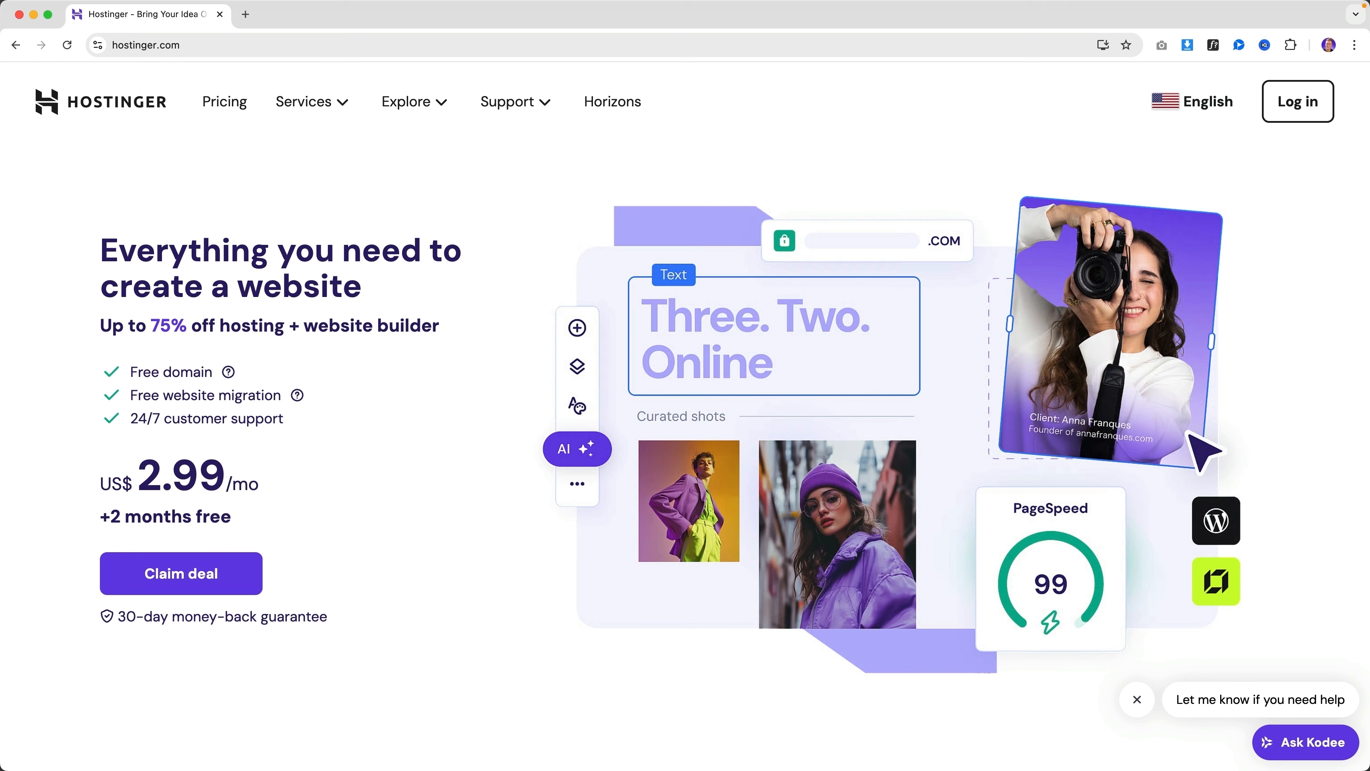
# Page through the Trustpilot reviews, then jump to the Premium, Business and Cloud Startup pricing plans
pyautogui.click(1232, 565)
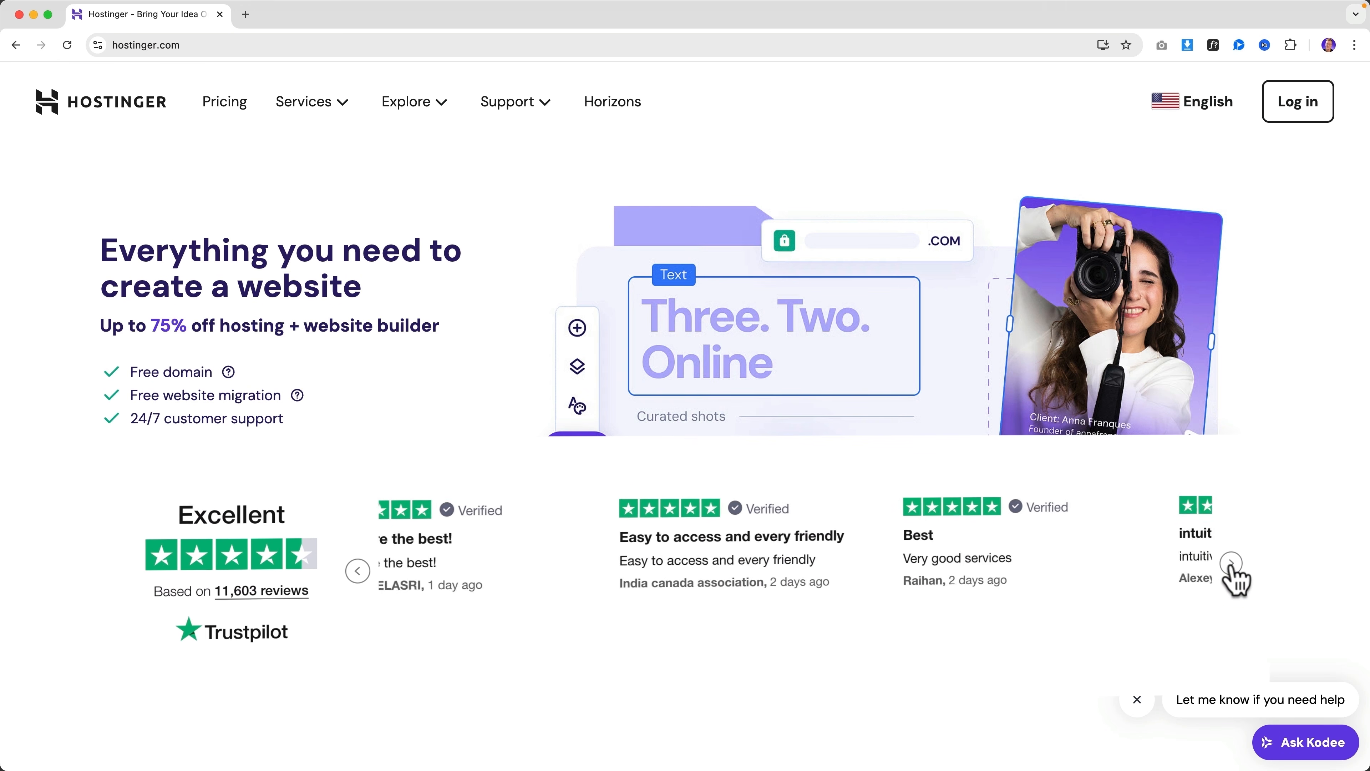
pyautogui.click(1233, 567)
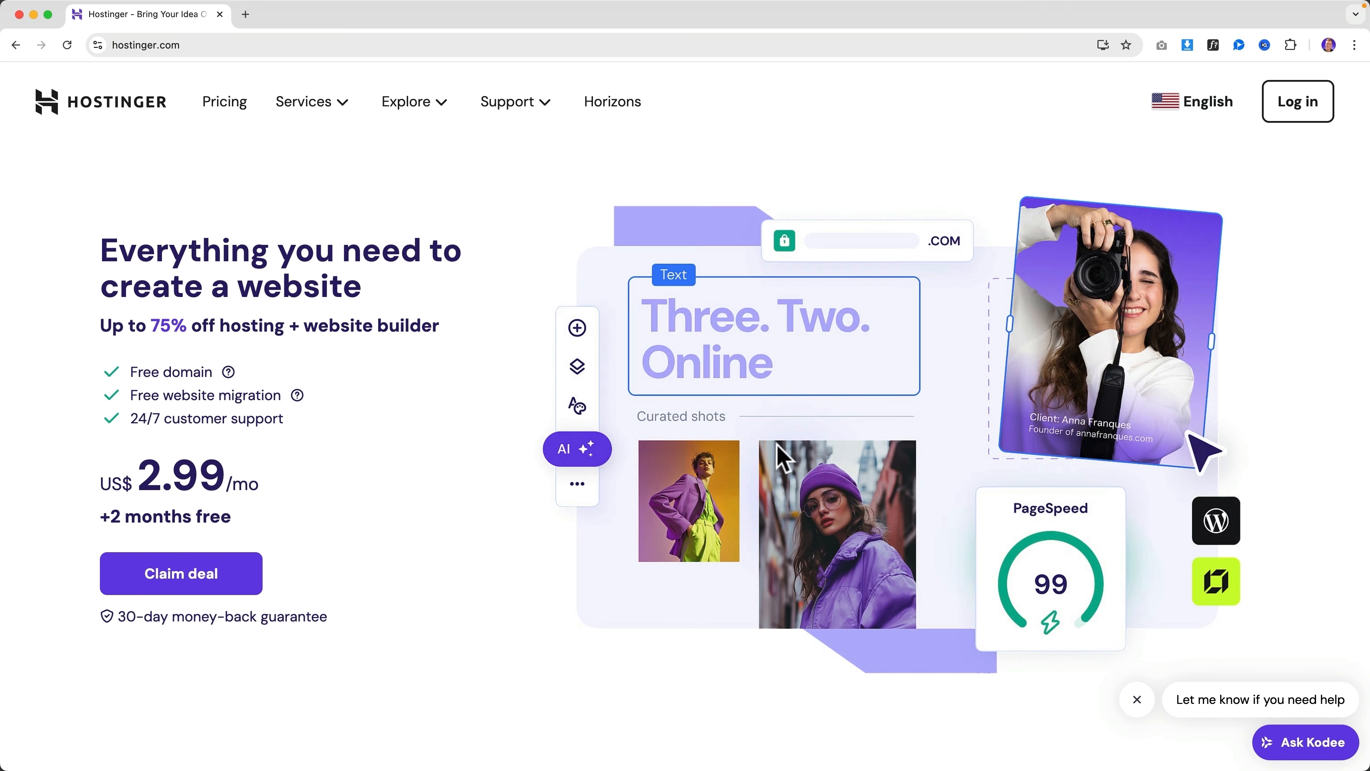
pyautogui.click(194, 581)
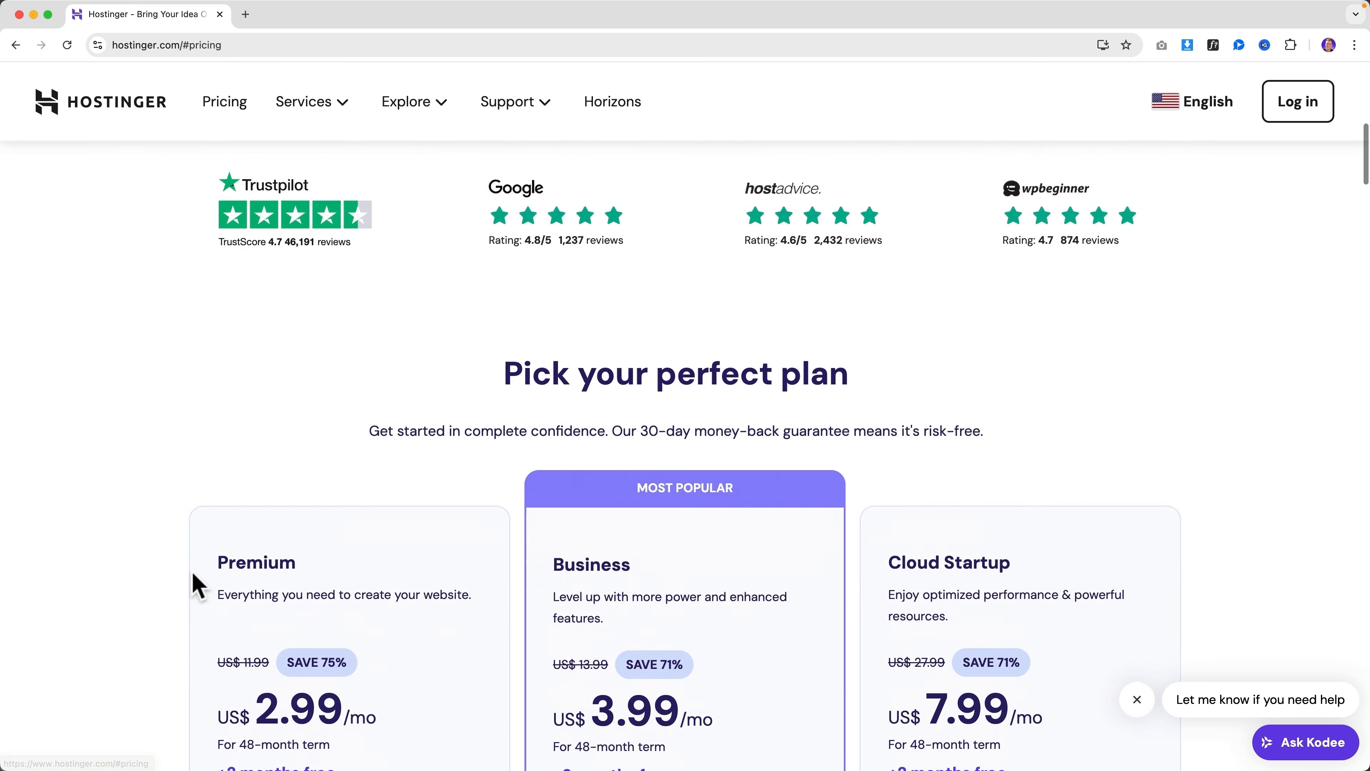
pyautogui.scroll(-1, 497, 444)
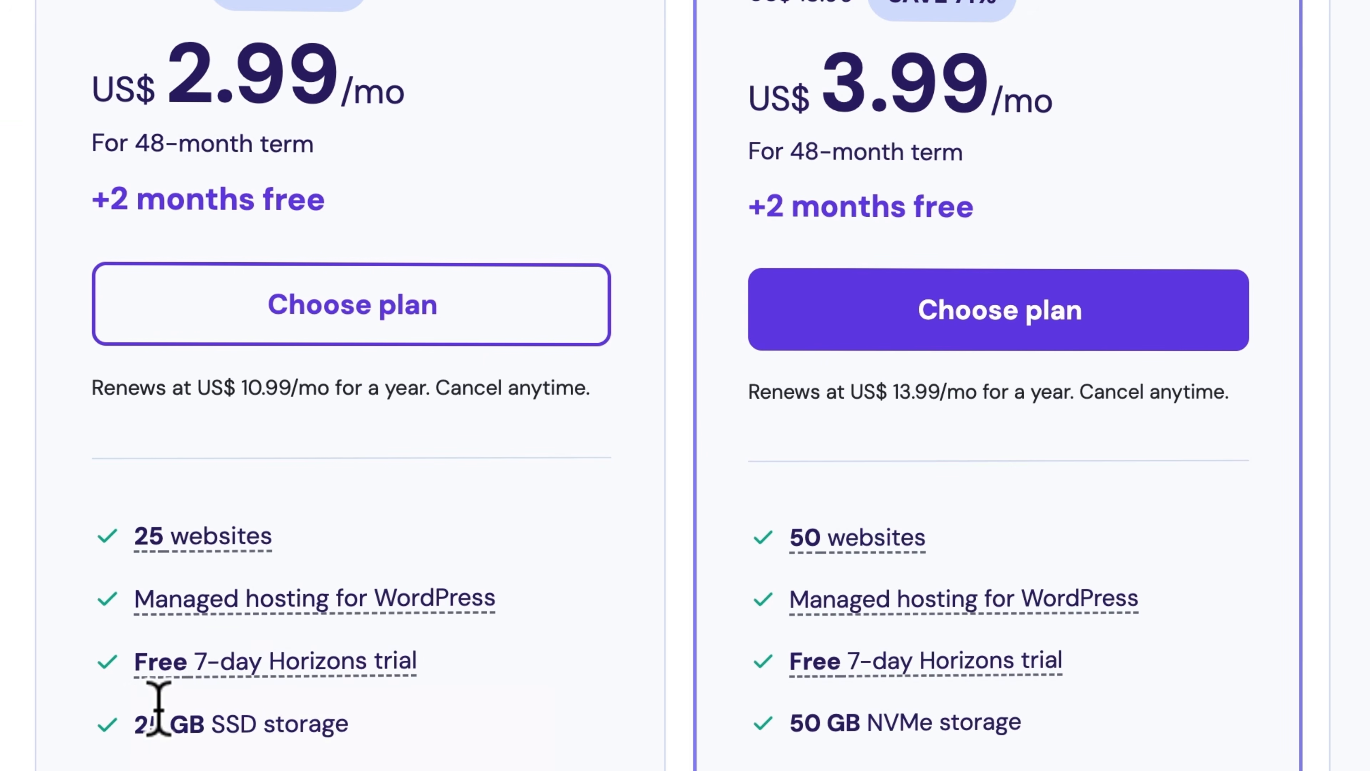
pyautogui.moveTo(216, 720); pyautogui.dragTo(260, 720)
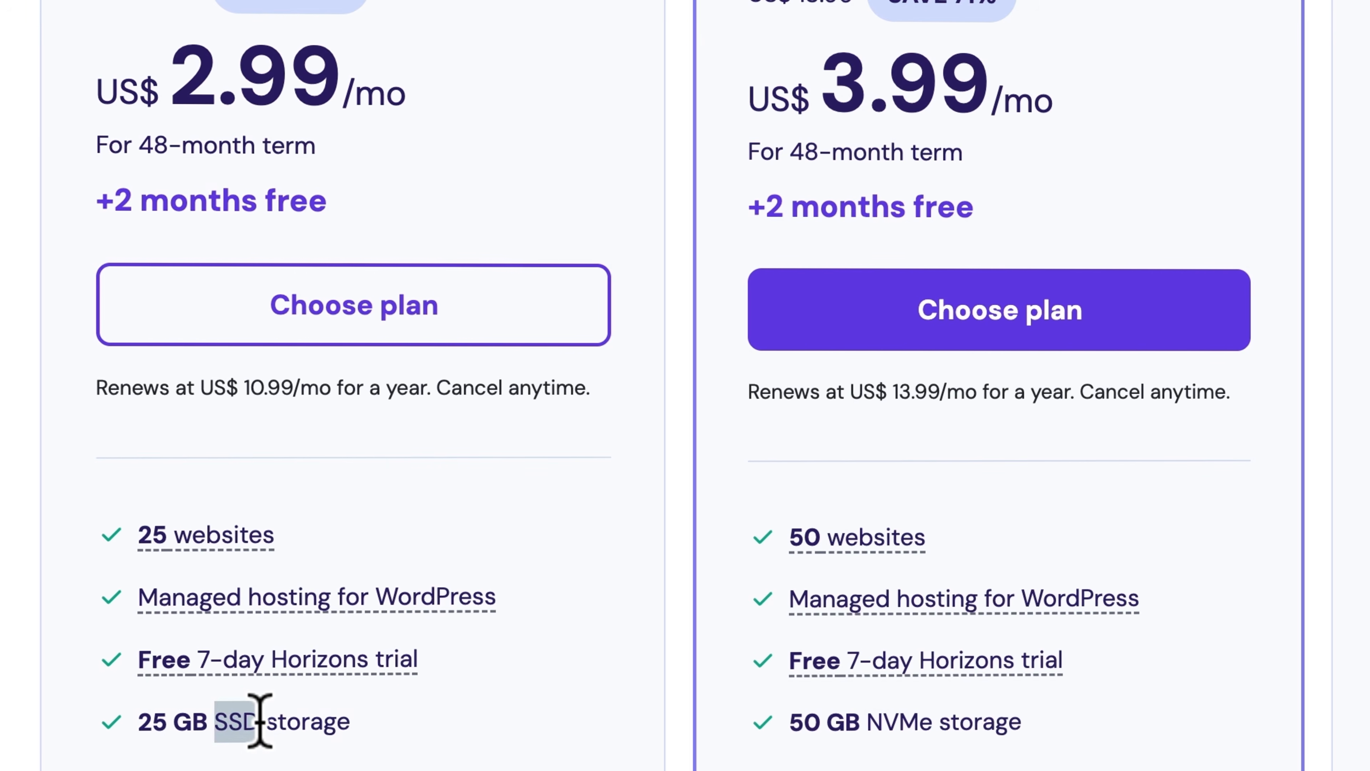
pyautogui.click(261, 721)
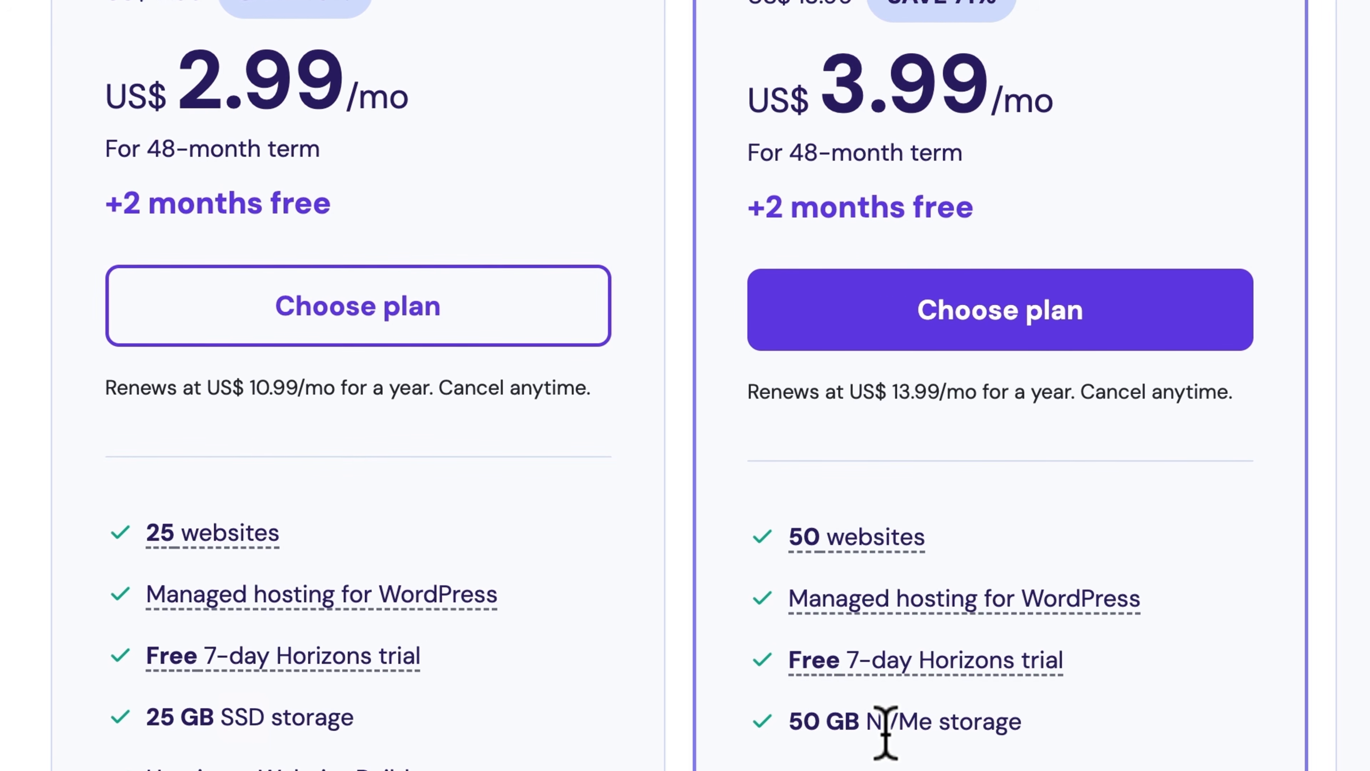
pyautogui.moveTo(870, 724); pyautogui.dragTo(927, 722)
pyautogui.click(927, 722)
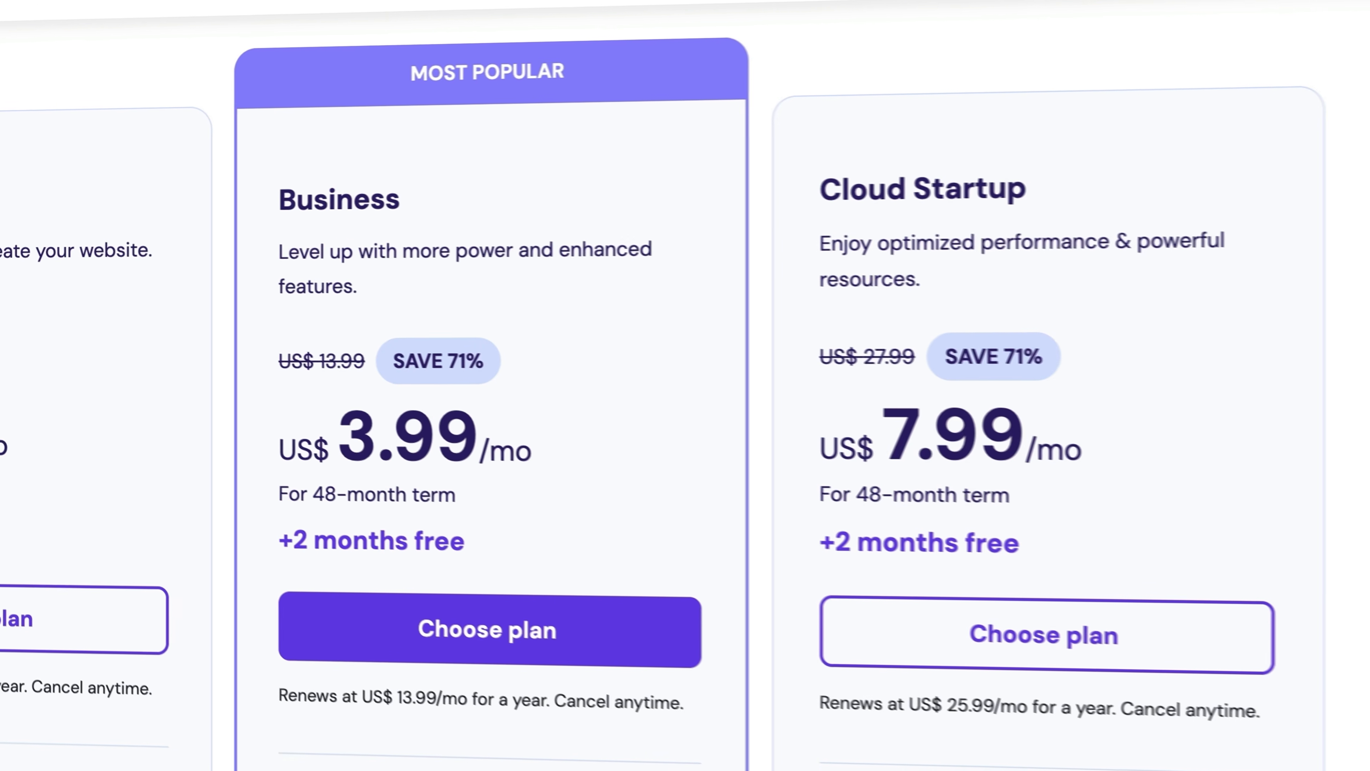
pyautogui.scroll(-5, 856, 367)
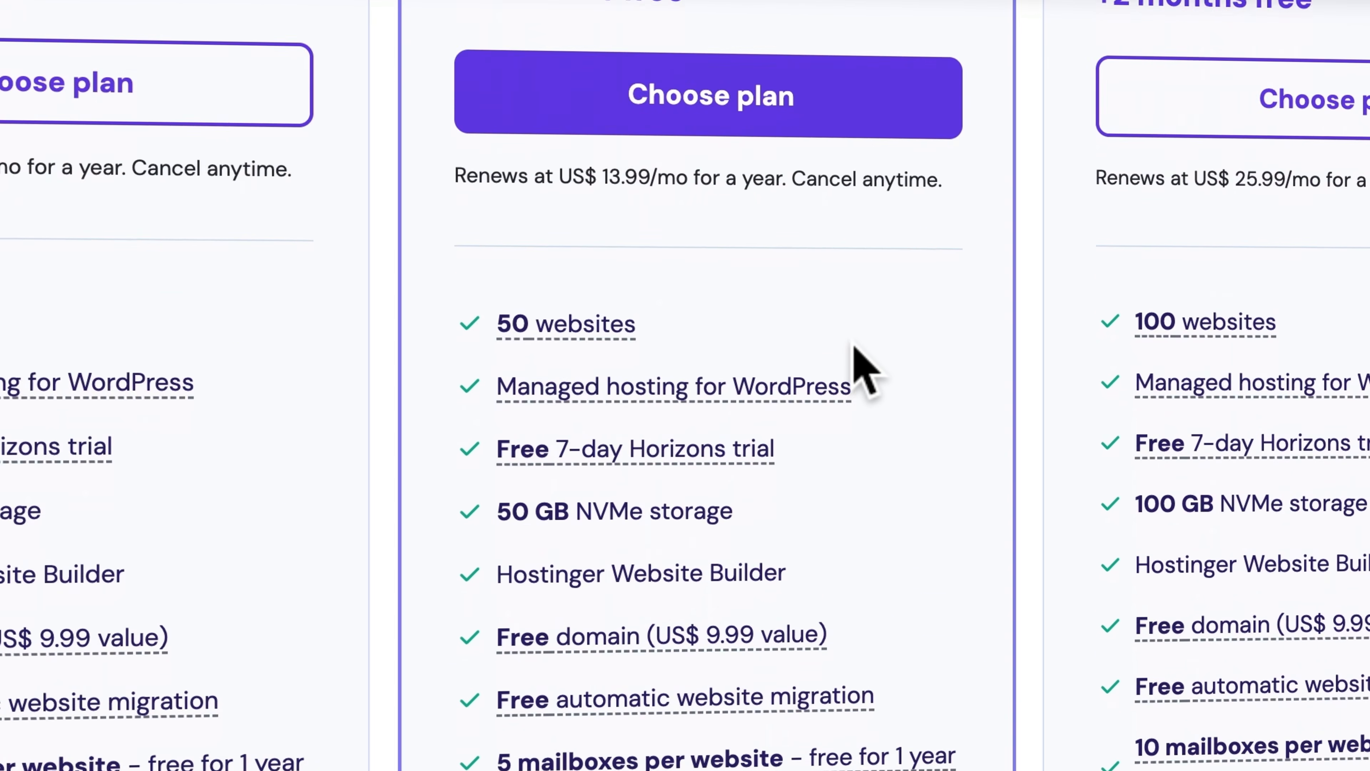
pyautogui.scroll(-4, 859, 368)
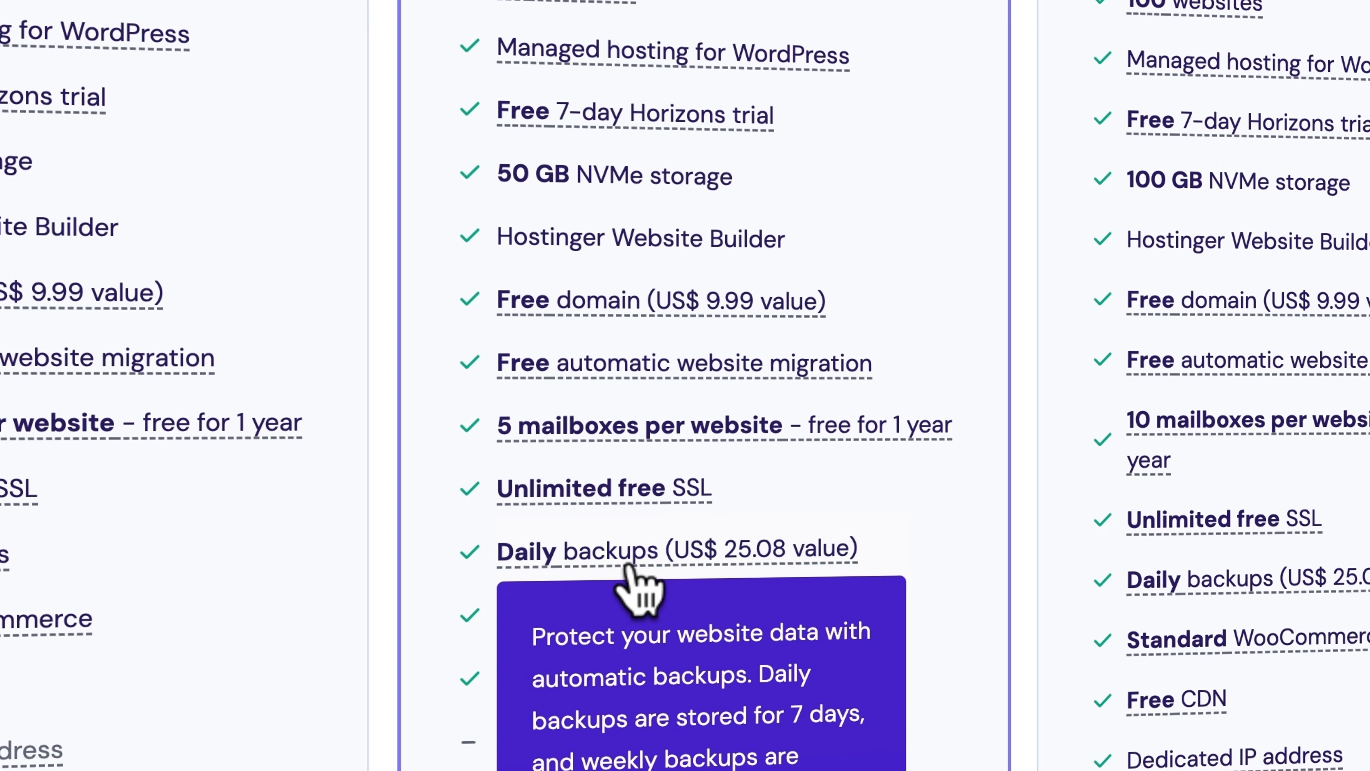
pyautogui.moveTo(563, 670)
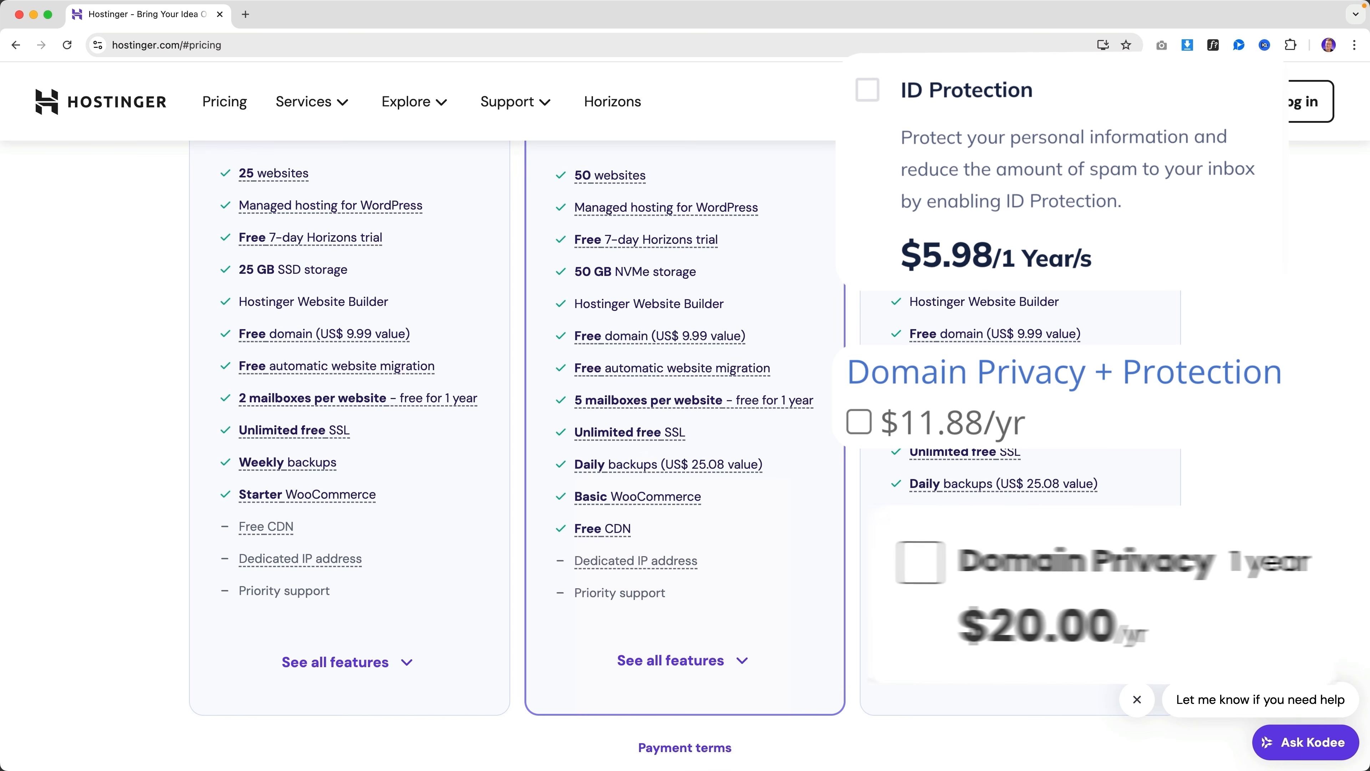
pyautogui.scroll(7, 731, 529)
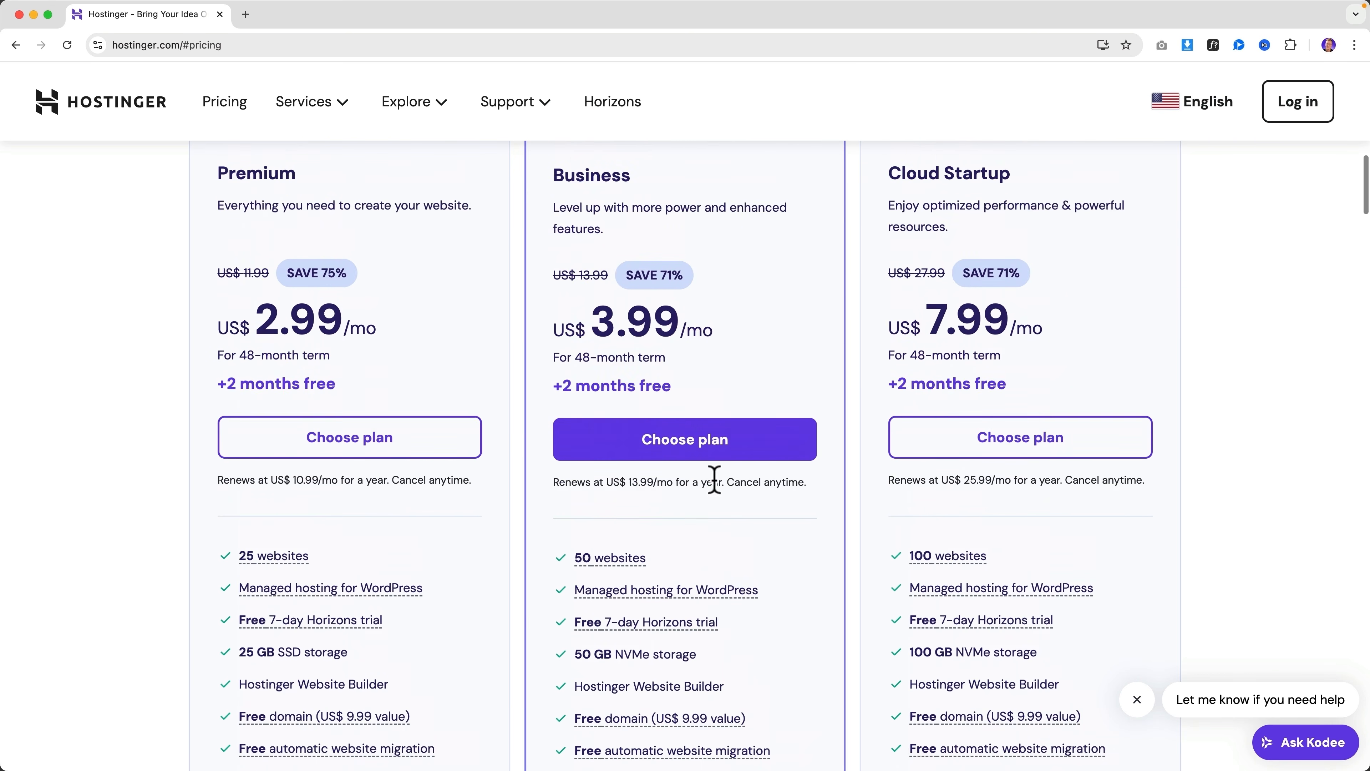
pyautogui.scroll(4, 714, 479)
pyautogui.moveTo(613, 260); pyautogui.dragTo(782, 261)
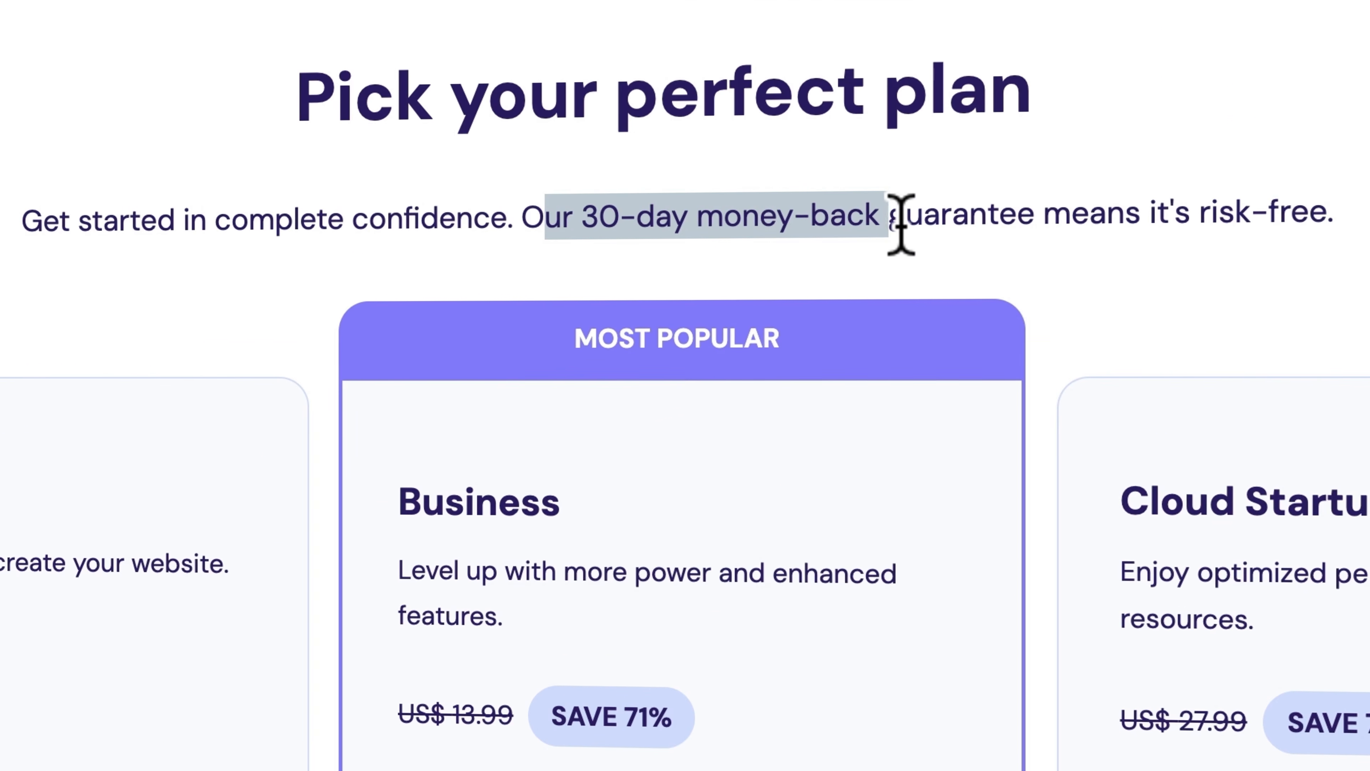
pyautogui.moveTo(901, 224); pyautogui.dragTo(997, 223)
pyautogui.click(1025, 223)
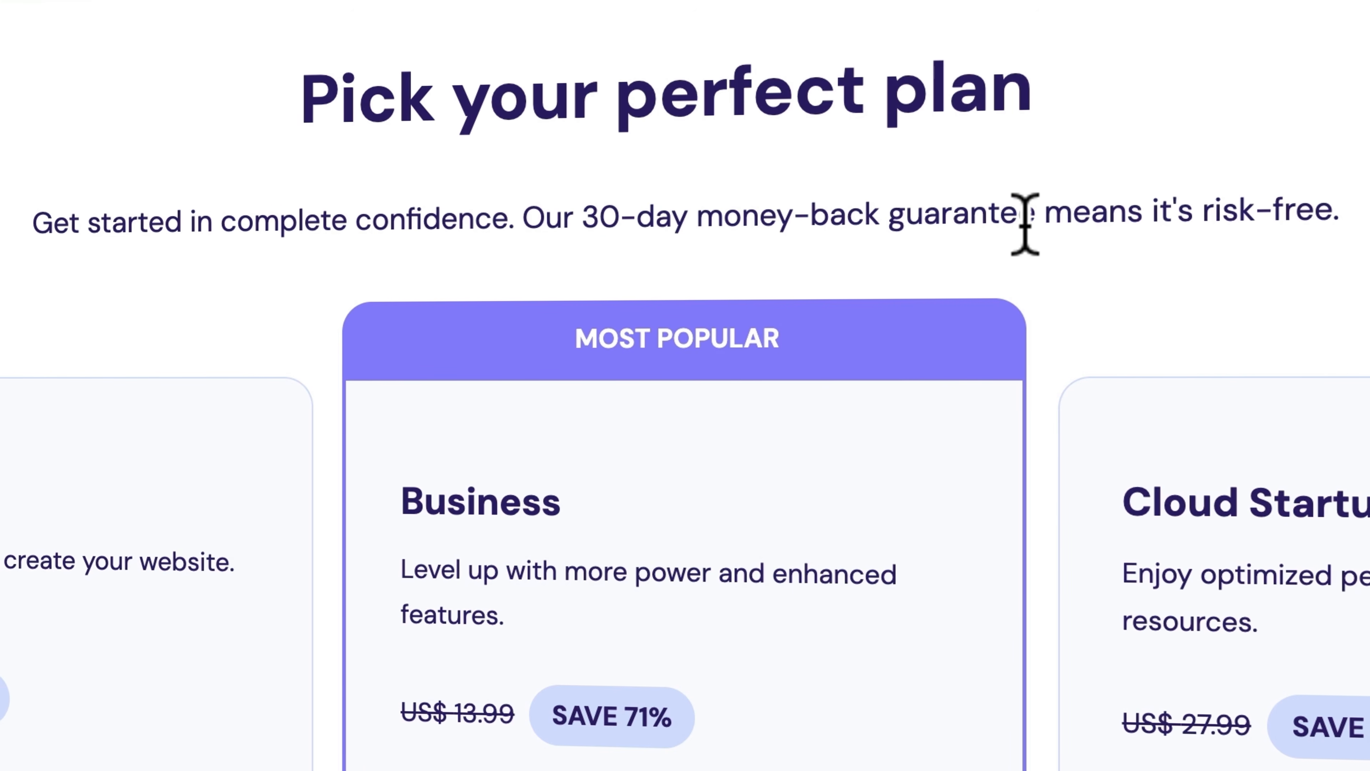
pyautogui.scroll(-3, 931, 235)
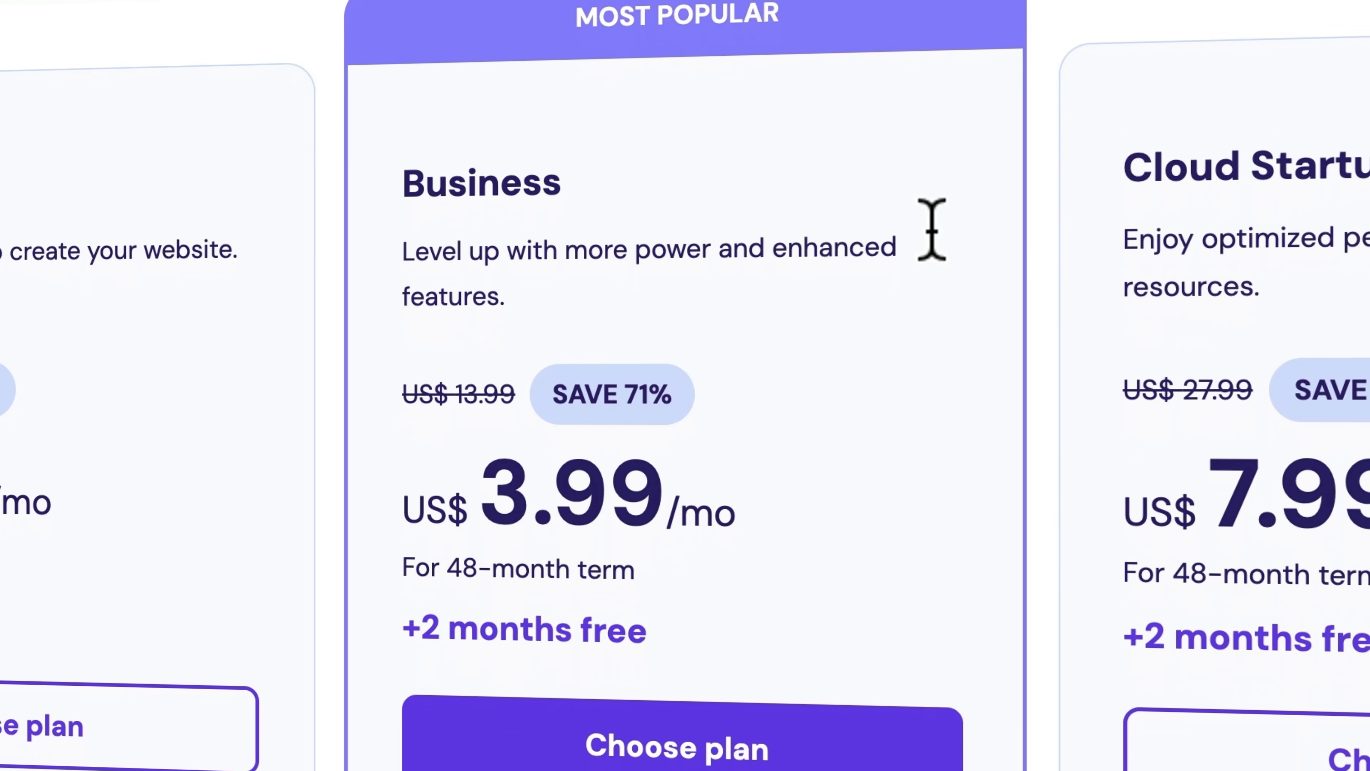
pyautogui.scroll(-2, 932, 231)
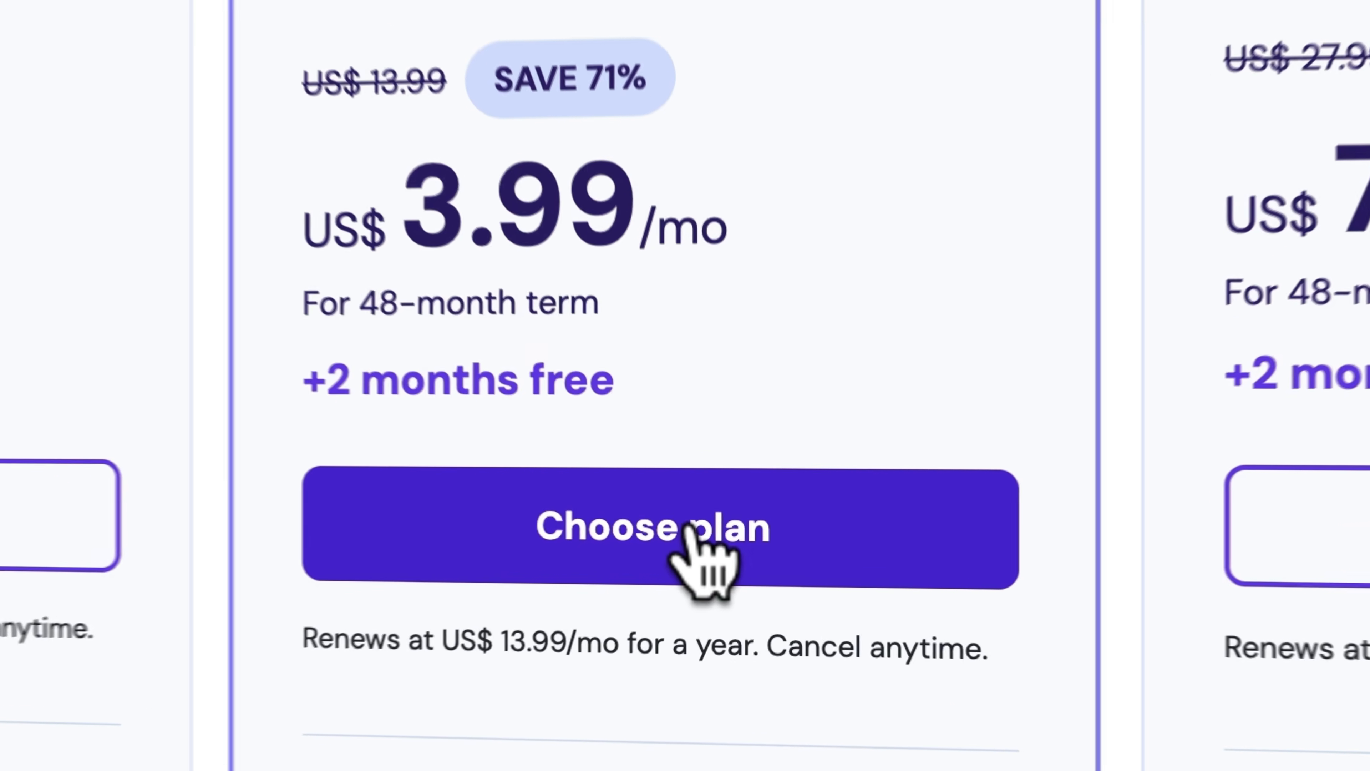
# Check out the Business plan and apply coupon FERDY for 10% off, giving a US$ 172.37 subtotal
pyautogui.click(681, 528)
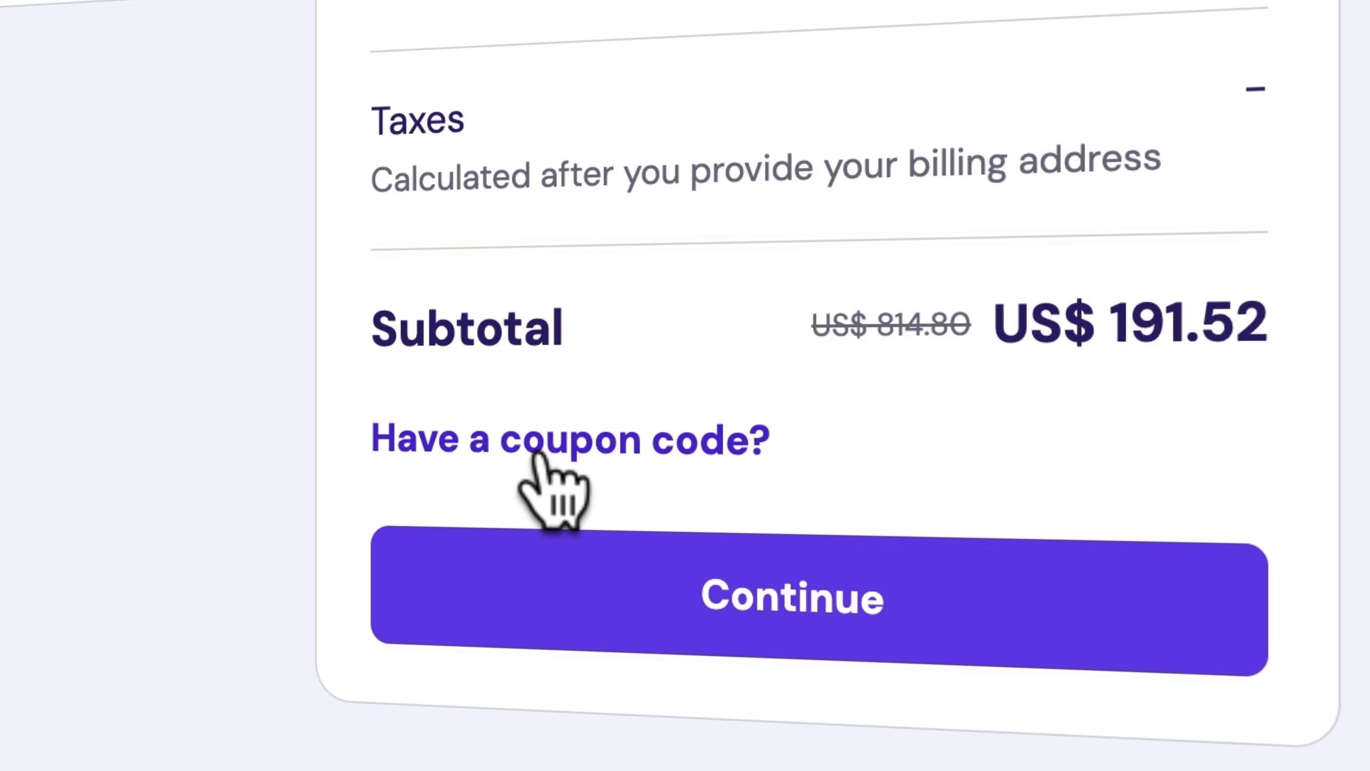
pyautogui.click(537, 456)
pyautogui.click(550, 652)
pyautogui.write('FE')
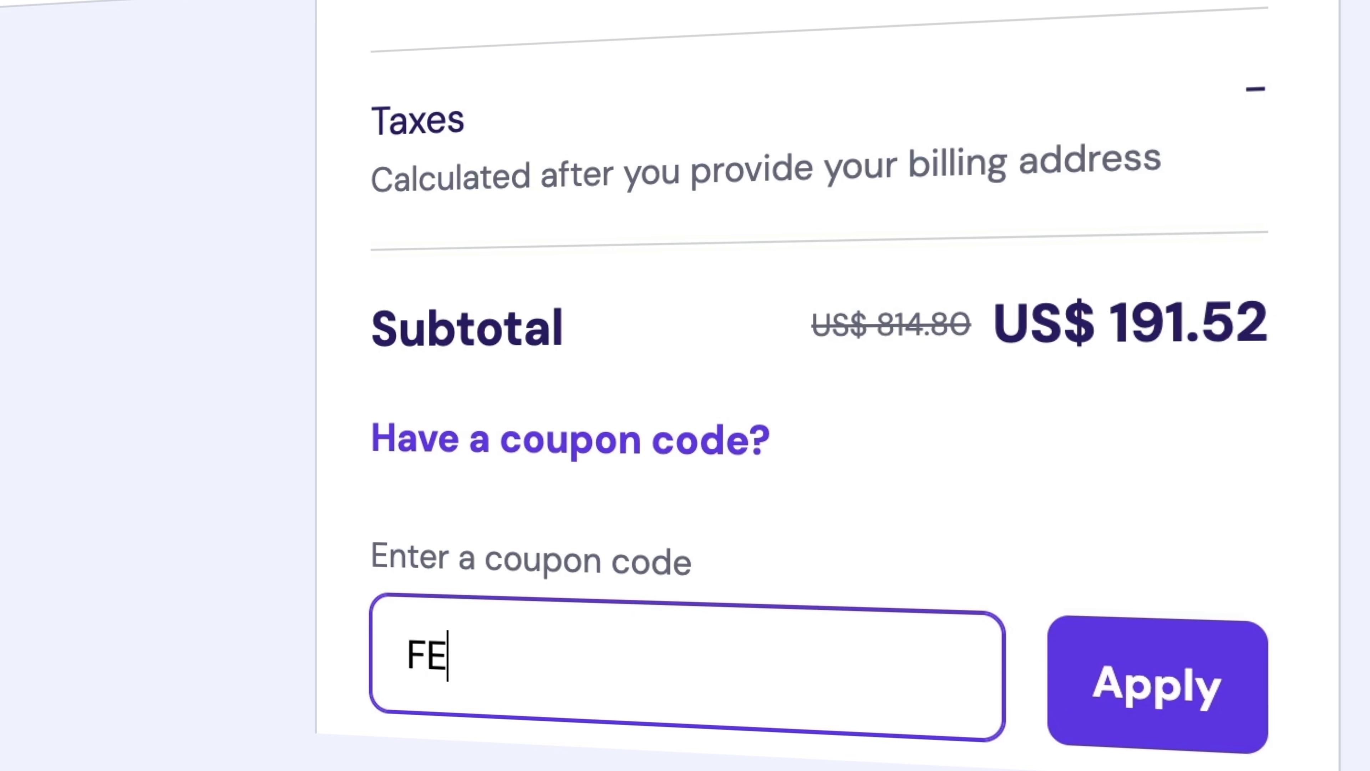
pyautogui.write('RDY')
pyautogui.click(1125, 691)
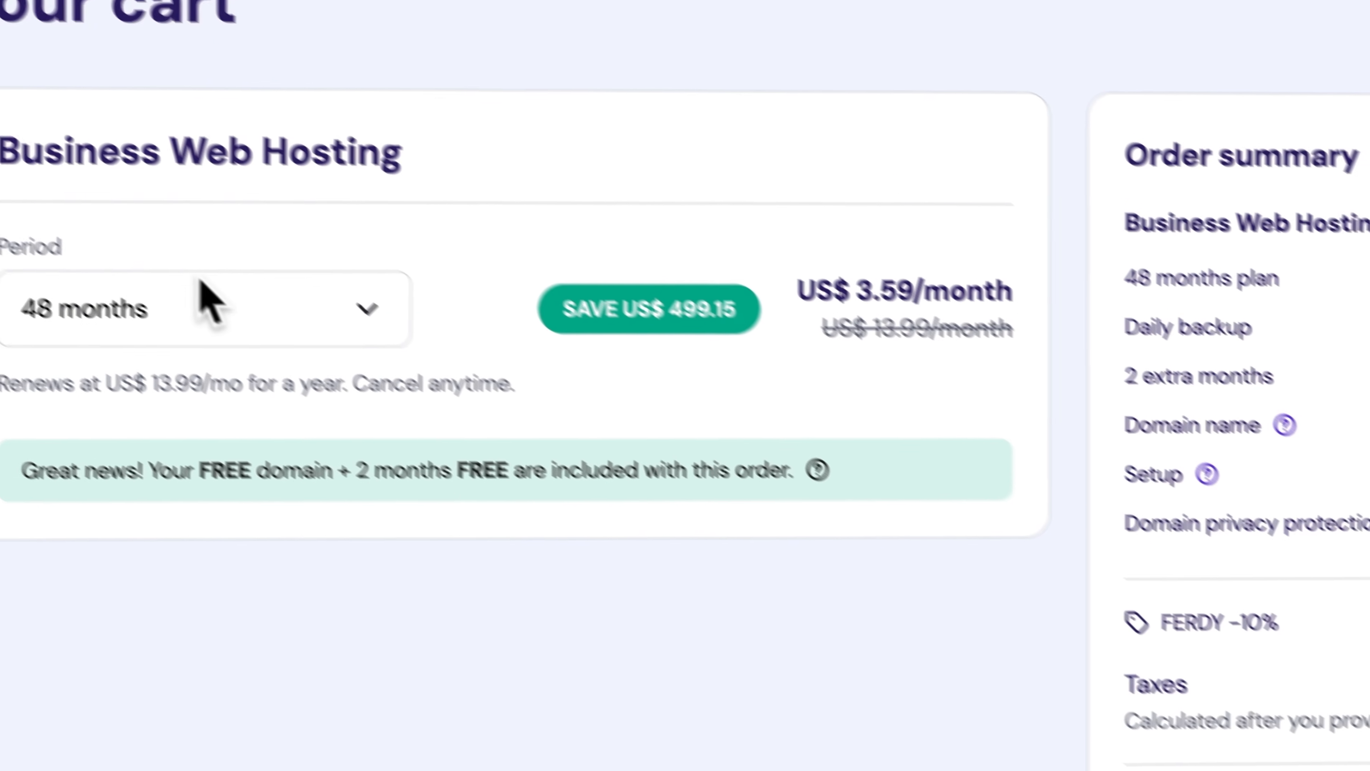
# Switch the Business hosting period to 12 months and check the US$ 4.49 monthly price
pyautogui.click(352, 389)
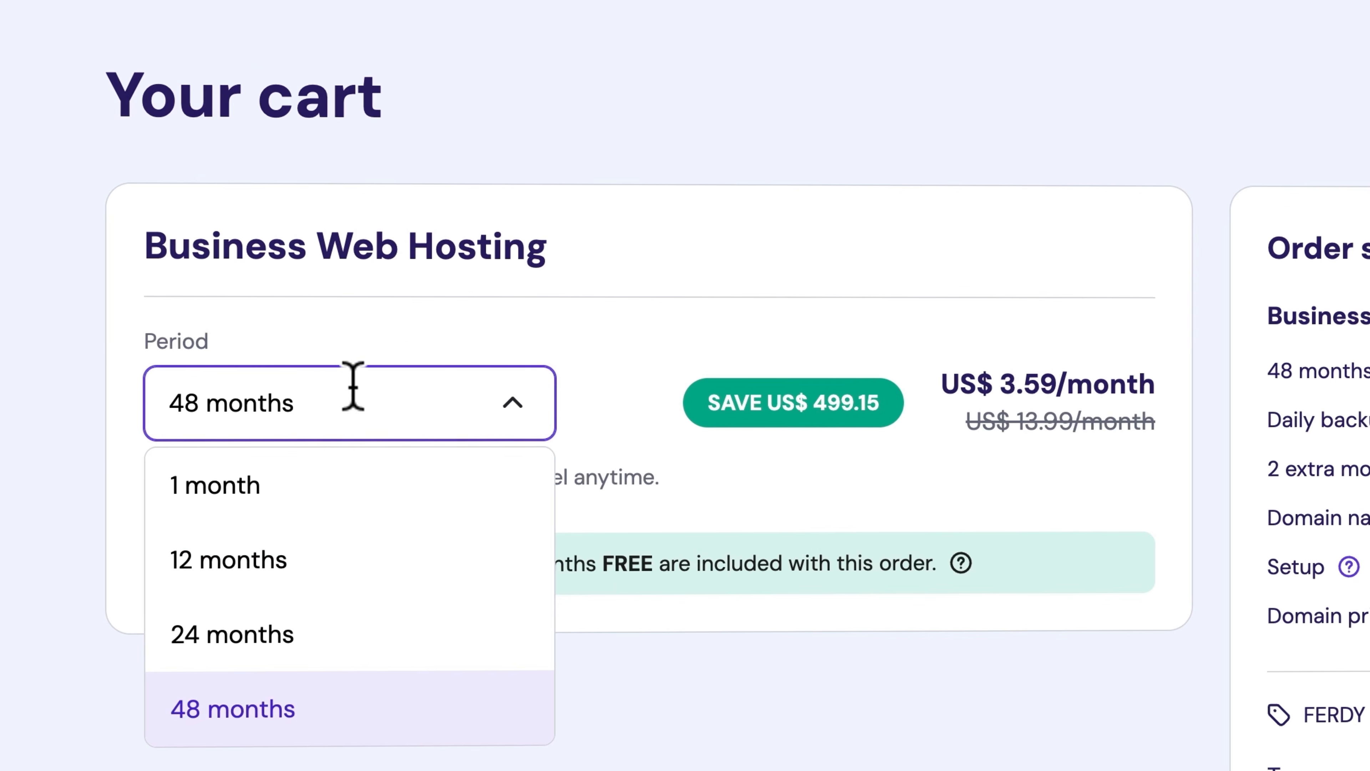
pyautogui.click(272, 559)
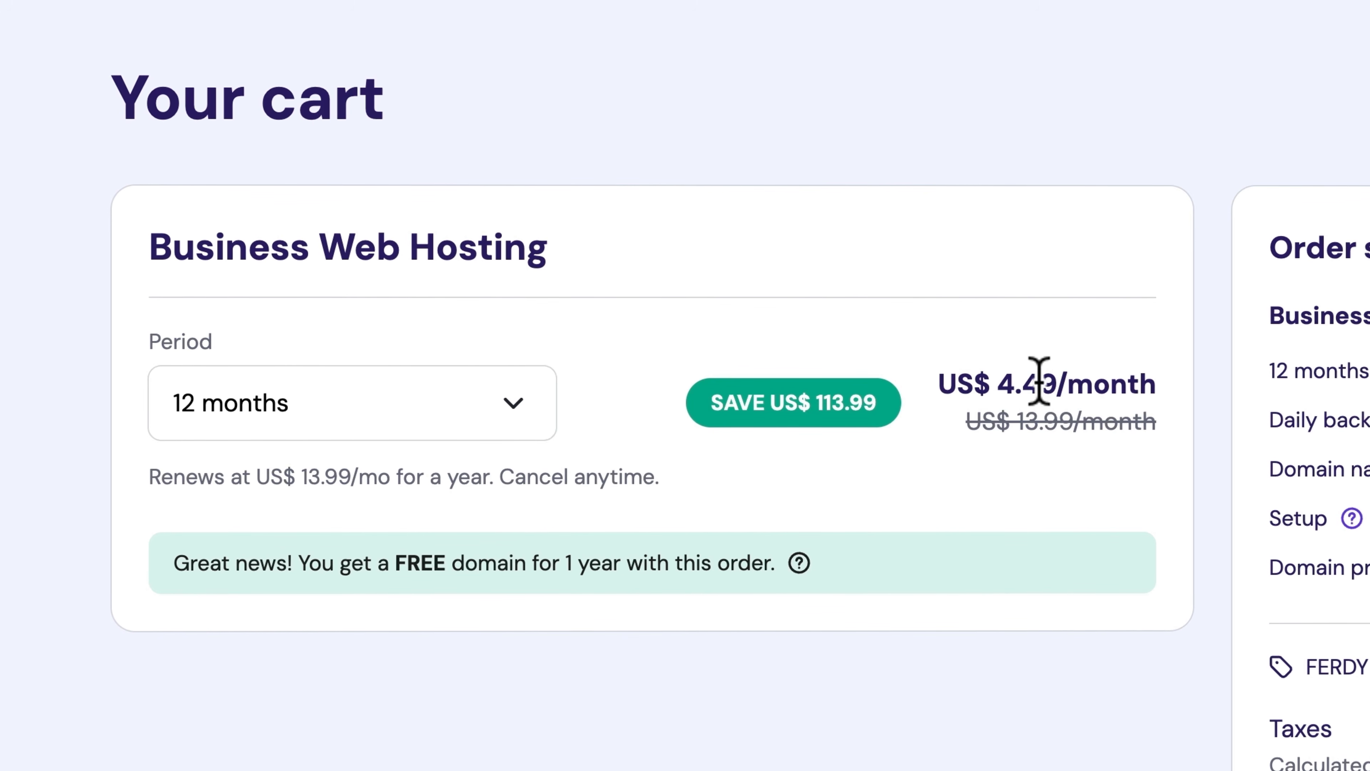
pyautogui.click(399, 411)
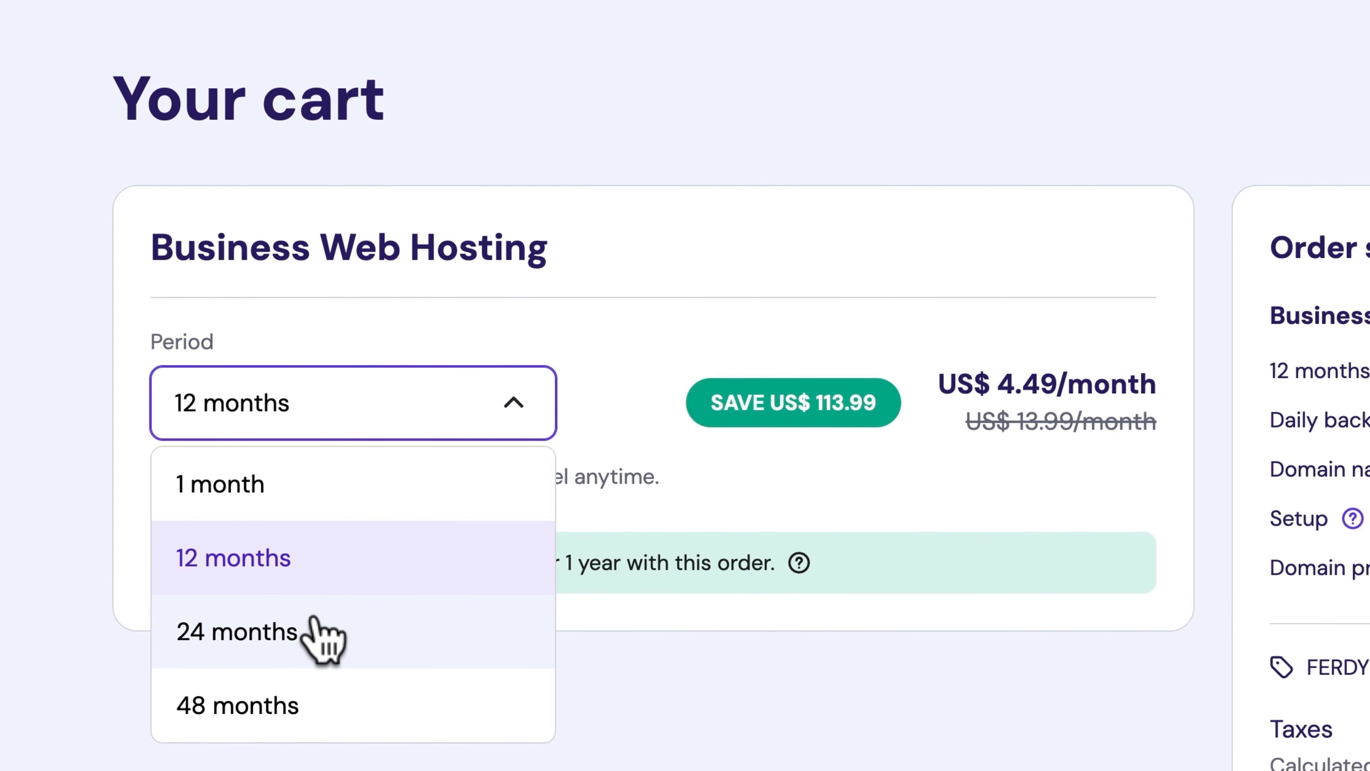
pyautogui.click(603, 713)
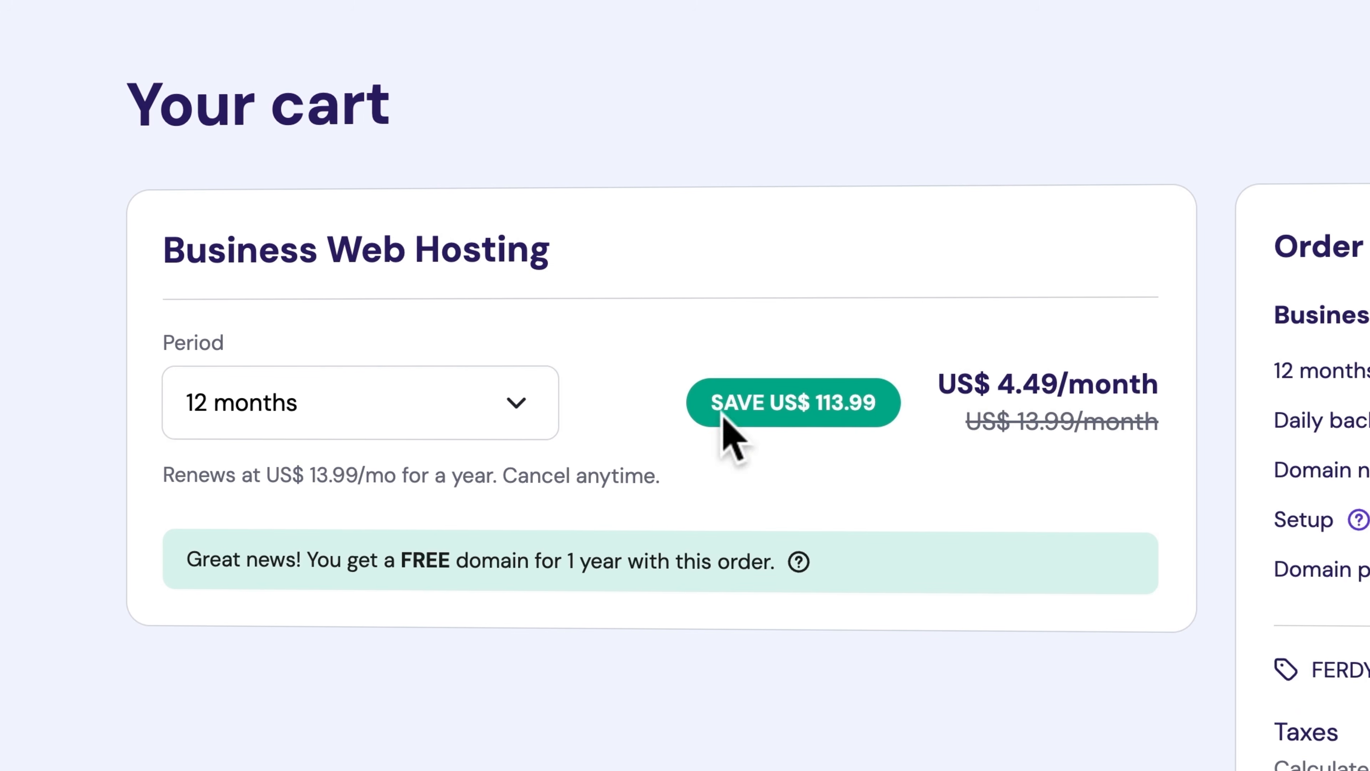
pyautogui.moveTo(1006, 381); pyautogui.dragTo(1070, 384)
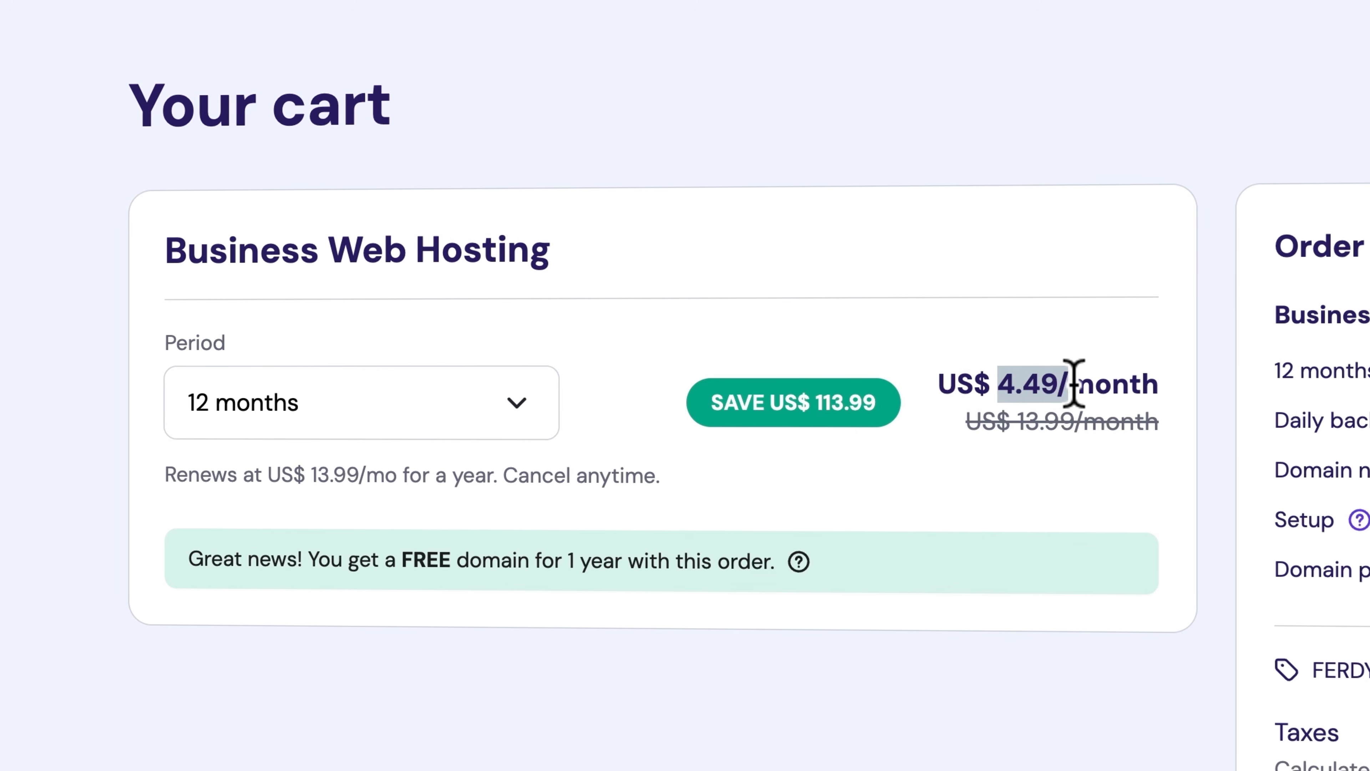
pyautogui.click(1074, 383)
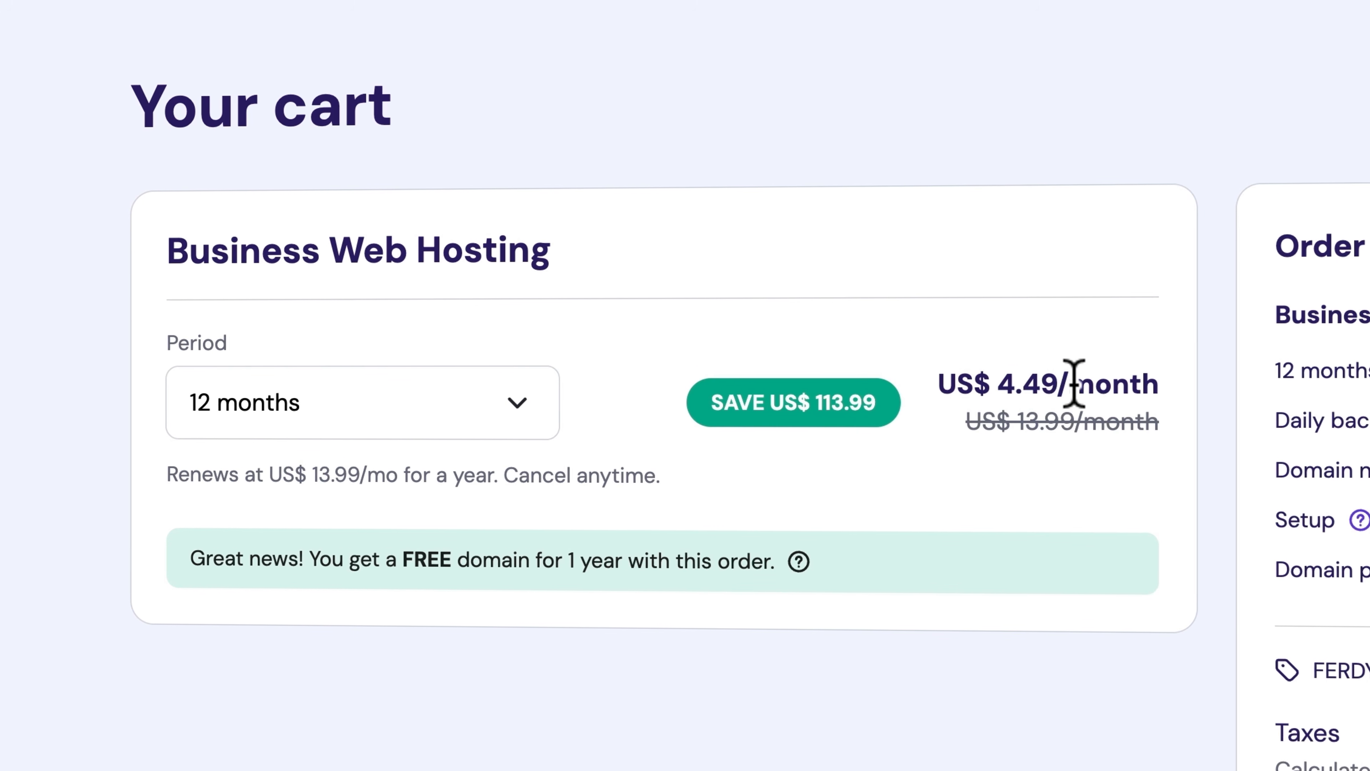
# Compare 48 months, settle back on 12 months (US$ 53.89), and continue to registration
pyautogui.click(339, 397)
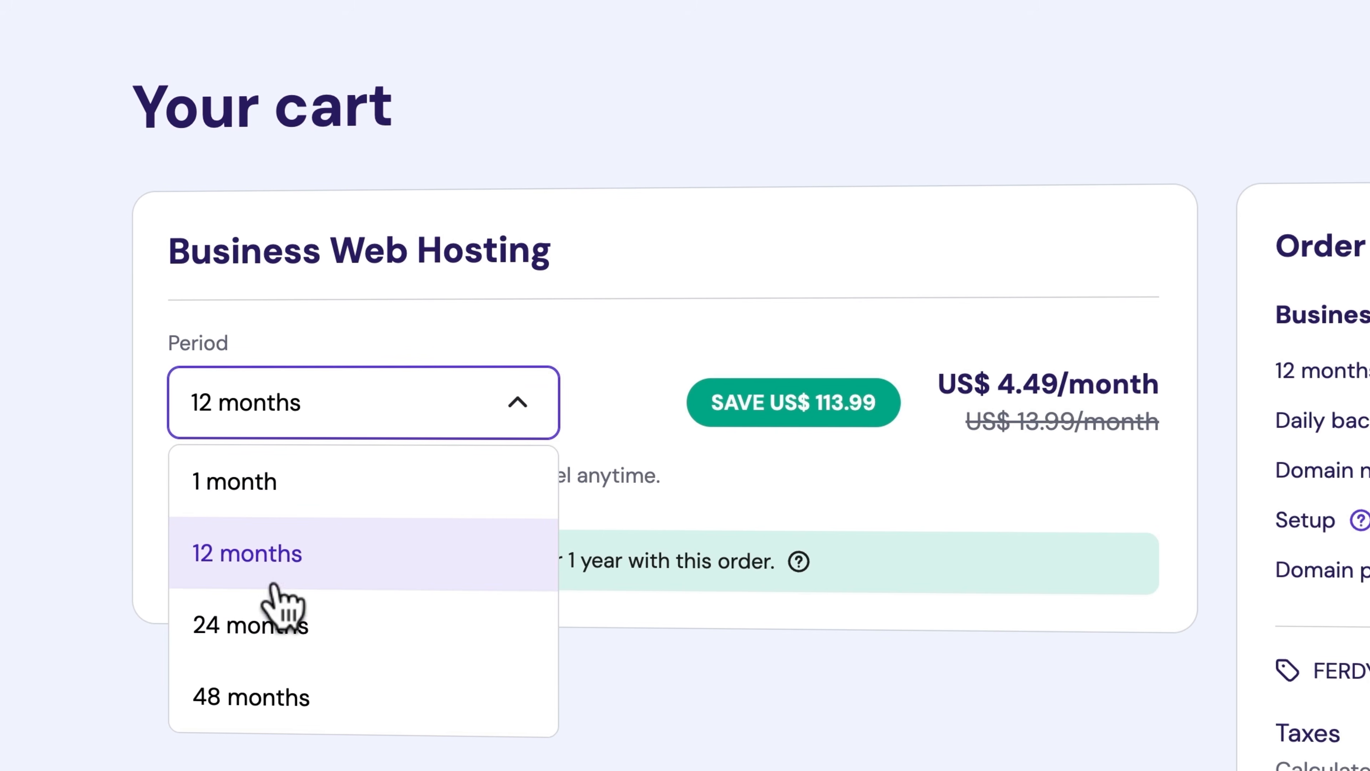
pyautogui.click(275, 696)
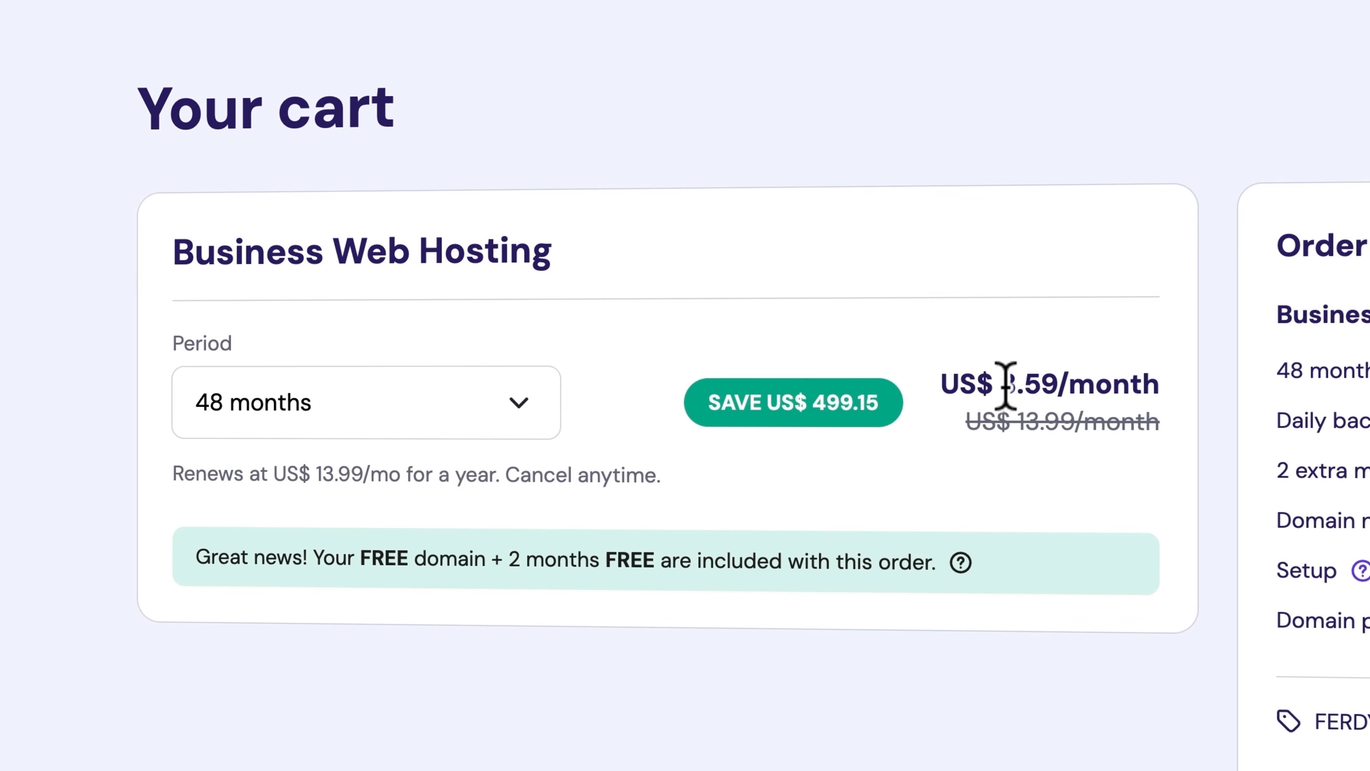
pyautogui.click(324, 399)
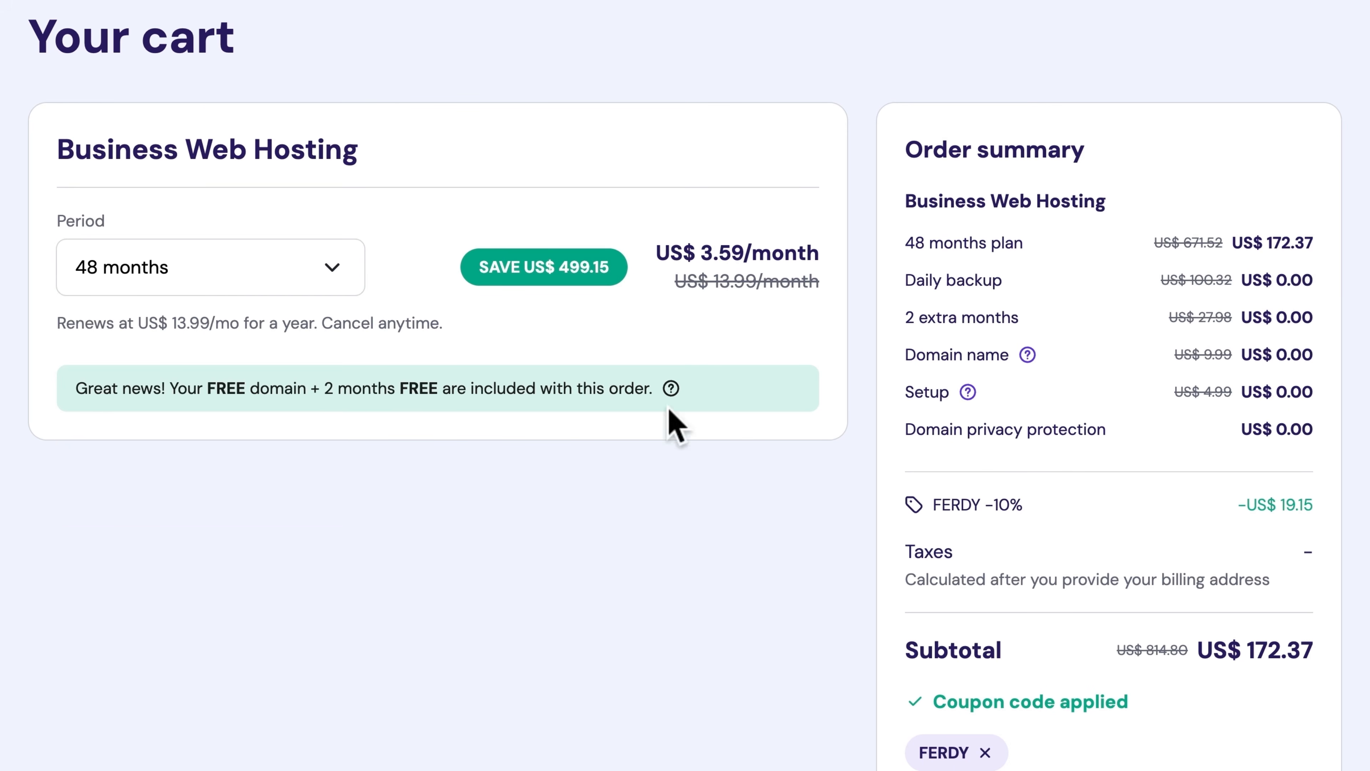
pyautogui.click(176, 261)
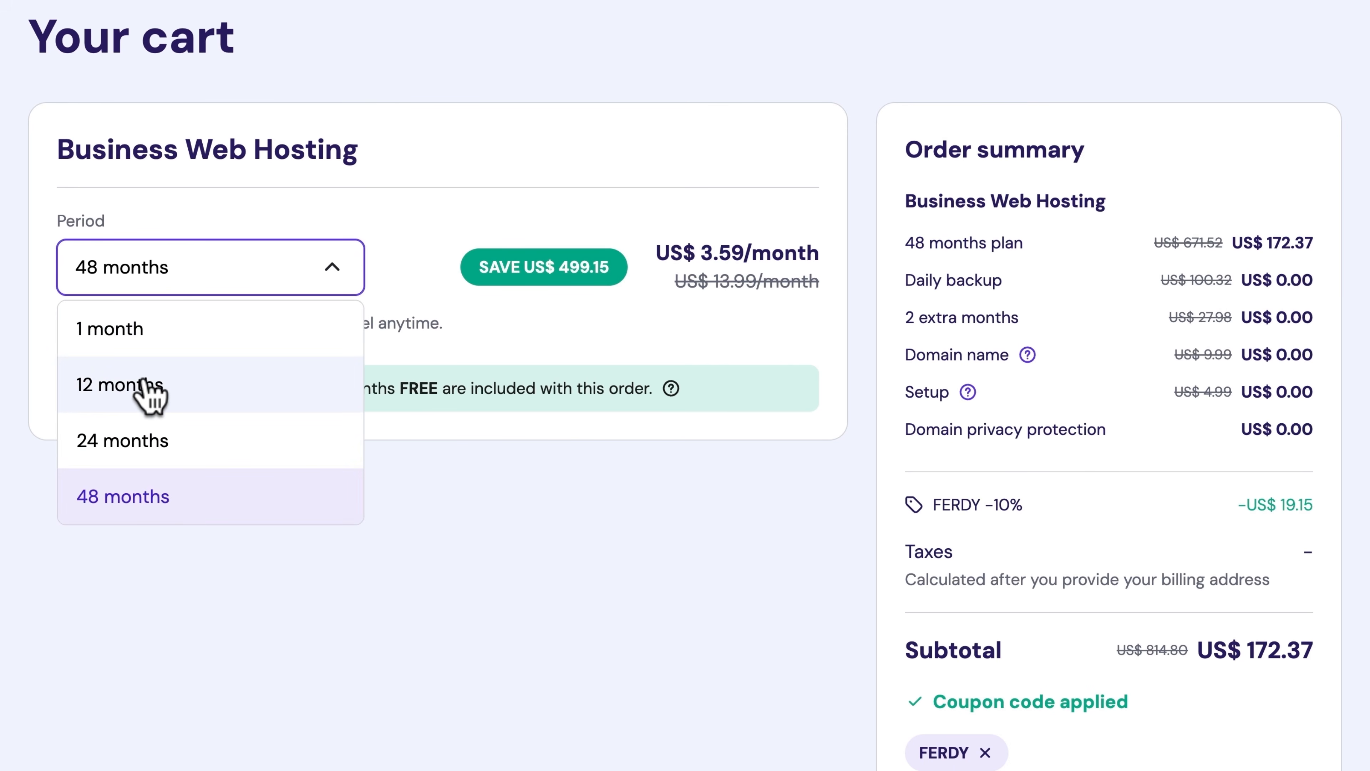
pyautogui.click(147, 391)
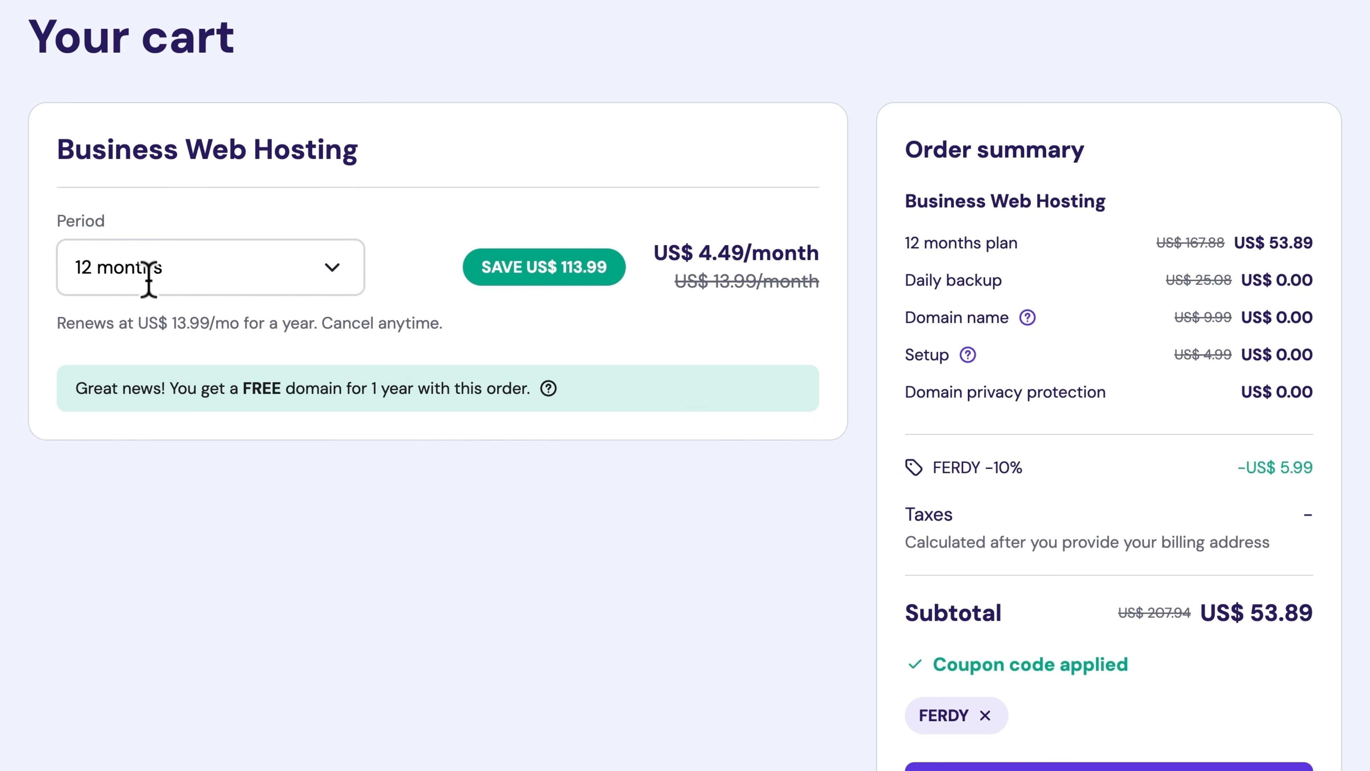
pyautogui.scroll(-3, 1092, 453)
pyautogui.click(1149, 623)
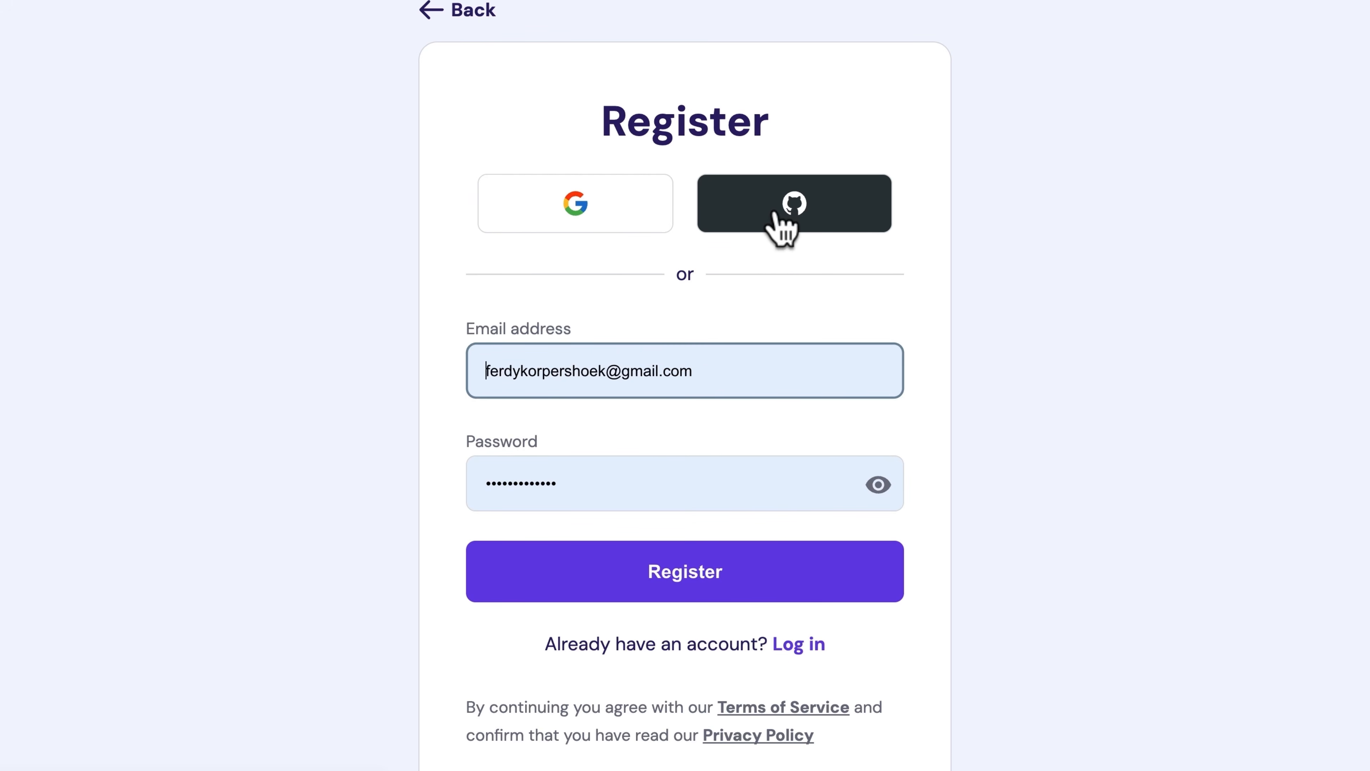
# Replace the autofilled account e-mail with a new address and enter a new password
pyautogui.hotkey('ctrl', 'a')
pyautogui.write('ferdy')
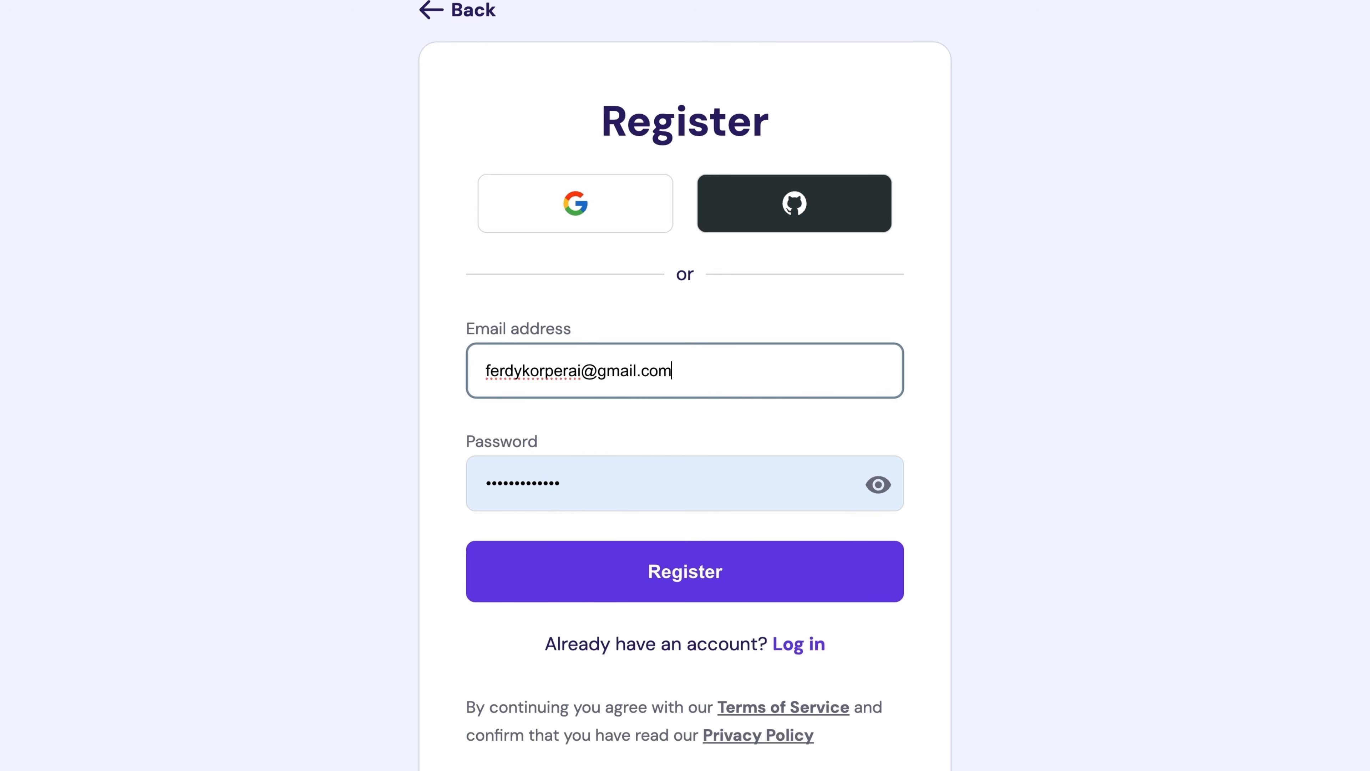
pyautogui.press('Tab')
pyautogui.write('••')
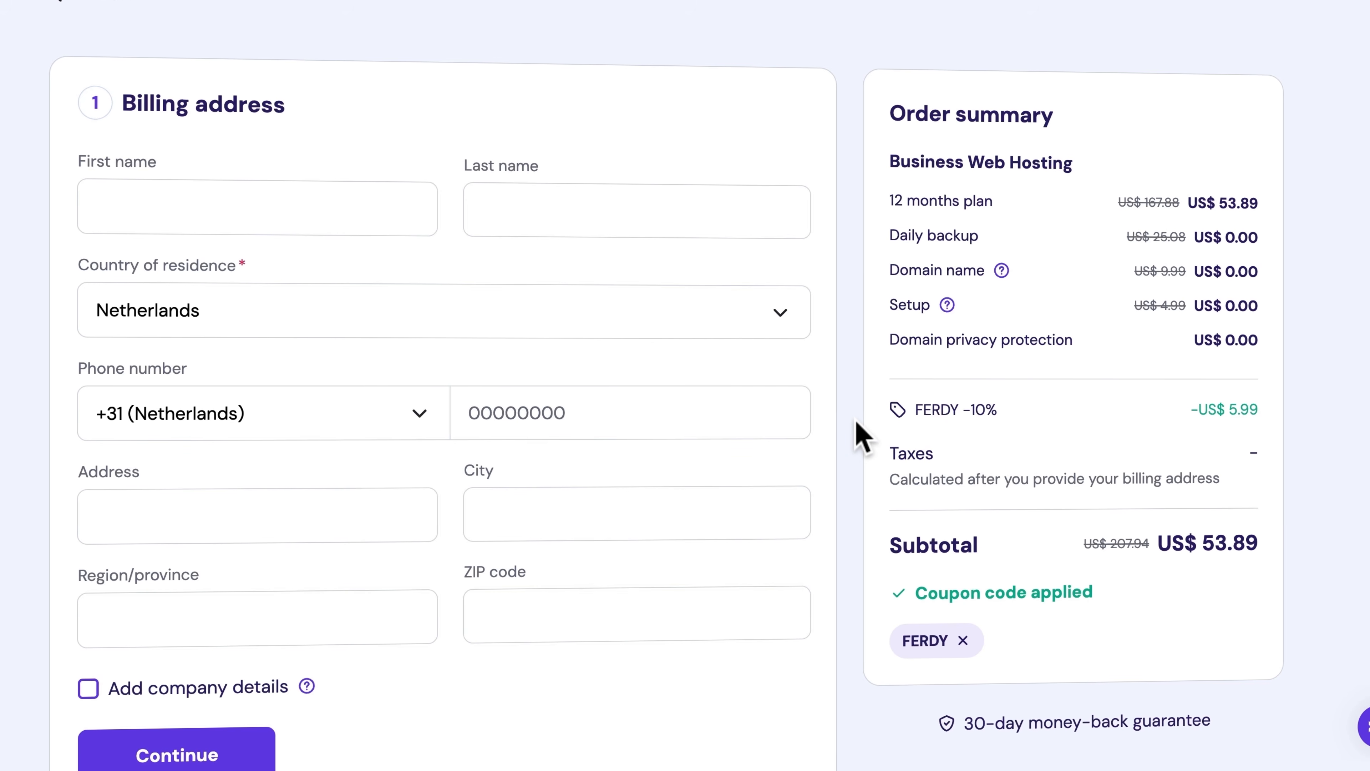
# Enter the billing first and last name, keeping Netherlands and its phone country code
pyautogui.scroll(-2, 863, 435)
pyautogui.scroll(-1, 860, 435)
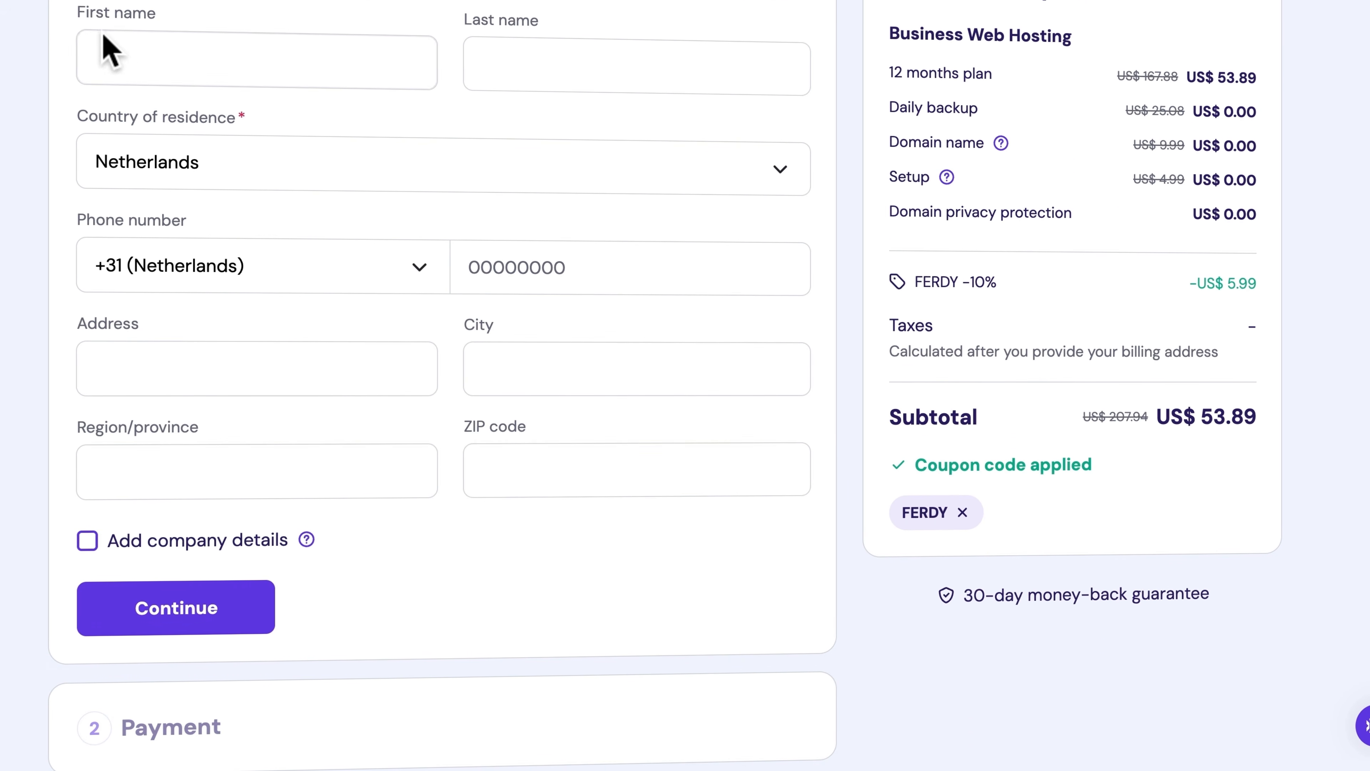
pyautogui.click(110, 62)
pyautogui.write('Ferdy')
pyautogui.press('Tab')
pyautogui.write('Korpers')
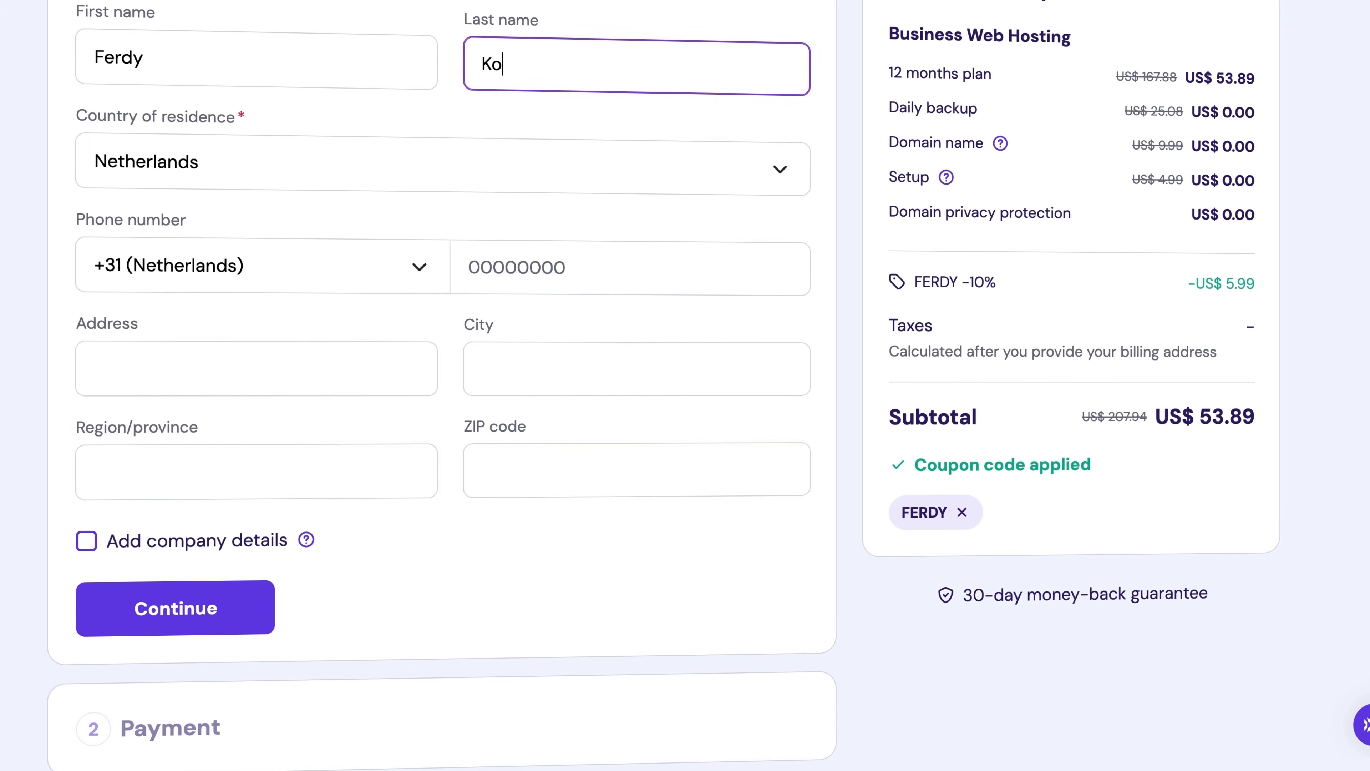
pyautogui.press('Tab')
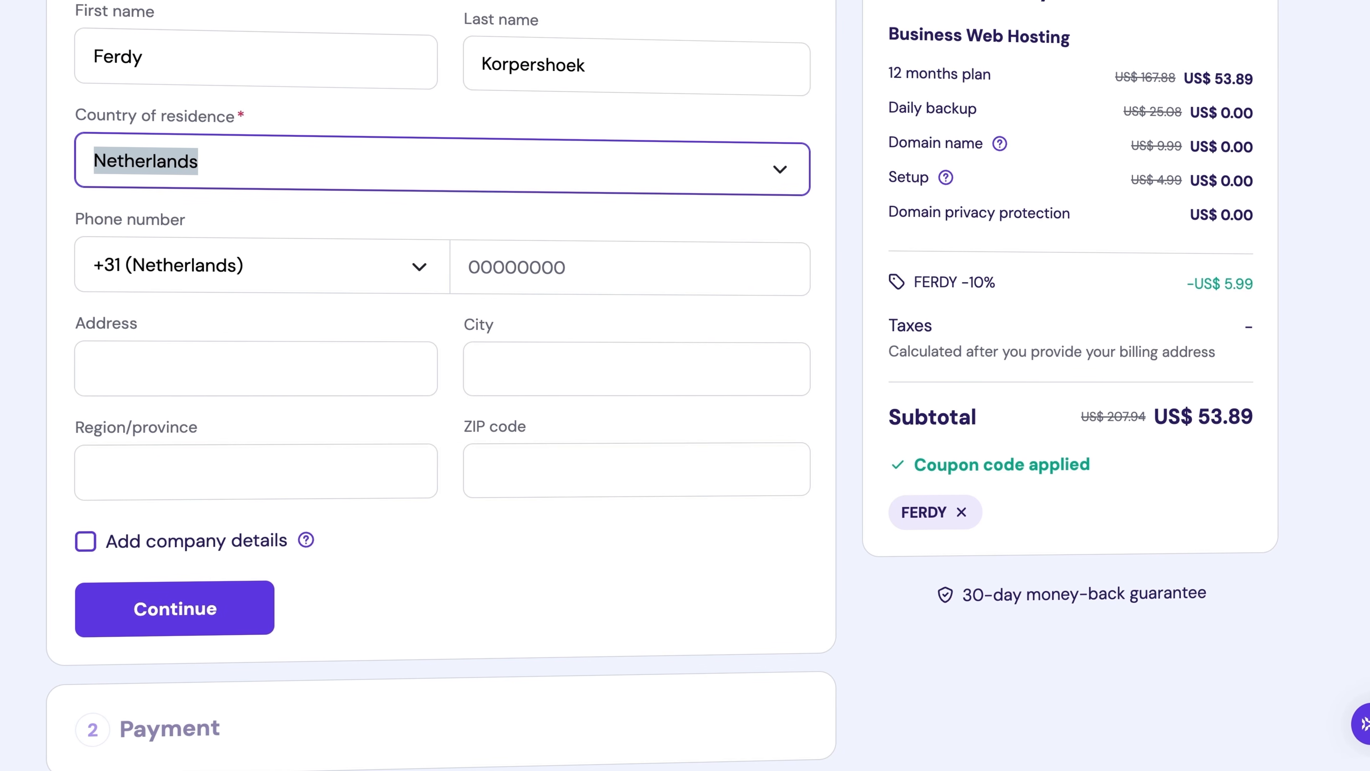
pyautogui.press('Tab')
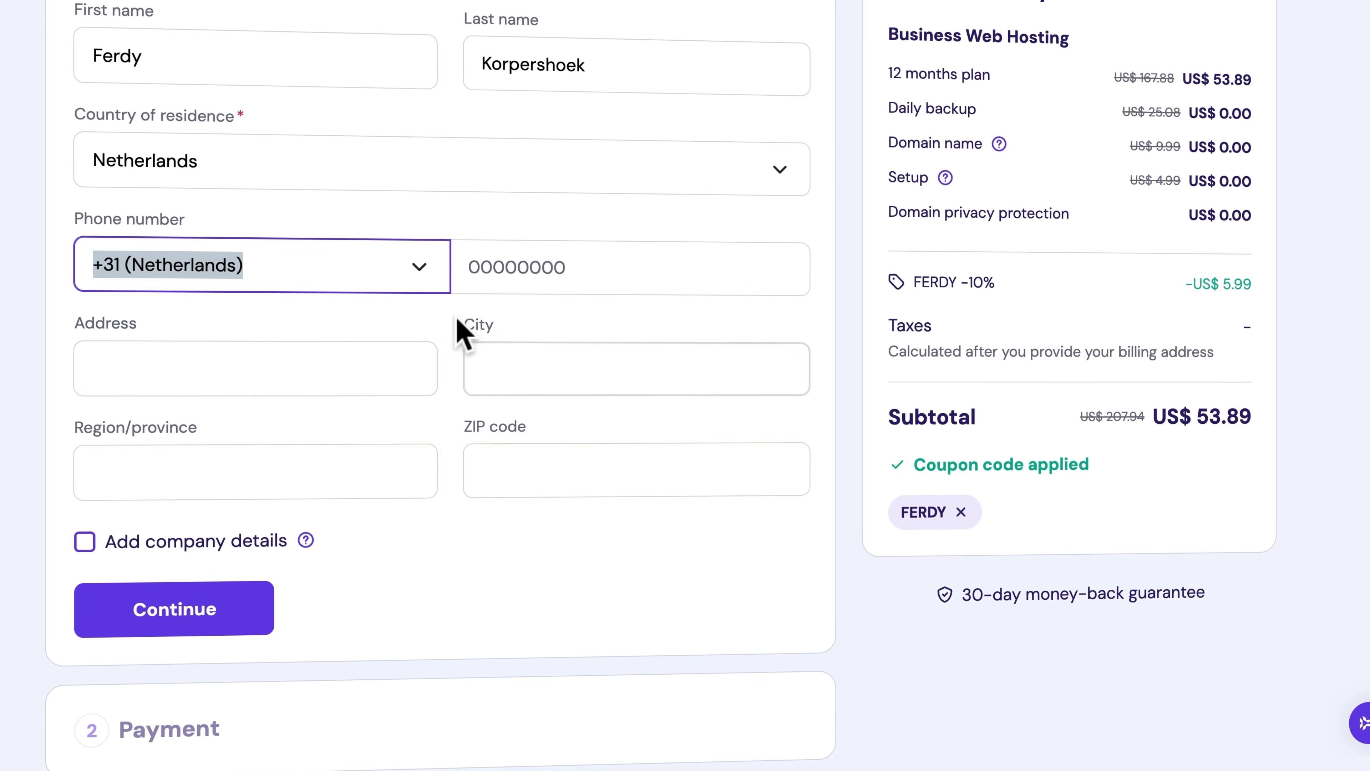
pyautogui.click(383, 325)
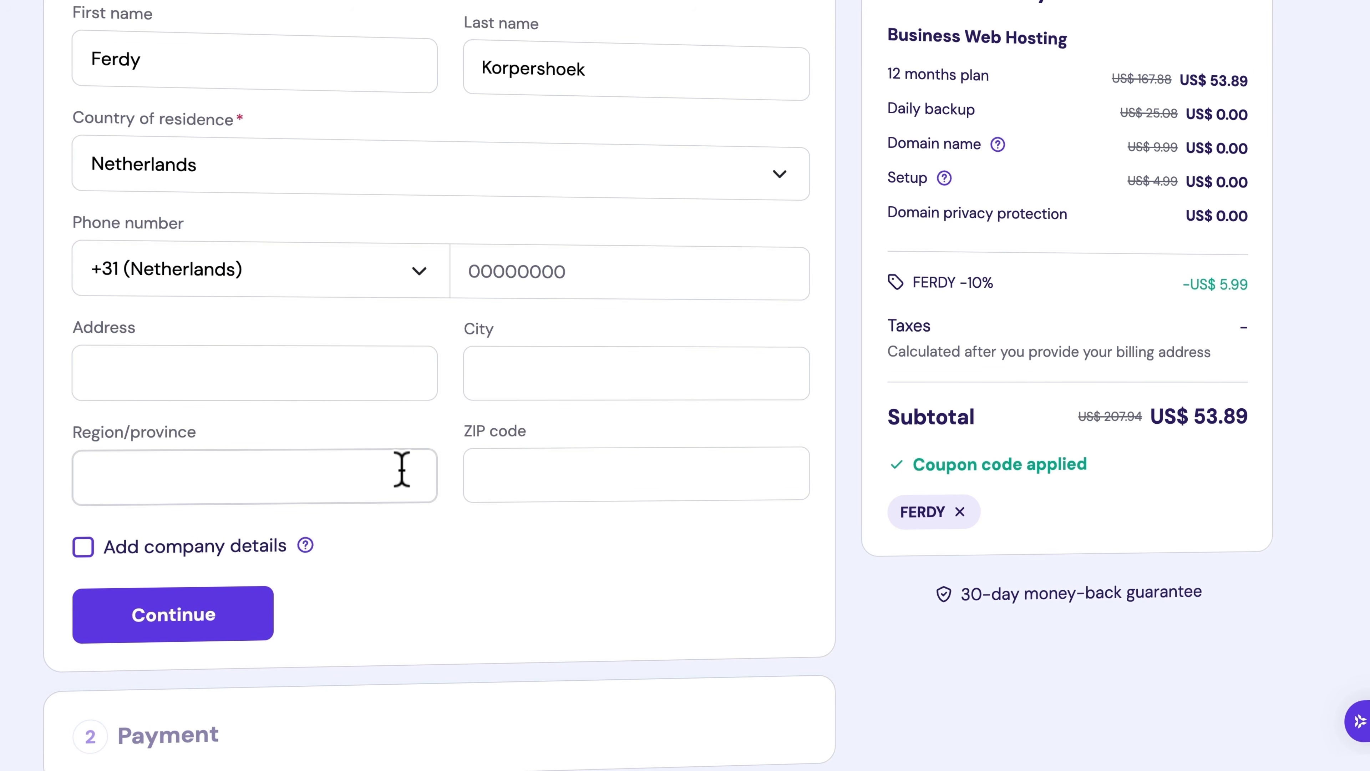
# Add company details with the company name and proceed to the payment step
pyautogui.click(81, 547)
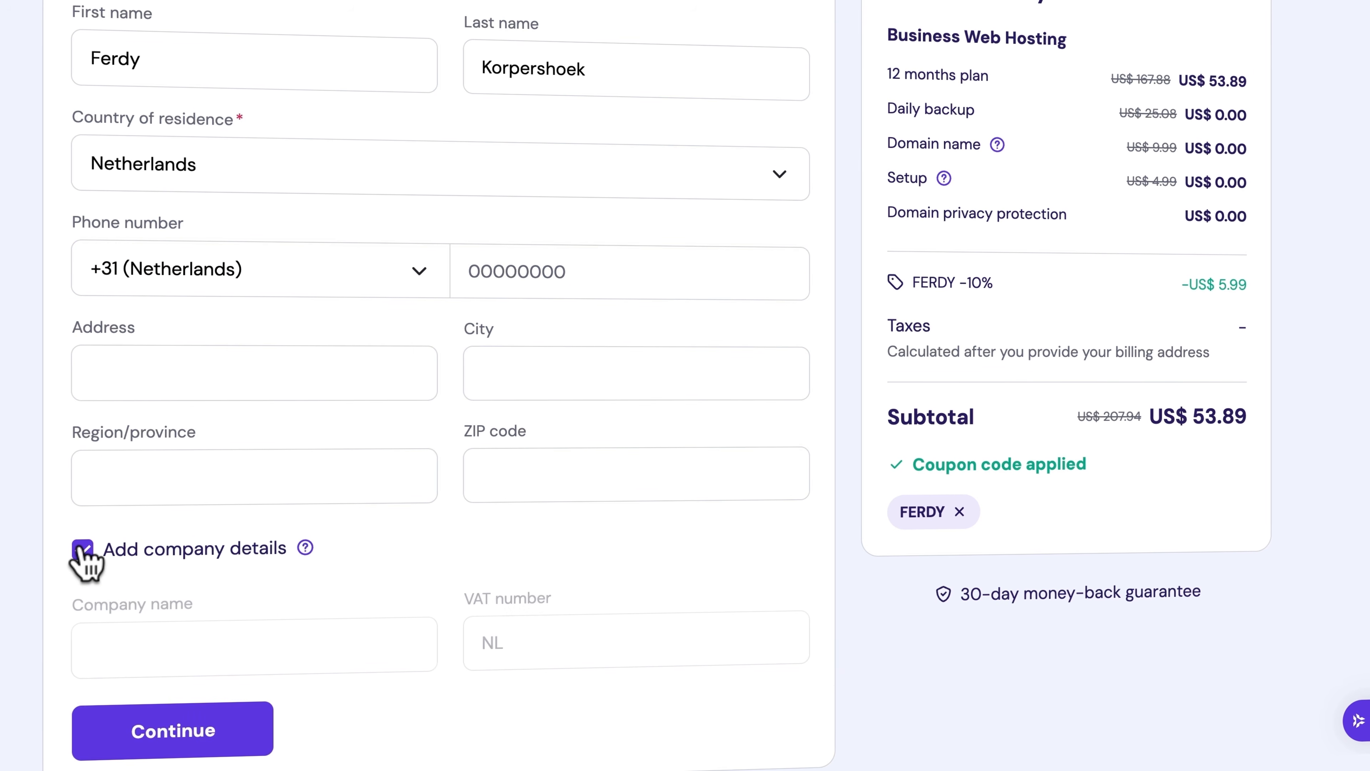
pyautogui.click(270, 642)
pyautogui.write('F')
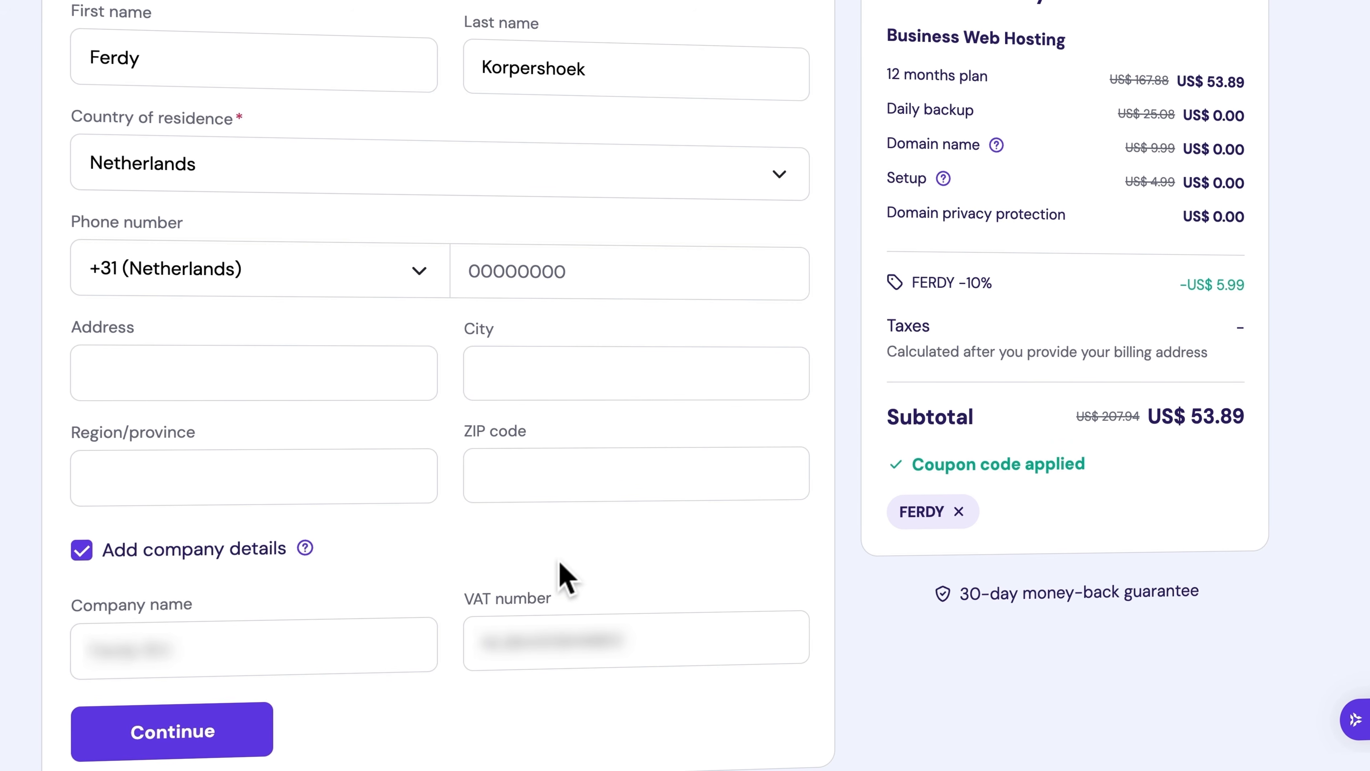
pyautogui.click(197, 742)
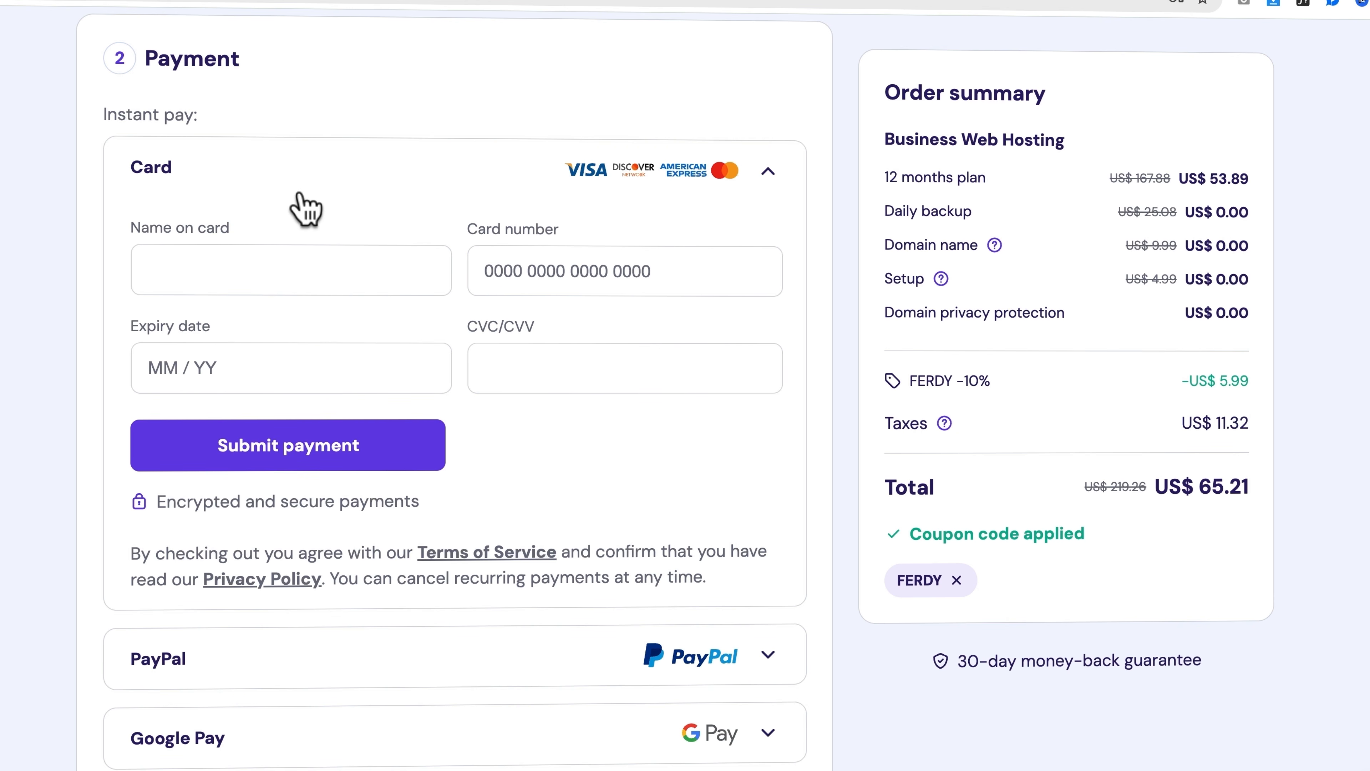
# Enter the name and card details and submit payment for the US$ 65.21 order
pyautogui.scroll(-2, 489, 285)
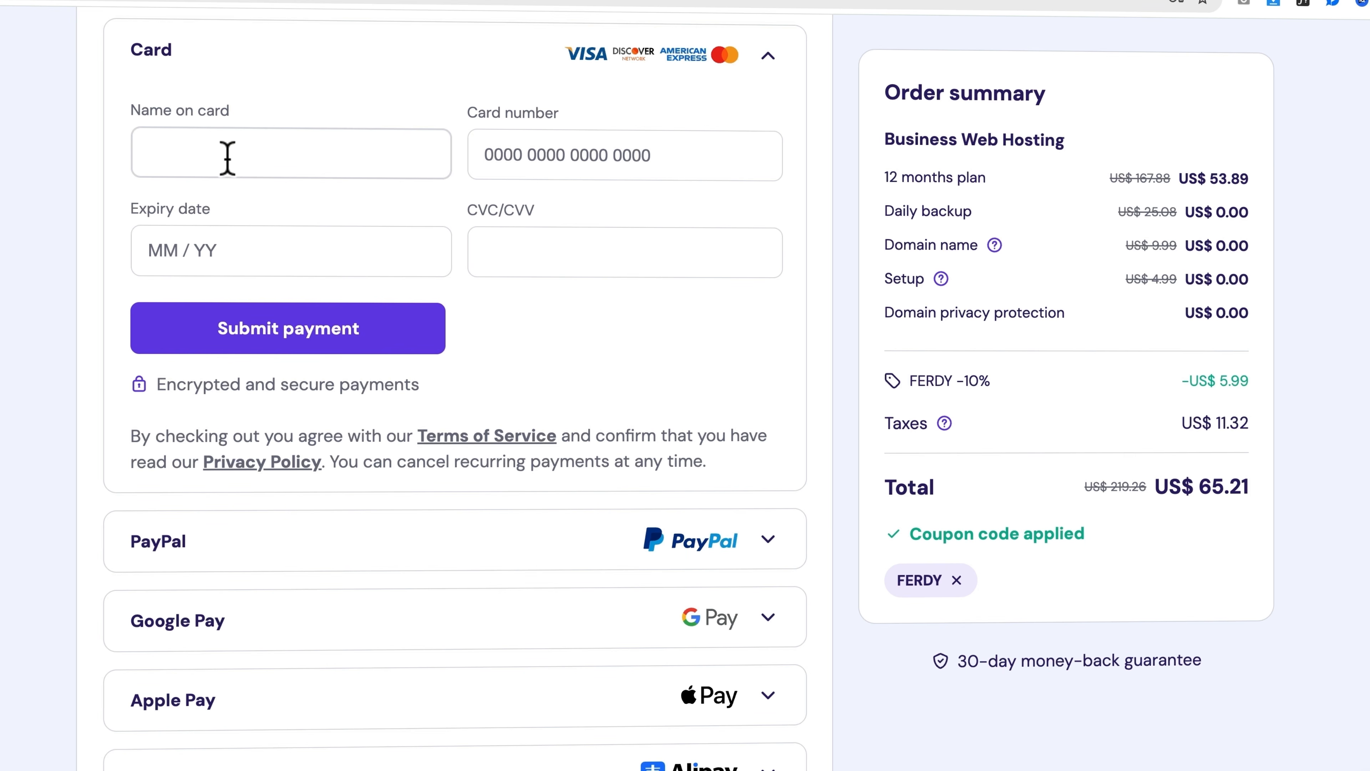
pyautogui.click(245, 156)
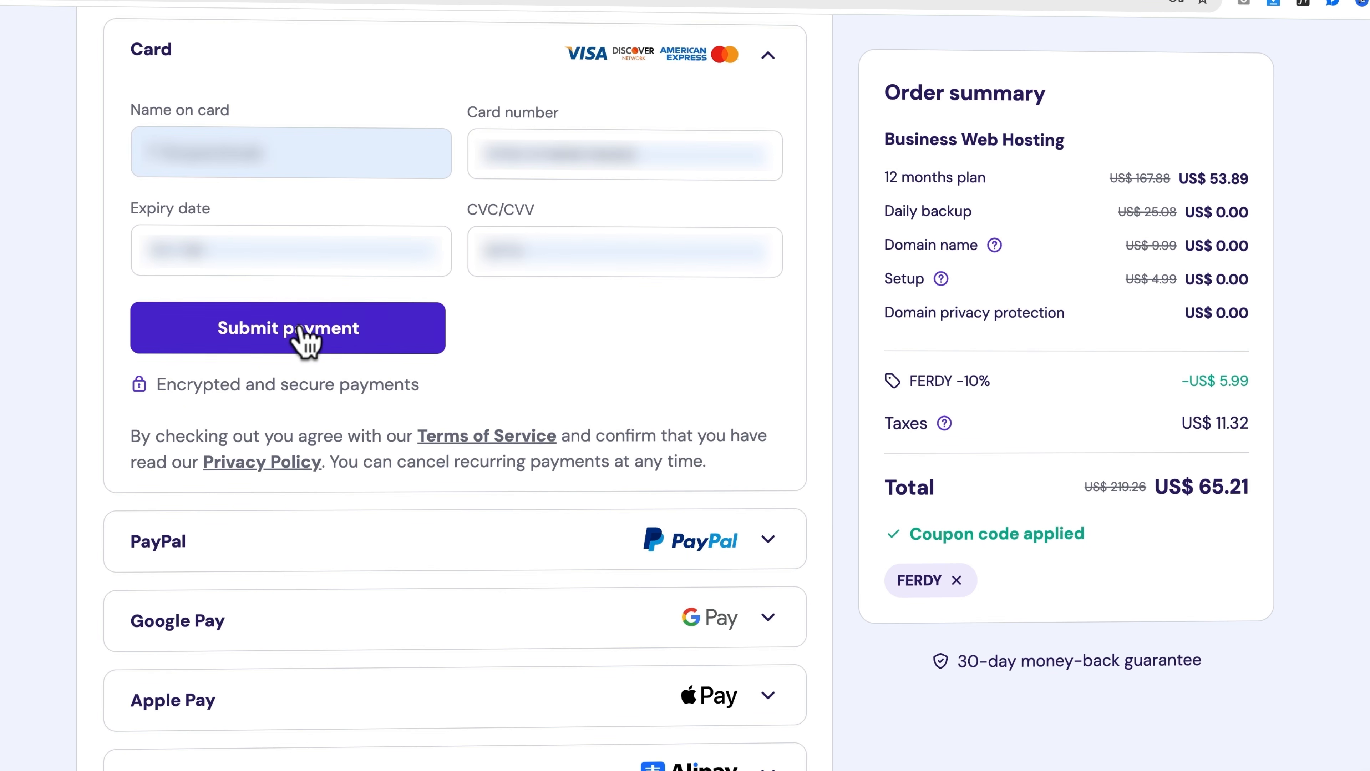
pyautogui.click(295, 330)
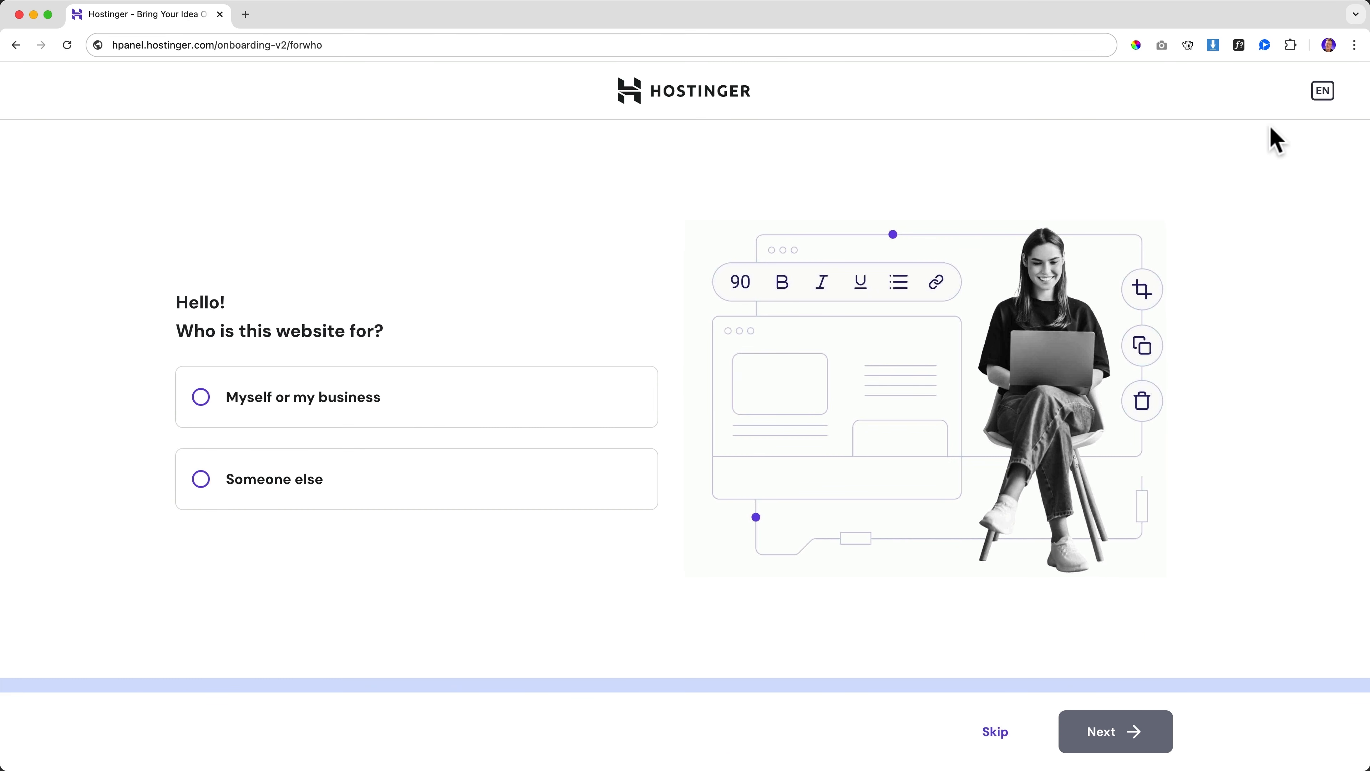
# Answer onboarding: website for myself or my business, create a new website, built with WordPress
pyautogui.click(1323, 92)
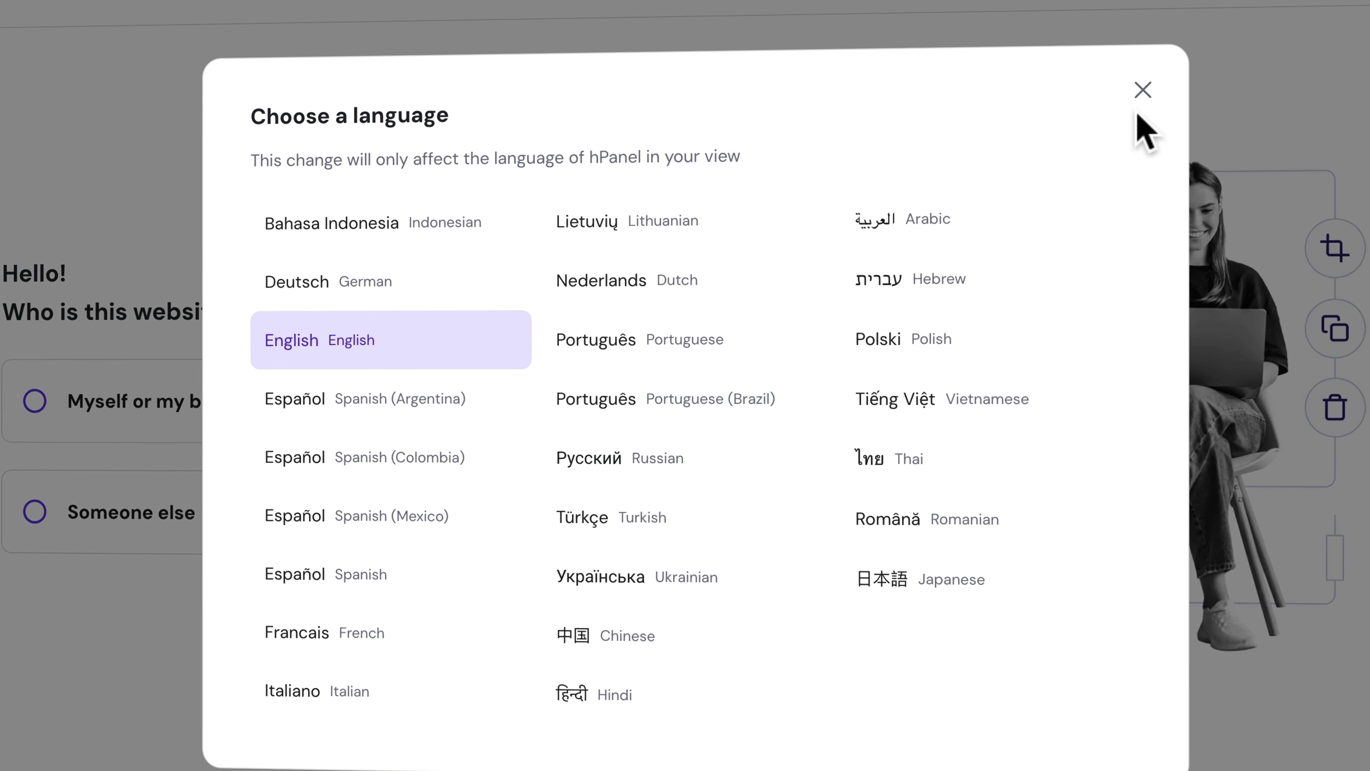
pyautogui.click(1110, 101)
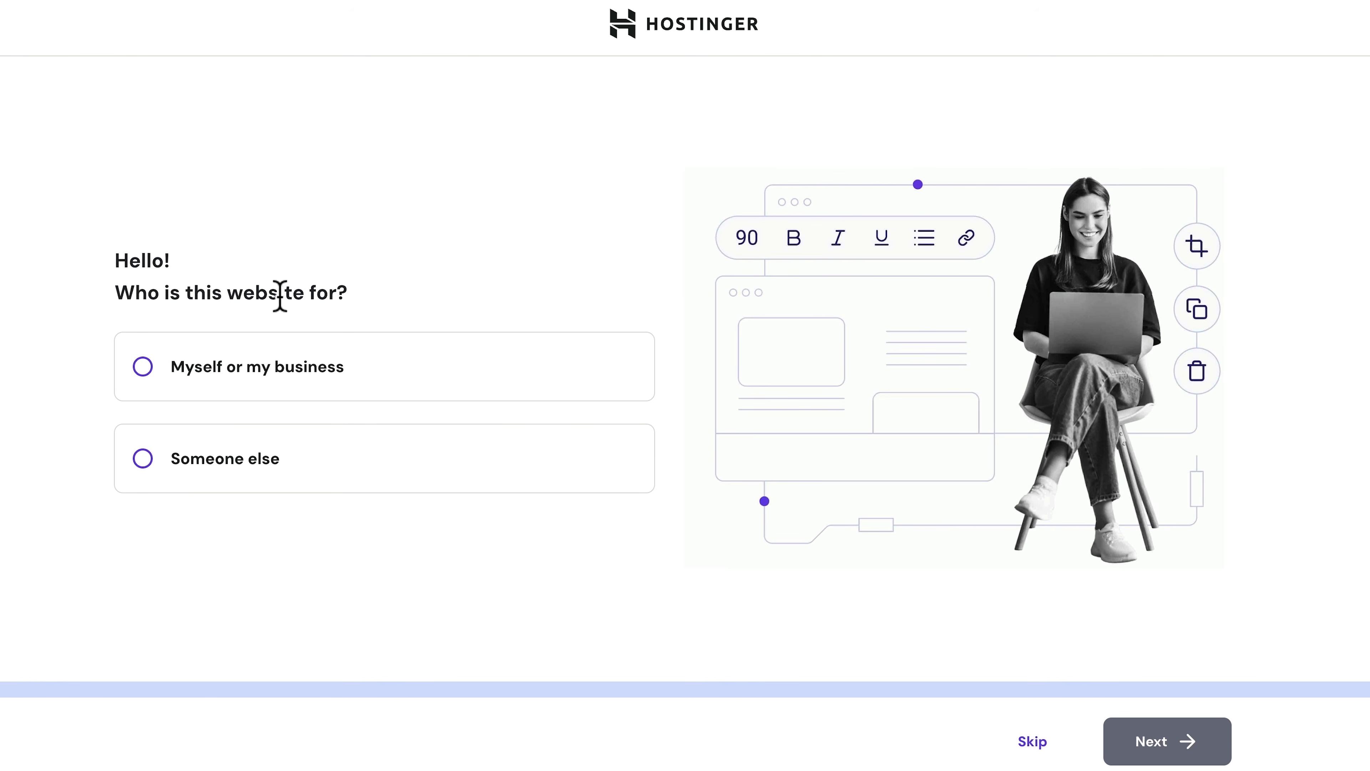
pyautogui.click(146, 369)
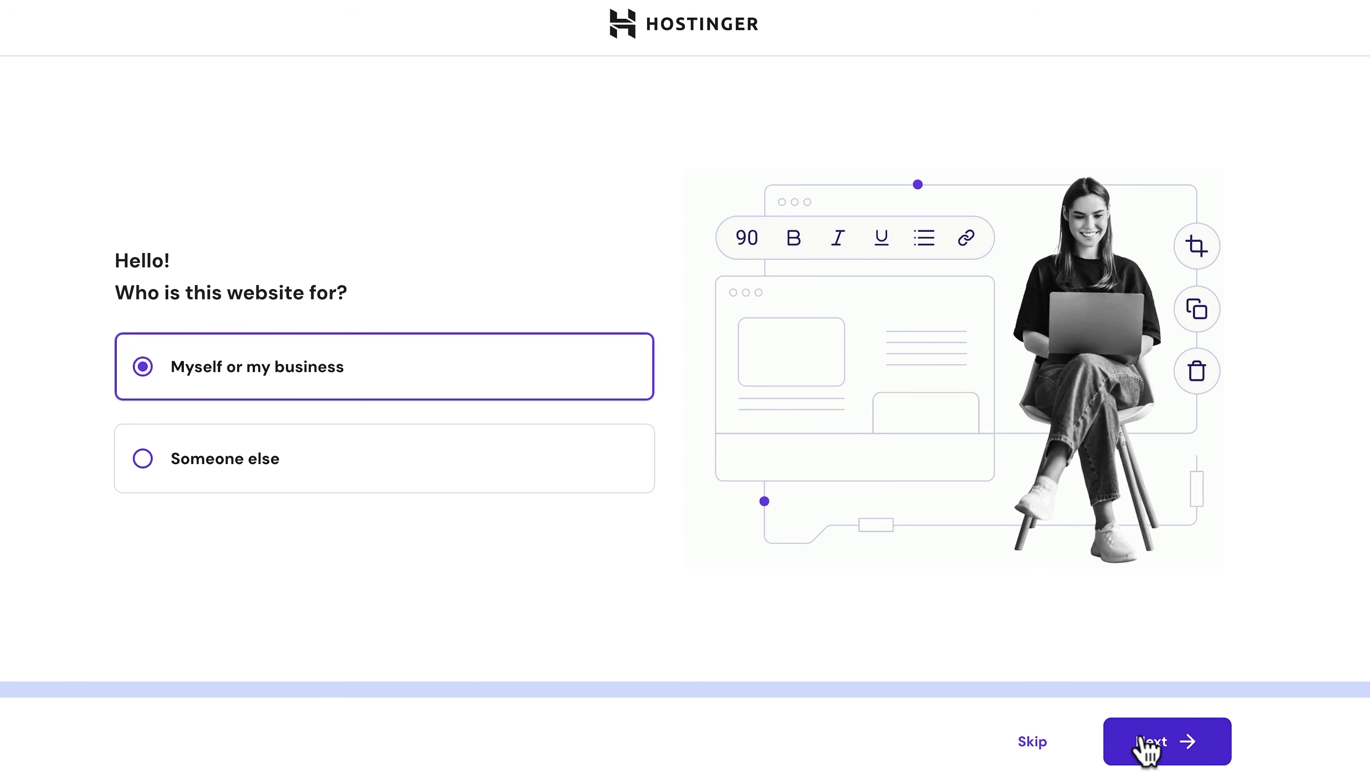
pyautogui.click(1146, 747)
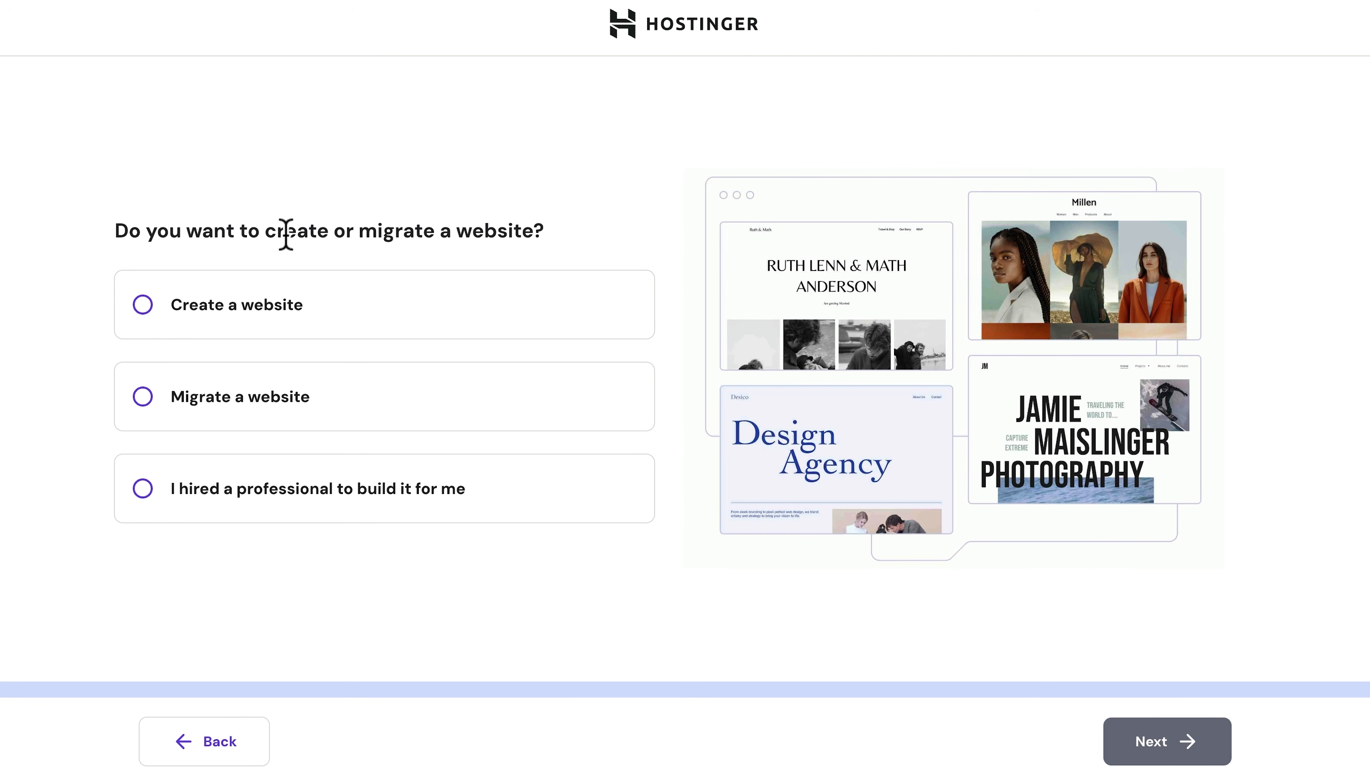
pyautogui.click(152, 318)
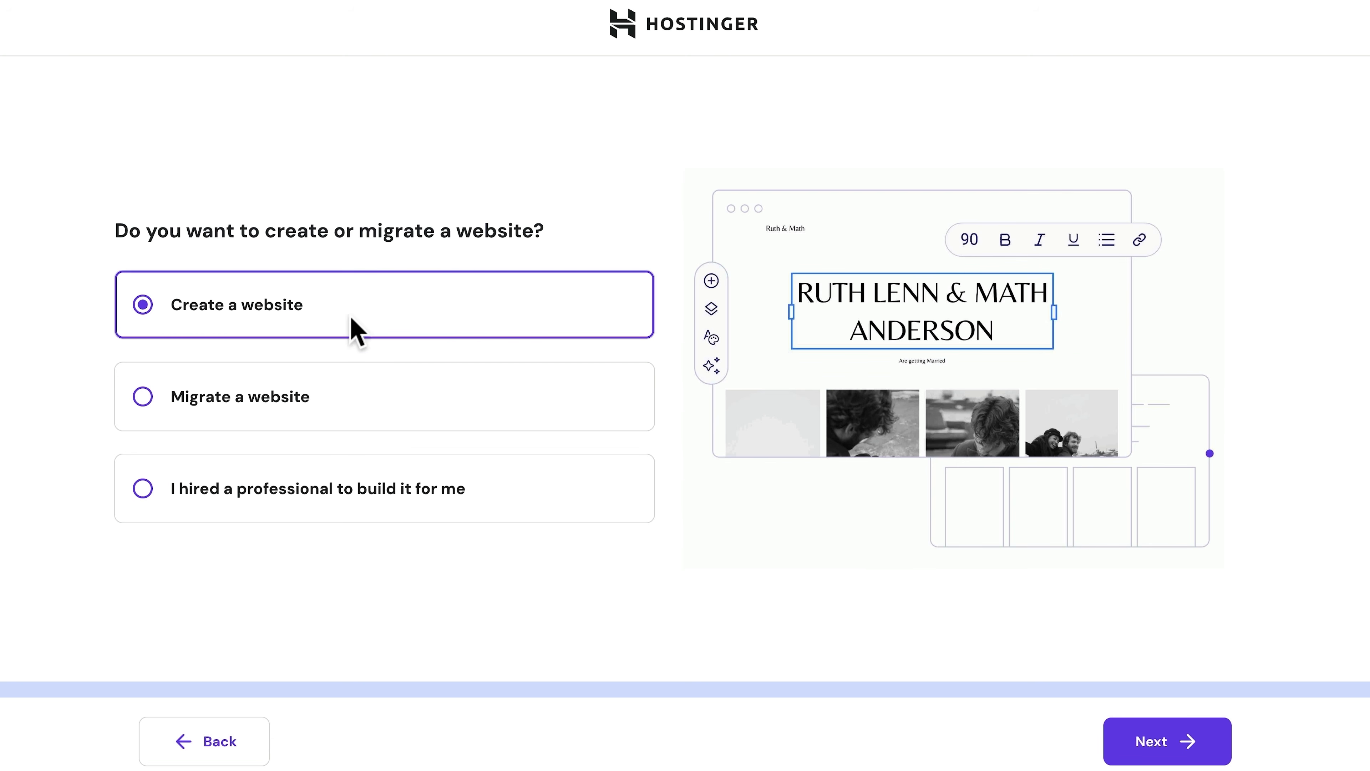
pyautogui.click(1179, 752)
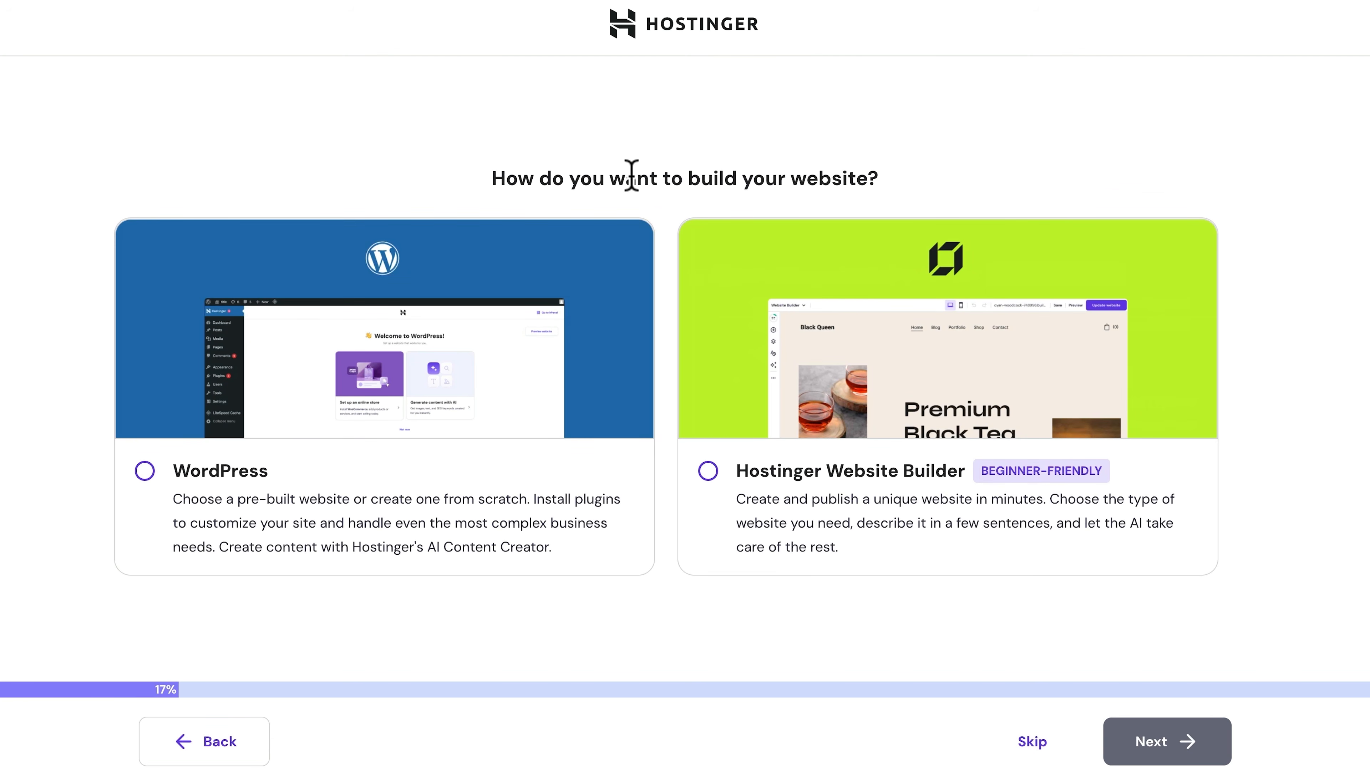
pyautogui.click(150, 474)
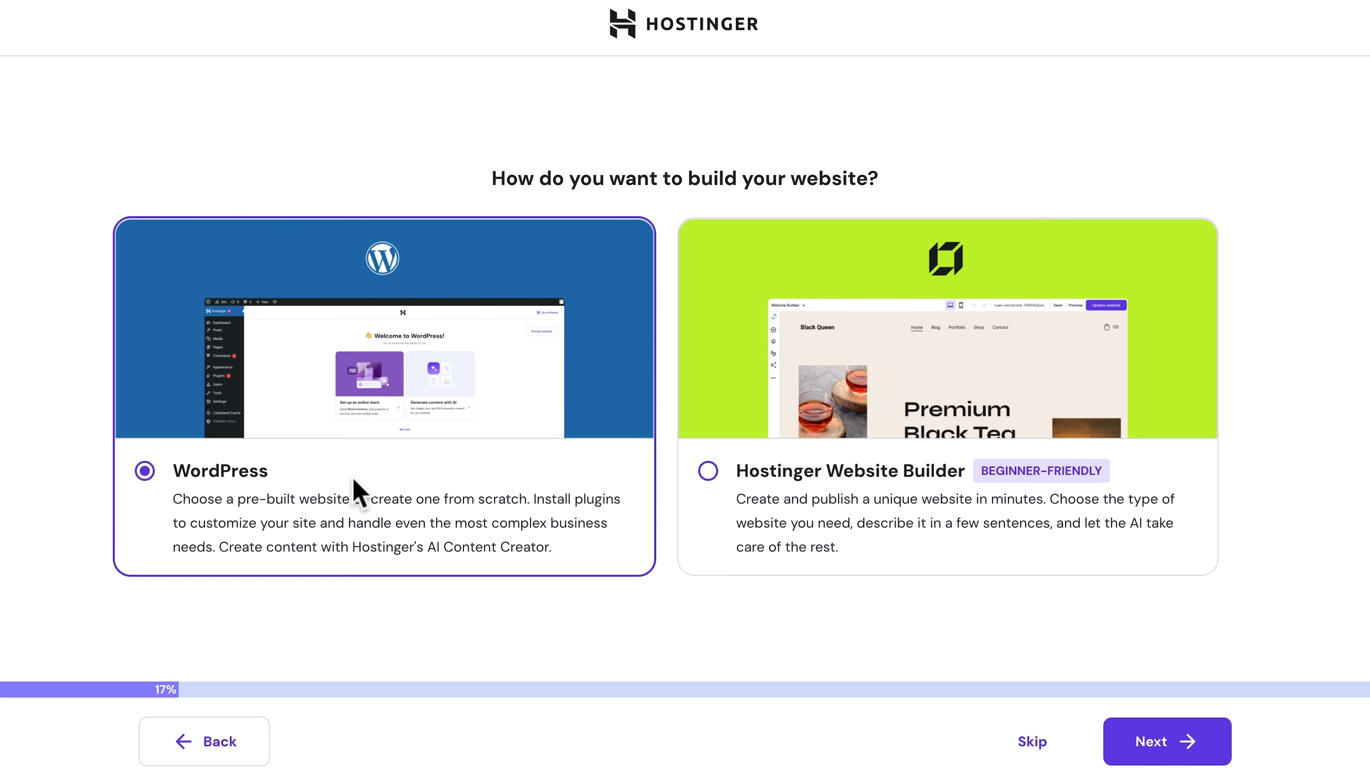
pyautogui.click(1148, 742)
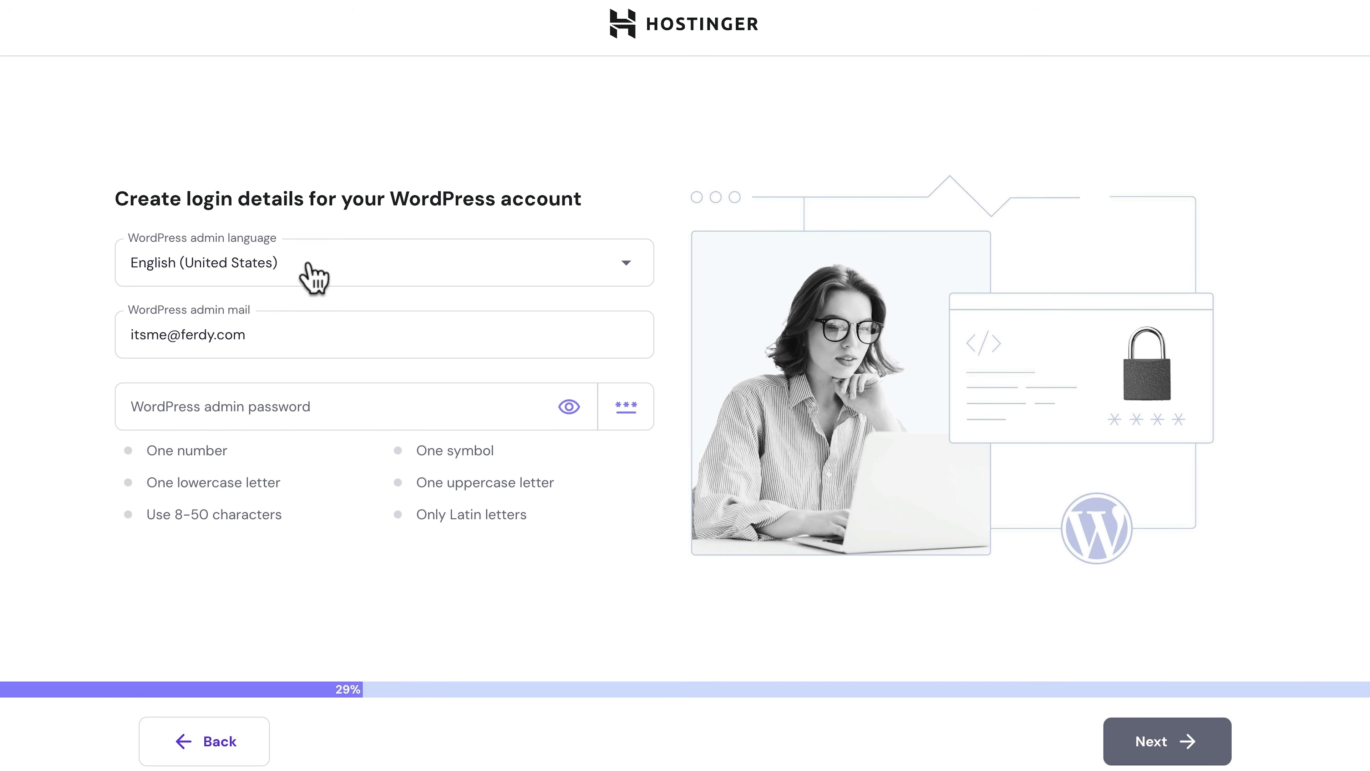
# Set a new WordPress admin e-mail and password, then choose to start a blank site
pyautogui.tripleClick(234, 336)
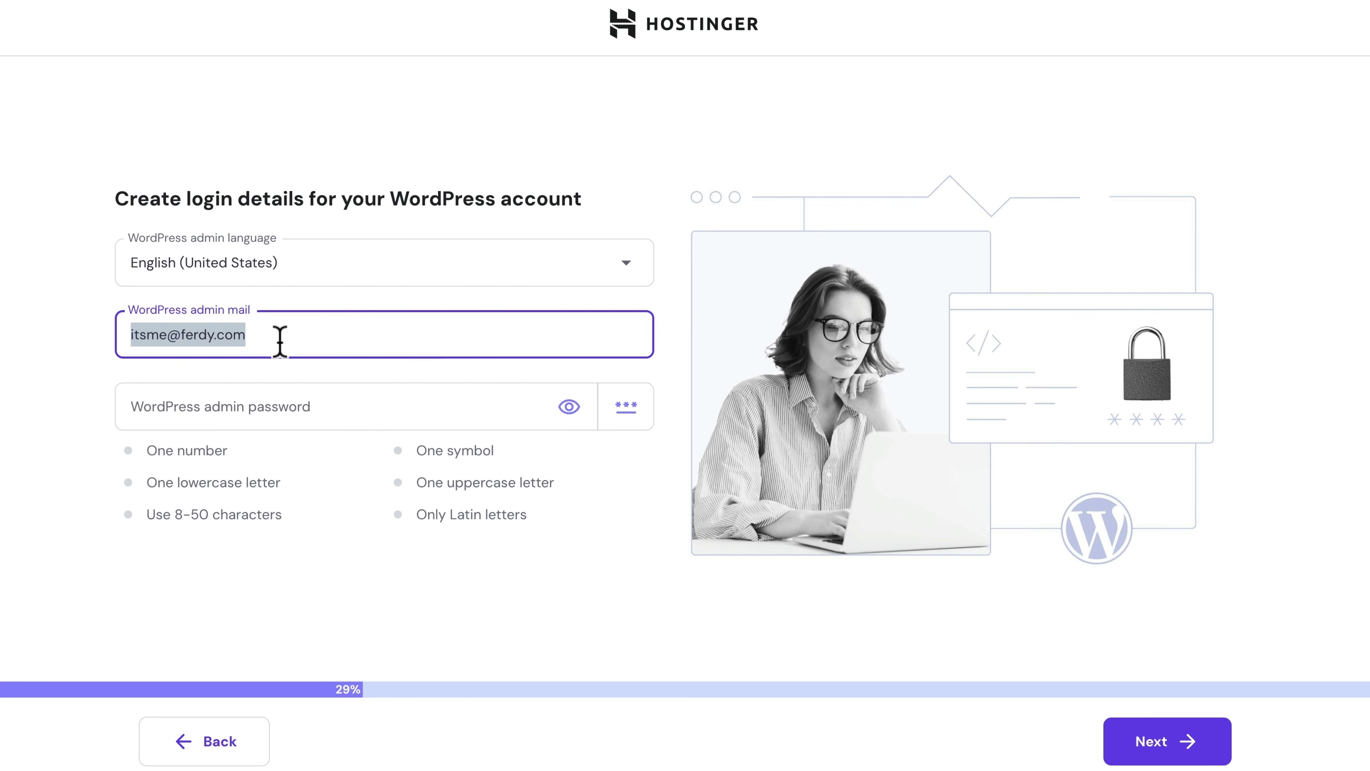
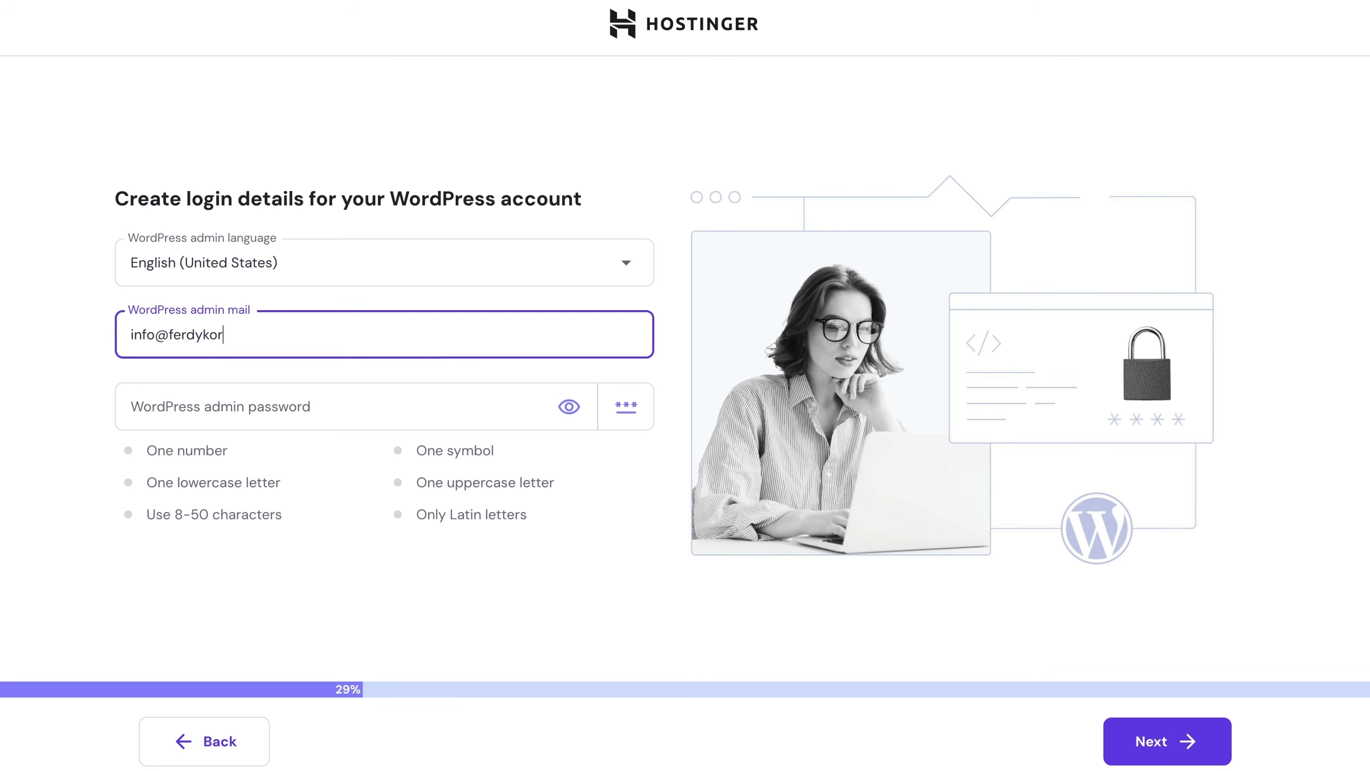
pyautogui.press('Tab')
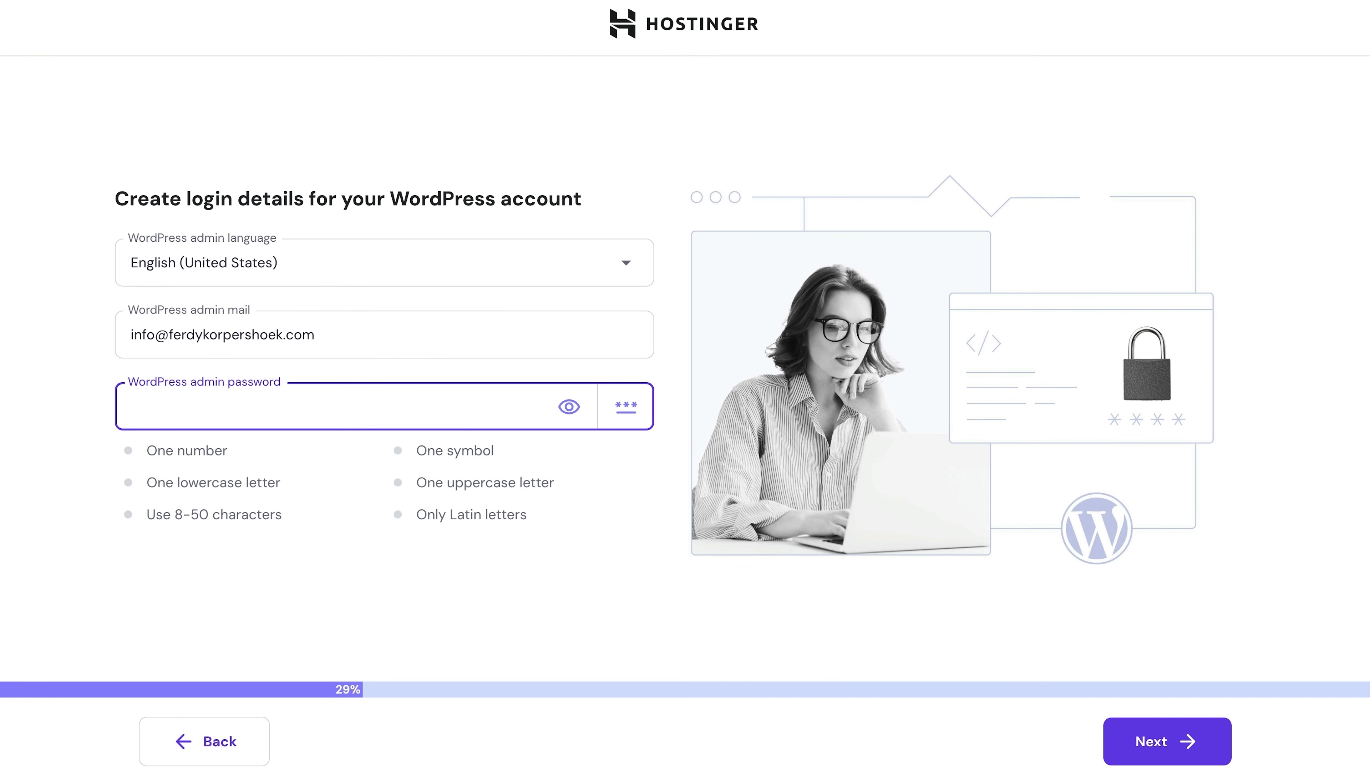
pyautogui.write('•')
pyautogui.write('•')
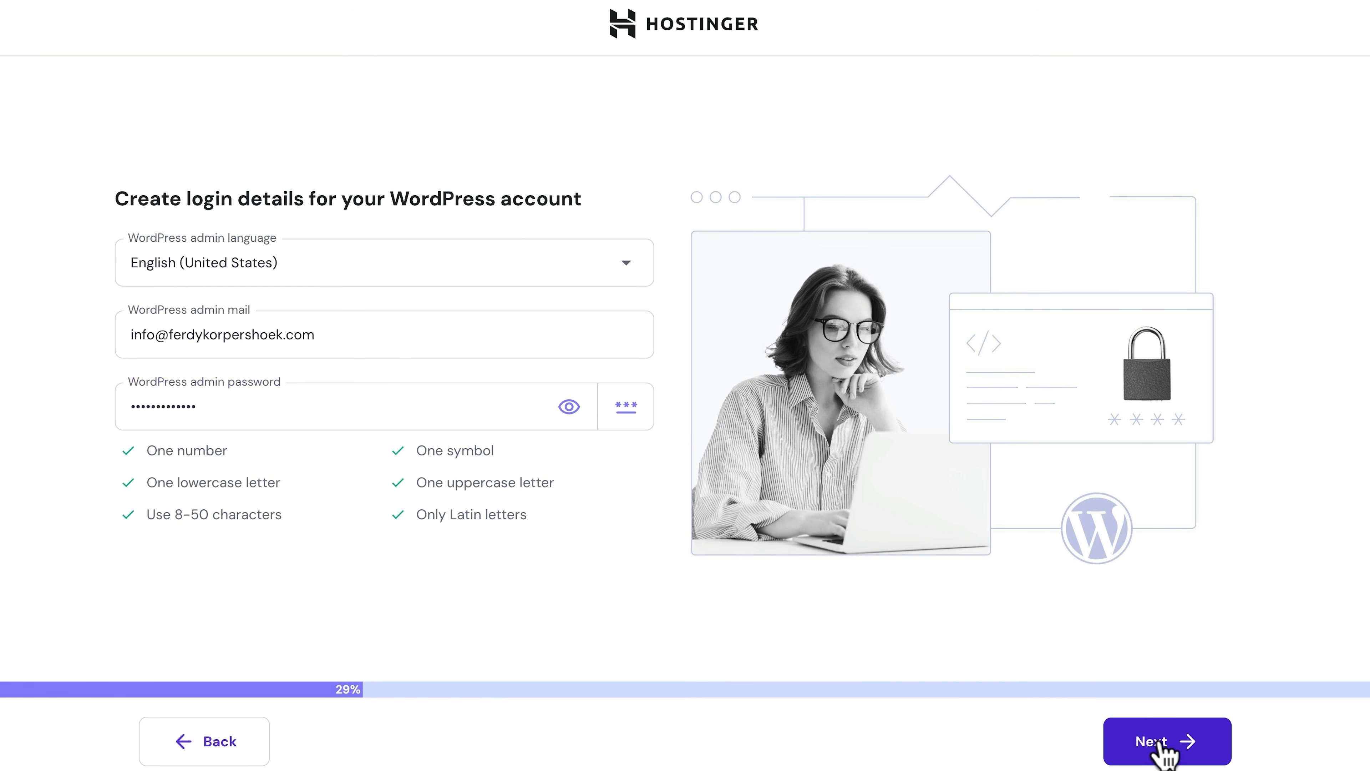
pyautogui.click(1164, 751)
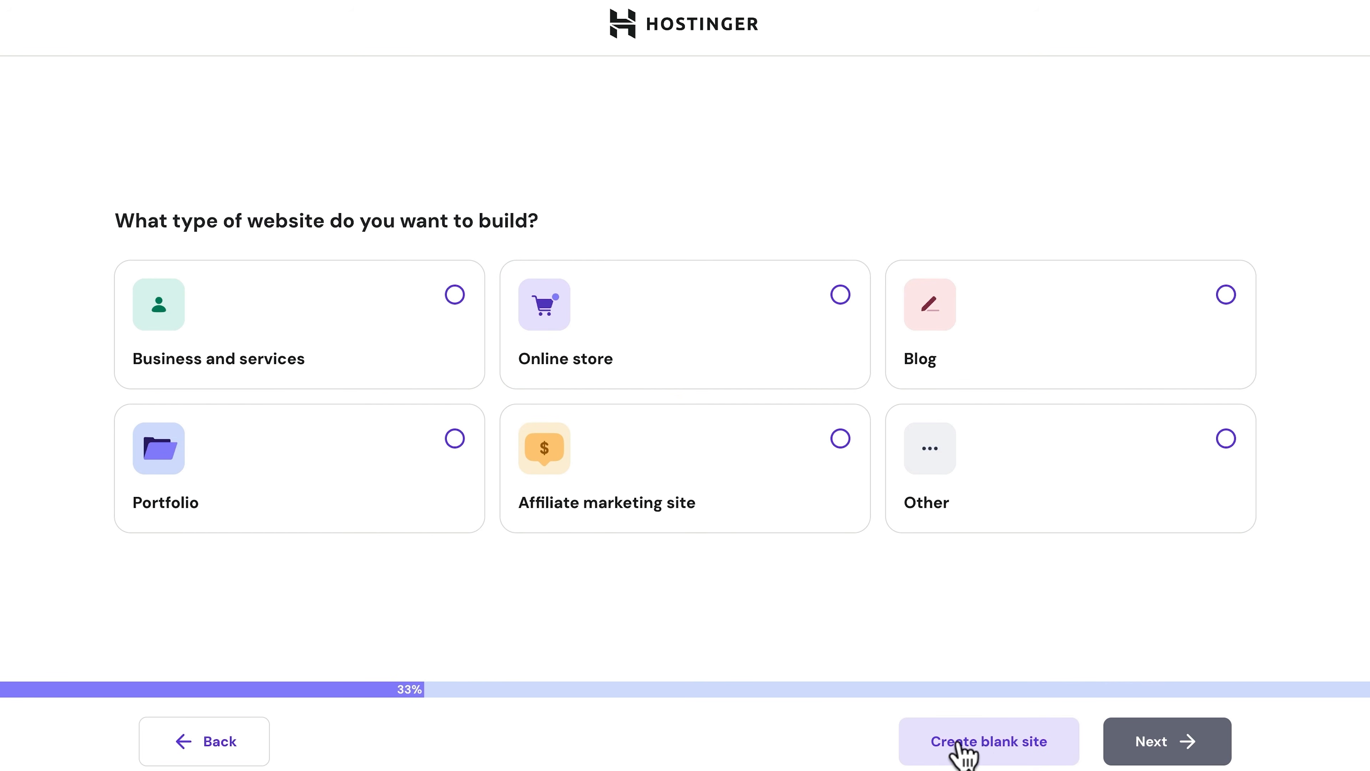
pyautogui.click(982, 746)
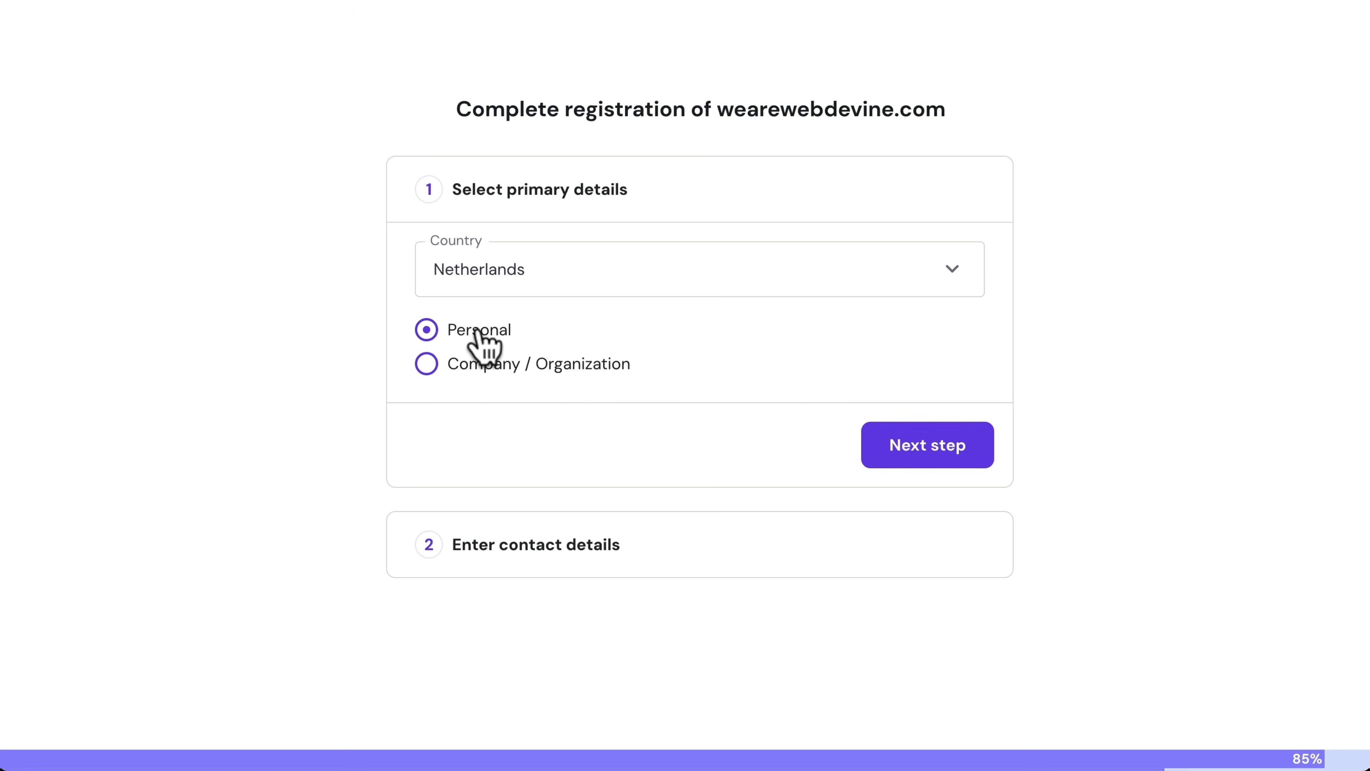
# Register wearewebdevine.com for a company with contact details and pick the United States, Arizona server
pyautogui.click(426, 363)
pyautogui.click(904, 448)
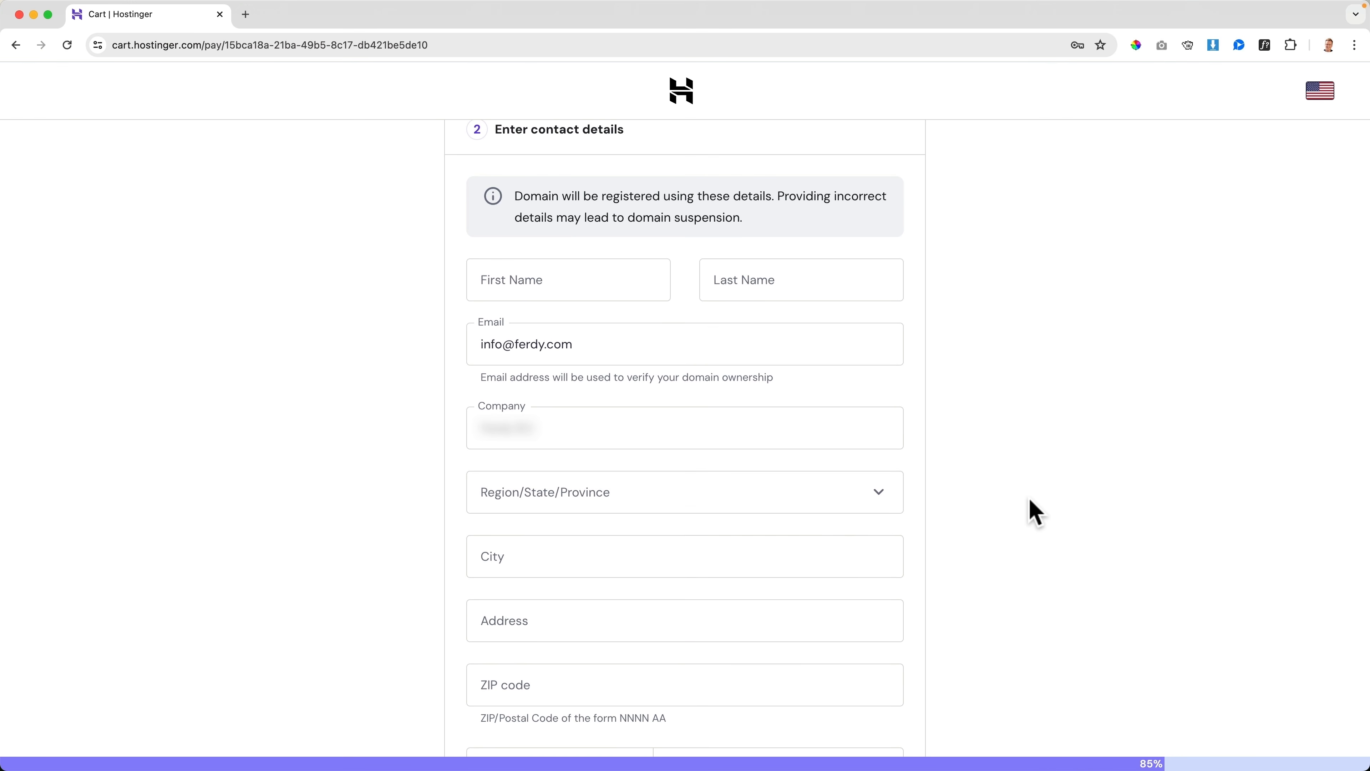
pyautogui.scroll(-4, 1035, 513)
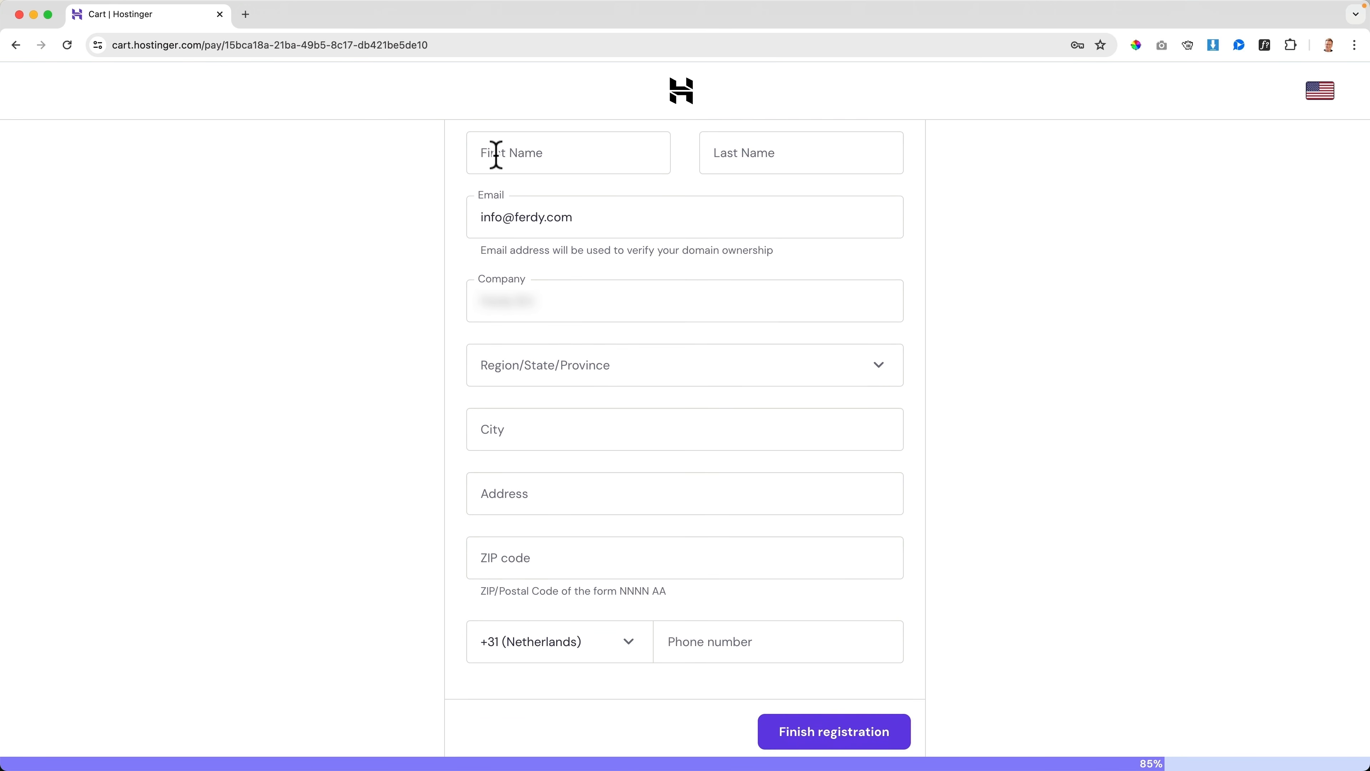
pyautogui.click(496, 155)
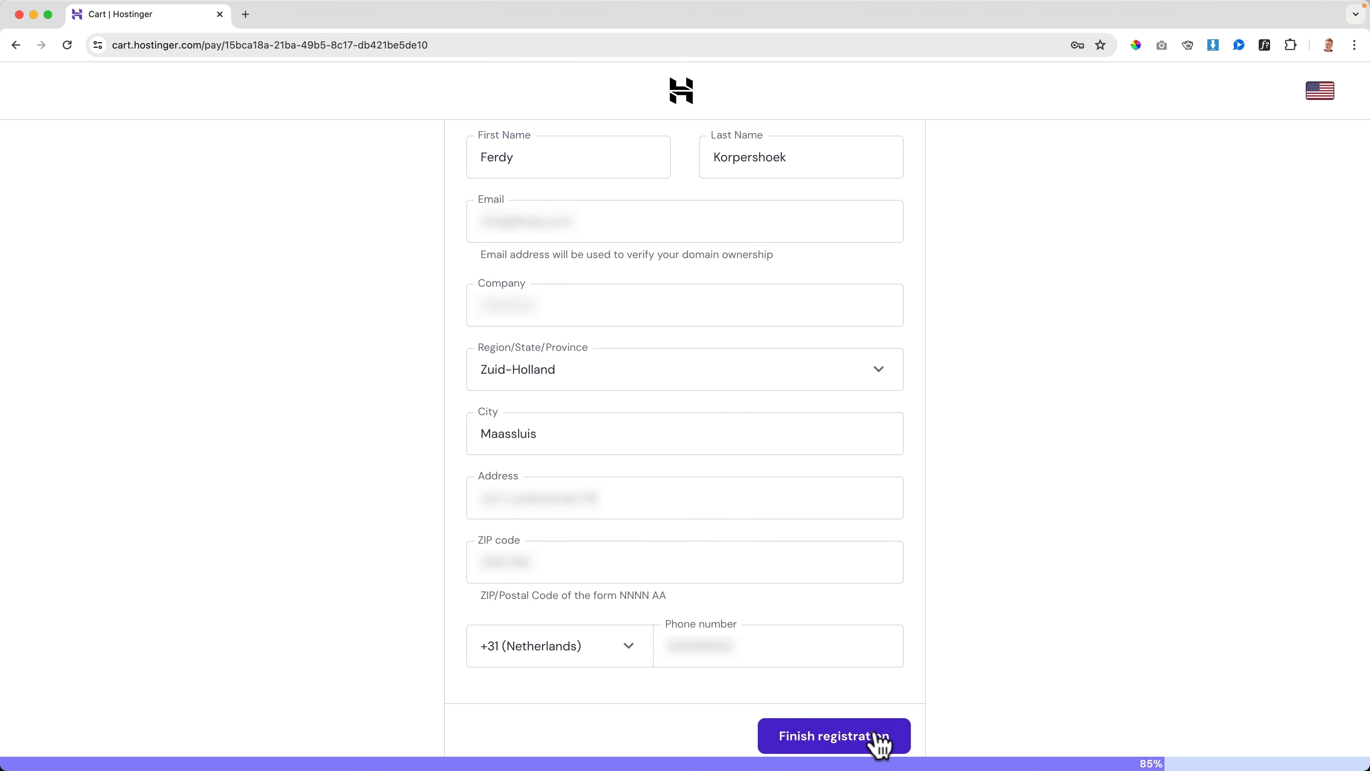
pyautogui.click(877, 735)
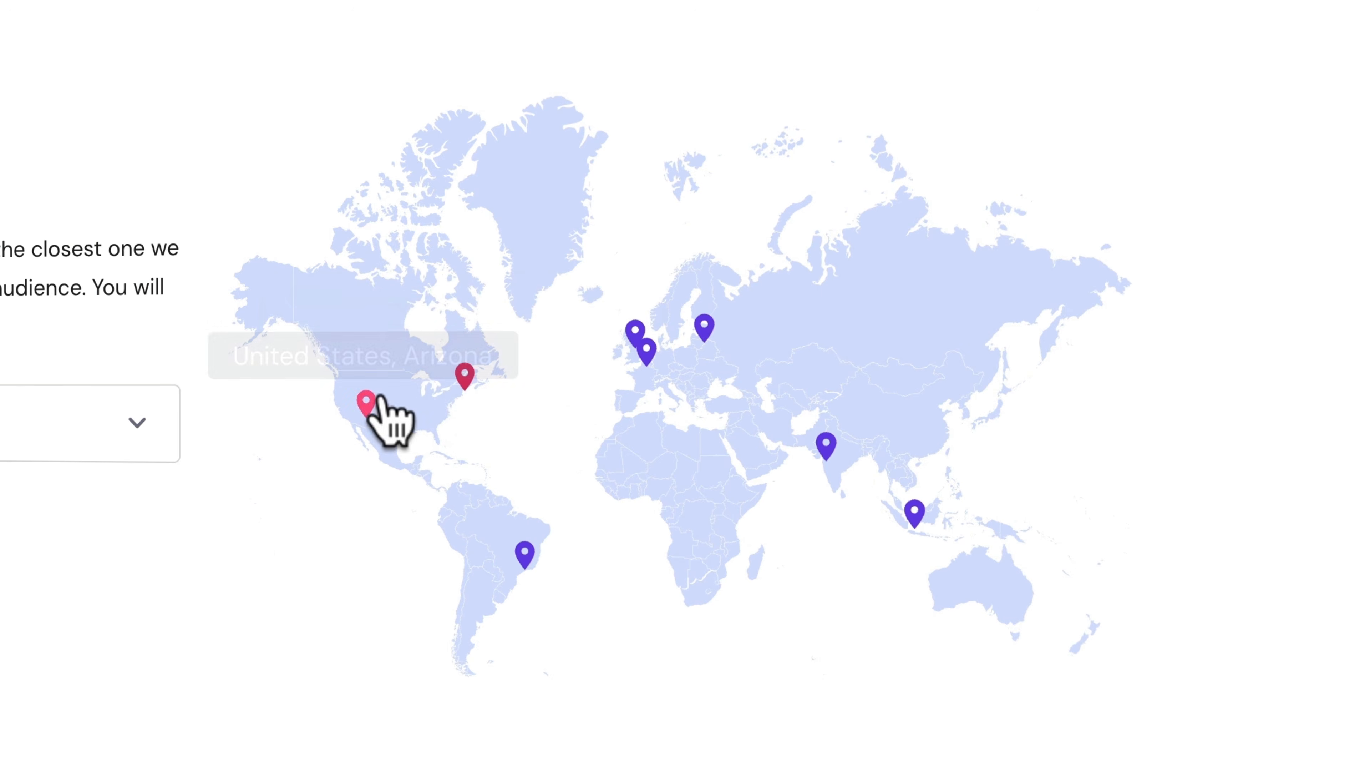
pyautogui.click(706, 406)
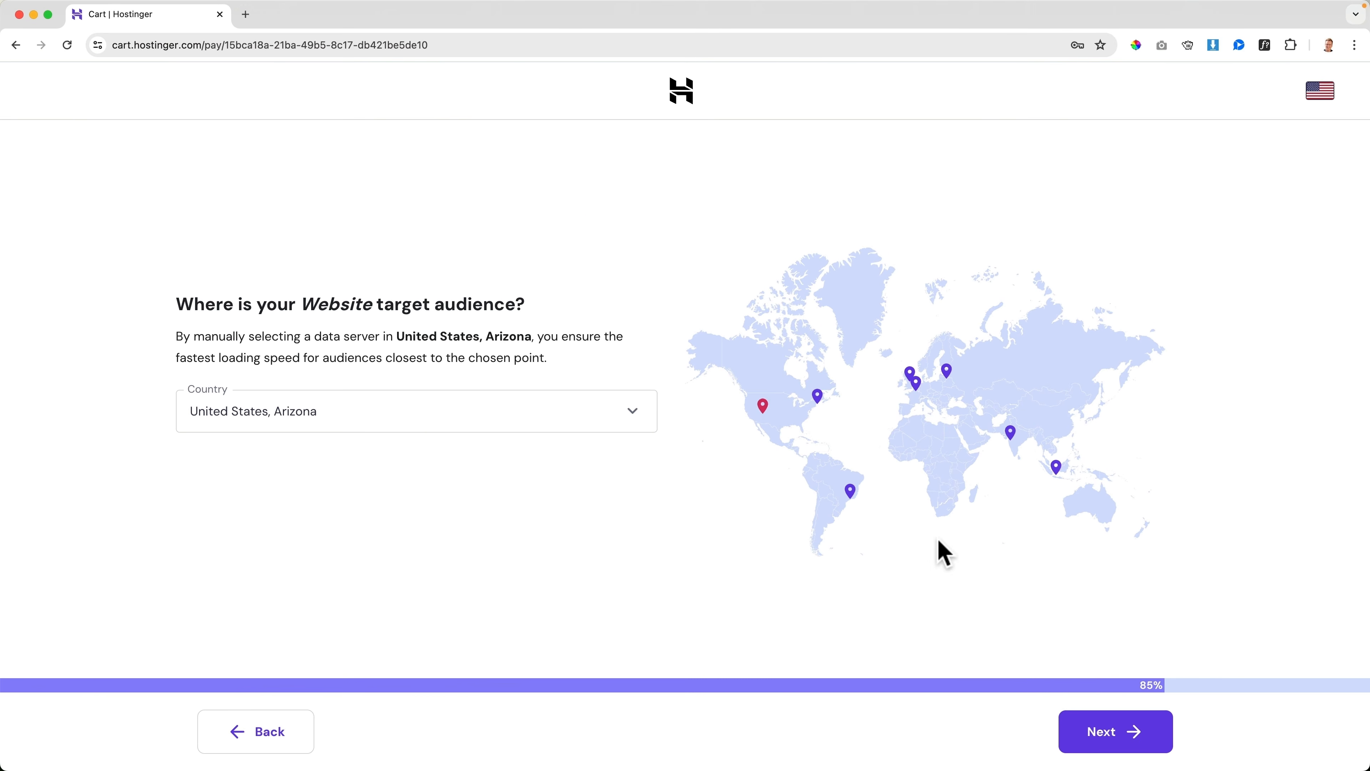
pyautogui.click(1106, 767)
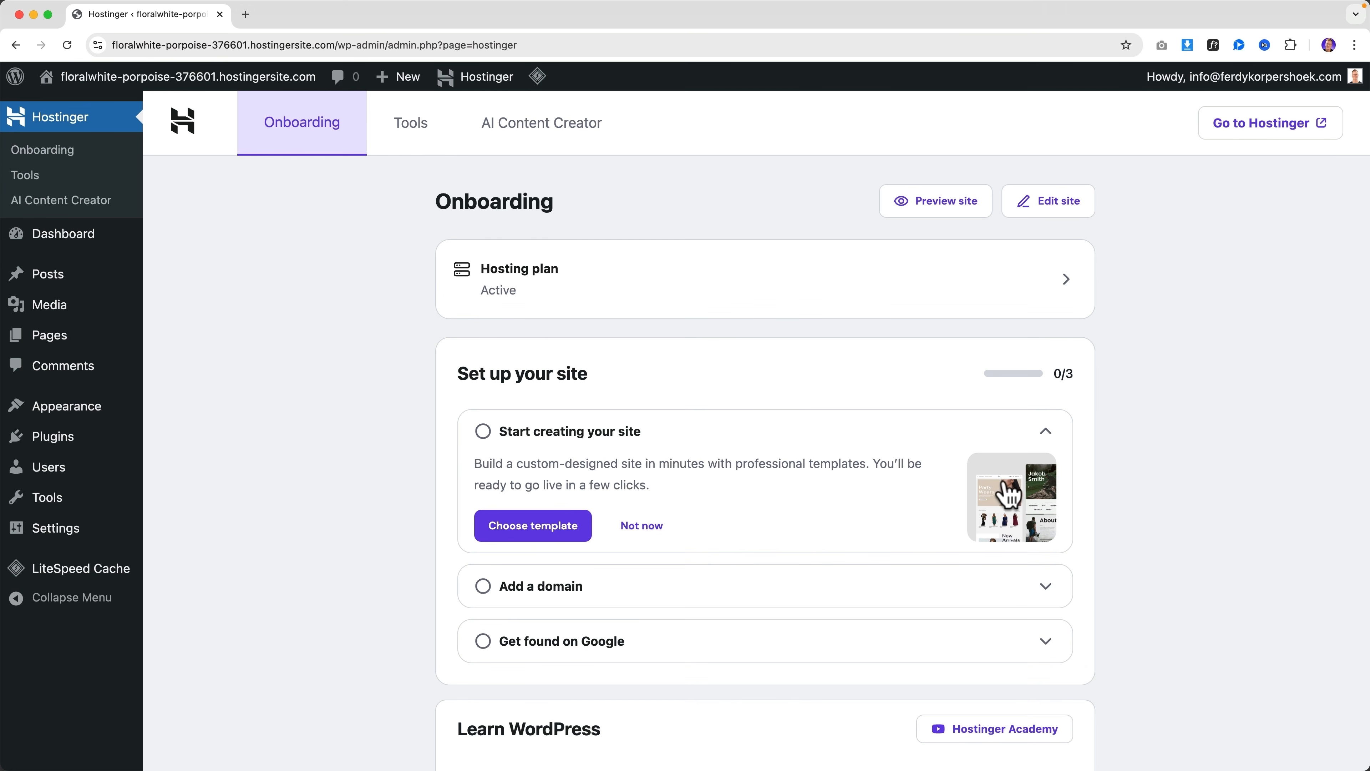
# Go back to hPanel, close the old WordPress admin tab, and open the wearewebdevine.com dashboard
pyautogui.click(1261, 139)
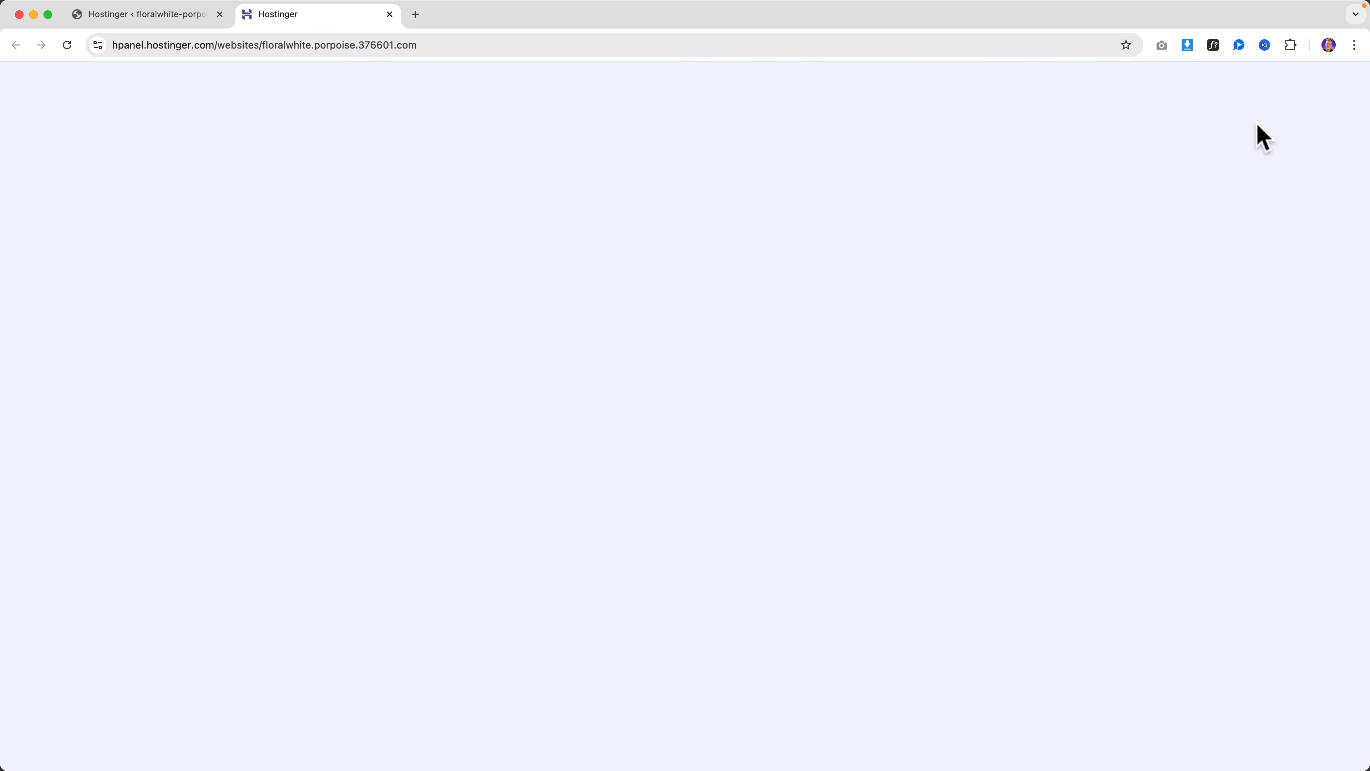
pyautogui.click(219, 14)
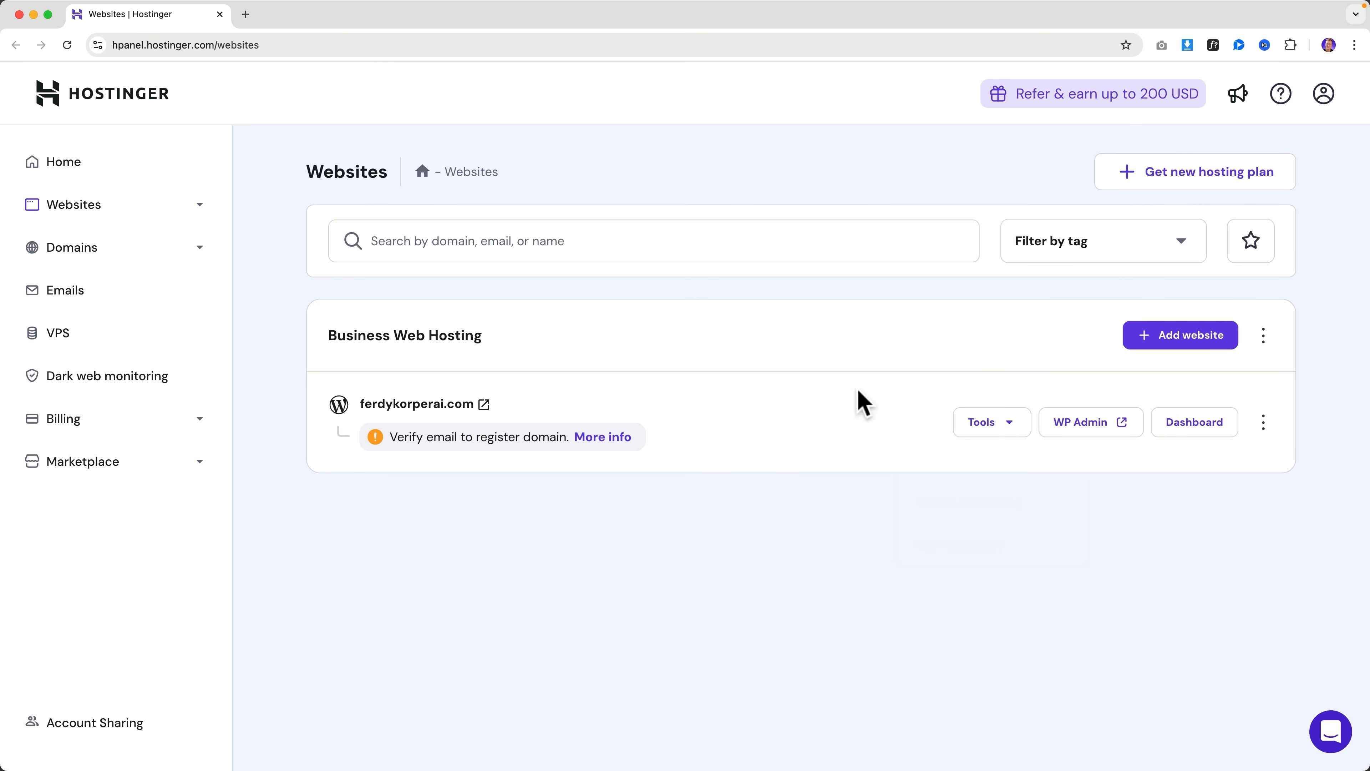
pyautogui.click(1192, 429)
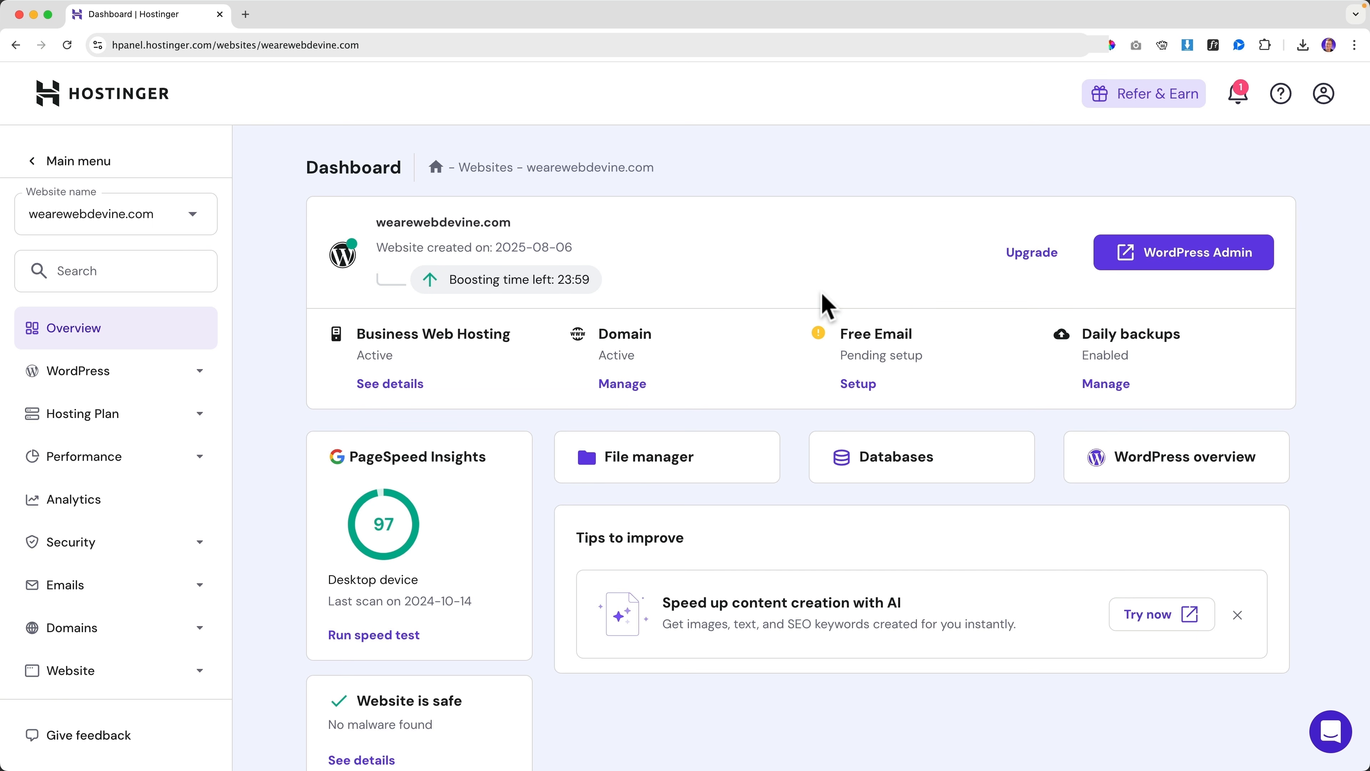
# Open wearewebdevine.com's WordPress Admin in a new tab from the Hostinger hPanel Dashboard
pyautogui.click(1182, 255)
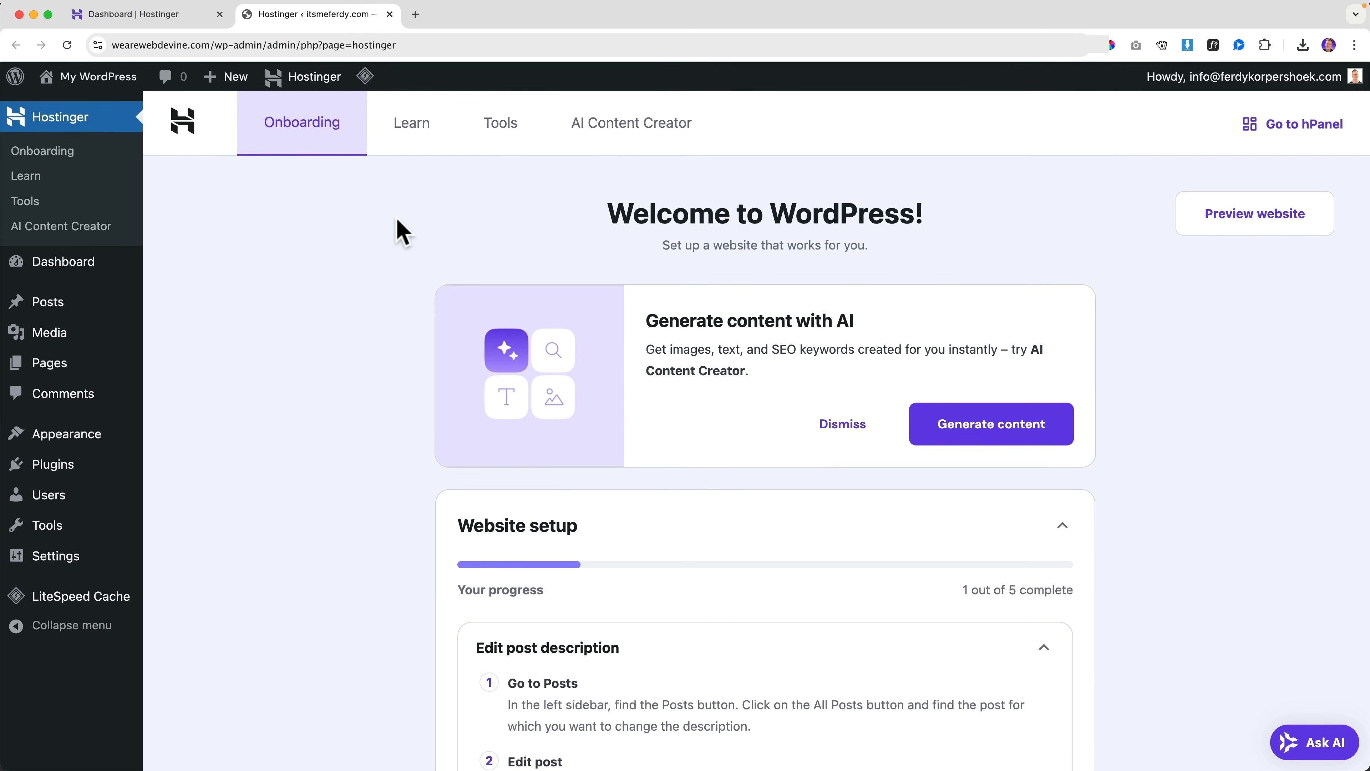
pyautogui.press('super+w')
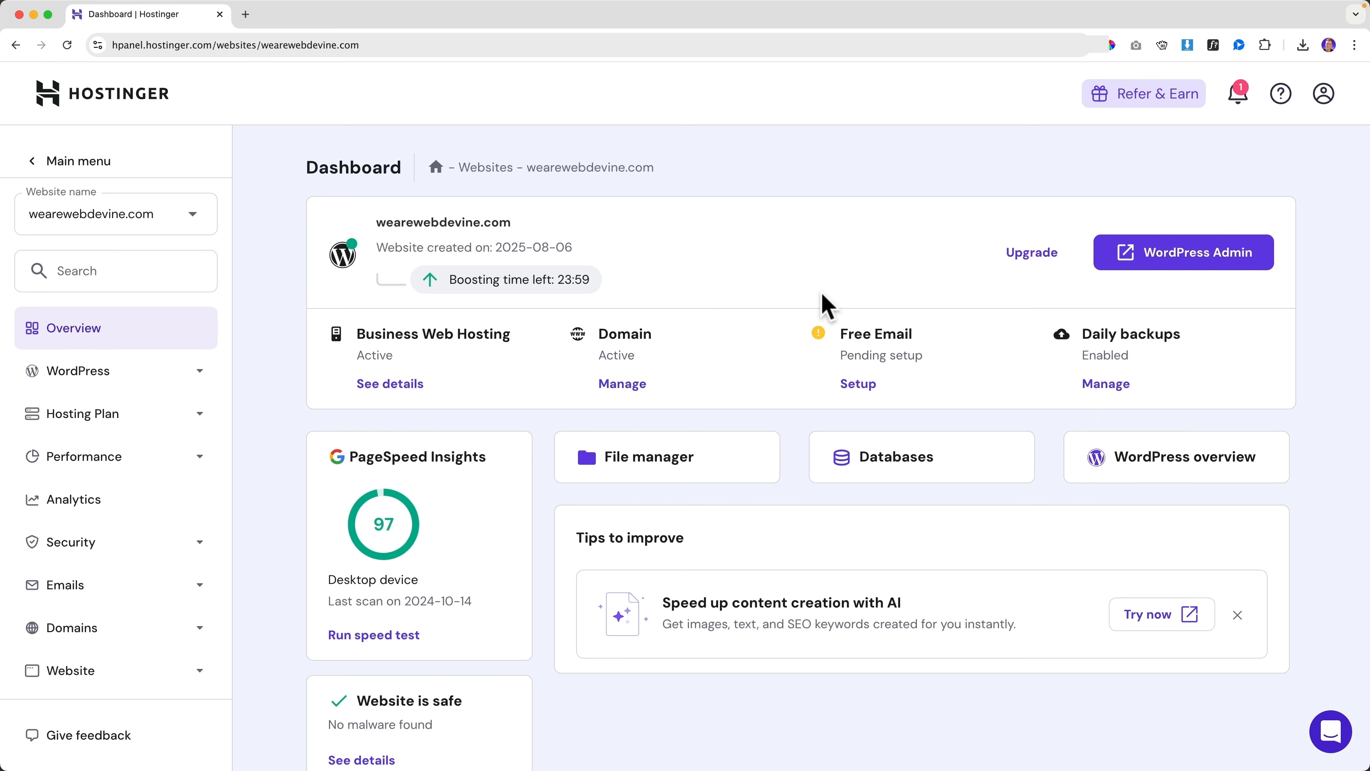
pyautogui.click(1185, 262)
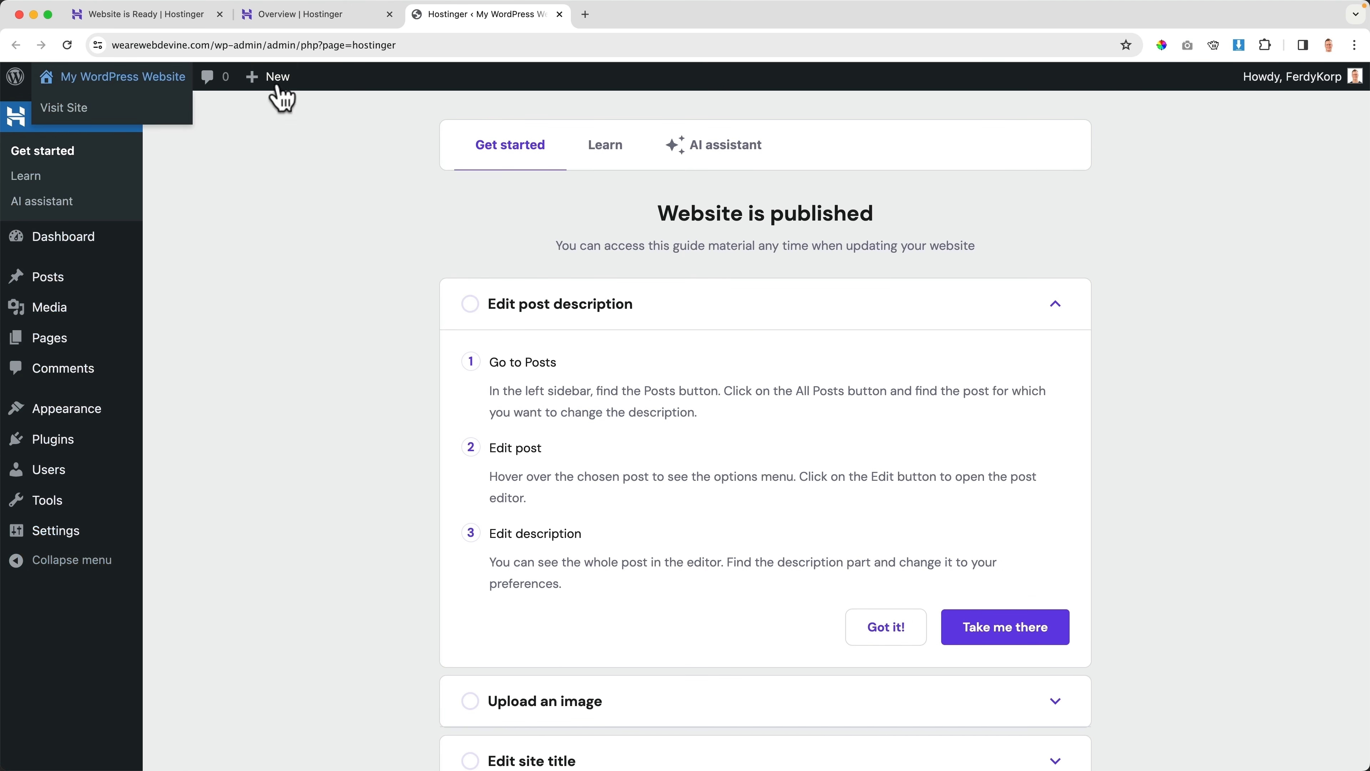
# Visit the site's public blog front page and scroll through it
pyautogui.moveTo(1312, 89)
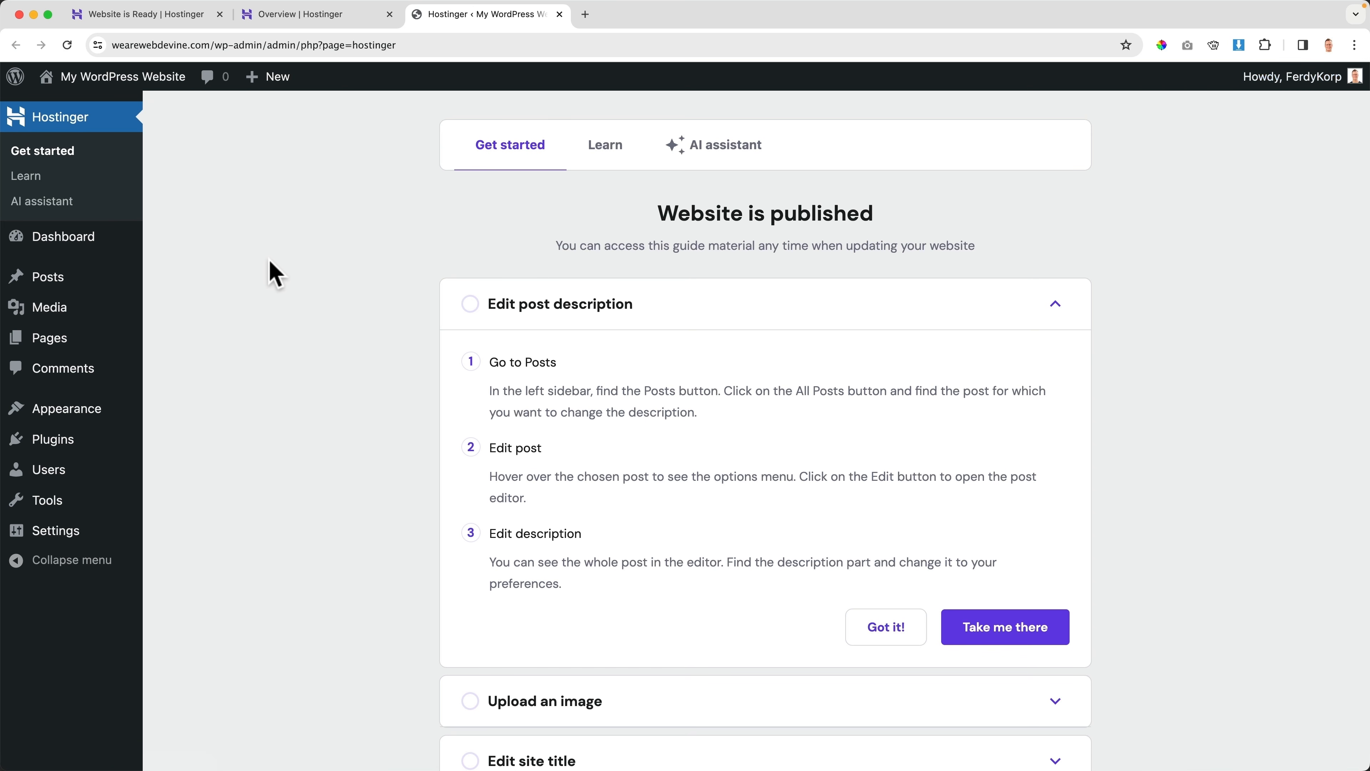
pyautogui.click(111, 87)
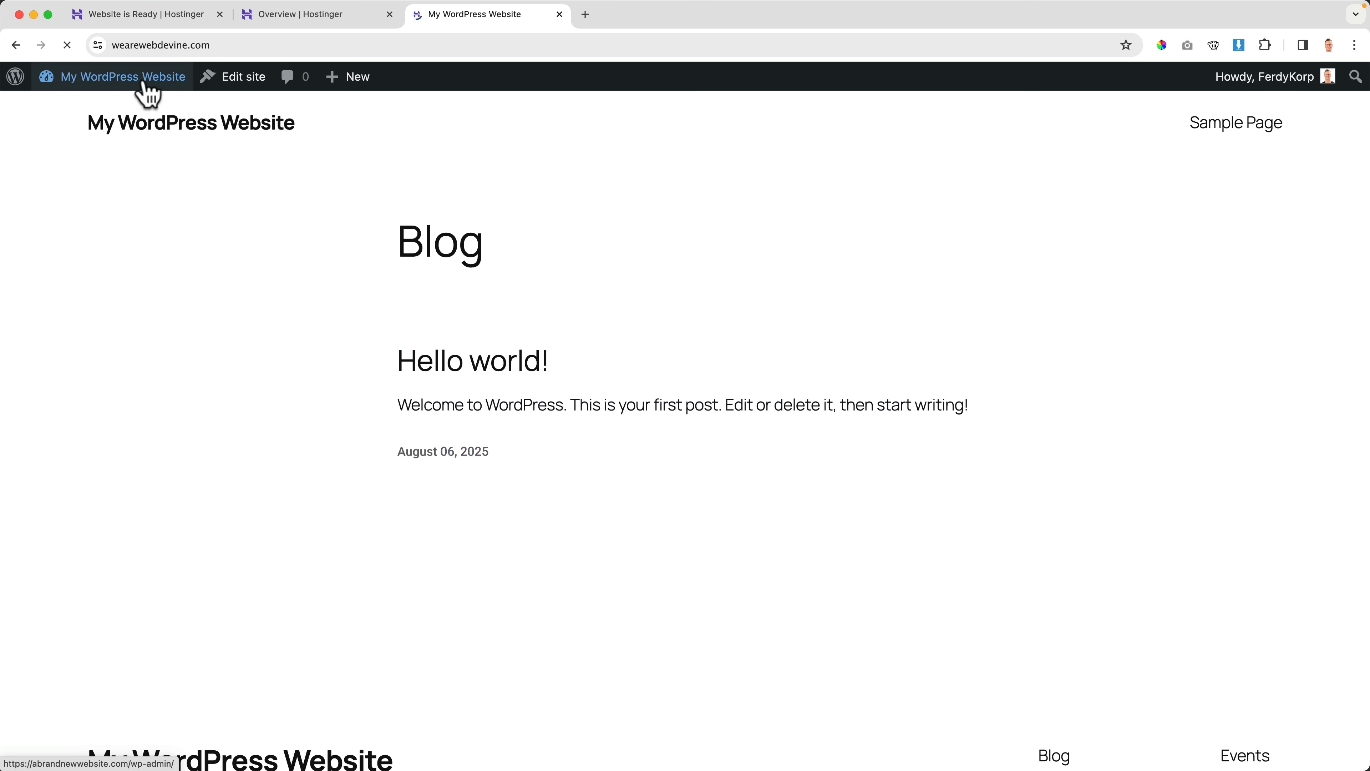
pyautogui.scroll(-2, 186, 279)
pyautogui.scroll(-5, 189, 279)
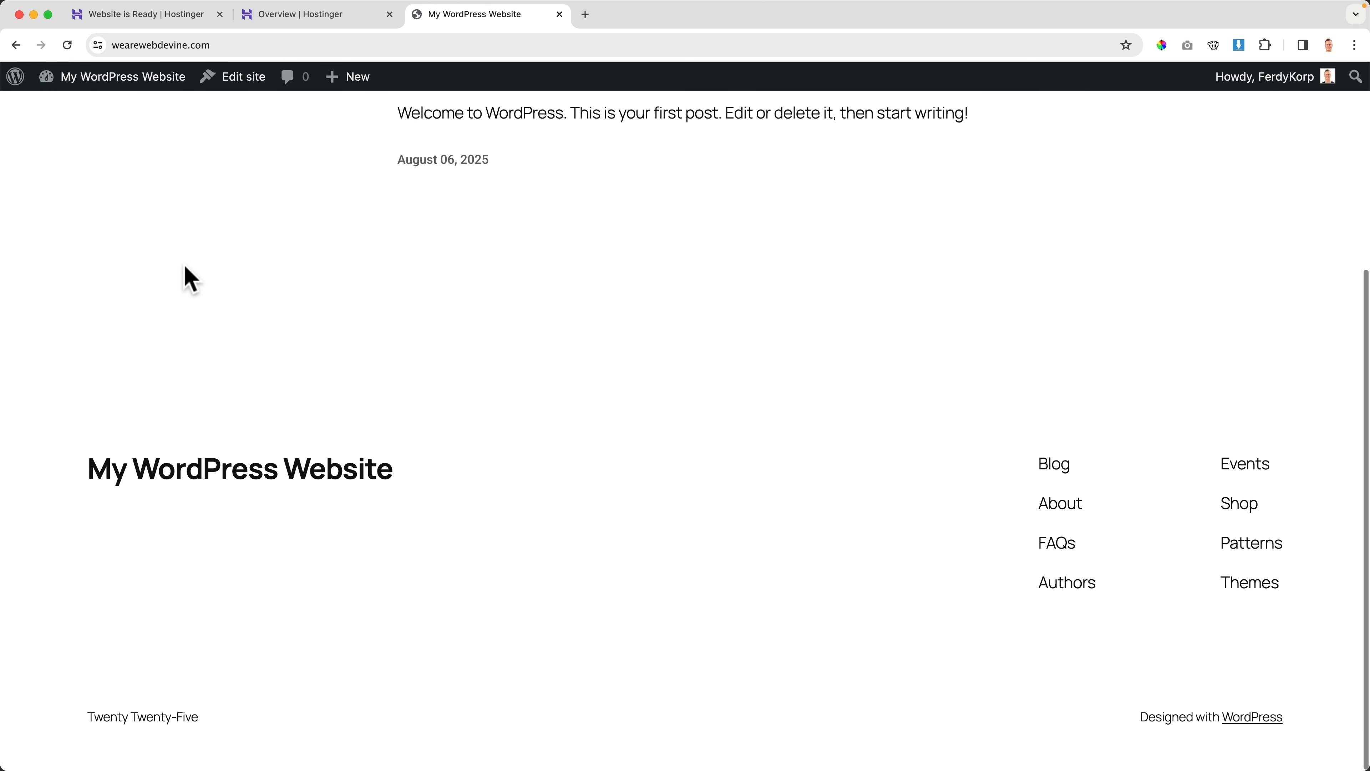
pyautogui.scroll(6, 189, 279)
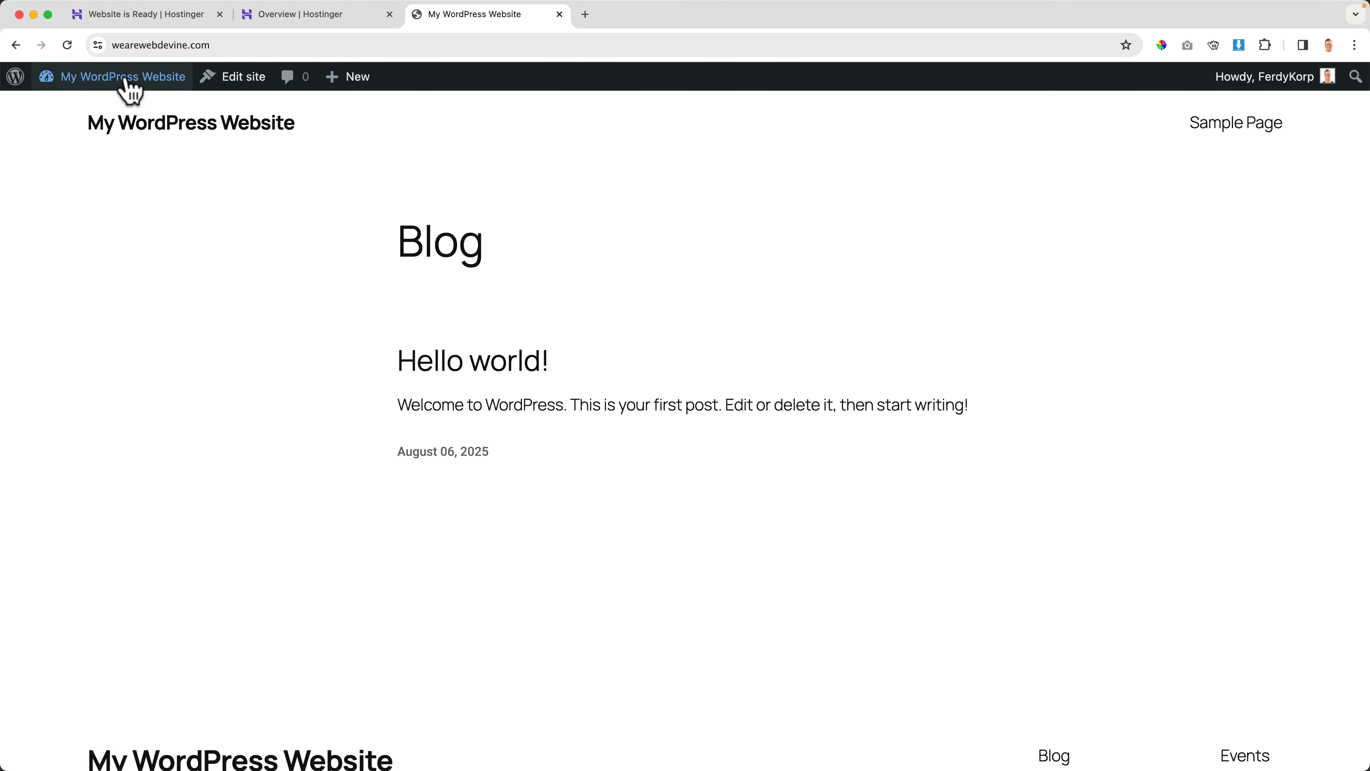
# Go to the admin Dashboard and close the leftover Website is Ready tab
pyautogui.moveTo(125, 81)
pyautogui.scroll(-5, 130, 267)
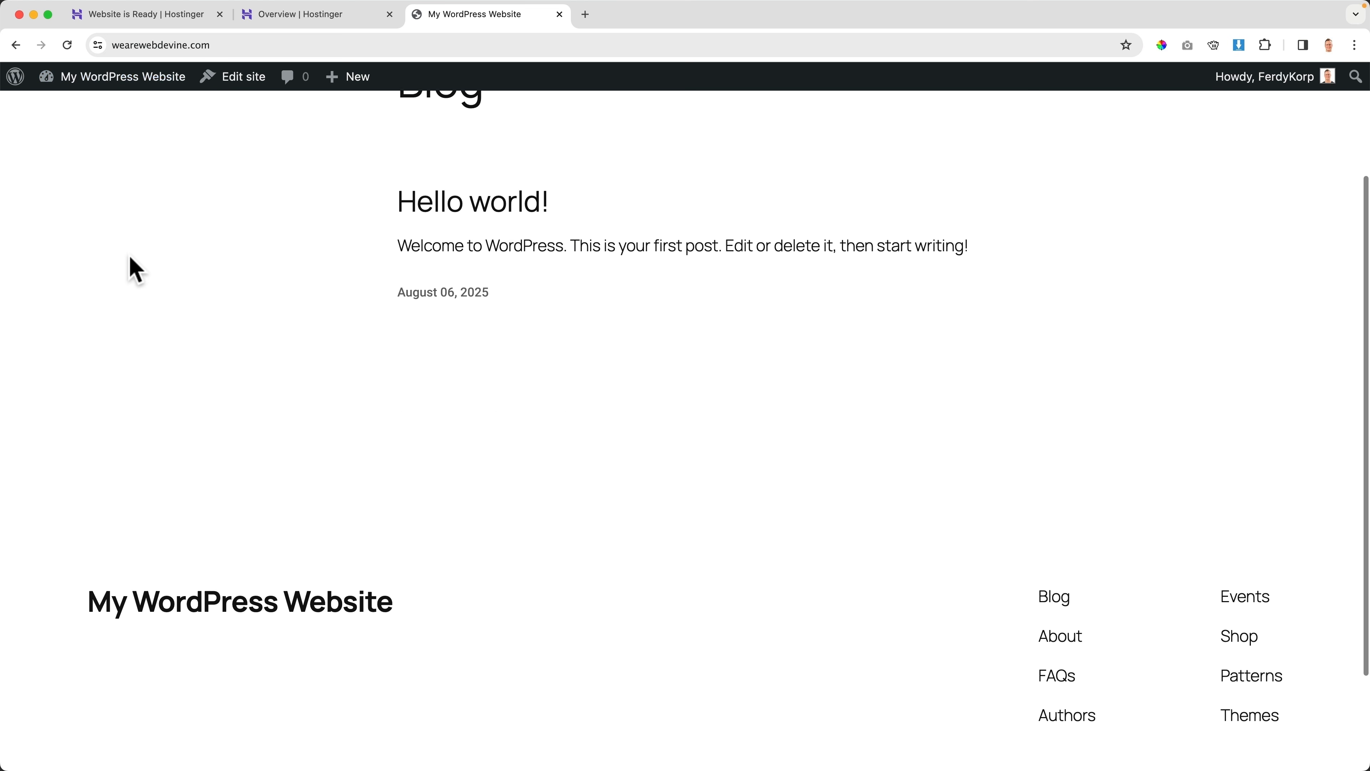
pyautogui.scroll(5, 130, 267)
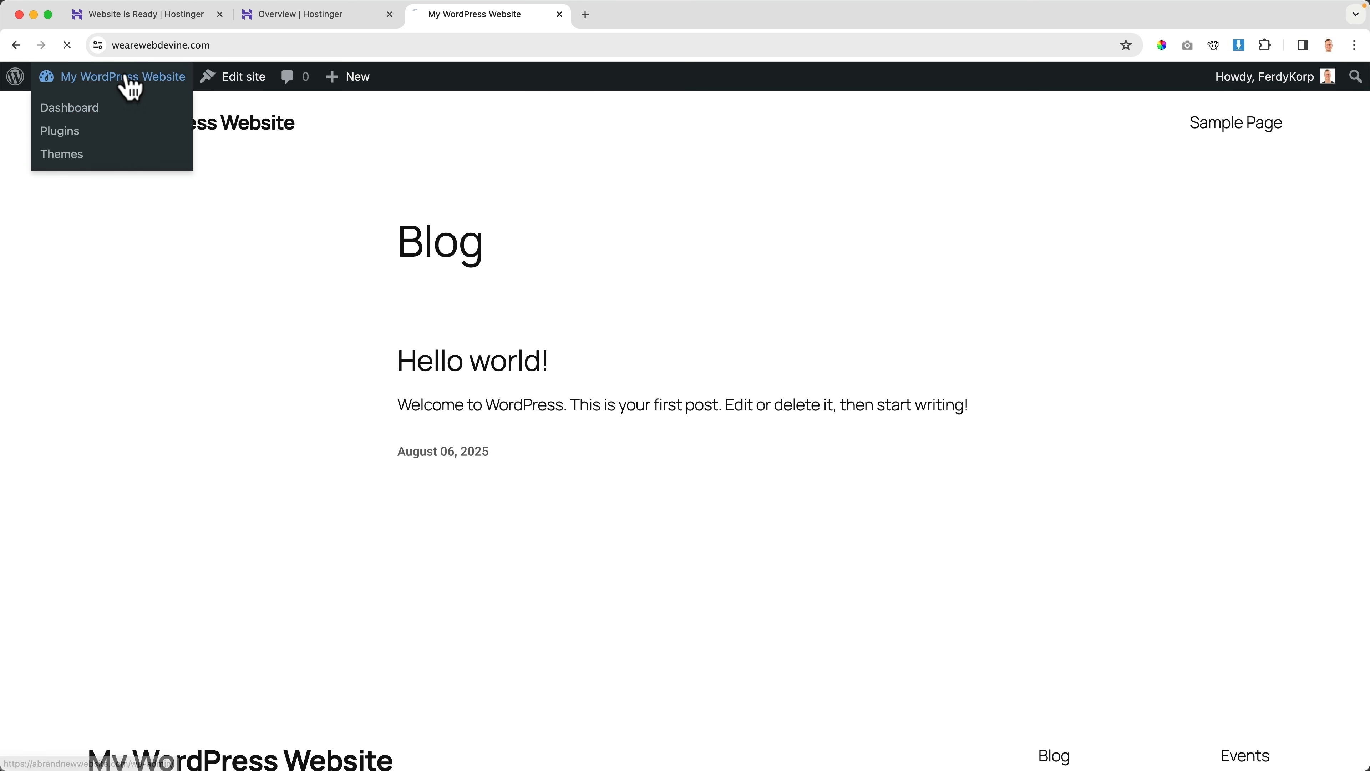
pyautogui.click(125, 80)
pyautogui.click(219, 14)
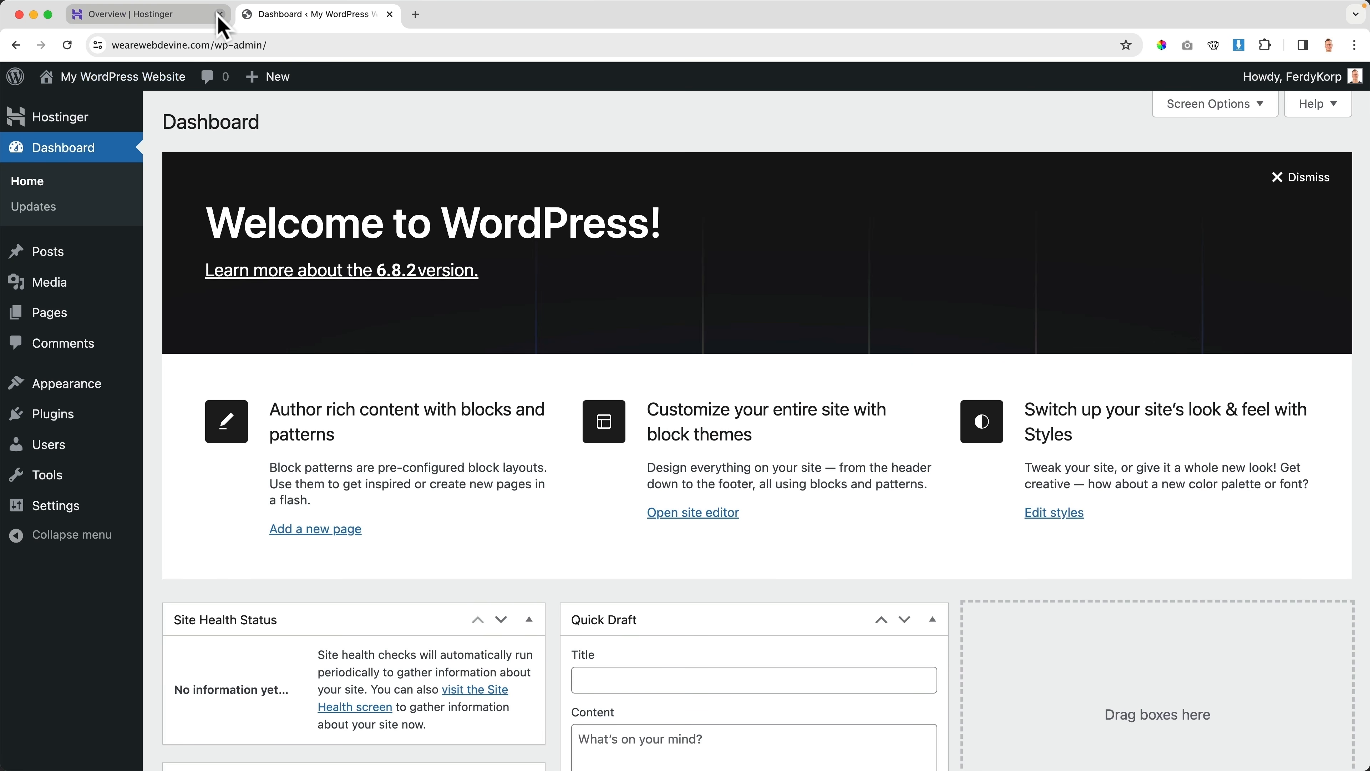
# Close the Overview | Hostinger tab and browse the admin sidebar menus on the Dashboard
pyautogui.click(220, 15)
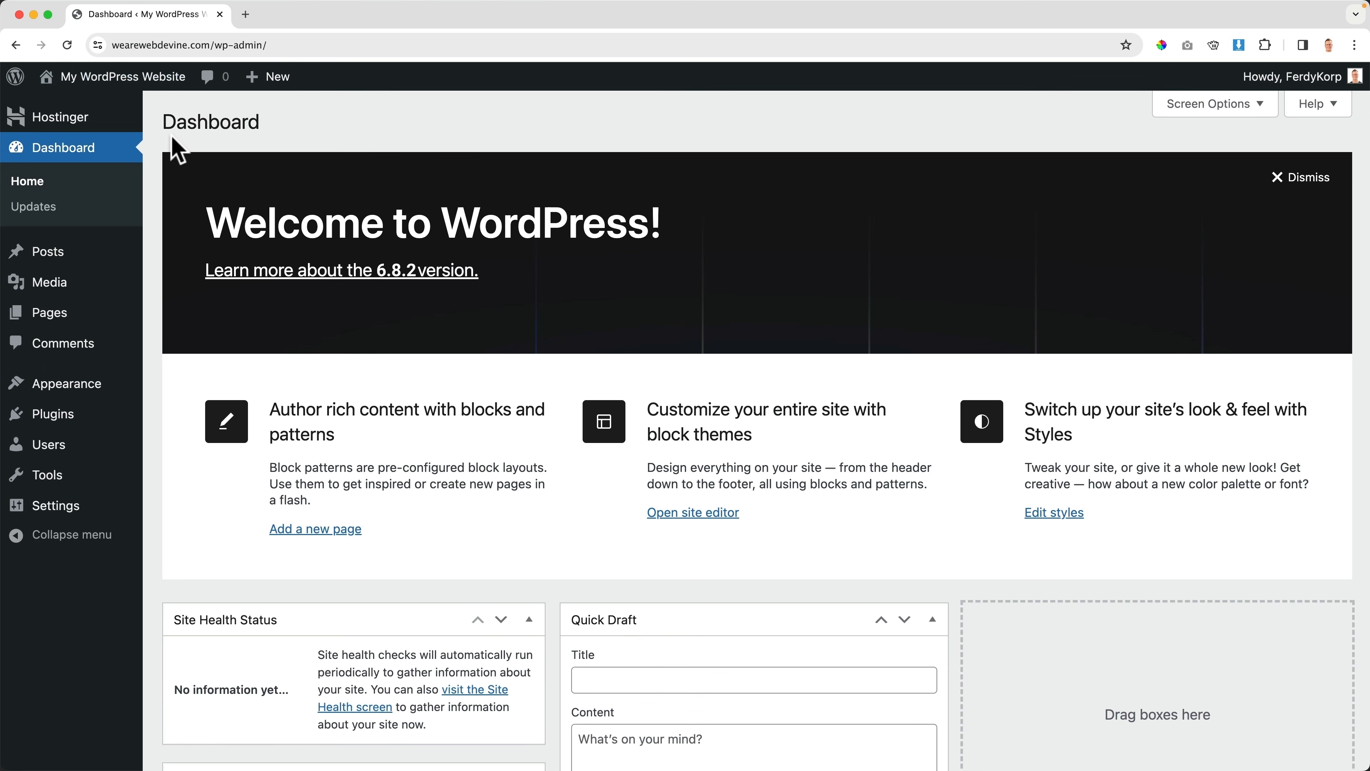
pyautogui.click(125, 80)
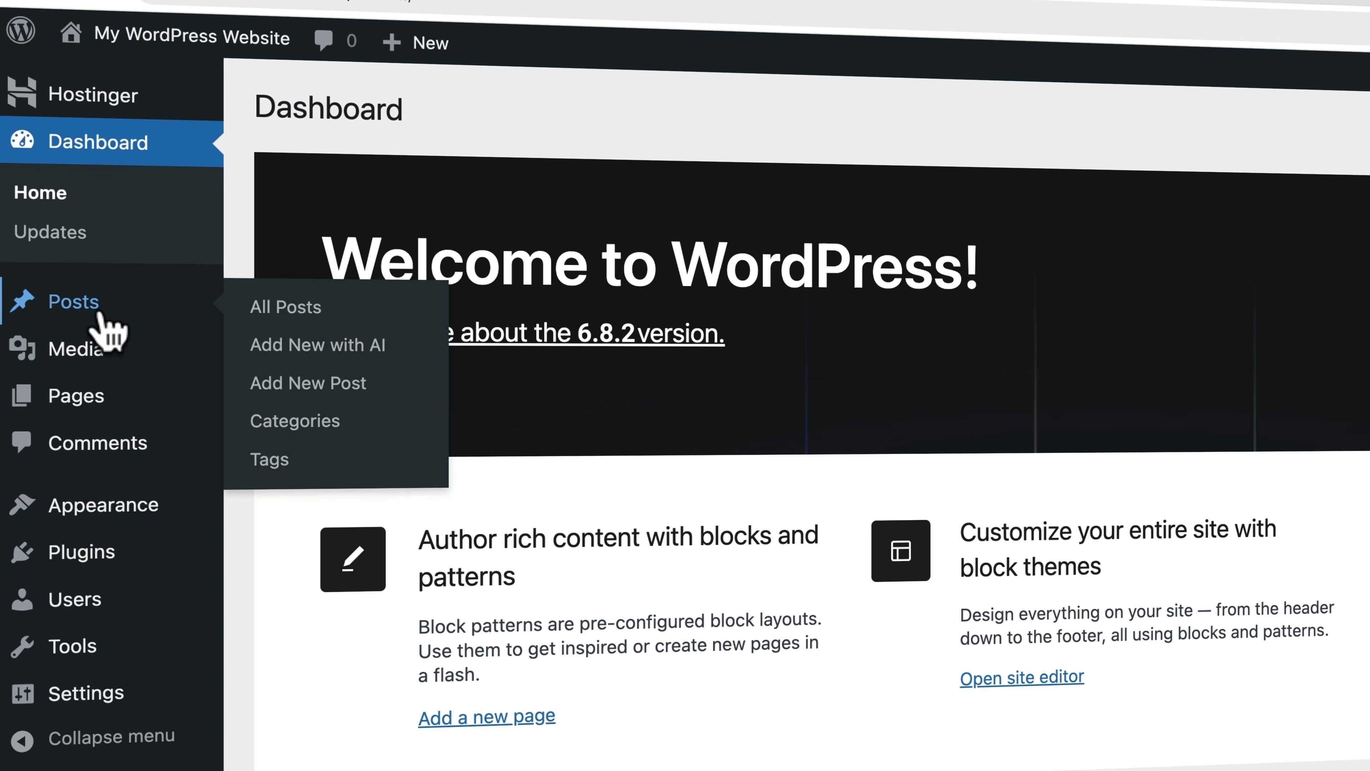
pyautogui.moveTo(57, 285)
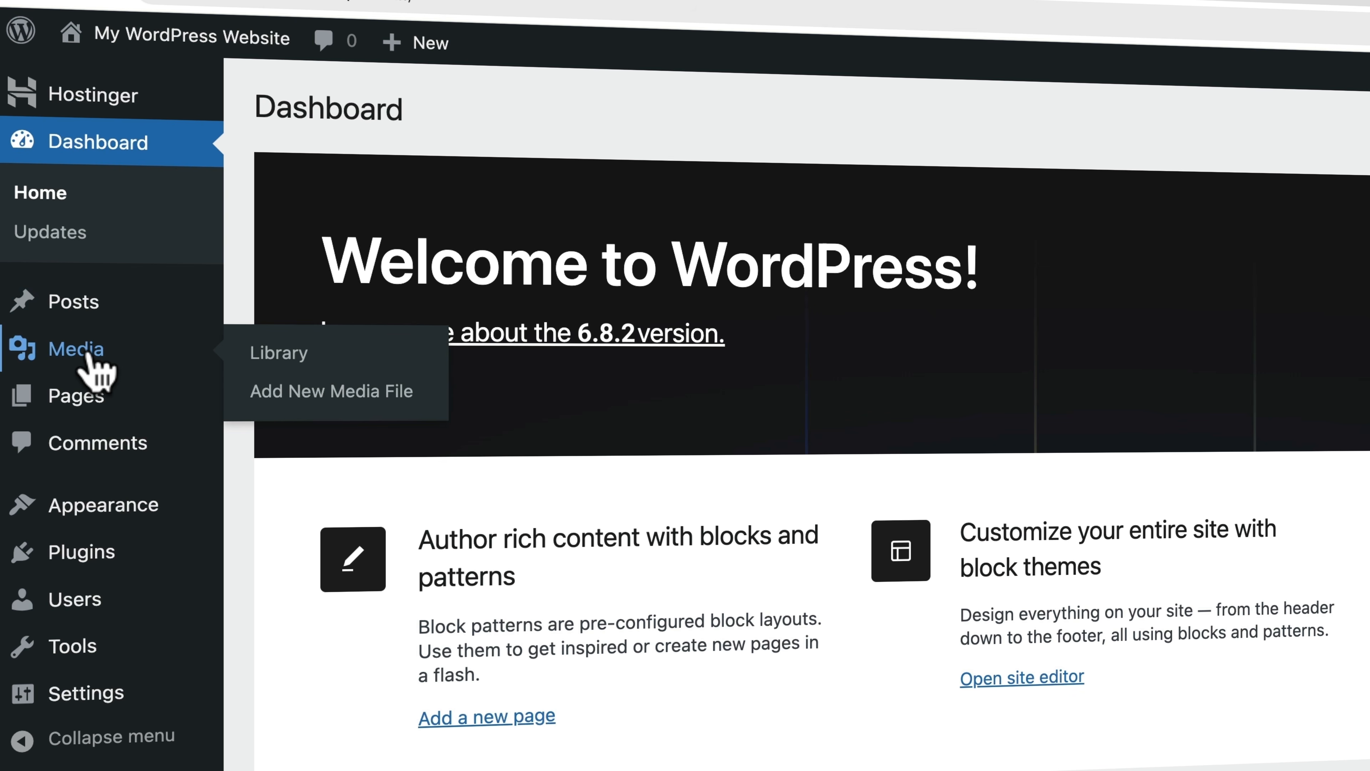
pyautogui.moveTo(97, 406)
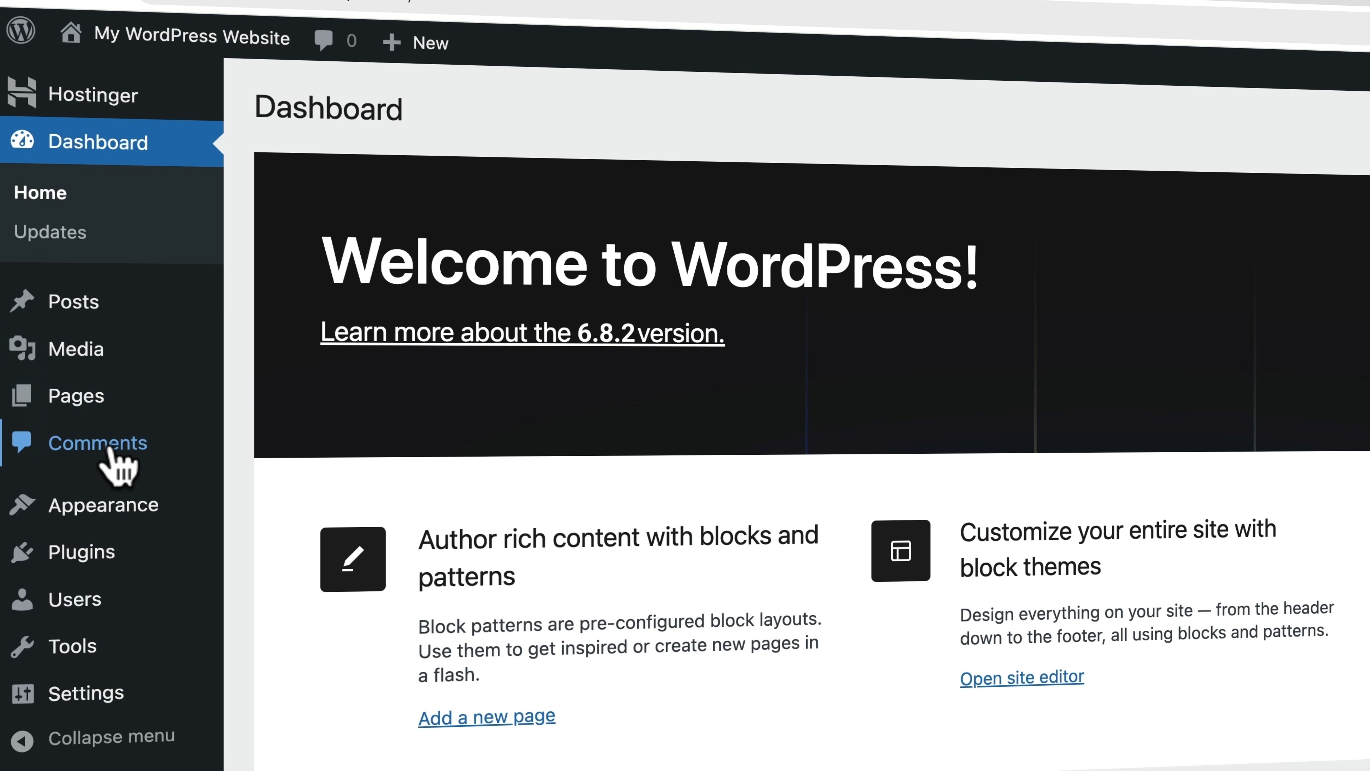
pyautogui.moveTo(134, 516)
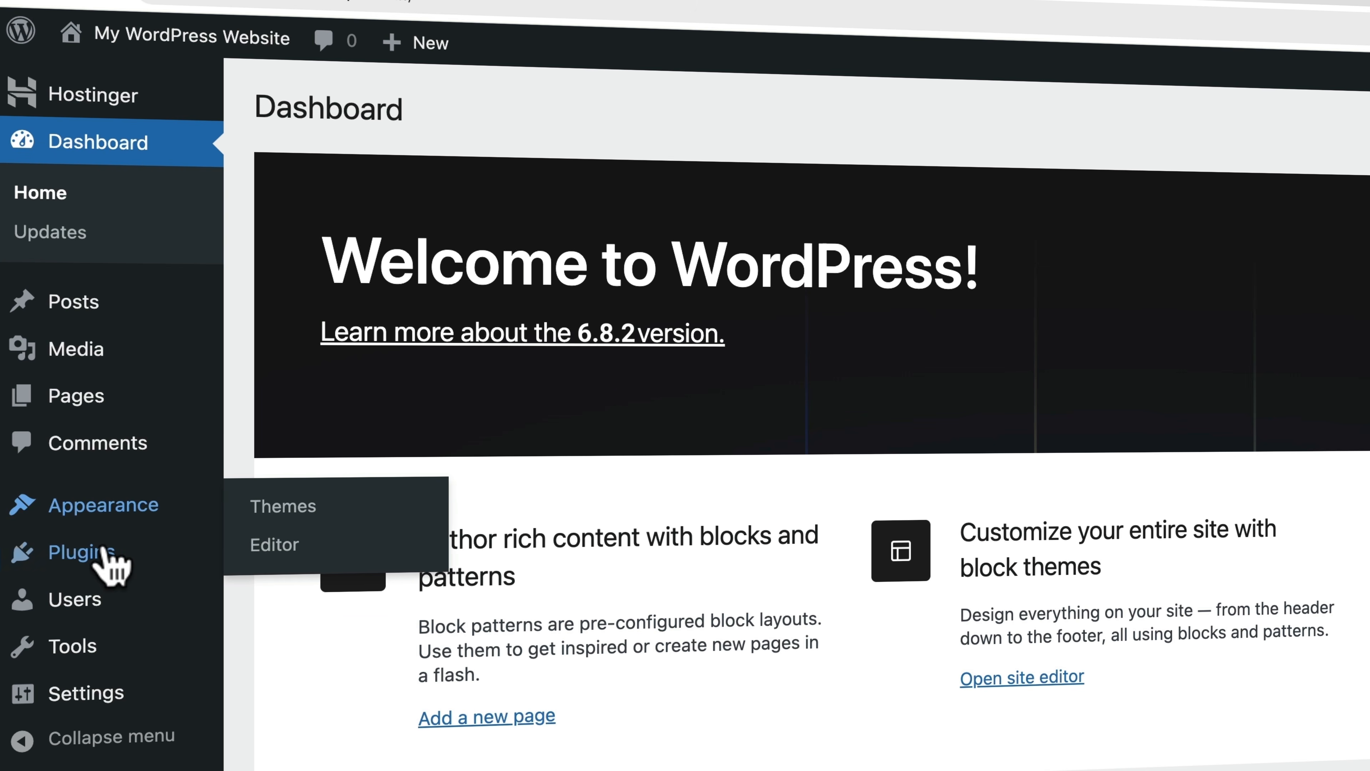
pyautogui.moveTo(102, 559)
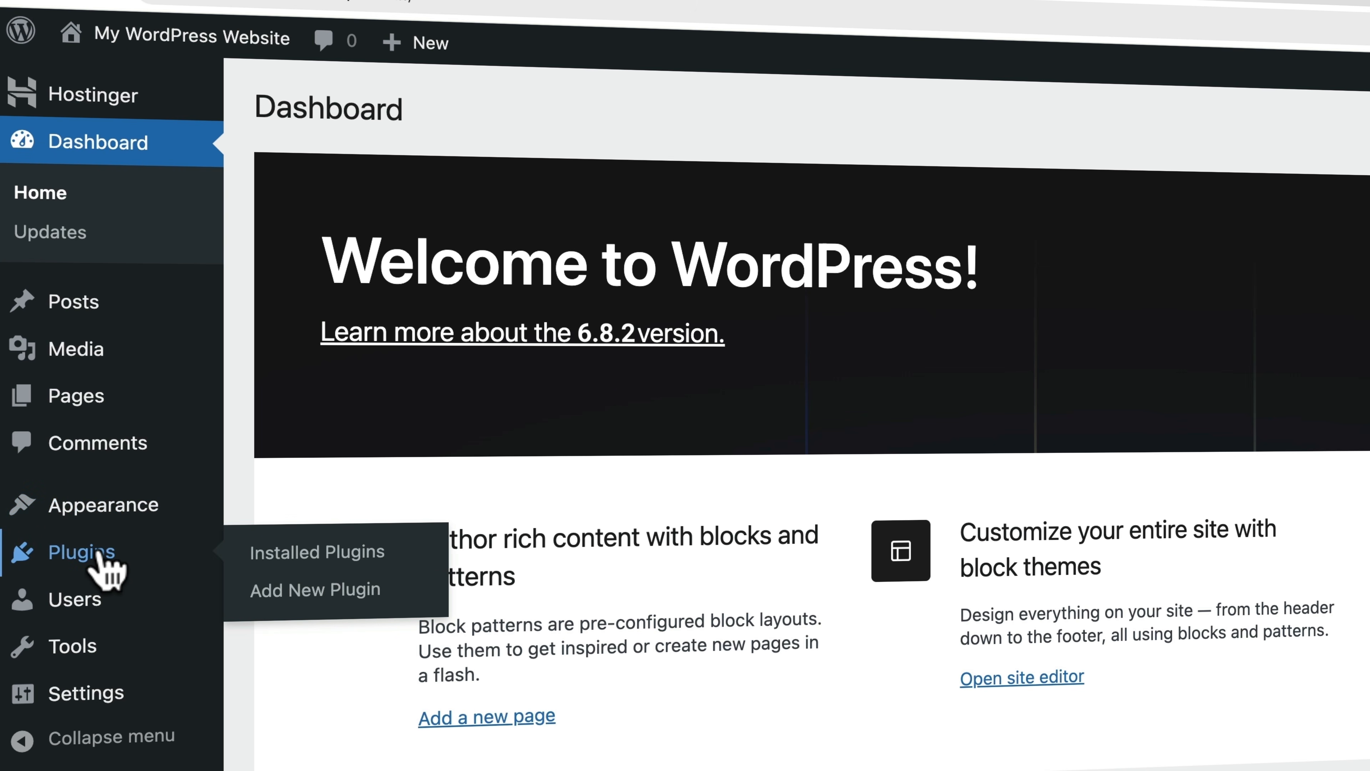
pyautogui.moveTo(88, 615)
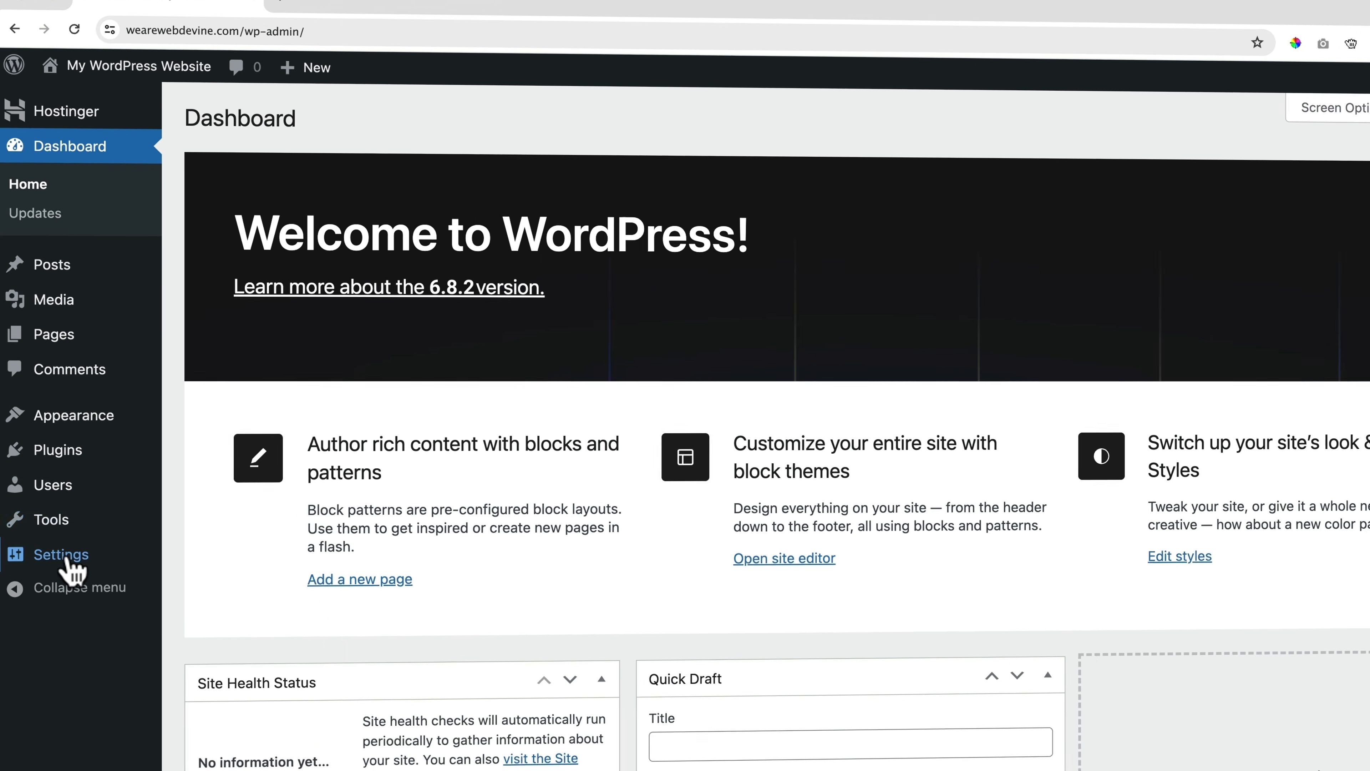
pyautogui.moveTo(86, 693)
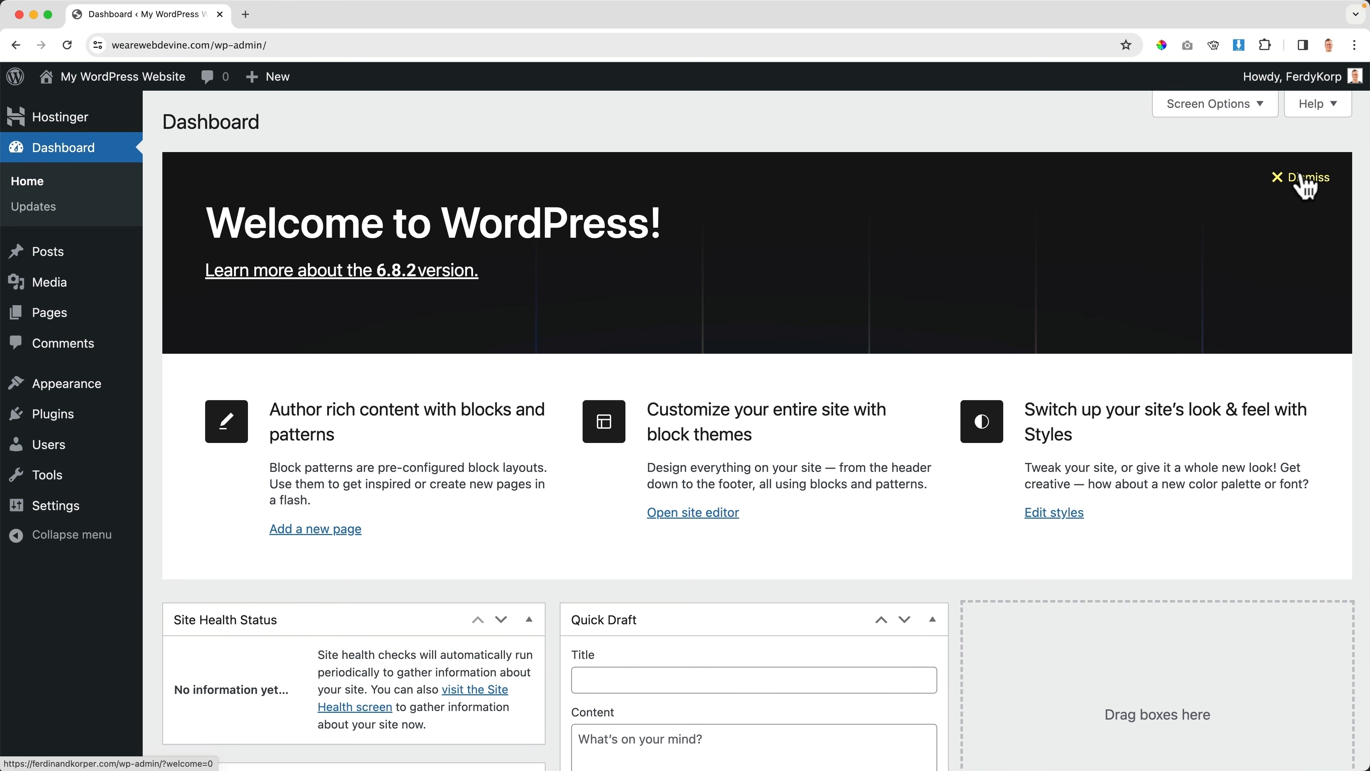
# Hide the Welcome panel and all Dashboard widgets, then visit the live Blog page
pyautogui.click(1306, 183)
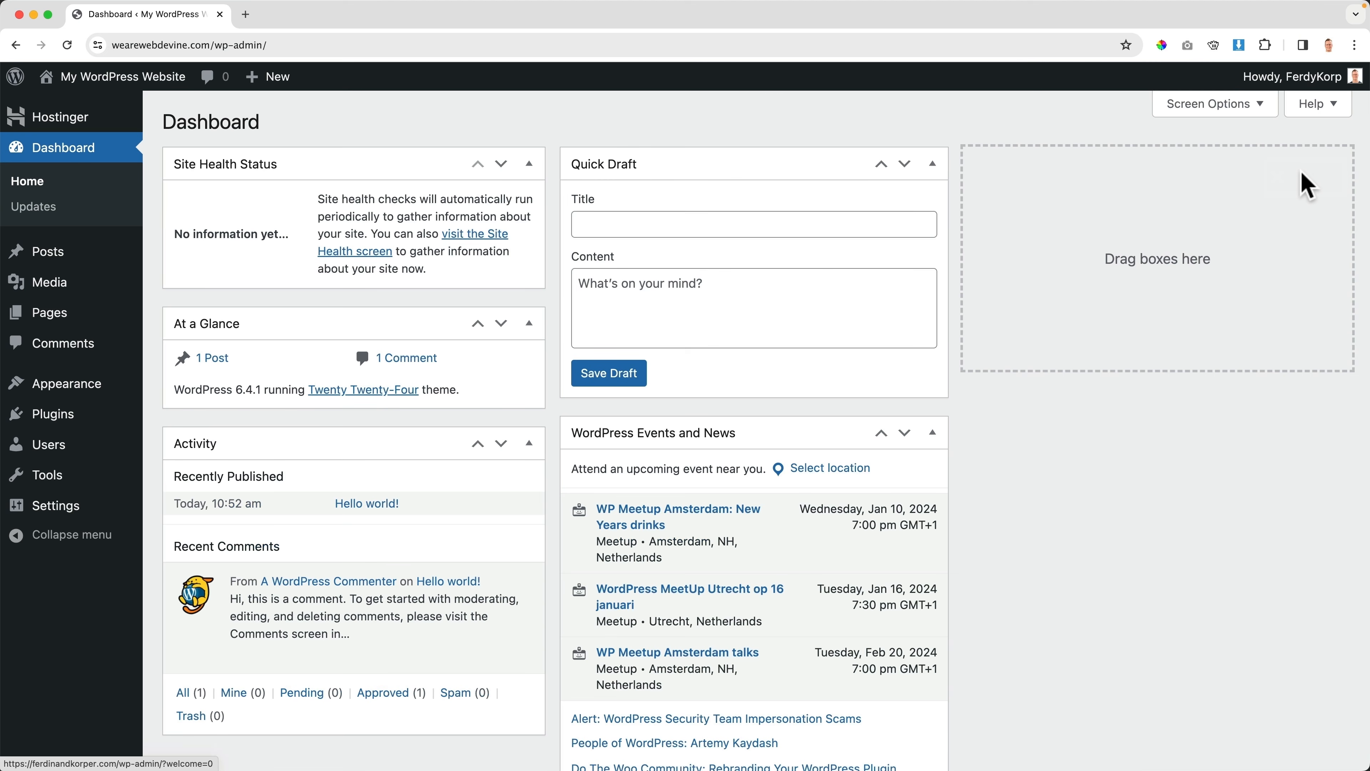
pyautogui.click(1234, 104)
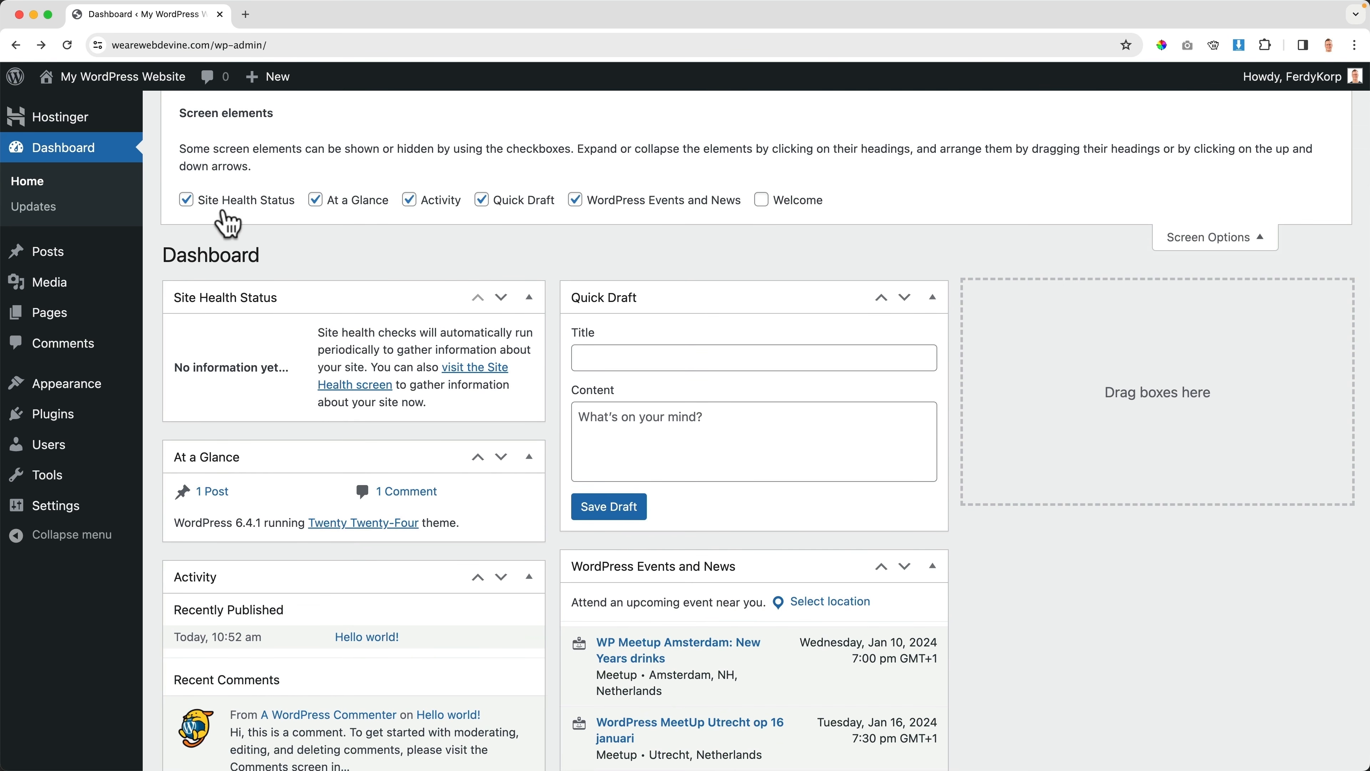
pyautogui.click(289, 205)
pyautogui.click(339, 207)
pyautogui.click(448, 208)
pyautogui.click(535, 208)
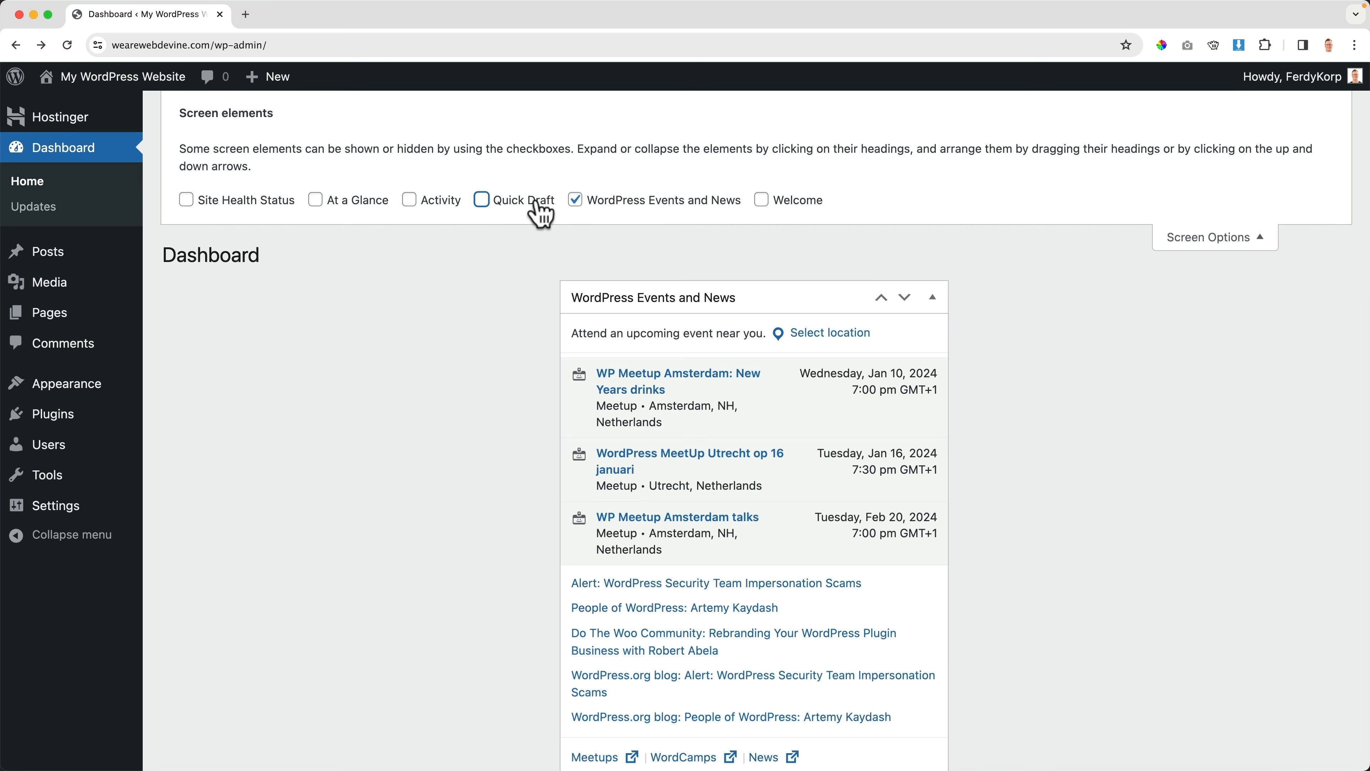
pyautogui.click(626, 207)
pyautogui.click(1238, 241)
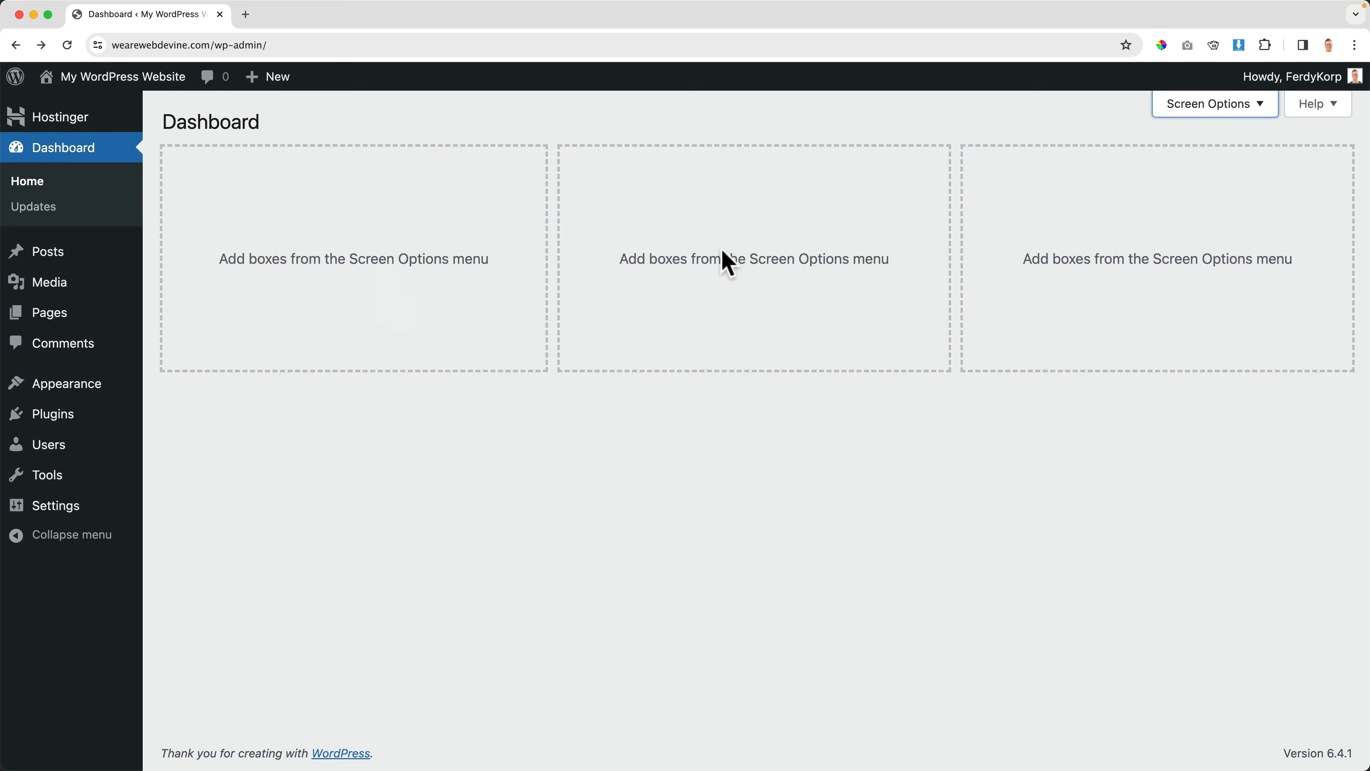
pyautogui.click(482, 241)
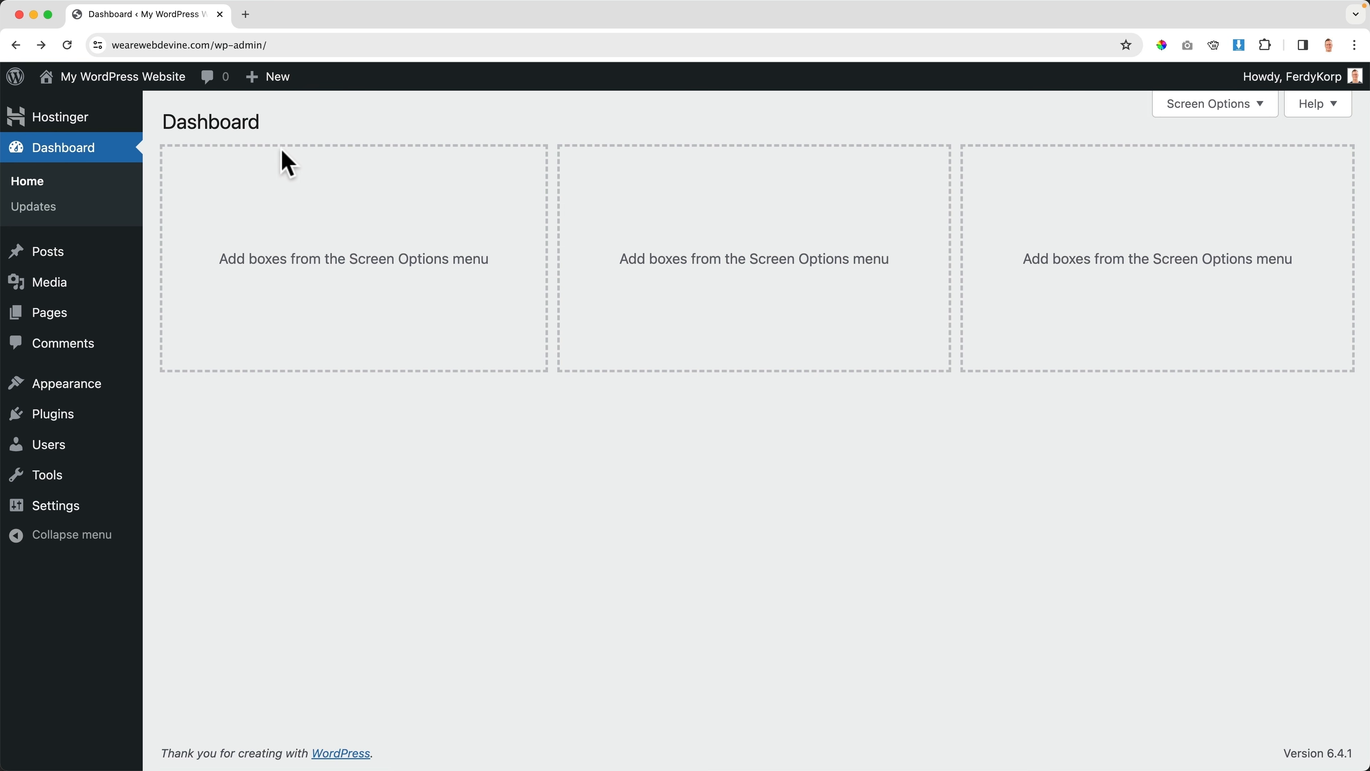
pyautogui.click(138, 82)
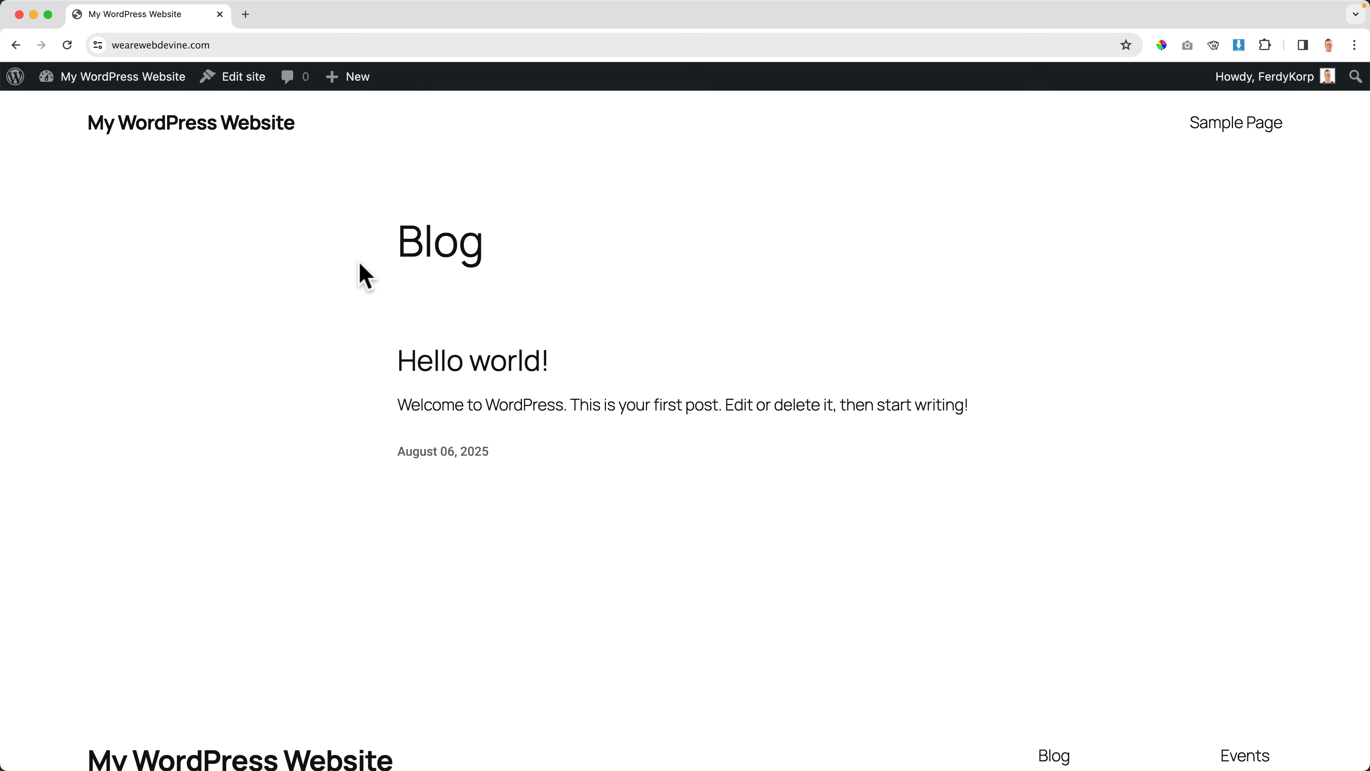
# Open the 'Hello world!' post page at its 2025/08/06/hello-world address
pyautogui.click(453, 370)
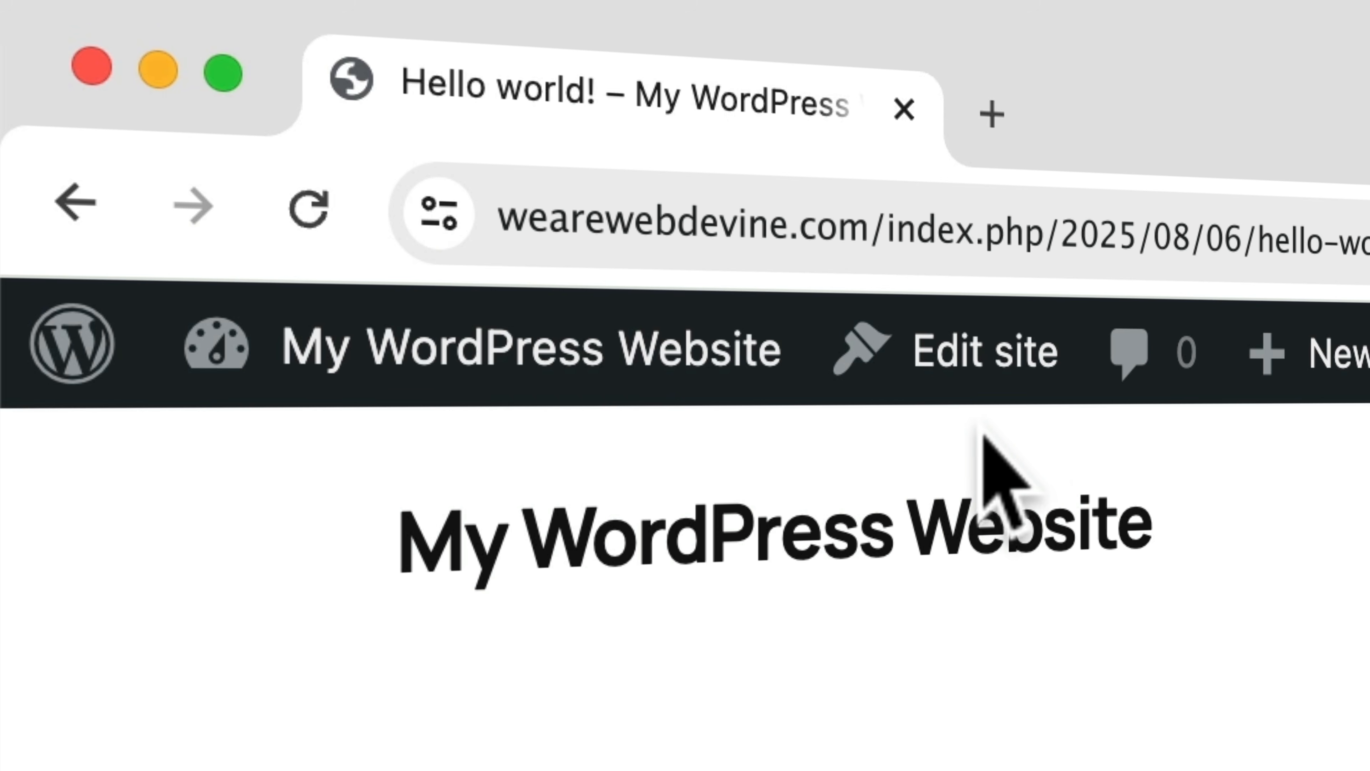
# Set the permalink structure to Post name and save the change
pyautogui.click(464, 351)
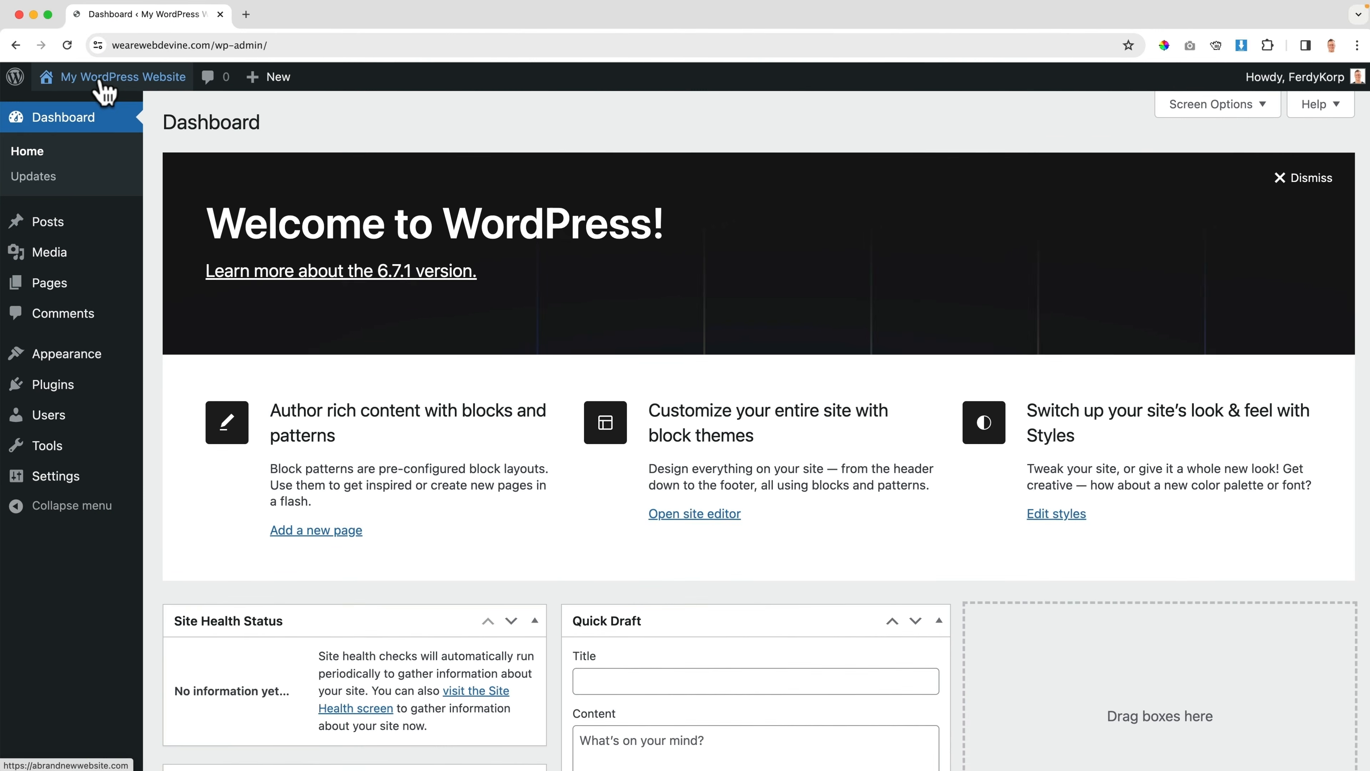
pyautogui.moveTo(132, 520)
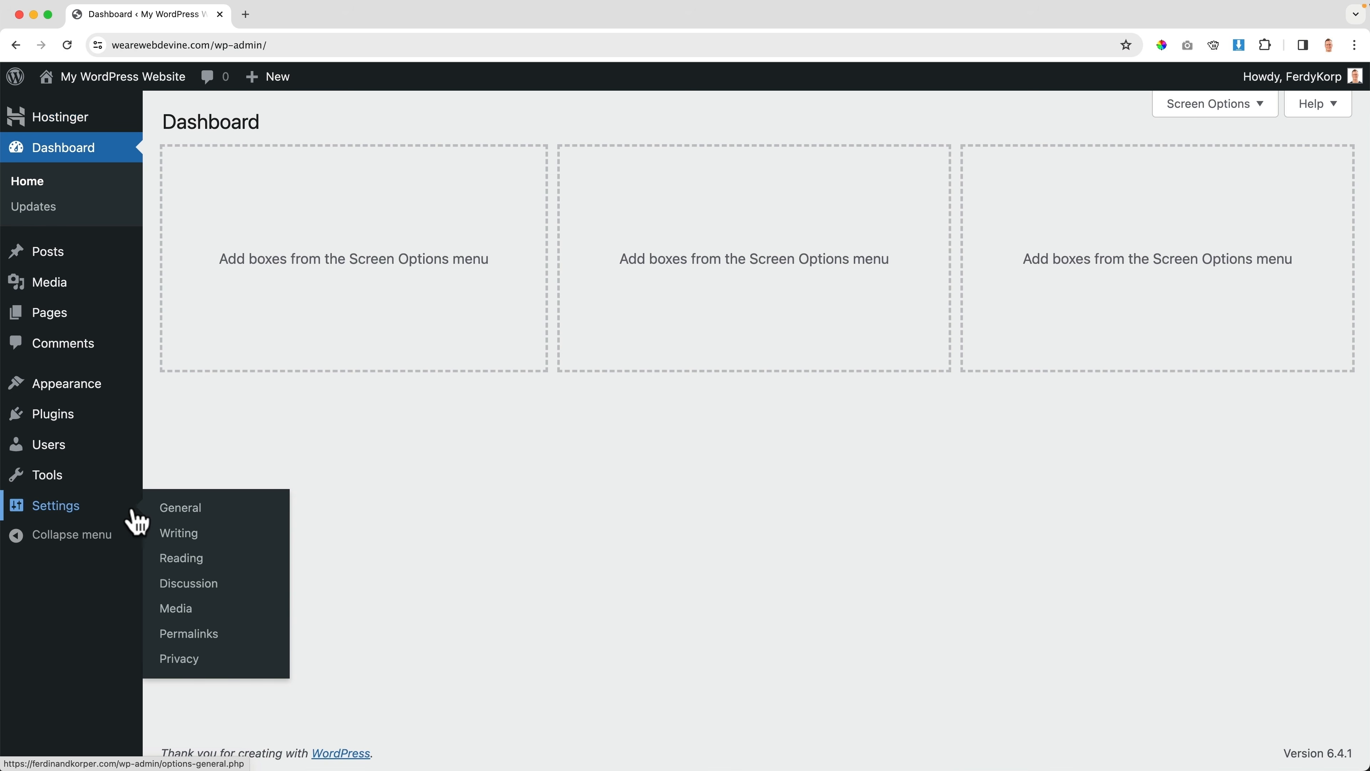
pyautogui.click(190, 635)
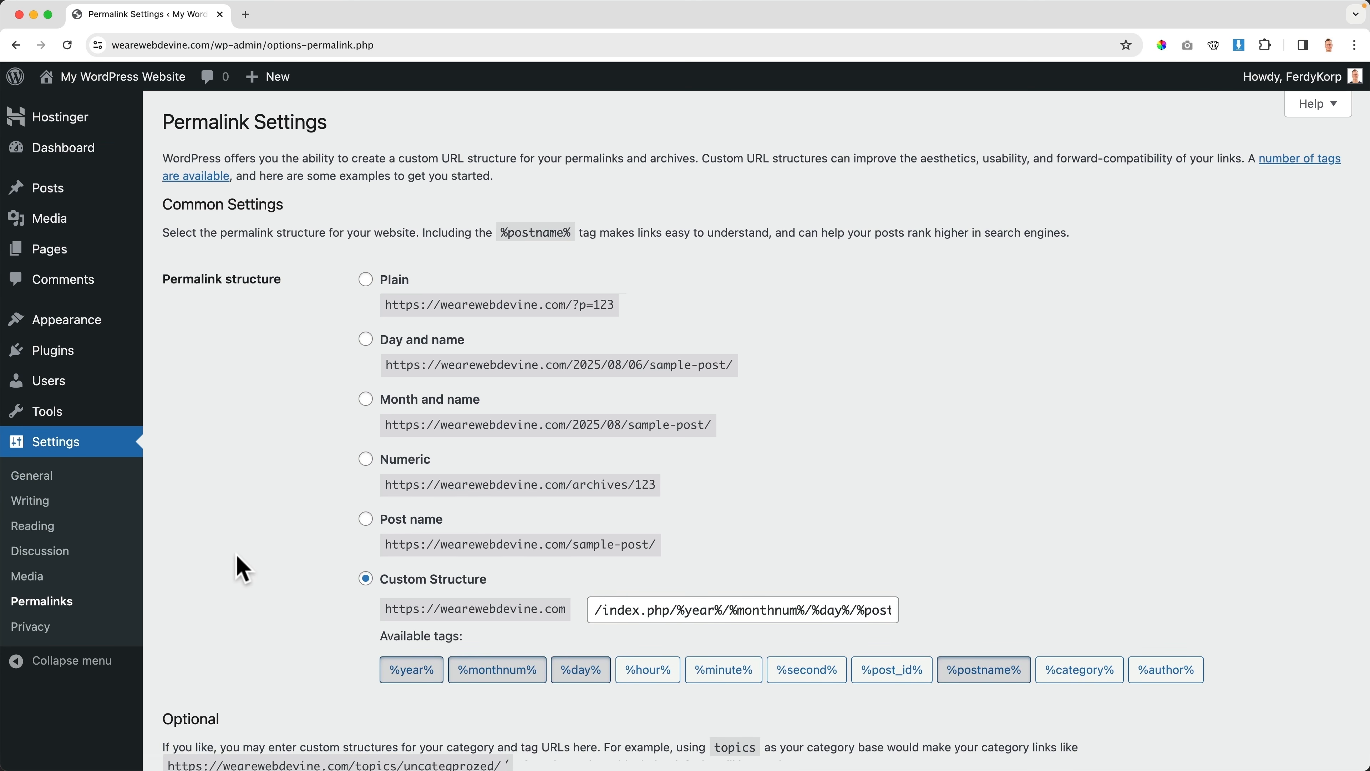
pyautogui.click(365, 519)
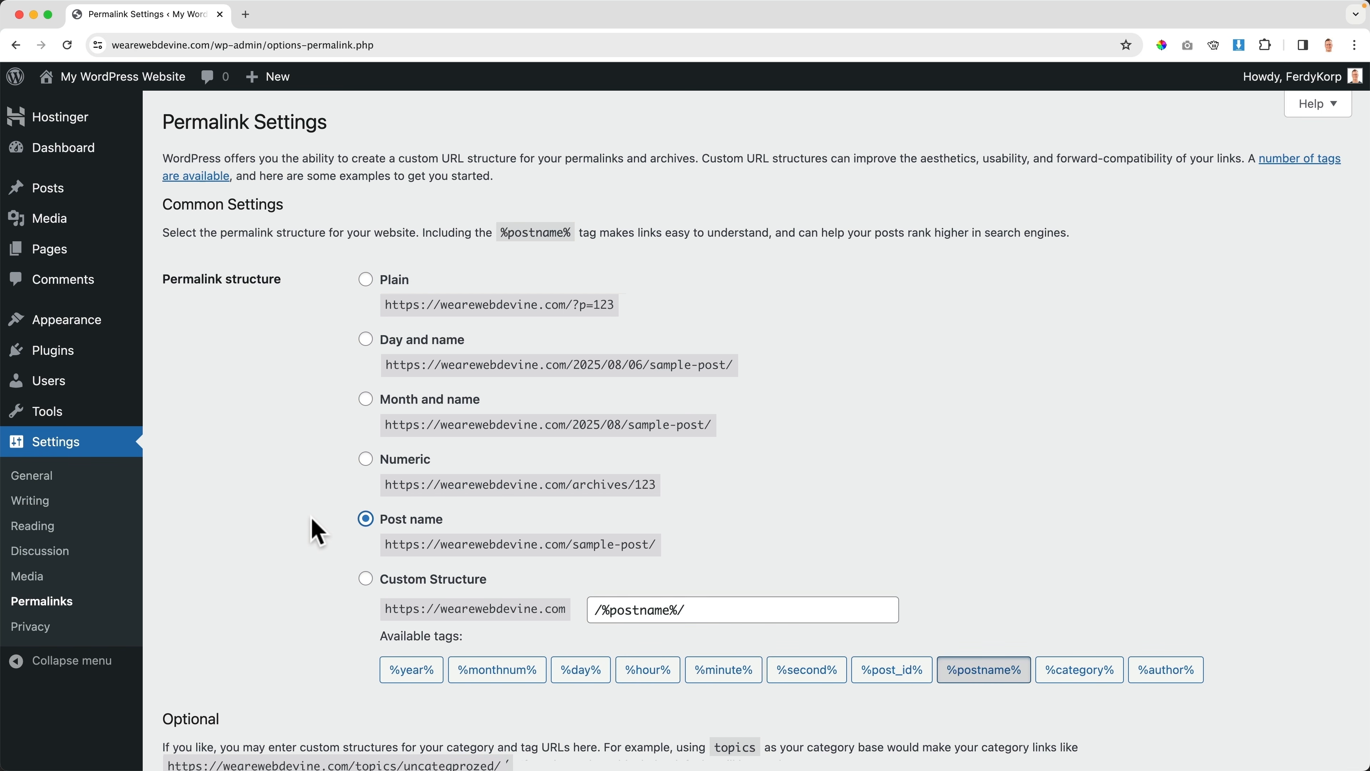
pyautogui.scroll(-5, 284, 526)
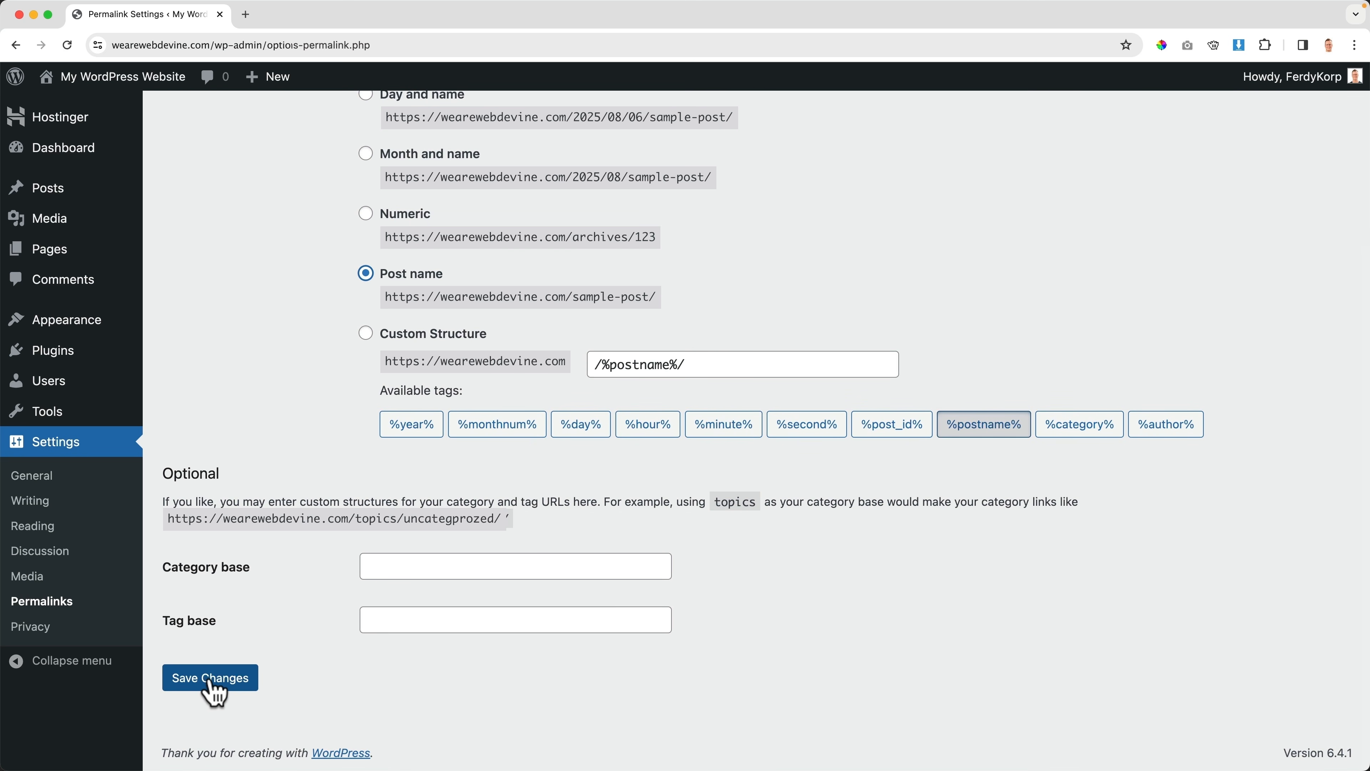
pyautogui.click(214, 682)
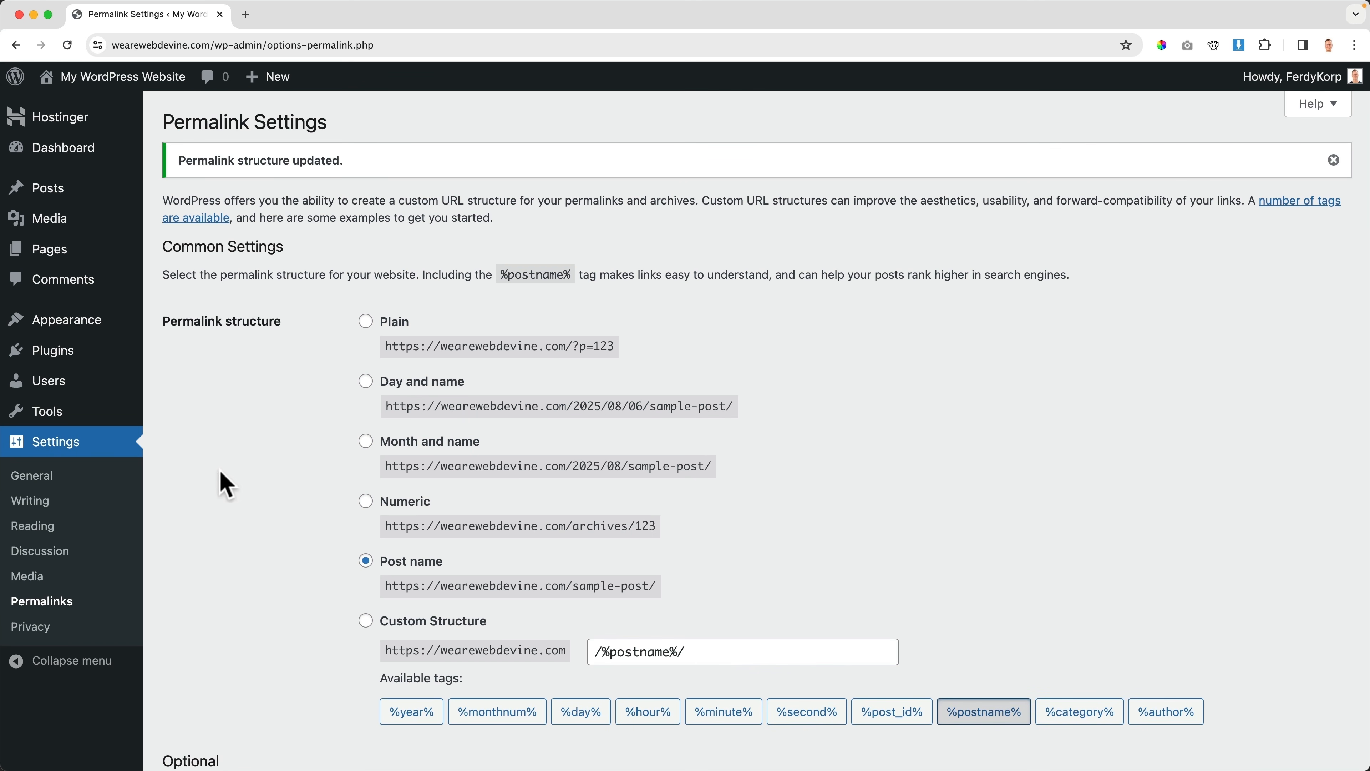
# Check that 'Hello world!' now opens at wearewebdevine.com/hello-world/
pyautogui.click(137, 81)
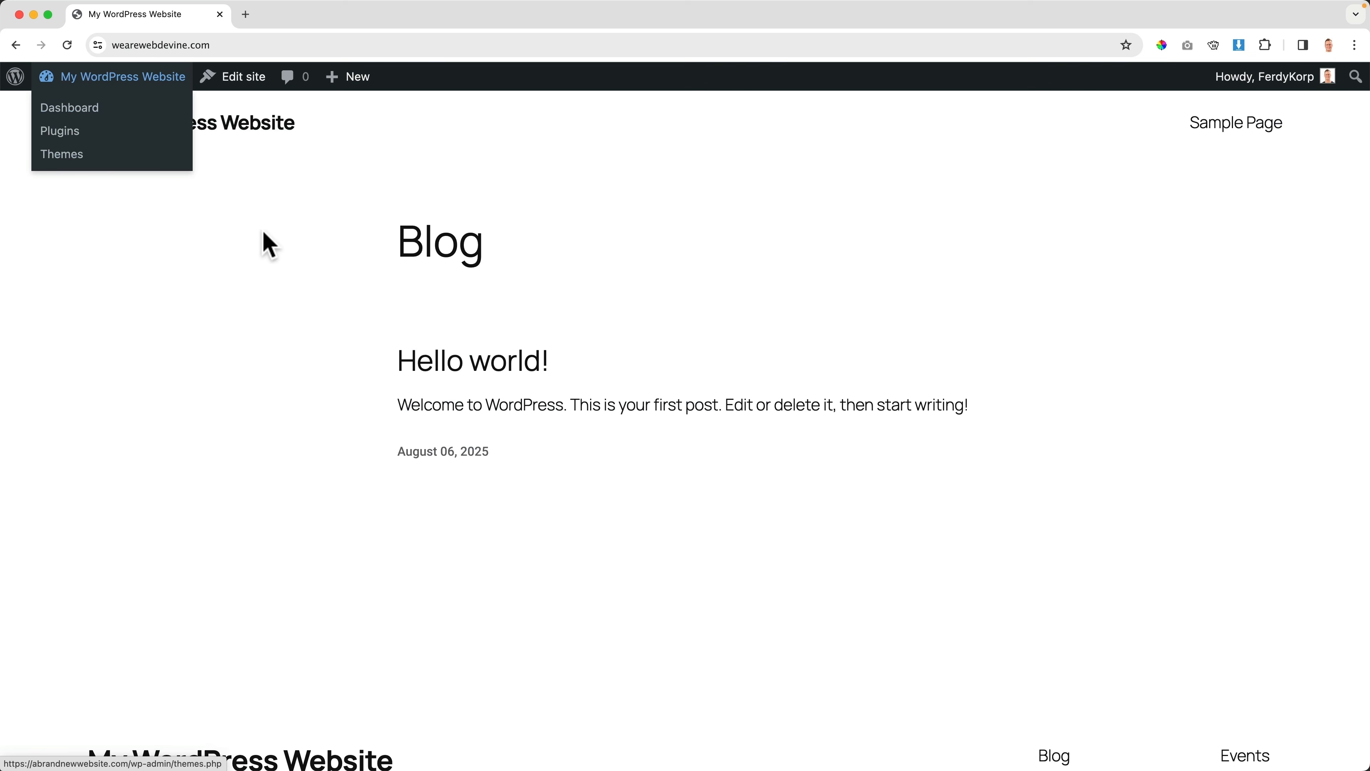
pyautogui.click(468, 363)
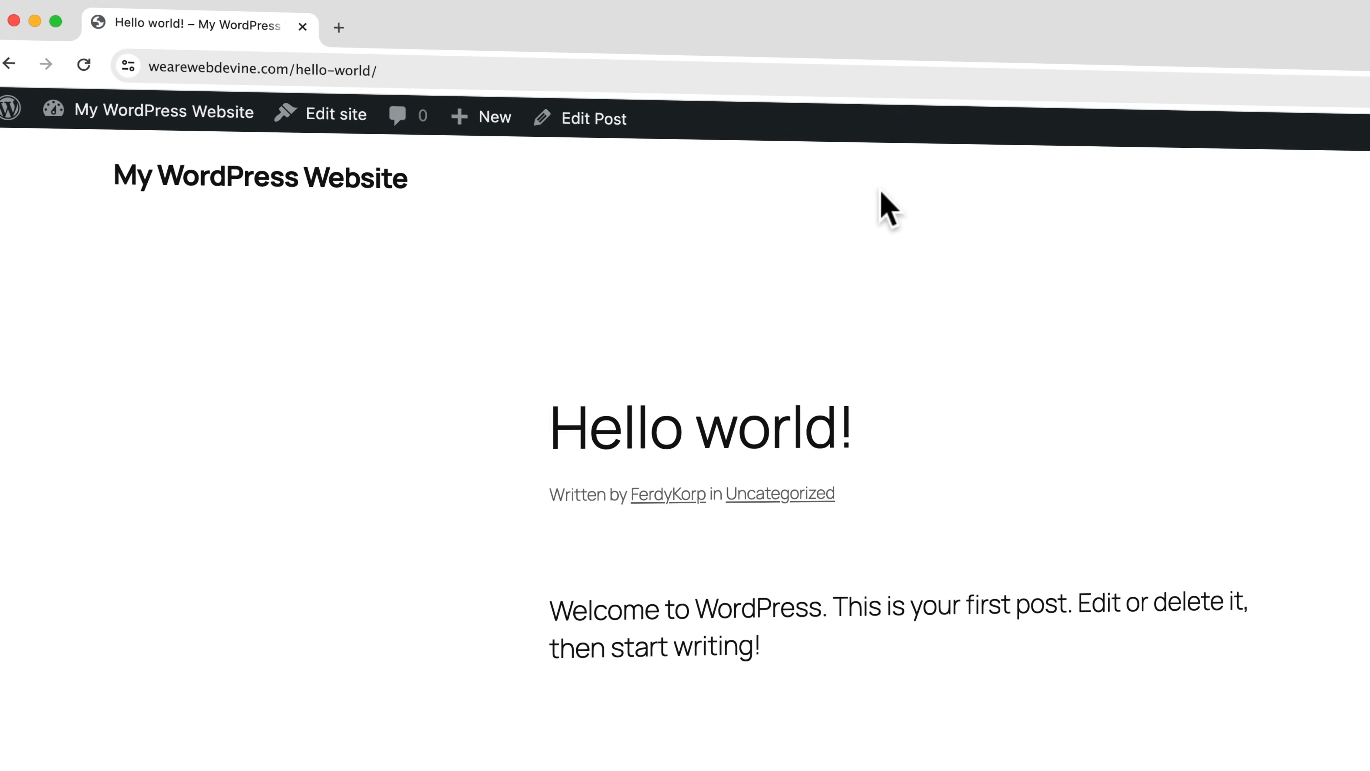
pyautogui.moveTo(1268, 91)
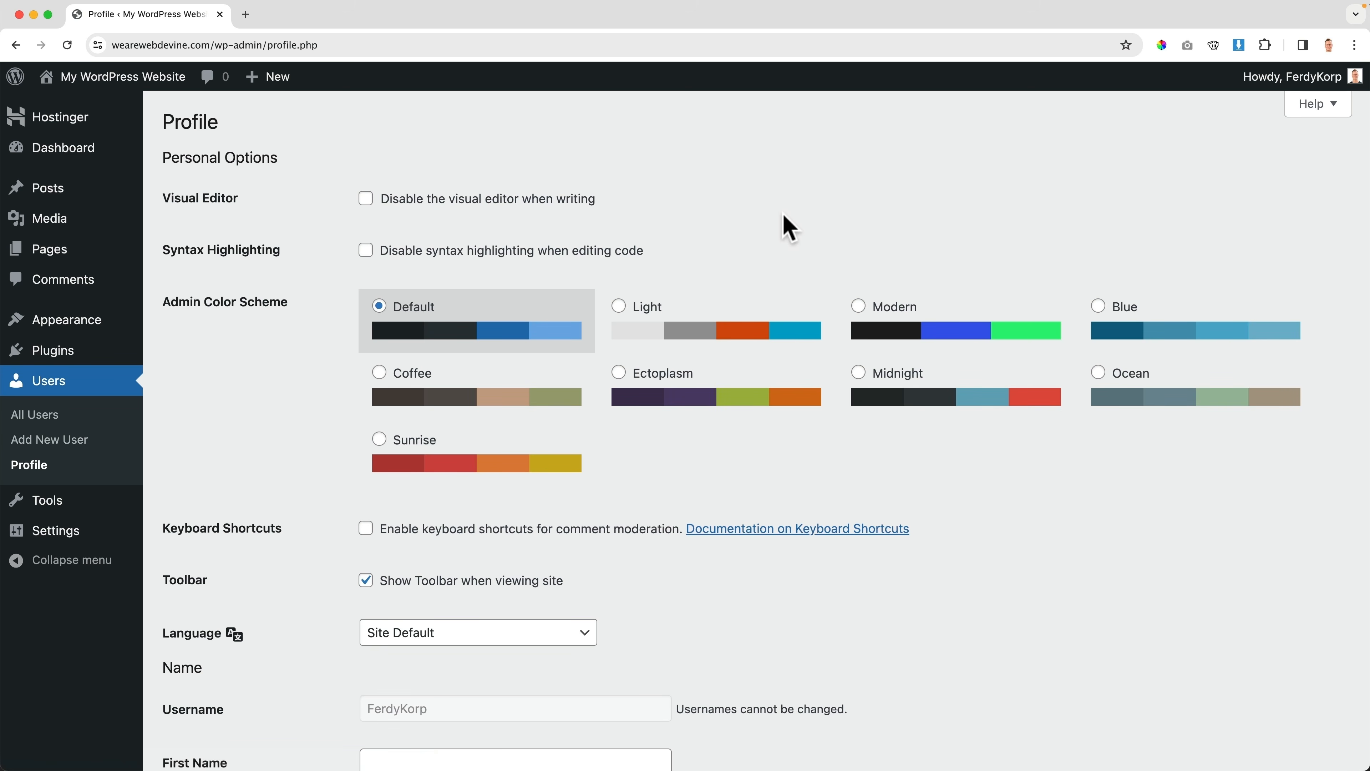
# Enter the user's first name and last name in the profile
pyautogui.scroll(-8, 784, 216)
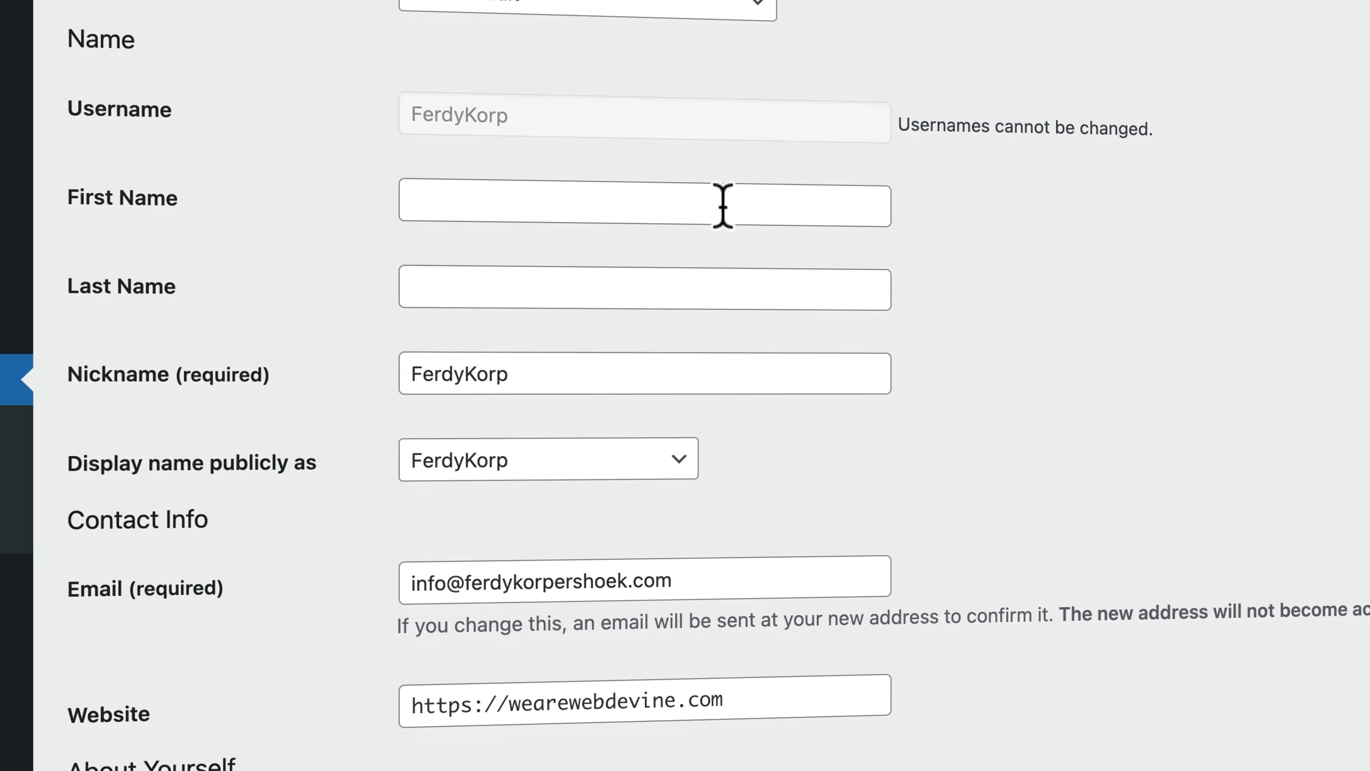
pyautogui.click(723, 206)
pyautogui.write('erdy')
pyautogui.press('Tab')
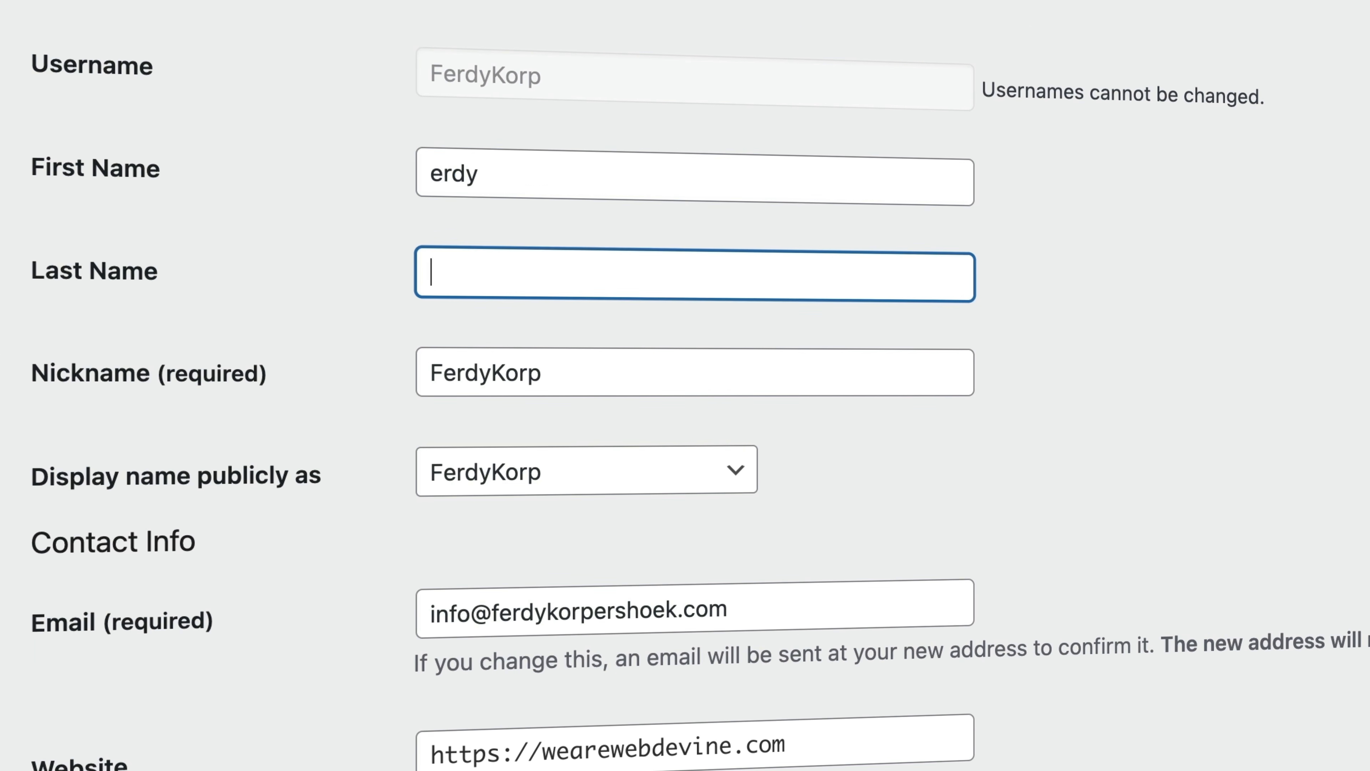
pyautogui.hotkey('shift', 'Tab')
pyautogui.write('Ferdy')
pyautogui.press('Tab')
pyautogui.write('K')
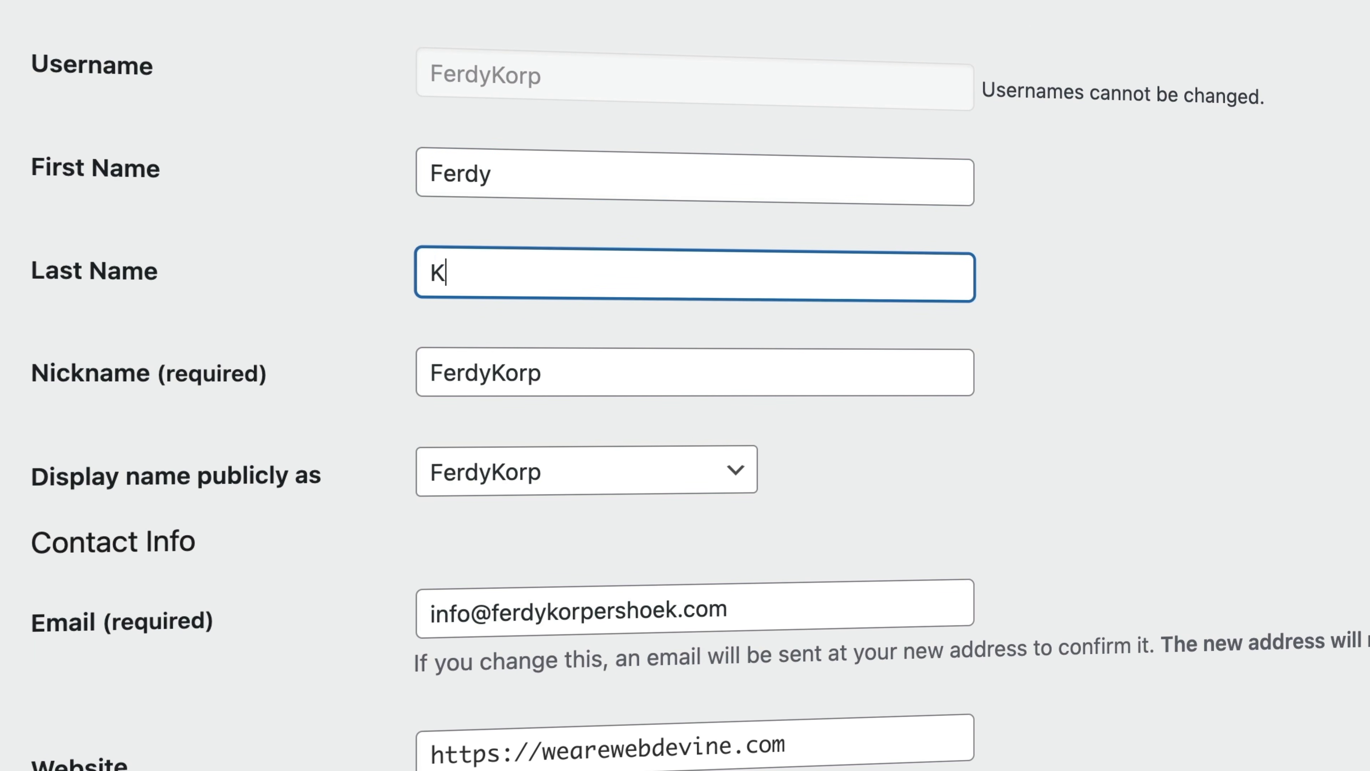
pyautogui.write('orpershoek')
pyautogui.press('Tab')
pyautogui.press('Tab')
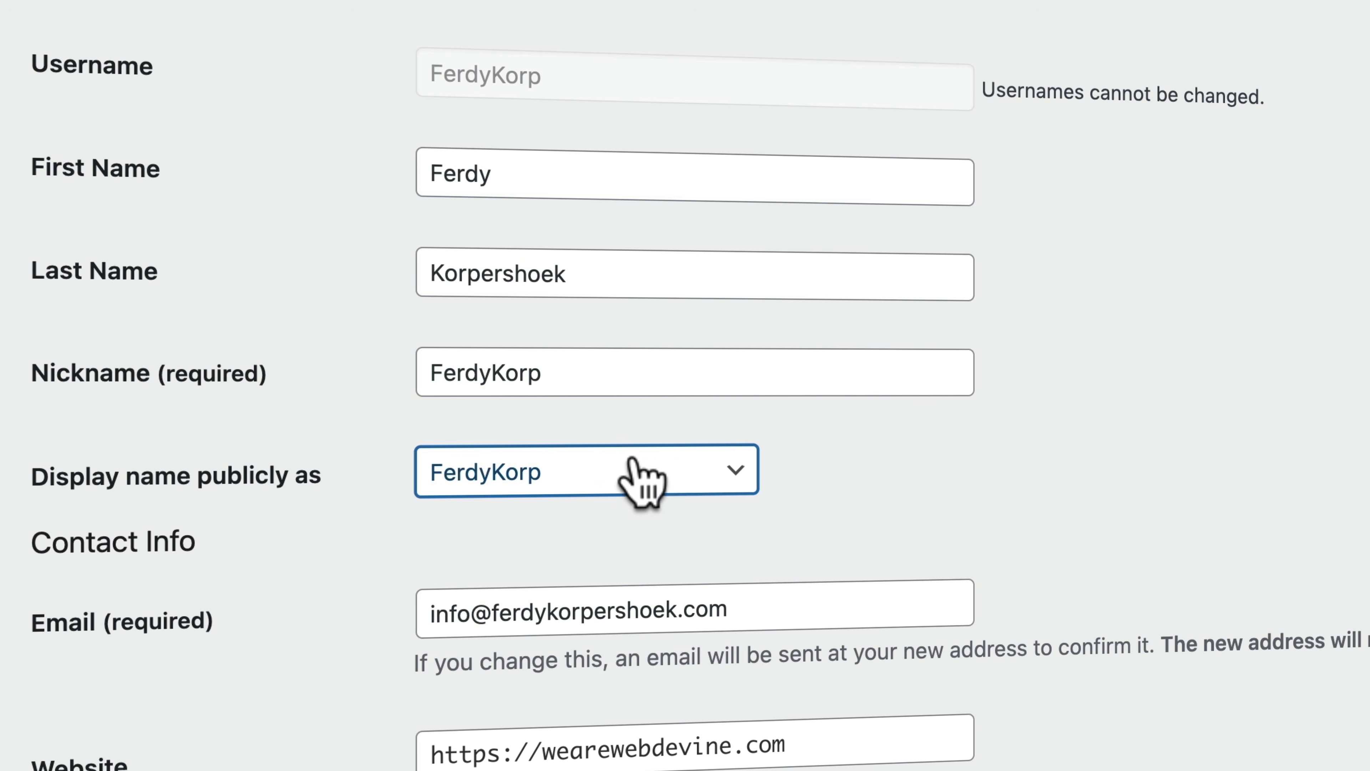
# Choose the full name for 'Display name publicly as' and update the profile
pyautogui.click(632, 483)
pyautogui.click(602, 615)
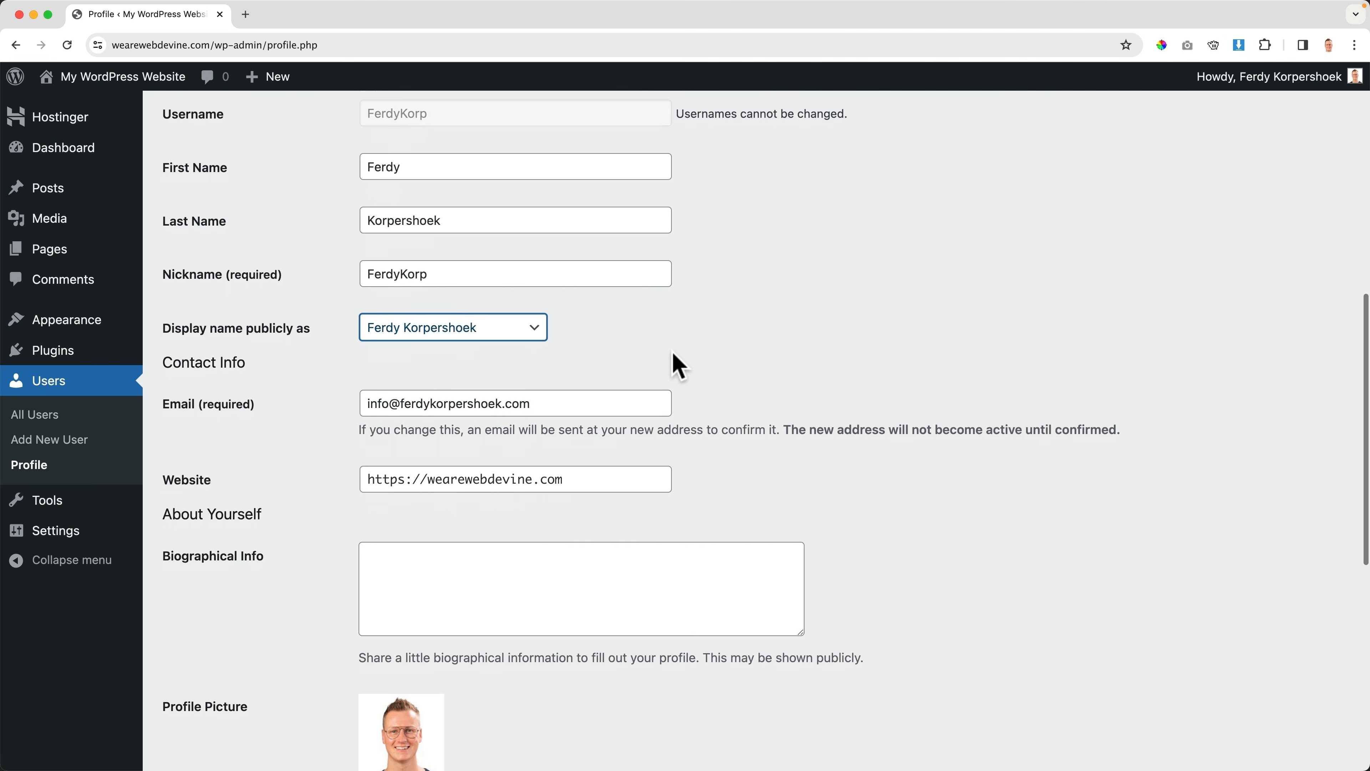
pyautogui.scroll(-6, 679, 367)
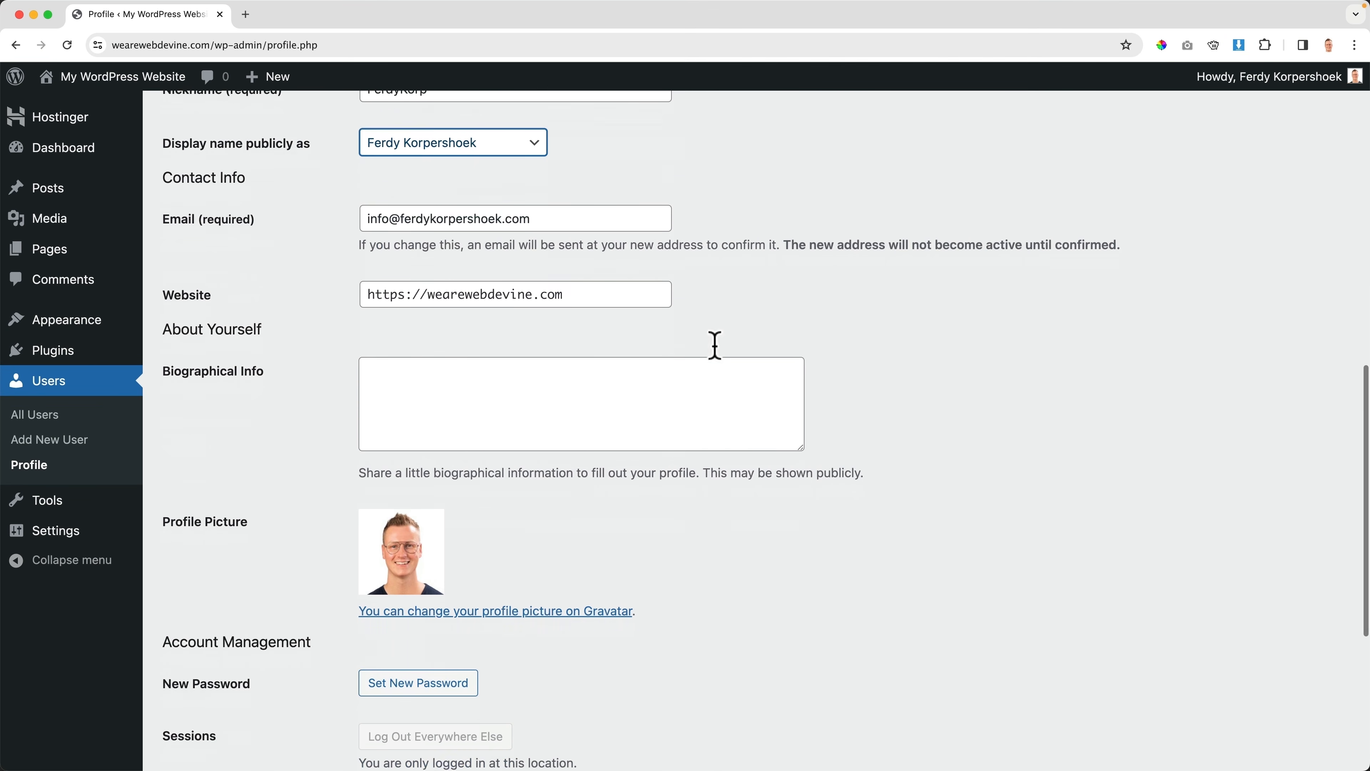
pyautogui.scroll(-4, 337, 507)
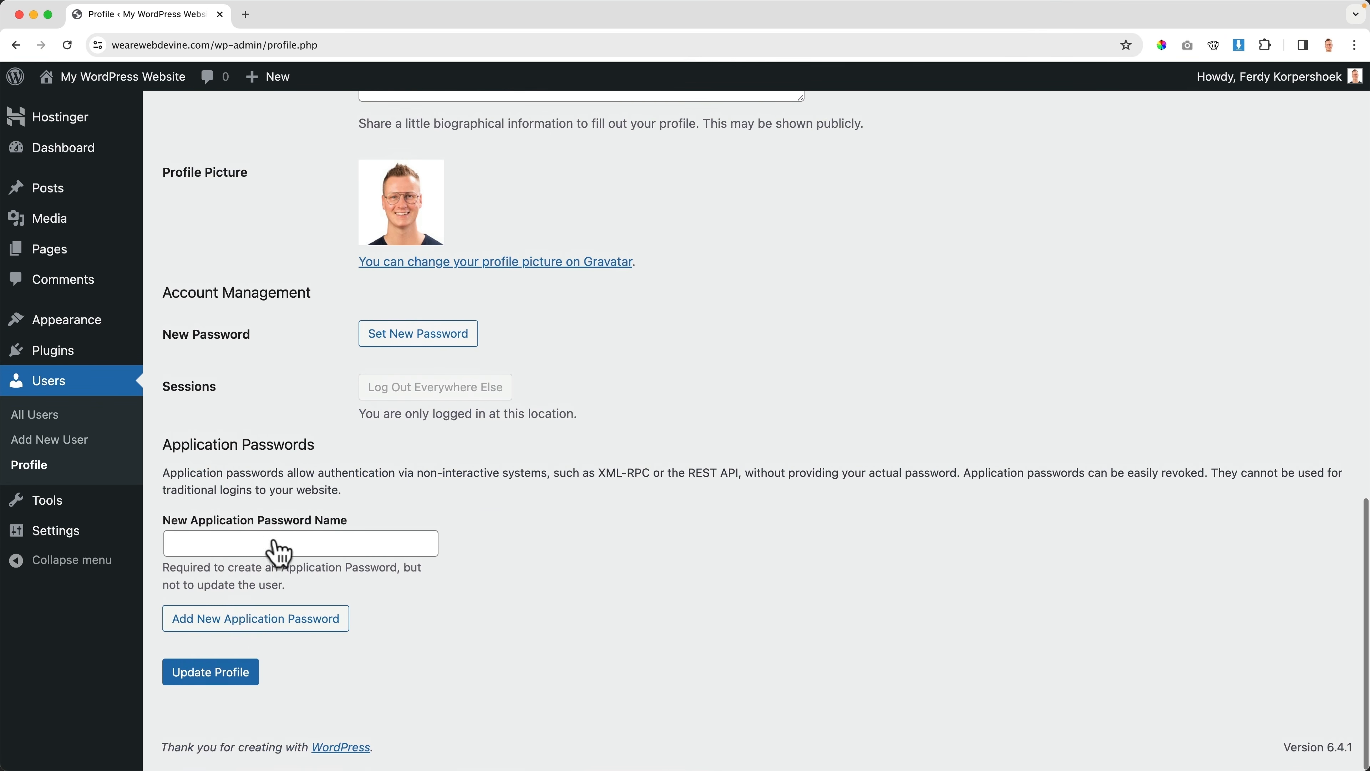
pyautogui.click(231, 696)
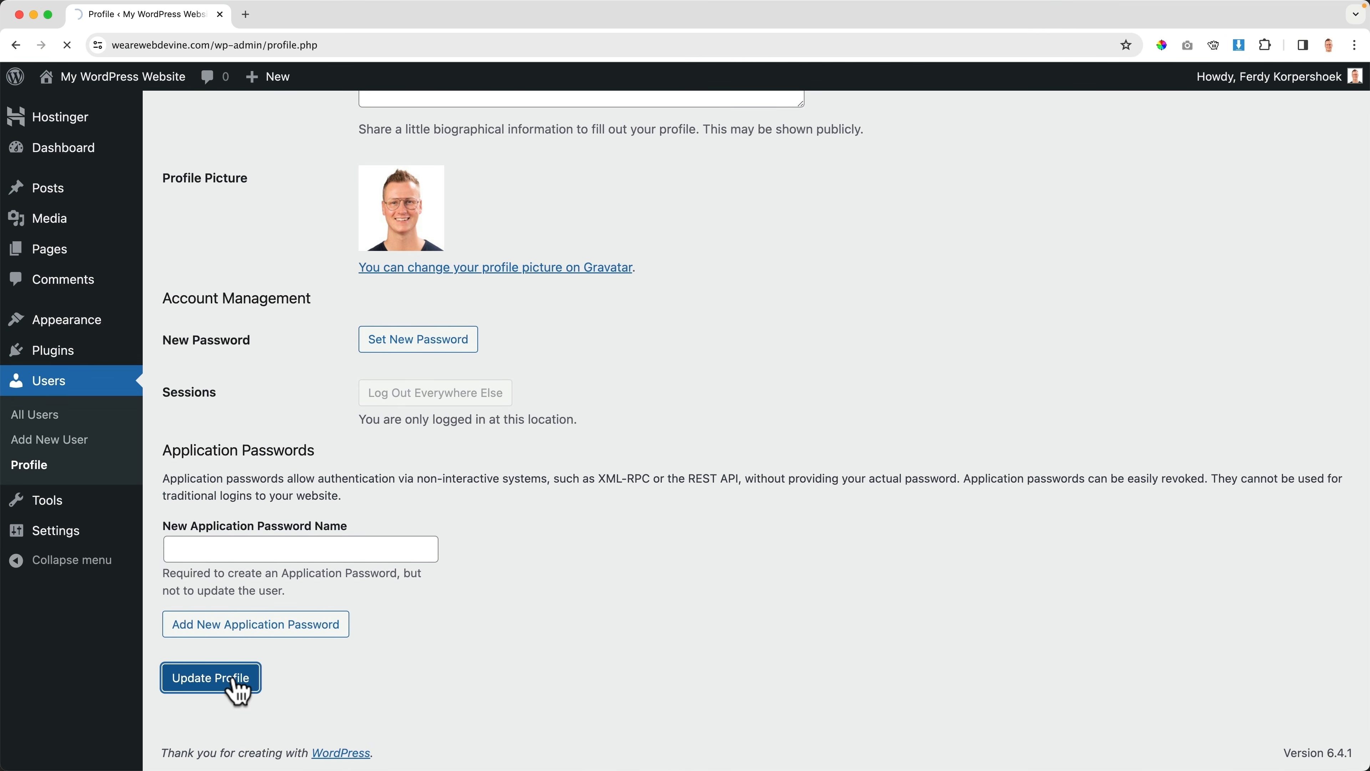
pyautogui.scroll(-20, 300, 557)
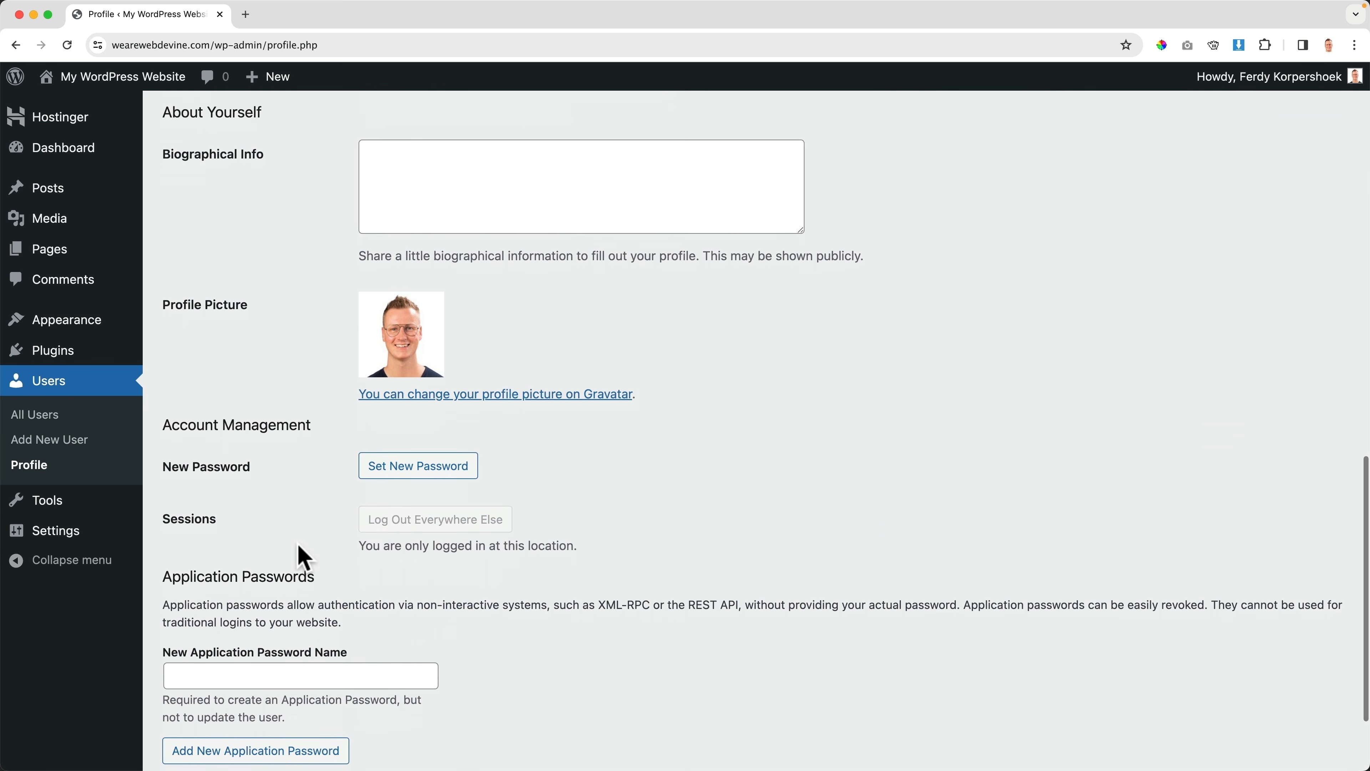
pyautogui.scroll(-1, 310, 540)
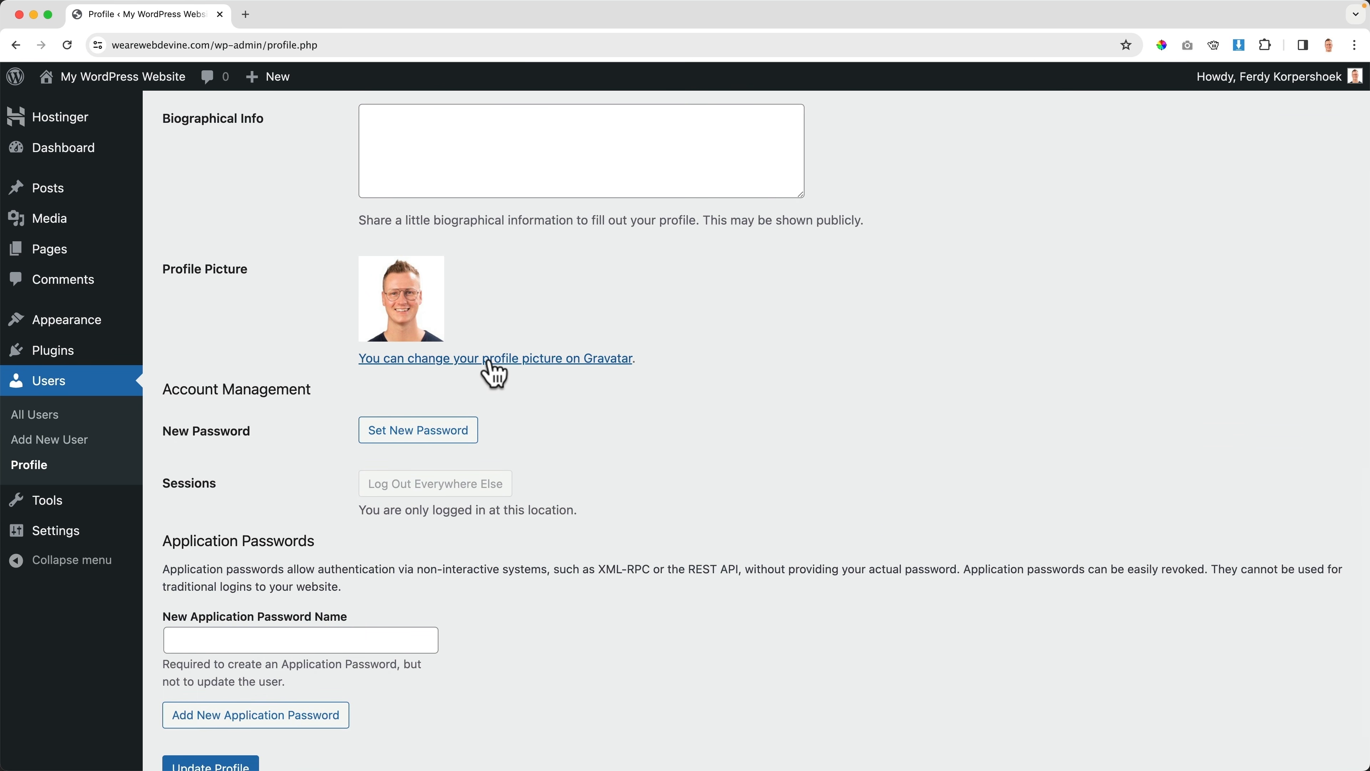
pyautogui.rightClick(511, 360)
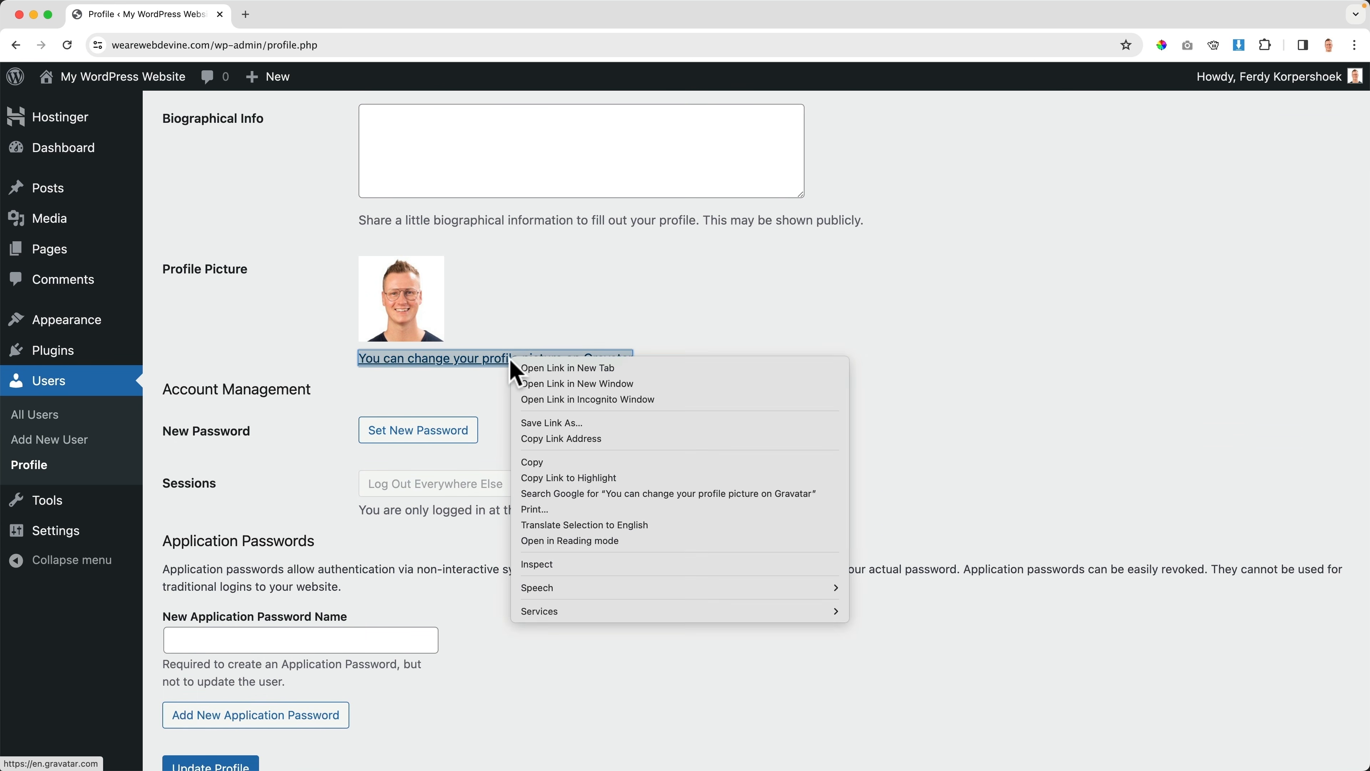
pyautogui.click(554, 368)
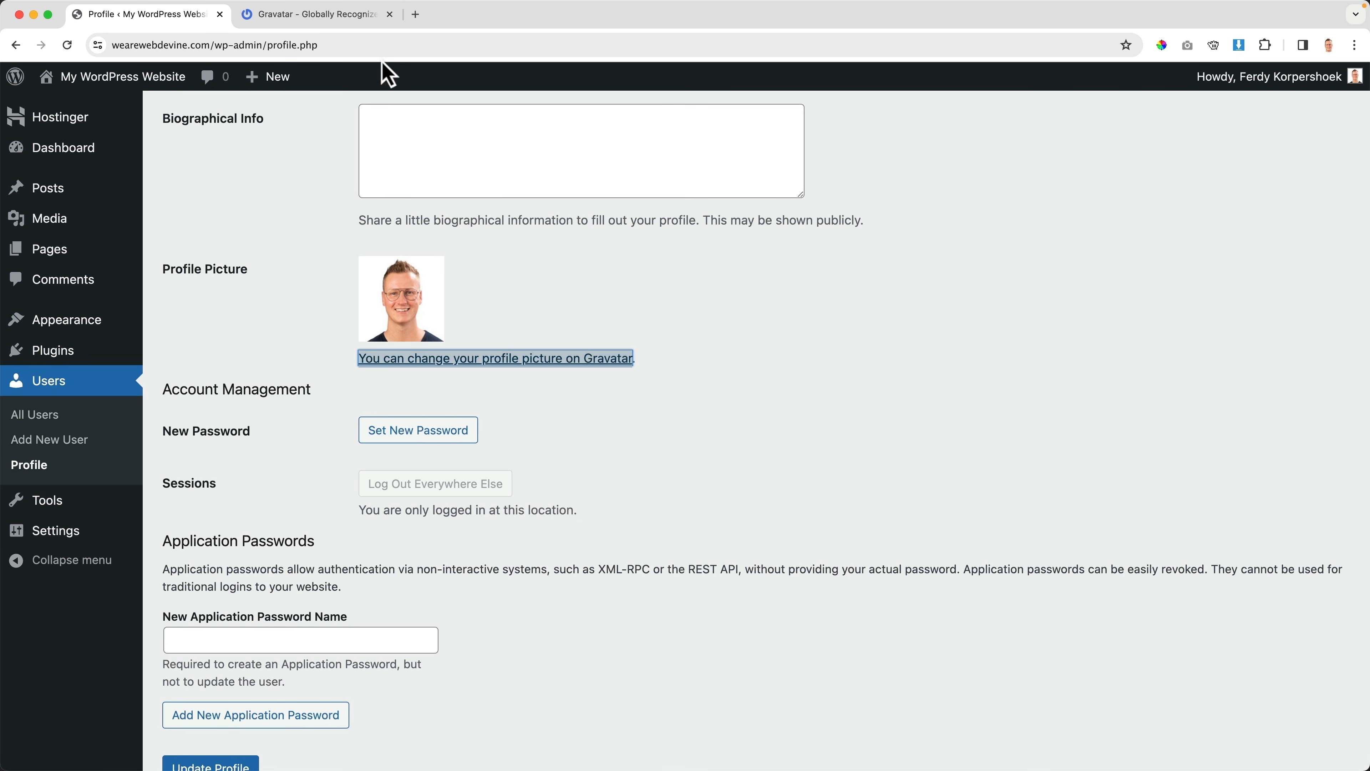
pyautogui.click(369, 22)
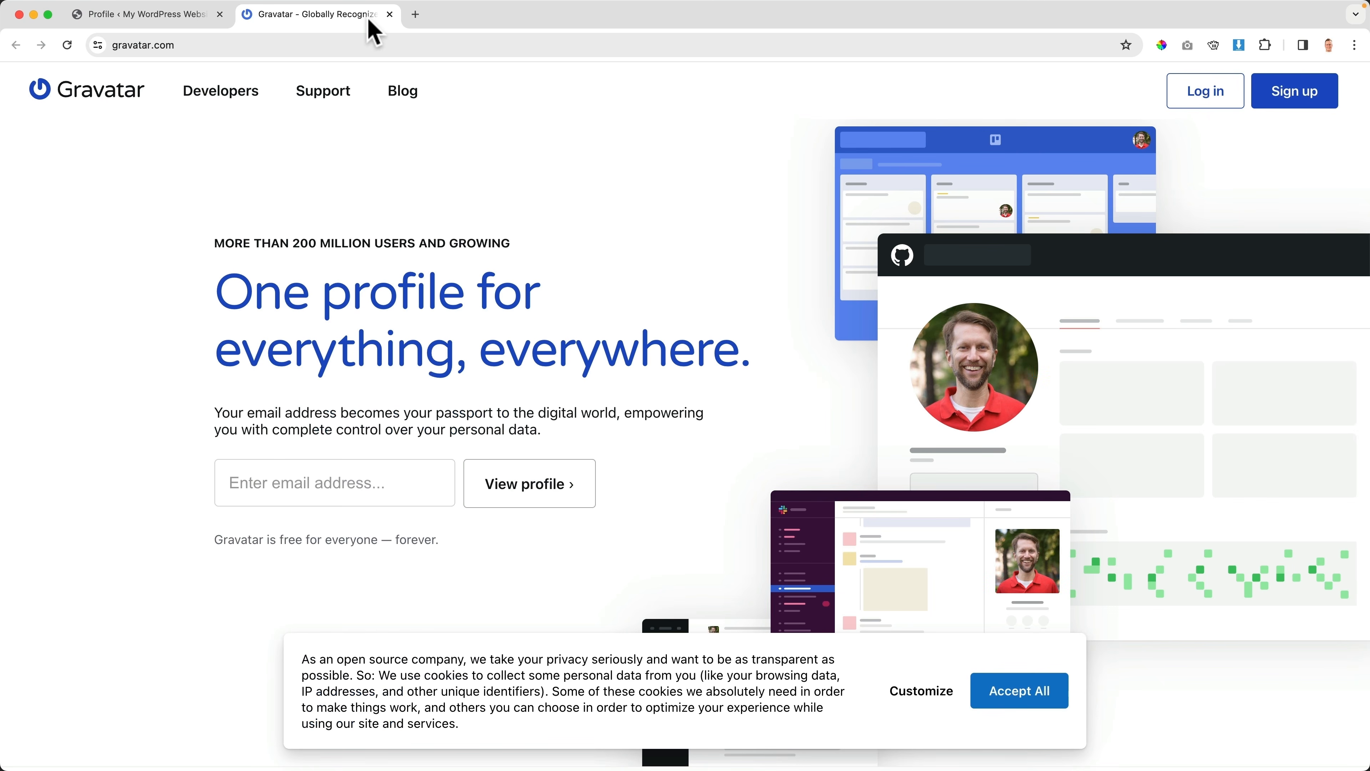
pyautogui.click(1311, 104)
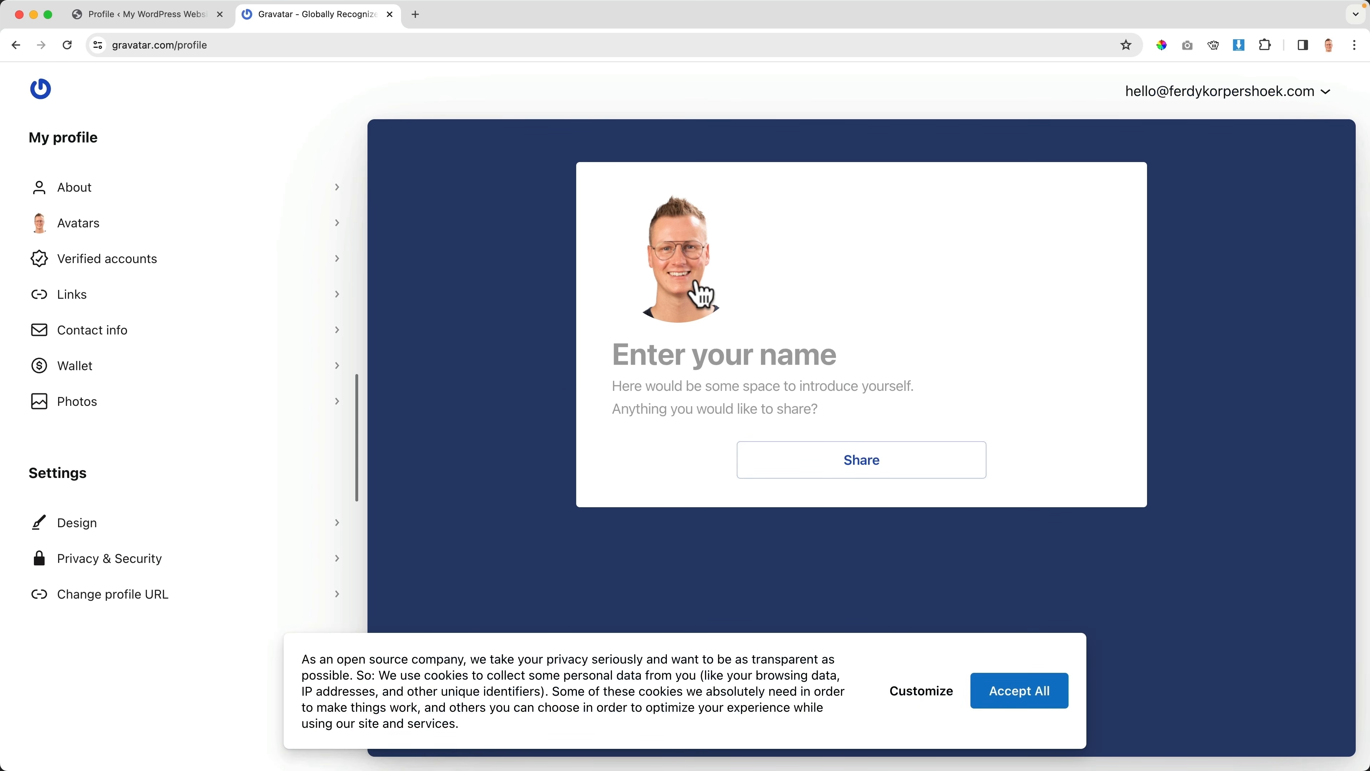
pyautogui.press('super+w')
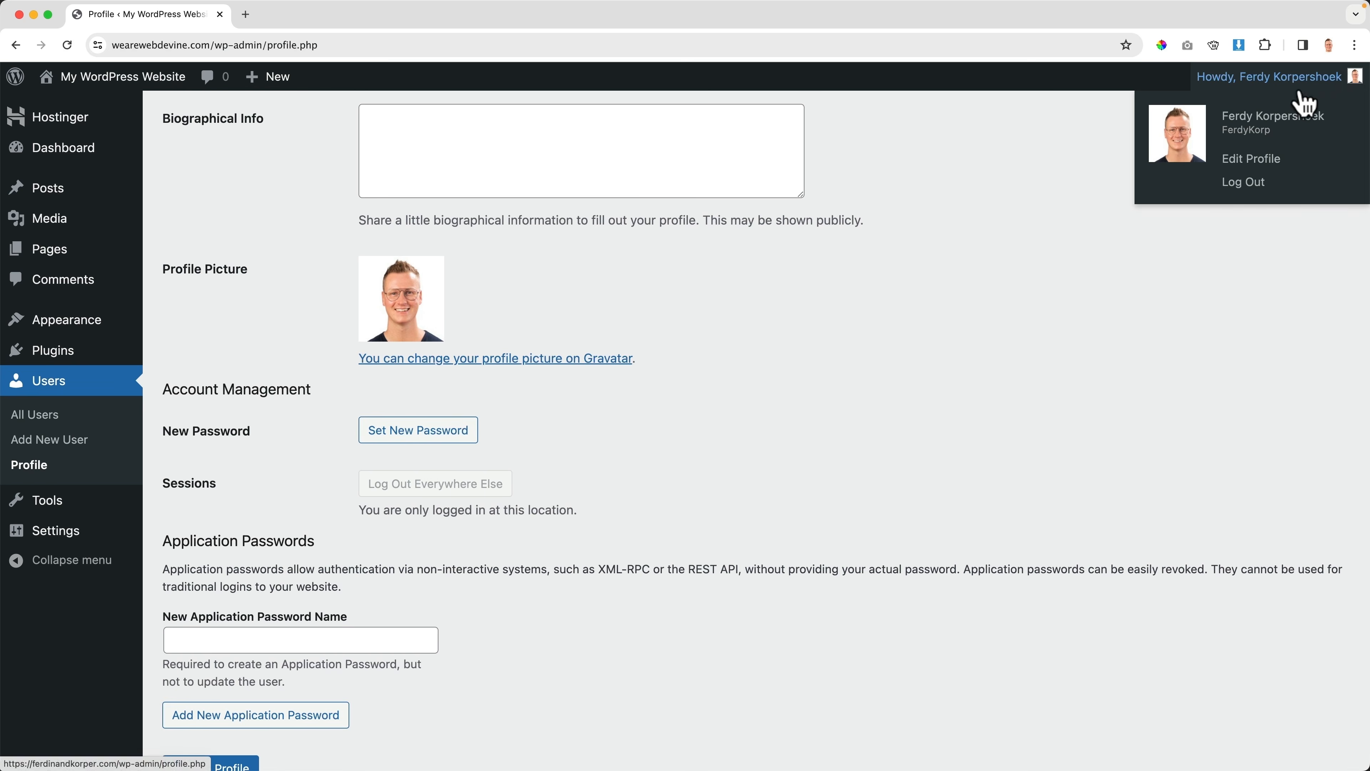
# Preview the Light, Modern, Blue, Ocean and Sunrise admin colour schemes, then choose Default
pyautogui.scroll(-3, 703, 341)
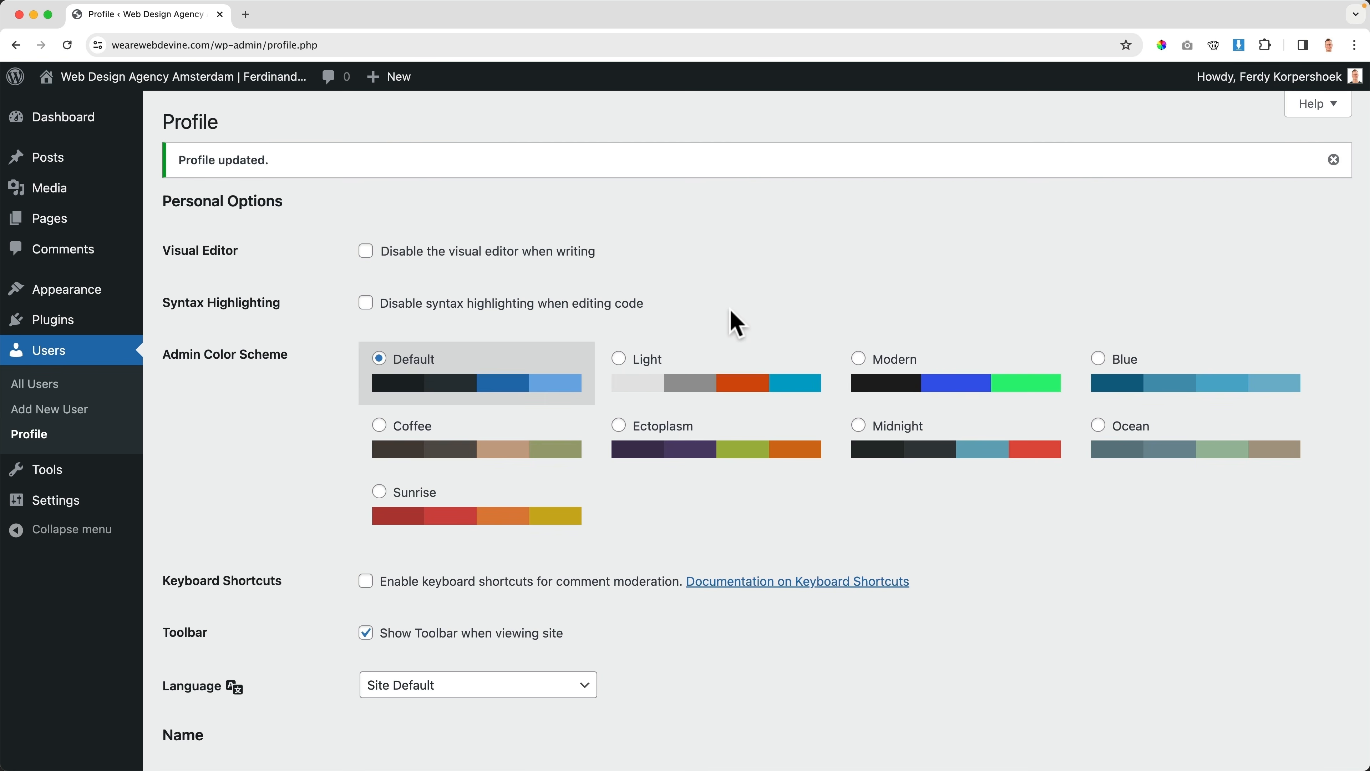
pyautogui.click(718, 378)
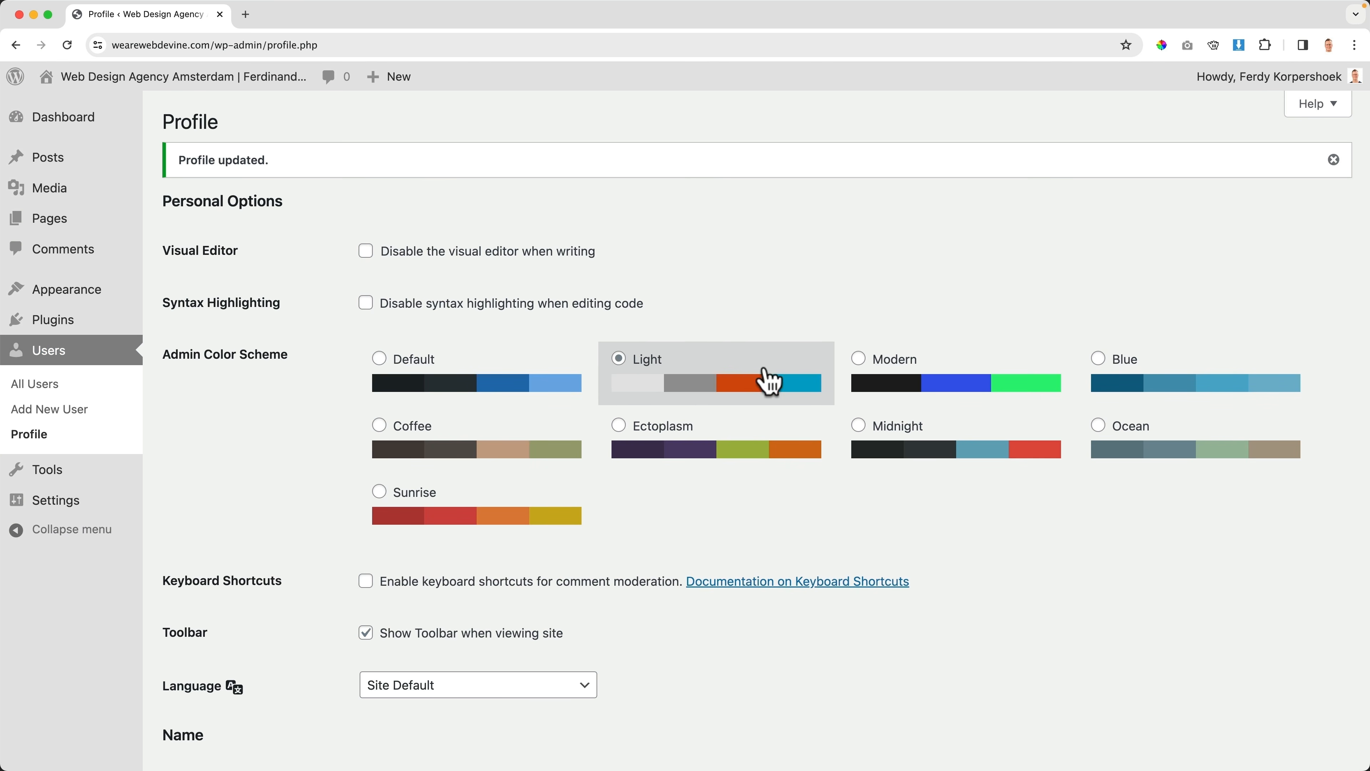
pyautogui.click(941, 384)
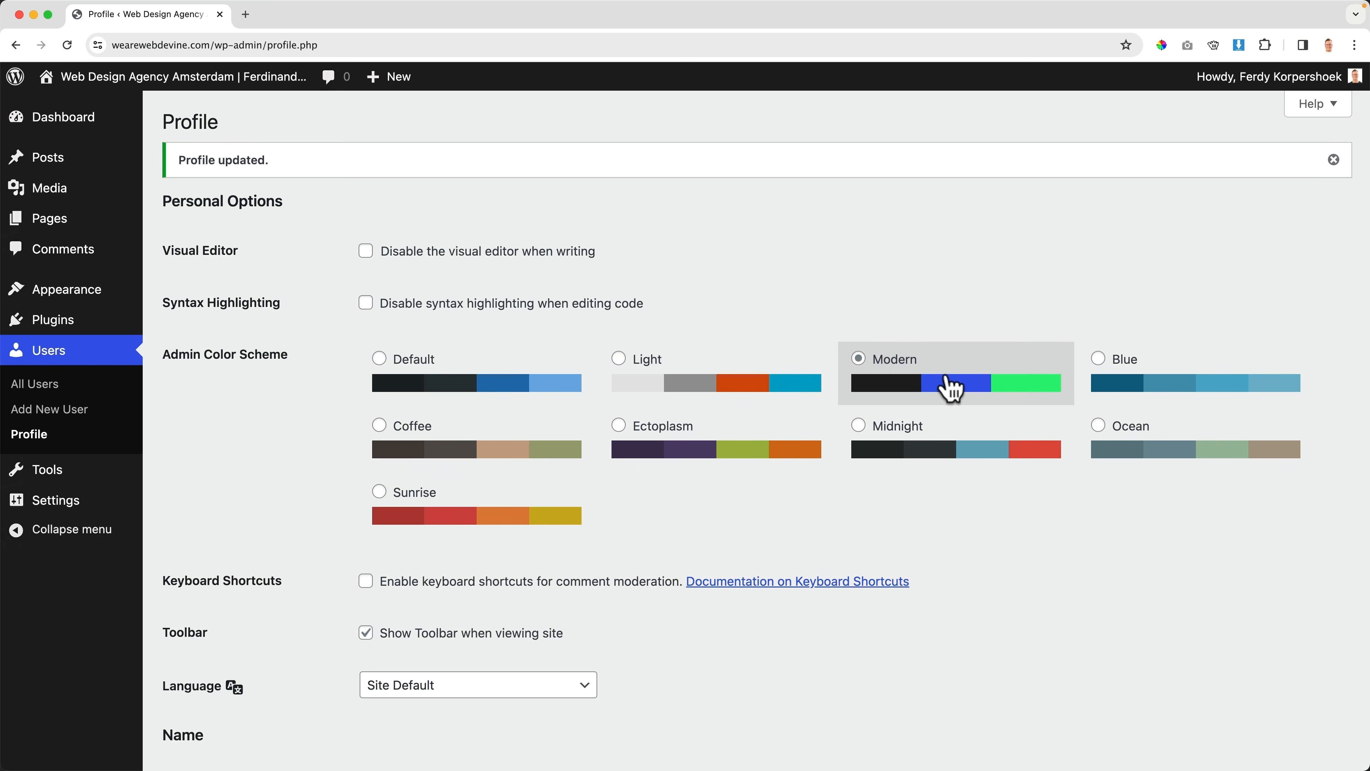
pyautogui.click(1099, 384)
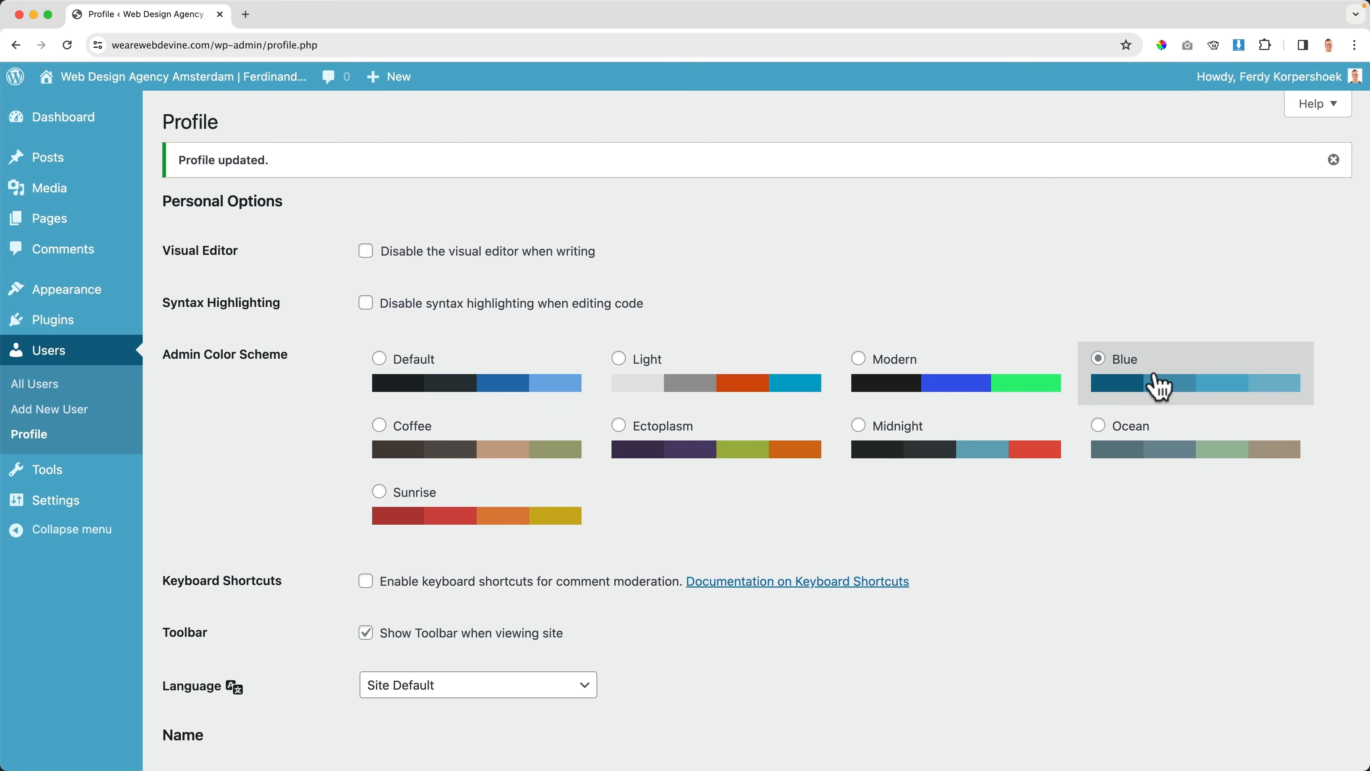
pyautogui.click(1149, 450)
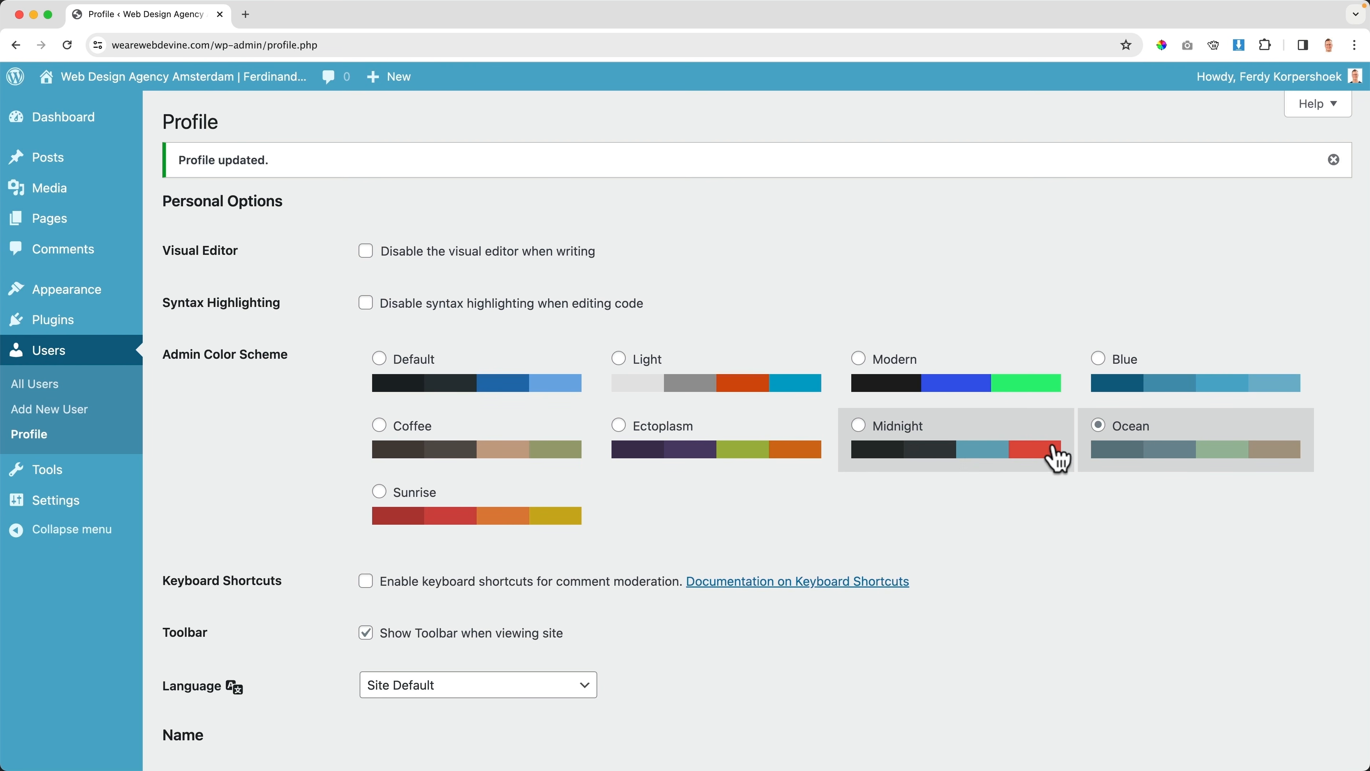
pyautogui.click(486, 510)
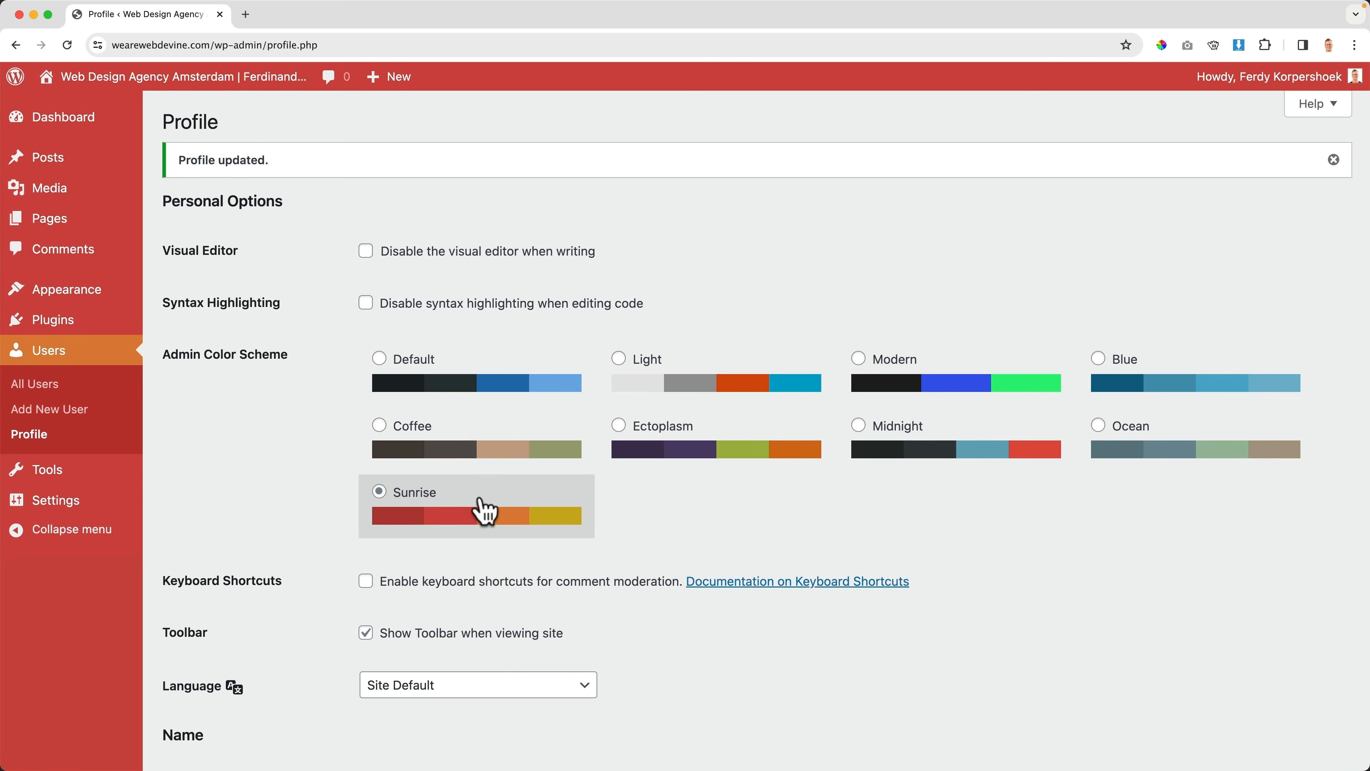
pyautogui.click(444, 386)
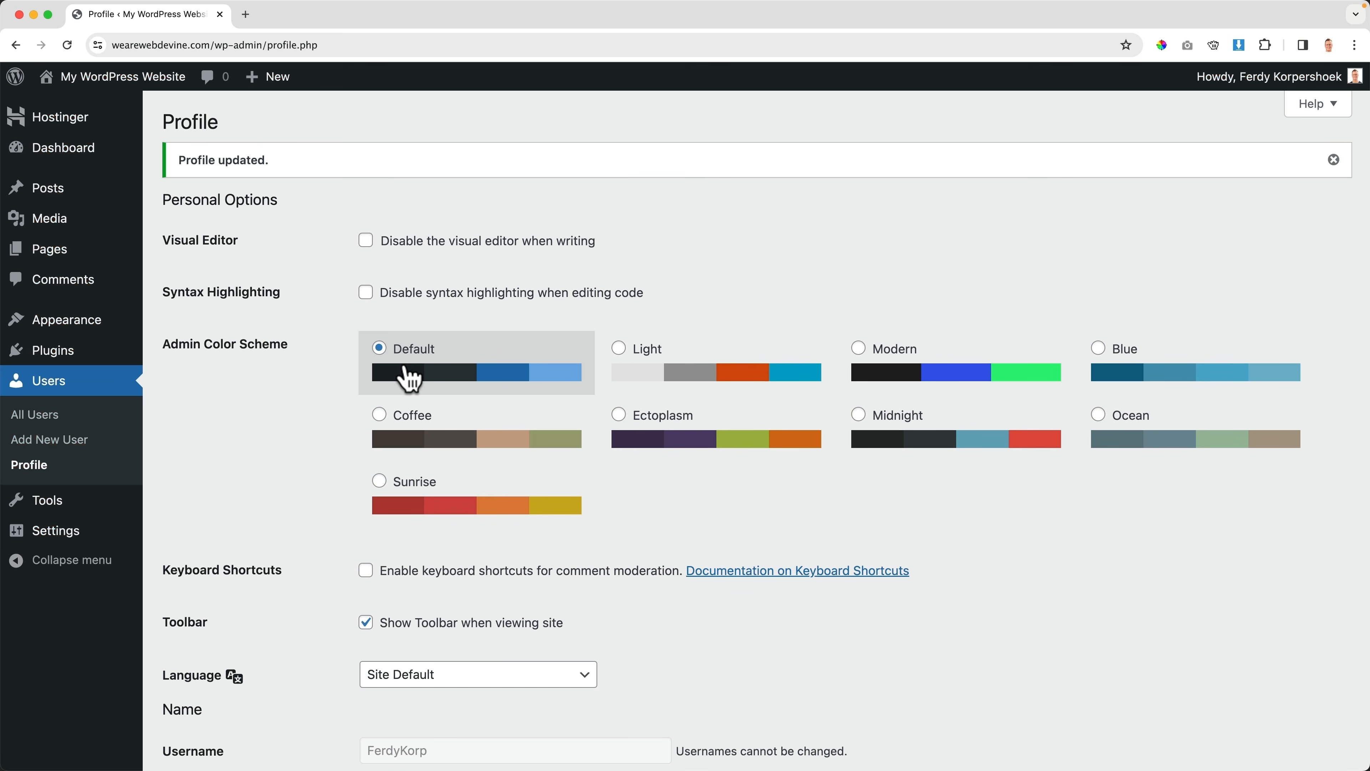
# Trash the Hello world! post and empty the posts trash
pyautogui.click(73, 194)
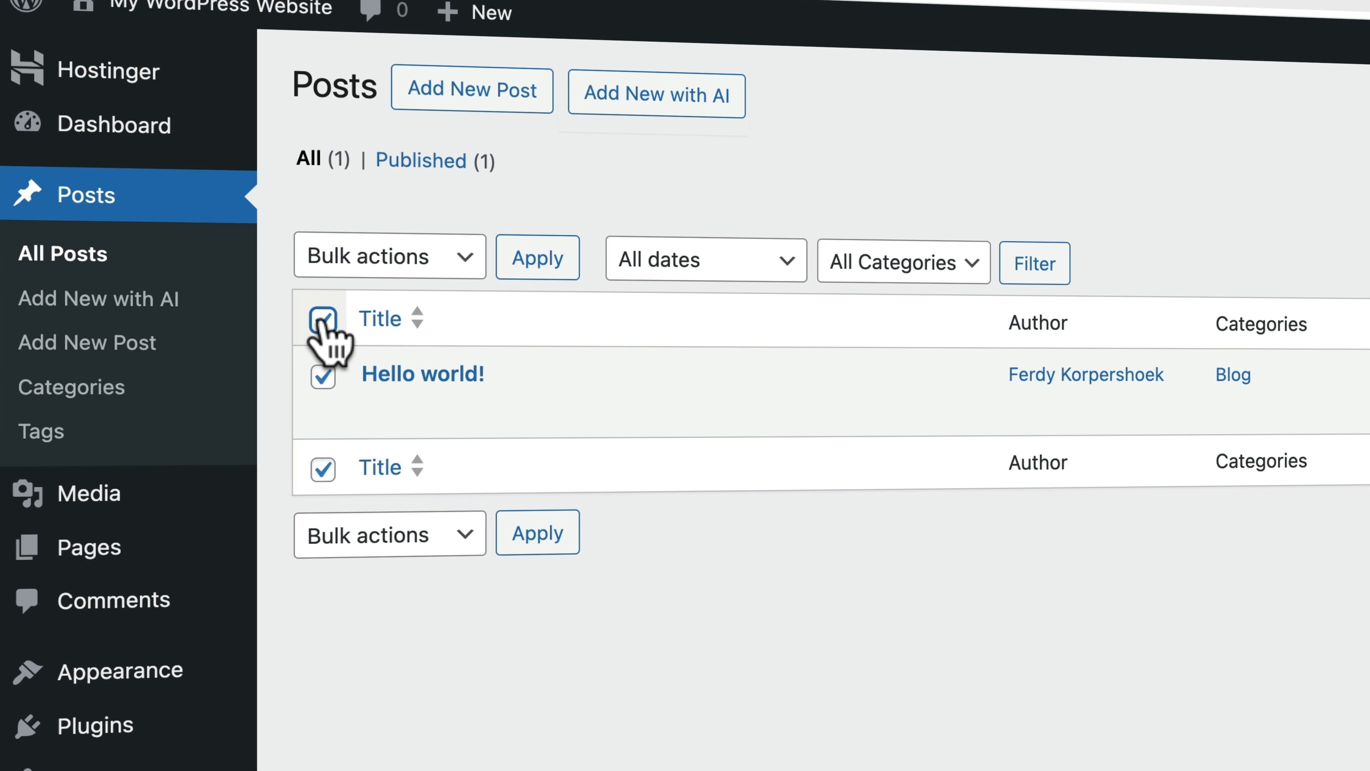
pyautogui.click(419, 257)
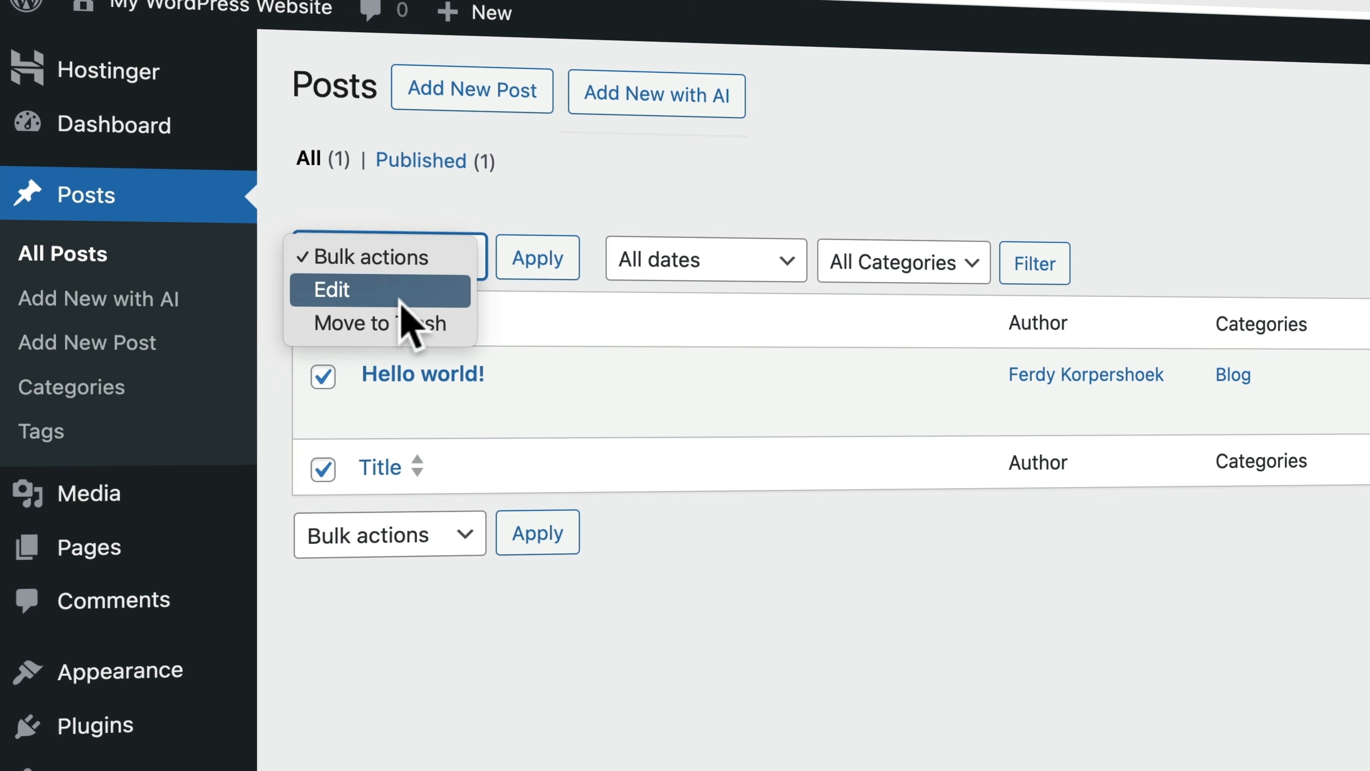
pyautogui.click(394, 323)
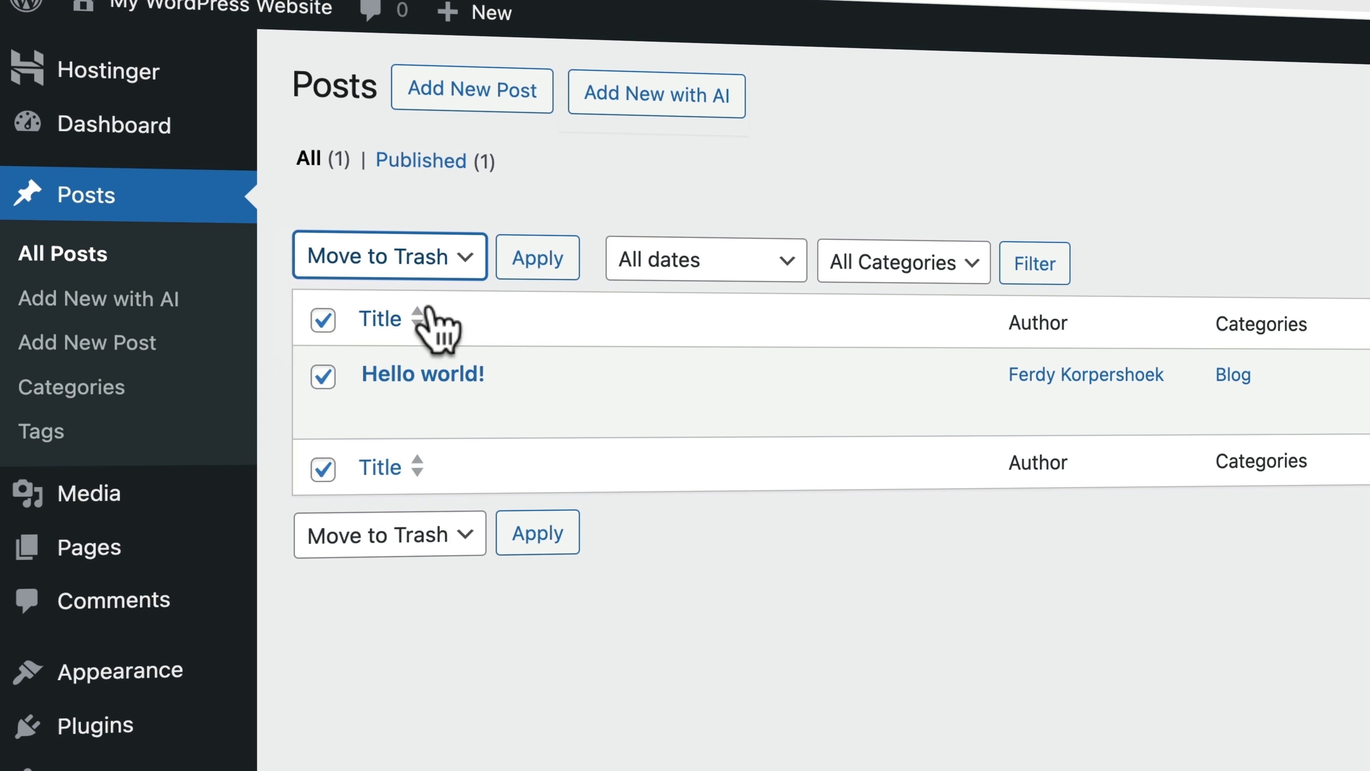
pyautogui.click(538, 261)
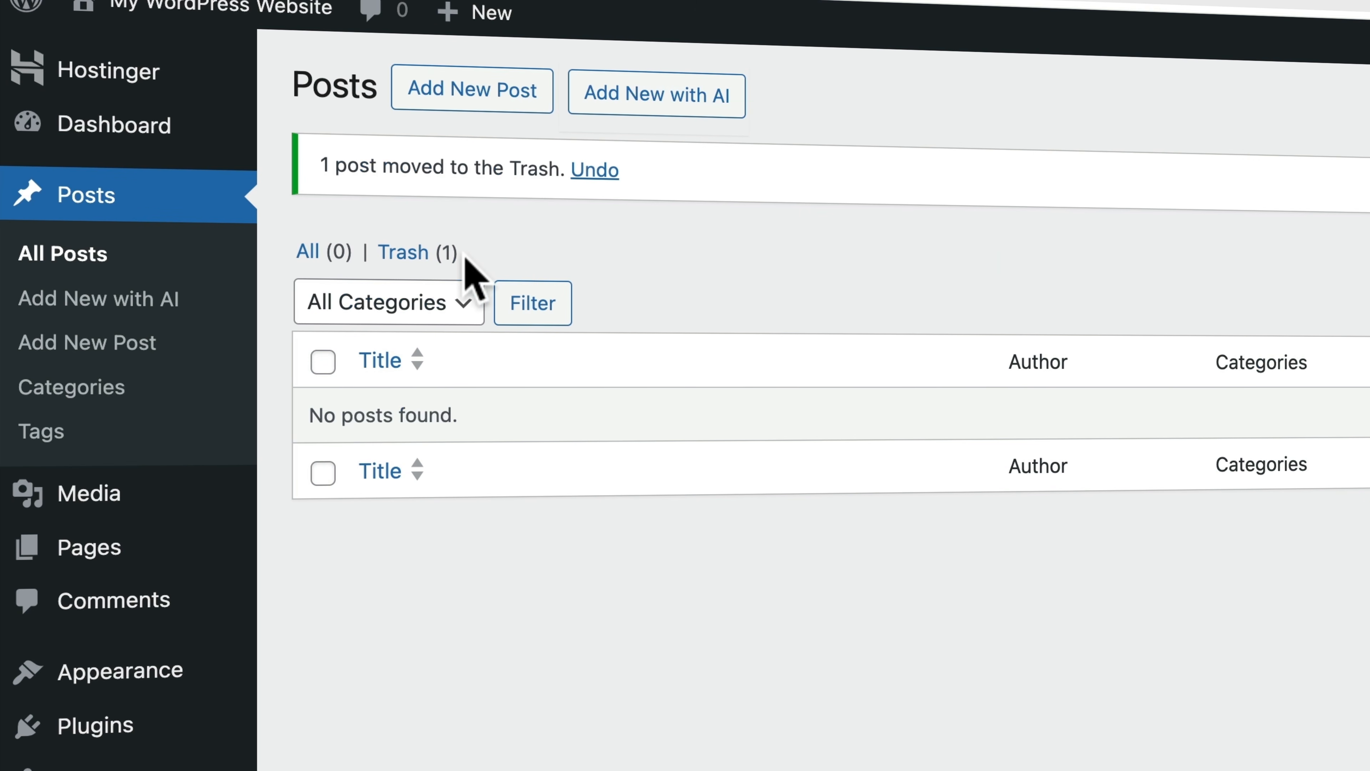
pyautogui.click(419, 253)
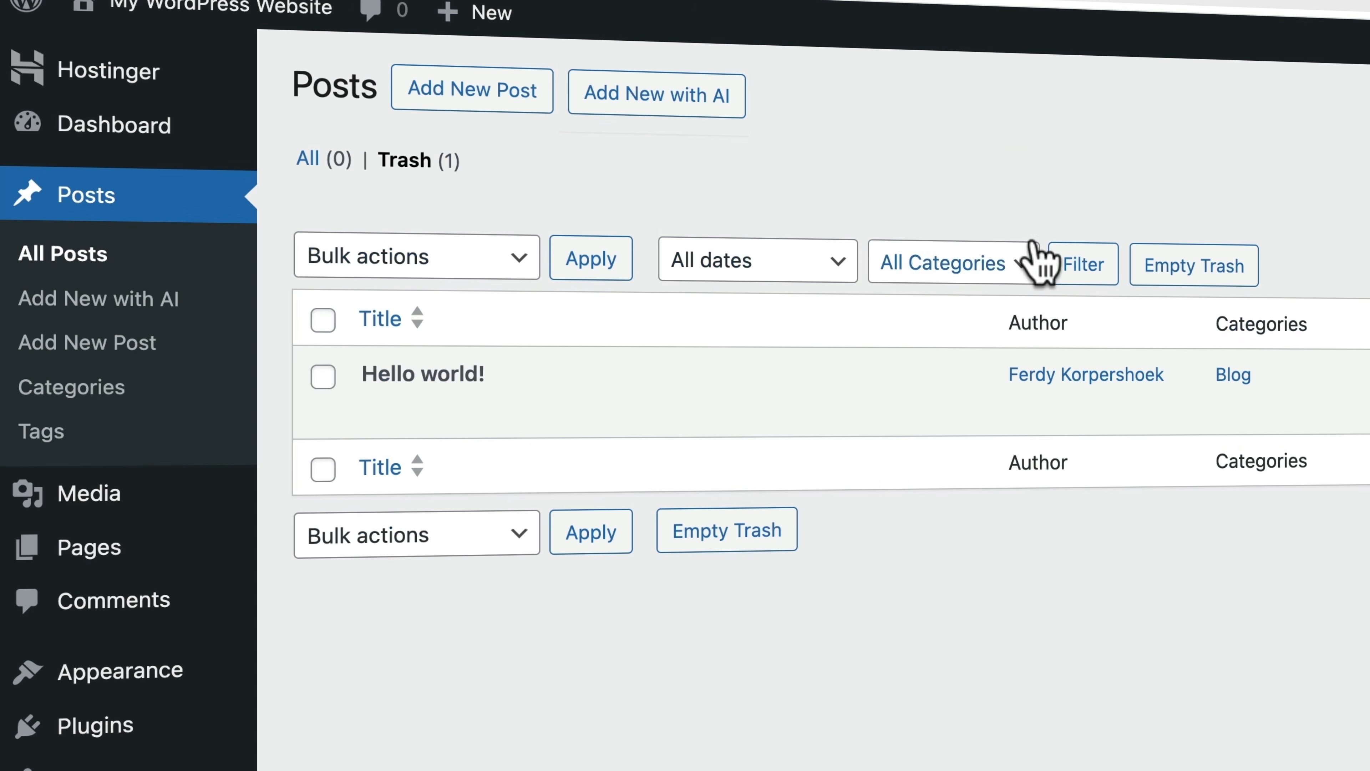
pyautogui.click(1203, 265)
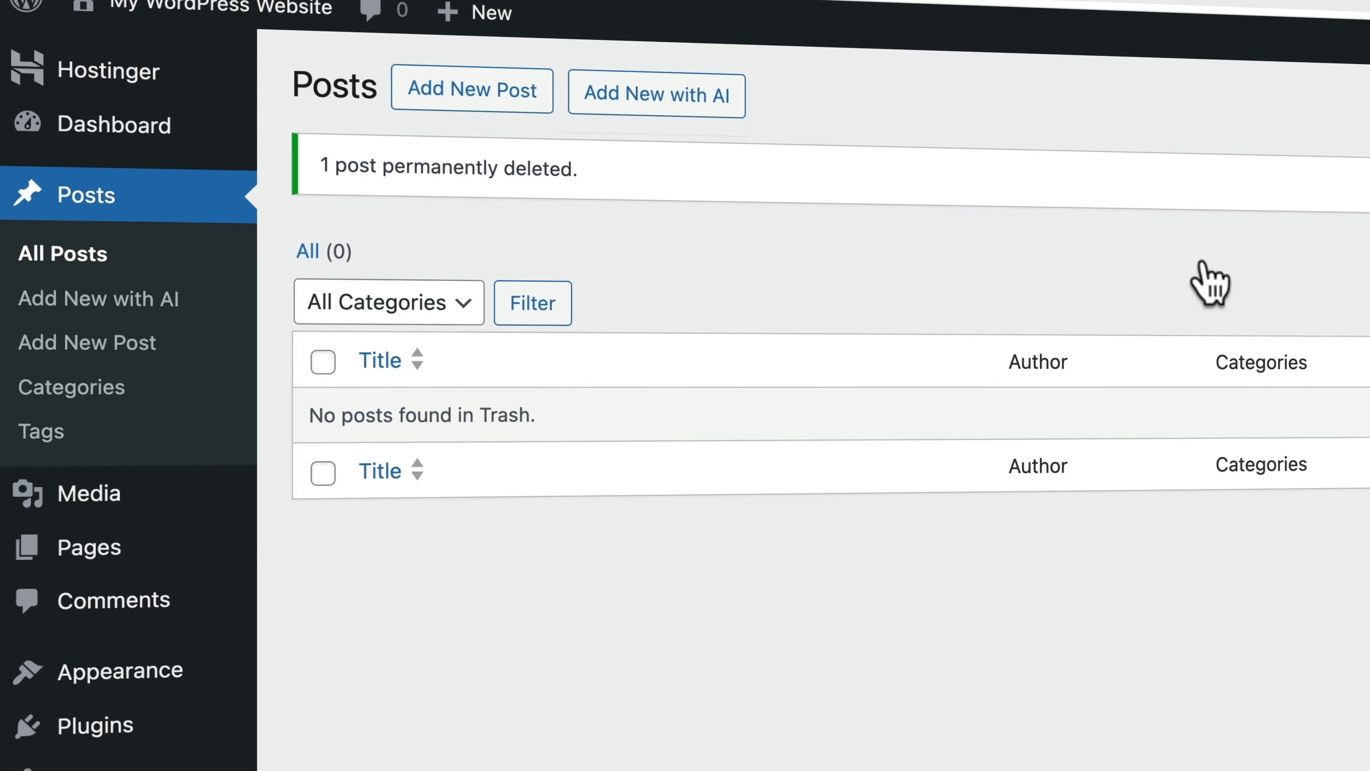
# Trash the Privacy Policy page and empty the pages trash
pyautogui.click(101, 555)
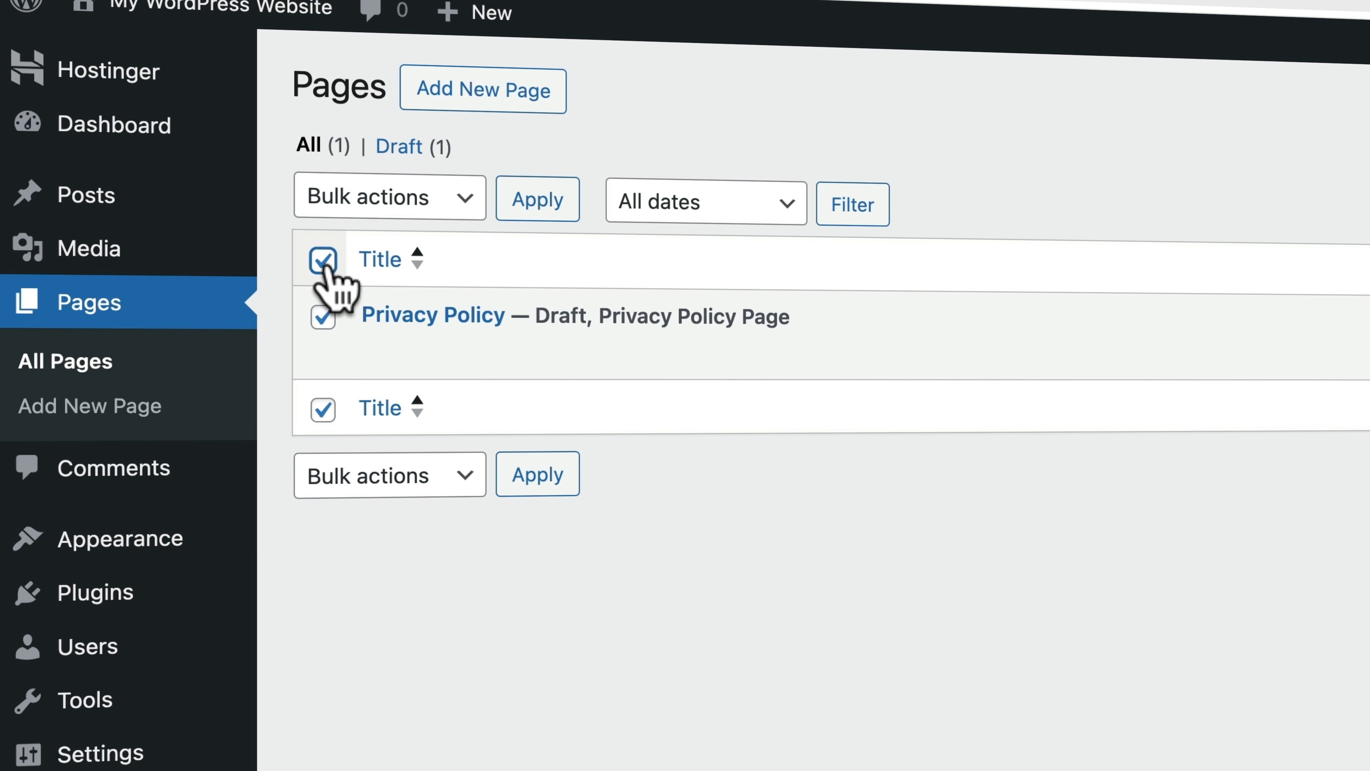
pyautogui.click(397, 200)
pyautogui.click(392, 268)
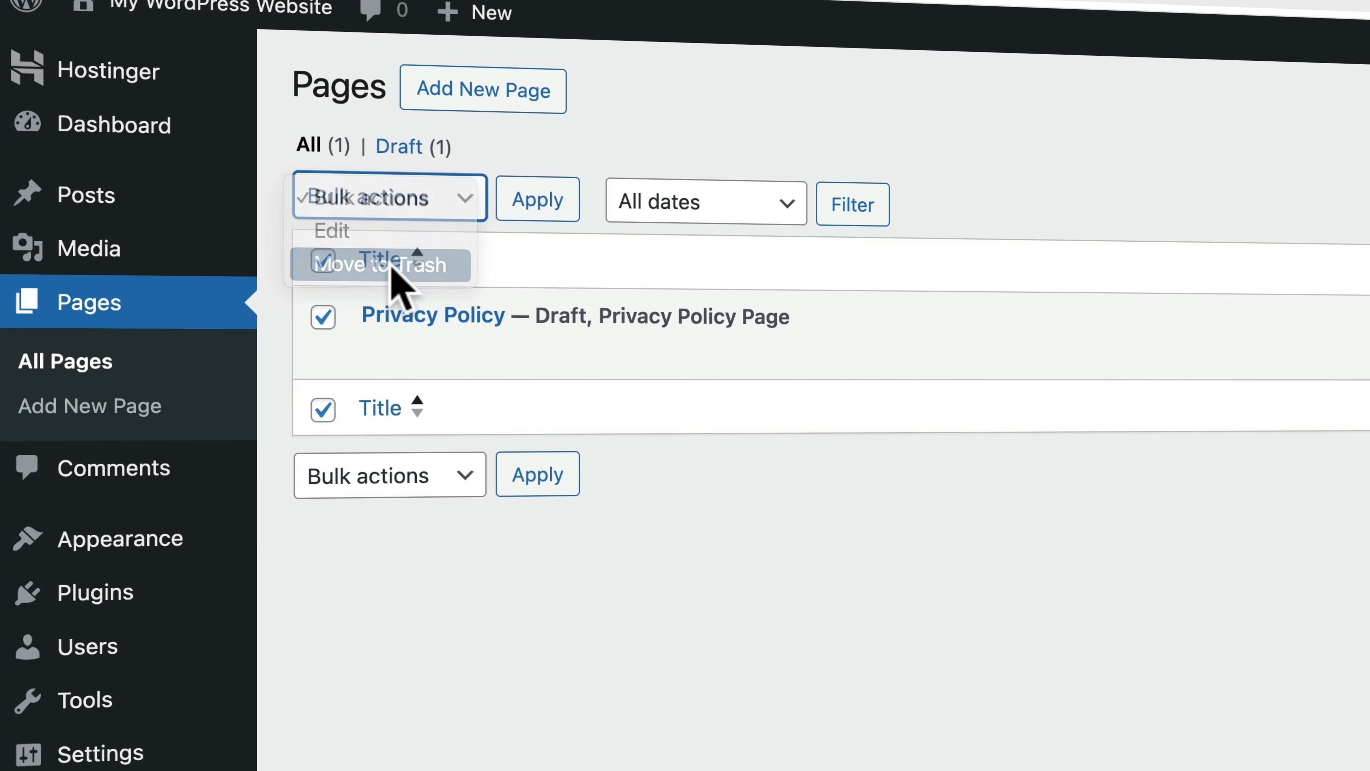
pyautogui.click(538, 201)
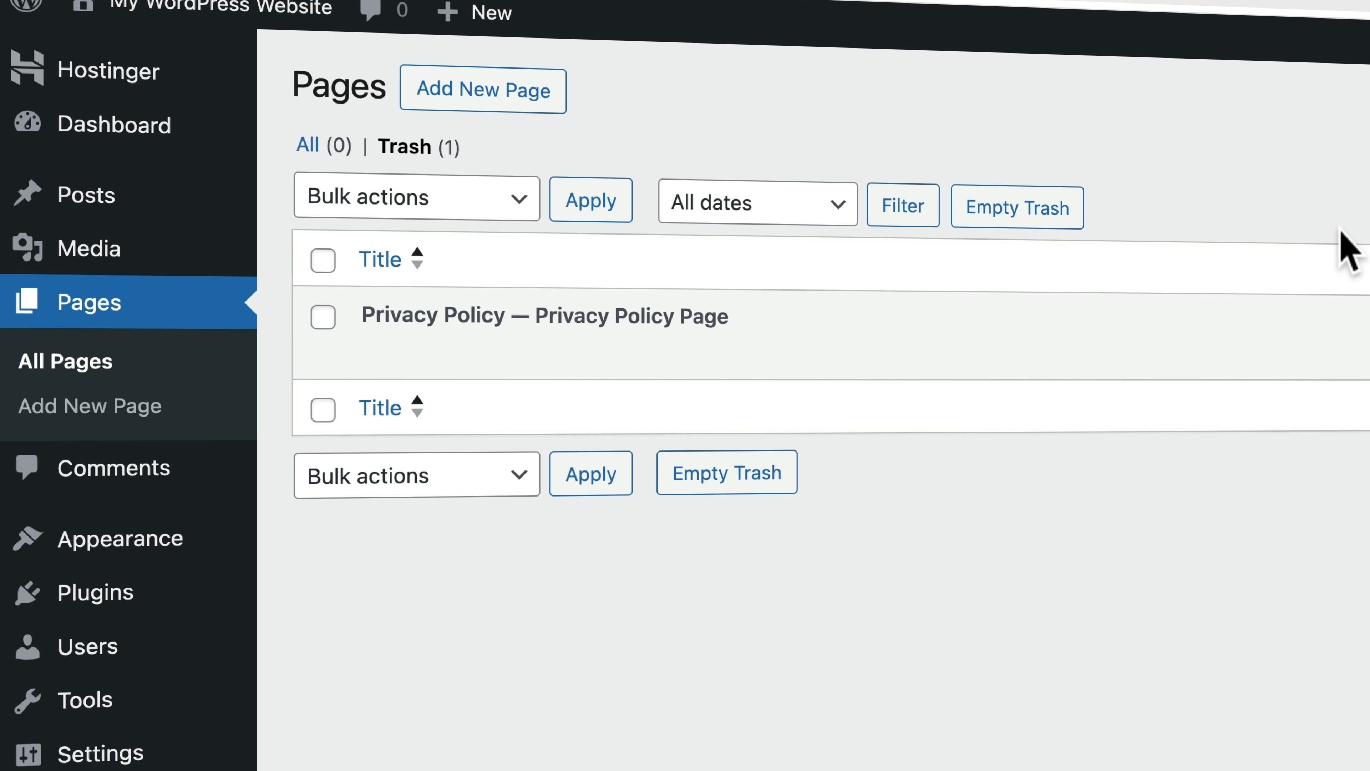
pyautogui.click(979, 208)
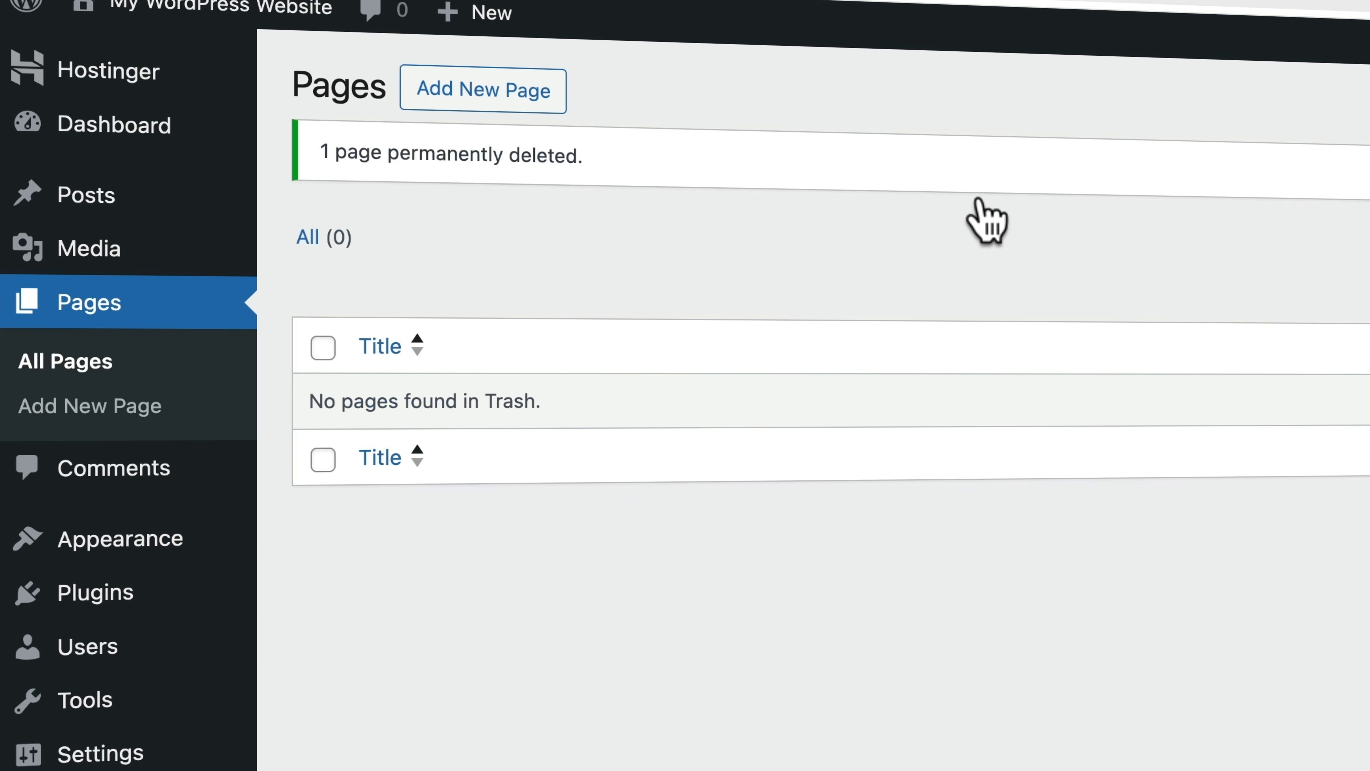
# Bulk-deactivate the Hostinger and Hostinger AI Assistant plugins in the Plugins list
pyautogui.click(104, 602)
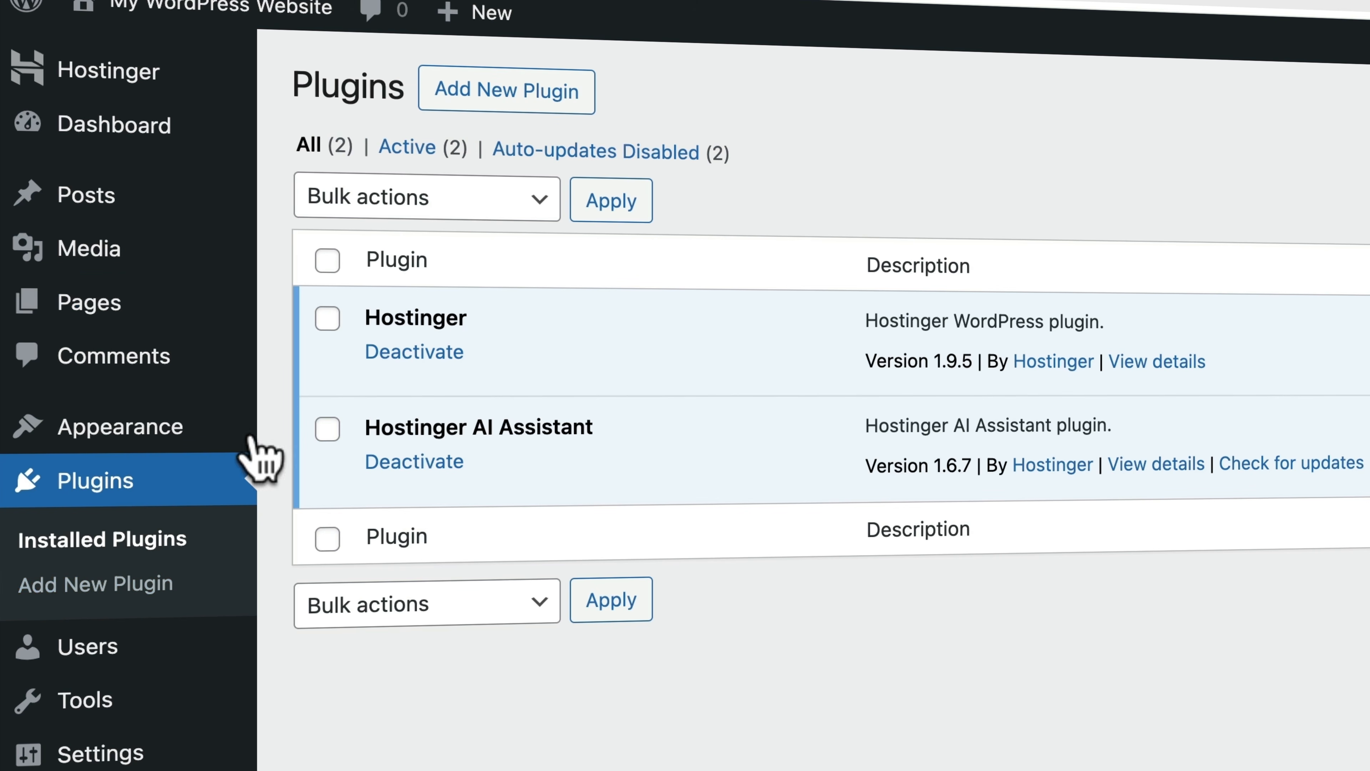
pyautogui.click(328, 261)
pyautogui.click(337, 202)
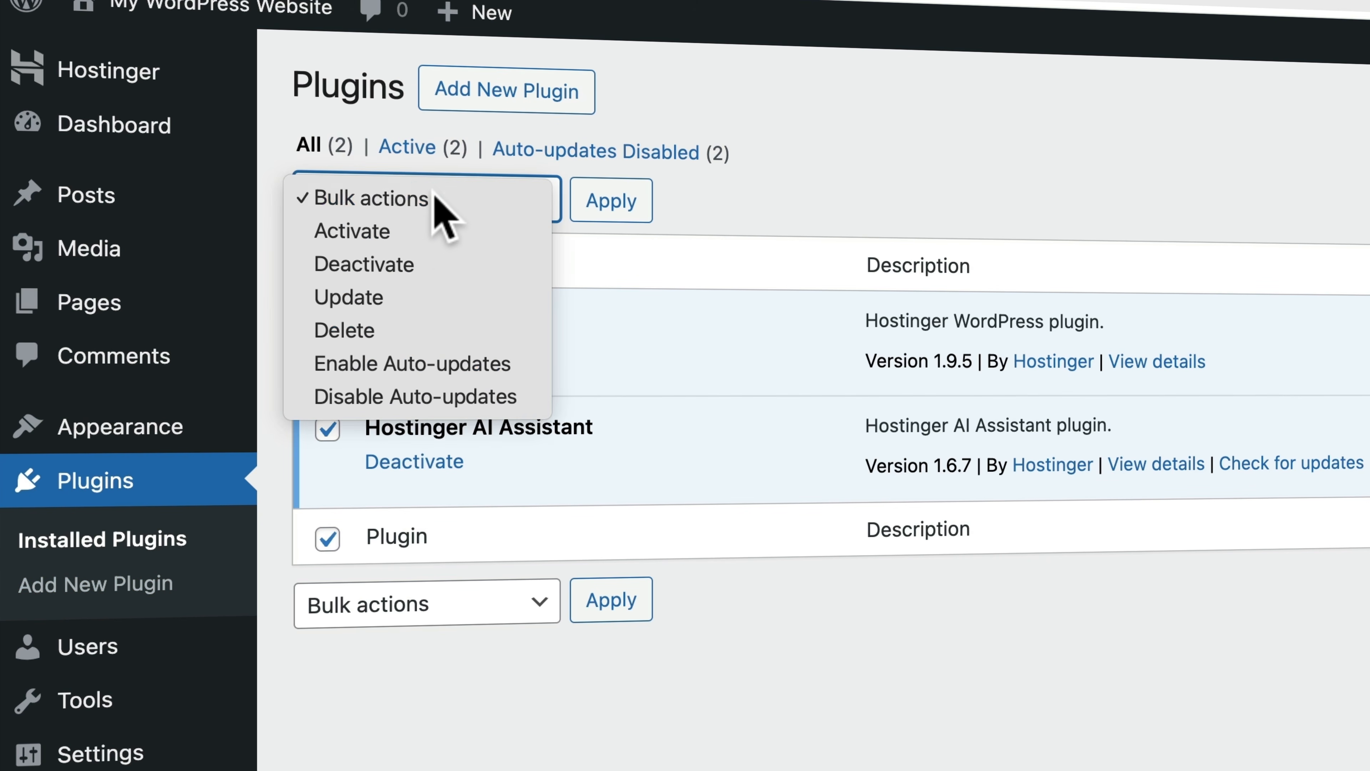
pyautogui.click(413, 263)
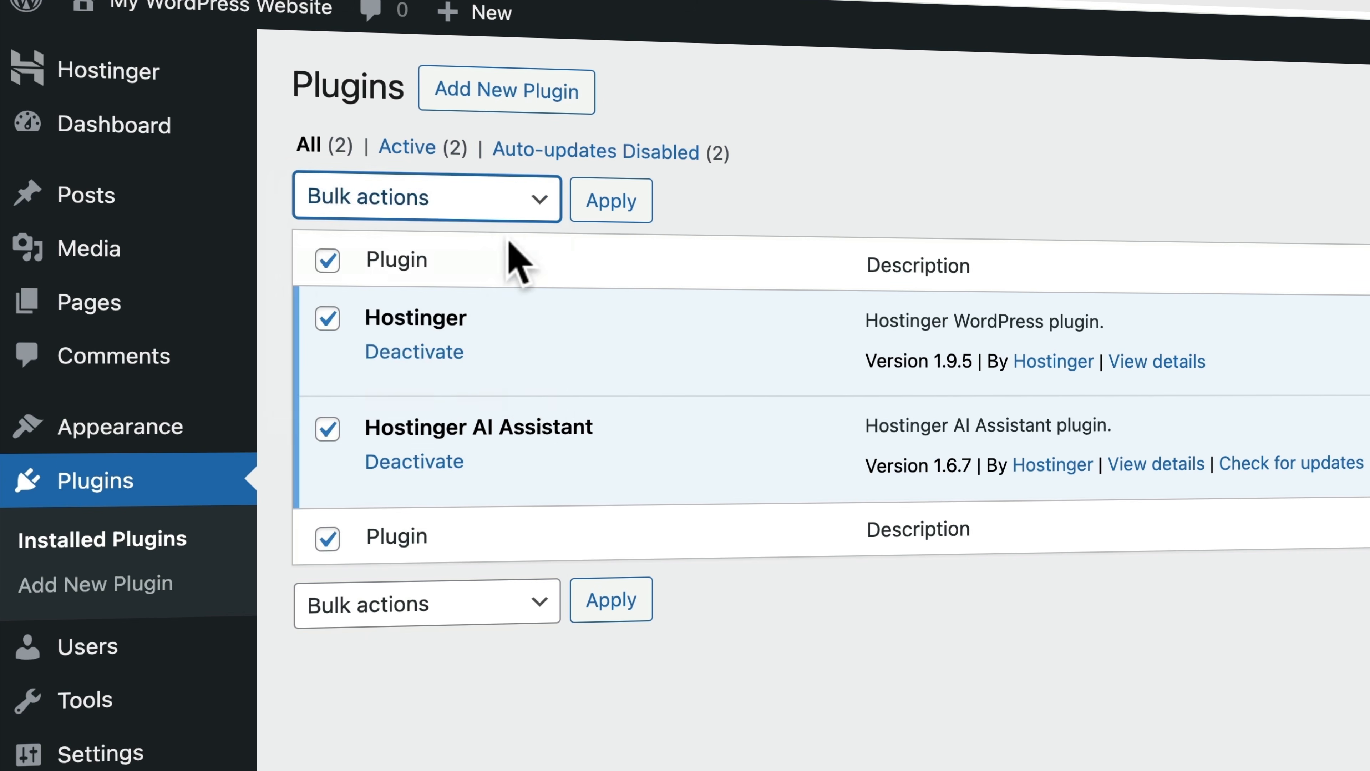
pyautogui.click(612, 204)
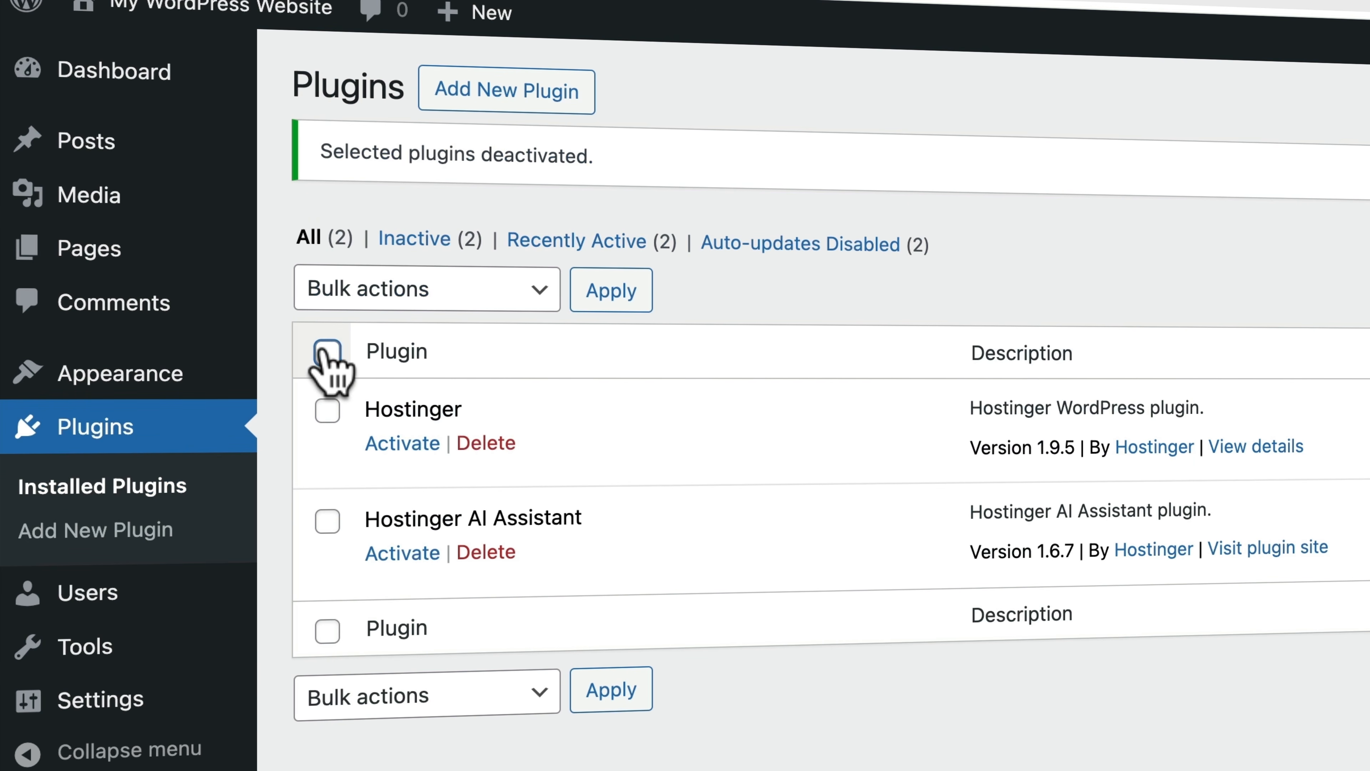
pyautogui.click(327, 353)
pyautogui.click(381, 292)
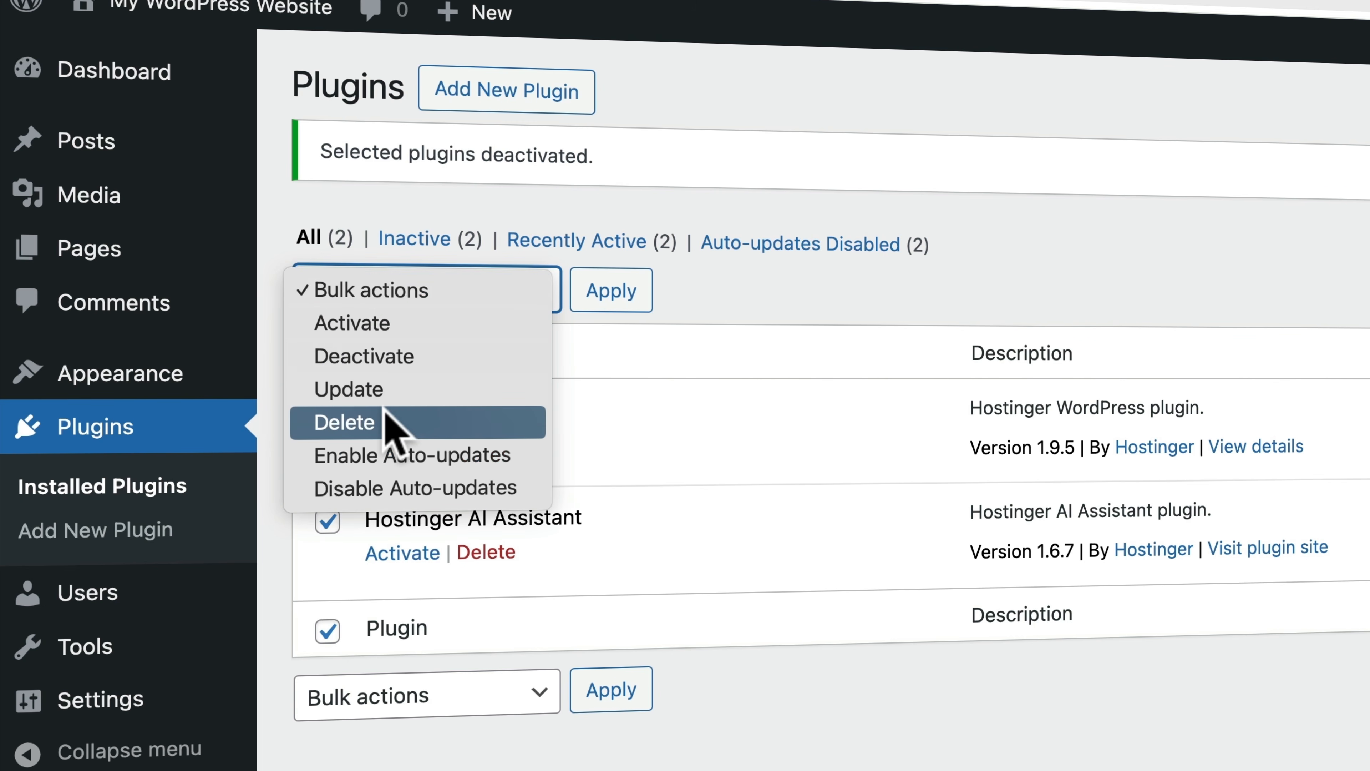
# Bulk-delete the Hostinger and Hostinger AI Assistant plugins, then return to the Dashboard
pyautogui.press('Escape')
pyautogui.click(614, 294)
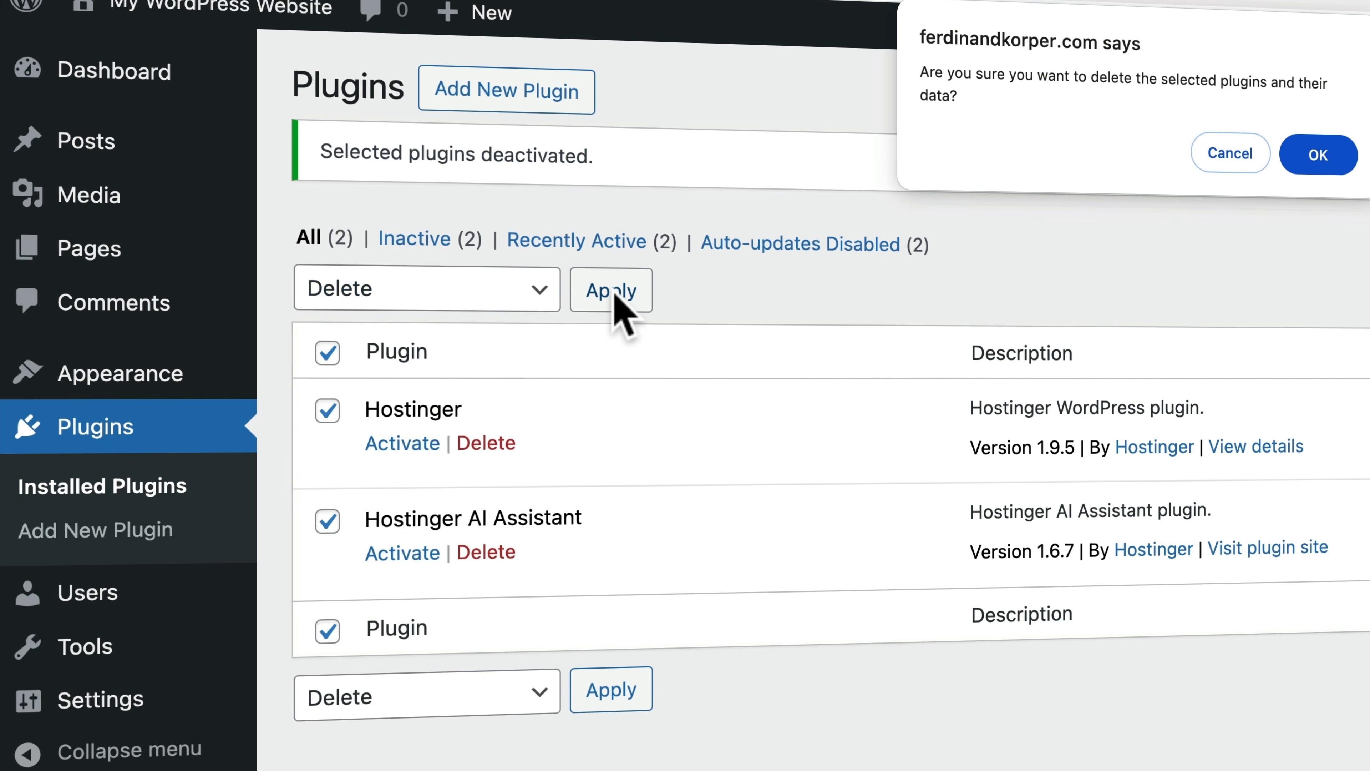
pyautogui.click(1317, 156)
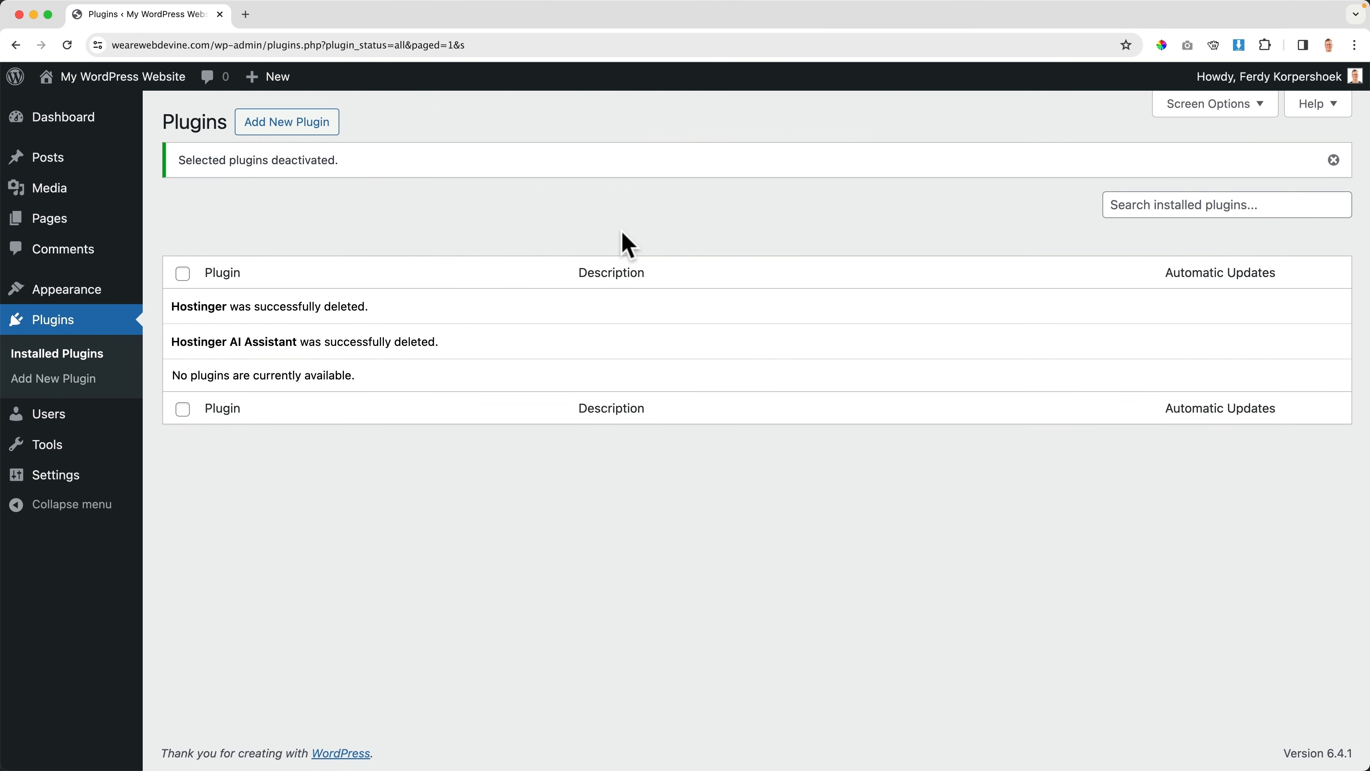
pyautogui.click(86, 124)
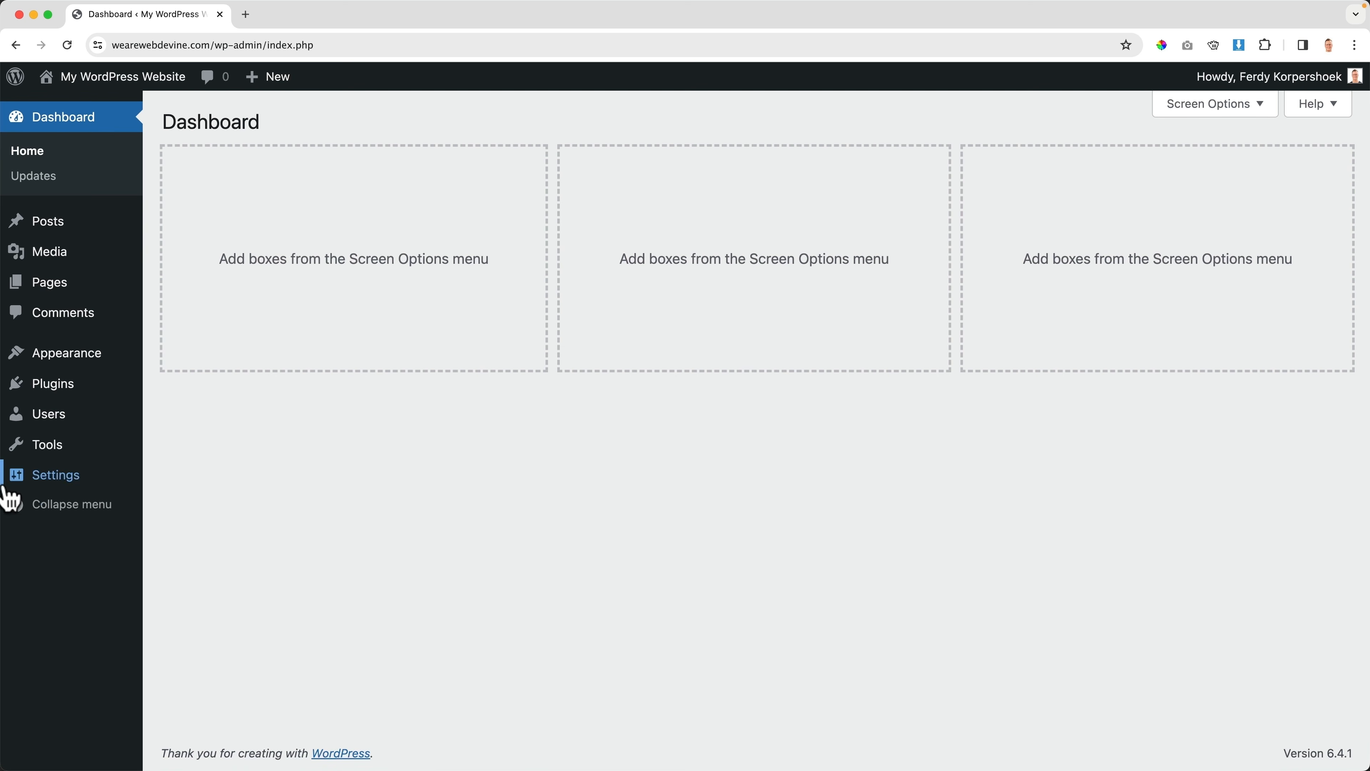
pyautogui.moveTo(36, 483)
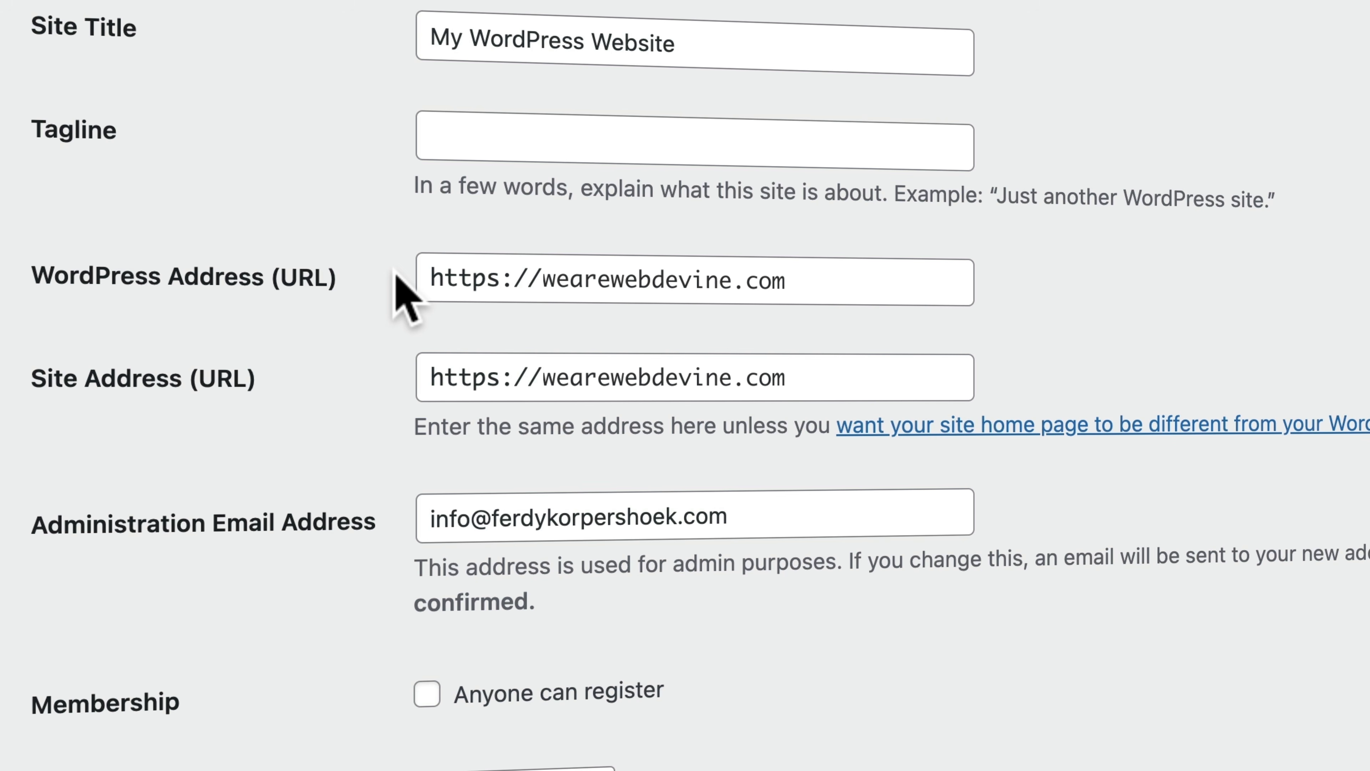
pyautogui.click(499, 276)
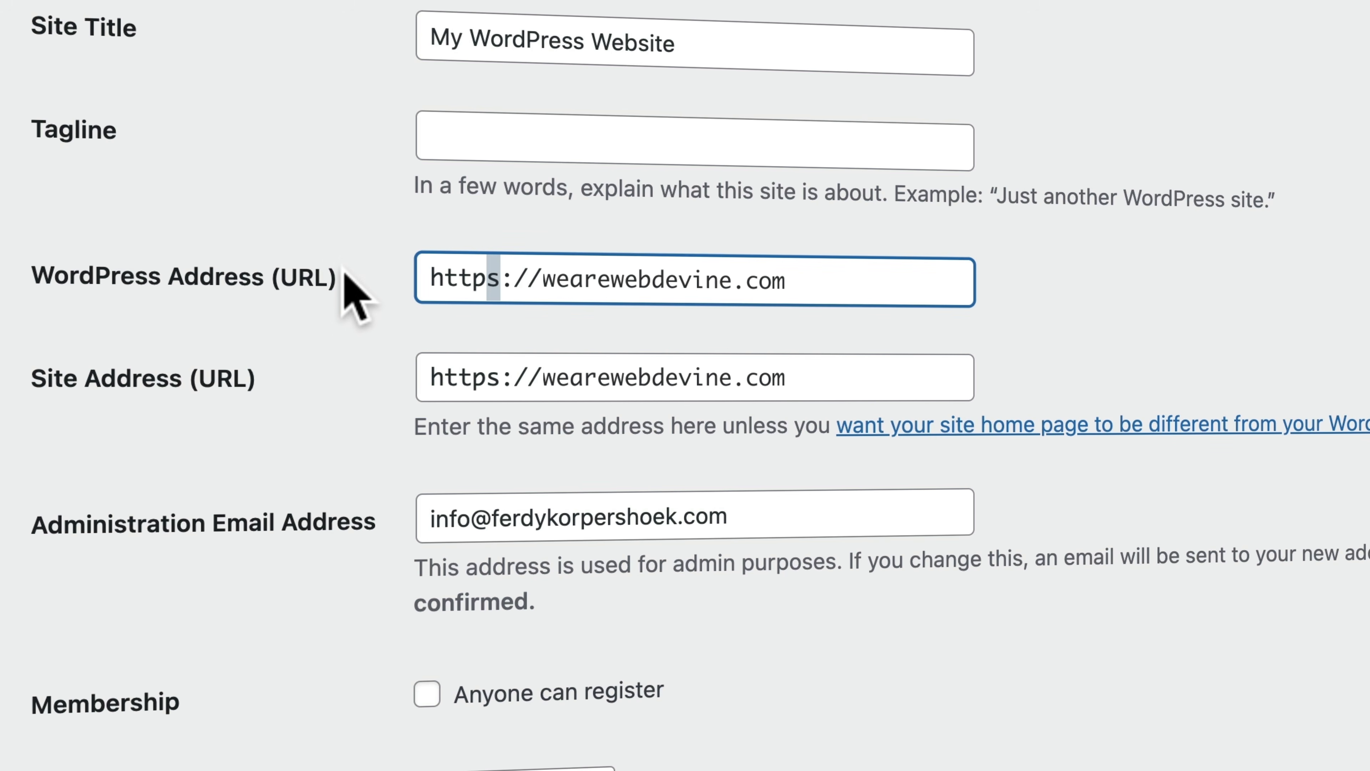
pyautogui.click(356, 311)
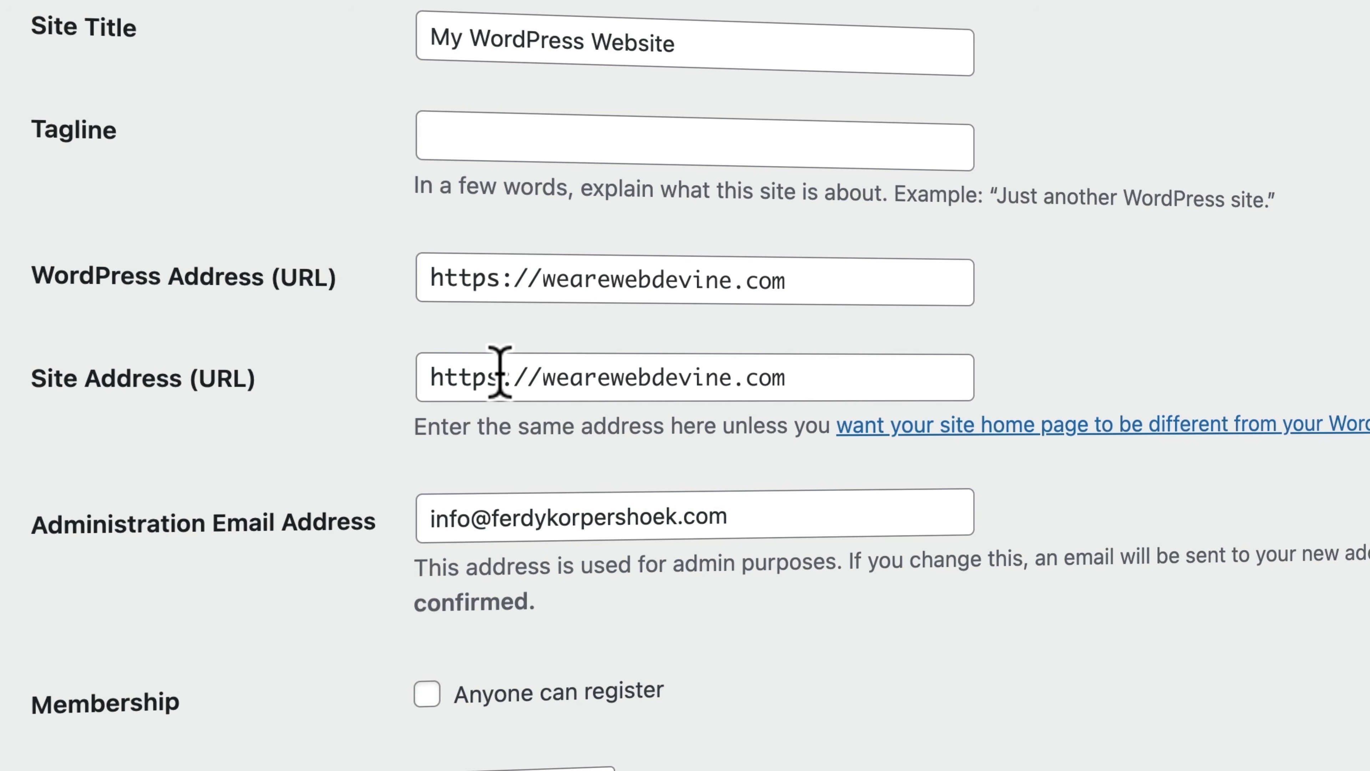
pyautogui.scroll(-10, 346, 377)
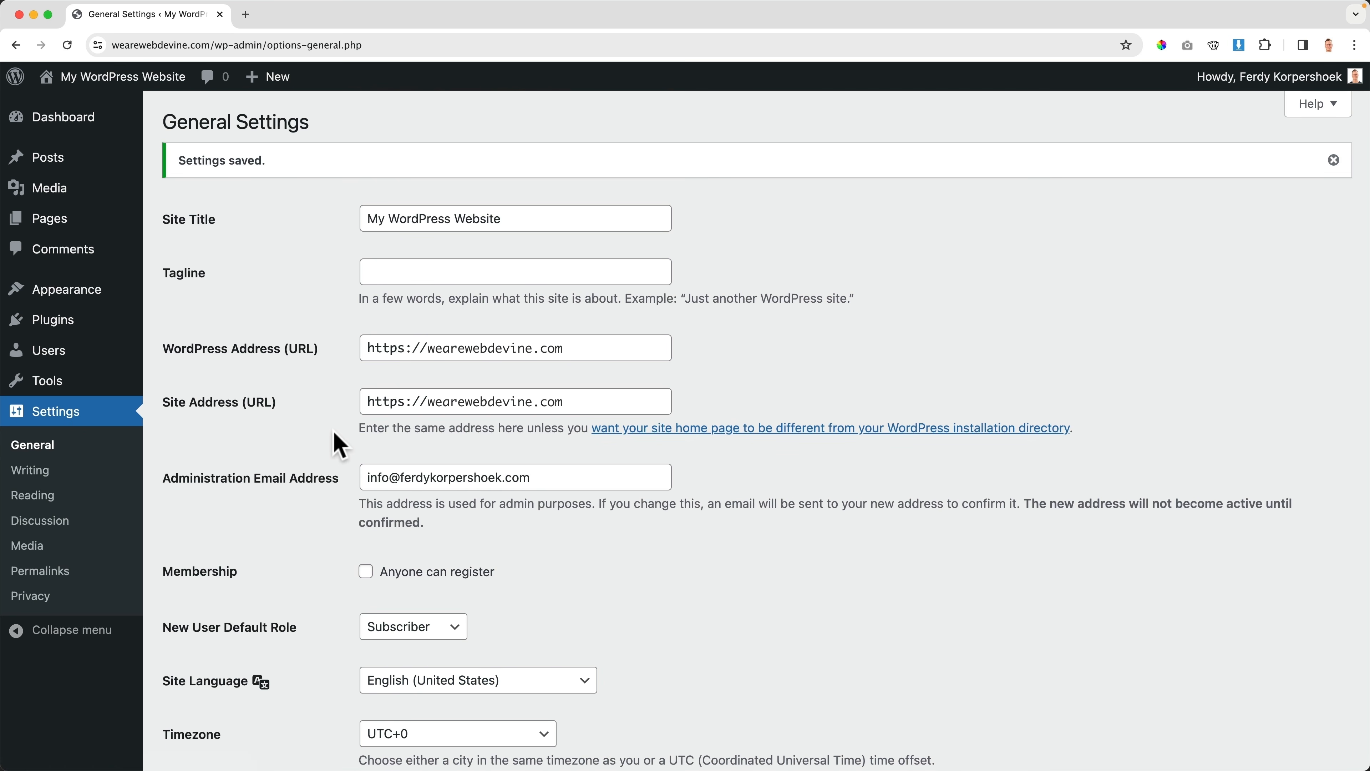
# Keep English (United States) as the site language
pyautogui.scroll(-4, 338, 410)
pyautogui.scroll(-1, 334, 433)
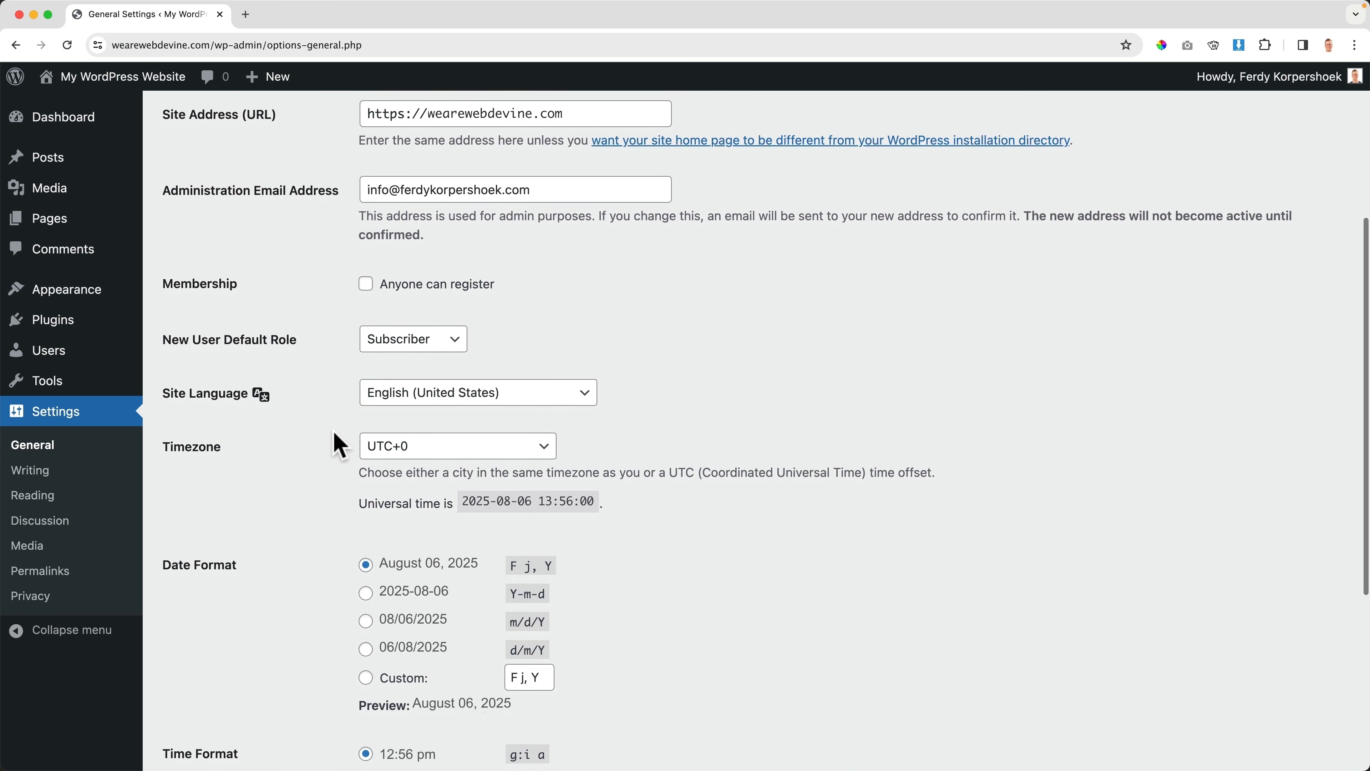
pyautogui.click(396, 393)
pyautogui.click(322, 408)
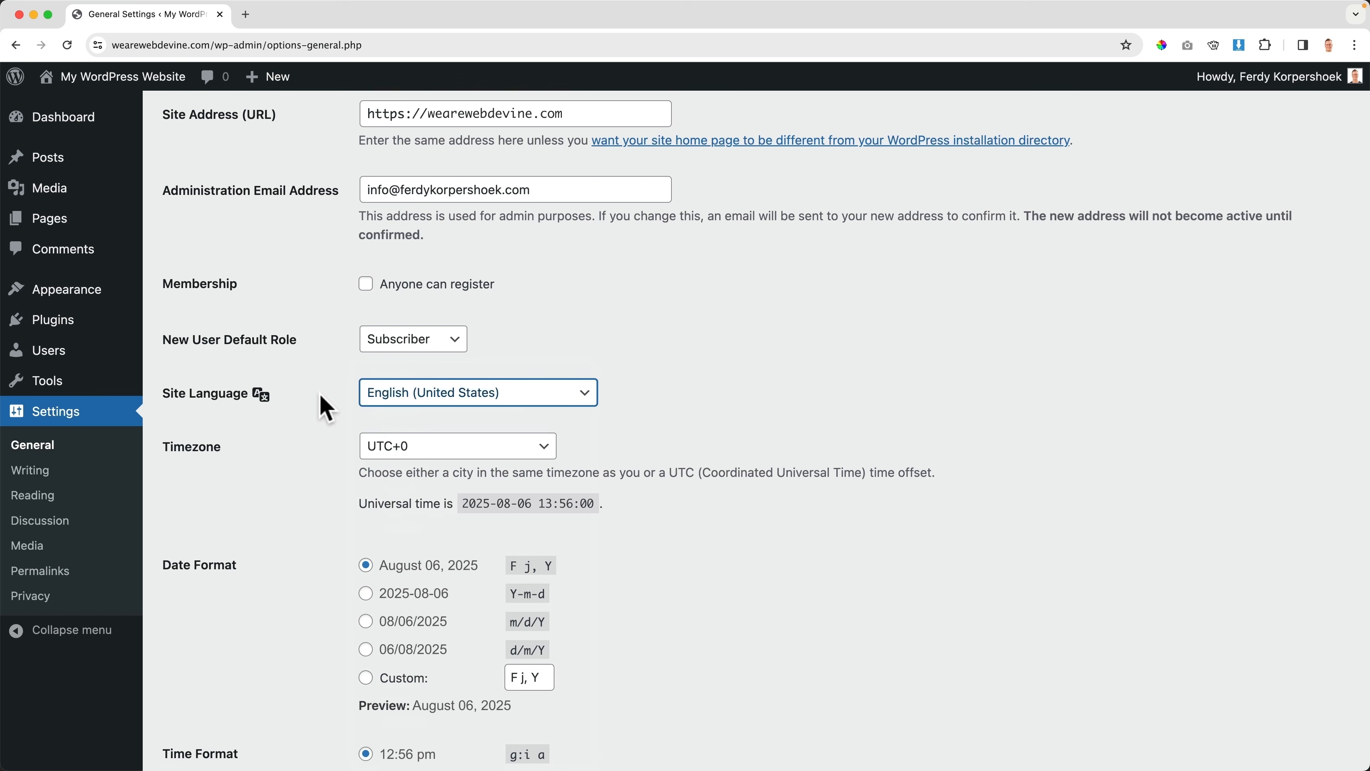
# Set the timezone to Amsterdam and time format to 12:56 PM (g:i A), then save
pyautogui.click(415, 453)
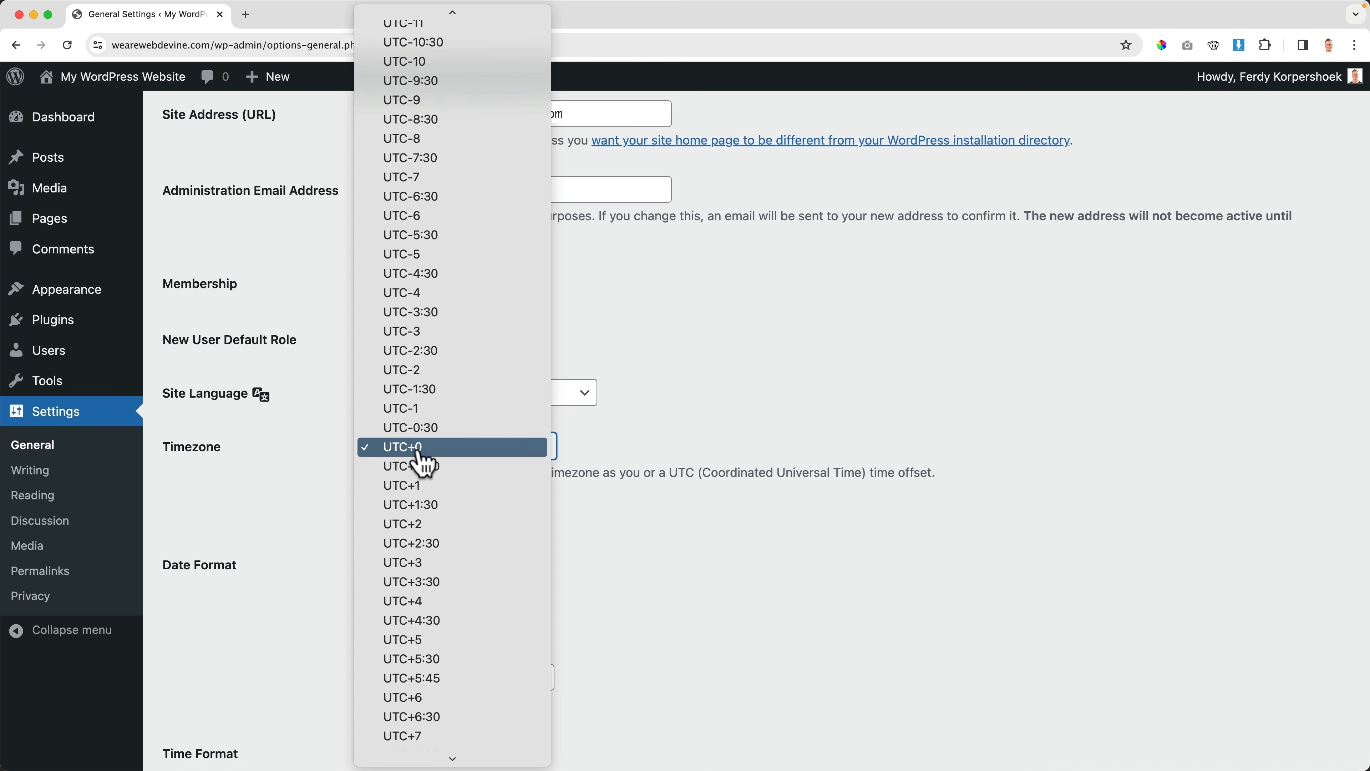
pyautogui.write('ams')
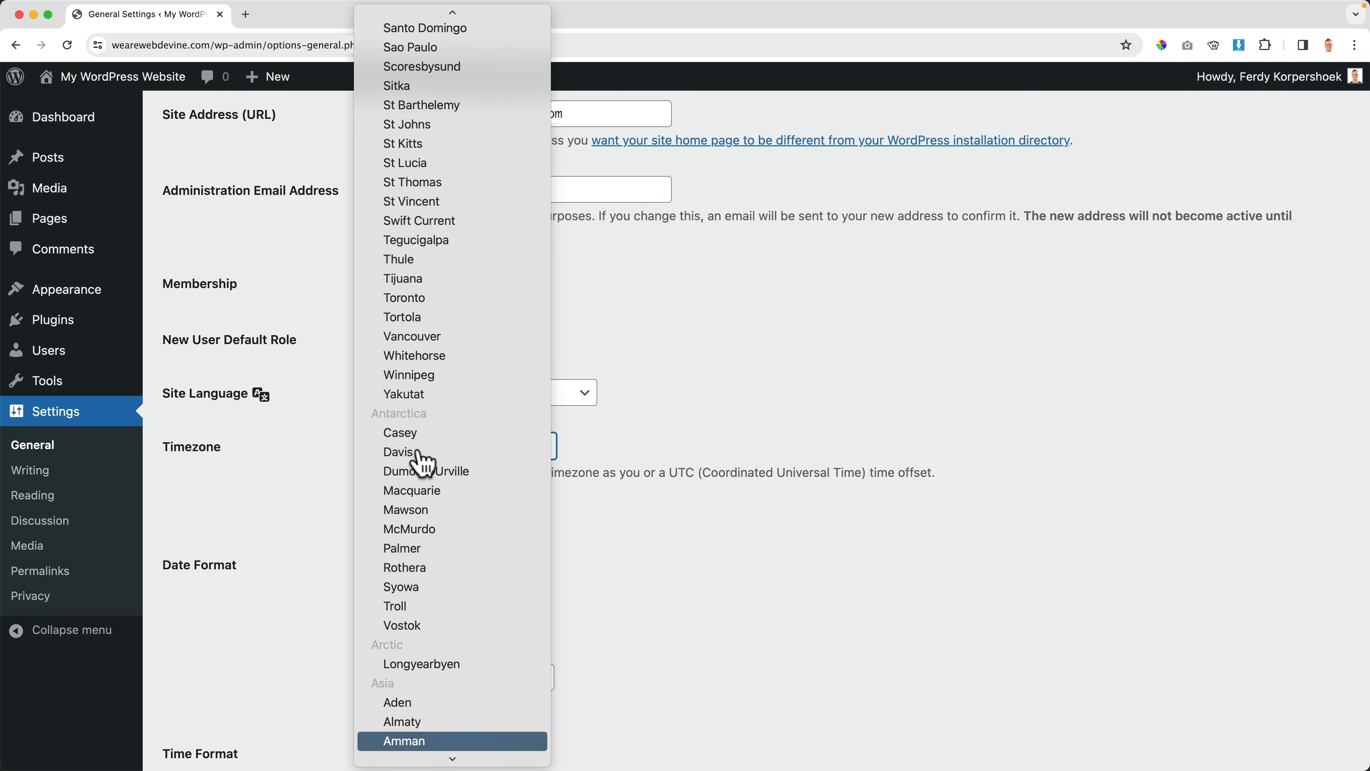
pyautogui.scroll(-5, 438, 628)
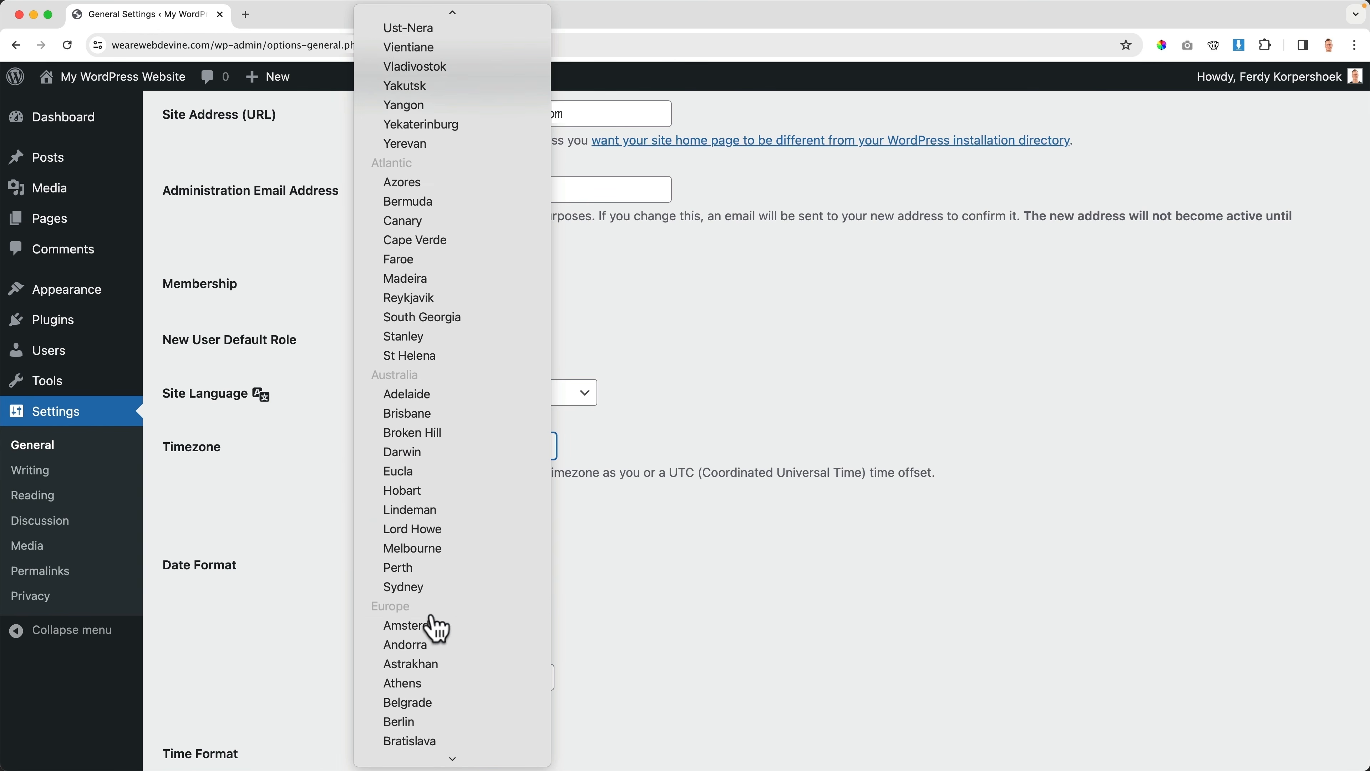
pyautogui.click(423, 551)
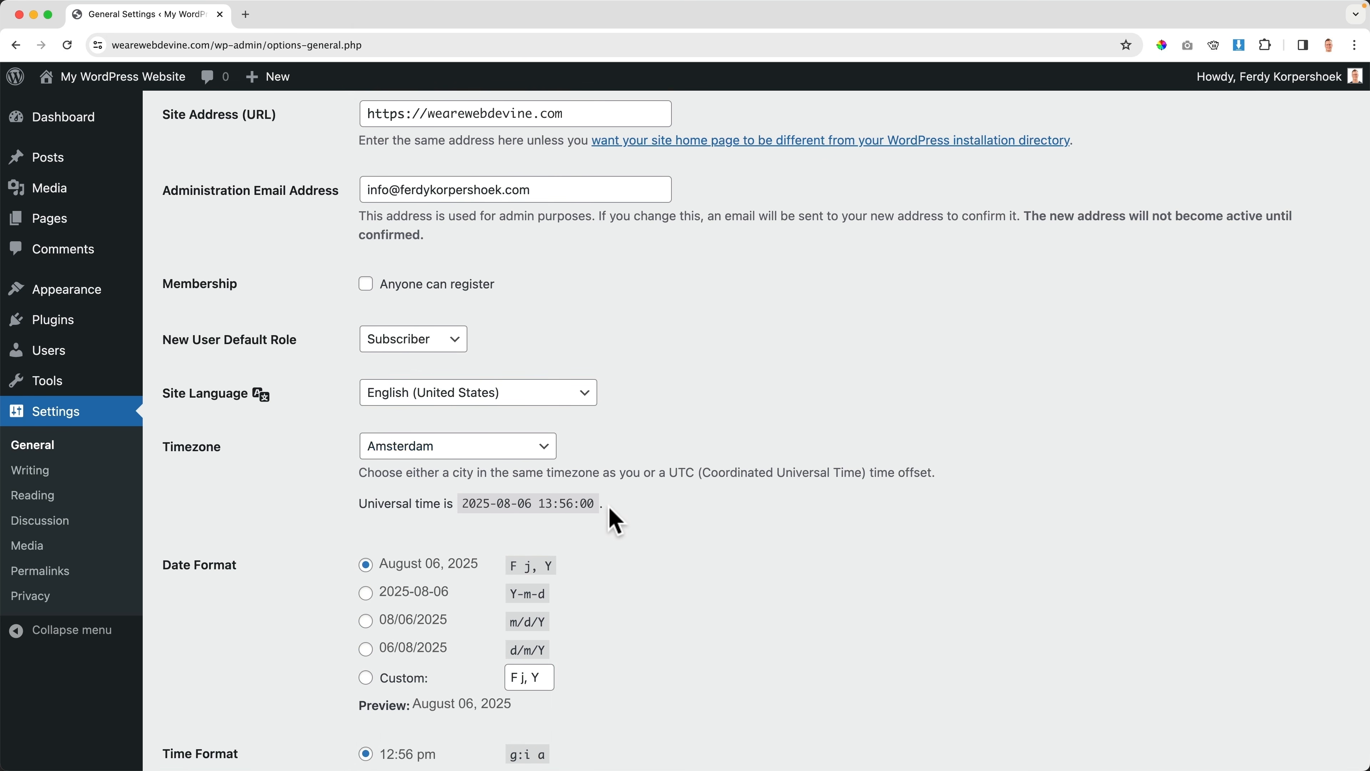
pyautogui.scroll(-2, 306, 508)
pyautogui.scroll(-3, 201, 429)
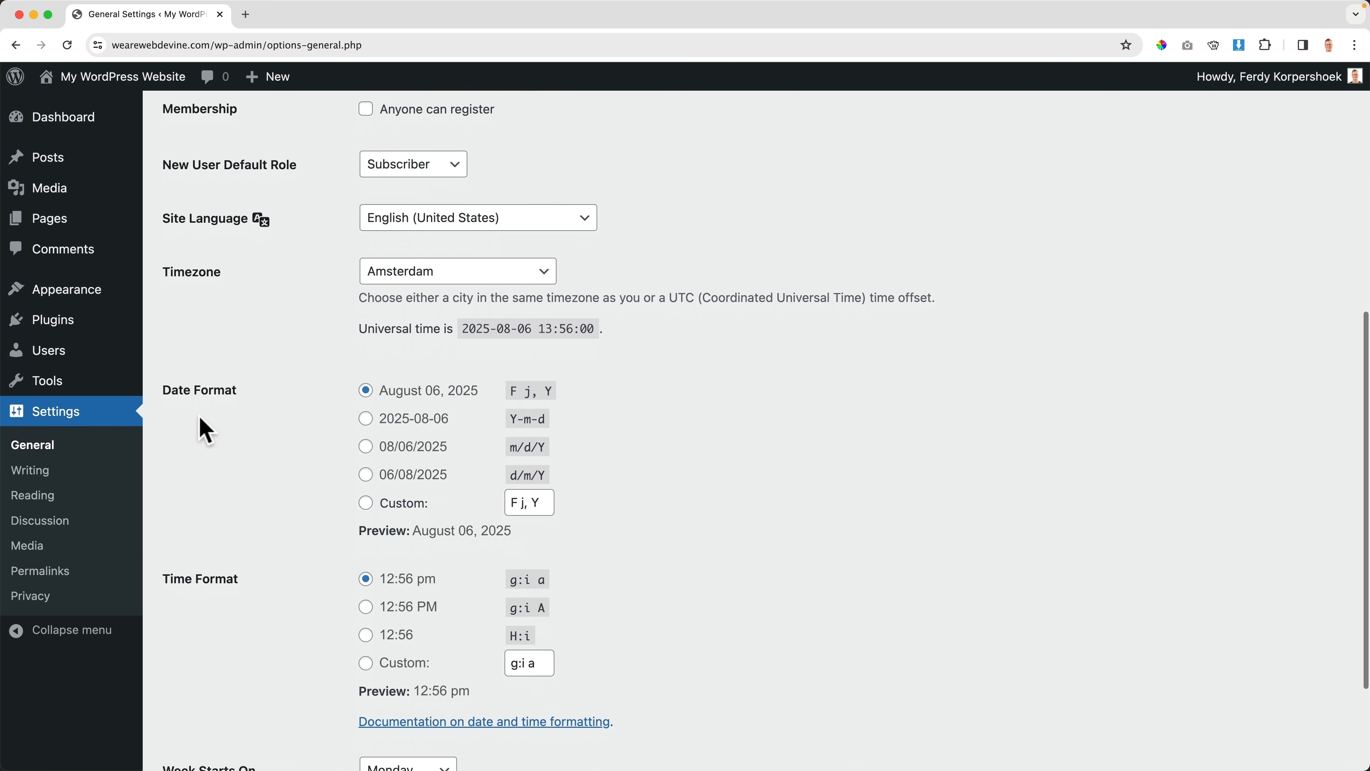
pyautogui.scroll(-2, 189, 329)
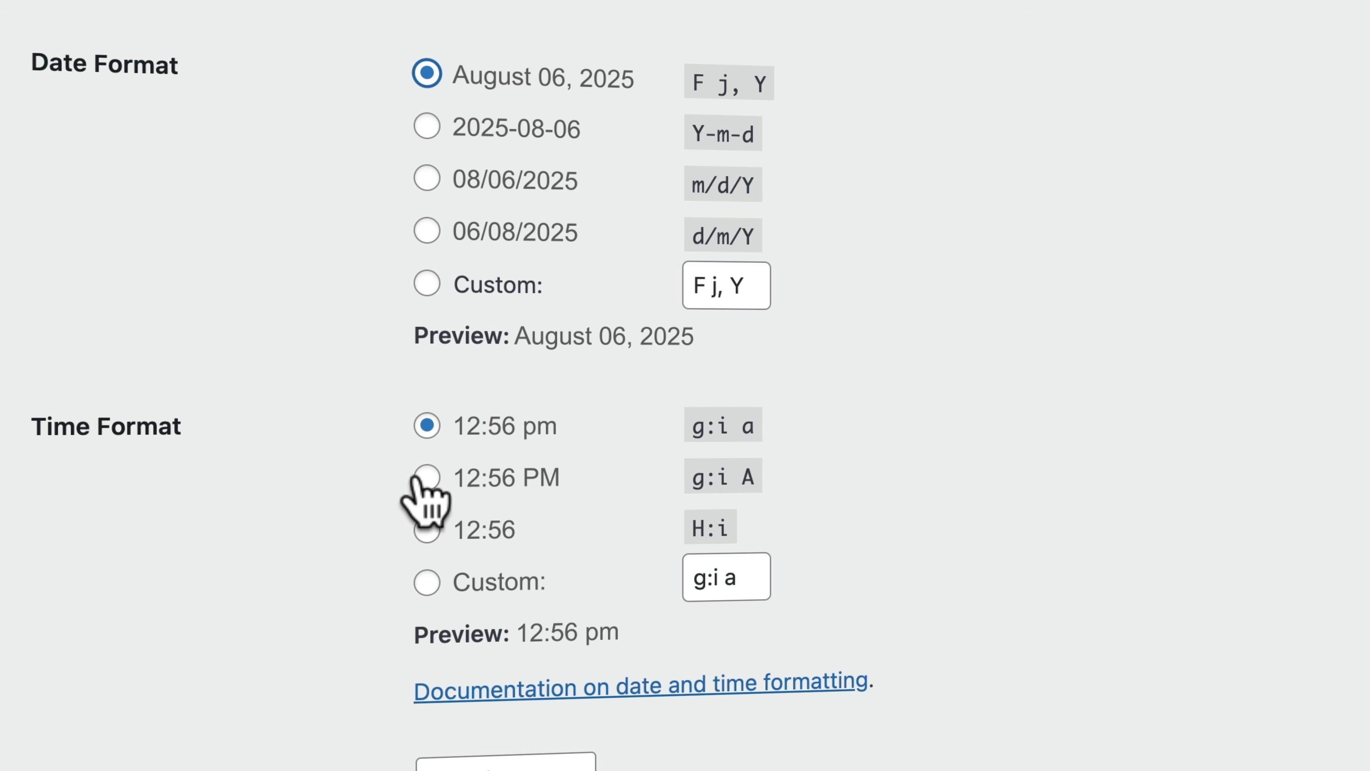
pyautogui.scroll(-3, 299, 478)
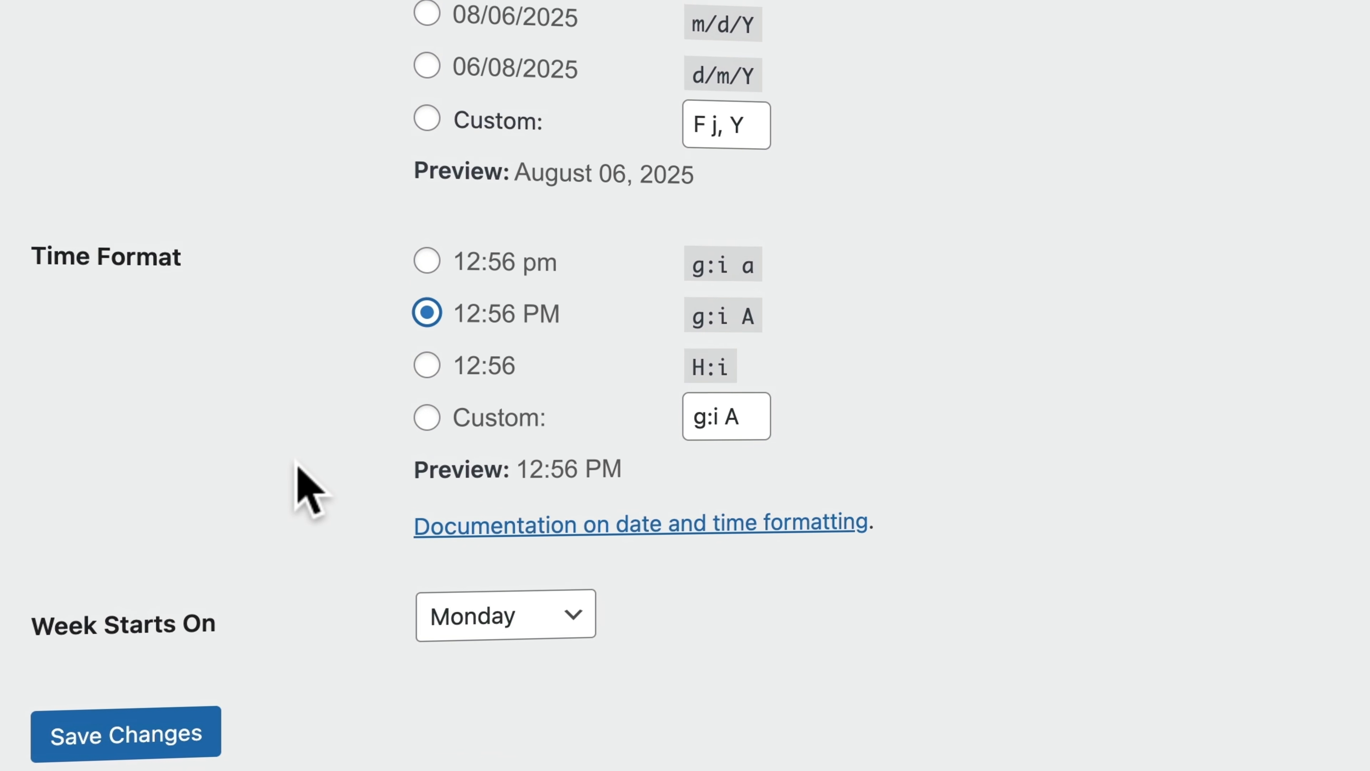
pyautogui.click(119, 744)
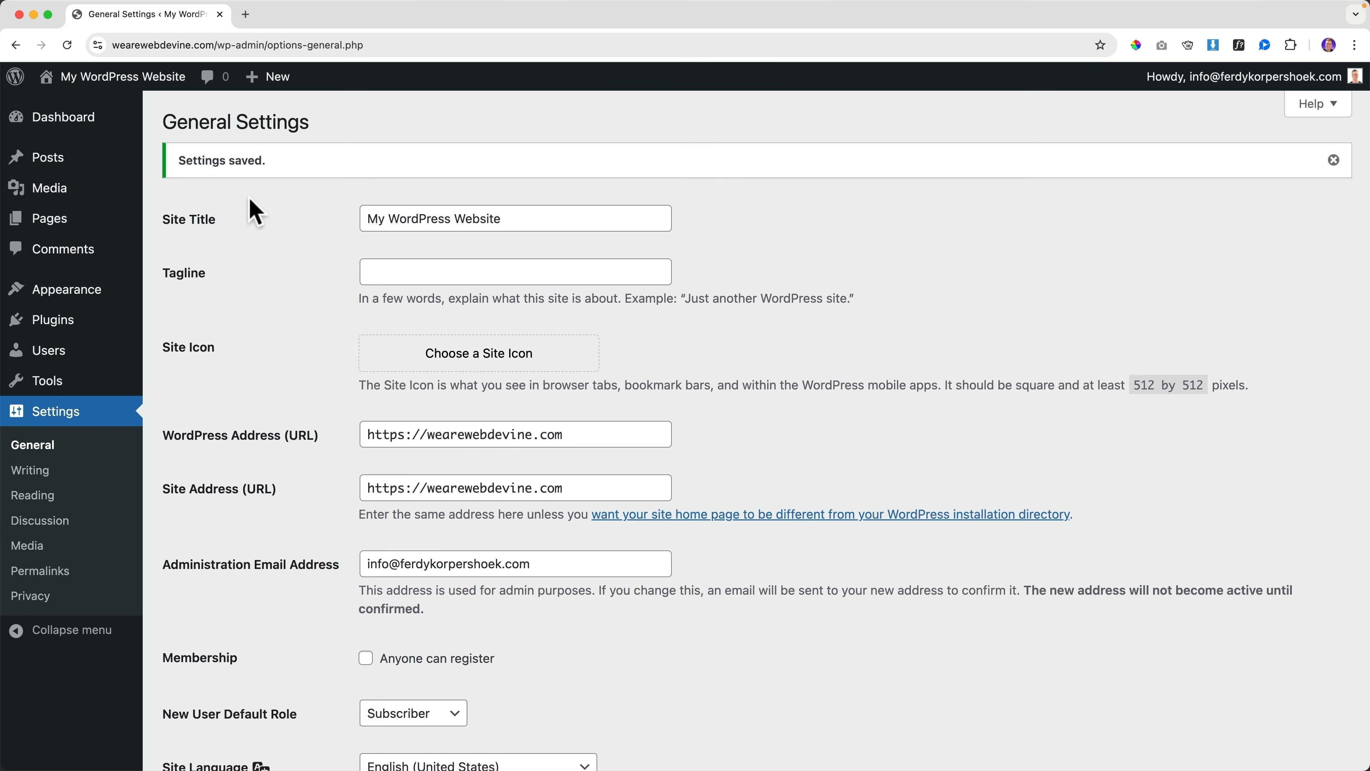
# Change the site title to 'Welcome To This Website' and save
pyautogui.moveTo(541, 217); pyautogui.dragTo(335, 226)
pyautogui.write('Welcom')
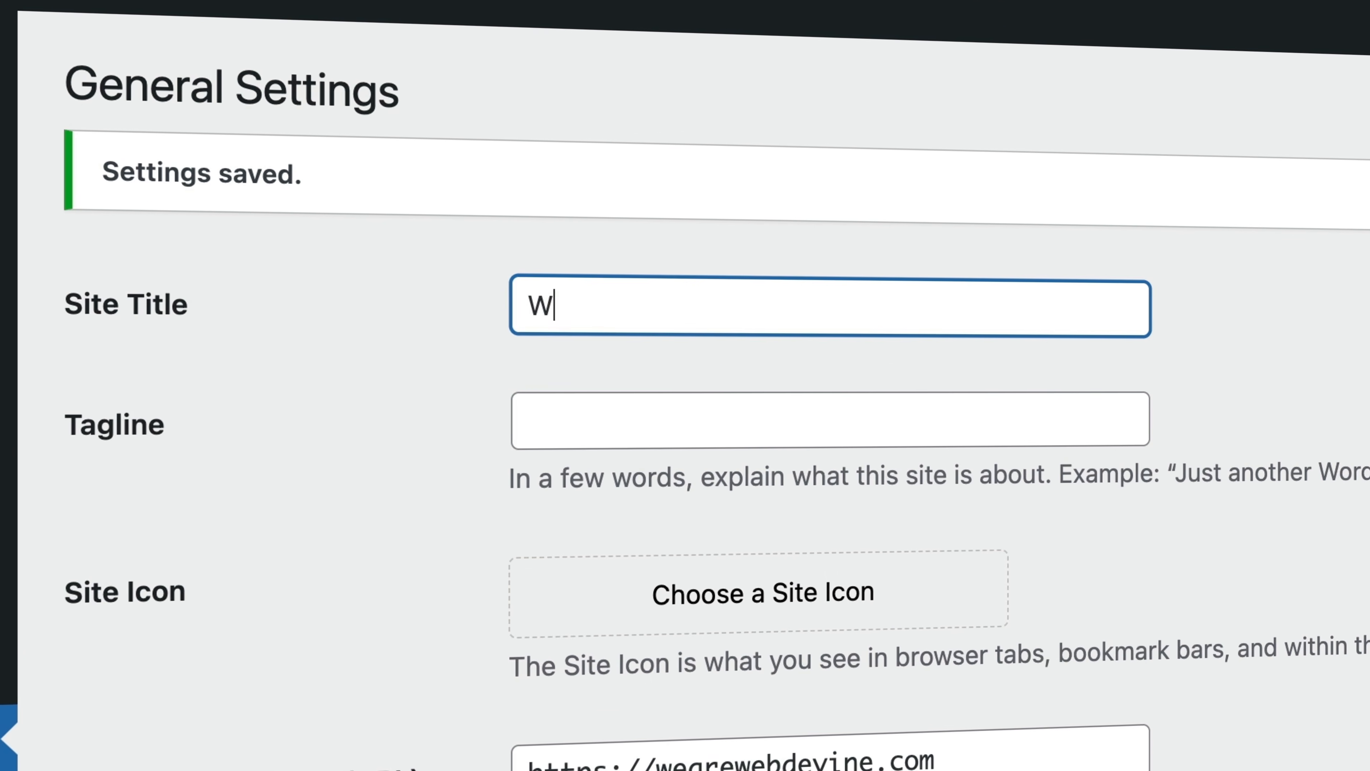
pyautogui.write('e To This Website')
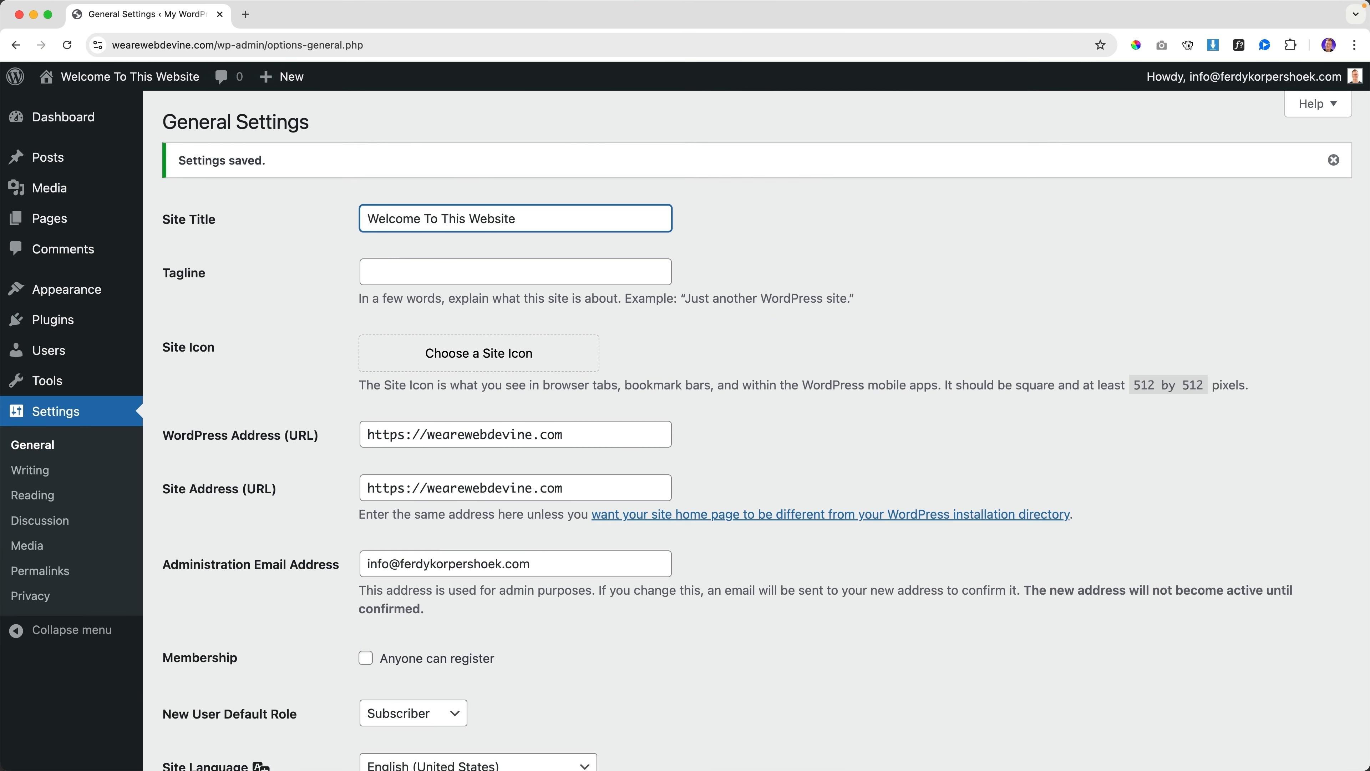
pyautogui.scroll(-10, 330, 266)
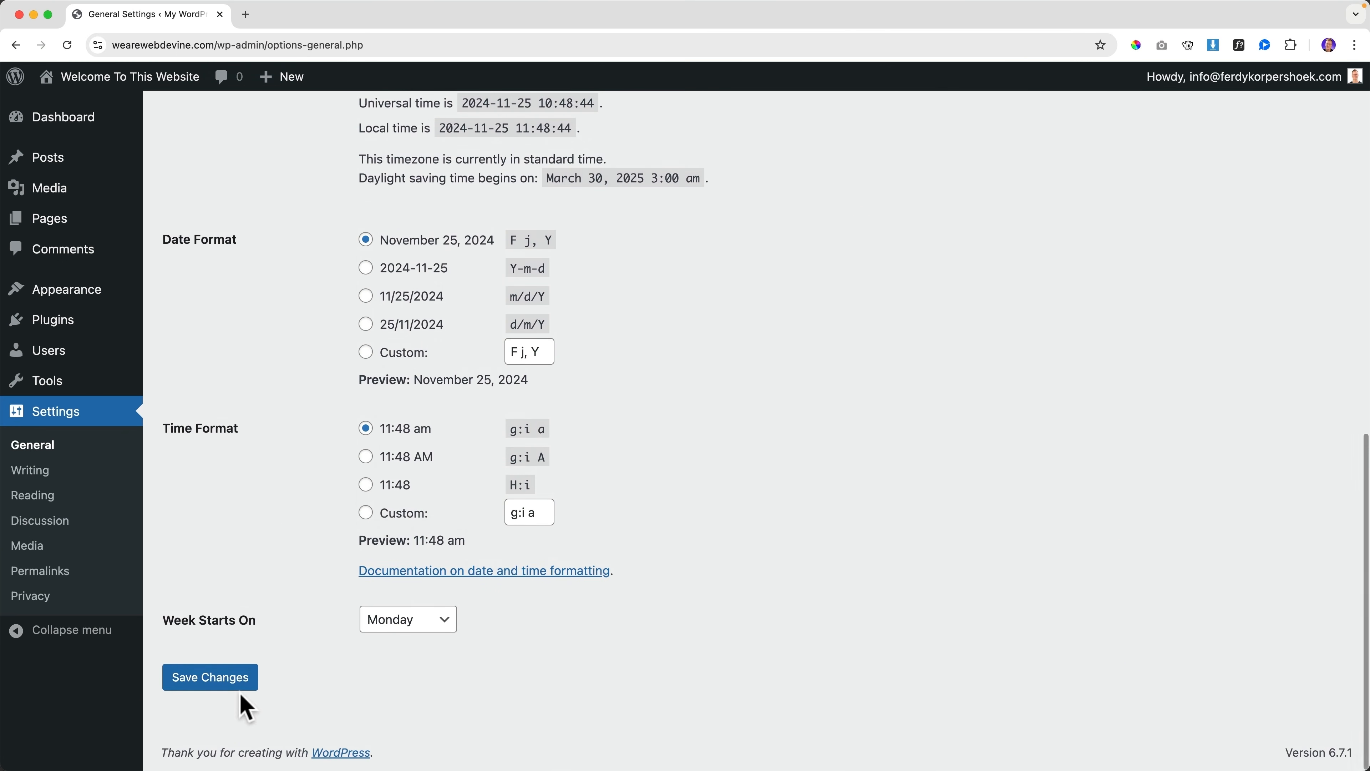
pyautogui.click(241, 685)
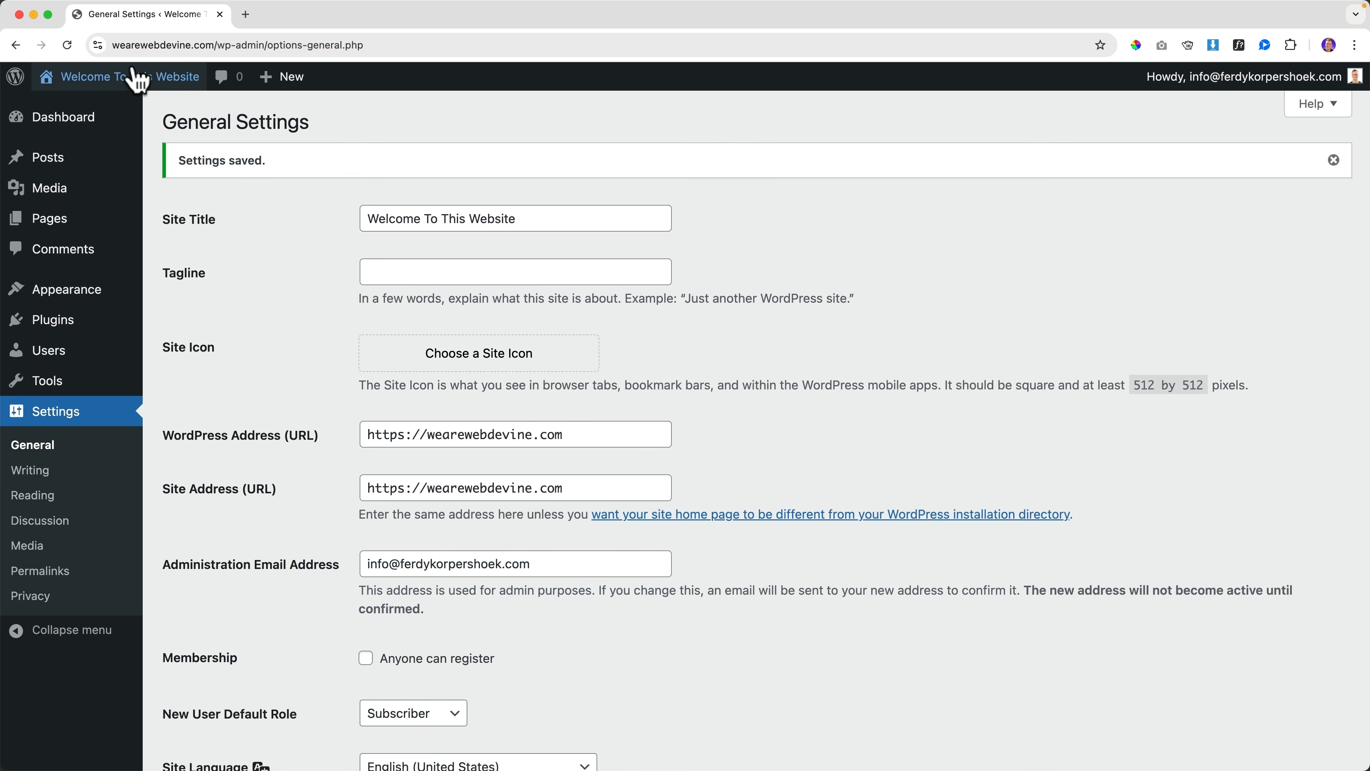
# Check the new title on the live front page, return to the dashboard, then open a blank tab
pyautogui.click(138, 84)
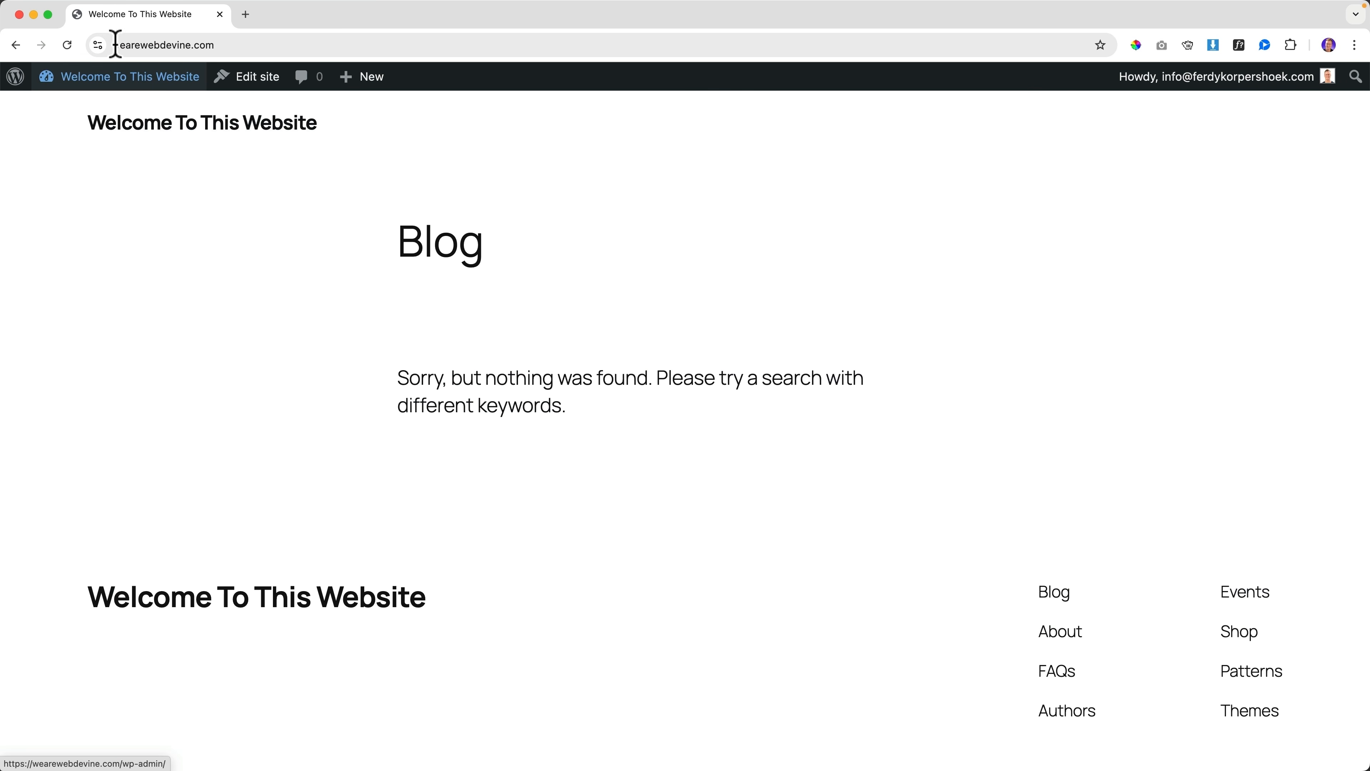
pyautogui.click(150, 87)
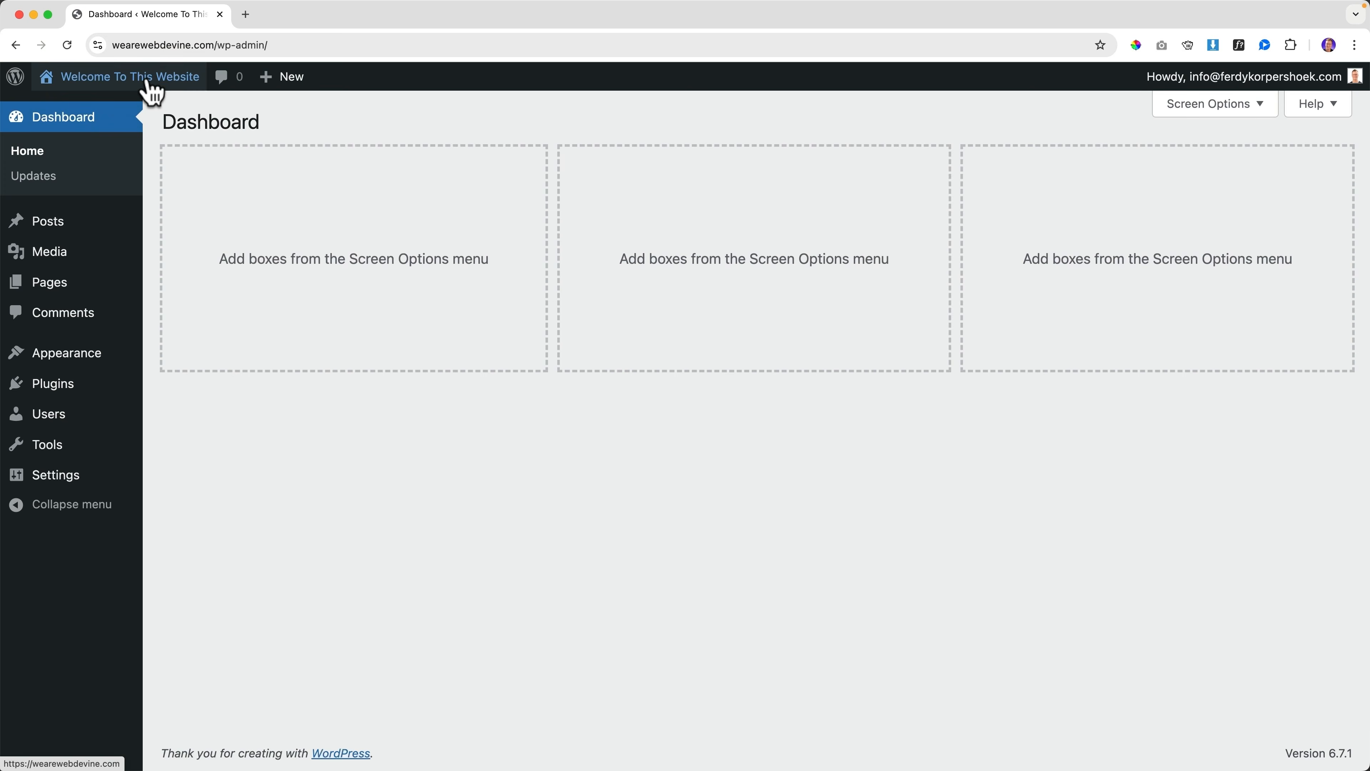
pyautogui.click(246, 14)
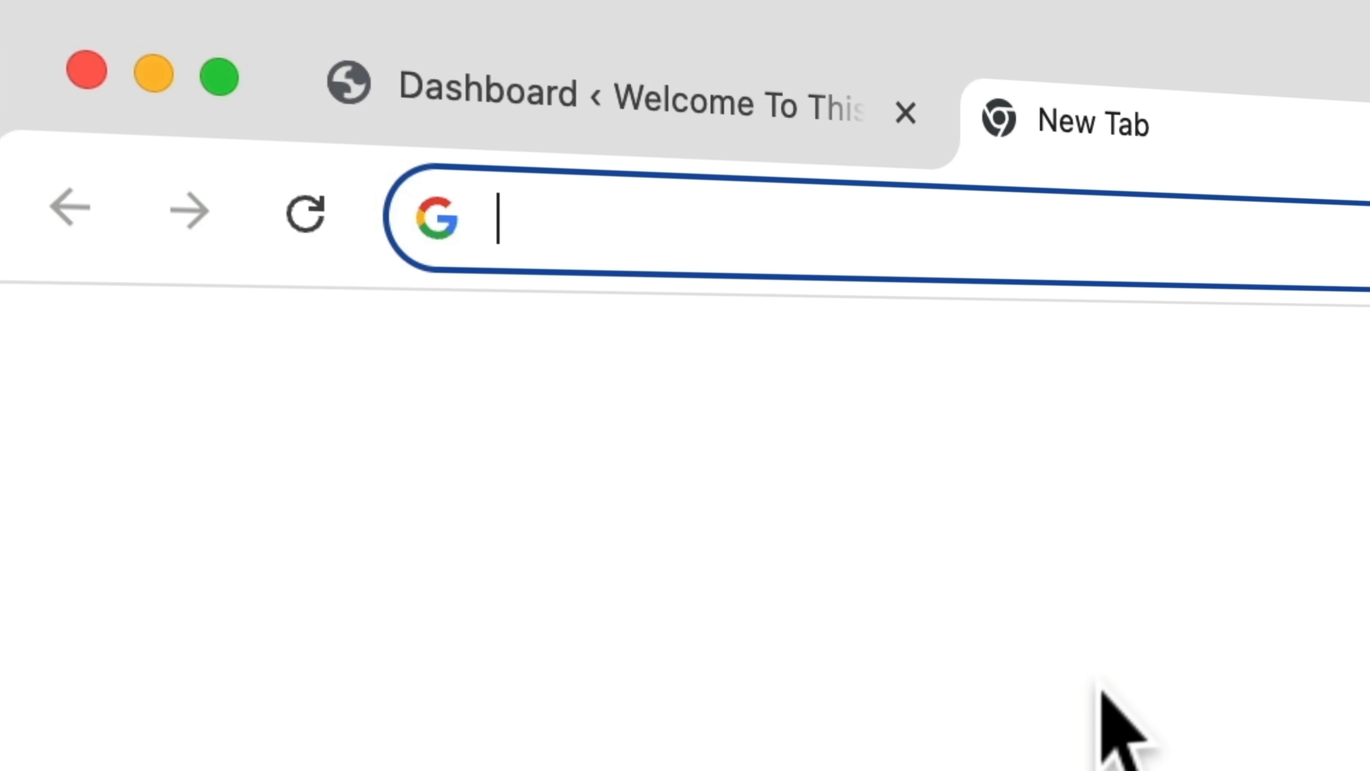
# Search Google for 'welcome to this website'
pyautogui.write('welcome to this w')
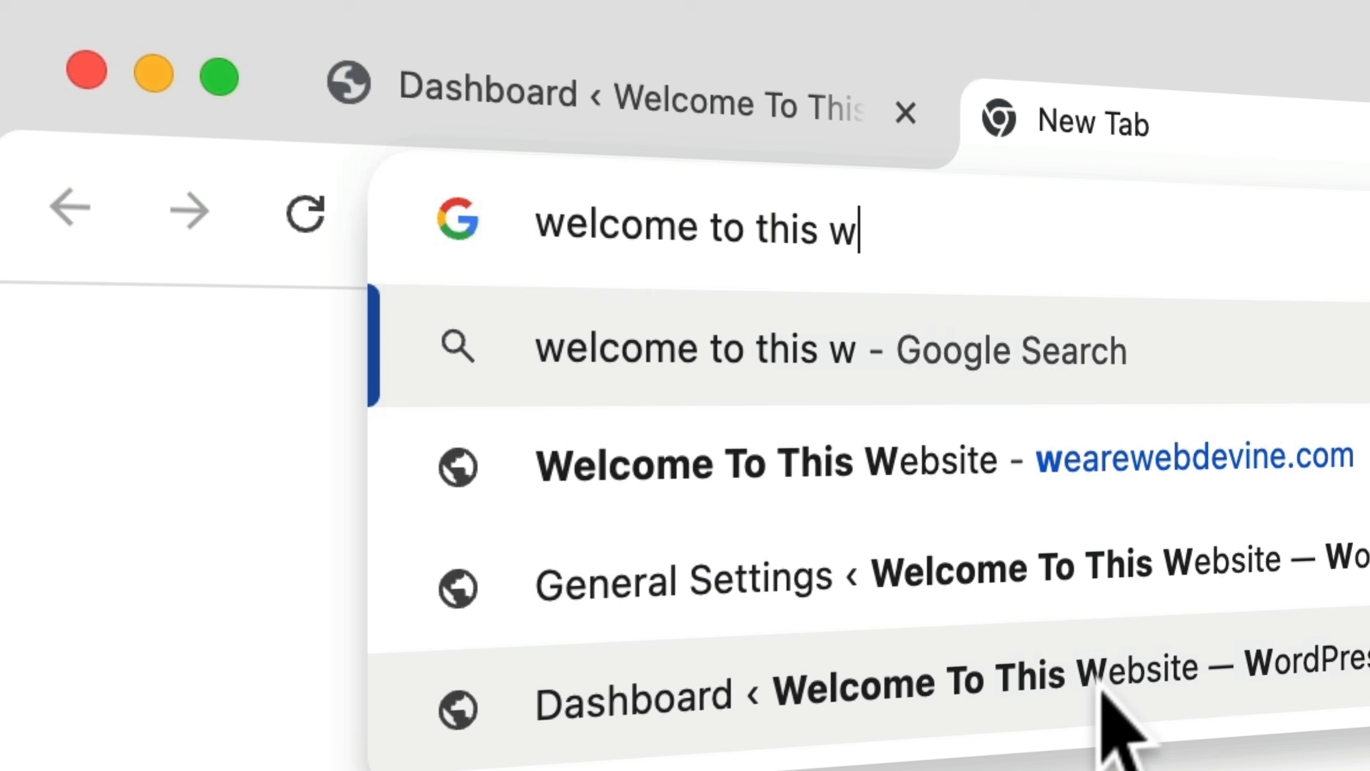
pyautogui.write('ebsite')
pyautogui.press('Return')
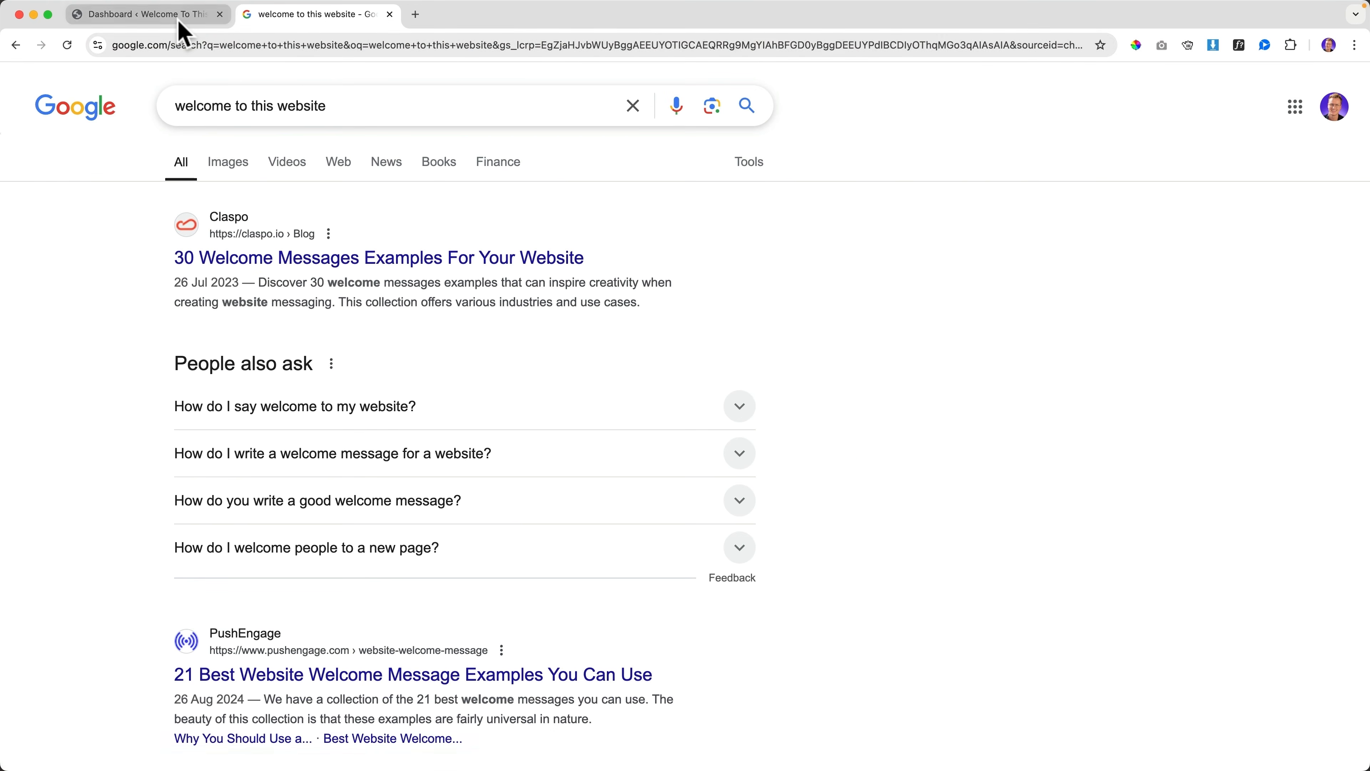
pyautogui.click(180, 16)
pyautogui.click(321, 16)
# Search for 'webdesign agency amsterdam' and scroll the results for the WebDevine listing
pyautogui.tripleClick(320, 114)
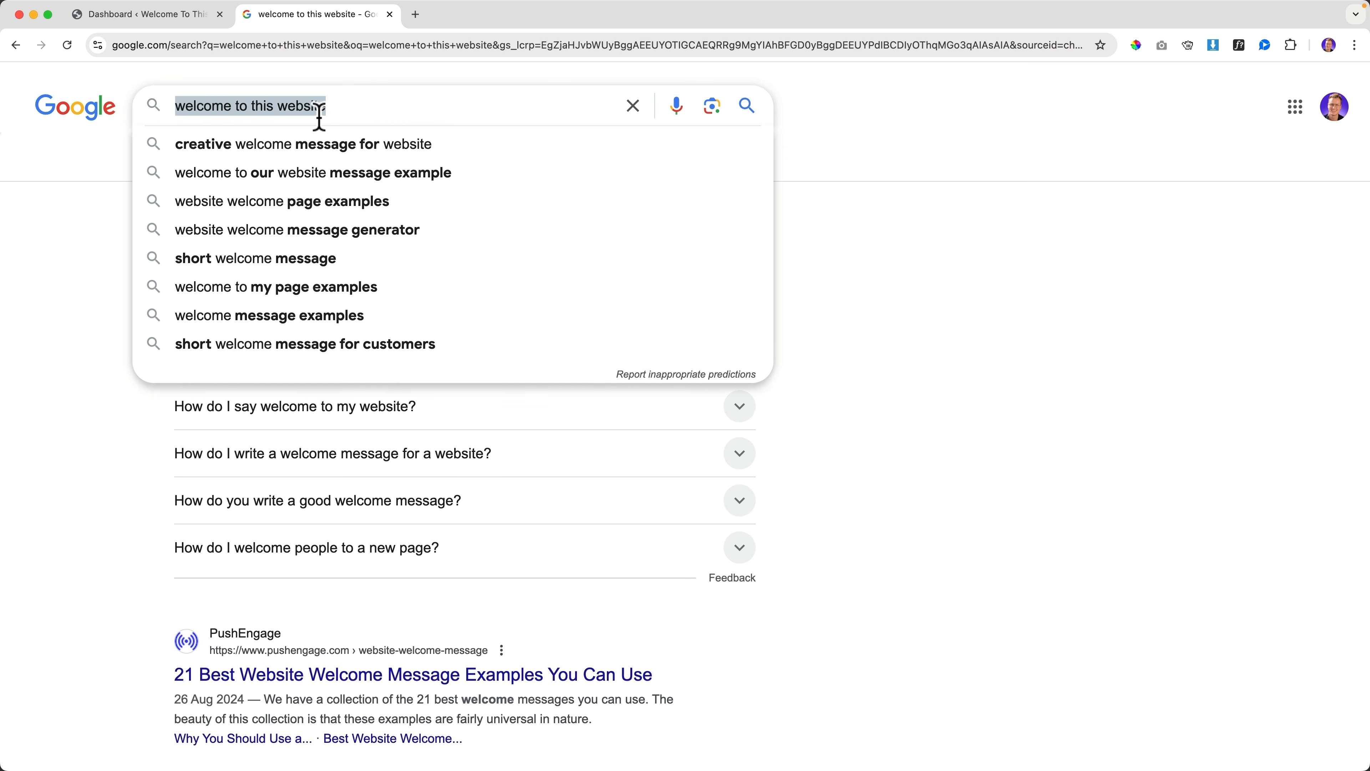
pyautogui.write('webdesign agen')
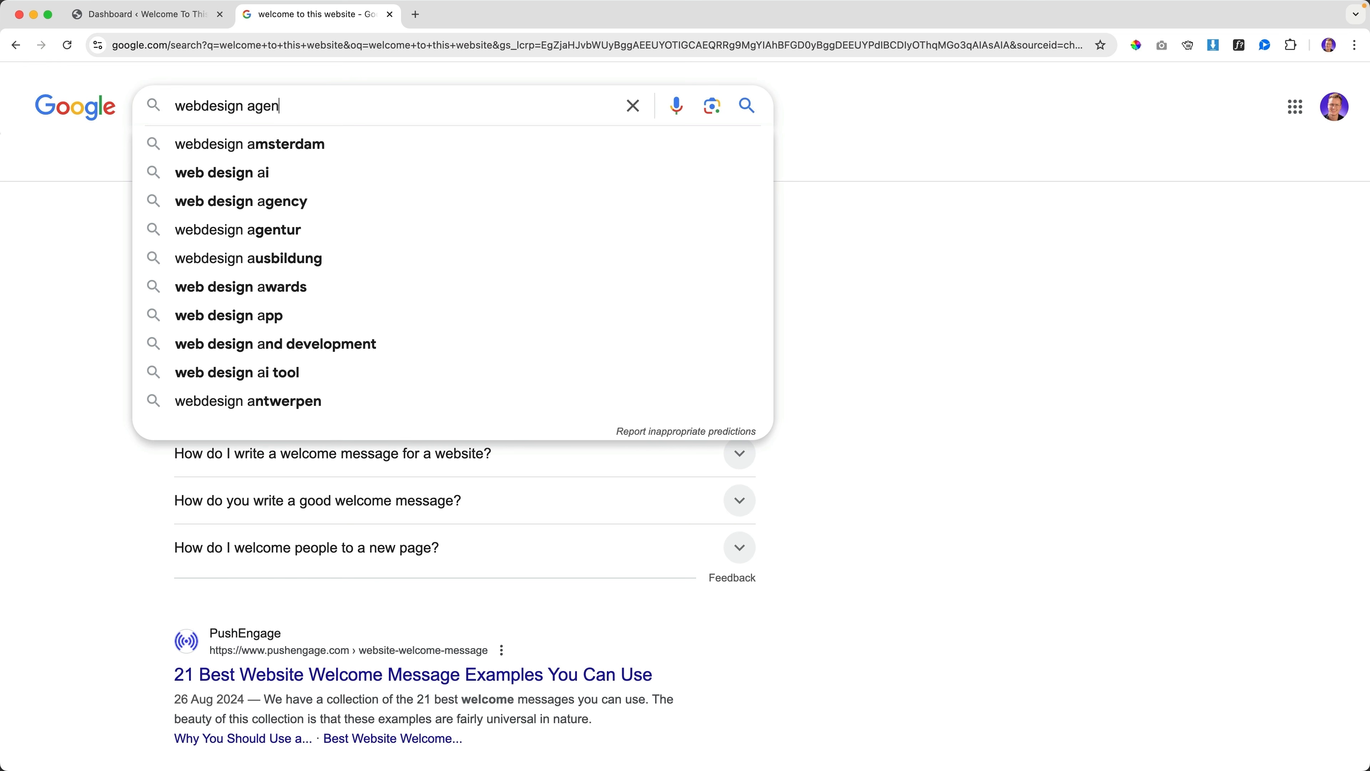
pyautogui.write('cy amsterdam')
pyautogui.press('Return')
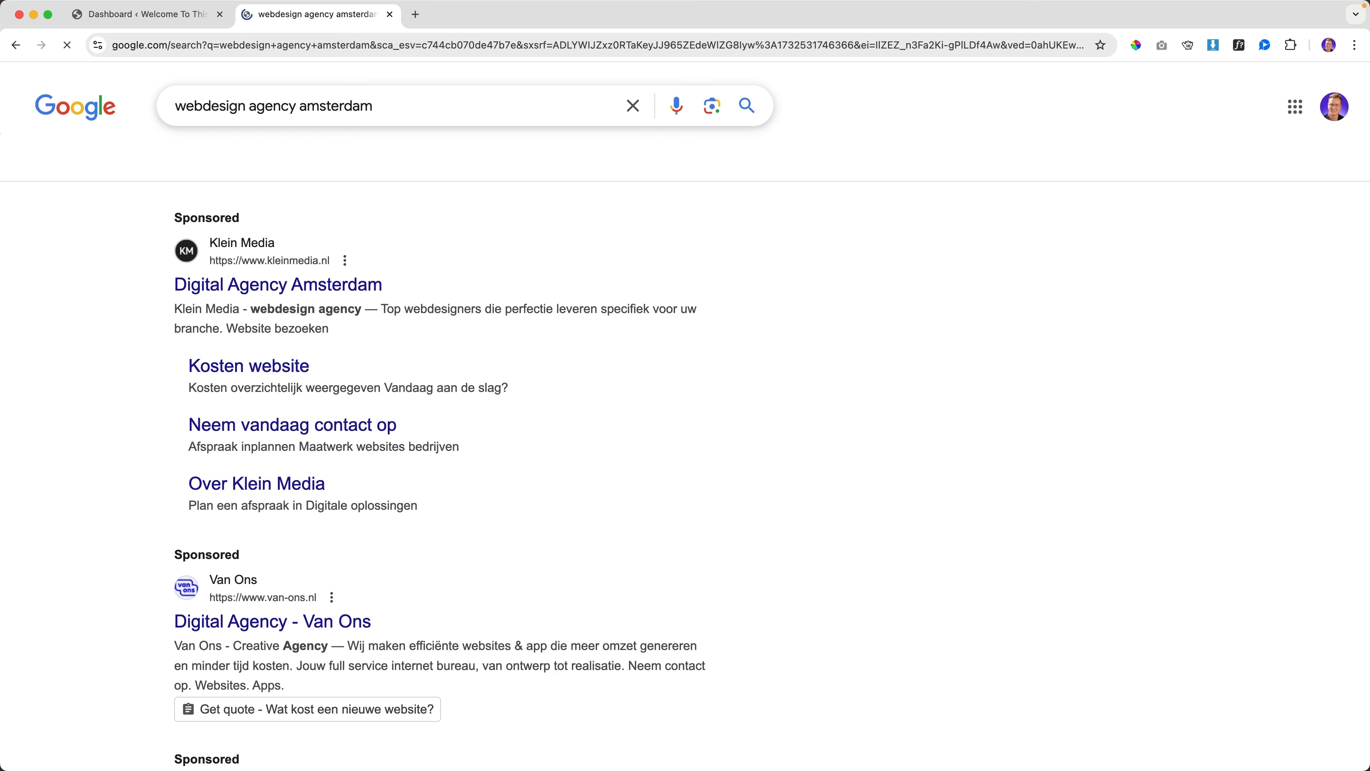
pyautogui.scroll(-12, 189, 281)
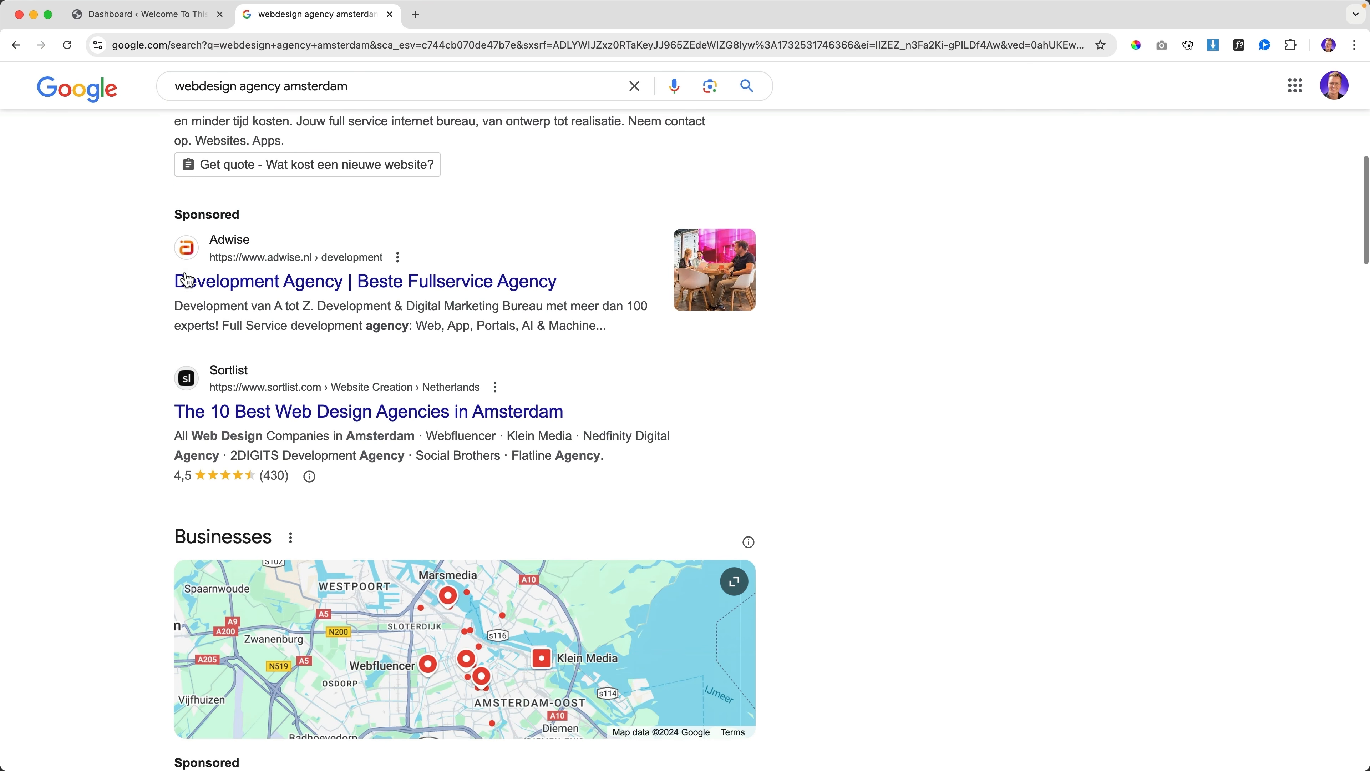
pyautogui.scroll(-3, 189, 282)
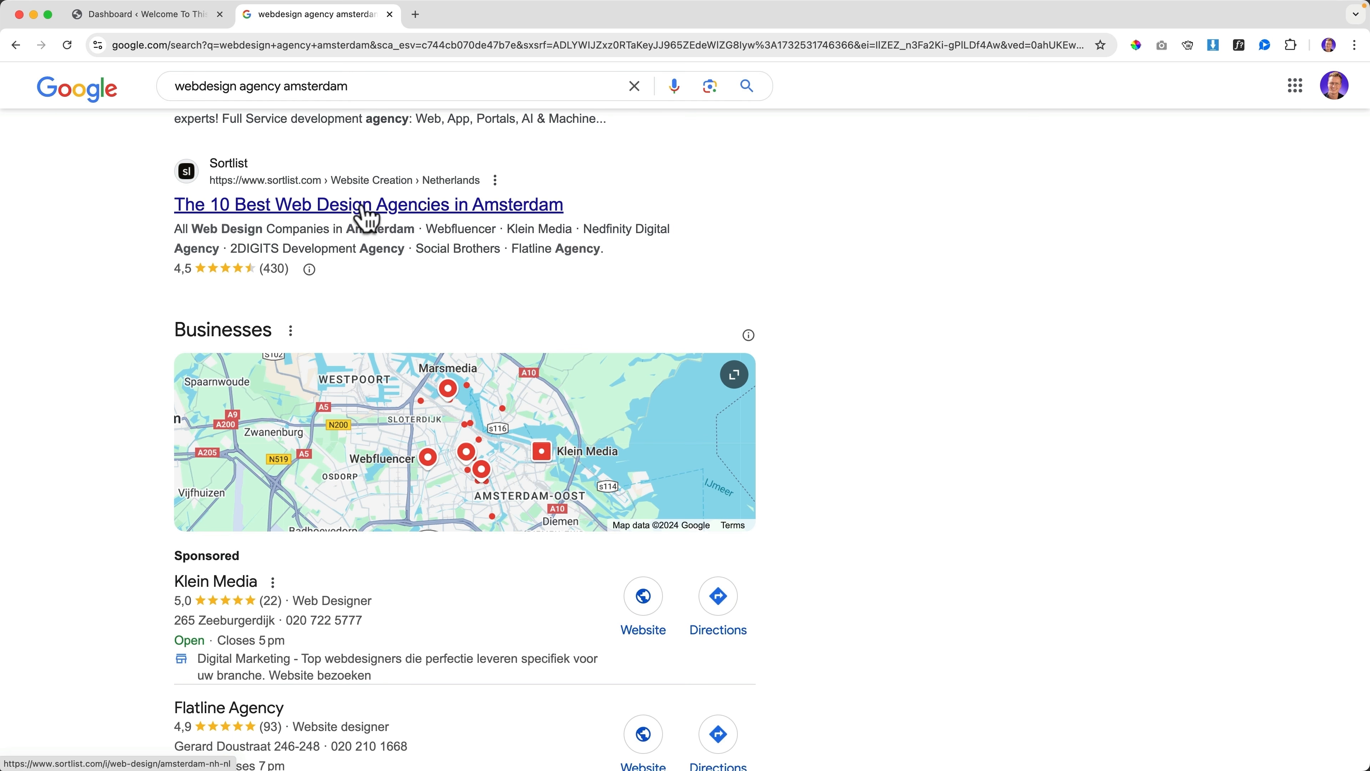
pyautogui.scroll(-16, 221, 311)
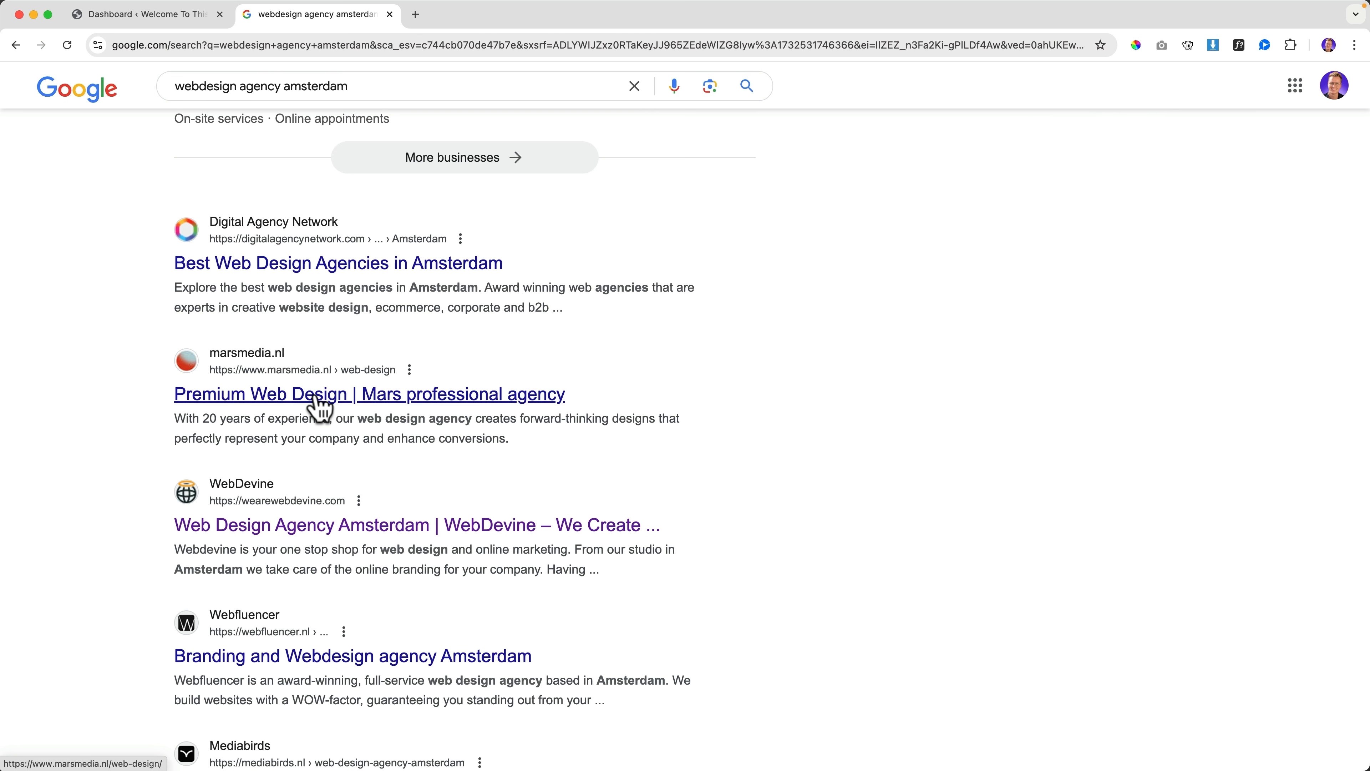
pyautogui.scroll(-3, 464, 415)
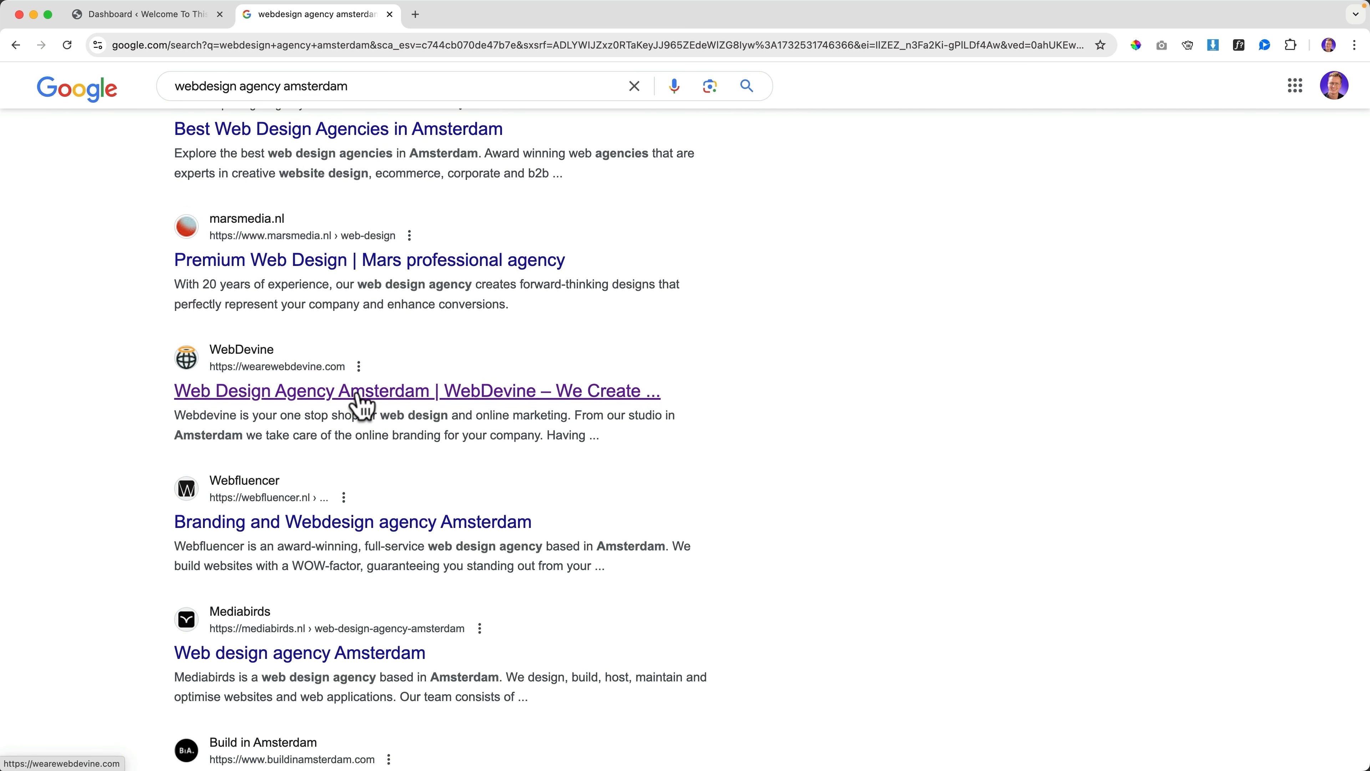
pyautogui.scroll(15, 361, 400)
pyautogui.scroll(-13, 360, 402)
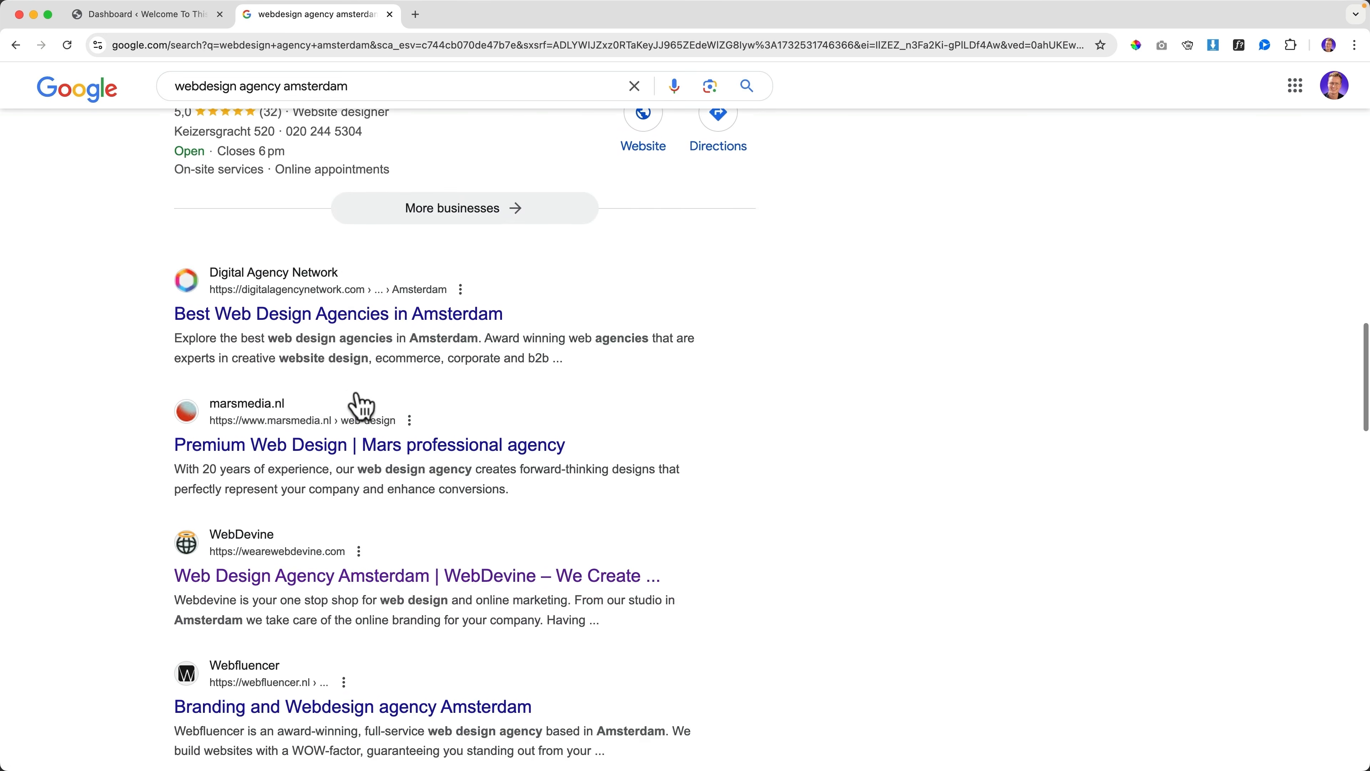
pyautogui.scroll(-3, 244, 267)
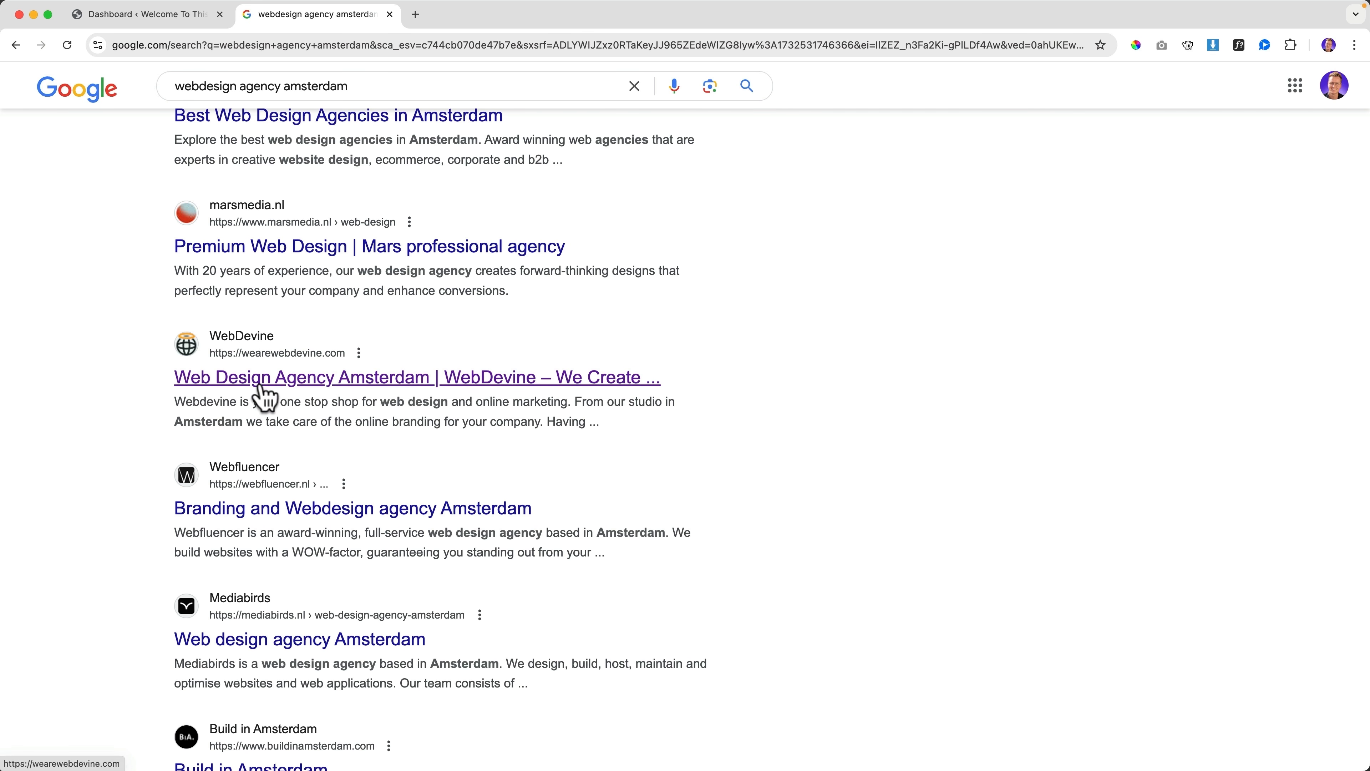
pyautogui.scroll(1, 261, 397)
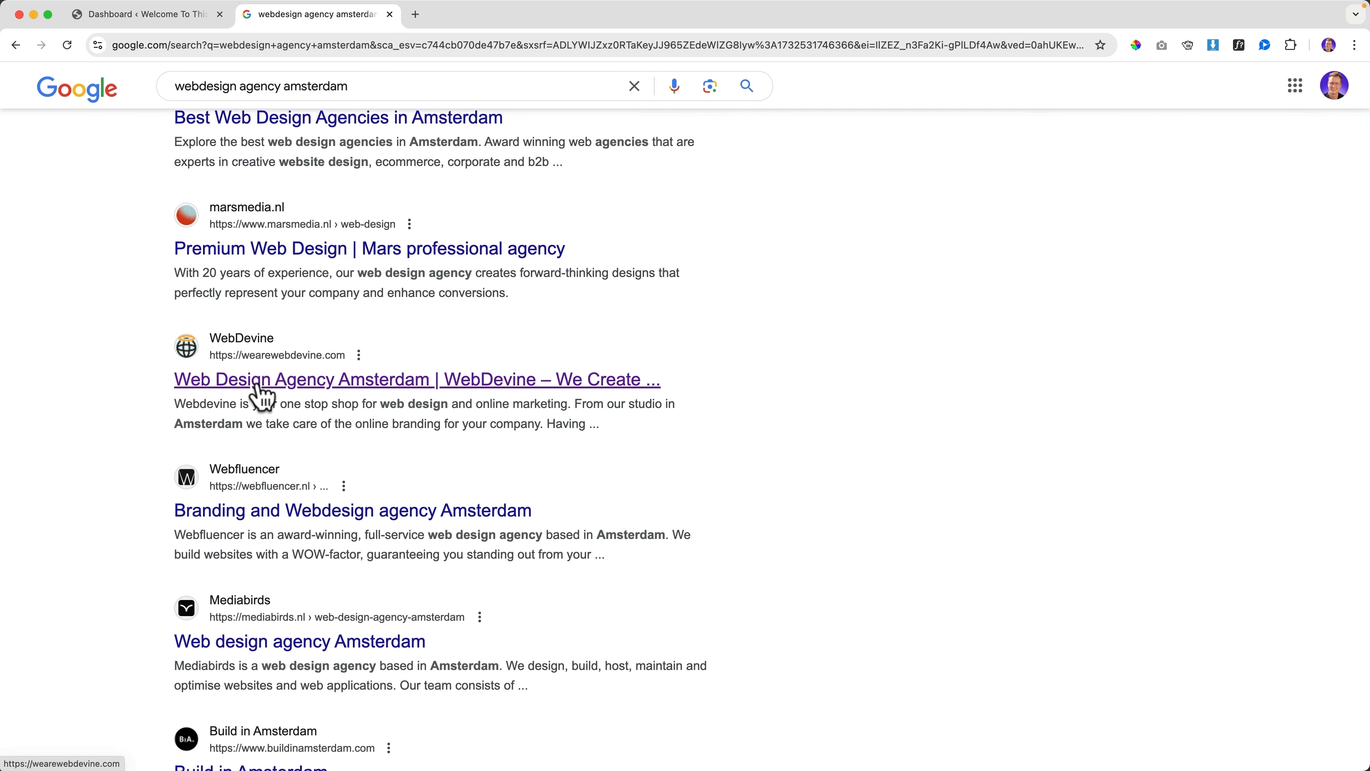
pyautogui.scroll(8, 262, 397)
pyautogui.scroll(-8, 263, 397)
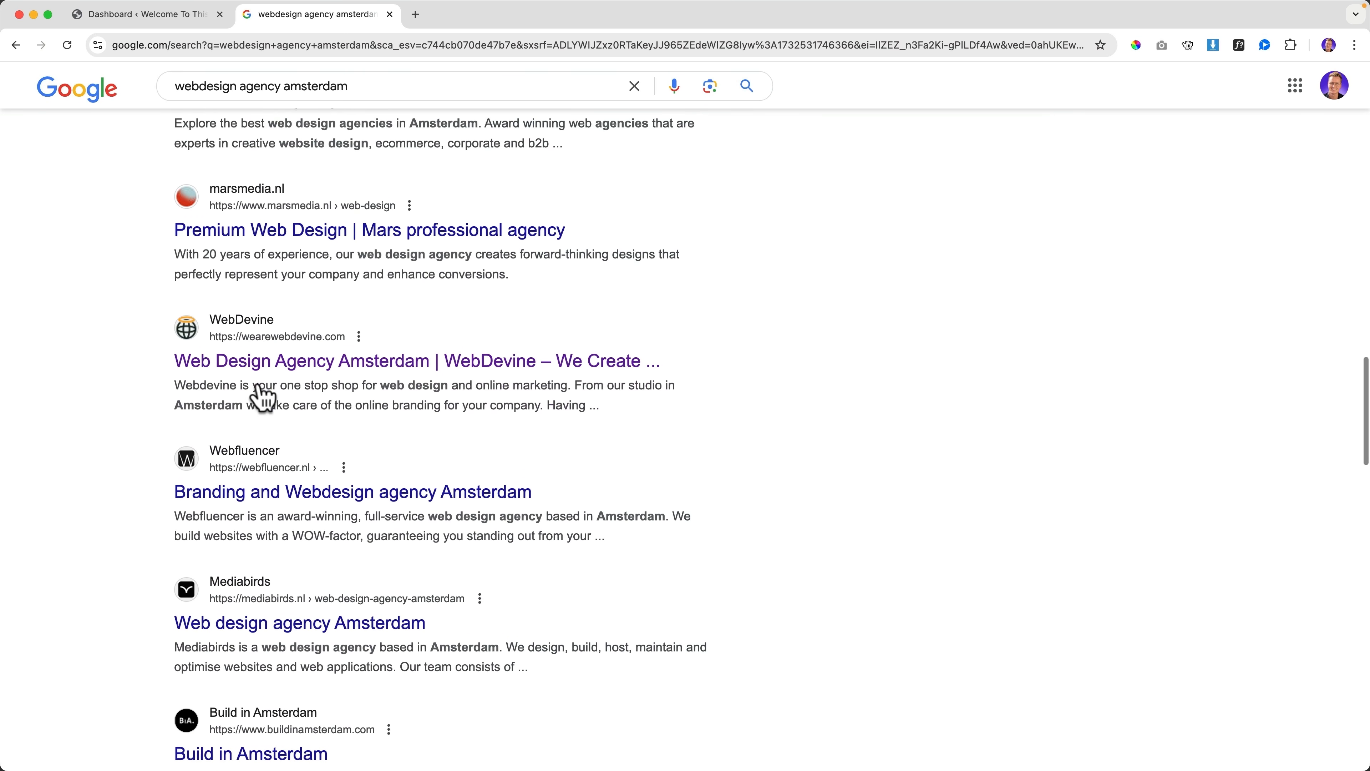
pyautogui.scroll(-1, 263, 397)
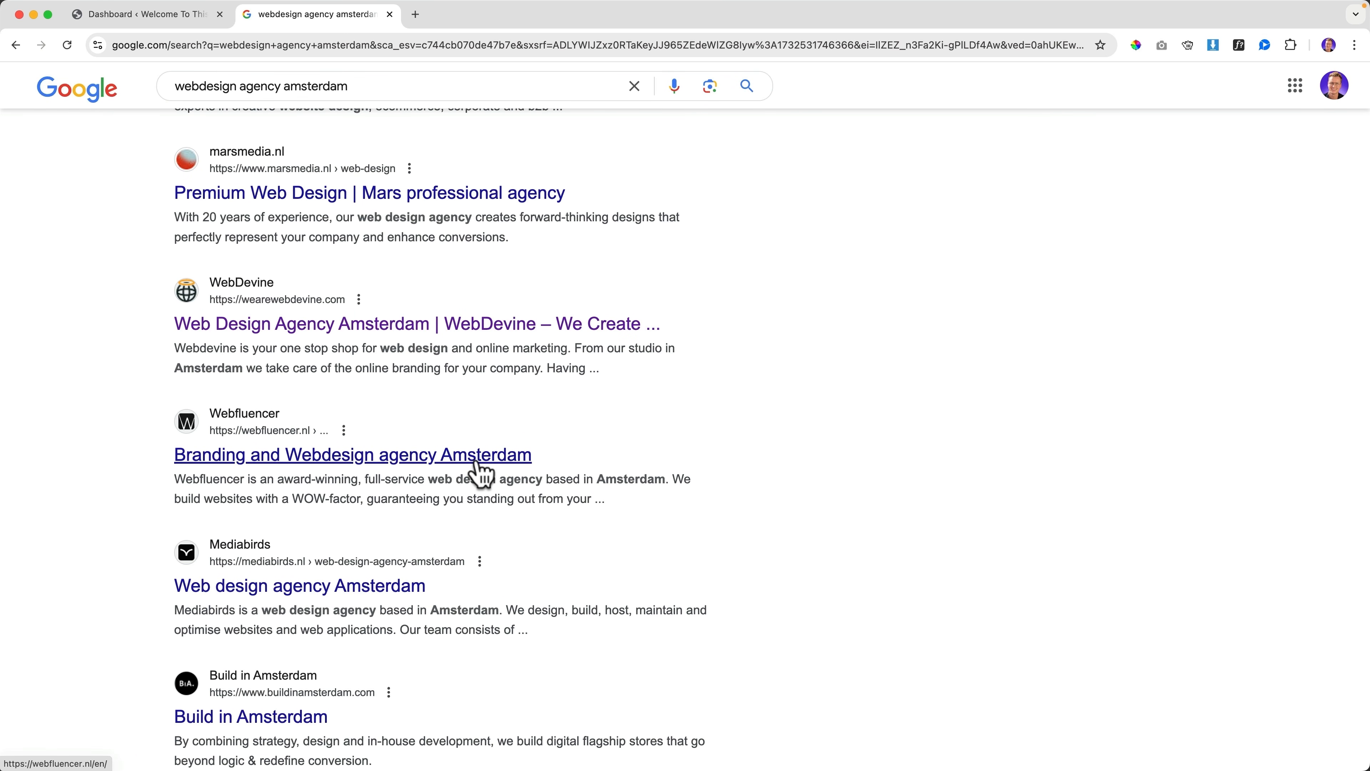
# Change the site title in General Settings to 'Webdesign Agency Amsterdam', then return to the Google results
pyautogui.click(151, 23)
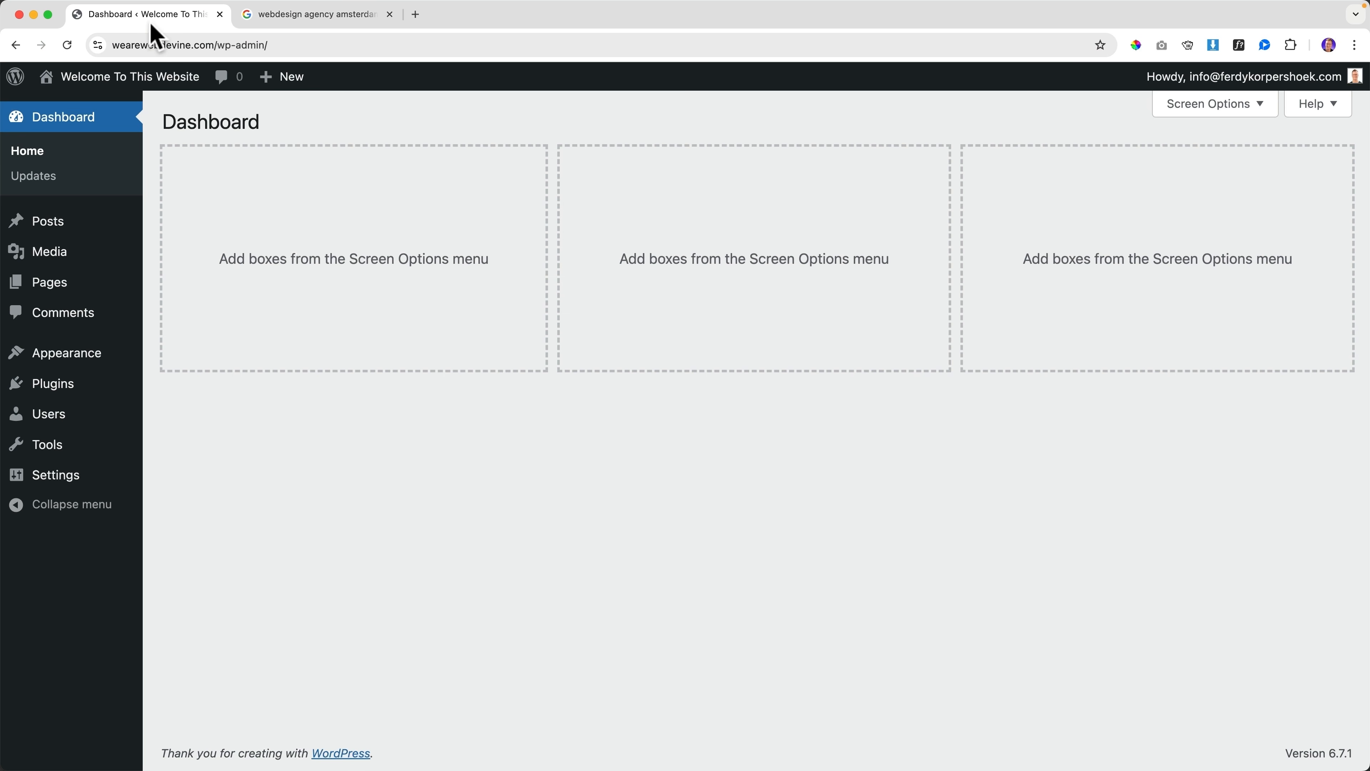
pyautogui.moveTo(67, 472)
pyautogui.click(174, 470)
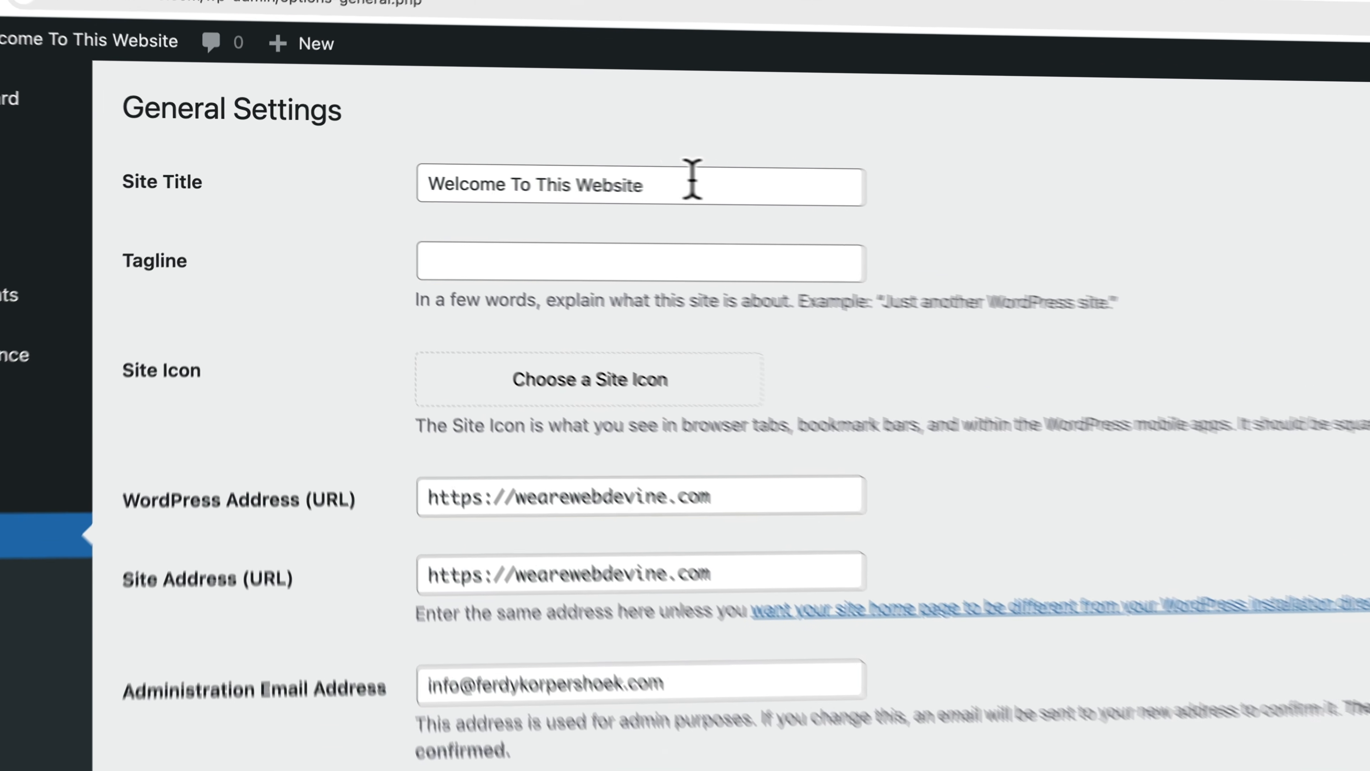
pyautogui.tripleClick(560, 170)
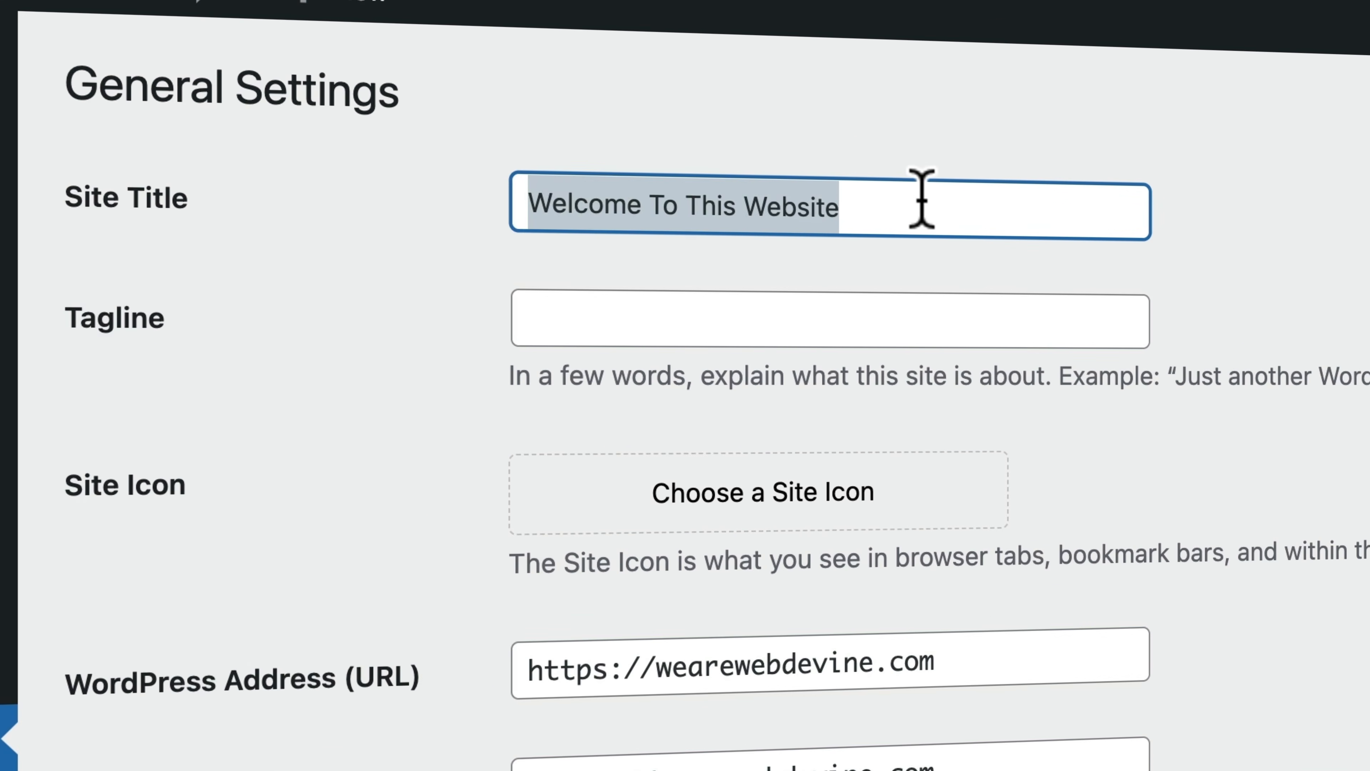
pyautogui.write('Webde')
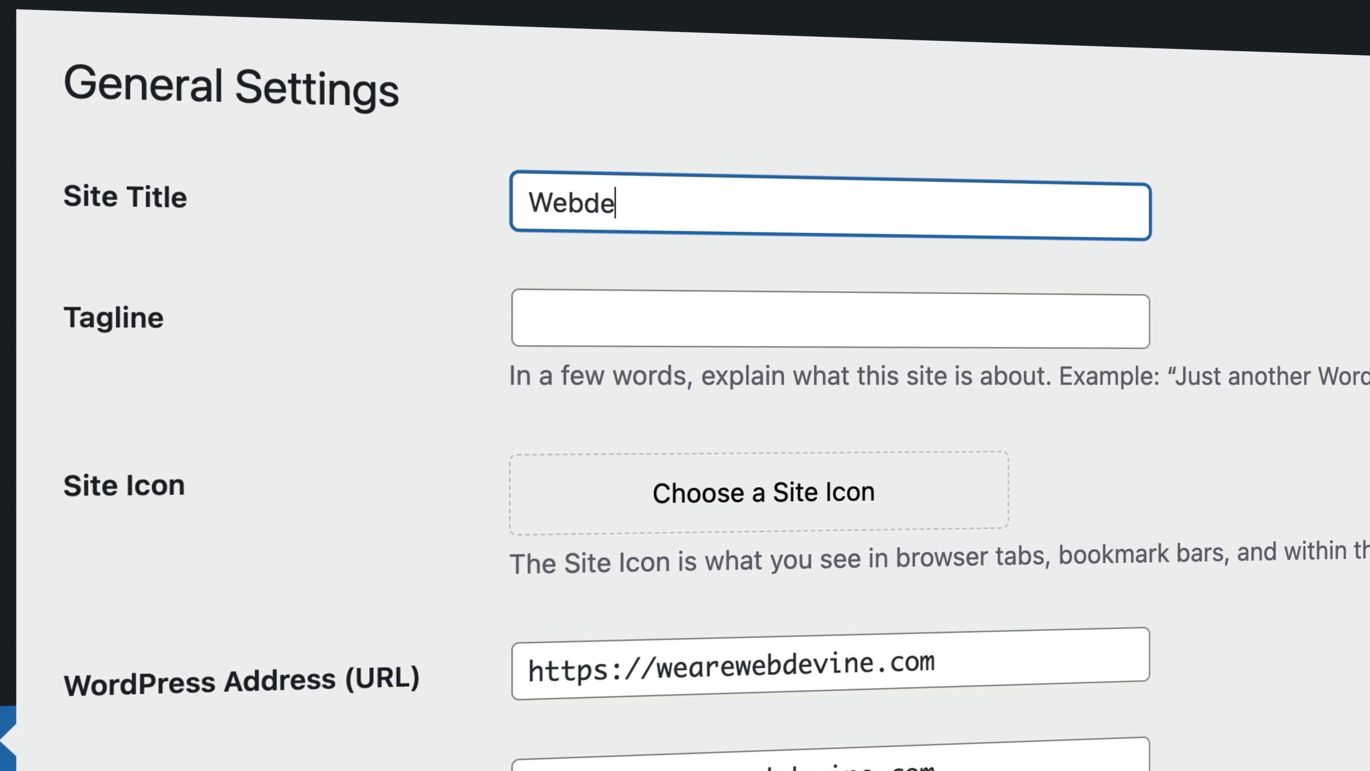
pyautogui.write('sign Agency Amsterdam')
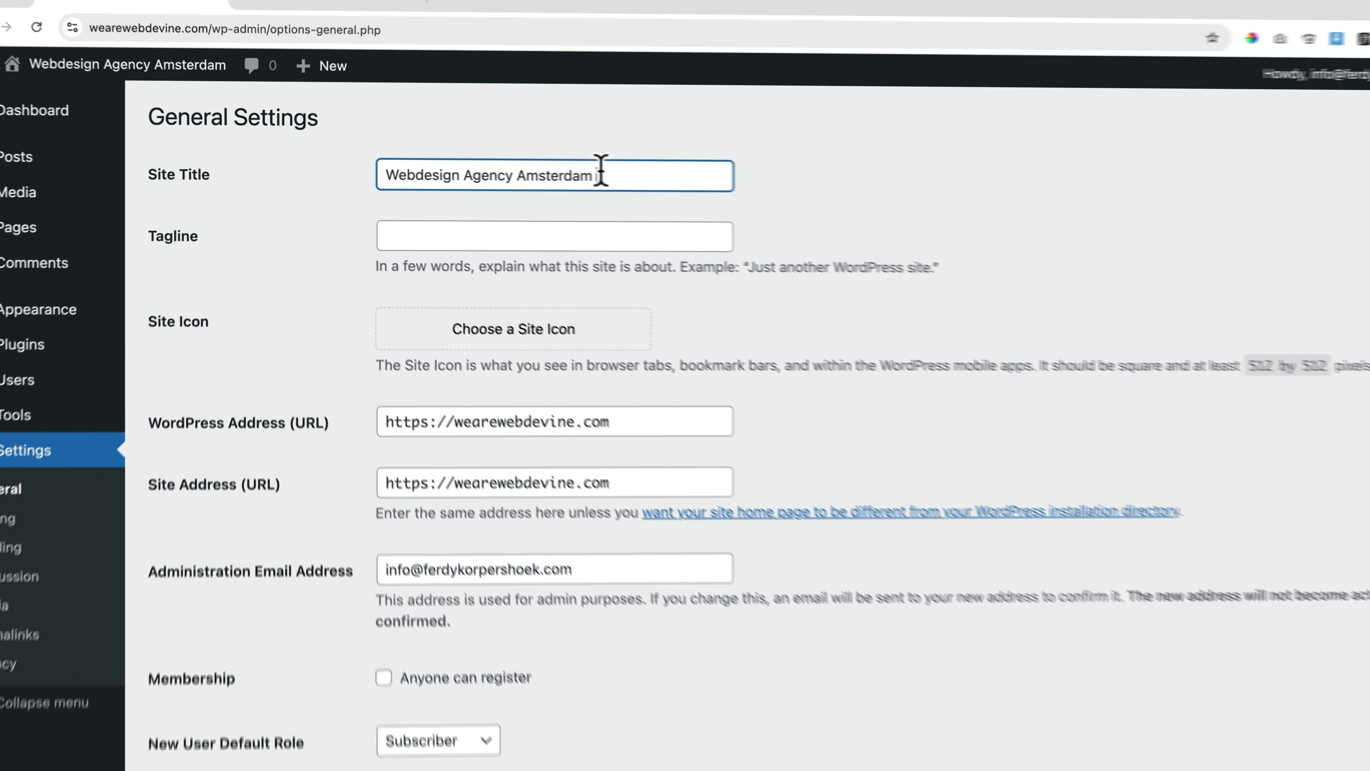
pyautogui.click(332, 23)
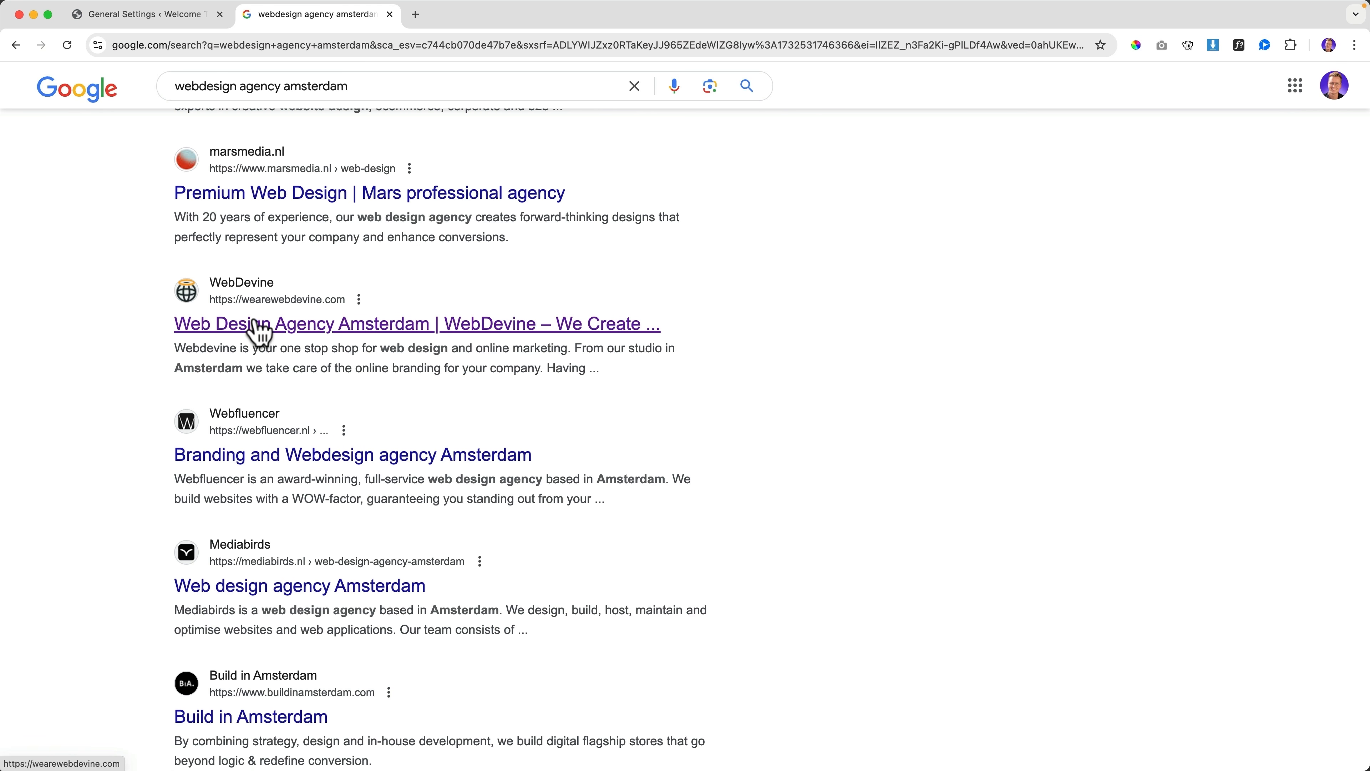
pyautogui.scroll(10, 294, 298)
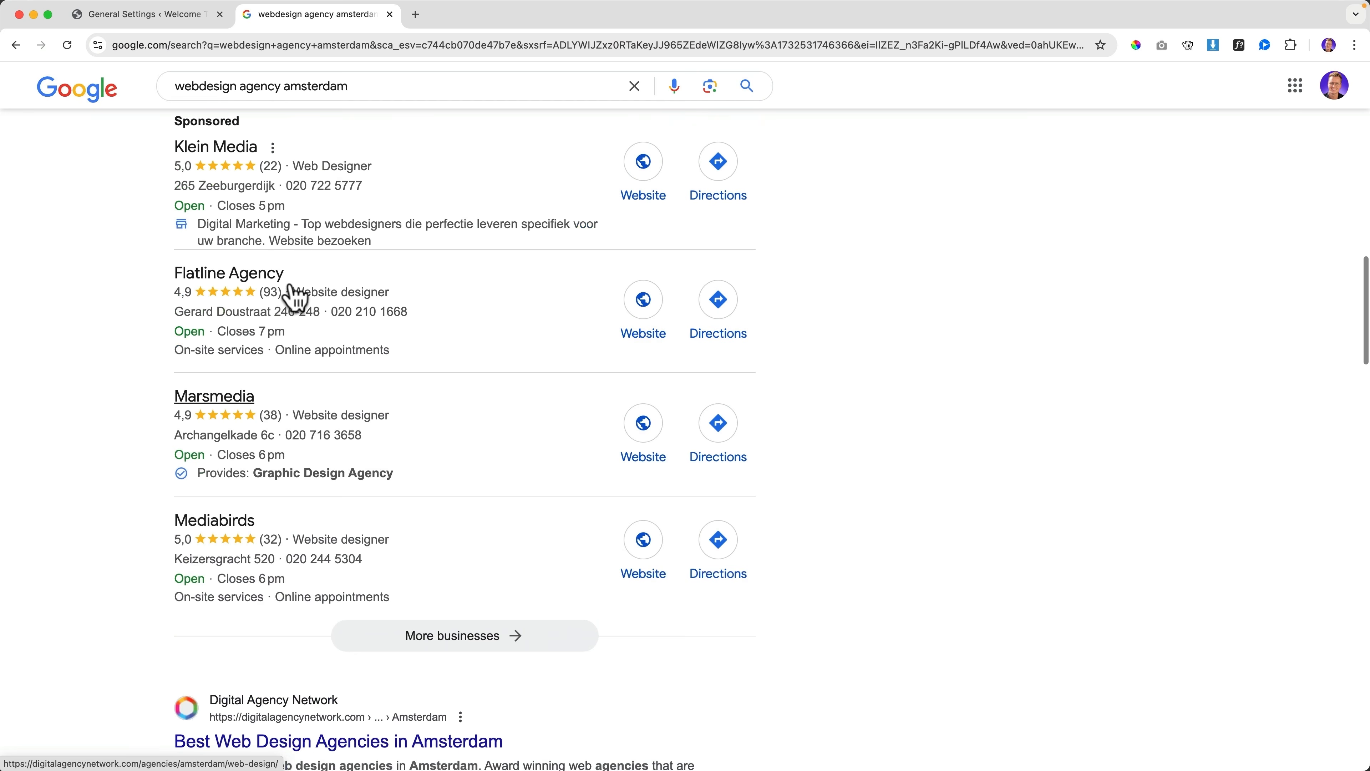
# Search Google for 'google trends' in a new tab
pyautogui.scroll(10, 292, 280)
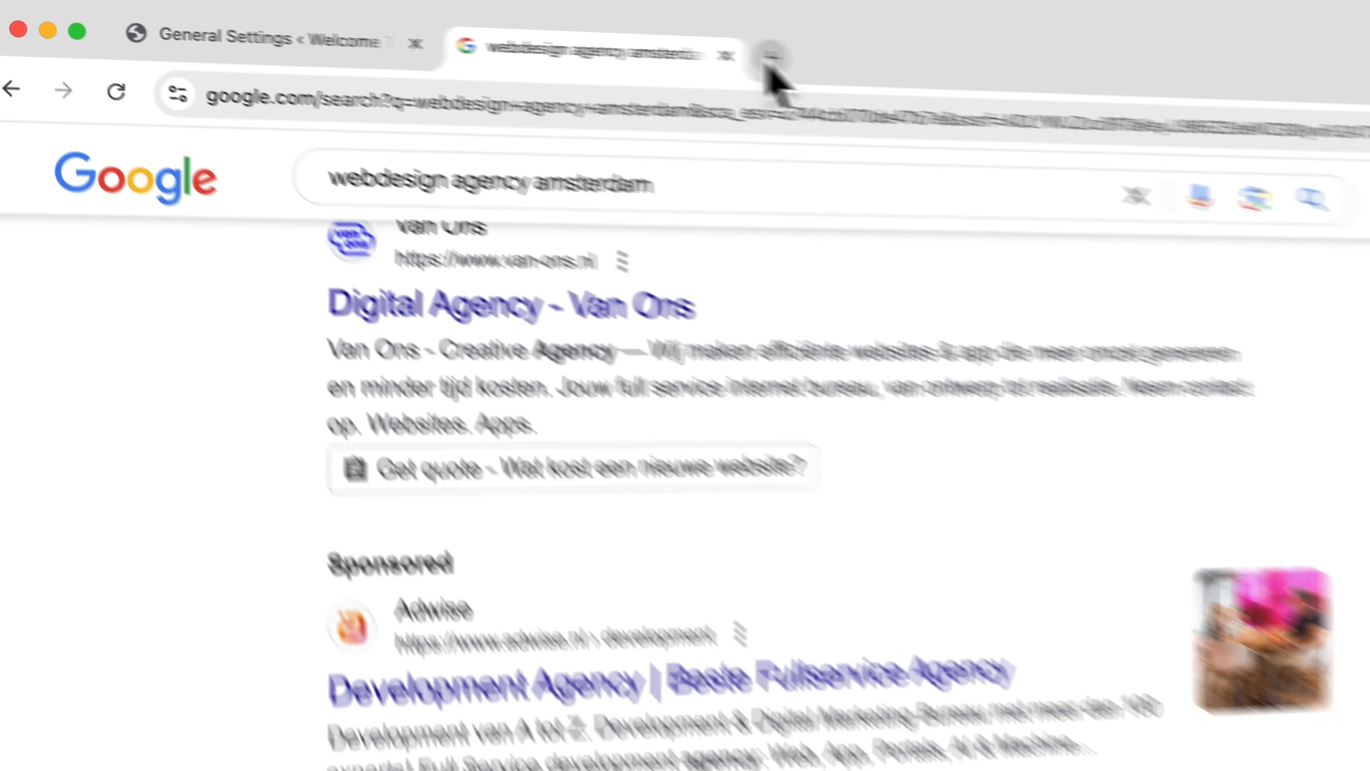
pyautogui.click(415, 15)
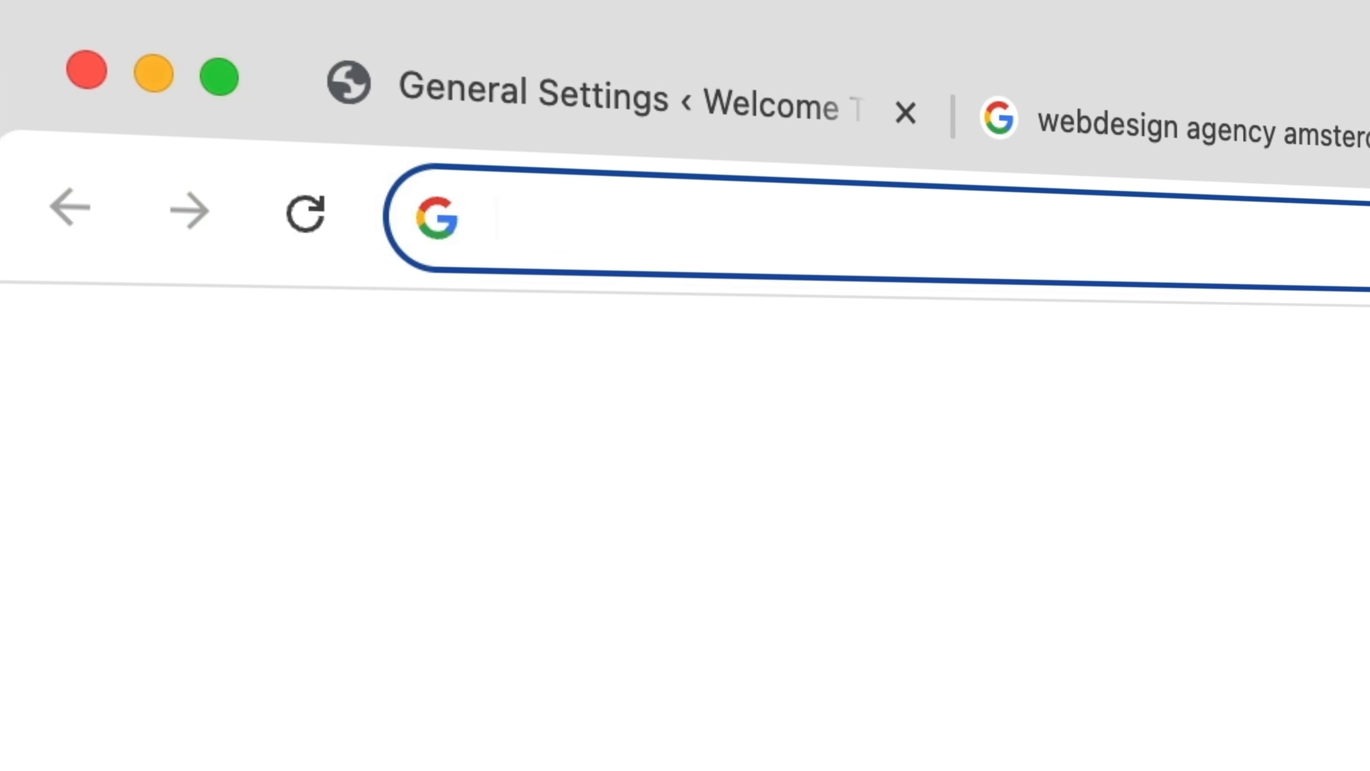
pyautogui.write('google trends')
pyautogui.press('Return')
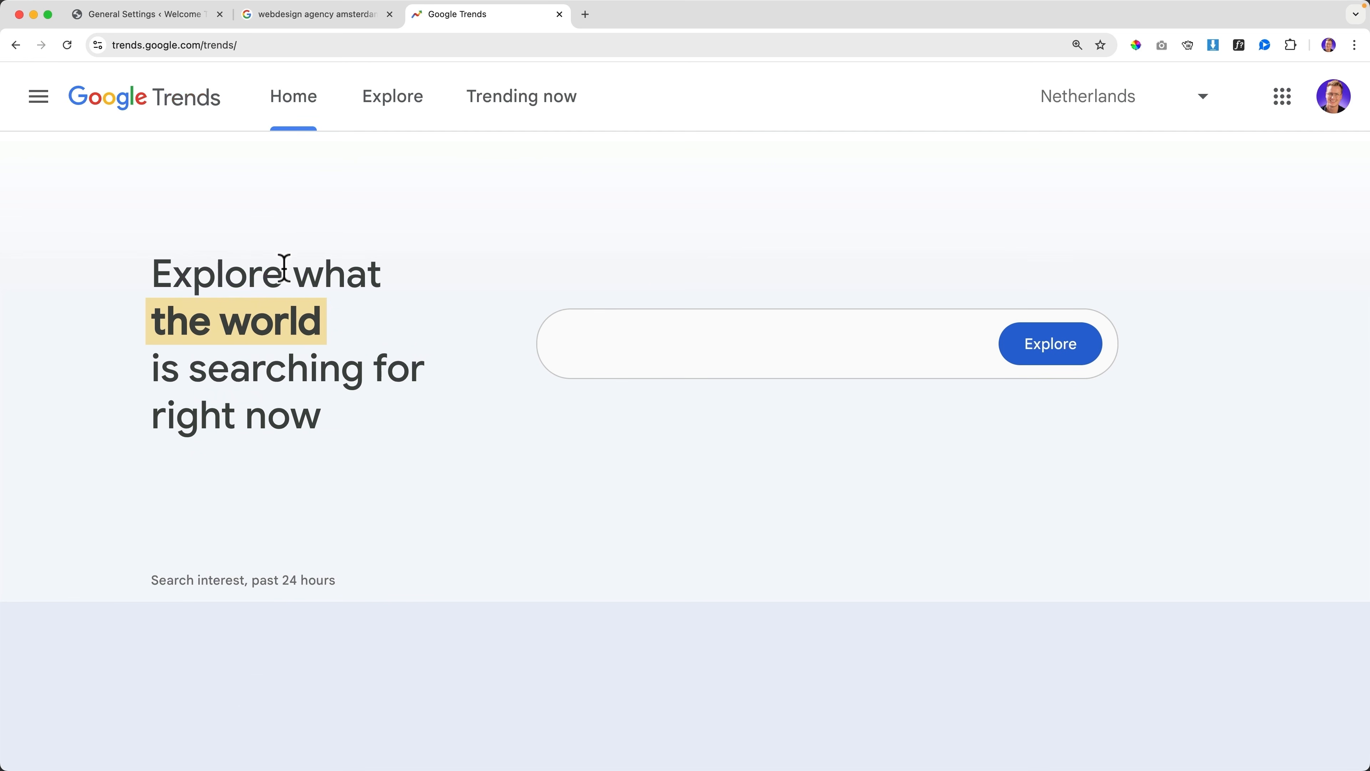
# Explore 'web design' in Google Trends and add 'webdesign' as a comparison term
pyautogui.click(606, 358)
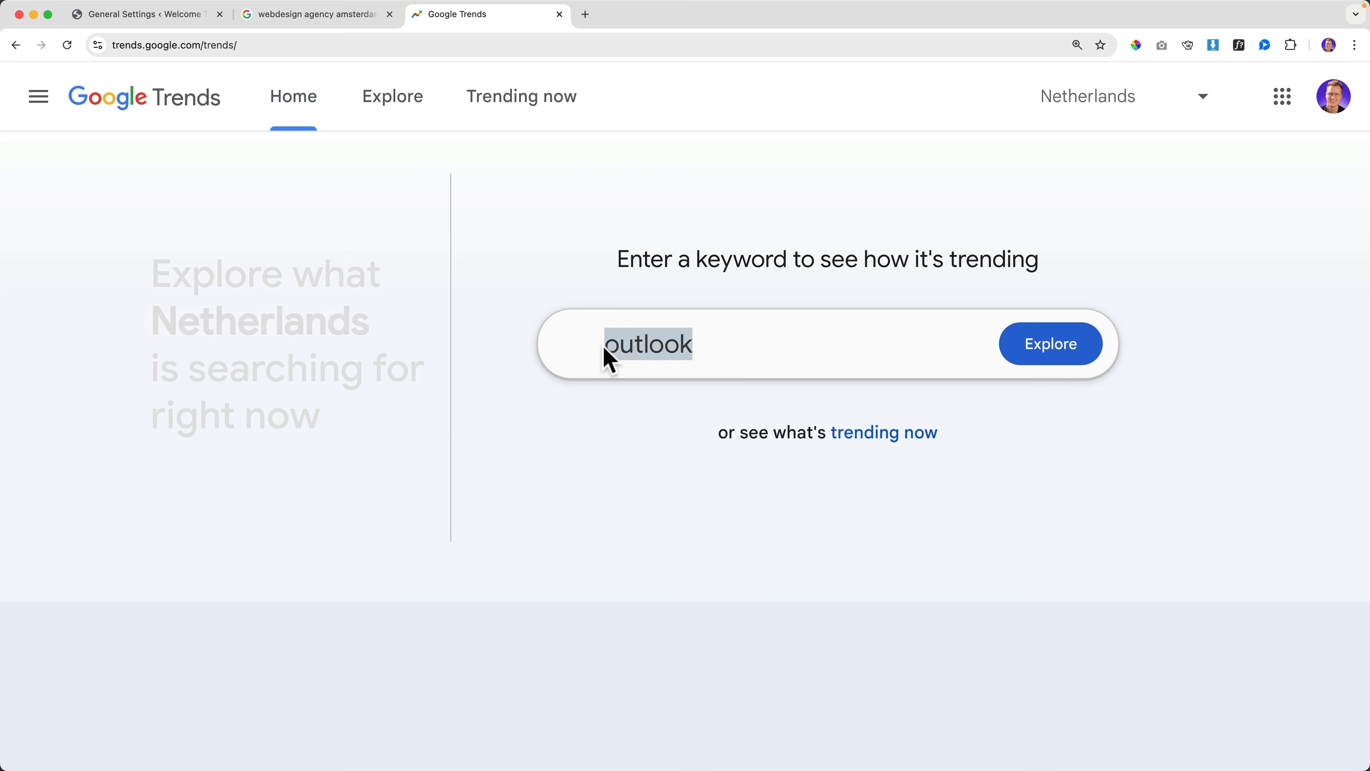
pyautogui.write('web design')
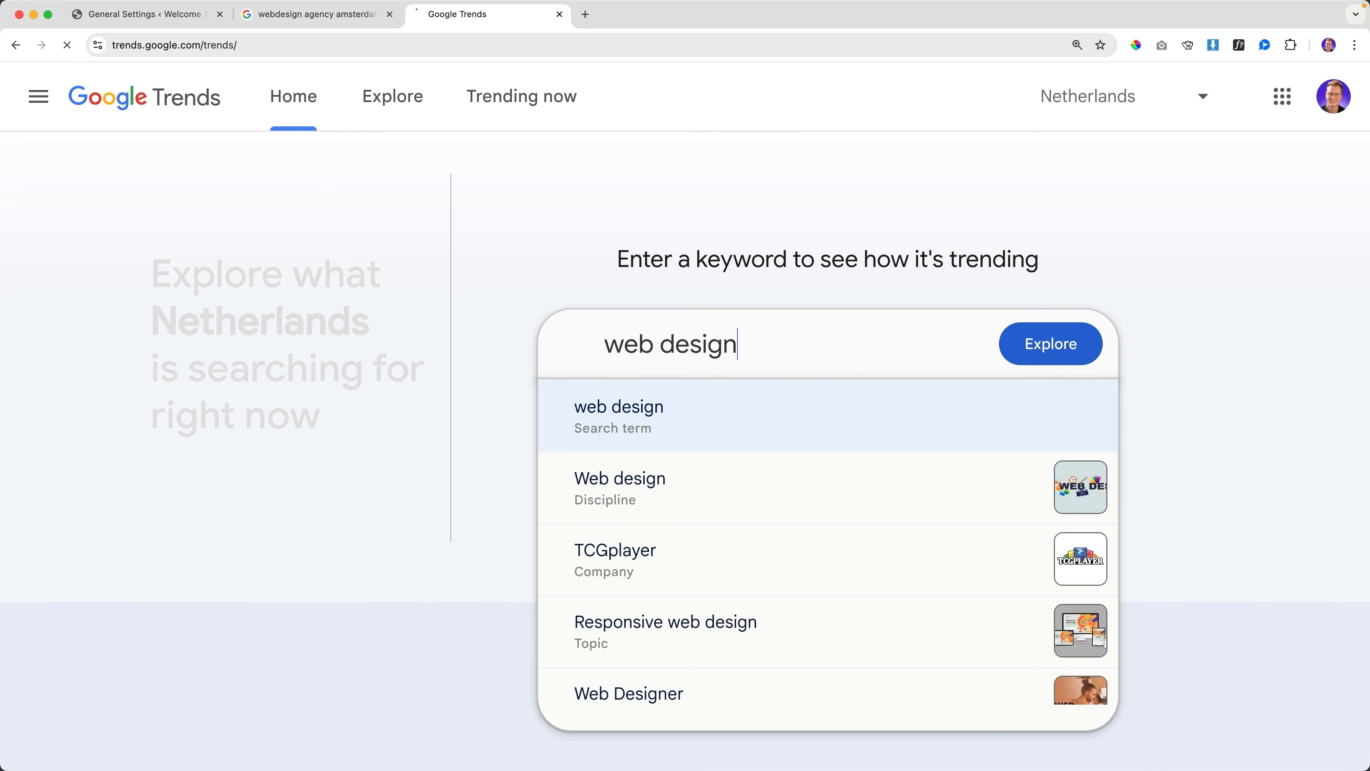
pyautogui.press('Return')
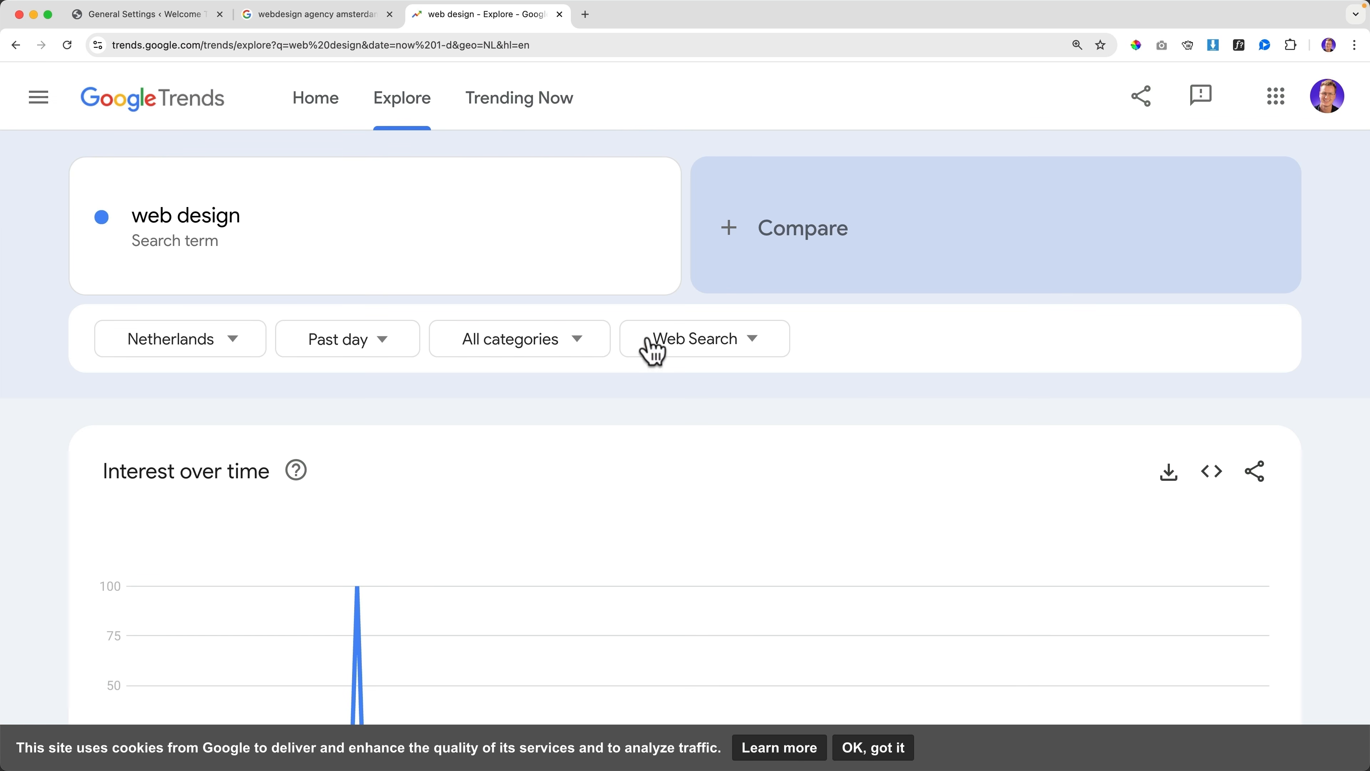
pyautogui.click(787, 244)
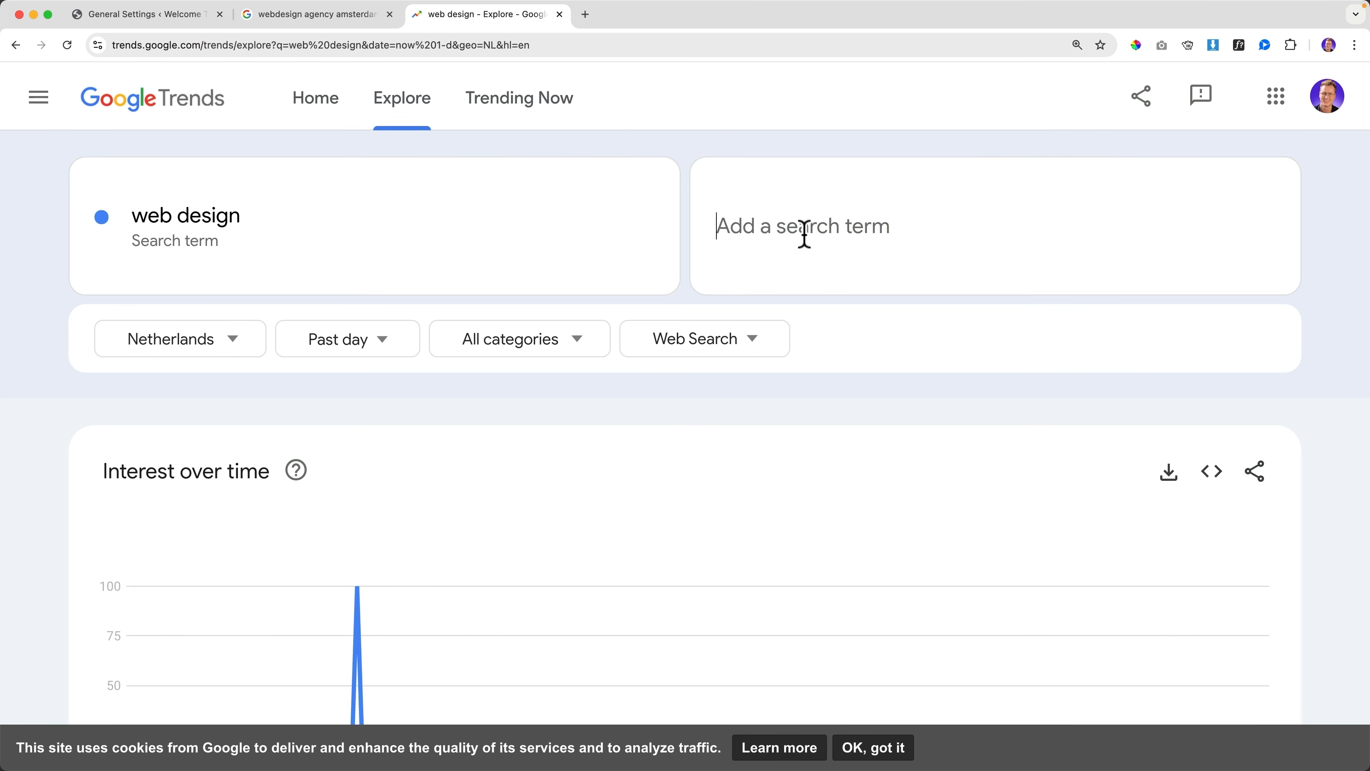
pyautogui.write('webdesign')
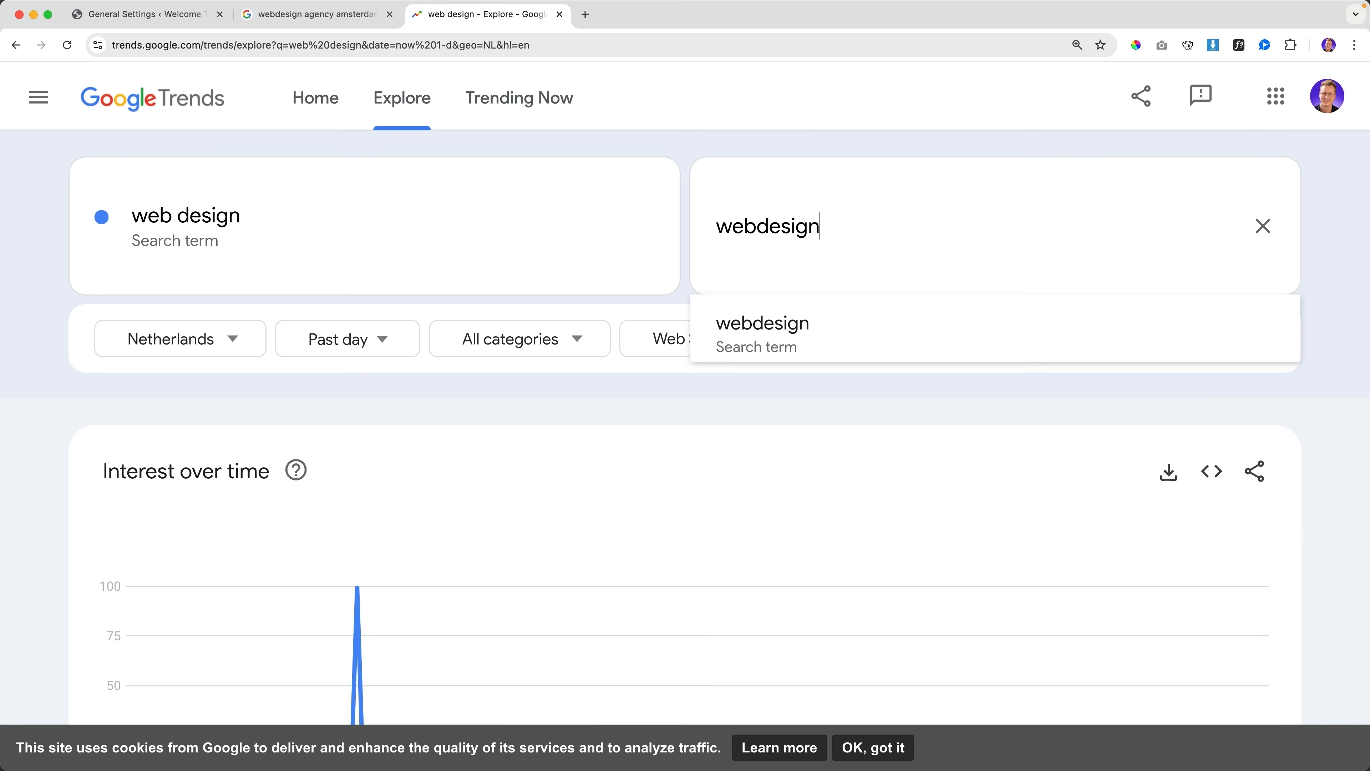
pyautogui.press('Return')
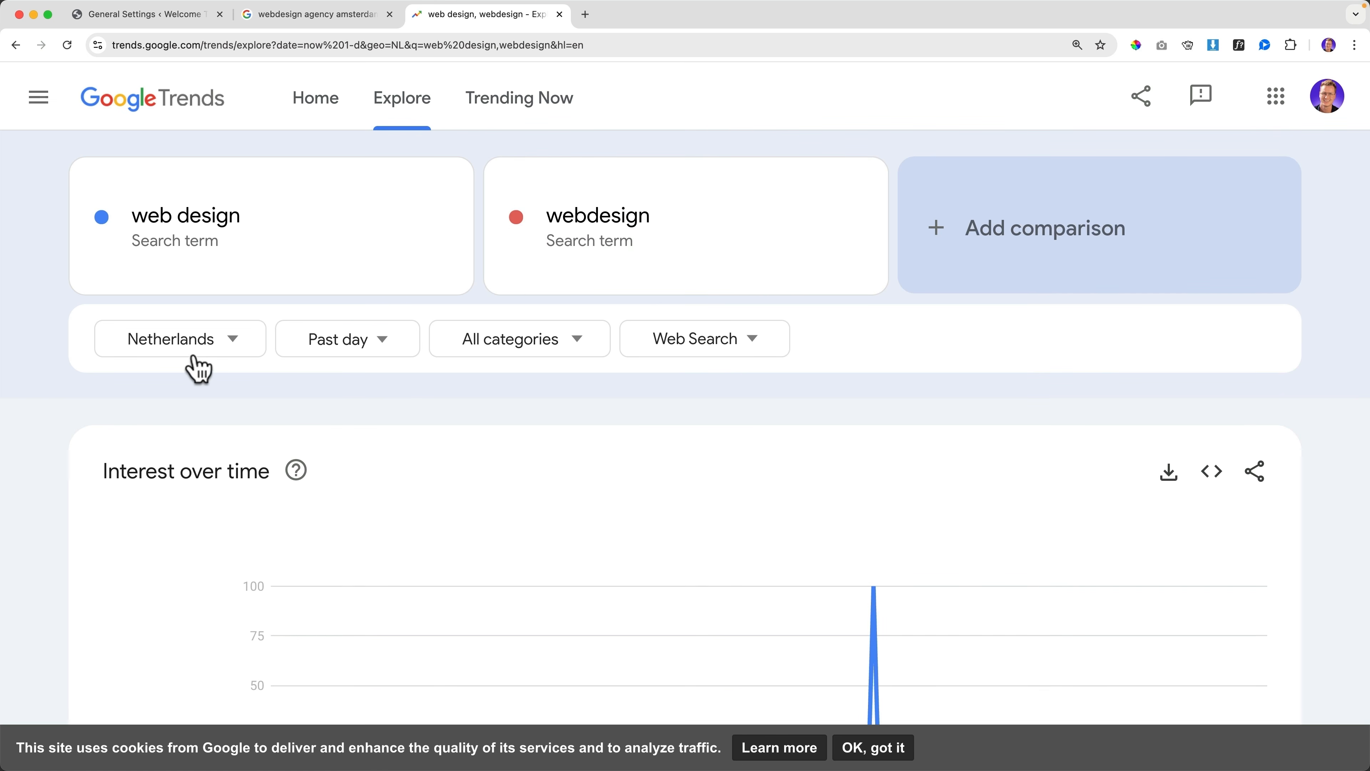
# Set the Trends time range to Past 12 months
pyautogui.click(383, 352)
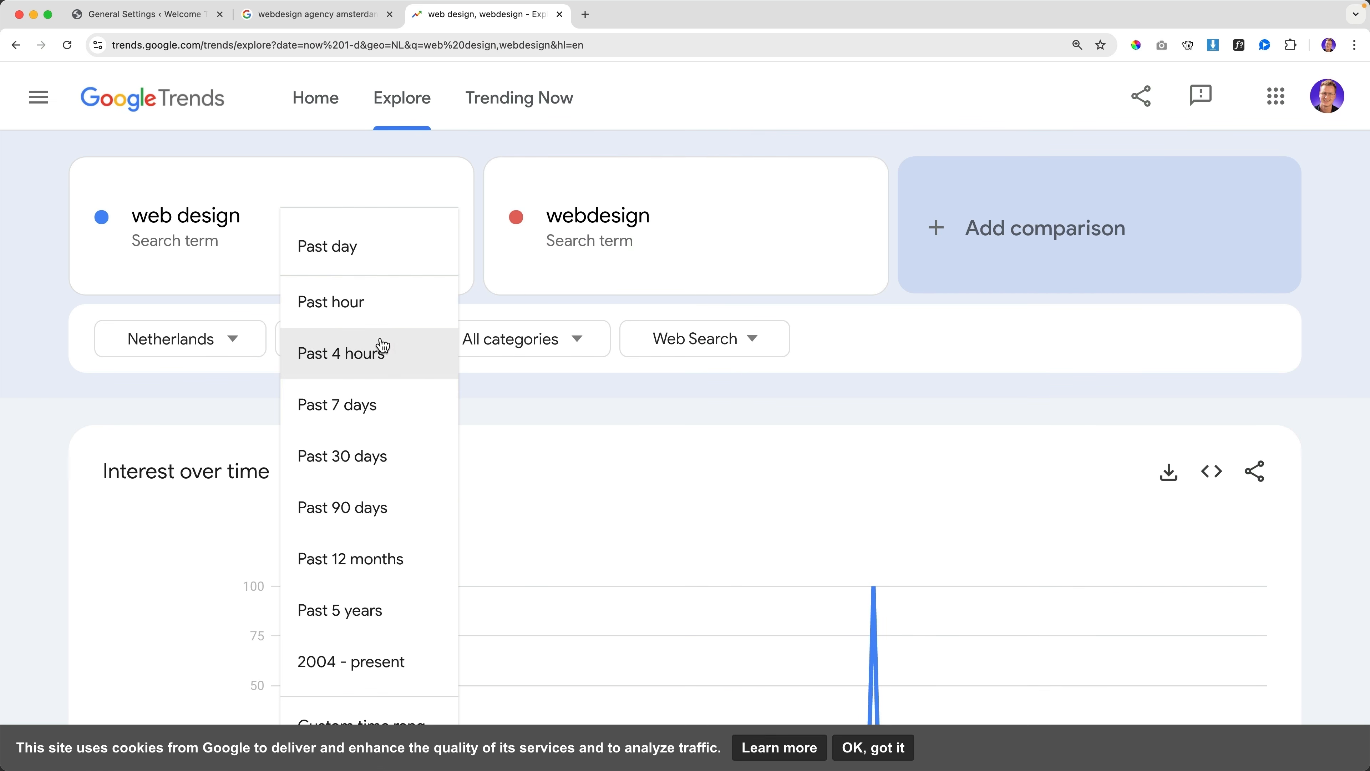
pyautogui.click(364, 579)
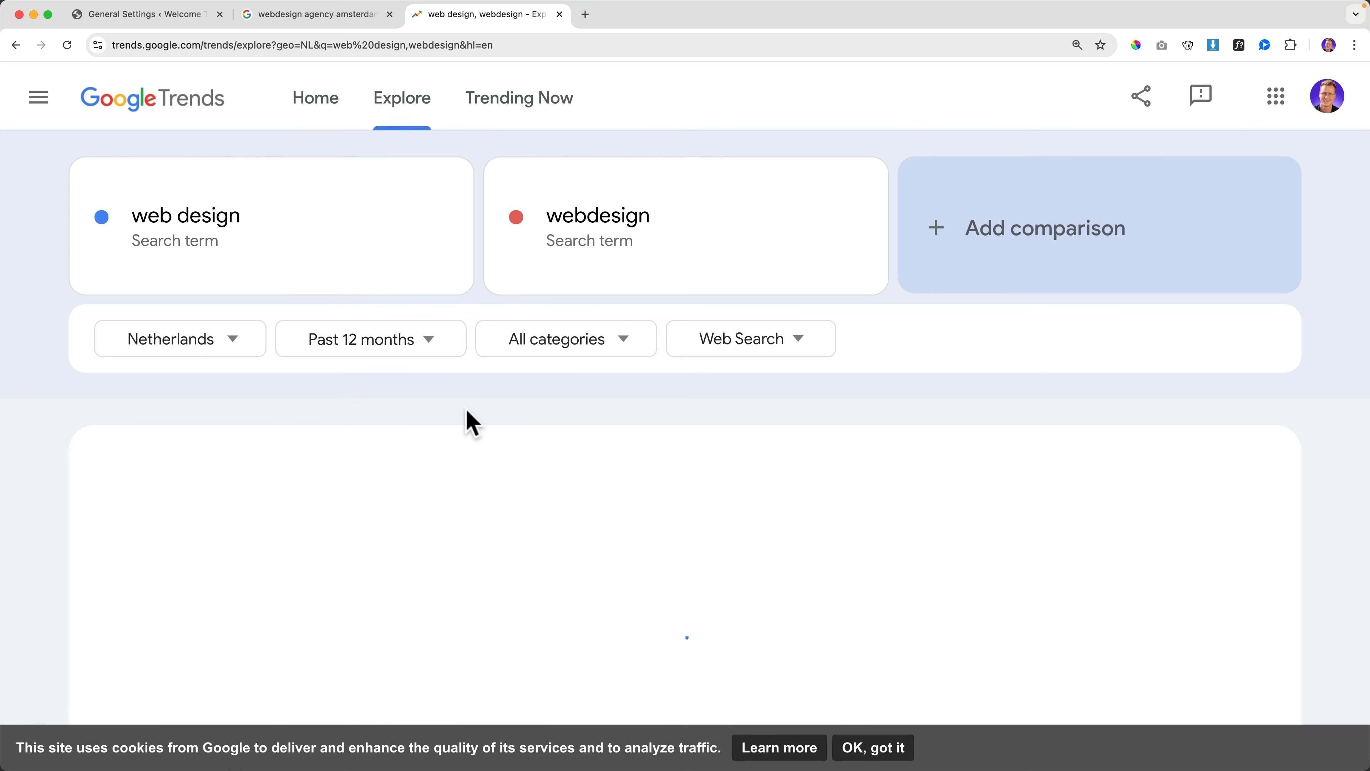
pyautogui.scroll(-5, 470, 423)
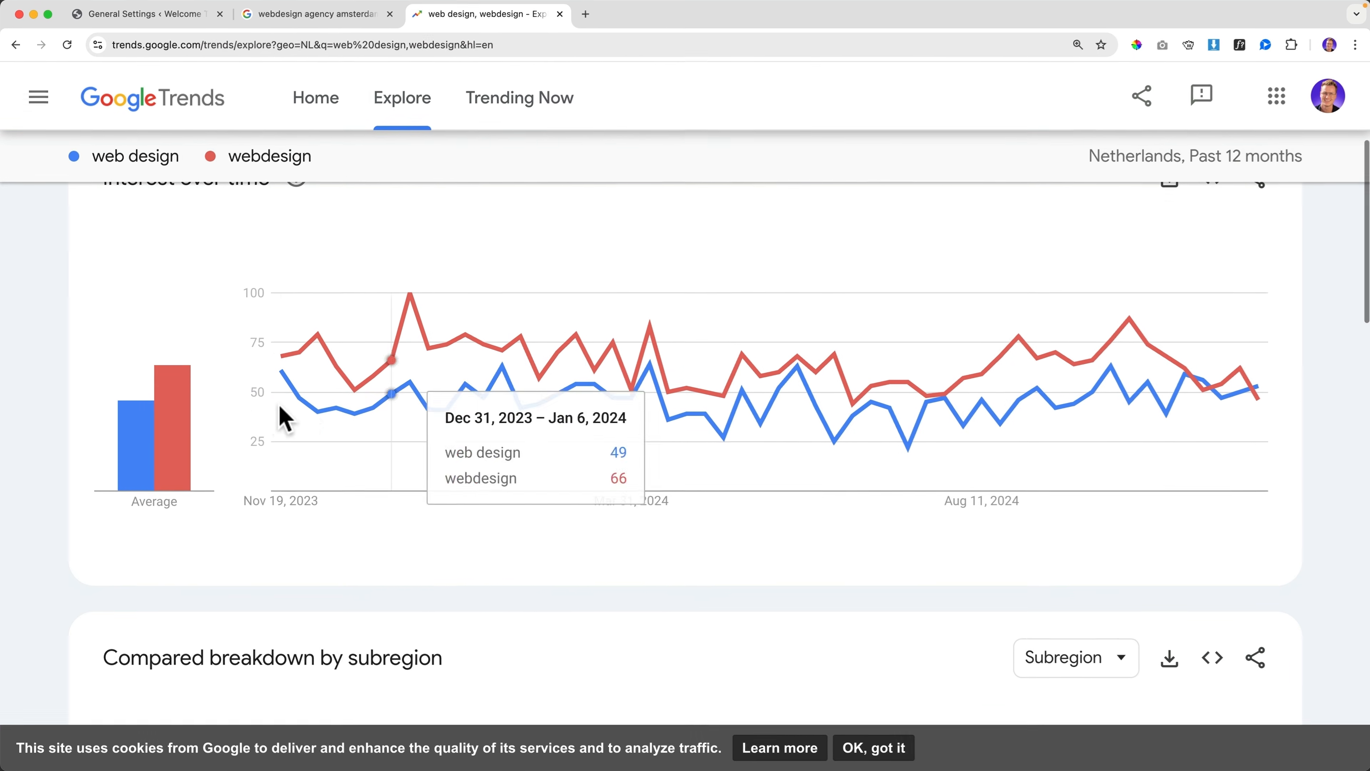
pyautogui.moveTo(184, 448)
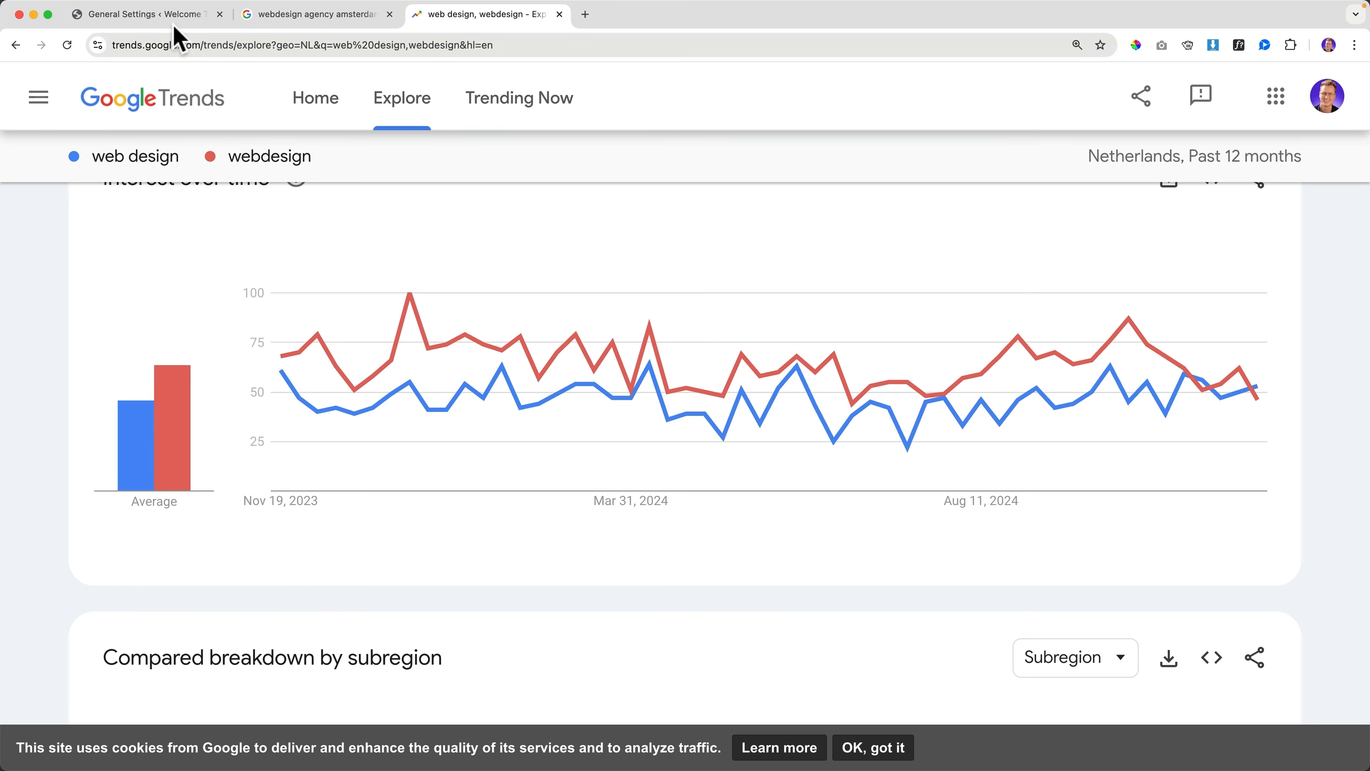
# Append ' | WebDevine' to the site title, then go back to the Google results
pyautogui.click(174, 24)
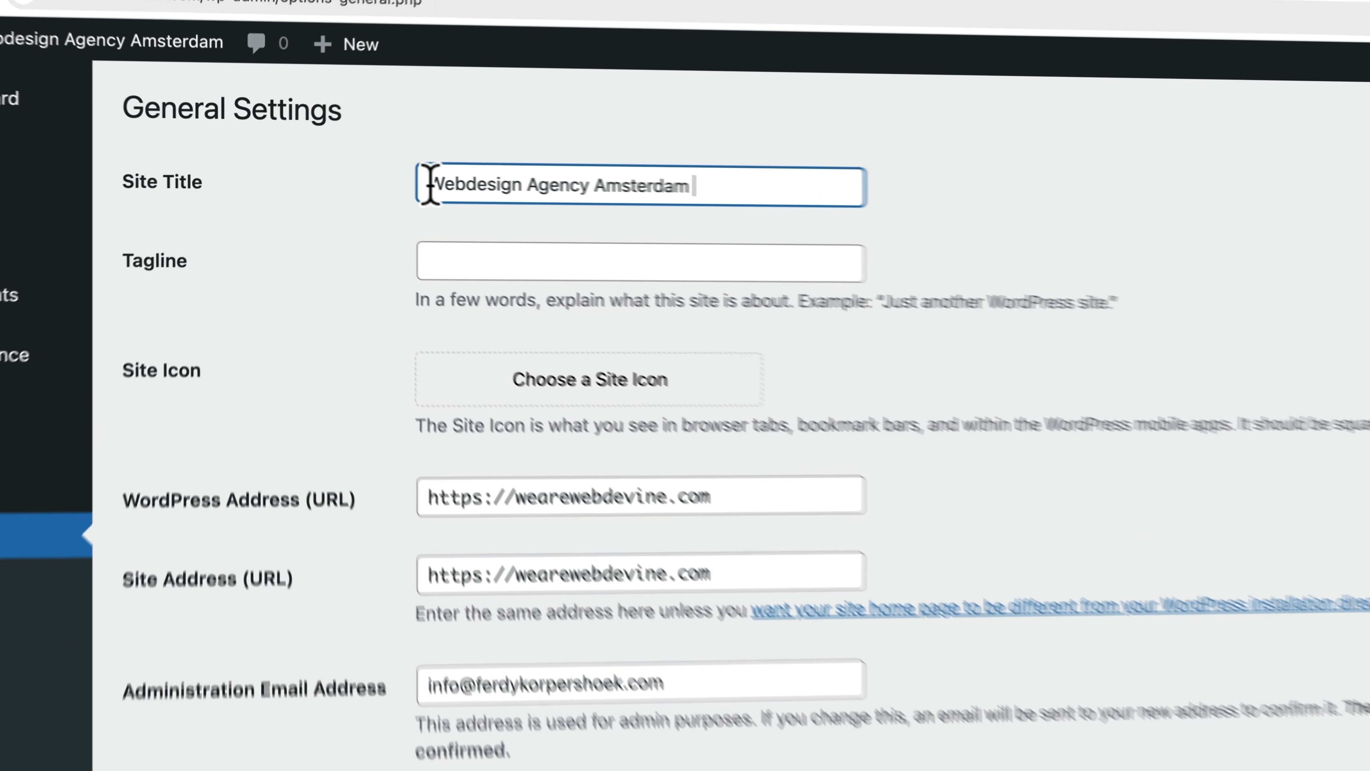
pyautogui.moveTo(370, 171); pyautogui.dragTo(425, 173)
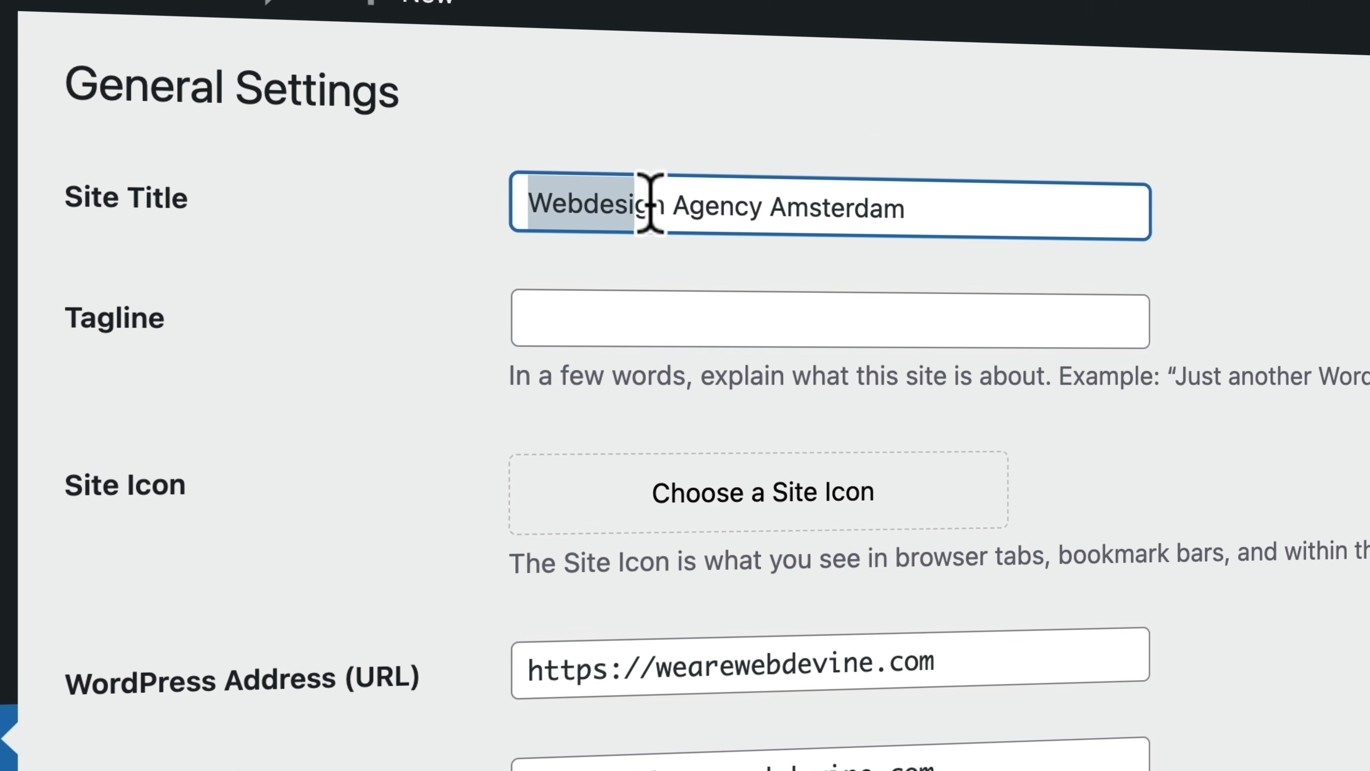
pyautogui.moveTo(650, 202); pyautogui.dragTo(674, 204)
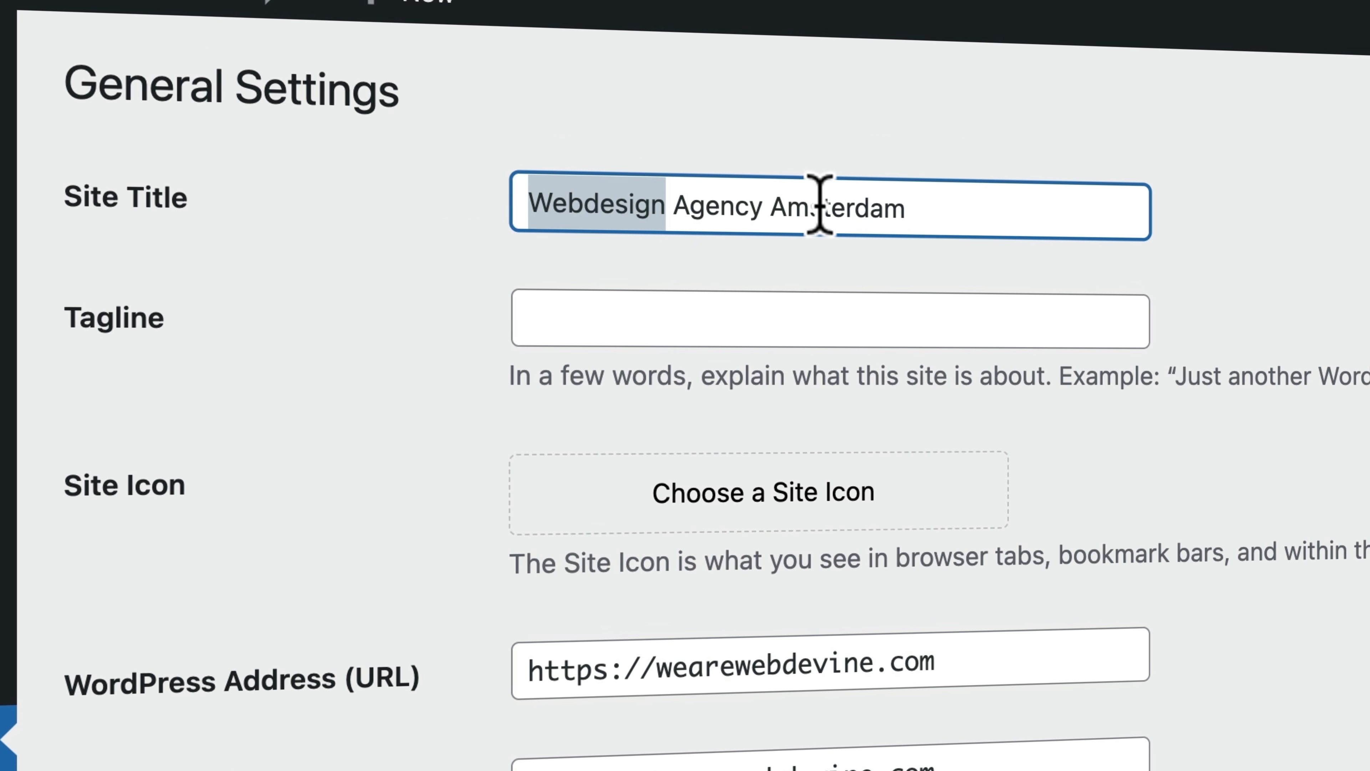
pyautogui.moveTo(773, 202); pyautogui.dragTo(940, 202)
pyautogui.click(906, 205)
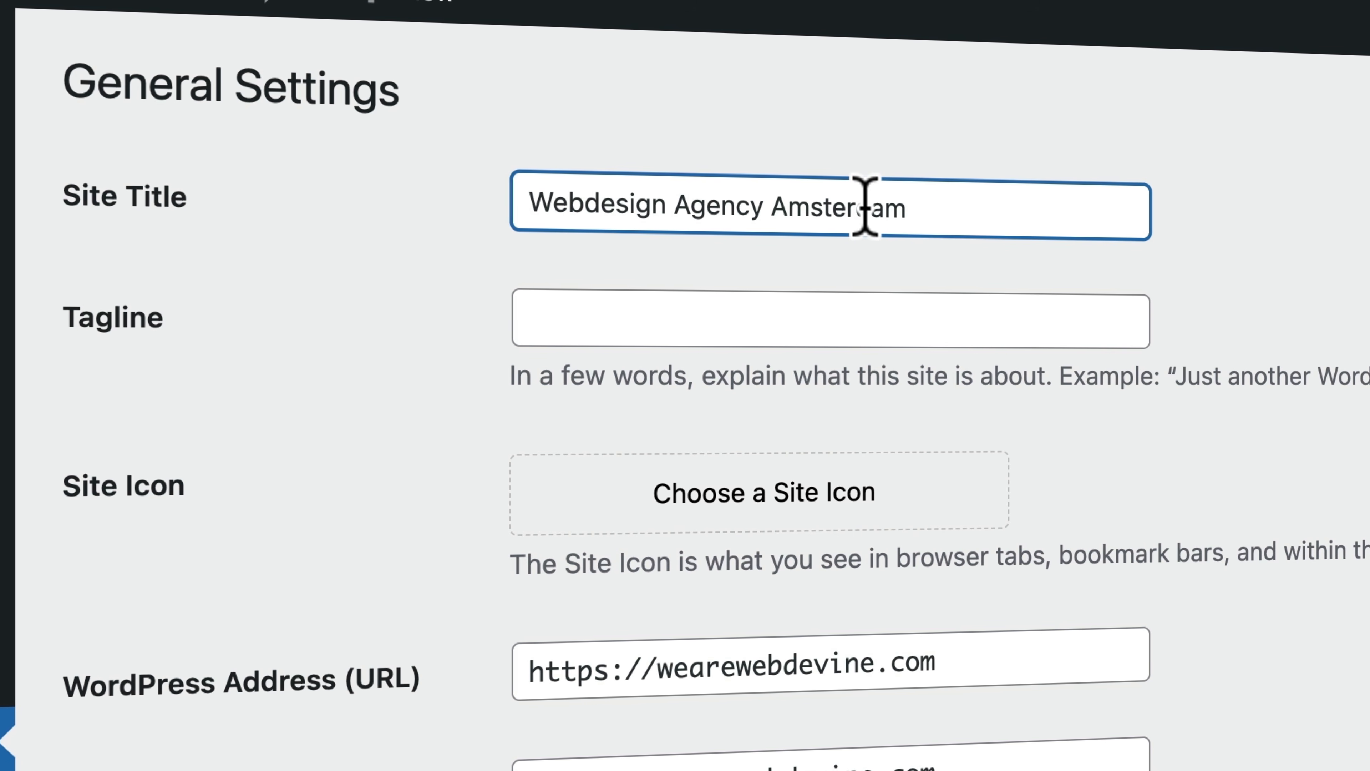
pyautogui.tripleClick(842, 209)
pyautogui.moveTo(627, 211); pyautogui.dragTo(985, 210)
pyautogui.click(998, 210)
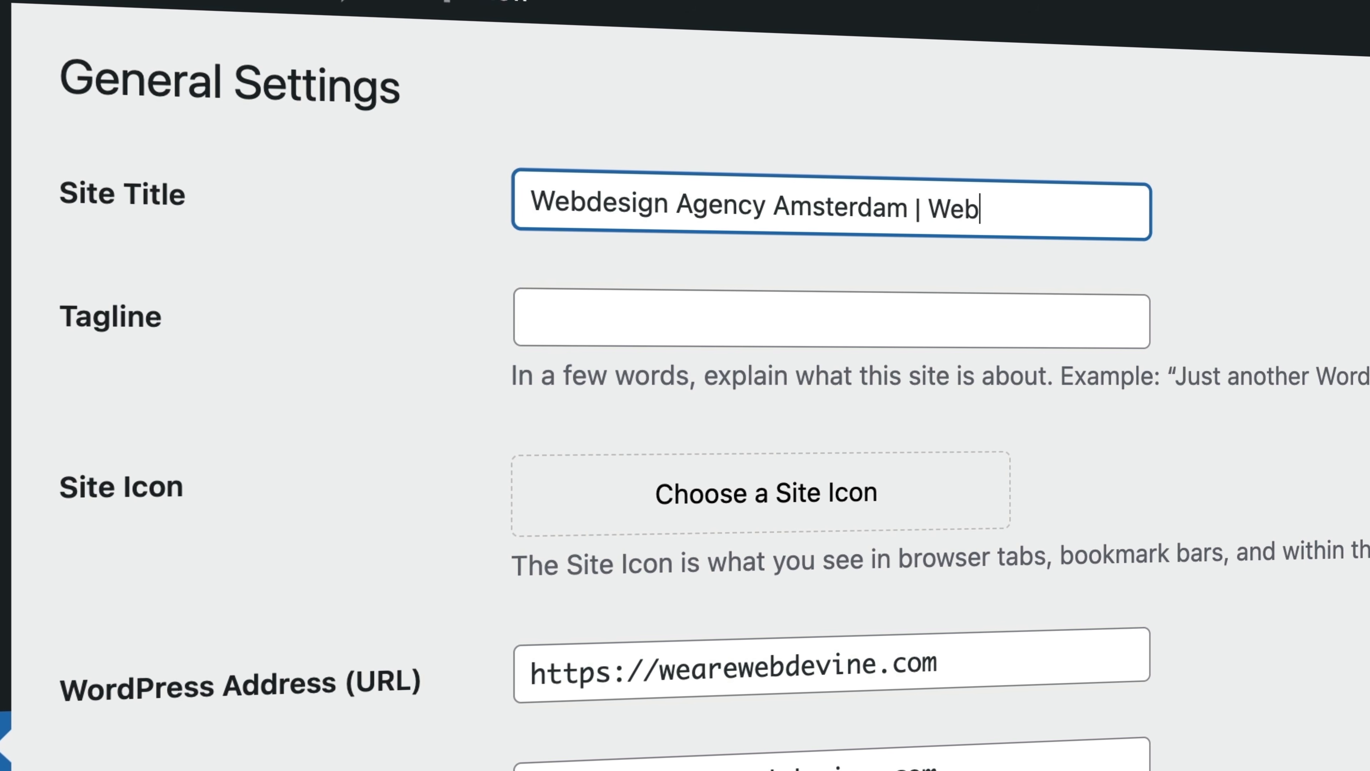
pyautogui.write('ine')
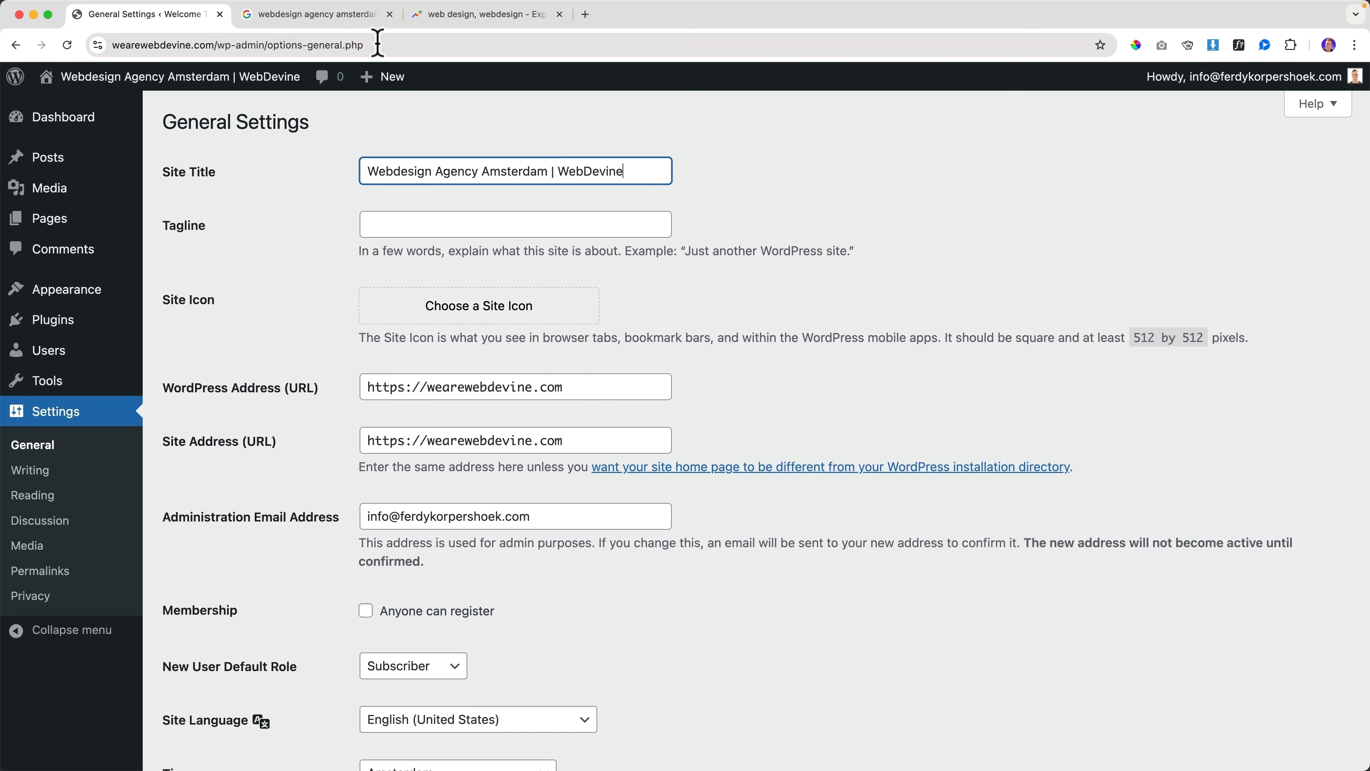
pyautogui.click(331, 16)
pyautogui.scroll(10, 330, 174)
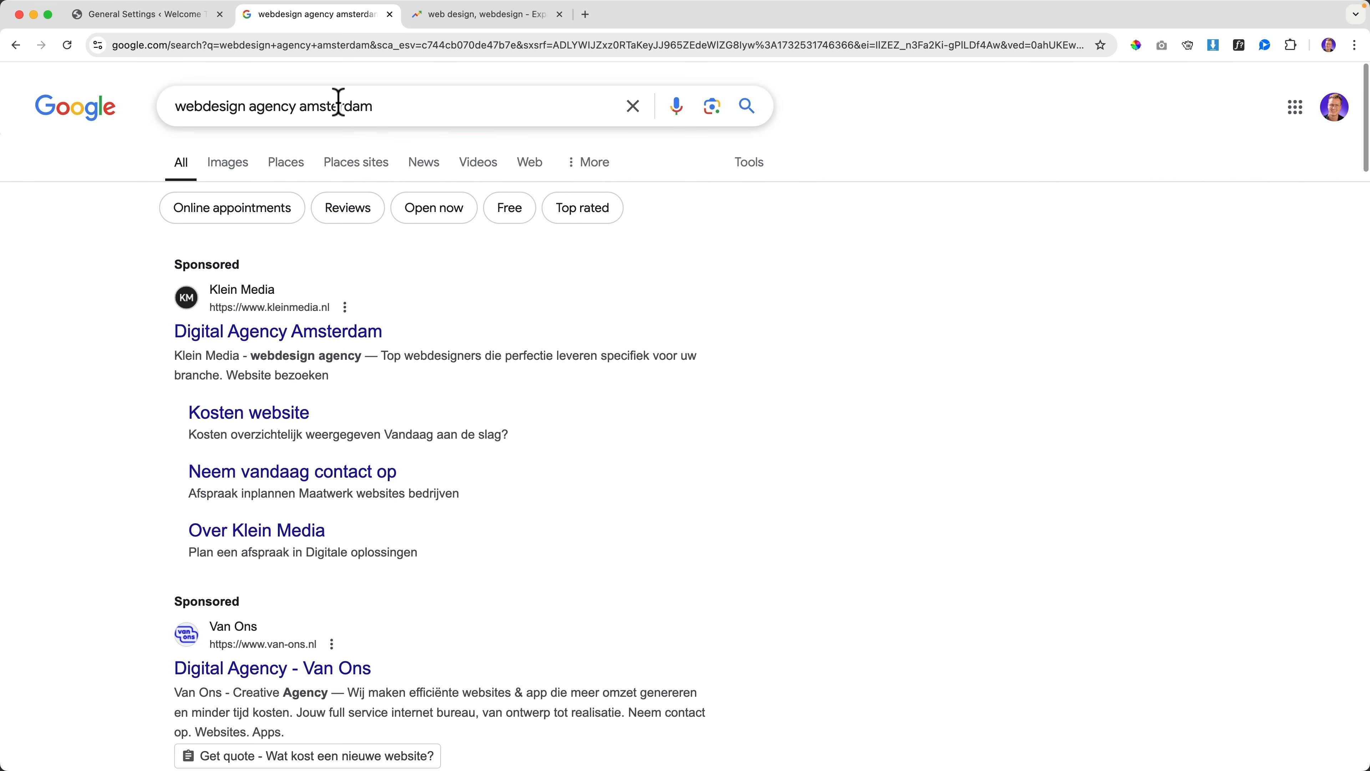
# Search Google for 'plumber sydney'
pyautogui.tripleClick(339, 105)
pyautogui.write('plym')
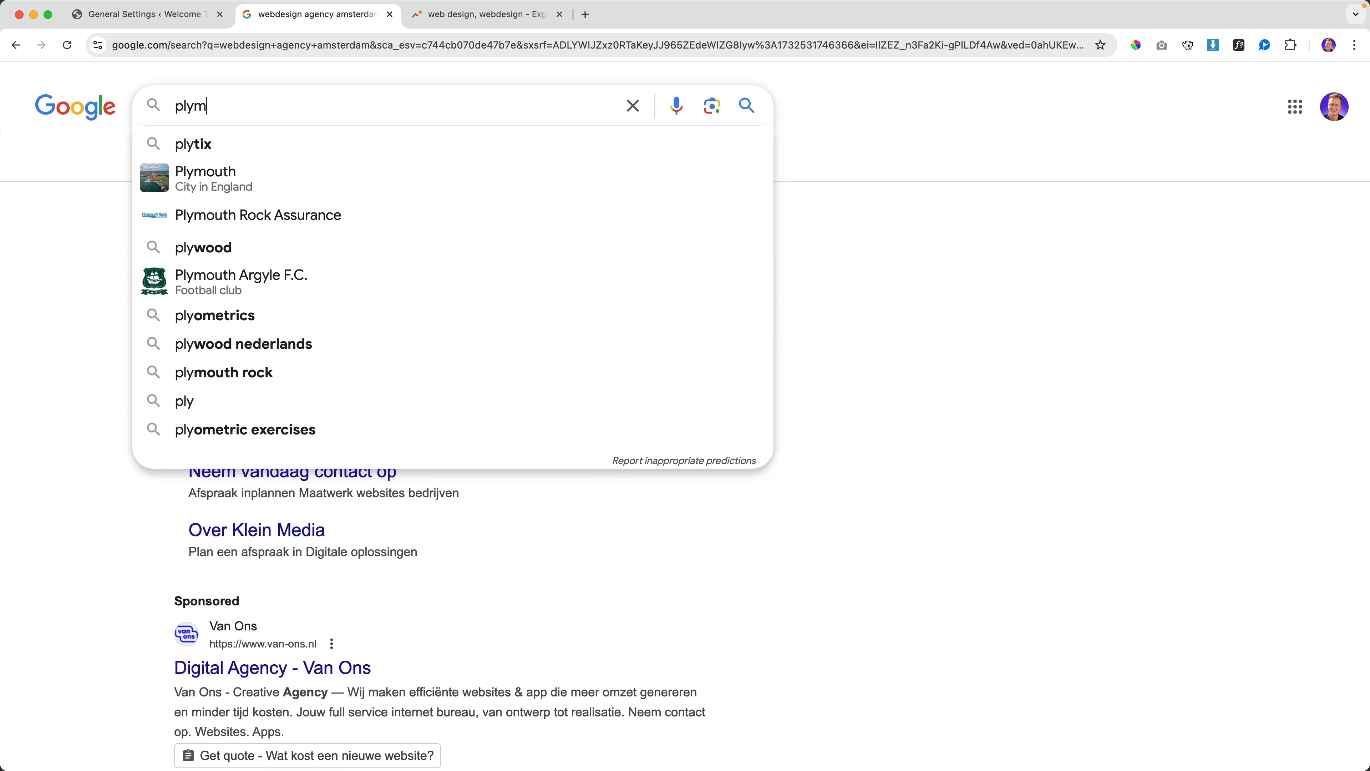
pyautogui.press('BackSpace')
pyautogui.press('BackSpace')
pyautogui.write('umber ')
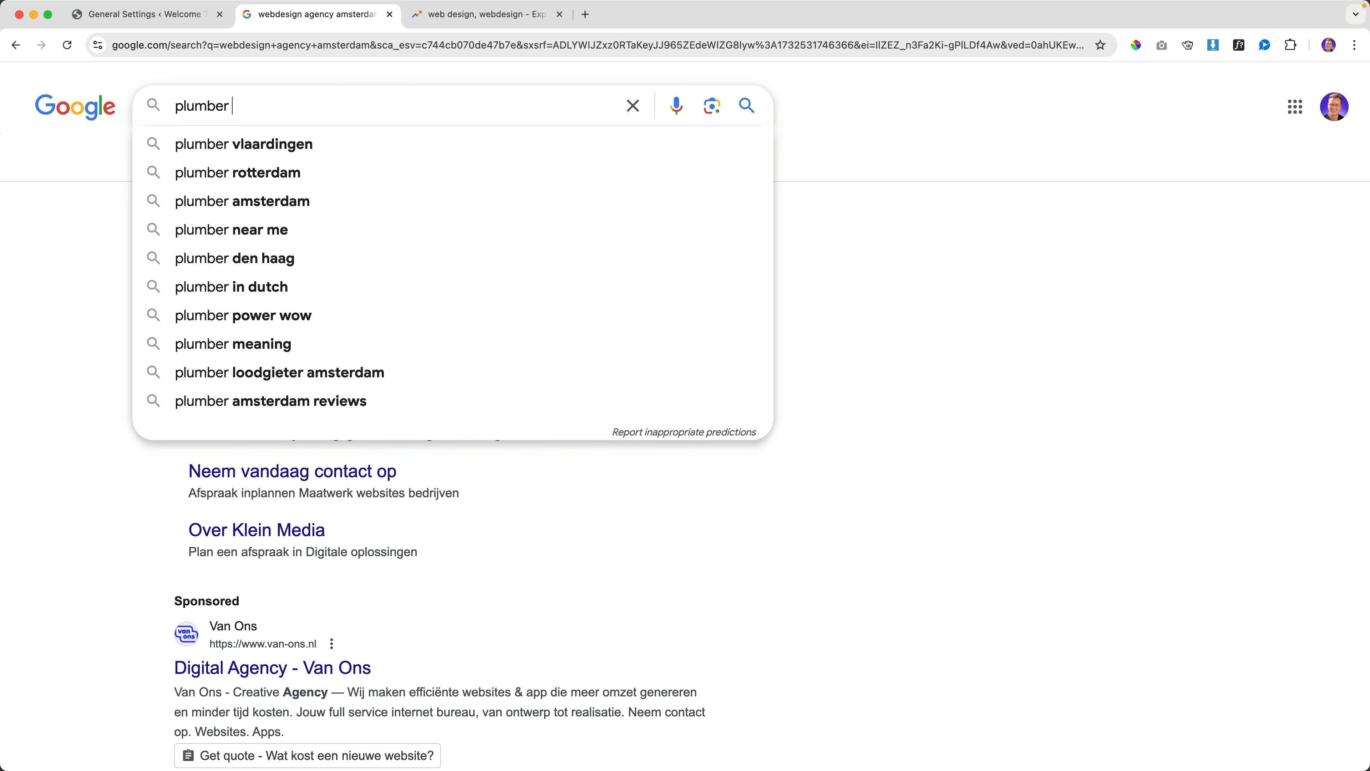
pyautogui.write('sysde')
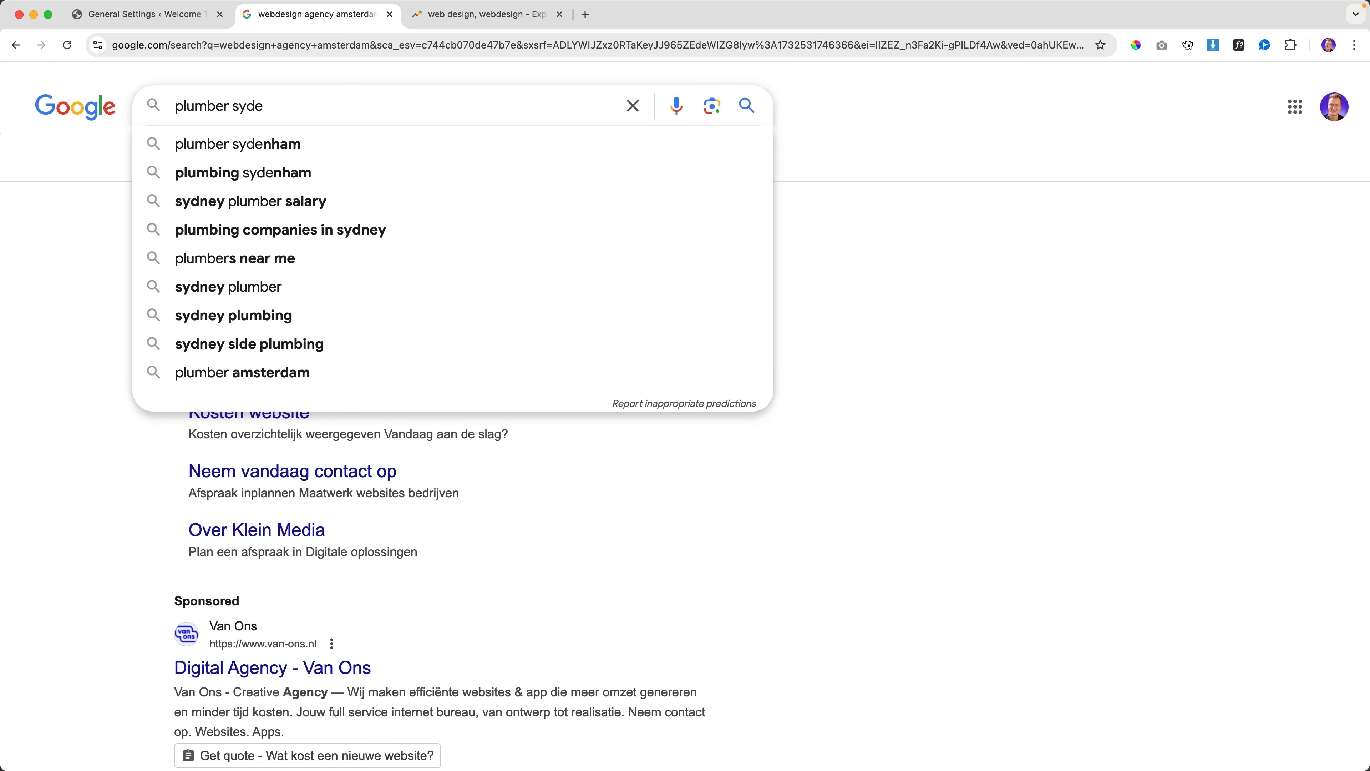
pyautogui.press('BackSpace')
pyautogui.write('ney')
pyautogui.press('Return')
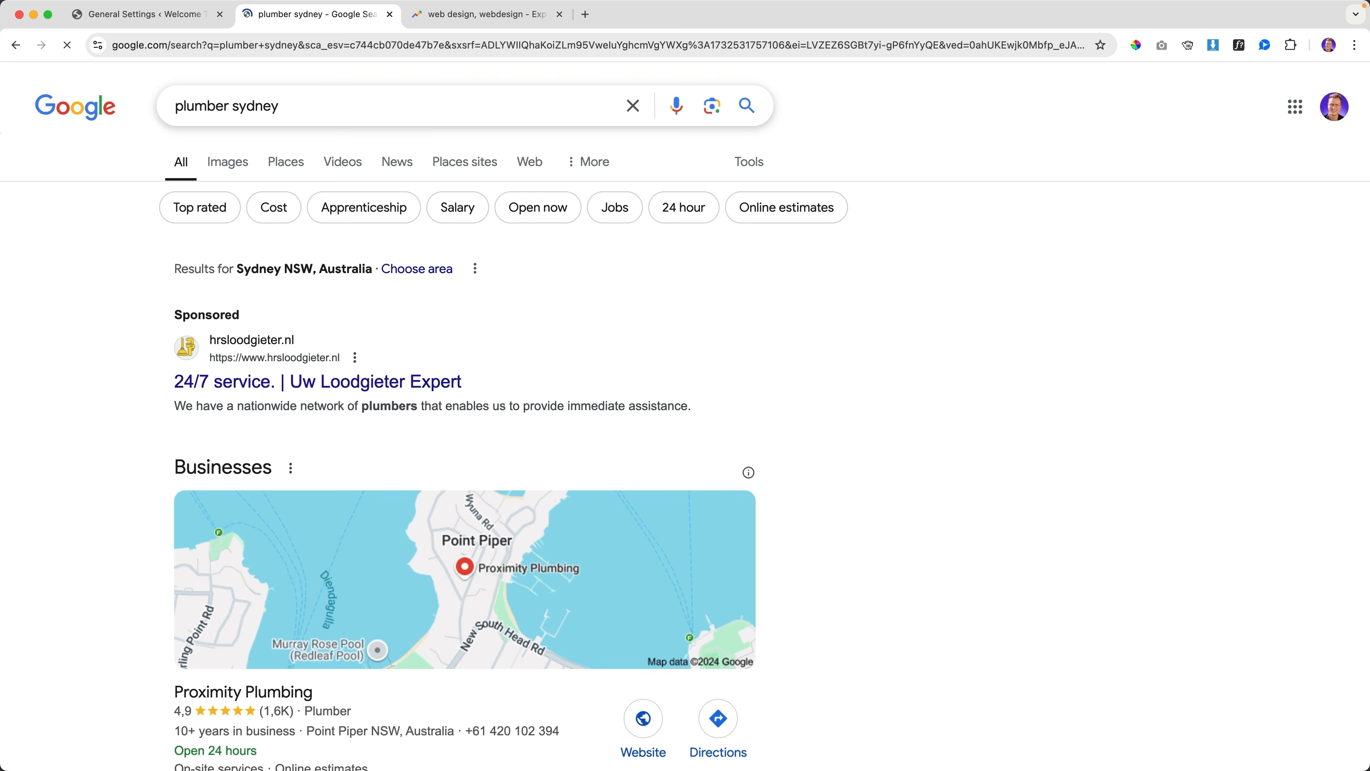
# Browse the plumber sydney results, then close the search and Google Trends tabs
pyautogui.scroll(-10, 138, 294)
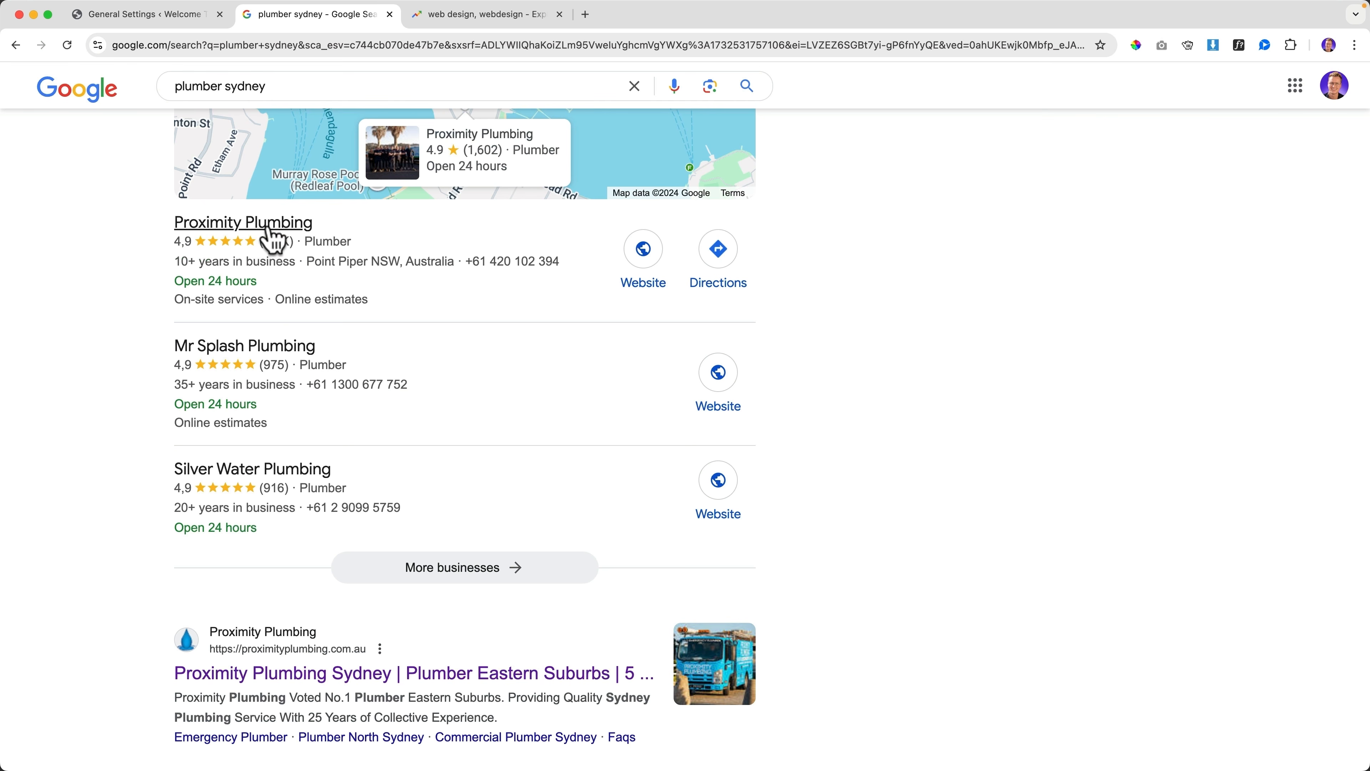
pyautogui.scroll(-5, 300, 480)
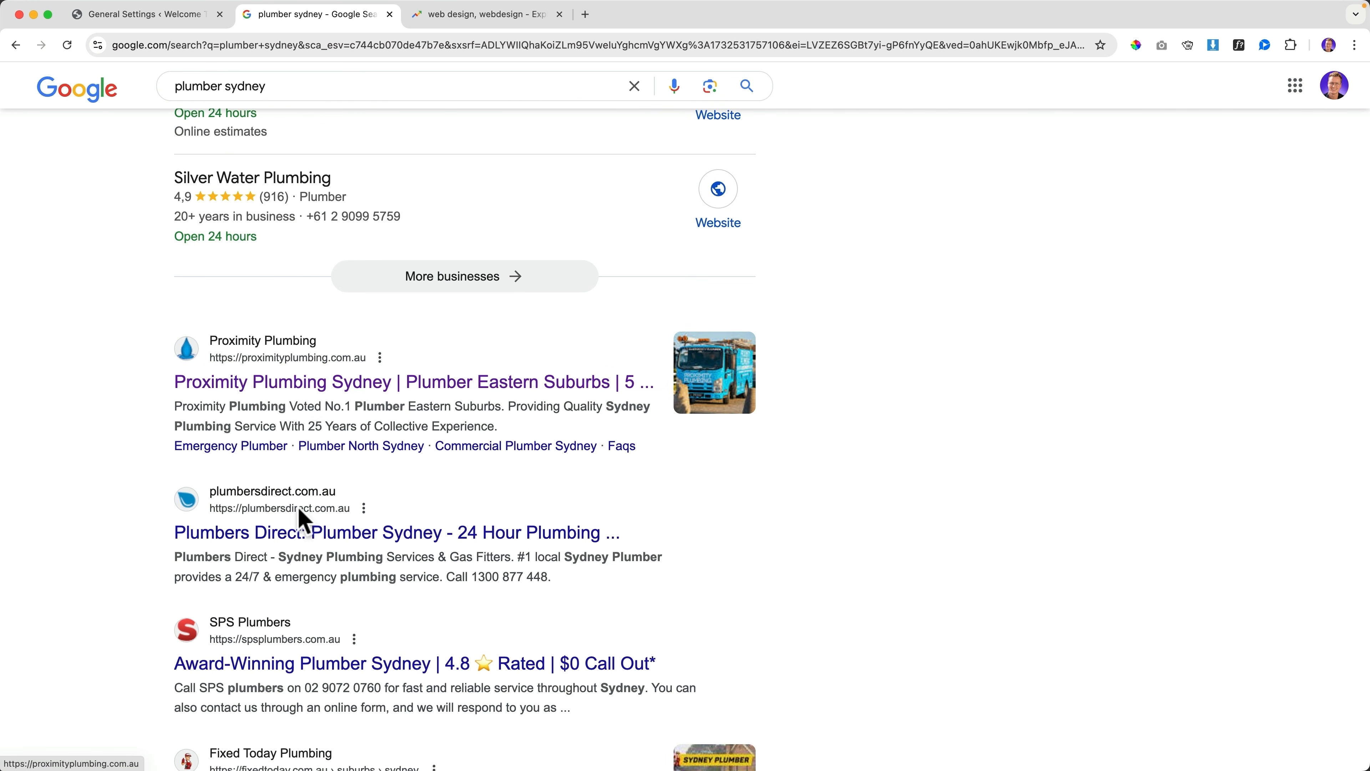
pyautogui.scroll(-5, 294, 531)
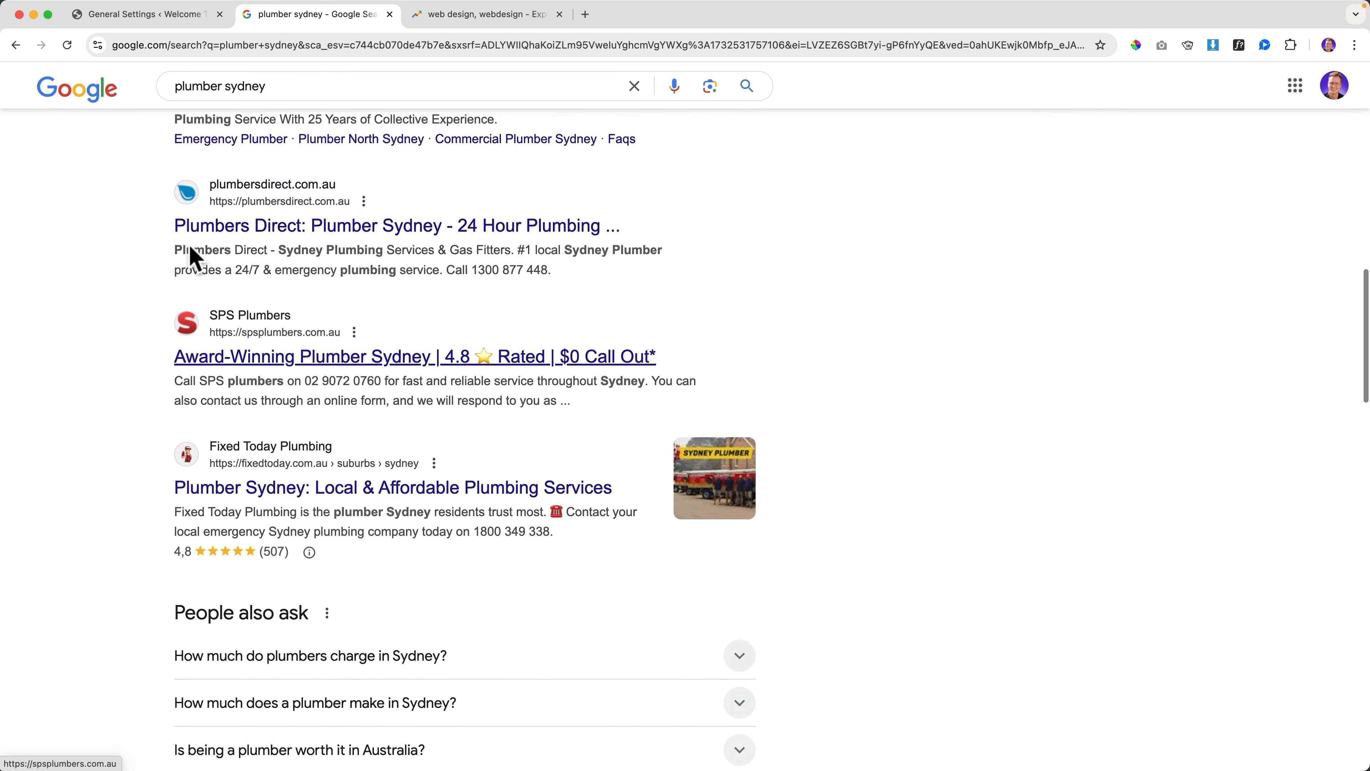
pyautogui.click(141, 14)
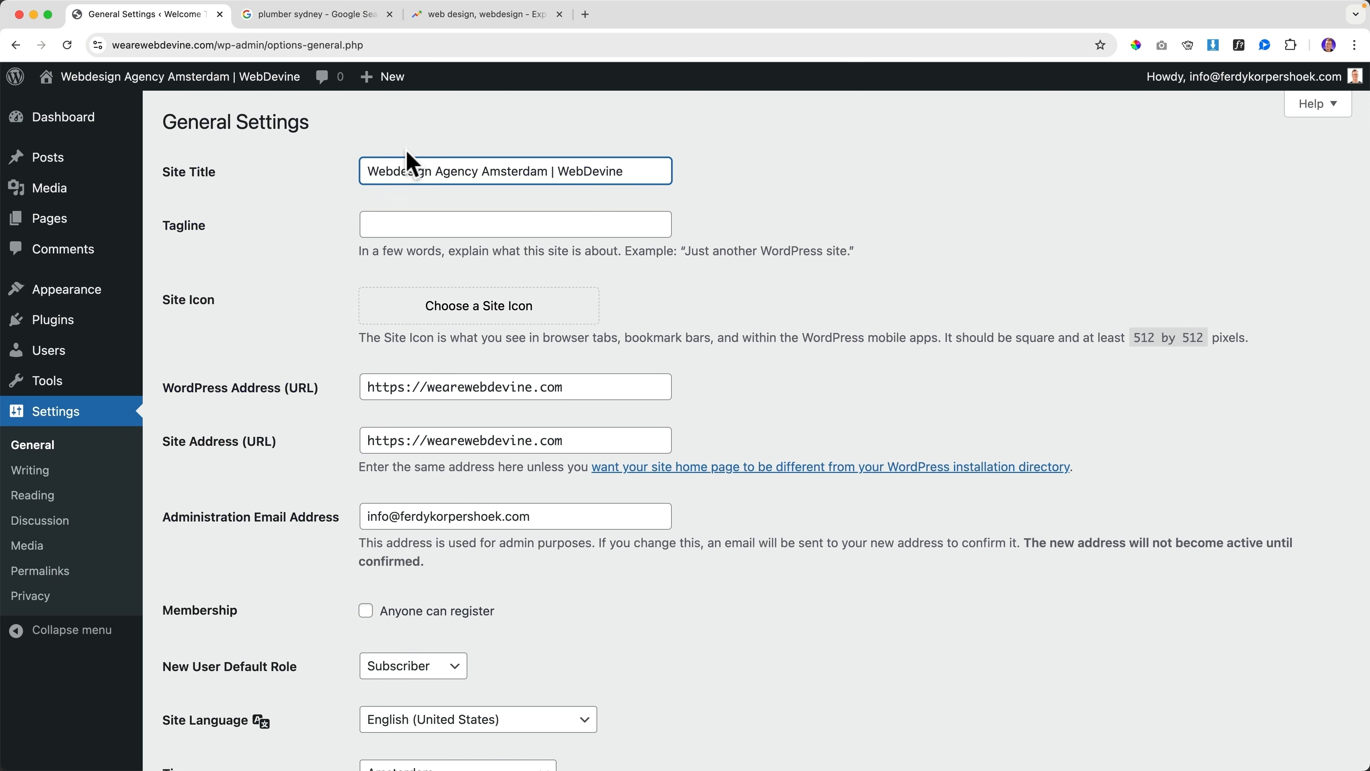
pyautogui.click(323, 19)
pyautogui.scroll(-7, 326, 443)
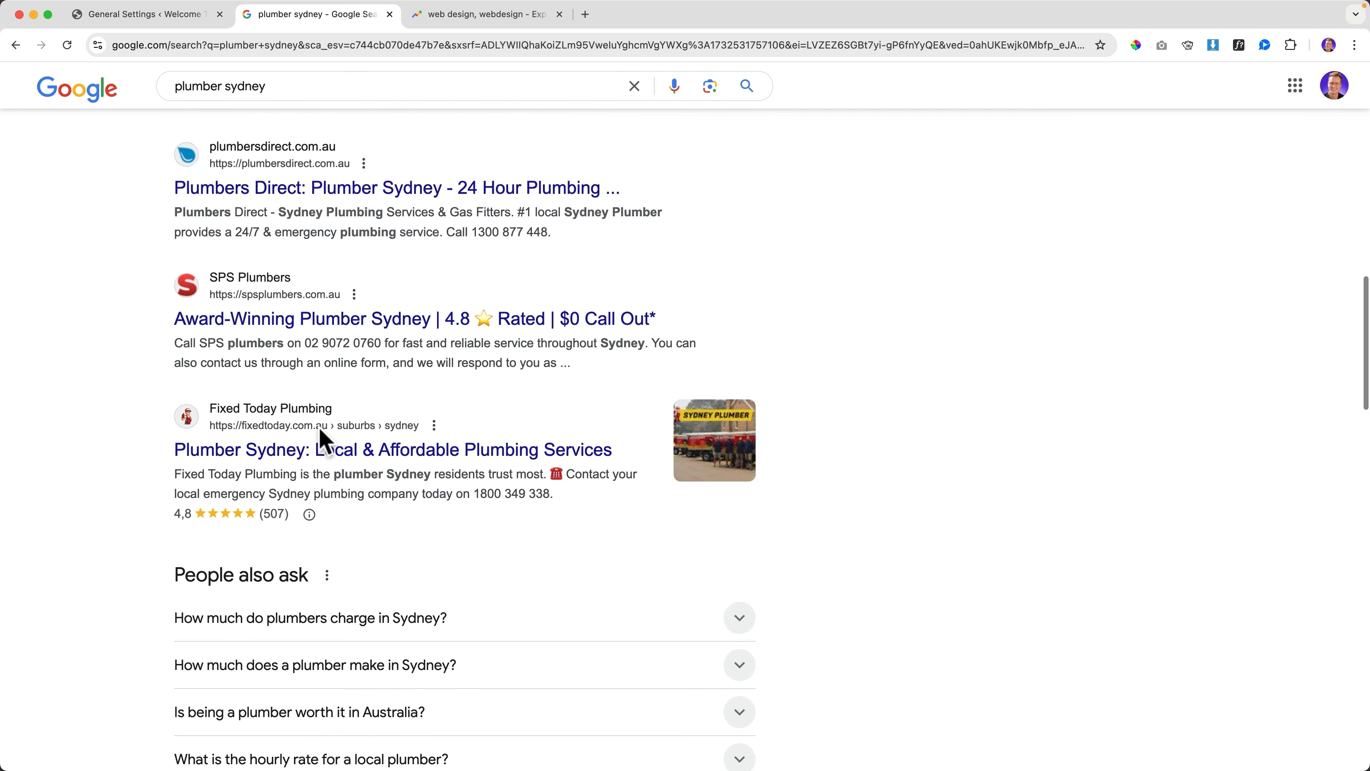
pyautogui.scroll(-10, 327, 443)
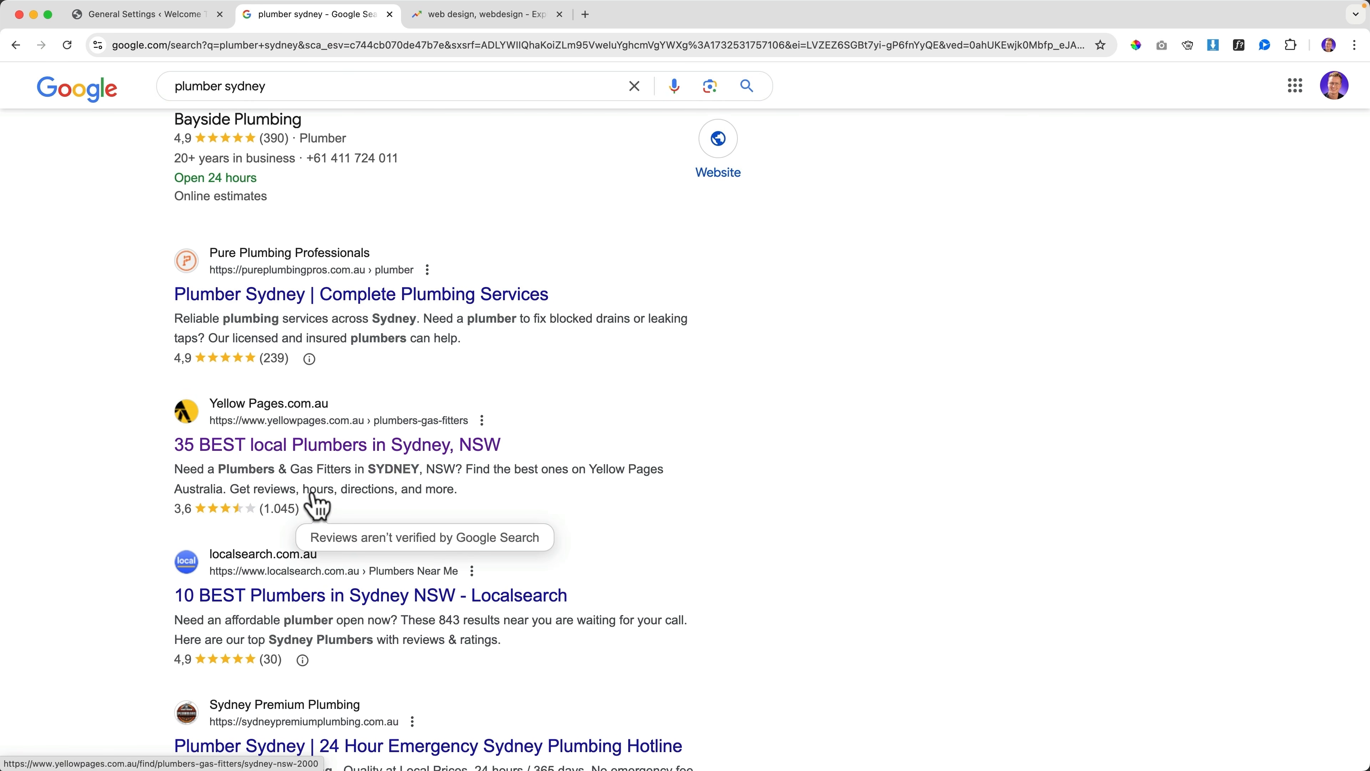
pyautogui.scroll(-3, 278, 482)
pyautogui.scroll(-3, 328, 483)
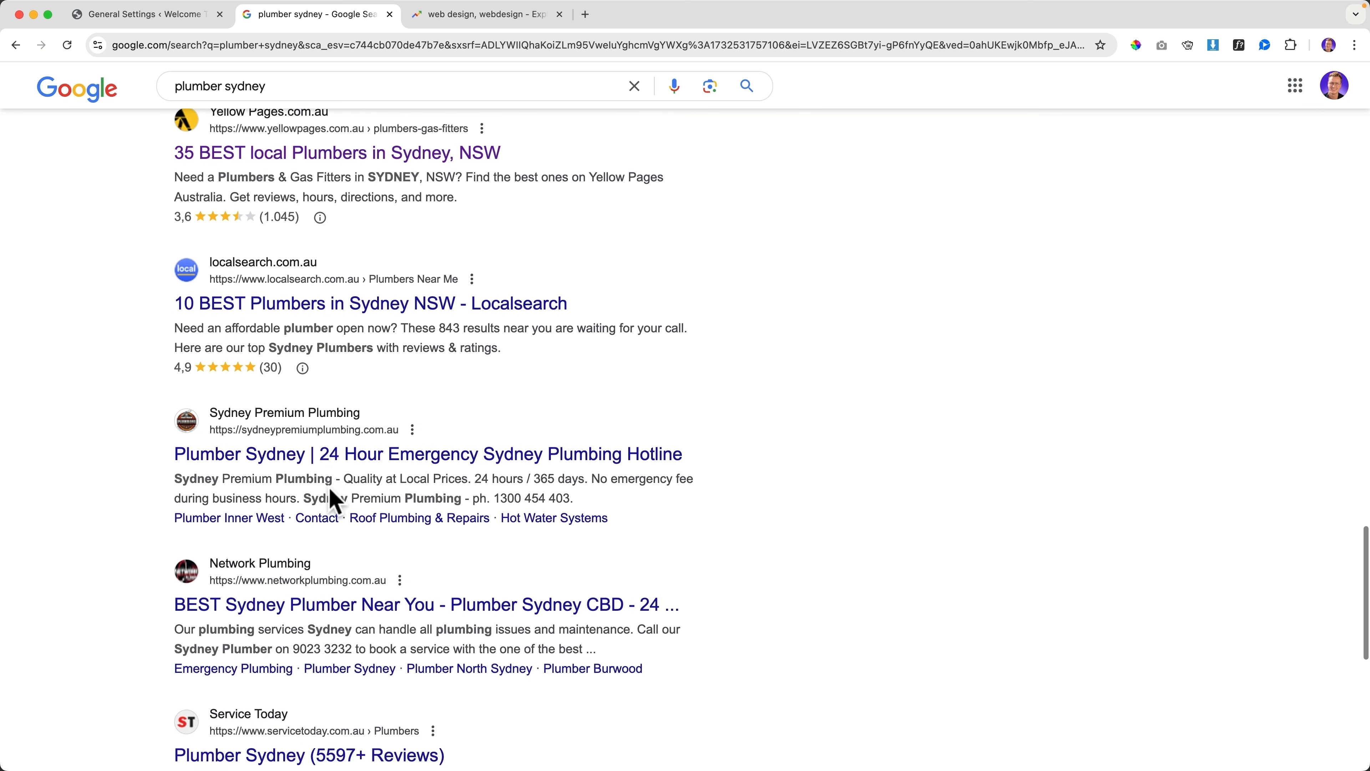
pyautogui.scroll(8, 333, 496)
pyautogui.scroll(-4, 330, 495)
pyautogui.scroll(-3, 326, 502)
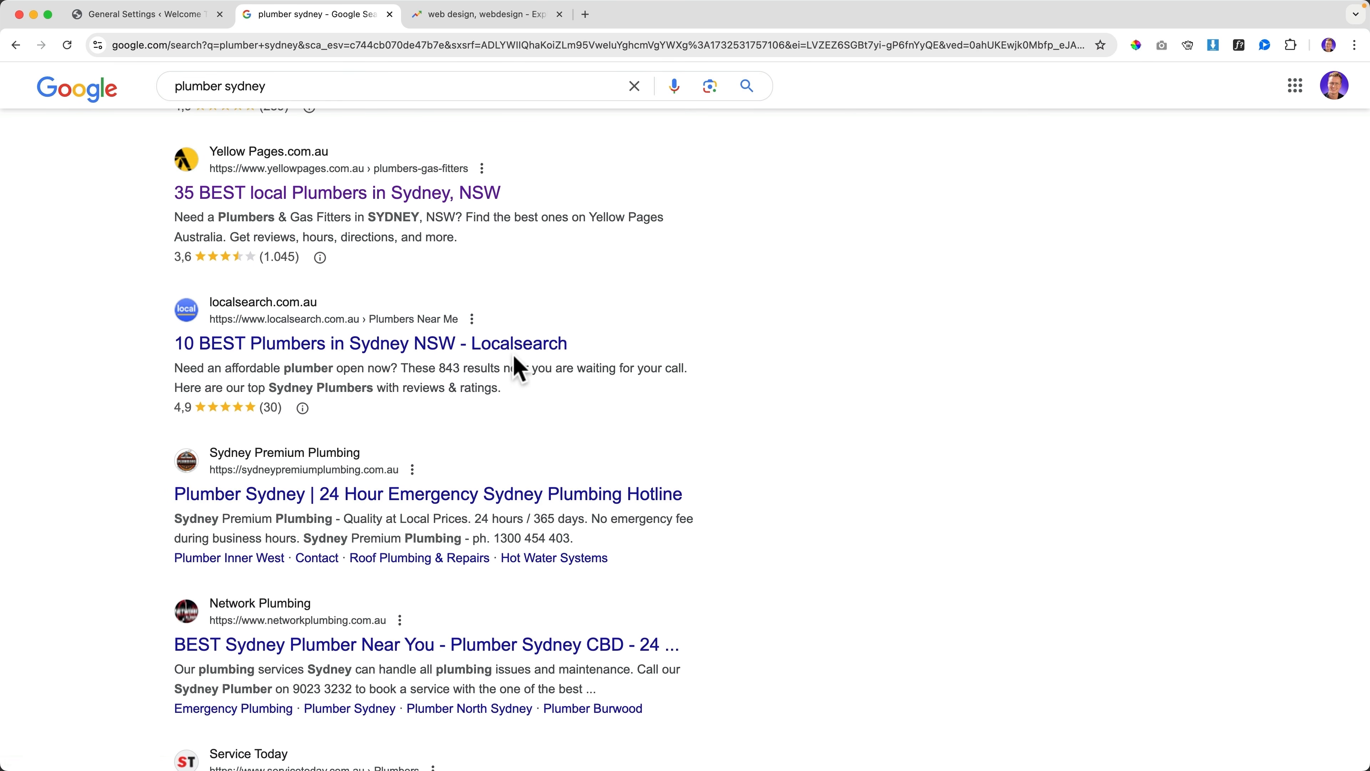
pyautogui.scroll(-7, 496, 336)
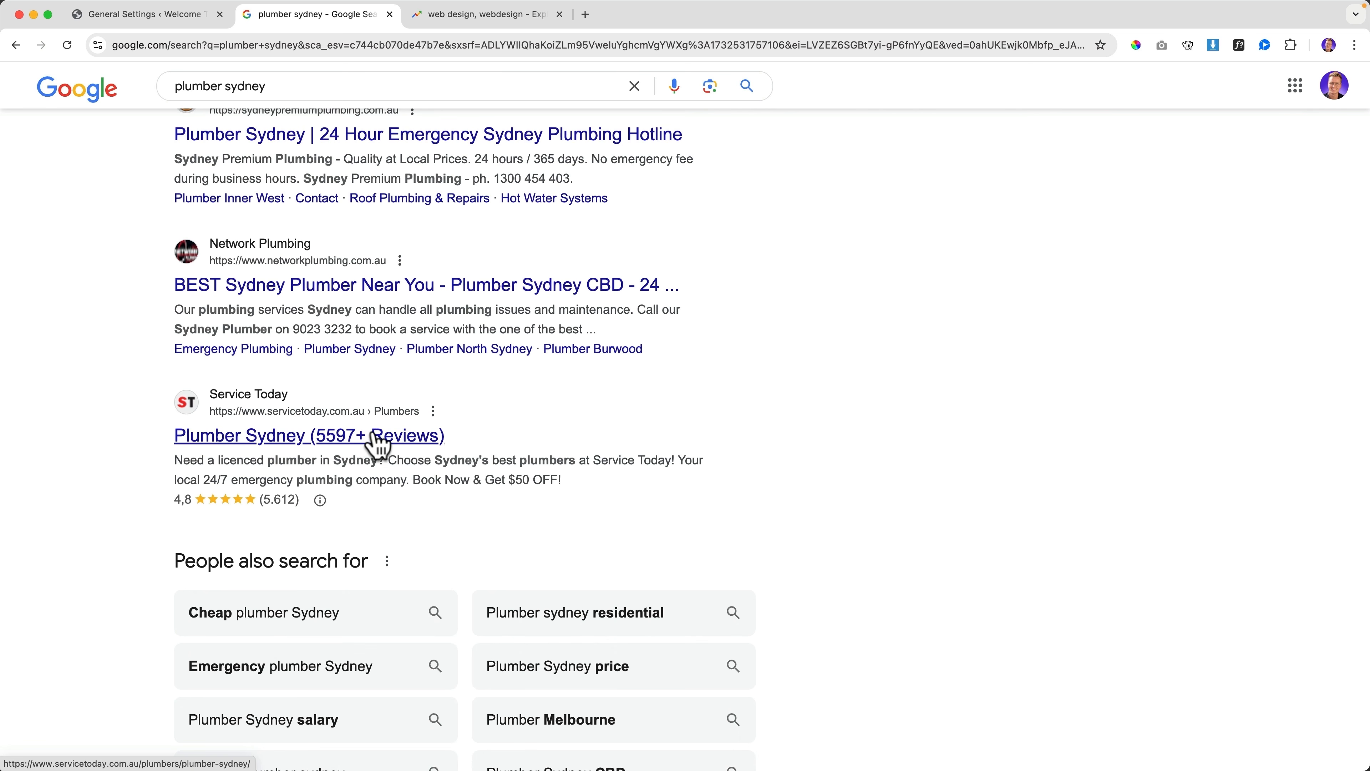
pyautogui.scroll(20, 361, 453)
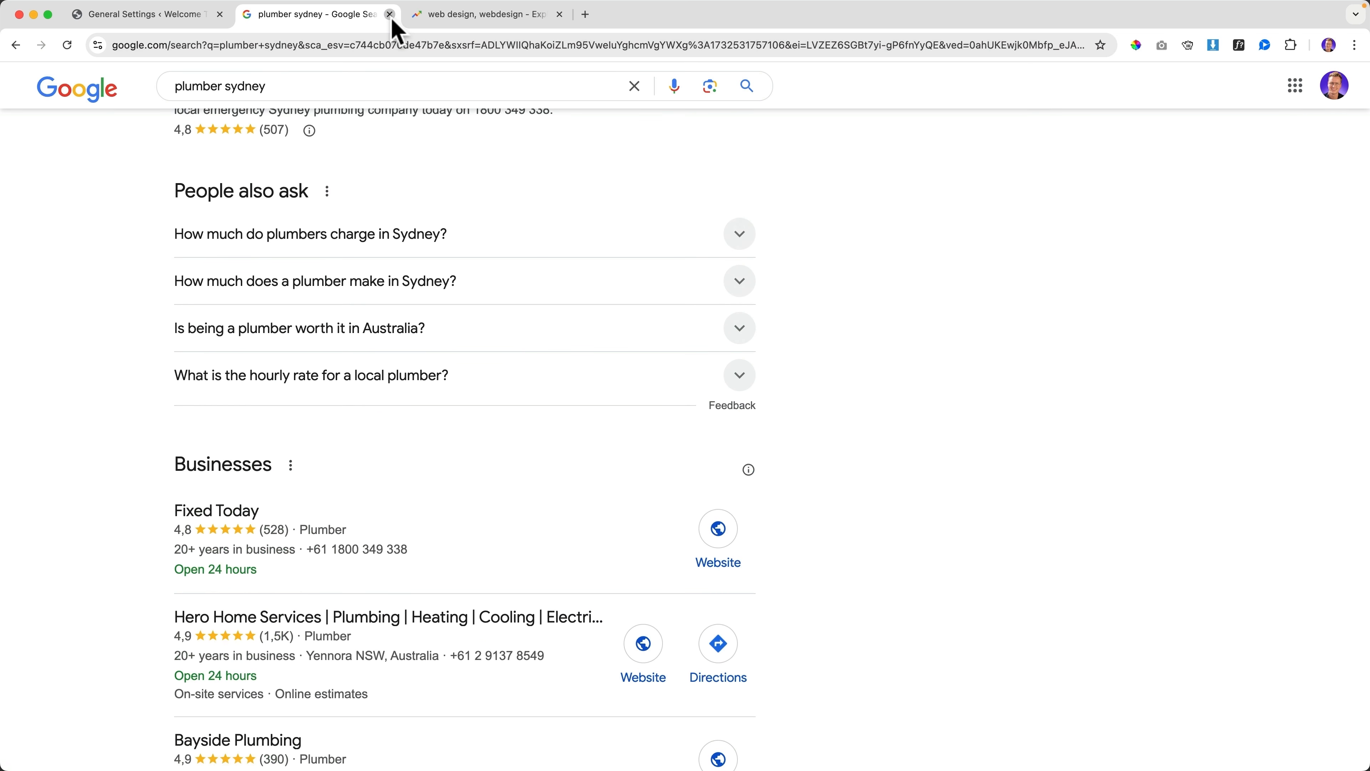
pyautogui.click(390, 14)
pyautogui.click(389, 15)
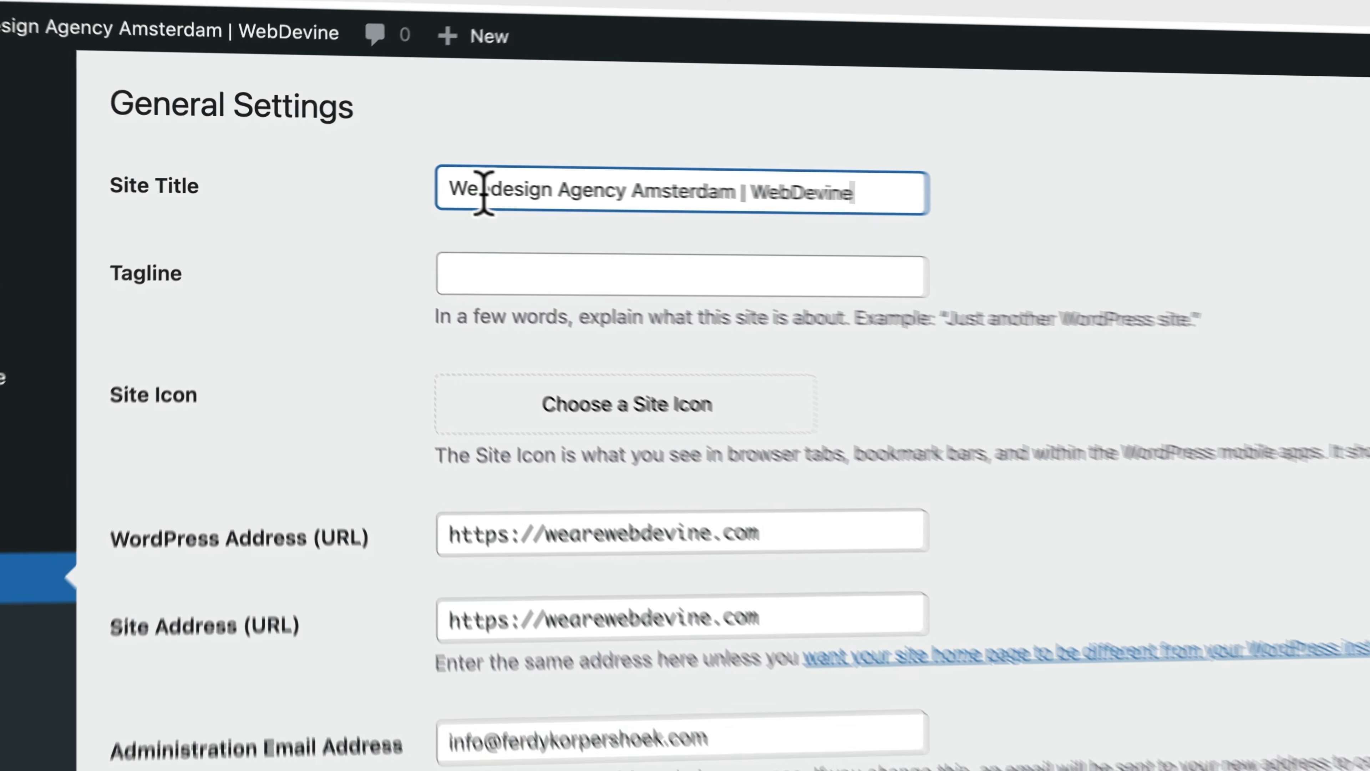
# Review the site title 'Webdesign Agency Amsterdam | WebDevine' and leave it unchanged
pyautogui.moveTo(455, 187); pyautogui.dragTo(653, 191)
pyautogui.click(653, 192)
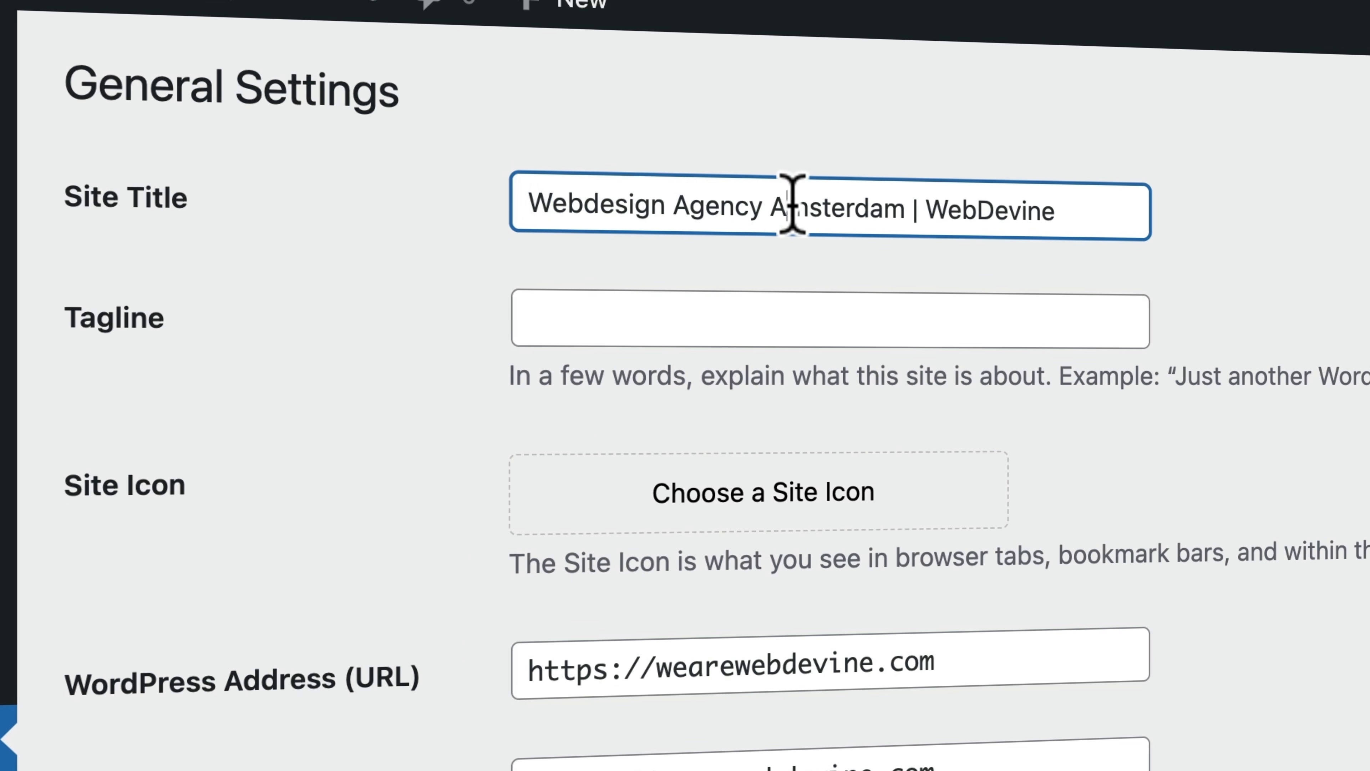
pyautogui.moveTo(792, 204); pyautogui.dragTo(1077, 209)
pyautogui.click(917, 211)
pyautogui.click(272, 330)
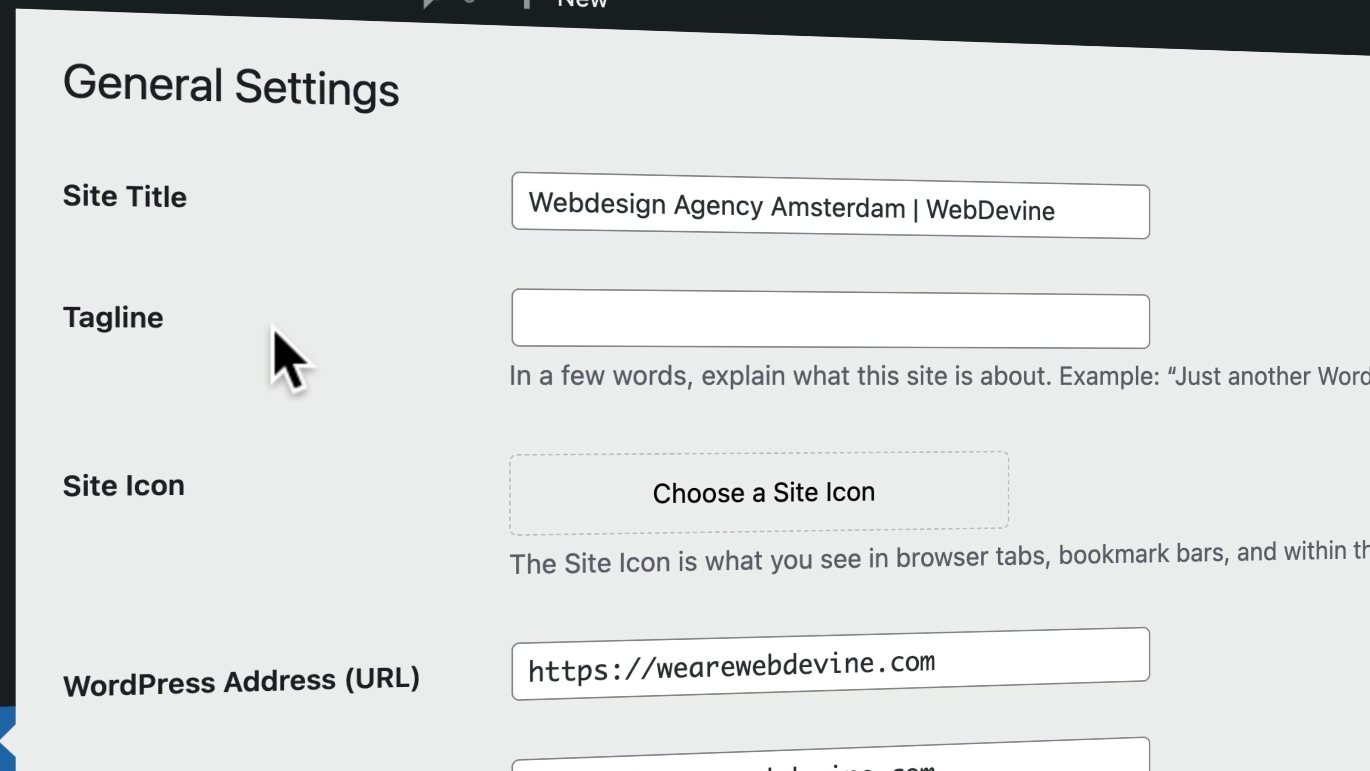
# Enter the tagline 'We Create Highly Converting Websites', fixing 'COnverting', then view the front end
pyautogui.click(569, 308)
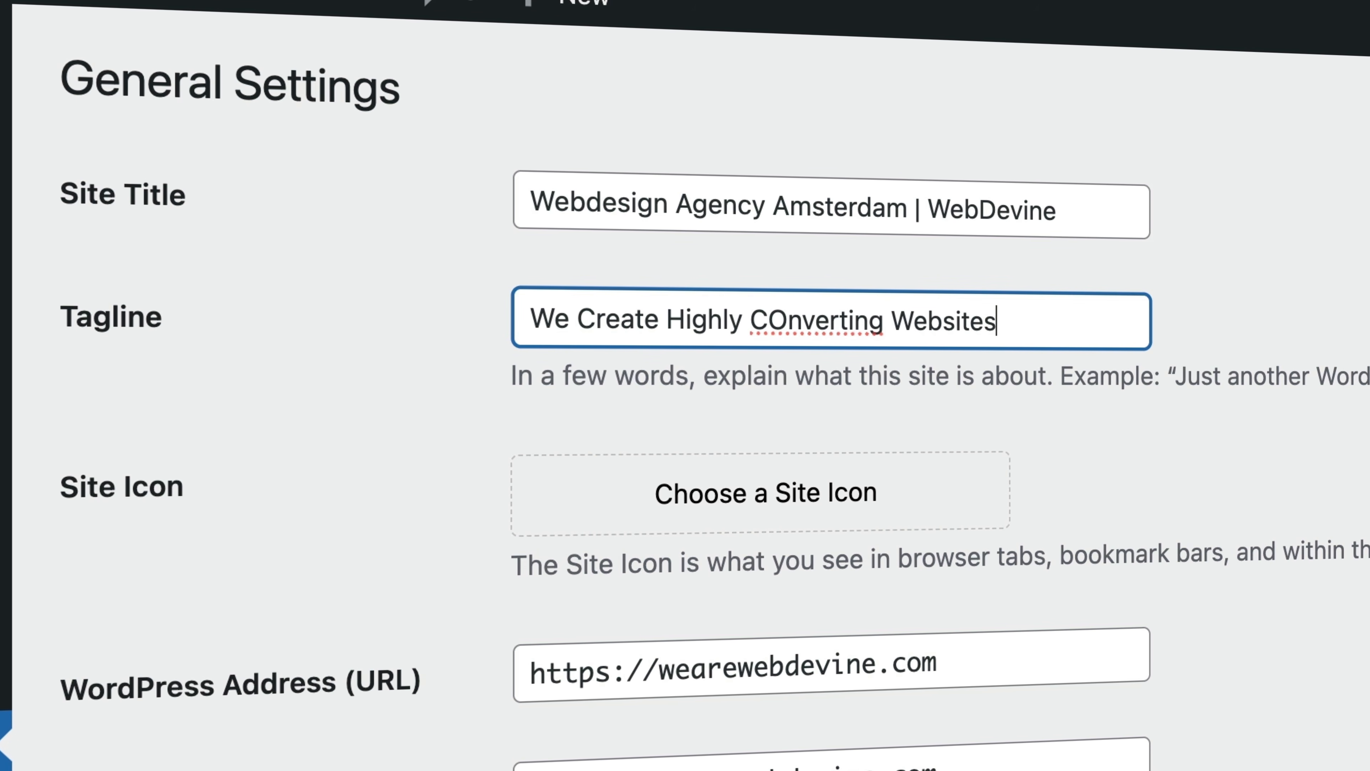
pyautogui.rightClick(790, 316)
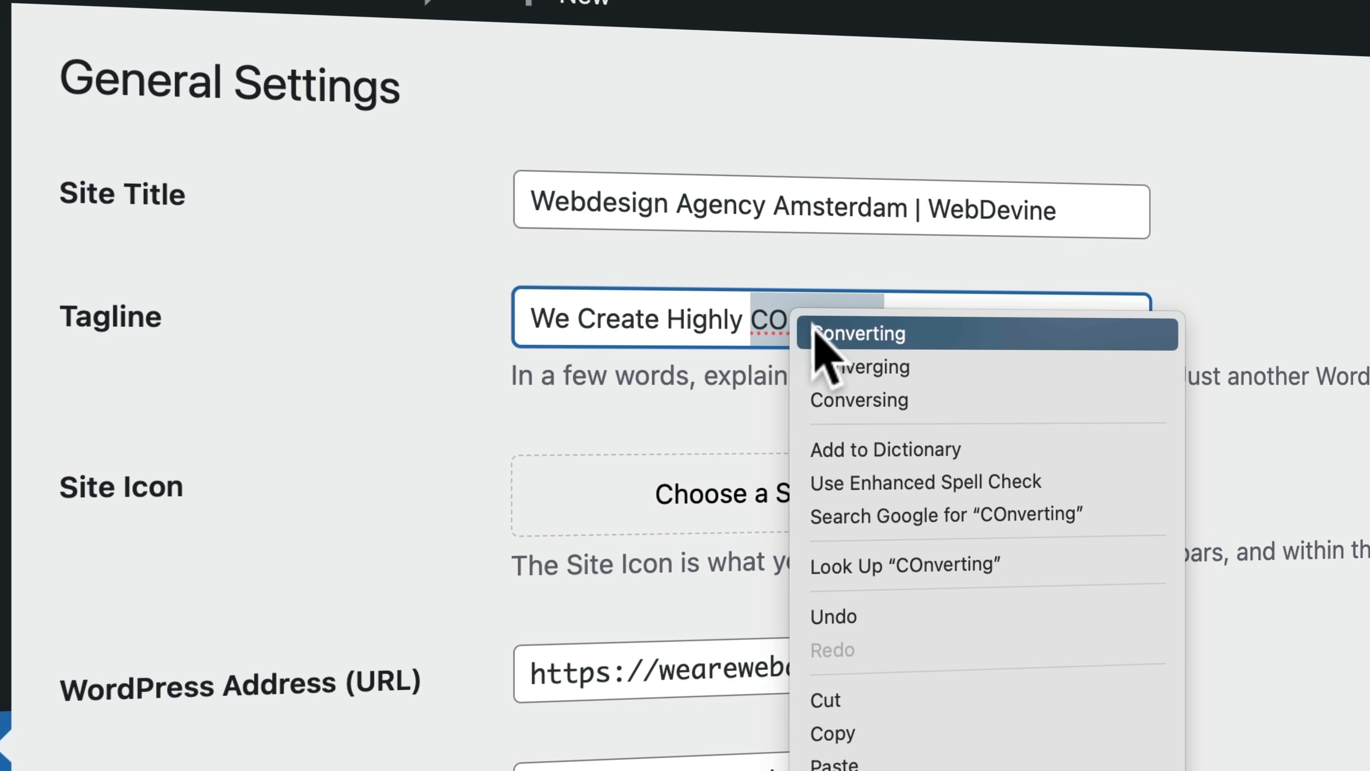
pyautogui.click(817, 330)
pyautogui.scroll(-10, 378, 292)
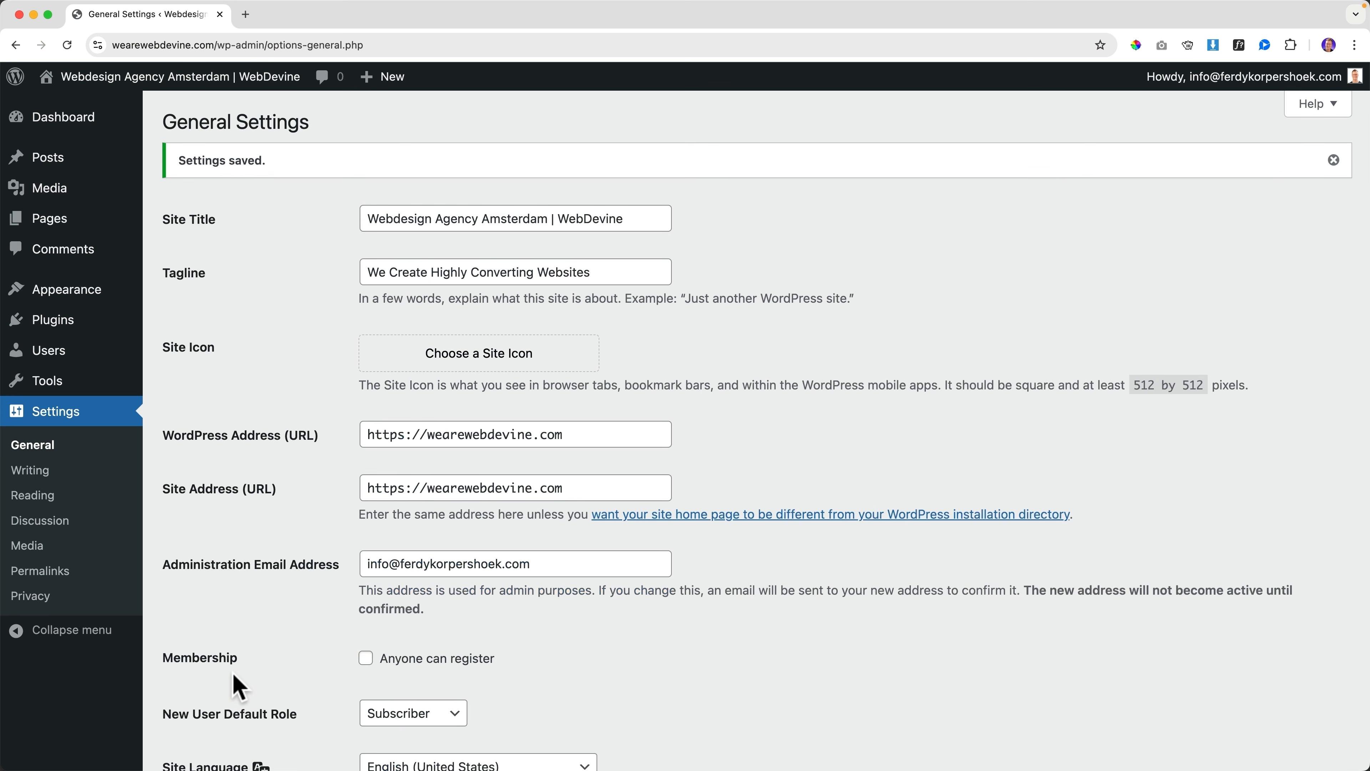
pyautogui.click(193, 81)
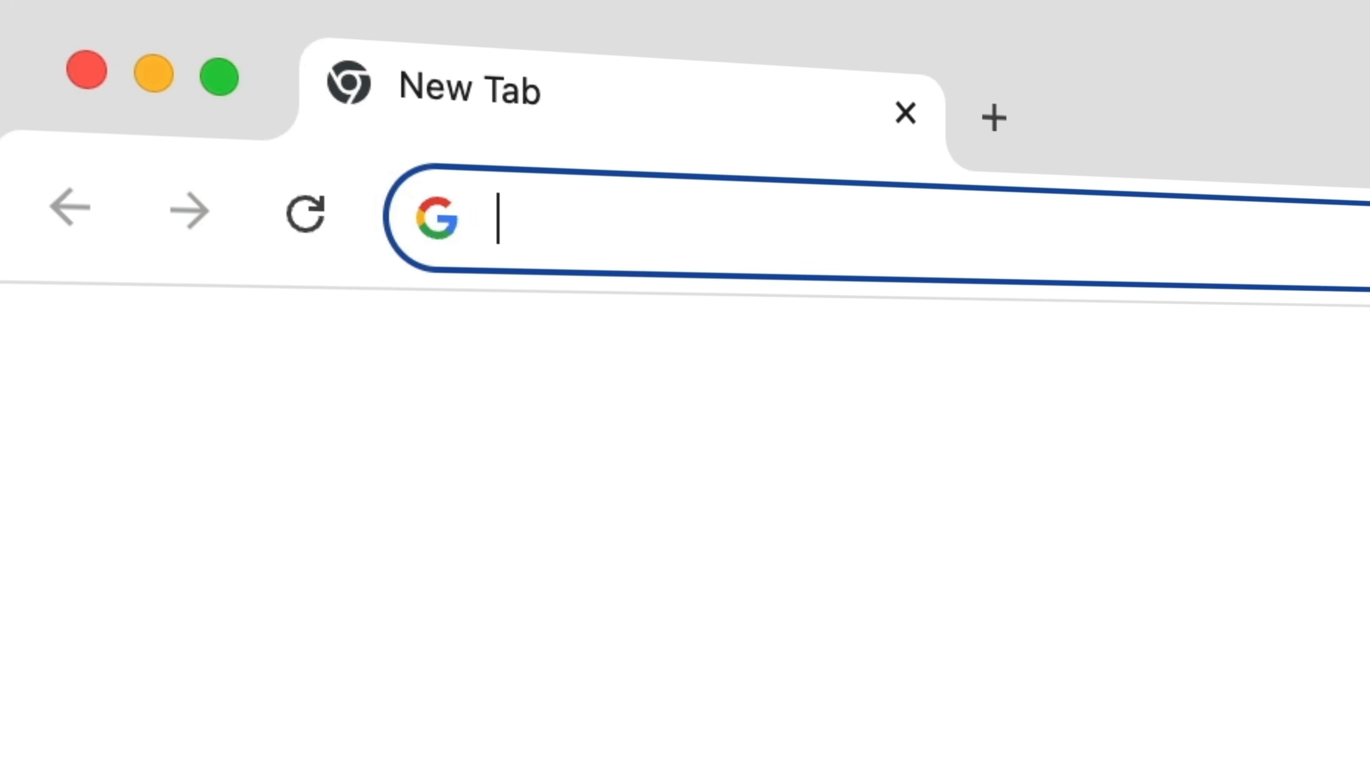
# Search Google for 'branding colors' and preview the Color Emotion Guide and Venngage brand palette images
pyautogui.write('branding colors')
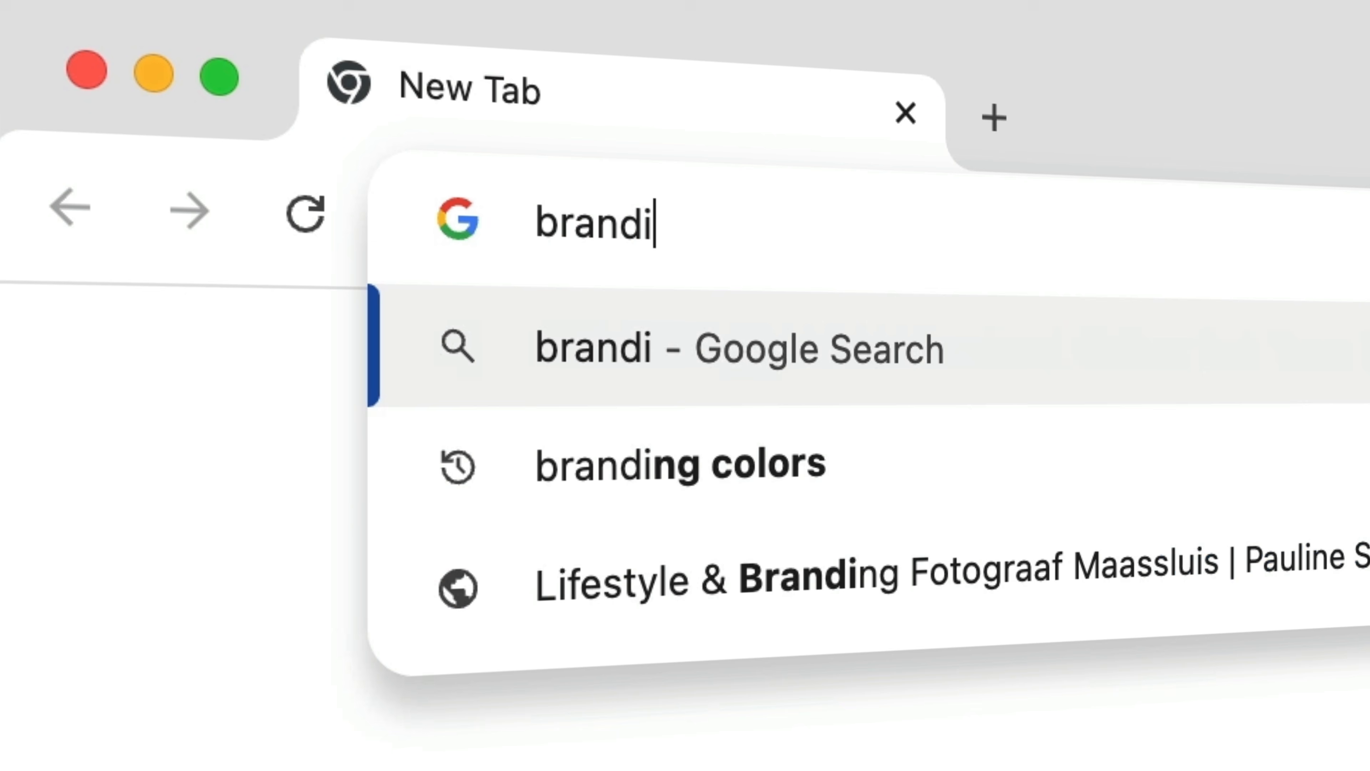
pyautogui.press('Return')
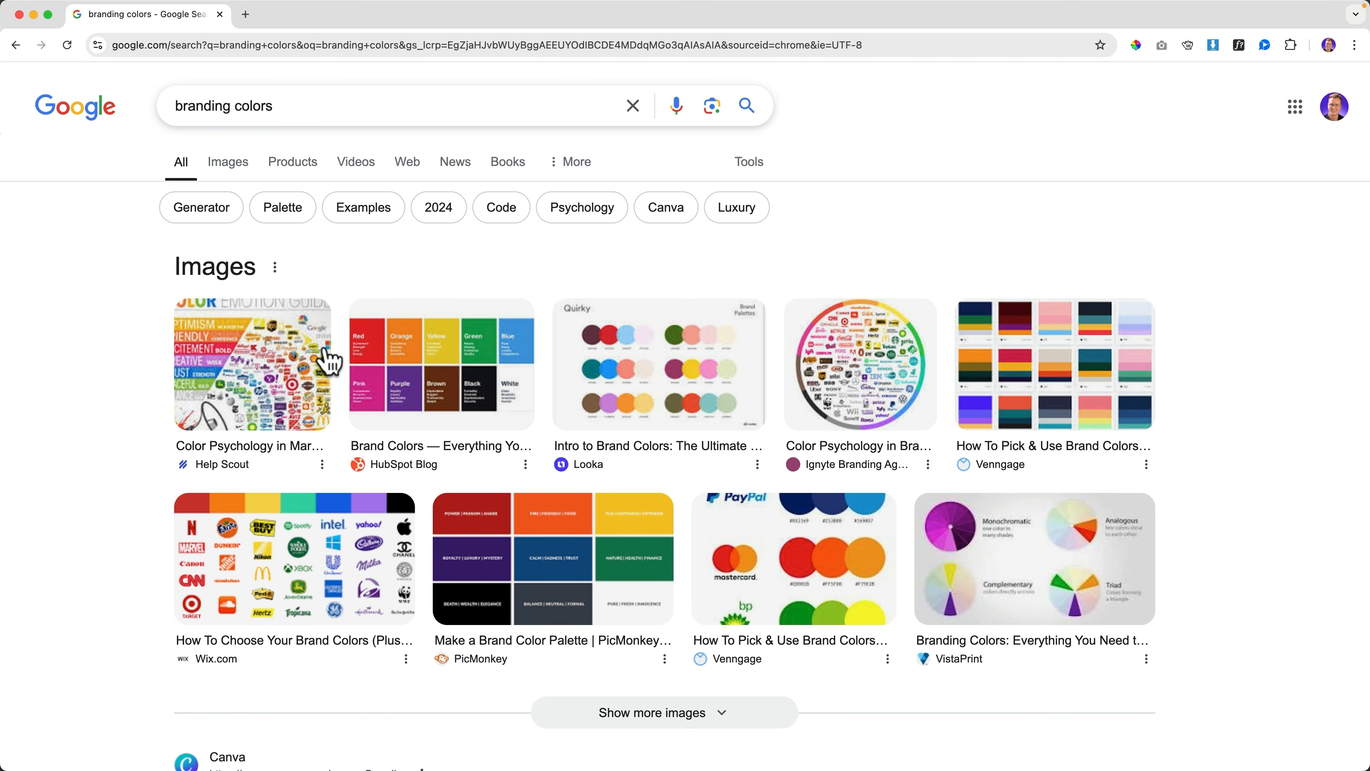
pyautogui.click(253, 365)
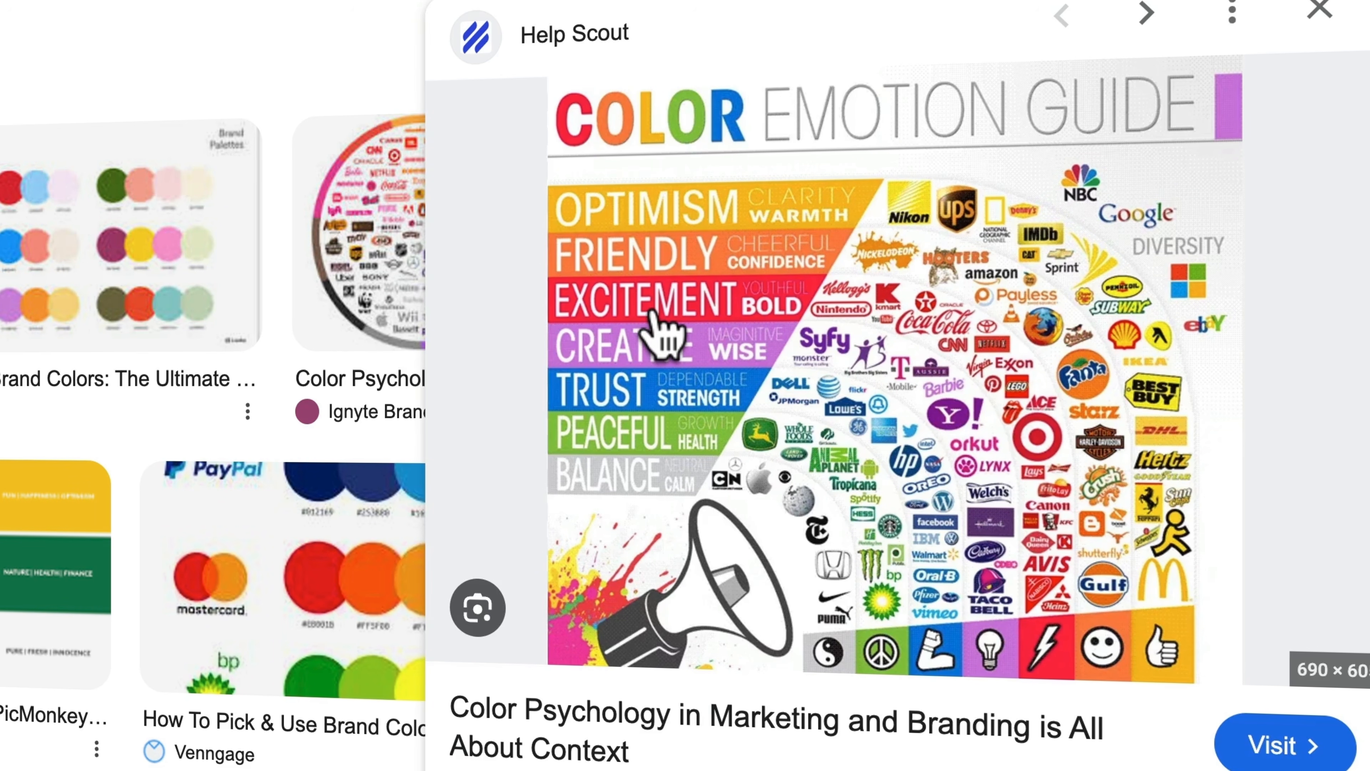
pyautogui.click(292, 561)
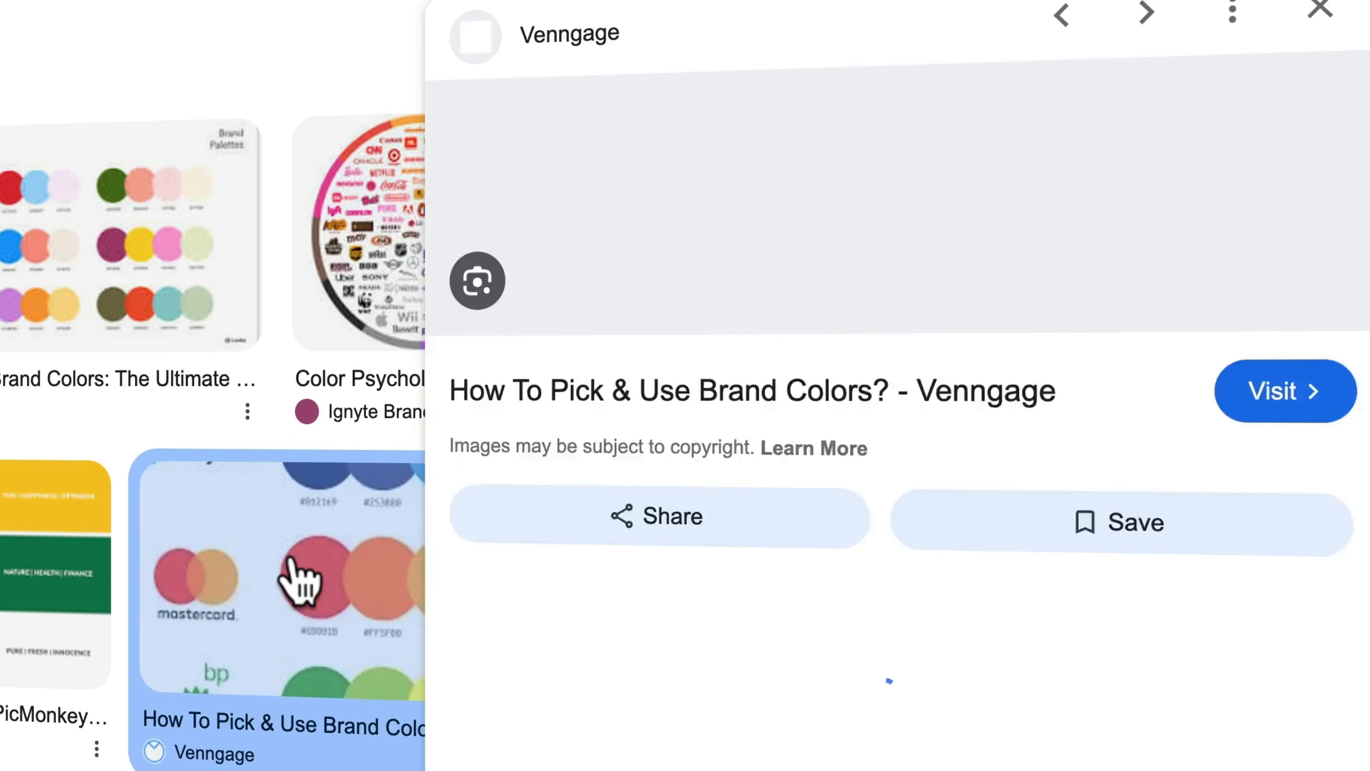
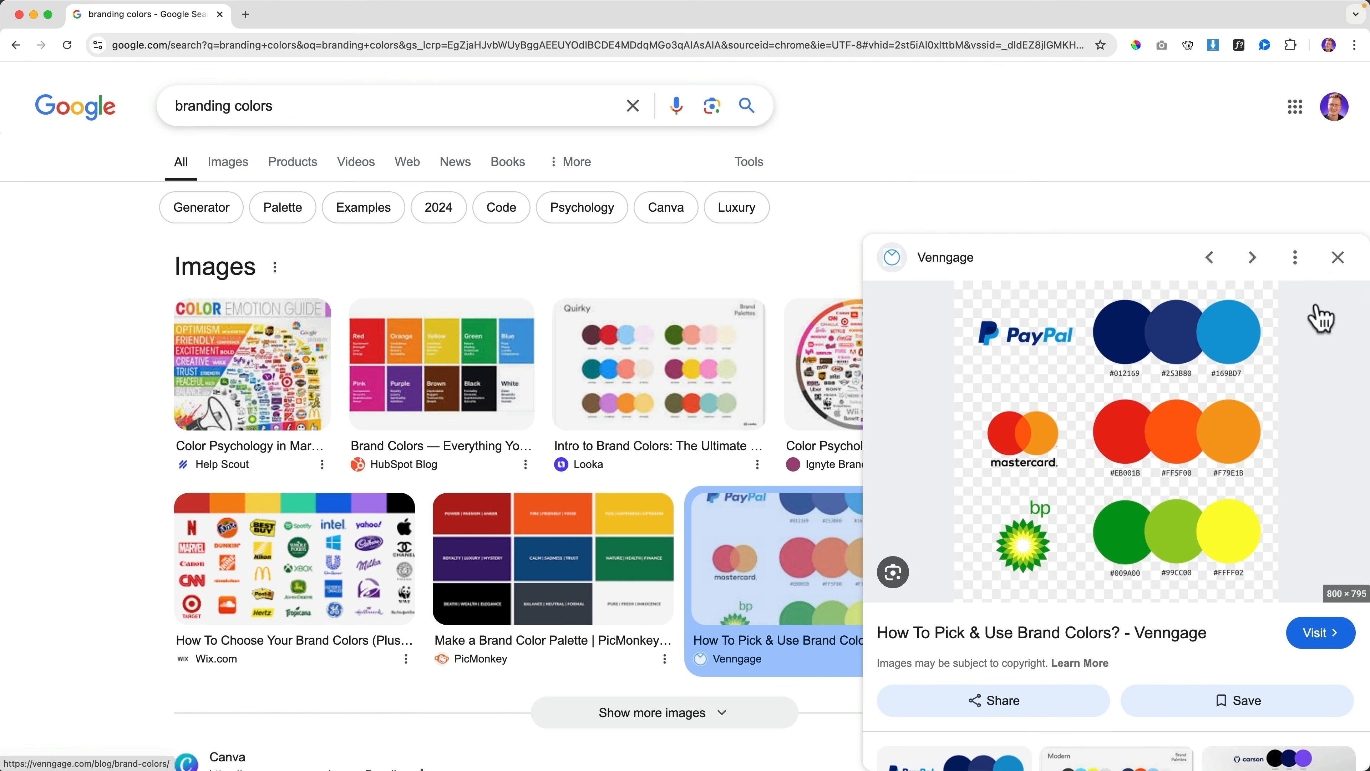
# Close the image preview and browse the 'branding colors' image grid of brand palettes
pyautogui.click(1340, 269)
pyautogui.scroll(-8, 434, 465)
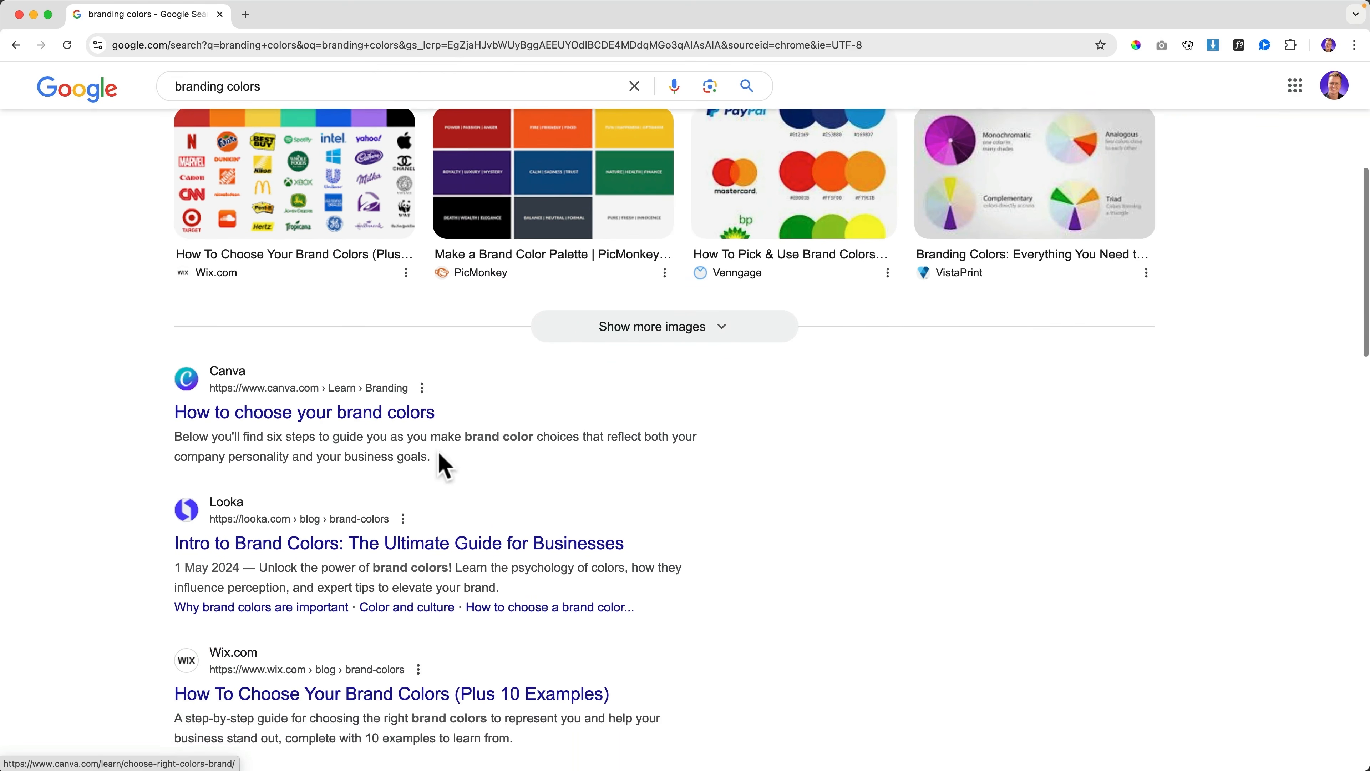
pyautogui.scroll(8, 440, 459)
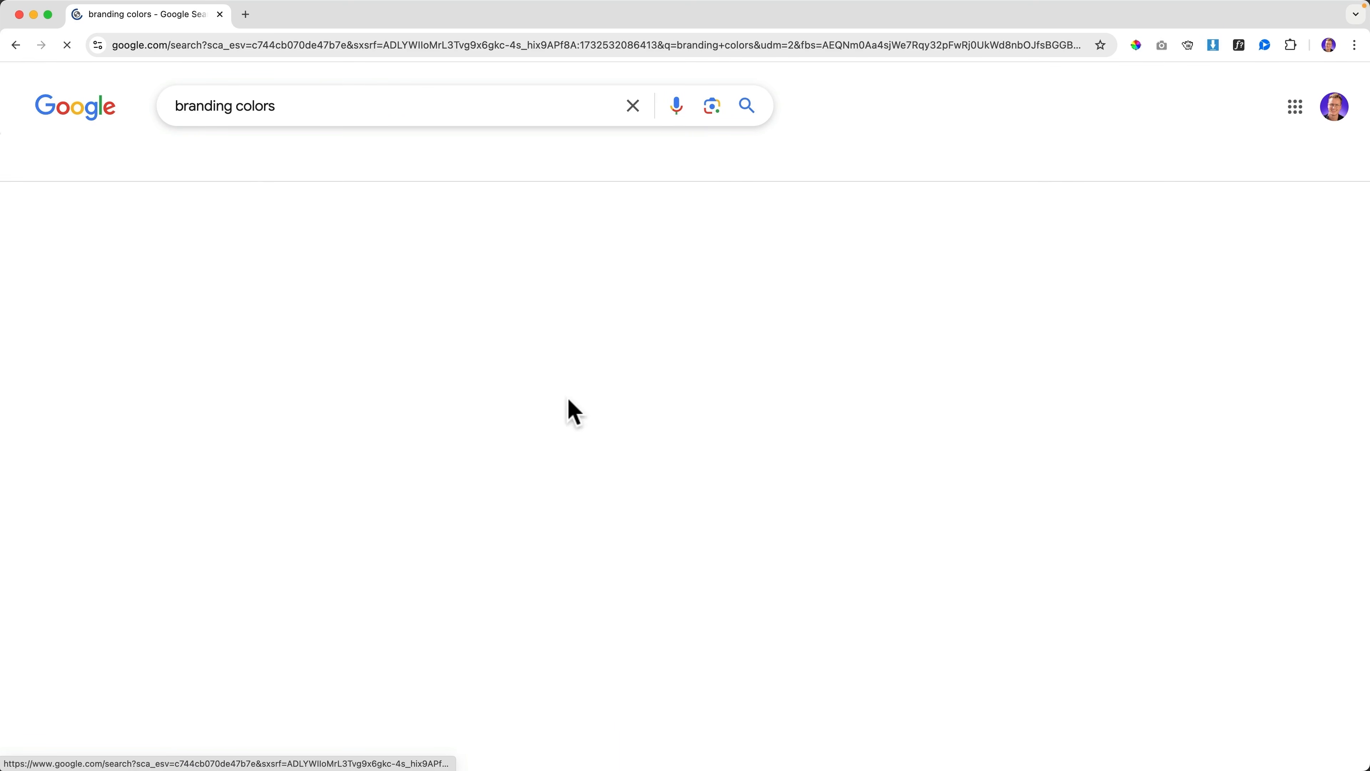
pyautogui.scroll(-6, 599, 432)
pyautogui.scroll(-15, 627, 420)
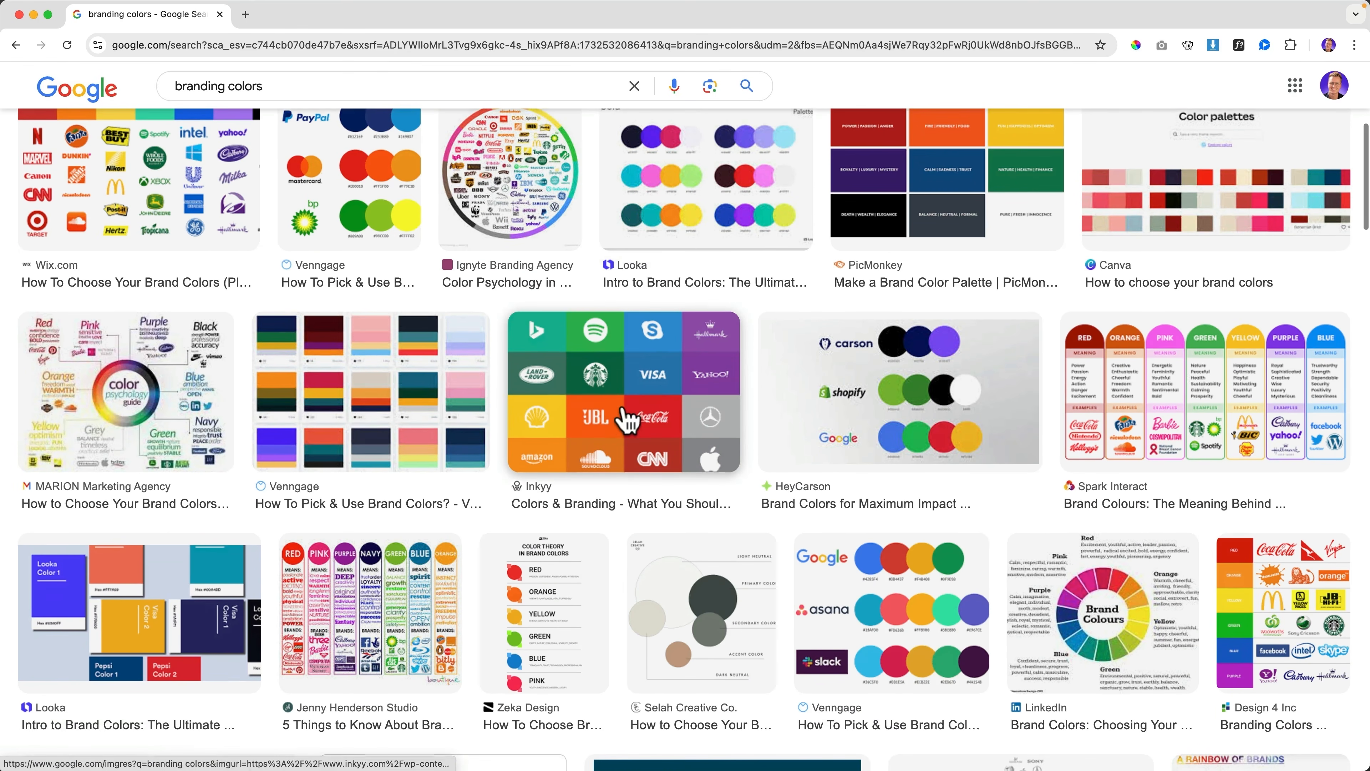
pyautogui.scroll(-9, 623, 415)
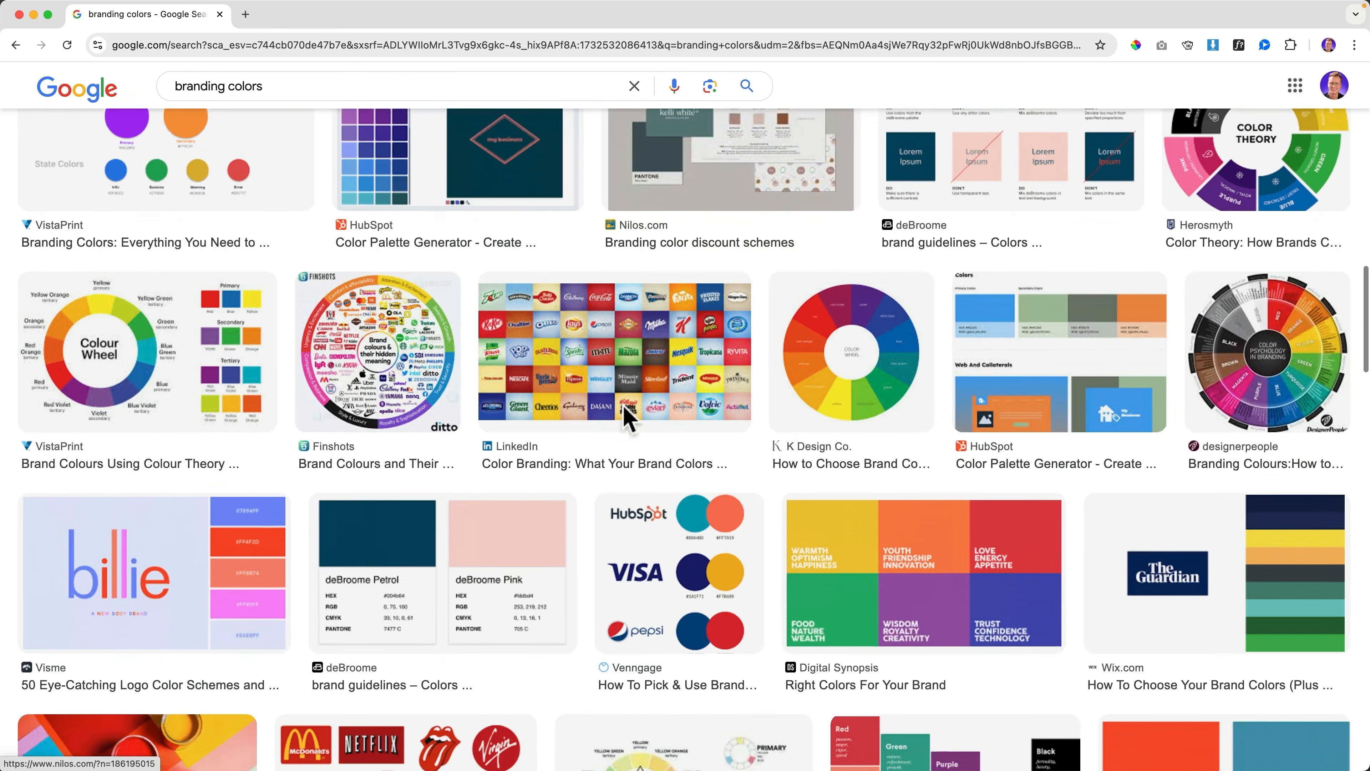
pyautogui.scroll(6, 627, 416)
pyautogui.scroll(15, 579, 420)
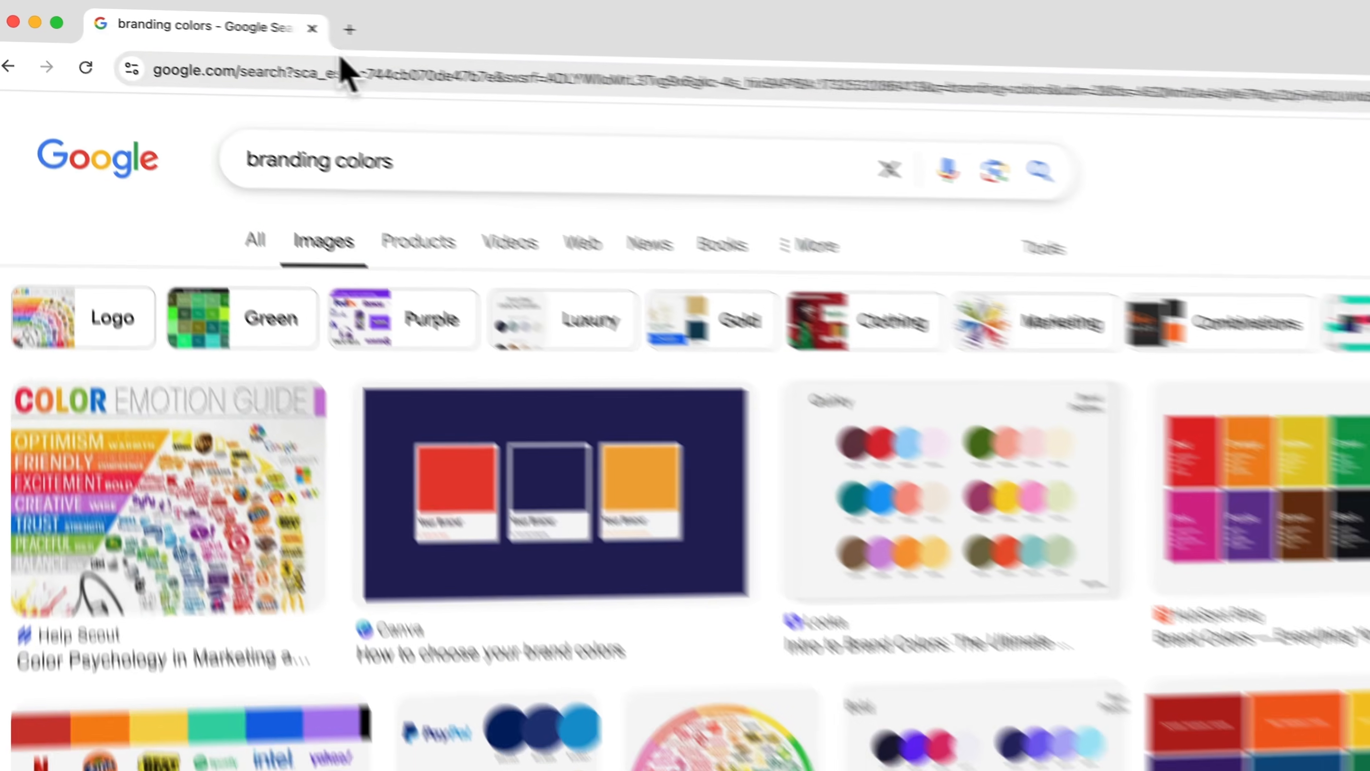
pyautogui.click(341, 69)
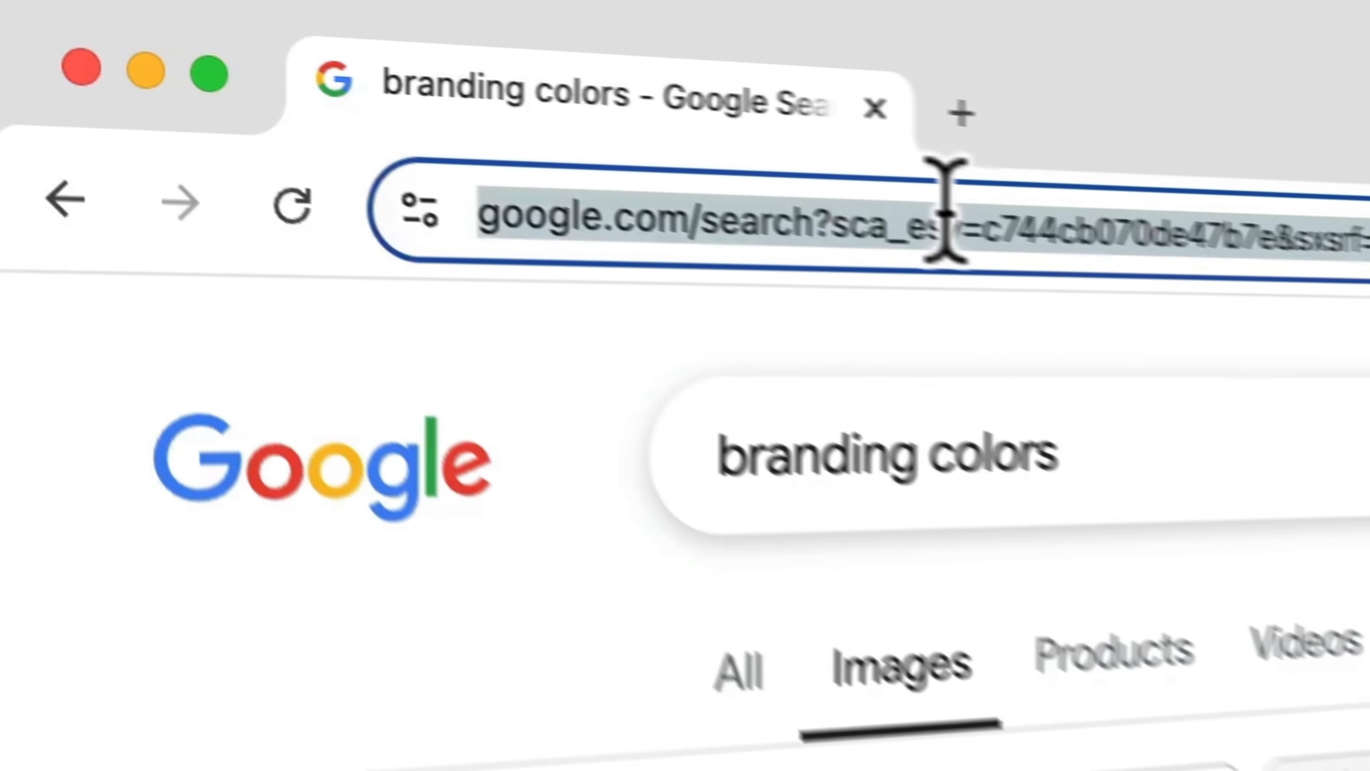
# Go to coolors.com, accept cookies, dismiss the notices, and start the palette generator
pyautogui.write('coolo')
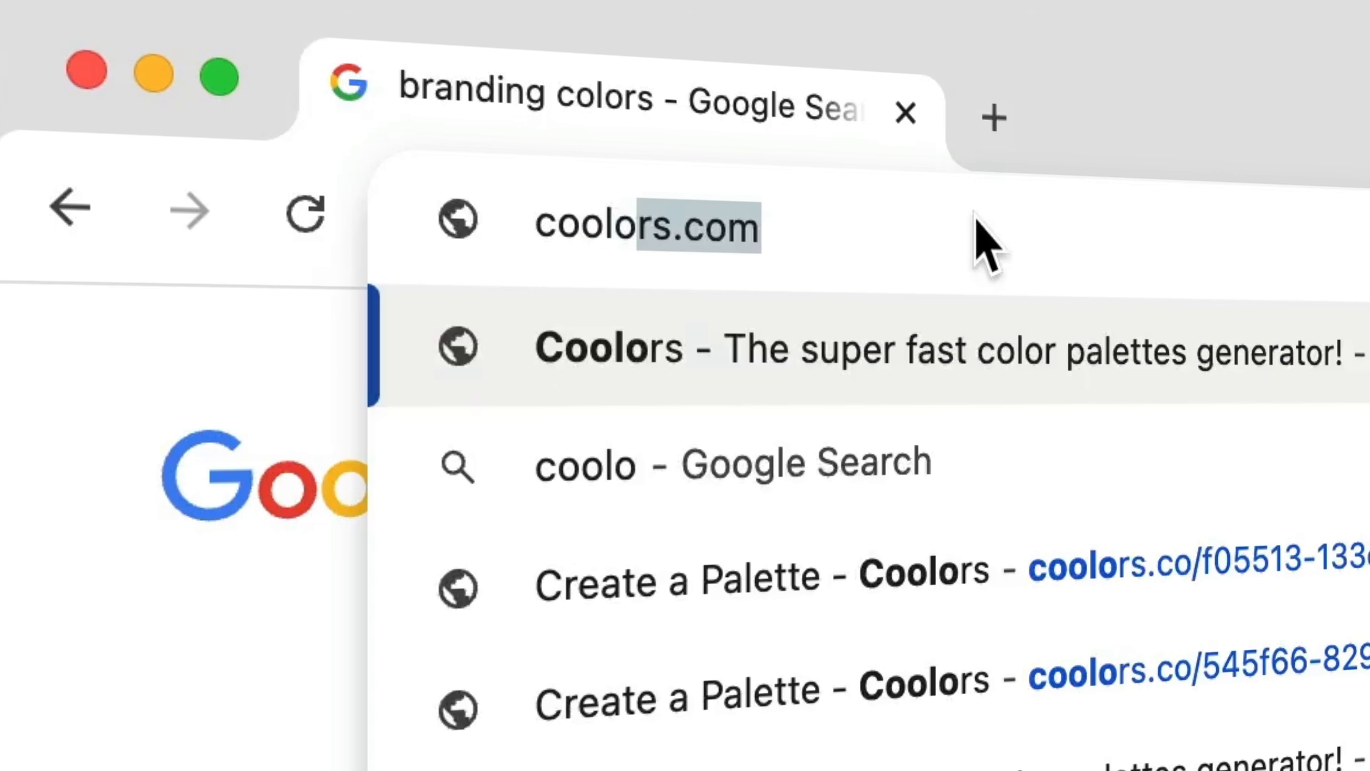
pyautogui.write('rs.com')
pyautogui.press('Return')
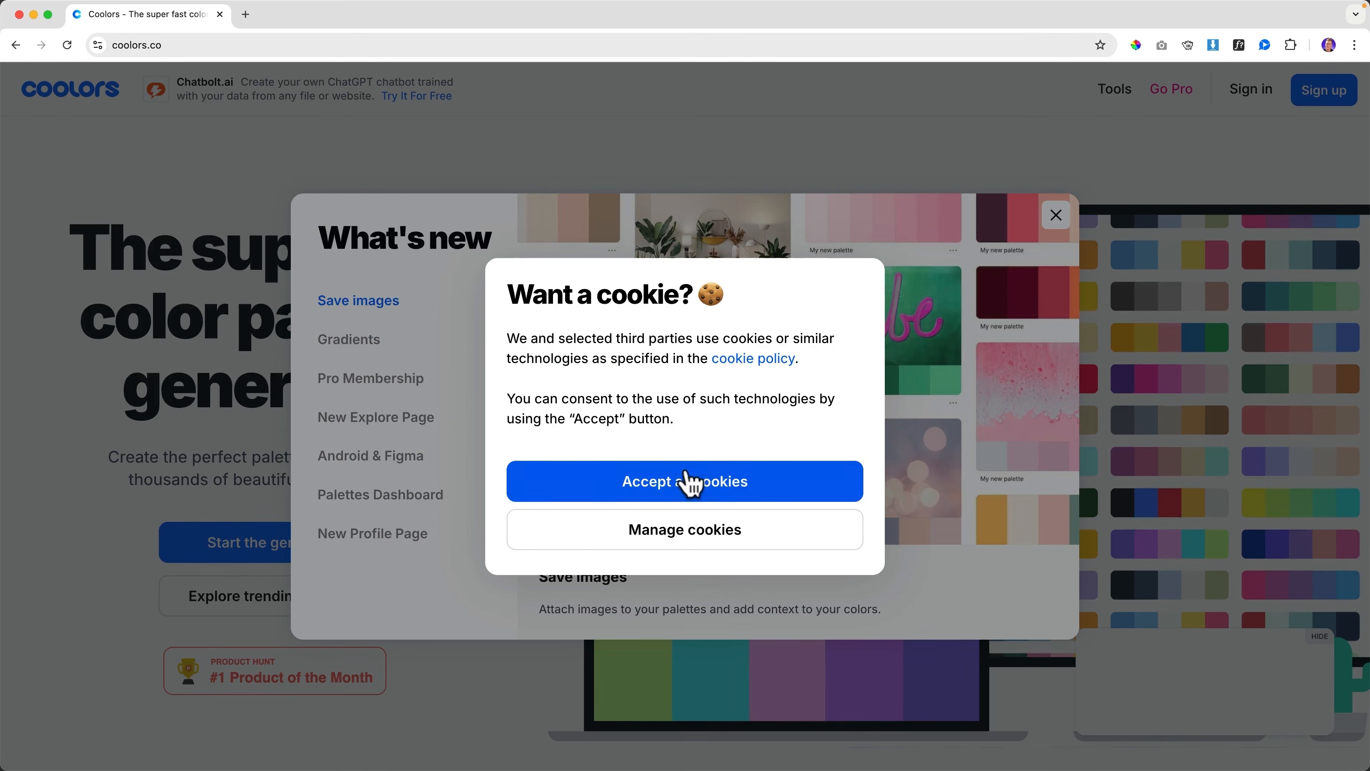
pyautogui.click(691, 482)
pyautogui.click(1056, 215)
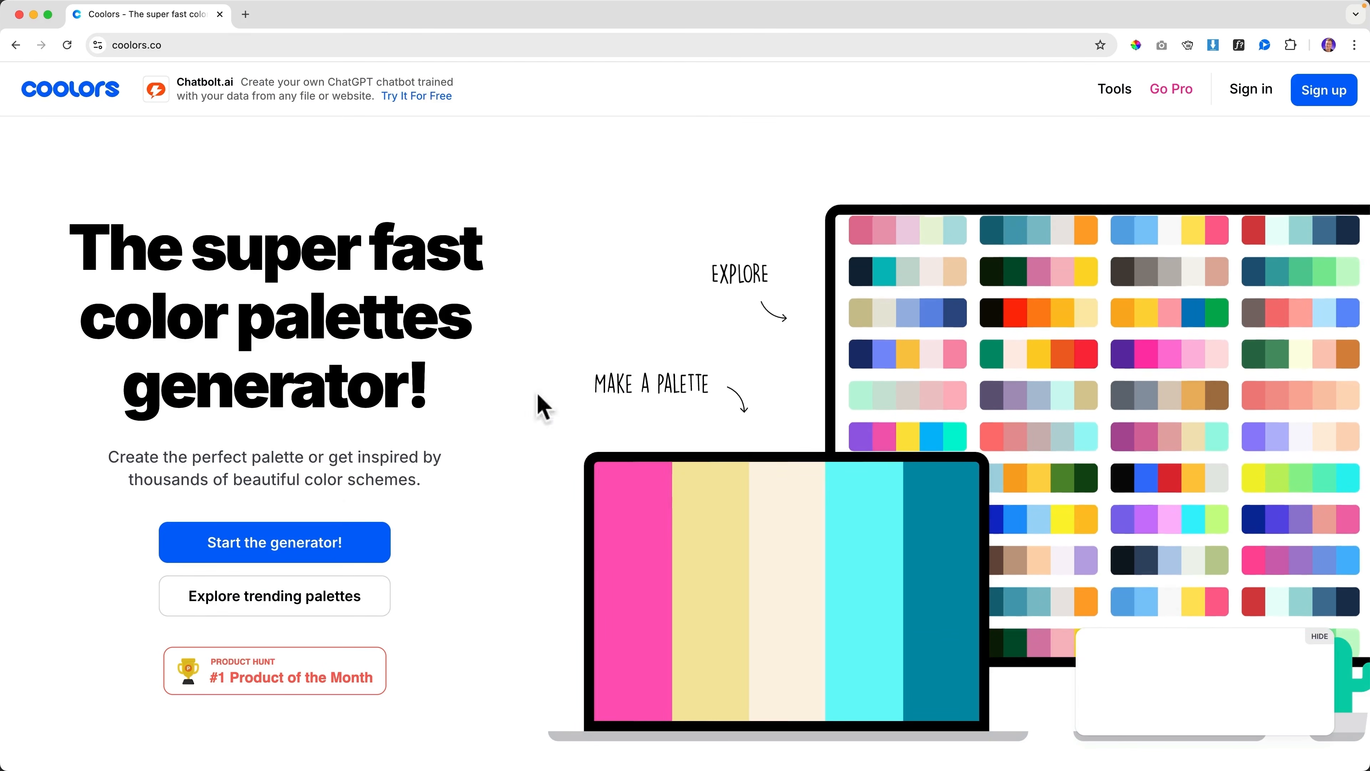
pyautogui.click(310, 546)
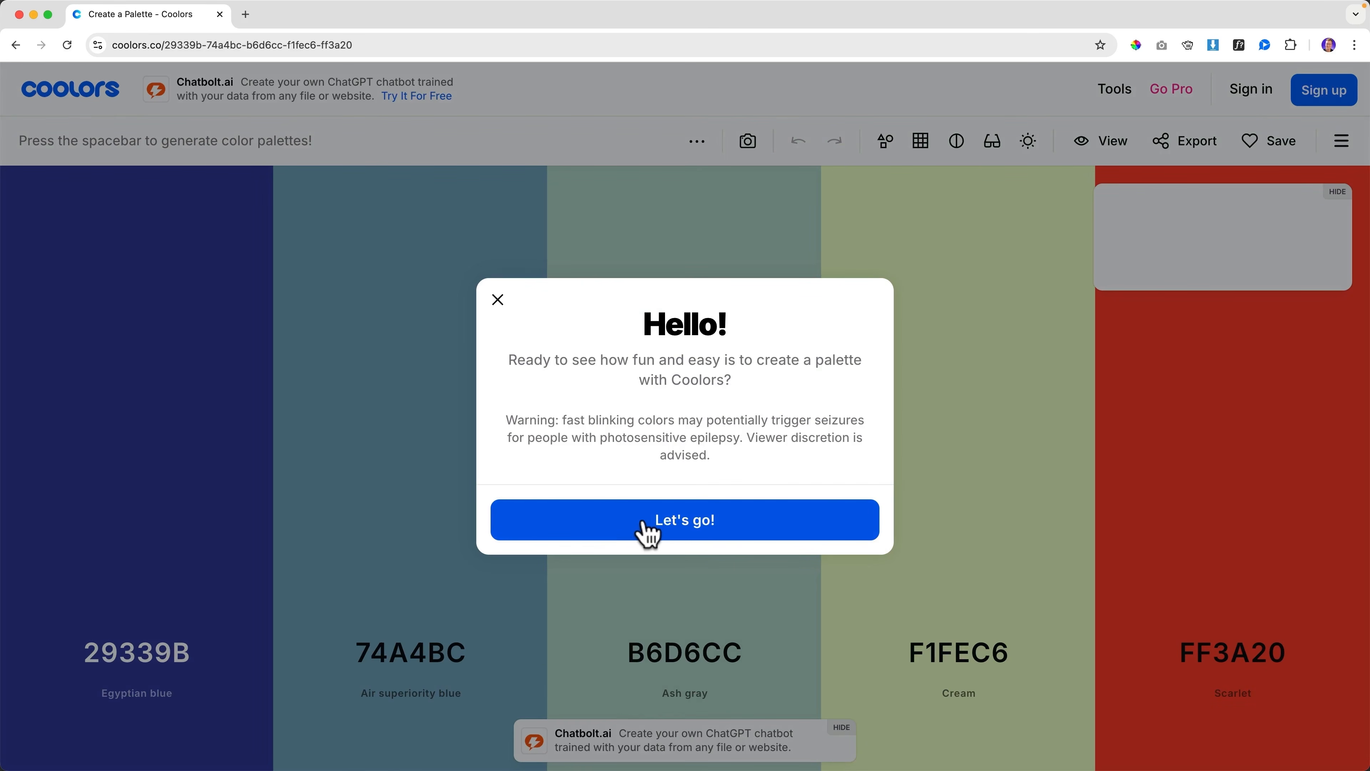
pyautogui.click(647, 528)
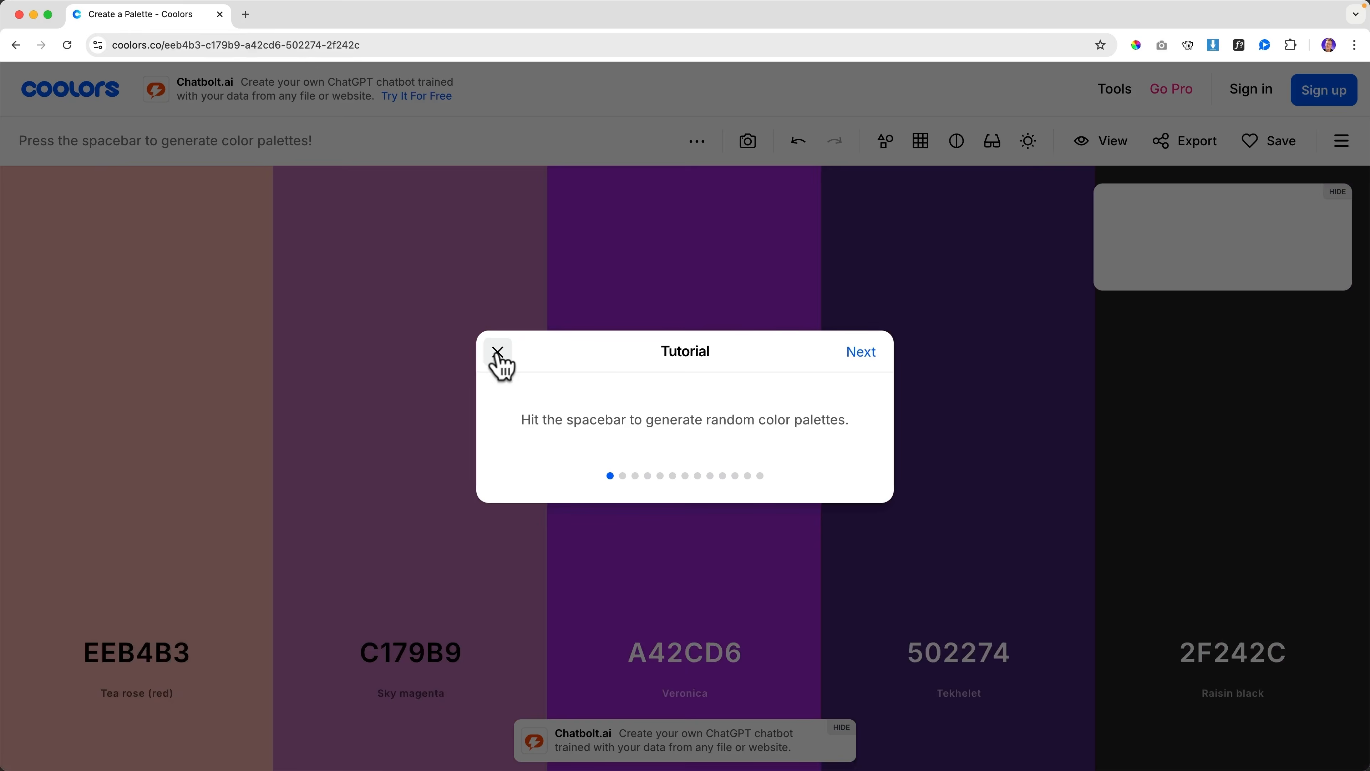
# Close the tutorial and generate random palettes until 4B3B40, 82735C, 9DB17C, 9CDE9F, D1F5BE appear
pyautogui.click(497, 353)
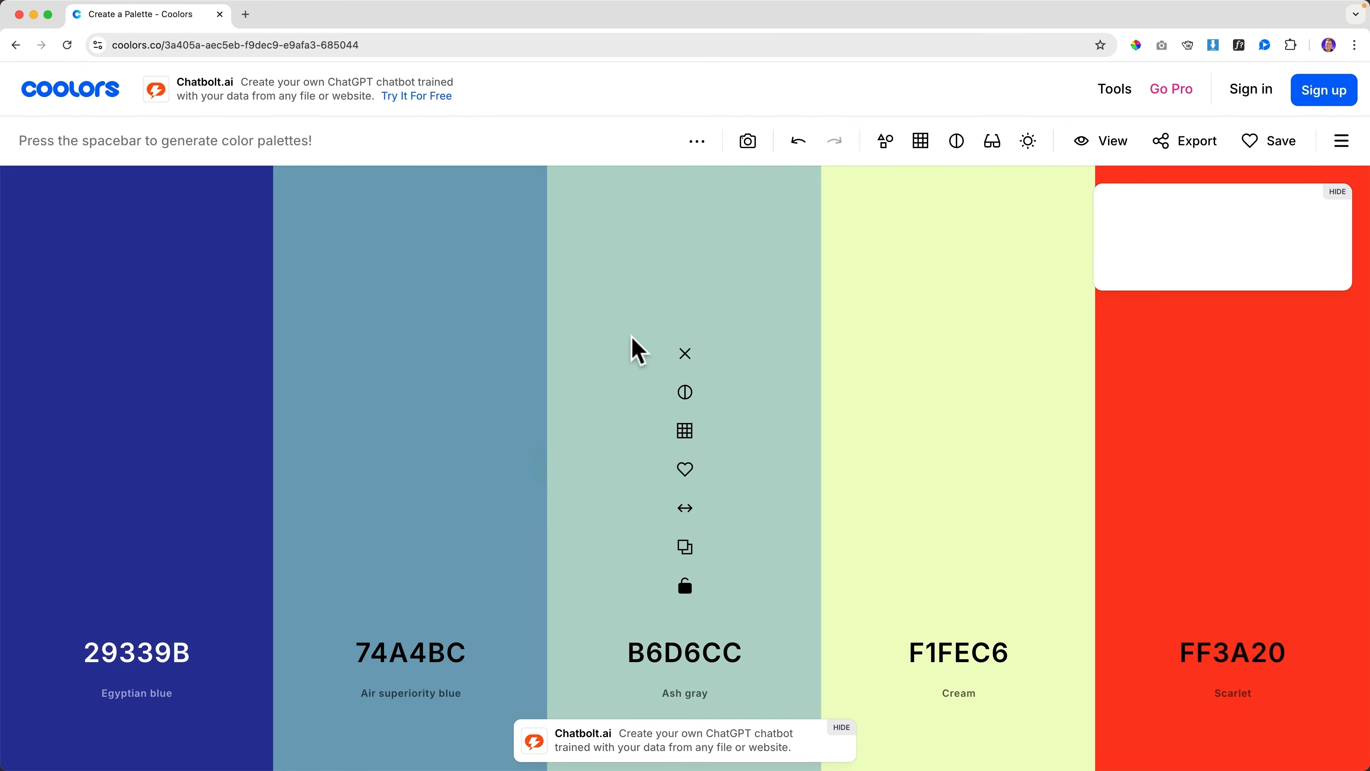
pyautogui.press('space')
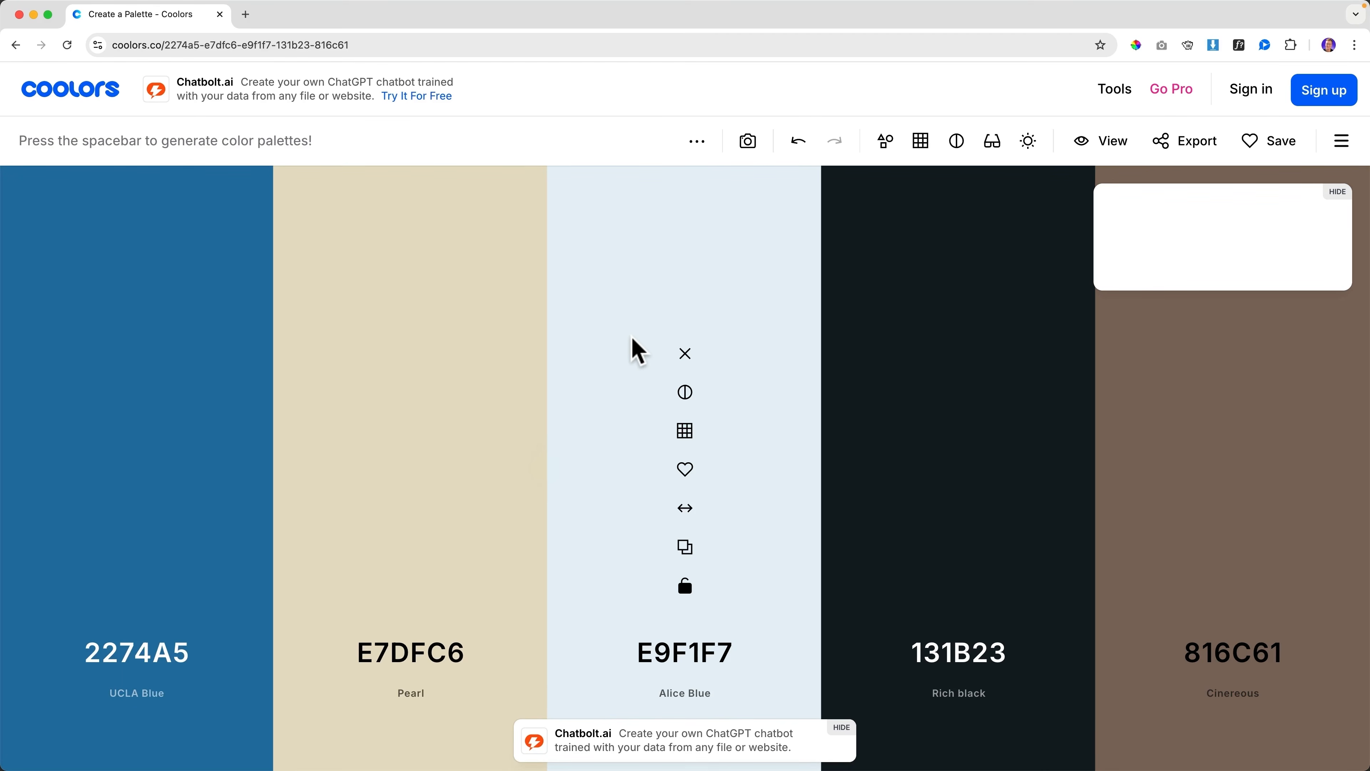
pyautogui.press('space')
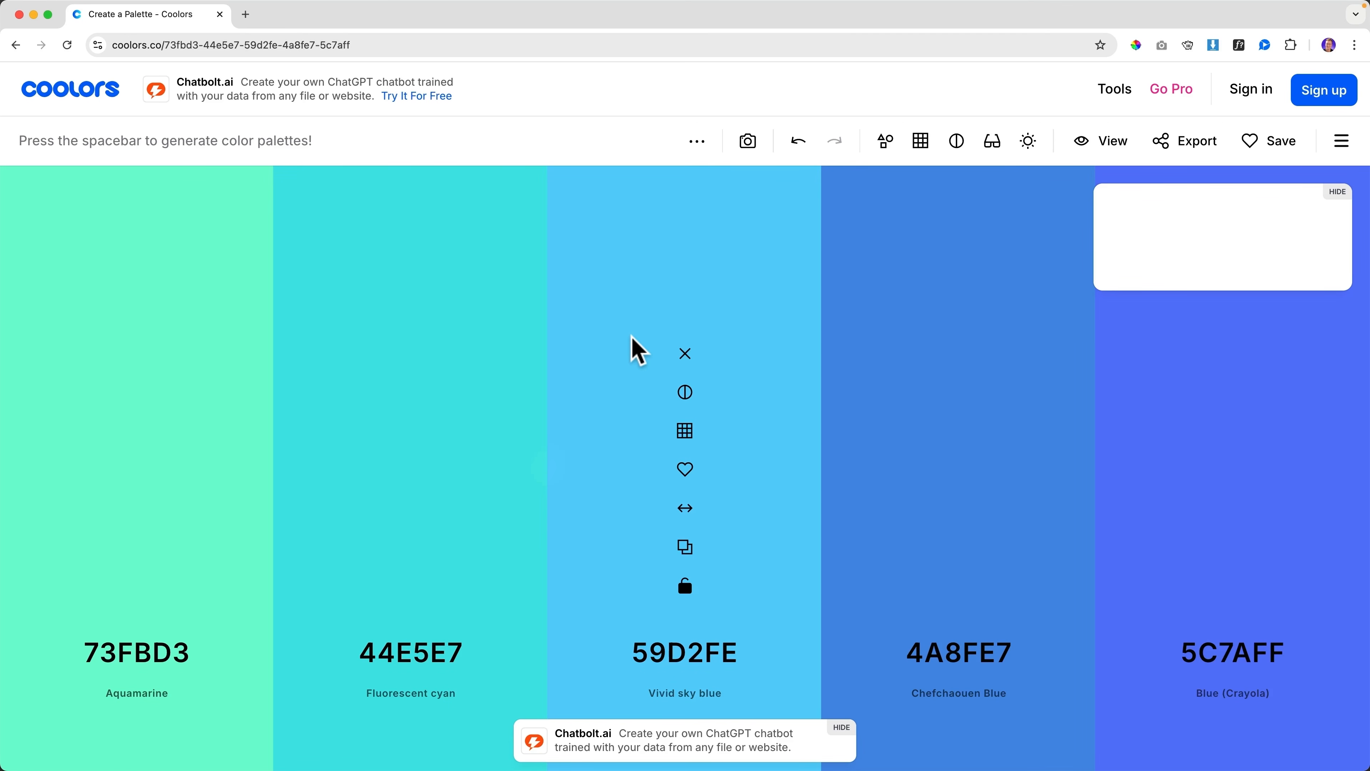
pyautogui.press('space')
pyautogui.press('space')
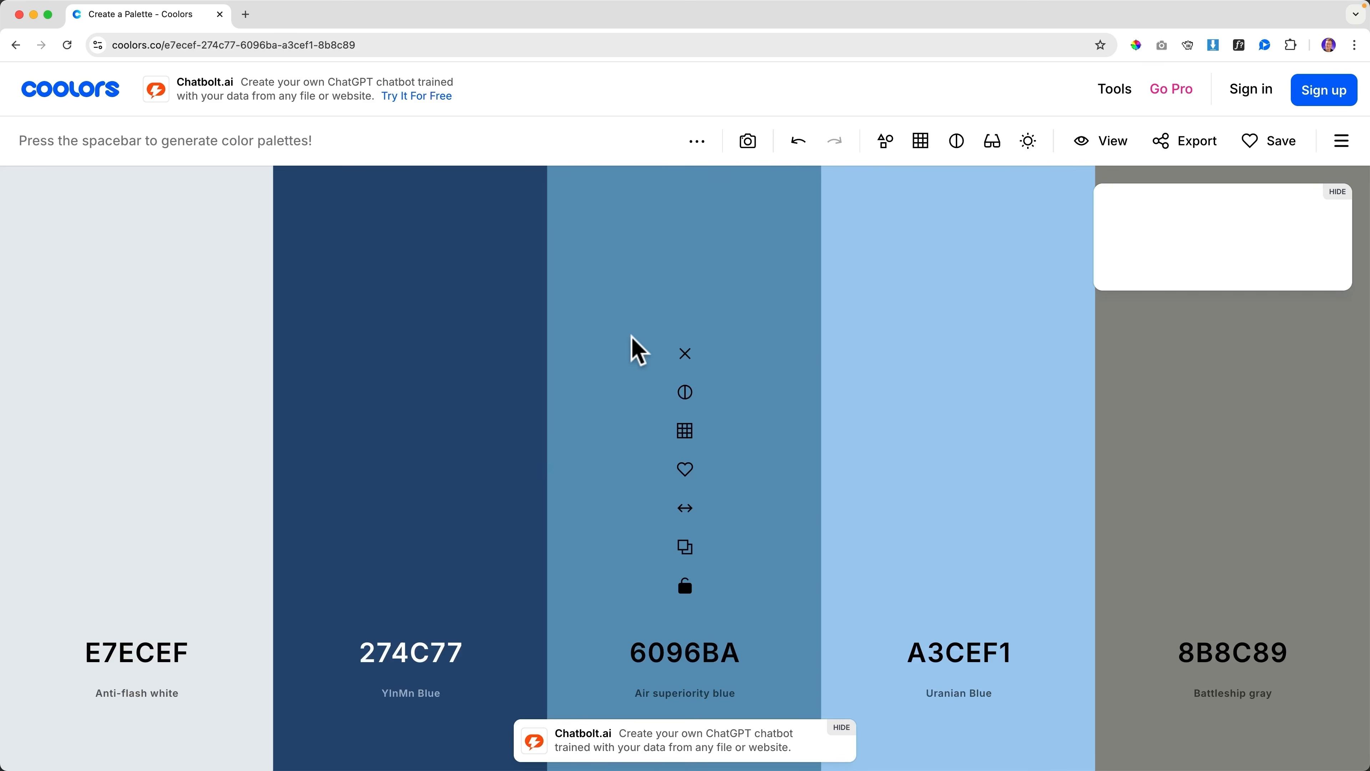
pyautogui.press('space')
pyautogui.press('space')
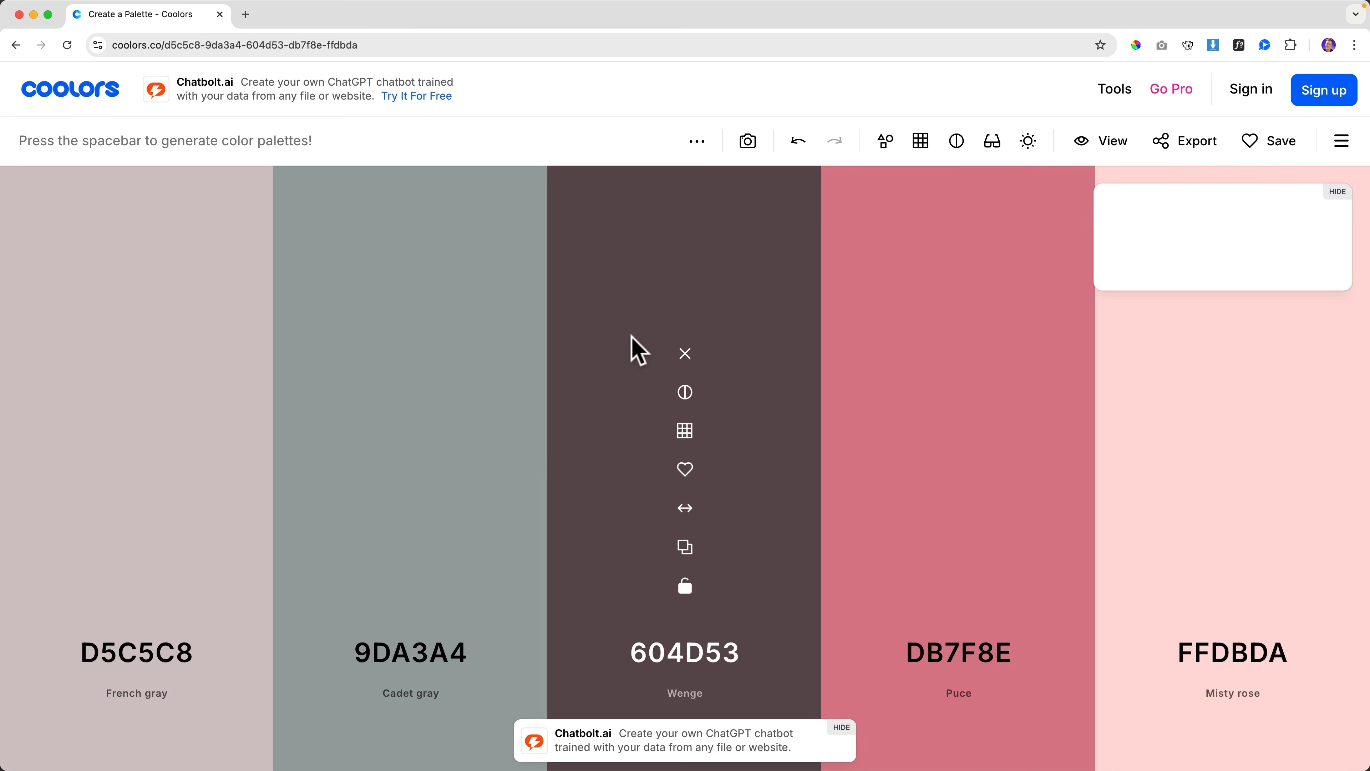
pyautogui.press('space')
pyautogui.press('space')
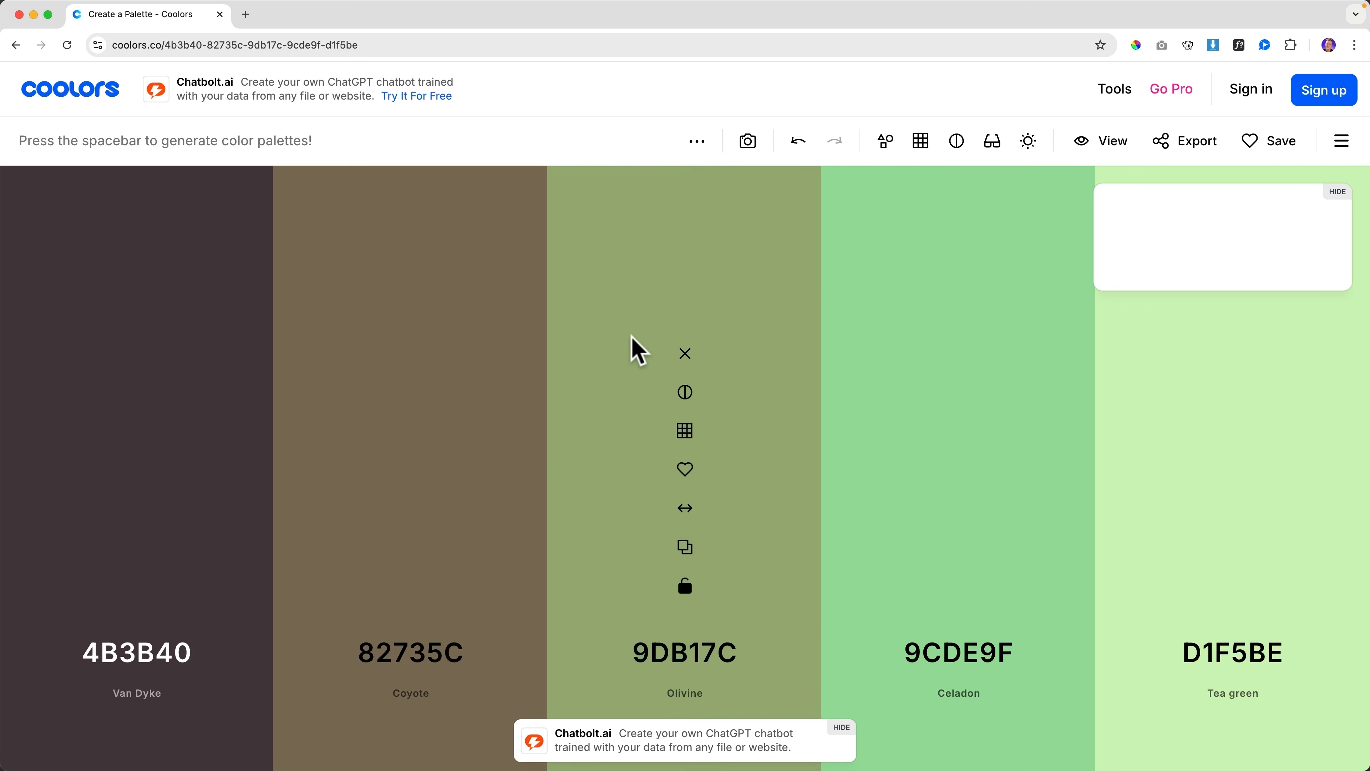
pyautogui.press('space')
pyautogui.press('space')
pyautogui.press('space')
pyautogui.press('space')
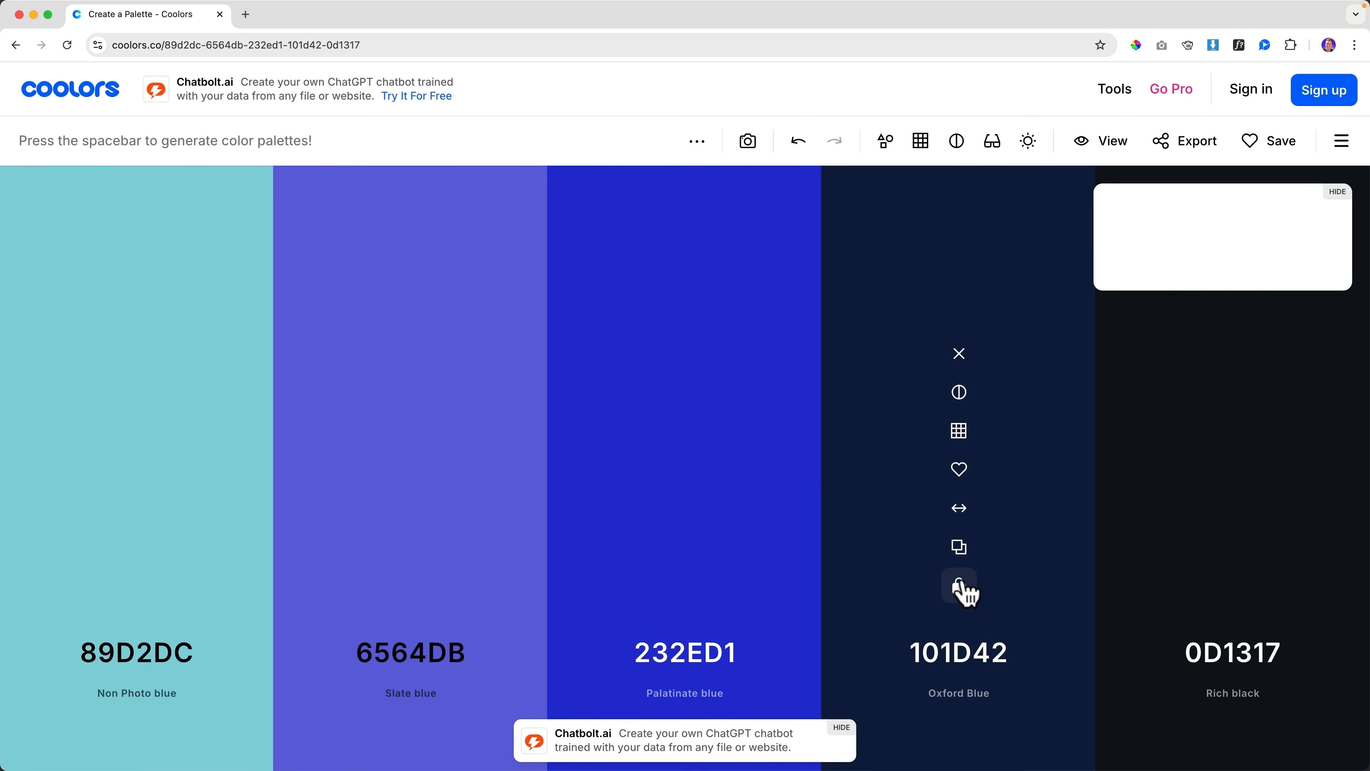
# Move Oxford Blue to first place, shift it to royal blue 092677, lock it, and regenerate
pyautogui.moveTo(960, 510); pyautogui.dragTo(156, 508)
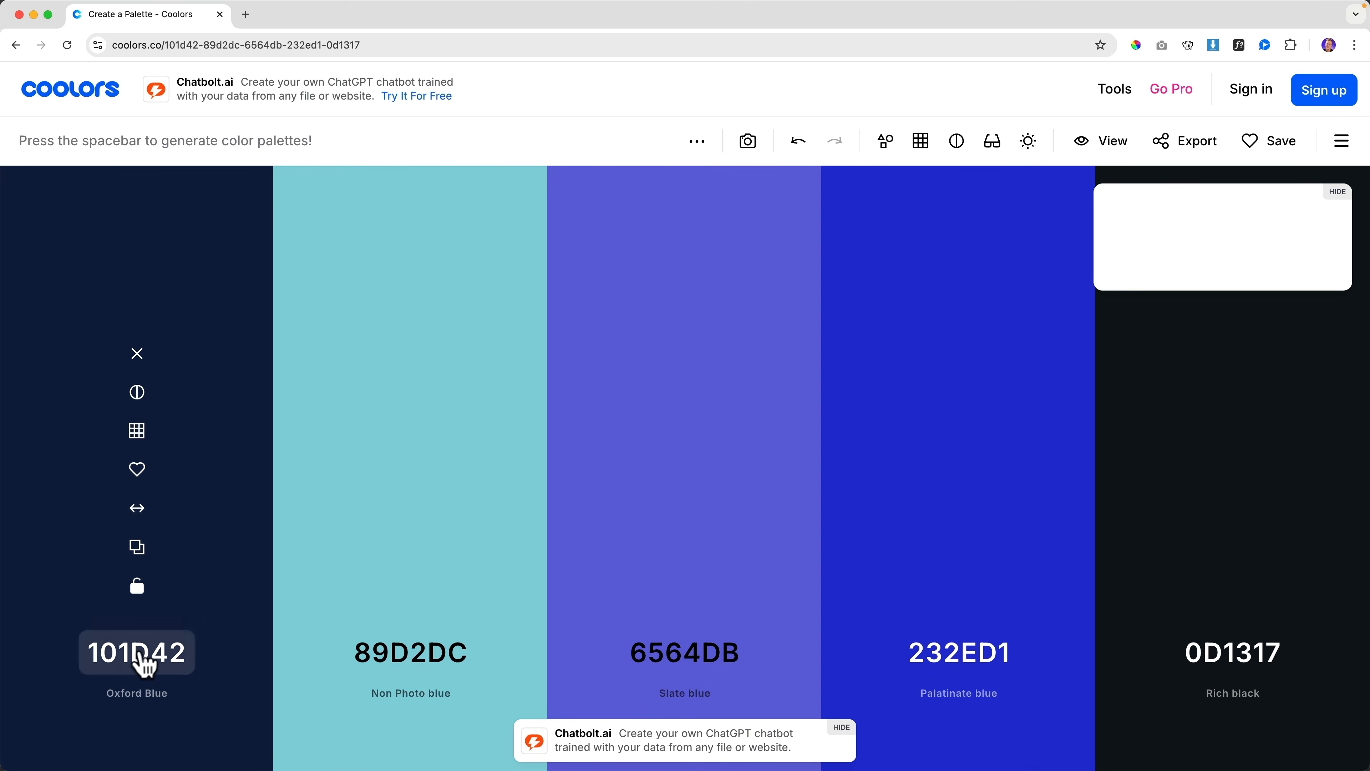
pyautogui.click(139, 654)
pyautogui.moveTo(254, 459); pyautogui.dragTo(282, 433)
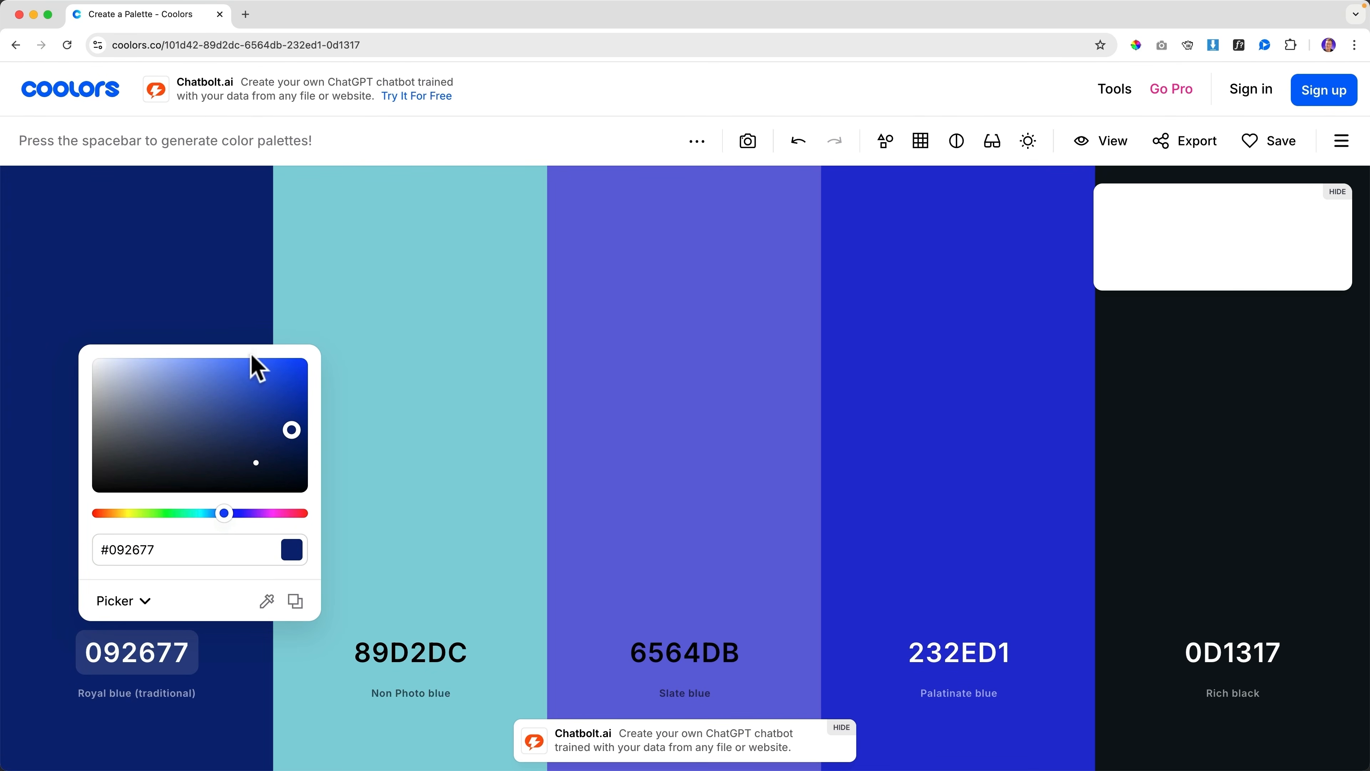
pyautogui.click(235, 337)
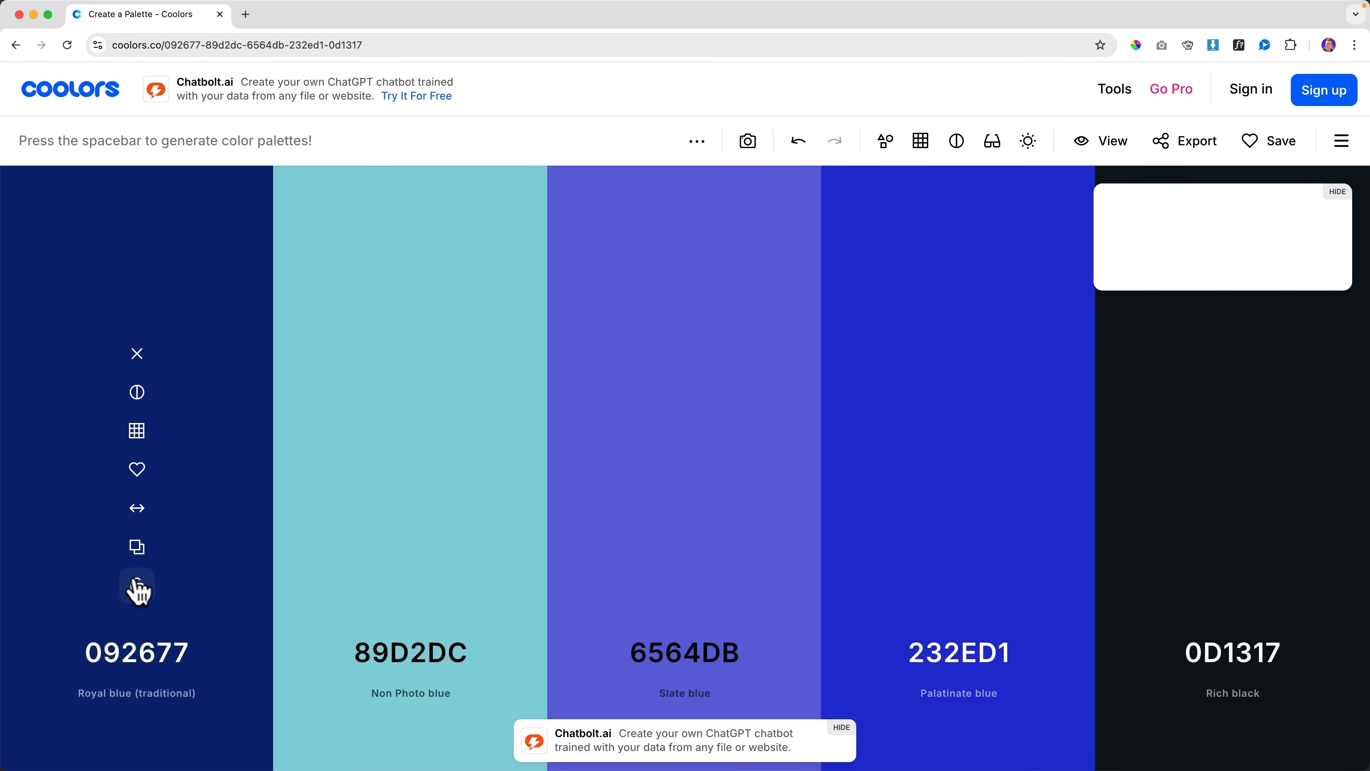
pyautogui.click(136, 582)
pyautogui.press('space')
pyautogui.press('space')
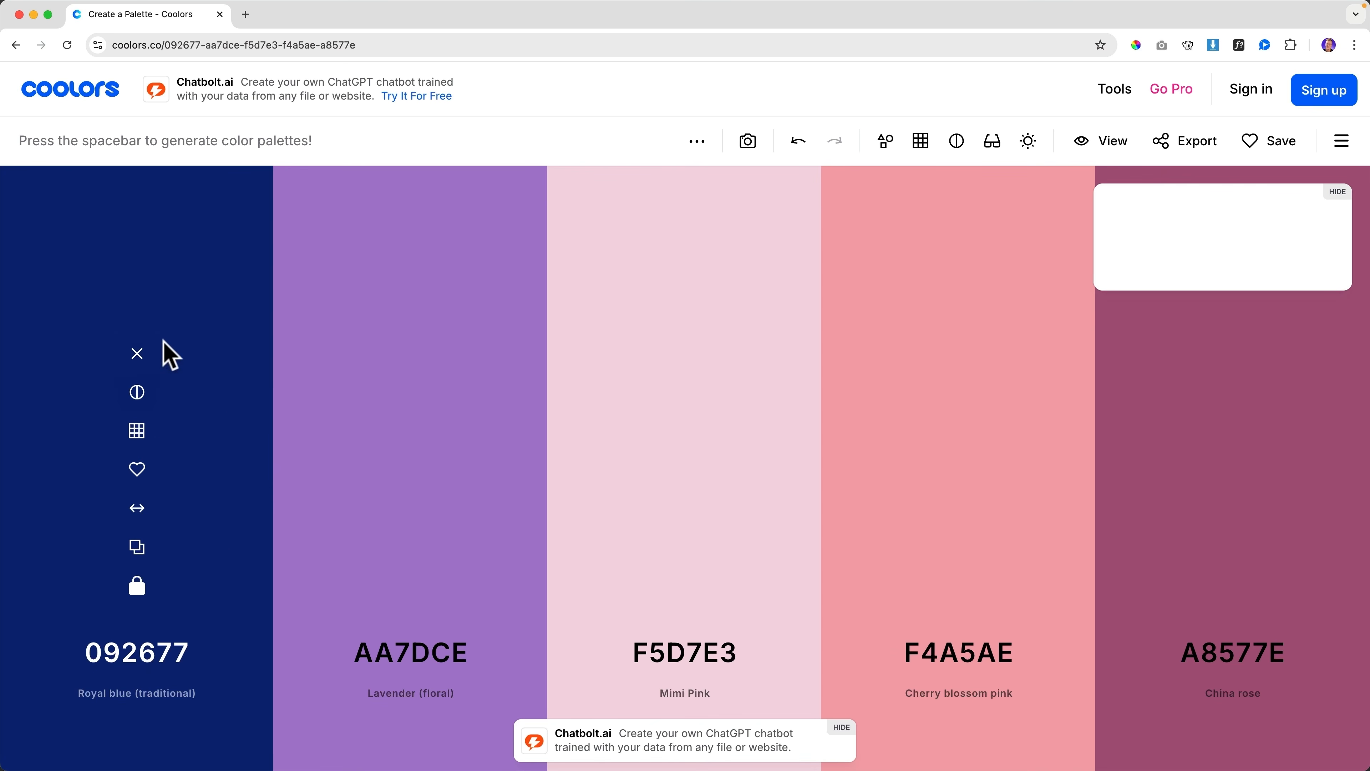
pyautogui.press('space')
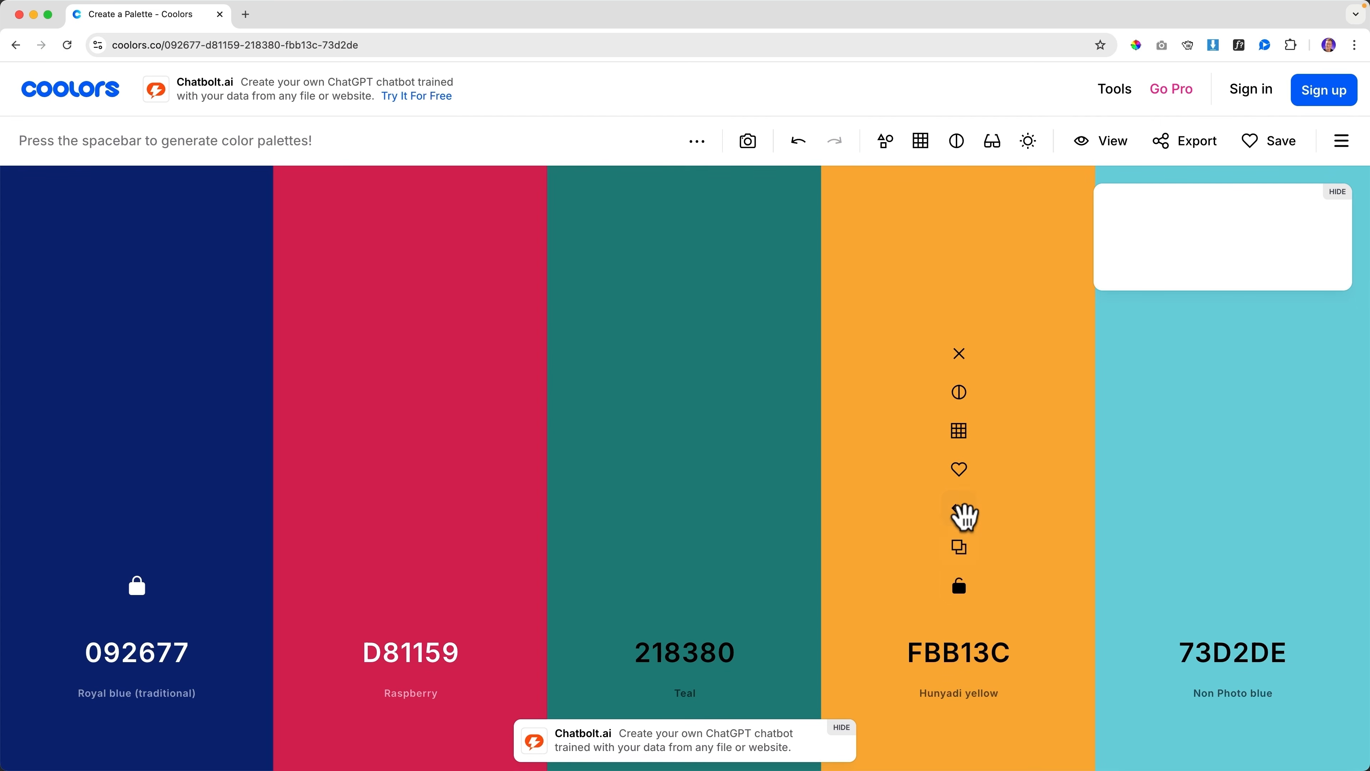
# Move the yellow to second place, deepen it to orange F99D0A, lock it, and regenerate the rest
pyautogui.moveTo(961, 510); pyautogui.dragTo(404, 513)
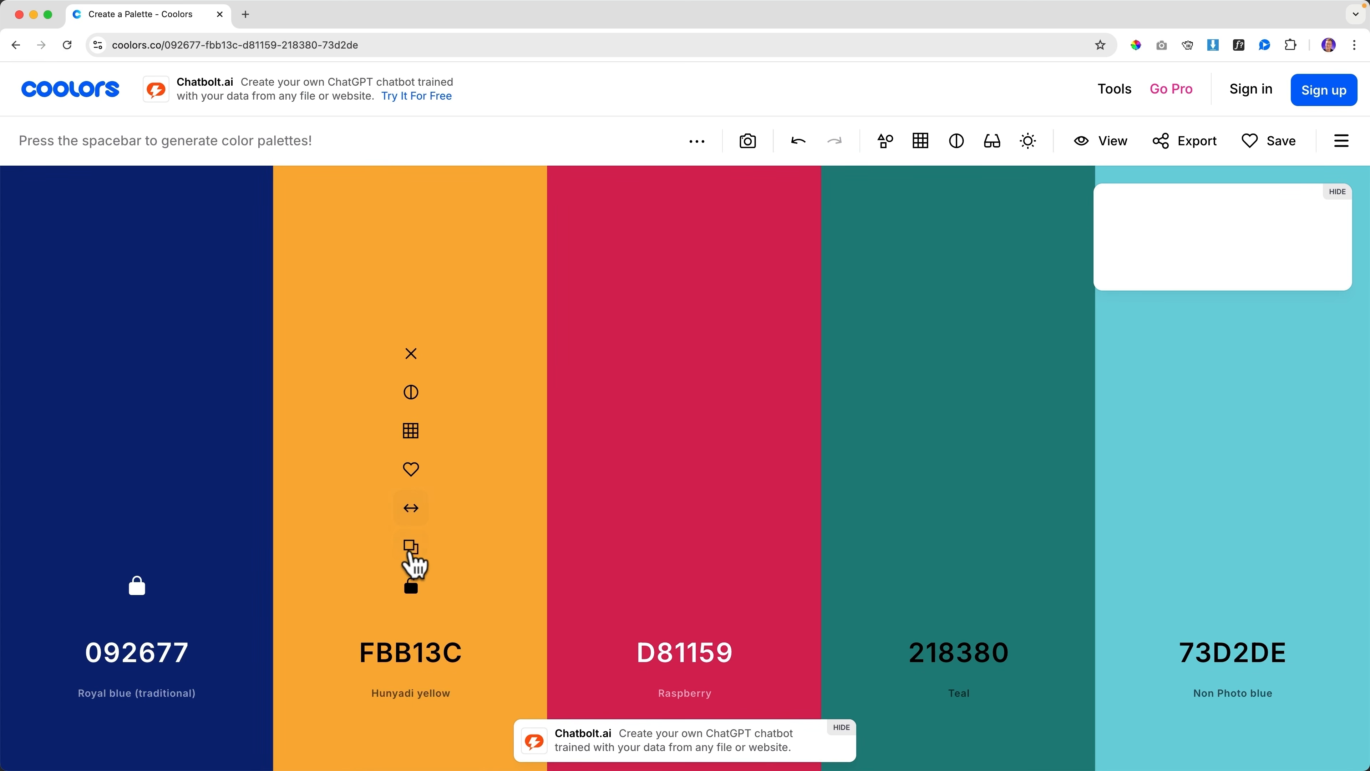
pyautogui.click(413, 662)
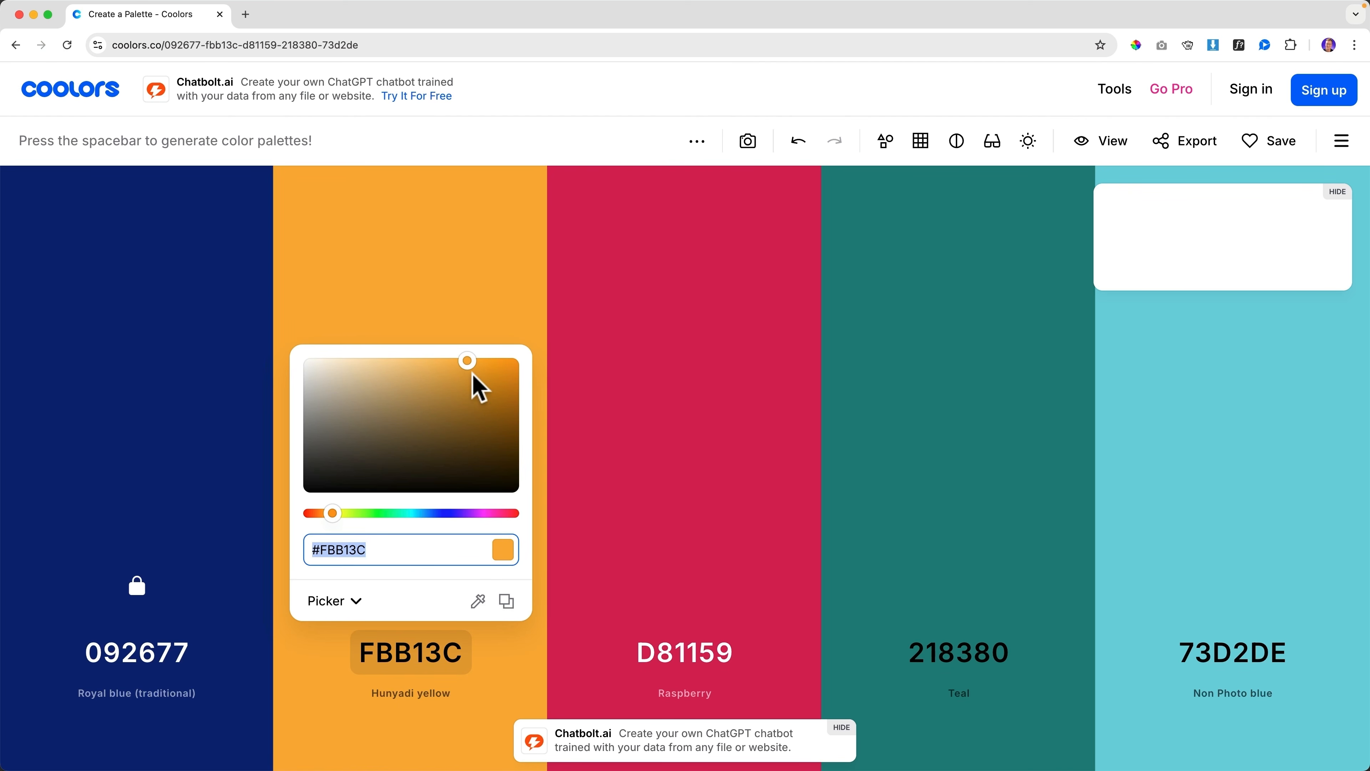
pyautogui.moveTo(474, 381); pyautogui.dragTo(505, 340)
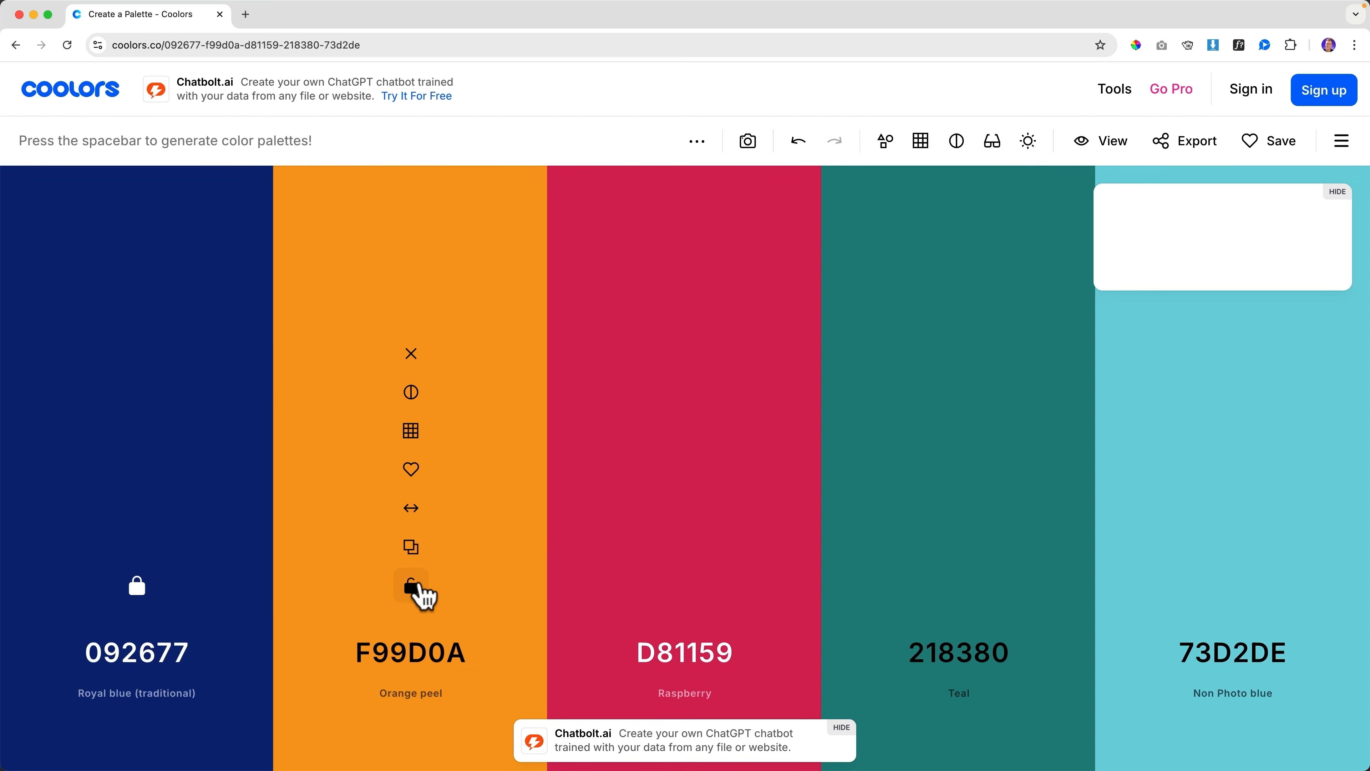
pyautogui.click(412, 588)
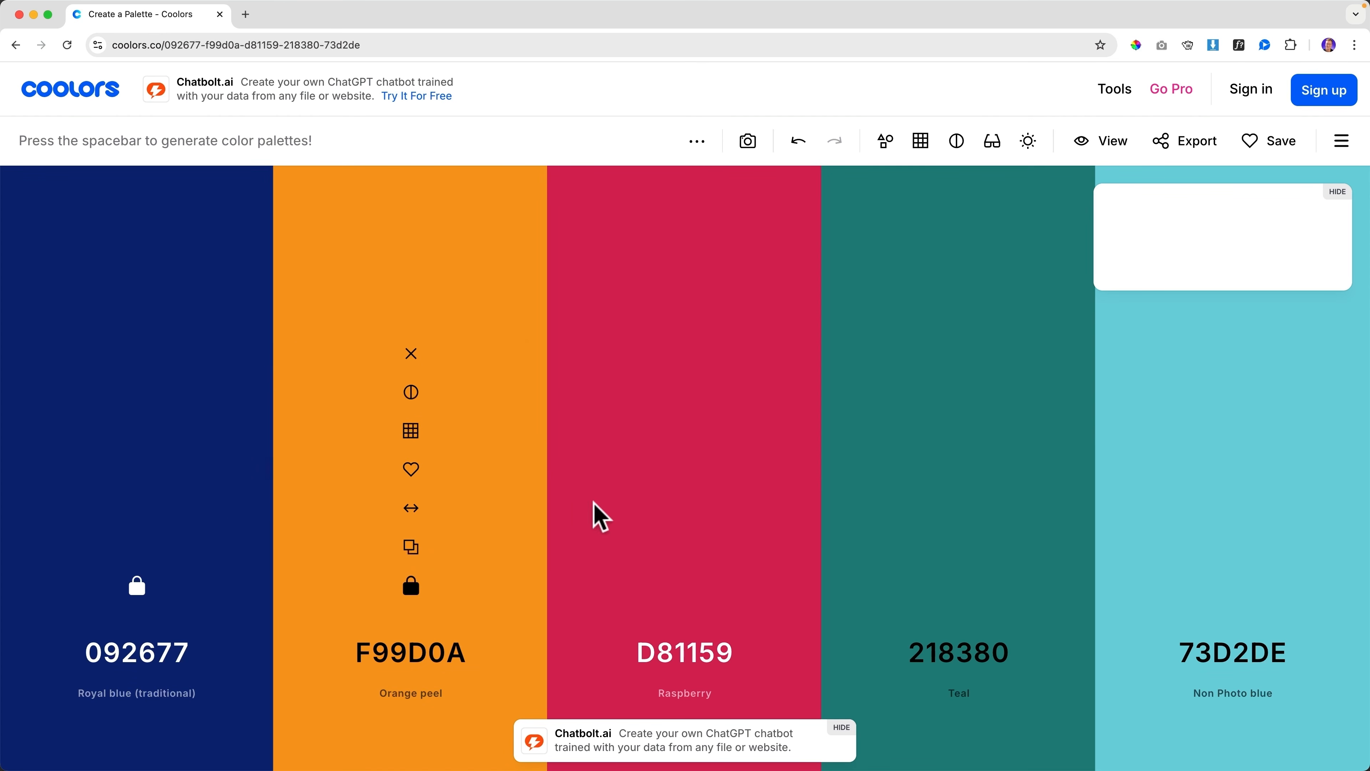
pyautogui.press('space')
pyautogui.press('space')
pyautogui.press('space')
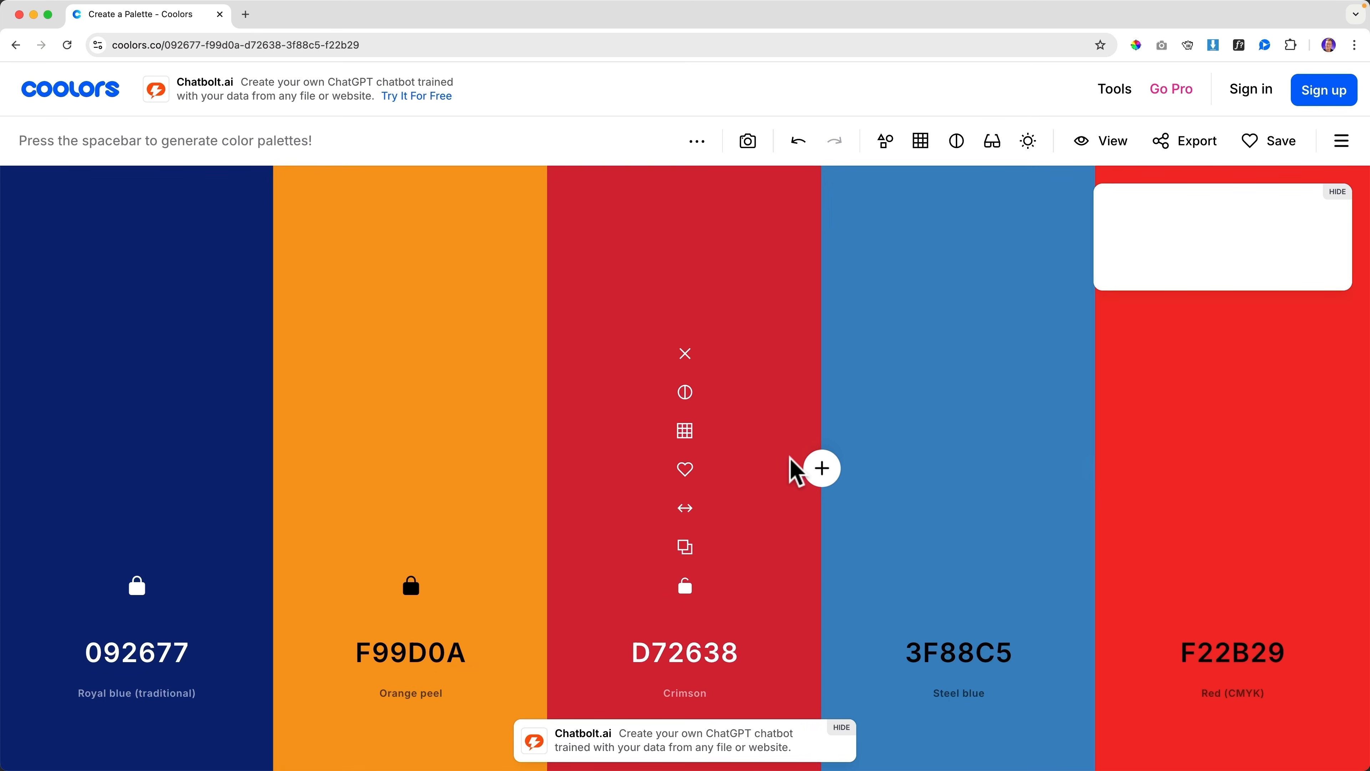
pyautogui.press('space')
pyautogui.press('space')
pyautogui.press('space')
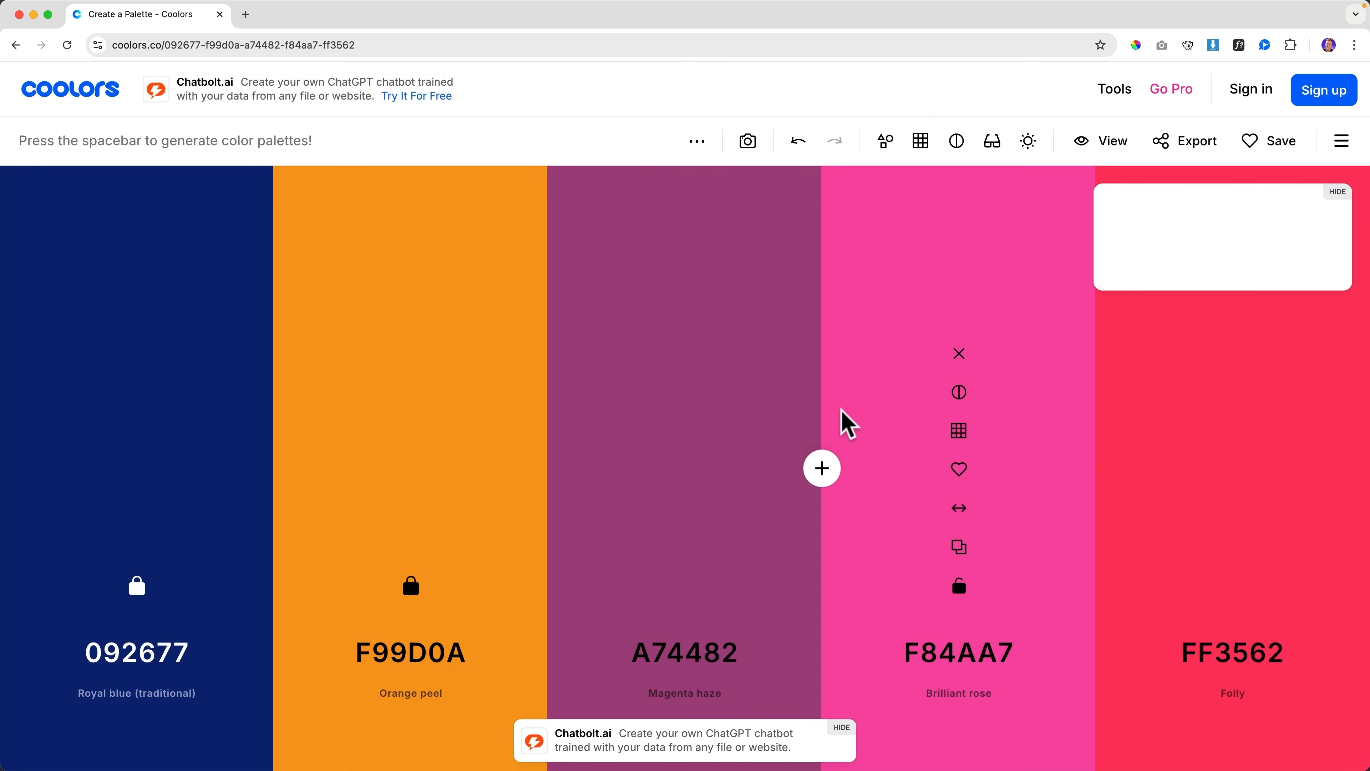
pyautogui.press('space')
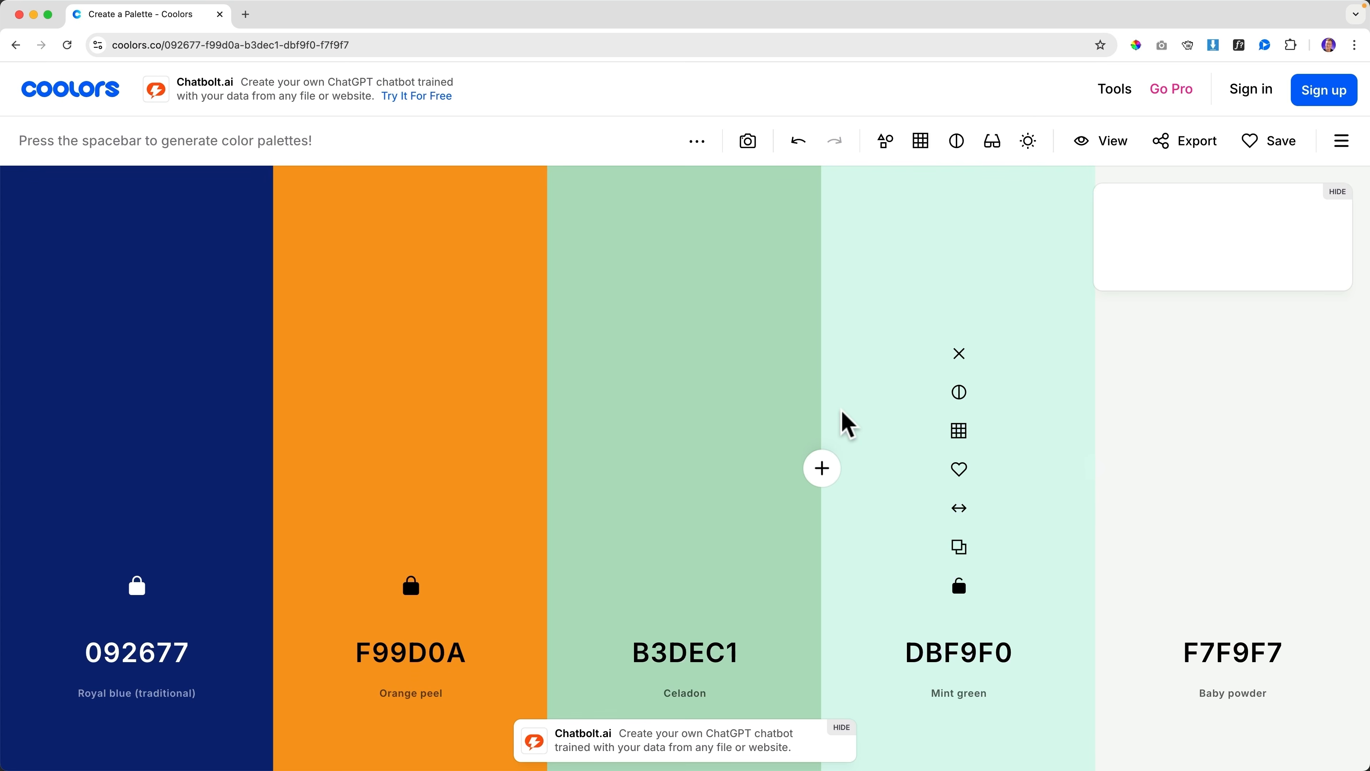
pyautogui.press('space')
pyautogui.press('space')
pyautogui.press('space')
pyautogui.press('space')
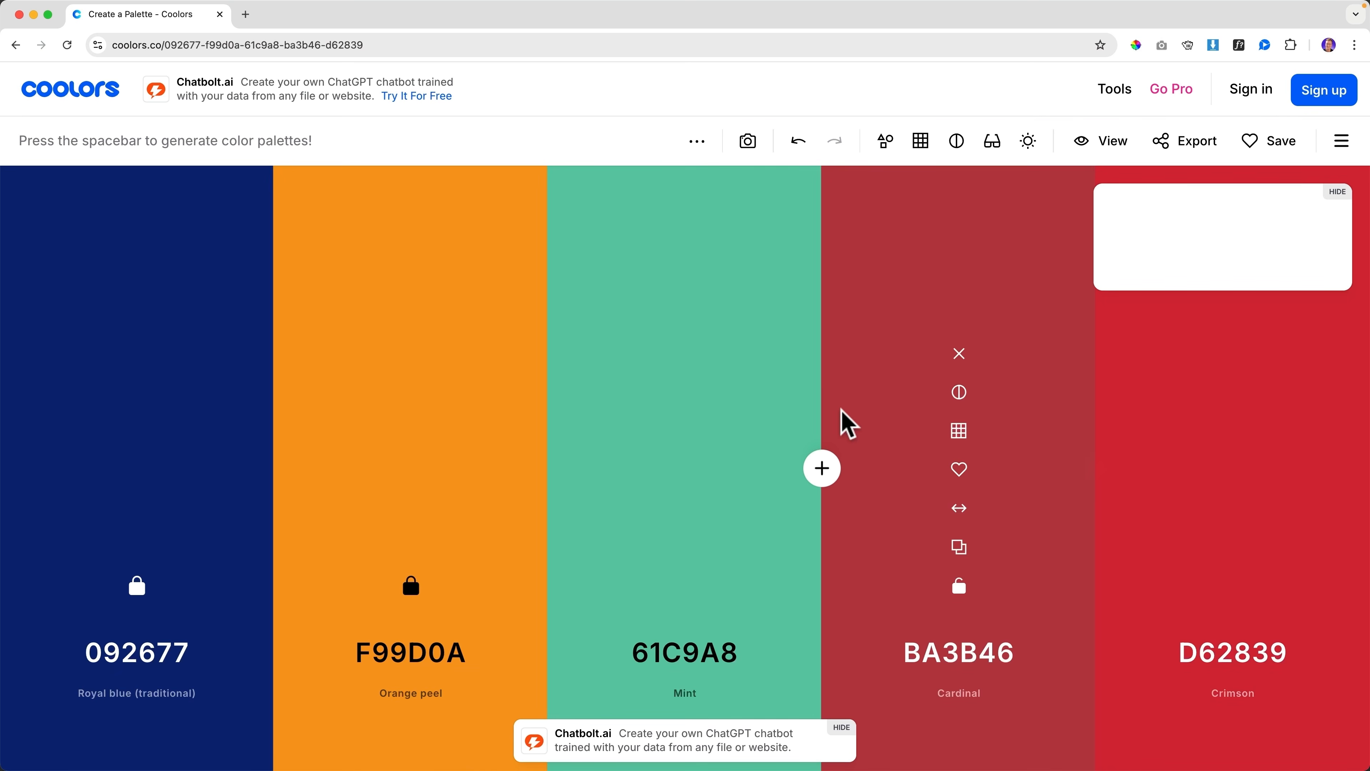
pyautogui.press('space')
pyautogui.press('space')
pyautogui.press('space')
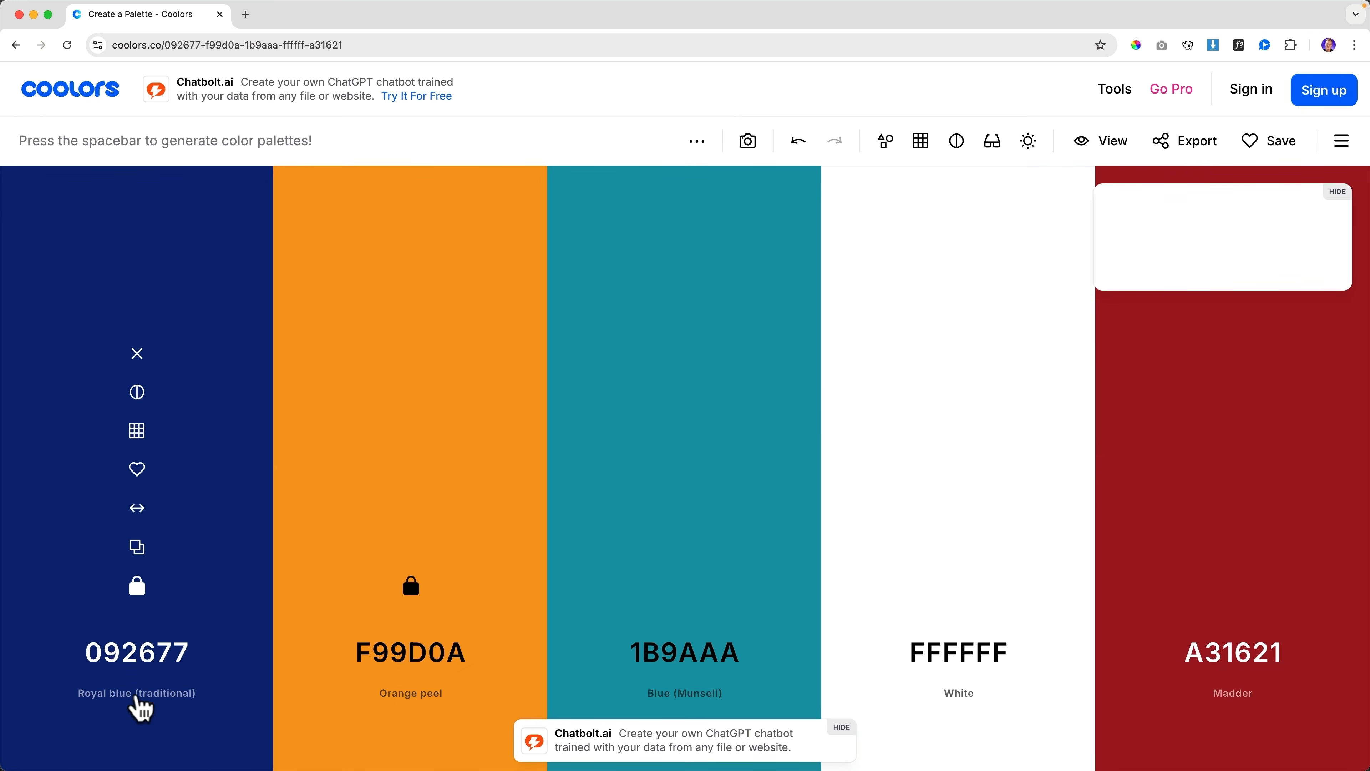
# Make the third column blue 0E3AB3 by pasting navy 092677 and raising brightness to 70
pyautogui.click(147, 669)
pyautogui.press('super+c')
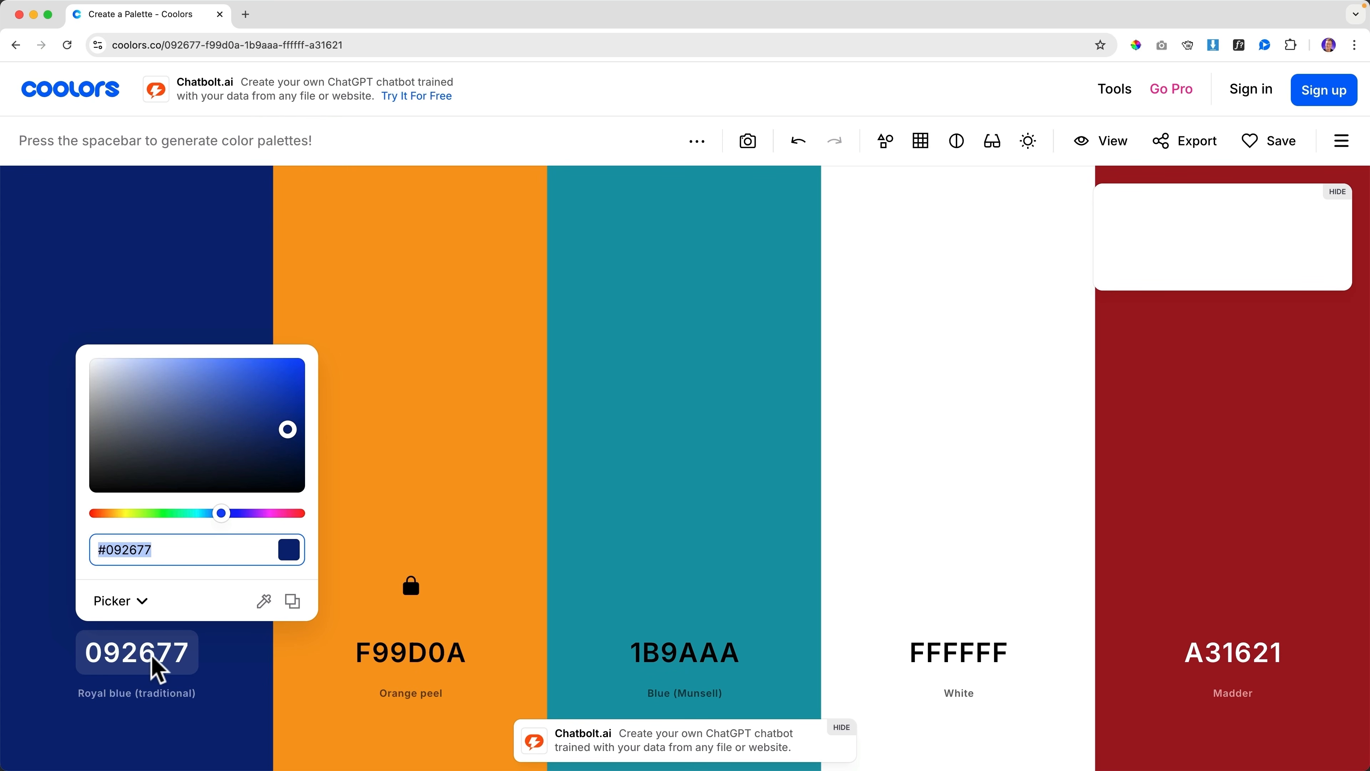
pyautogui.click(651, 585)
pyautogui.click(686, 654)
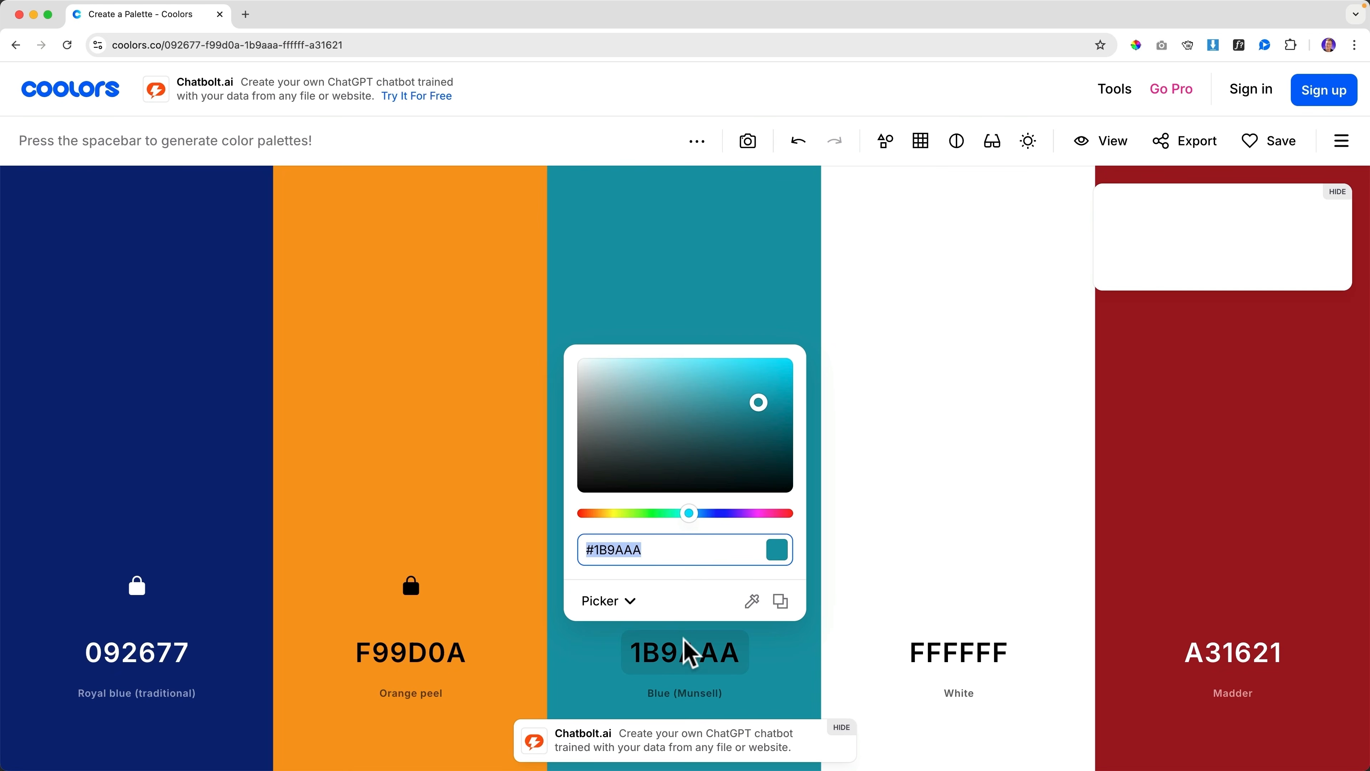
pyautogui.press('super+v')
pyautogui.click(692, 377)
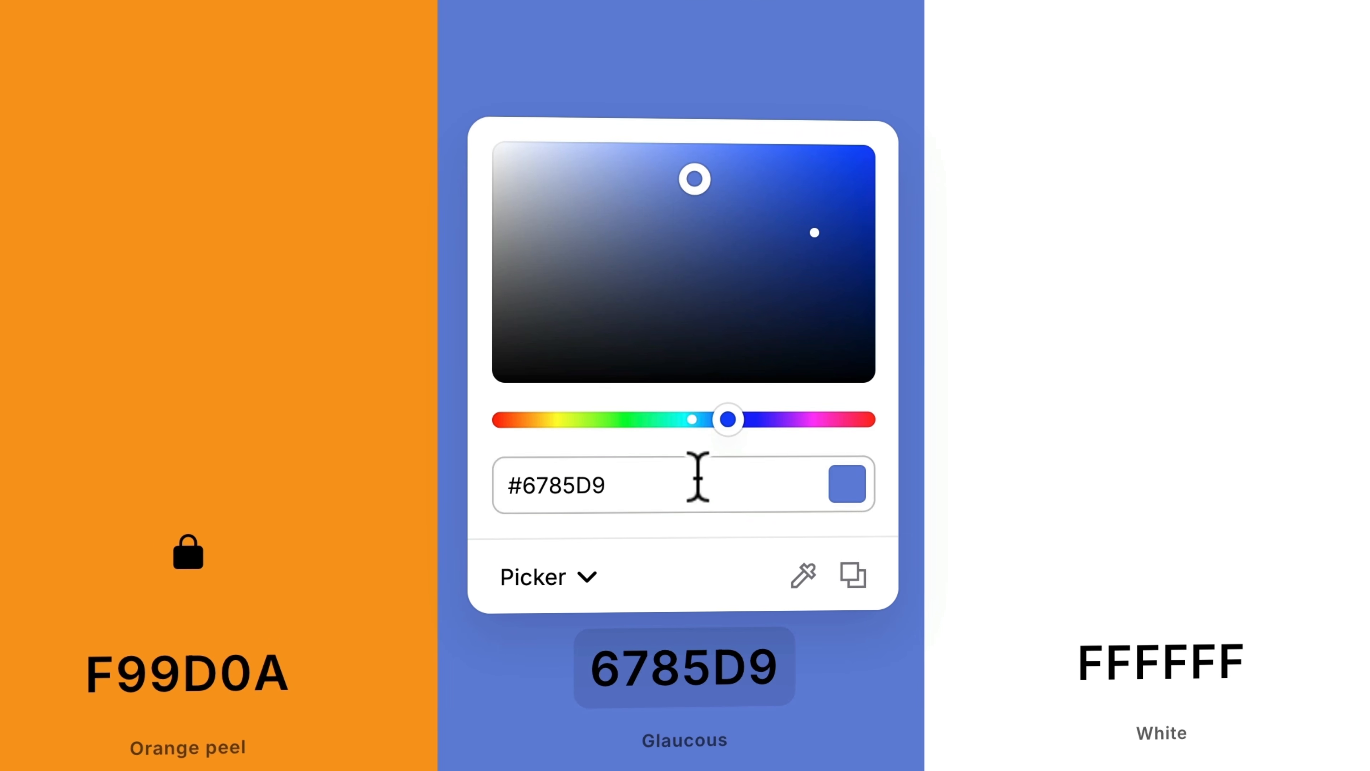
pyautogui.click(698, 477)
pyautogui.press('super+v')
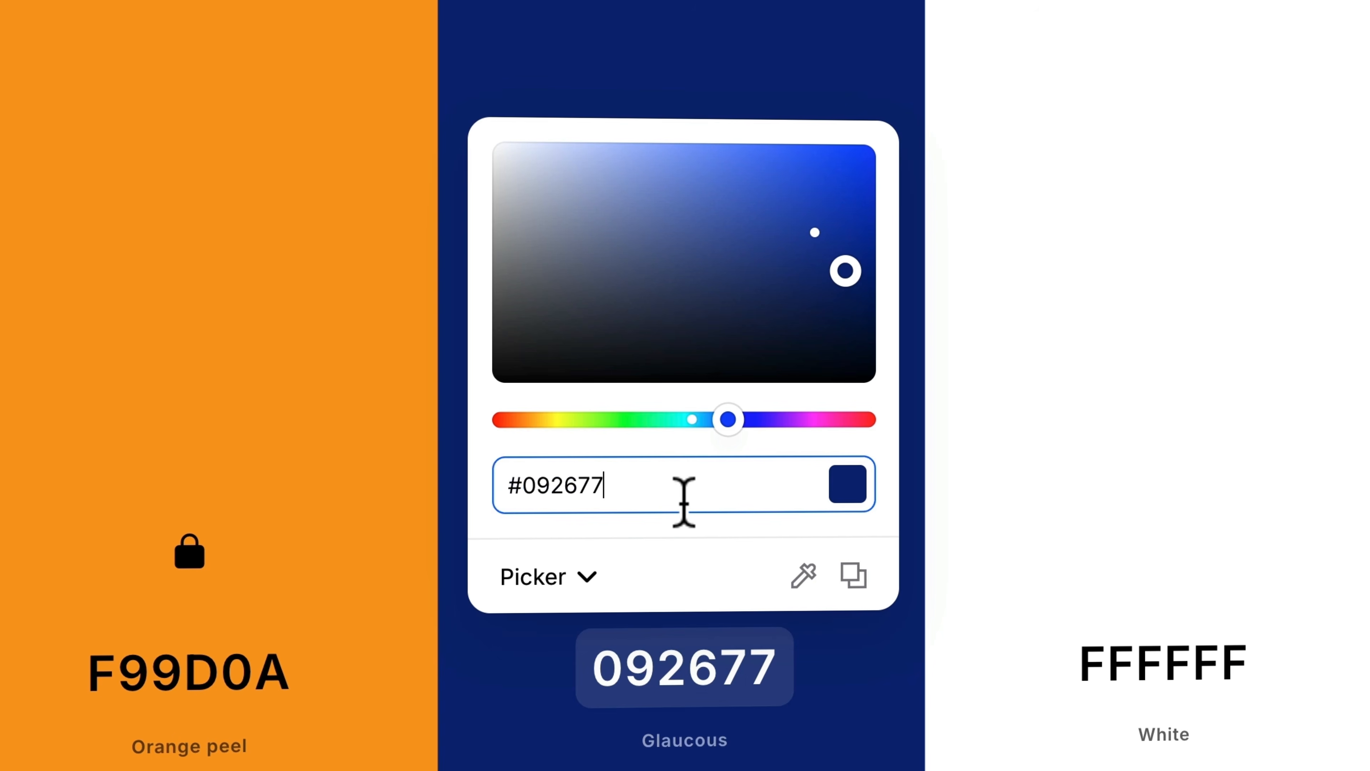
pyautogui.click(591, 573)
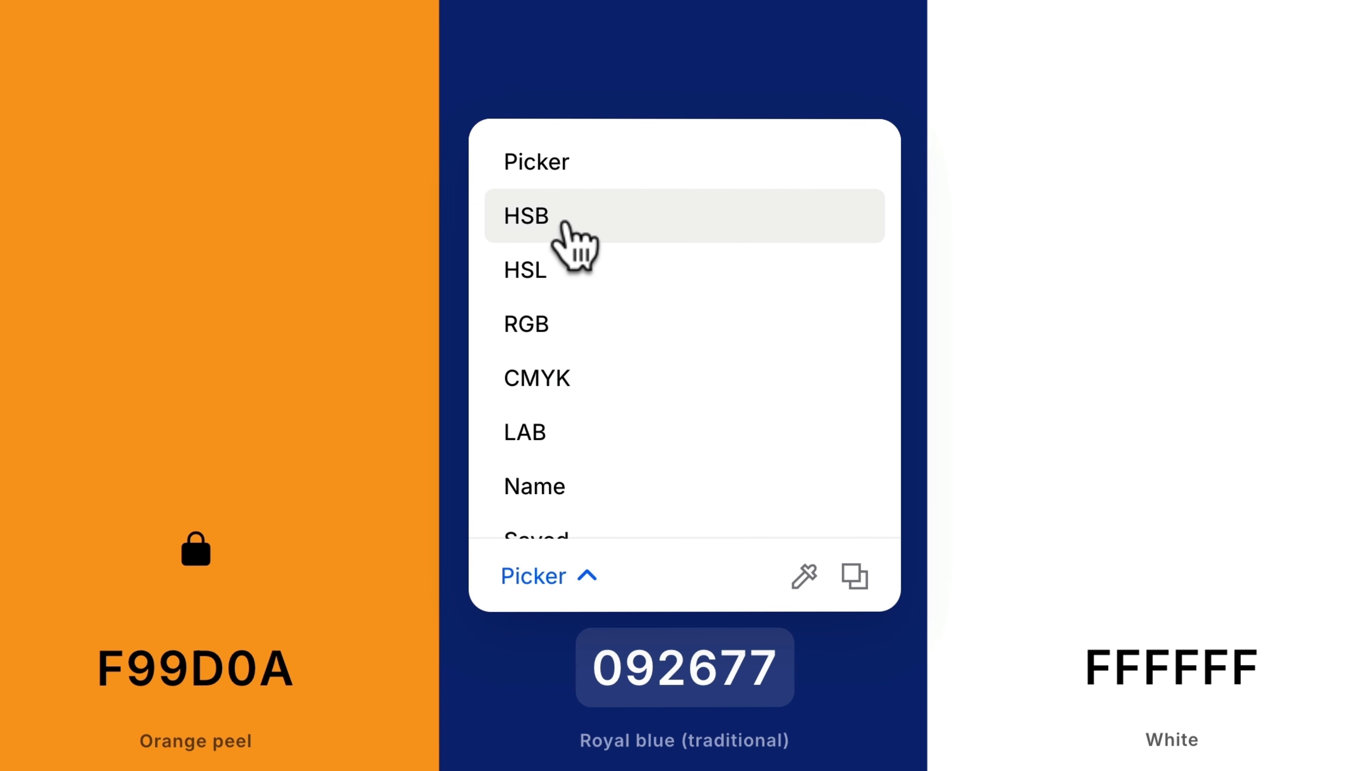
pyautogui.click(532, 219)
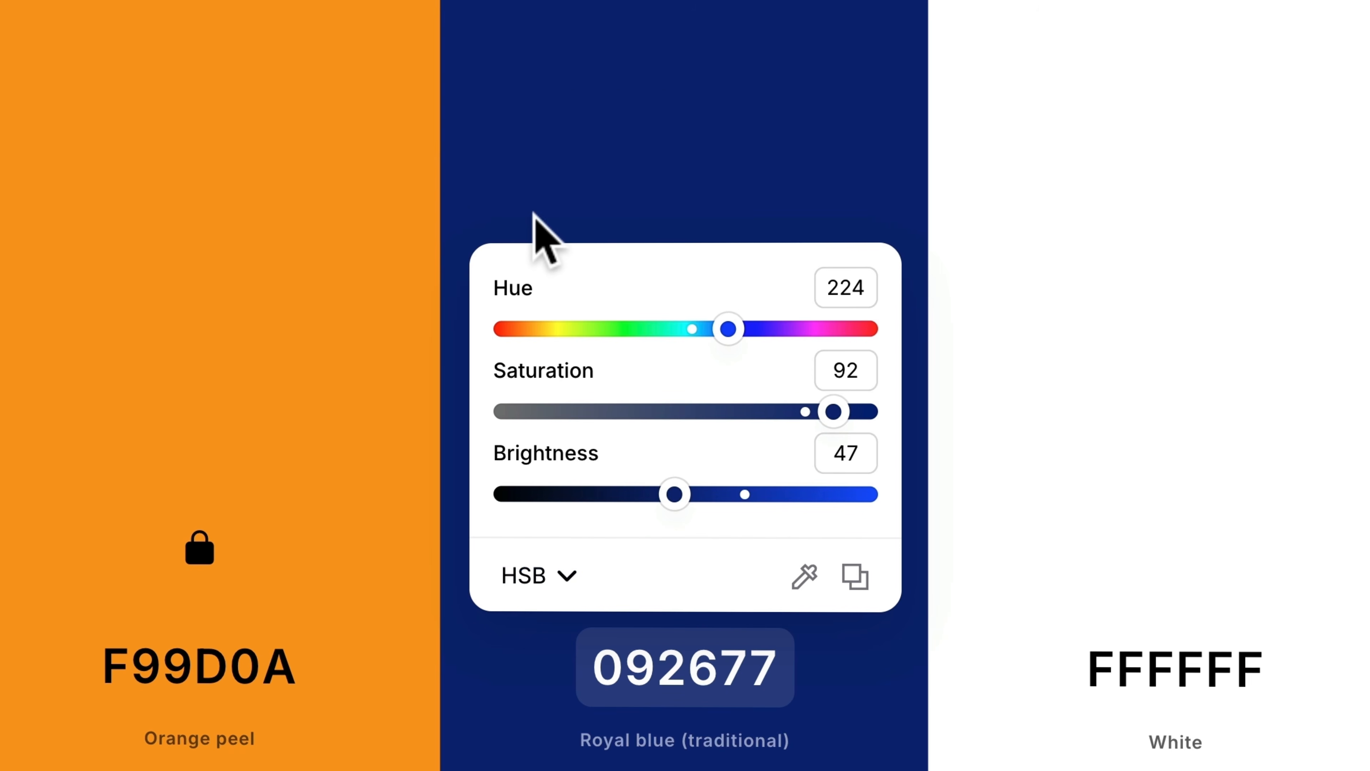
pyautogui.moveTo(674, 494); pyautogui.dragTo(746, 484)
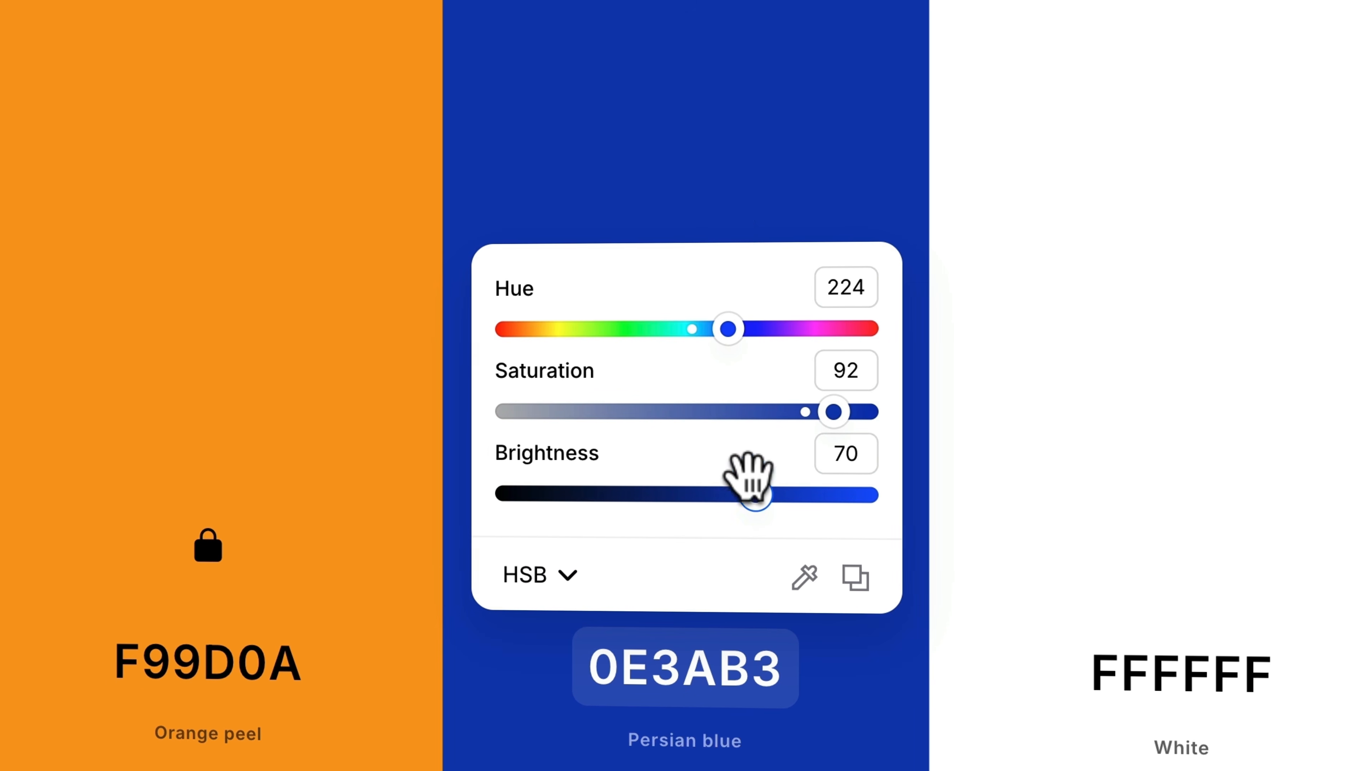
pyautogui.click(731, 211)
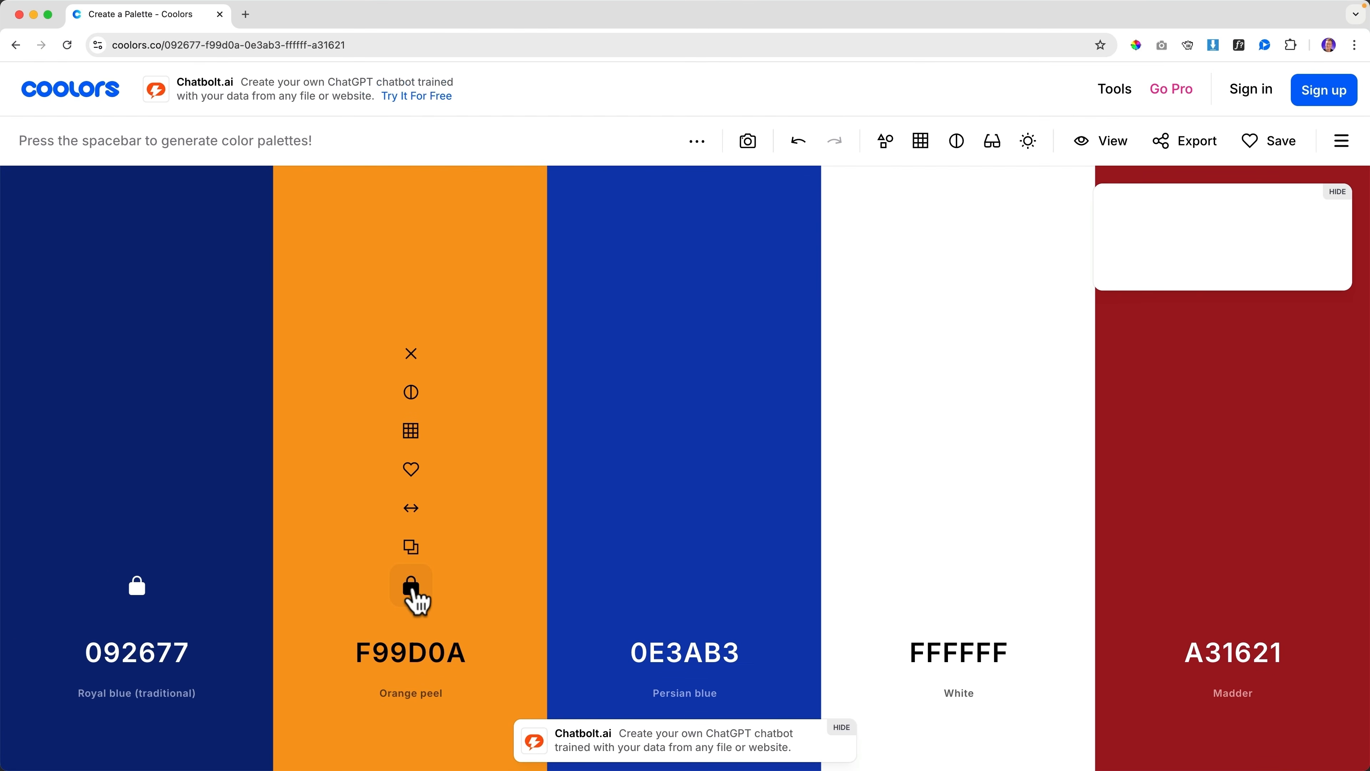
# Make the fourth column cream FFFAF2, starting from orange F99D0A at brightness 100
pyautogui.click(340, 650)
pyautogui.click(342, 602)
pyautogui.click(335, 370)
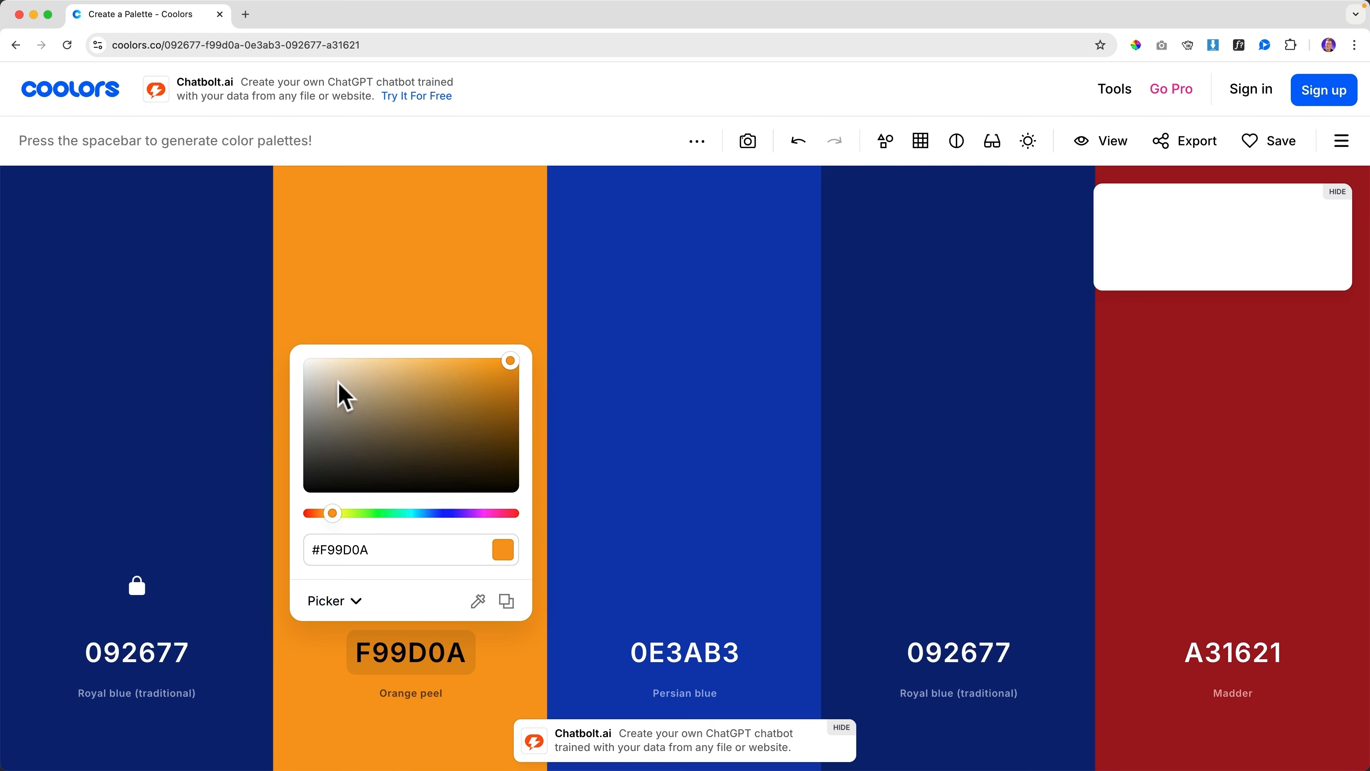
pyautogui.click(353, 550)
pyautogui.press('super+c')
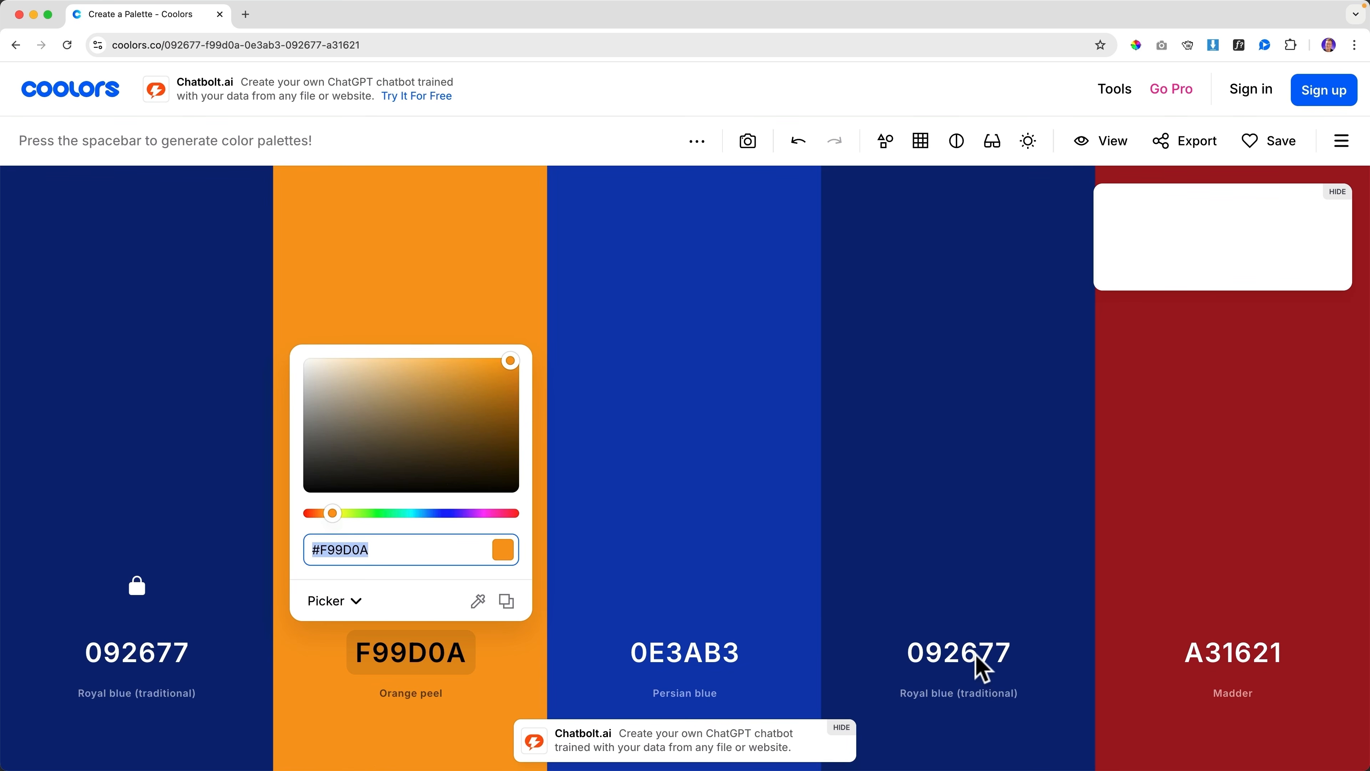
pyautogui.click(965, 658)
pyautogui.press('super+v')
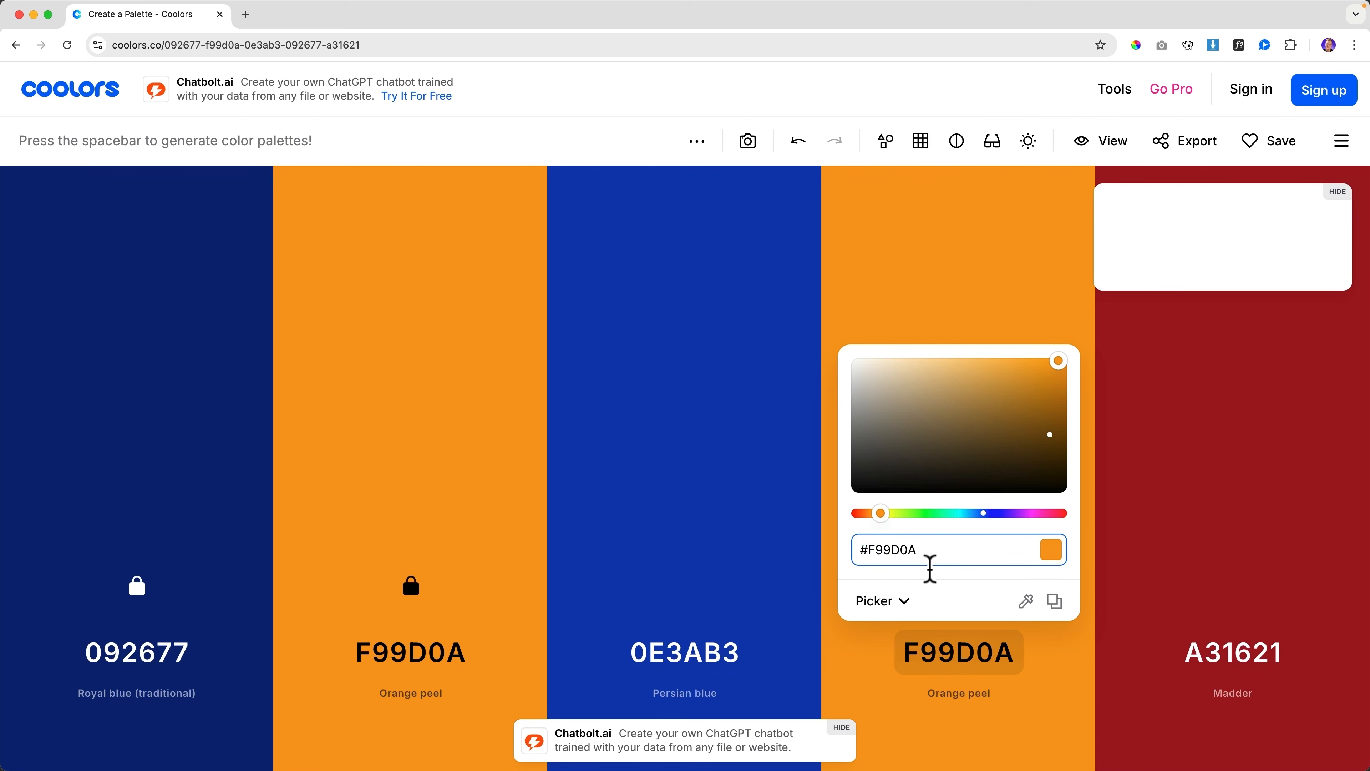
pyautogui.click(905, 601)
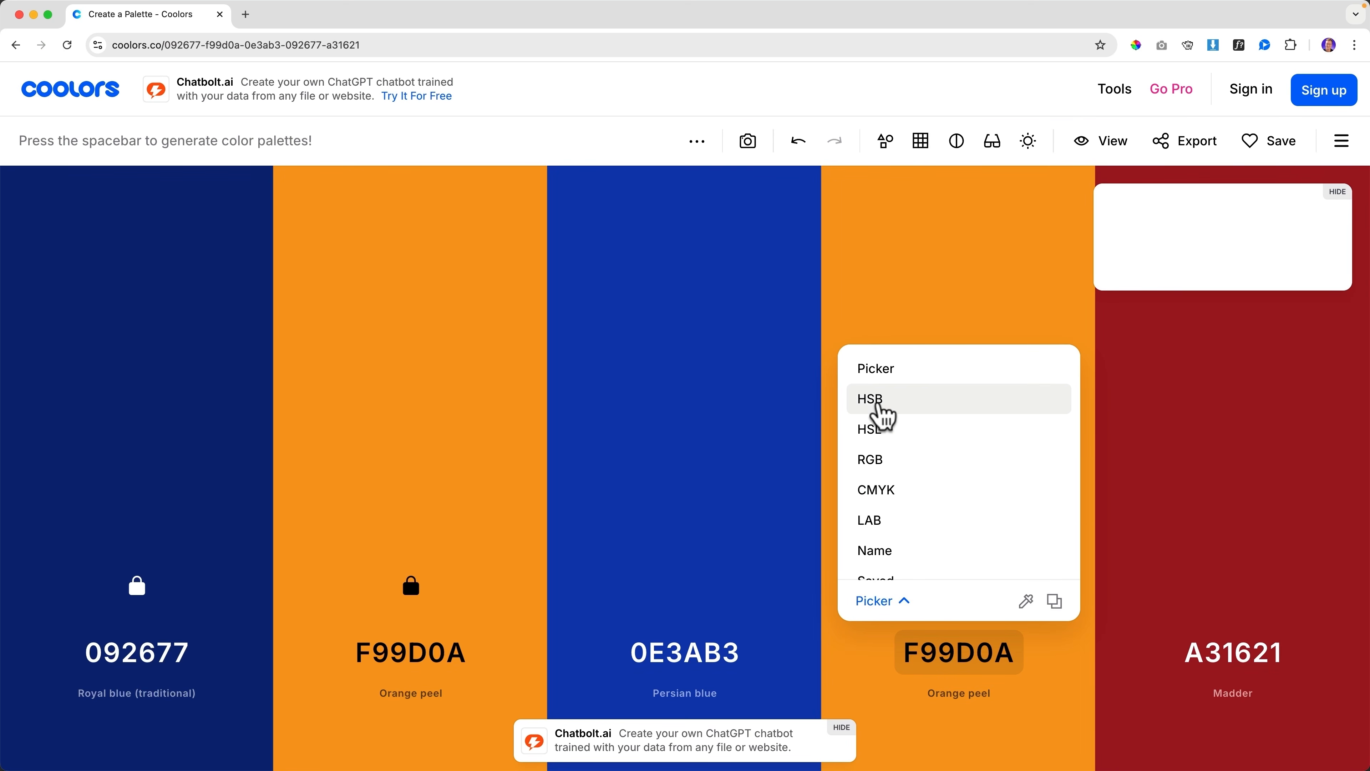
pyautogui.click(880, 402)
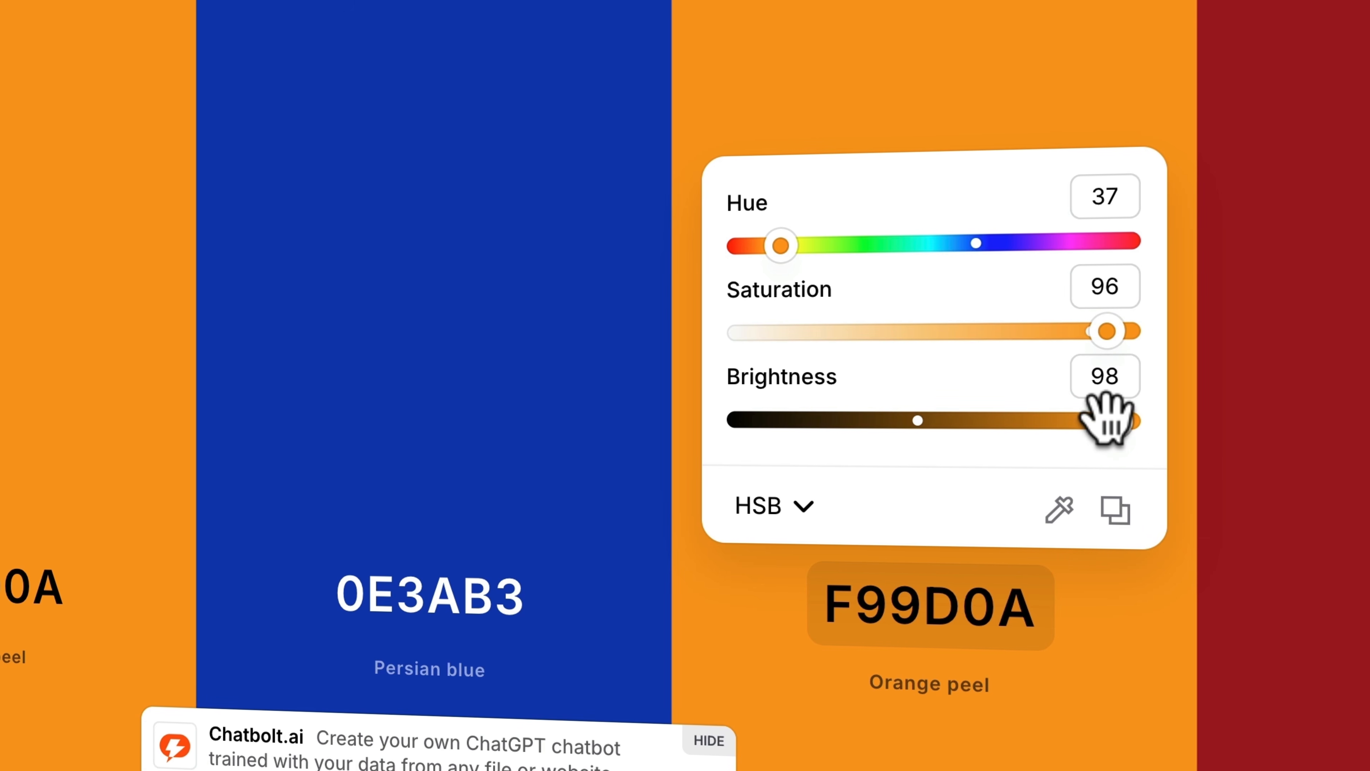
pyautogui.moveTo(1105, 420); pyautogui.dragTo(1224, 438)
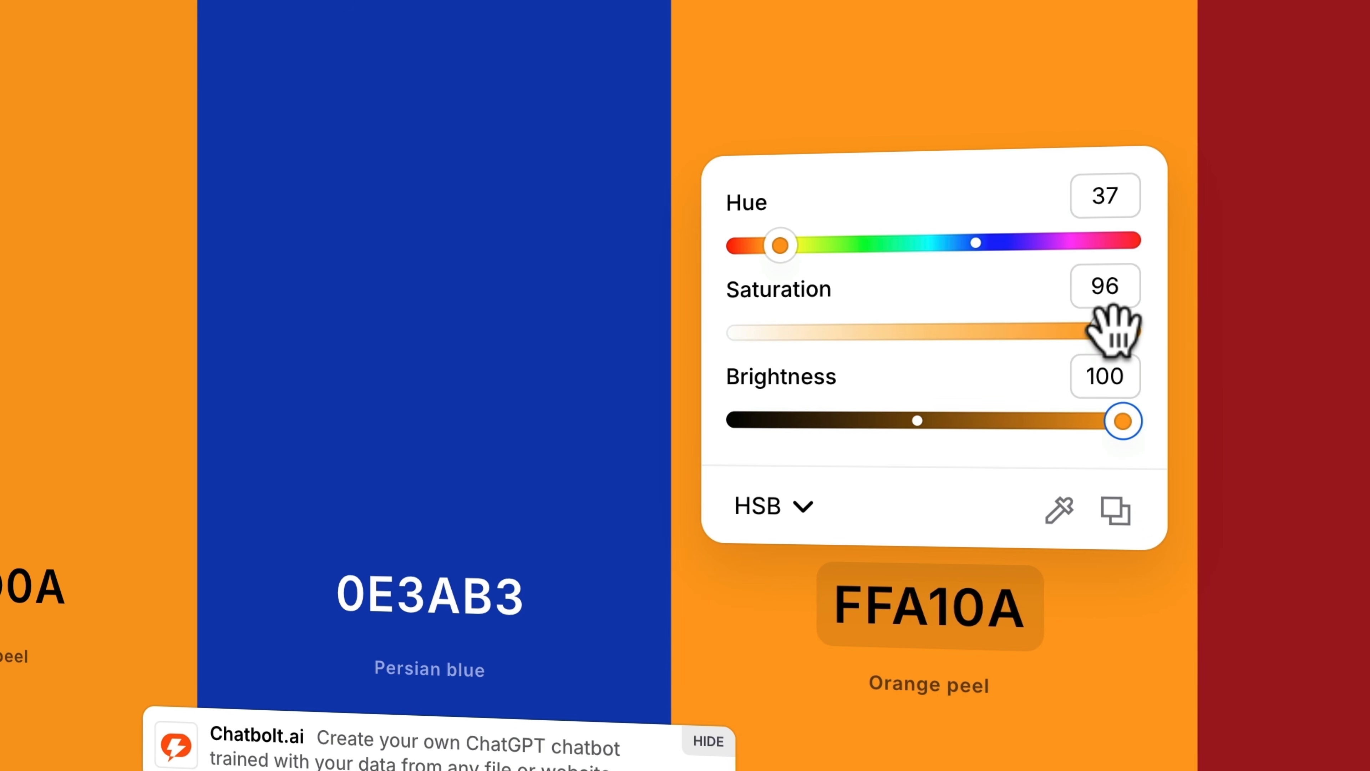
pyautogui.moveTo(1119, 330); pyautogui.dragTo(760, 332)
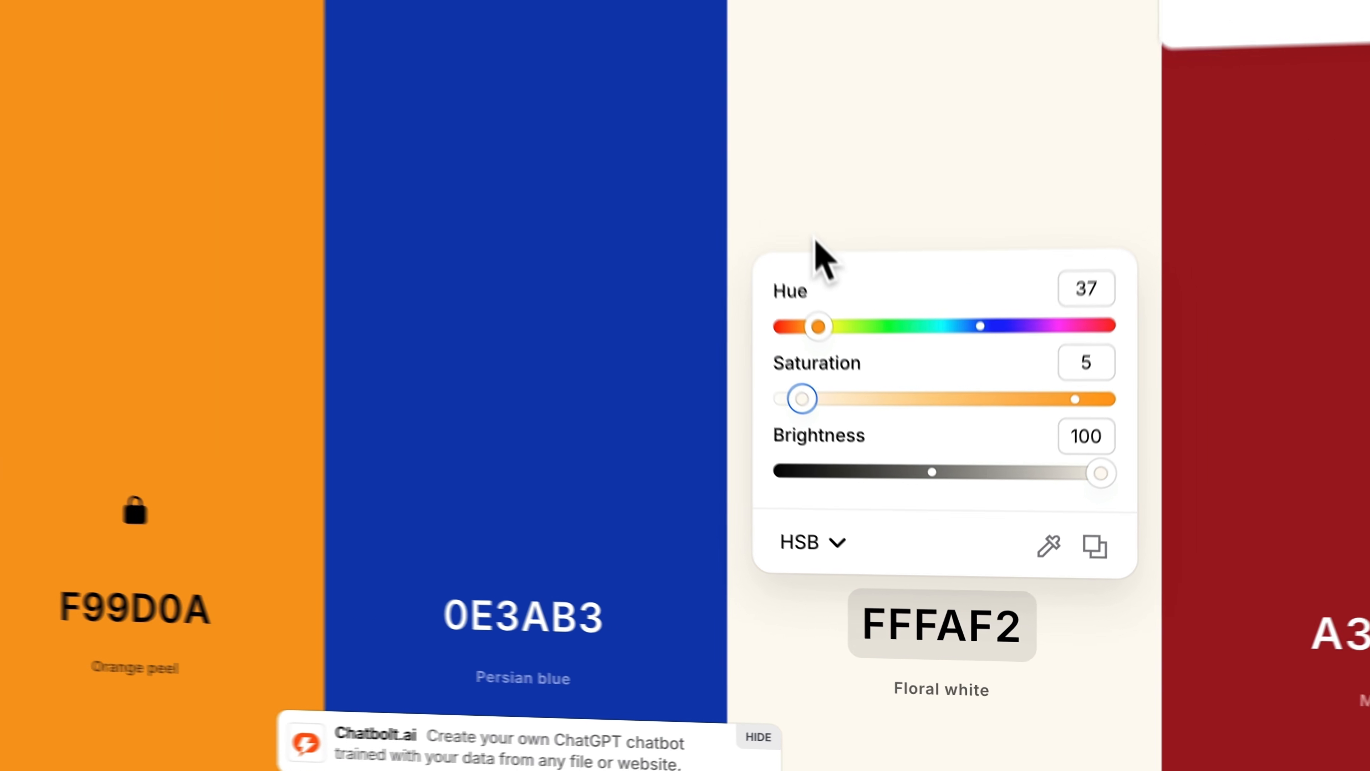
pyautogui.click(773, 125)
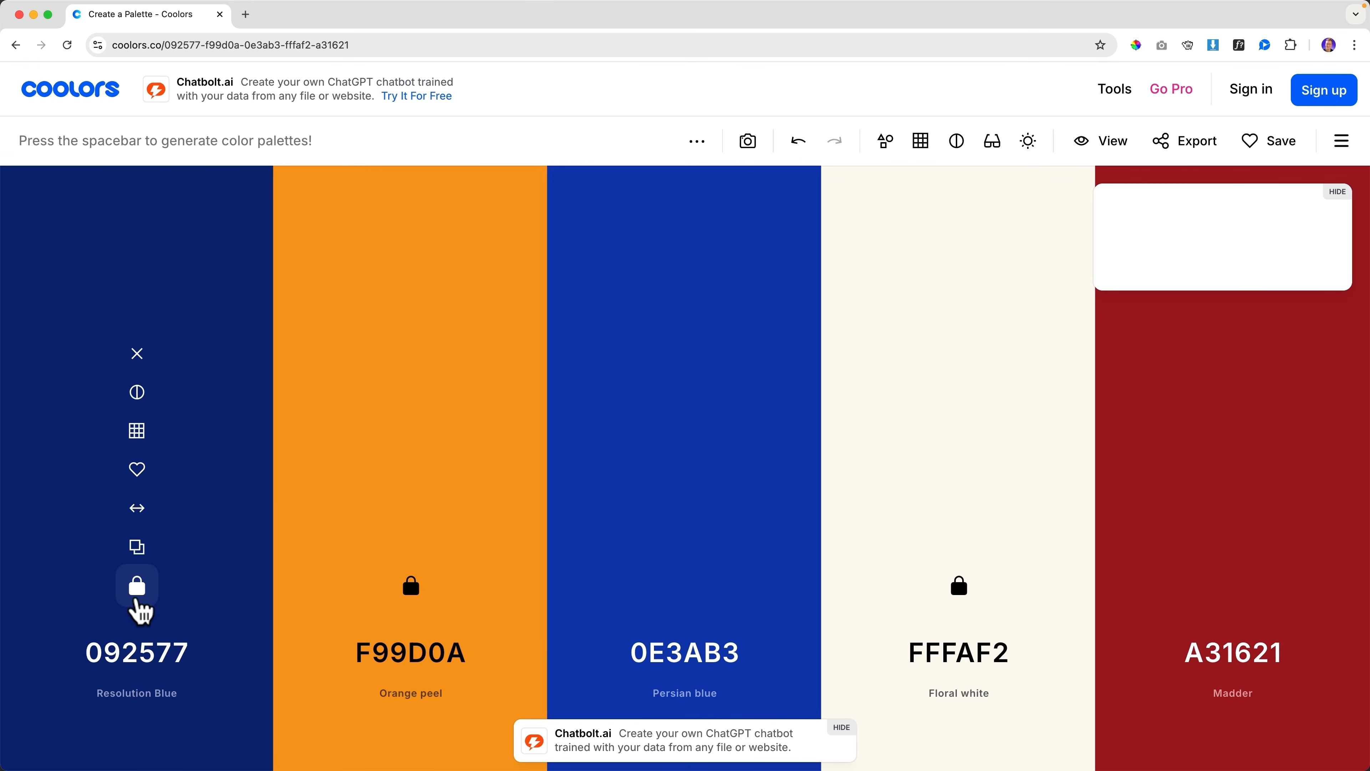
# Make the fifth column pale lavender DAE3FB from pasted navy, then open the export options
pyautogui.click(135, 652)
pyautogui.press('super+c')
pyautogui.click(130, 607)
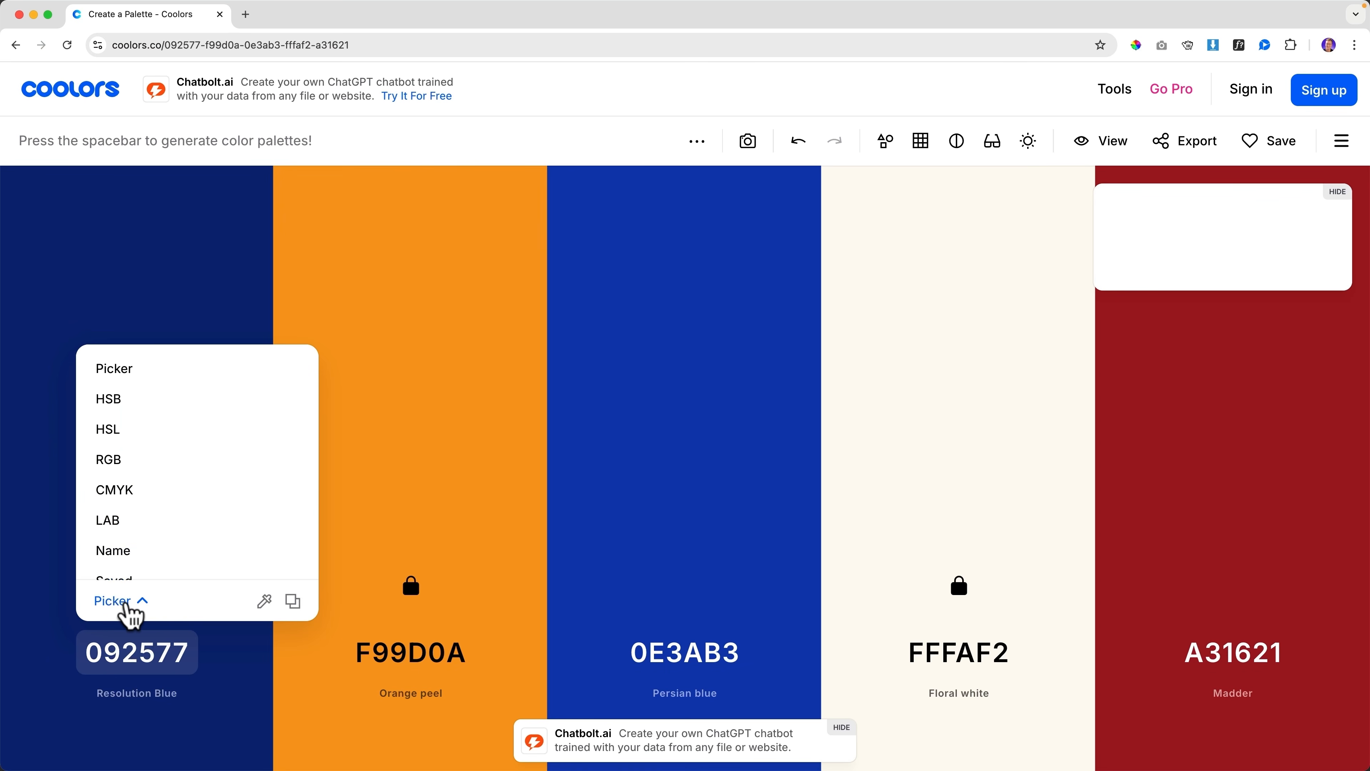
pyautogui.click(138, 599)
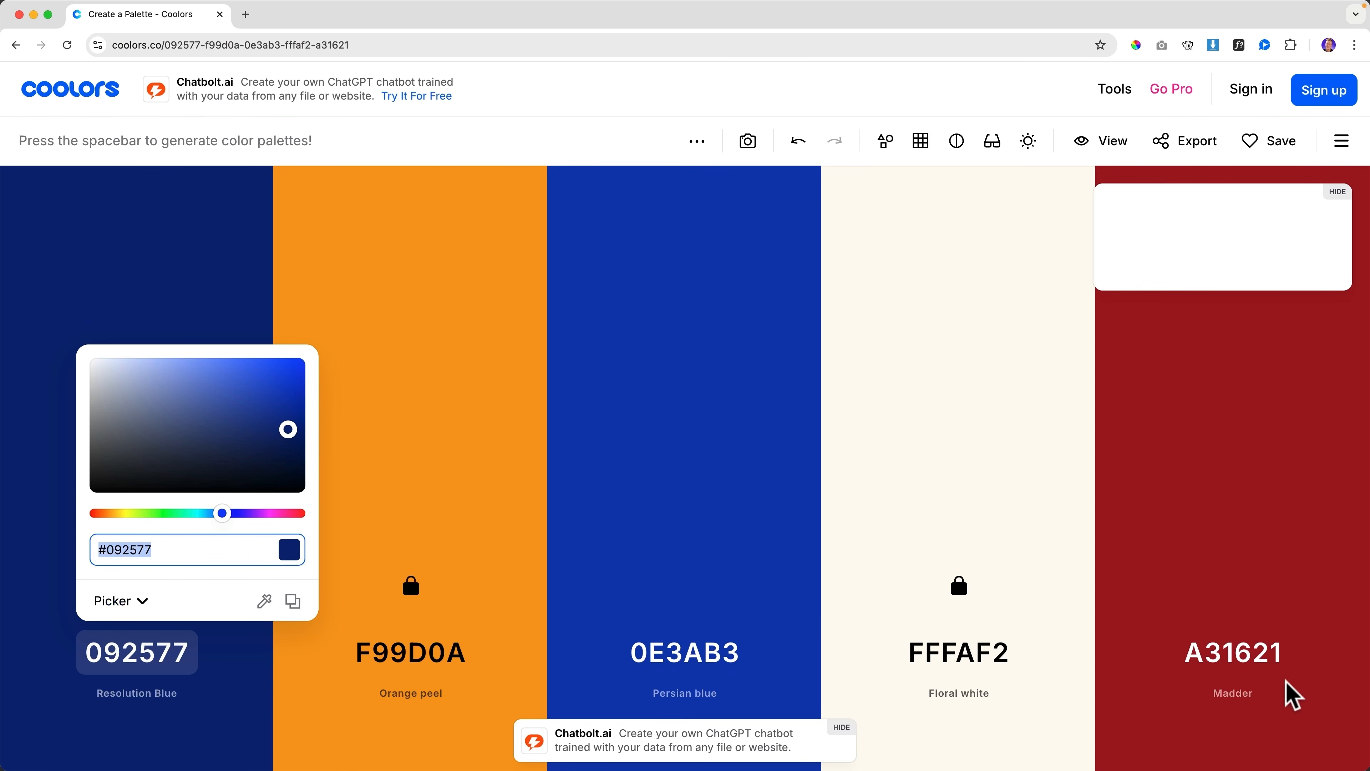
pyautogui.click(1192, 662)
pyautogui.click(1192, 662)
pyautogui.press('super+v')
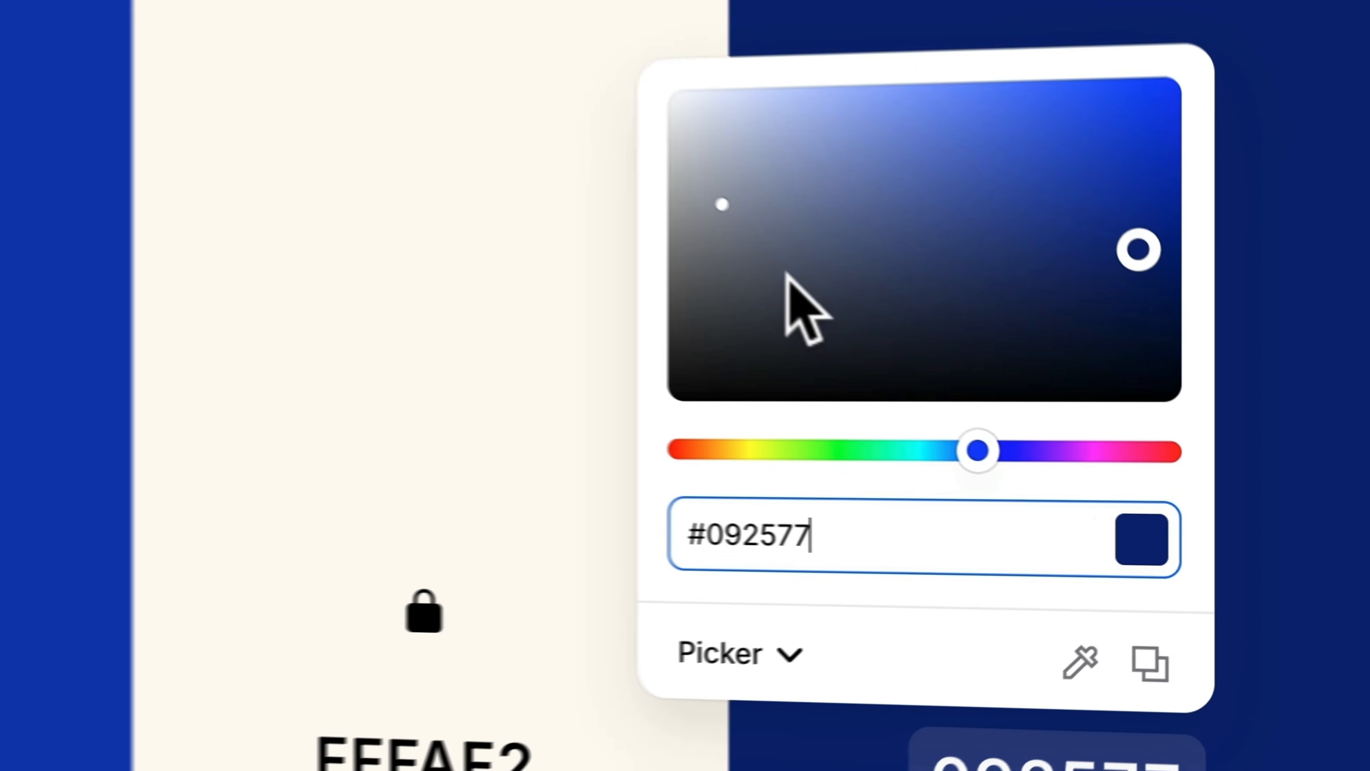
pyautogui.click(711, 123)
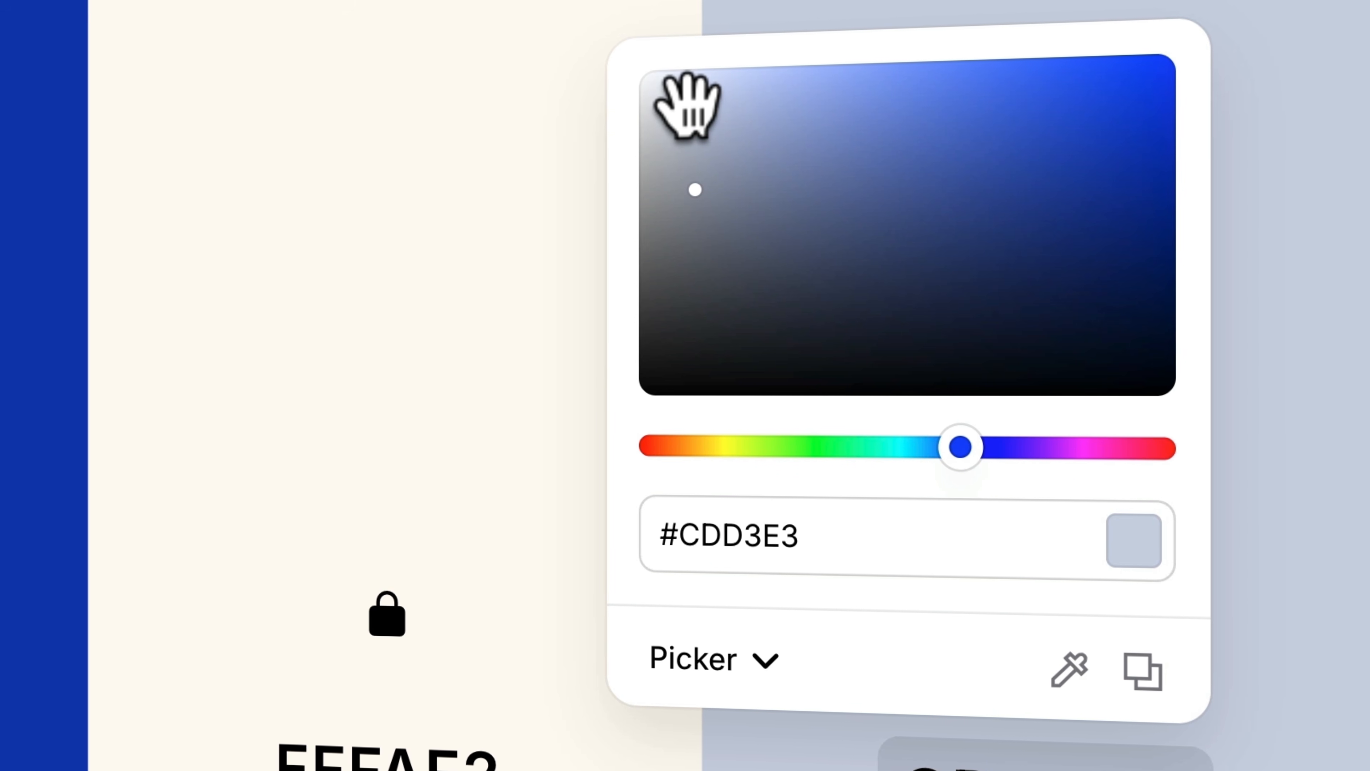
pyautogui.moveTo(688, 105); pyautogui.dragTo(704, 73)
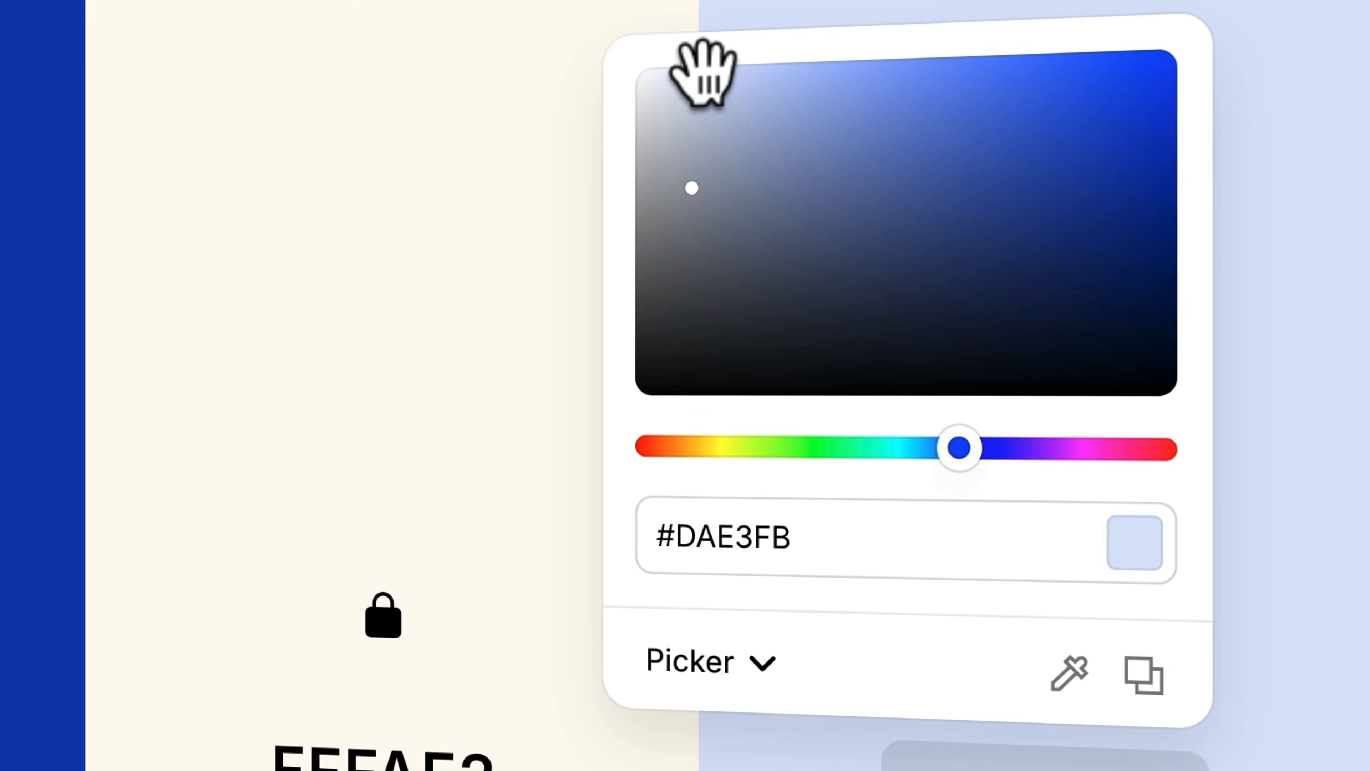
pyautogui.click(804, 13)
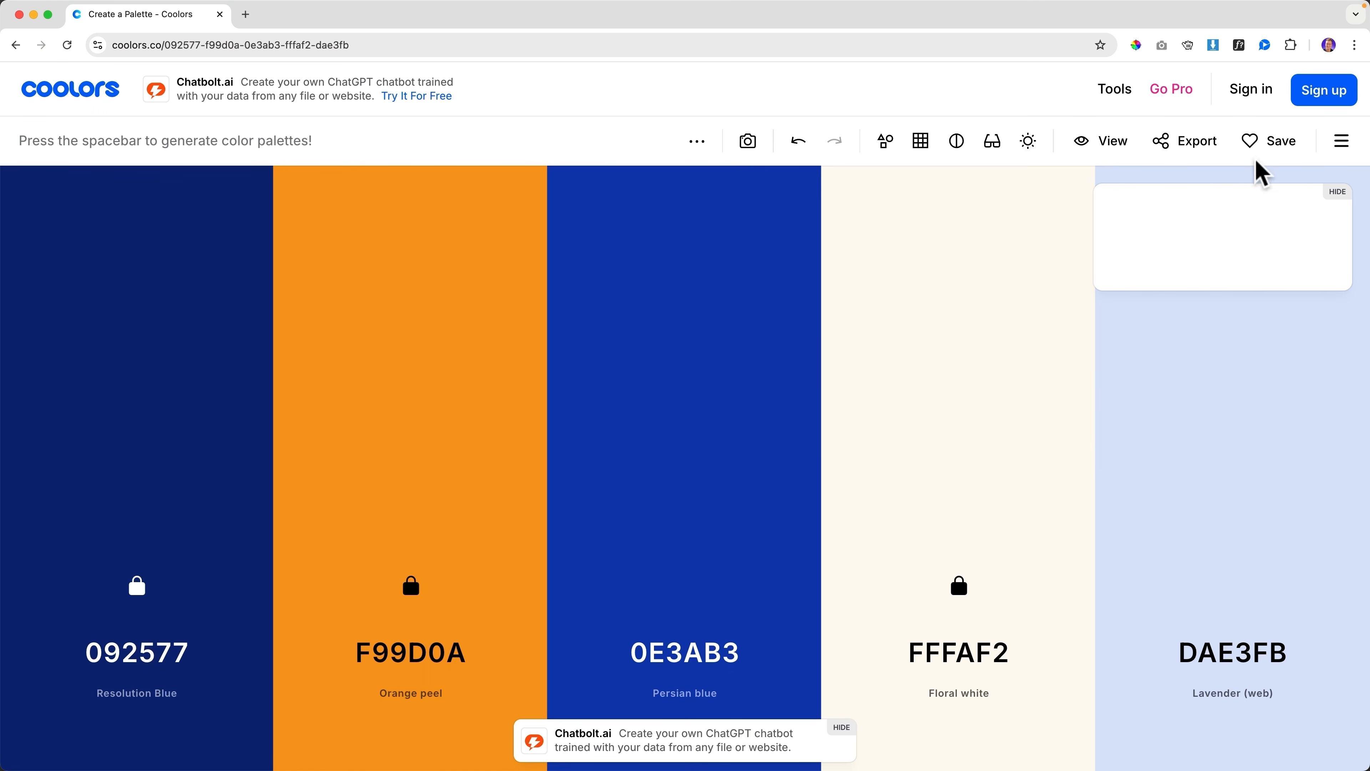
pyautogui.click(1189, 142)
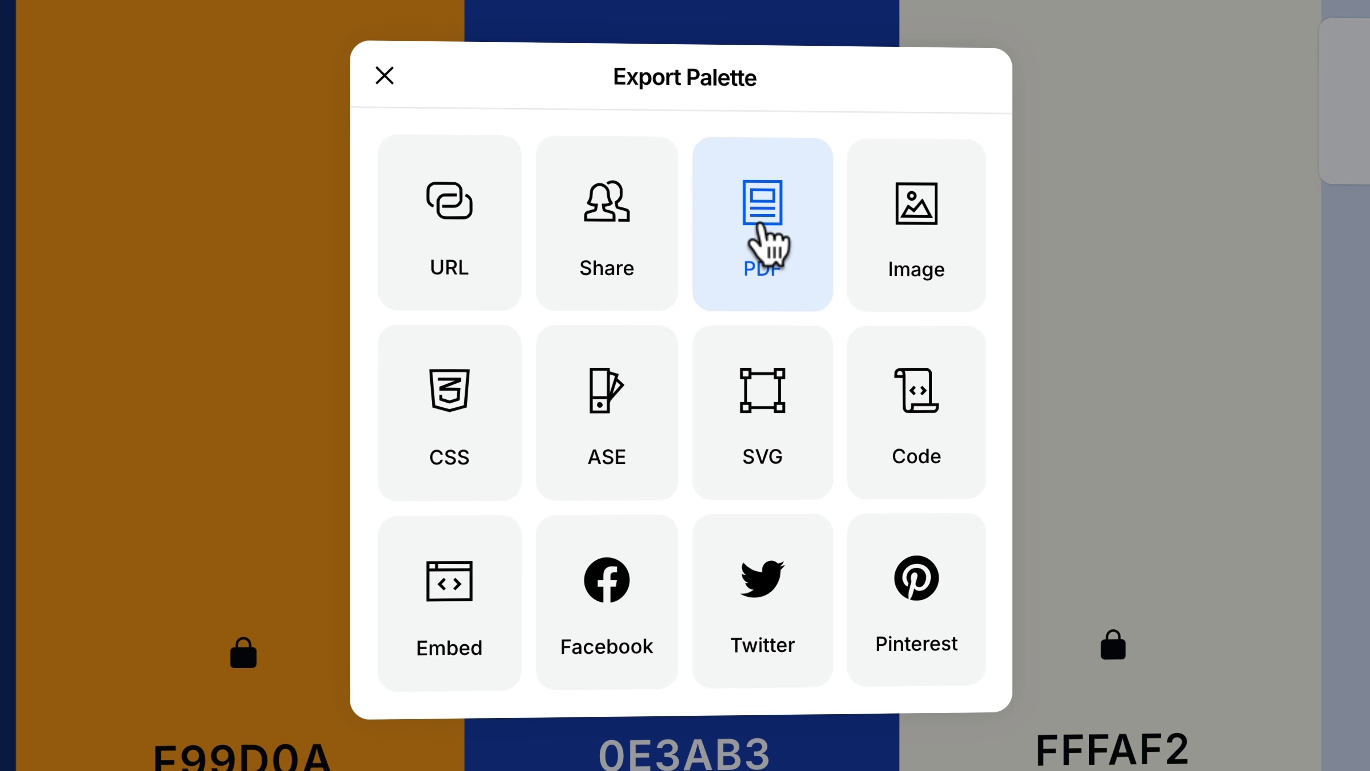
# Export the palette as a PDF titled 'WebDevine Colors' and open WebDevine Colors.pdf
pyautogui.click(763, 240)
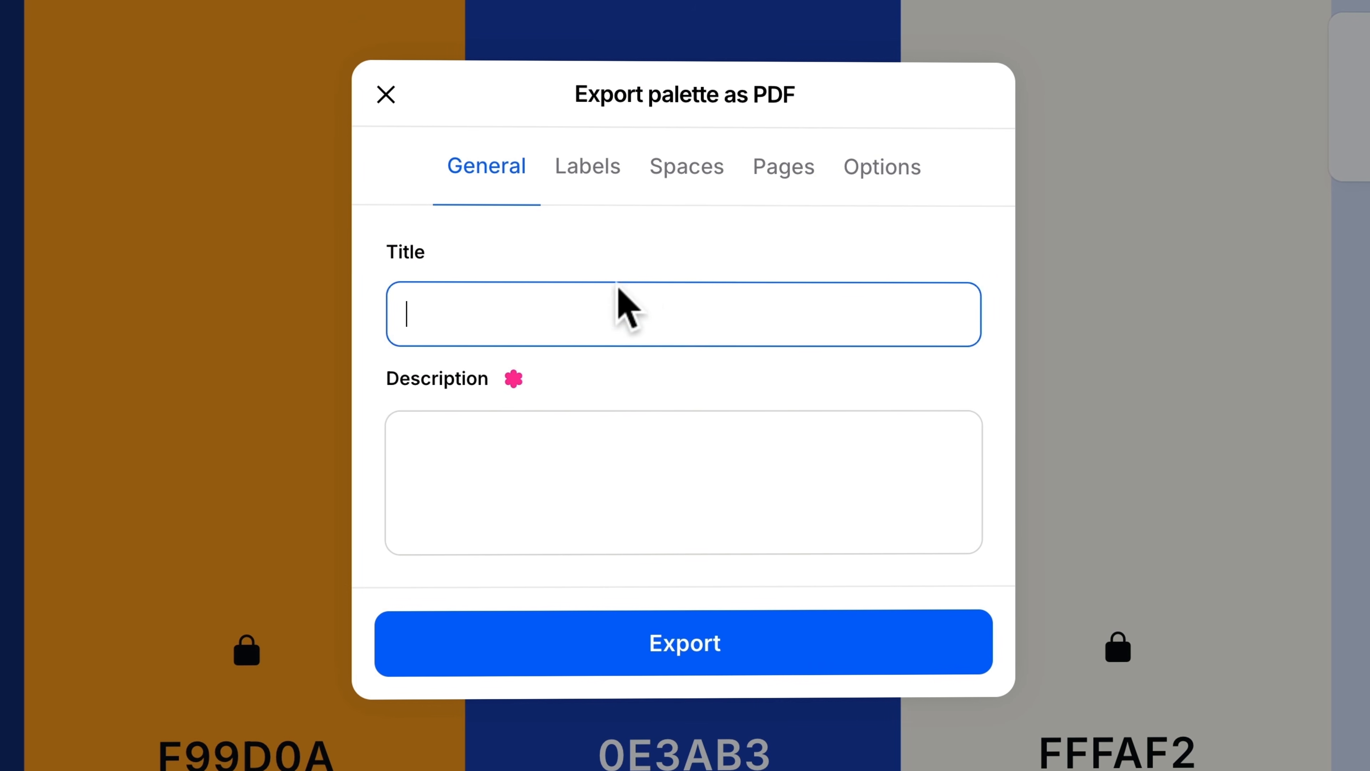
pyautogui.write('Web')
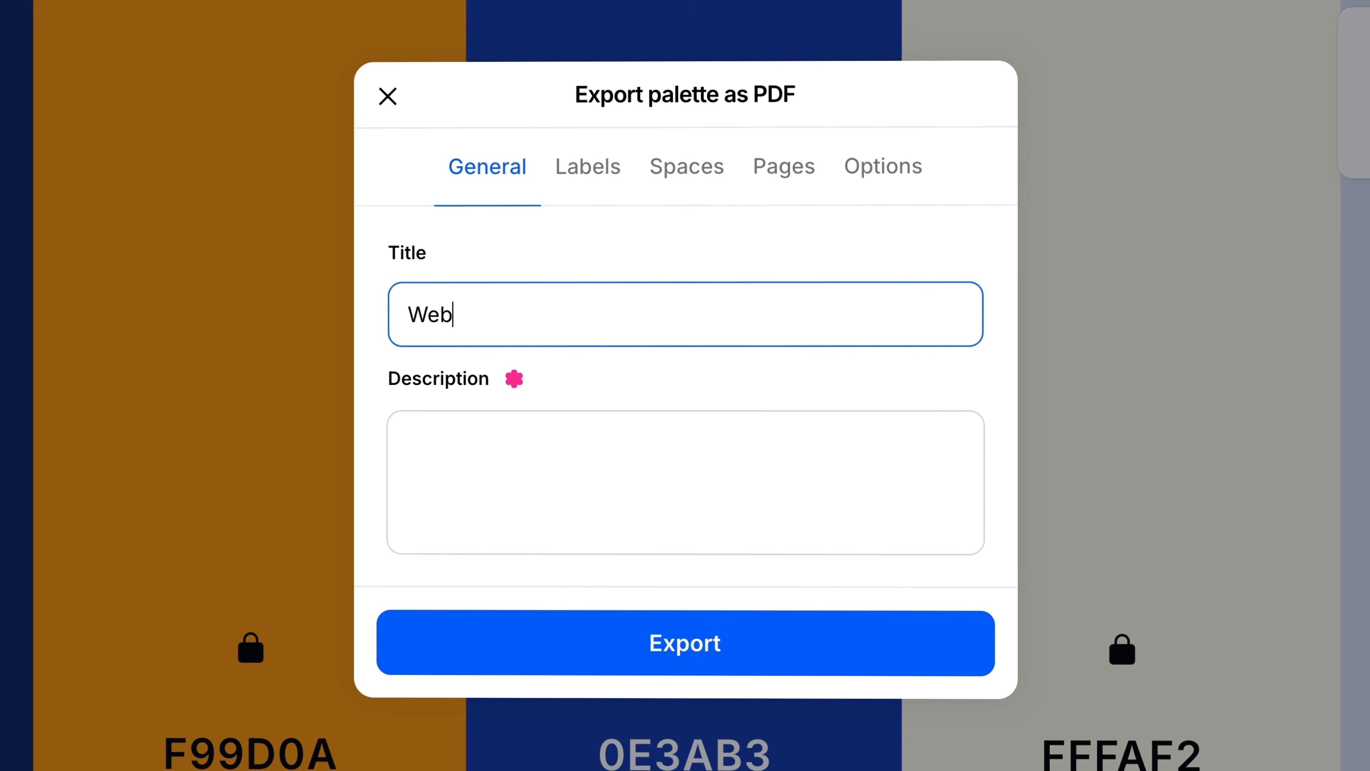
pyautogui.write('Devine ')
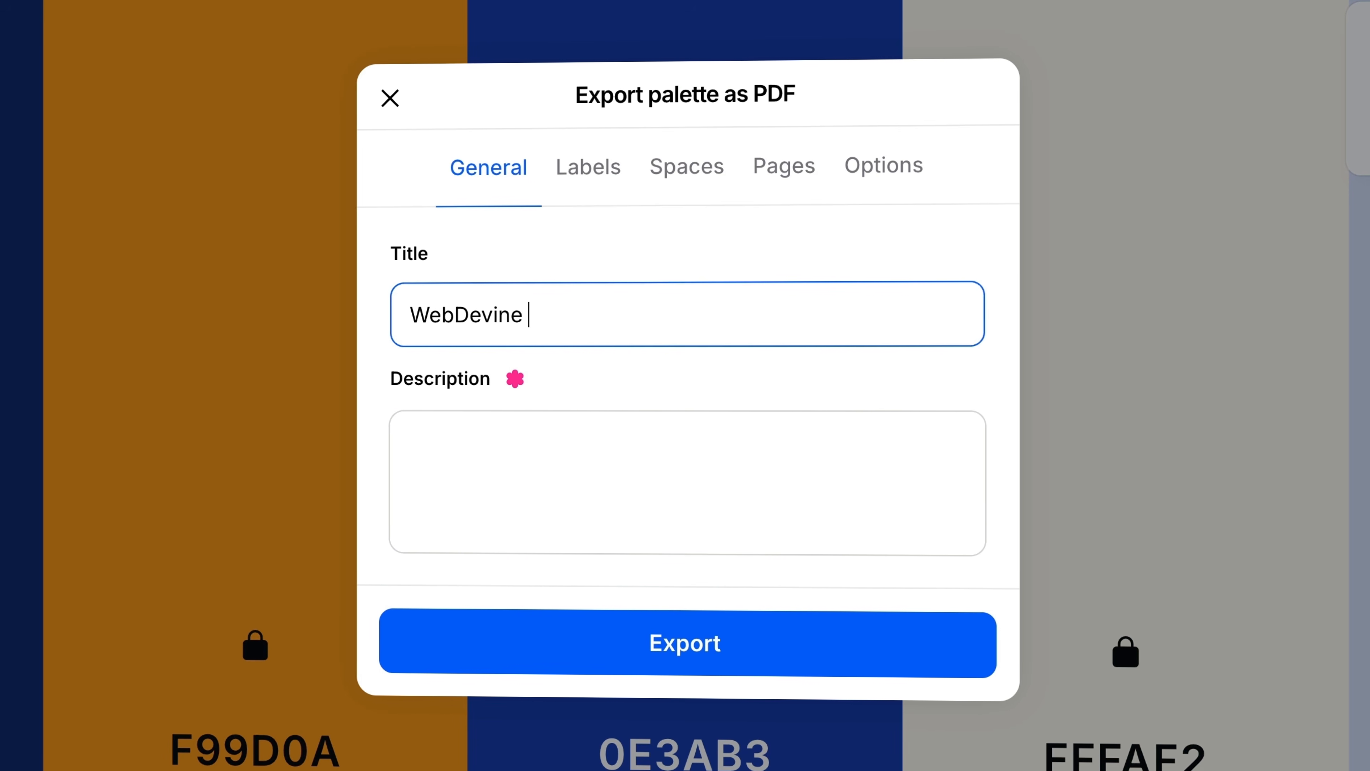
pyautogui.write('Colors')
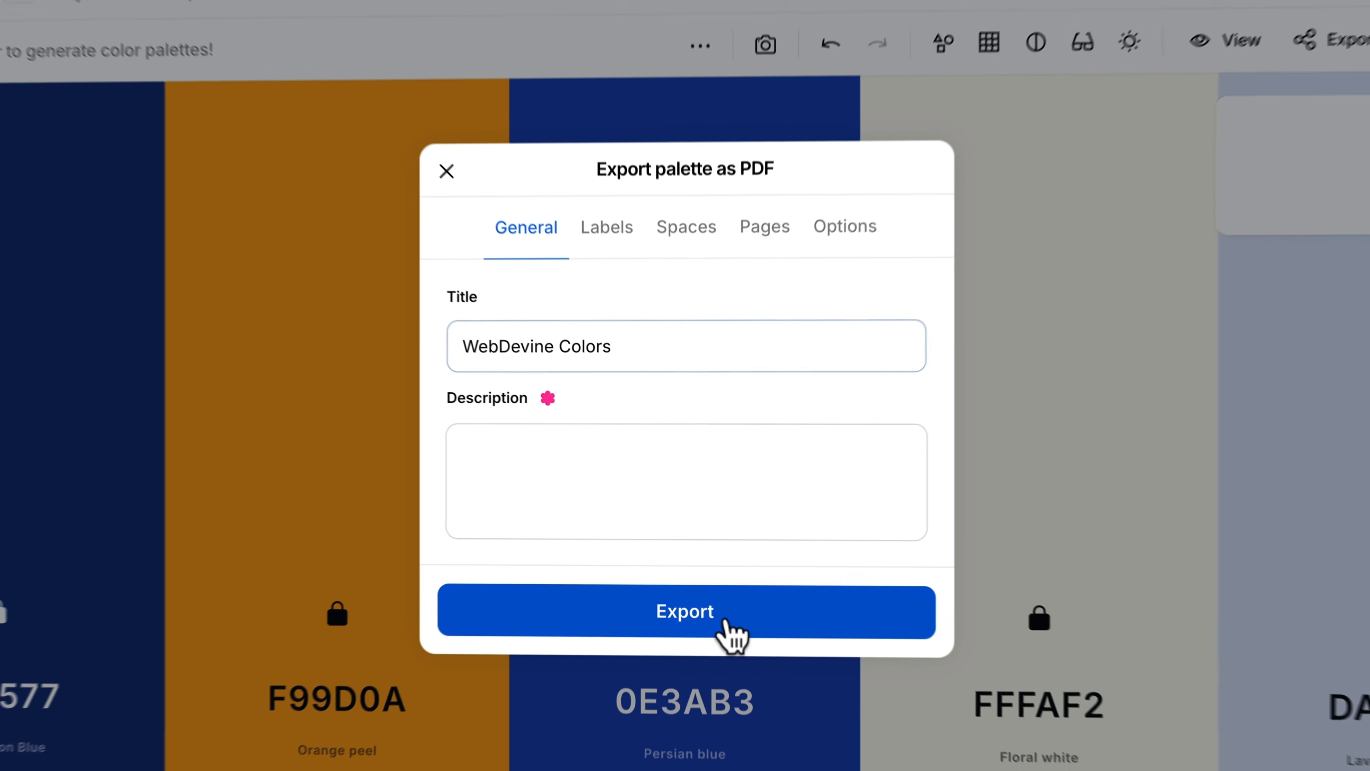
pyautogui.click(727, 621)
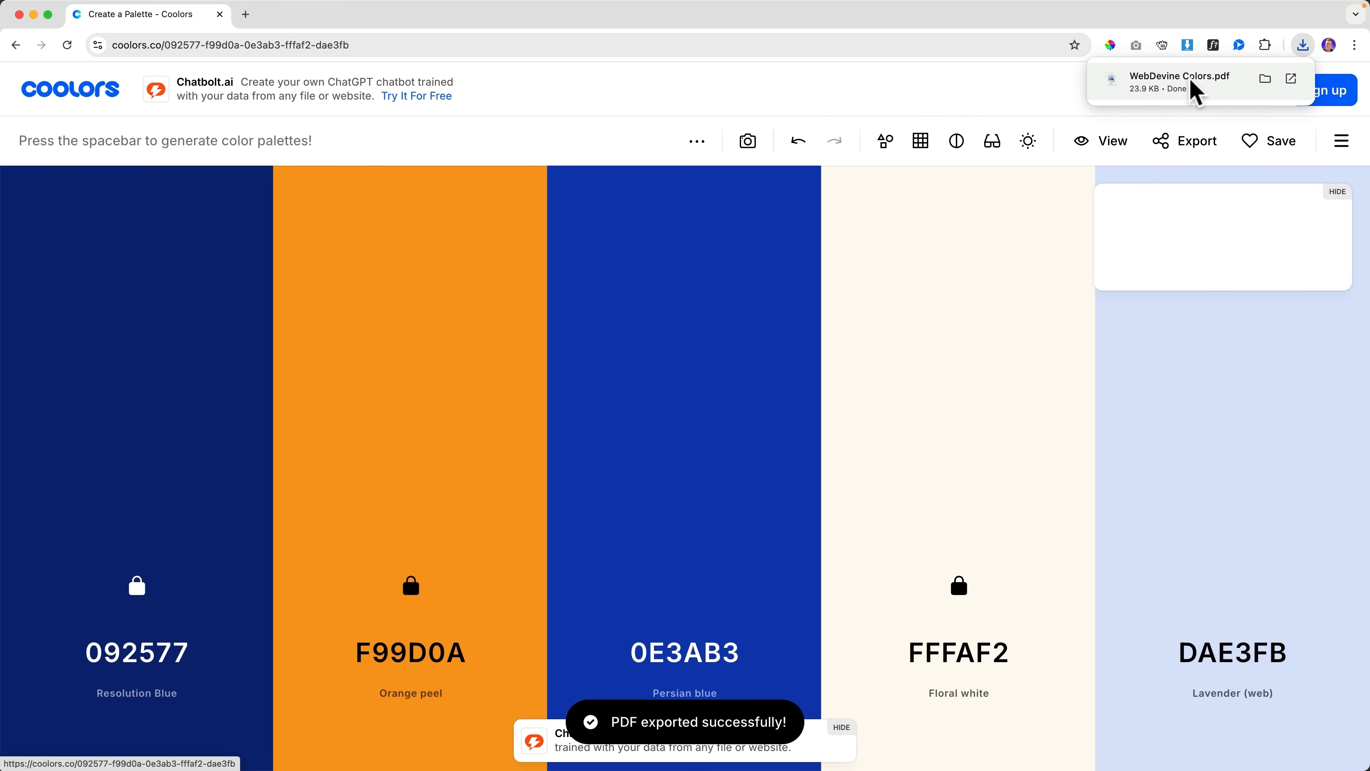
pyautogui.click(1180, 81)
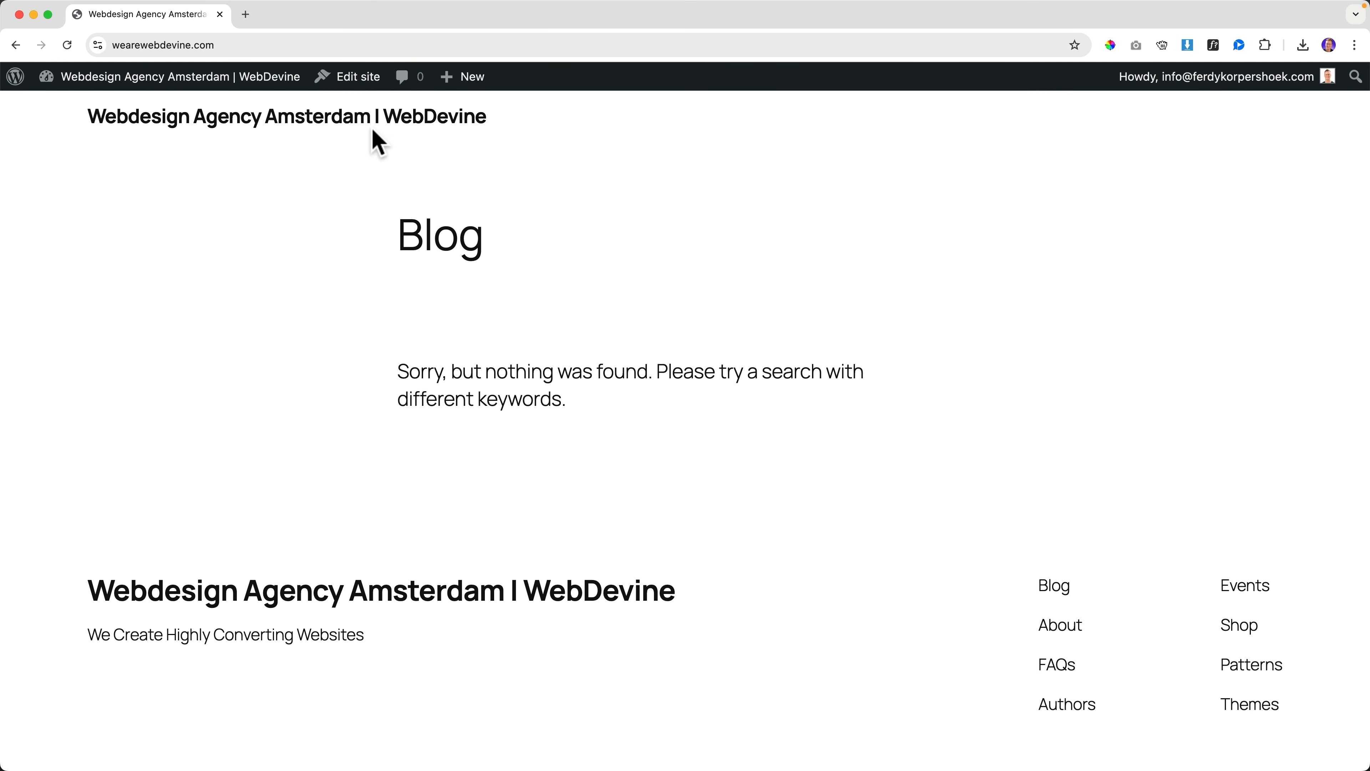
# Open ferdy.com/images in a new tab, subscribe for the resources, and confirm the subscription e-mail
pyautogui.click(245, 14)
pyautogui.write('ferdy.')
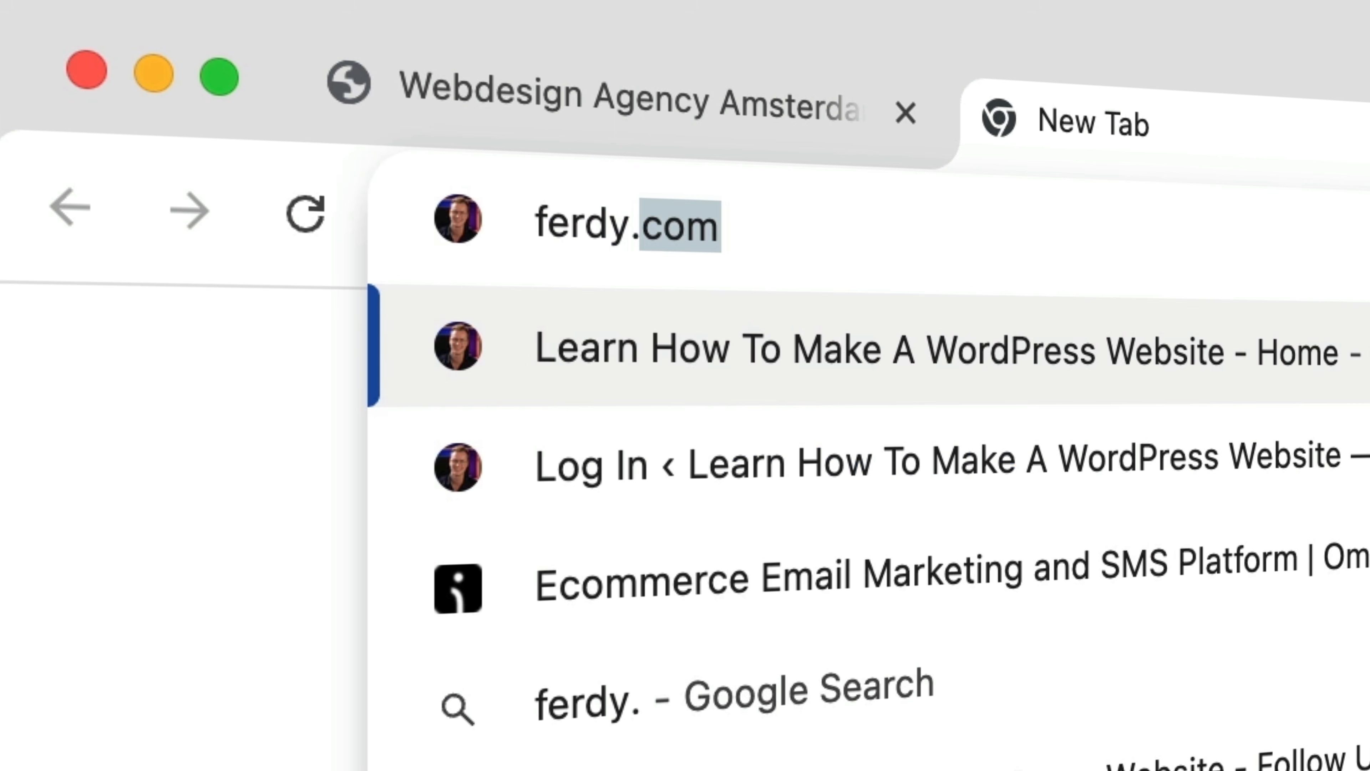
pyautogui.write('com/images')
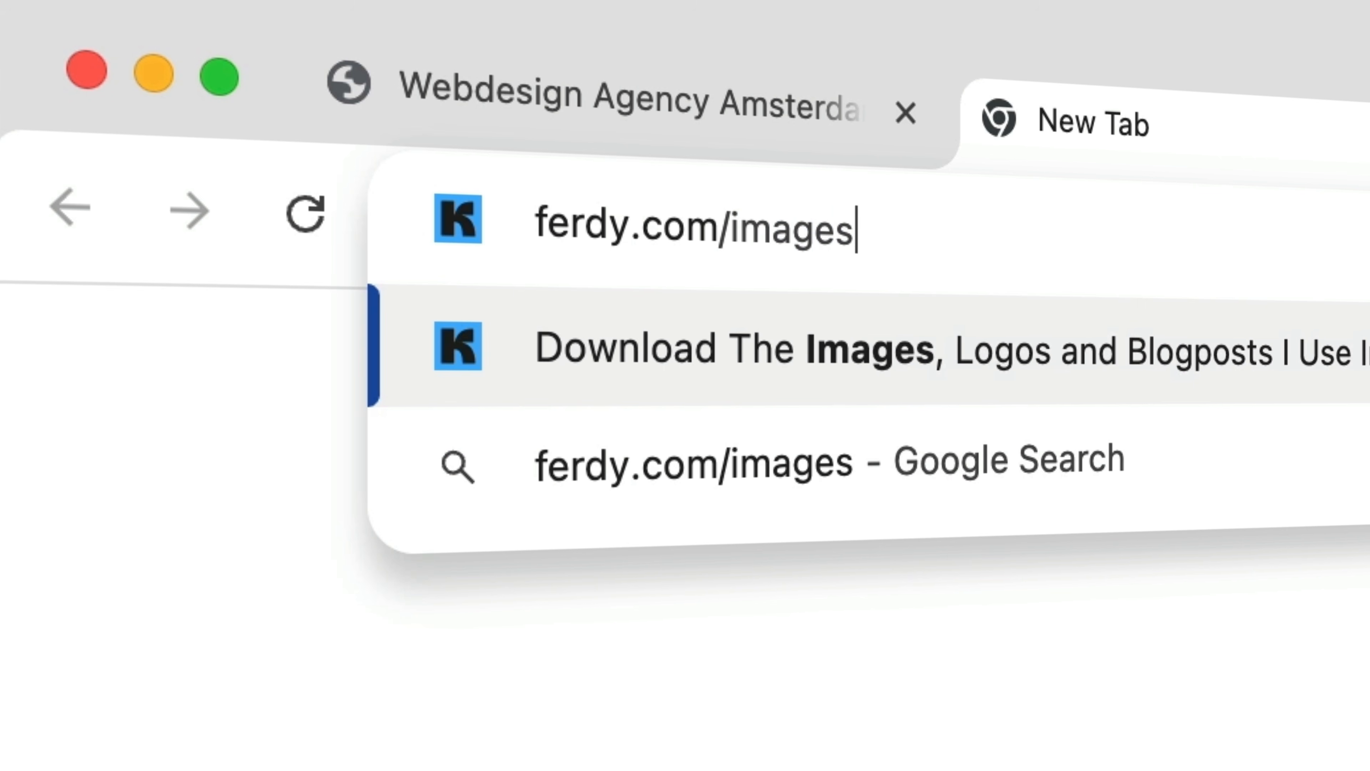
pyautogui.press('Return')
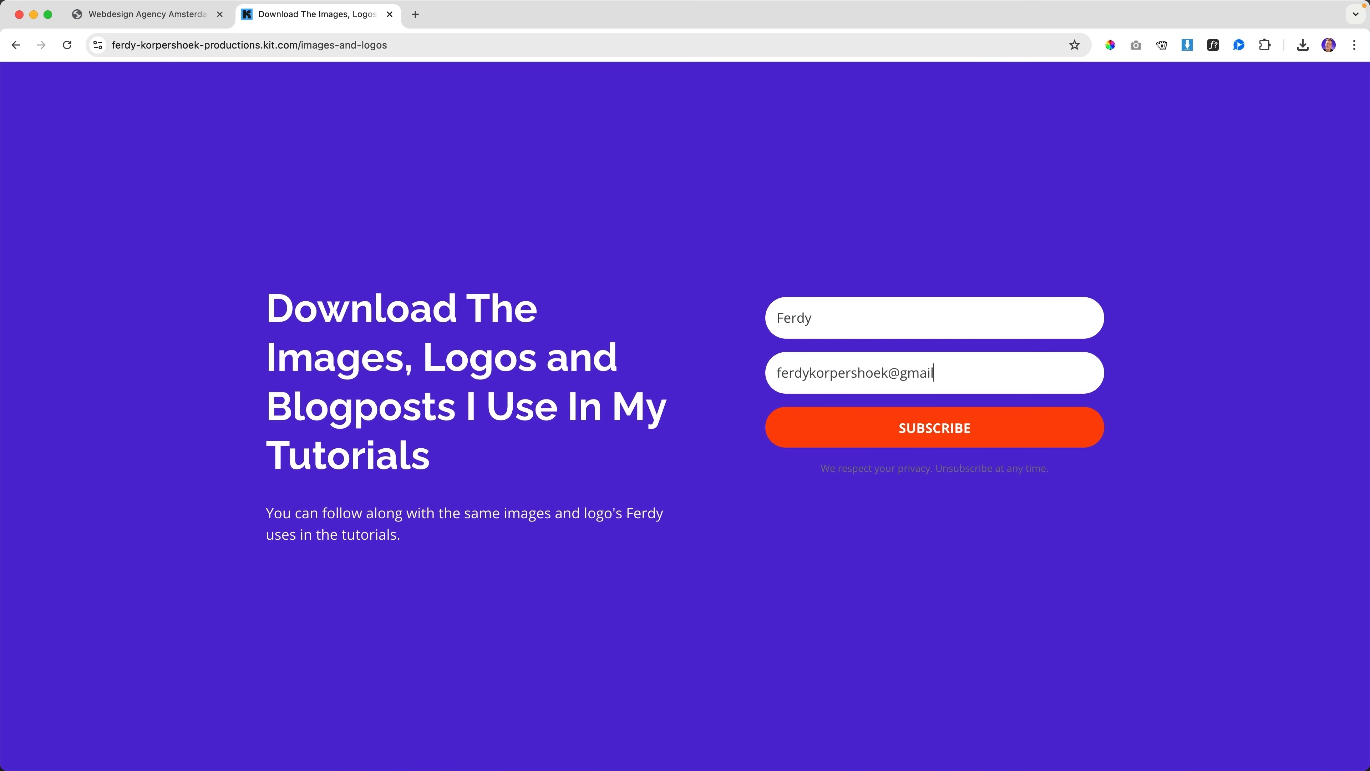
pyautogui.click(953, 436)
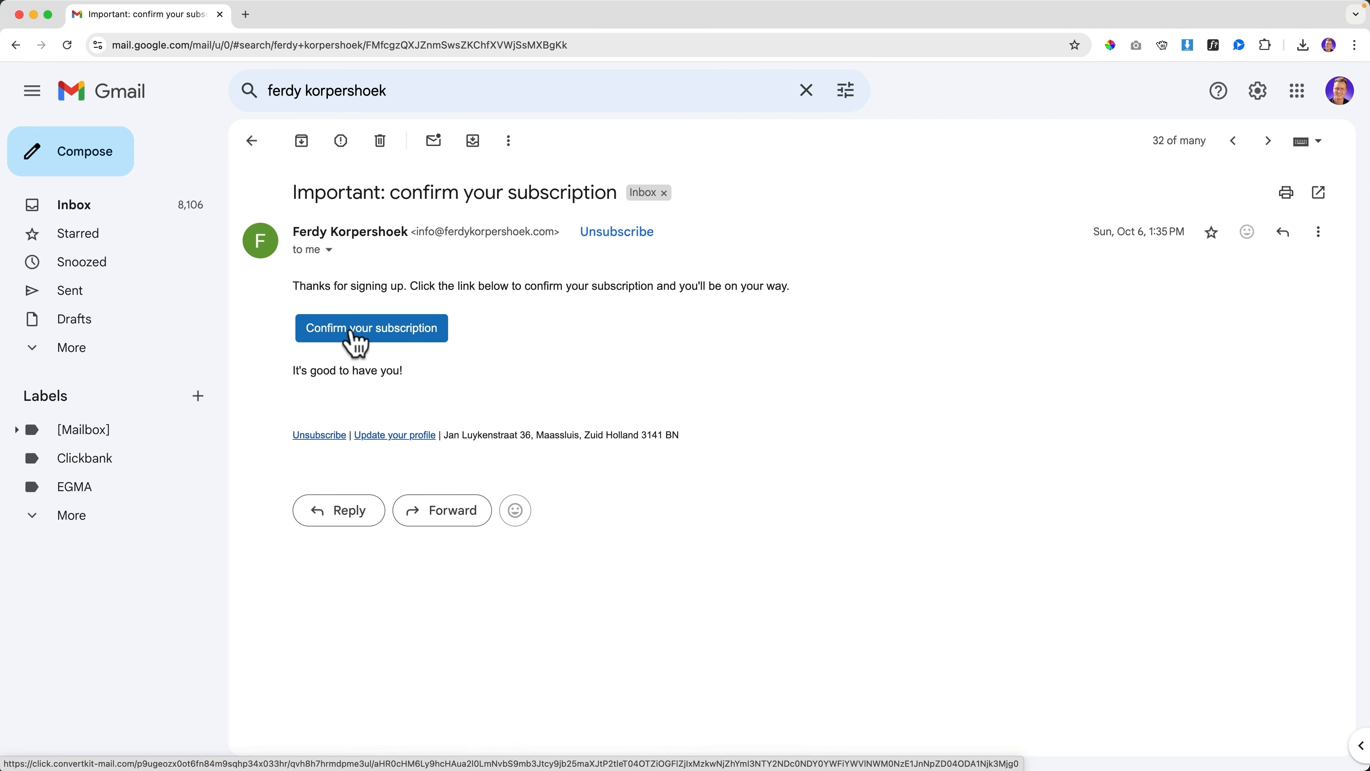
pyautogui.click(393, 333)
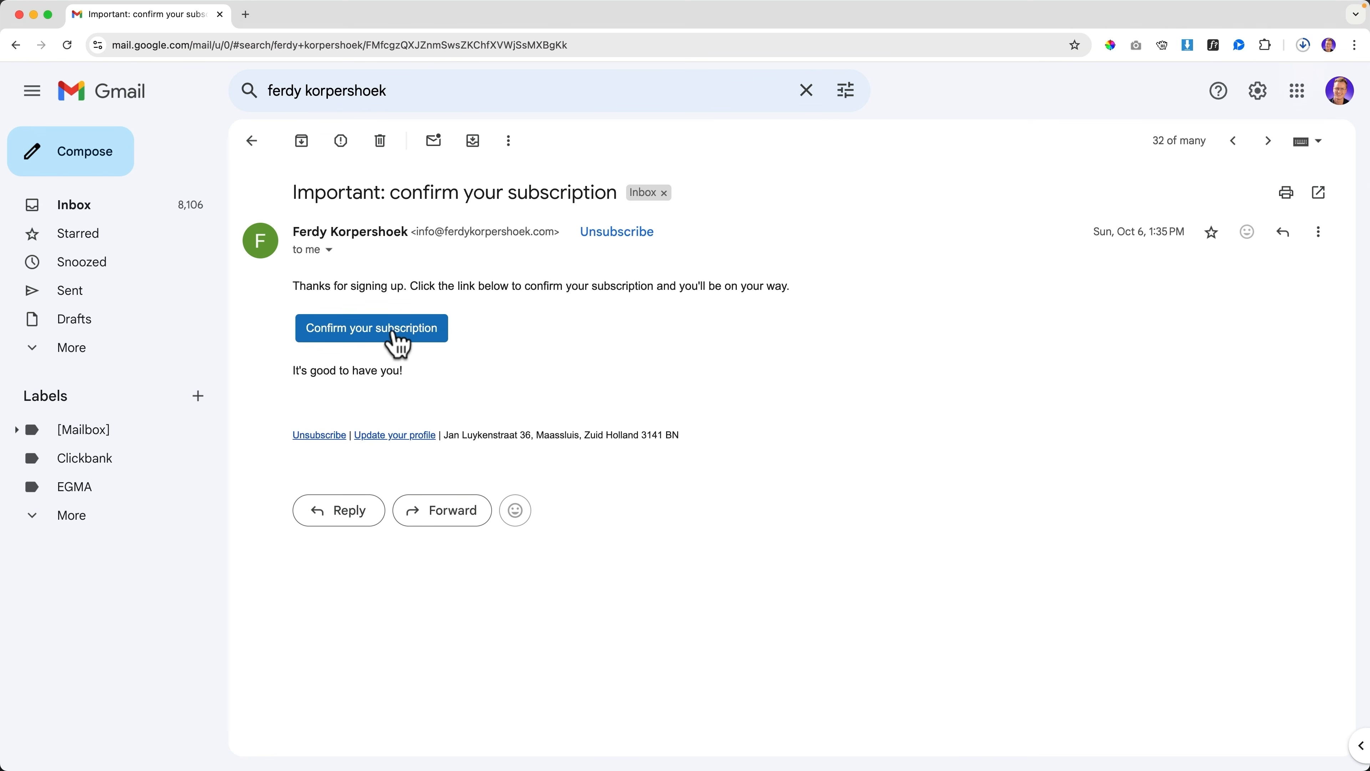
pyautogui.click(221, 16)
# Unzip the downloaded resources file and move the extracted folder to the Desktop
pyautogui.click(1302, 45)
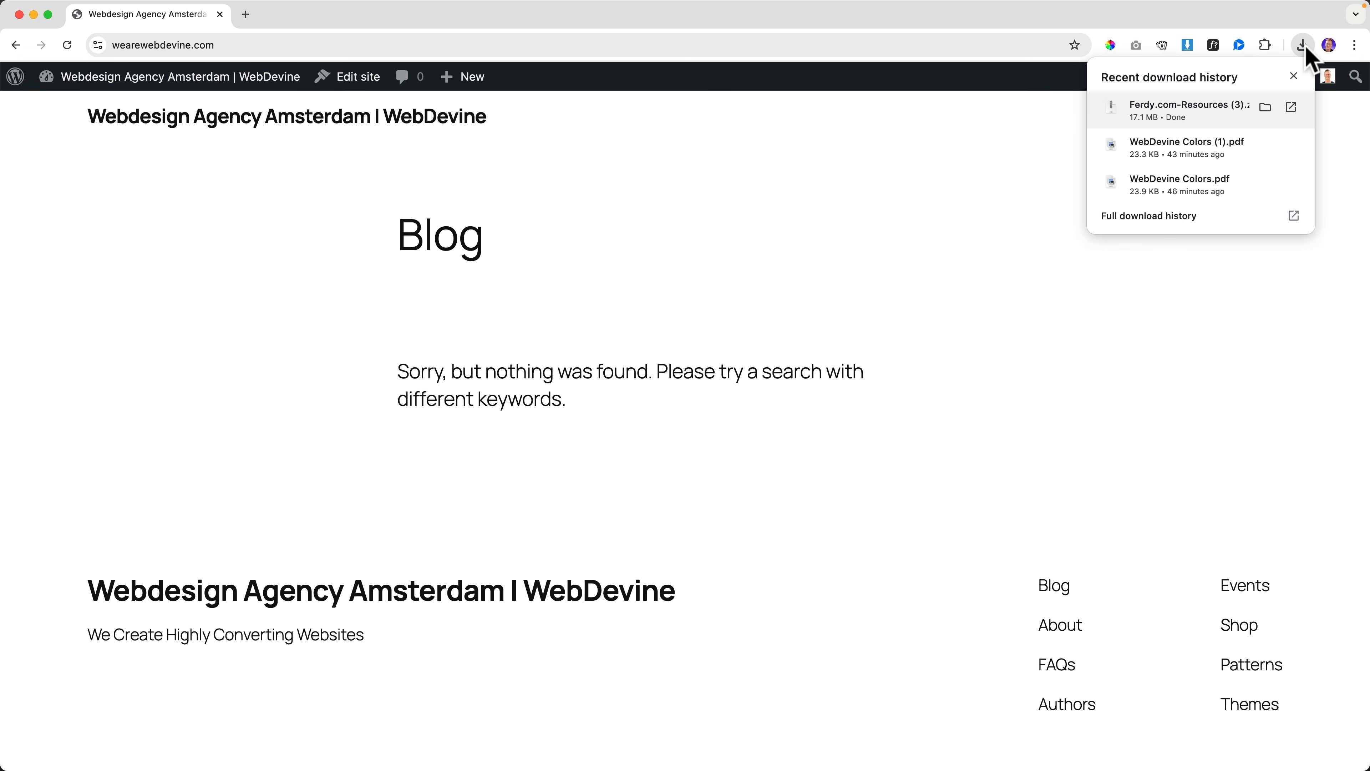
pyautogui.click(1181, 114)
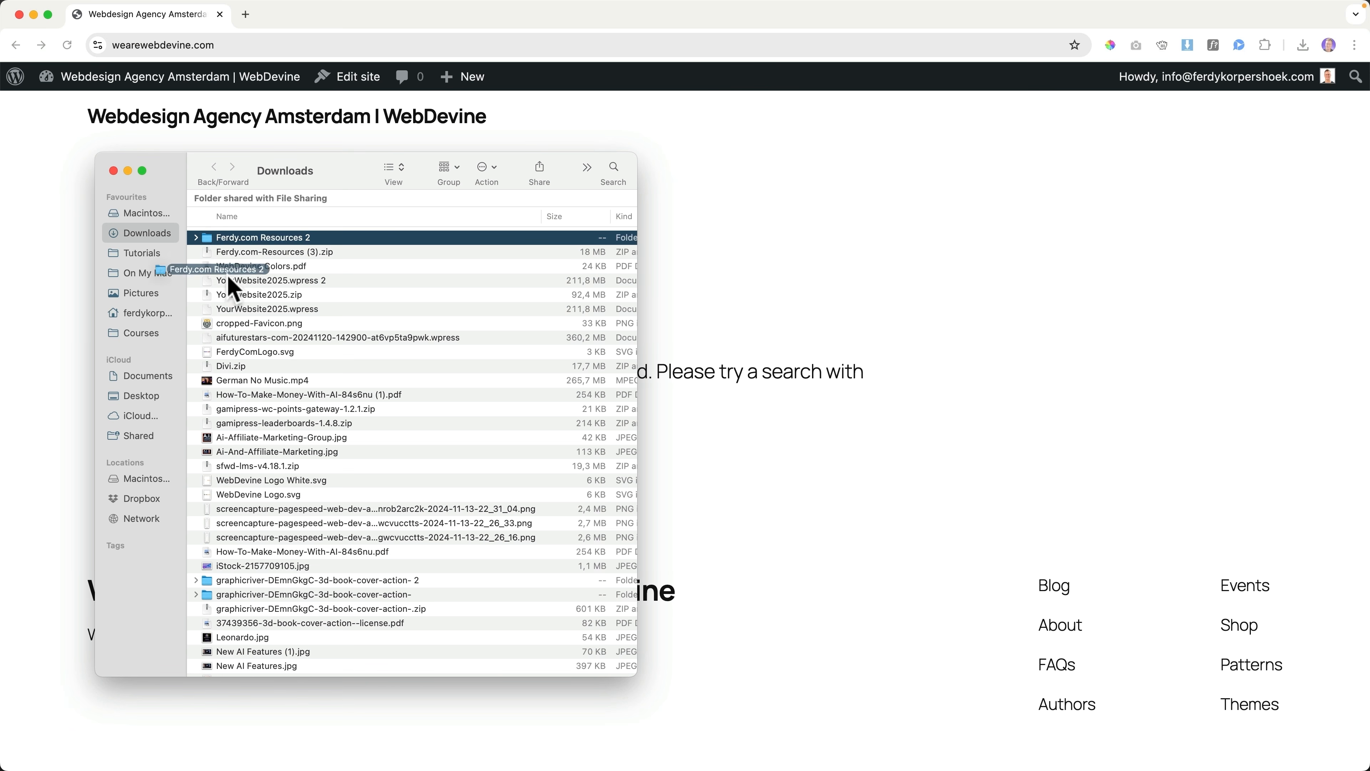
pyautogui.moveTo(229, 287); pyautogui.dragTo(118, 397)
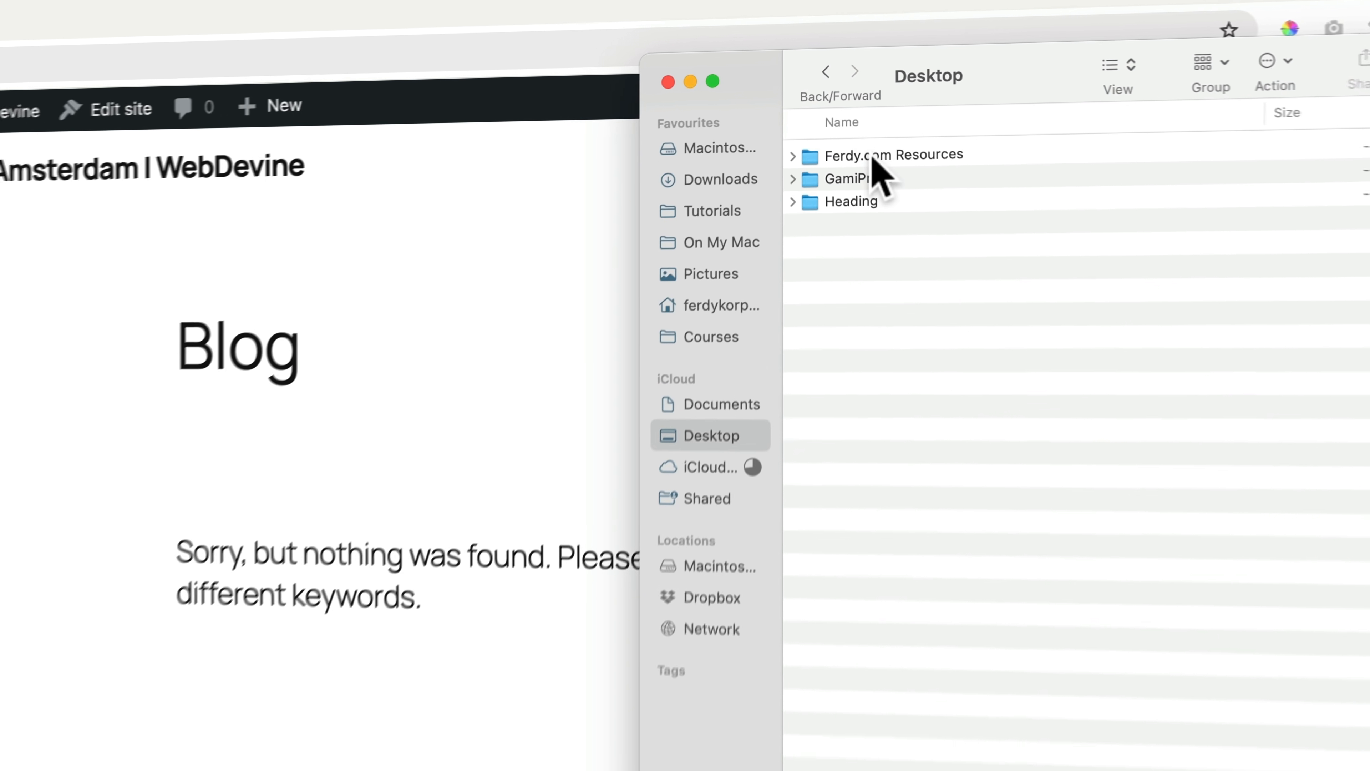
# Preview Favicon.png and WebDevine Colors.pdf in Ferdy.com Resources > Webdevine > Branding > WebDevine 2025
pyautogui.doubleClick(853, 123)
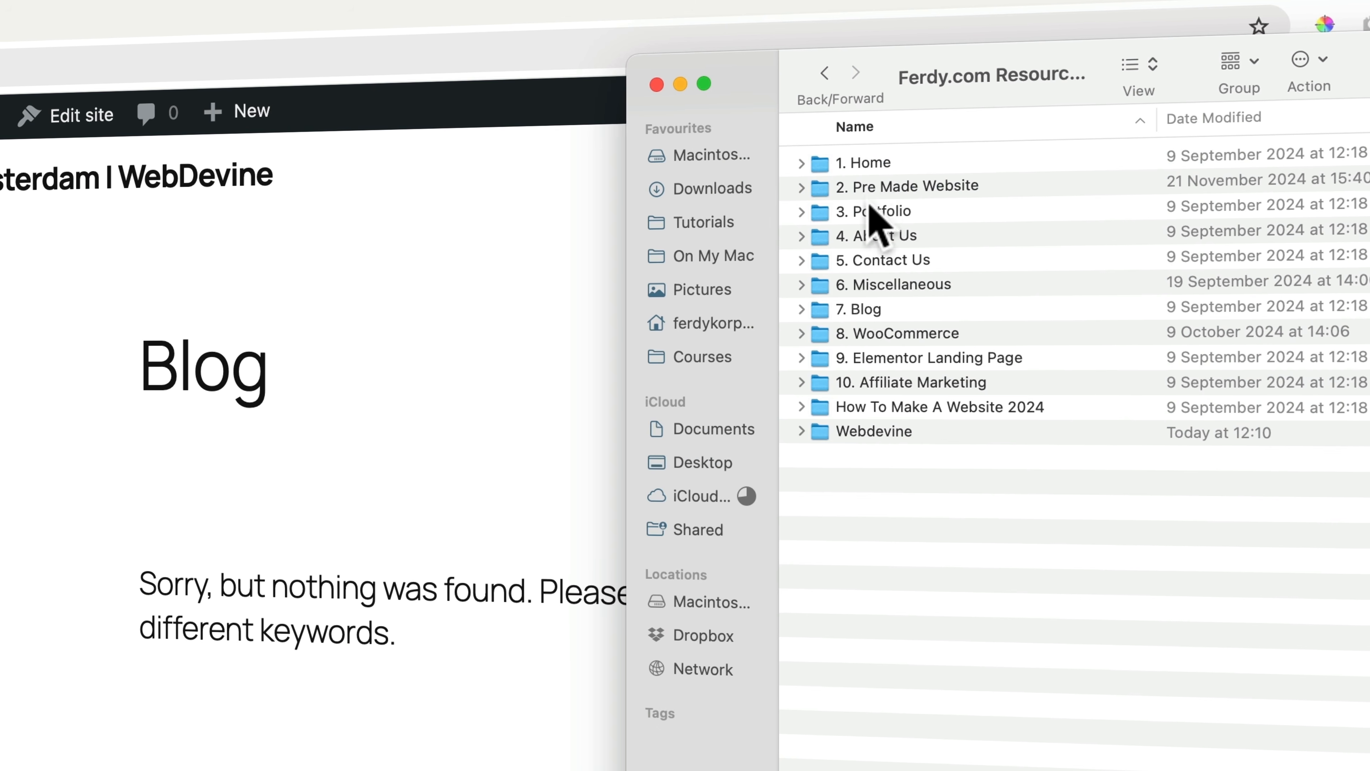
pyautogui.doubleClick(879, 435)
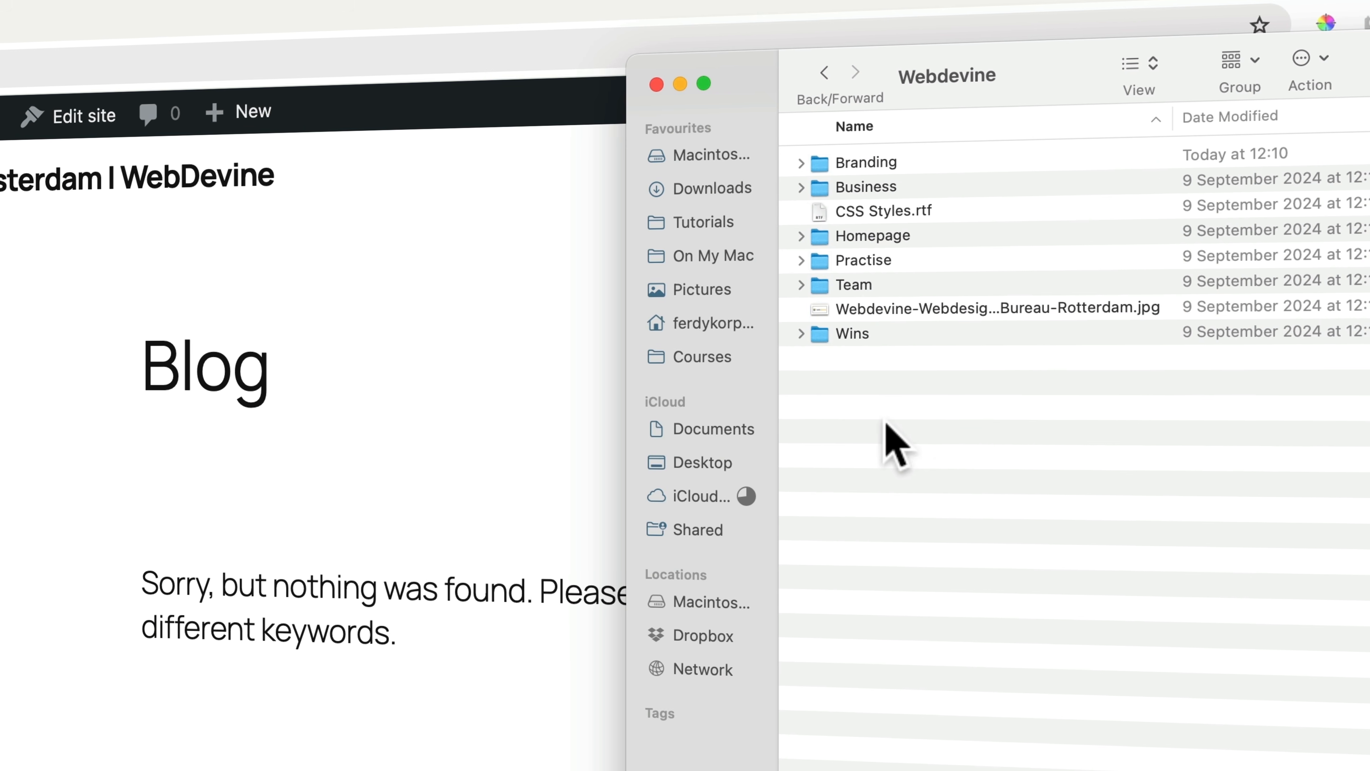
pyautogui.doubleClick(859, 163)
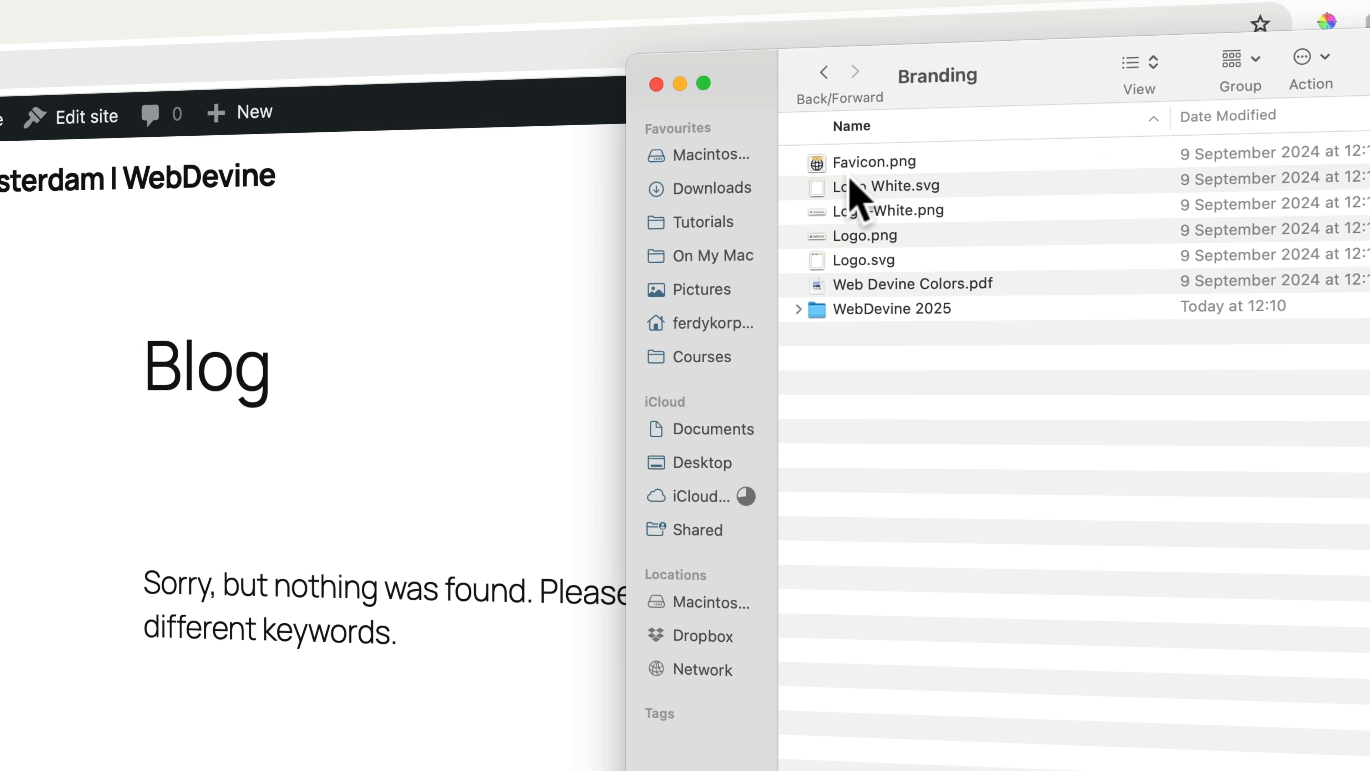
pyautogui.doubleClick(872, 310)
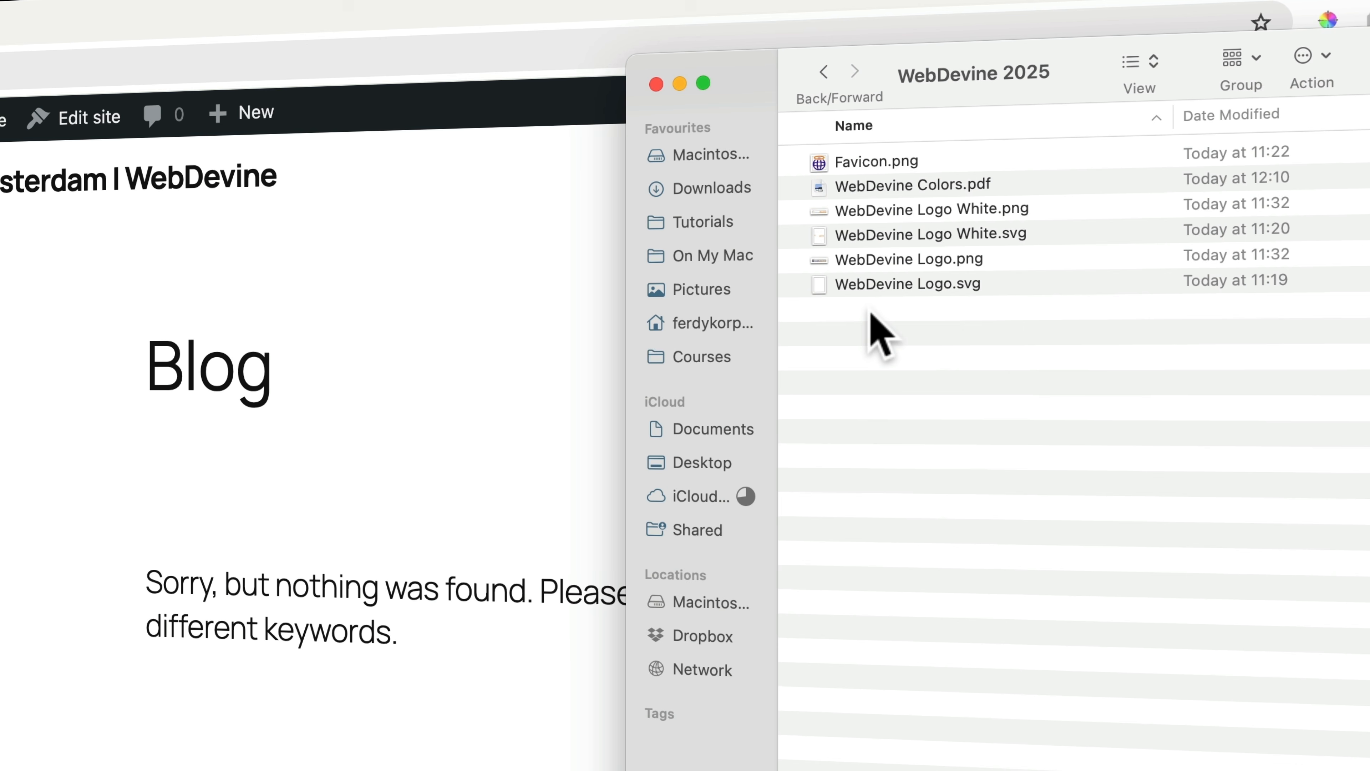
pyautogui.click(873, 162)
pyautogui.press('space')
pyautogui.press('Down')
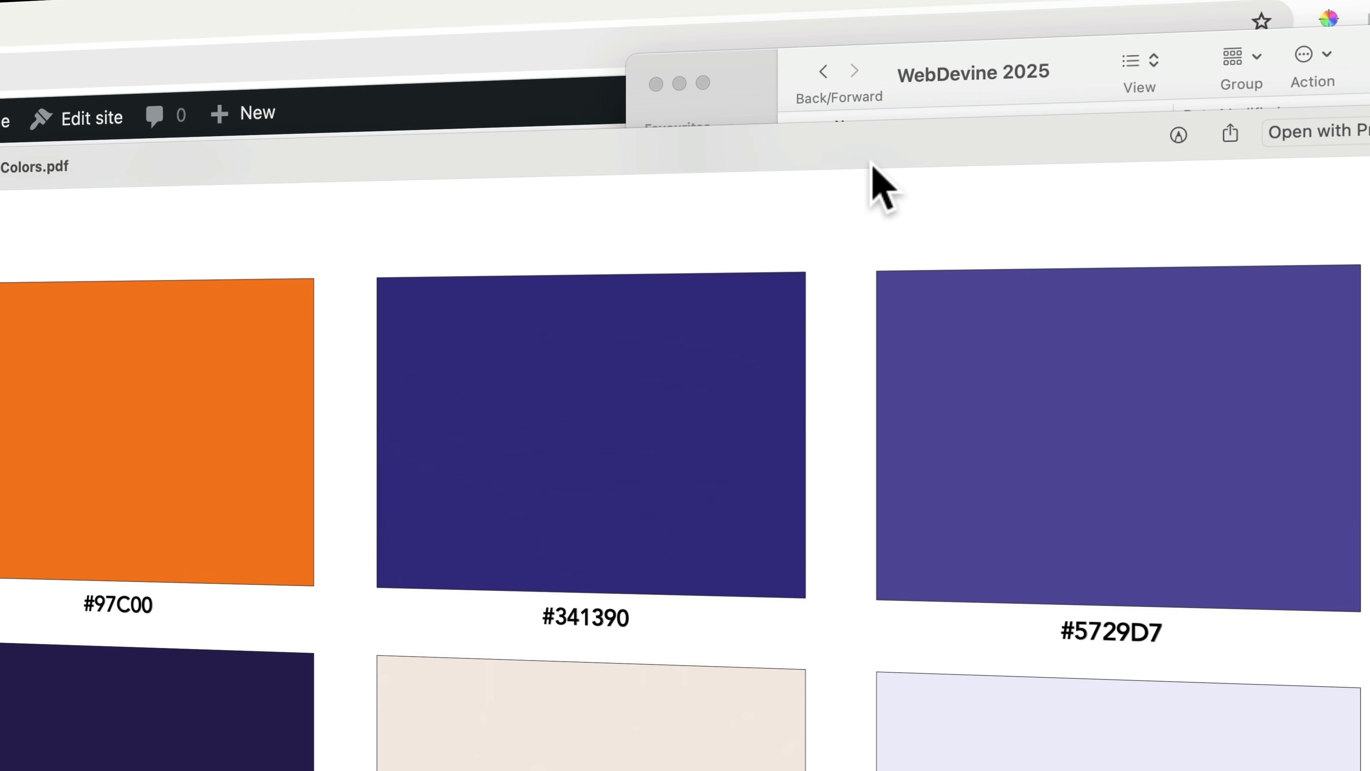
pyautogui.press('Down')
pyautogui.press('Down')
pyautogui.press('Down')
pyautogui.press('Down')
pyautogui.press('space')
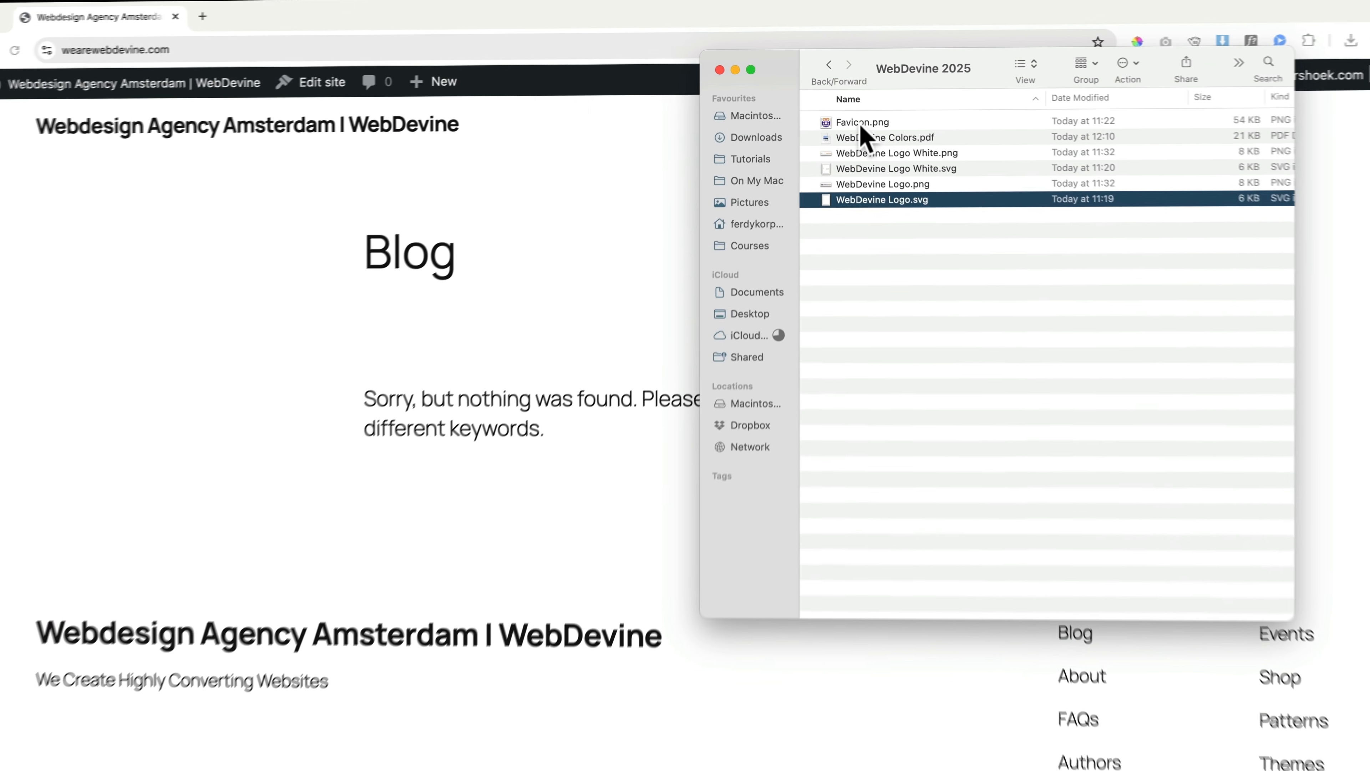
pyautogui.click(579, 205)
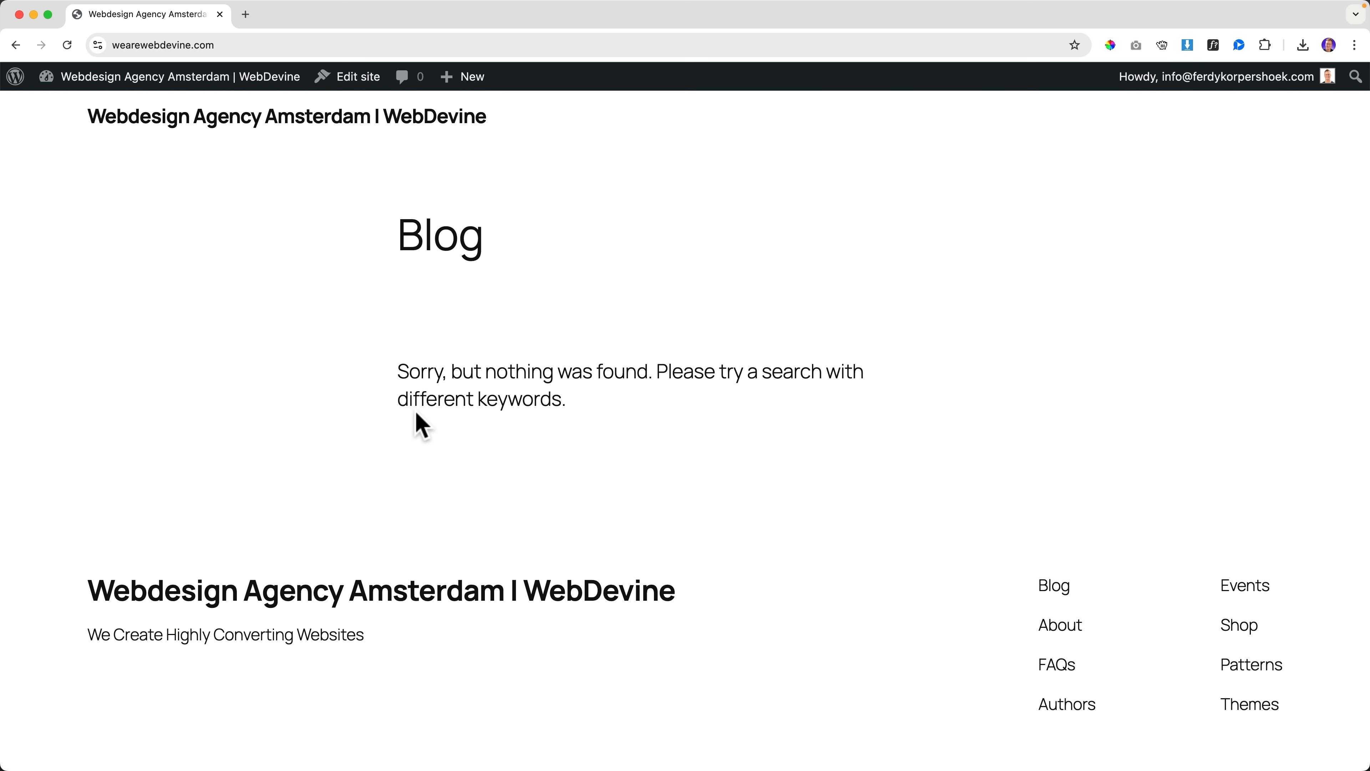
# Look over the empty Blog page and its footer links before heading to Themes
pyautogui.scroll(-6, 597, 411)
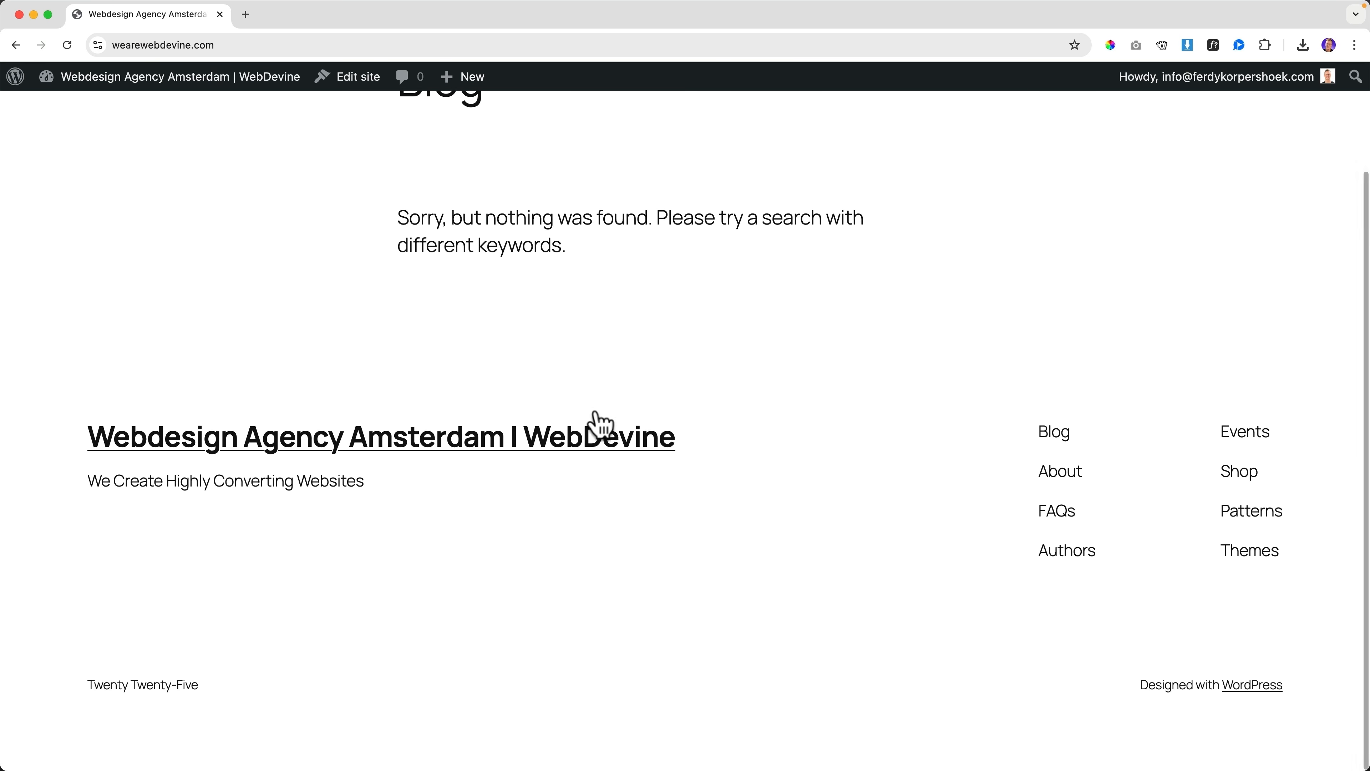
pyautogui.scroll(5, 596, 411)
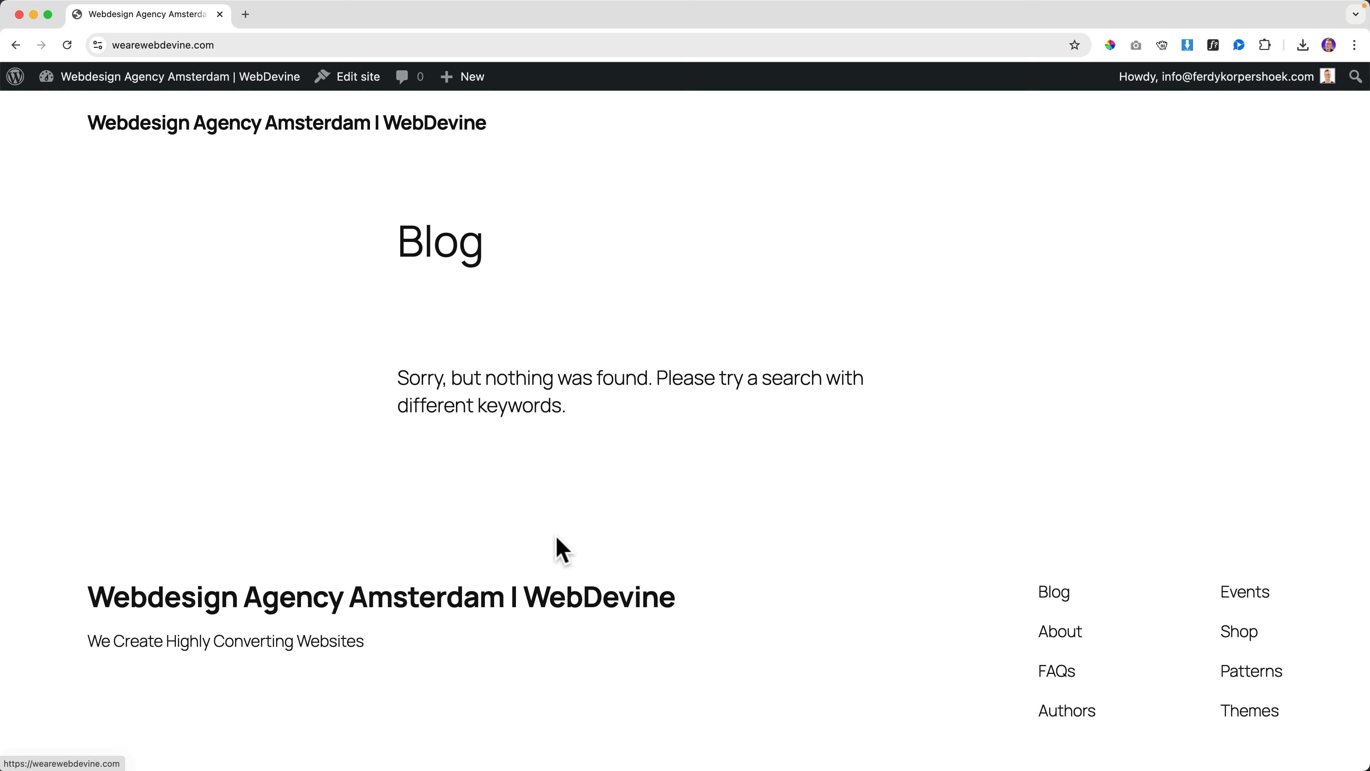
pyautogui.scroll(-3, 589, 521)
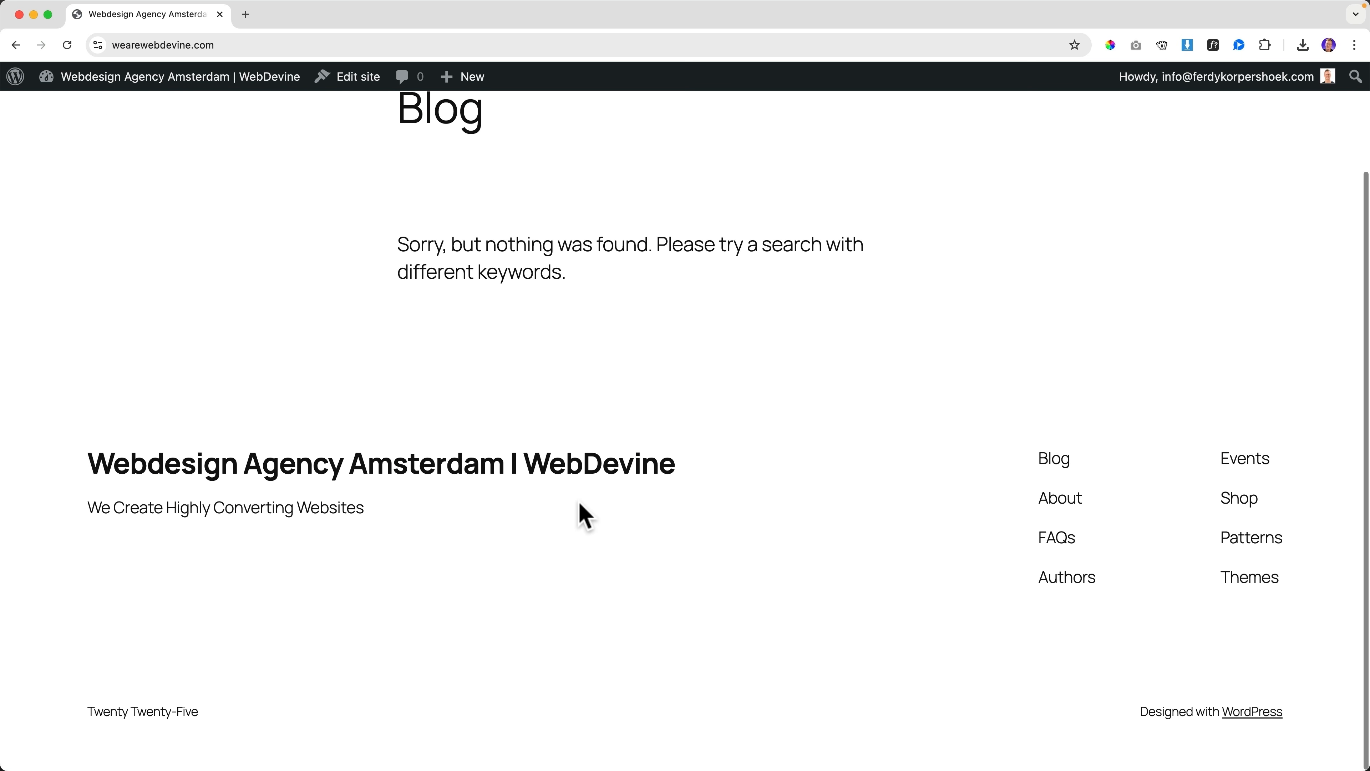
pyautogui.scroll(3, 581, 514)
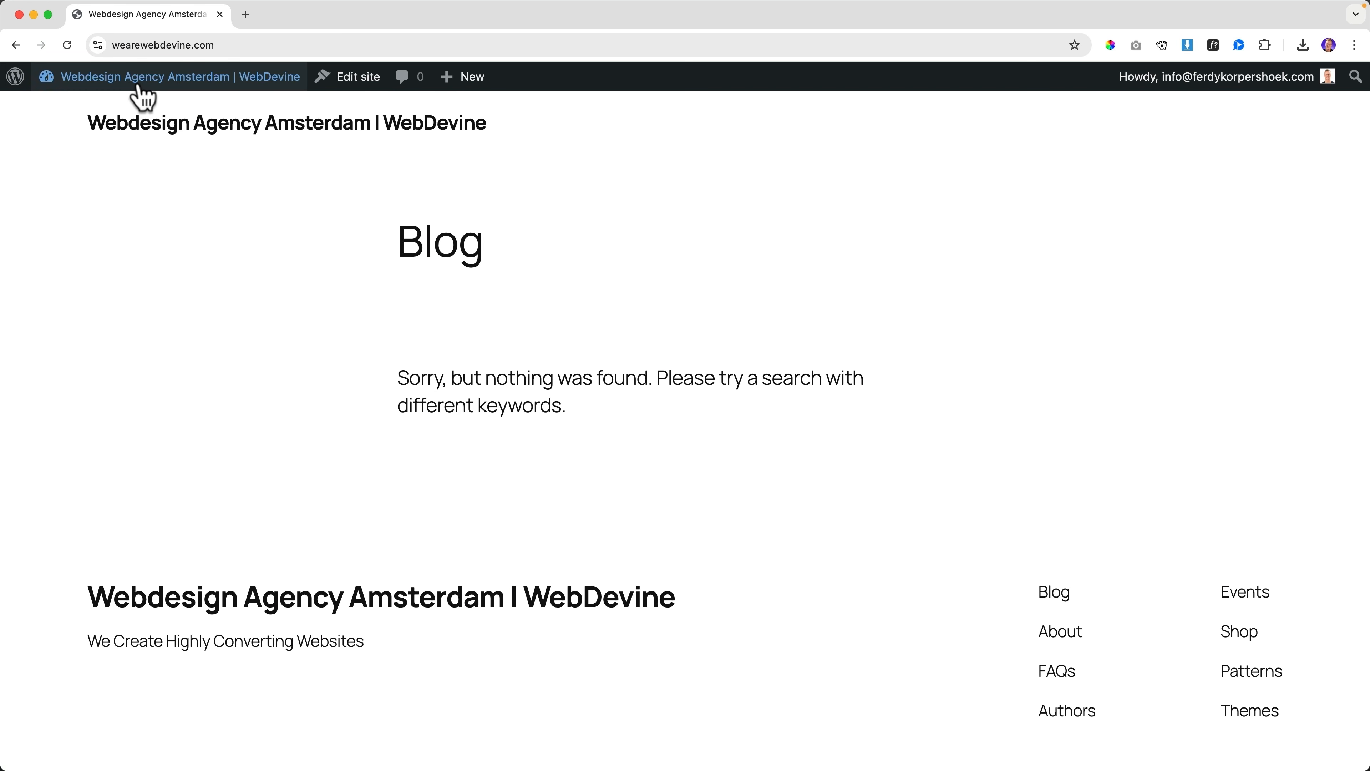
pyautogui.moveTo(138, 85)
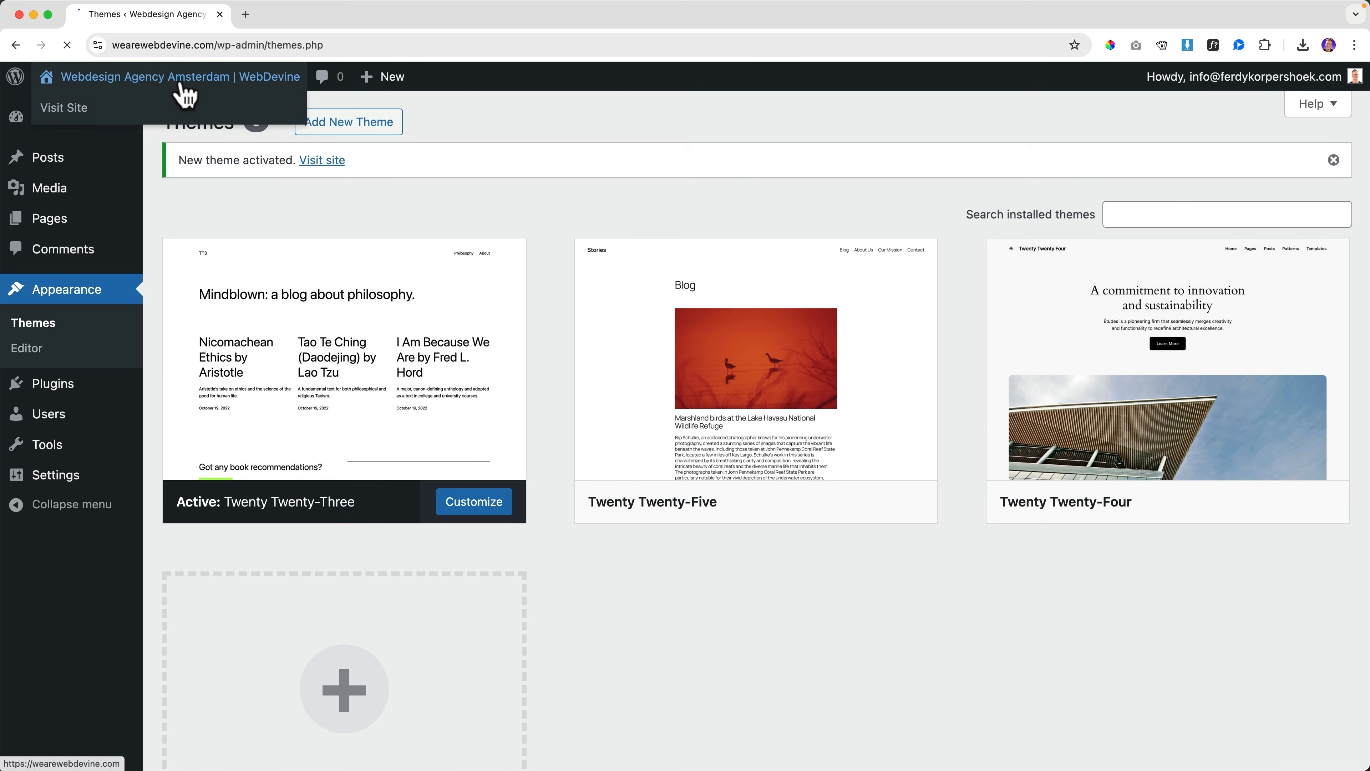
# Install GeneratePress from Add New Theme and view the homepage in its layout
pyautogui.click(182, 84)
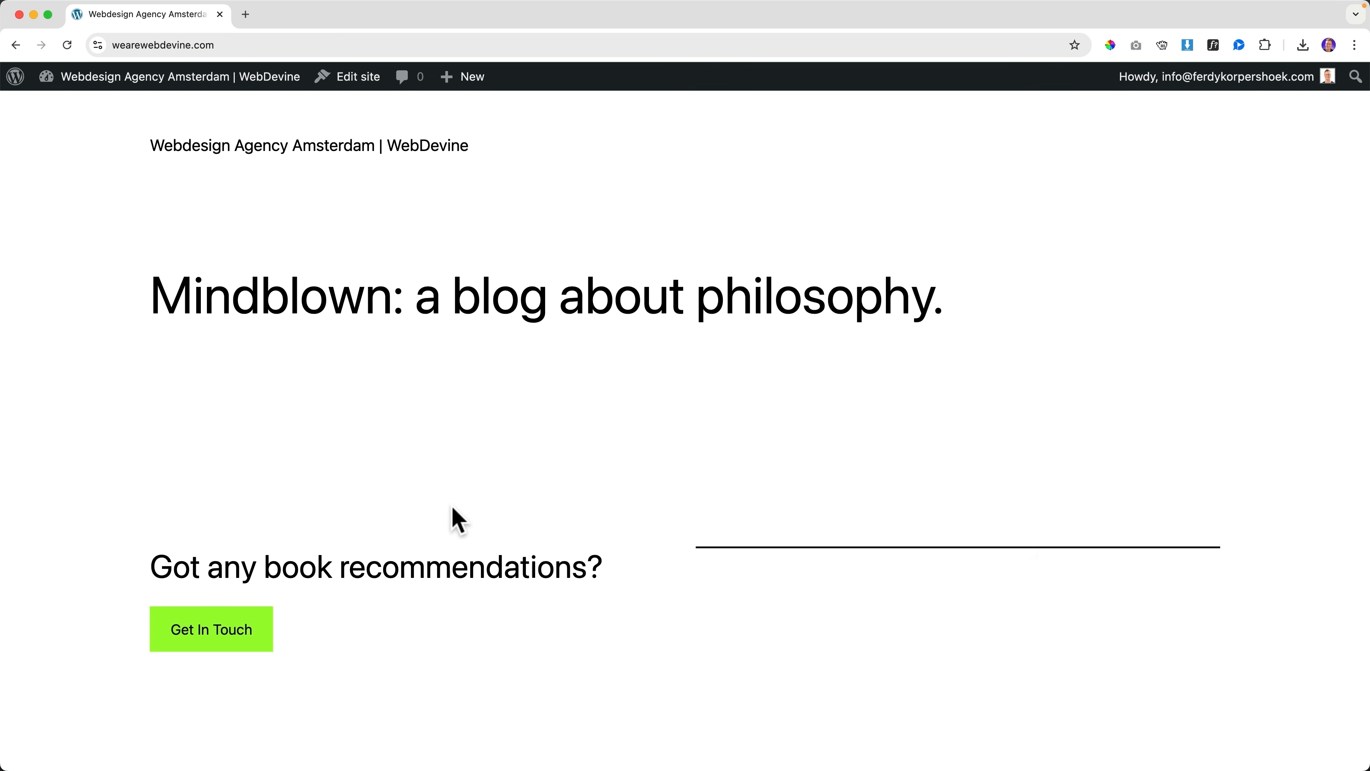
pyautogui.scroll(-3, 455, 518)
pyautogui.scroll(3, 456, 519)
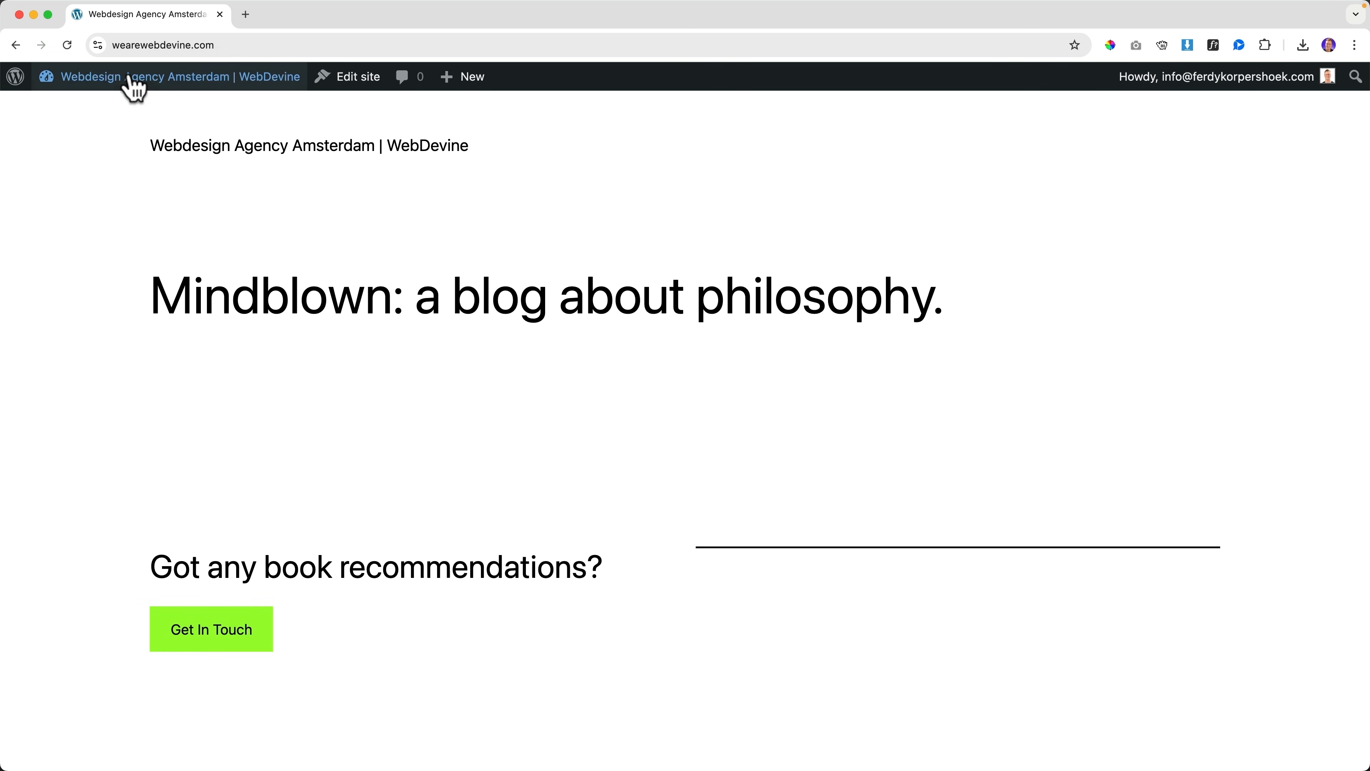
pyautogui.click(61, 155)
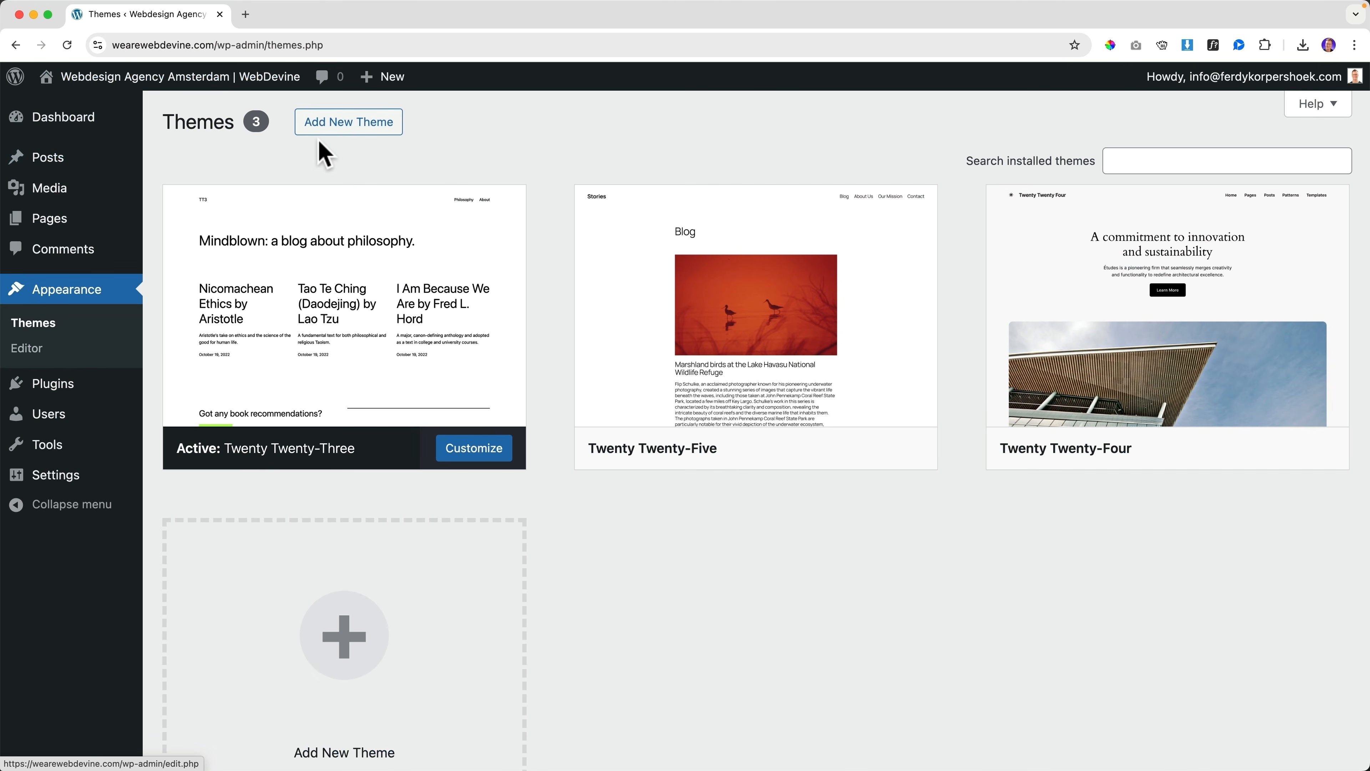
pyautogui.click(350, 122)
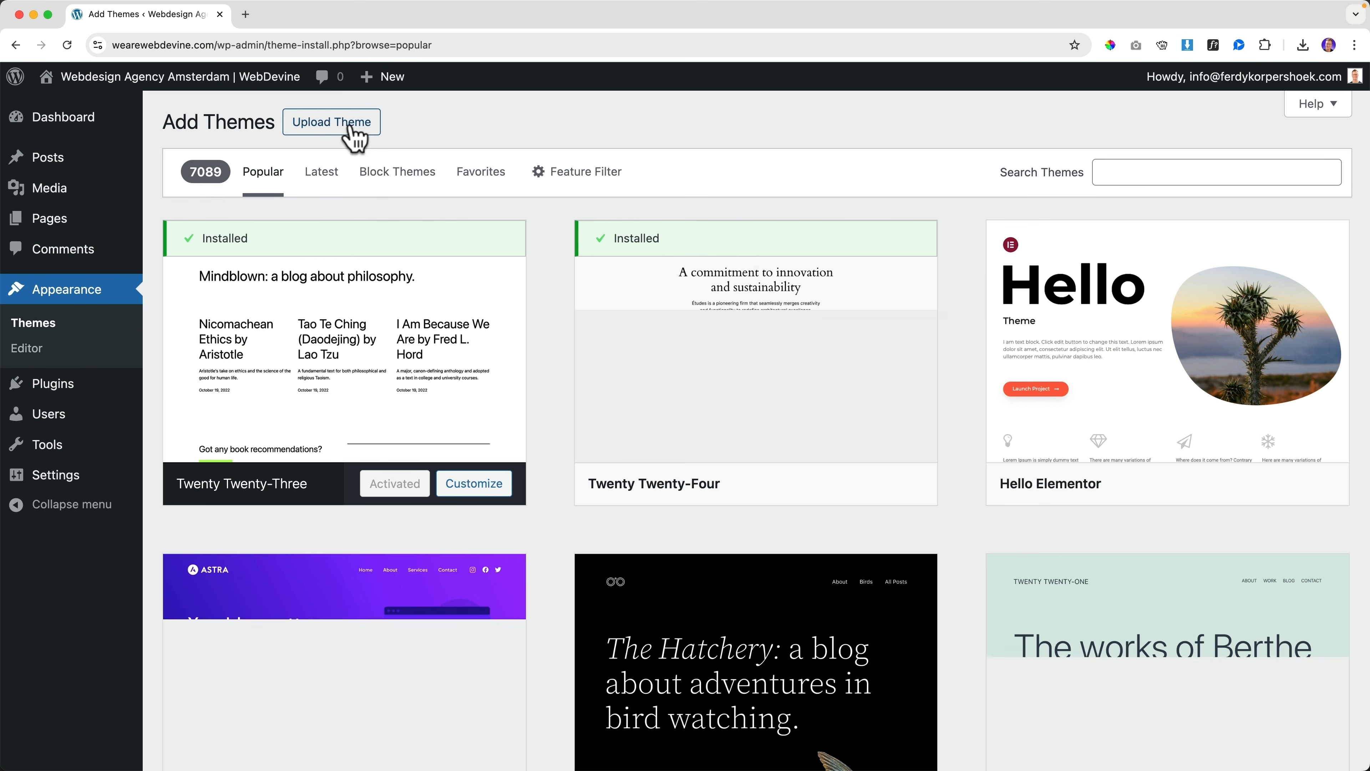
pyautogui.scroll(-1, 565, 282)
pyautogui.scroll(-10, 565, 269)
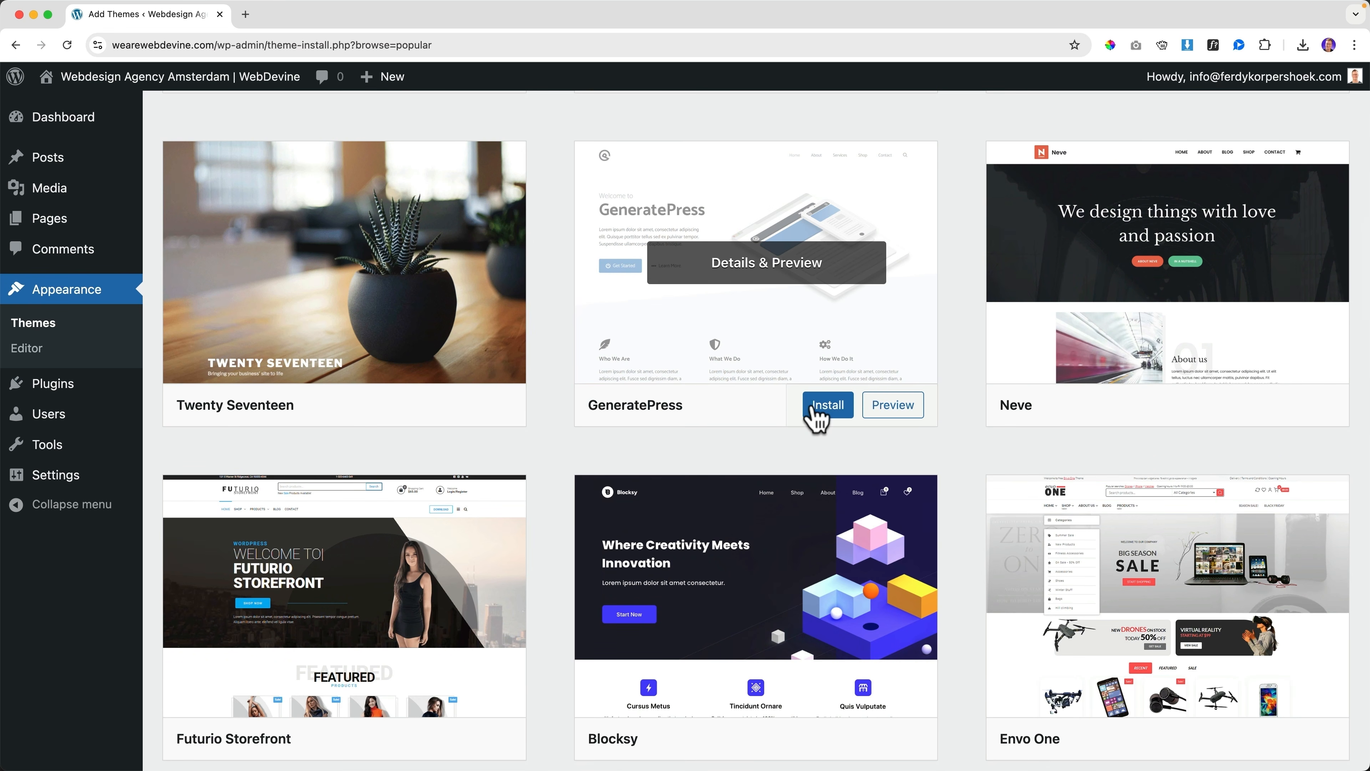
pyautogui.click(817, 408)
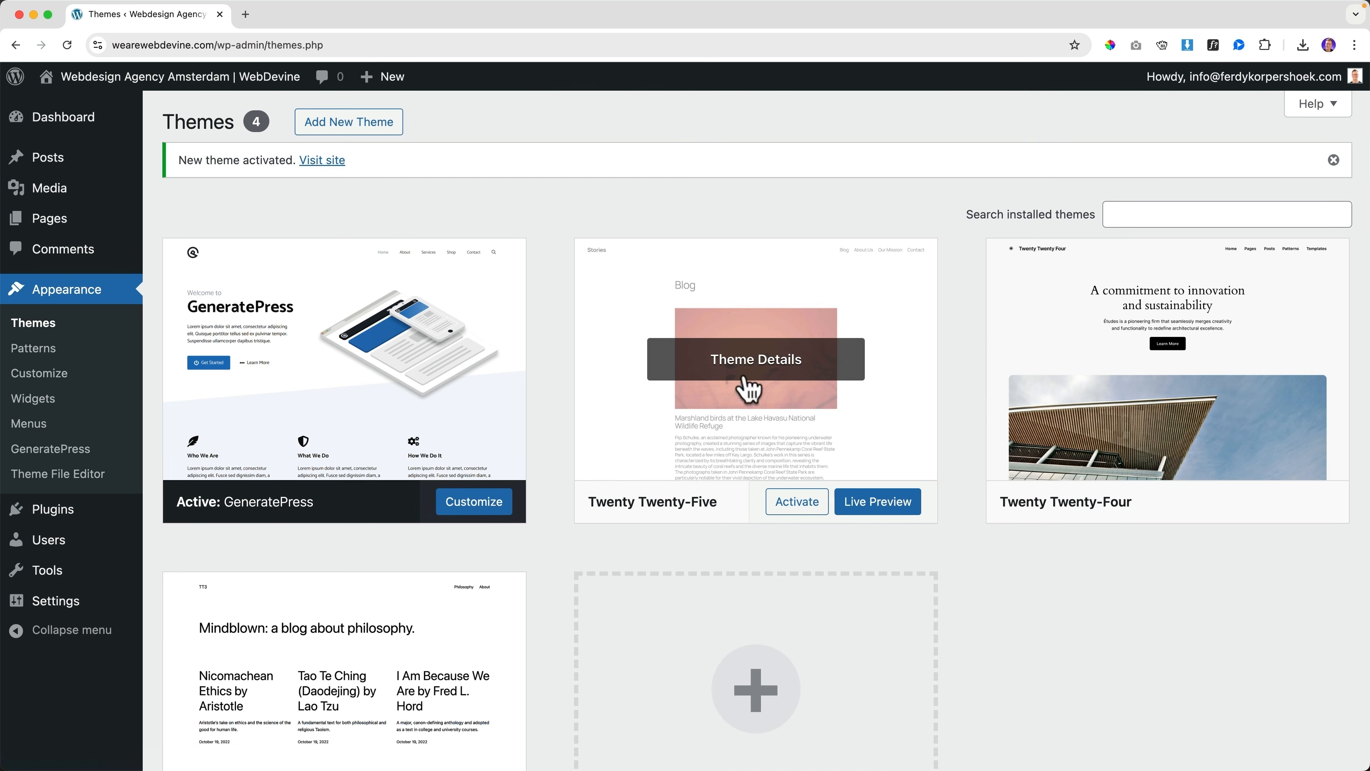
pyautogui.click(195, 81)
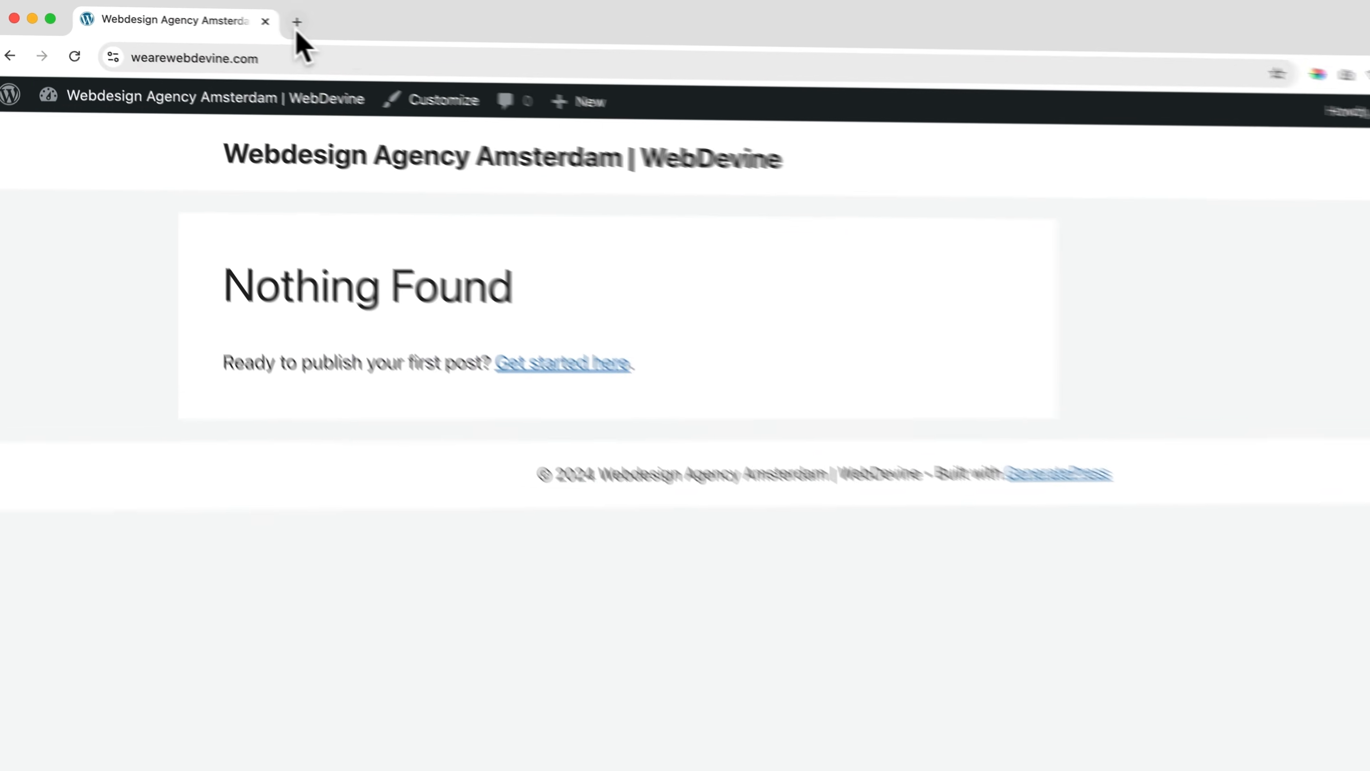
# Go to ferdy.com/blocksy and download the free Blocksy theme zip from wordpress.org
pyautogui.click(245, 14)
pyautogui.write('fe')
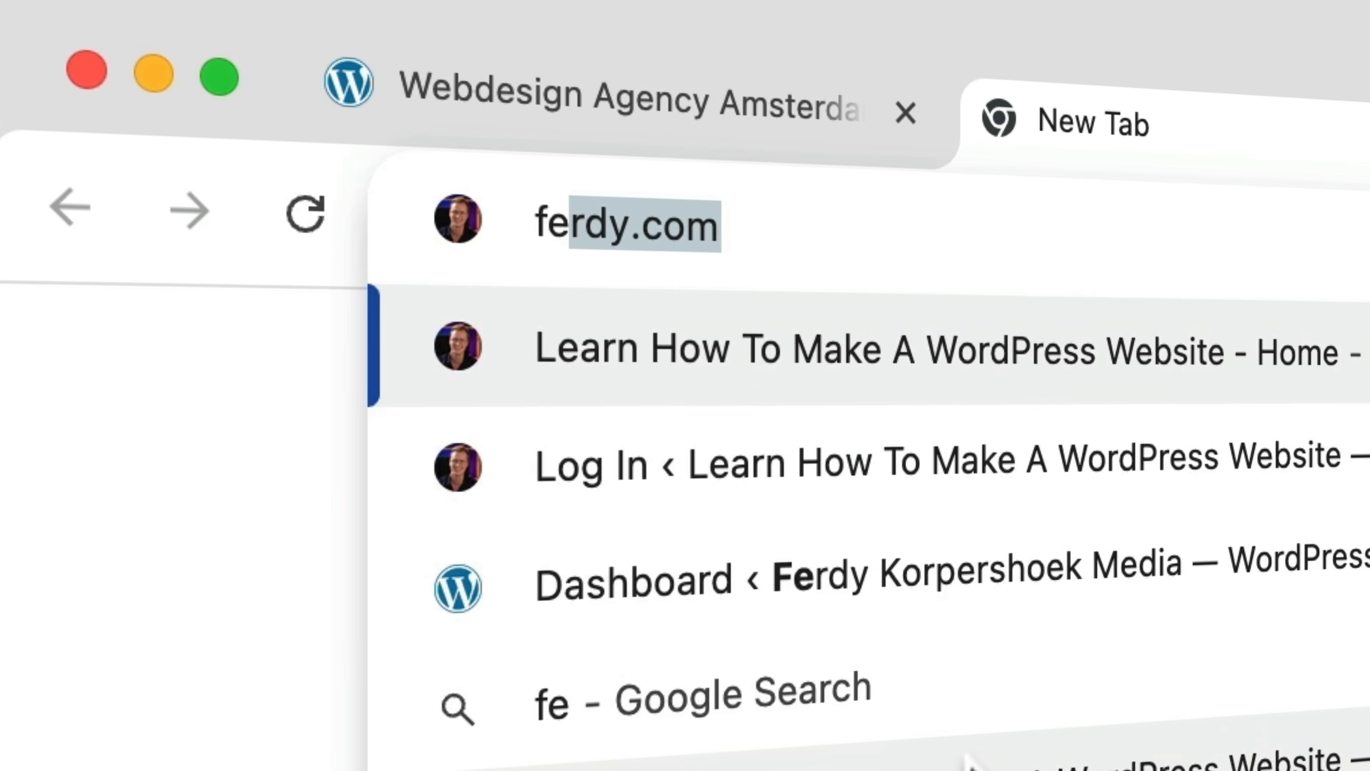
pyautogui.write('rdy.com/bl')
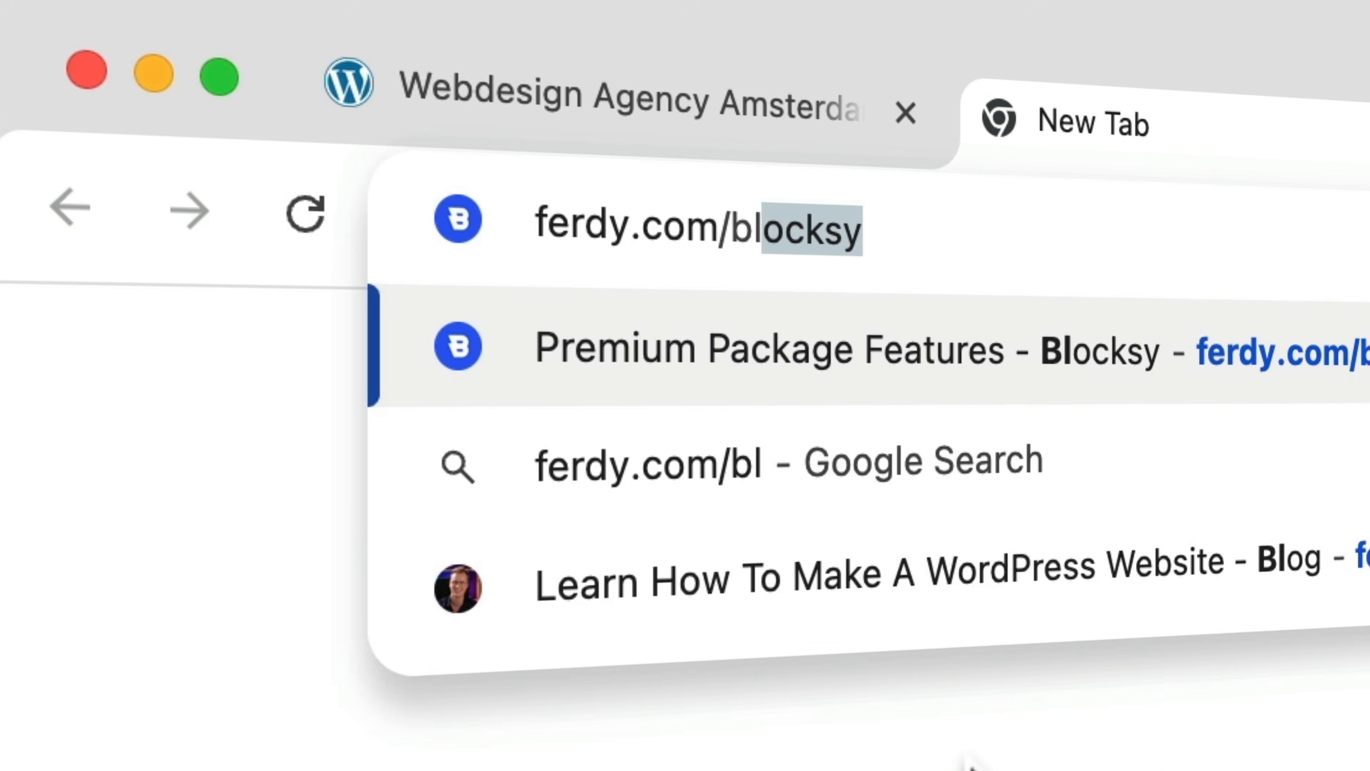
pyautogui.write('ocks')
pyautogui.write('y')
pyautogui.press('Return')
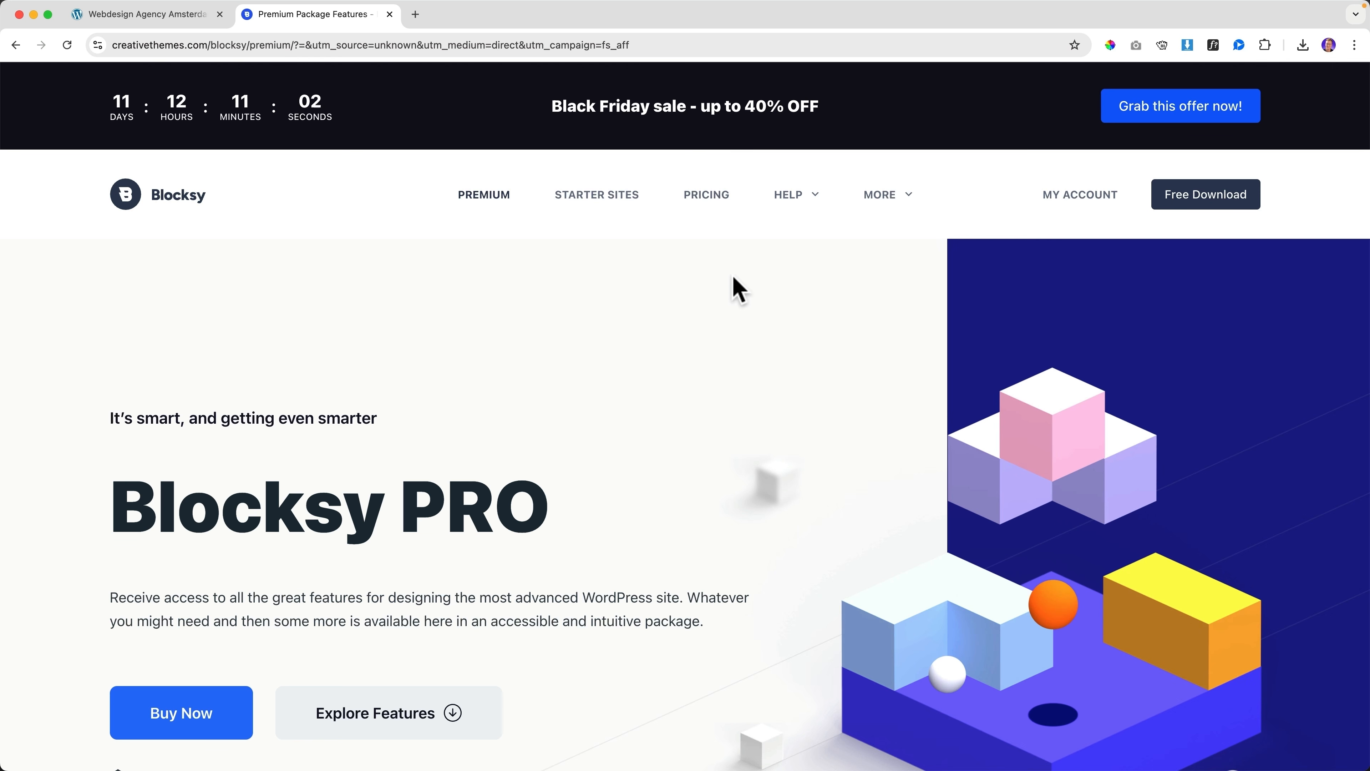
pyautogui.scroll(-2, 737, 289)
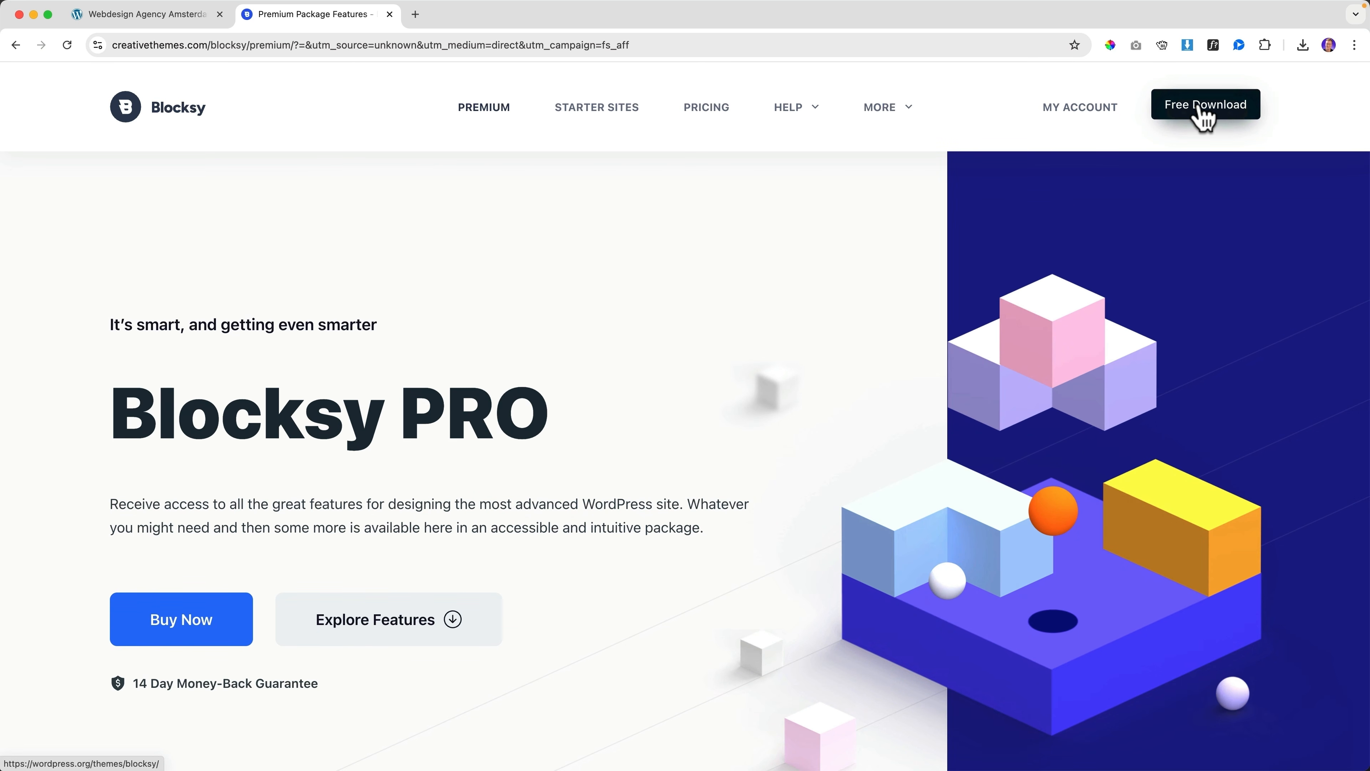
pyautogui.click(1204, 108)
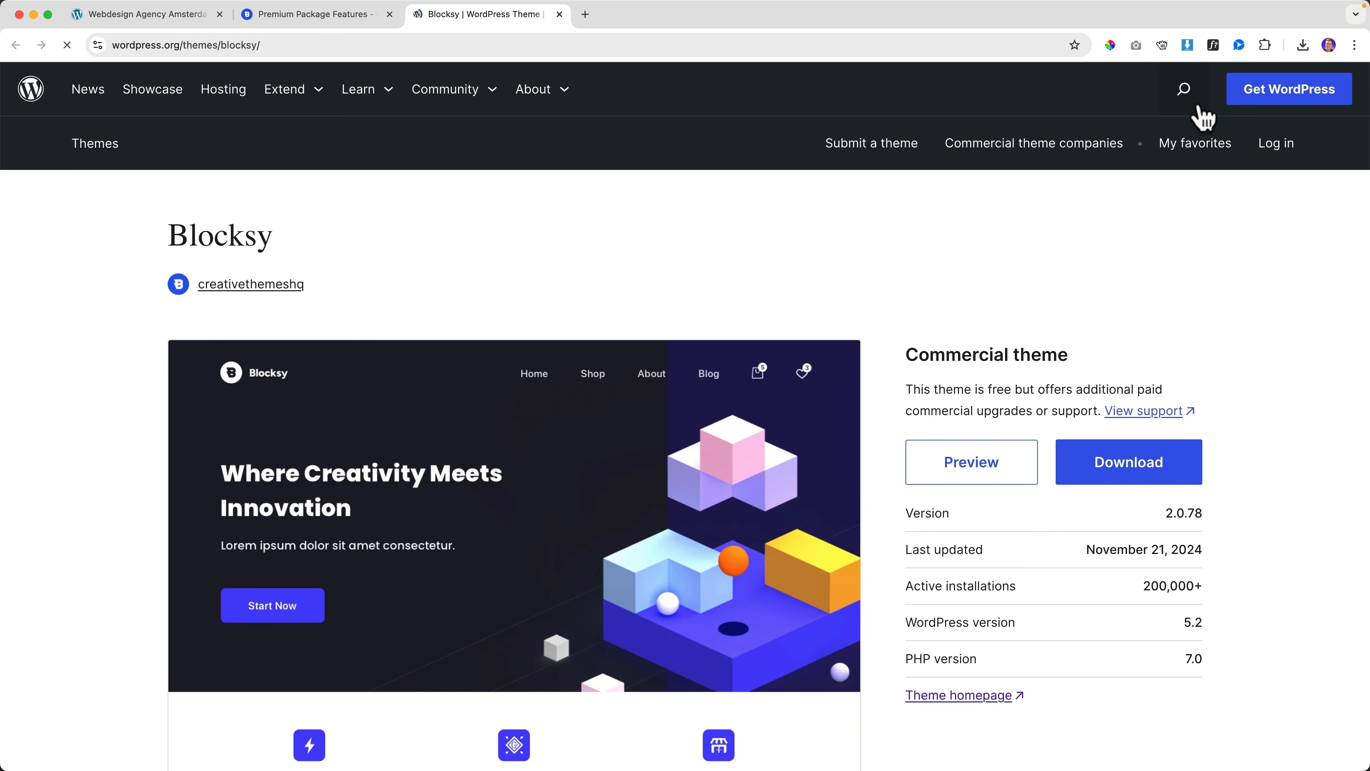
pyautogui.click(1132, 517)
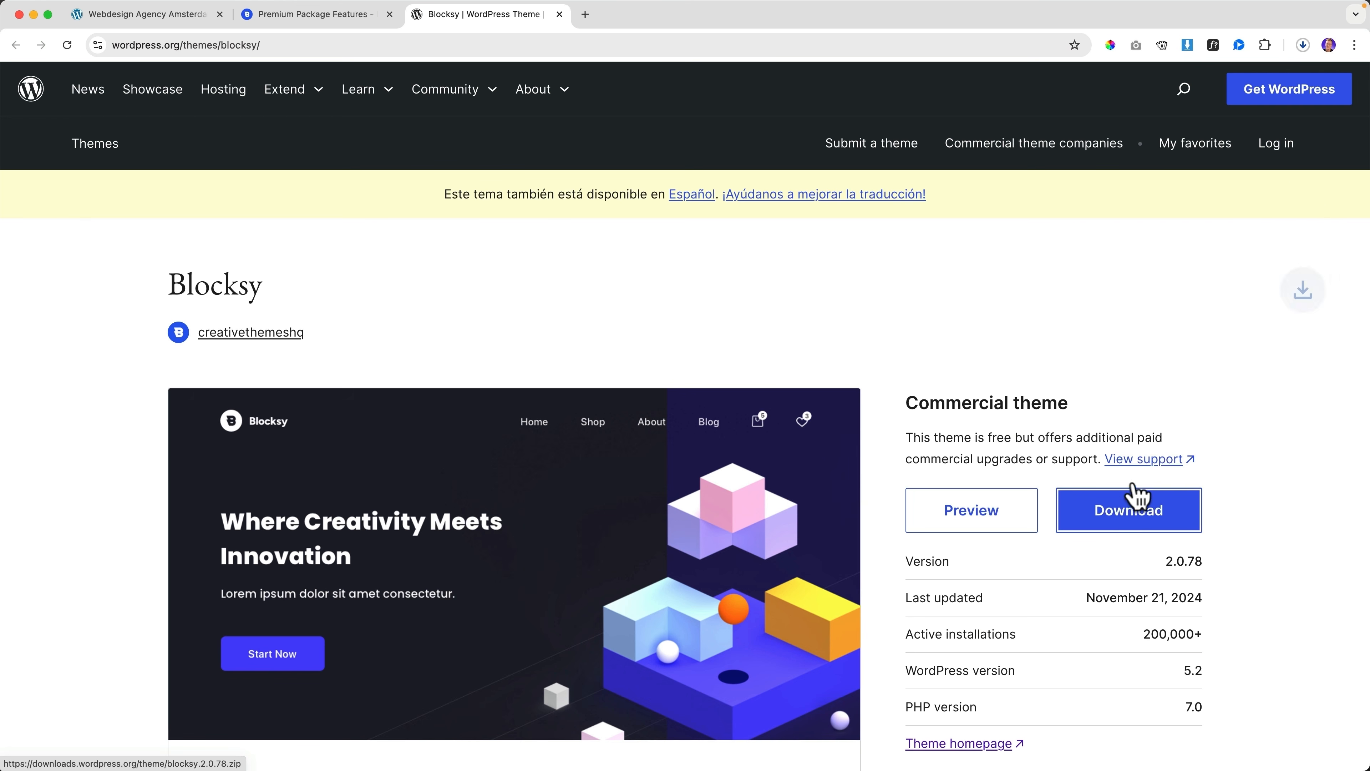
pyautogui.click(390, 14)
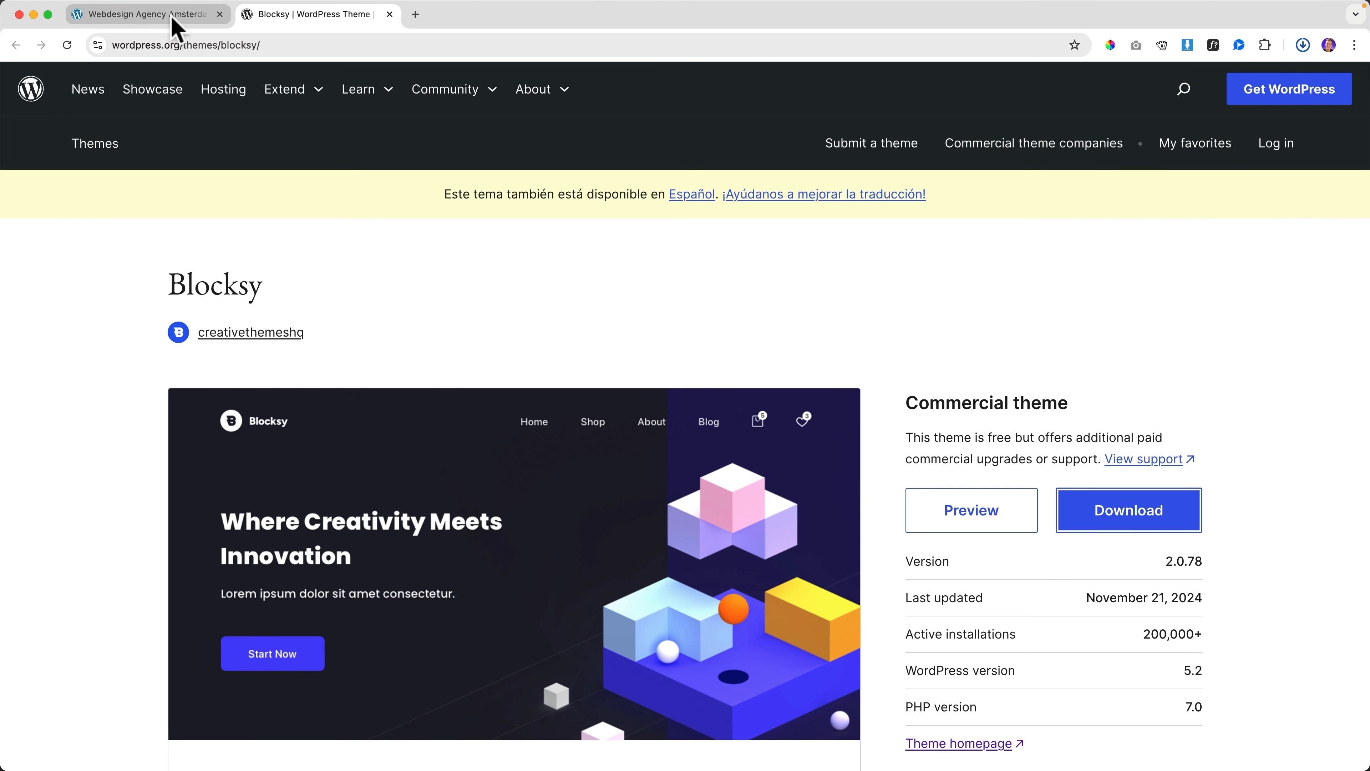
pyautogui.click(162, 15)
# Try uploading the downloaded Blocksy zip through Add New Theme's upload area
pyautogui.click(390, 14)
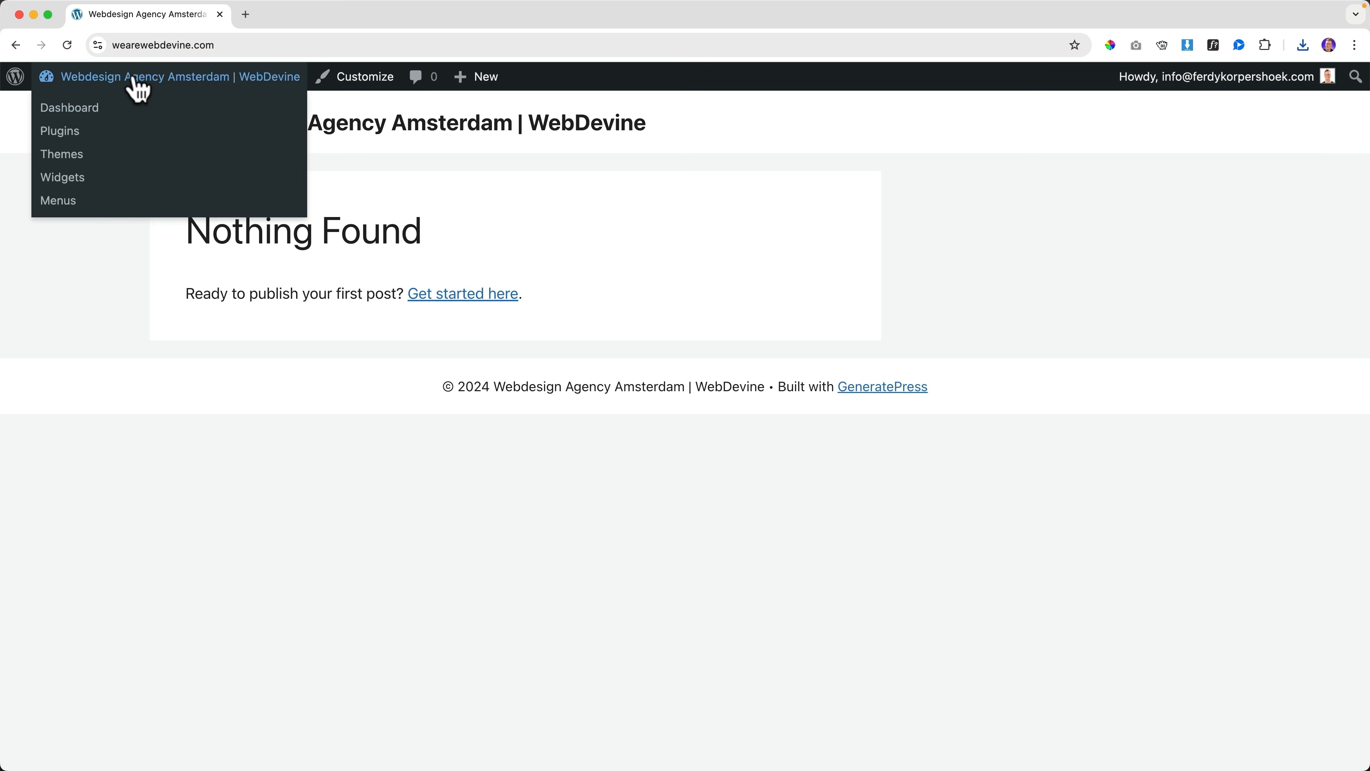
pyautogui.click(134, 82)
pyautogui.moveTo(155, 373)
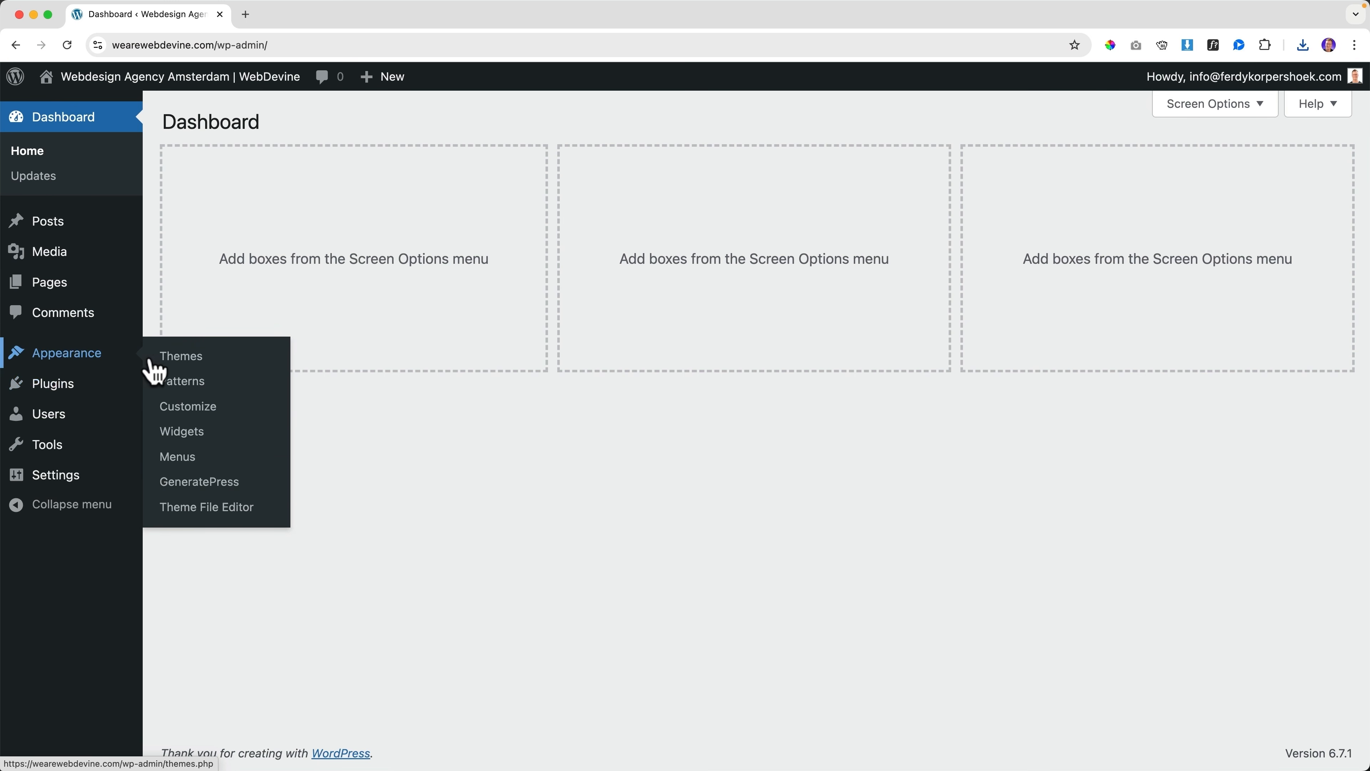
pyautogui.click(193, 361)
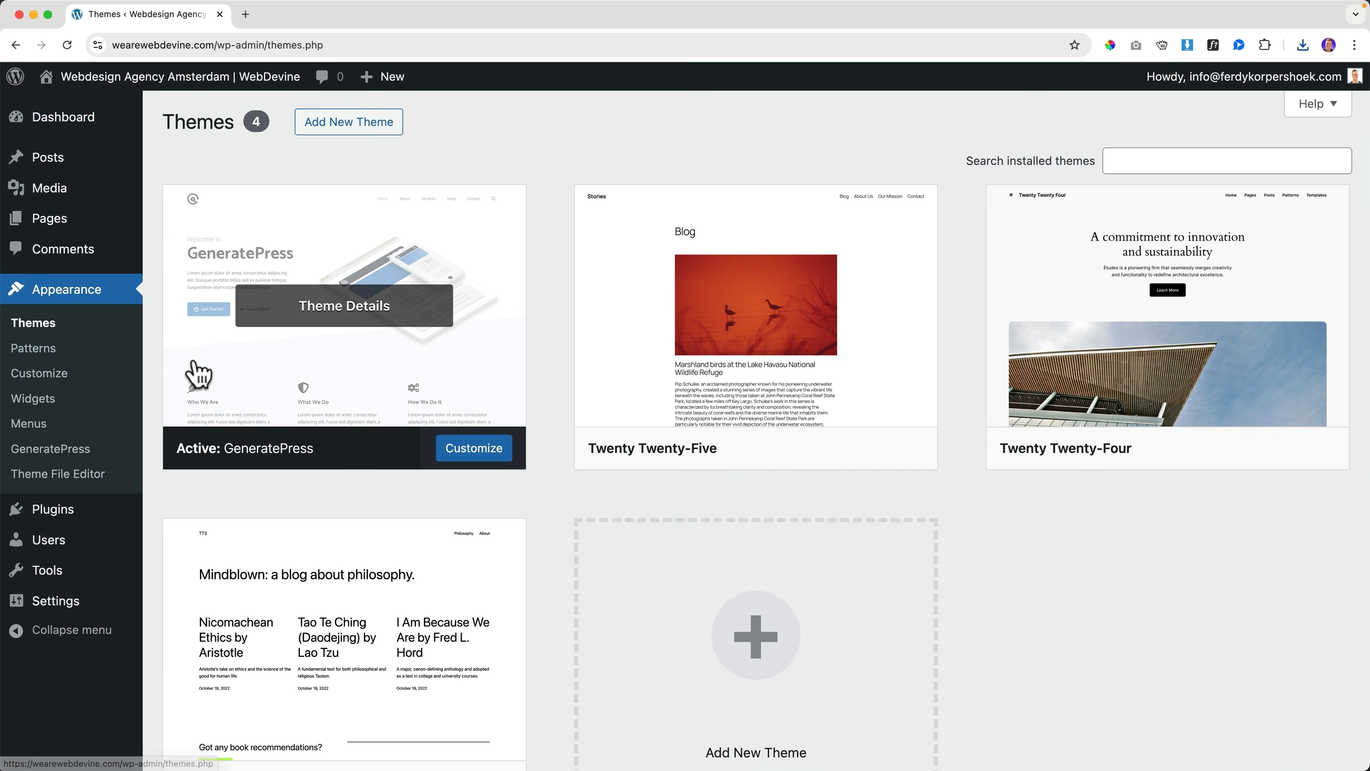
pyautogui.click(350, 126)
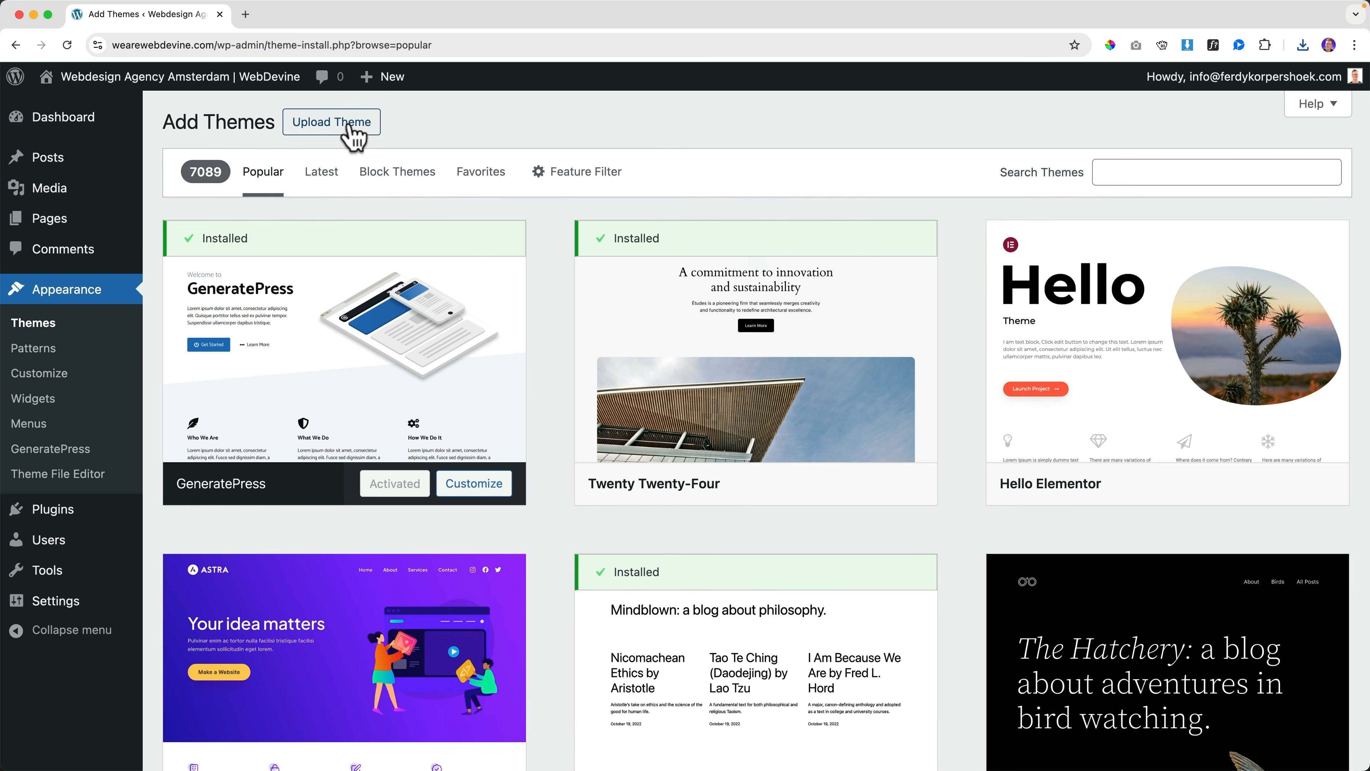
pyautogui.click(345, 132)
pyautogui.click(1303, 45)
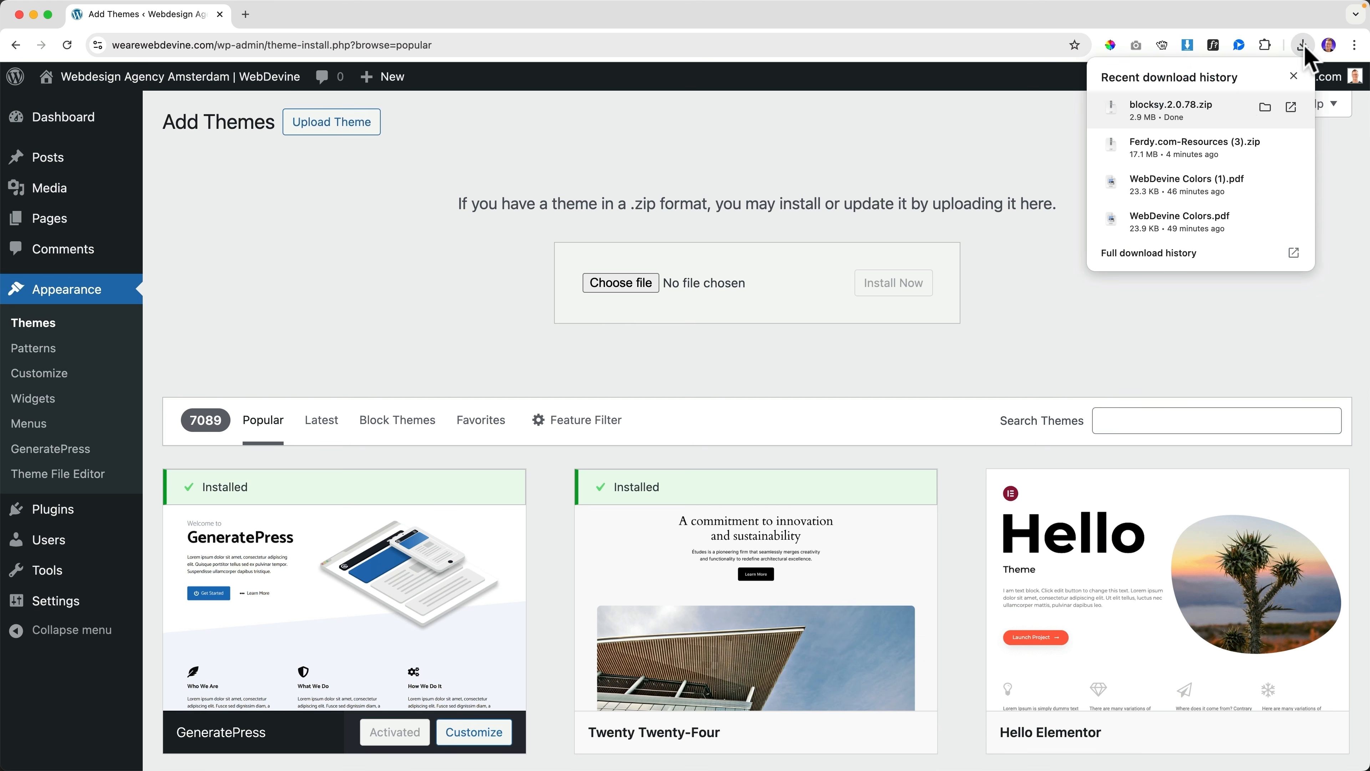
pyautogui.moveTo(664, 253); pyautogui.dragTo(631, 281)
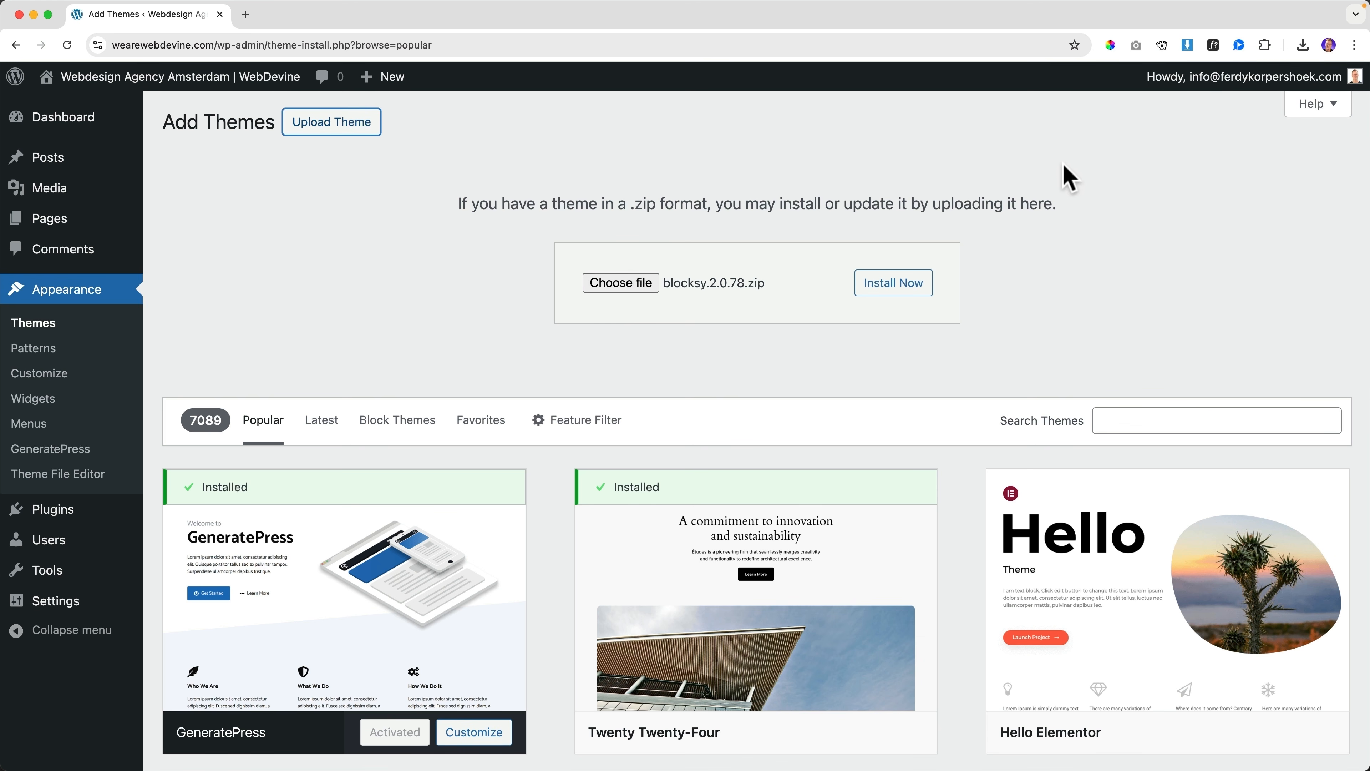
# Search the theme directory for 'blocksy' and install the Blocksy theme
pyautogui.click(46, 327)
pyautogui.click(358, 123)
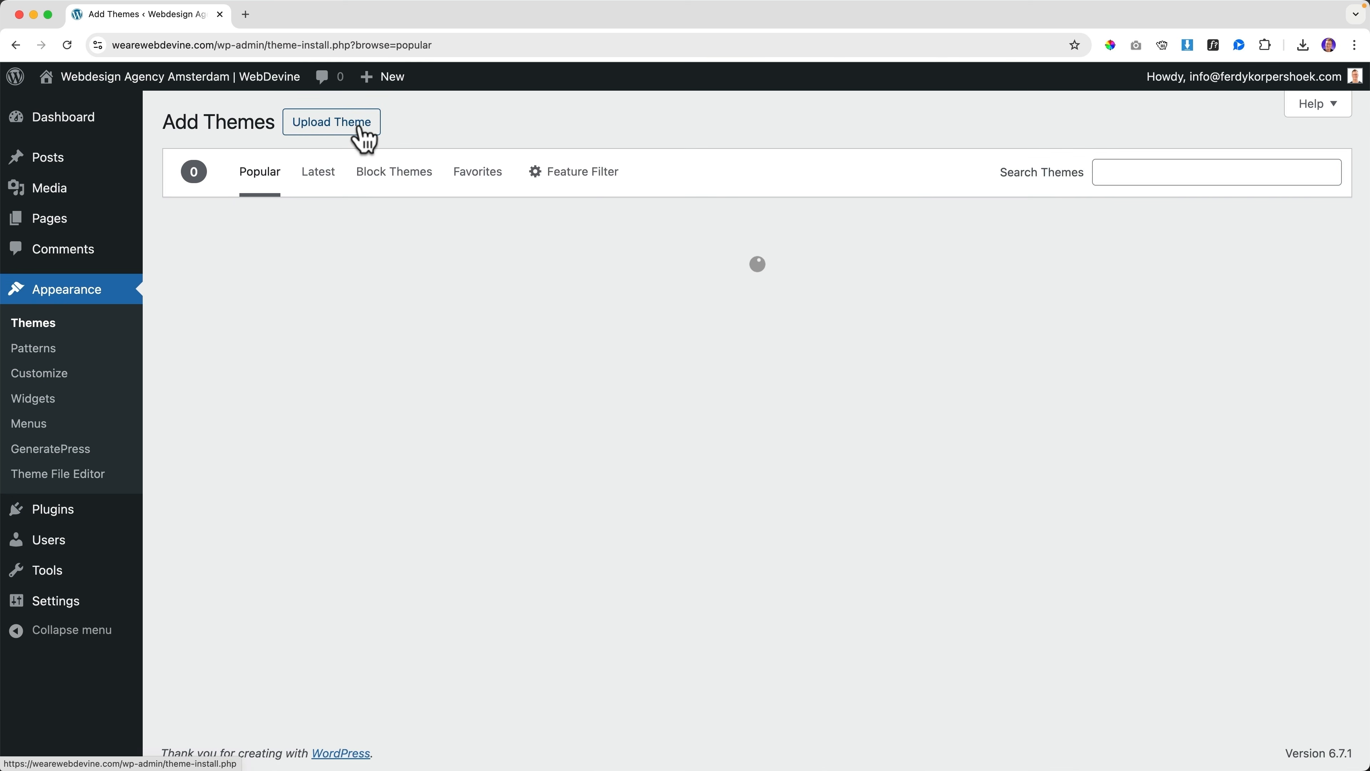
pyautogui.click(1165, 171)
pyautogui.write('blocksy')
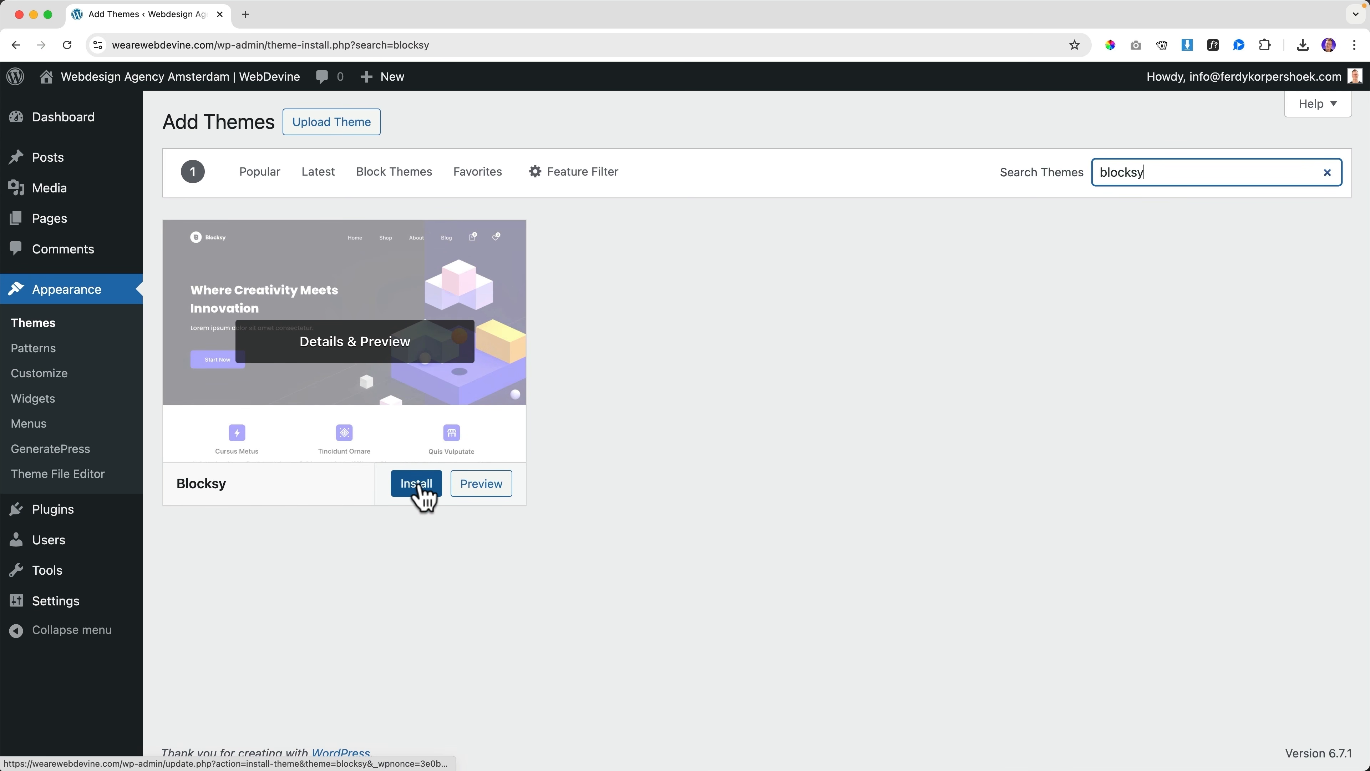
pyautogui.click(420, 489)
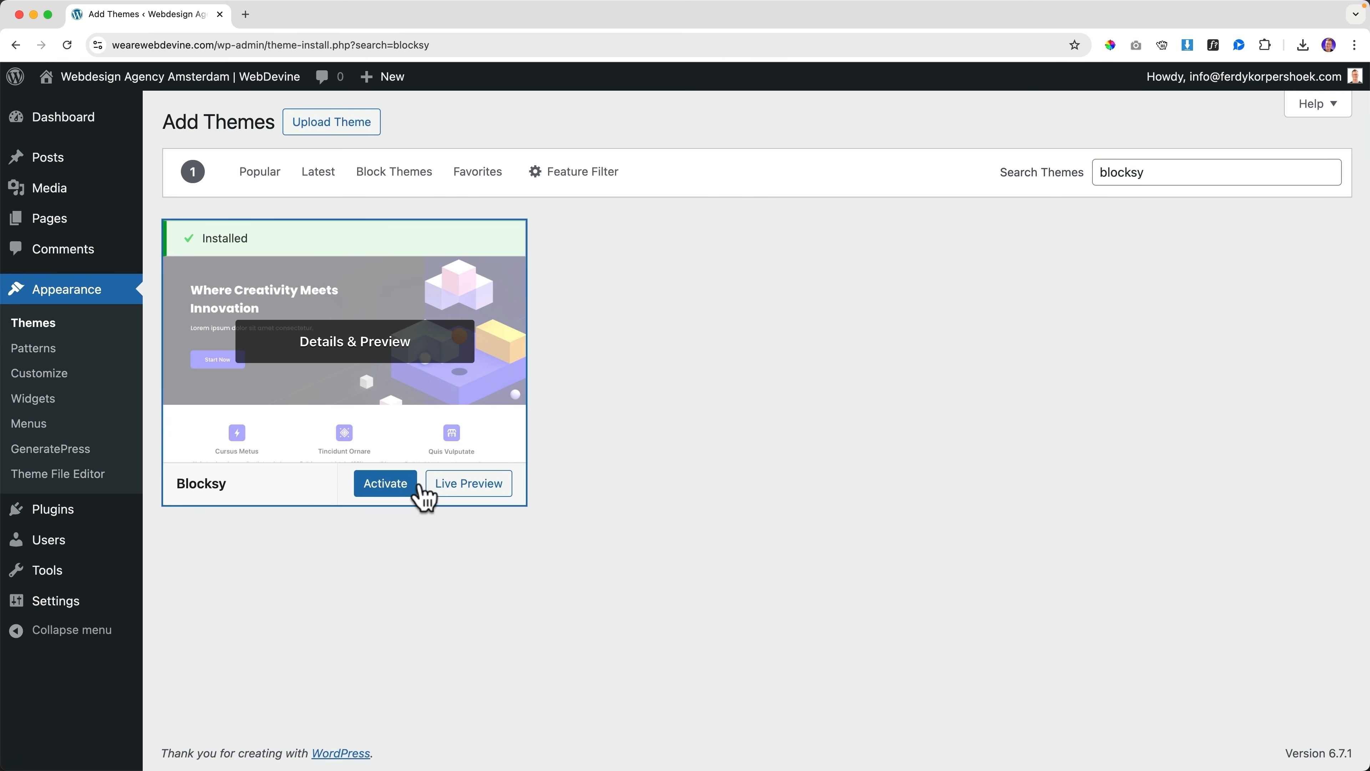
# Activate Blocksy, install the Blocksy Companion plugin, and visit the live site
pyautogui.click(369, 488)
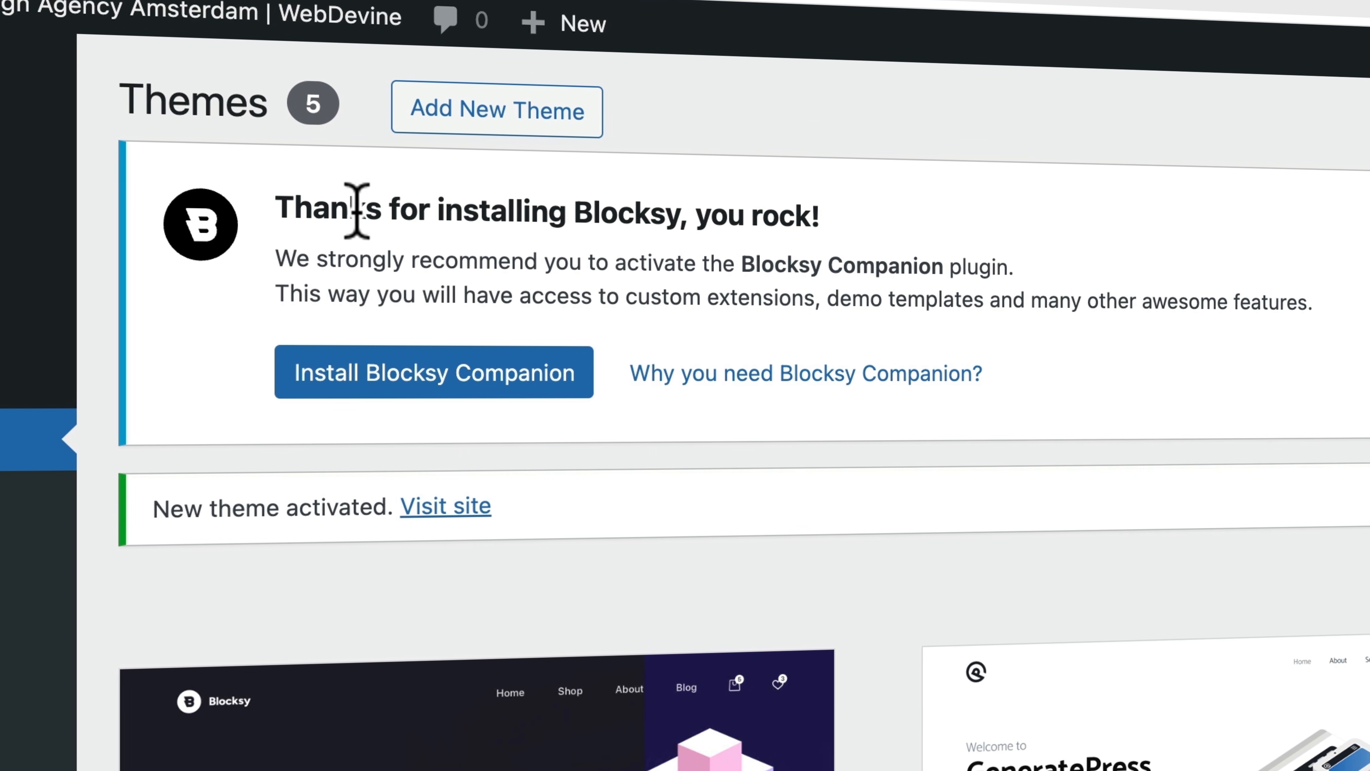
pyautogui.click(445, 375)
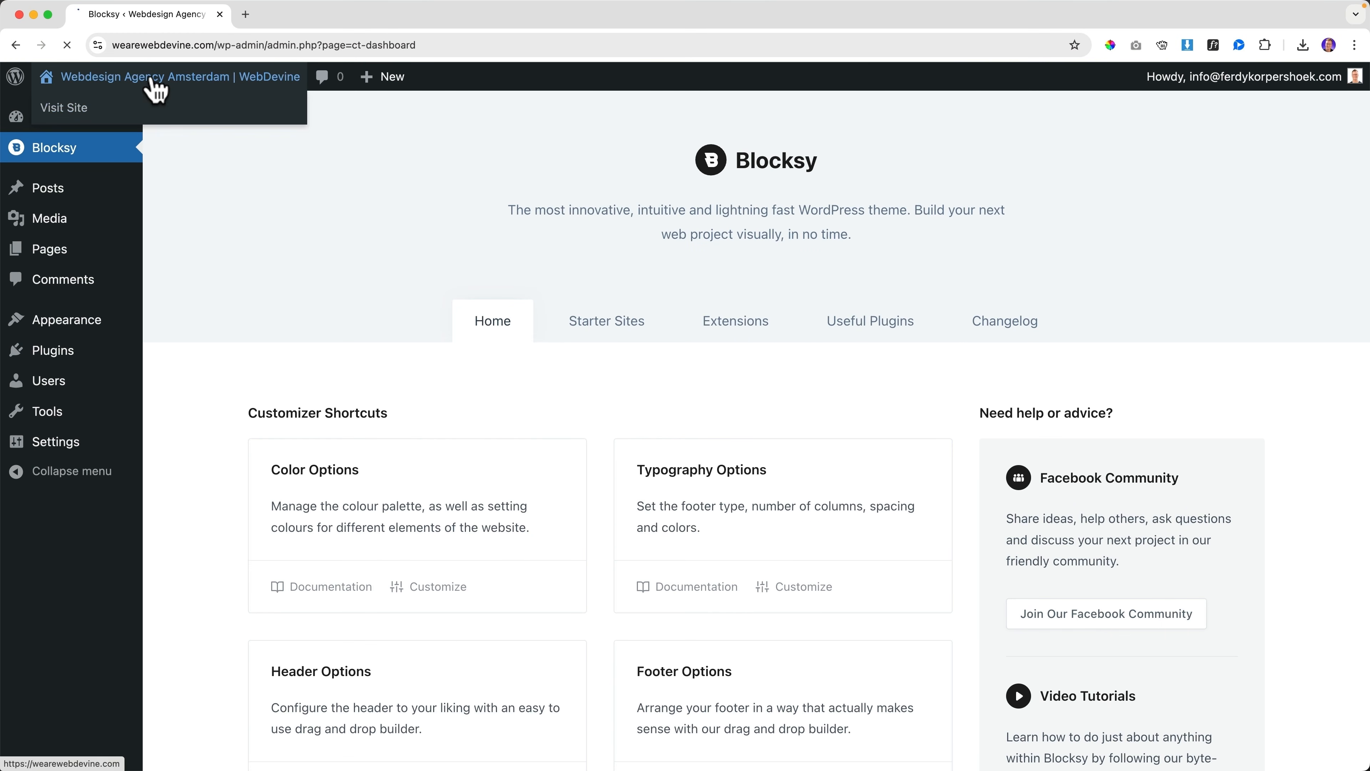
pyautogui.click(154, 83)
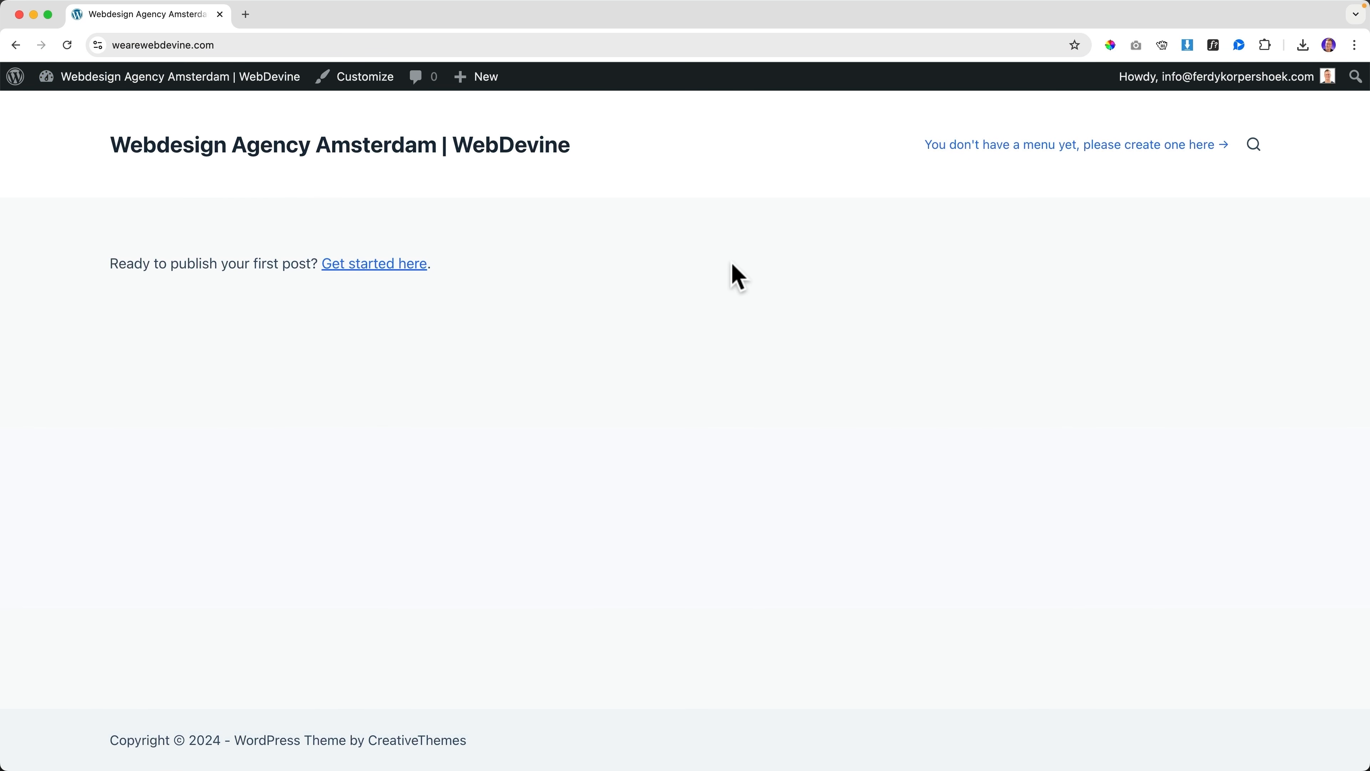
pyautogui.moveTo(196, 86)
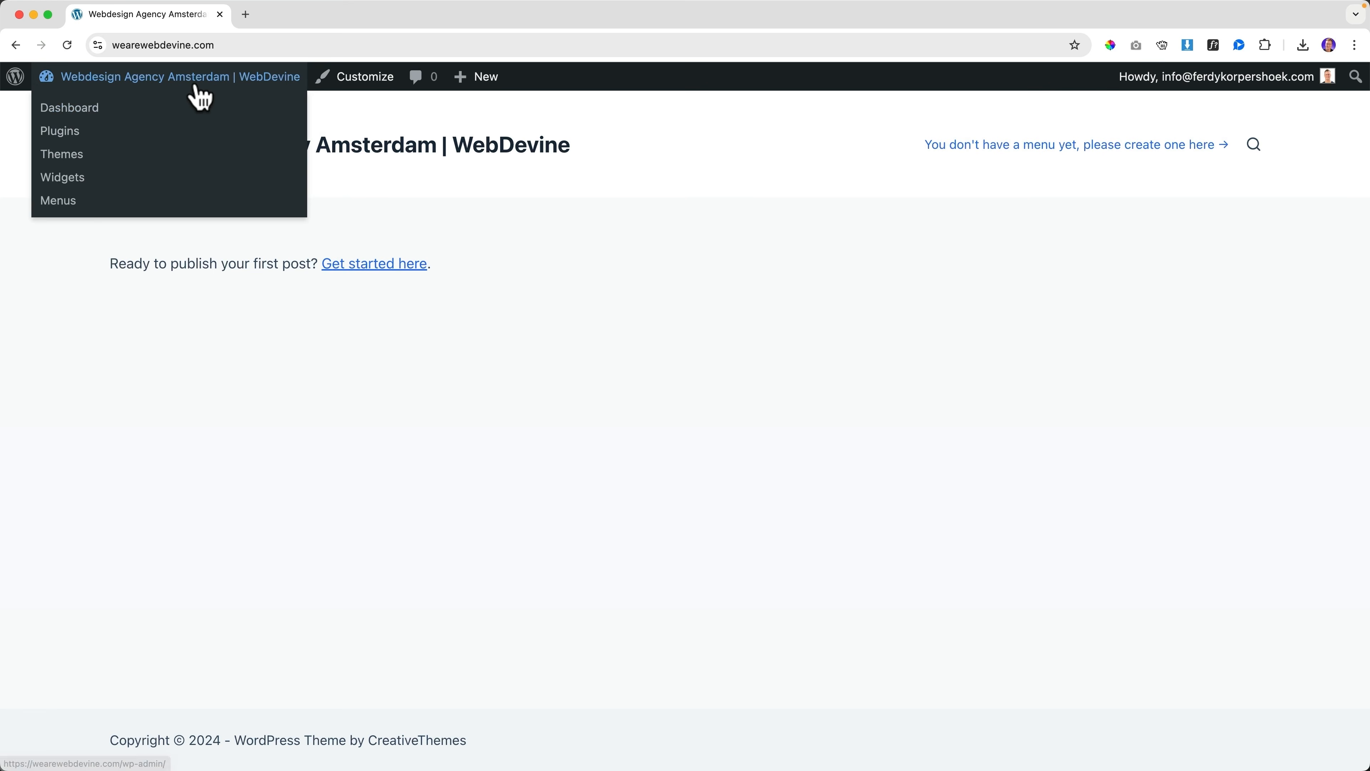
# Delete the GeneratePress and Twenty Twenty-Five themes
pyautogui.click(63, 158)
pyautogui.scroll(-2, 711, 510)
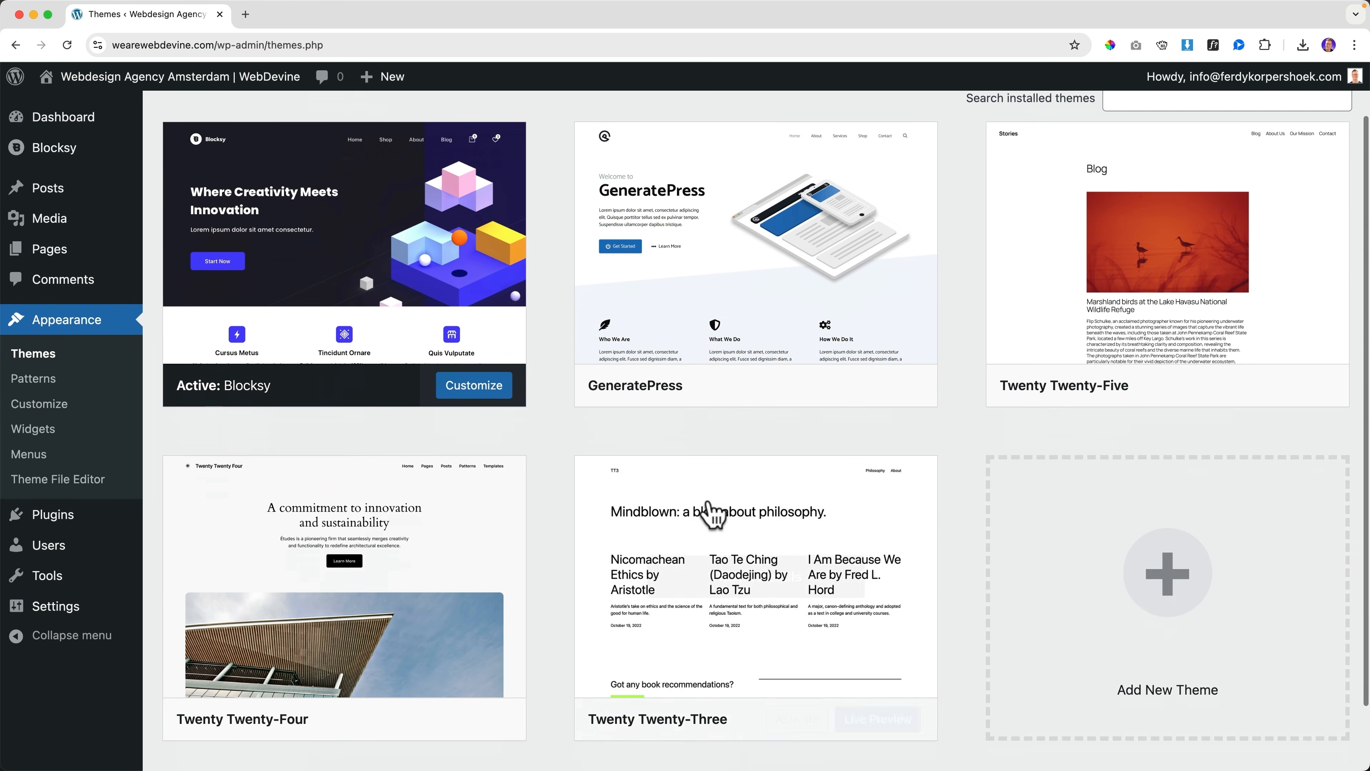
pyautogui.scroll(2, 713, 514)
pyautogui.click(733, 311)
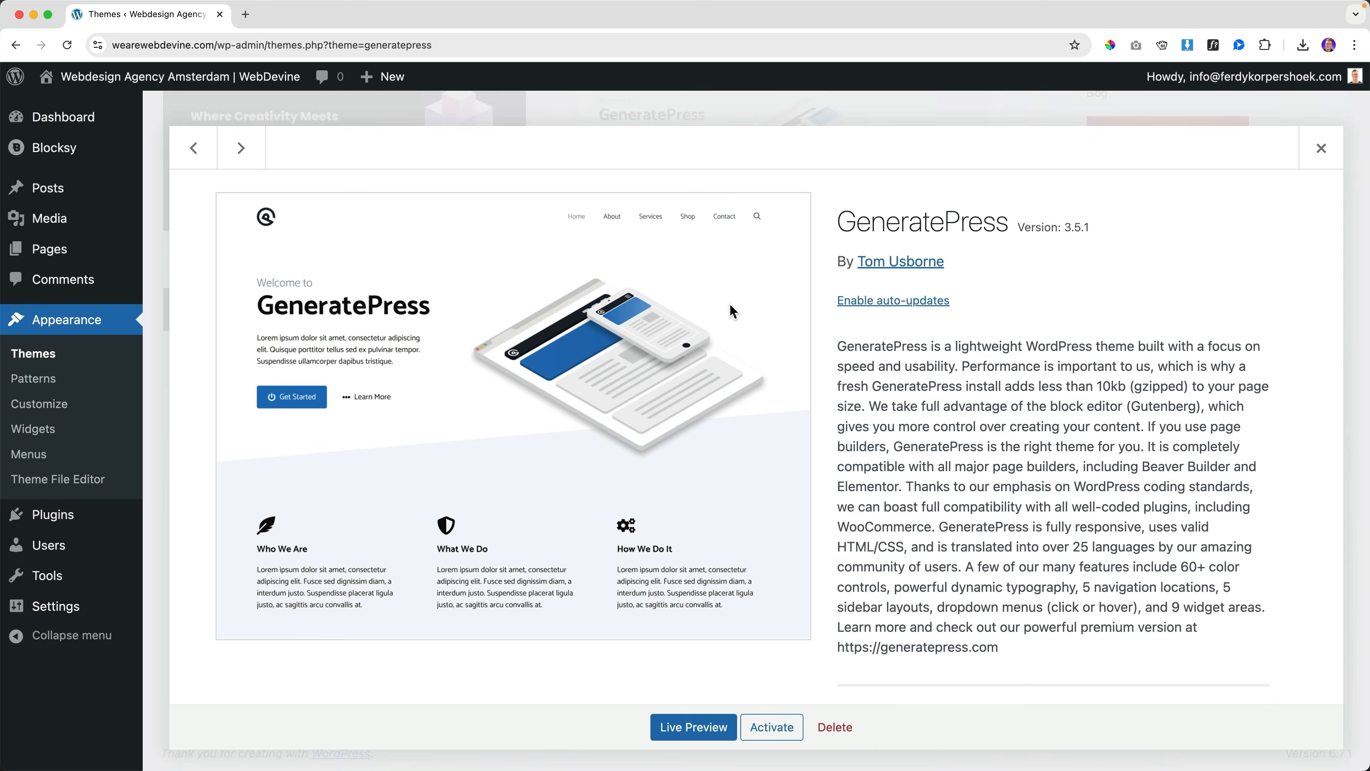
pyautogui.click(836, 728)
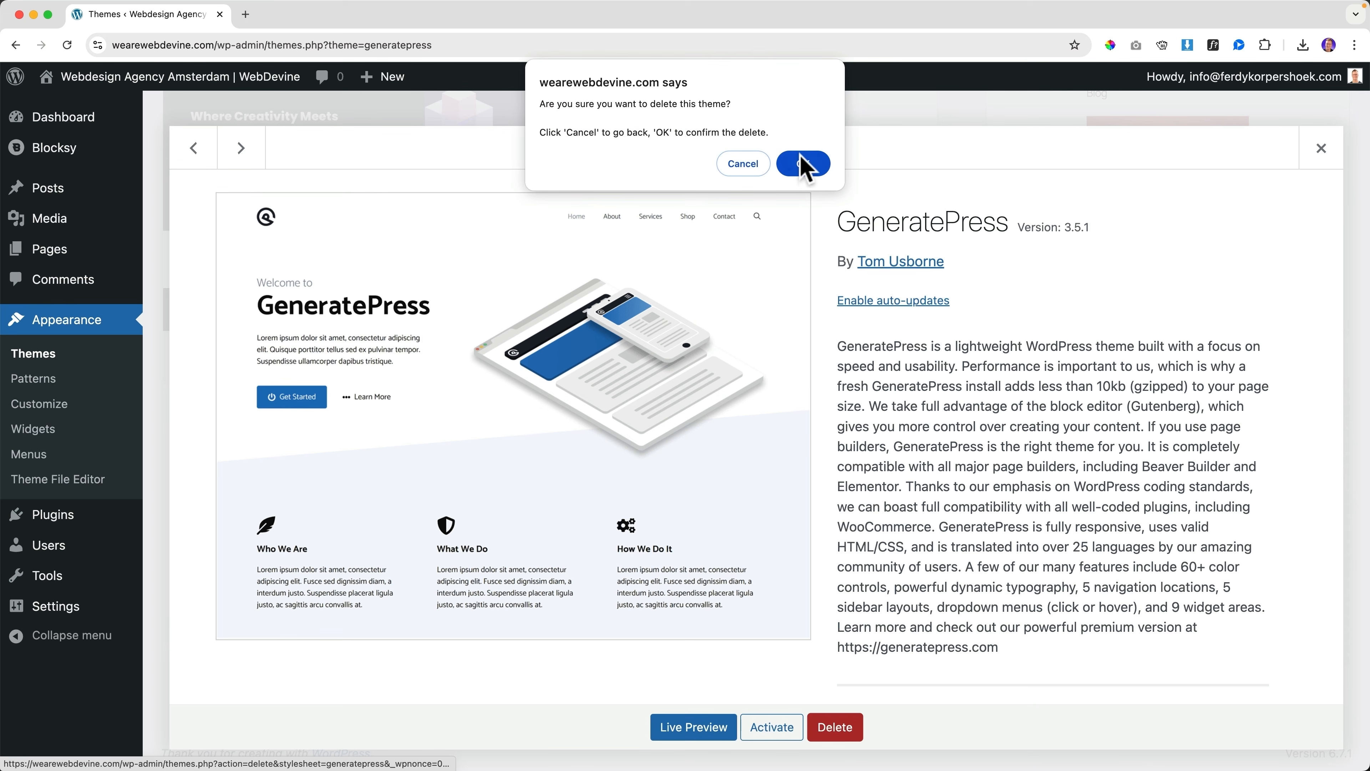
pyautogui.click(803, 164)
pyautogui.click(780, 189)
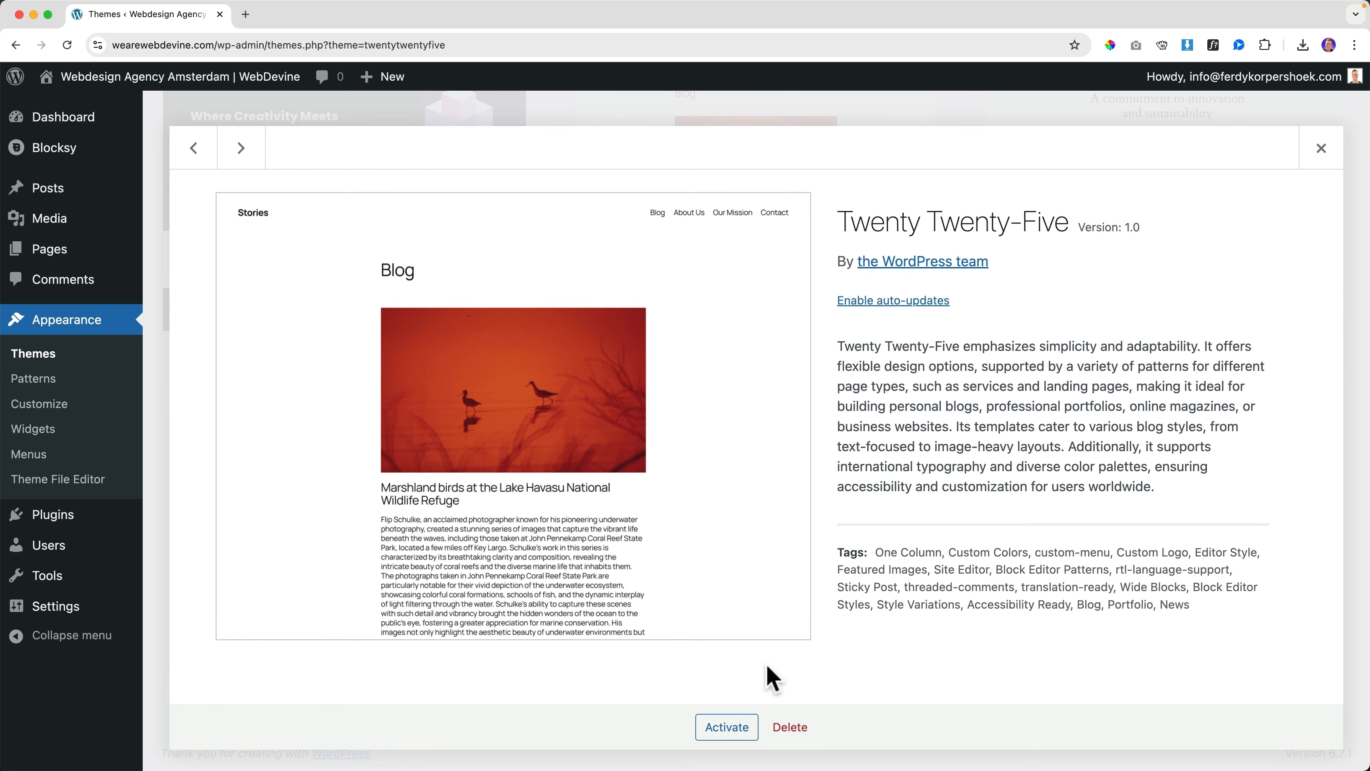
pyautogui.click(791, 727)
pyautogui.click(799, 174)
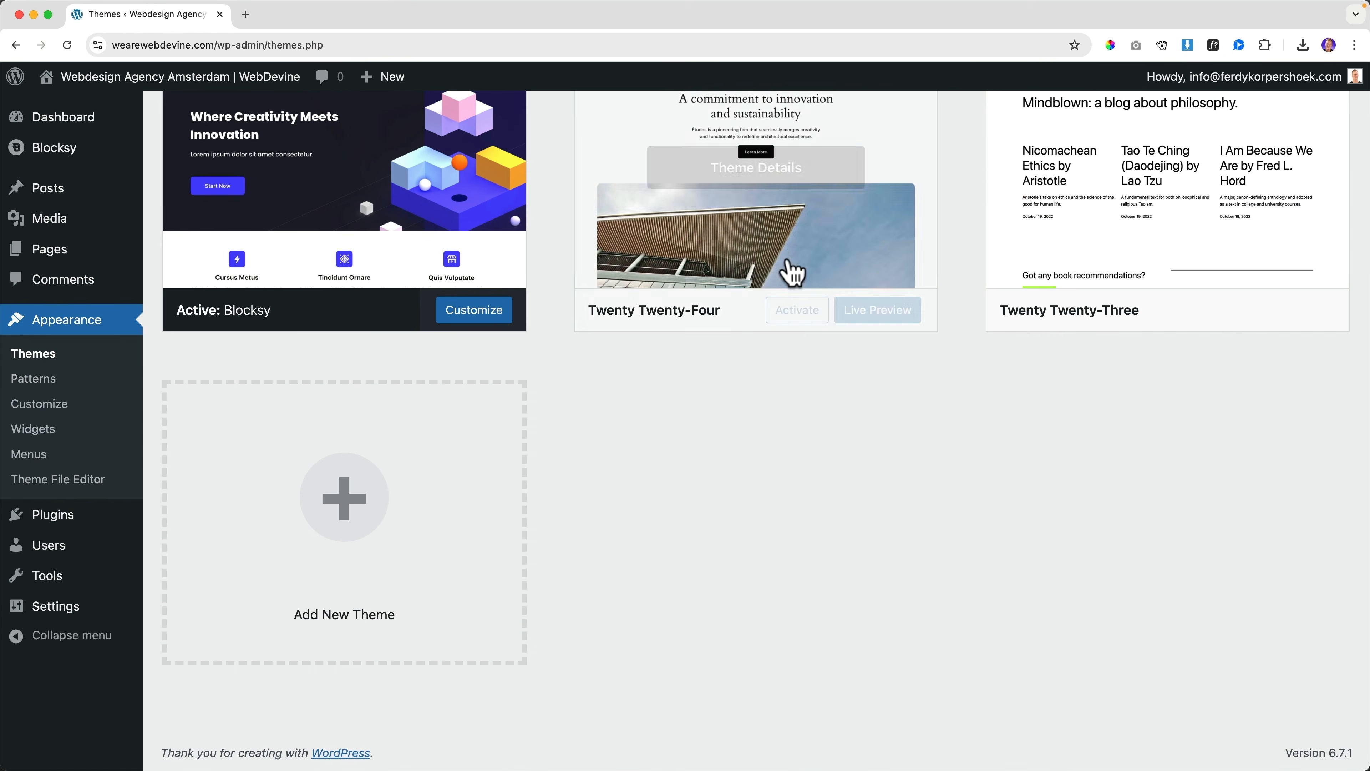
# Delete the Twenty Twenty-Four and Twenty Twenty-Three themes, leaving only Blocksy
pyautogui.click(744, 189)
pyautogui.click(790, 726)
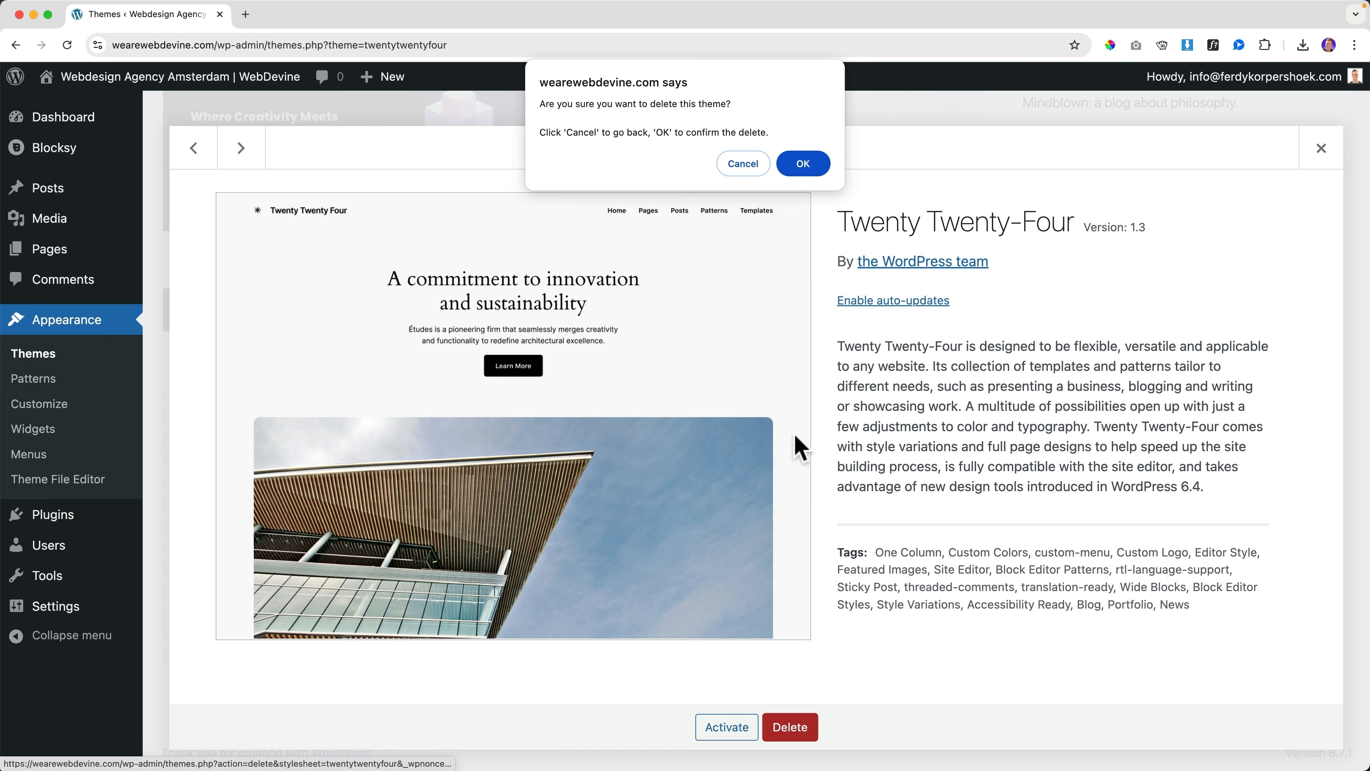
pyautogui.click(807, 173)
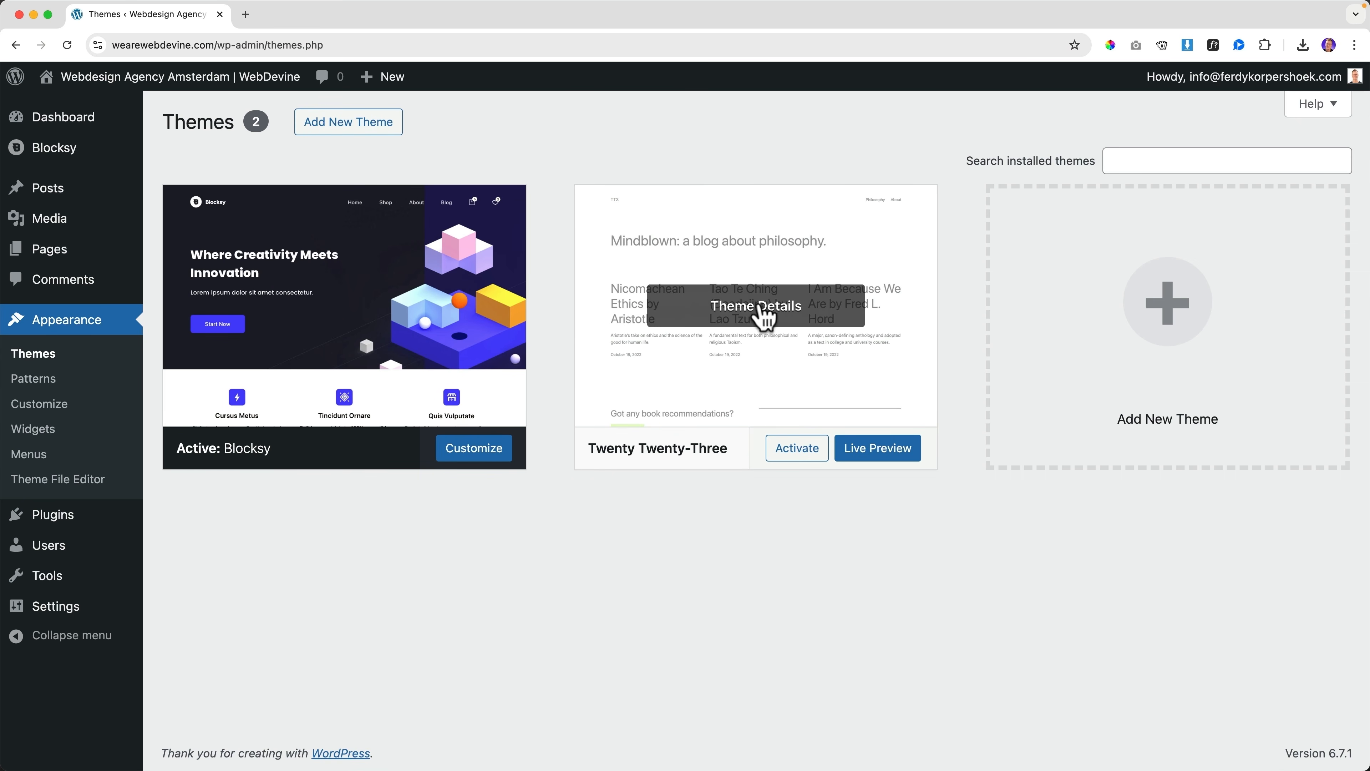
pyautogui.click(762, 308)
pyautogui.click(790, 727)
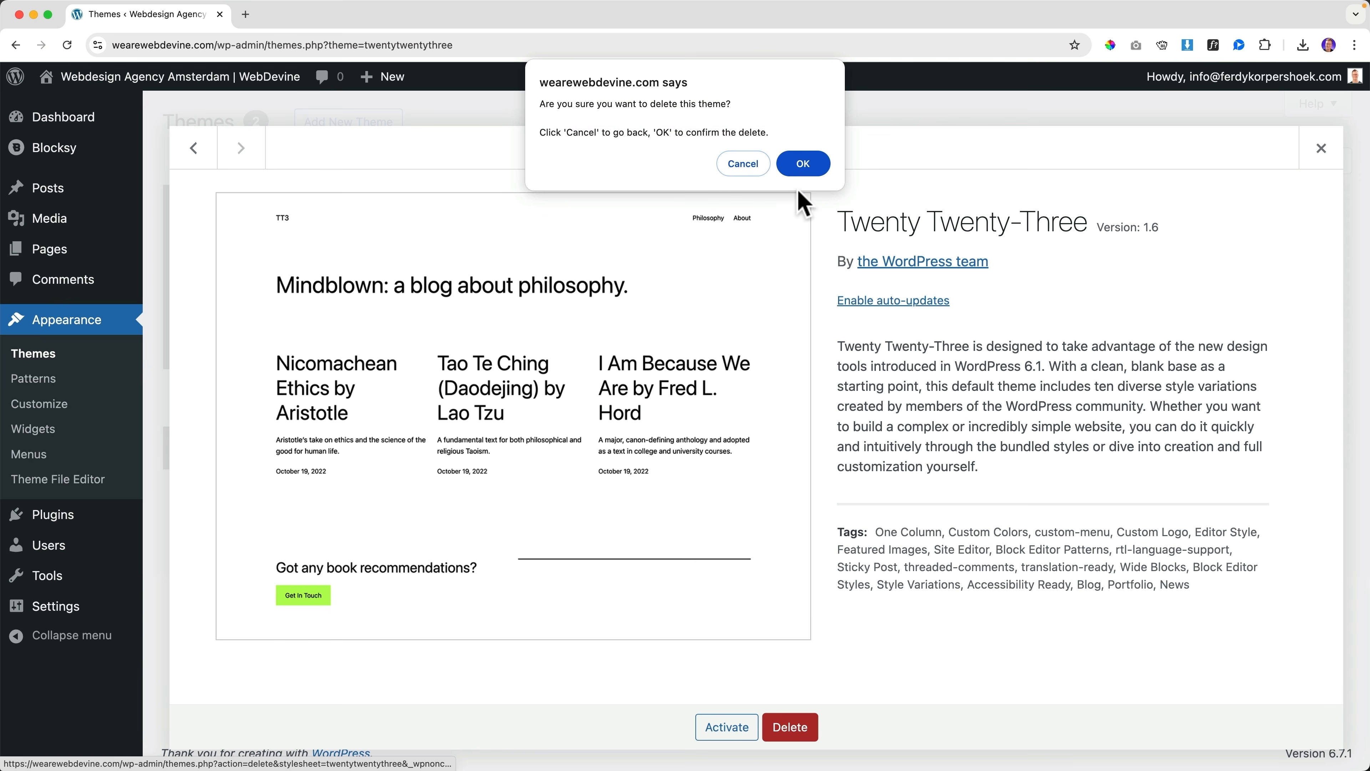
pyautogui.click(809, 172)
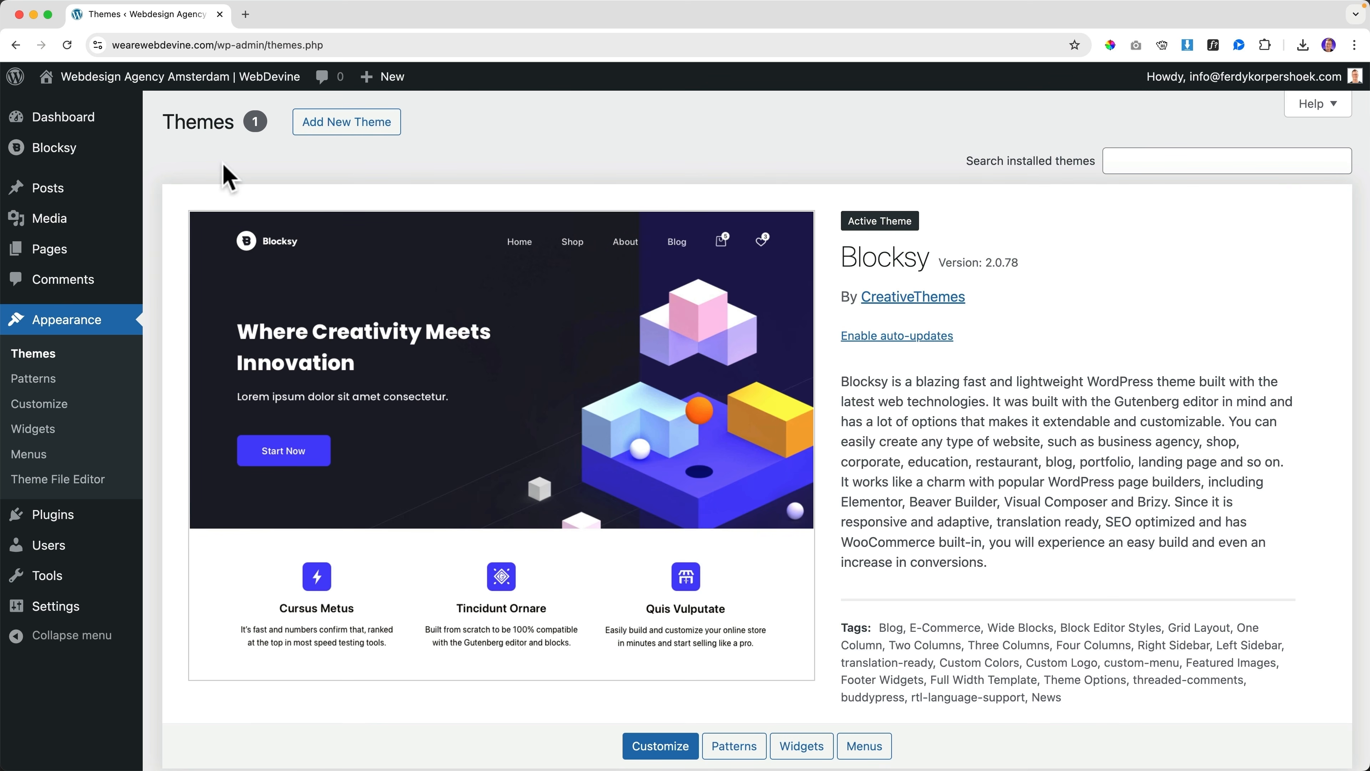
pyautogui.moveTo(159, 79)
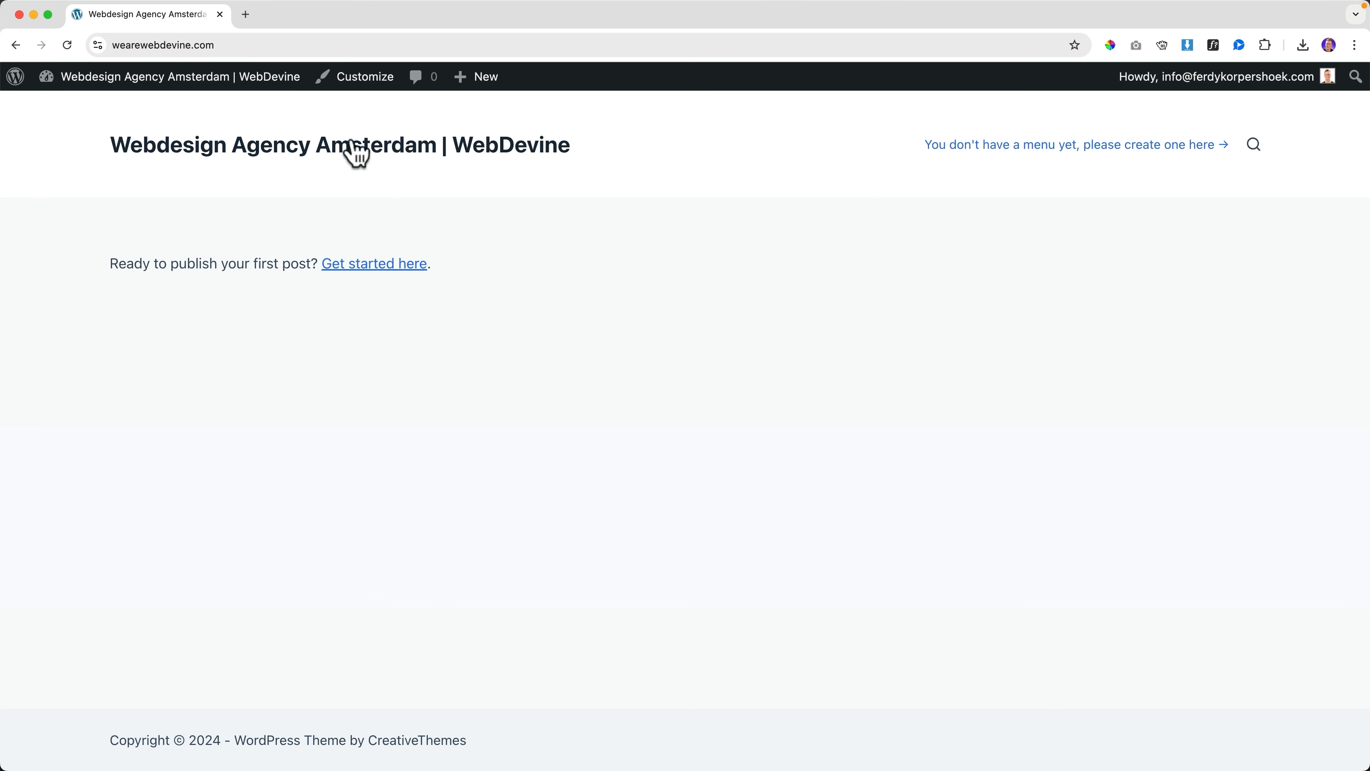
# Open YouTube in a new tab, search 'ferdy logo canva', and close the miniplayer
pyautogui.click(245, 15)
pyautogui.write('y')
pyautogui.press('Return')
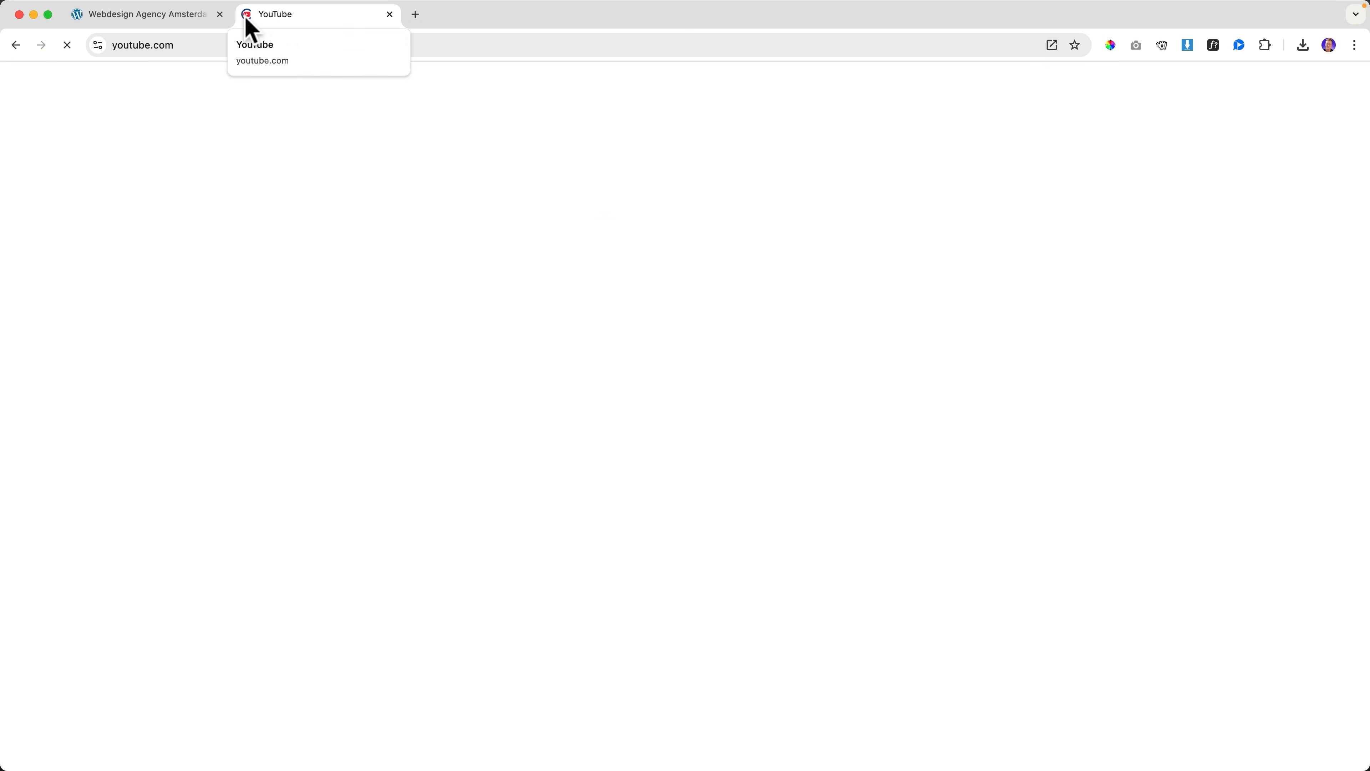
pyautogui.click(553, 91)
pyautogui.write('ferdu')
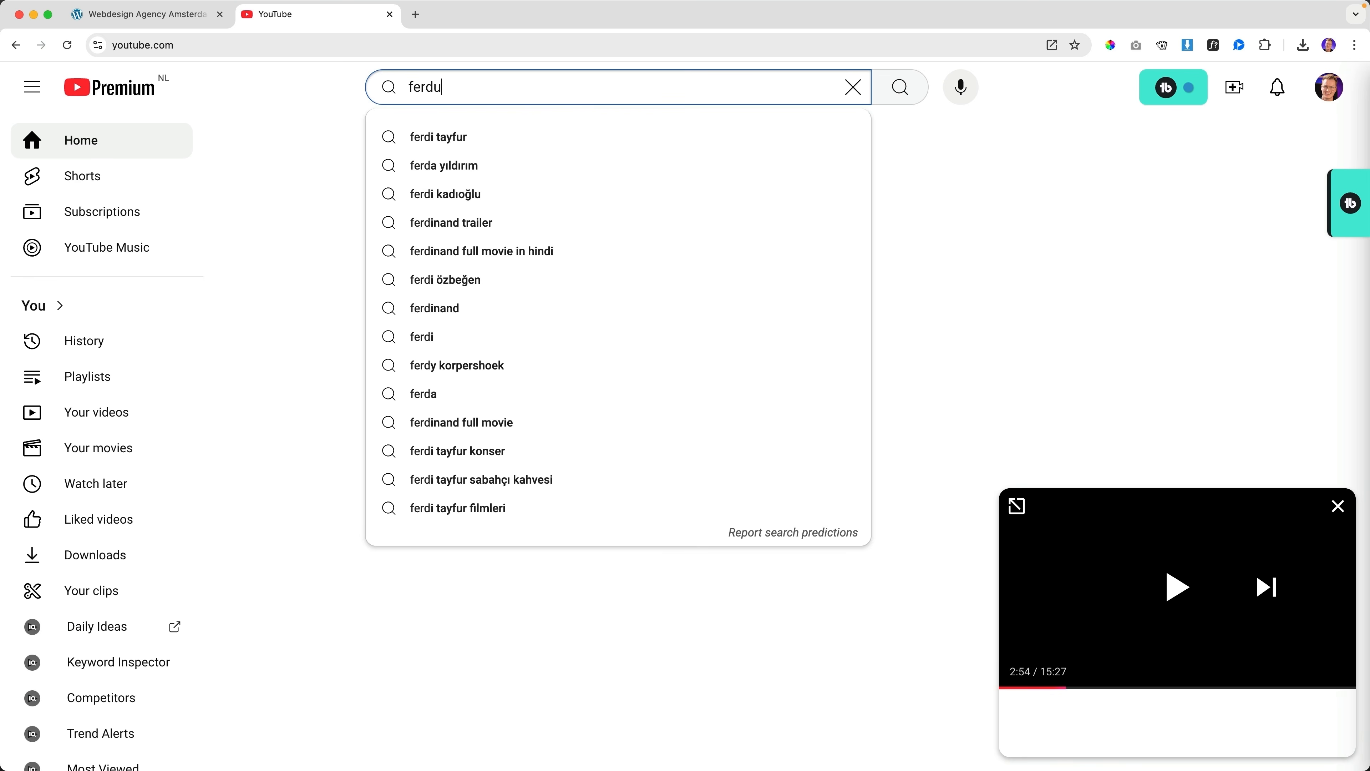
pyautogui.press('BackSpace')
pyautogui.write('y logo canva')
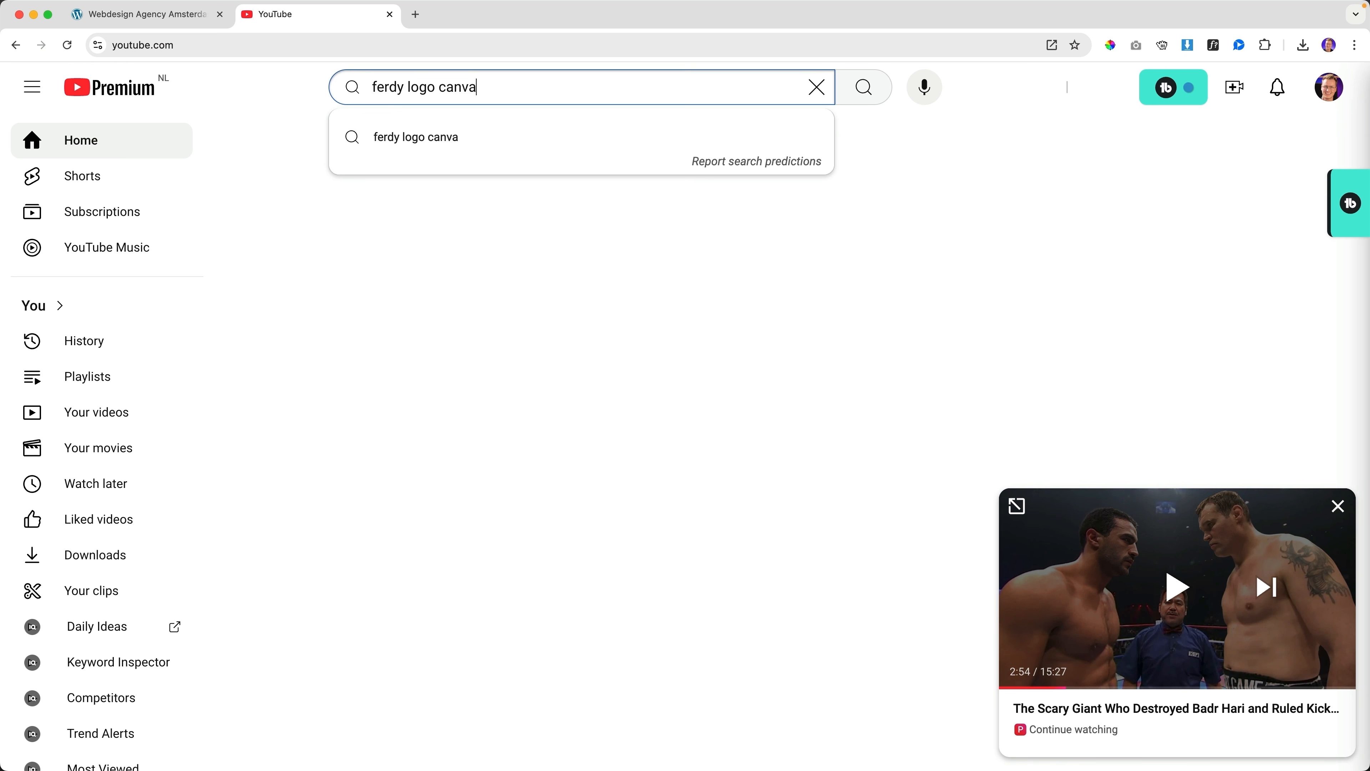
pyautogui.press('Return')
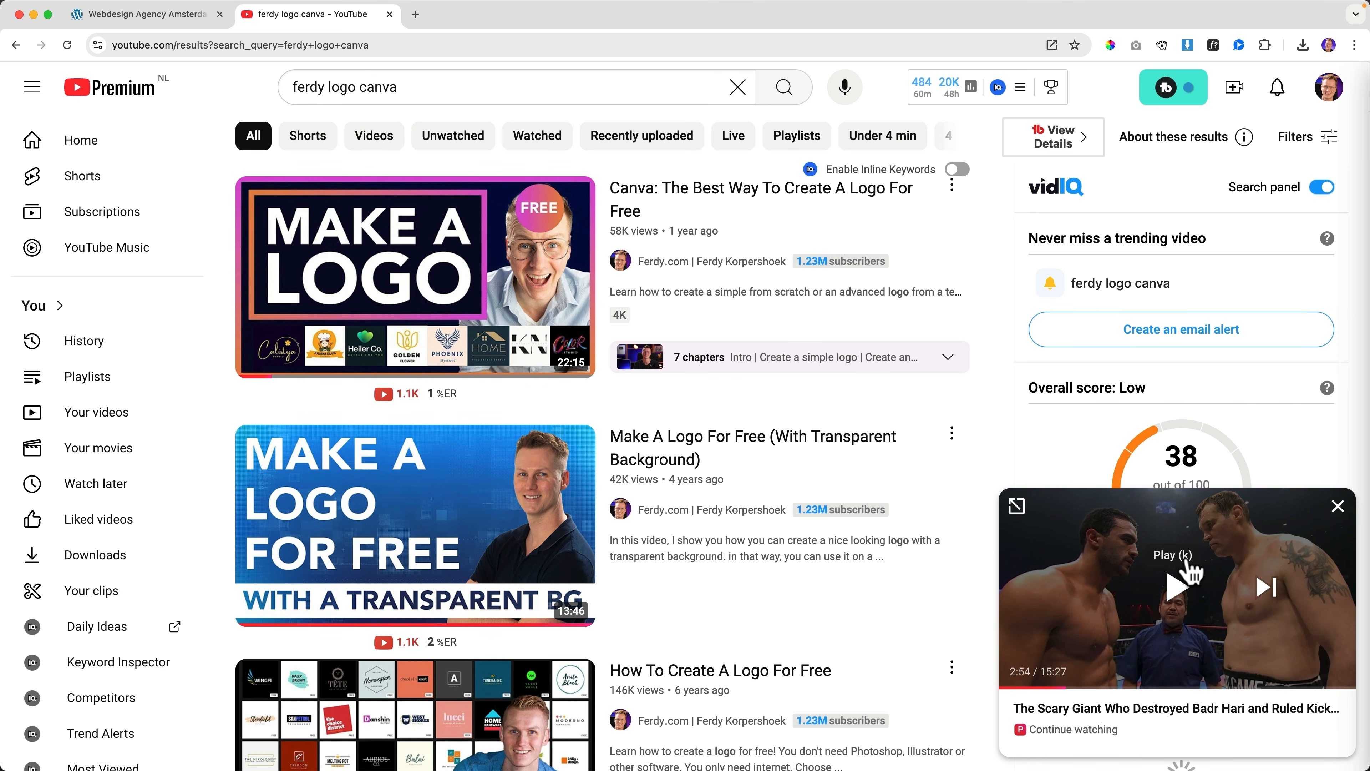
pyautogui.click(1337, 507)
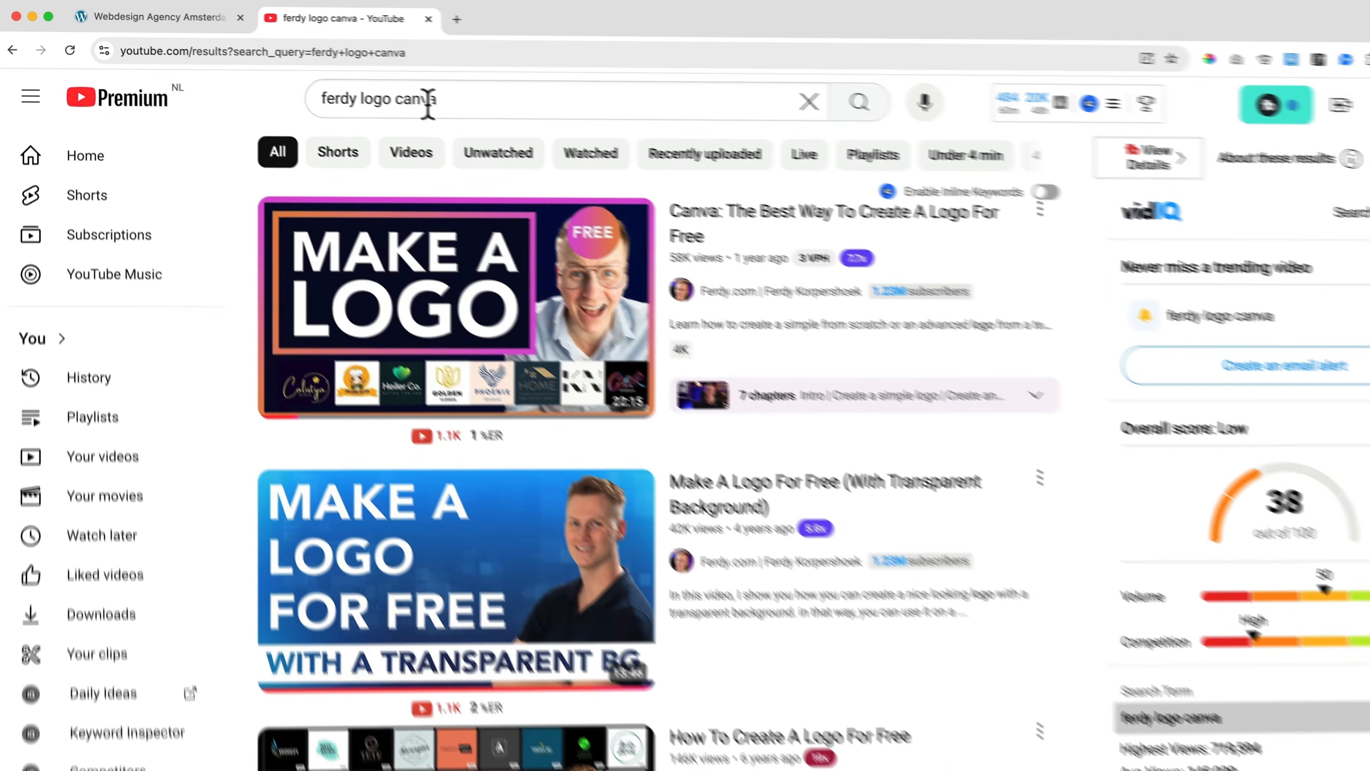
# Open ferdy.com/fiverr, dismiss the sign-up window, and search Fiverr for logo design
pyautogui.click(367, 45)
pyautogui.write('ferdy.com/fiverr')
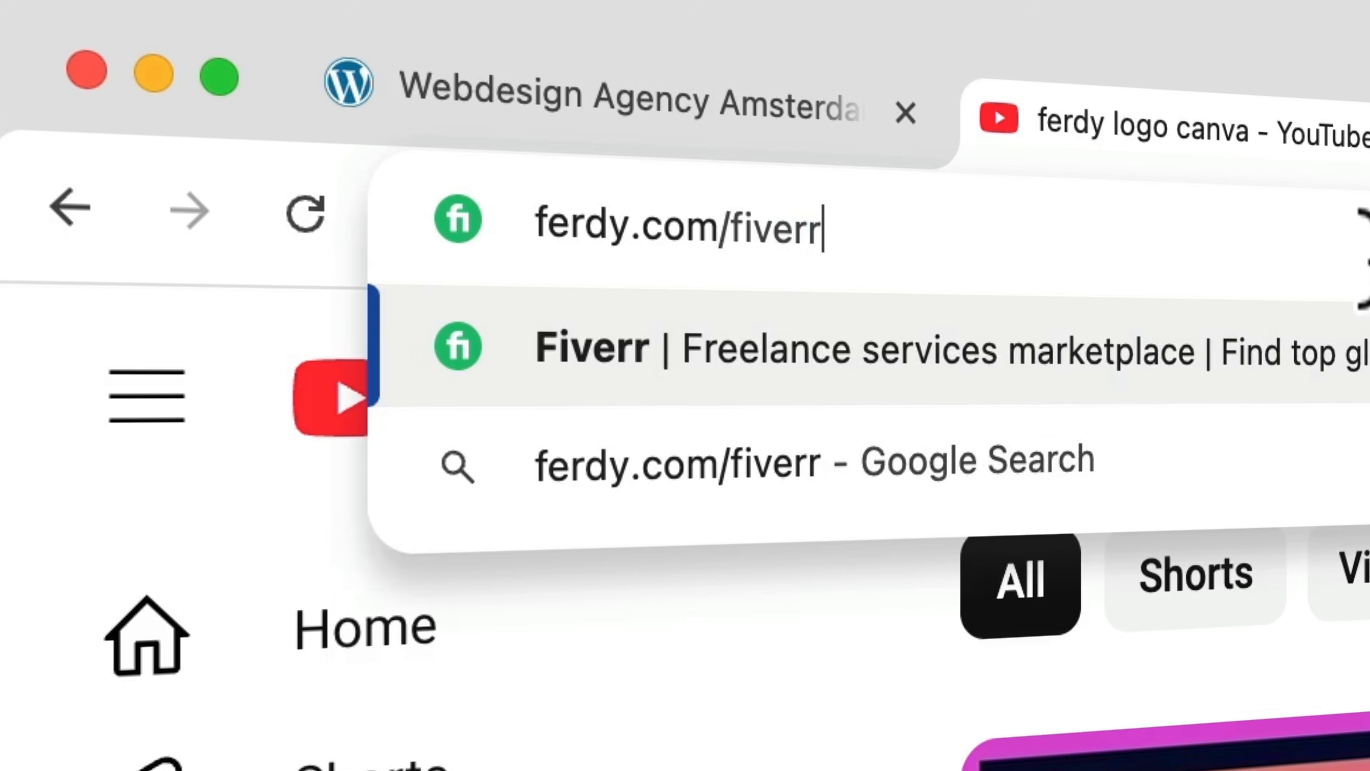
pyautogui.press('Return')
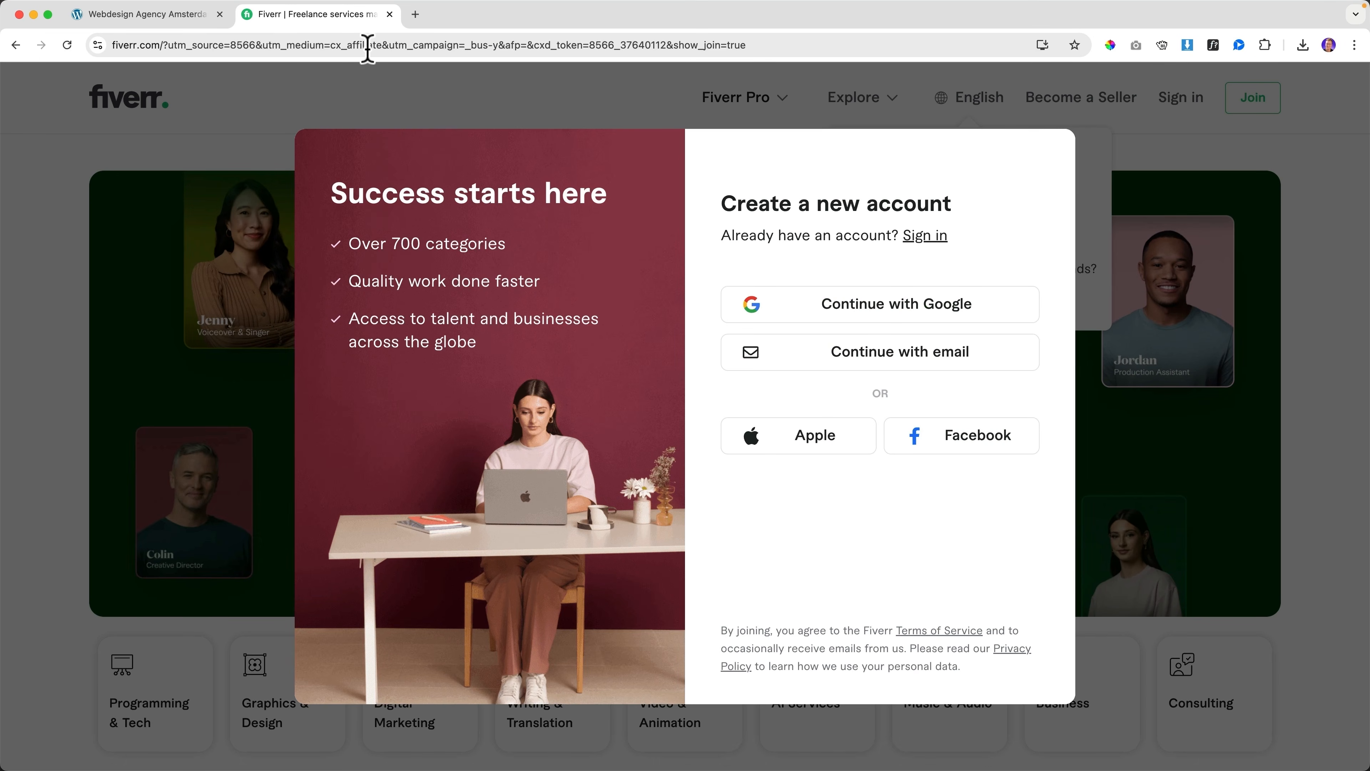
pyautogui.click(1113, 219)
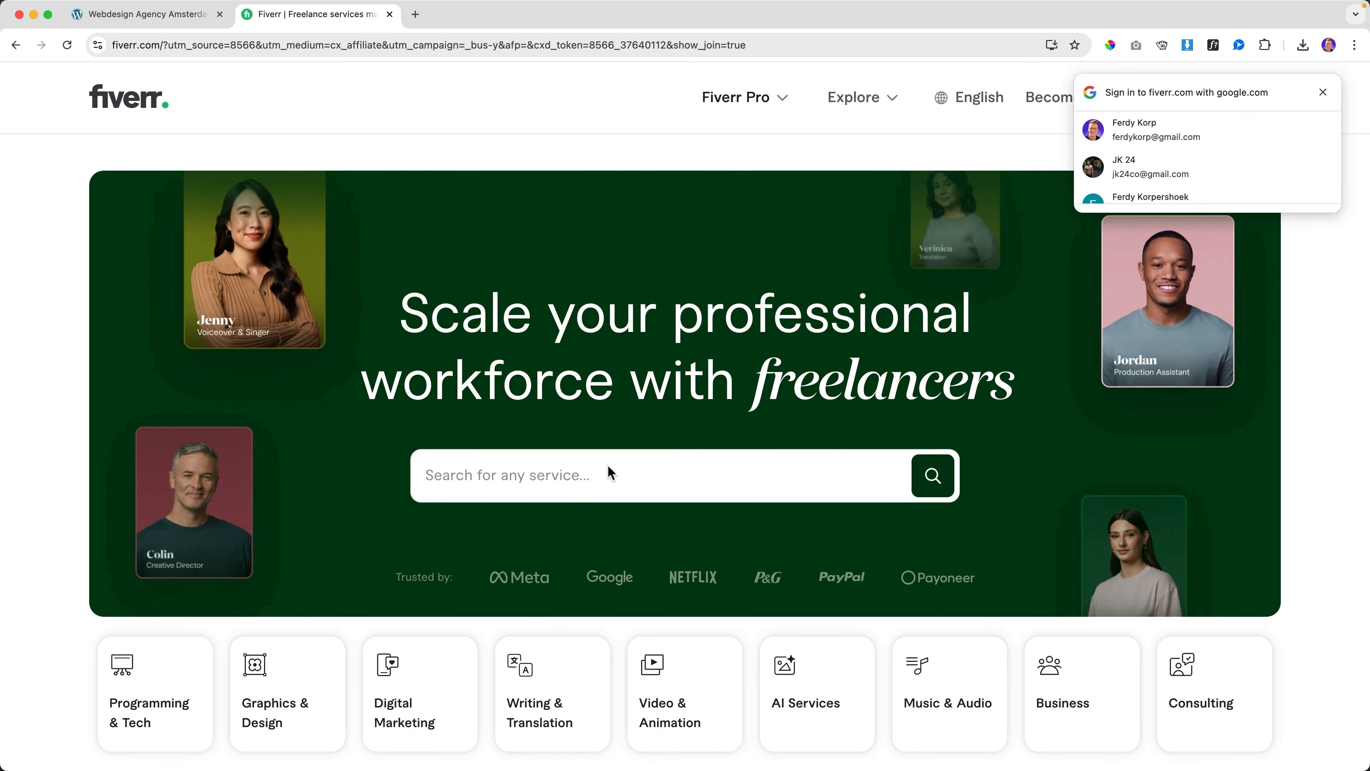
pyautogui.click(577, 481)
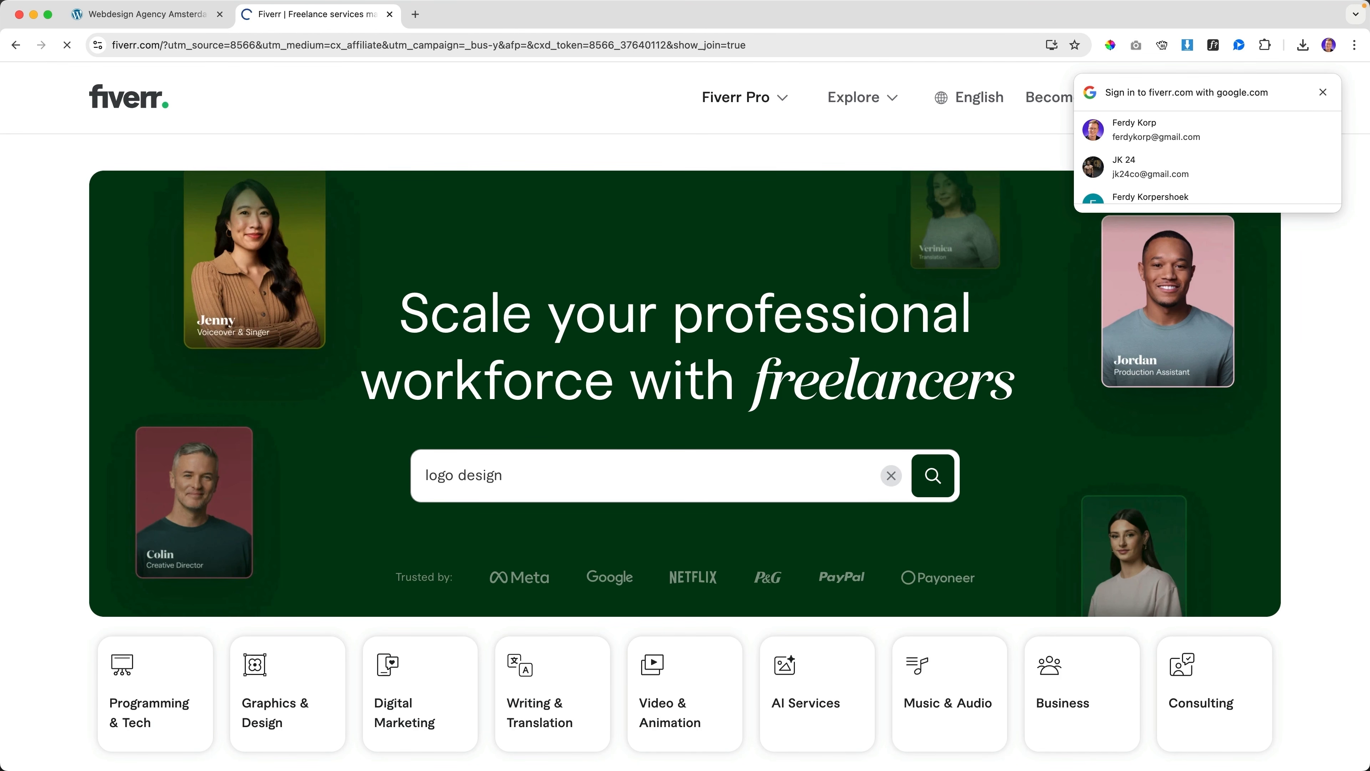
# Look over the logo design results, then close the Fiverr tab
pyautogui.scroll(-20, 704, 313)
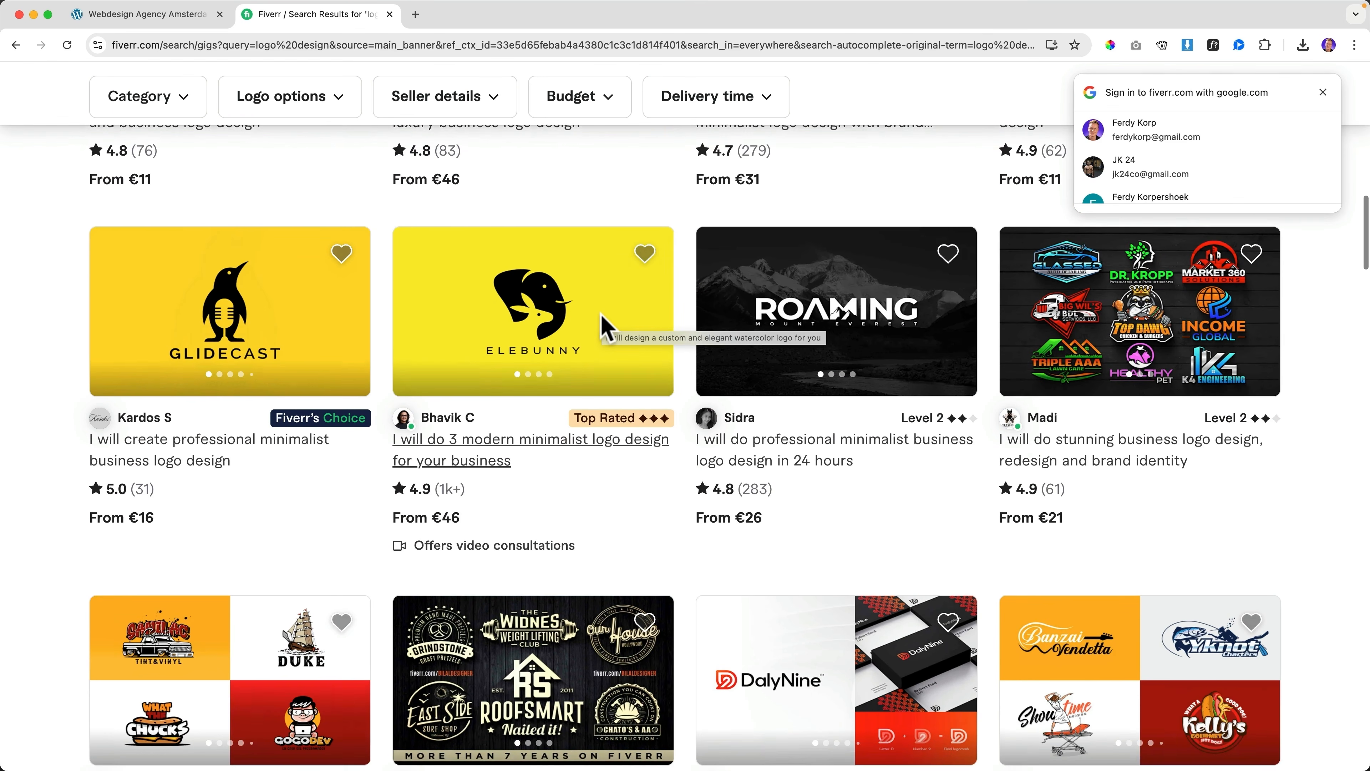
pyautogui.scroll(15, 602, 312)
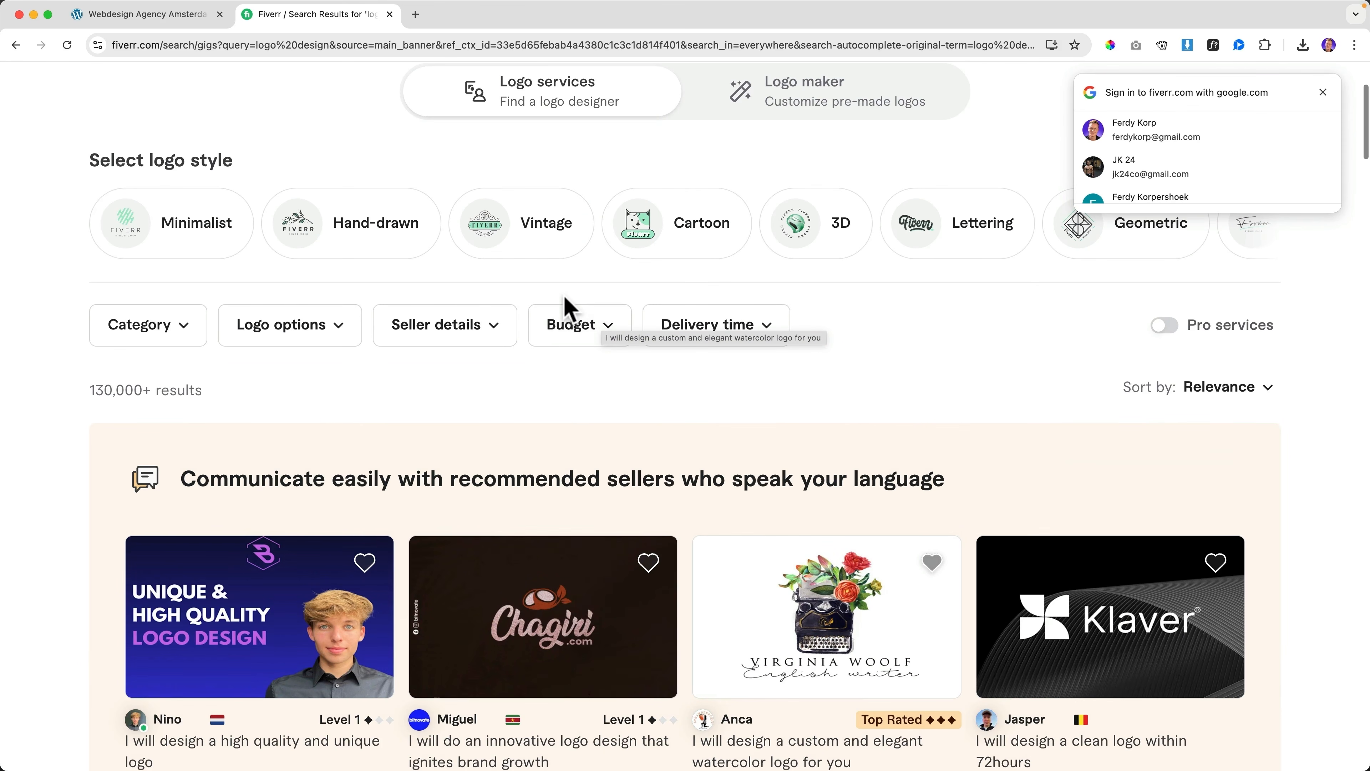
pyautogui.scroll(4, 568, 309)
pyautogui.press('super+w')
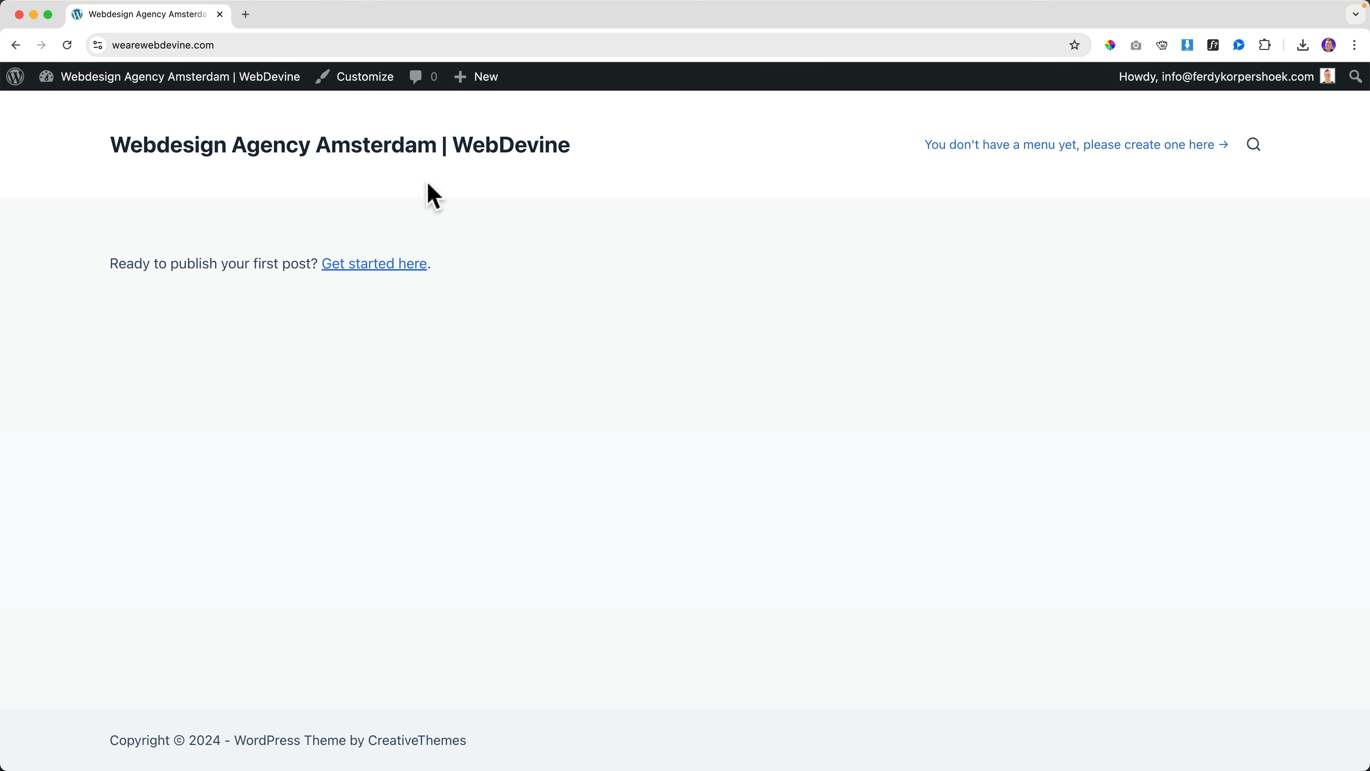
# Open the Customizer's header logo settings and start selecting a logo
pyautogui.click(356, 77)
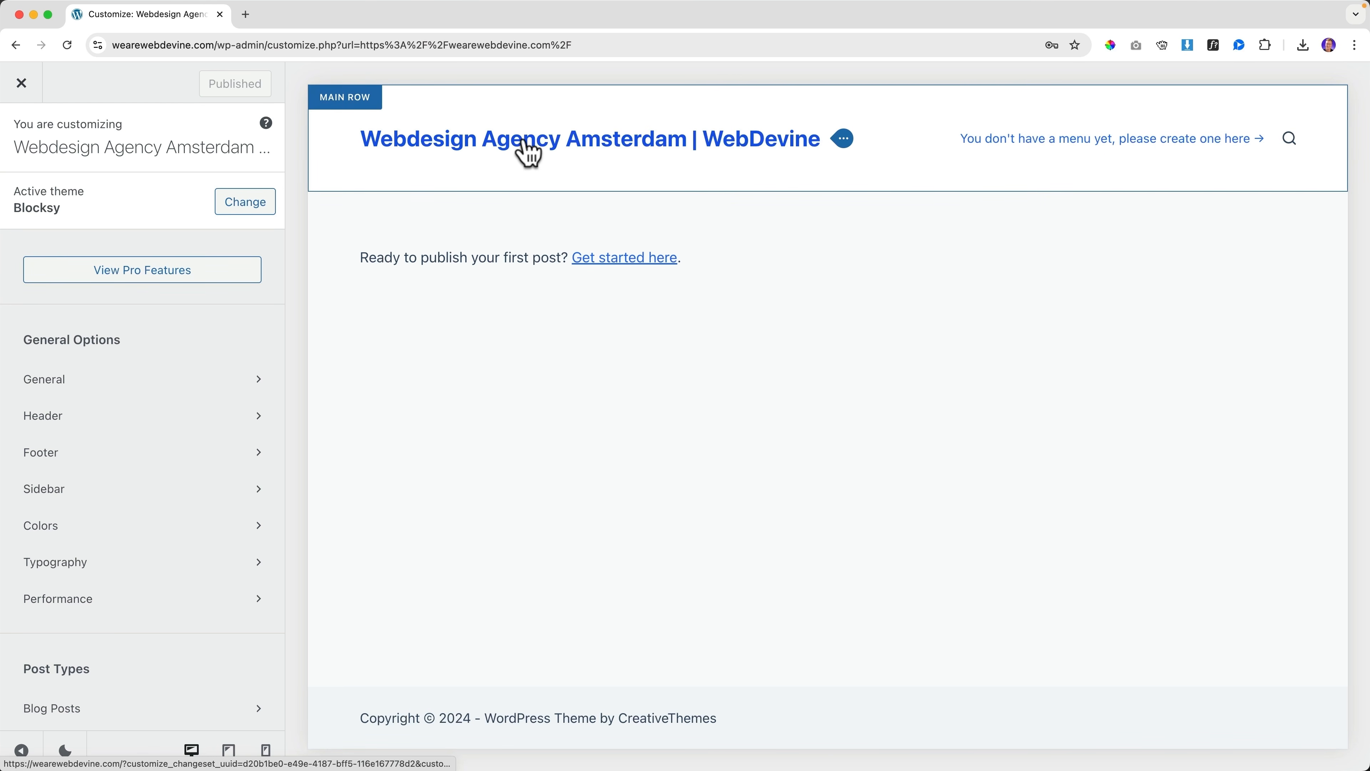
pyautogui.click(844, 140)
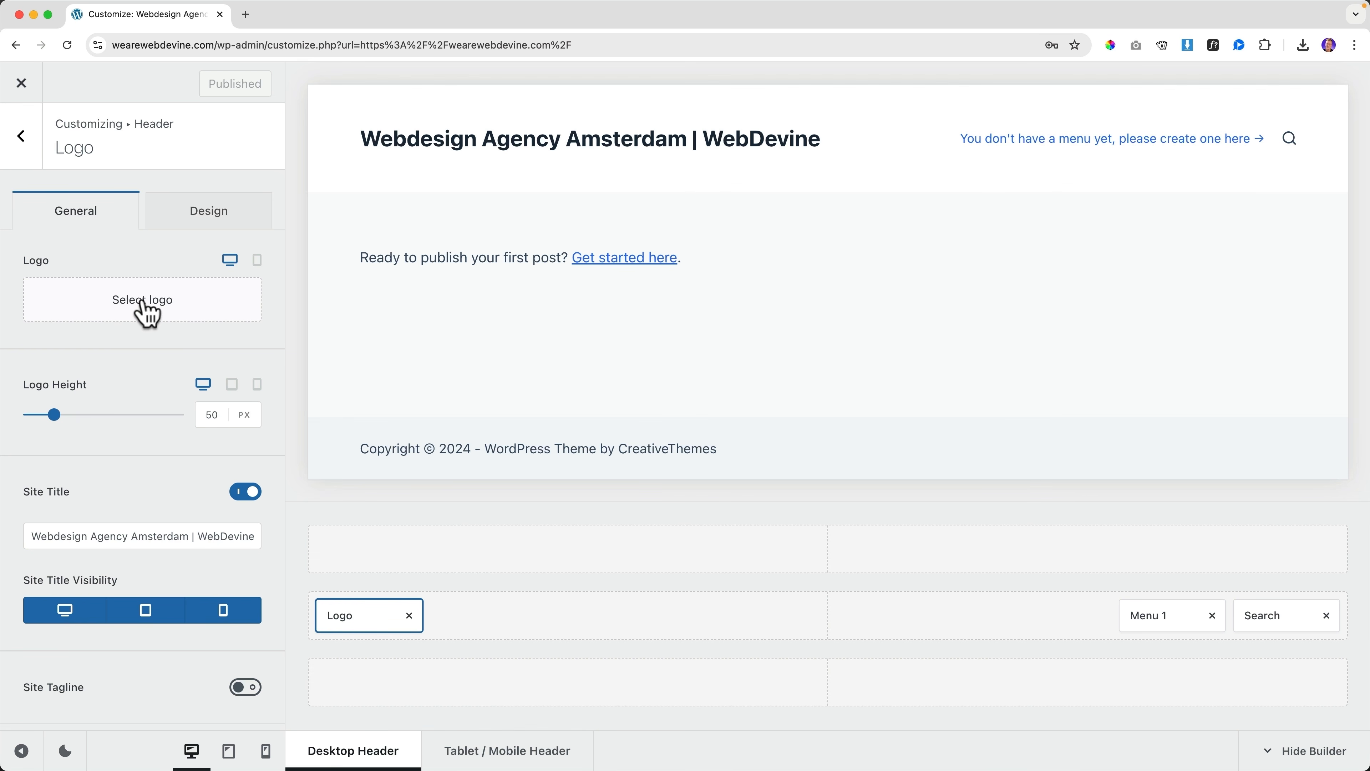
pyautogui.click(142, 308)
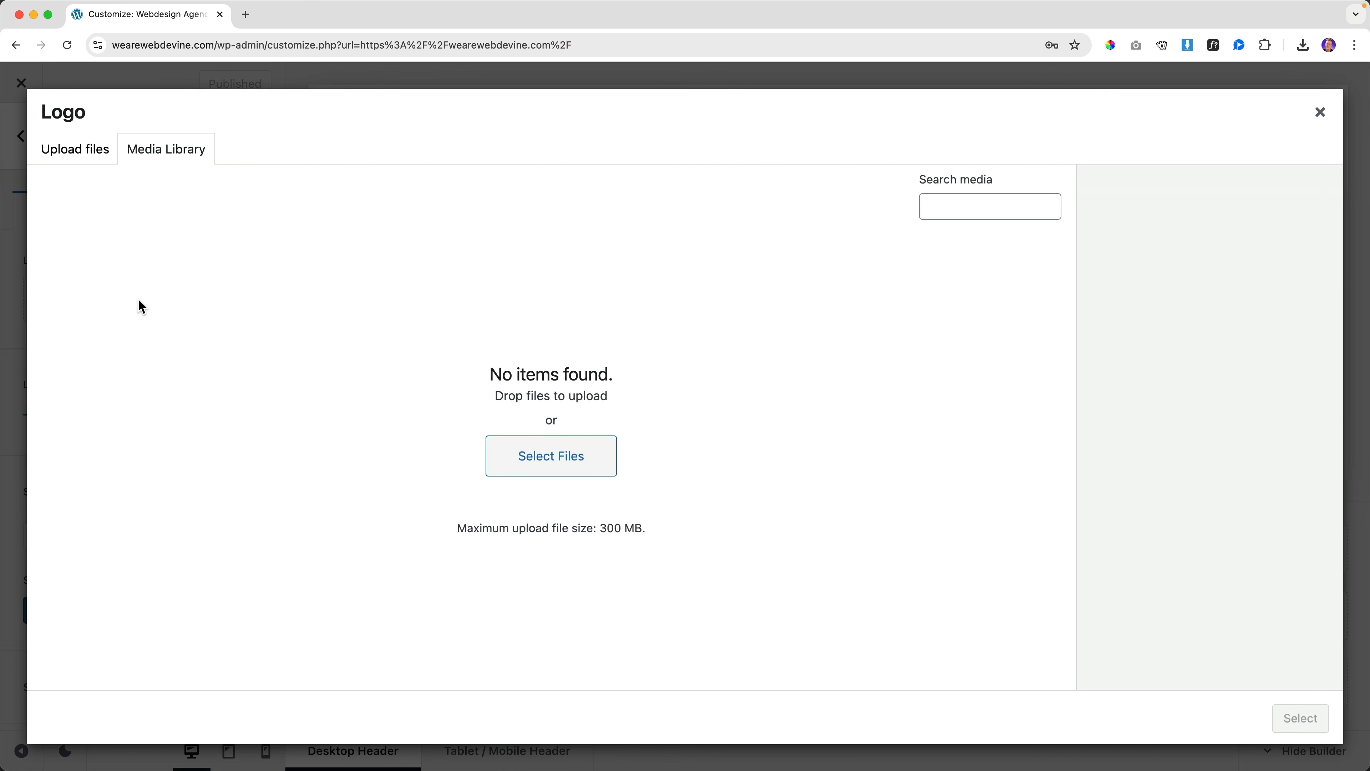
# Upload WebDevine Logo.svg from Webdevine > Branding > WebDevine 2025
pyautogui.click(559, 465)
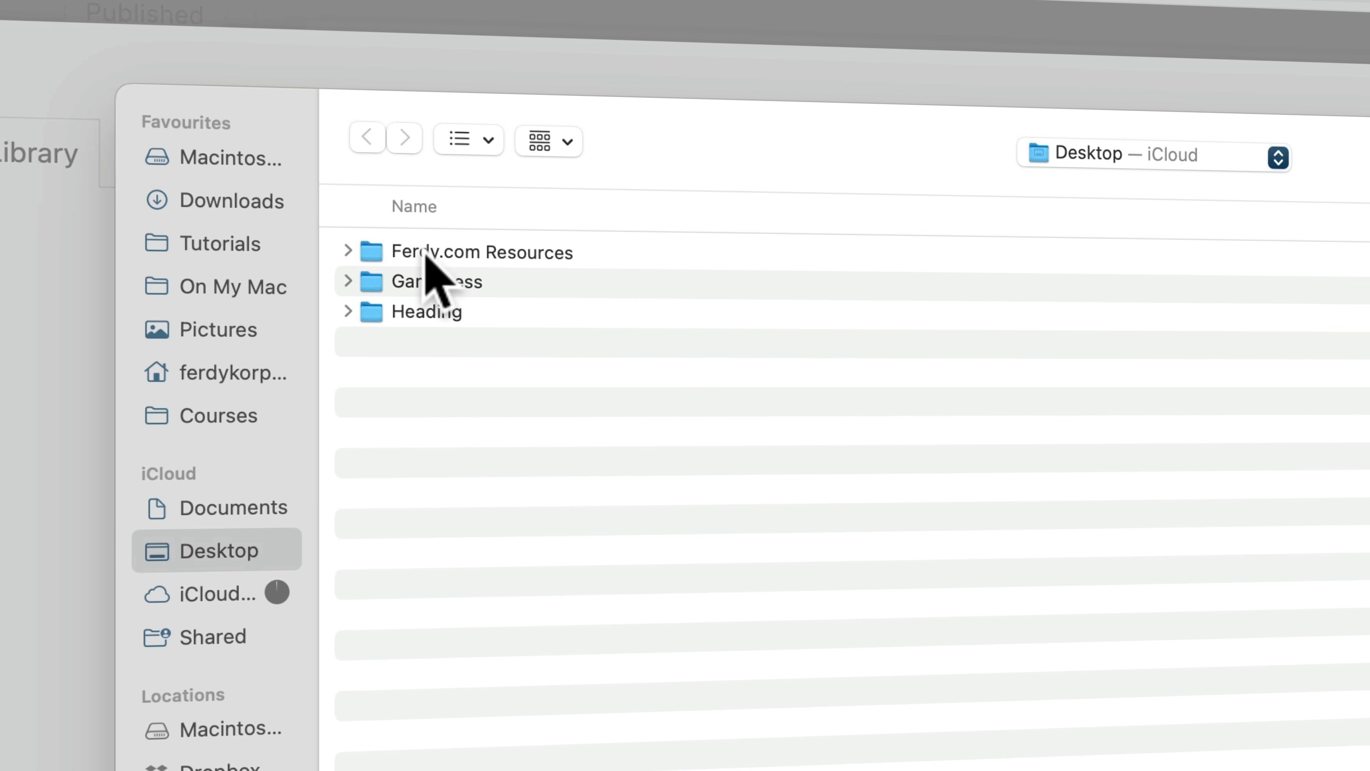
pyautogui.doubleClick(427, 252)
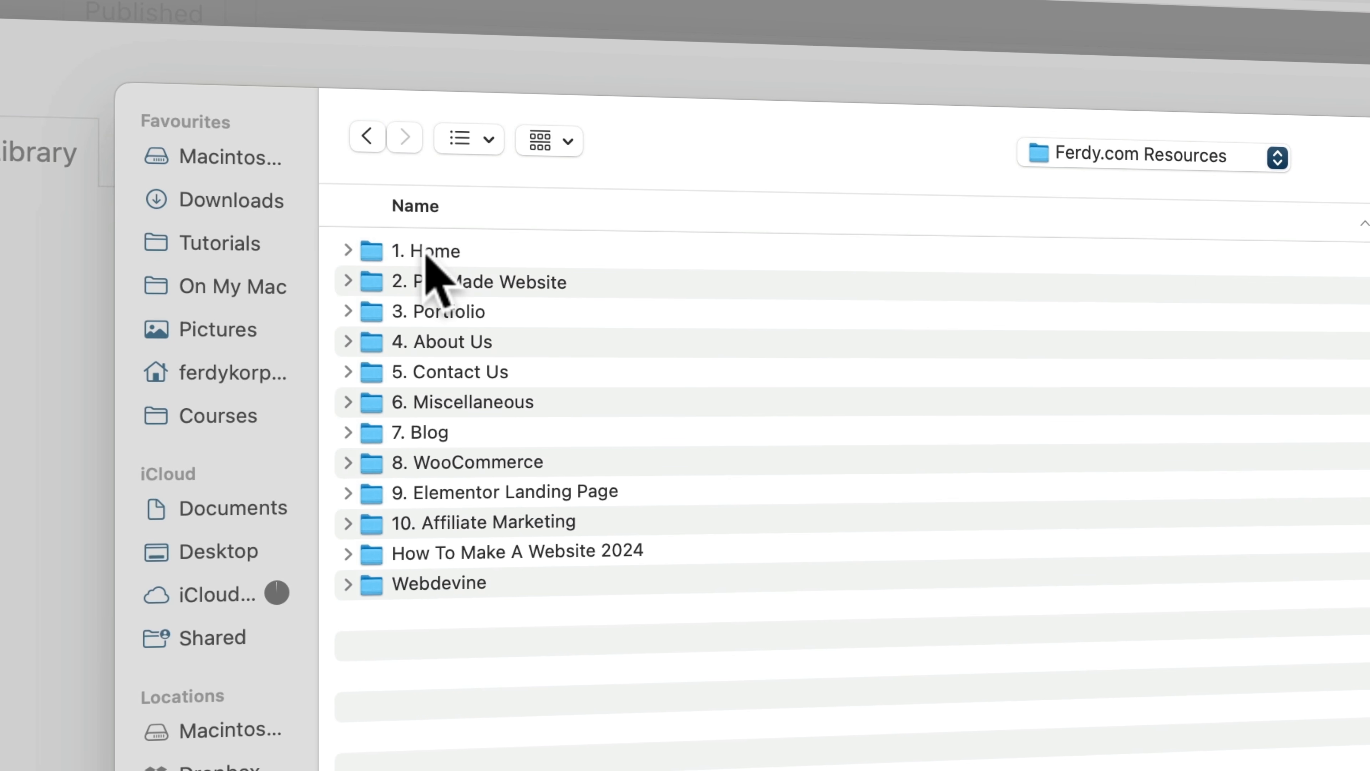
pyautogui.doubleClick(426, 580)
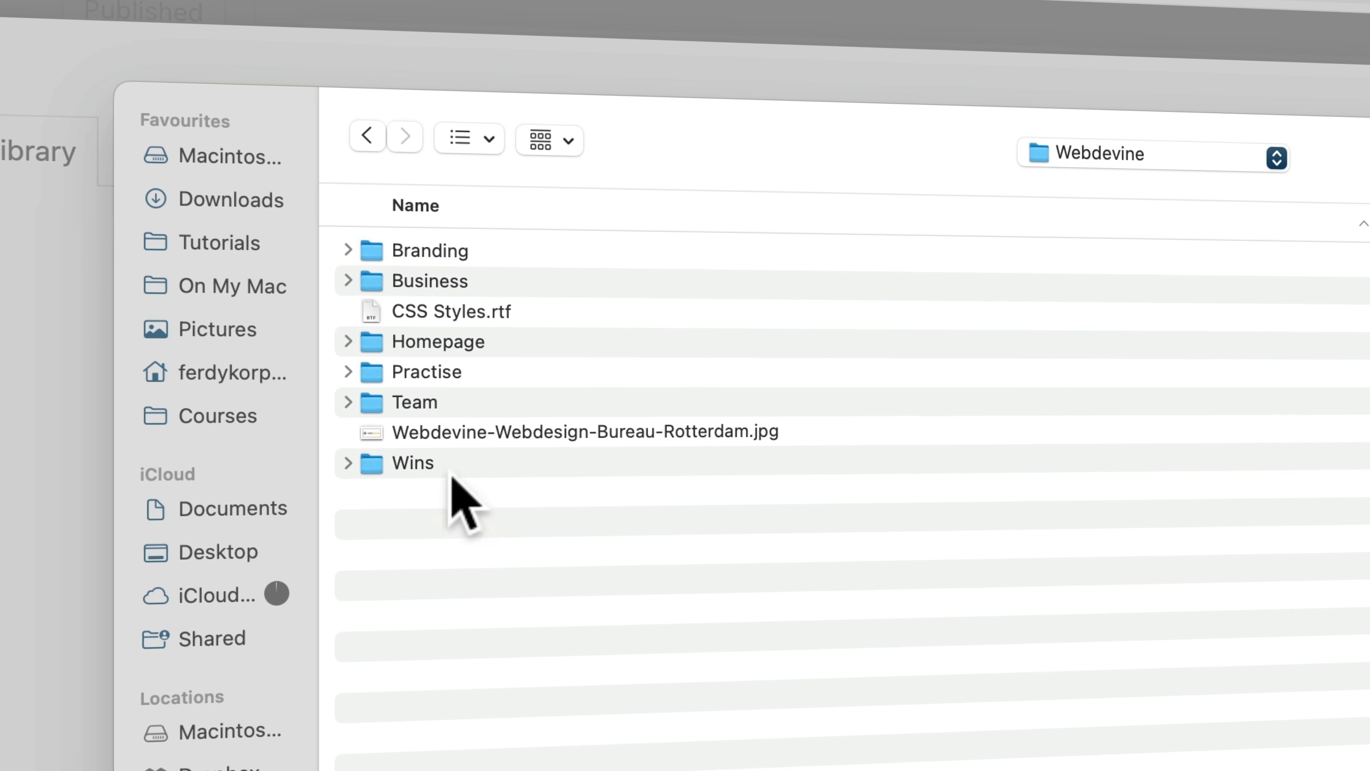
pyautogui.doubleClick(440, 250)
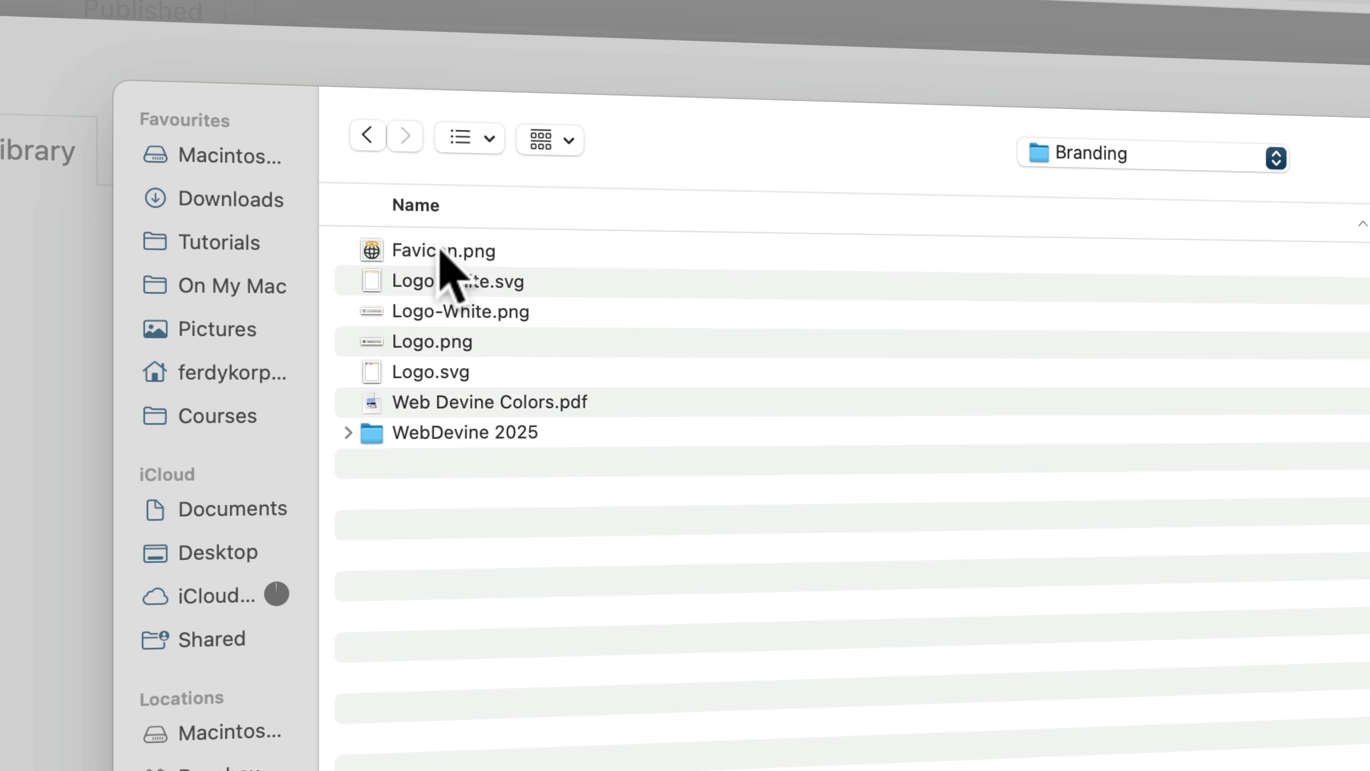
pyautogui.doubleClick(460, 434)
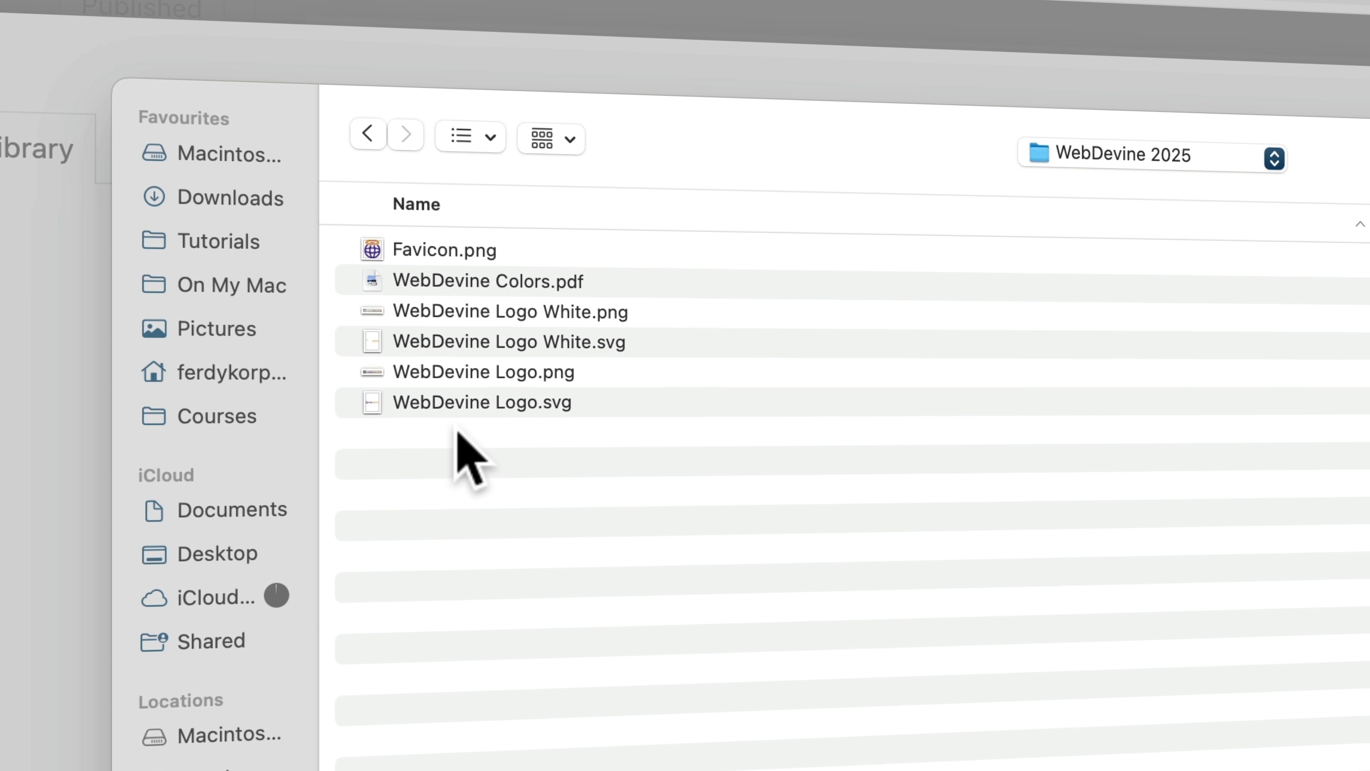
pyautogui.click(479, 414)
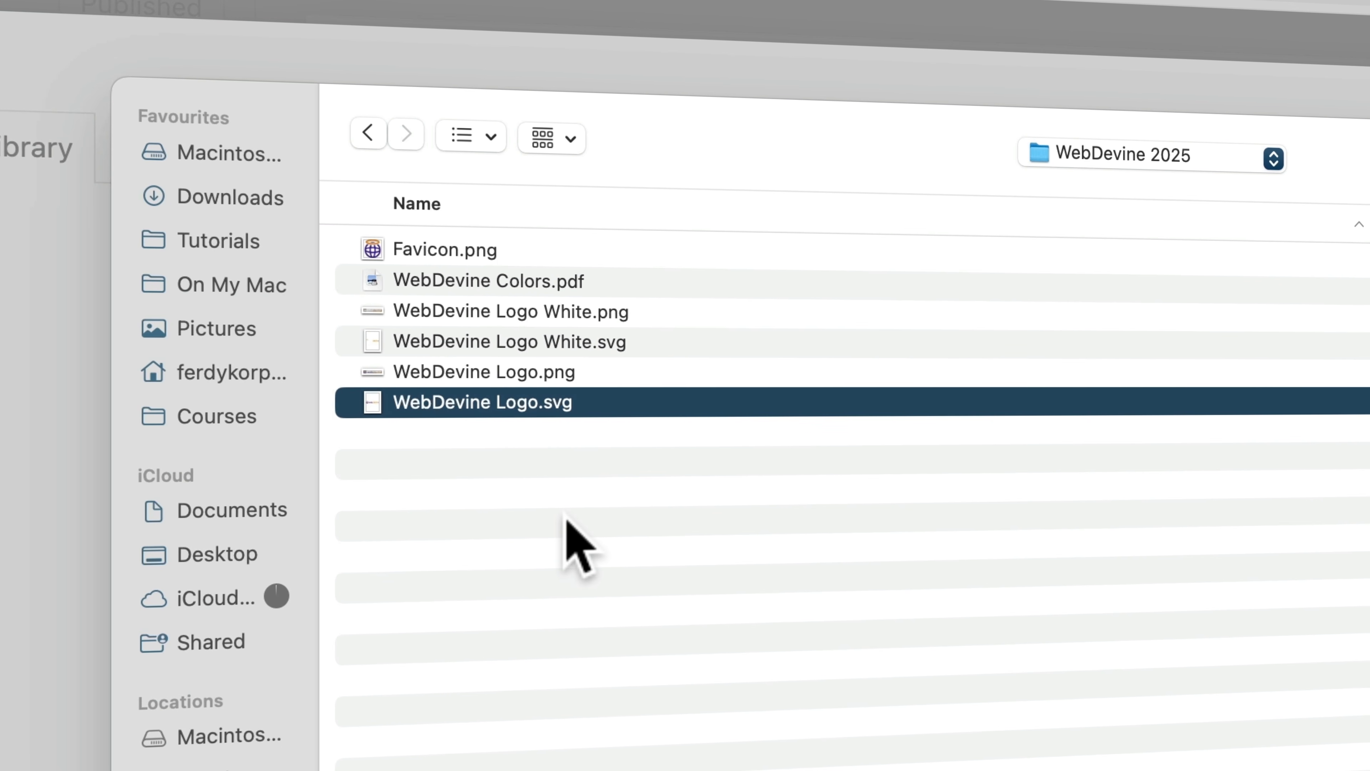
pyautogui.press('space')
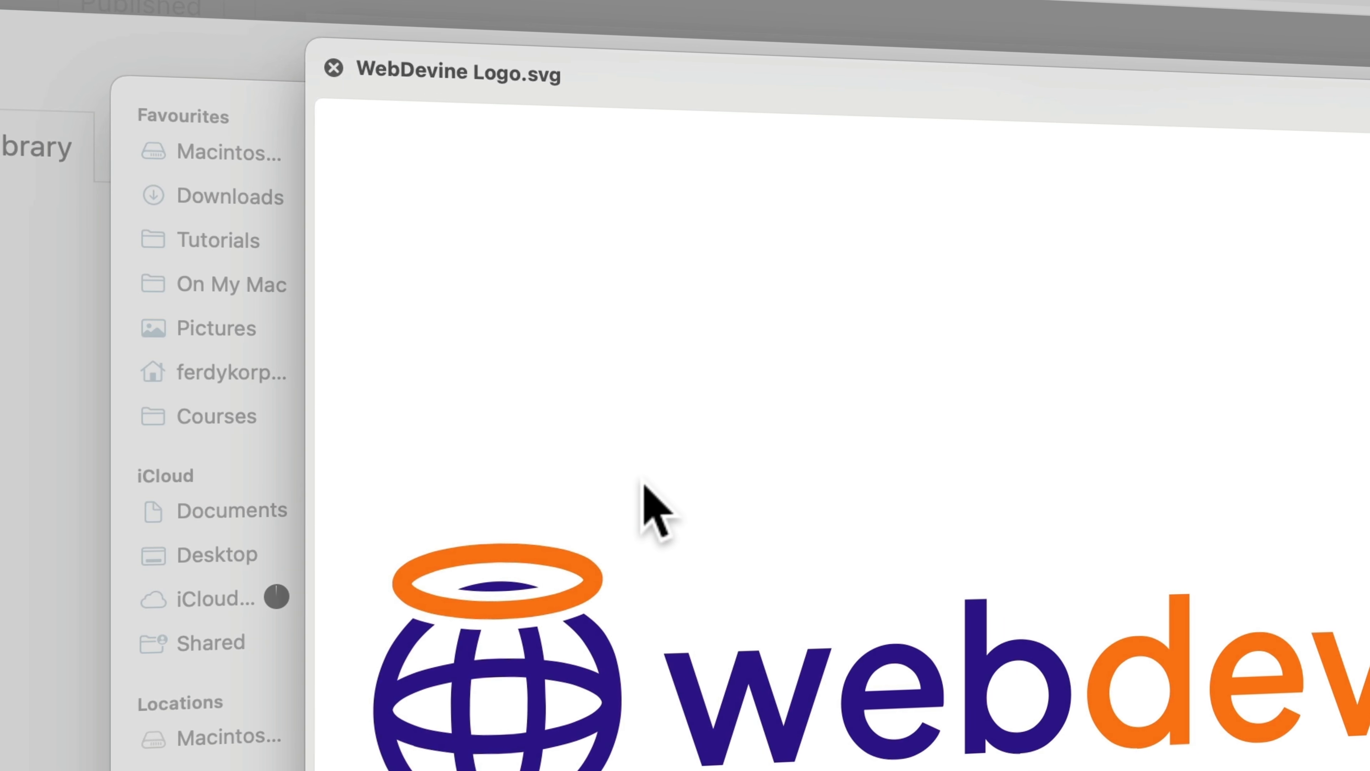
pyautogui.press('space')
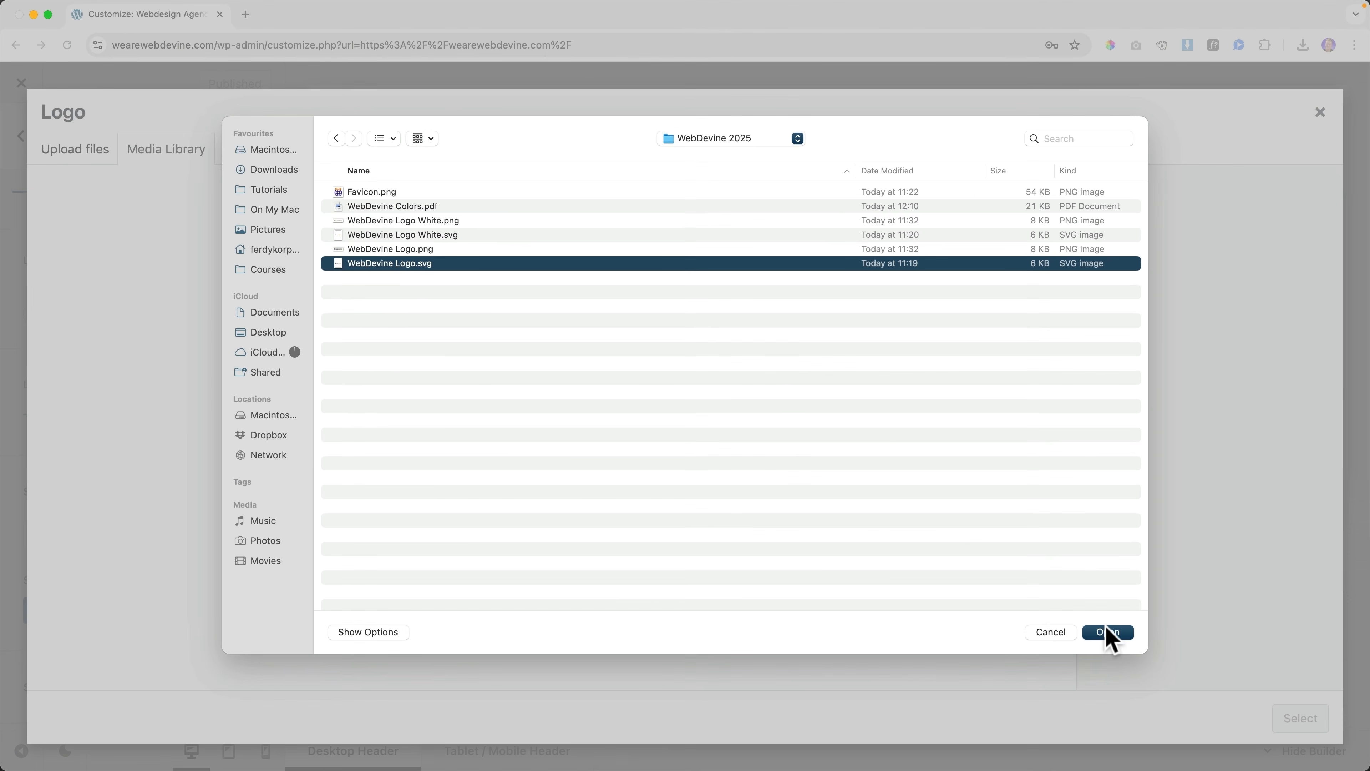
pyautogui.click(1111, 637)
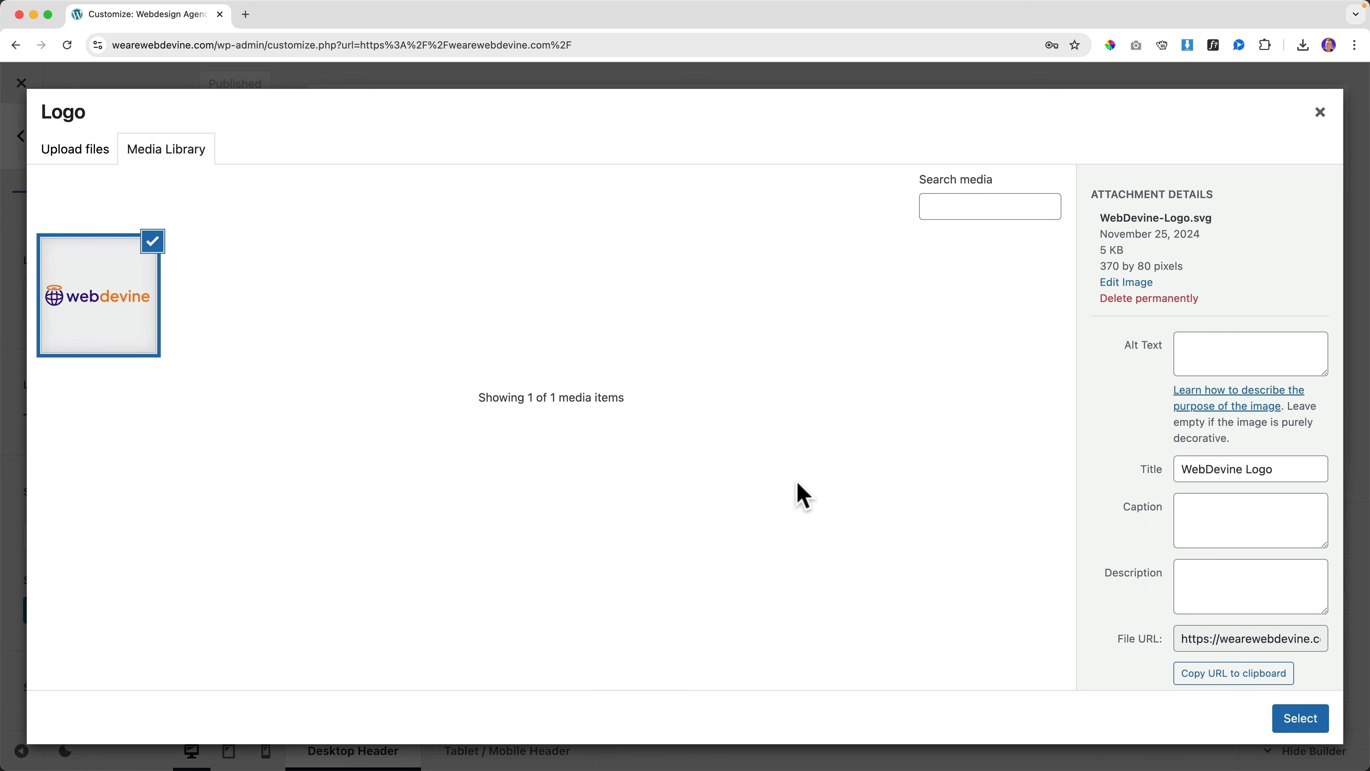
# Set the logo's alt text and description to 'WebDevine Logo' and use it as site logo
pyautogui.click(1238, 469)
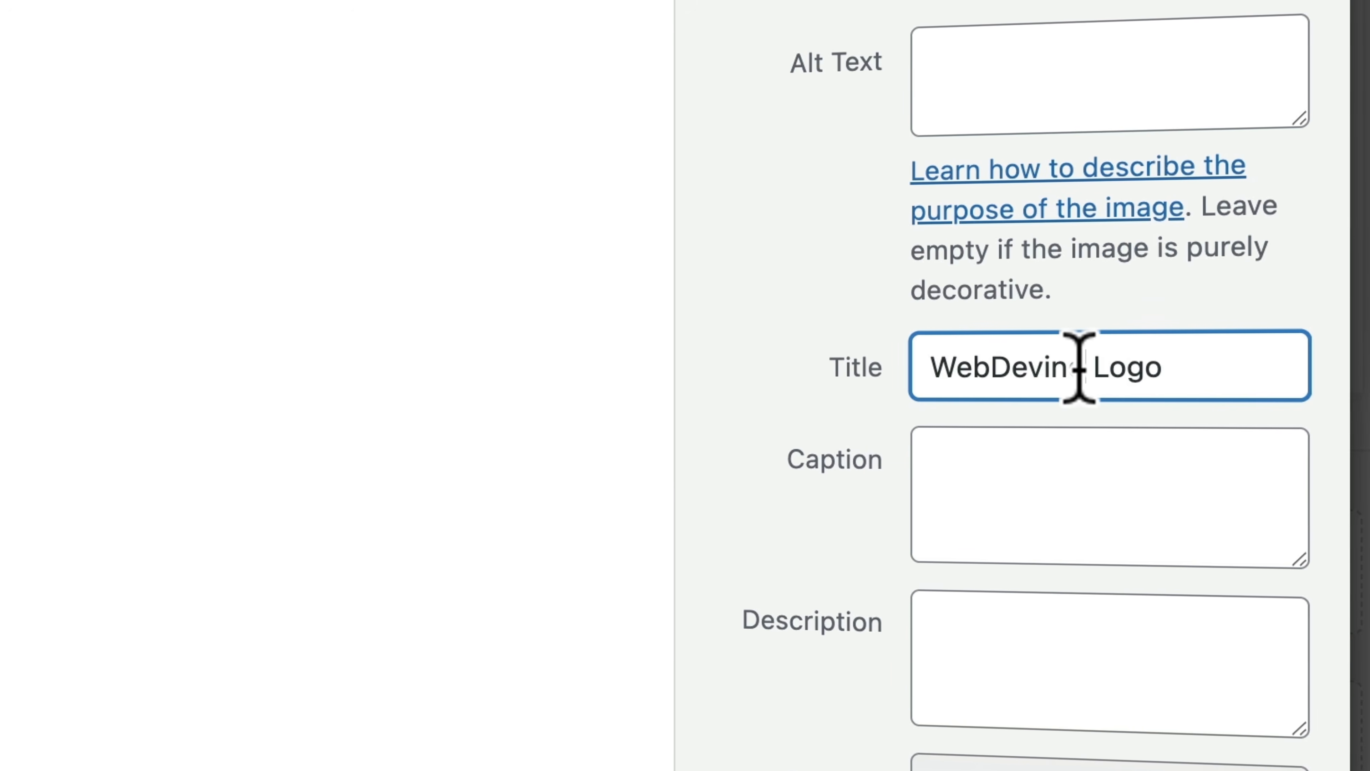
pyautogui.press('super+a')
pyautogui.press('super+c')
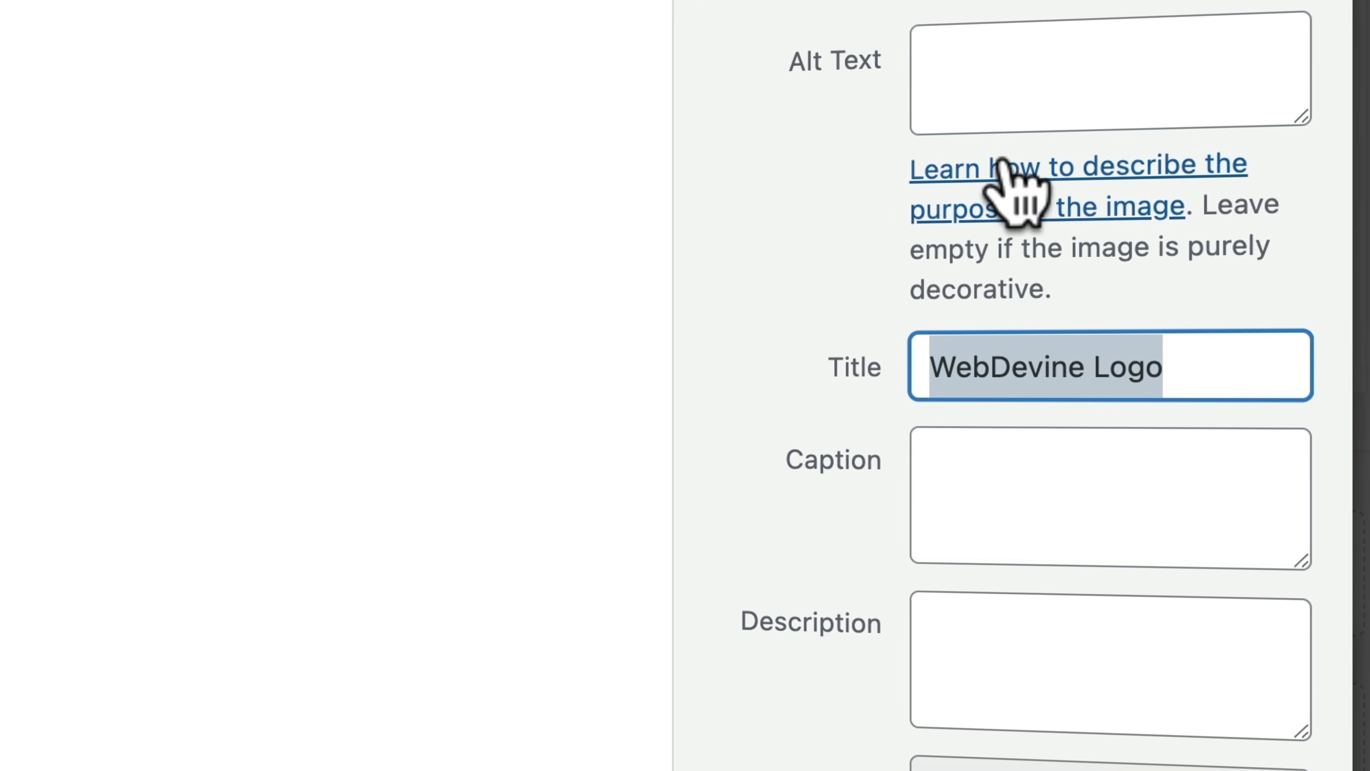
pyautogui.click(988, 68)
pyautogui.press('super+v')
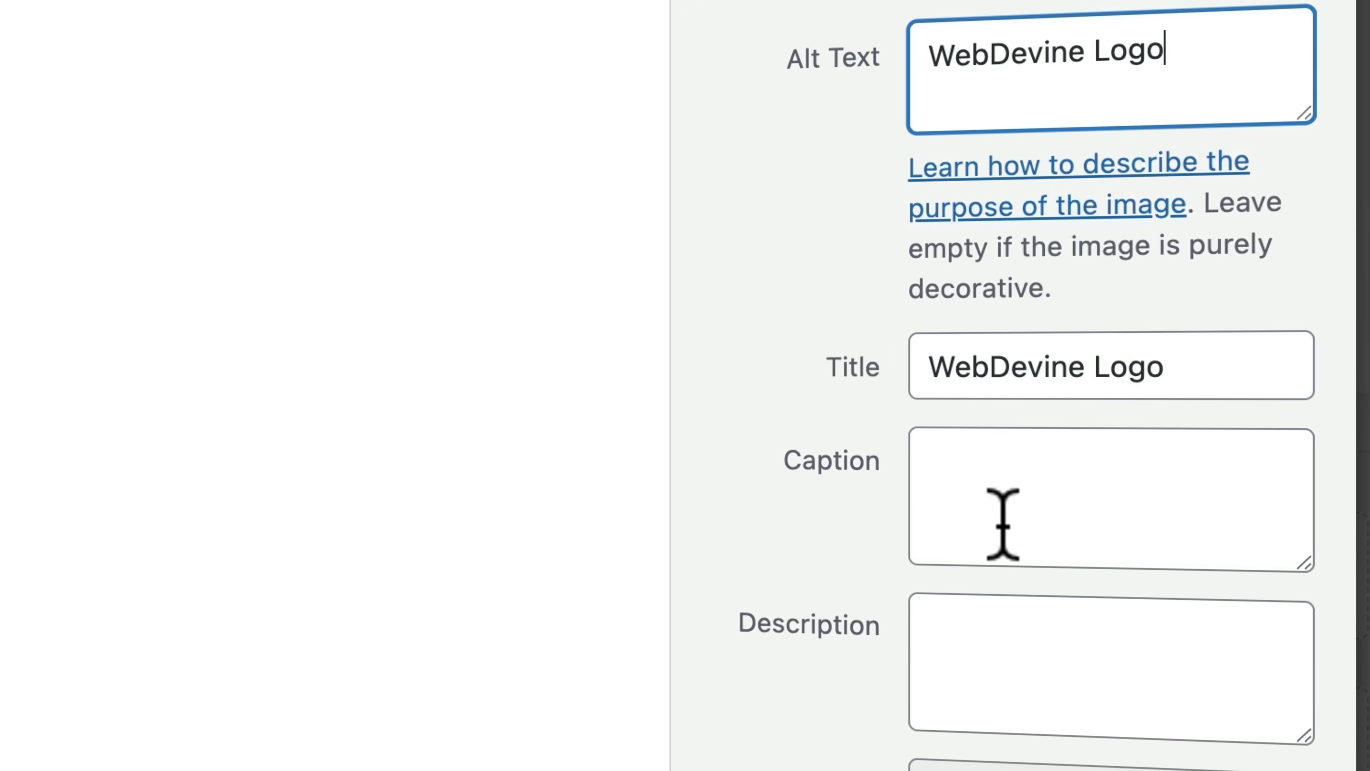
pyautogui.click(1025, 650)
pyautogui.press('super+v')
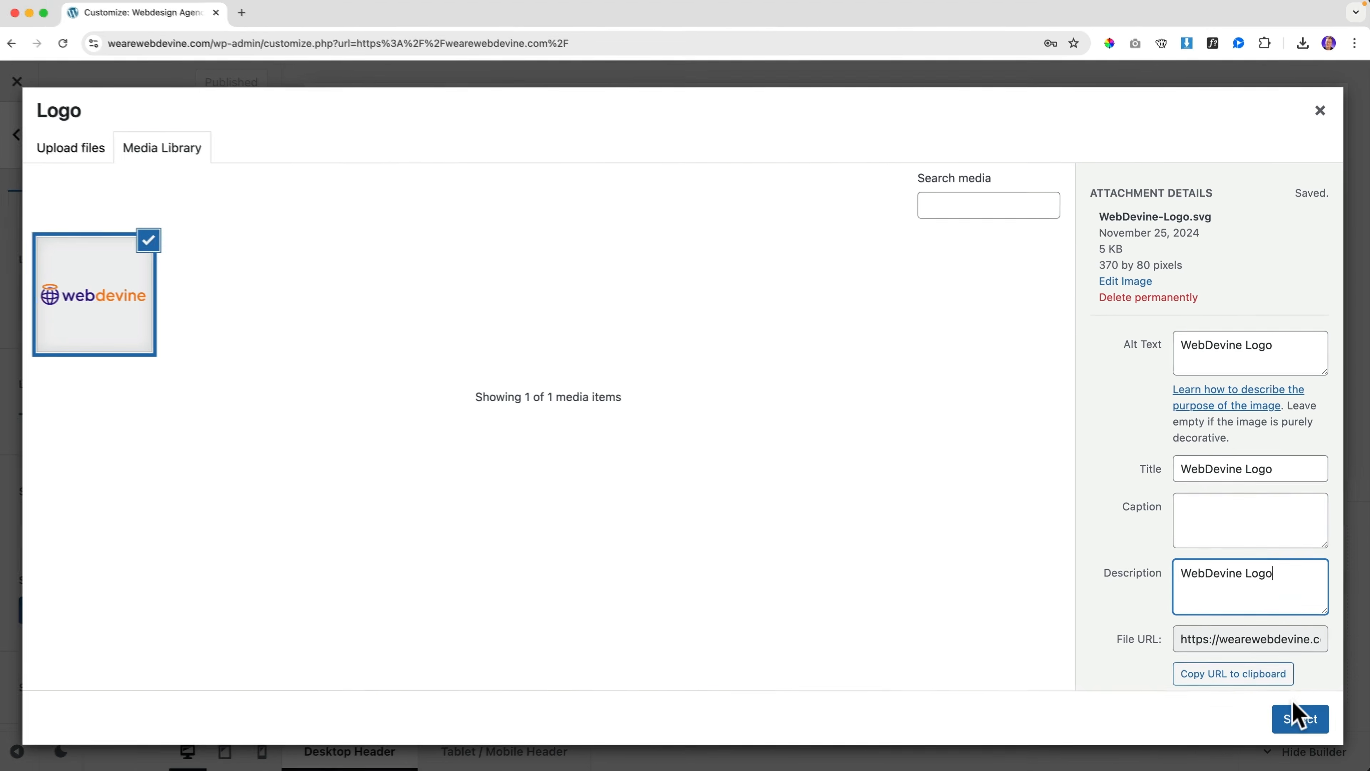
pyautogui.click(1297, 717)
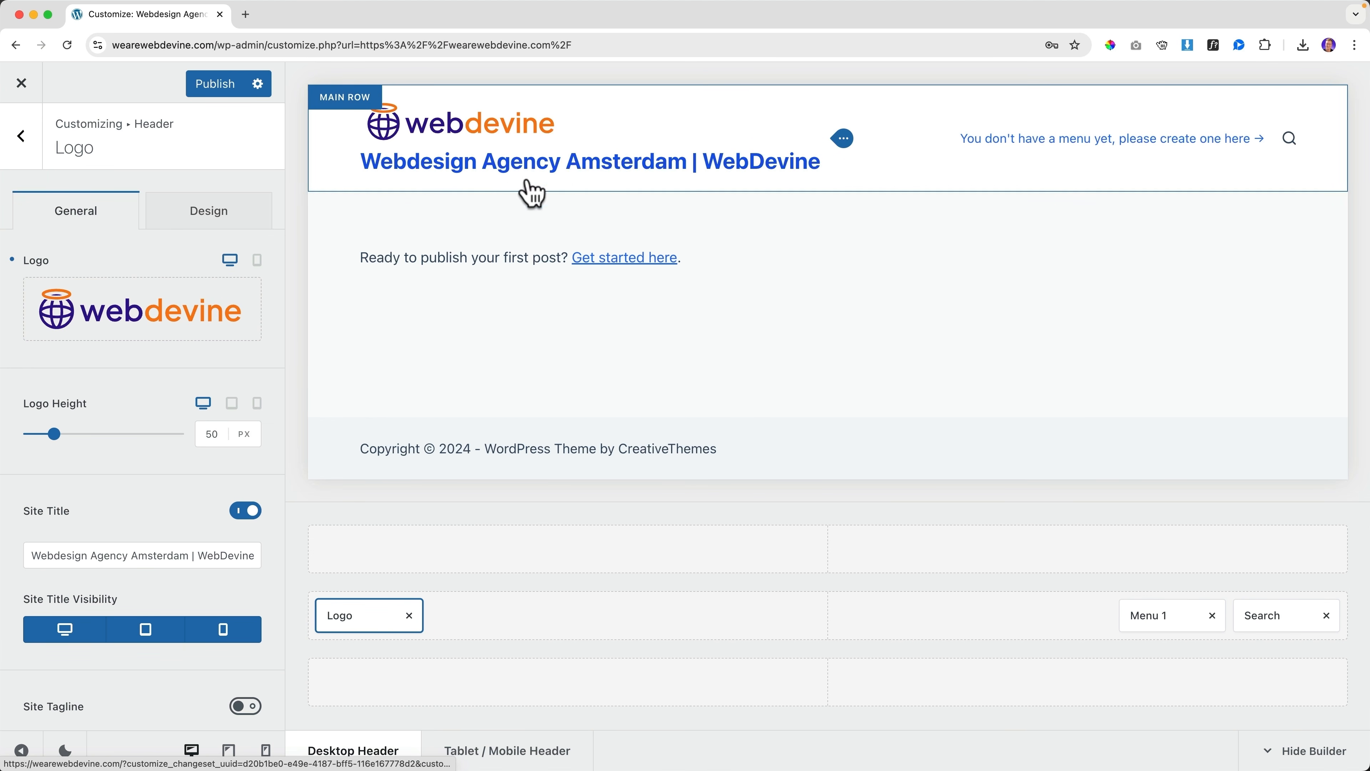
# Switch off the Site Title and go back to the customizer's main menu
pyautogui.click(243, 518)
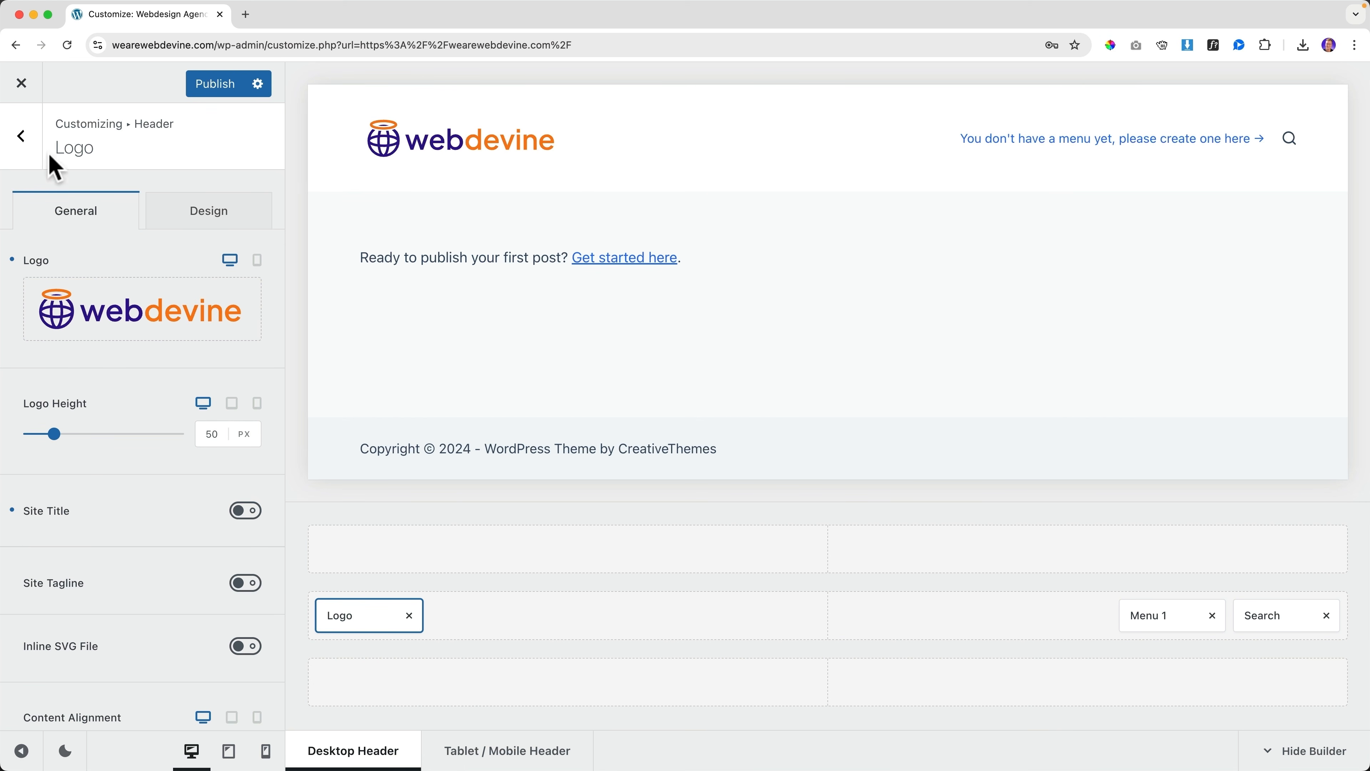
pyautogui.click(30, 141)
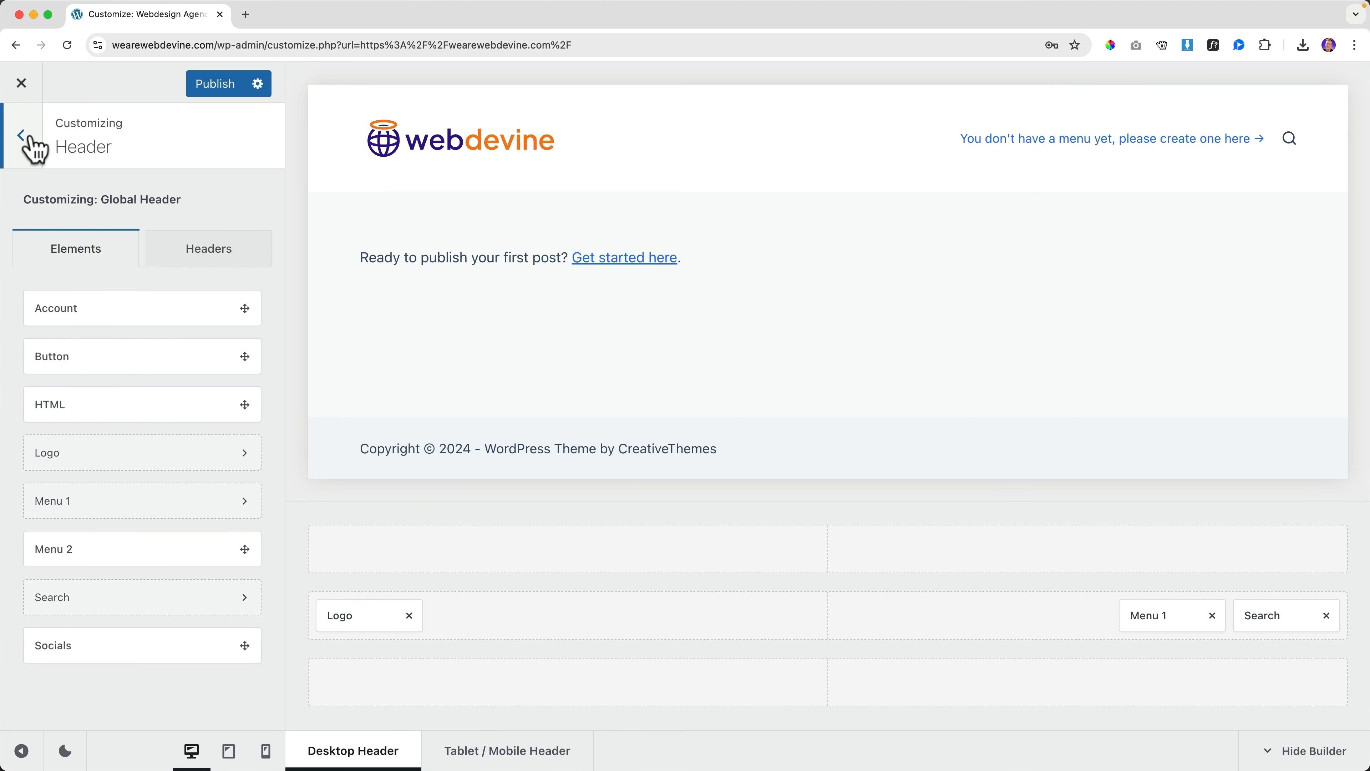
pyautogui.click(32, 136)
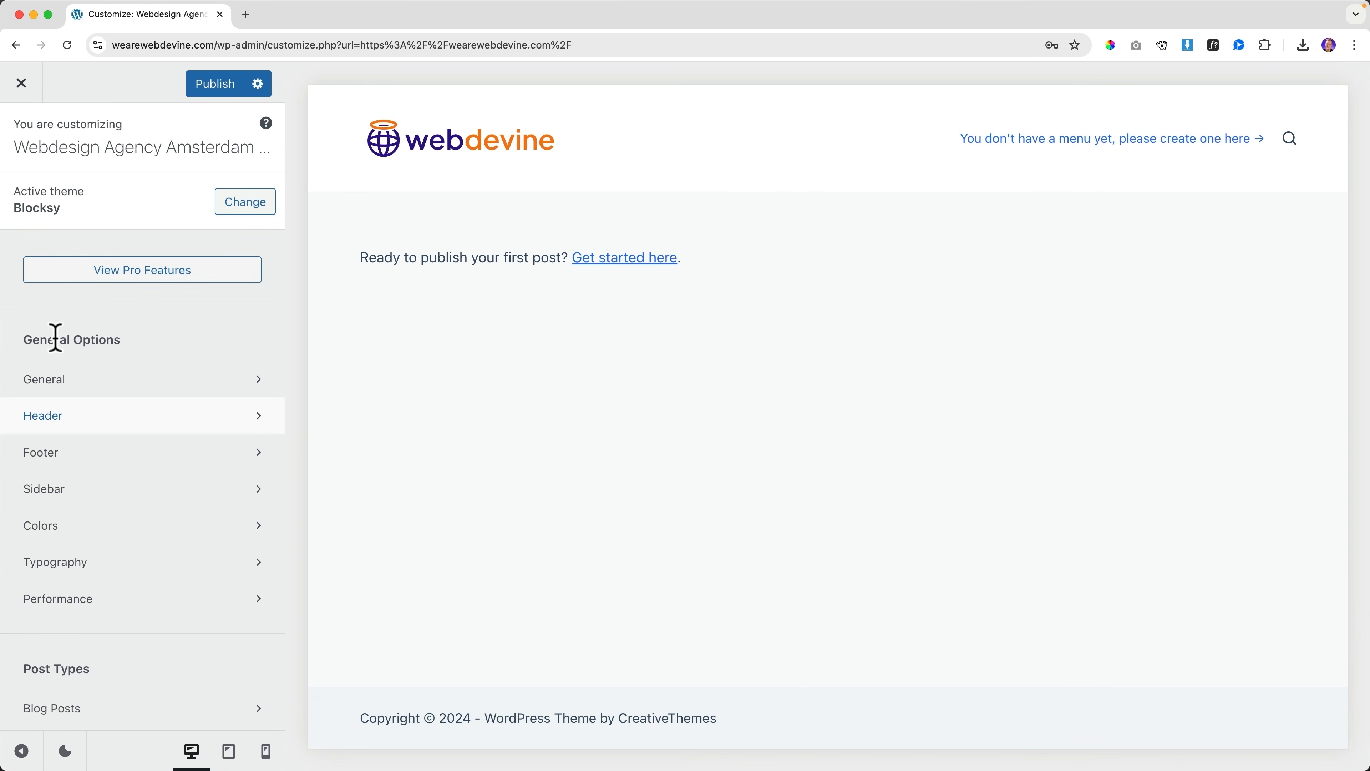
# In Colors, try the green Palette #2 and then the dark green Palette #5
pyautogui.click(62, 533)
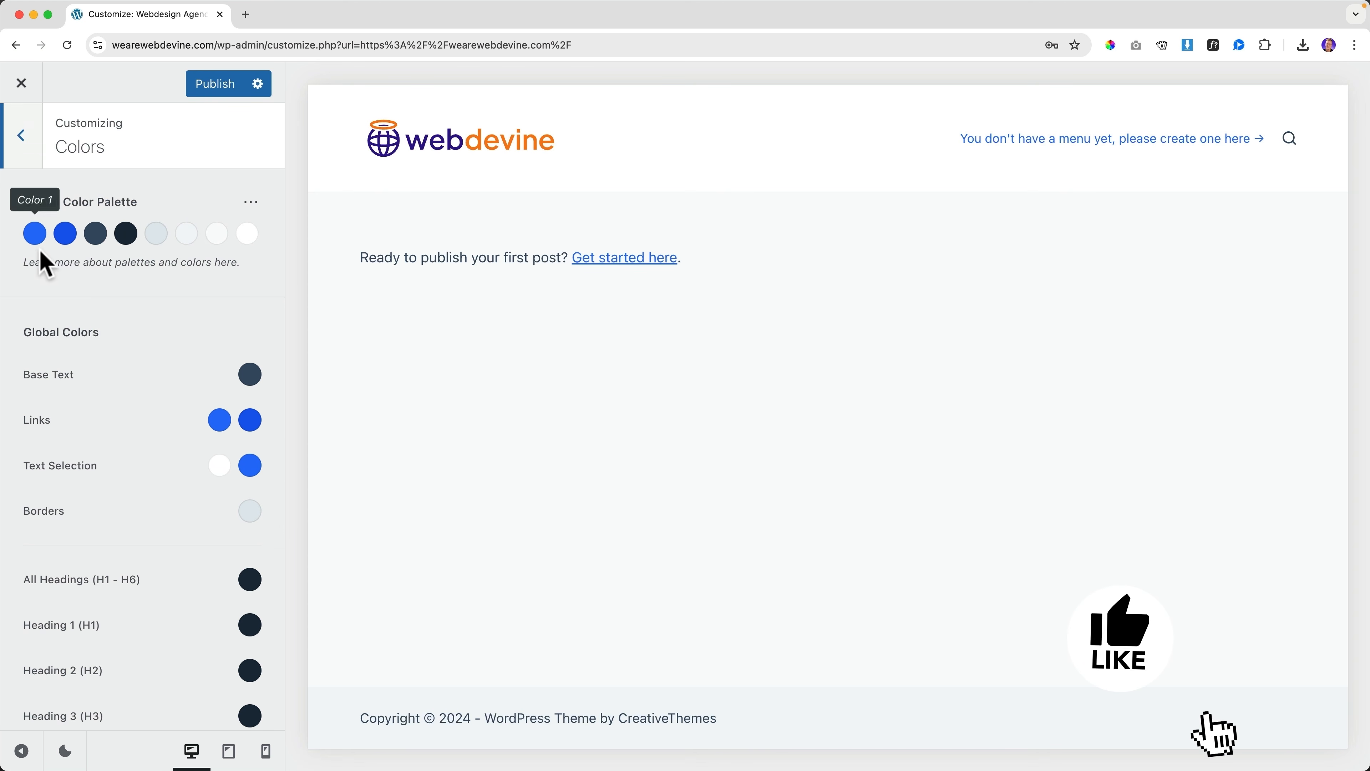
pyautogui.click(251, 202)
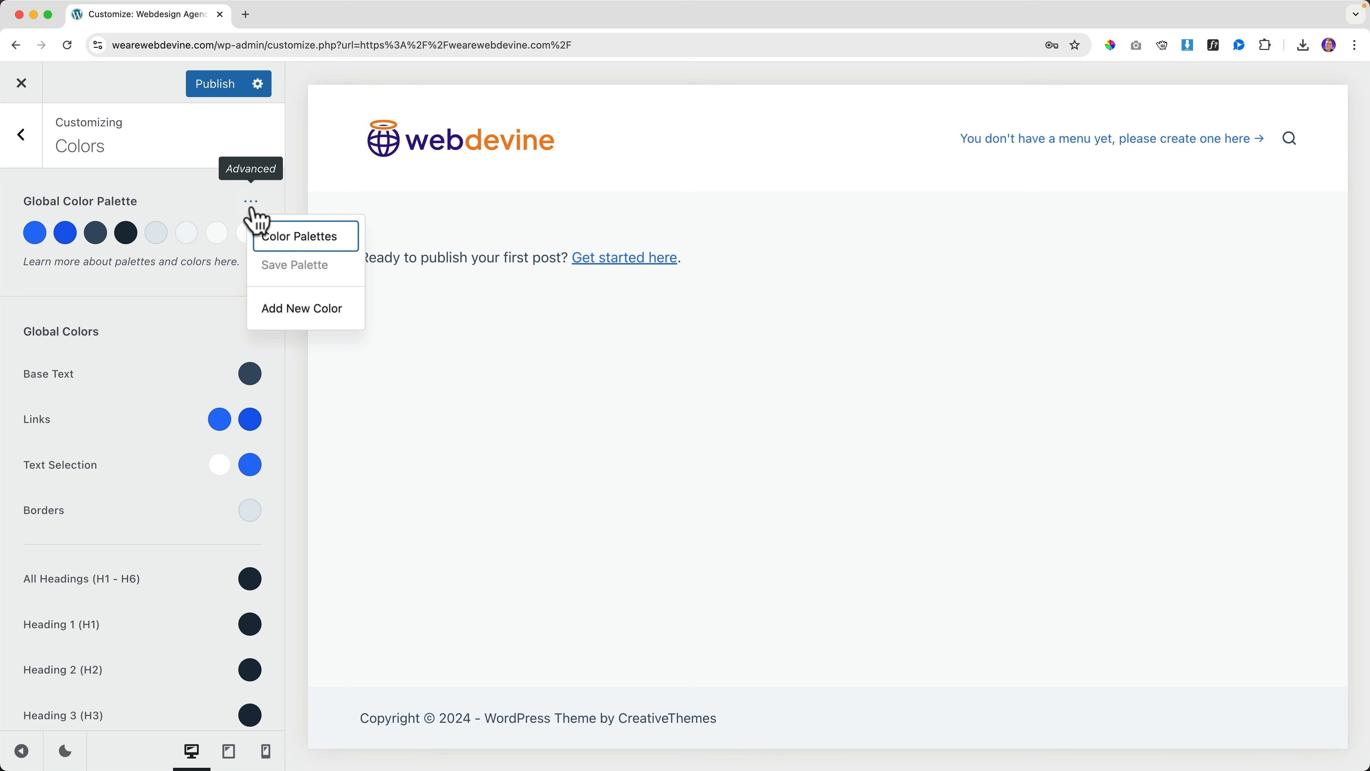
pyautogui.click(295, 238)
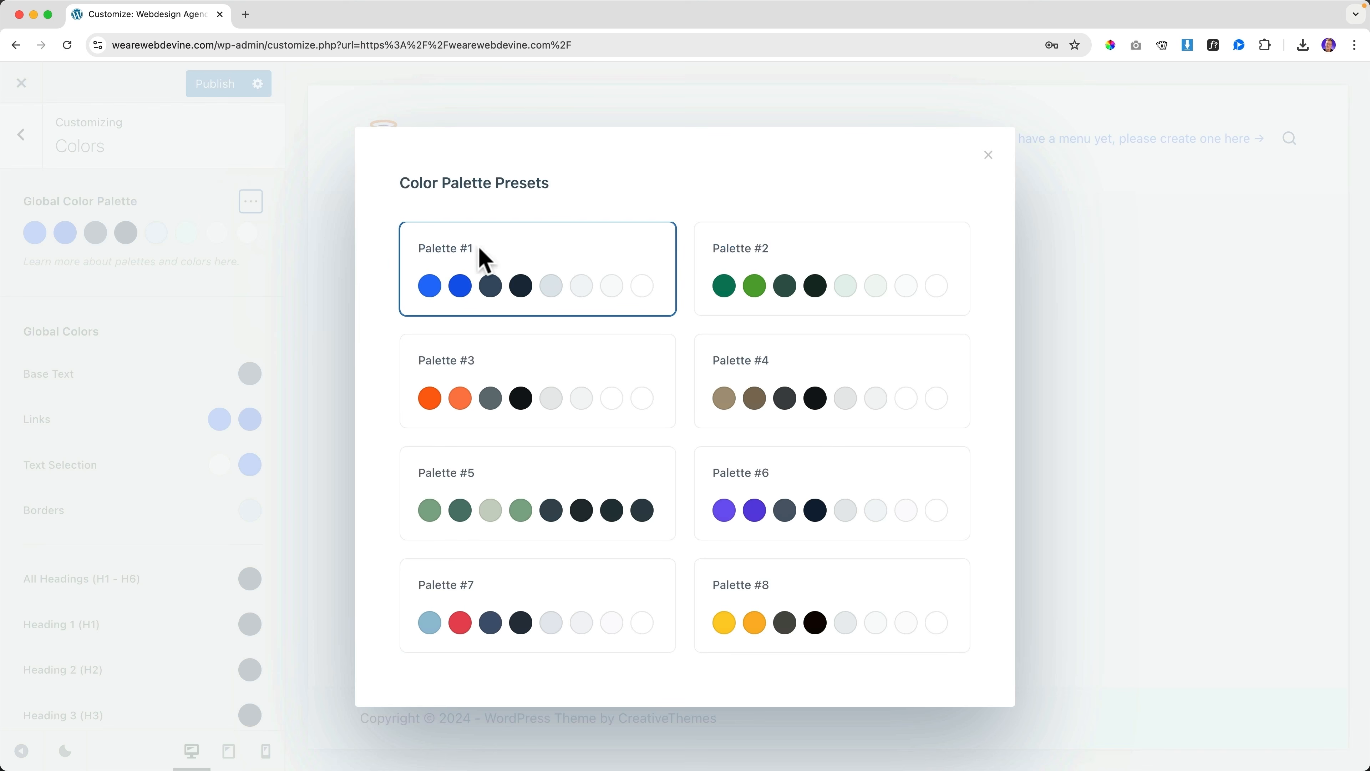
pyautogui.click(762, 274)
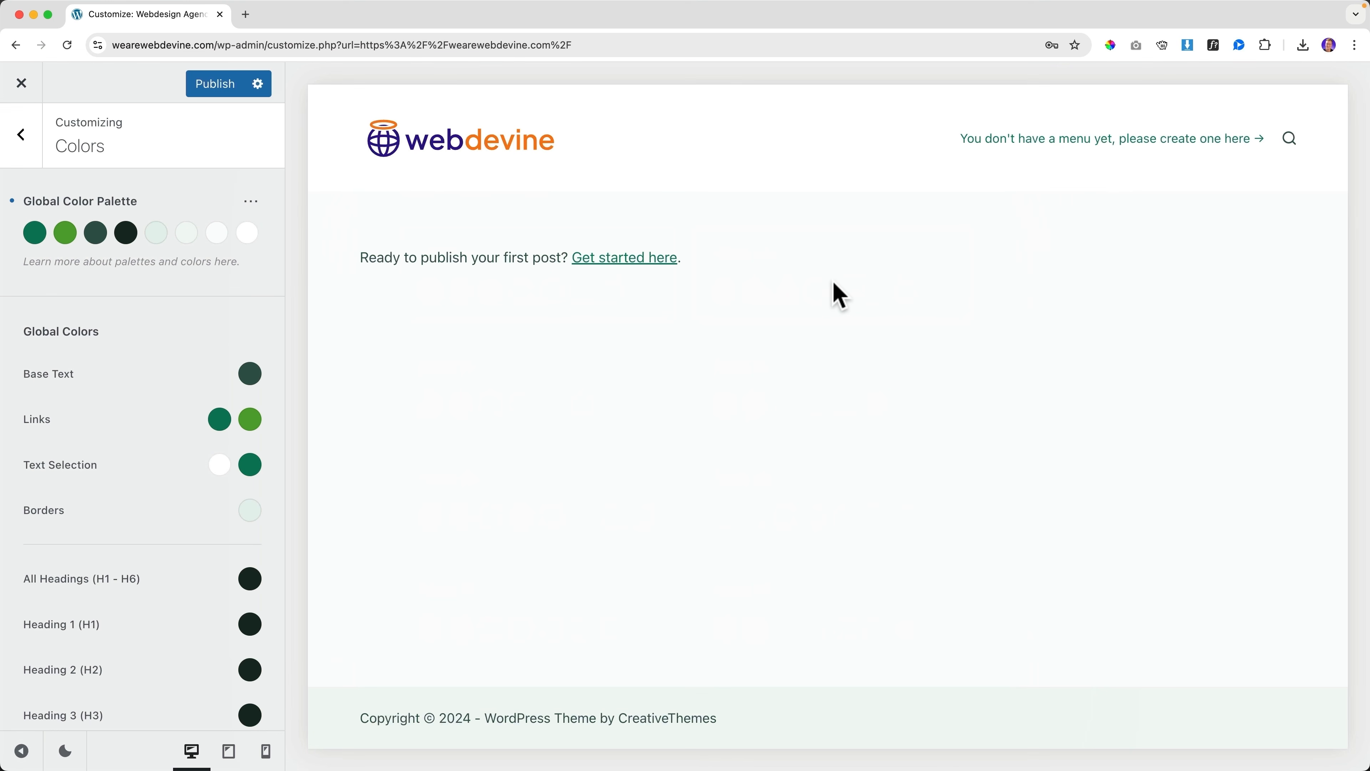
pyautogui.click(251, 203)
pyautogui.click(264, 233)
pyautogui.scroll(-3, 539, 389)
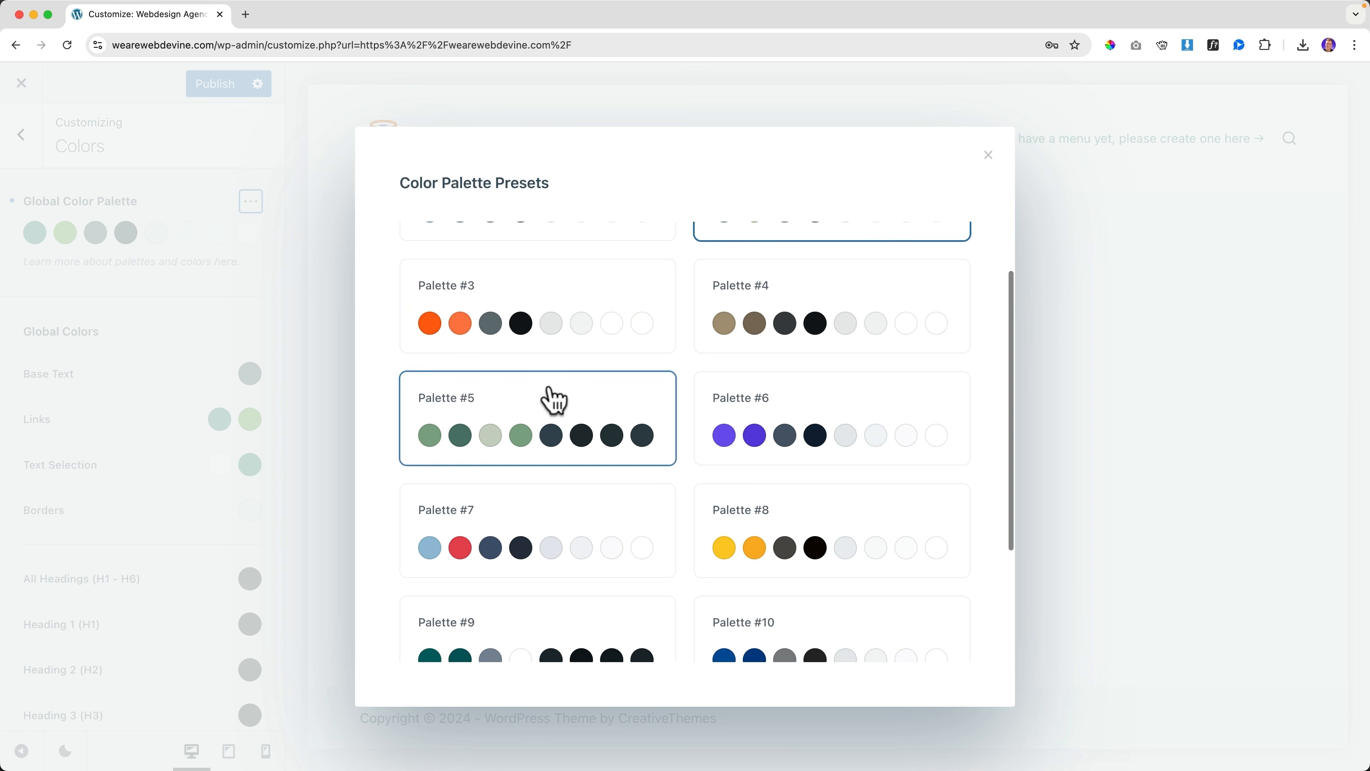
pyautogui.click(558, 408)
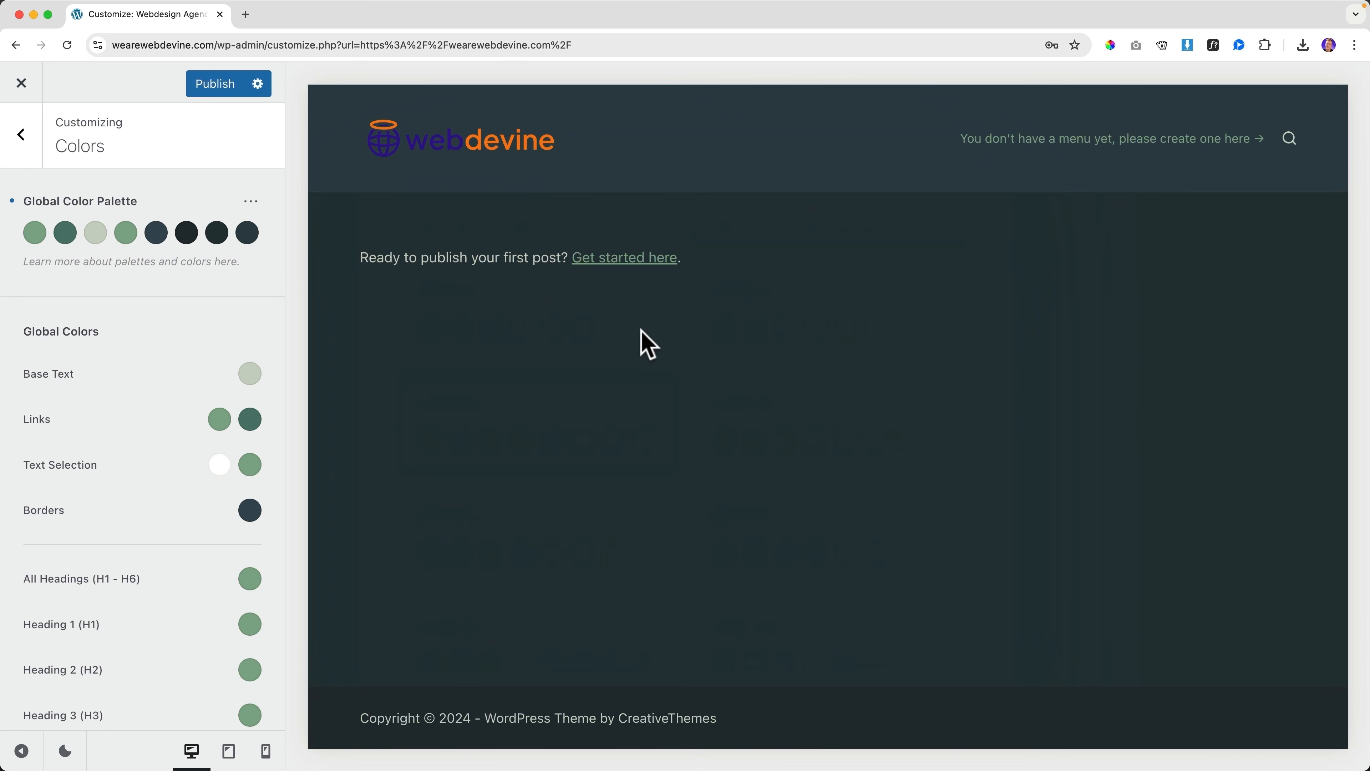
# Revert the global colour palette to the blue Palette #1
pyautogui.click(251, 201)
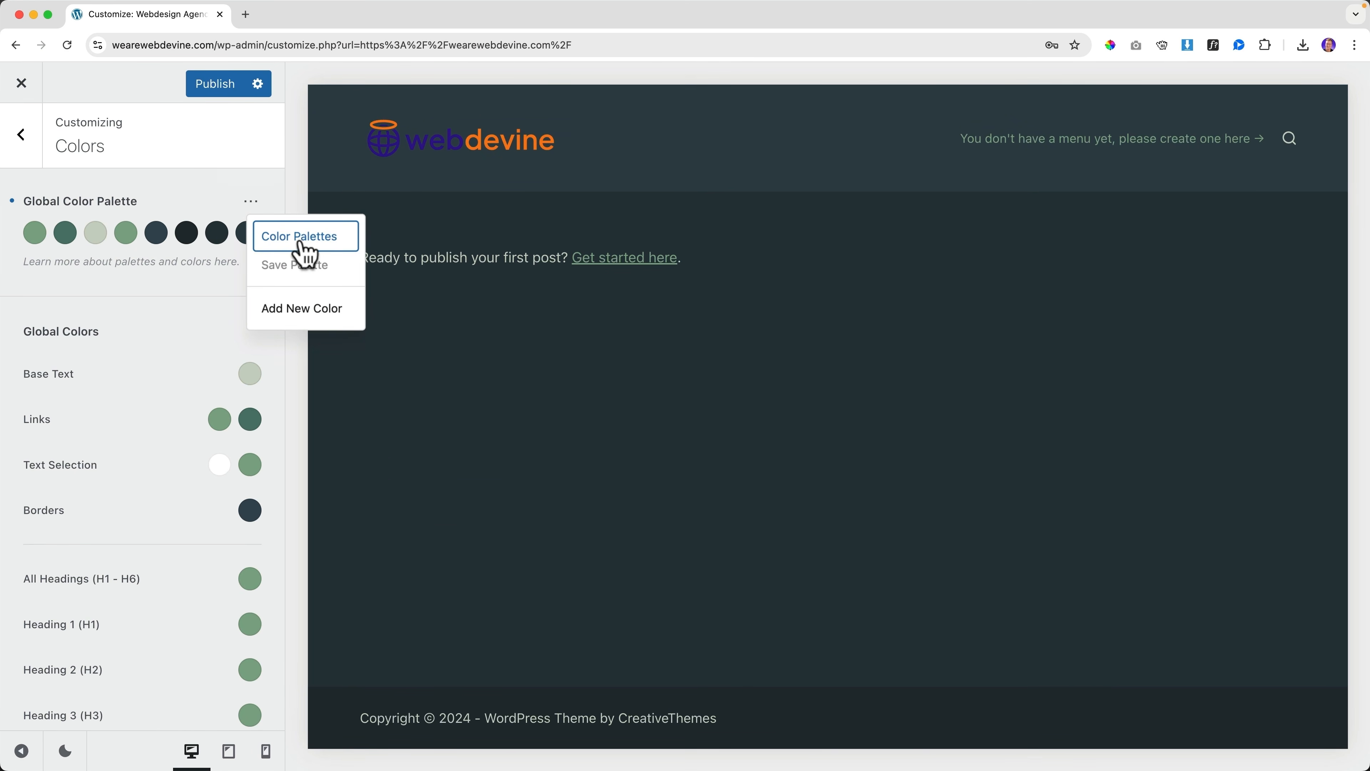
pyautogui.click(266, 236)
pyautogui.scroll(-5, 550, 301)
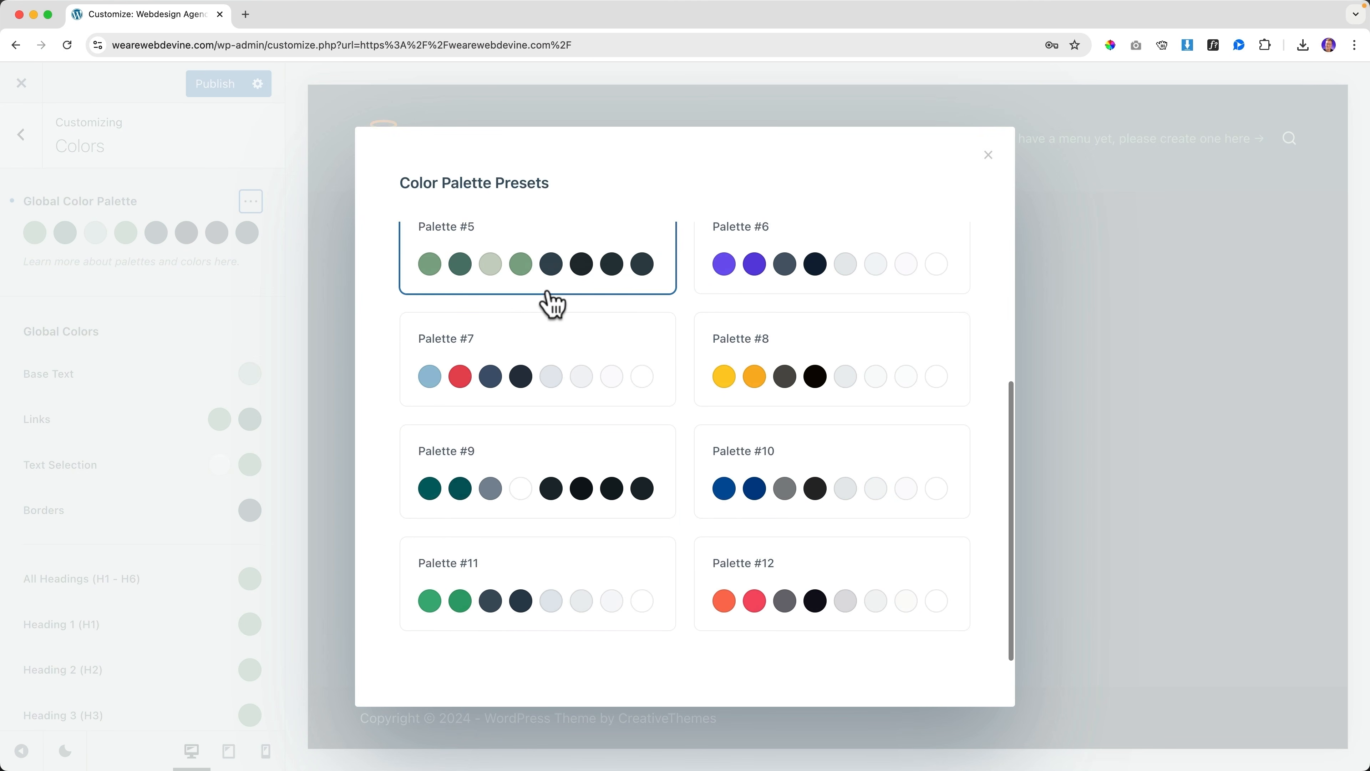
pyautogui.scroll(5, 551, 302)
pyautogui.click(496, 256)
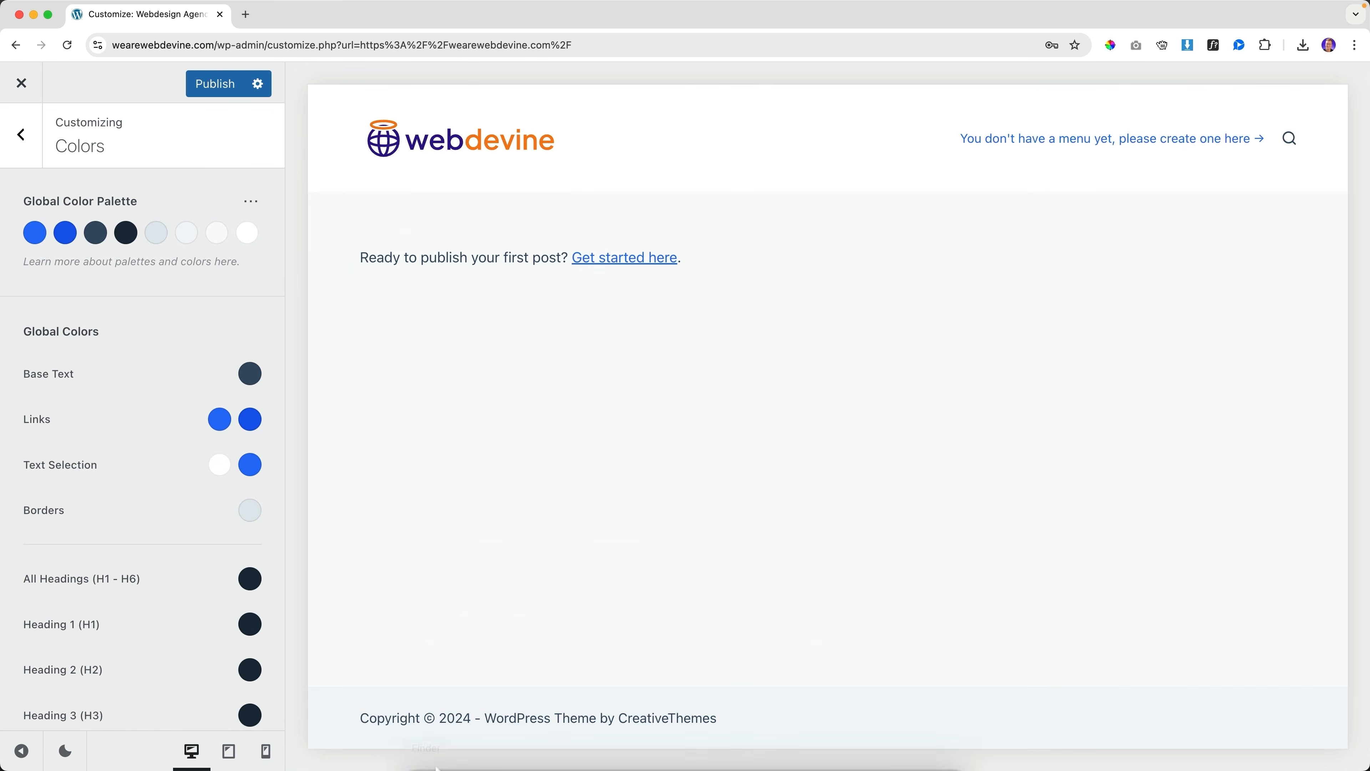
pyautogui.click(426, 748)
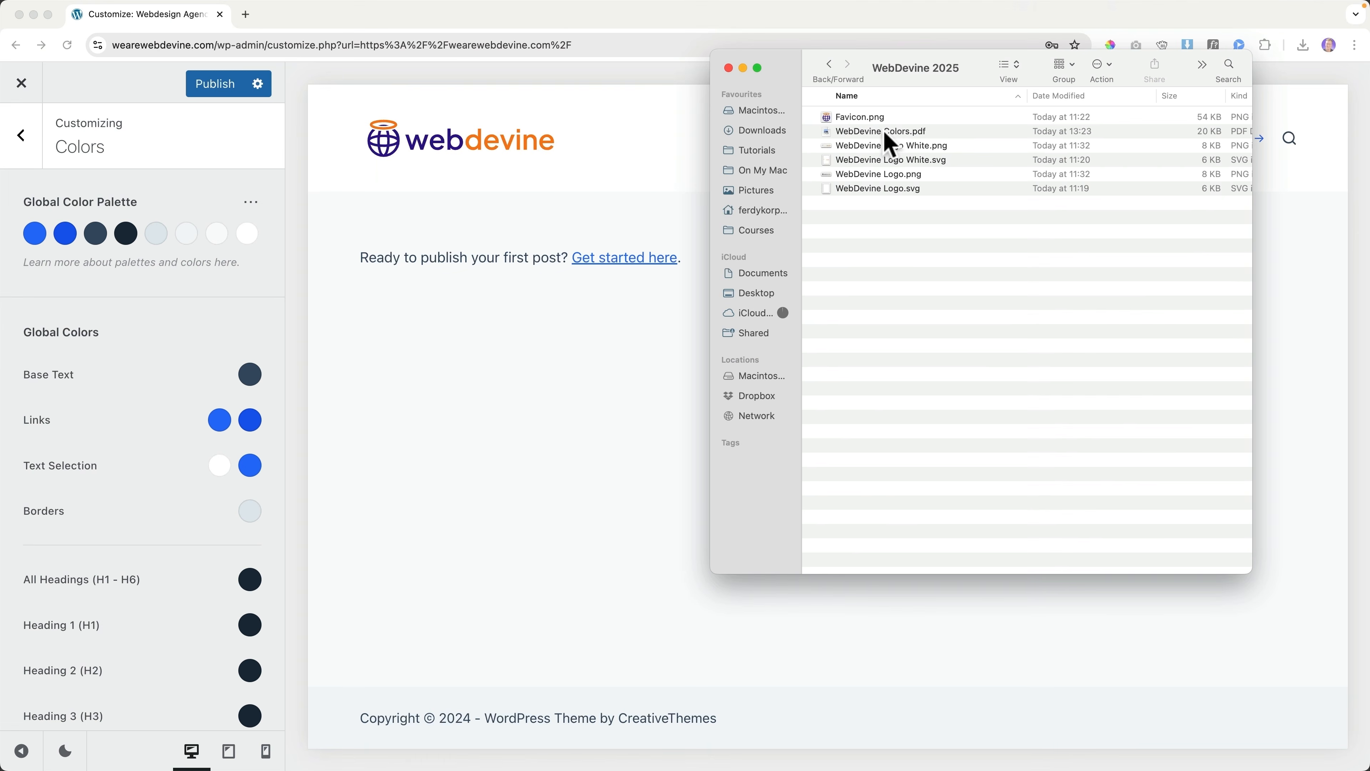
# Copy orange #F47D20 from the WebDevine Colors PDF into palette Color 1
pyautogui.doubleClick(885, 133)
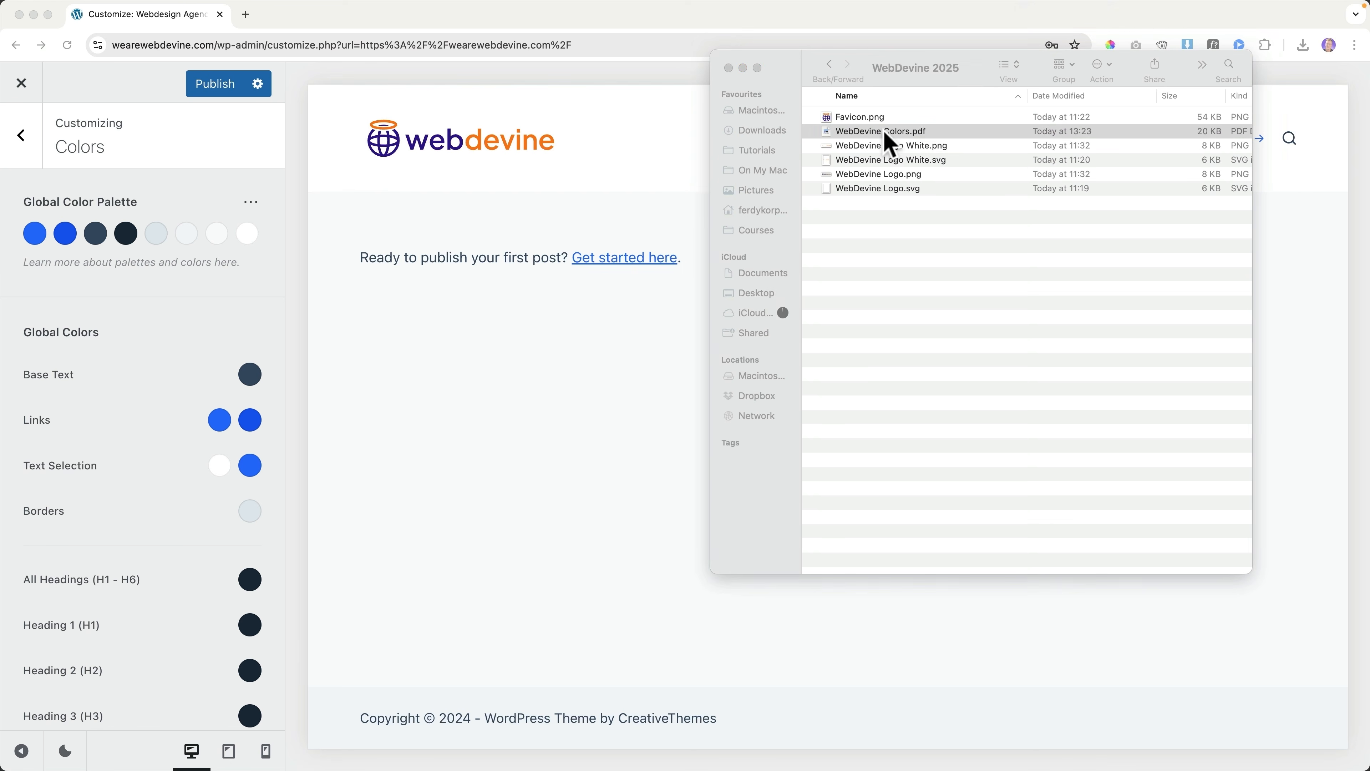
pyautogui.moveTo(294, 415); pyautogui.dragTo(199, 413)
pyautogui.press('super+c')
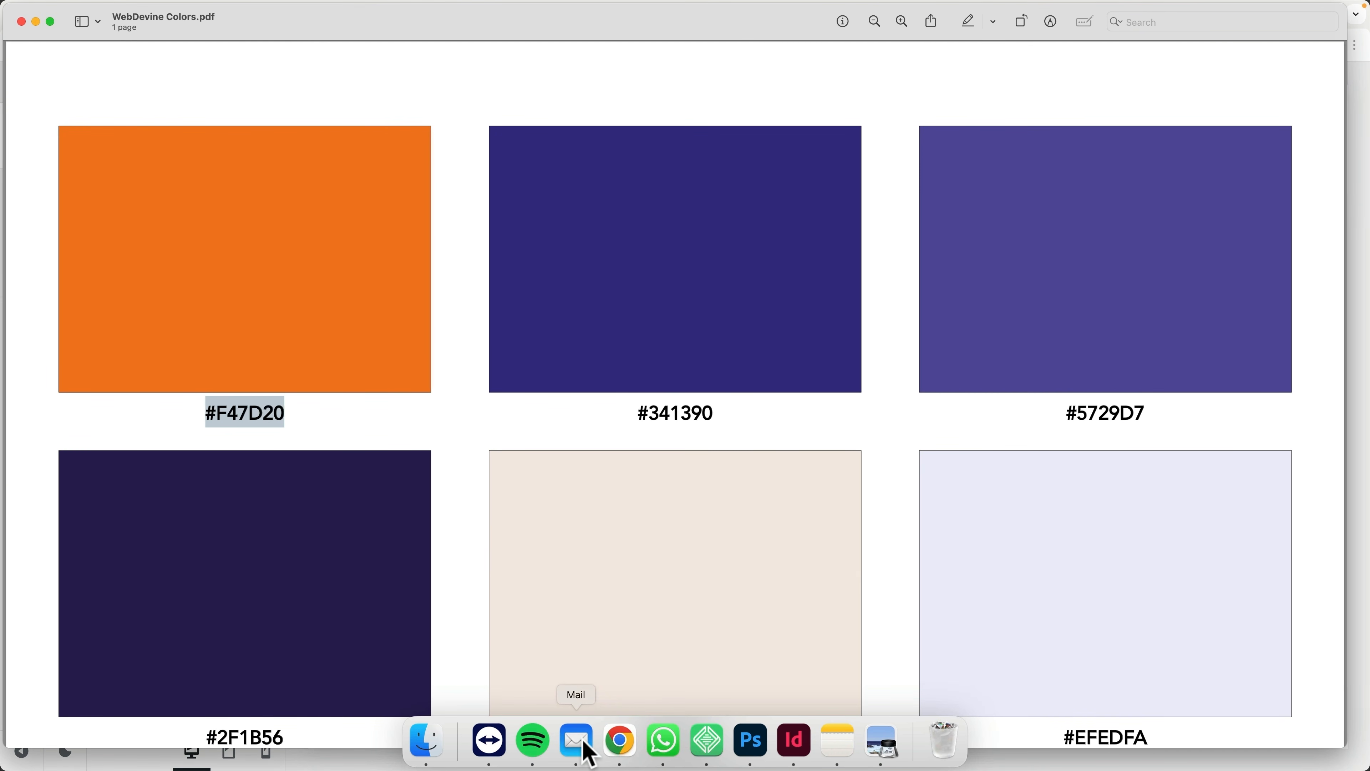
pyautogui.click(620, 742)
pyautogui.click(43, 242)
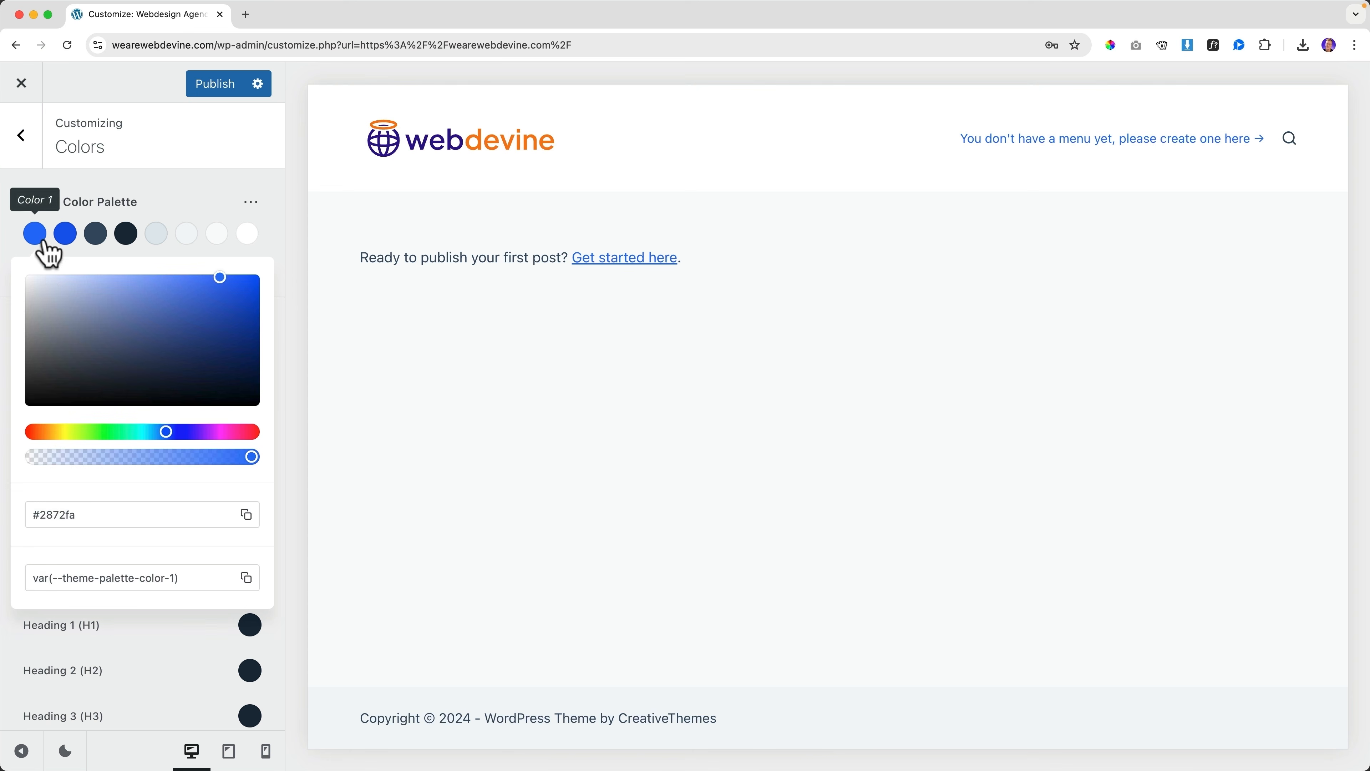
pyautogui.press('super+v')
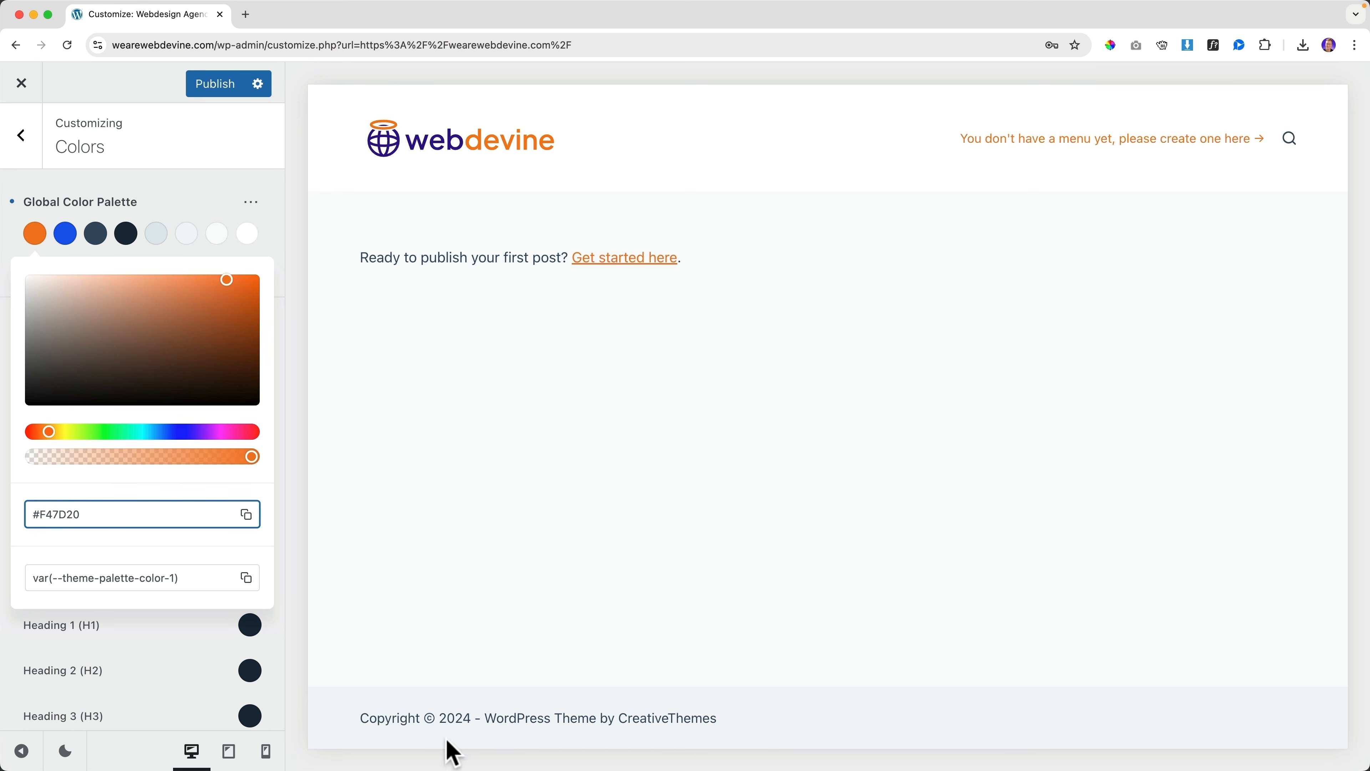
# Replace palette Color 2 with the purple #341390 from the colour sheet
pyautogui.moveTo(621, 741)
pyautogui.click(883, 744)
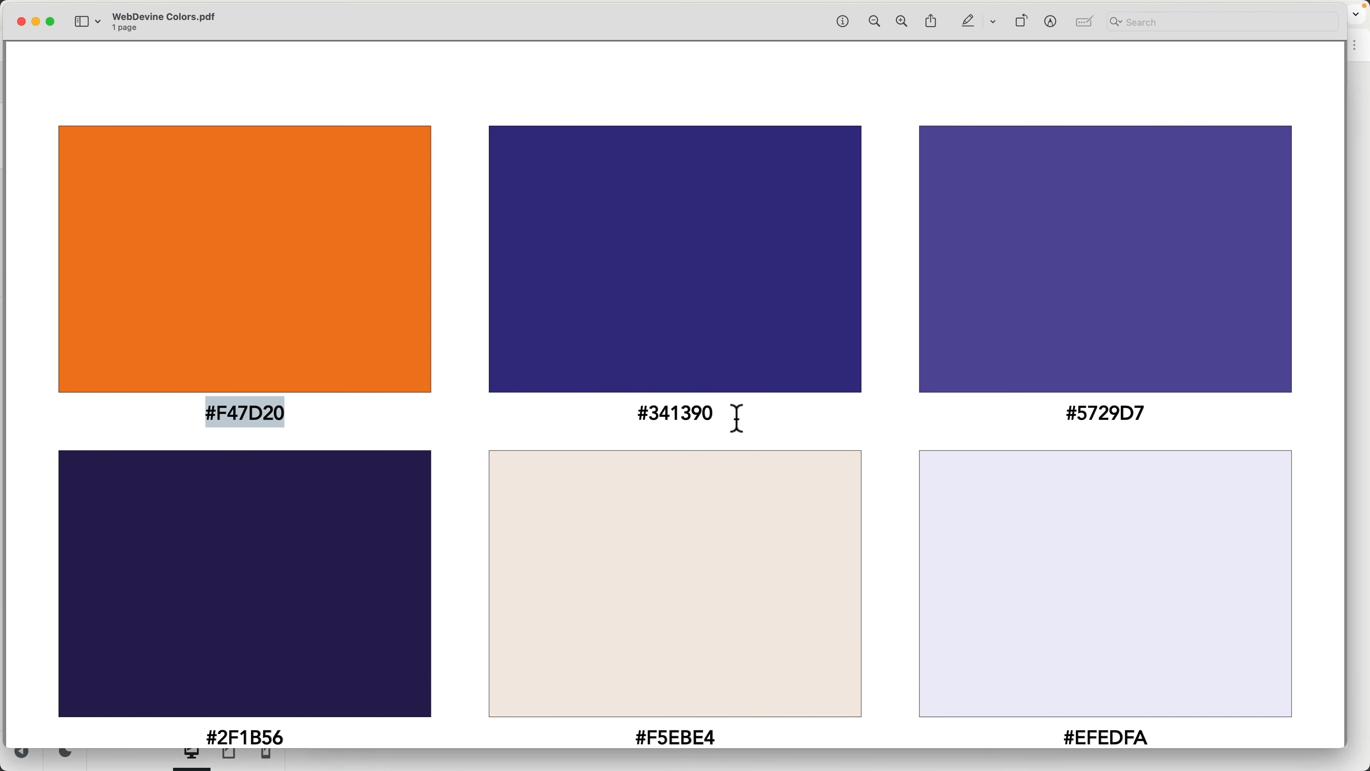
pyautogui.moveTo(738, 418); pyautogui.dragTo(638, 417)
pyautogui.press('super+c')
pyautogui.click(621, 741)
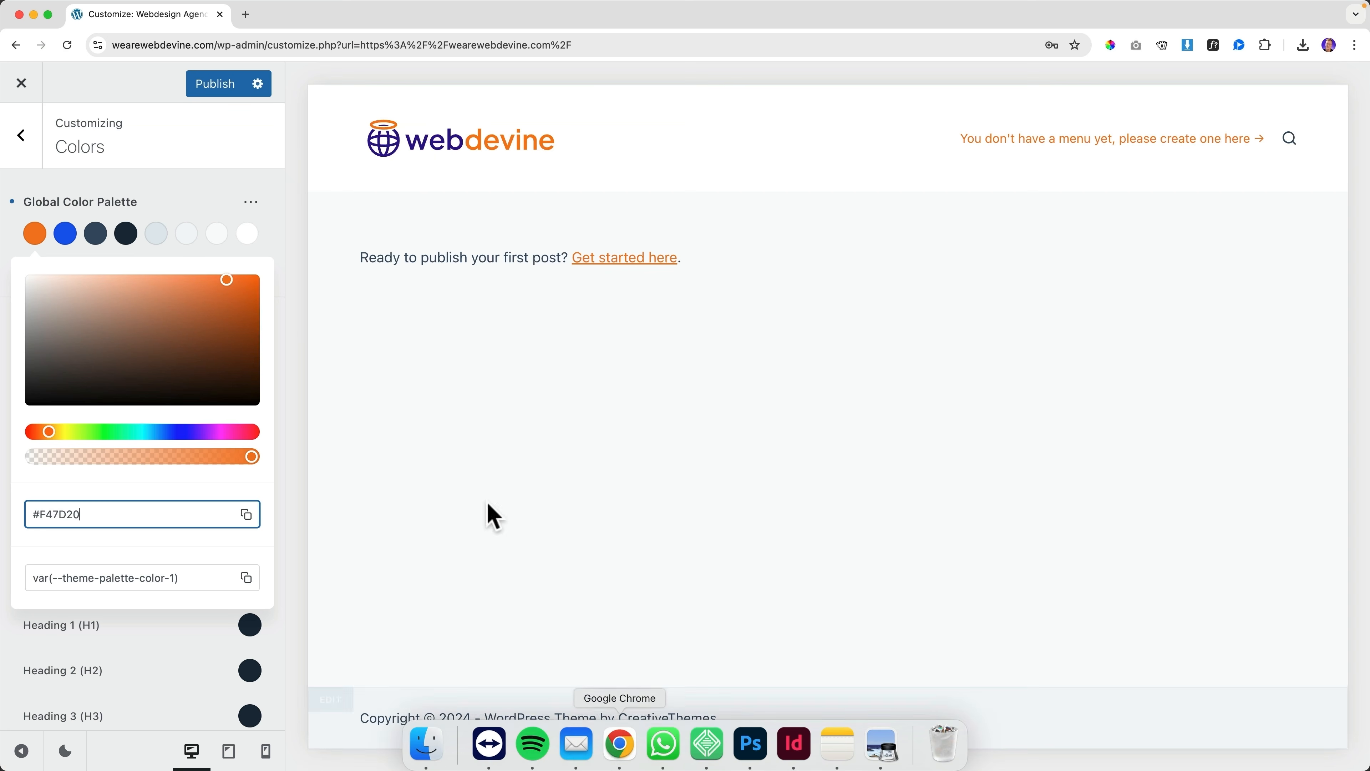
pyautogui.click(73, 242)
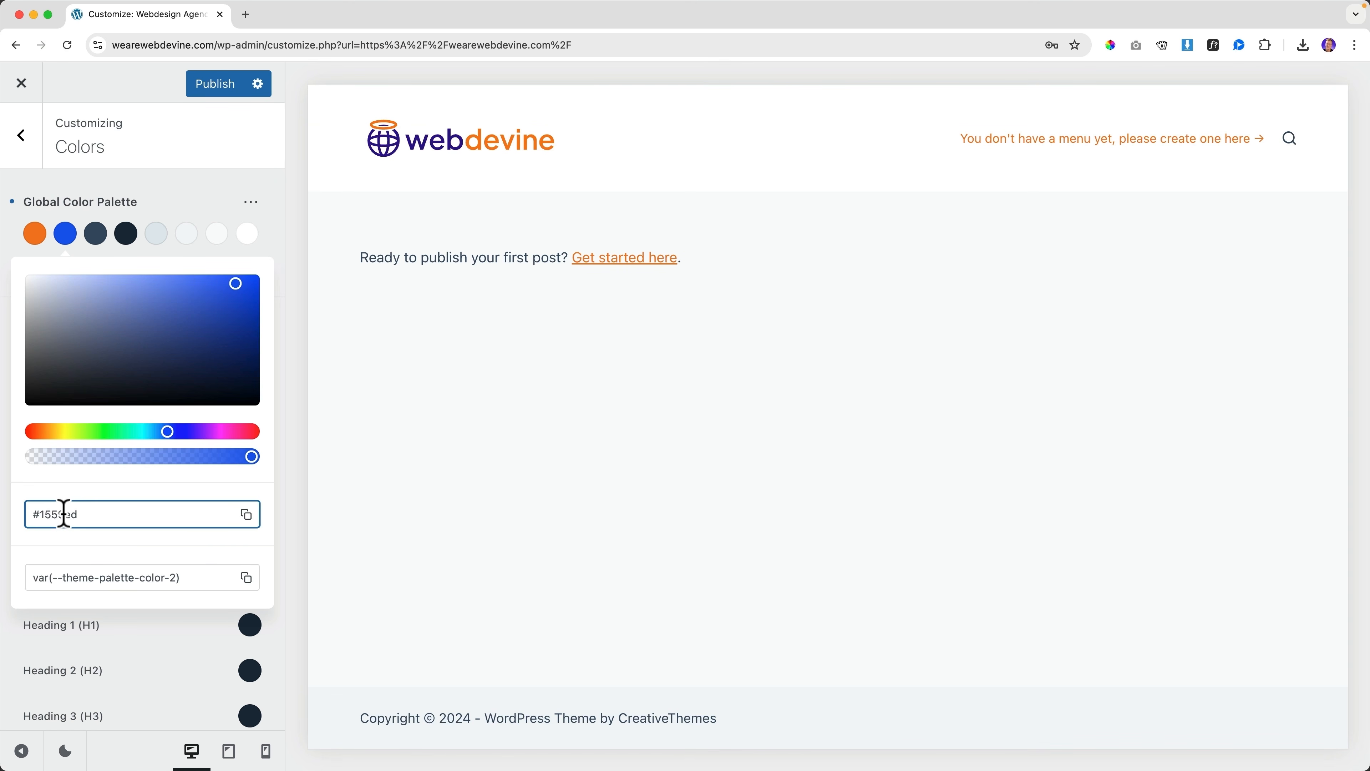
pyautogui.press('super+a')
pyautogui.press('super+v')
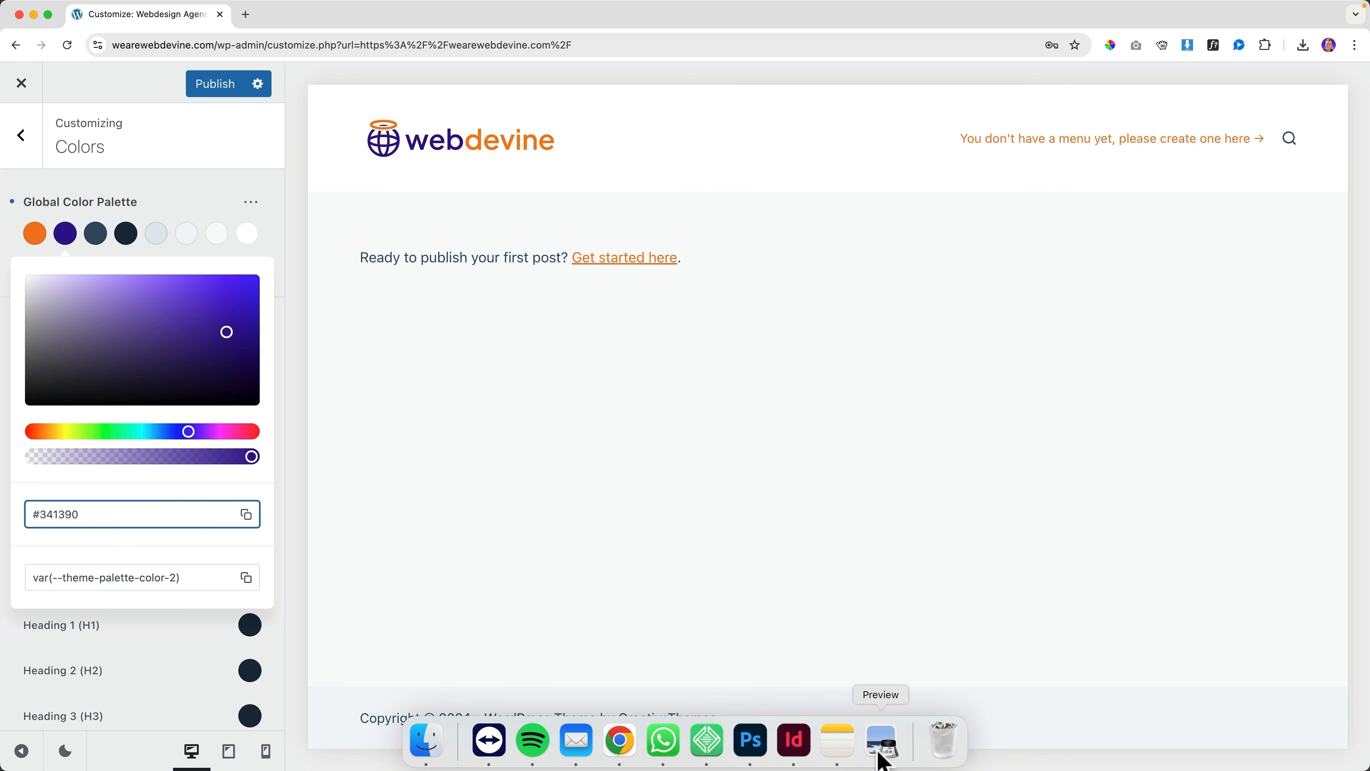
# Paste the purple #5729D7 from the colour sheet into palette Color 3
pyautogui.click(882, 744)
pyautogui.moveTo(943, 427); pyautogui.dragTo(966, 401)
pyautogui.press('super+c')
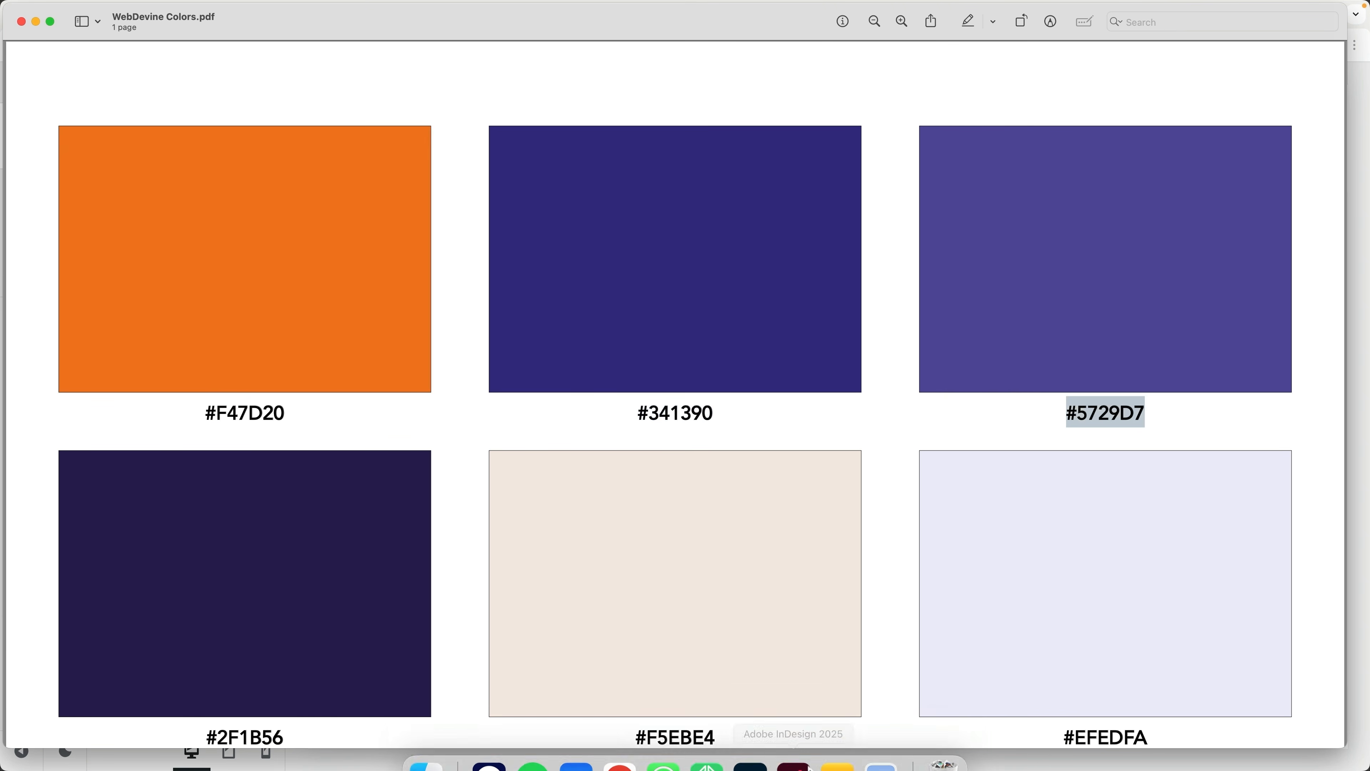
pyautogui.click(620, 763)
pyautogui.click(100, 238)
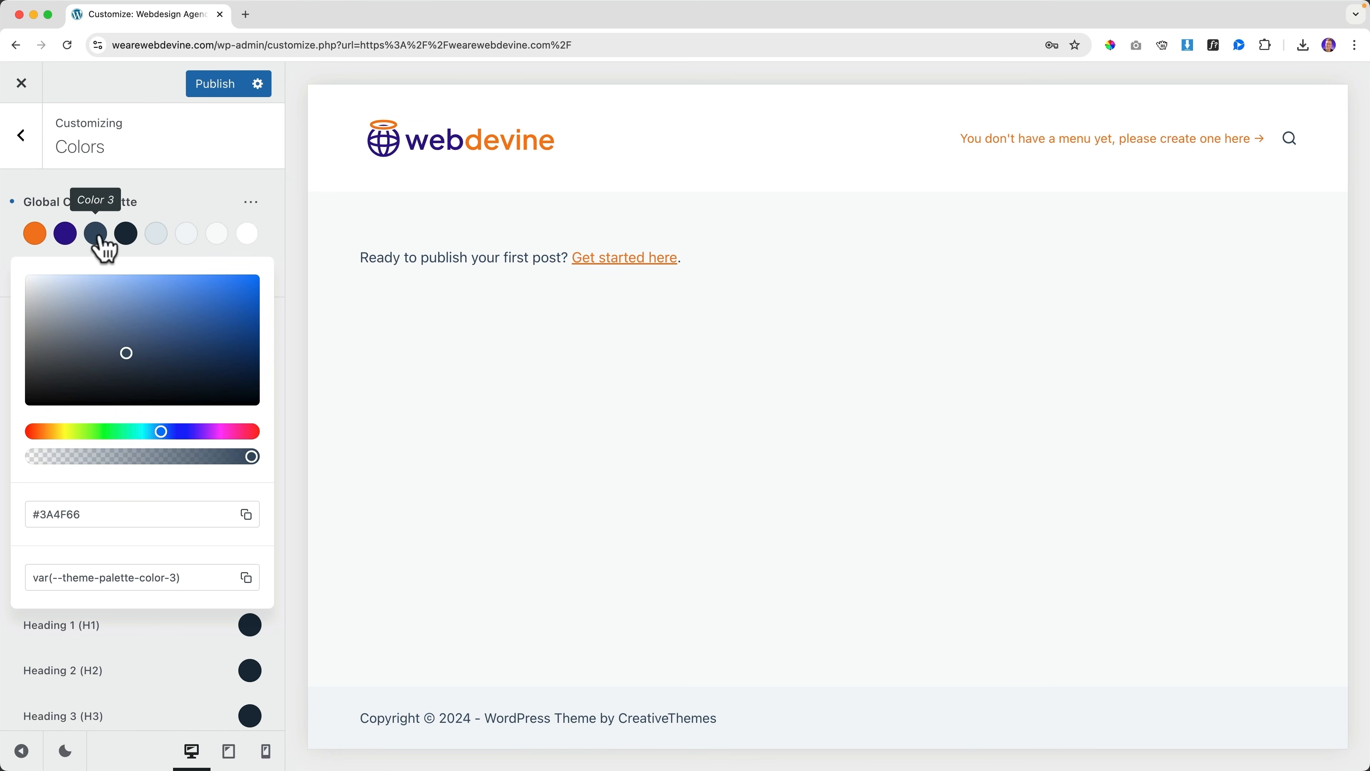
pyautogui.press('super+v')
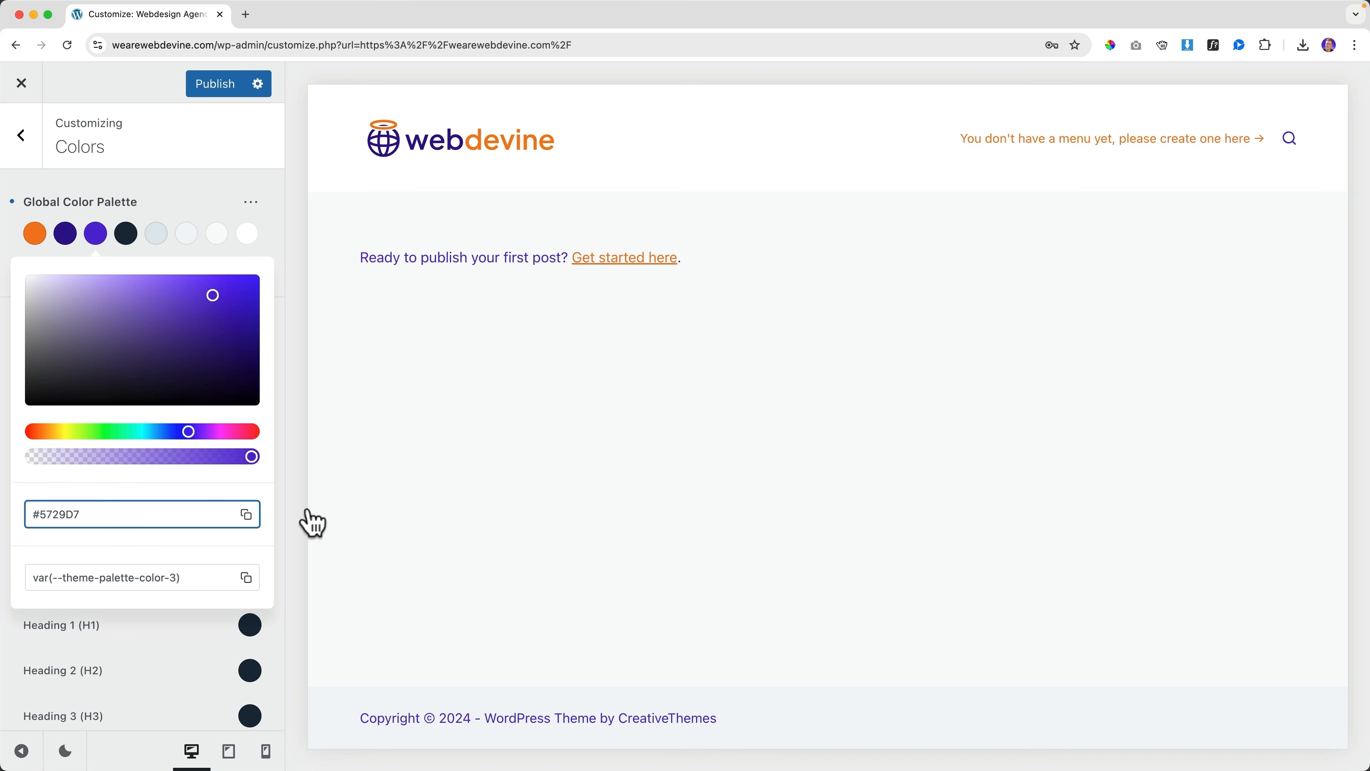
# Copy the next brand code, #2F1B56, from lower on the colour sheet
pyautogui.click(879, 745)
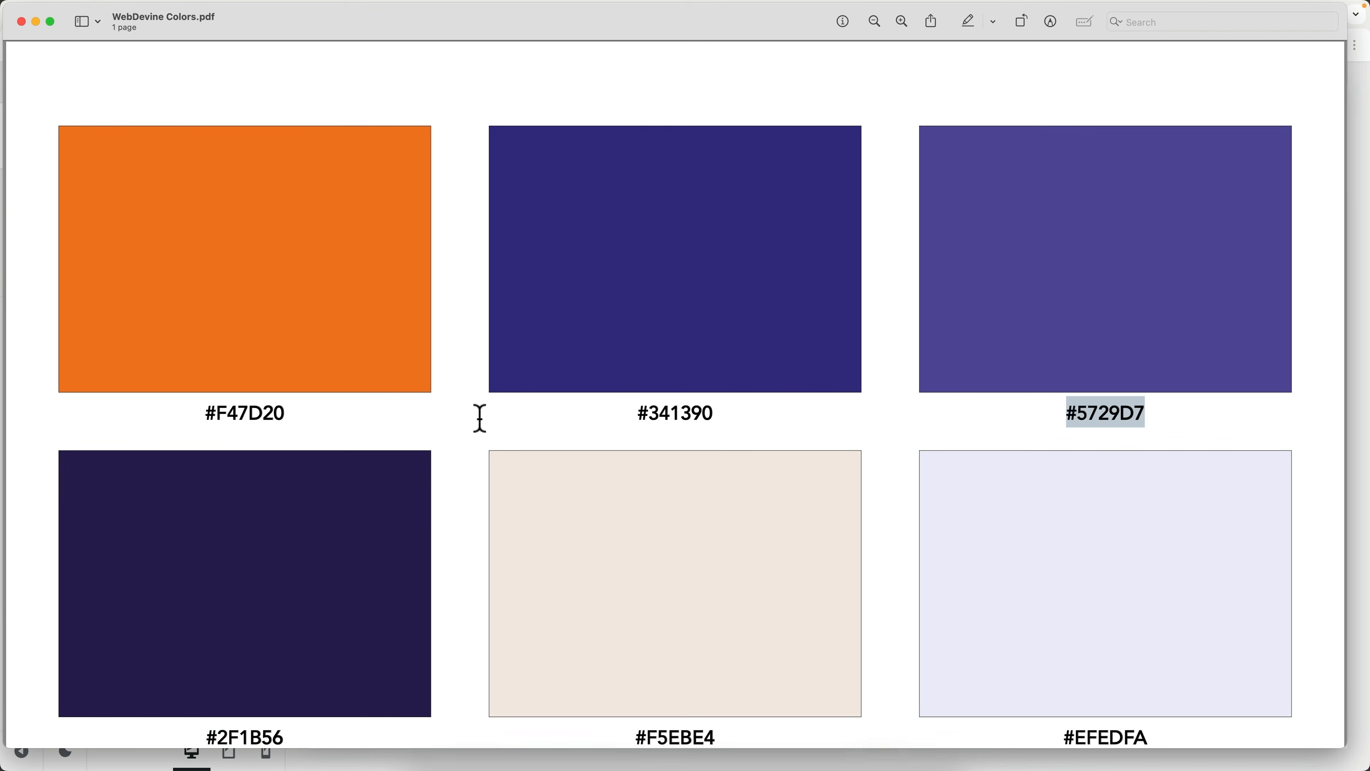
pyautogui.scroll(-2, 312, 691)
pyautogui.moveTo(294, 684); pyautogui.dragTo(202, 682)
pyautogui.press('super+c')
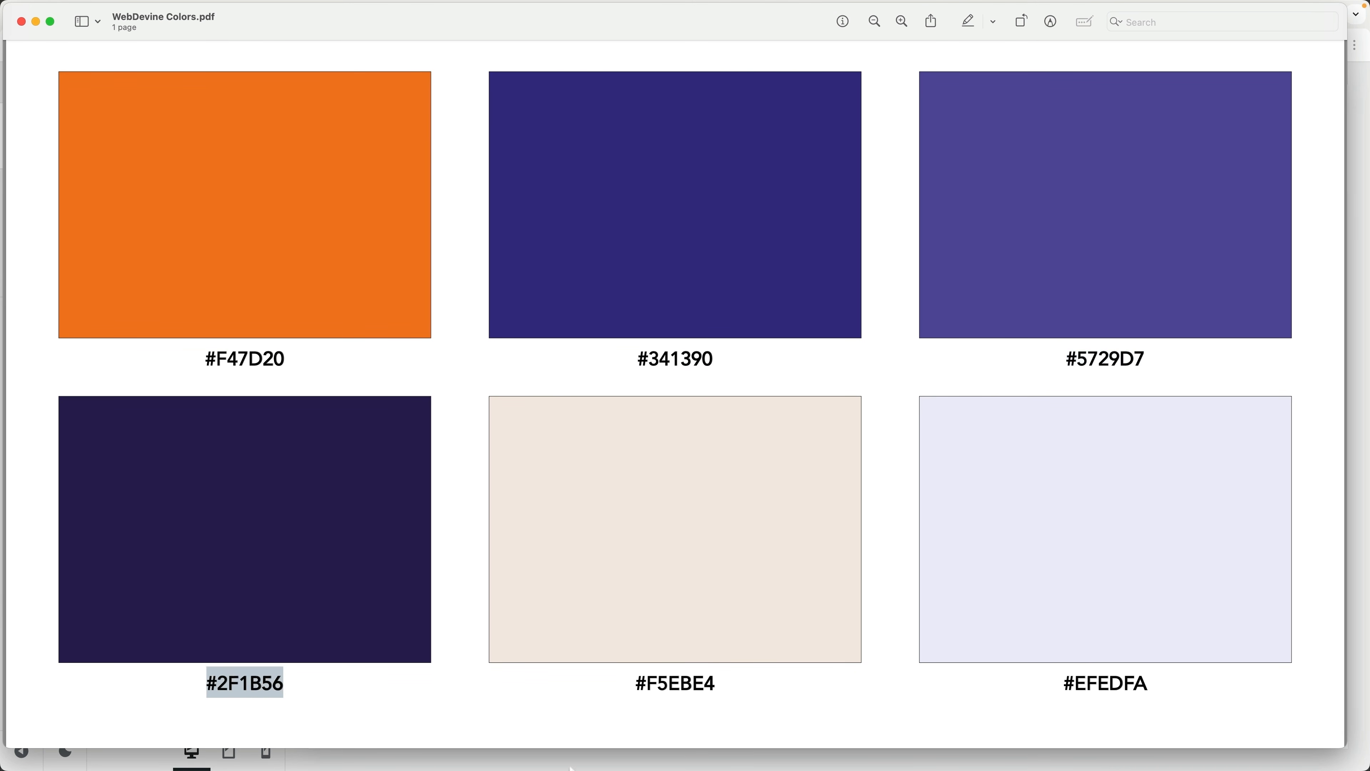
pyautogui.click(616, 742)
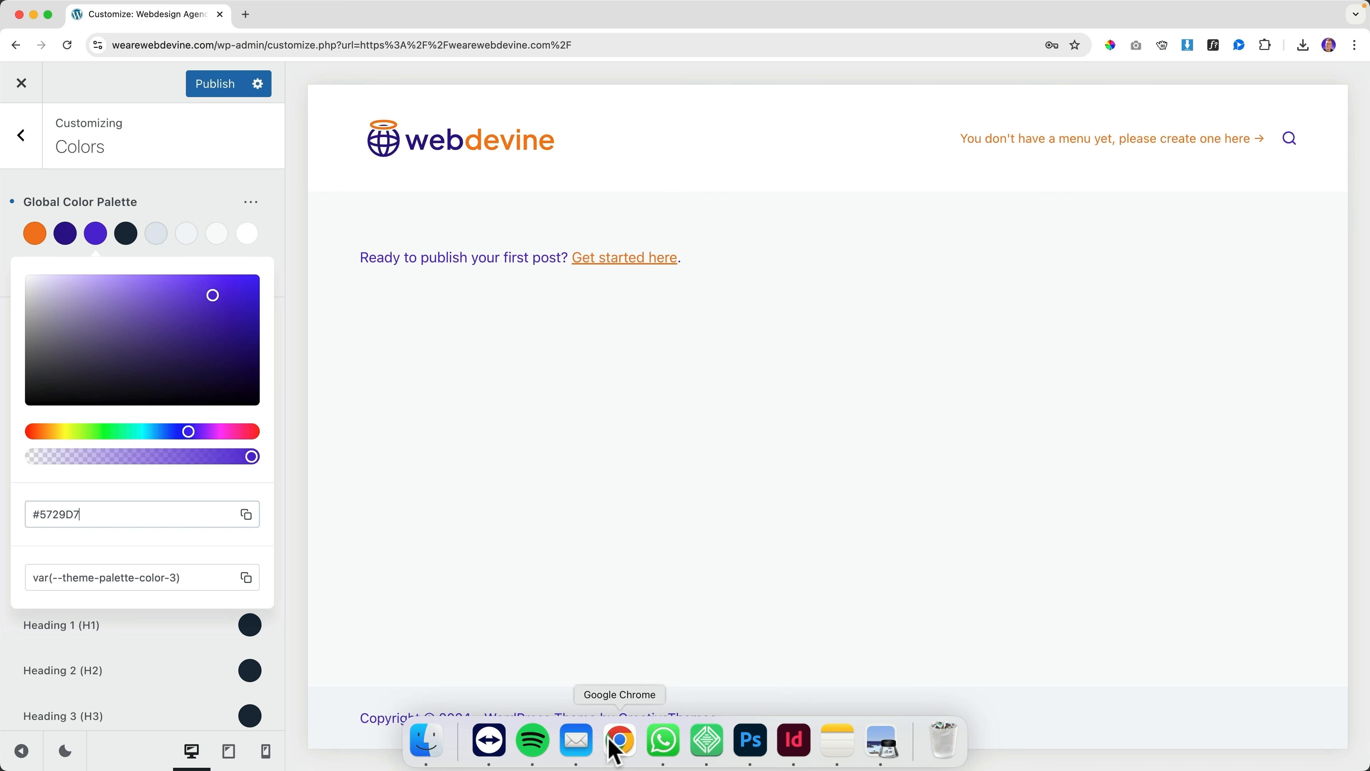
# Paste #2F1B56 into palette Color 4
pyautogui.click(125, 233)
pyautogui.tripleClick(68, 514)
pyautogui.press('super+v')
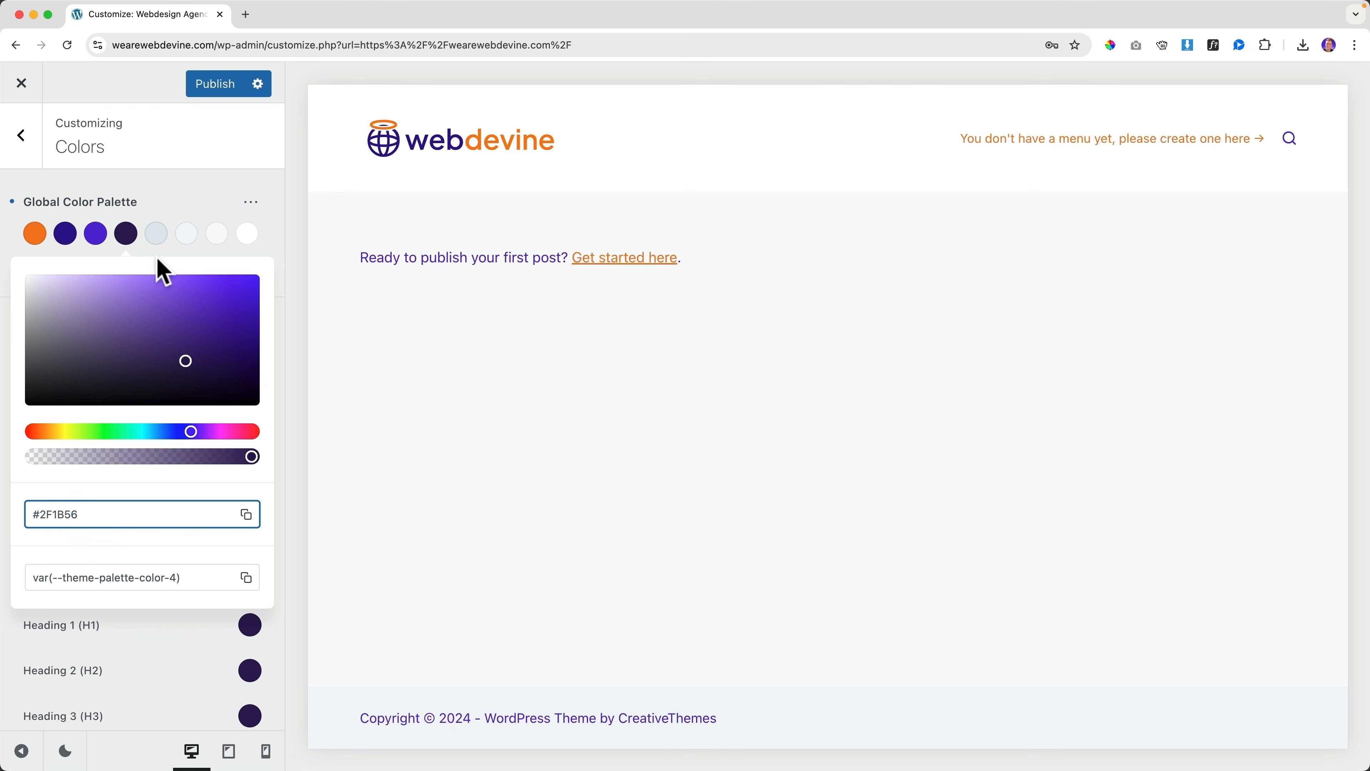
pyautogui.click(164, 206)
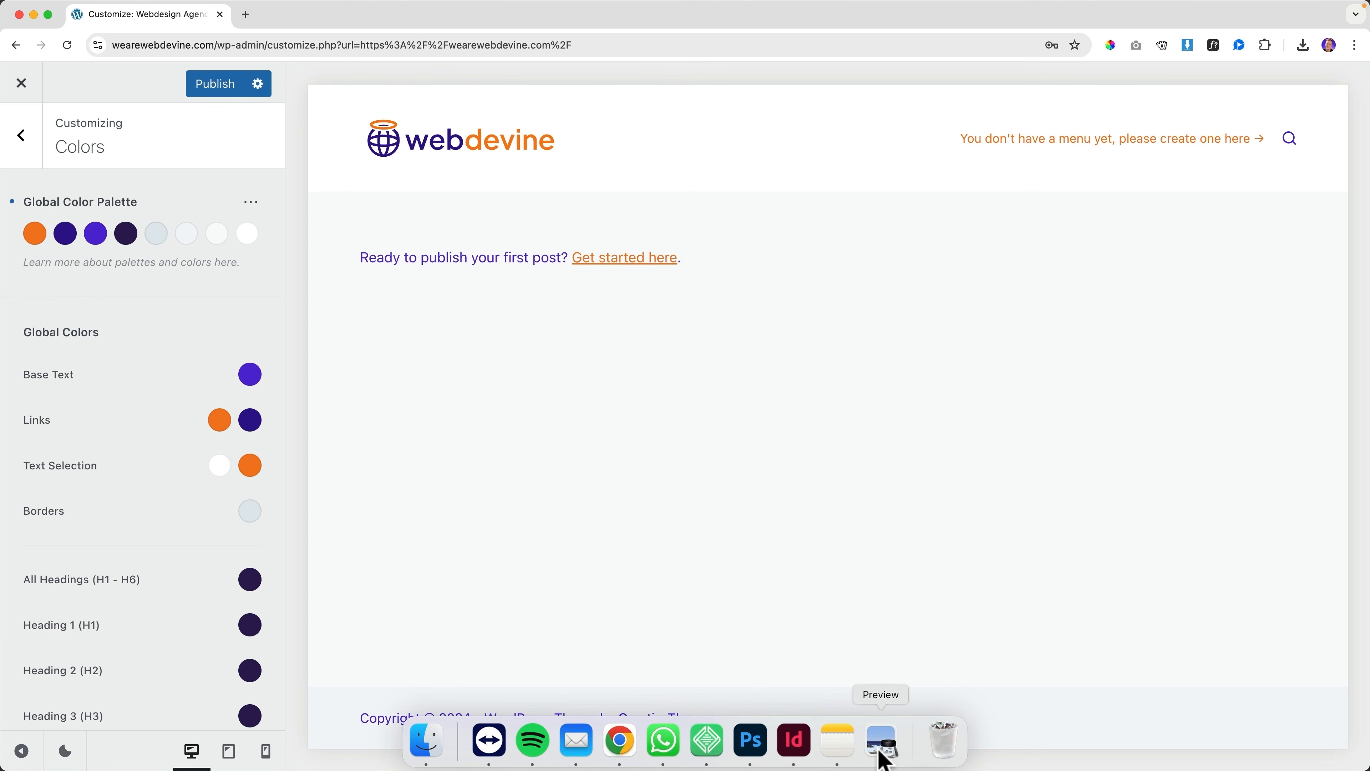
# Copy #F5EBE4 from the colour sheet and apply it to palette Color 5
pyautogui.click(880, 748)
pyautogui.moveTo(728, 683); pyautogui.dragTo(640, 684)
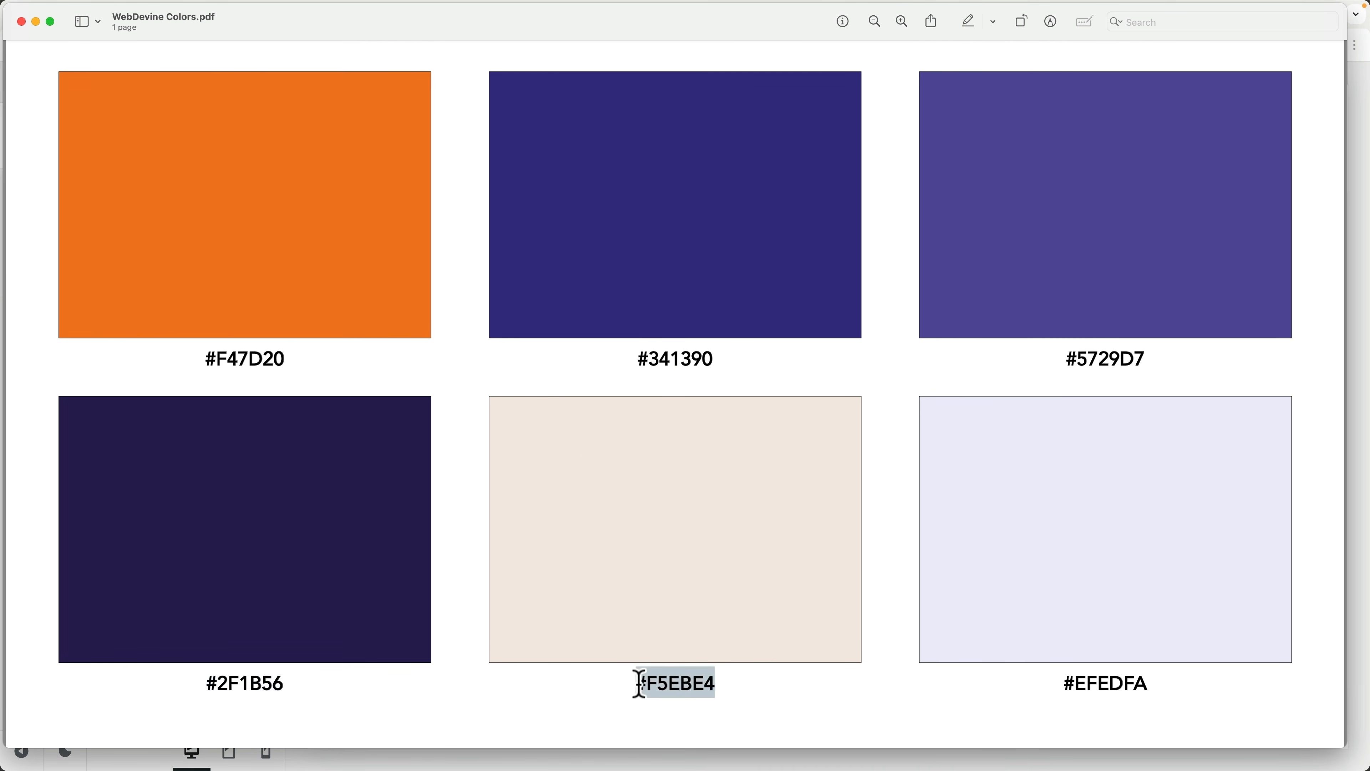
pyautogui.click(617, 738)
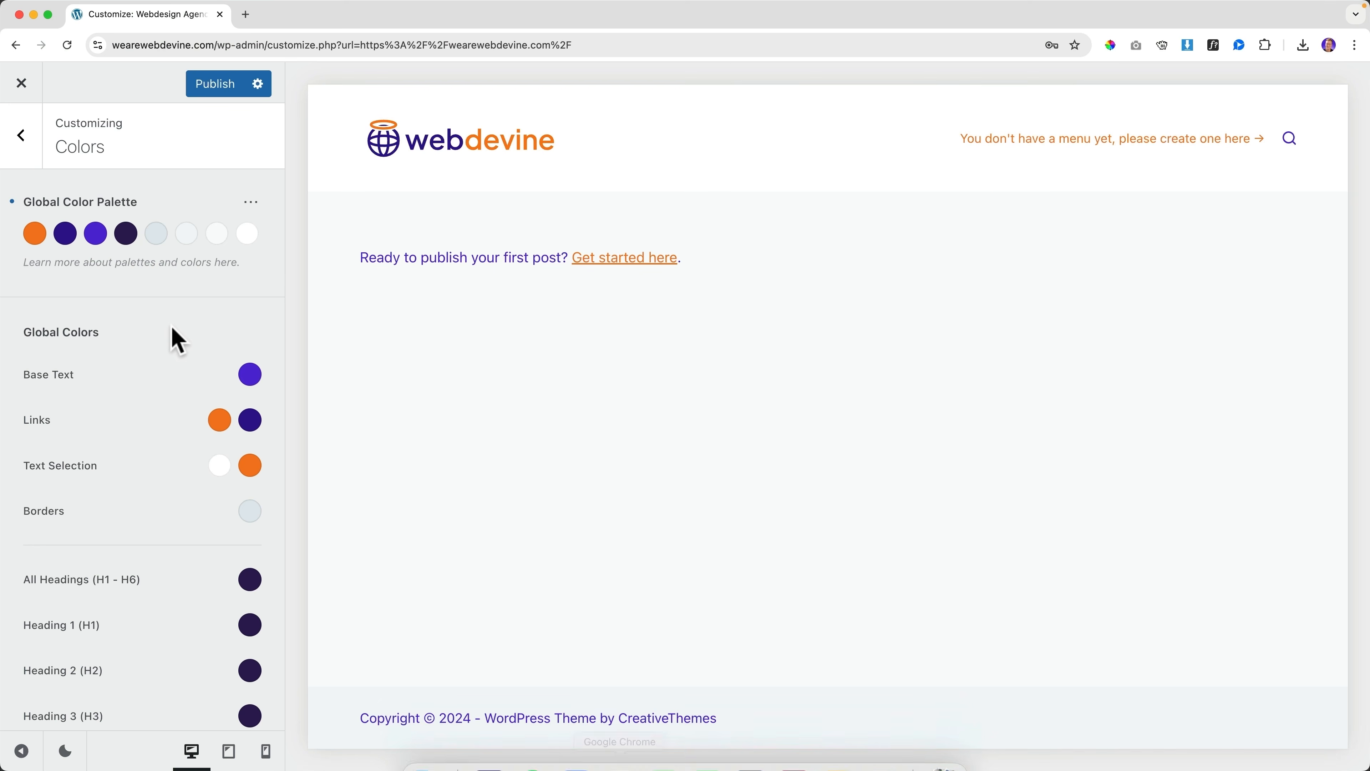
pyautogui.click(157, 237)
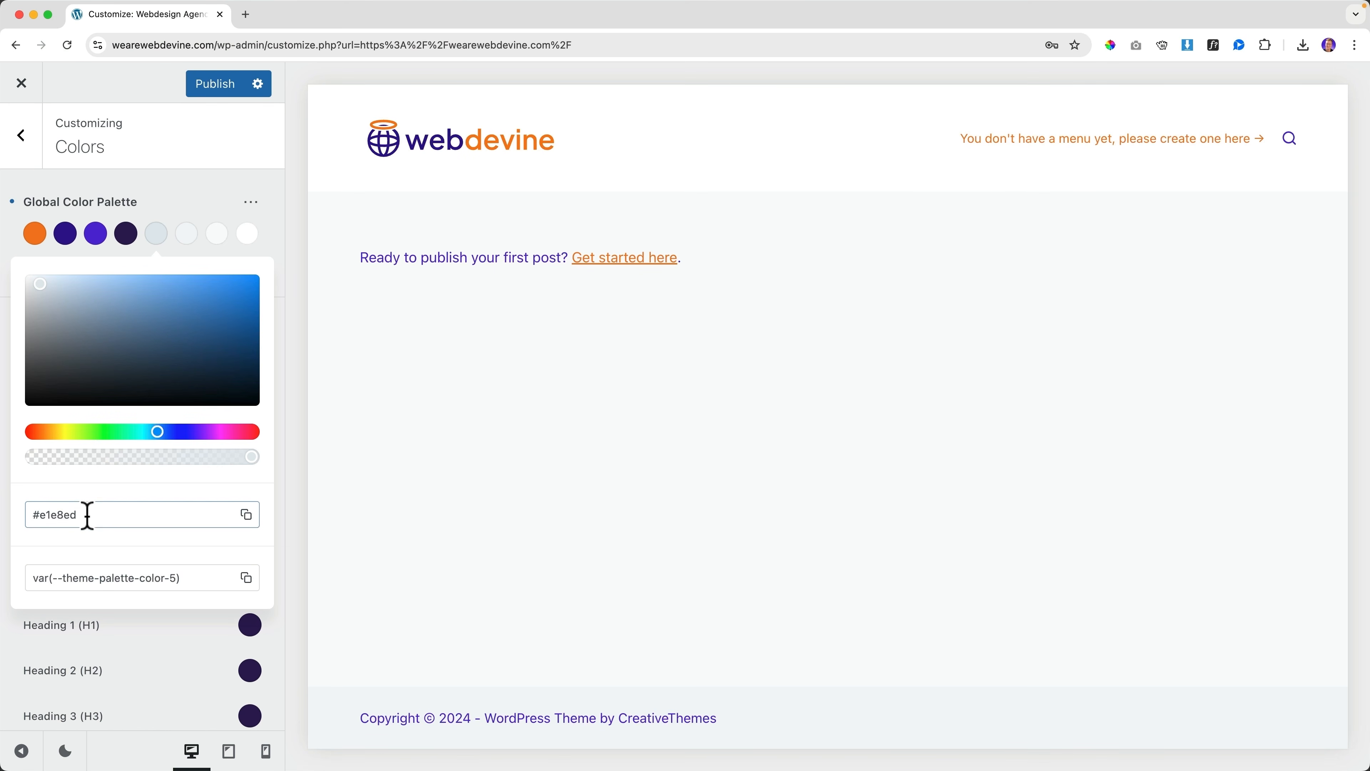
# Copy #EFEDFA from the colour sheet and paste it into palette Color 6
pyautogui.click(903, 743)
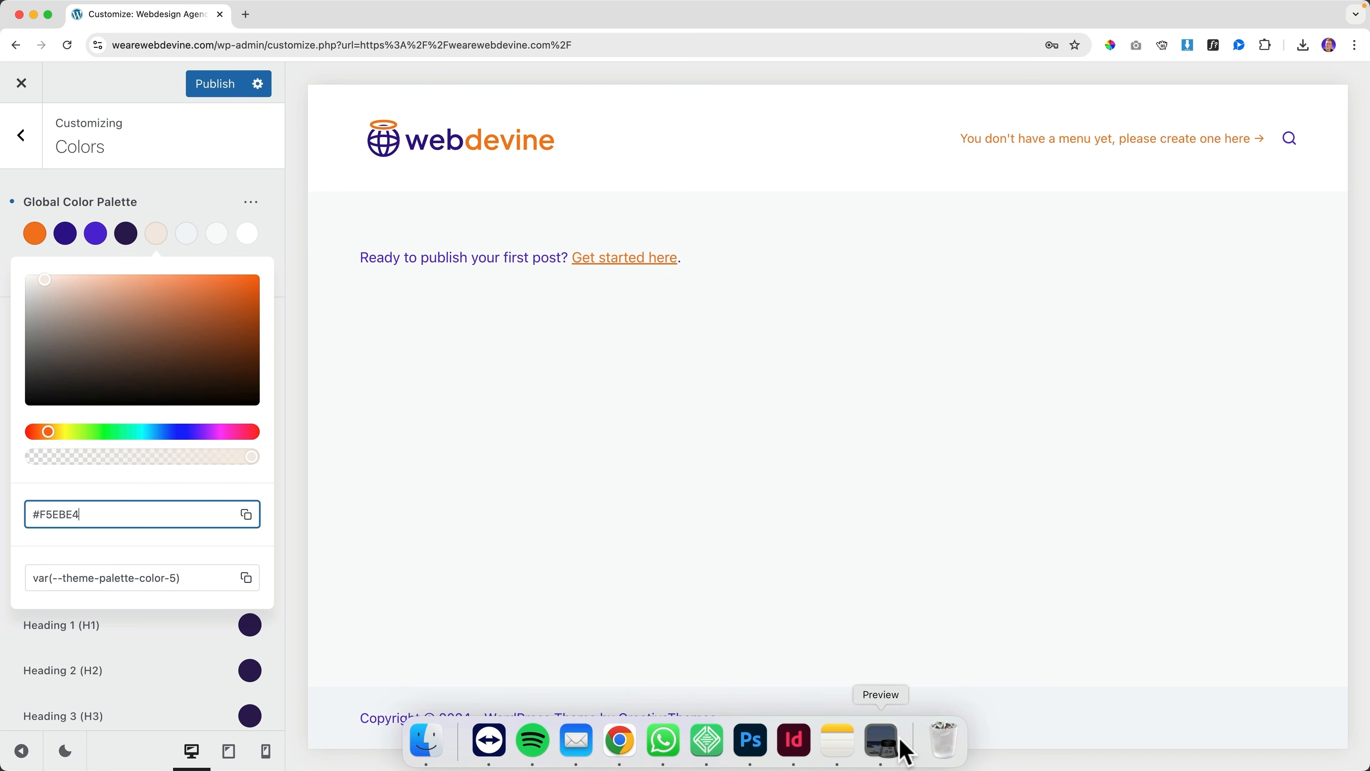
pyautogui.moveTo(1057, 679); pyautogui.dragTo(1163, 679)
pyautogui.press('cmd+c')
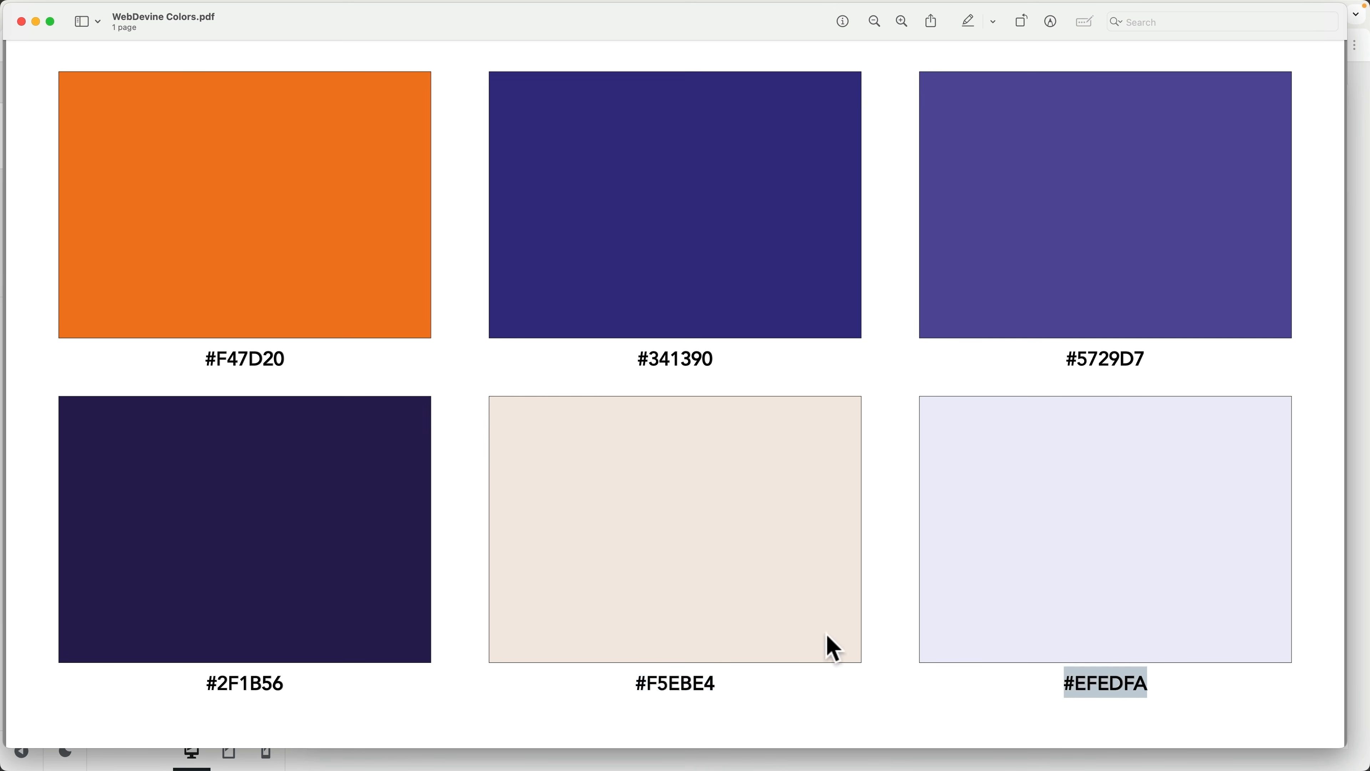
pyautogui.click(624, 742)
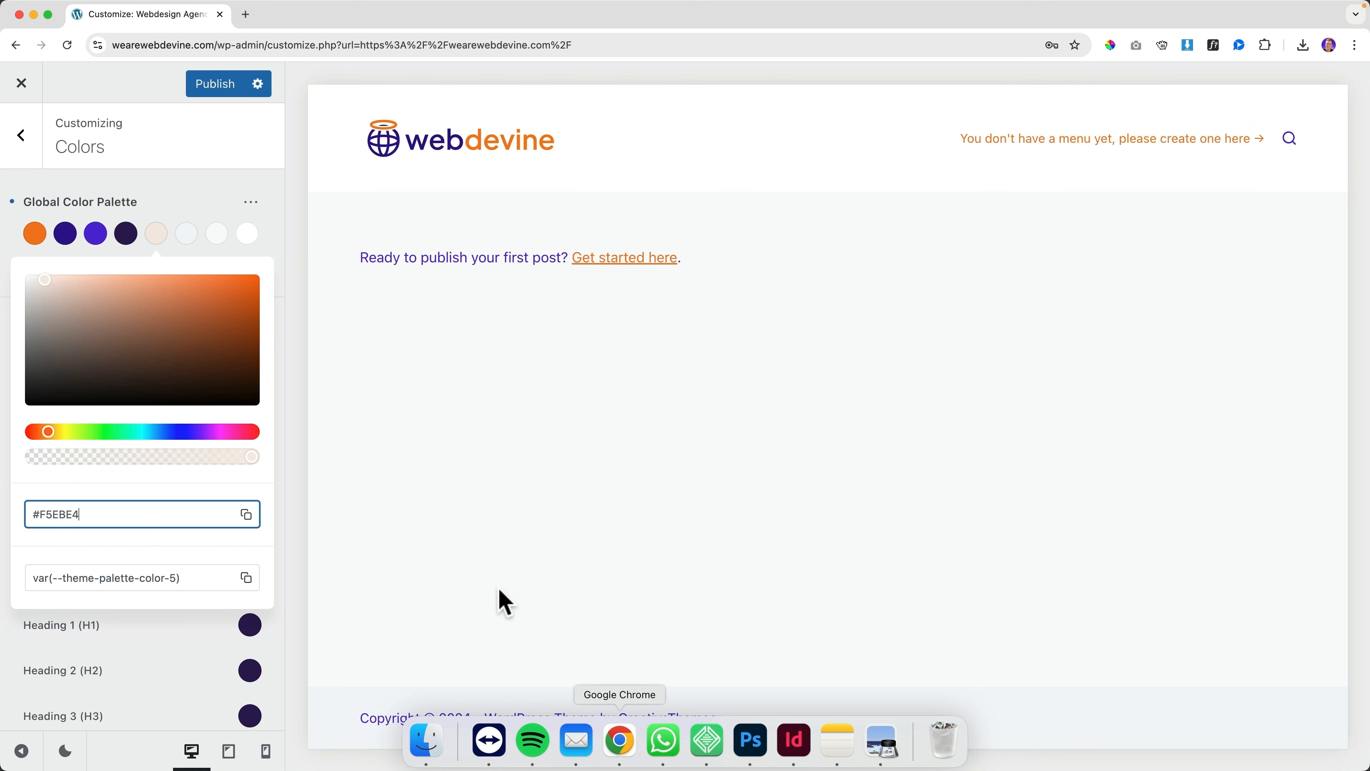
pyautogui.click(186, 235)
pyautogui.press('cmd+v')
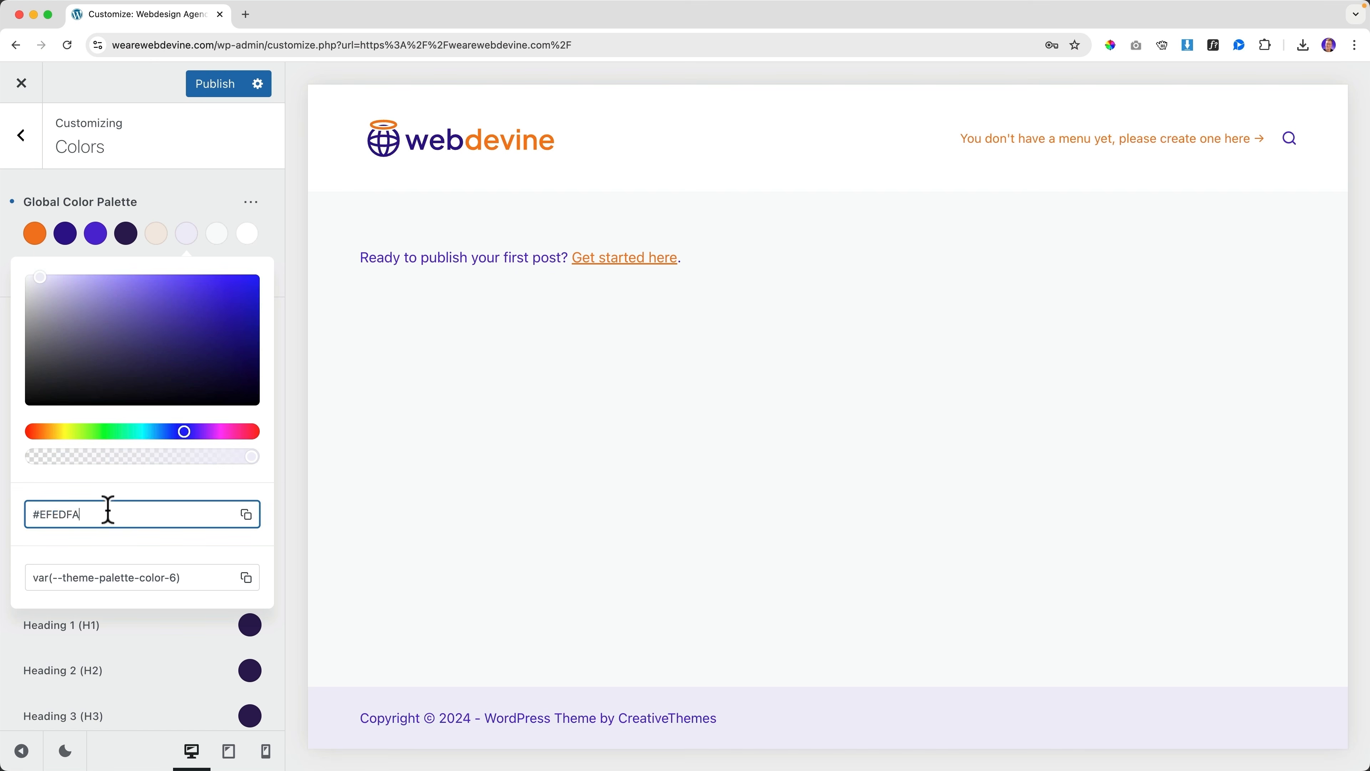
pyautogui.press('Tab')
pyautogui.click(246, 252)
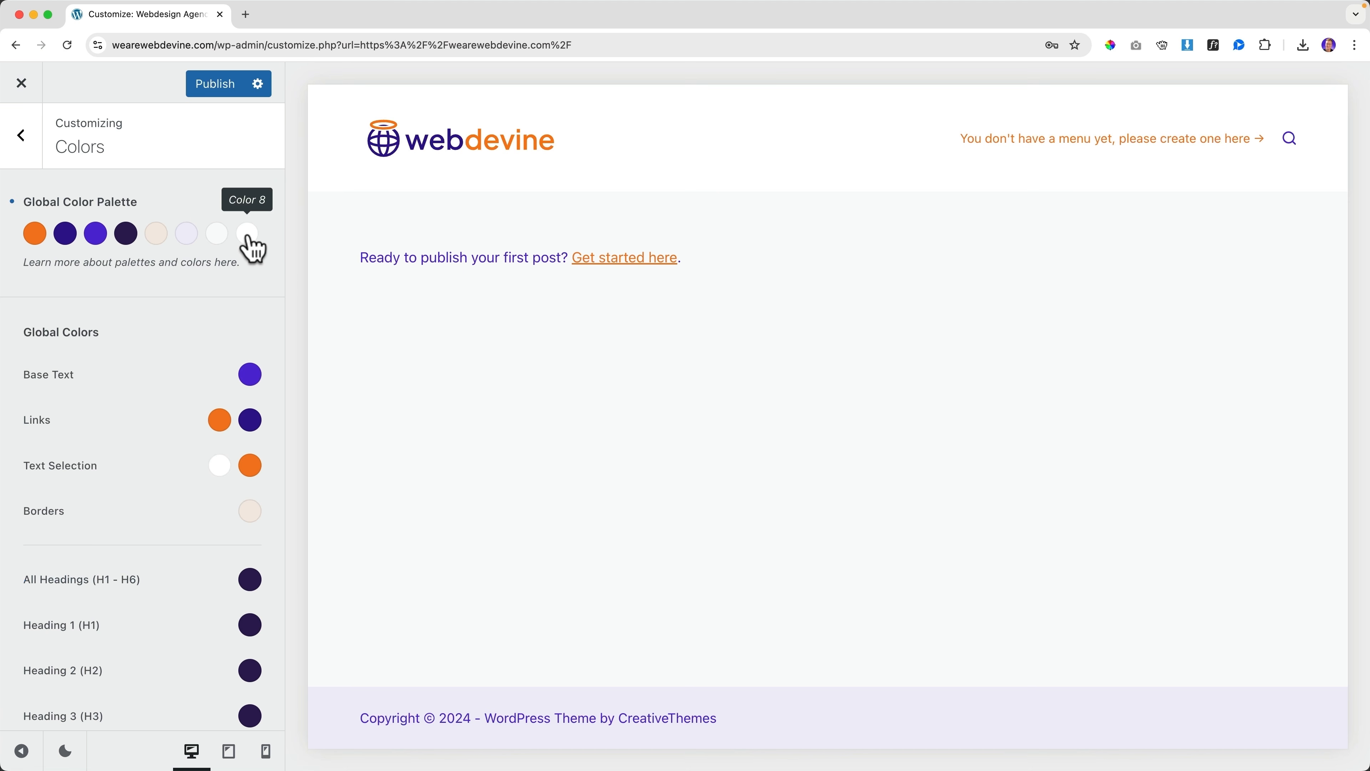
# Check palette Colors 7 and 8, then publish the updated palette
pyautogui.click(247, 235)
pyautogui.click(205, 235)
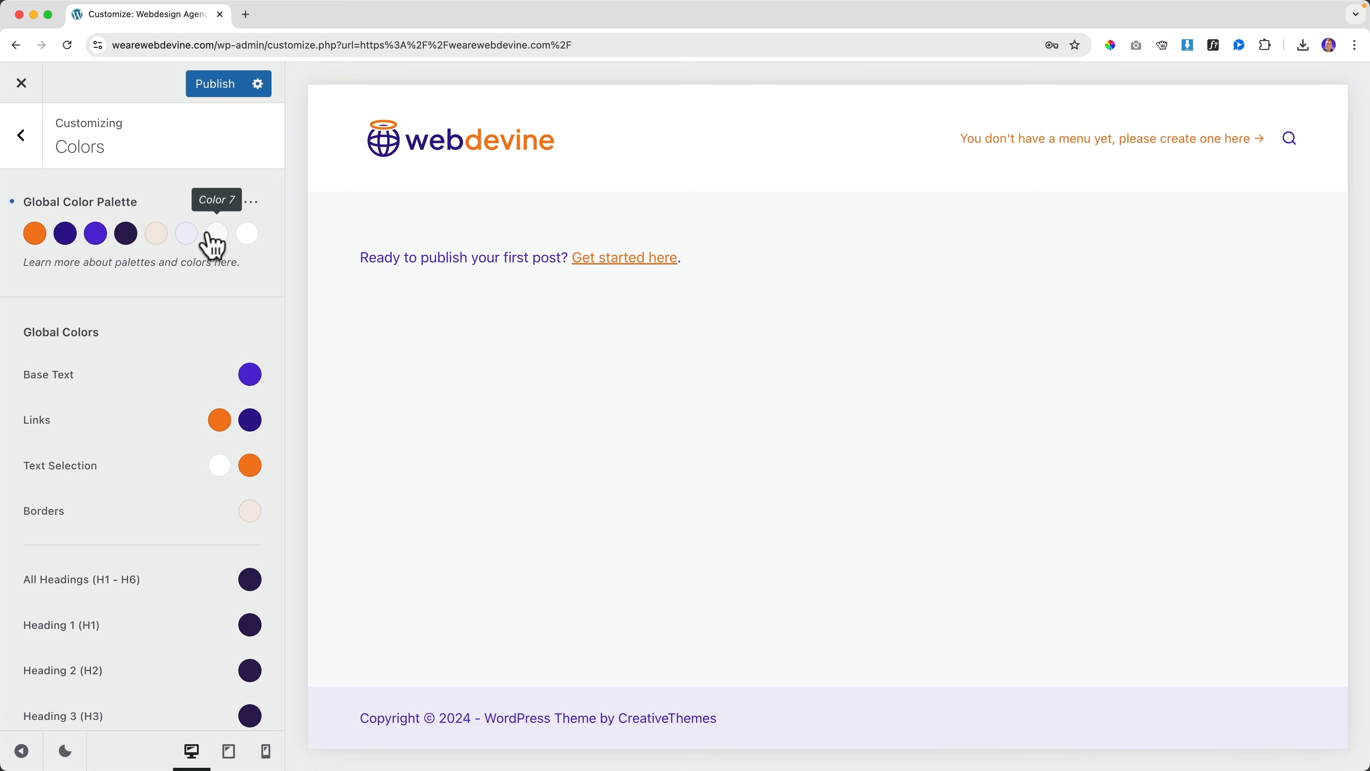
pyautogui.click(205, 235)
pyautogui.click(180, 210)
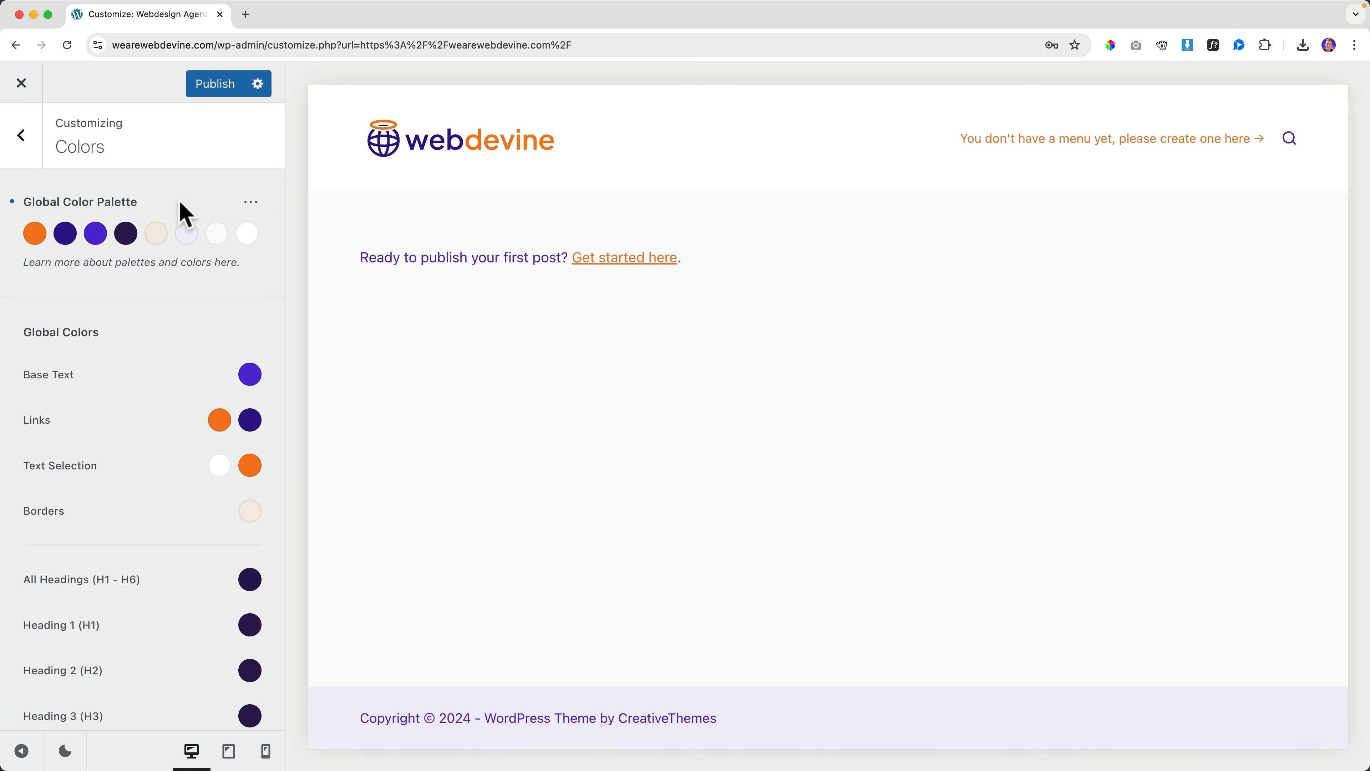
pyautogui.click(222, 87)
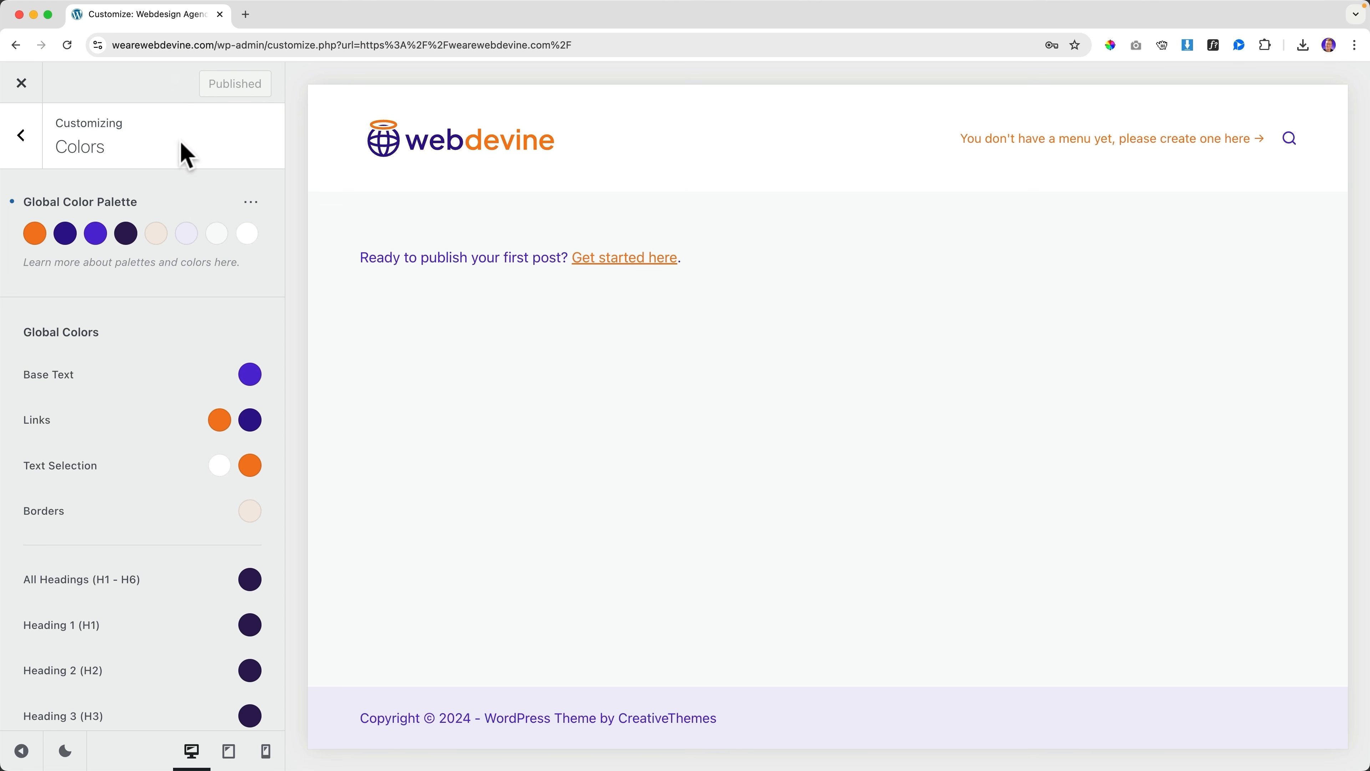
# Trim palette Color 4's hex value so it reads #5729D7
pyautogui.click(97, 240)
pyautogui.click(69, 514)
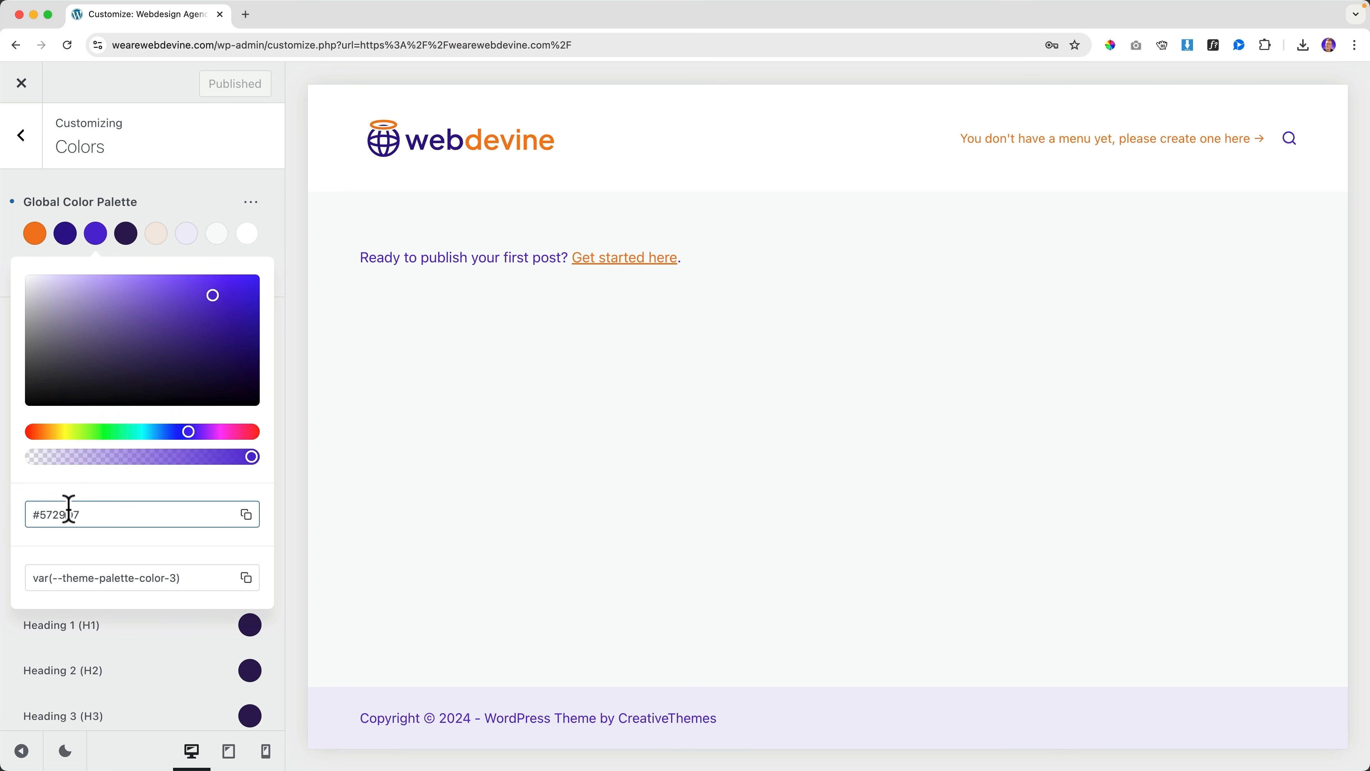
pyautogui.click(127, 237)
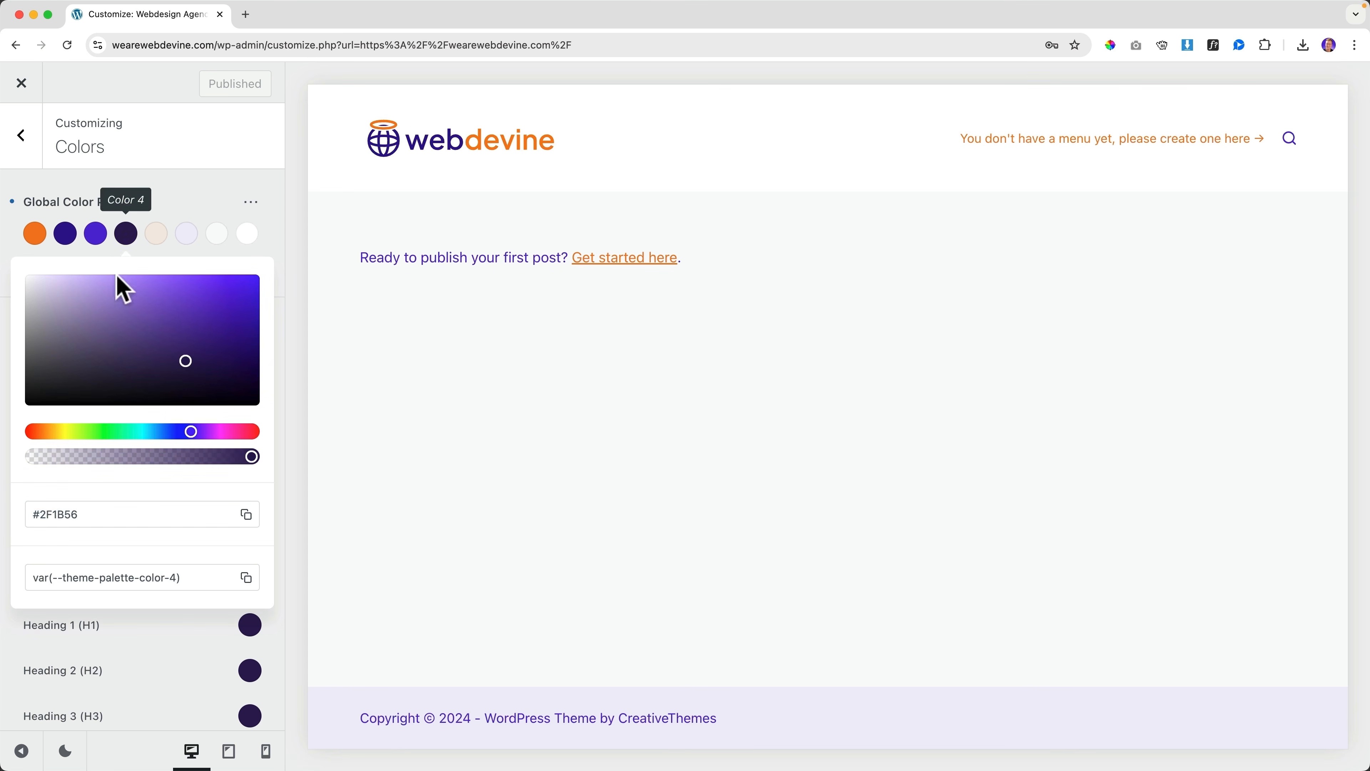
pyautogui.click(92, 512)
pyautogui.moveTo(81, 514); pyautogui.dragTo(27, 514)
pyautogui.press('super+c')
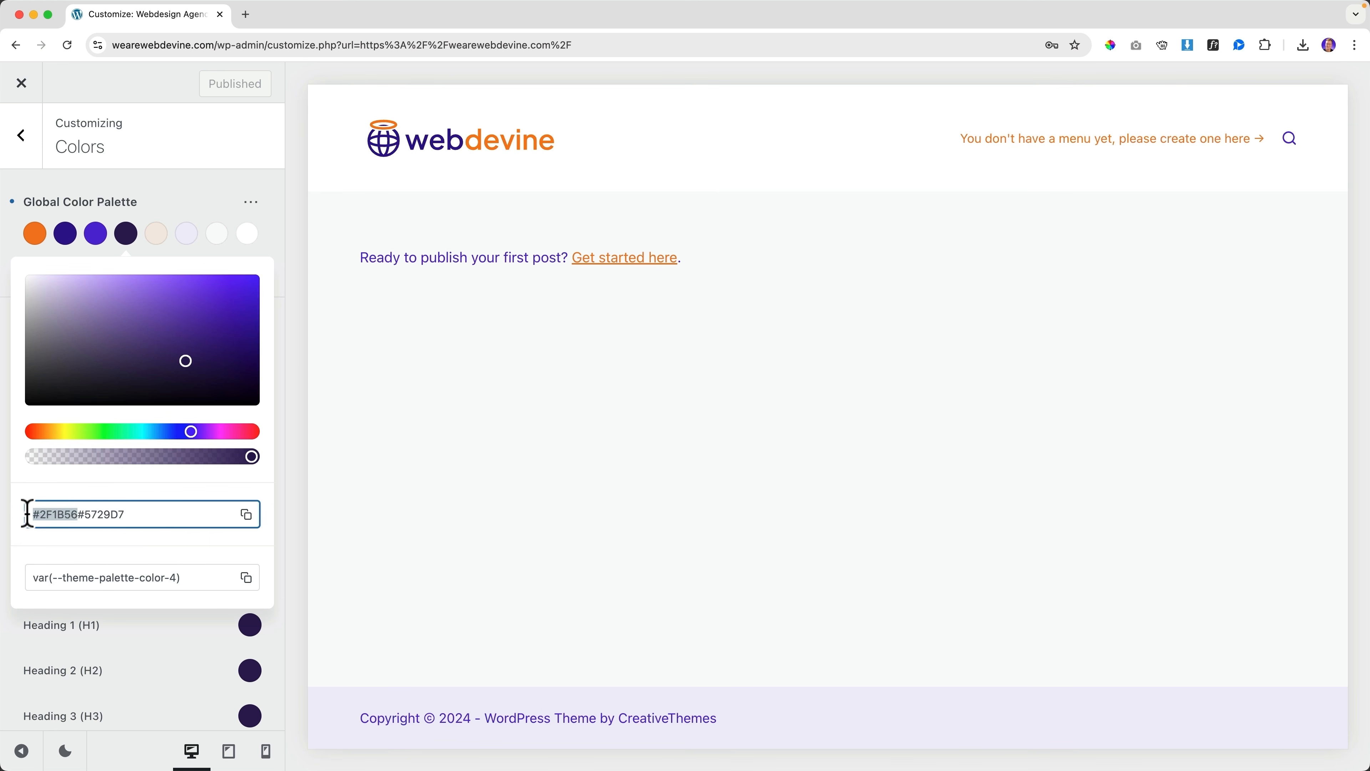
pyautogui.press('BackSpace')
# Set palette Color 3 to #2F1B56 and publish the swapped colours
pyautogui.click(96, 235)
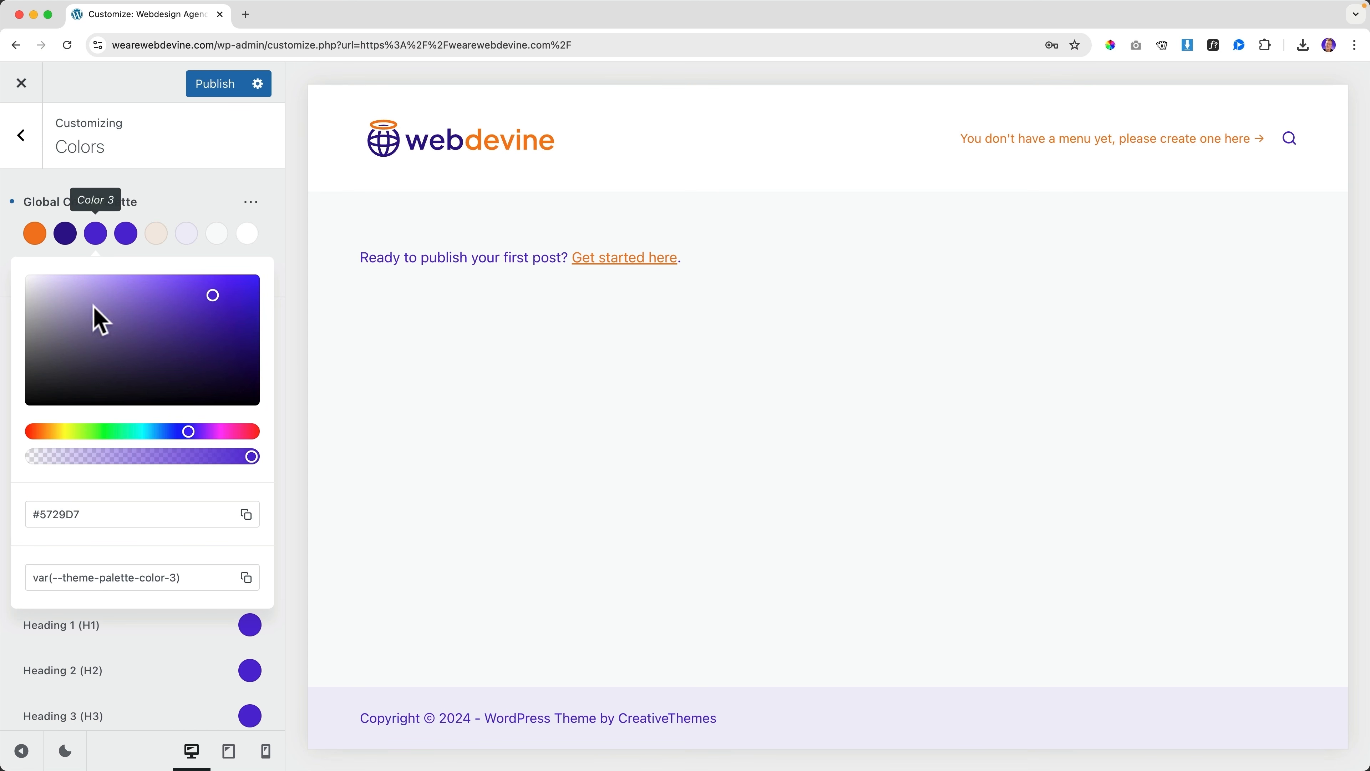
pyautogui.tripleClick(86, 513)
pyautogui.press('super+v')
pyautogui.press('Tab')
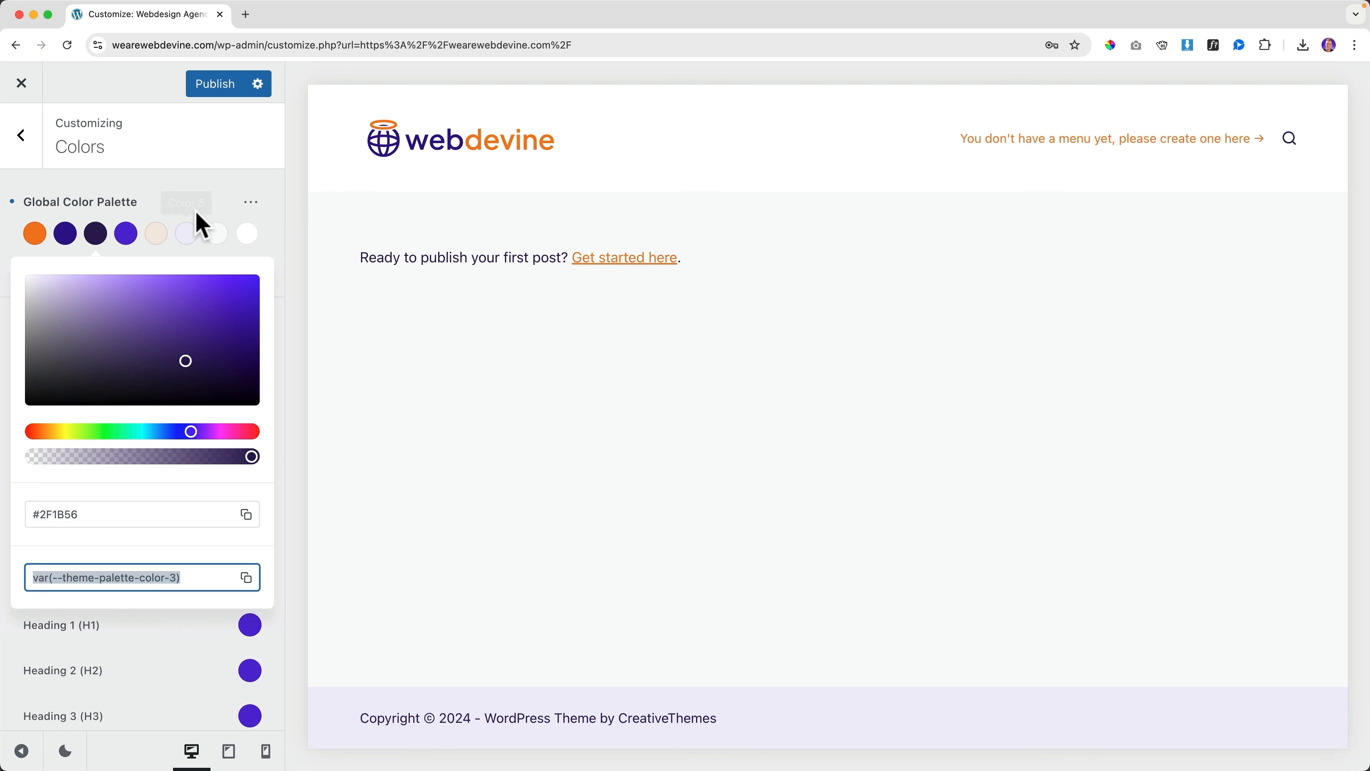
pyautogui.click(191, 201)
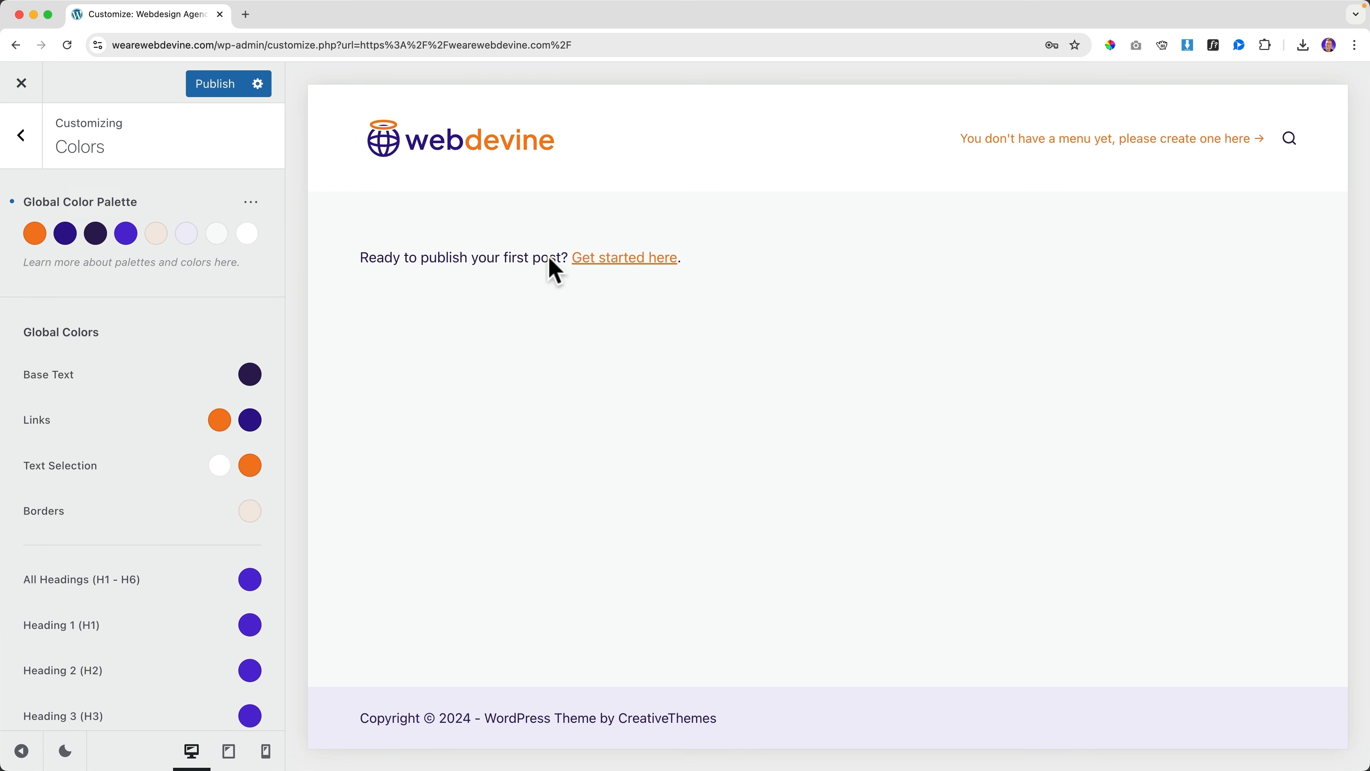
pyautogui.click(217, 88)
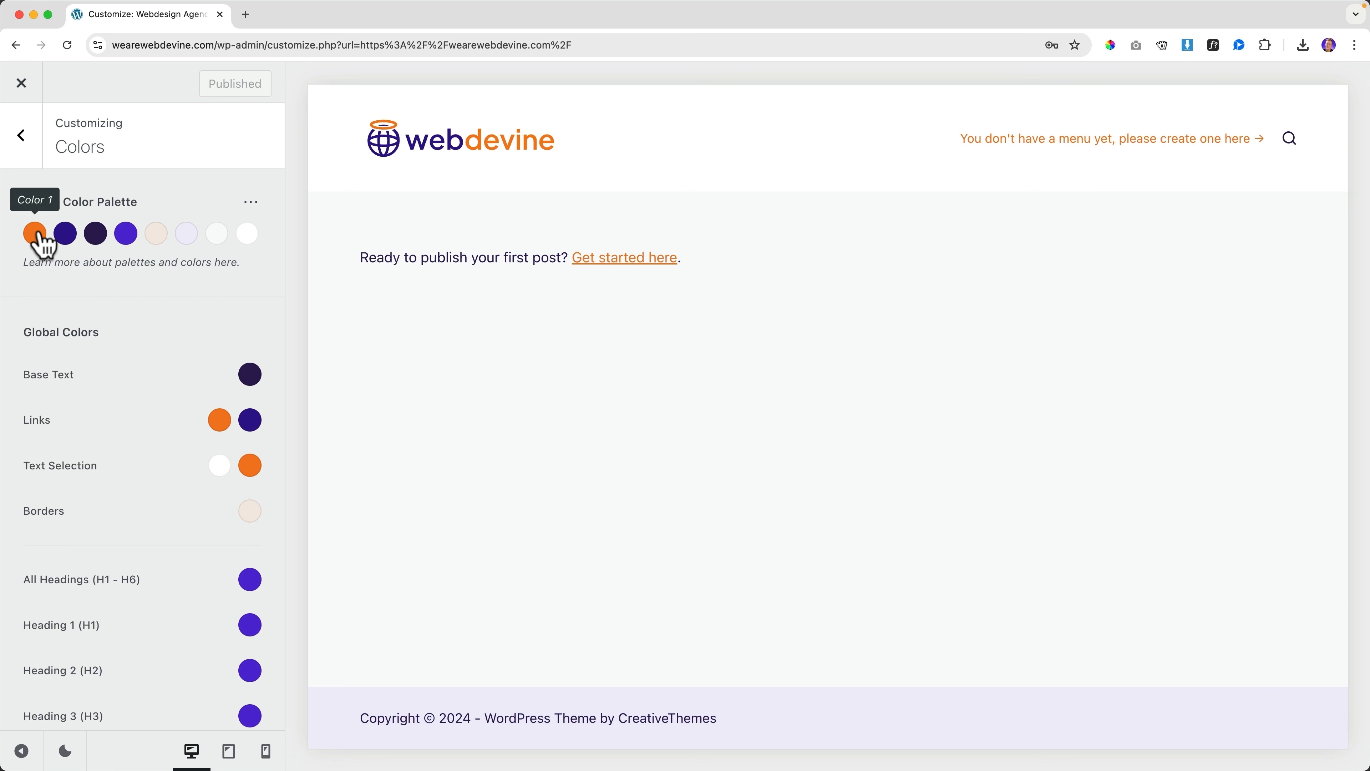
pyautogui.scroll(-4, 214, 504)
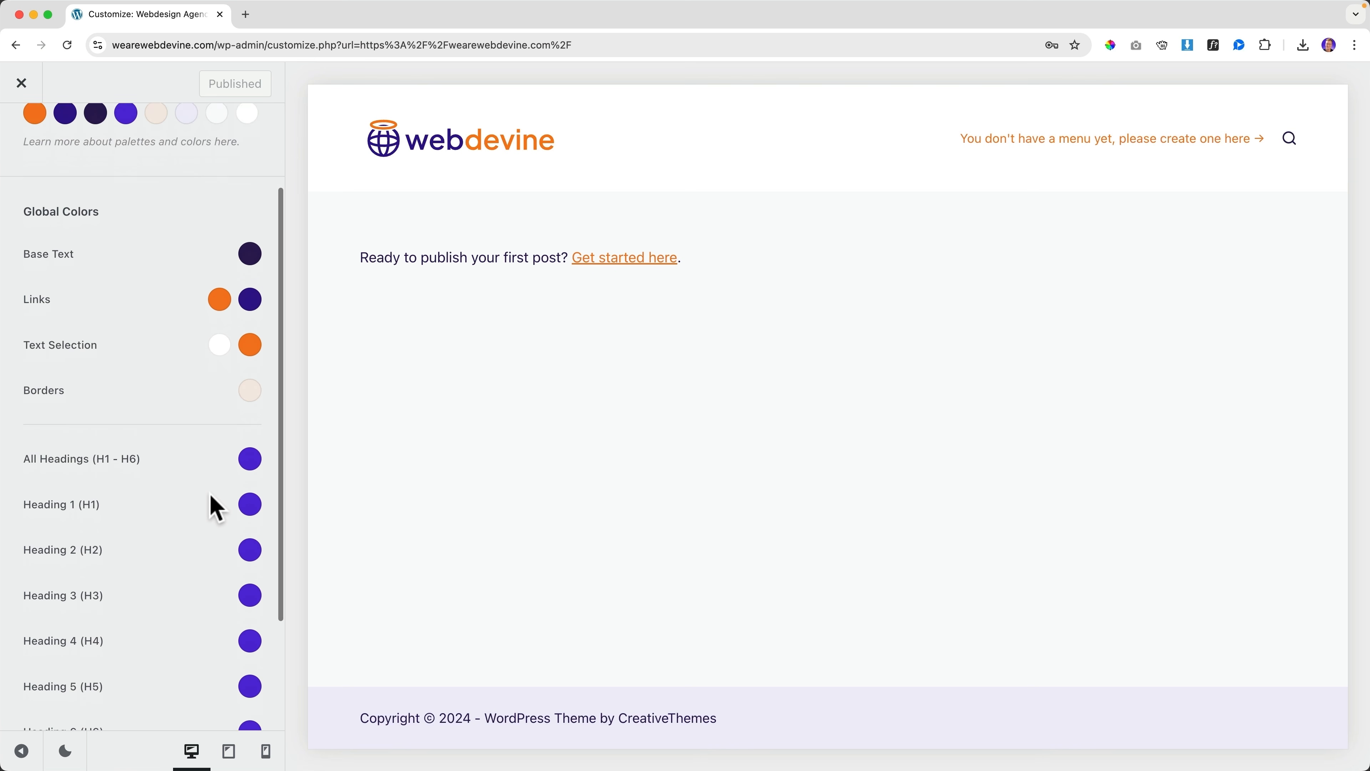
pyautogui.scroll(1, 222, 432)
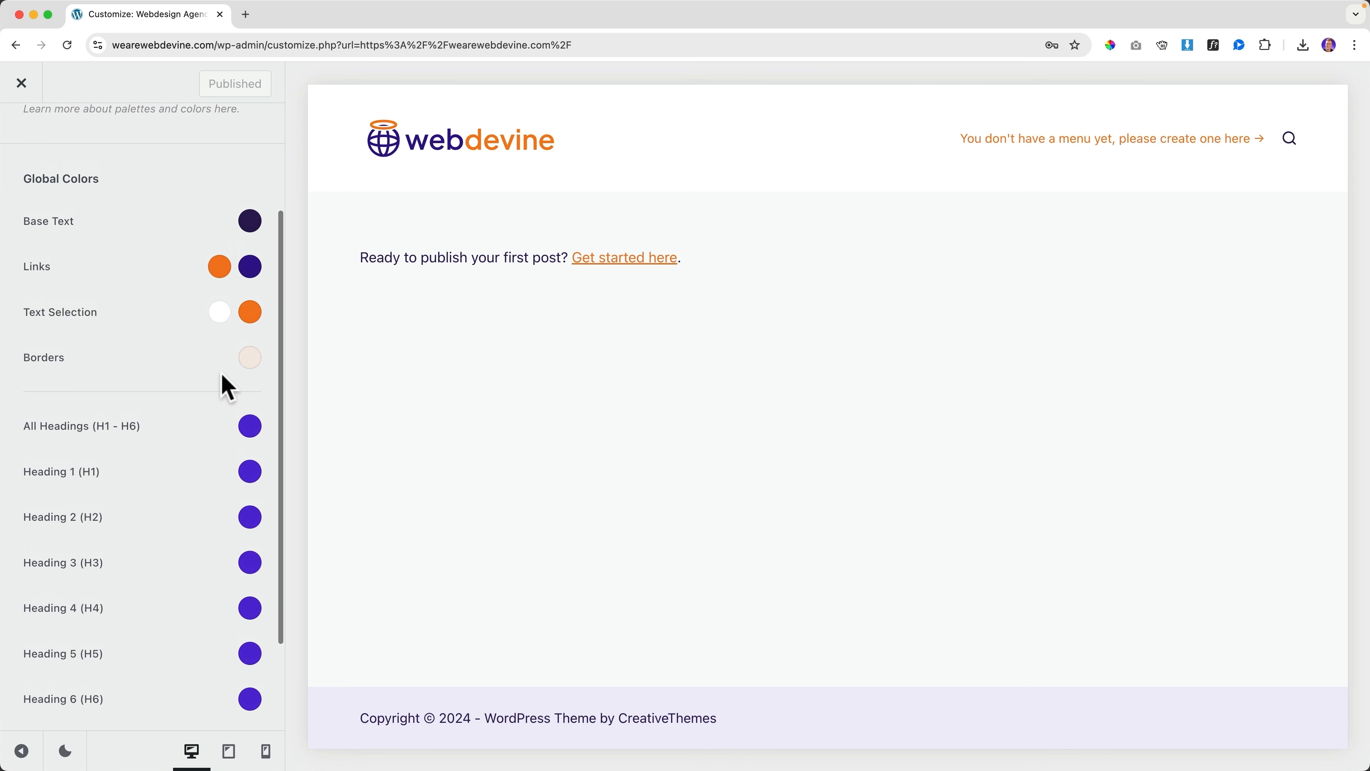
pyautogui.click(219, 276)
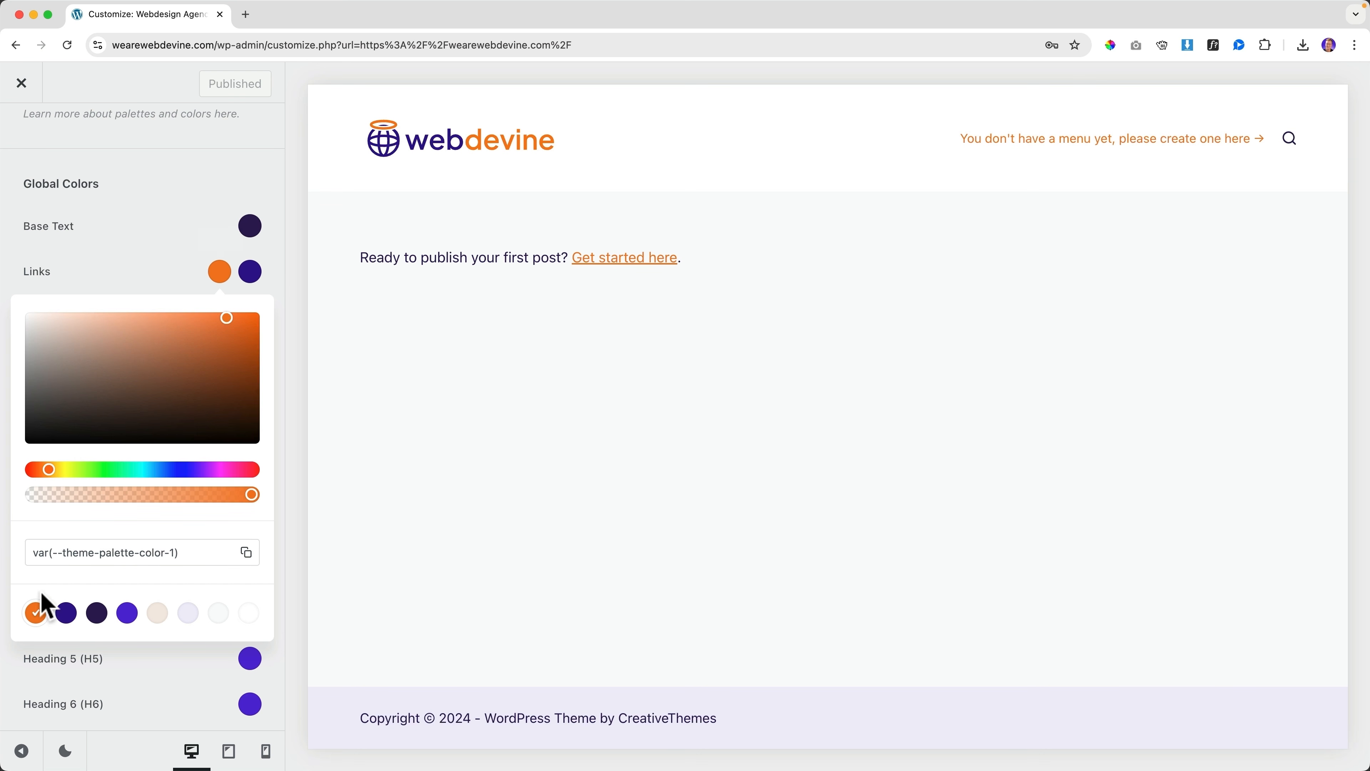
pyautogui.click(150, 273)
pyautogui.scroll(3, 145, 270)
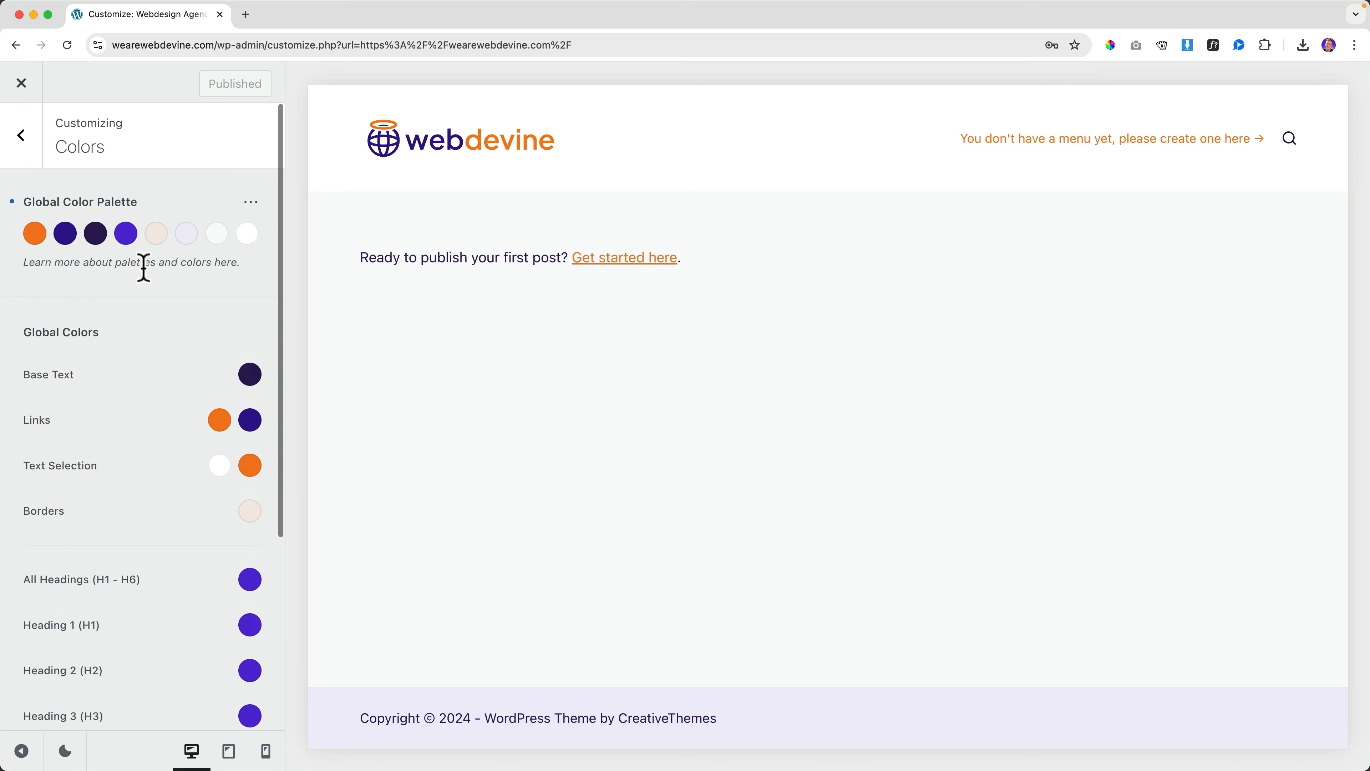
pyautogui.click(34, 233)
pyautogui.click(99, 515)
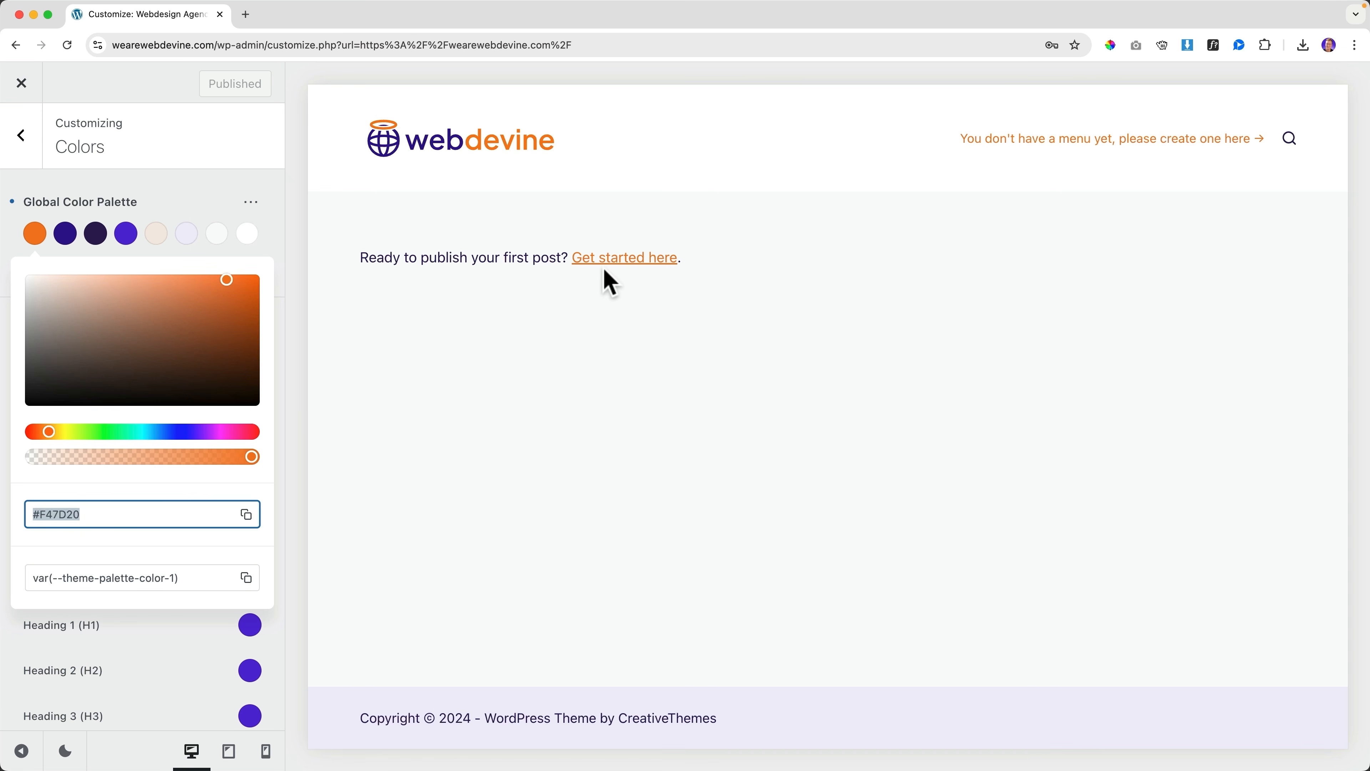
pyautogui.click(221, 431)
pyautogui.moveTo(194, 339); pyautogui.dragTo(259, 274)
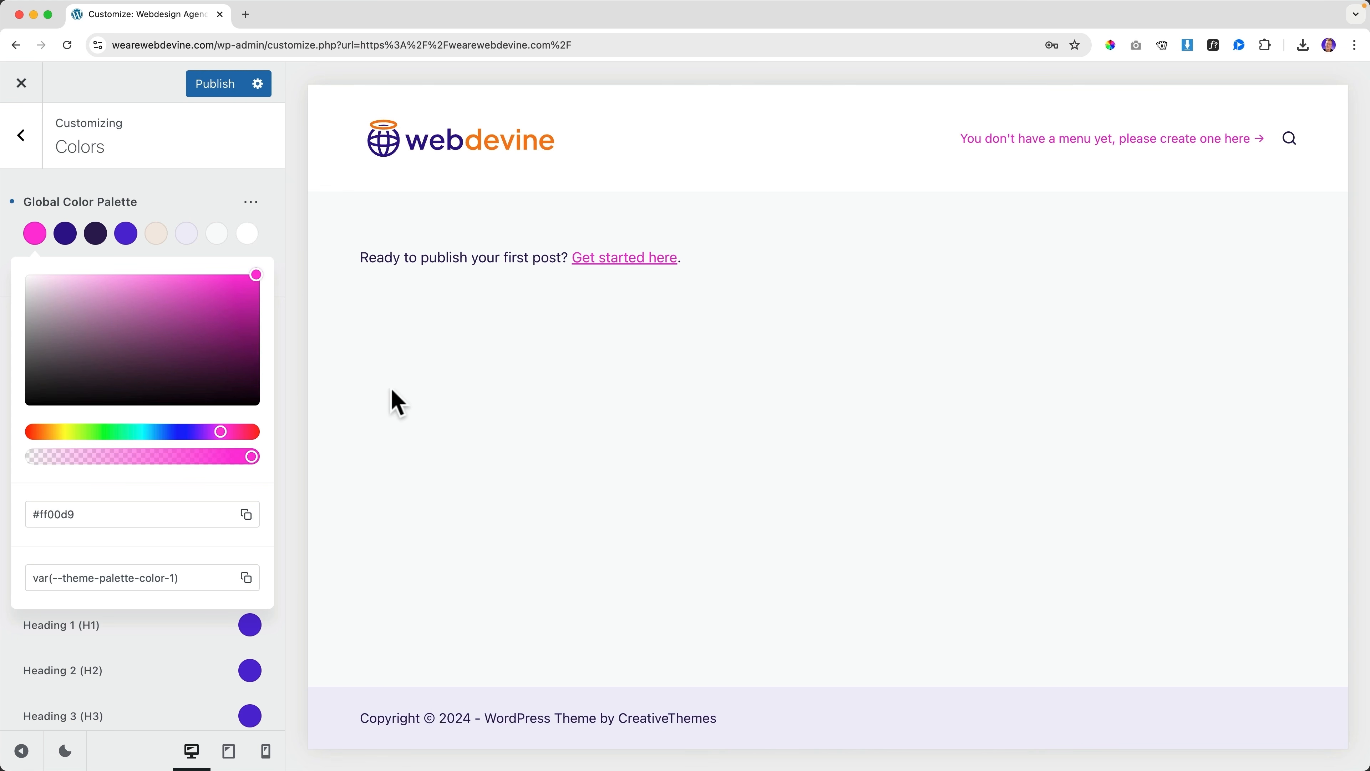
pyautogui.scroll(-1, 38, 249)
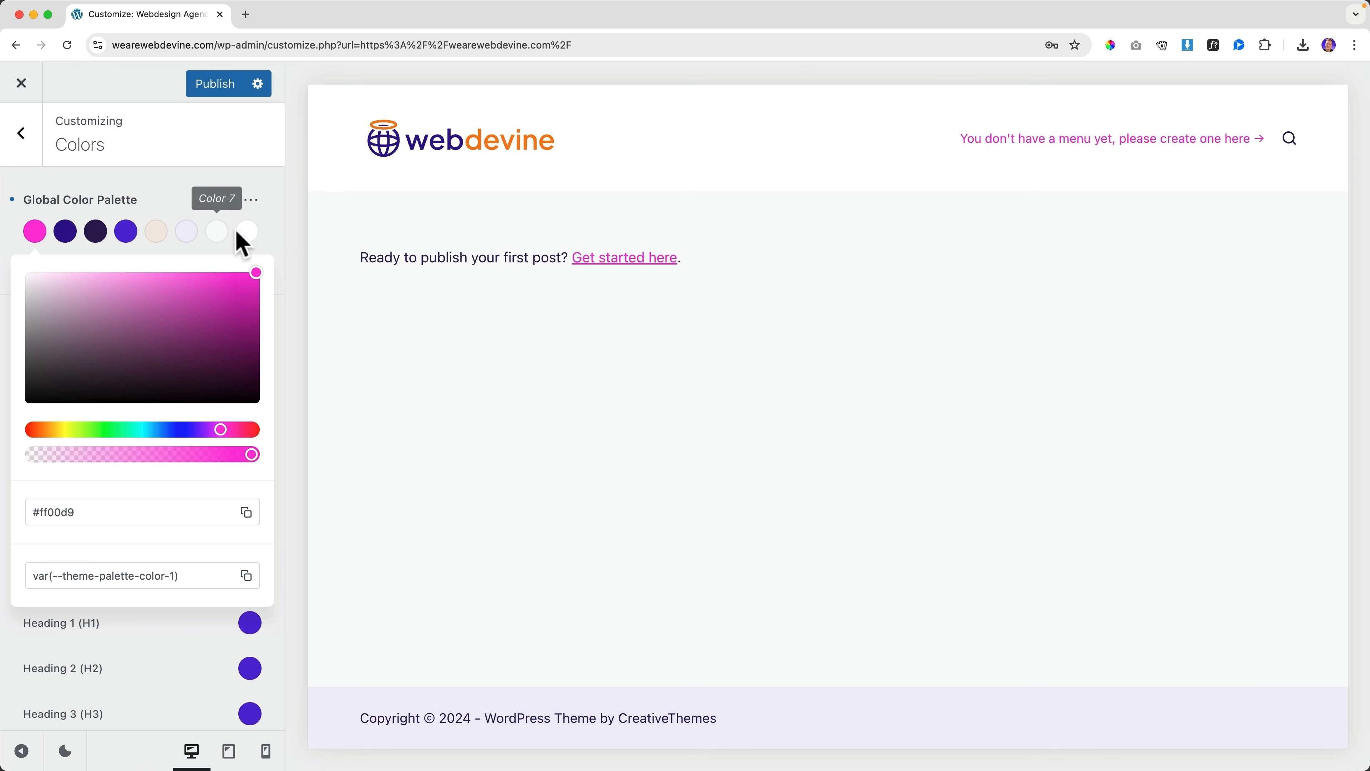
pyautogui.click(123, 510)
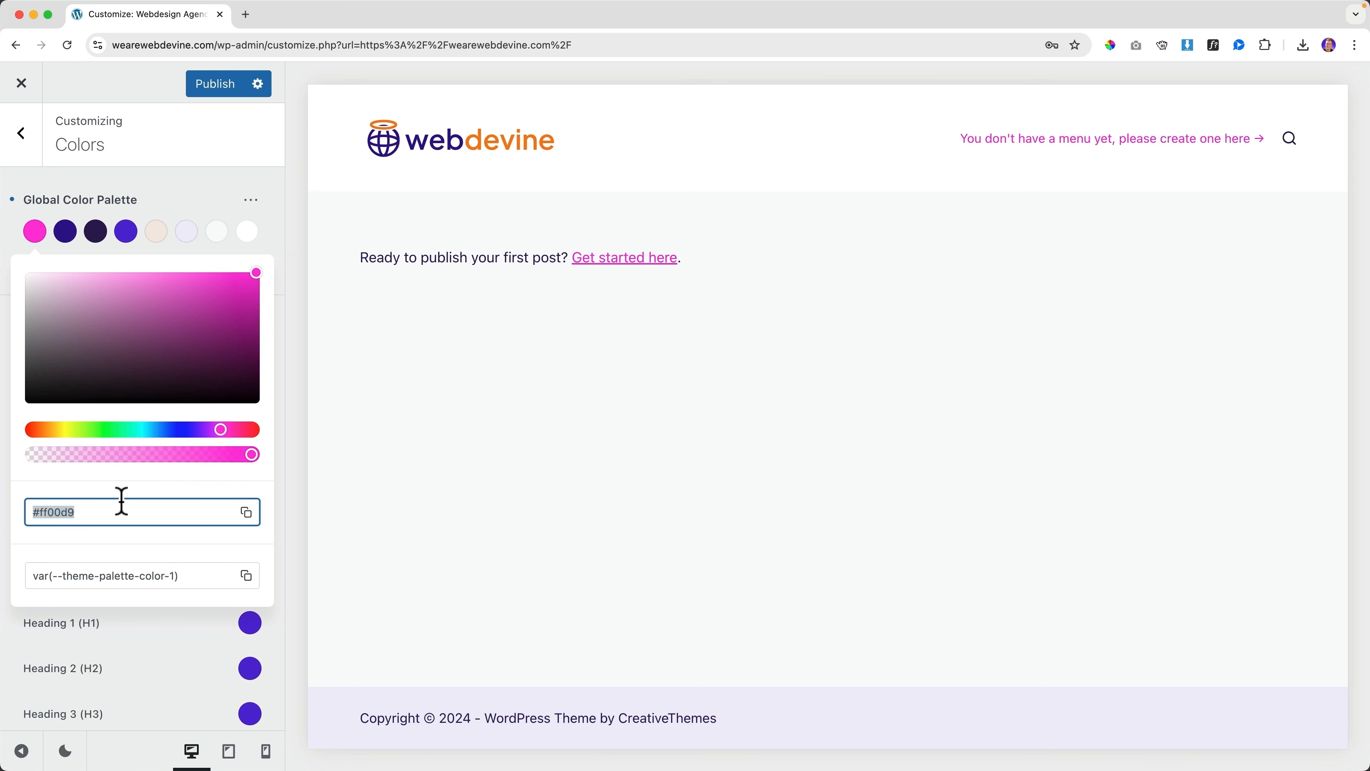
pyautogui.write('#F47D20')
pyautogui.click(180, 210)
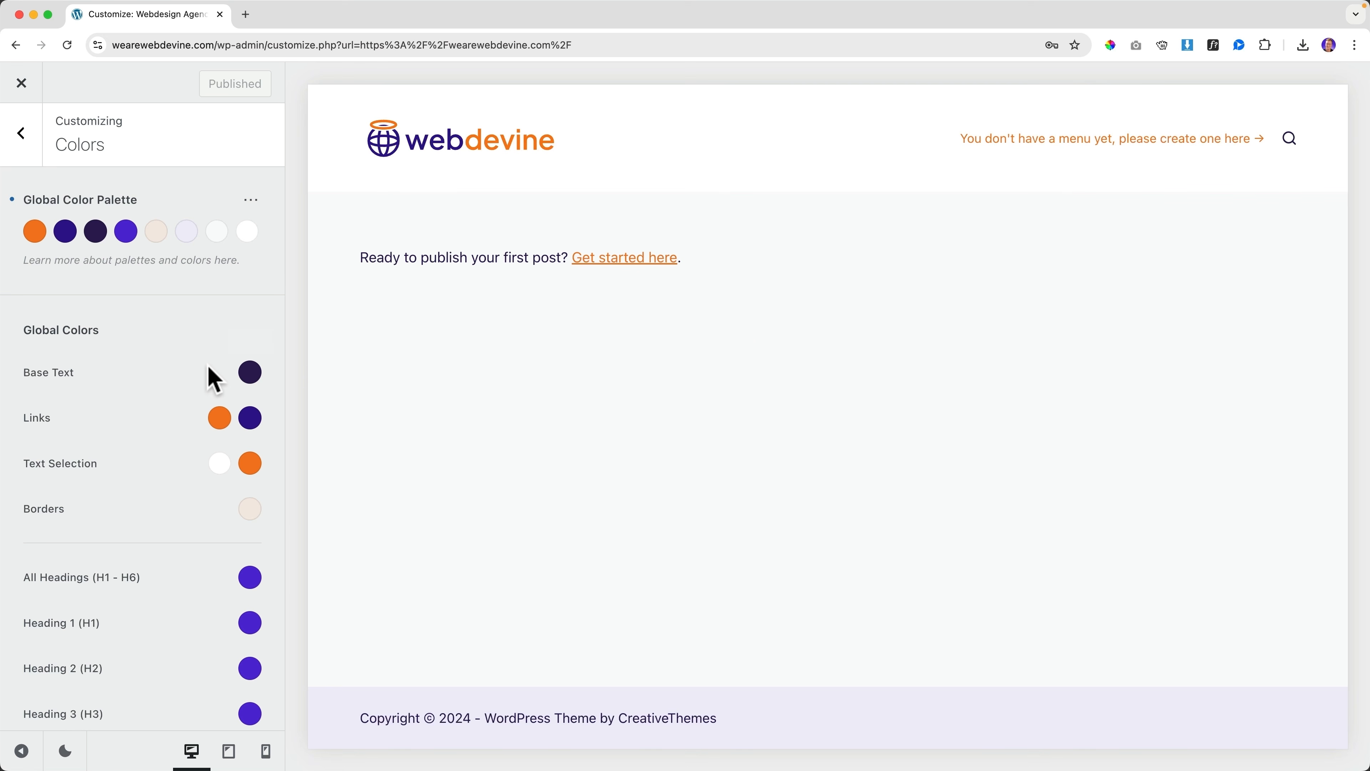
pyautogui.scroll(-5, 208, 377)
pyautogui.scroll(5, 236, 499)
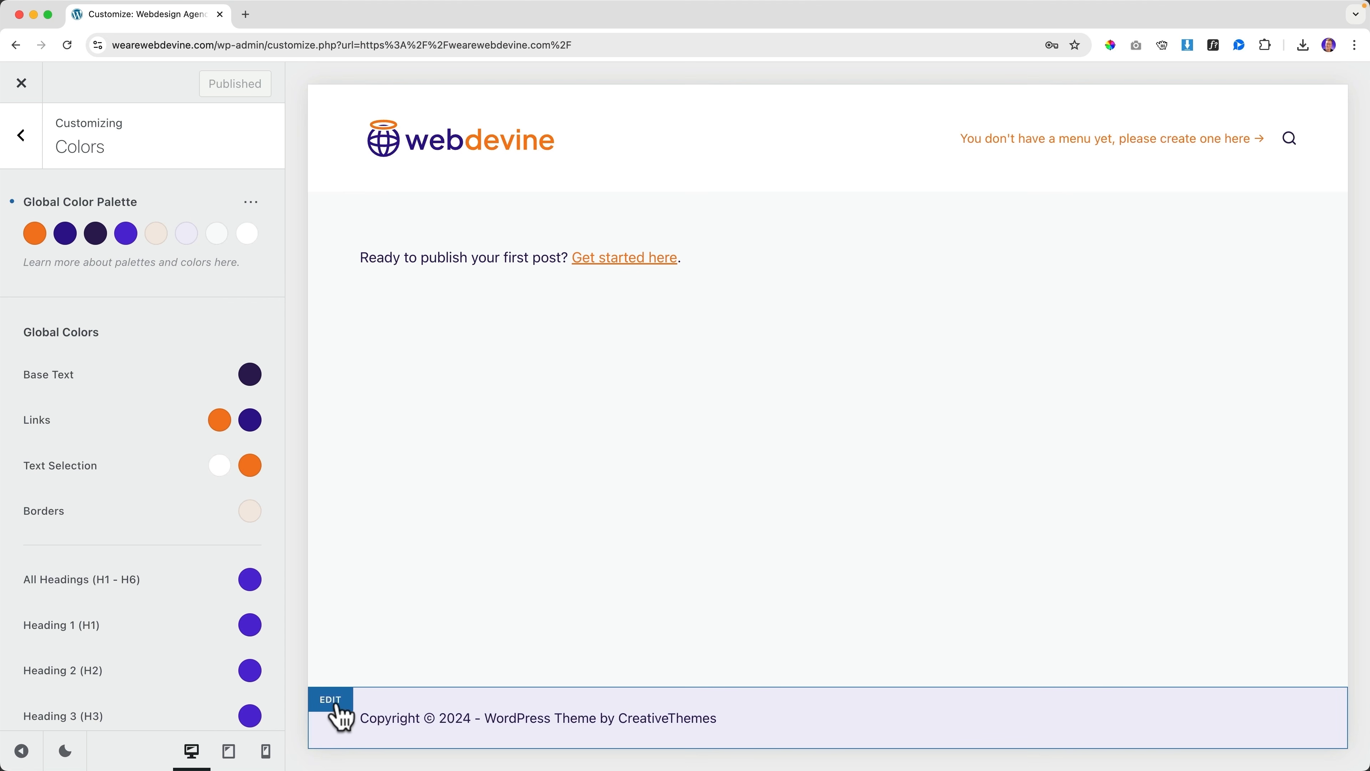
pyautogui.click(337, 717)
# Give the footer bottom row a purple Color 4 background
pyautogui.click(337, 709)
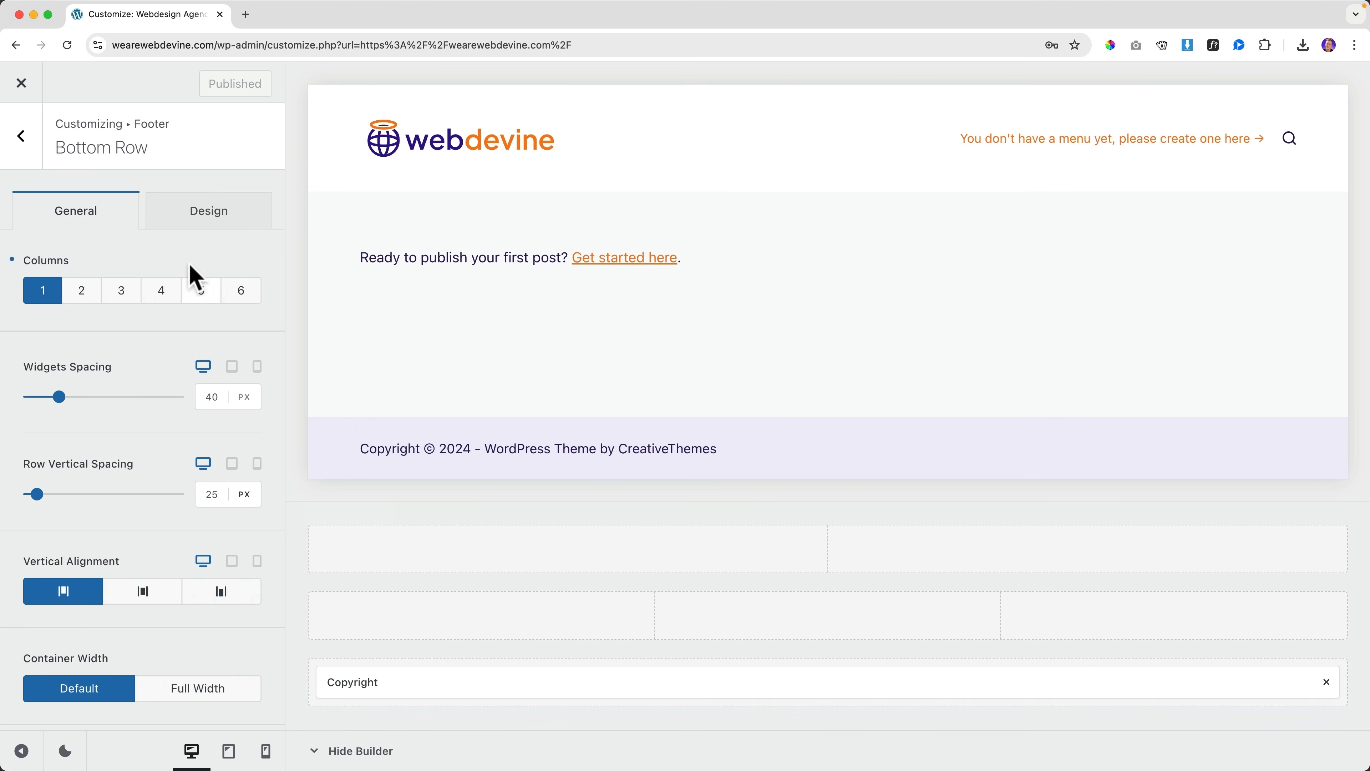
pyautogui.click(216, 229)
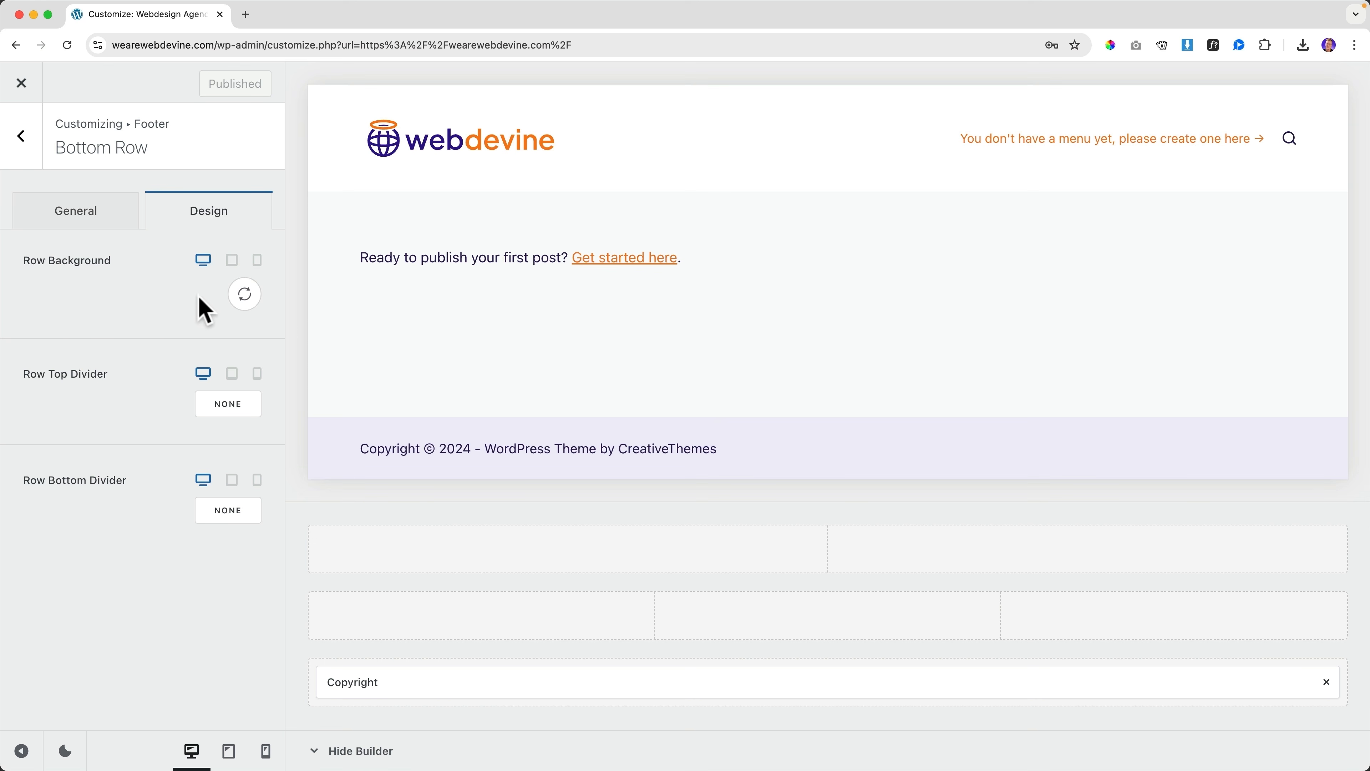
pyautogui.click(240, 305)
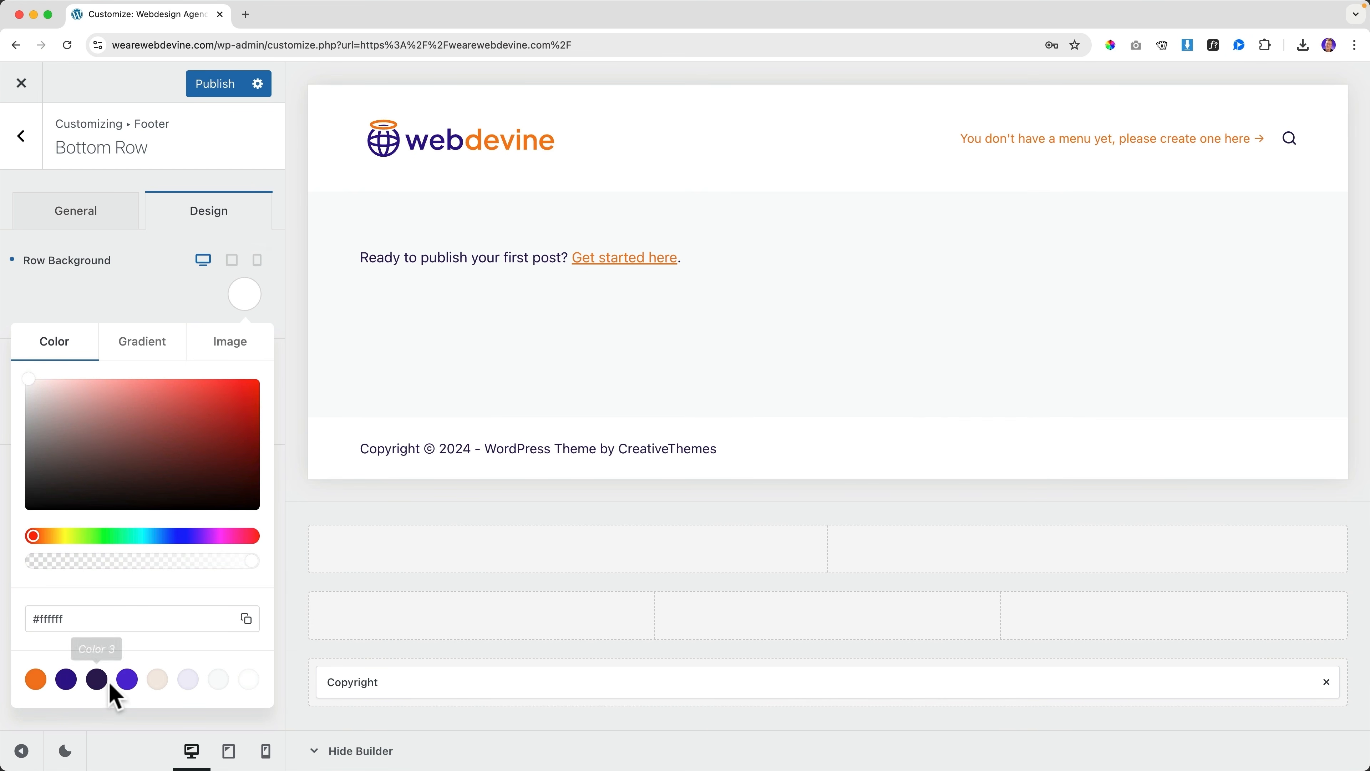
pyautogui.click(128, 681)
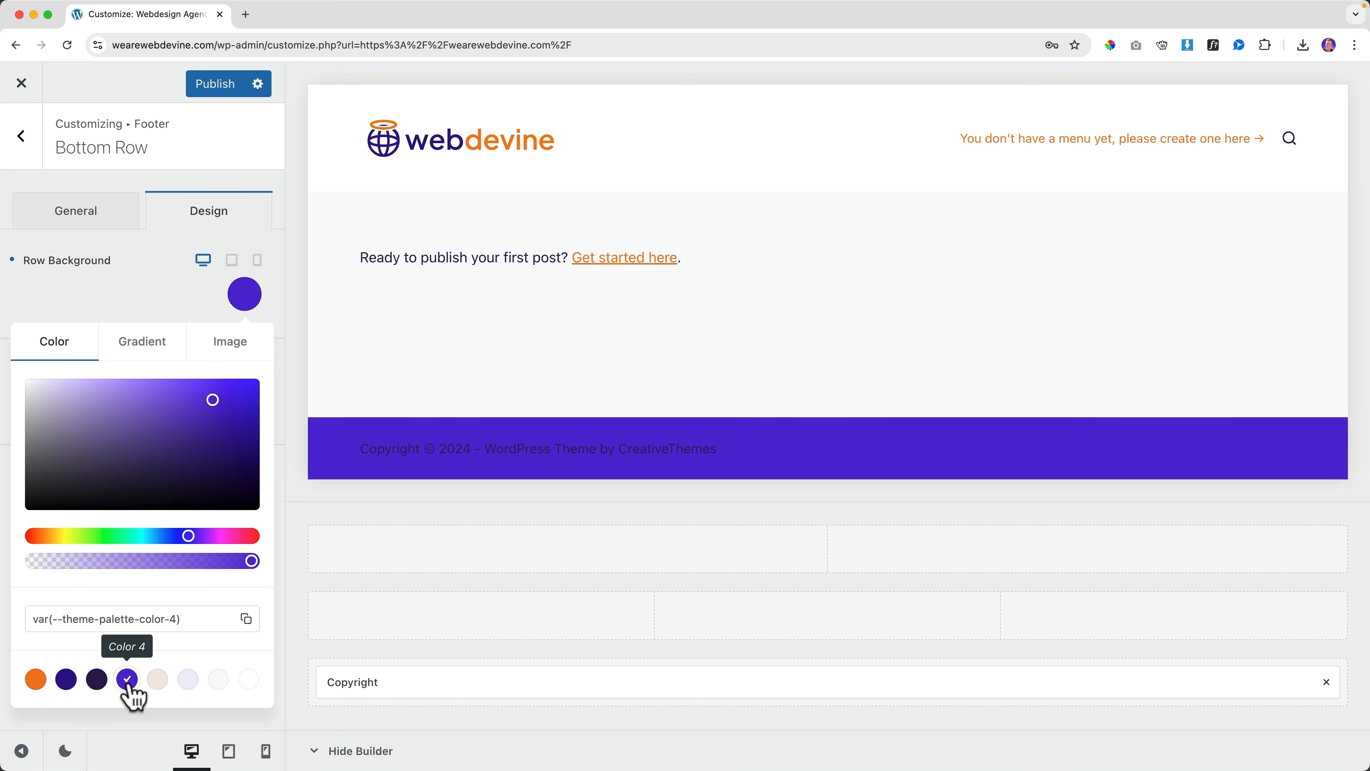
pyautogui.click(172, 294)
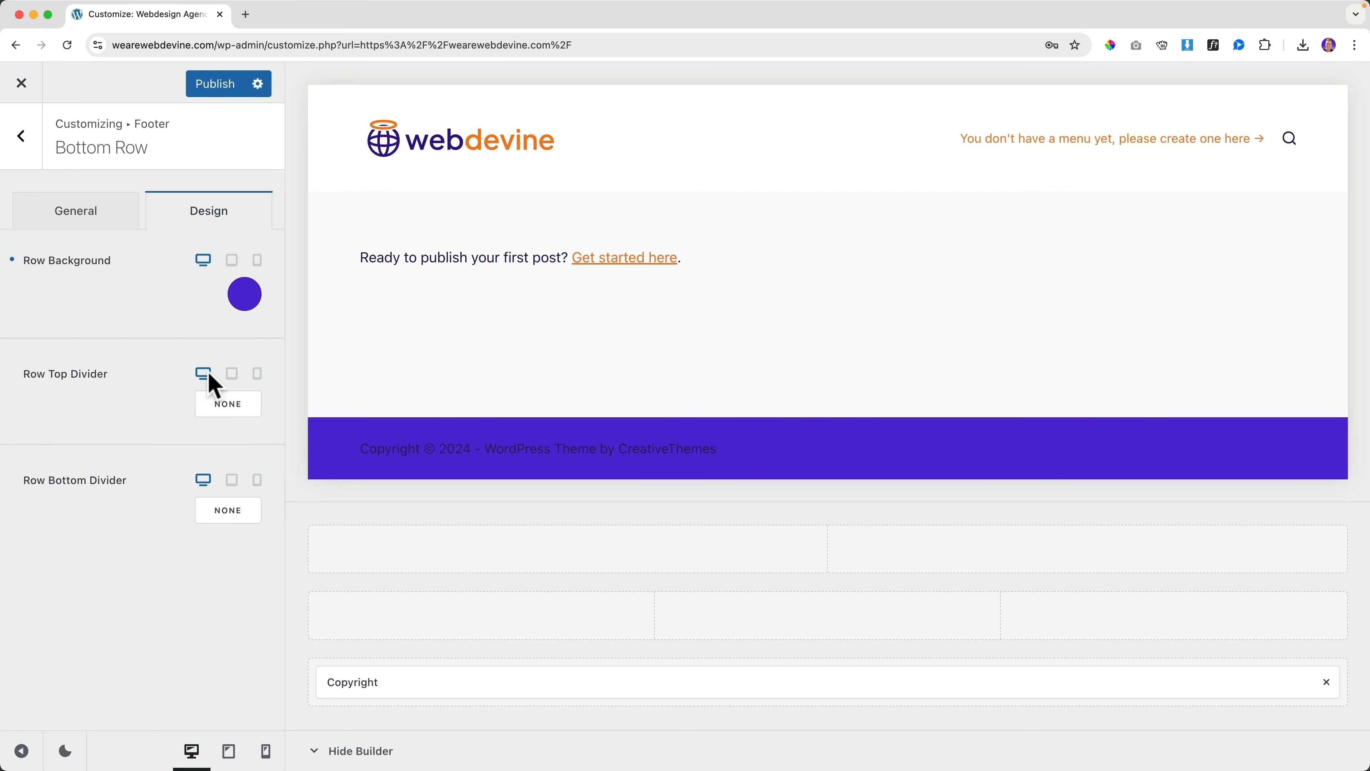
# Make the copyright text white (Color 8) and its links and hover orange (Color 1)
pyautogui.click(366, 679)
pyautogui.click(195, 219)
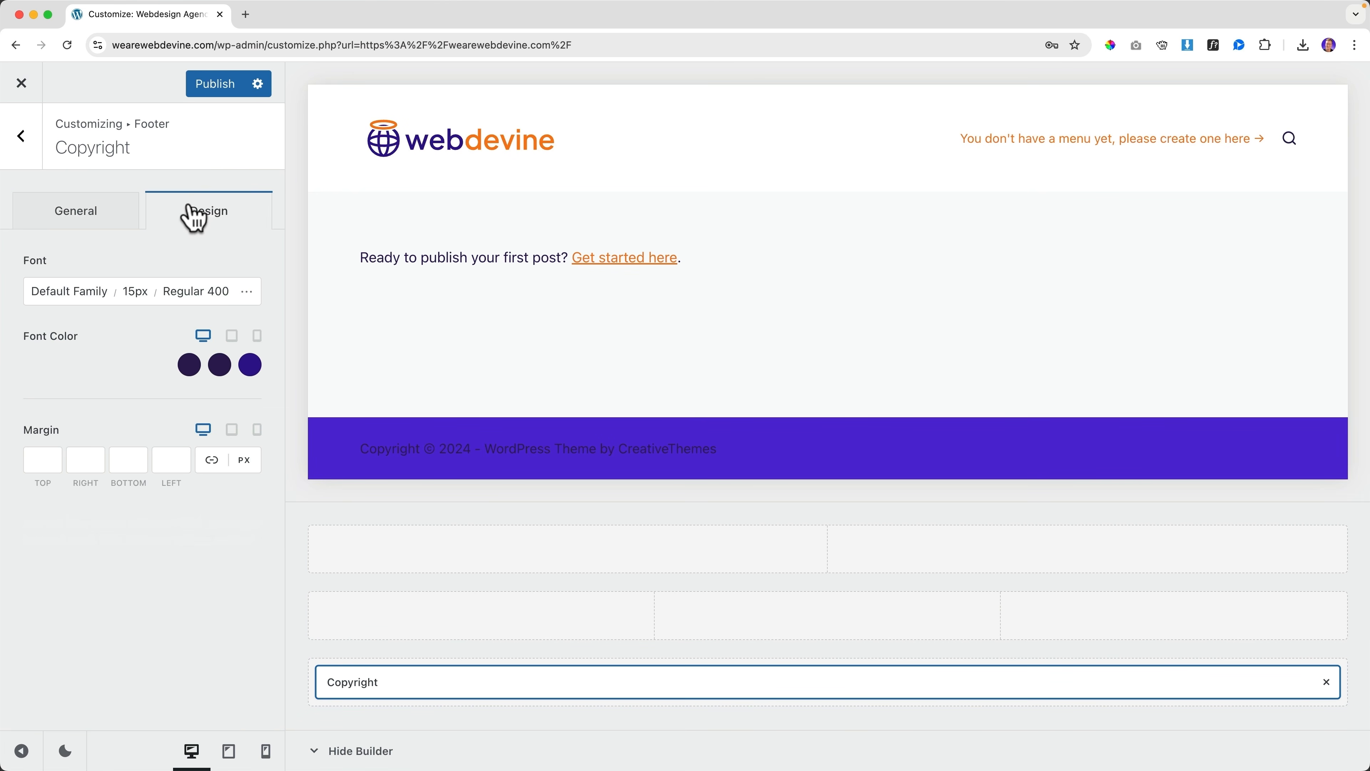
pyautogui.click(186, 367)
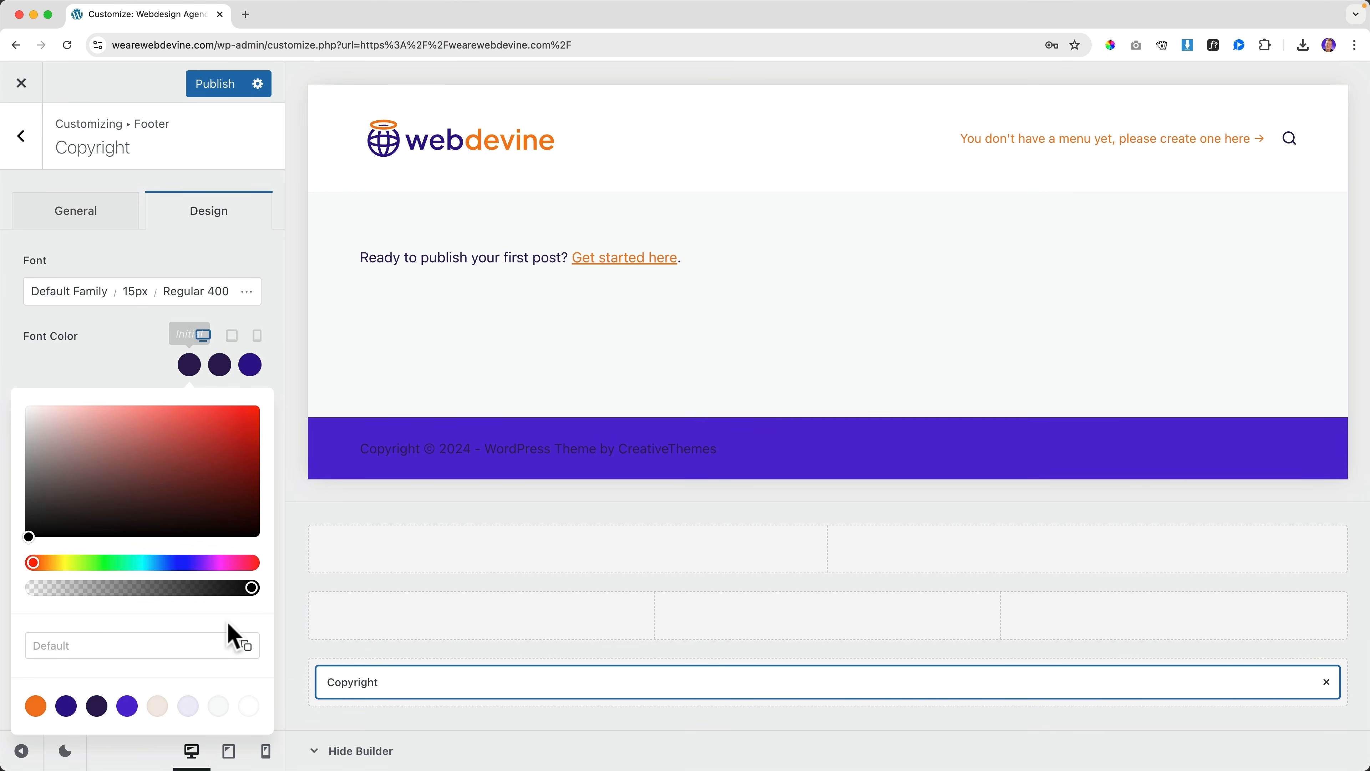
pyautogui.click(249, 706)
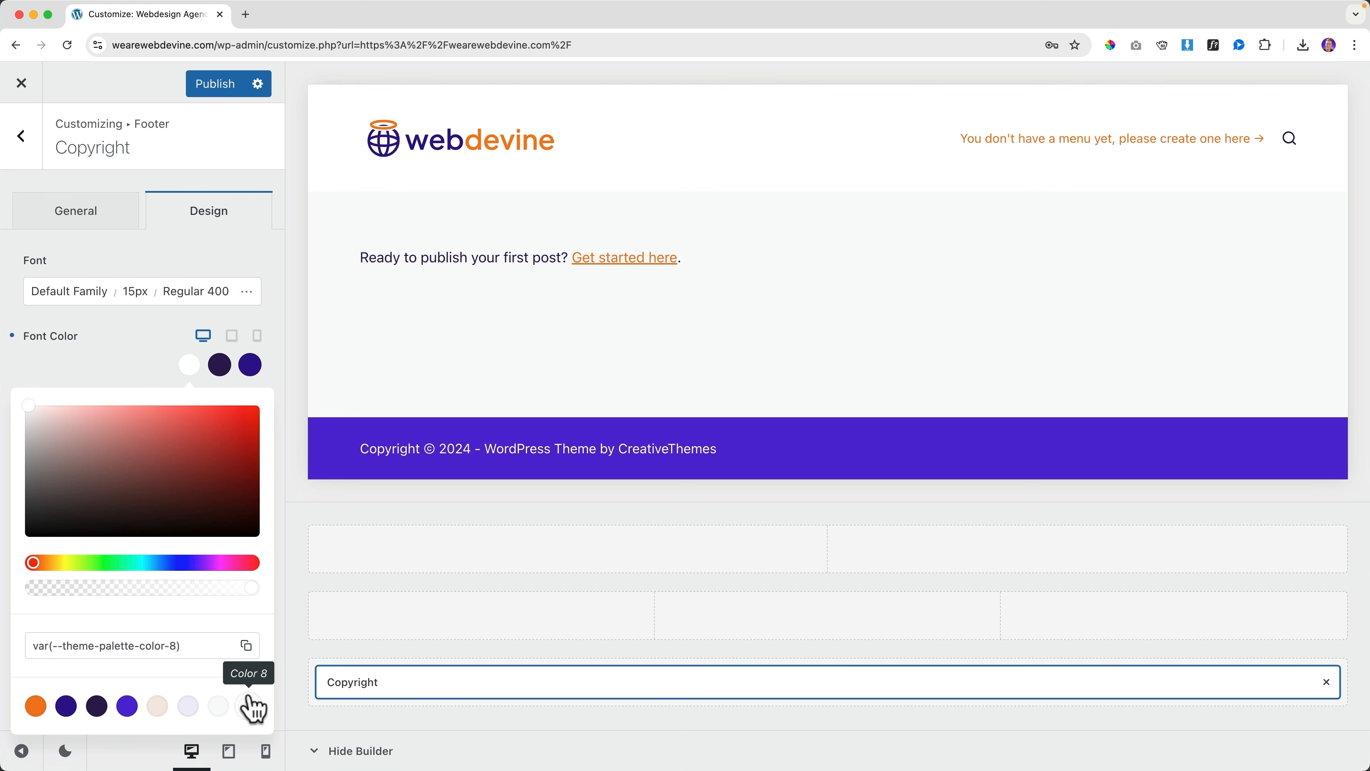
pyautogui.click(219, 367)
pyautogui.click(35, 706)
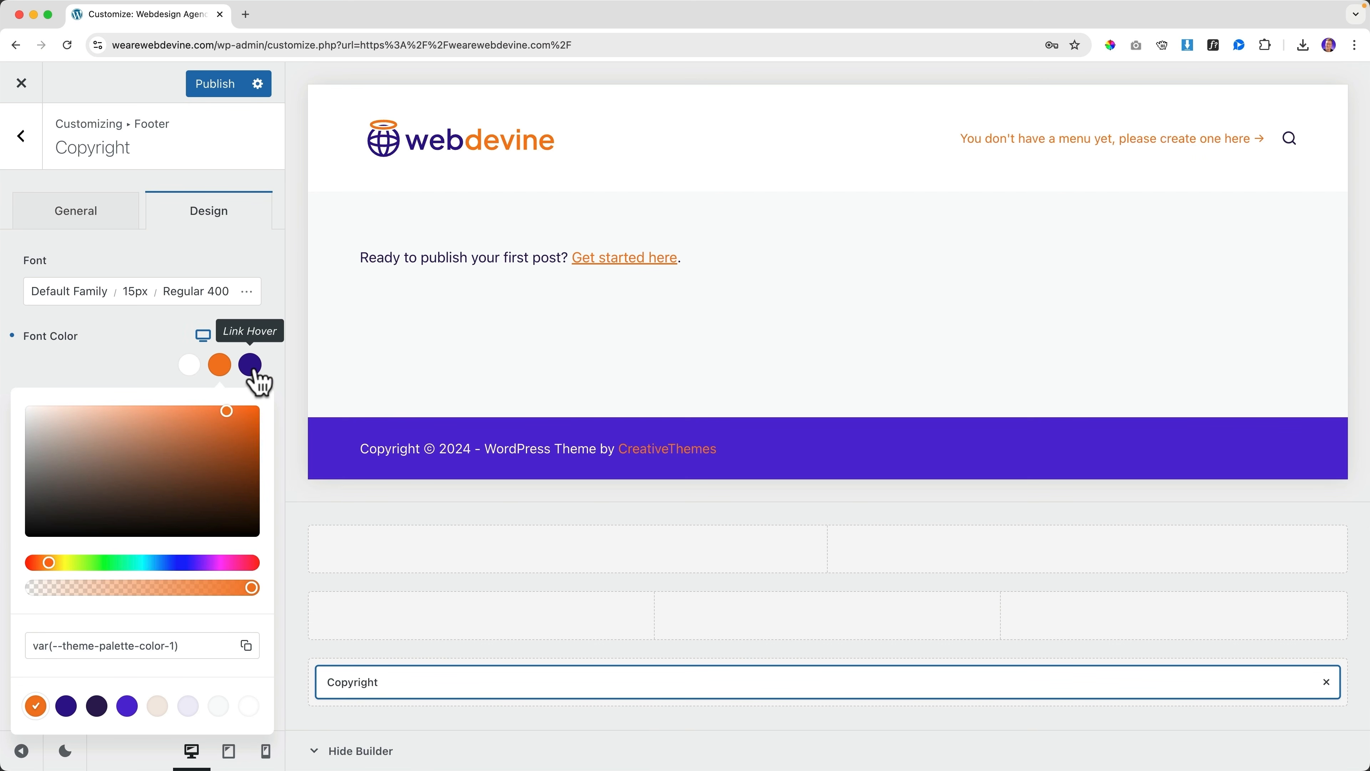
pyautogui.click(252, 369)
pyautogui.click(36, 705)
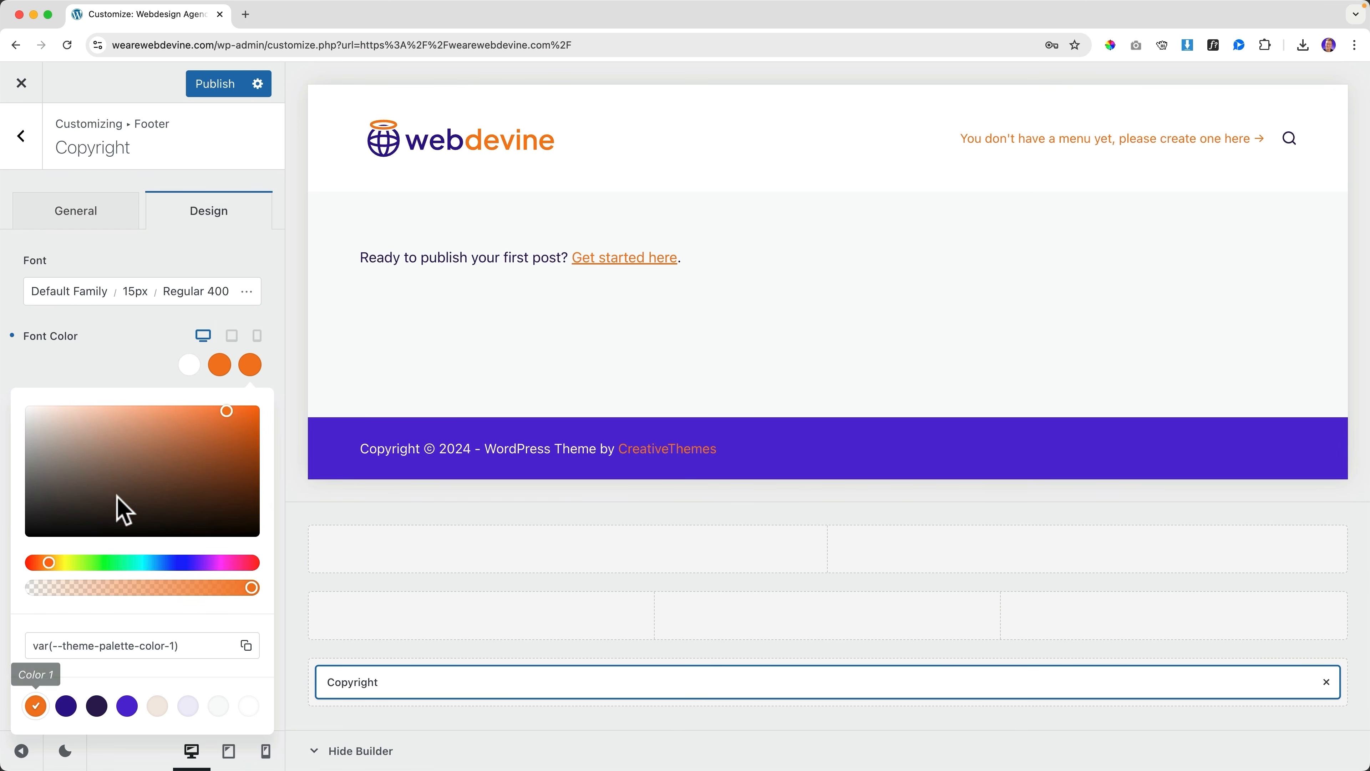
pyautogui.click(161, 377)
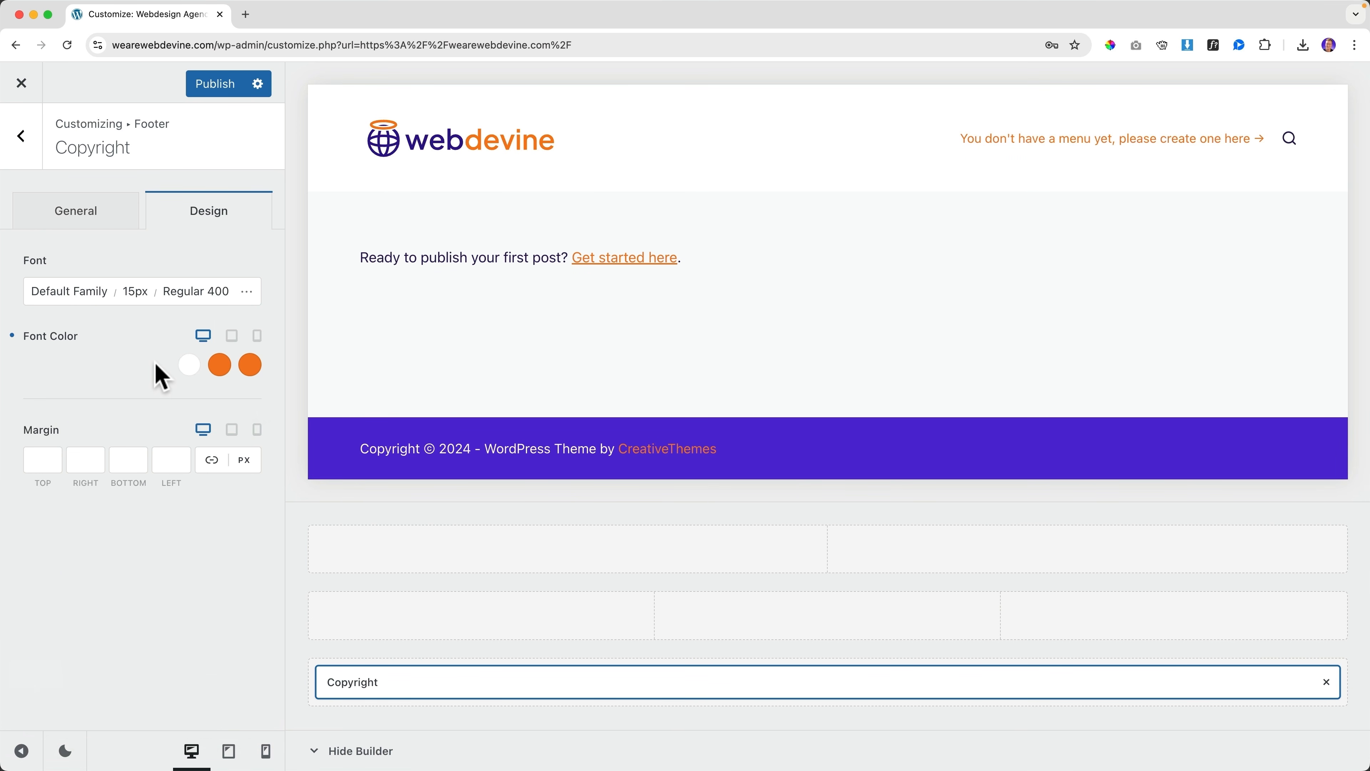
pyautogui.click(100, 227)
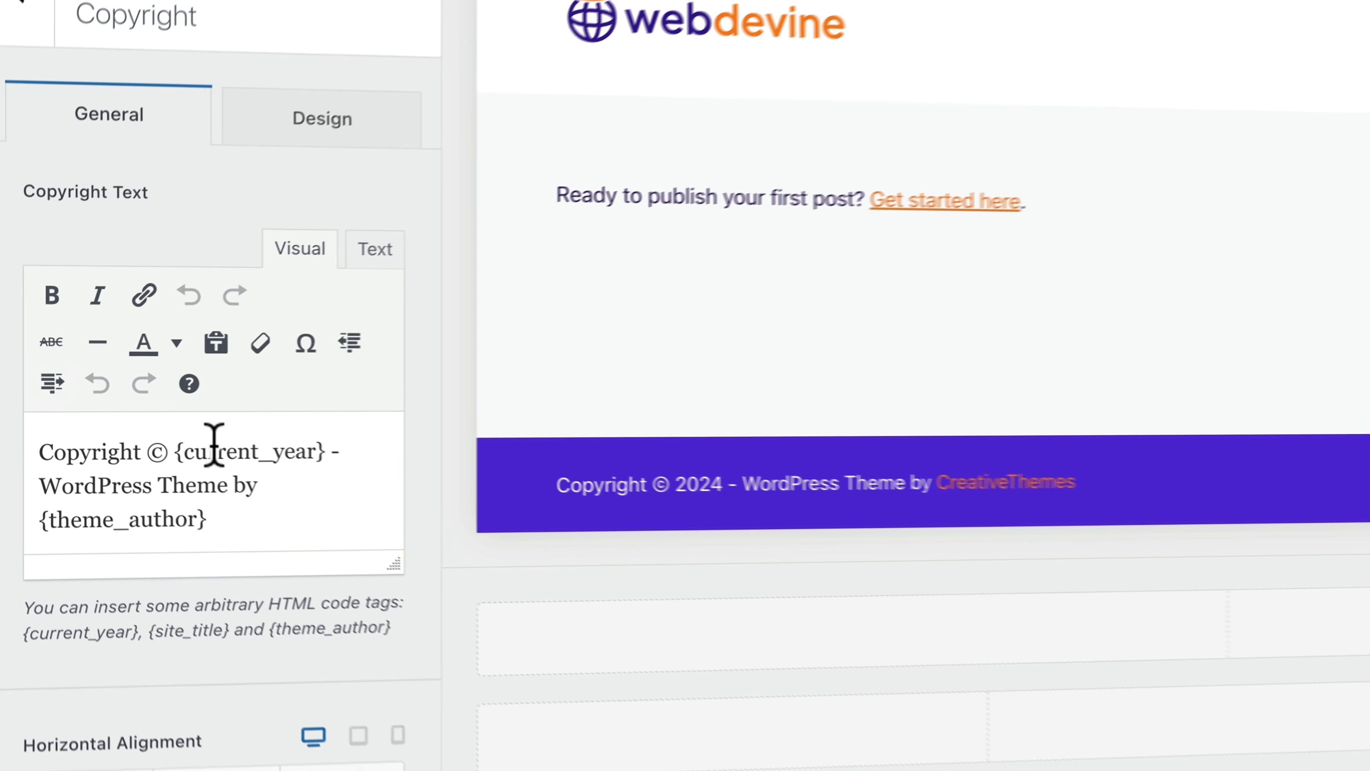
# Replace the theme credit in the copyright with '| WebDevine'
pyautogui.moveTo(337, 448); pyautogui.dragTo(339, 506)
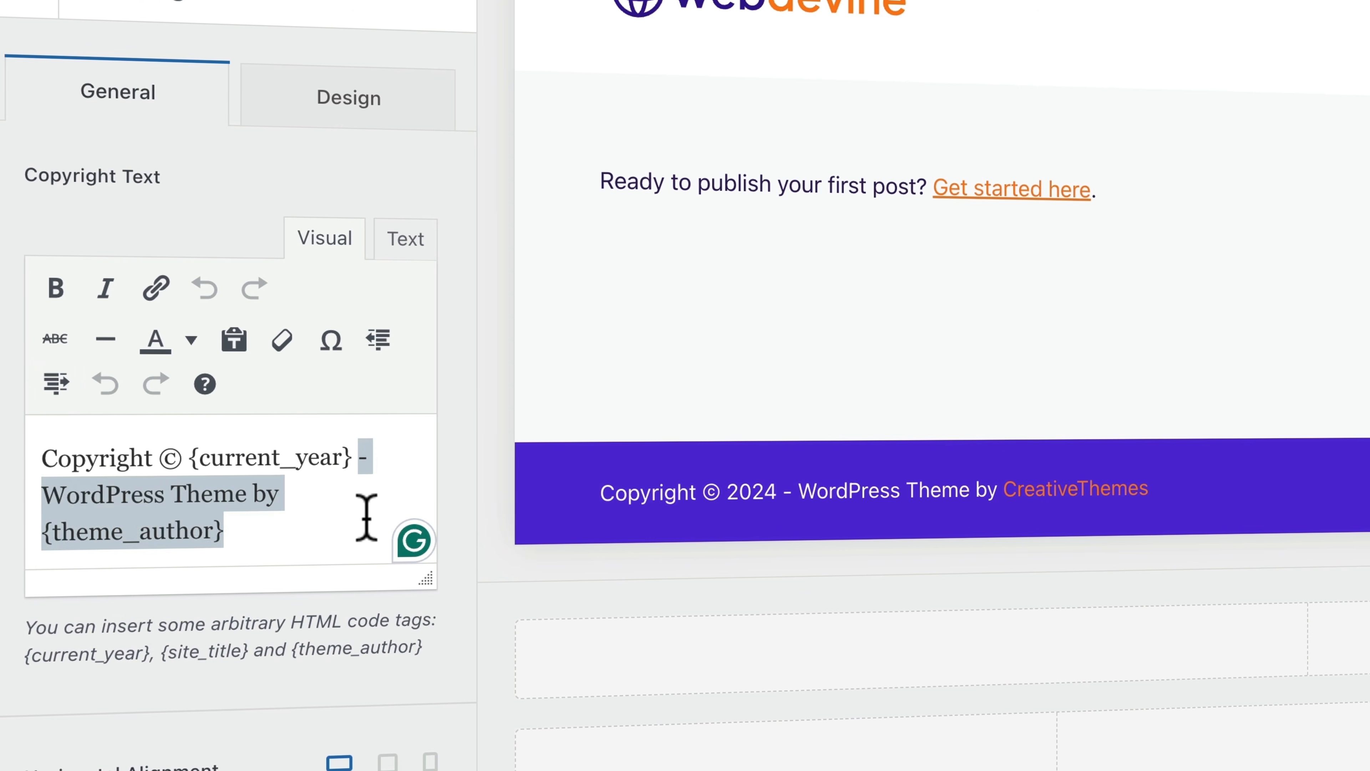
pyautogui.press('BackSpace')
pyautogui.write('| ')
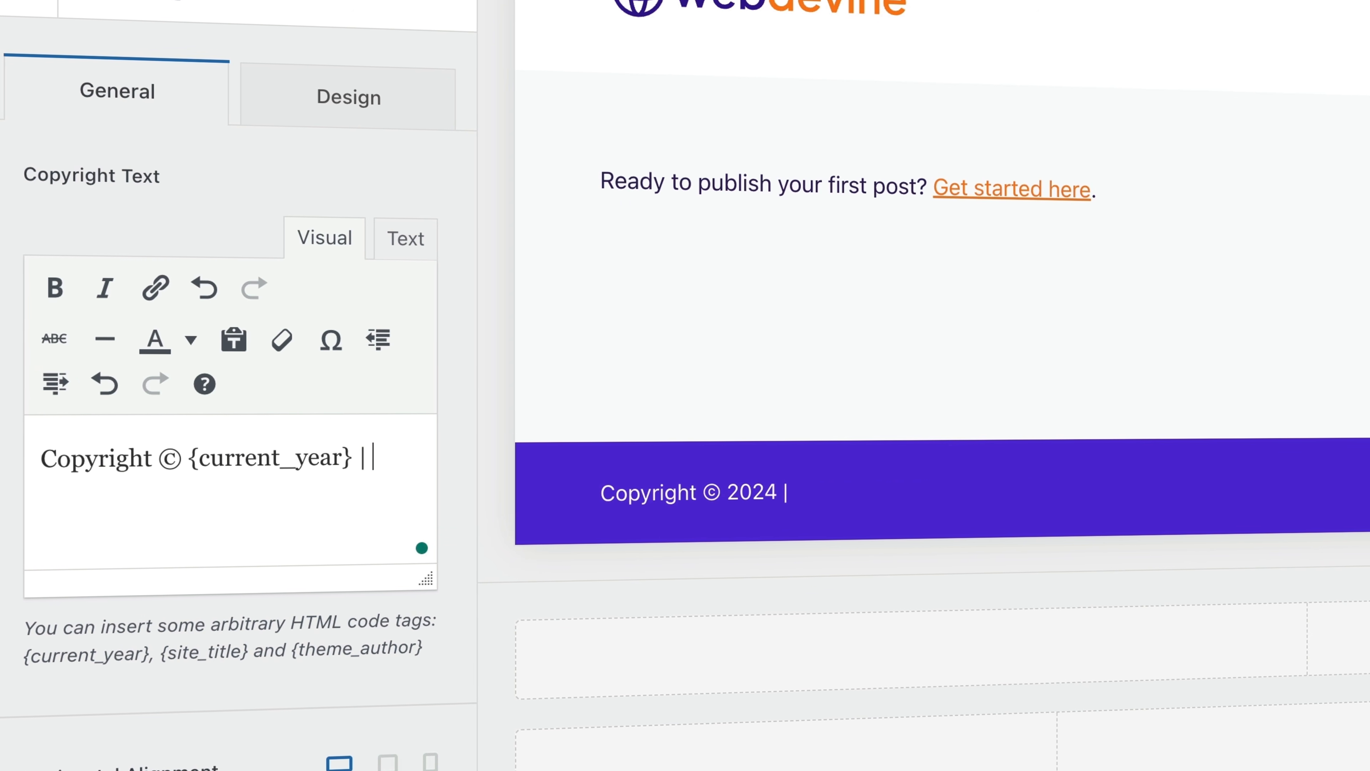
pyautogui.write('w')
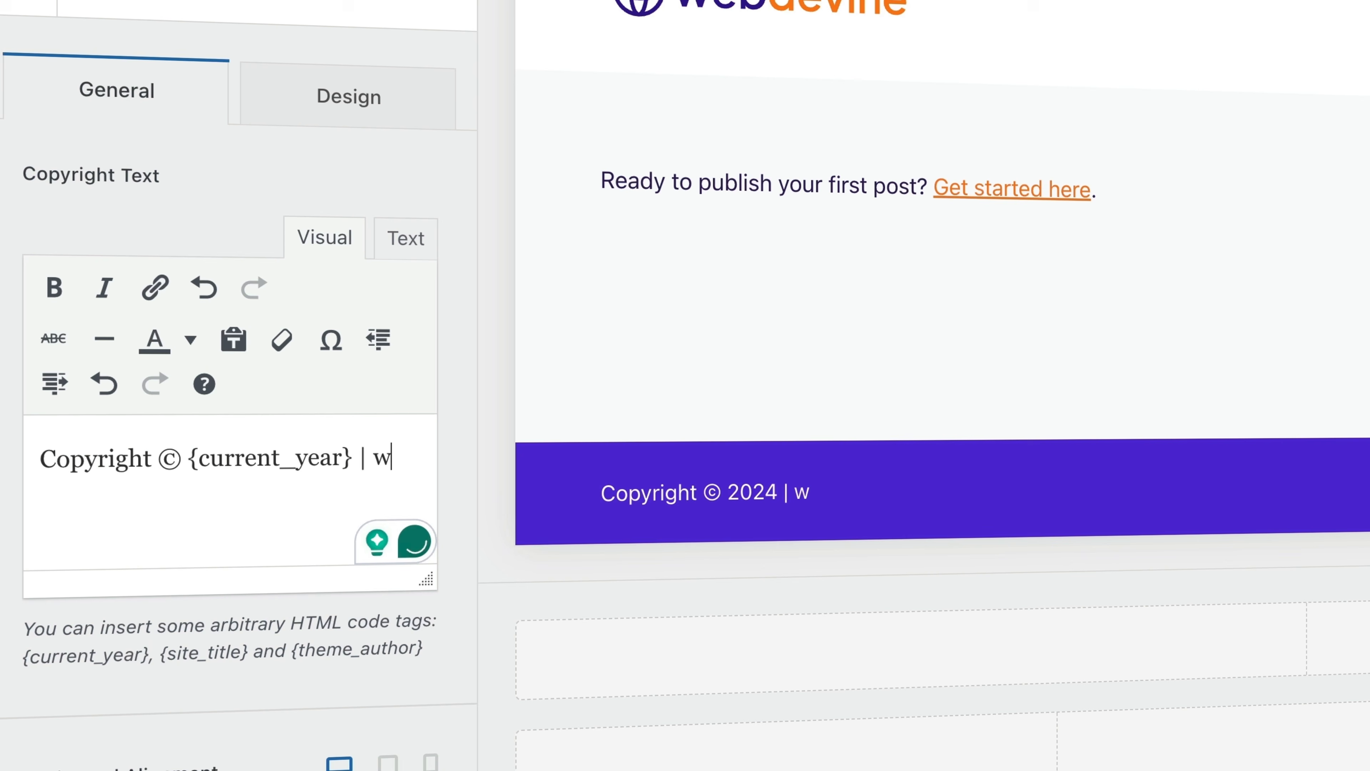
pyautogui.press('BackSpace')
pyautogui.write('WebDevine')
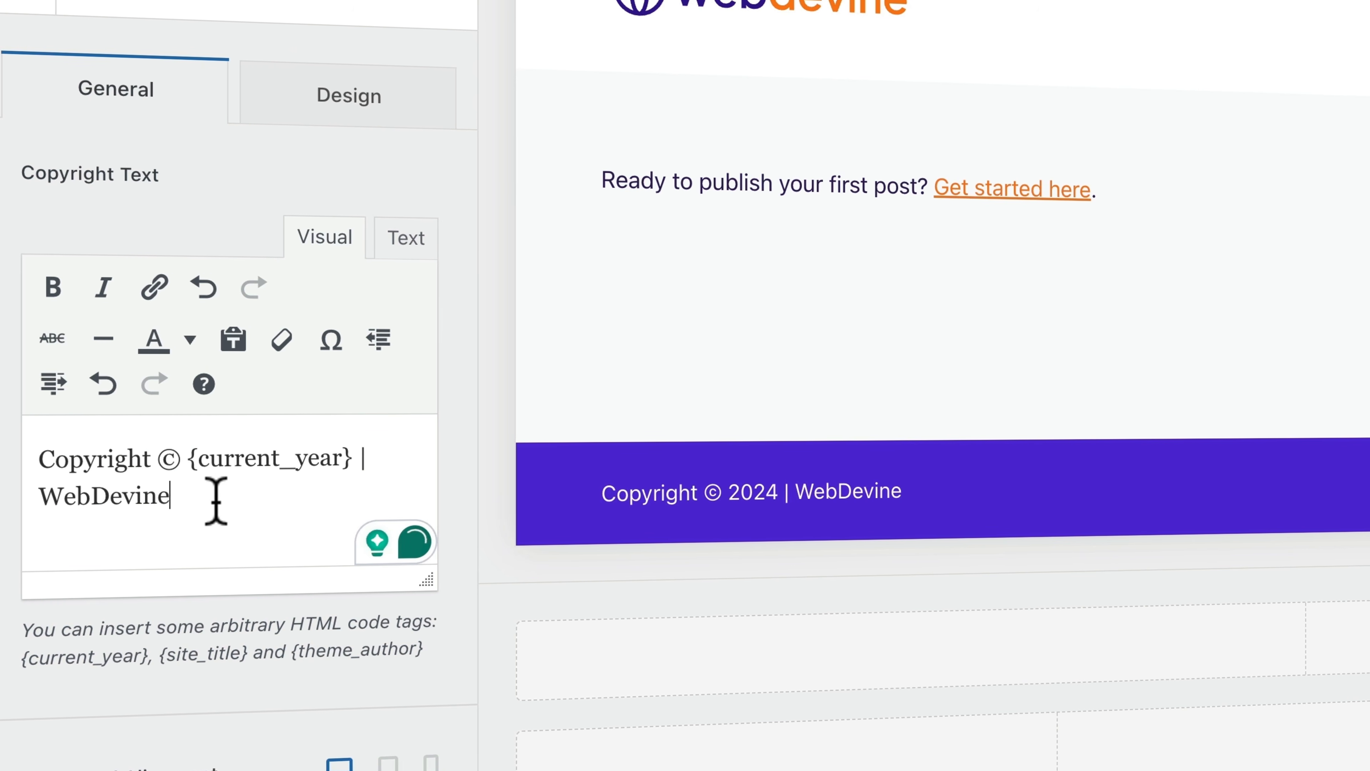
pyautogui.moveTo(214, 499); pyautogui.dragTo(28, 504)
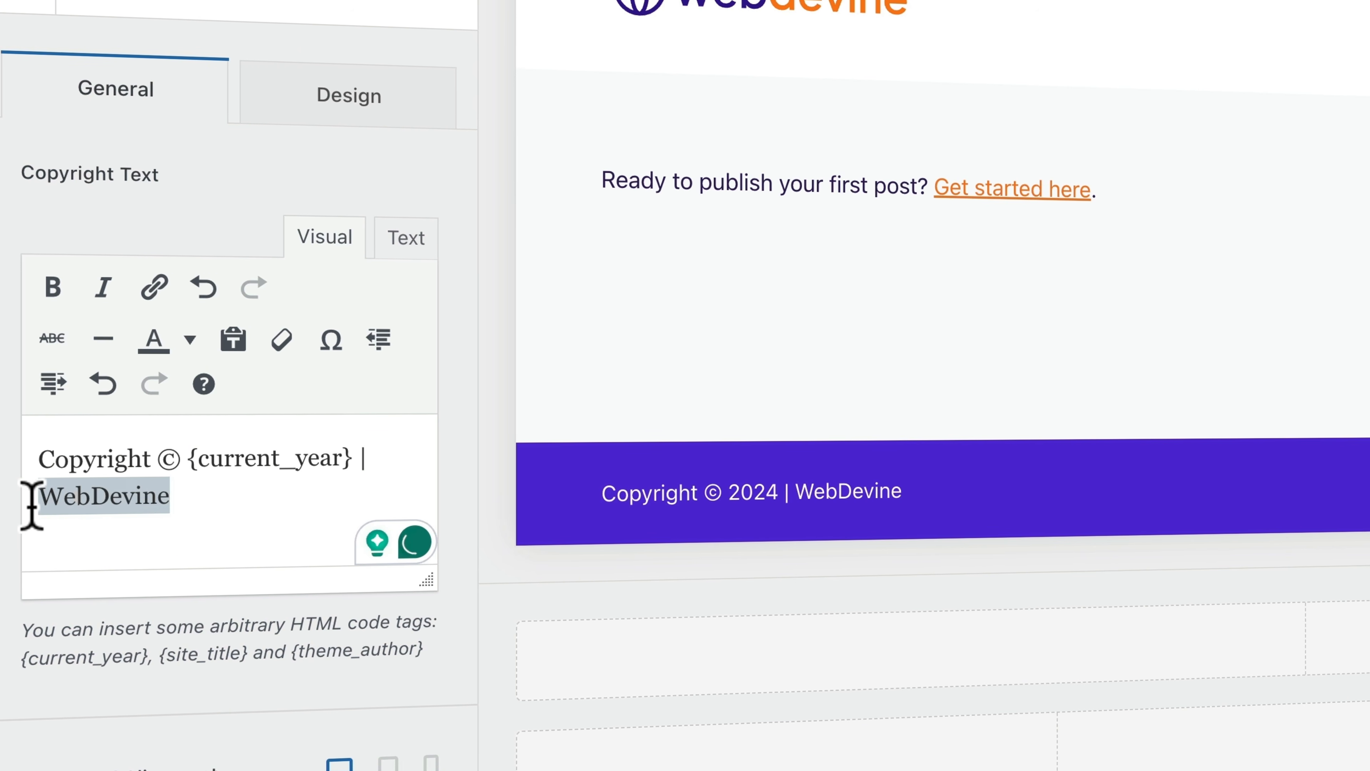
pyautogui.click(155, 289)
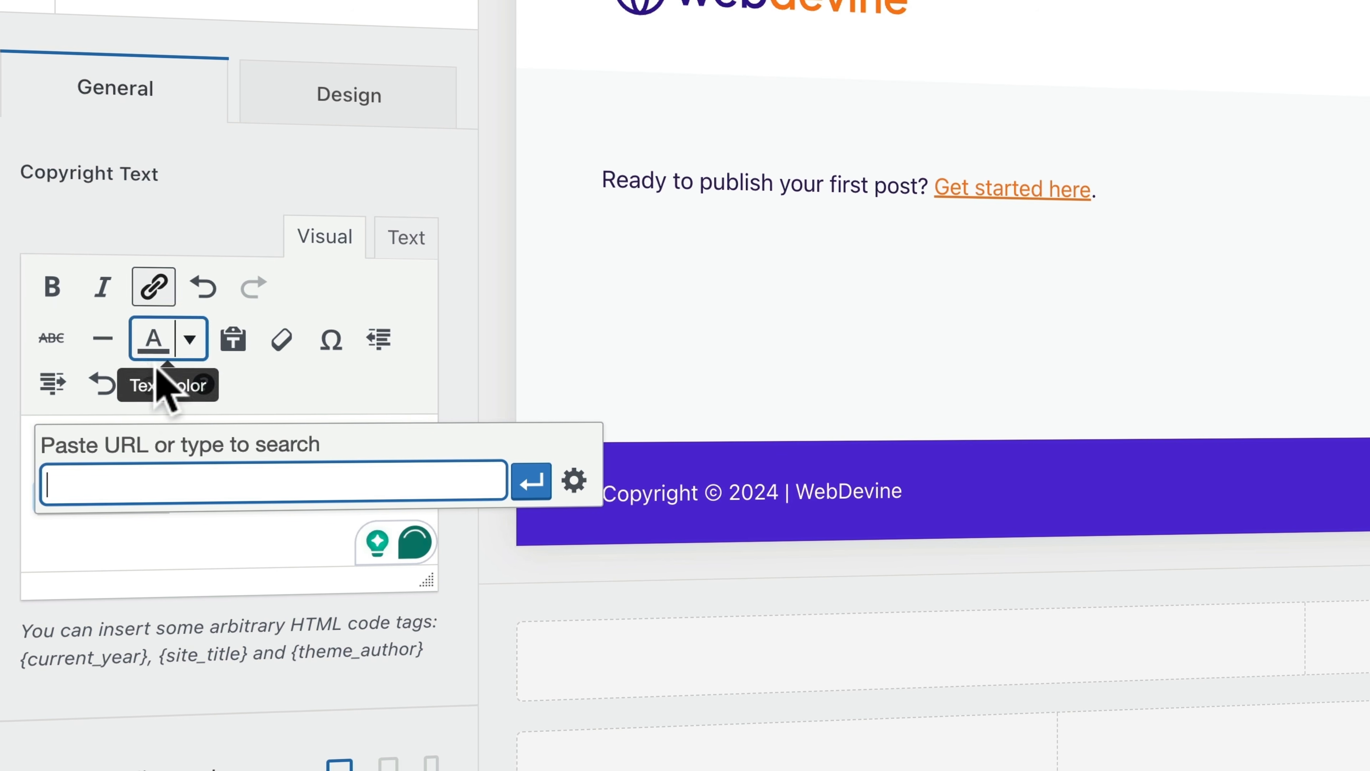
pyautogui.write('http://')
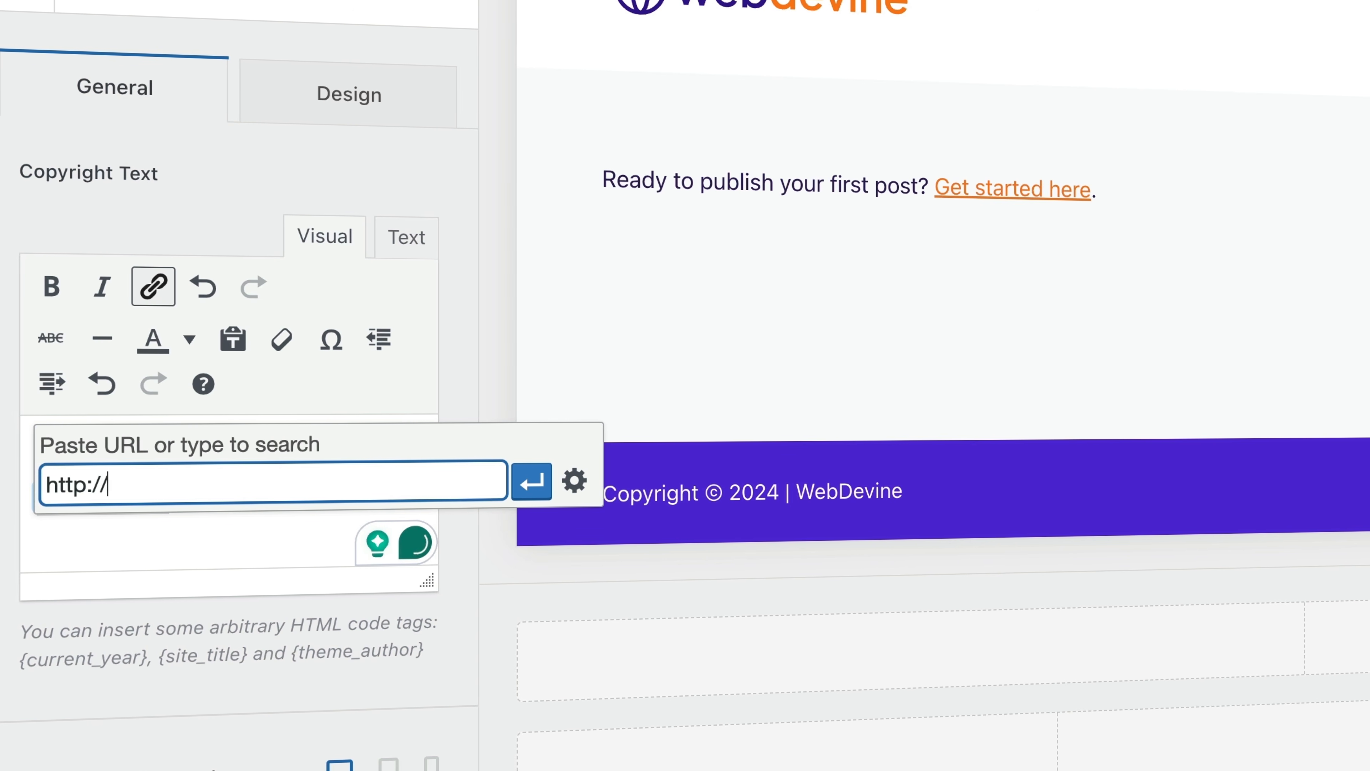
pyautogui.write('wearewebdevine.com')
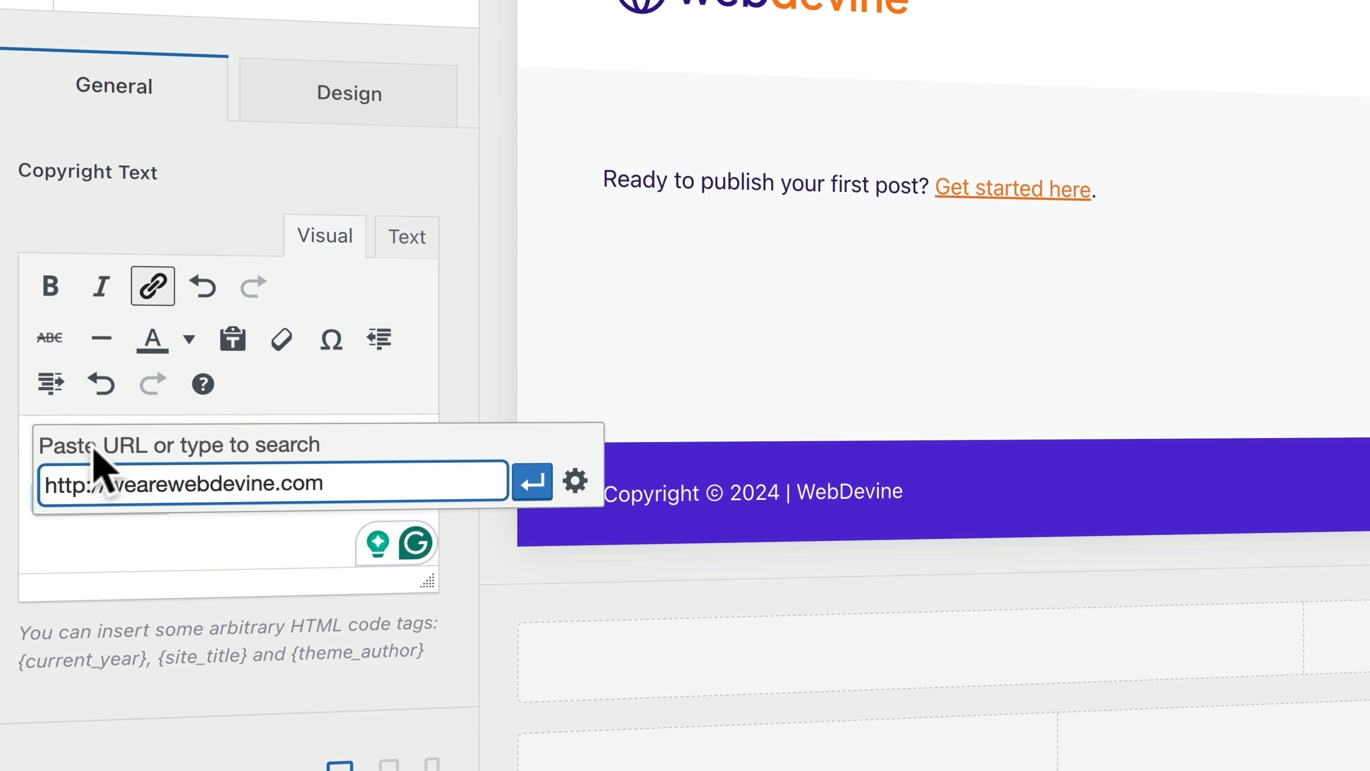
pyautogui.click(88, 484)
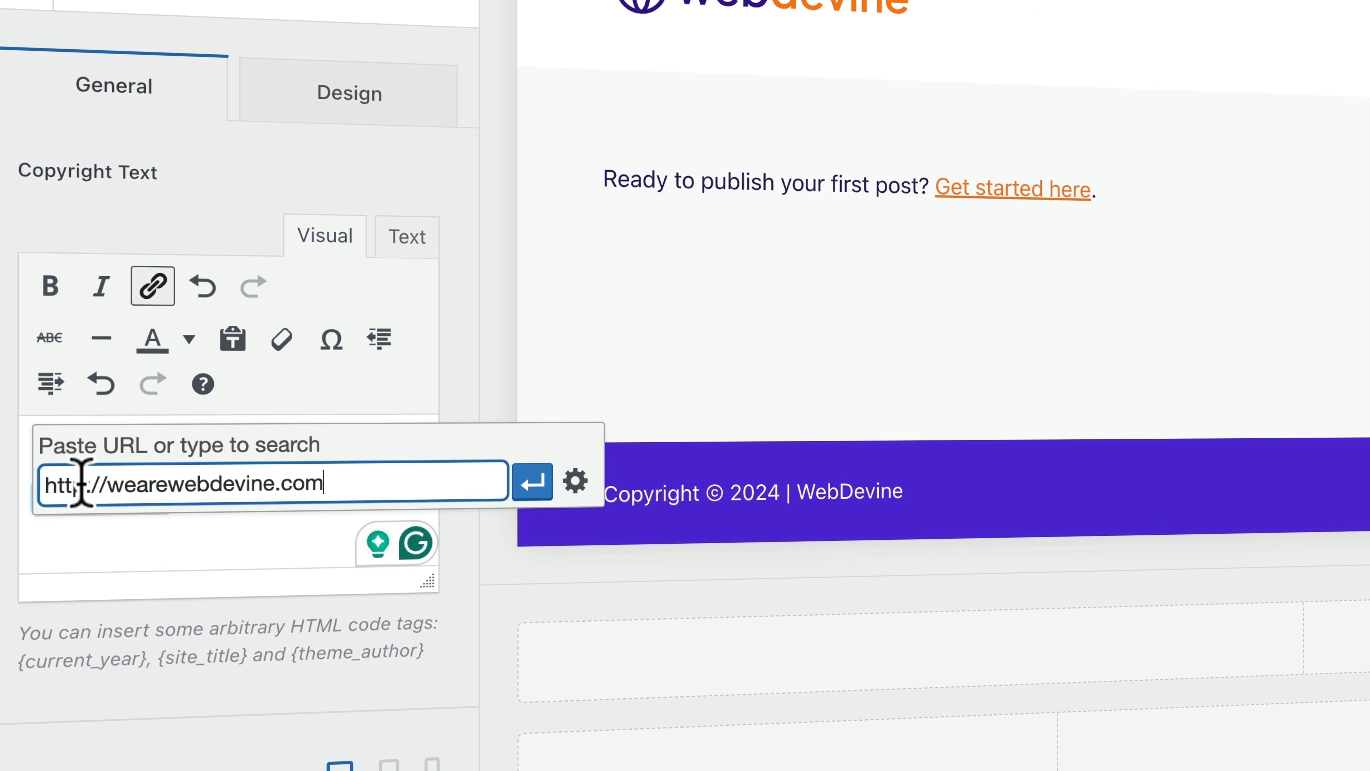
pyautogui.write('s')
pyautogui.click(531, 482)
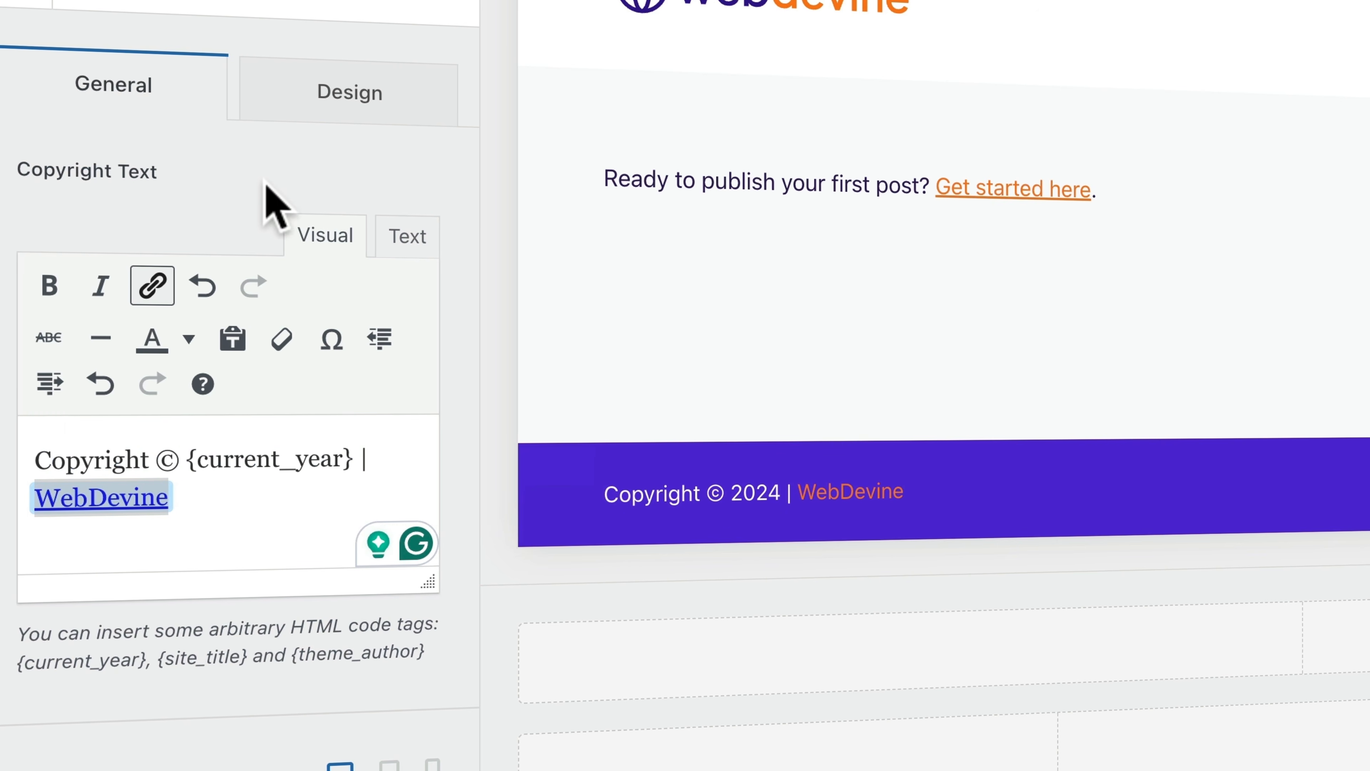
pyautogui.click(144, 646)
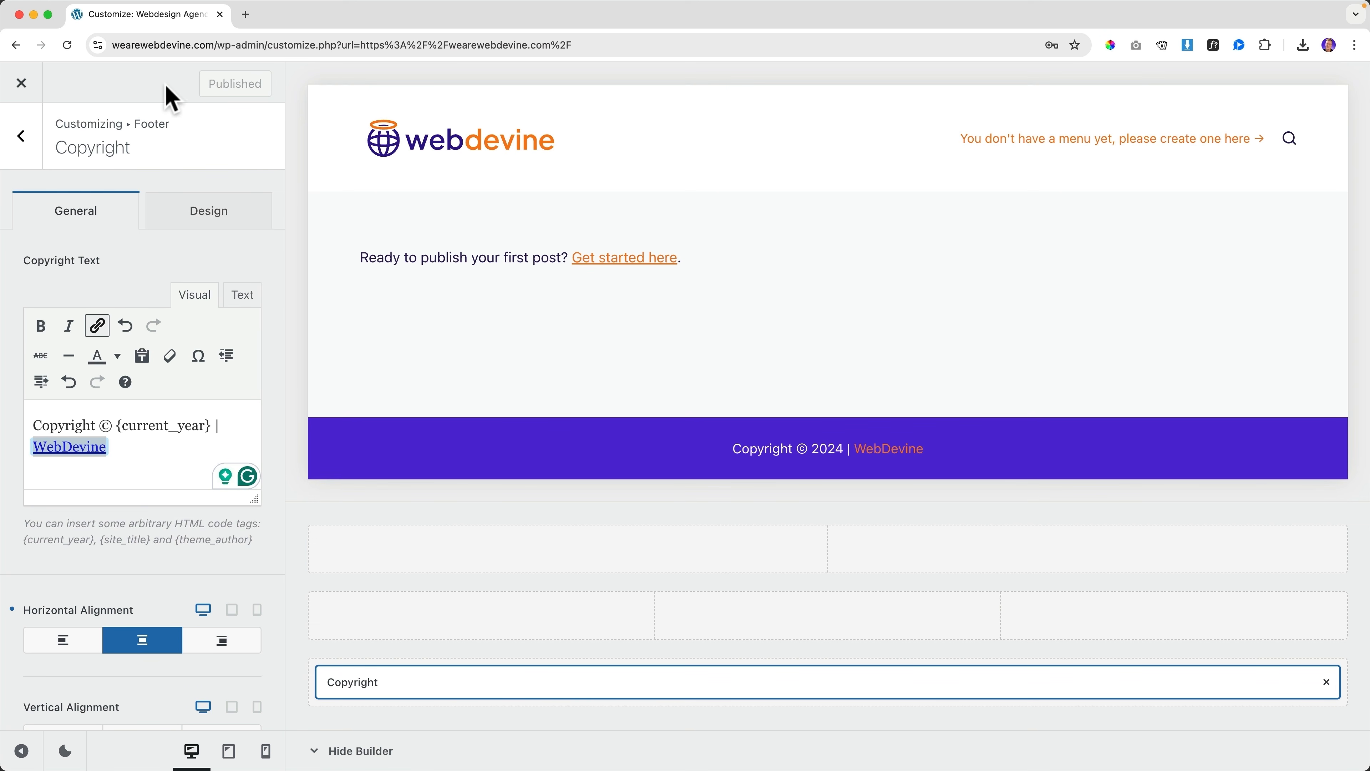
pyautogui.click(21, 83)
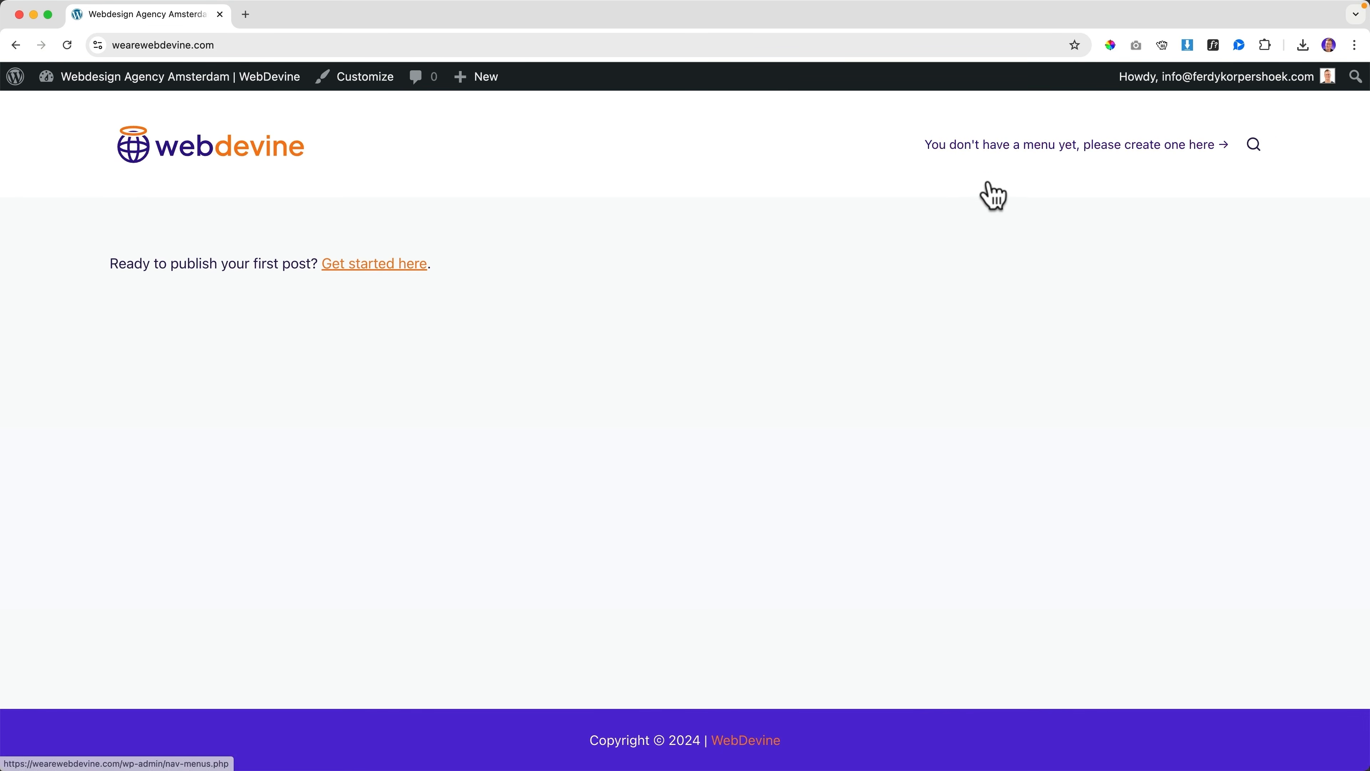
# In the Customizer's Menus panel, create 'Main Menu' with the Header Menu 1 location ticked
pyautogui.click(348, 79)
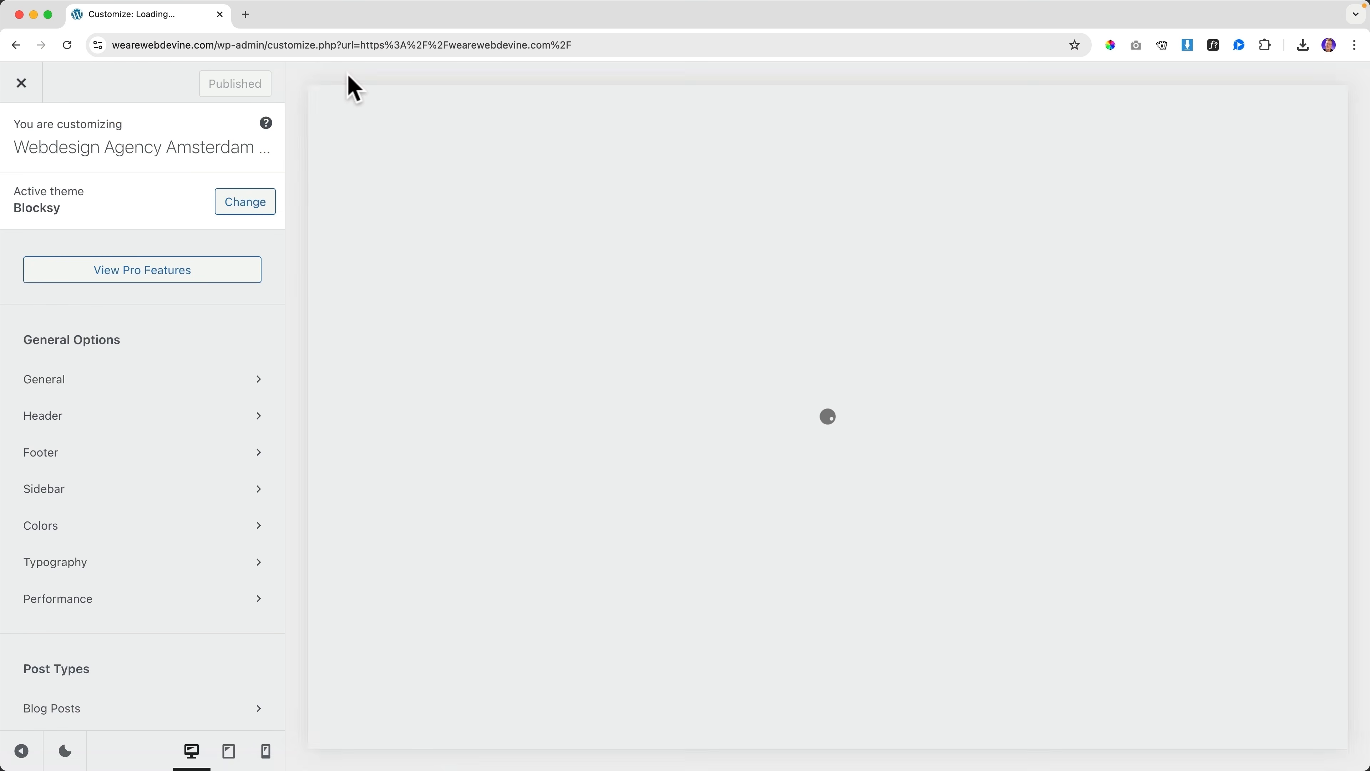
pyautogui.scroll(-8, 153, 271)
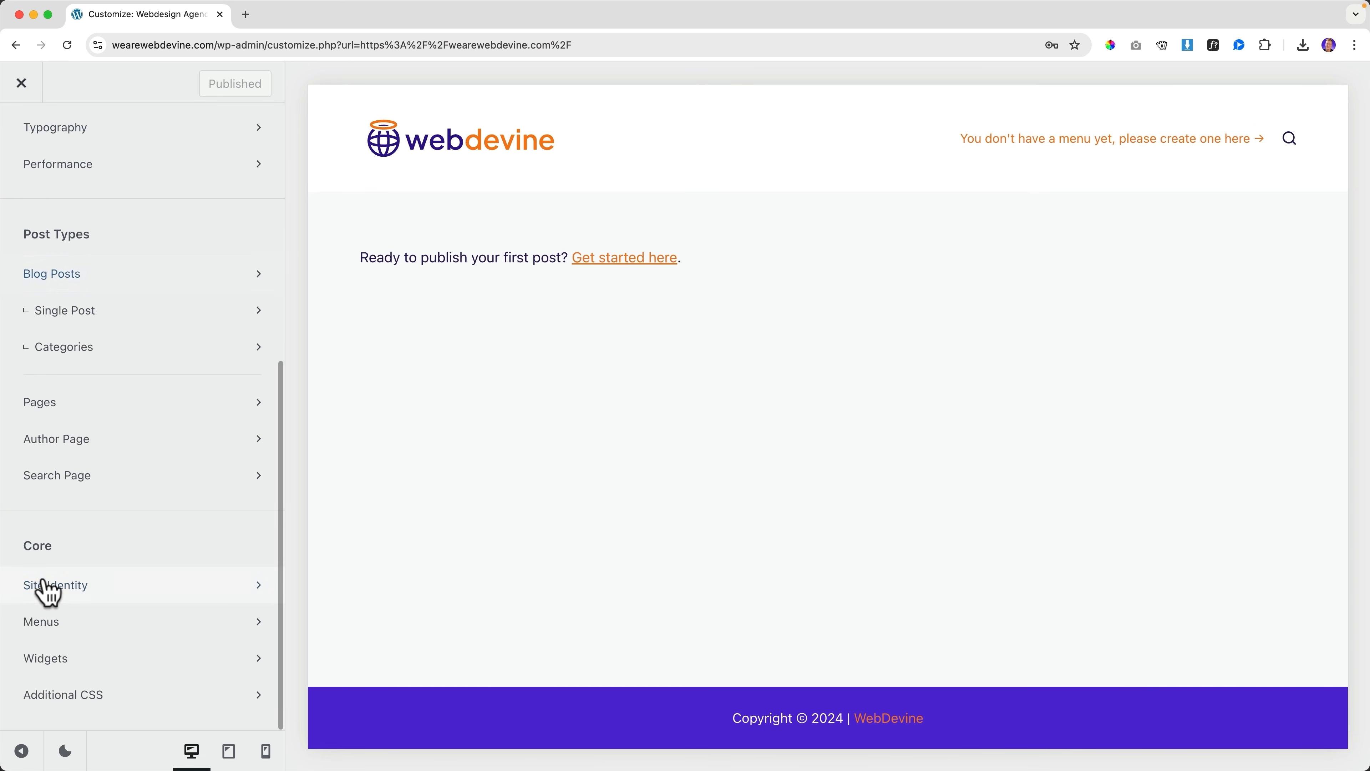
pyautogui.click(112, 627)
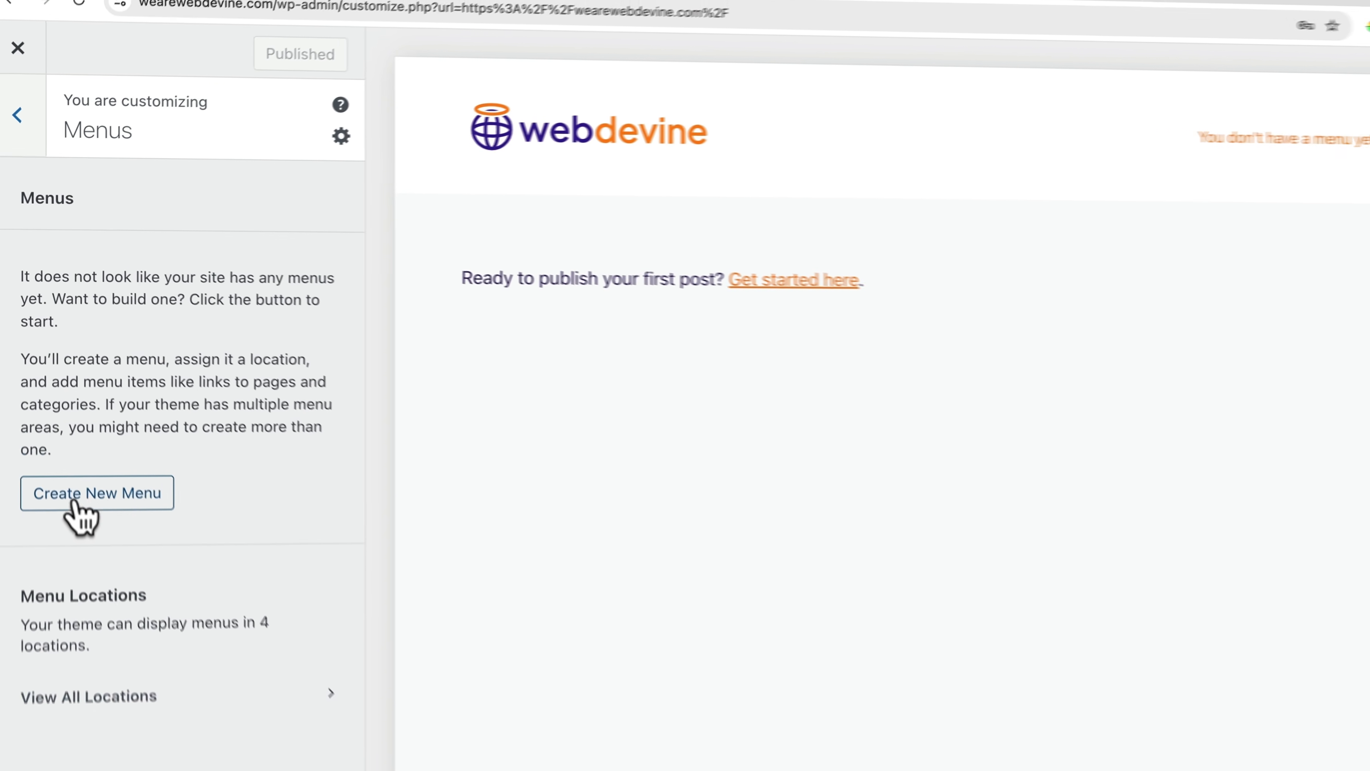
pyautogui.click(118, 571)
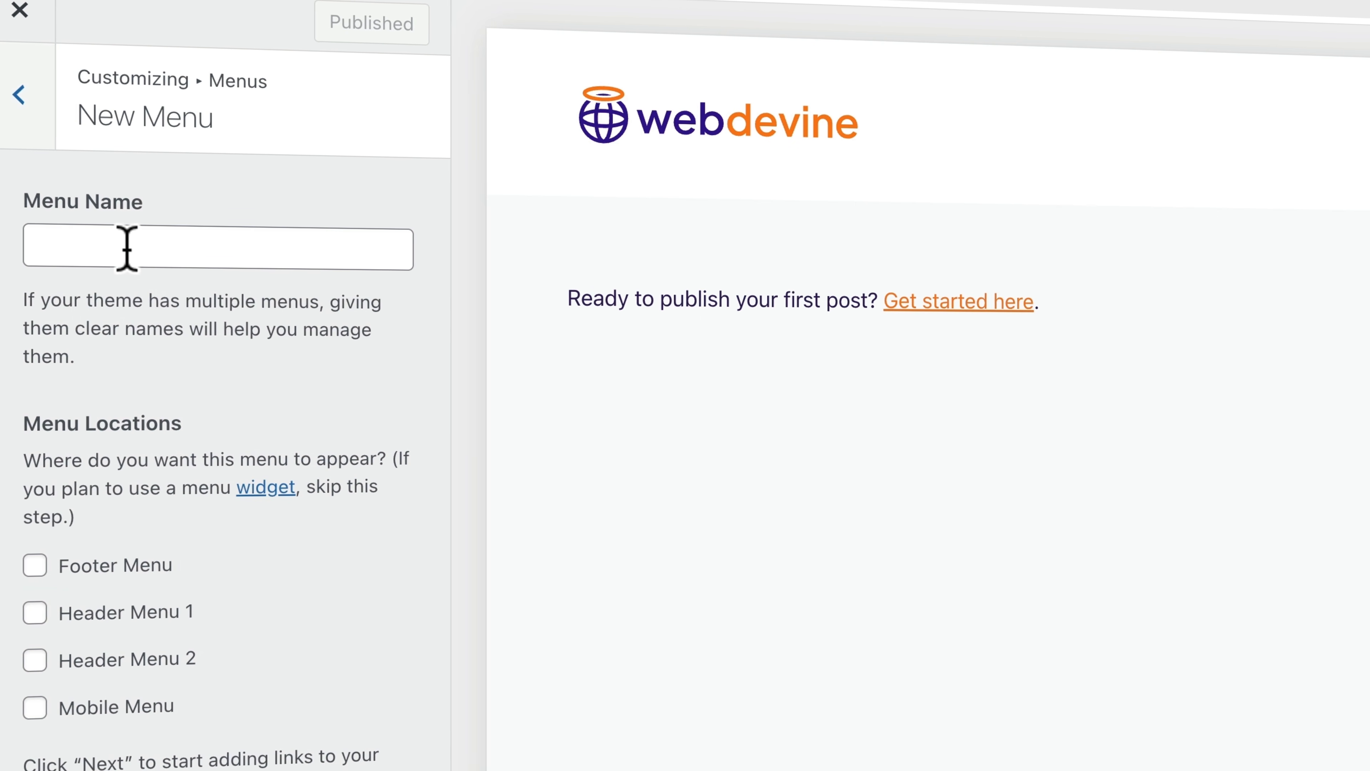
pyautogui.click(176, 245)
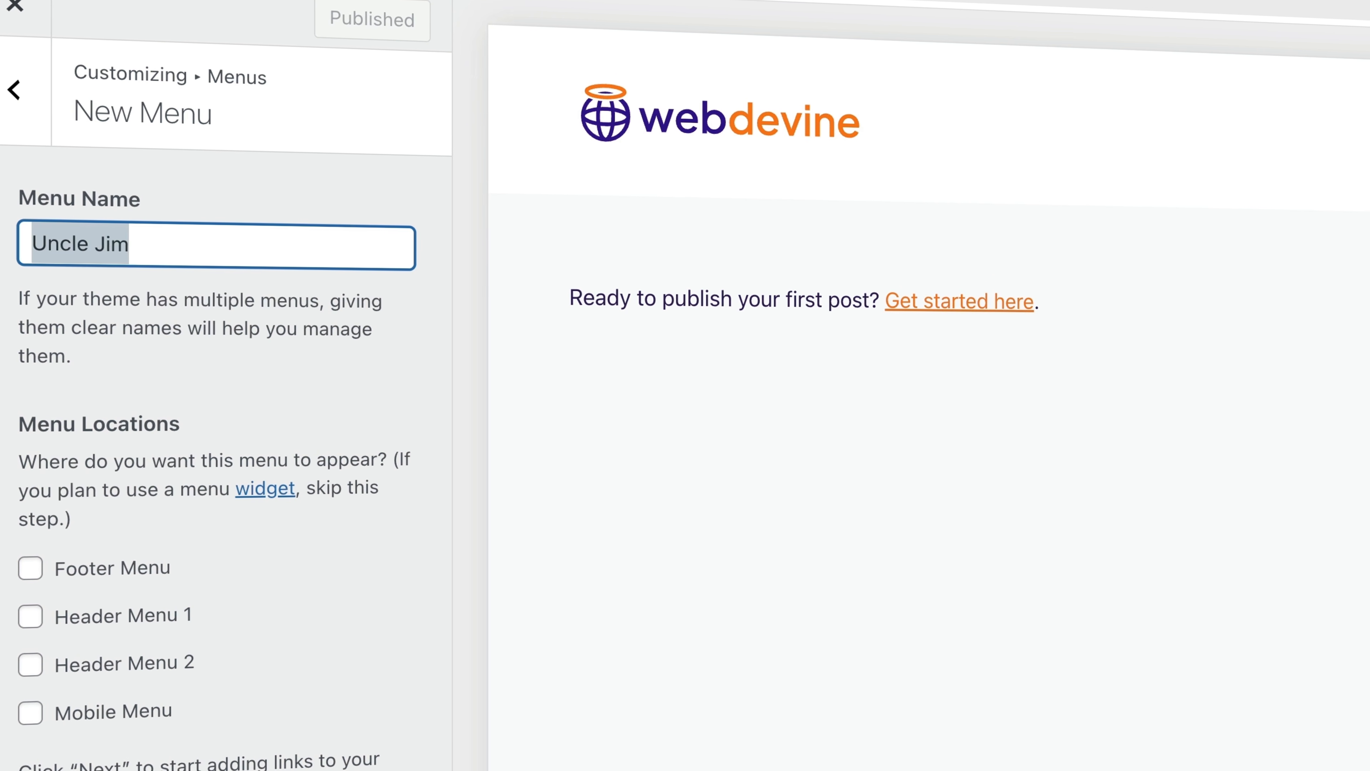
pyautogui.press('BackSpace')
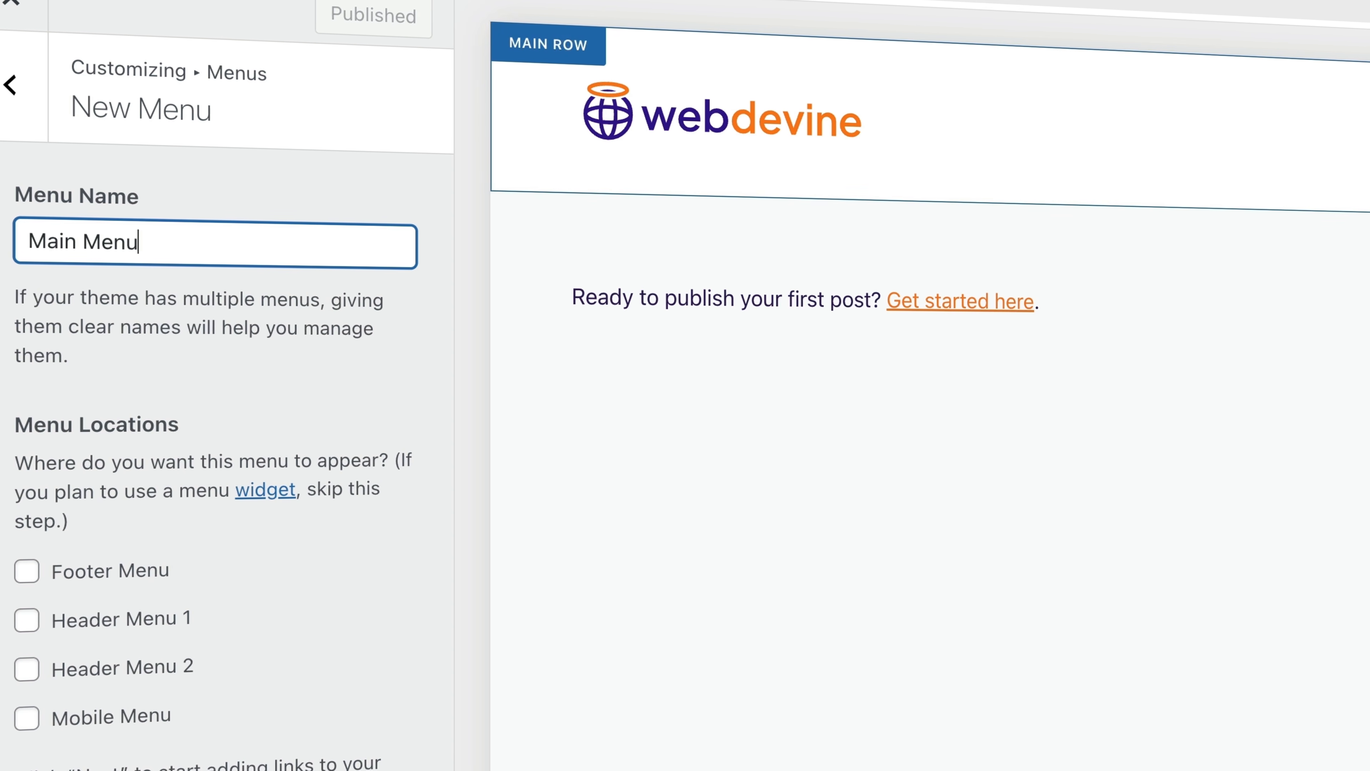
pyautogui.click(26, 622)
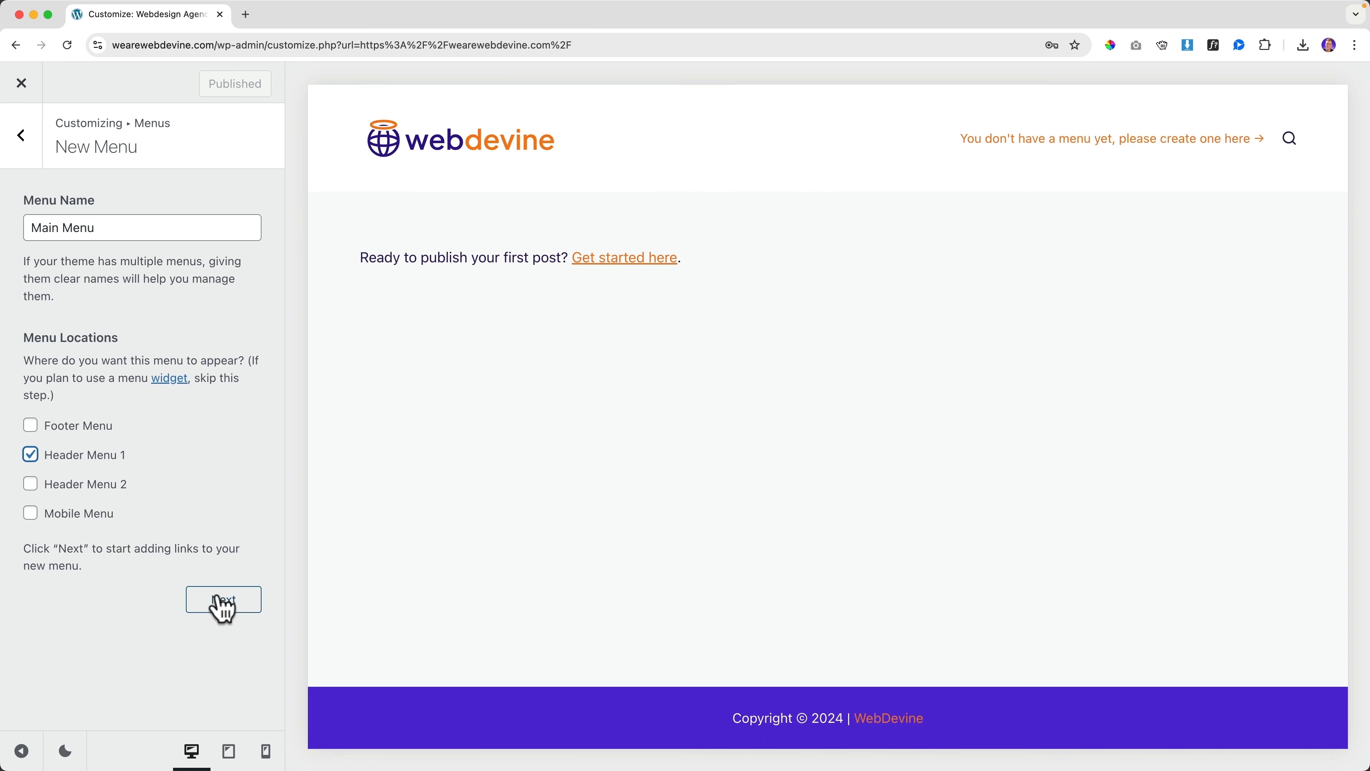
pyautogui.click(219, 604)
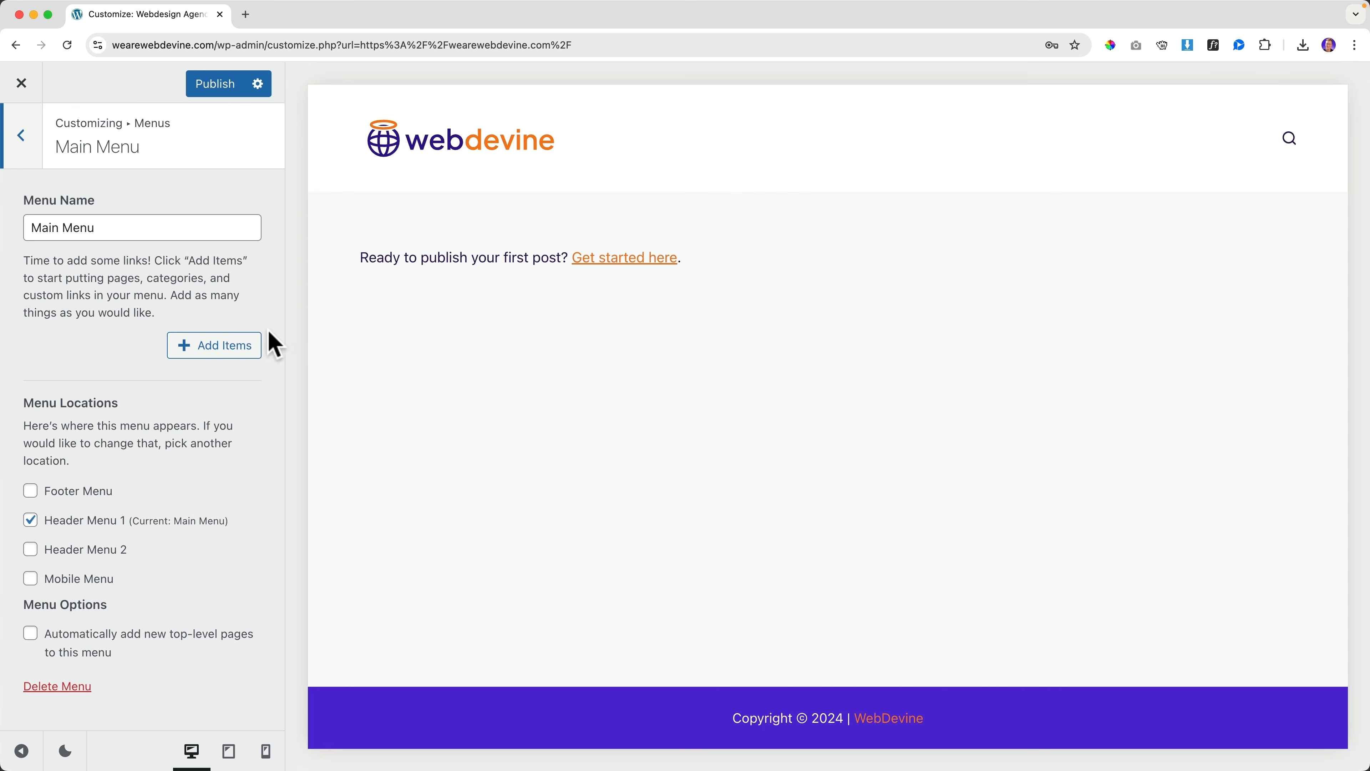
# Add a new Home page to the Main Menu
pyautogui.click(207, 347)
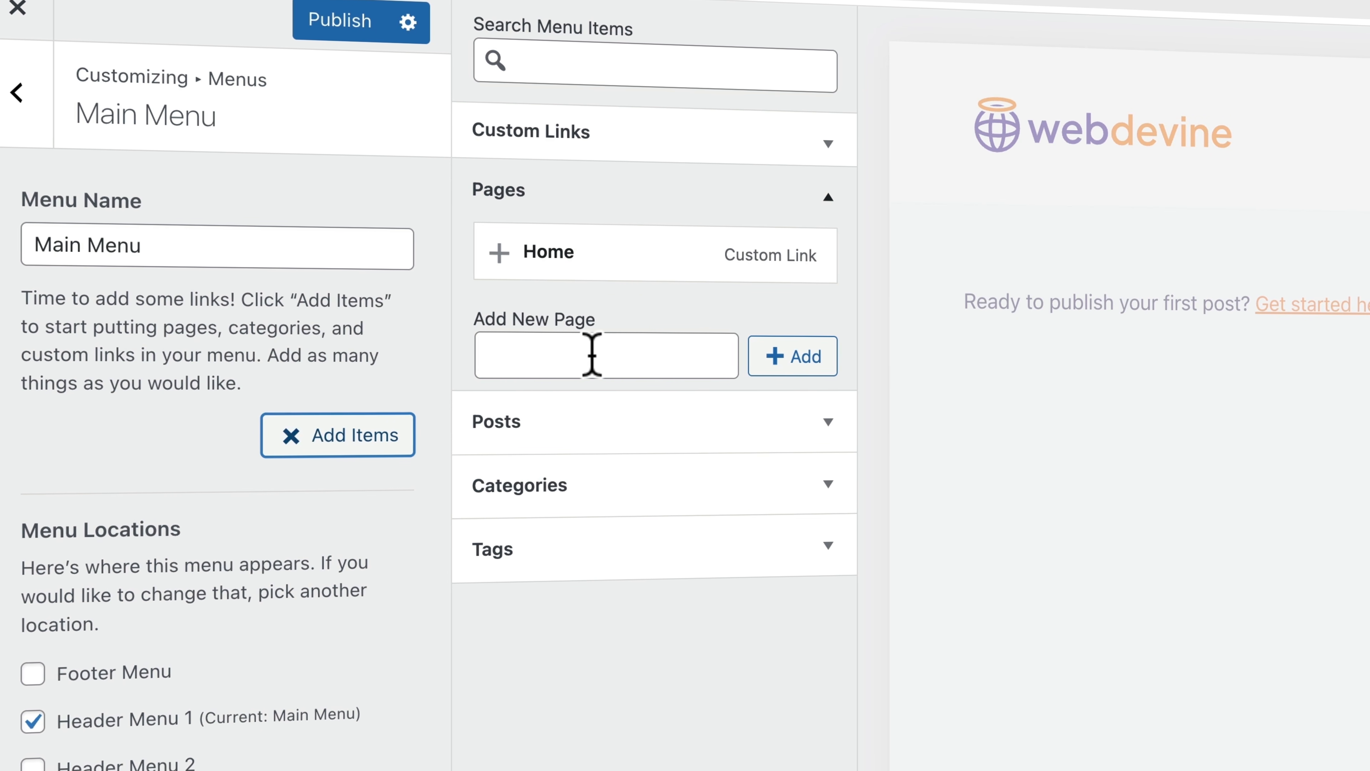
pyautogui.click(591, 357)
pyautogui.write('Home')
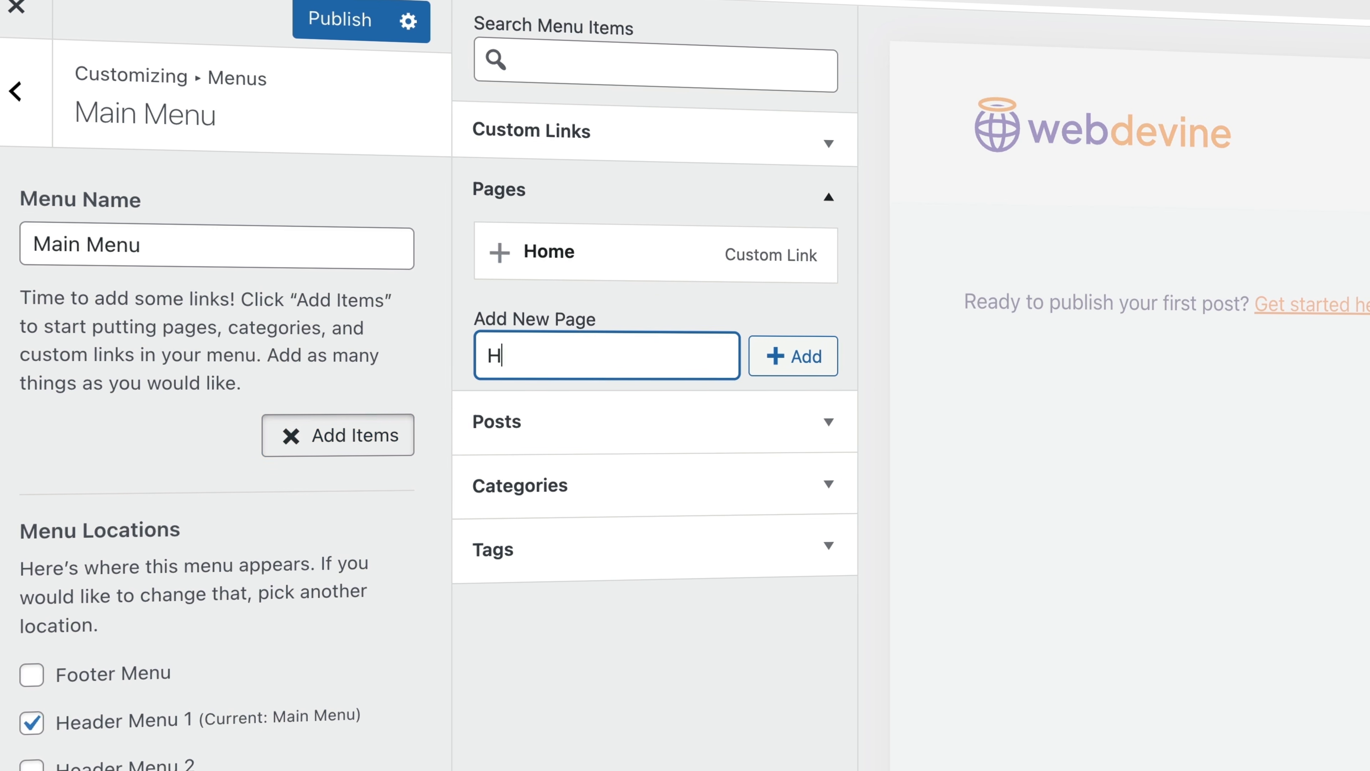
pyautogui.click(791, 365)
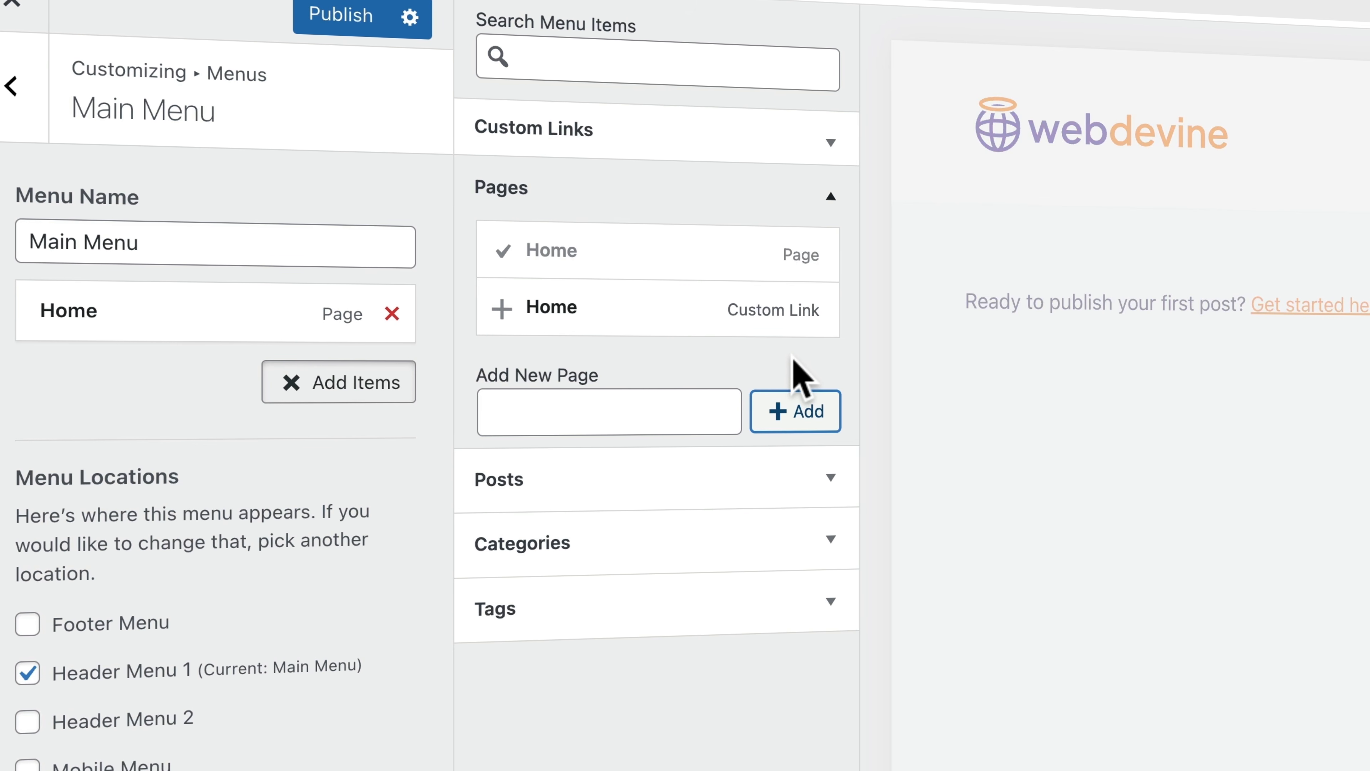
# Name the next new page About, then start a 'web design agency sydney' search in a new tab
pyautogui.click(623, 407)
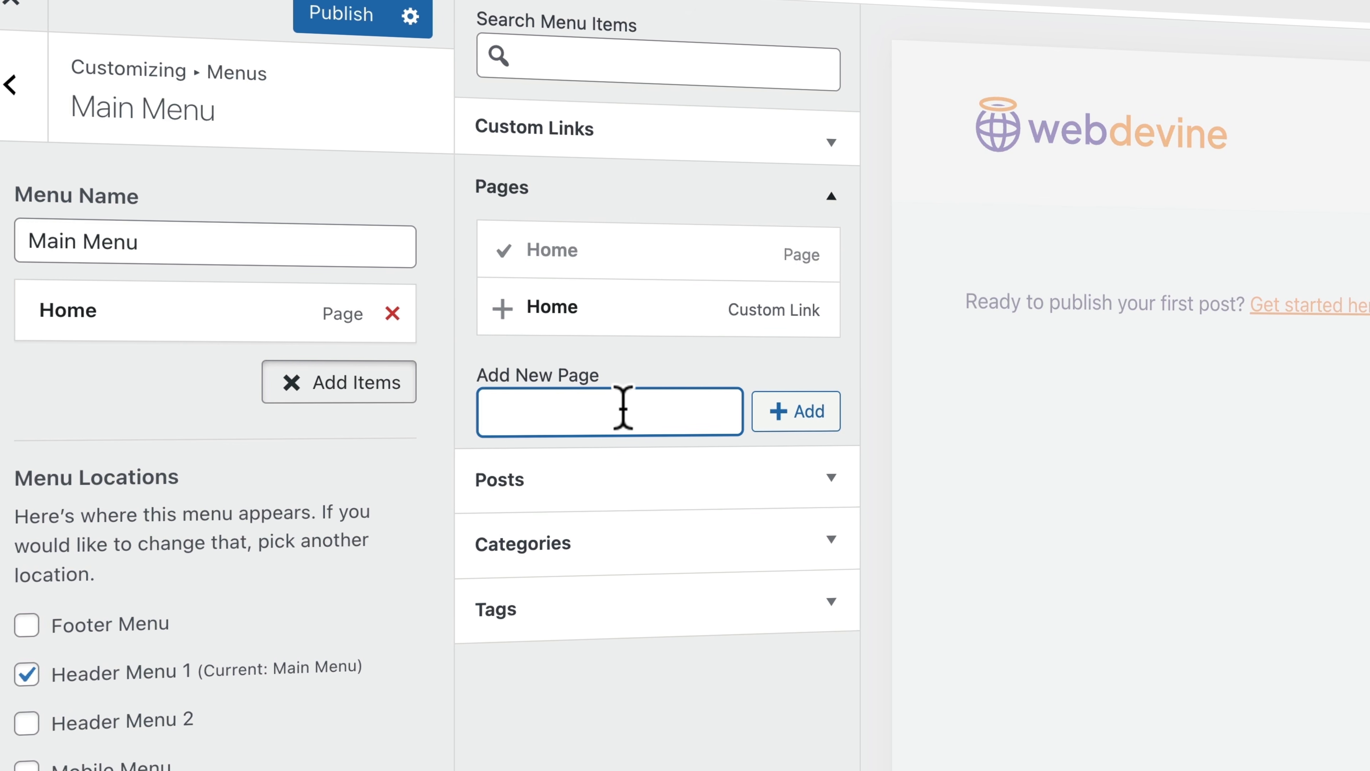
pyautogui.write('About')
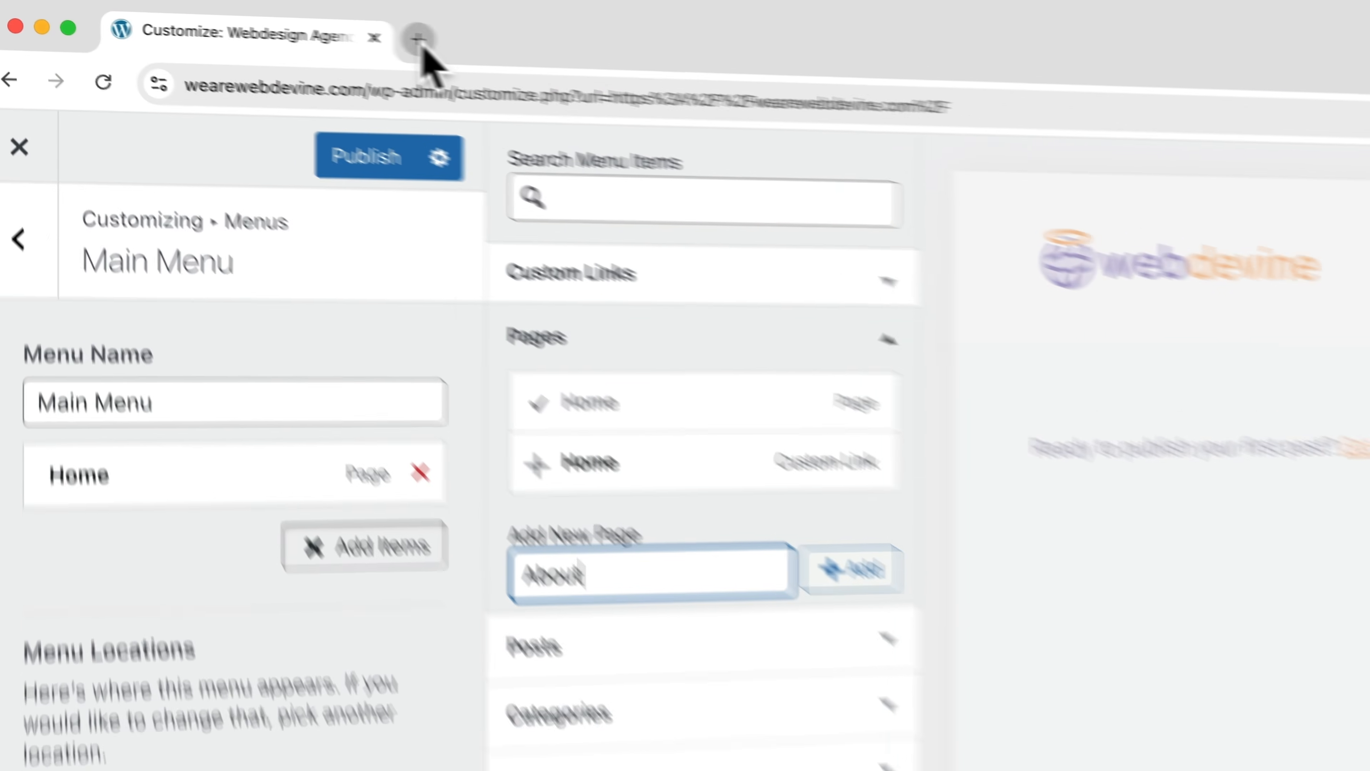
pyautogui.click(245, 14)
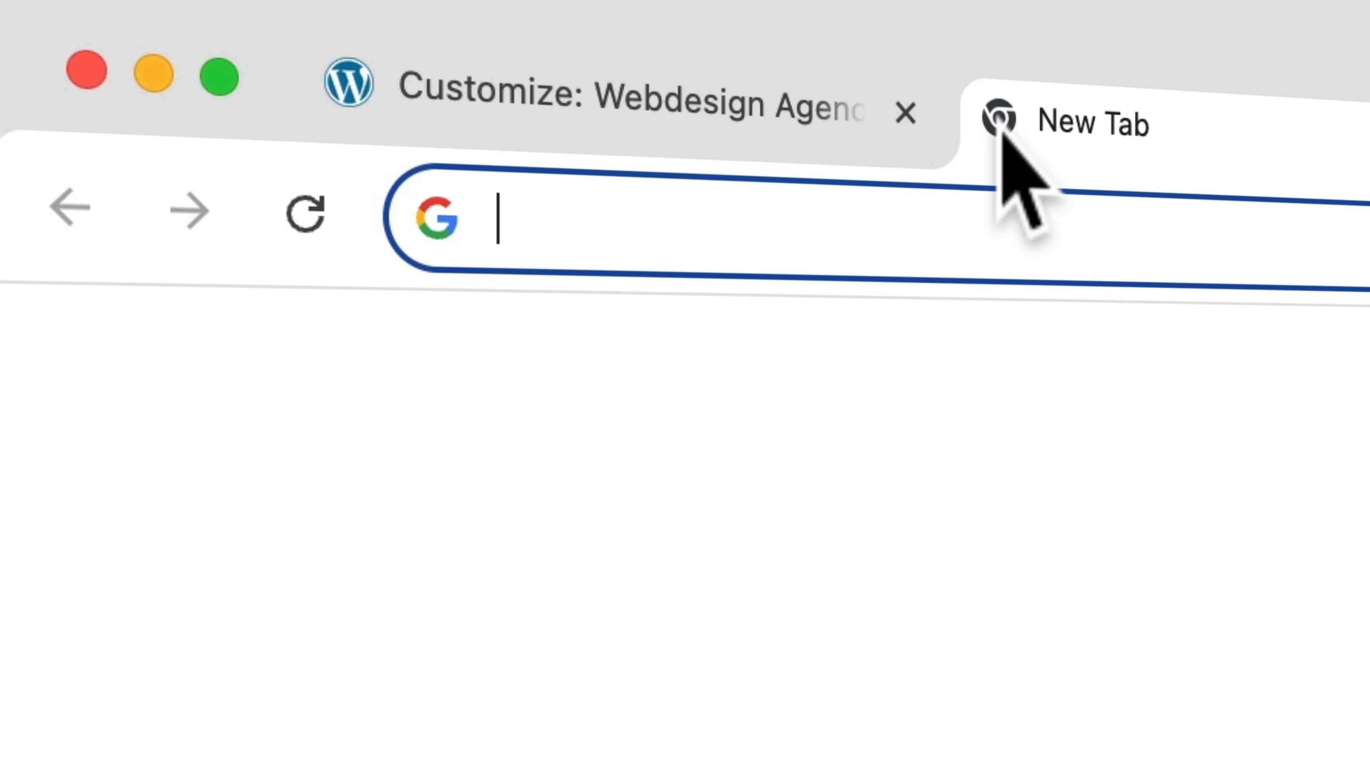
pyautogui.write('web design a')
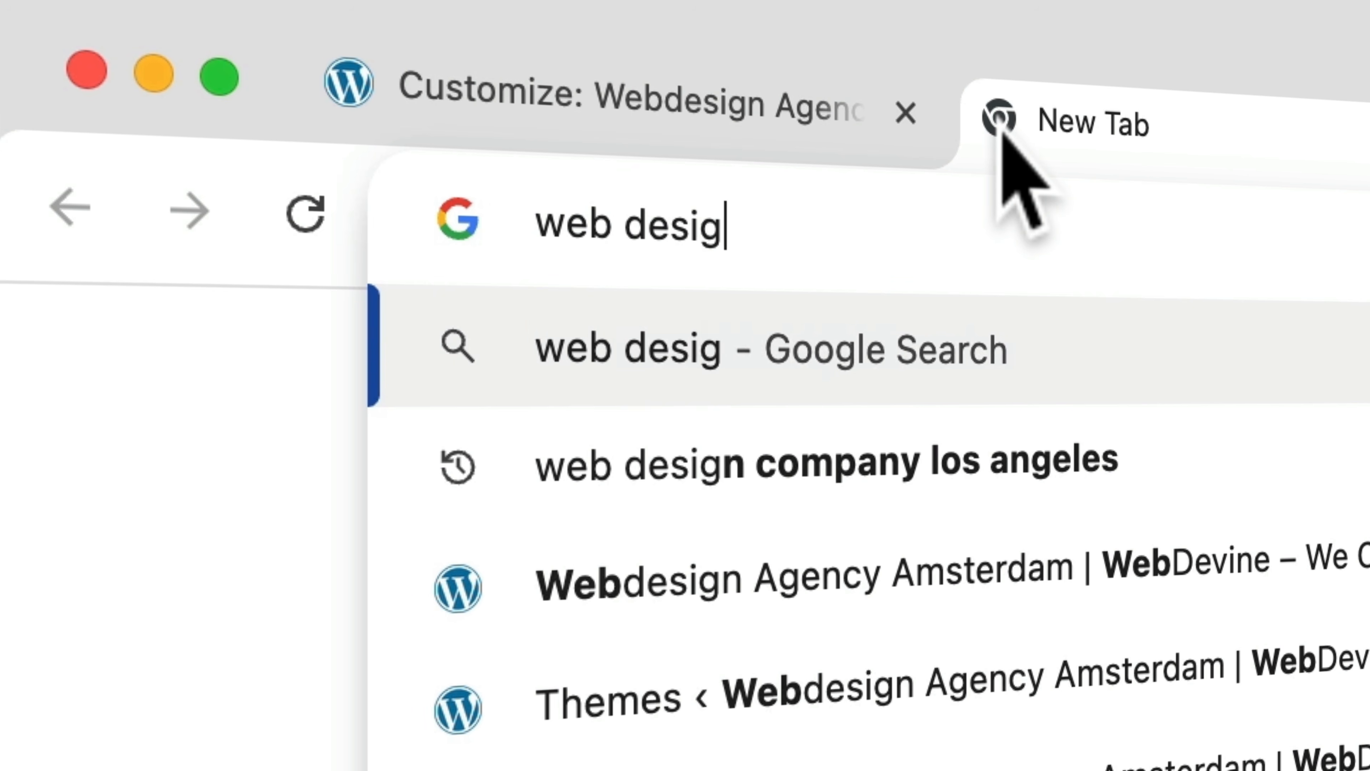
pyautogui.write('gency sydney')
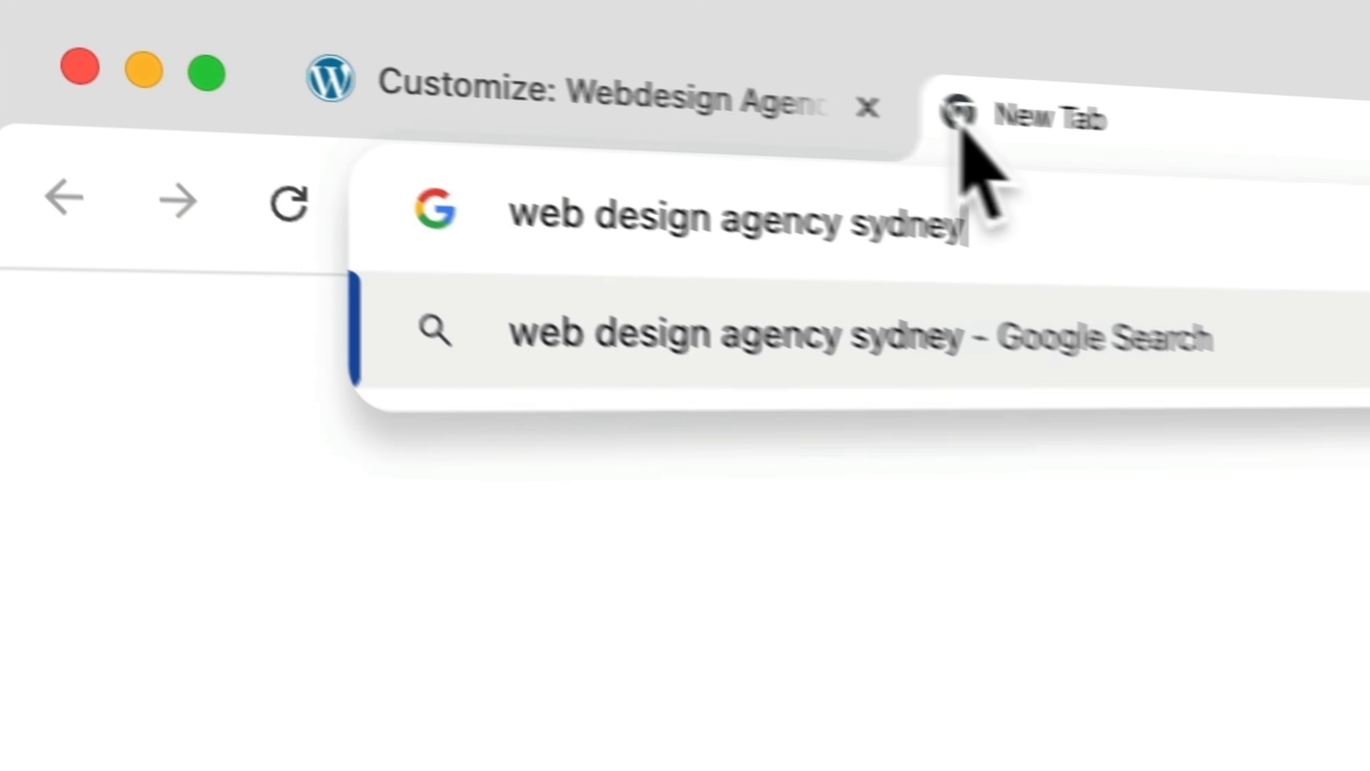
# Search Google for 'web design agency sydney', open the Fyndable Webdesign Bureau ad, then return to the Customizer
pyautogui.press('Return')
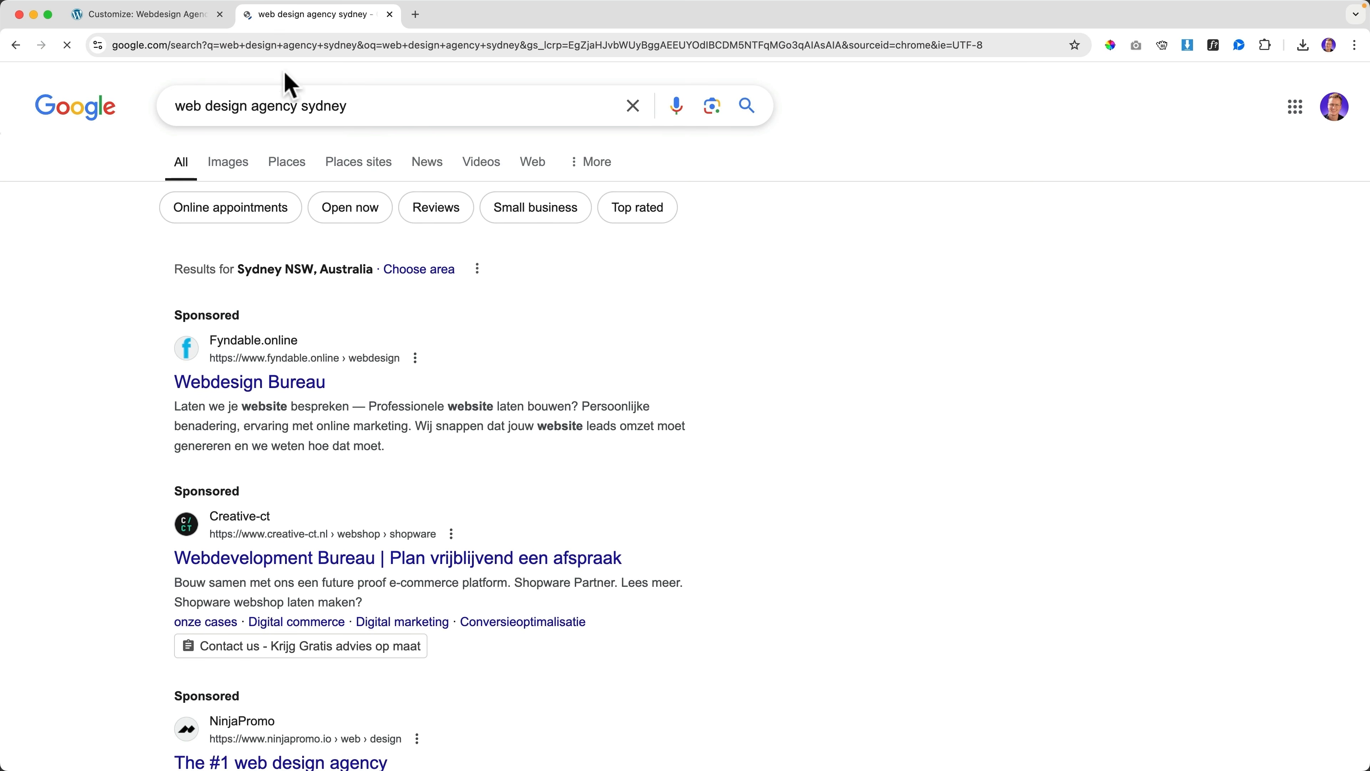
pyautogui.scroll(-3, 399, 252)
pyautogui.click(278, 213)
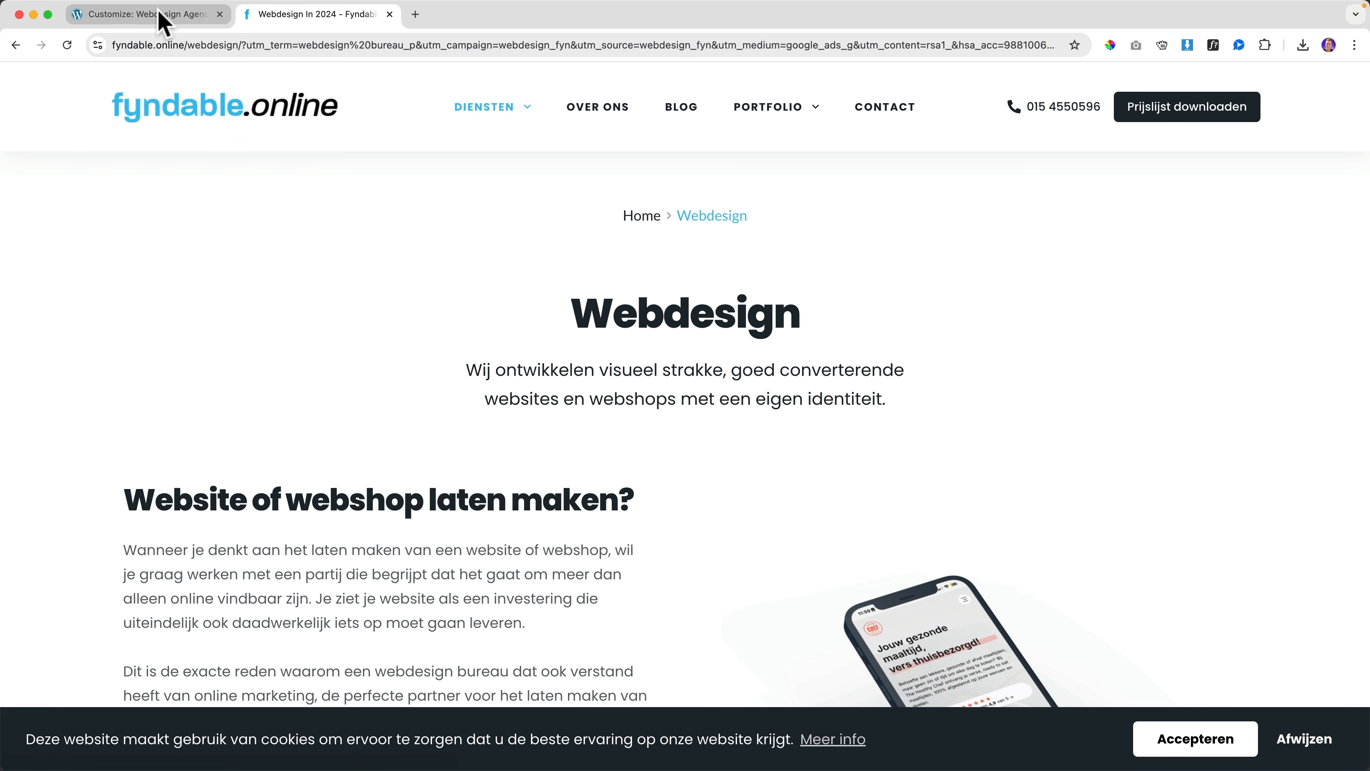
pyautogui.click(159, 19)
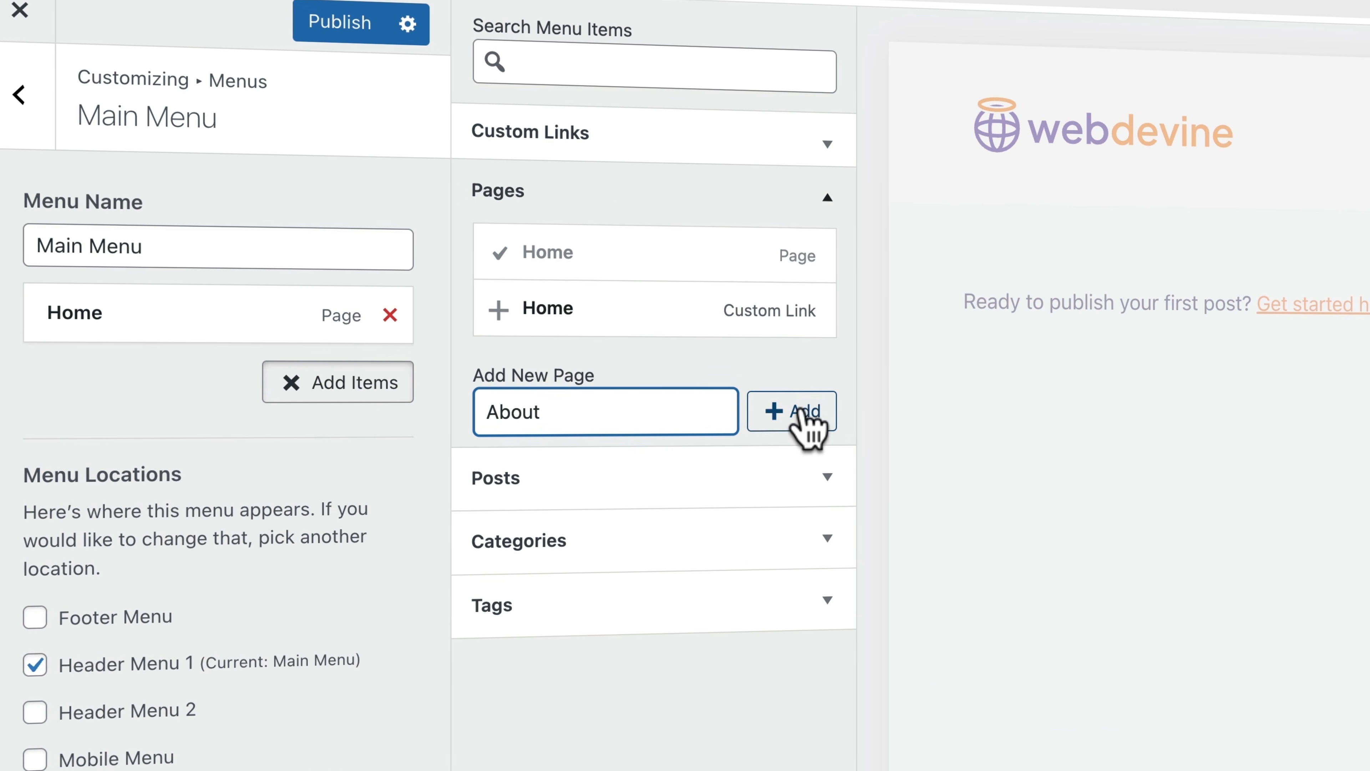
# Add About, Services, Our Work, Blog and Contact pages to the Main Menu, then close the add-items panel
pyautogui.click(805, 421)
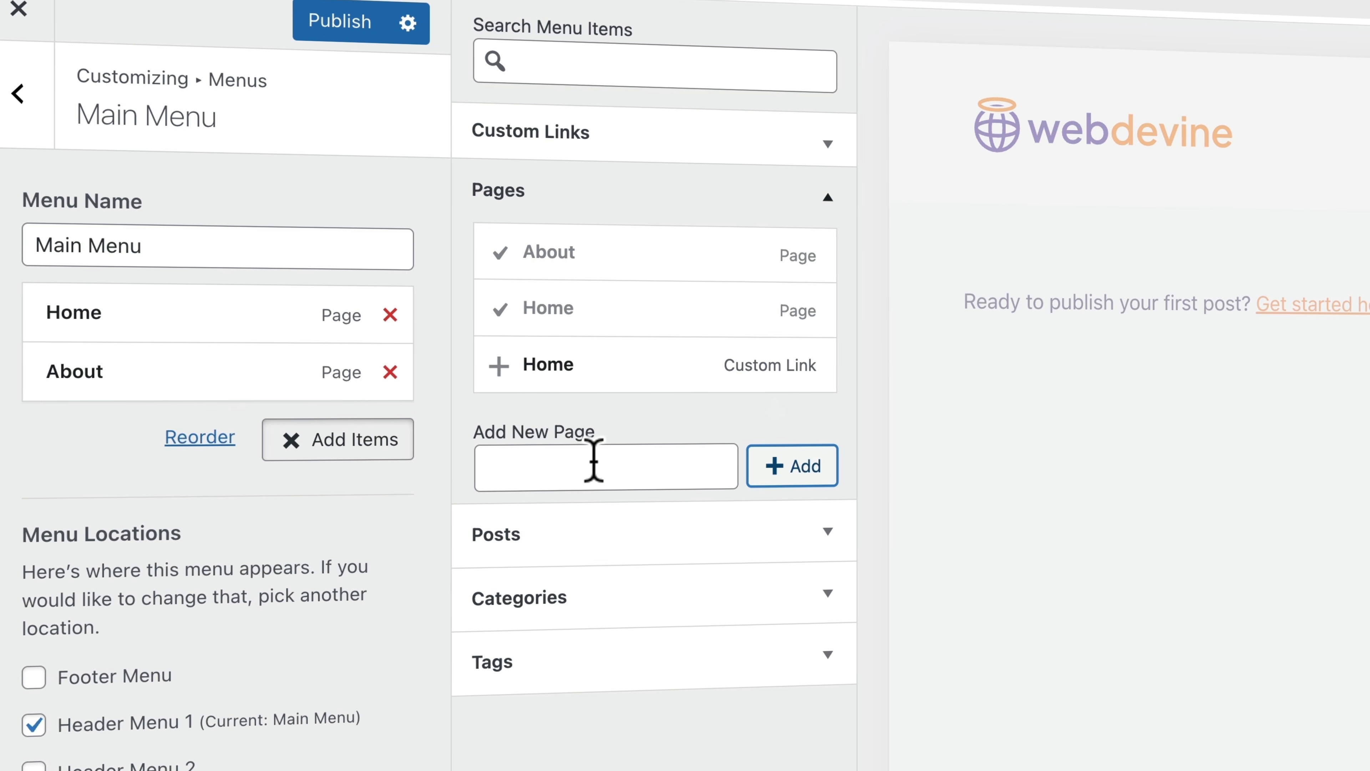
pyautogui.click(582, 463)
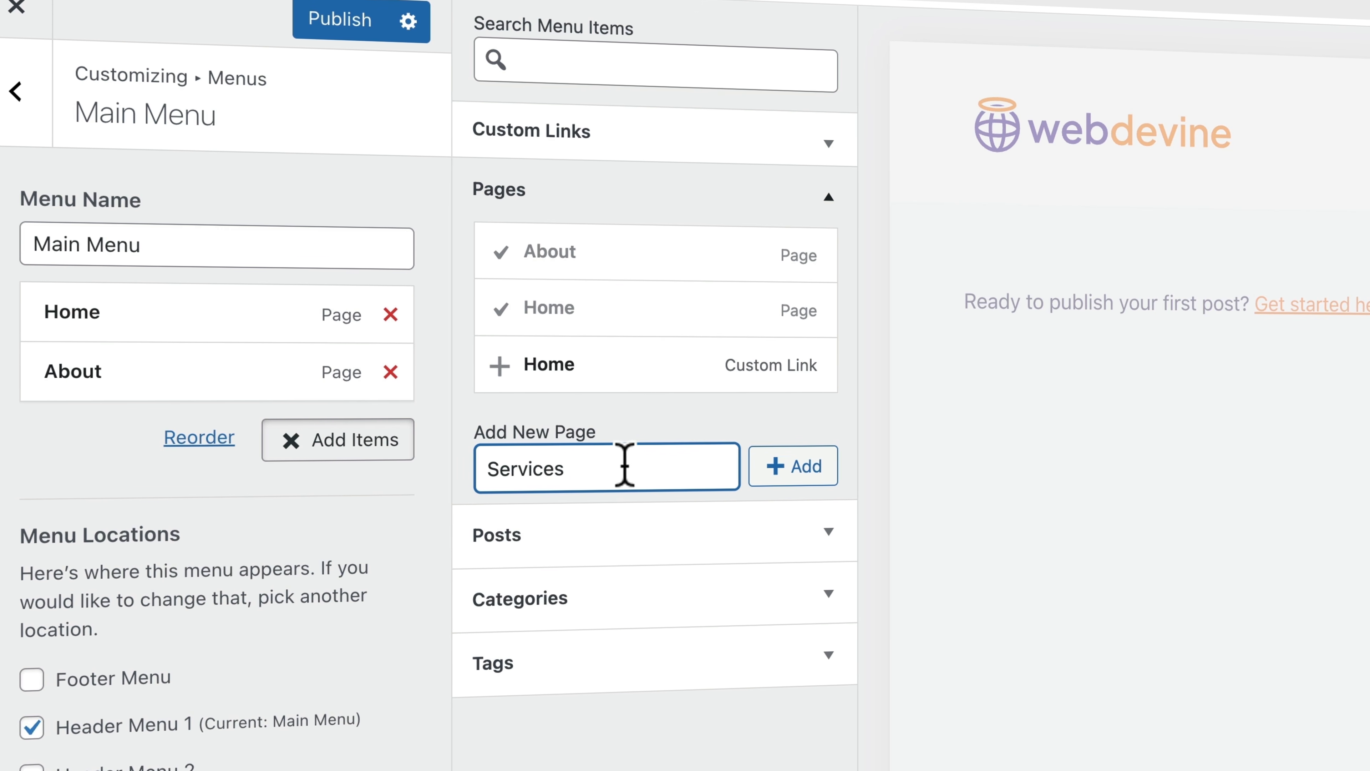
pyautogui.write('Services')
pyautogui.click(771, 467)
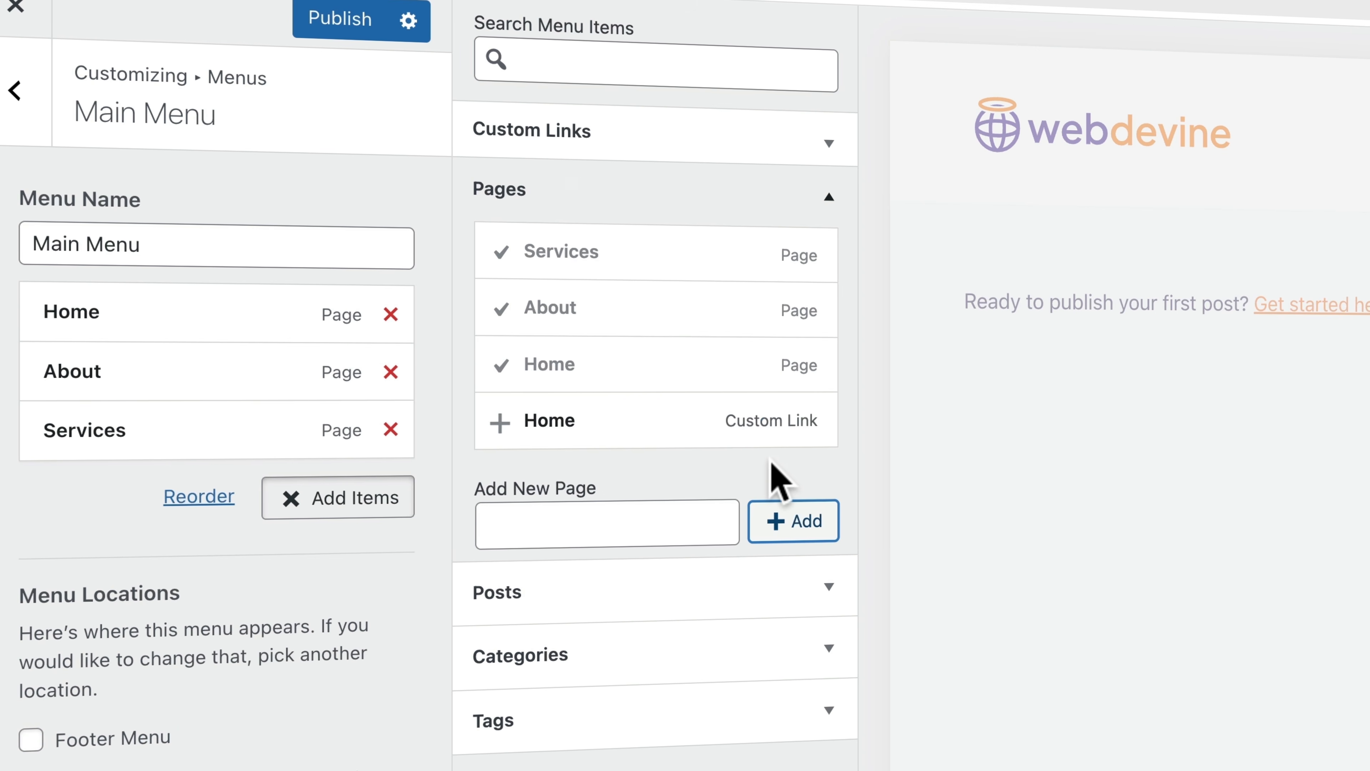
pyautogui.click(609, 510)
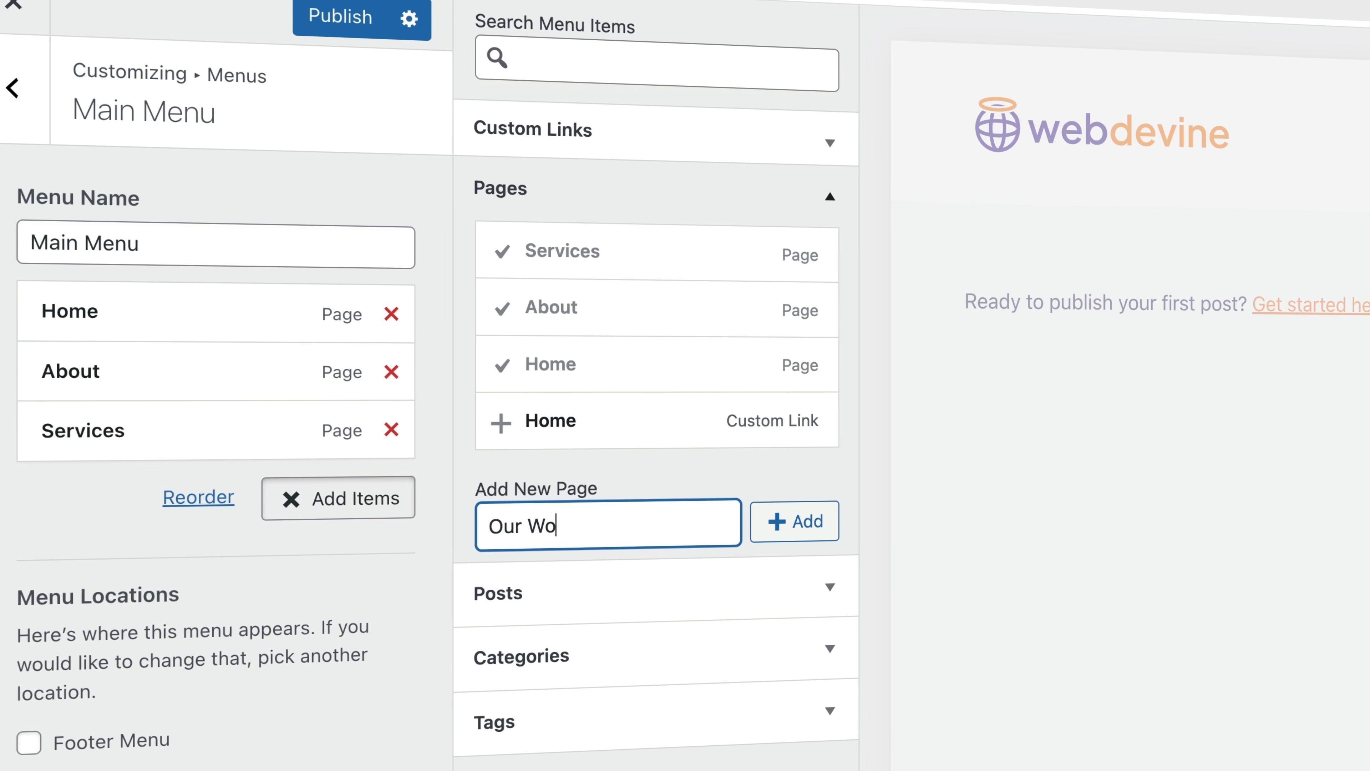
pyautogui.click(781, 521)
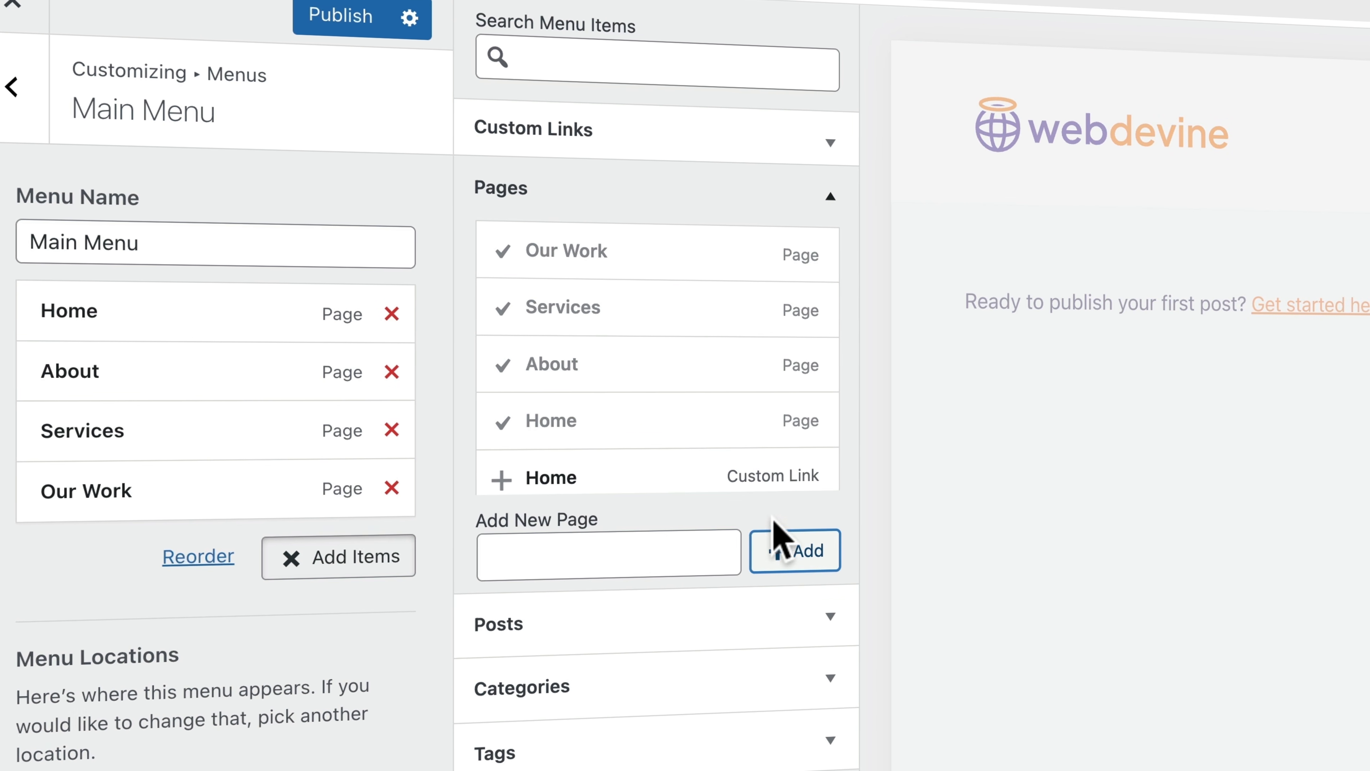
pyautogui.click(590, 548)
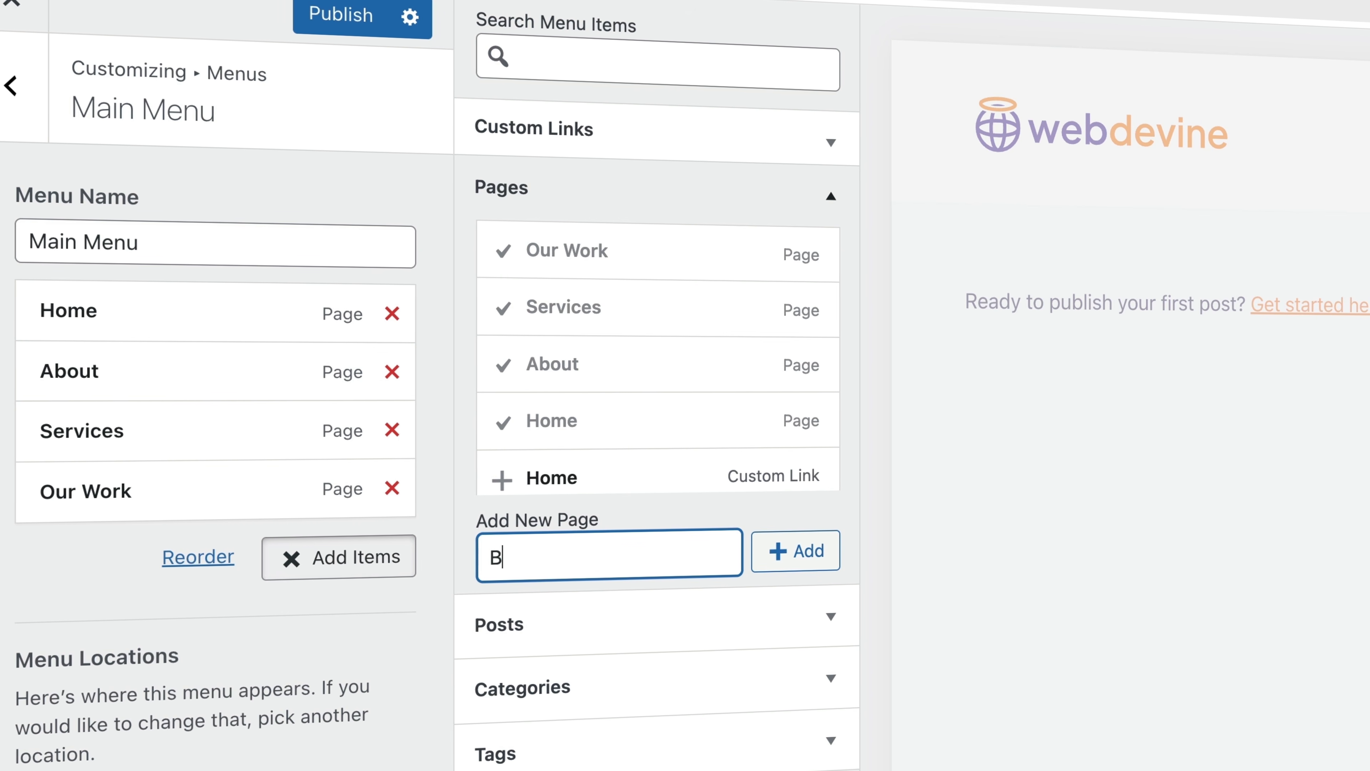
pyautogui.click(781, 550)
pyautogui.click(631, 564)
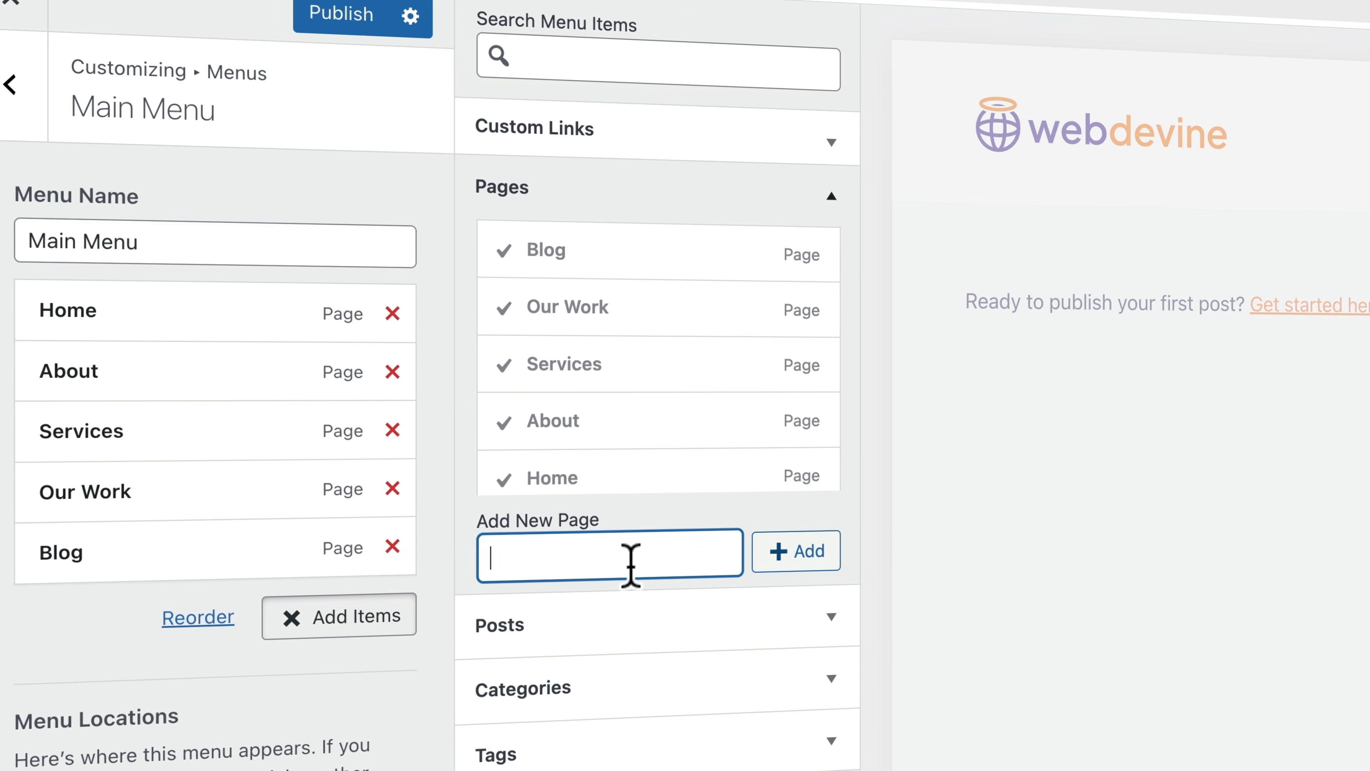
pyautogui.write('Contaxt')
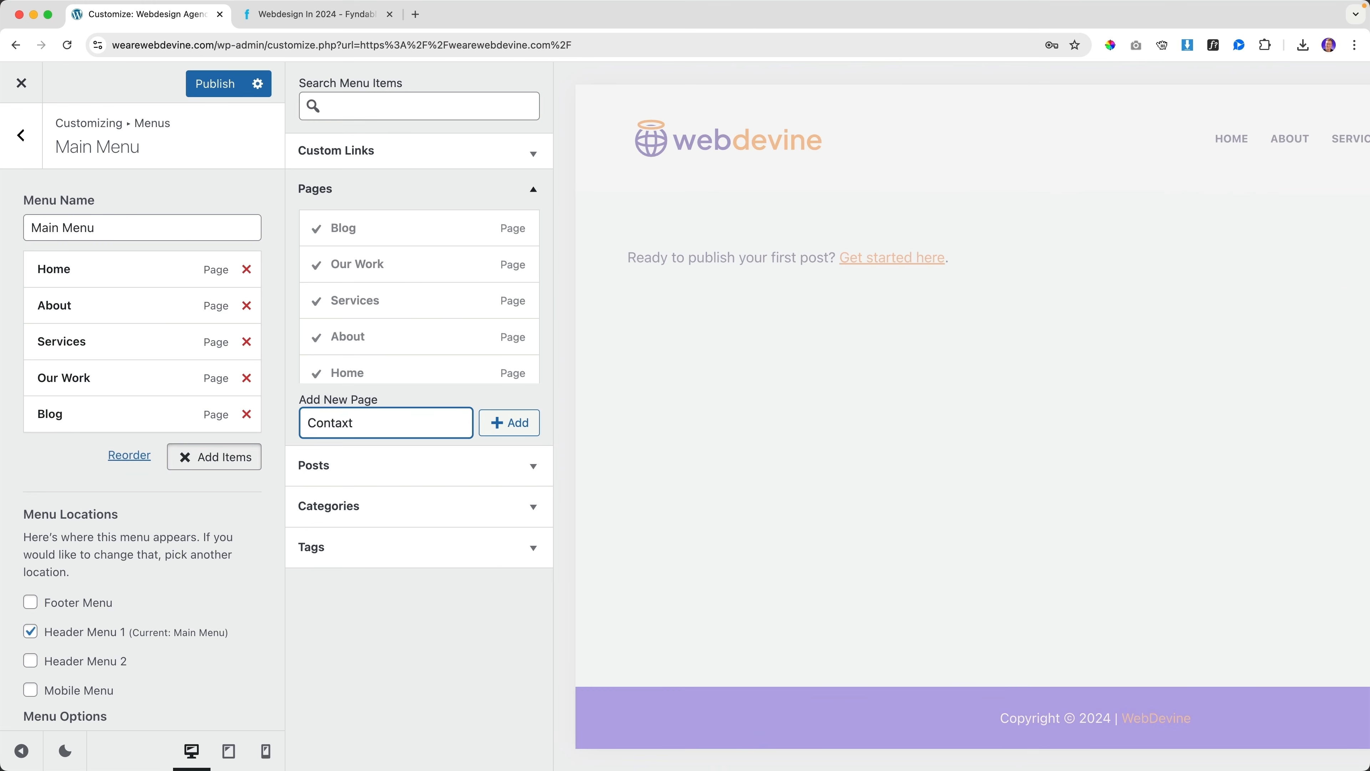
pyautogui.click(508, 434)
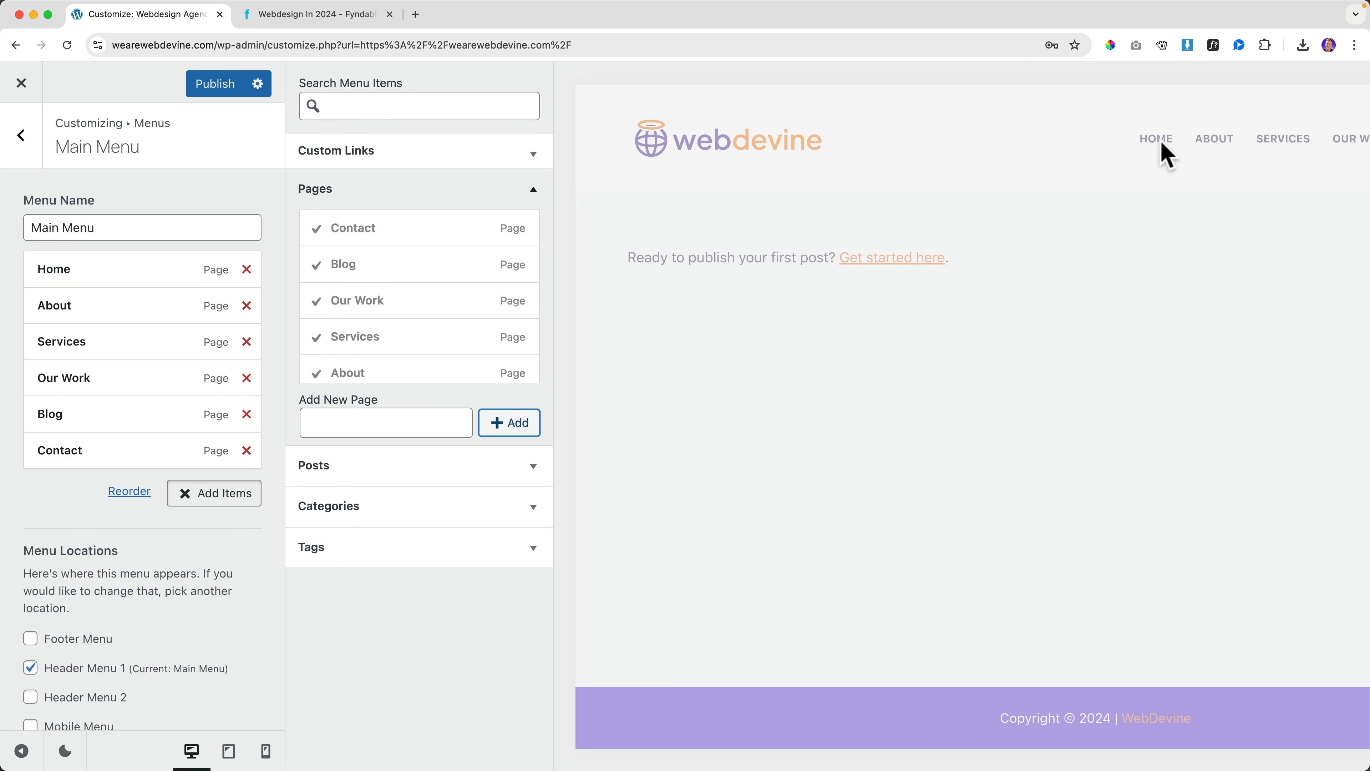
pyautogui.click(731, 372)
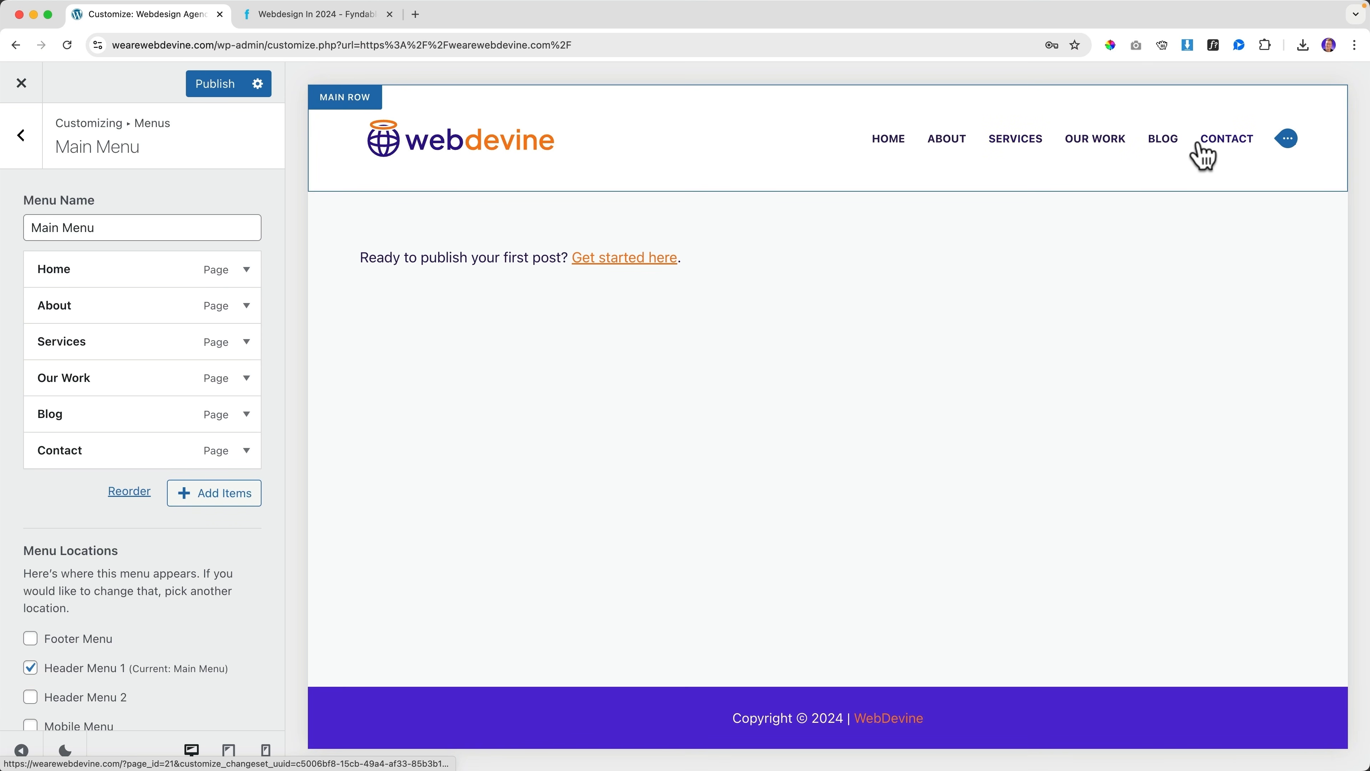
# Close the Fyndable reference site tab, leaving the WordPress Customizer open
pyautogui.click(336, 21)
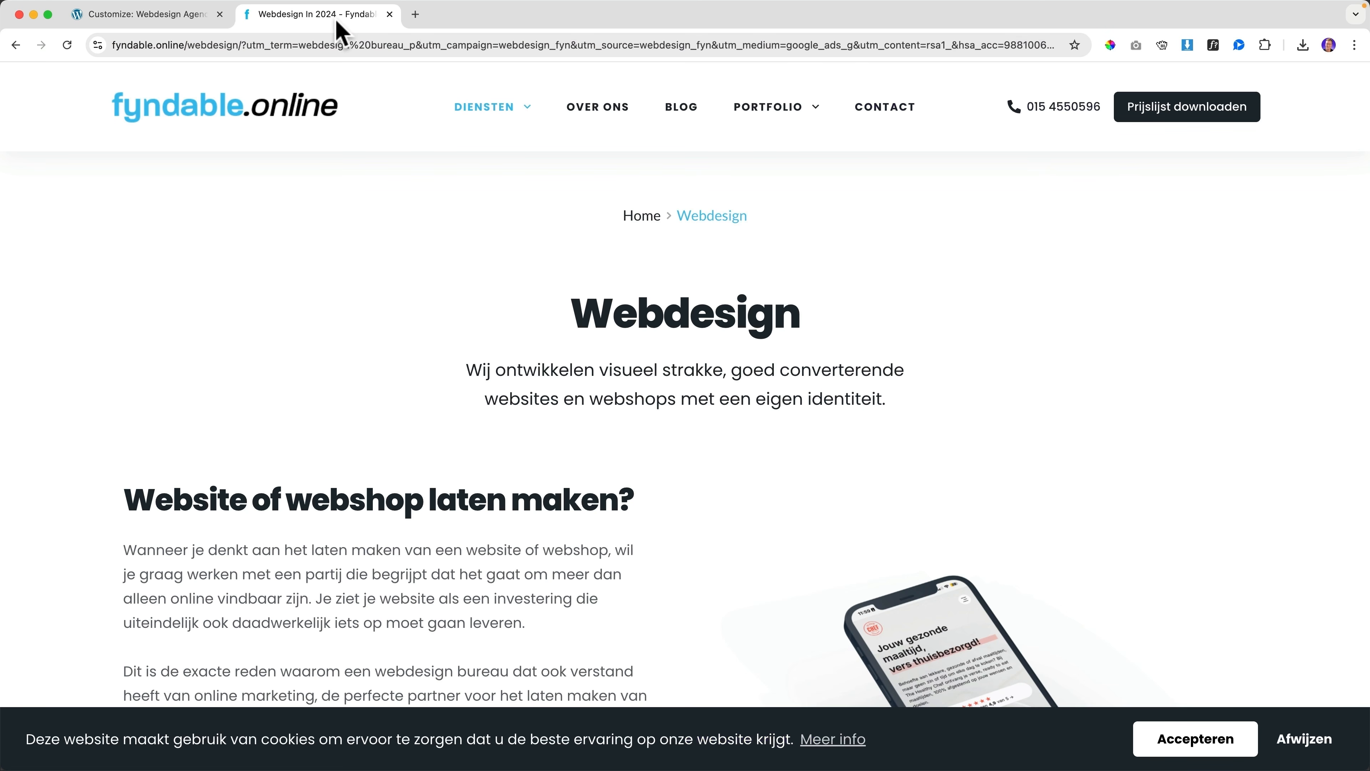
pyautogui.moveTo(516, 116)
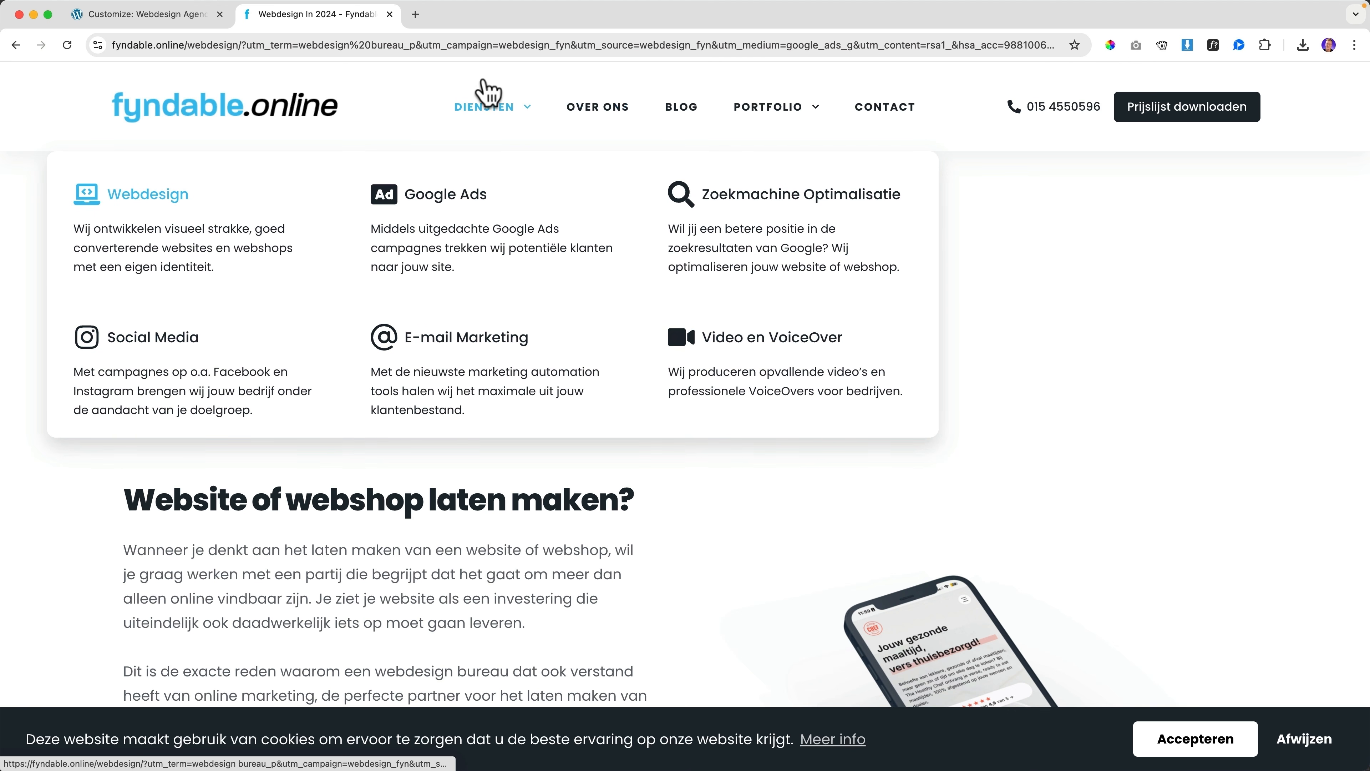
pyautogui.click(389, 15)
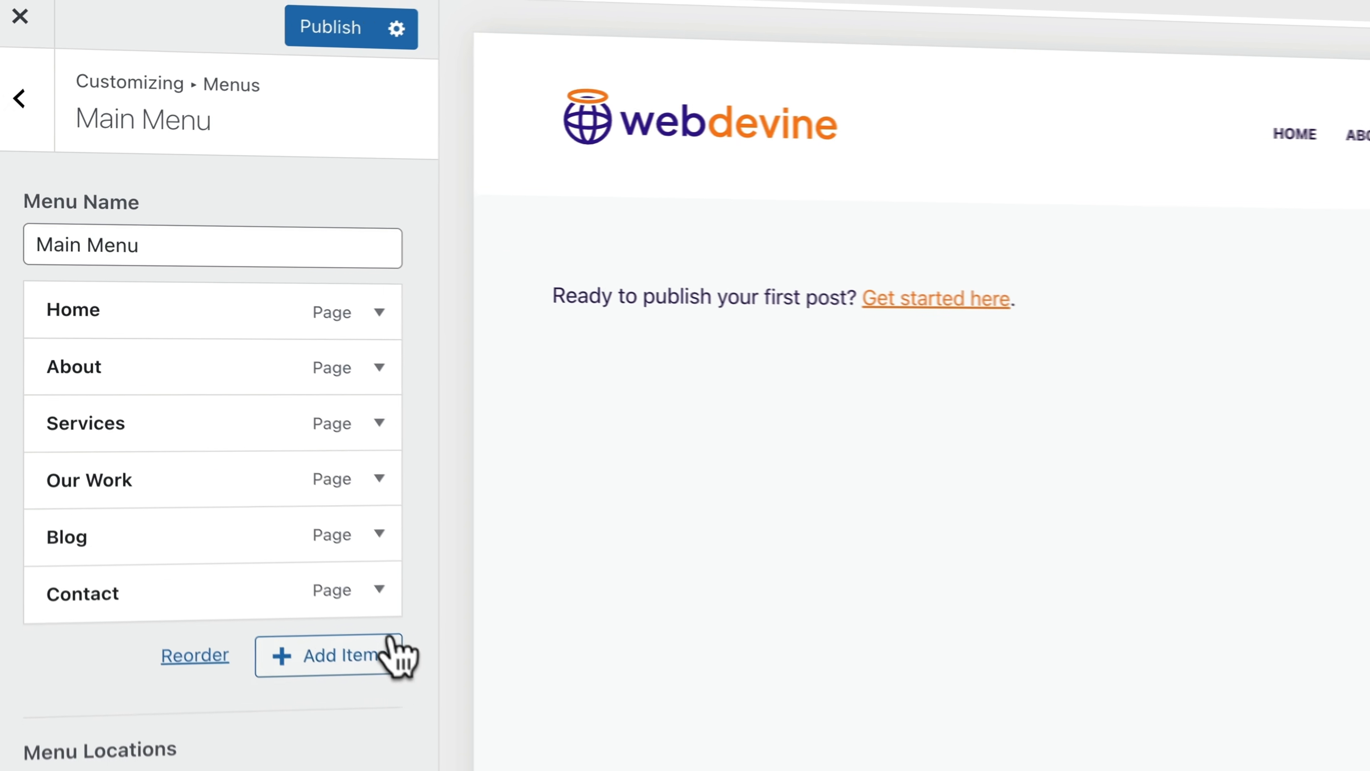
# Add new pages Branding, Web Design, SEO and Advertising as Main Menu items
pyautogui.click(216, 492)
pyautogui.click(541, 556)
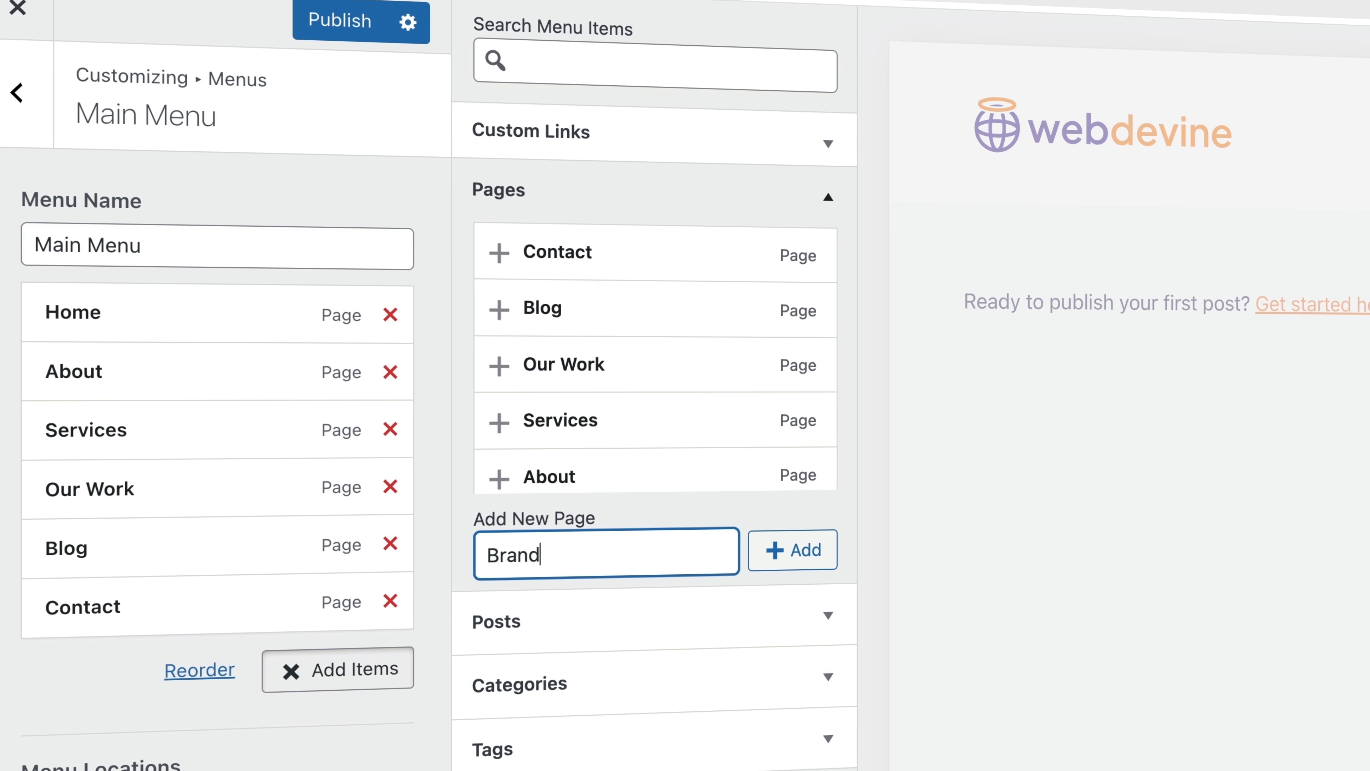
pyautogui.click(756, 550)
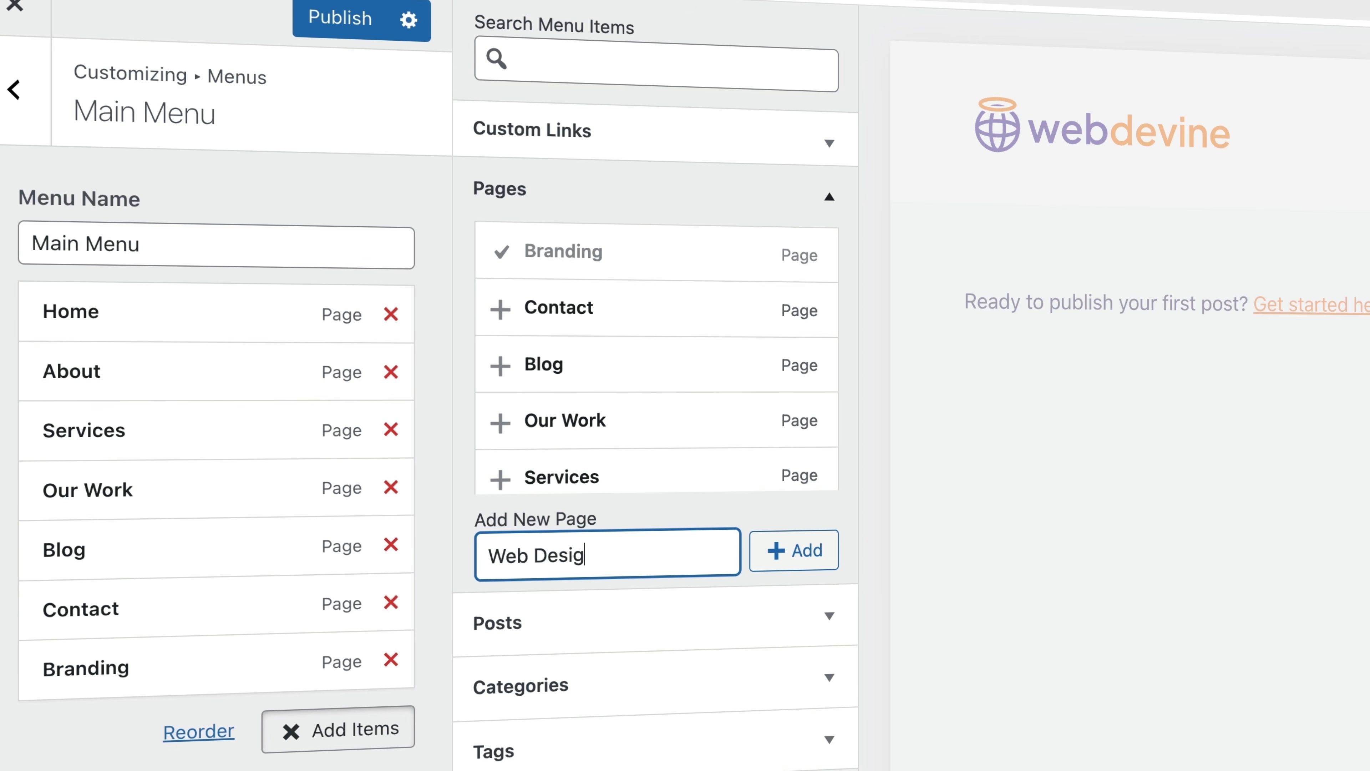
pyautogui.click(800, 556)
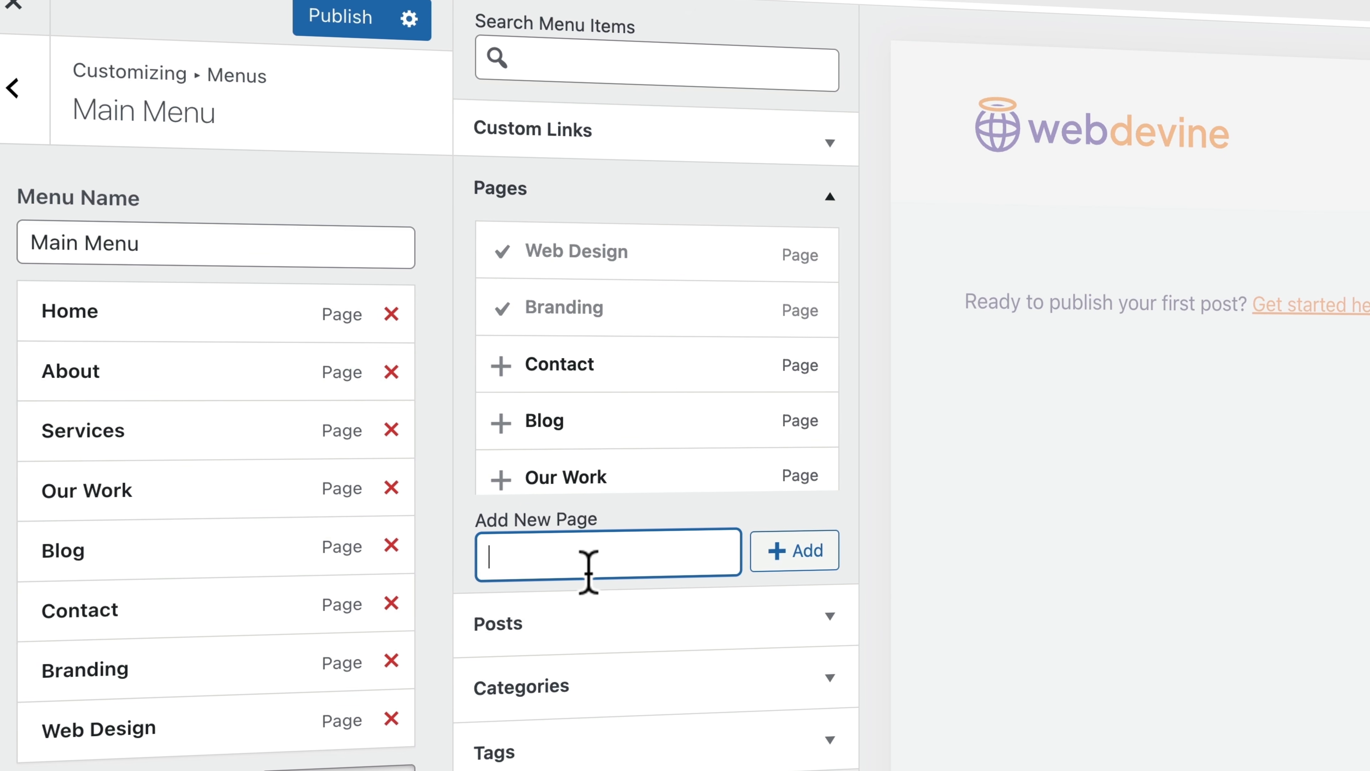
pyautogui.click(788, 558)
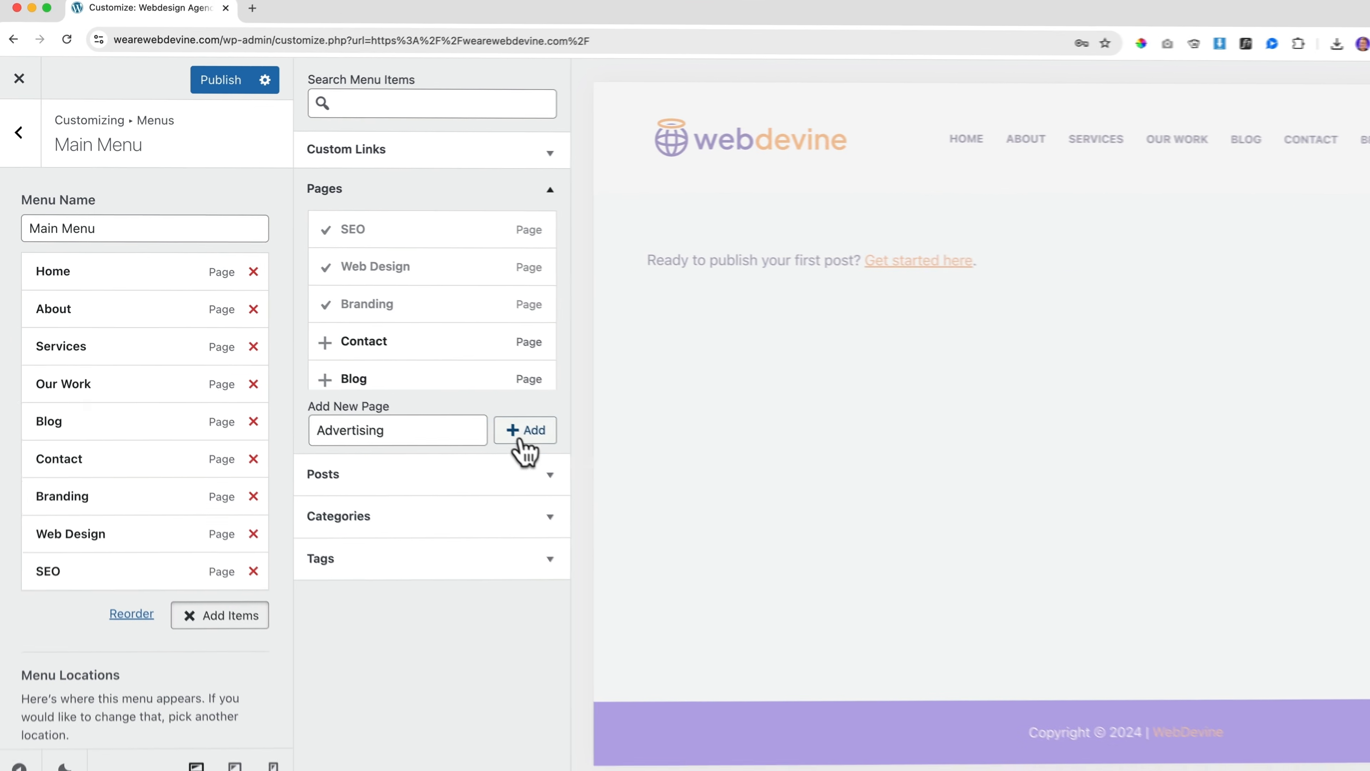
pyautogui.click(796, 550)
pyautogui.click(564, 172)
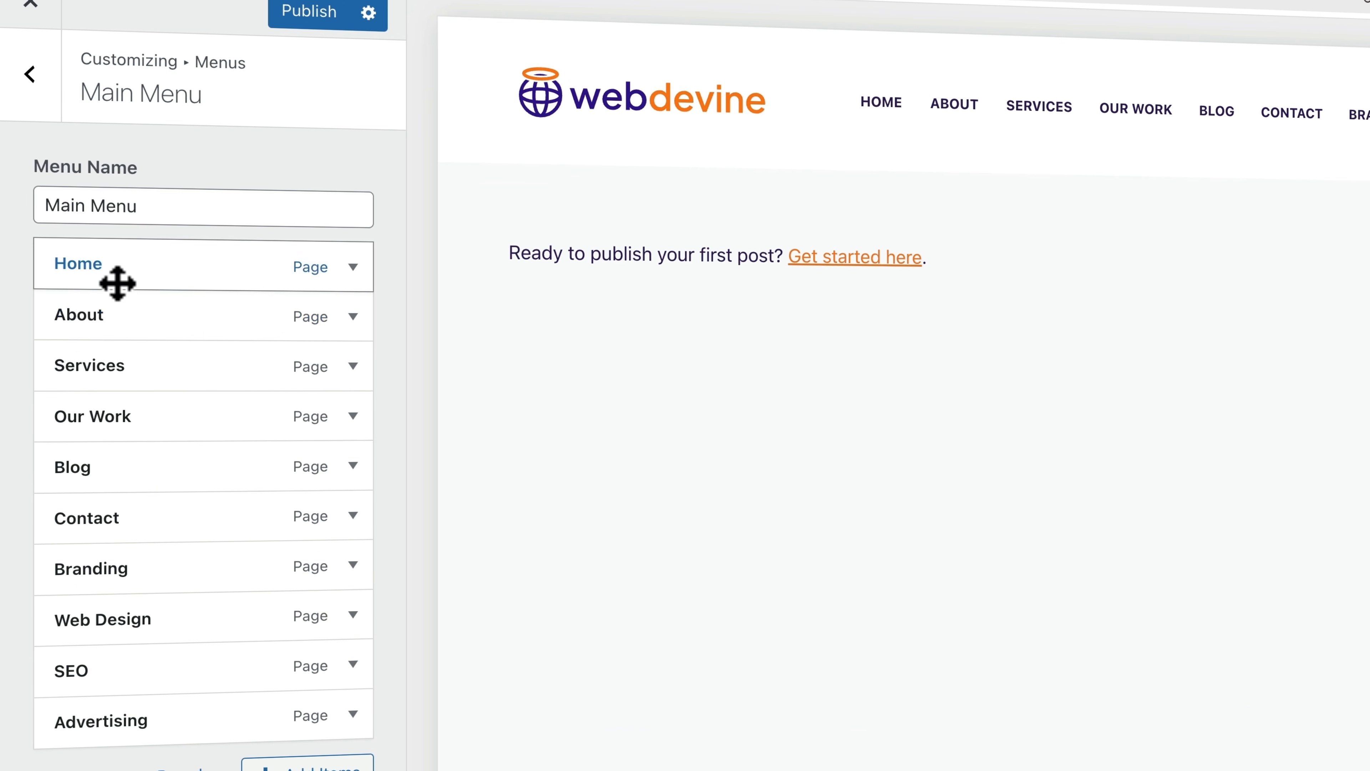
# Nest Branding, Web Design, SEO and Advertising as sub-items under Services
pyautogui.scroll(-1, 124, 369)
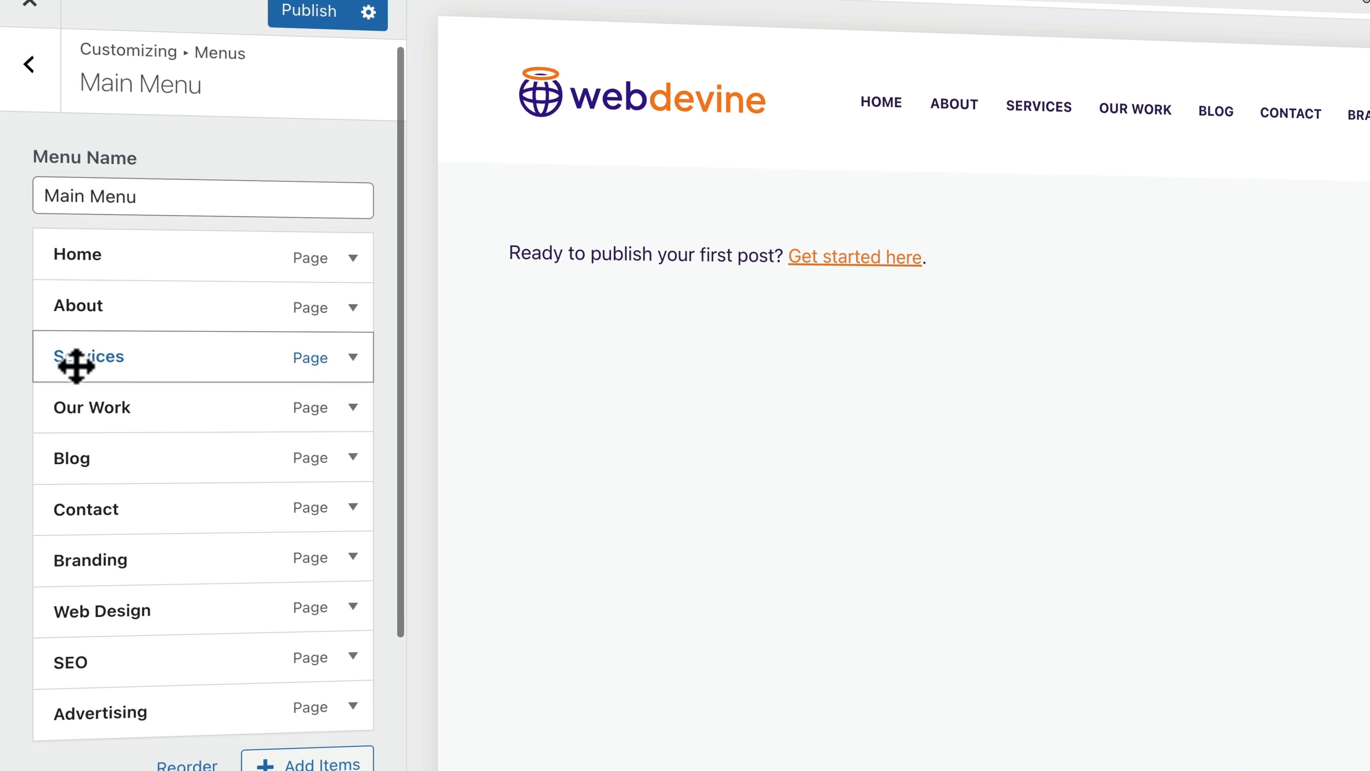
pyautogui.moveTo(101, 562); pyautogui.dragTo(130, 407)
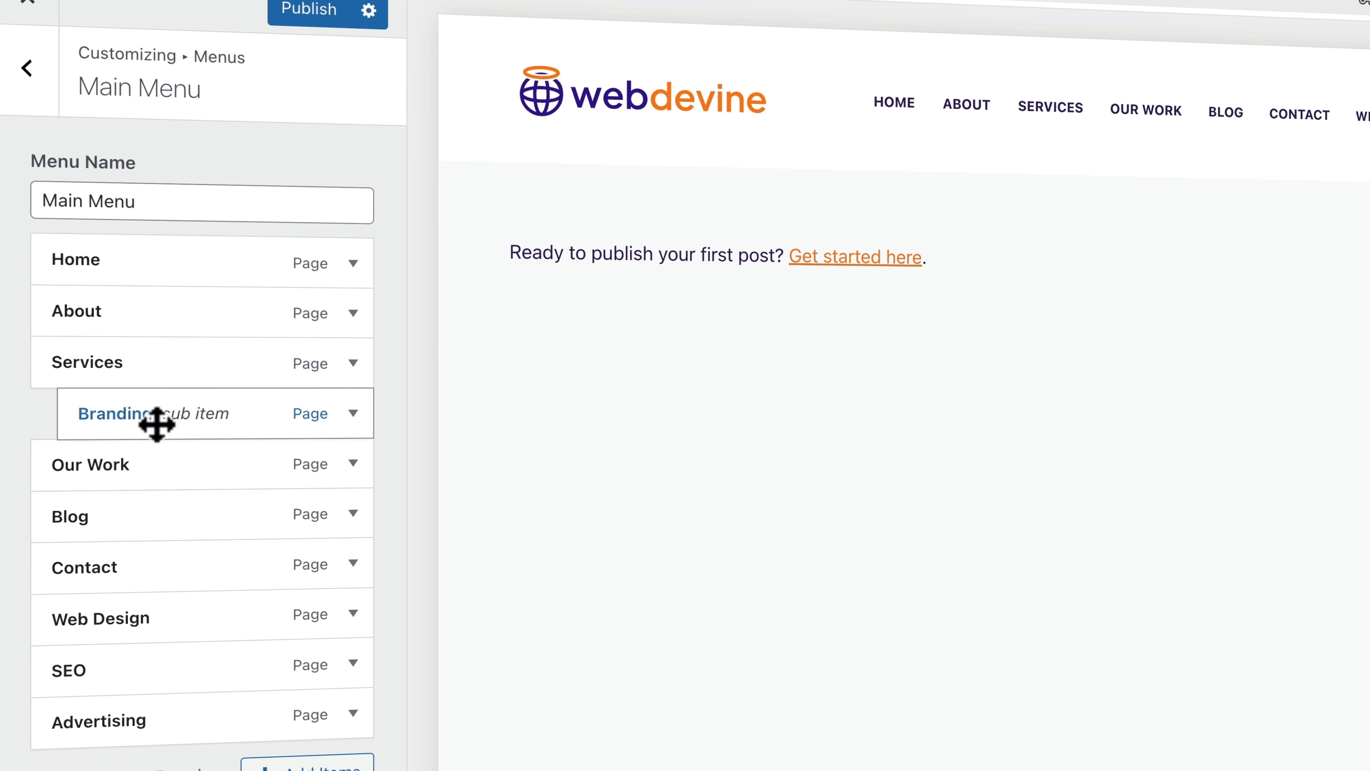
pyautogui.moveTo(120, 633); pyautogui.dragTo(141, 468)
pyautogui.moveTo(147, 671); pyautogui.dragTo(166, 519)
pyautogui.moveTo(115, 695); pyautogui.dragTo(149, 560)
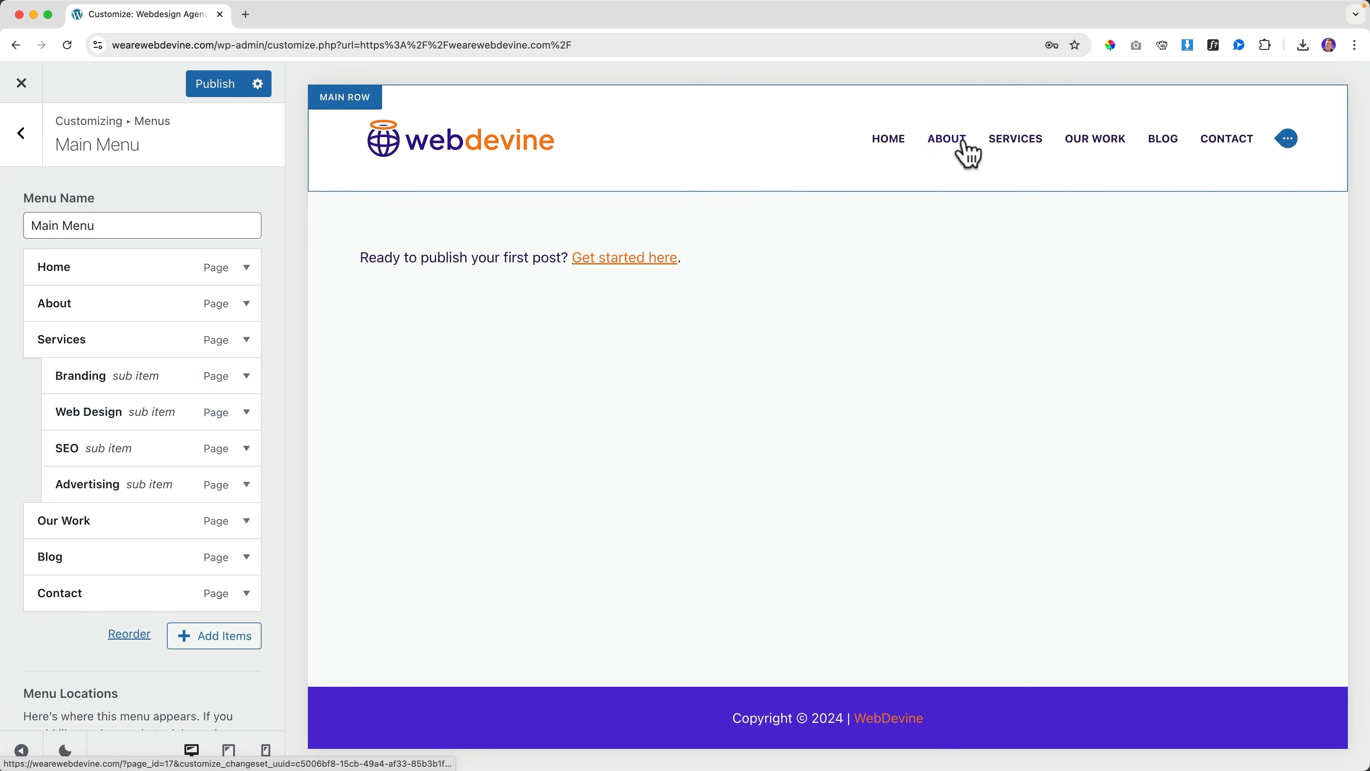
# Publish the updated menu and go to the admin Dashboard
pyautogui.moveTo(1005, 144)
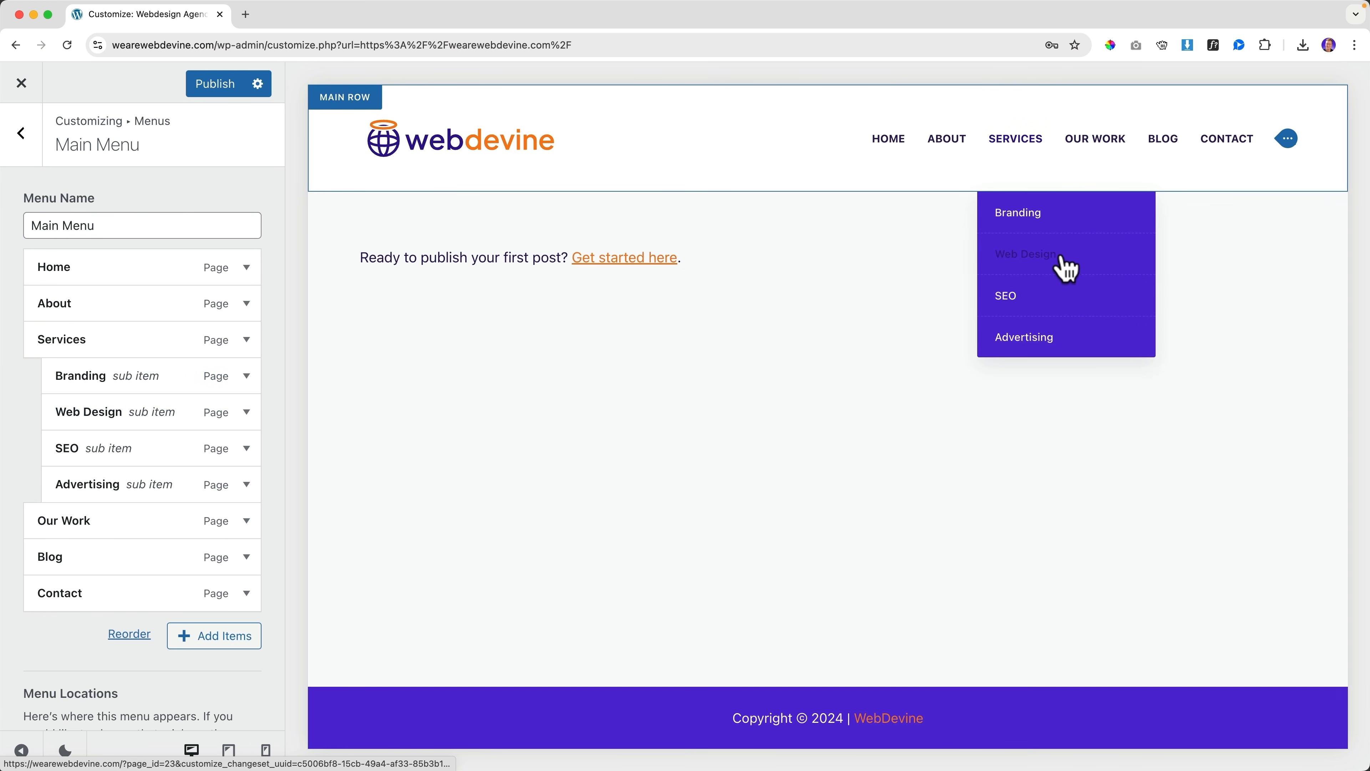
pyautogui.click(209, 88)
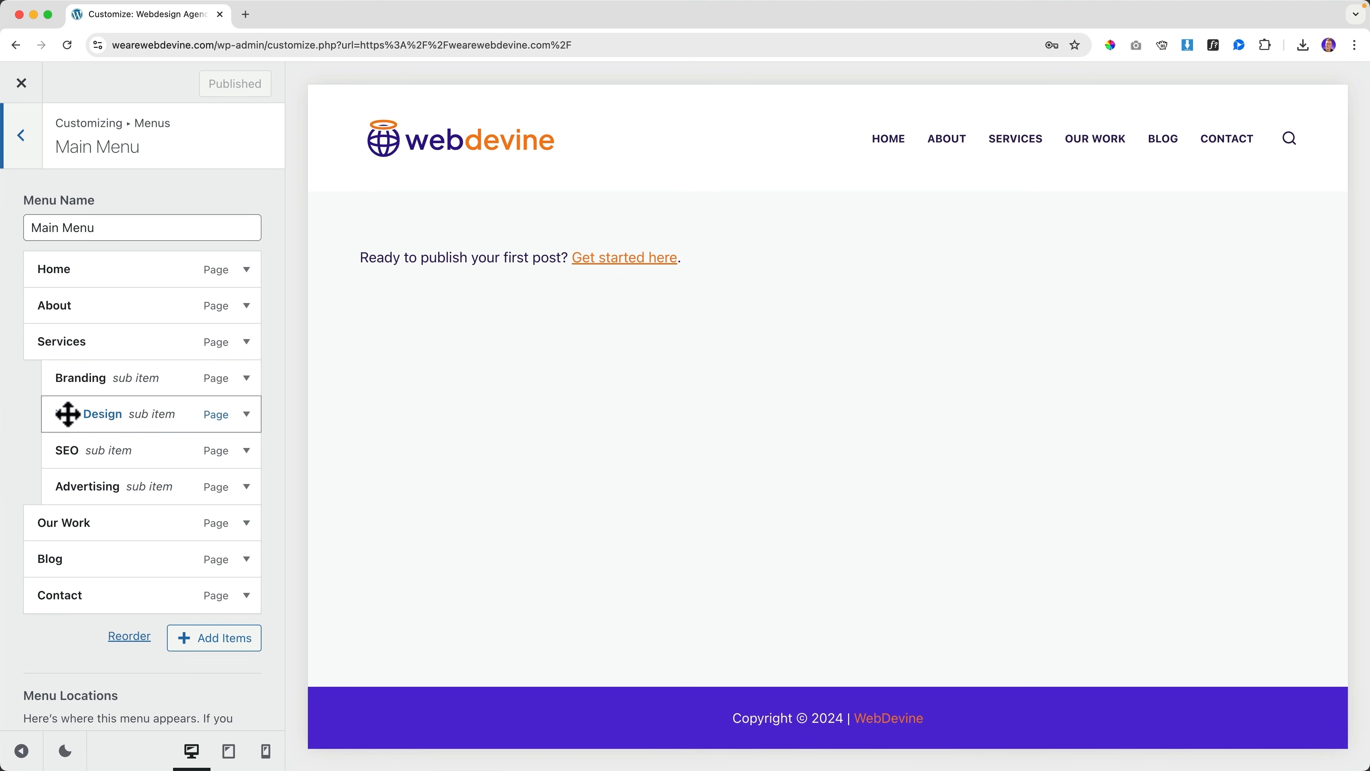
pyautogui.click(22, 83)
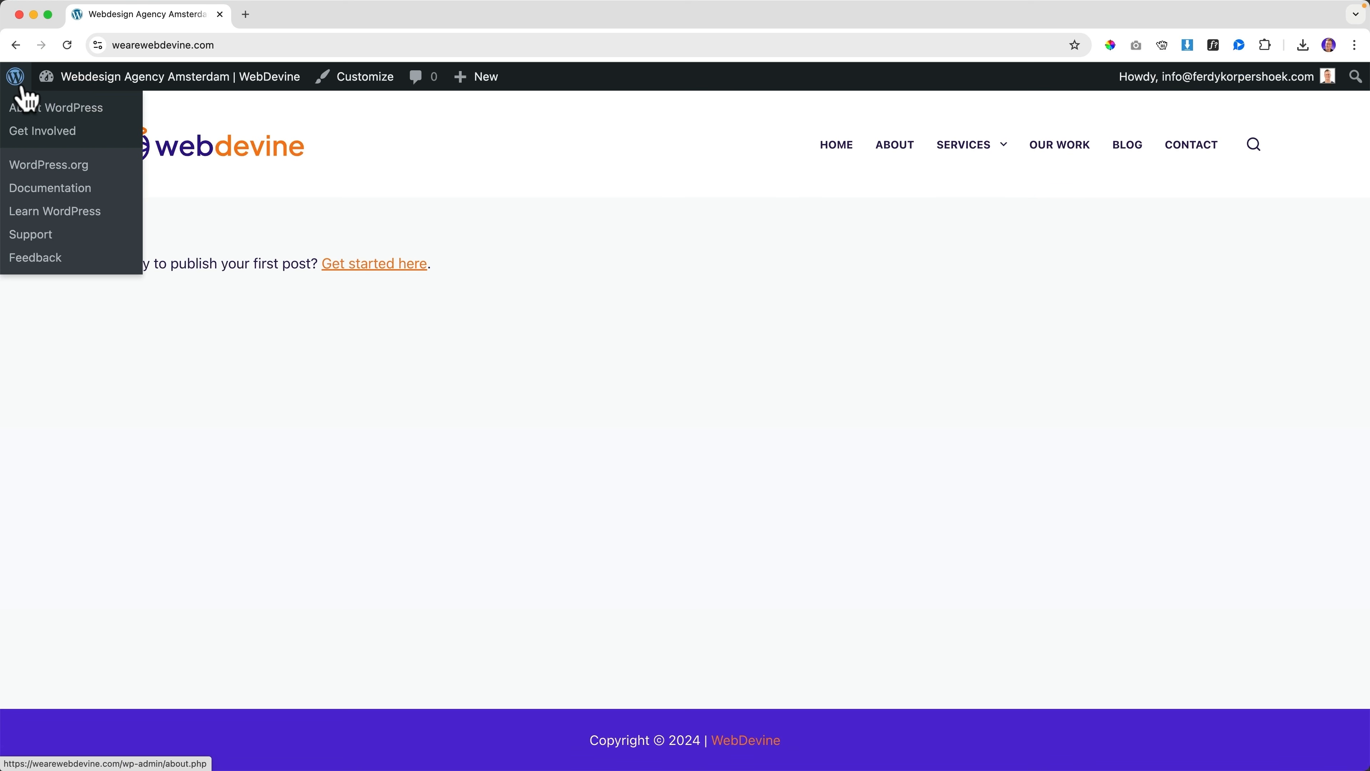
pyautogui.moveTo(975, 159)
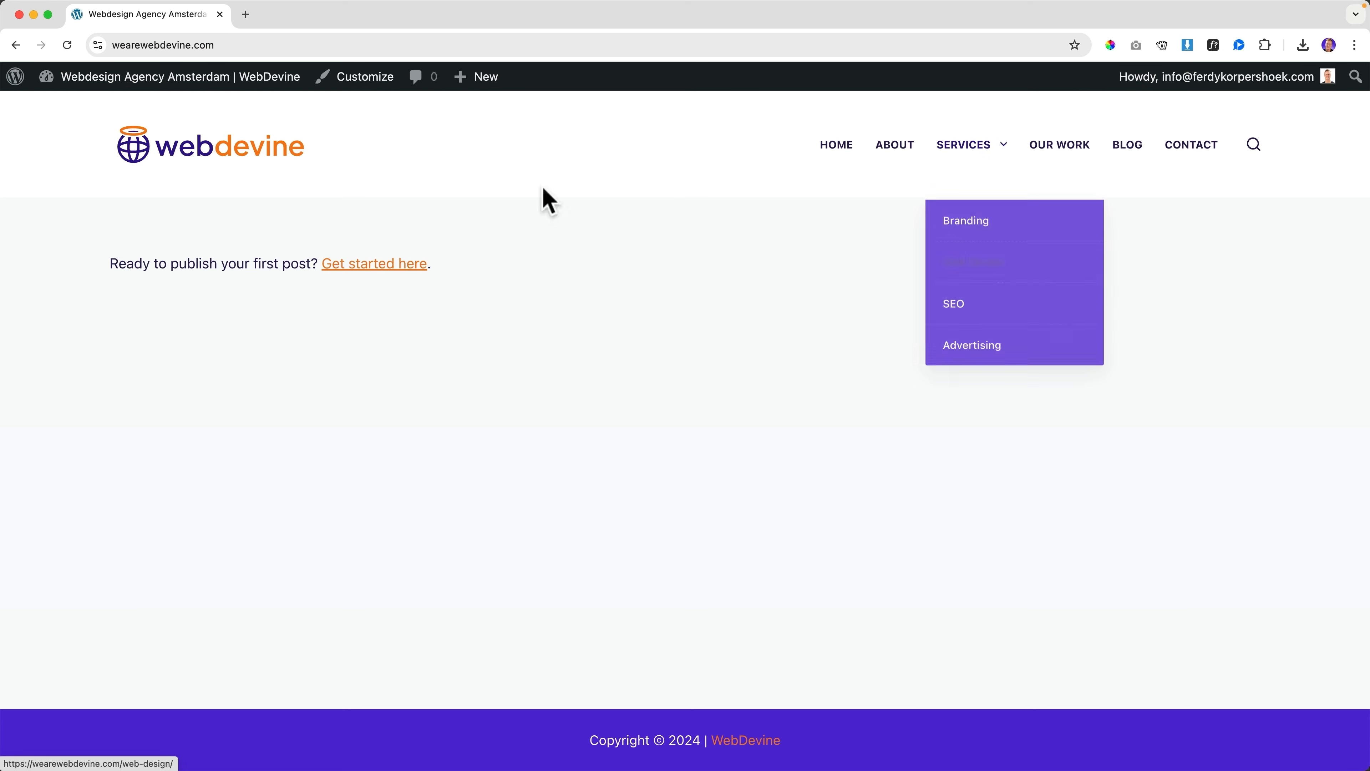
pyautogui.click(171, 81)
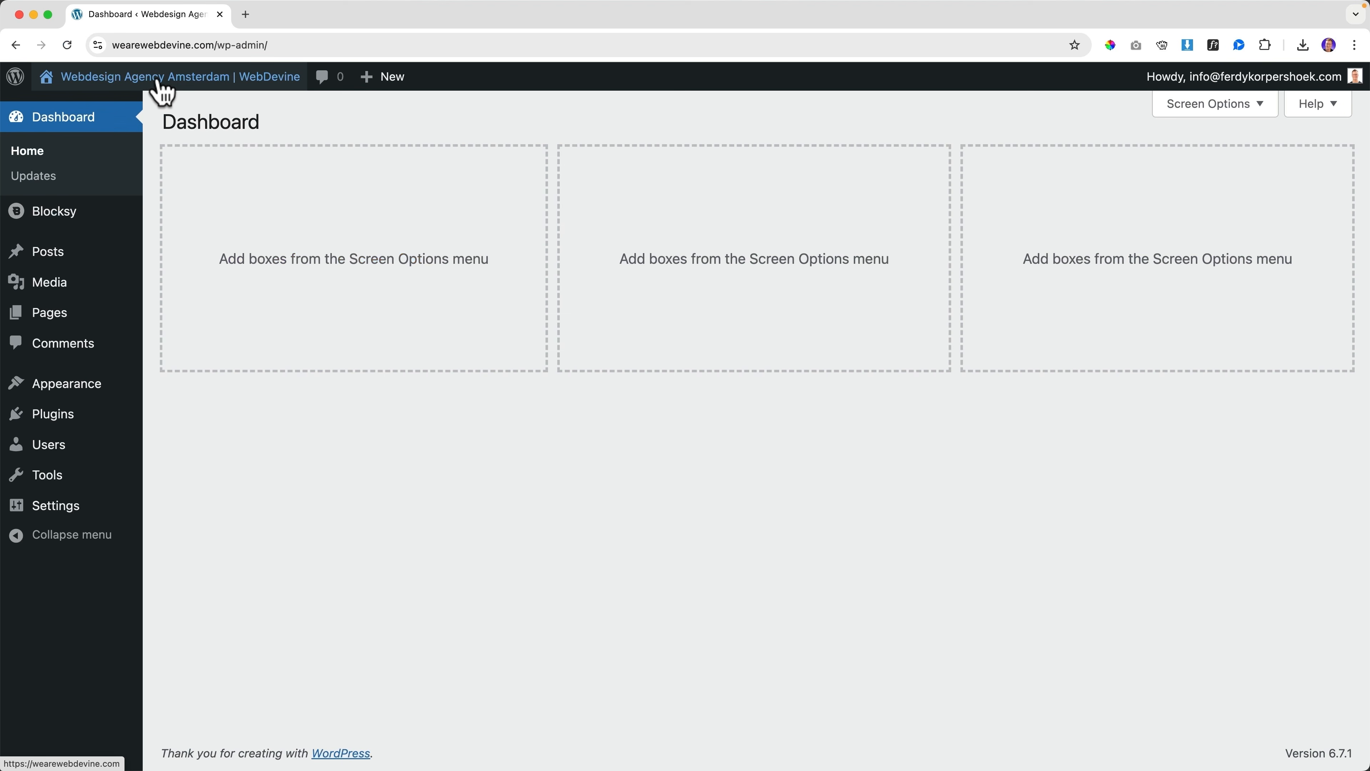
# Retitle the Web Design page to 'Webdesign'
pyautogui.click(66, 324)
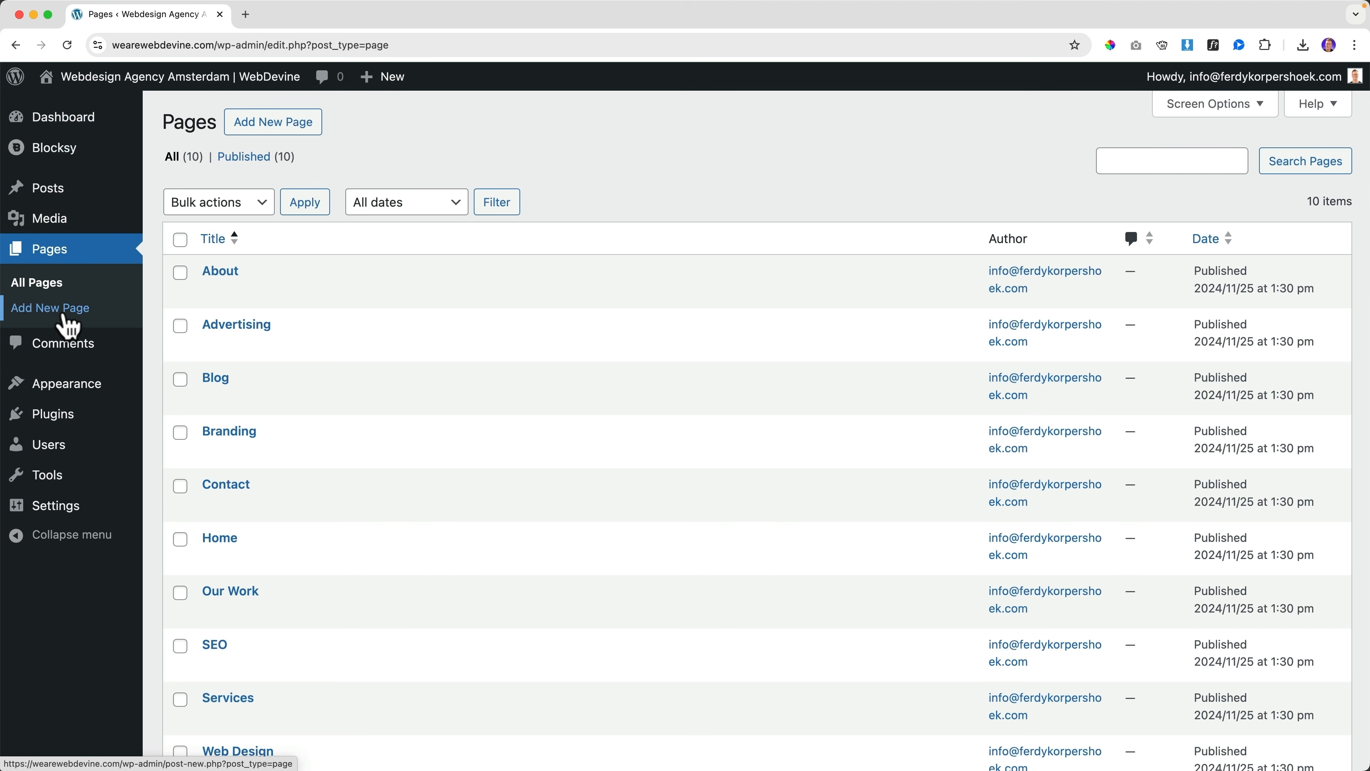
pyautogui.scroll(-3, 370, 420)
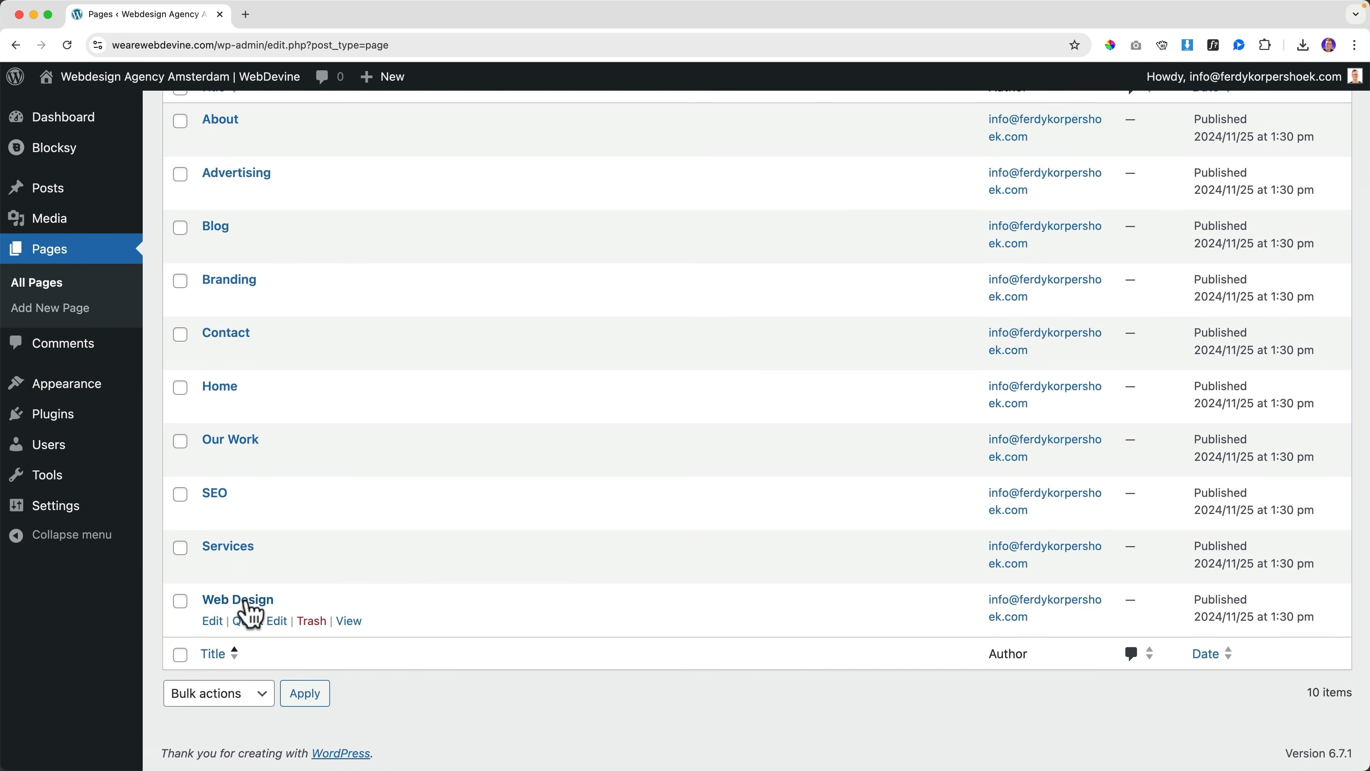
pyautogui.click(249, 600)
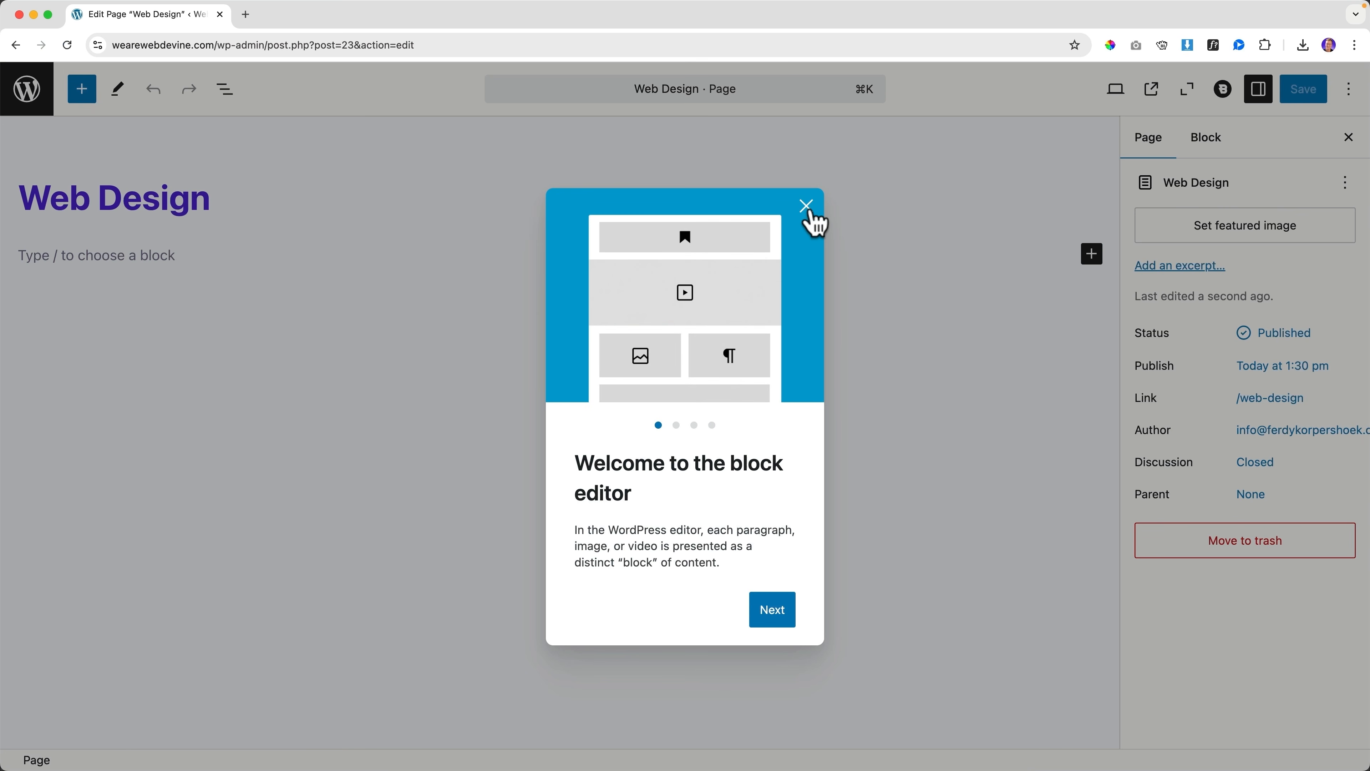
pyautogui.click(806, 207)
pyautogui.press('BackSpace')
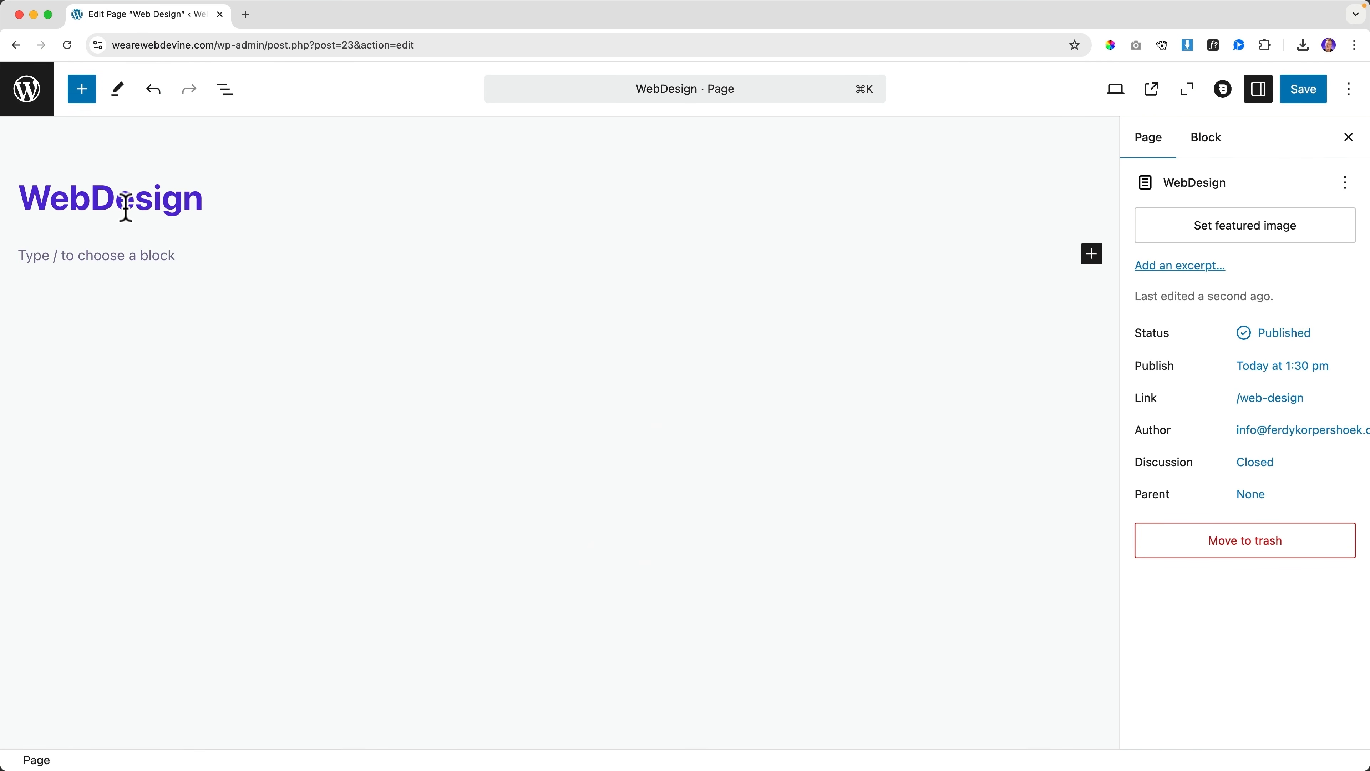
pyautogui.press('Delete')
pyautogui.write('d')
pyautogui.press('super+a')
pyautogui.press('super+c')
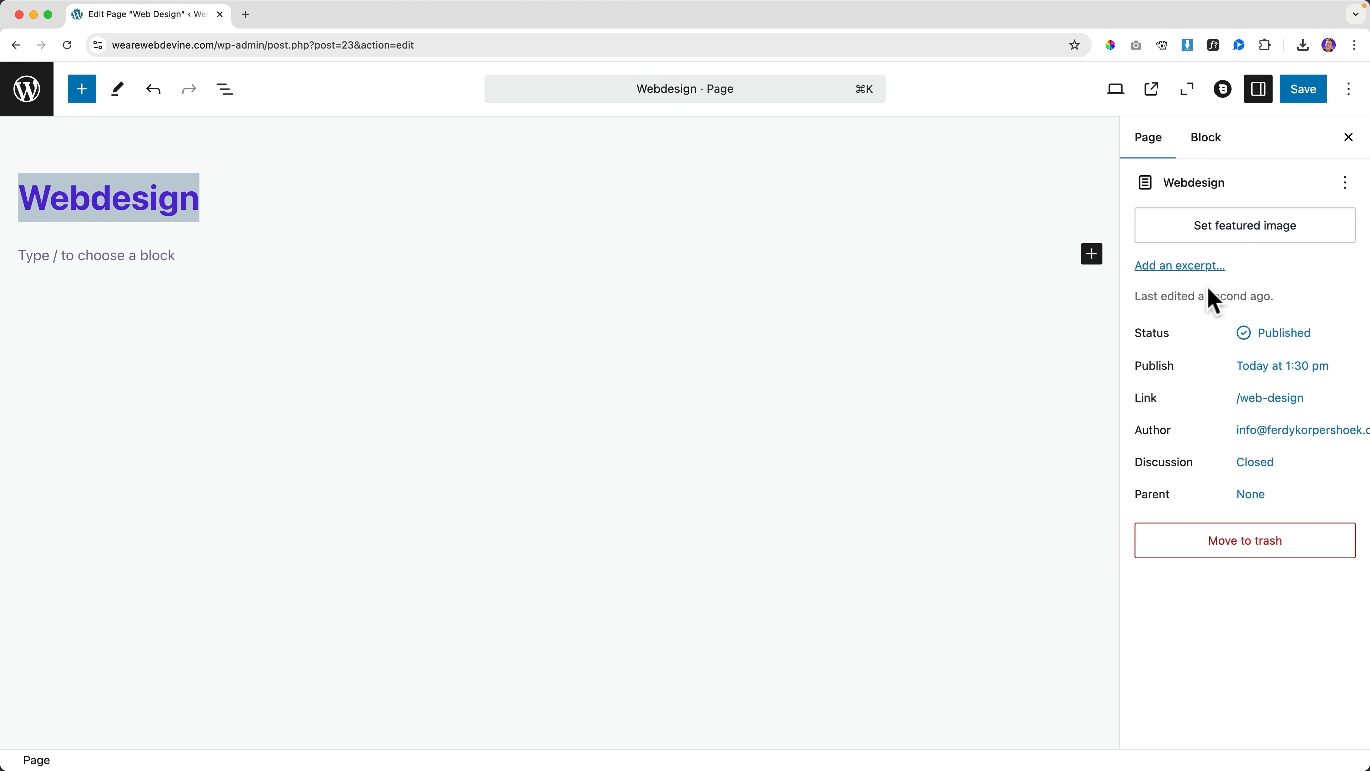
# Set the page slug to 'webdesign', save, and view the live homepage
pyautogui.click(1271, 398)
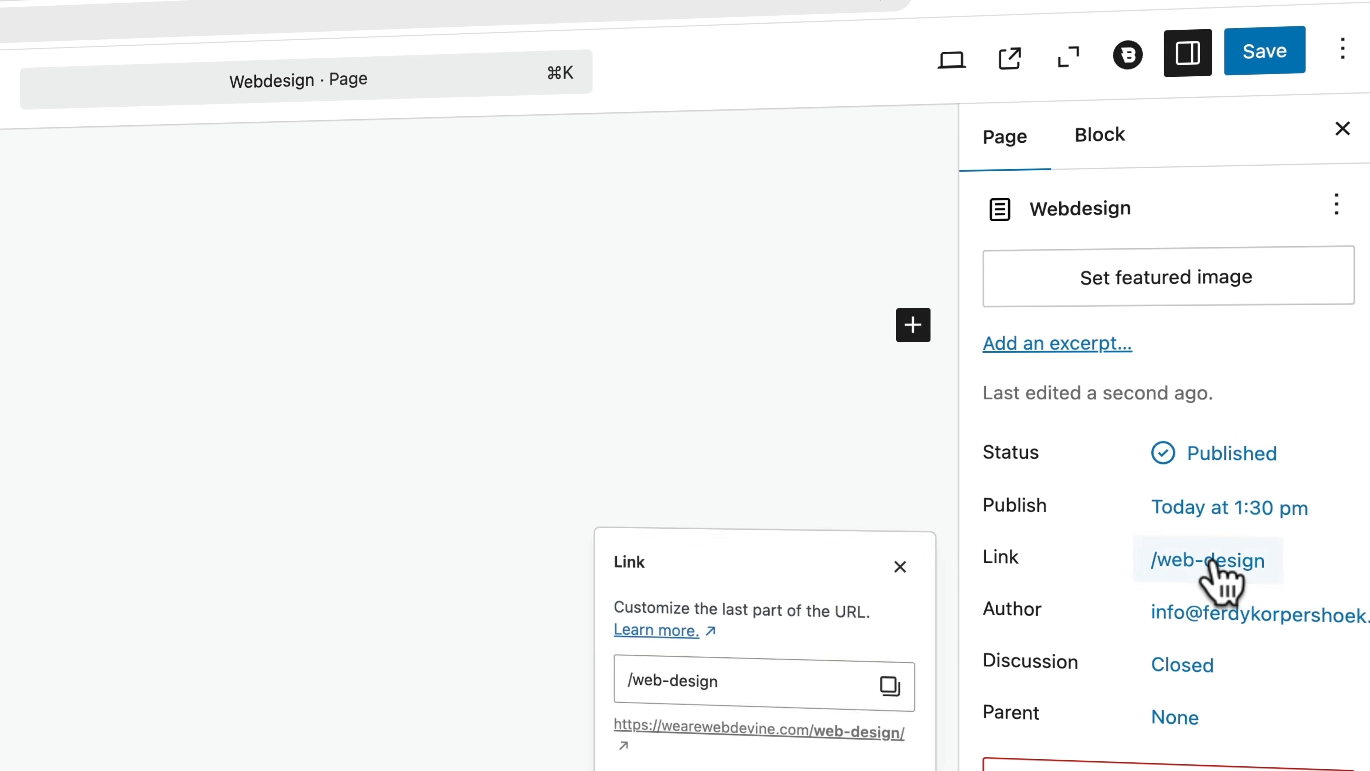
pyautogui.click(728, 700)
pyautogui.press('super+a')
pyautogui.press('super+v')
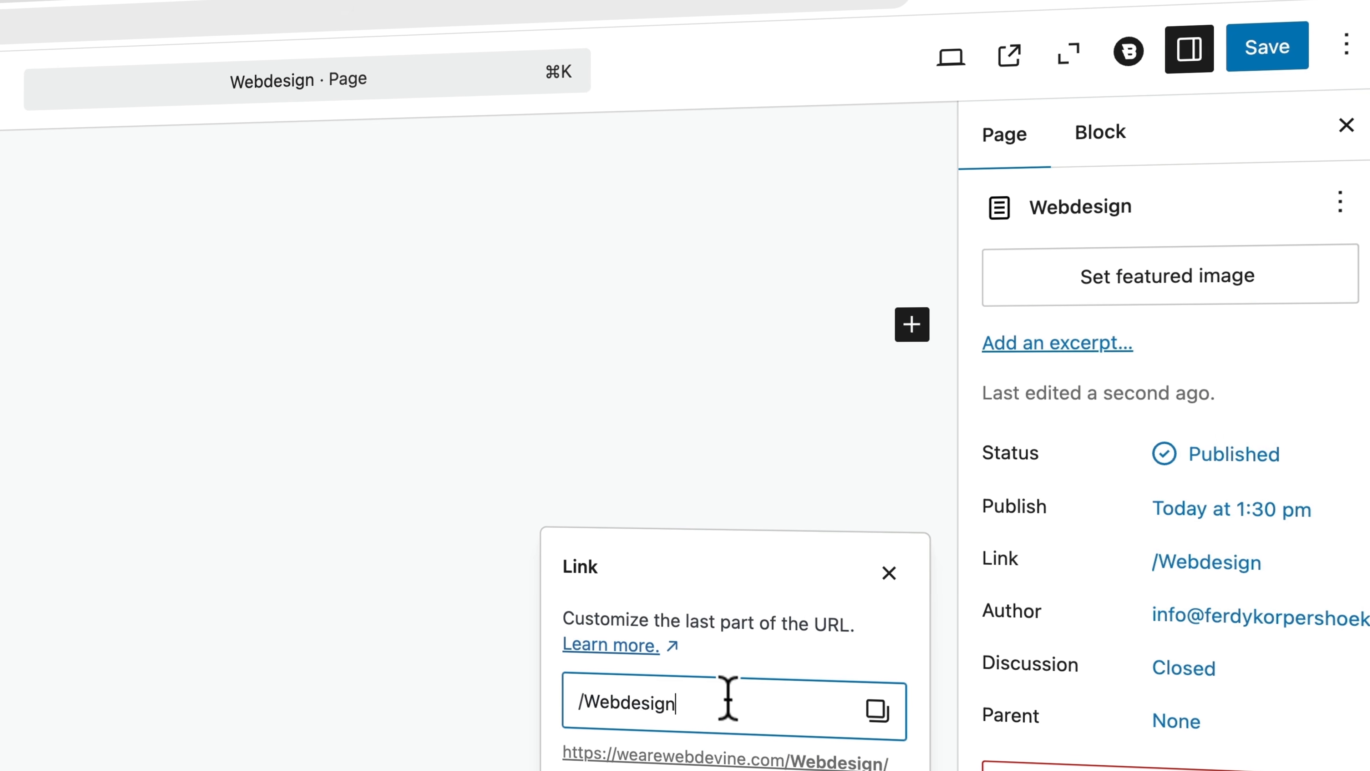
pyautogui.click(1271, 51)
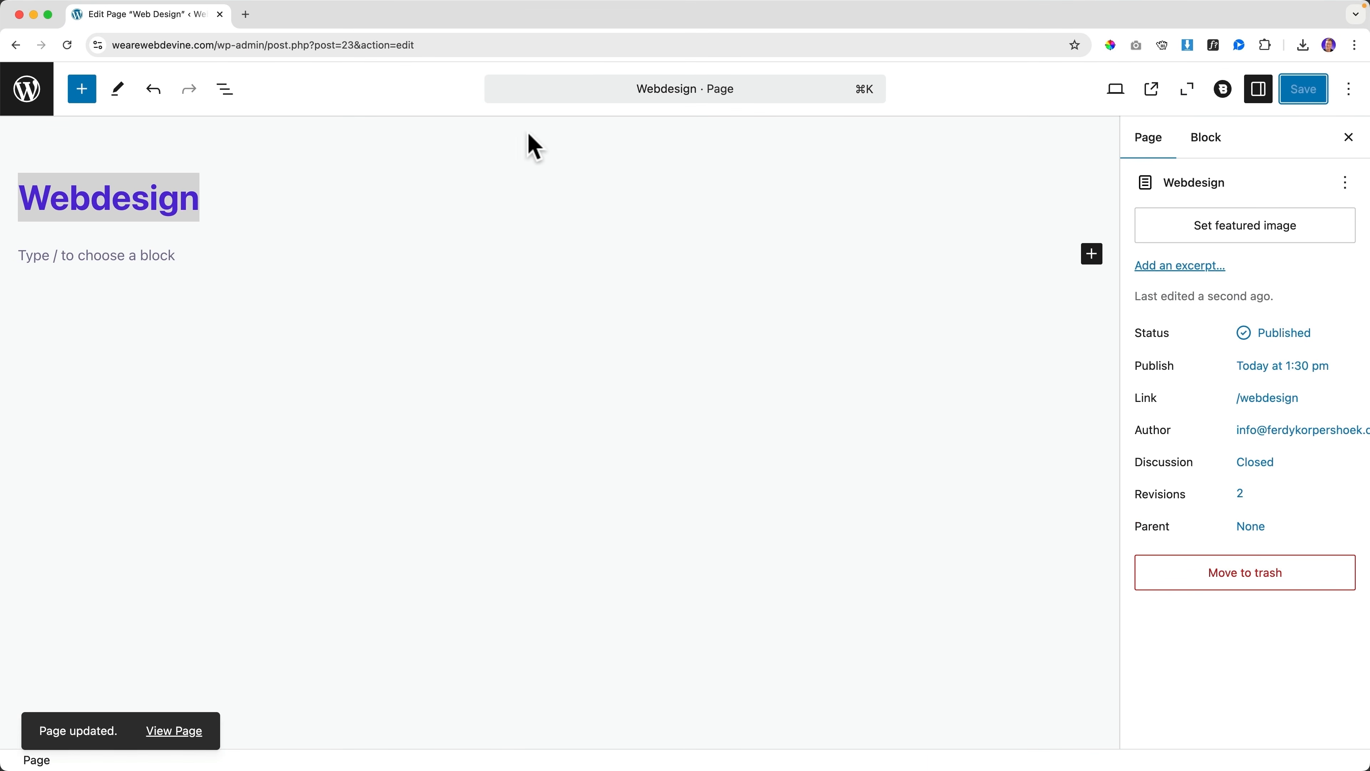
pyautogui.click(28, 89)
pyautogui.click(132, 84)
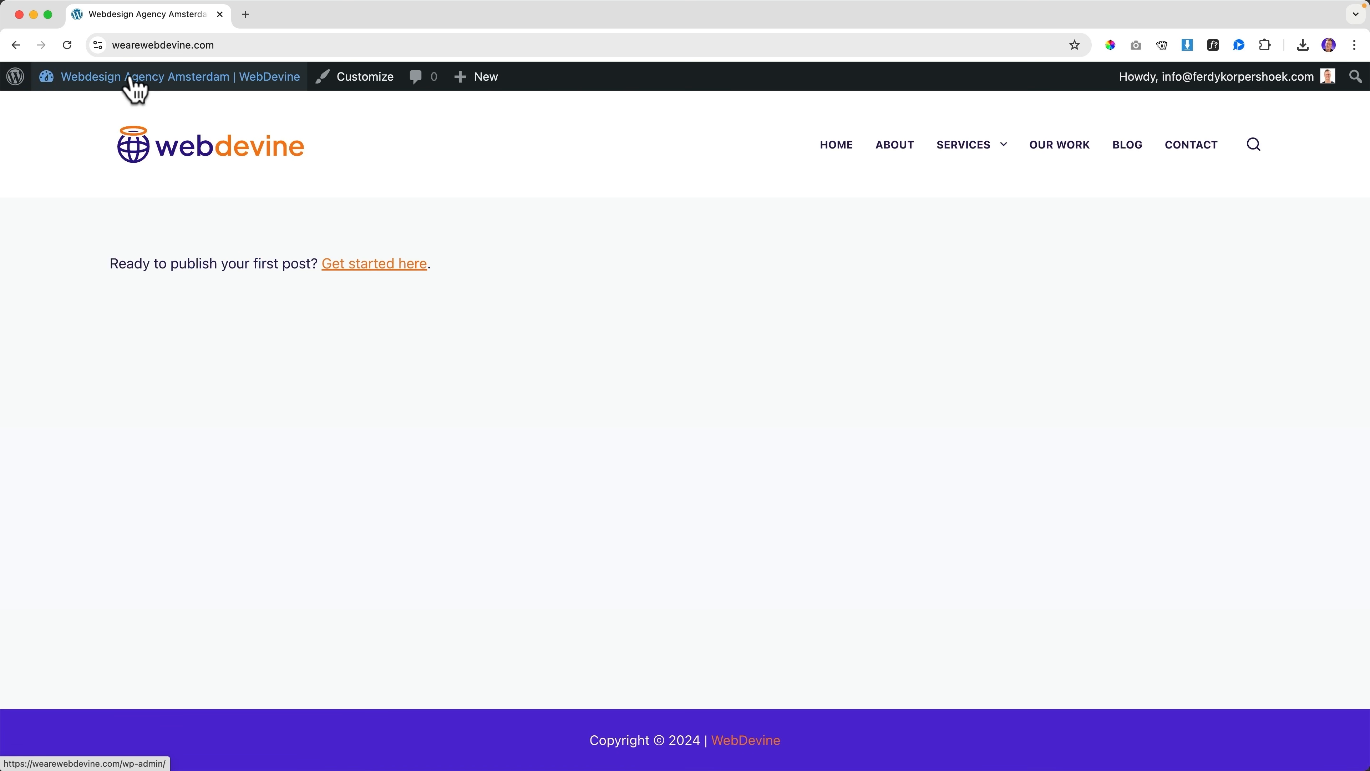
# Set the header Main Row minimum height to 70 px and publish it
pyautogui.moveTo(1004, 164)
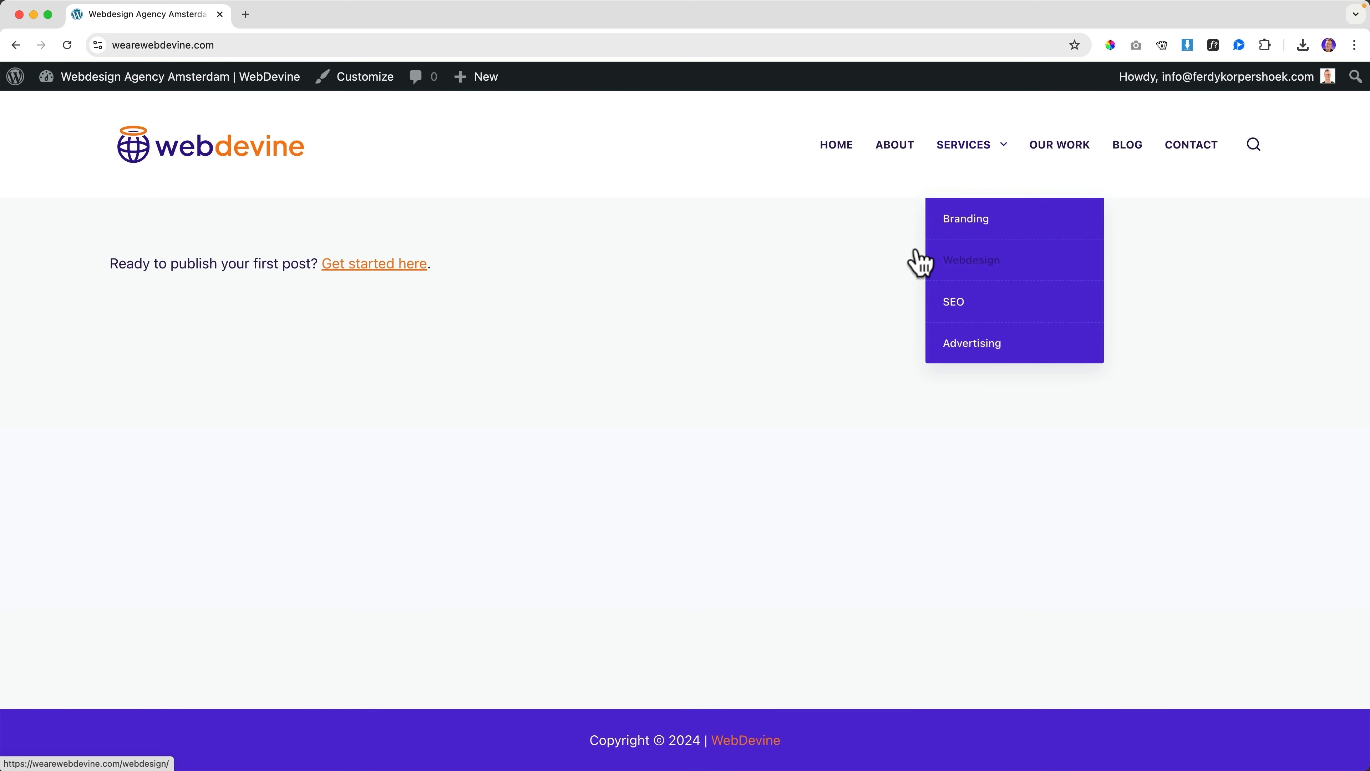
pyautogui.click(367, 78)
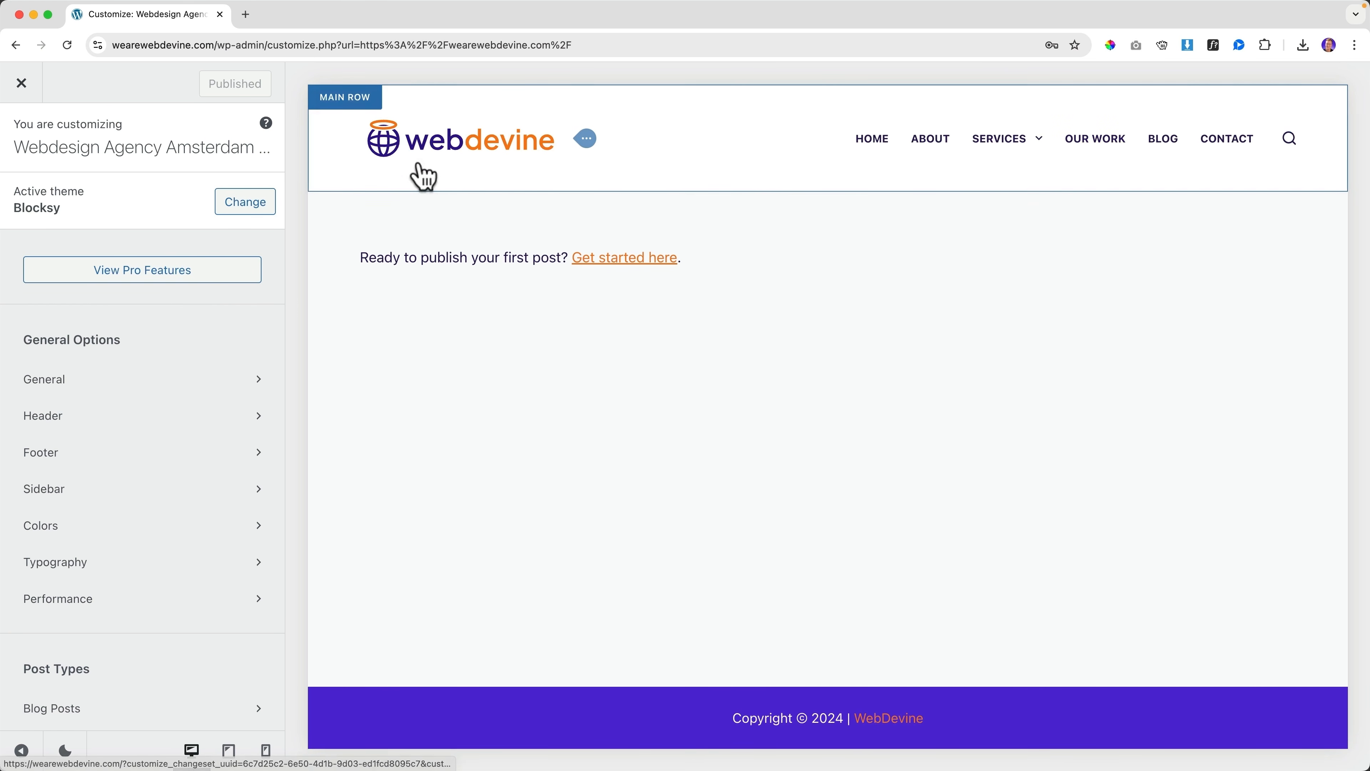
pyautogui.click(339, 103)
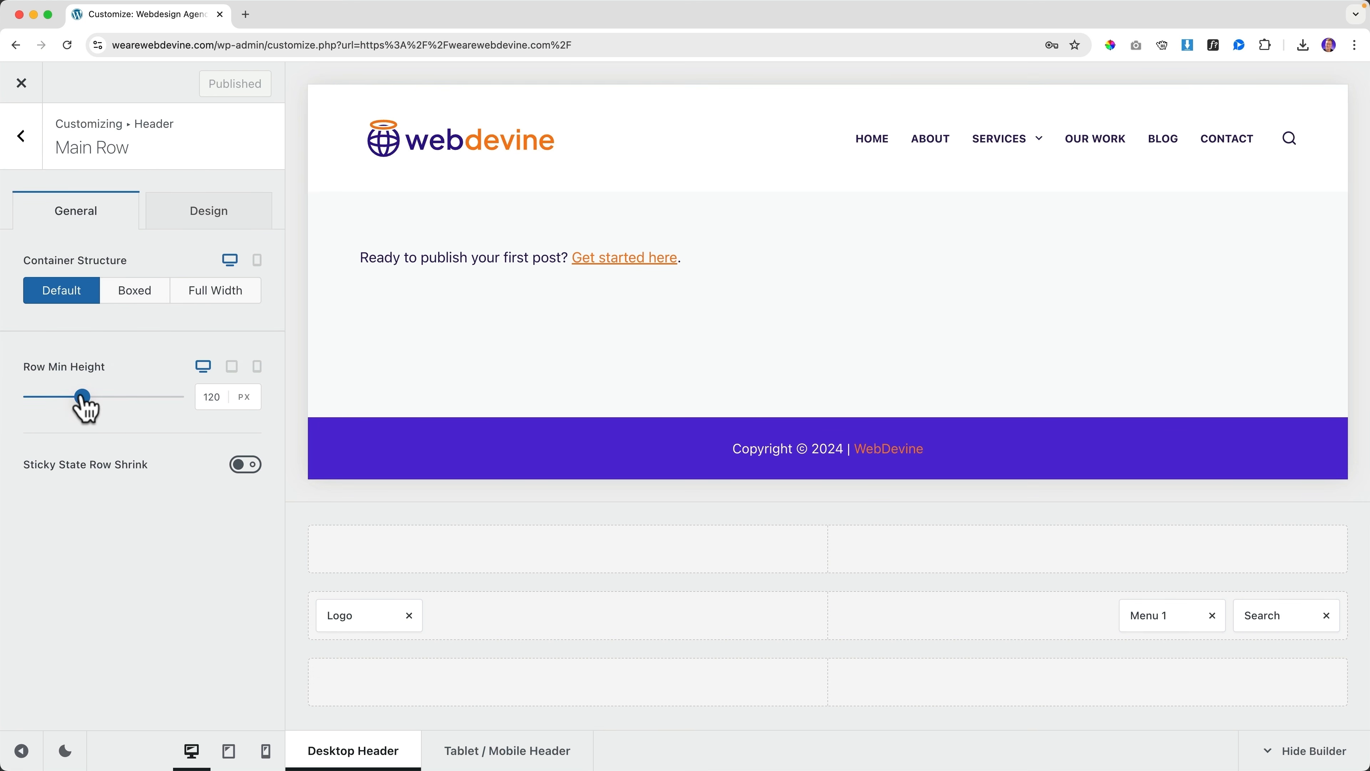
pyautogui.moveTo(82, 396); pyautogui.dragTo(54, 397)
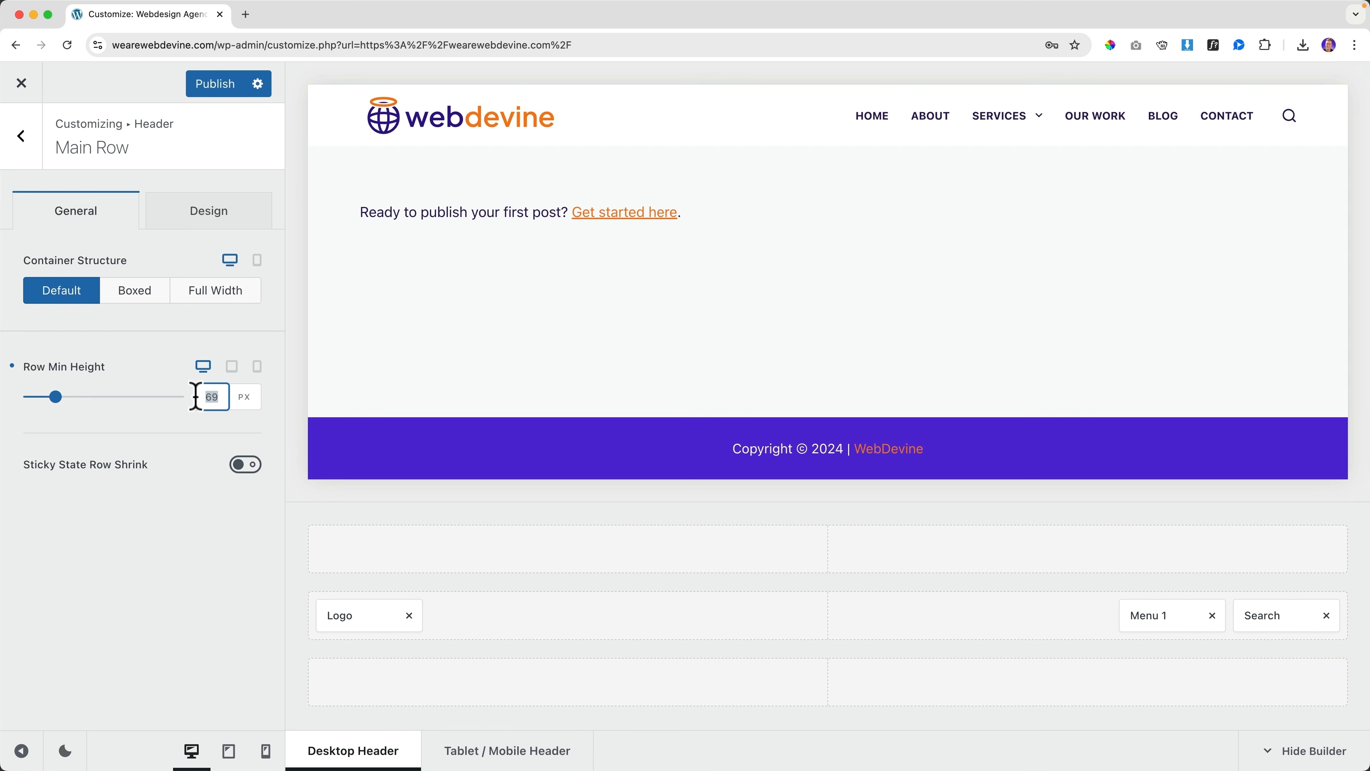
pyautogui.write('70')
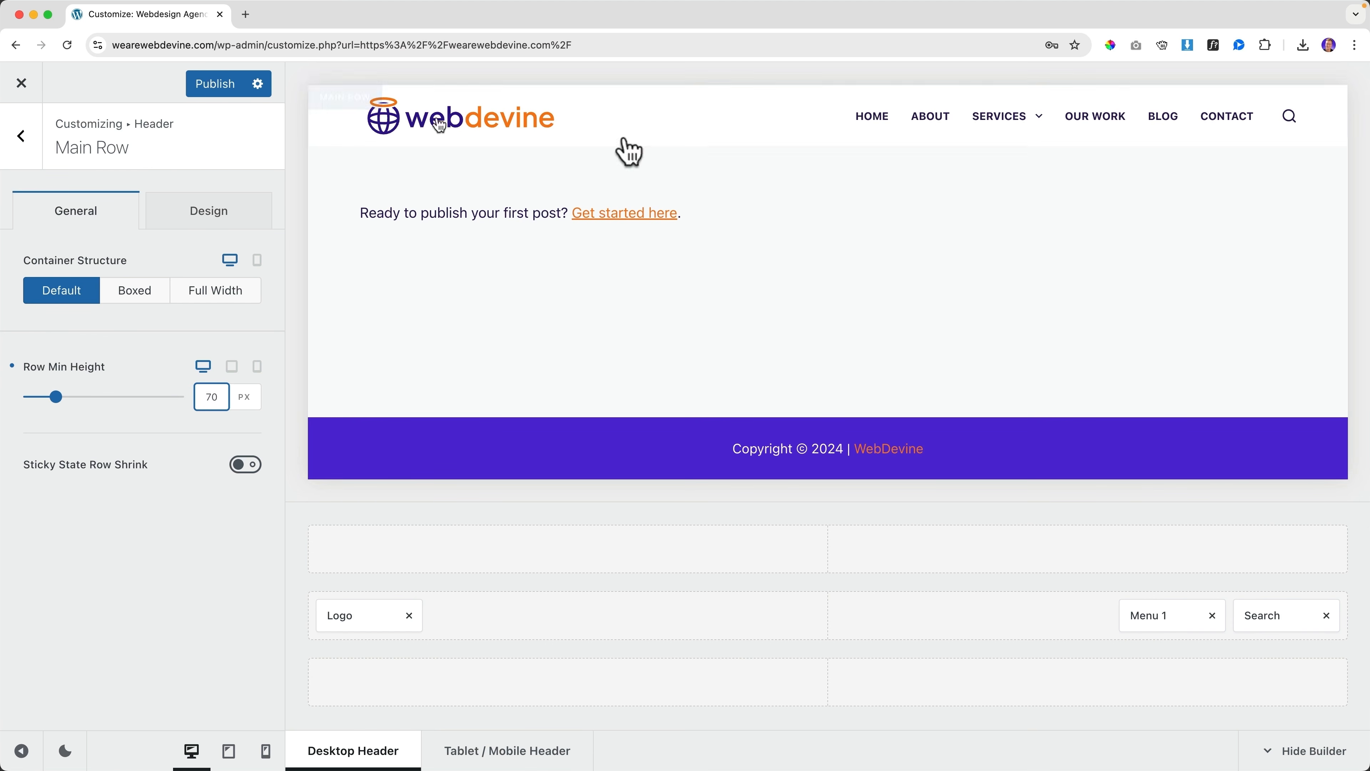
pyautogui.click(204, 93)
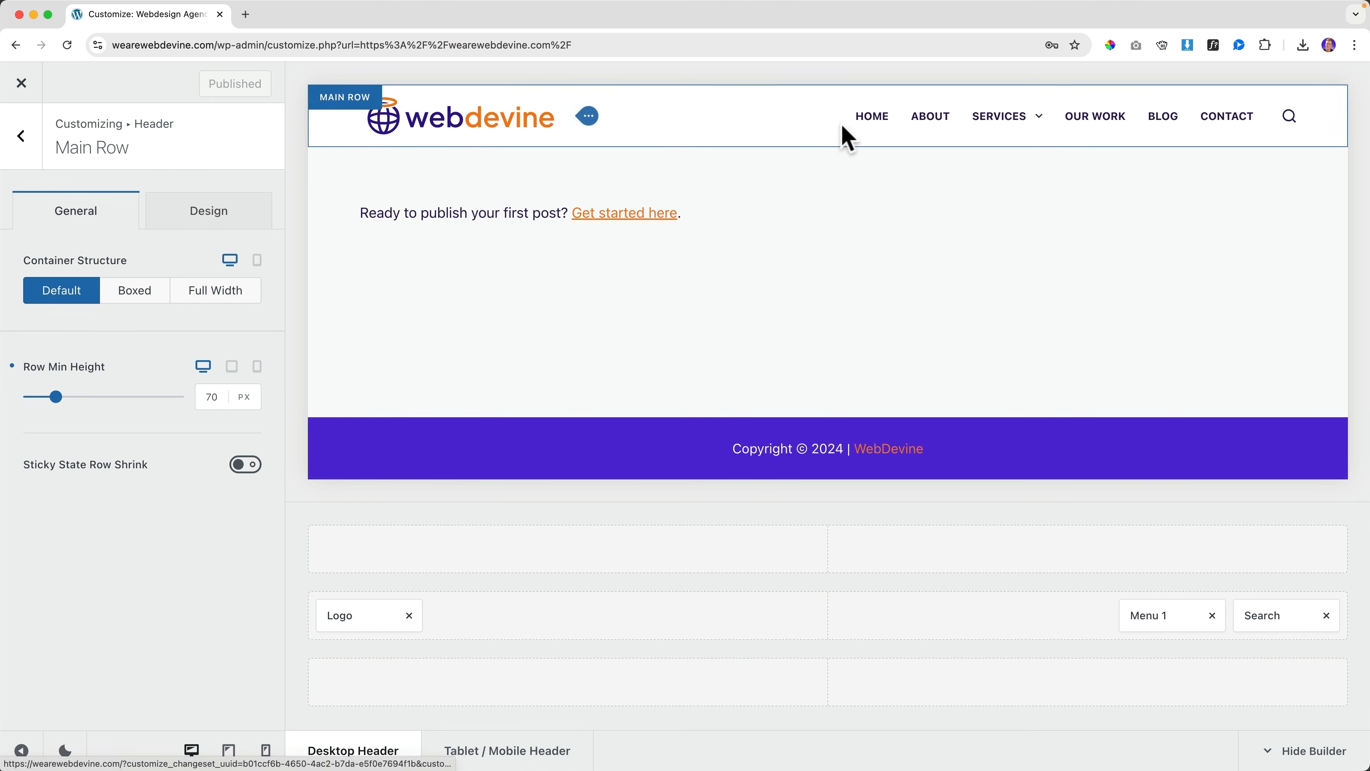
pyautogui.click(1288, 122)
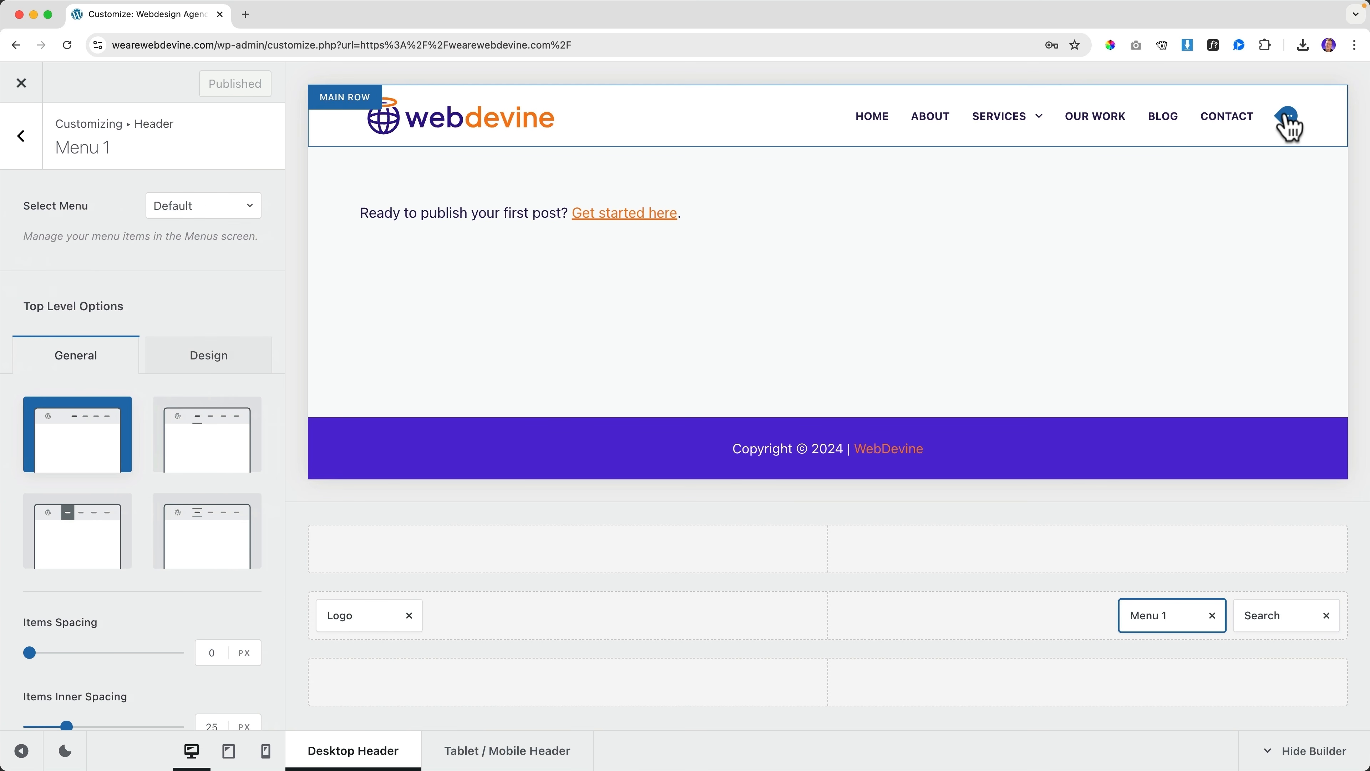
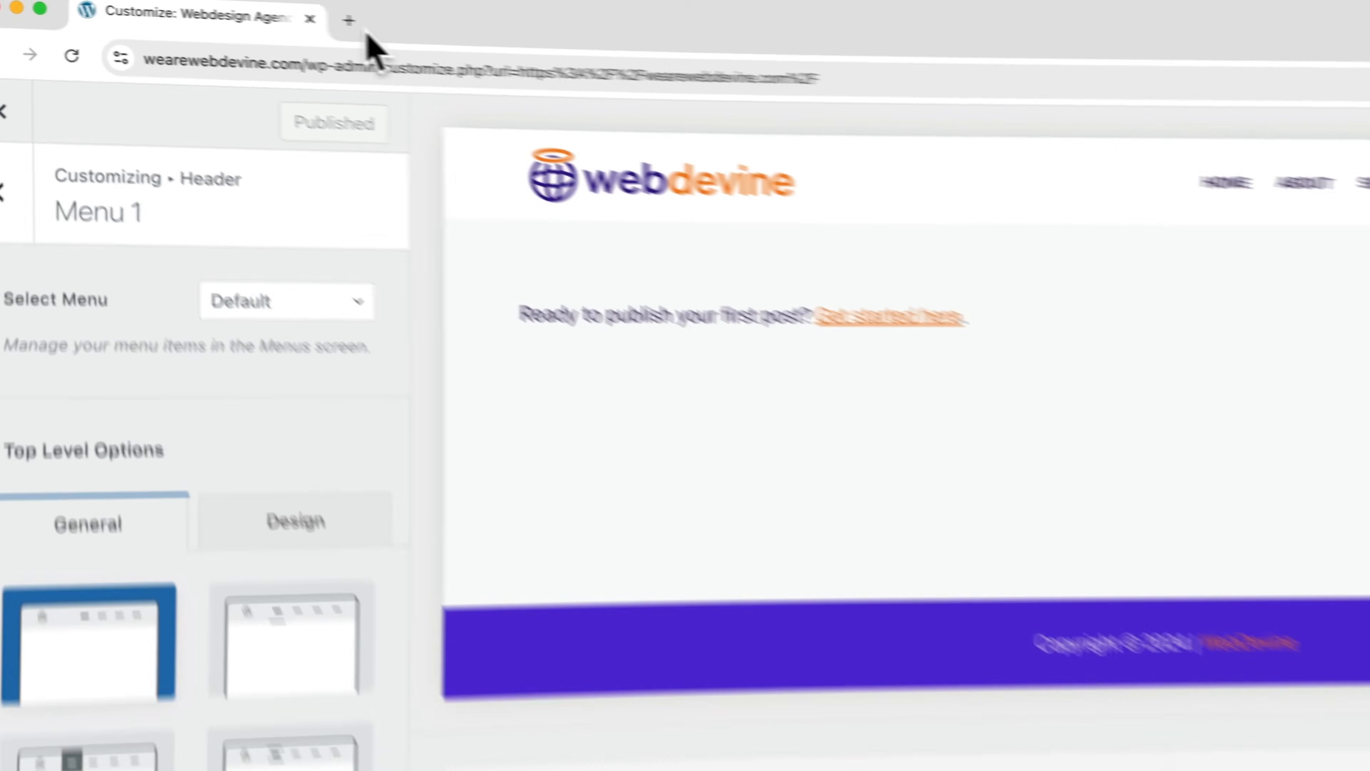
# Load fonts.google.com in a new browser tab beside the customizer
pyautogui.click(345, 22)
pyautogui.write('fonts.google.')
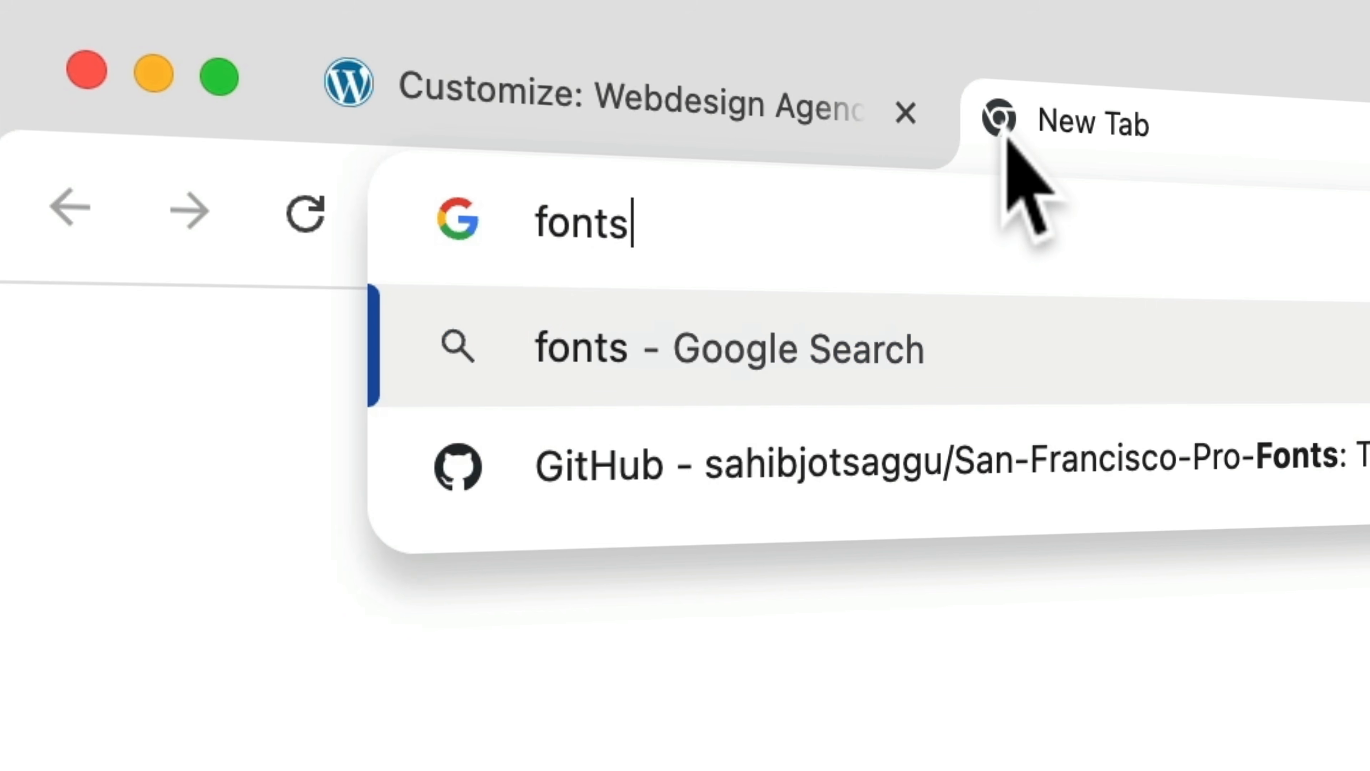
pyautogui.write('com')
pyautogui.press('Return')
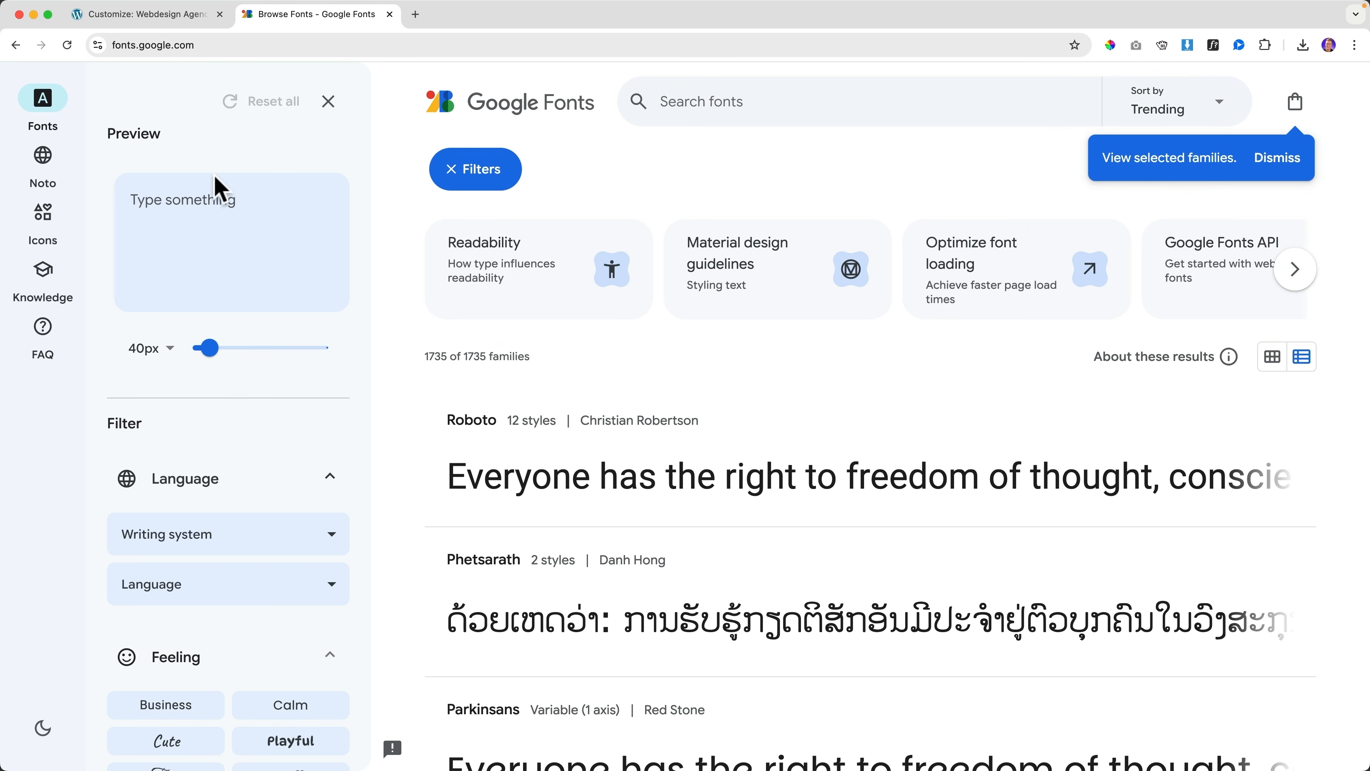
# Preview fonts with 'About Services Our Work Blog Contact' and filter to Serif — Slab
pyautogui.click(215, 210)
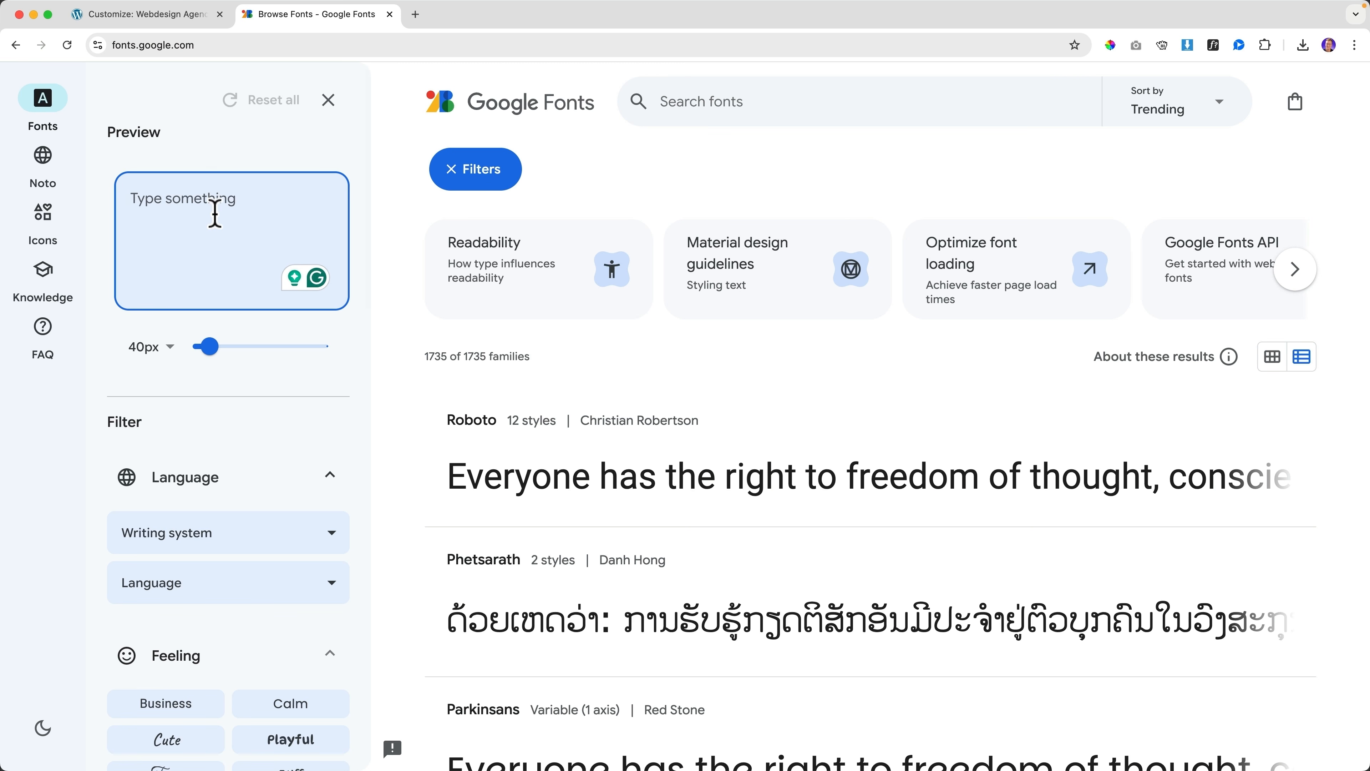
pyautogui.write('About Servic')
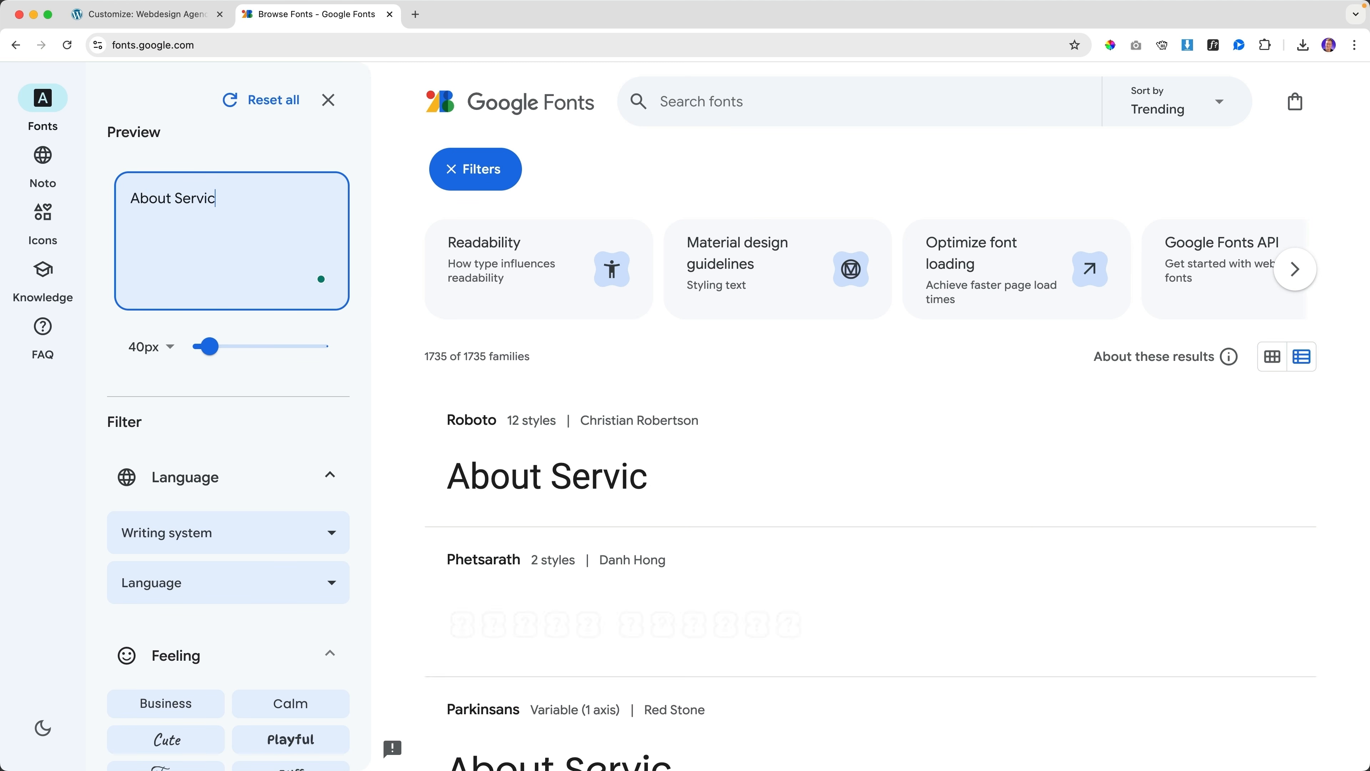
pyautogui.write('es Our W')
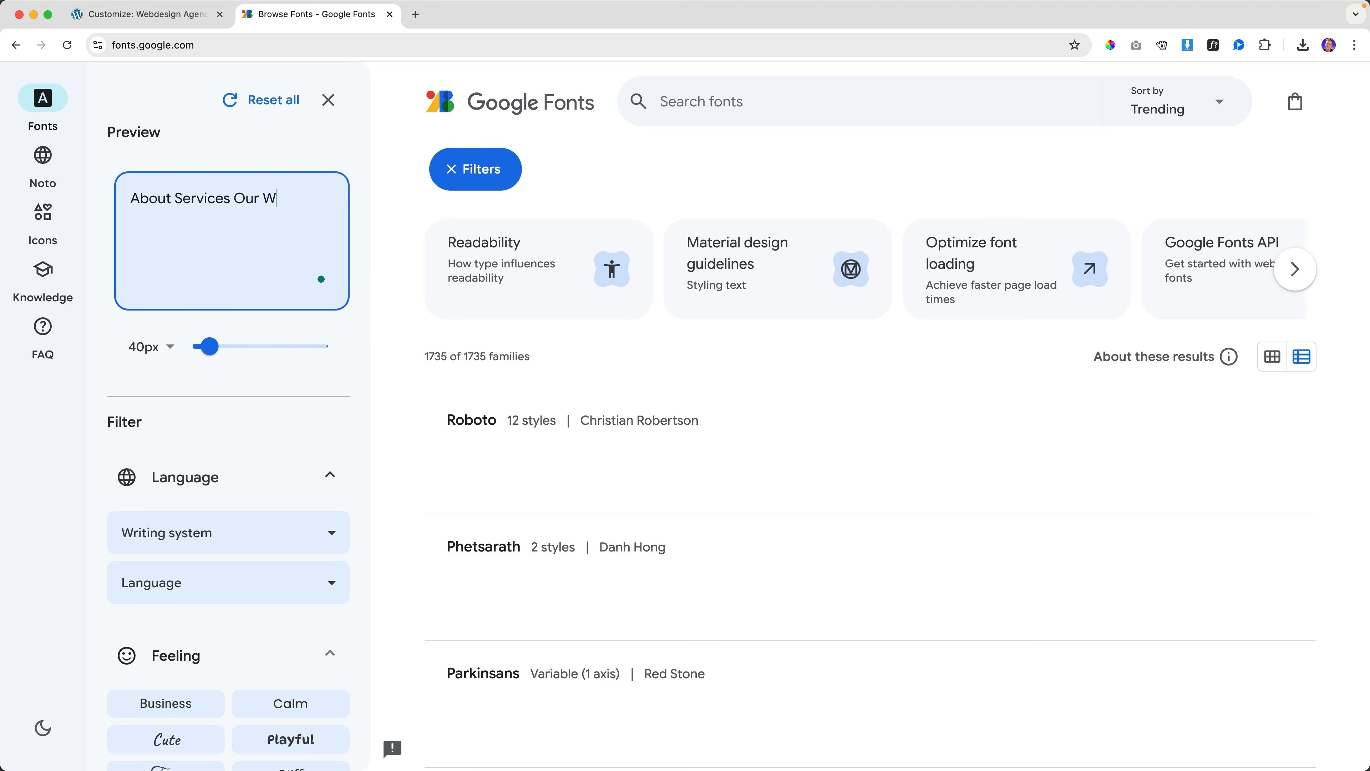
pyautogui.write('ork Blog ')
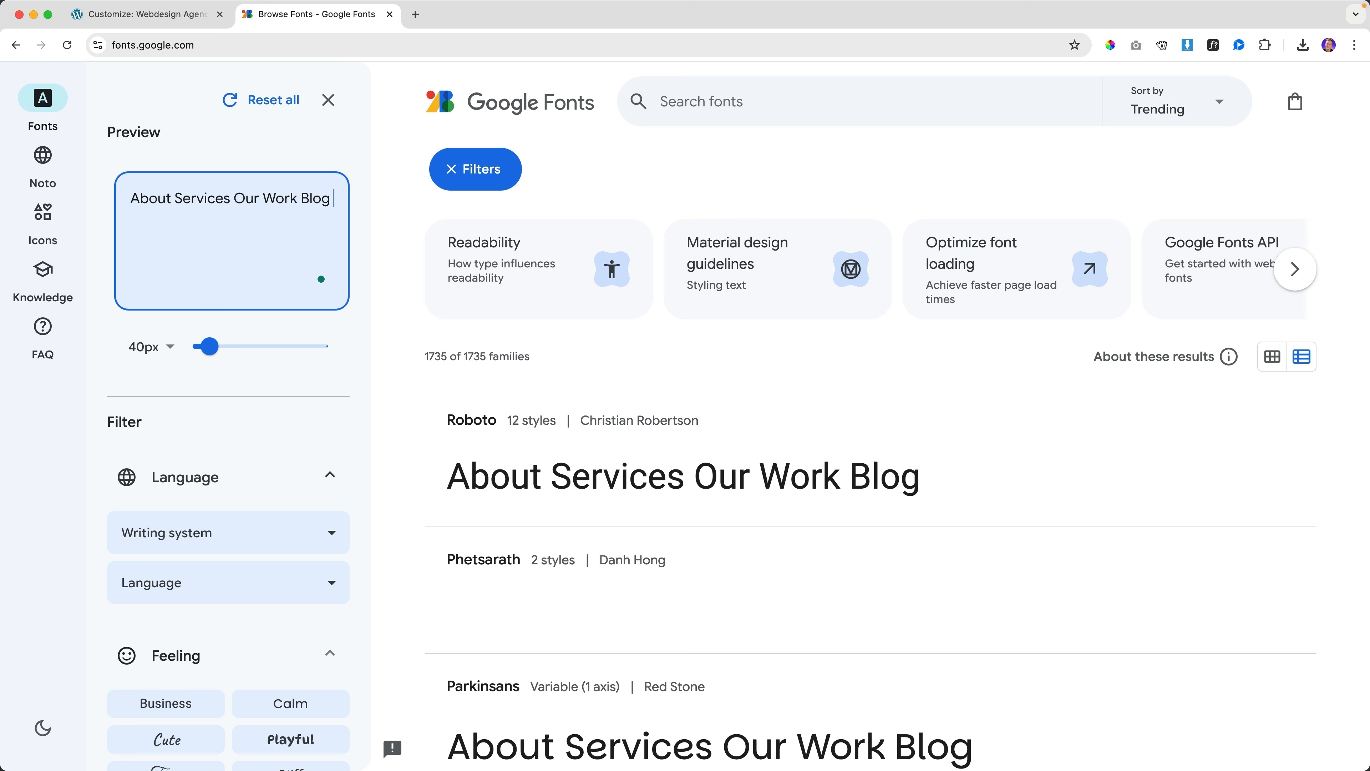
pyautogui.write('Contact')
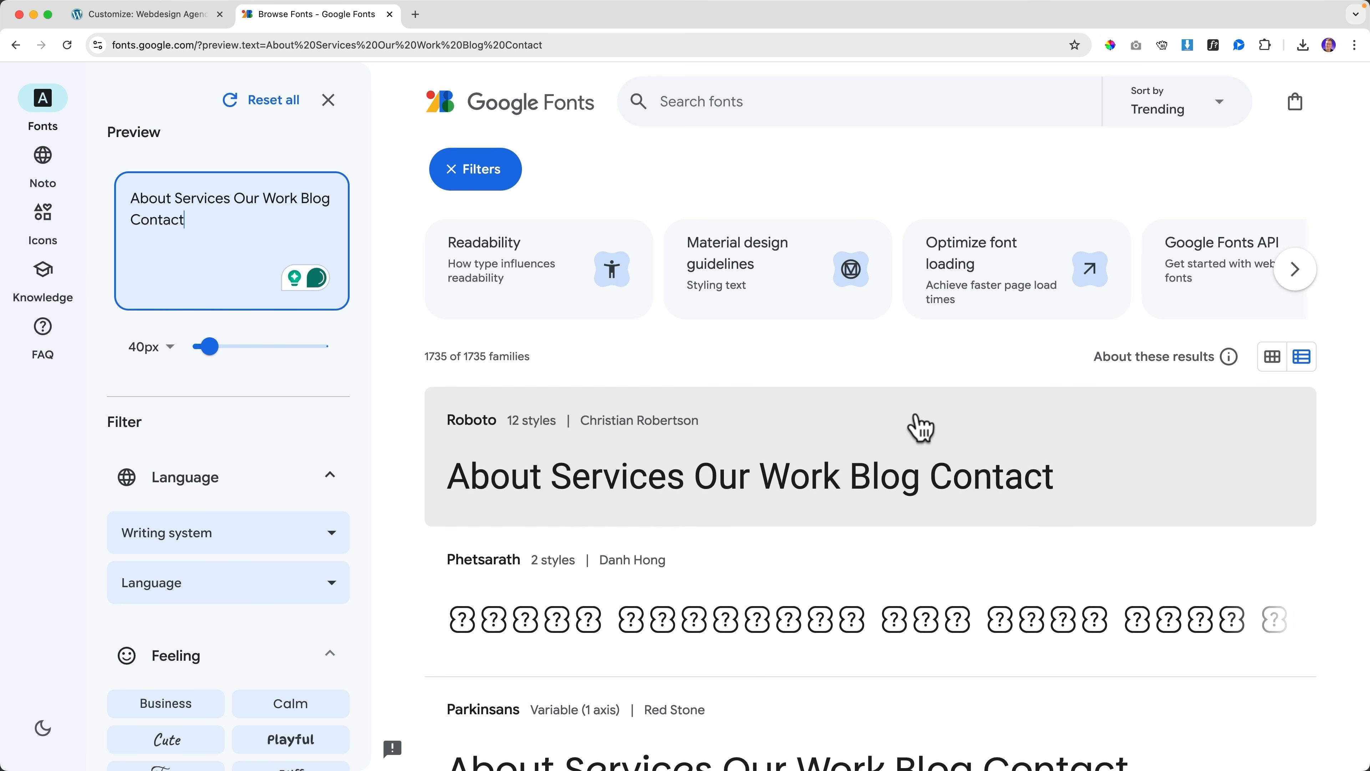
pyautogui.scroll(-5, 917, 427)
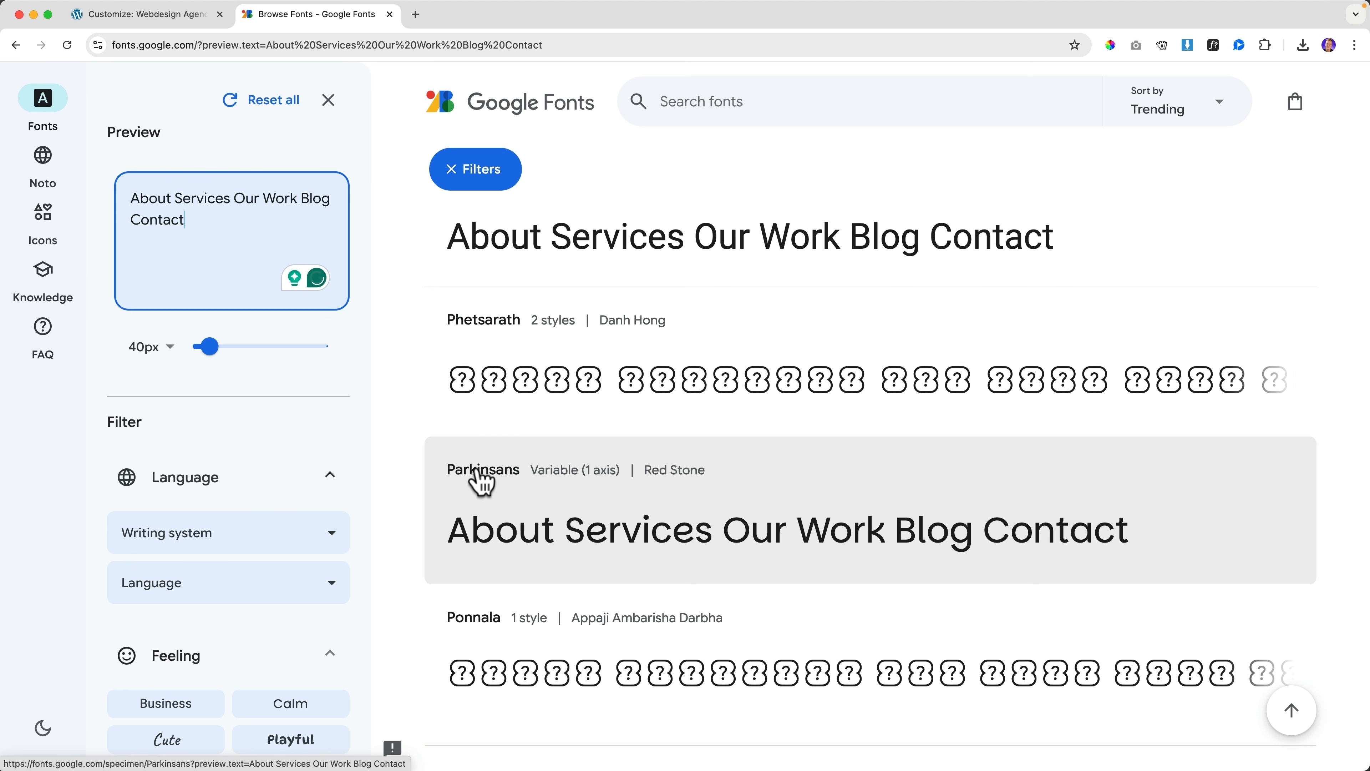
pyautogui.scroll(-10, 694, 507)
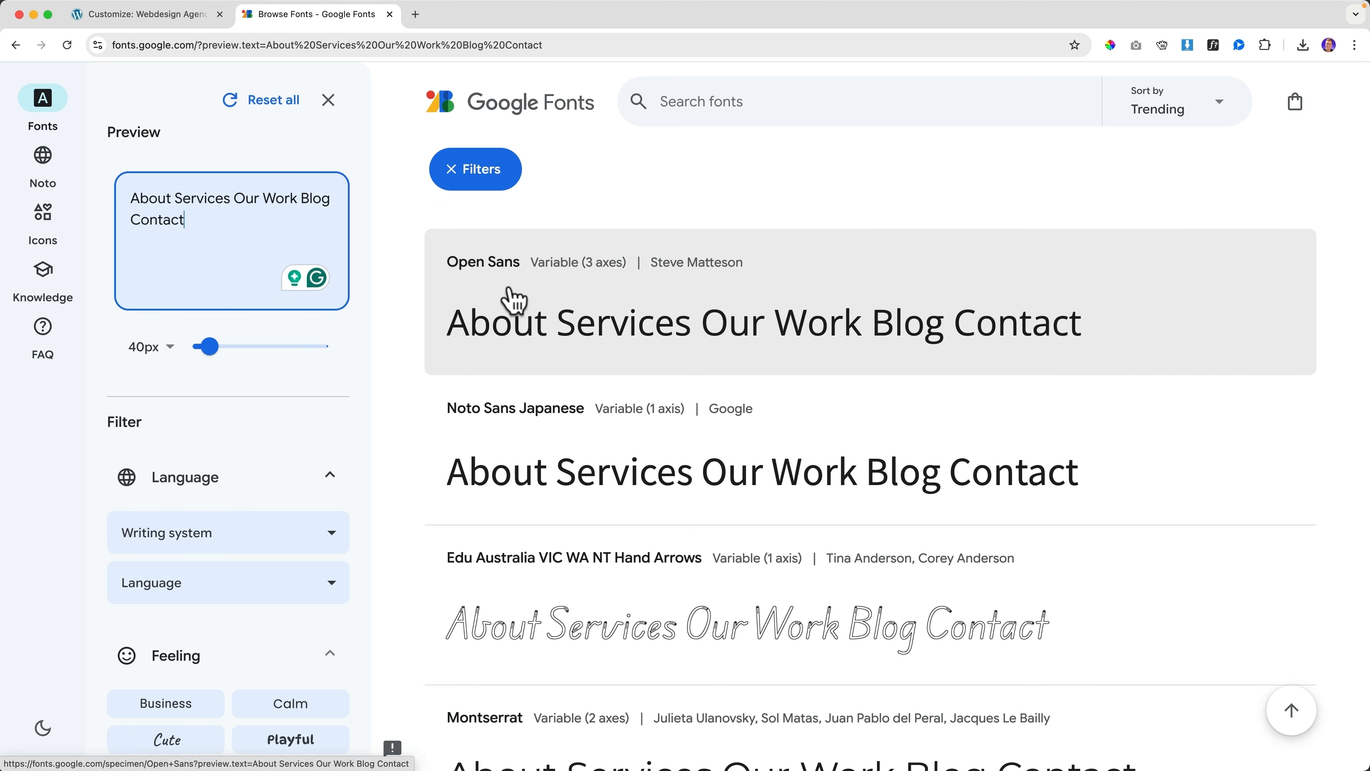
pyautogui.scroll(-3, 260, 398)
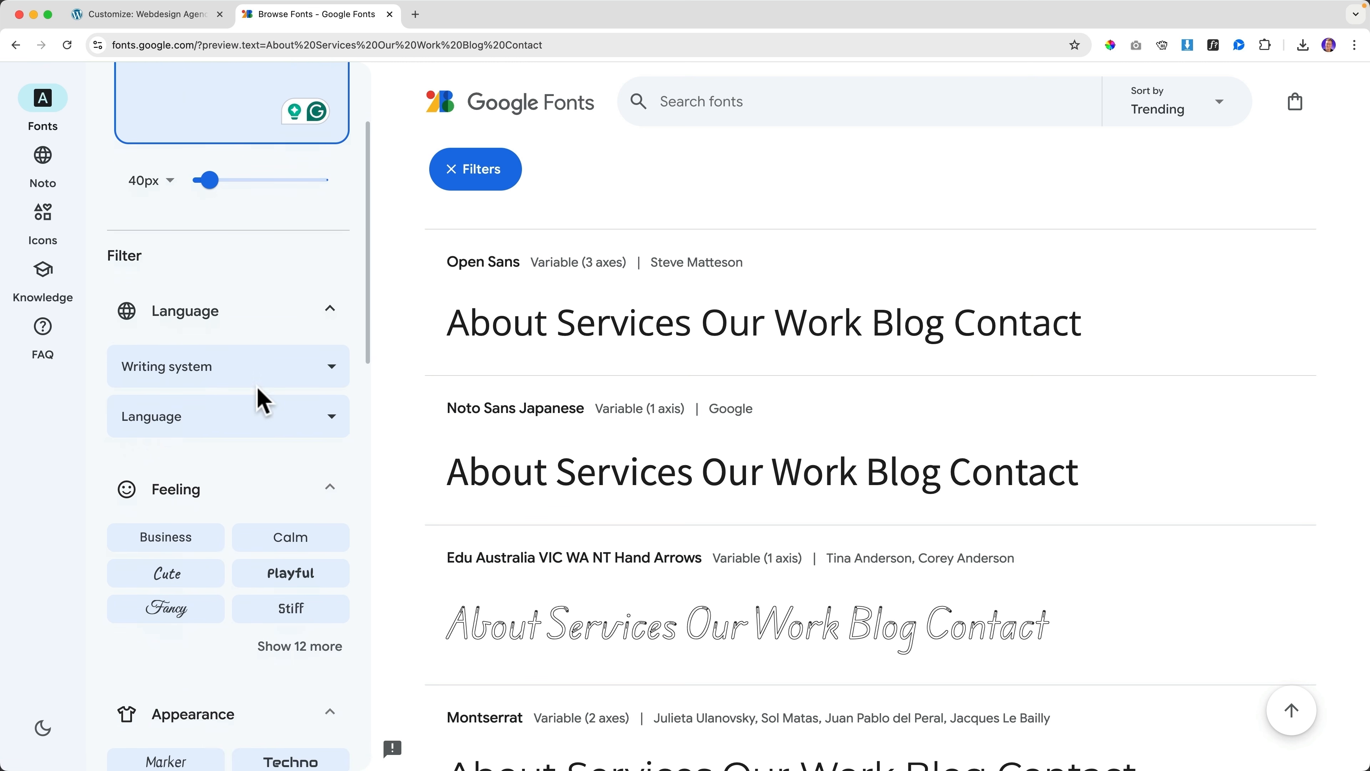
pyautogui.scroll(-5, 260, 398)
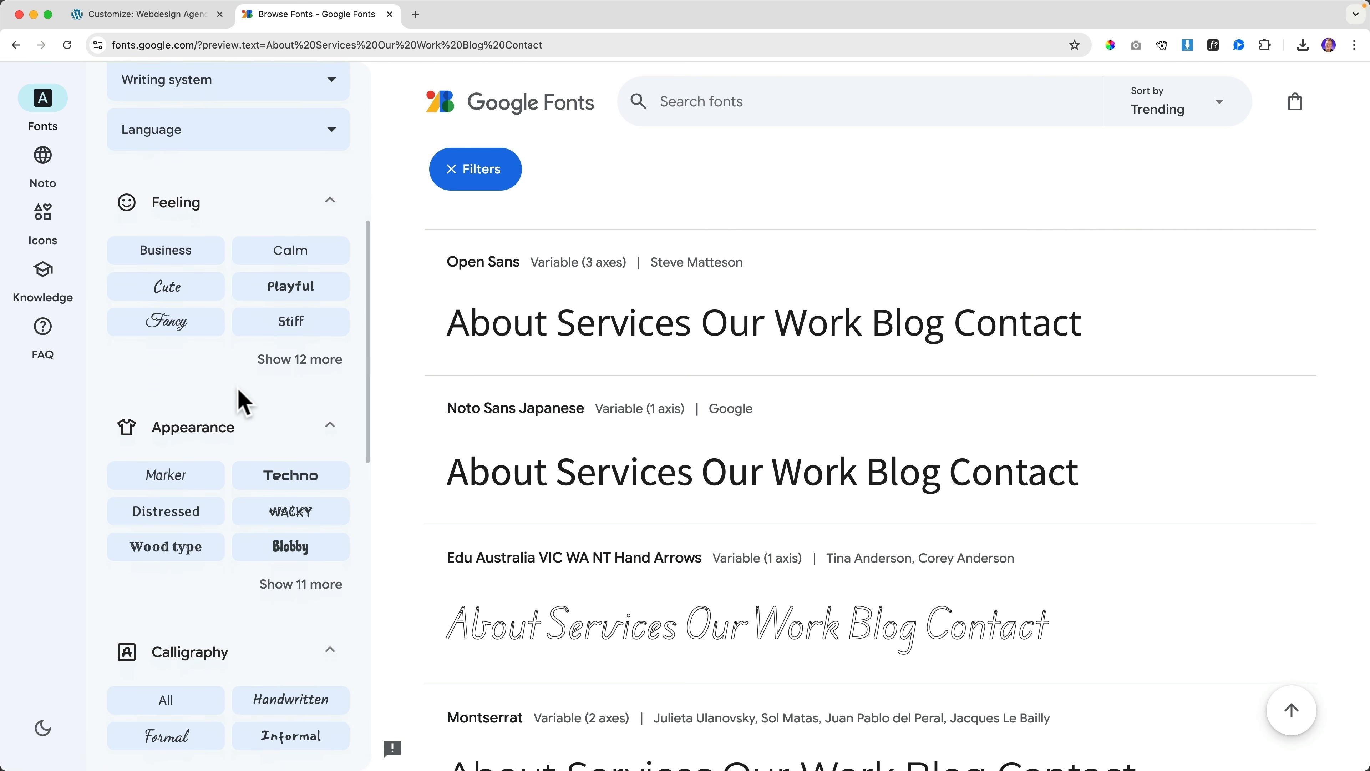
pyautogui.scroll(-7, 244, 402)
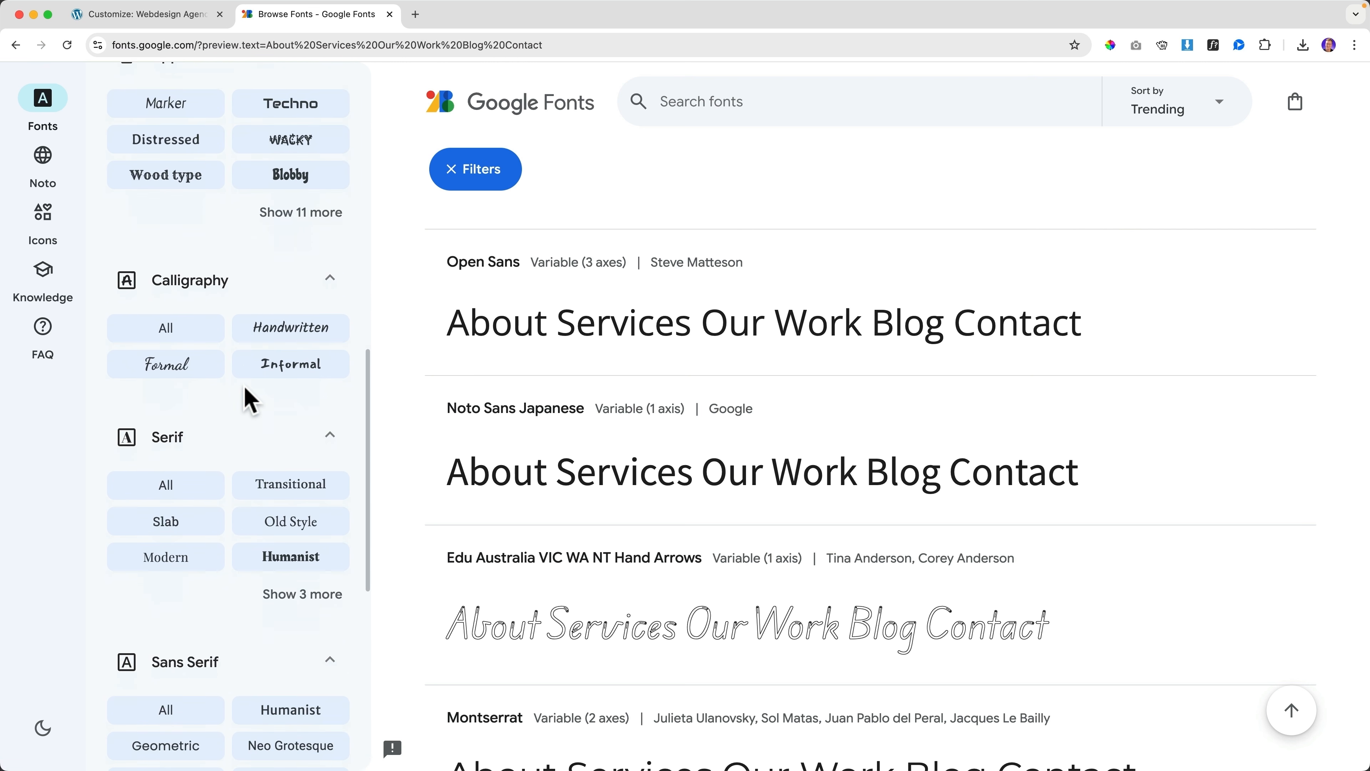
pyautogui.scroll(-2, 245, 399)
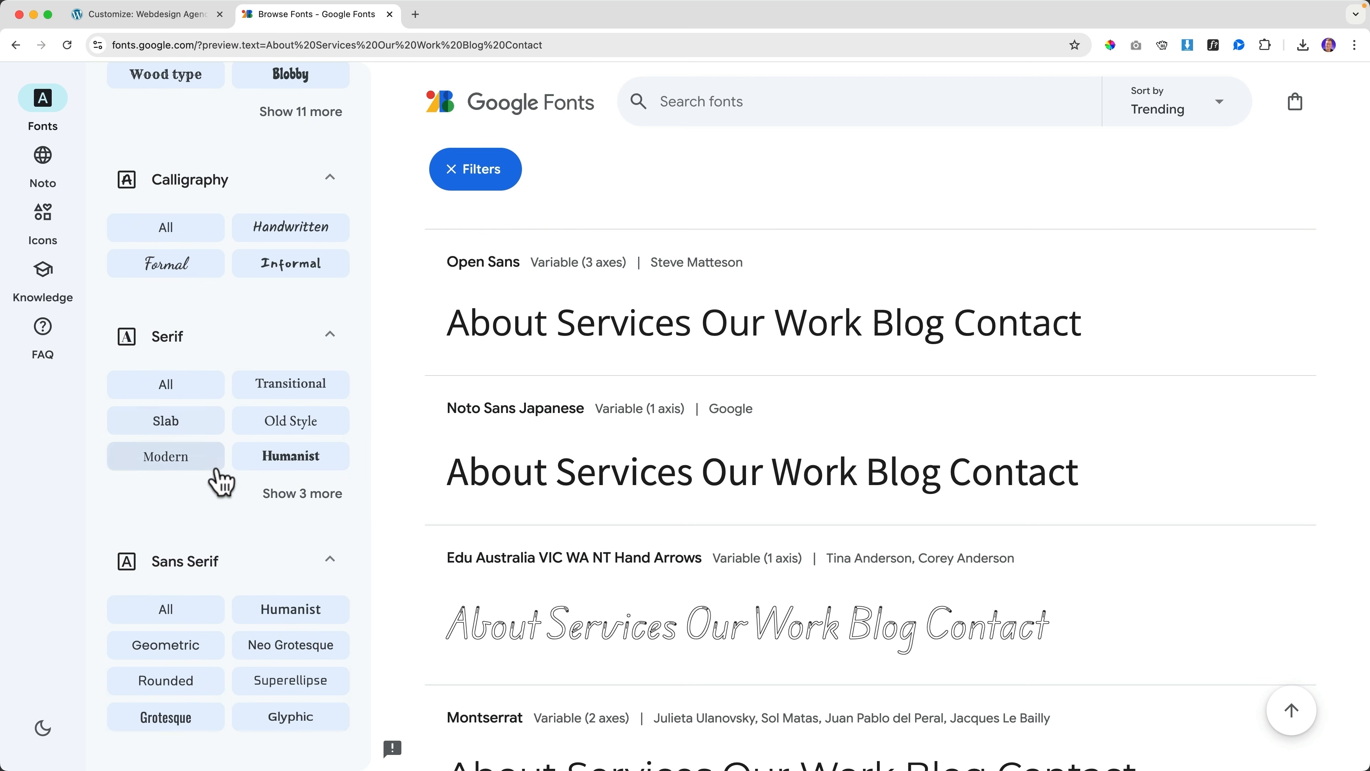
pyautogui.click(294, 493)
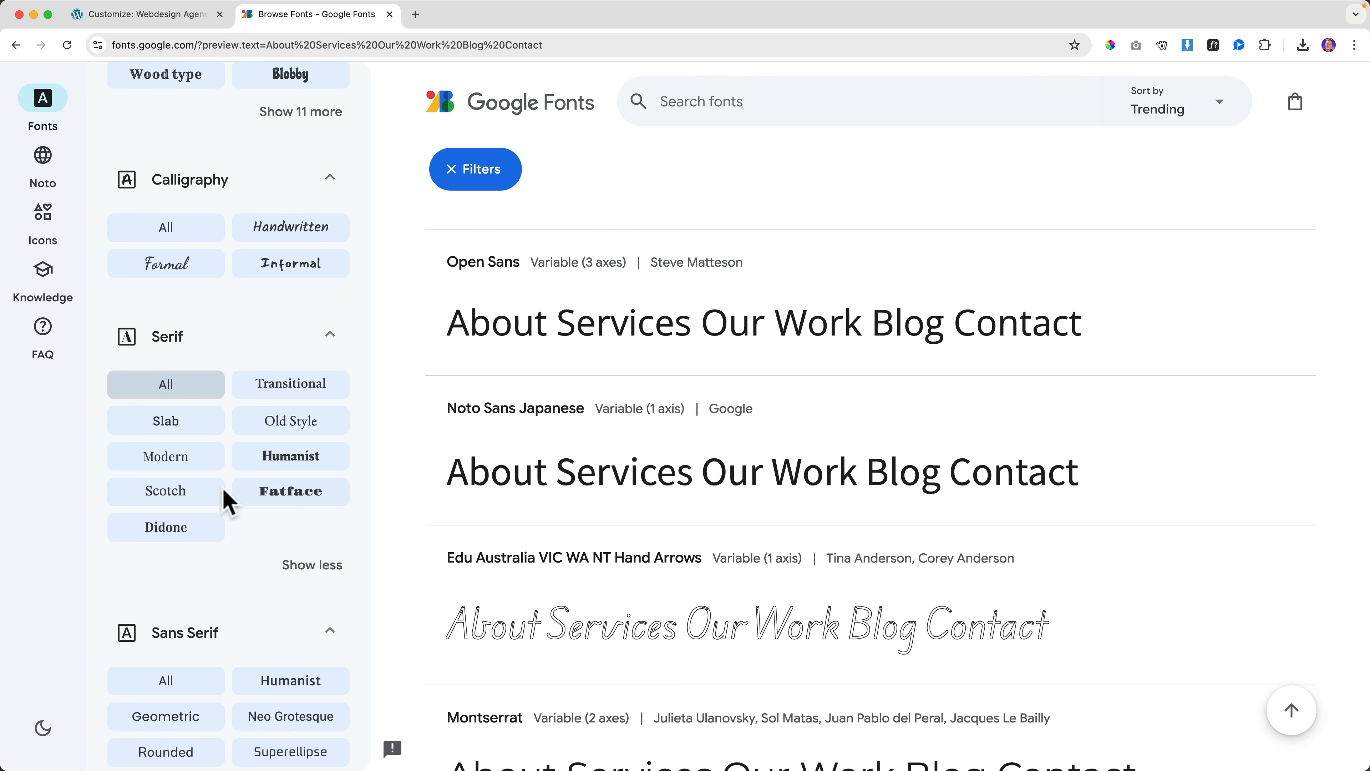
pyautogui.click(183, 426)
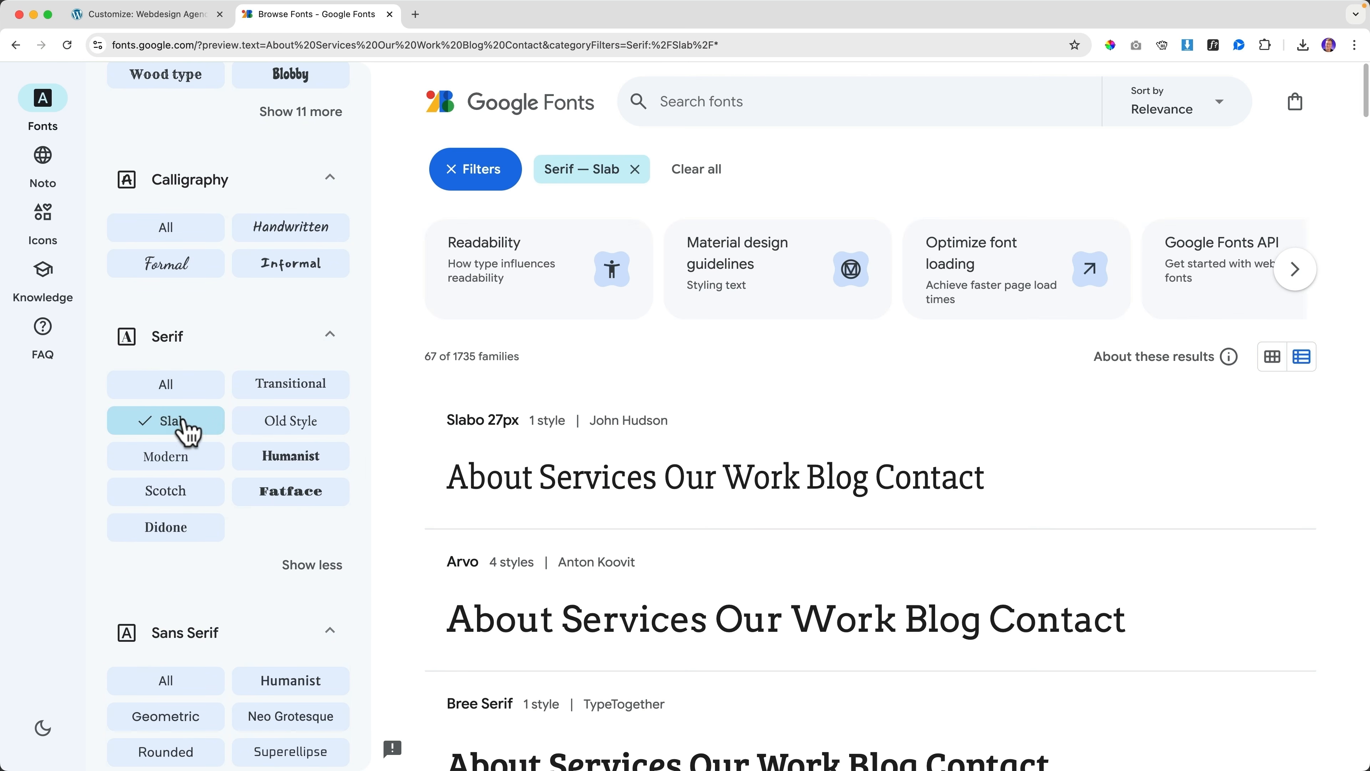
# Replace the Slab filter with Sans Serif — Geometric, after briefly trying Humanist
pyautogui.click(181, 431)
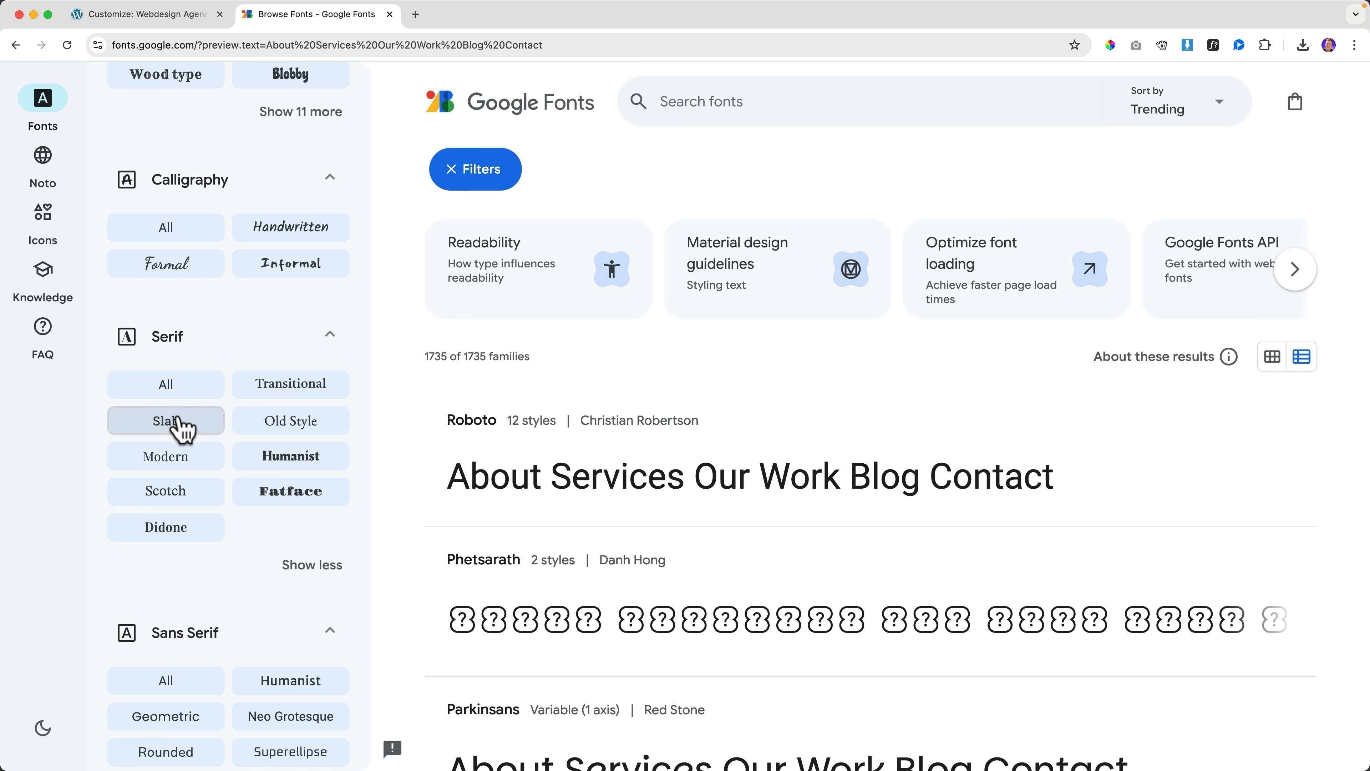
pyautogui.scroll(-5, 208, 427)
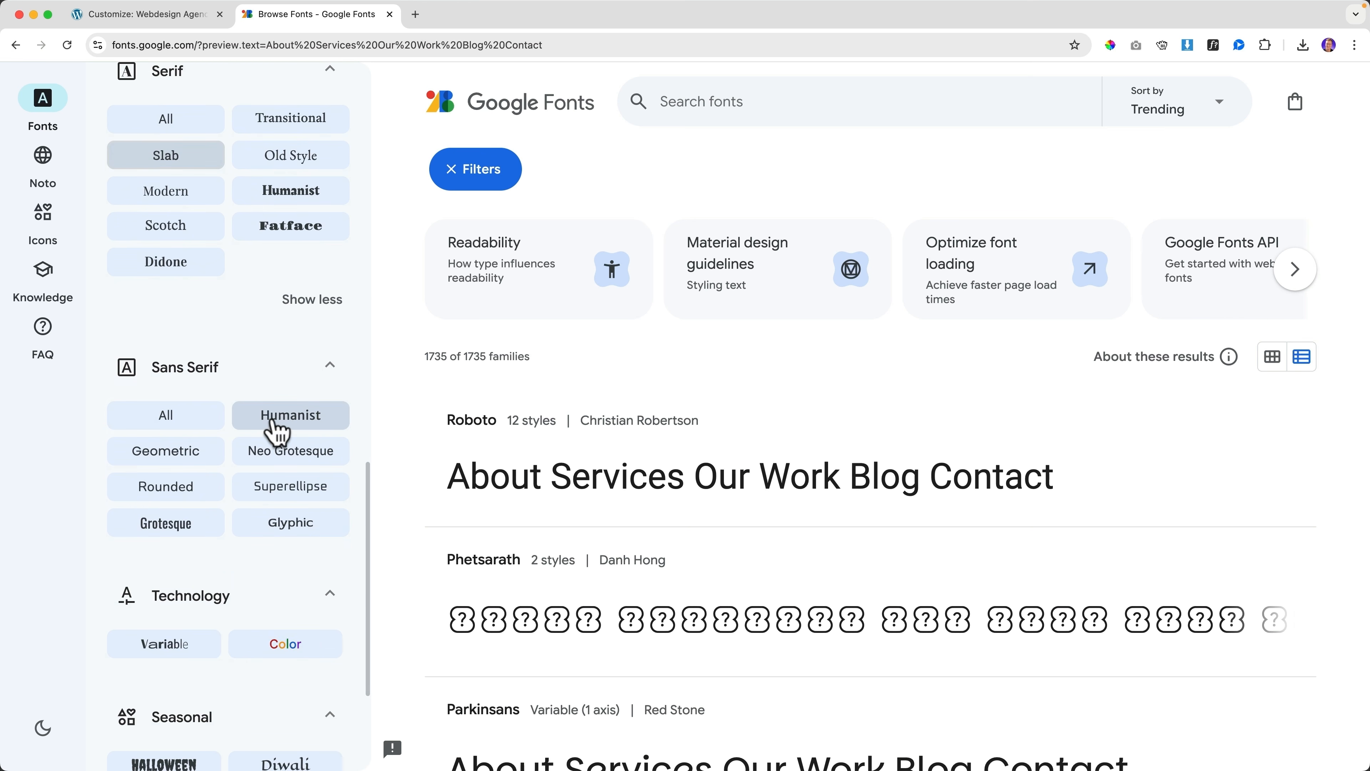
pyautogui.click(181, 464)
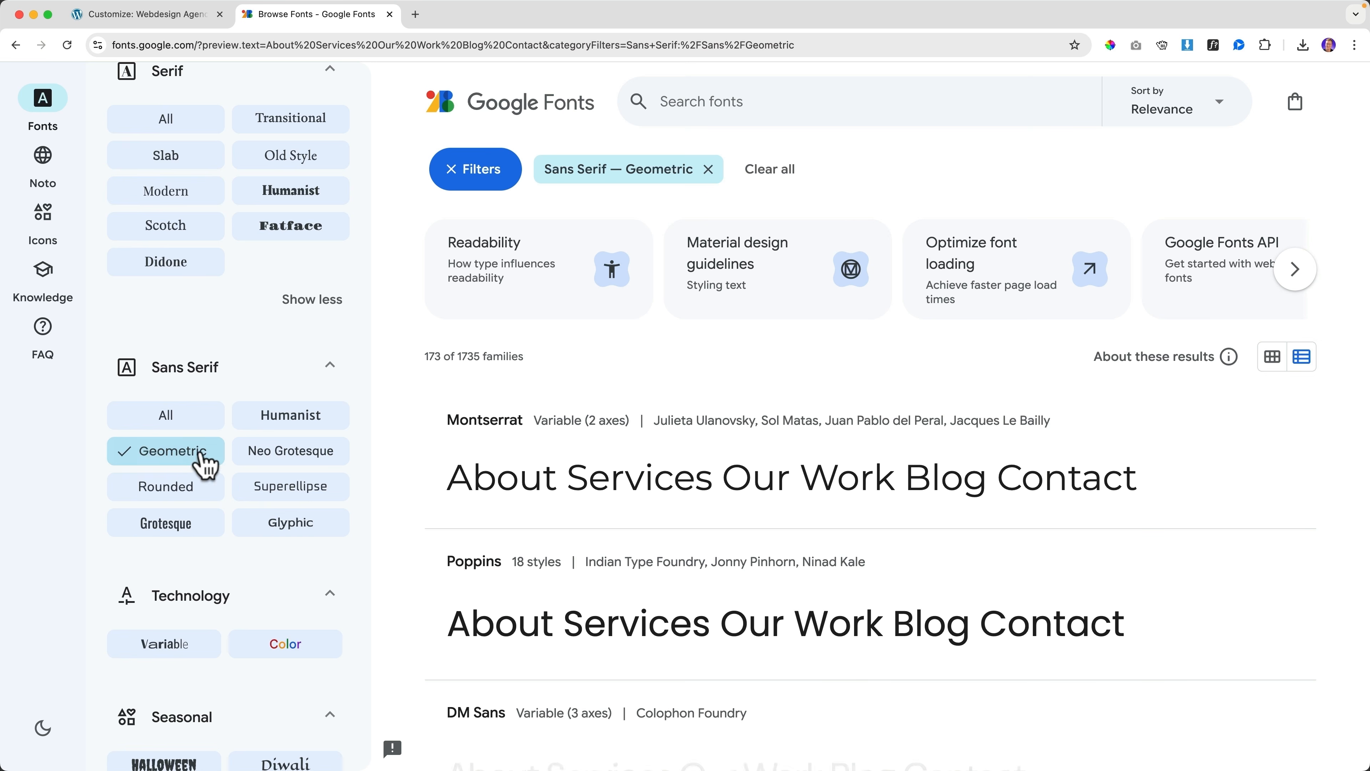
pyautogui.click(270, 448)
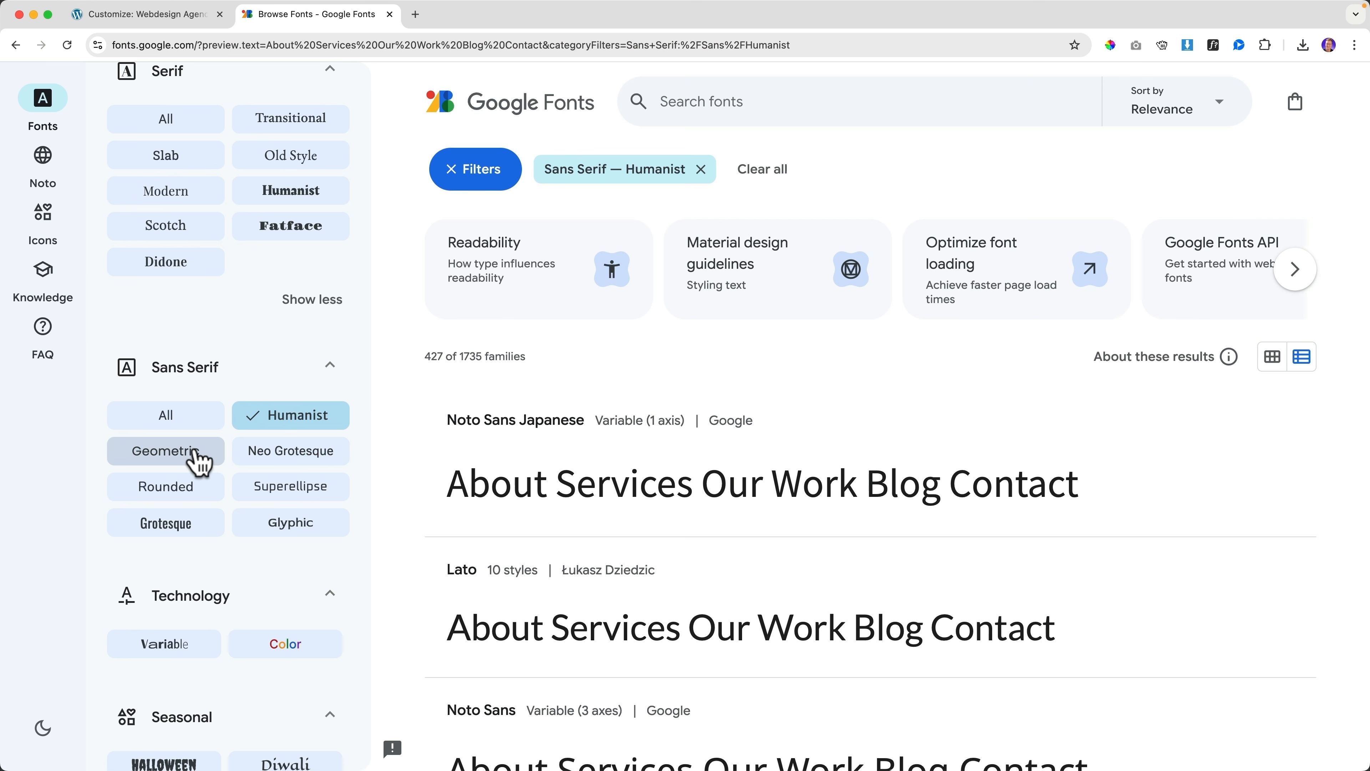
pyautogui.click(195, 458)
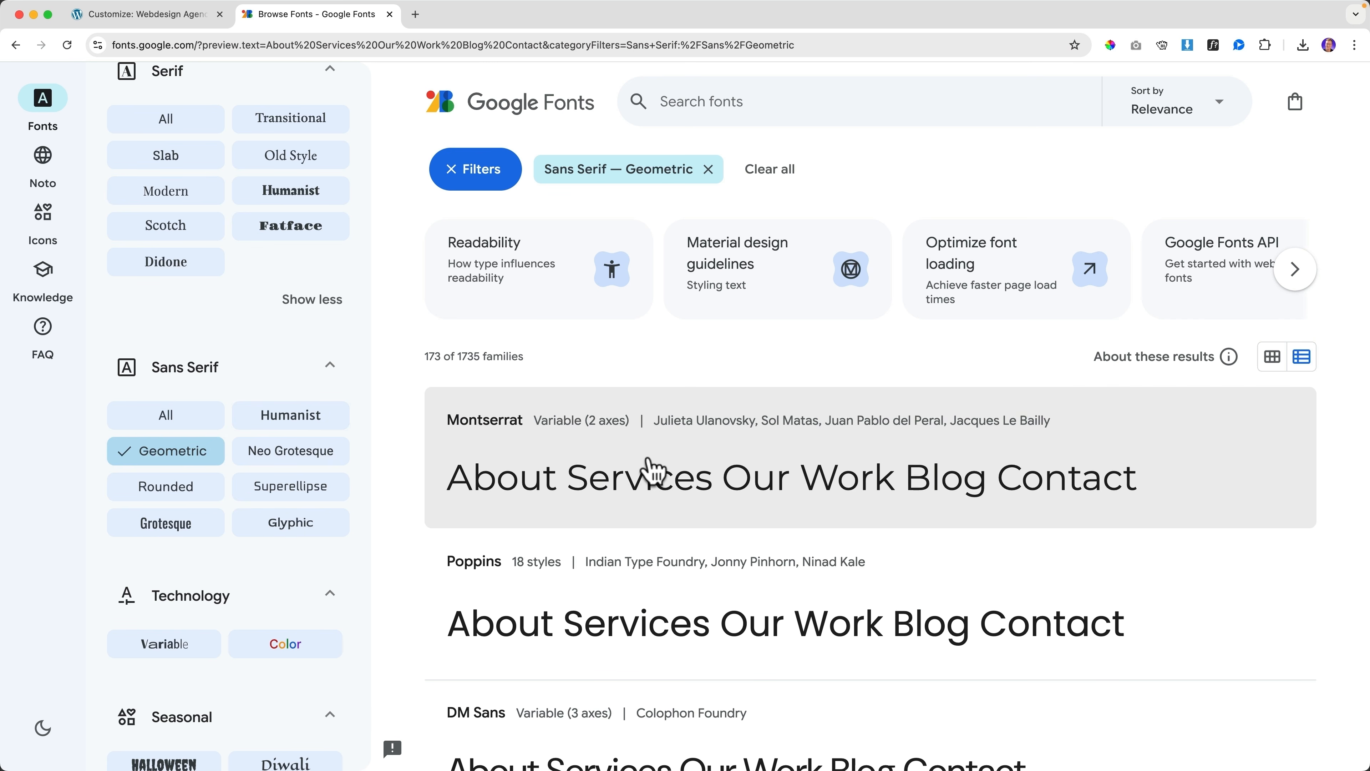
pyautogui.scroll(-3, 650, 467)
pyautogui.scroll(-1, 653, 472)
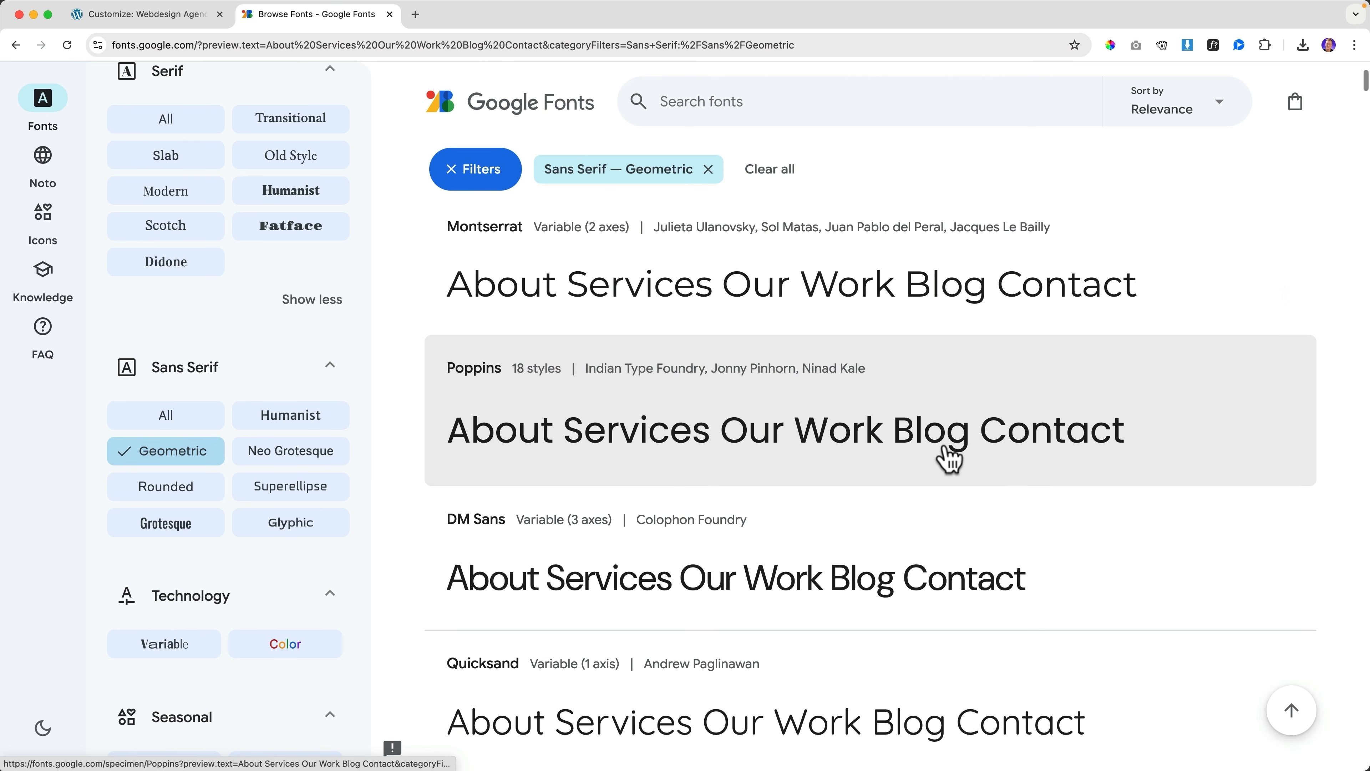
# View the Poppins specimen page from the geometric list
pyautogui.click(549, 441)
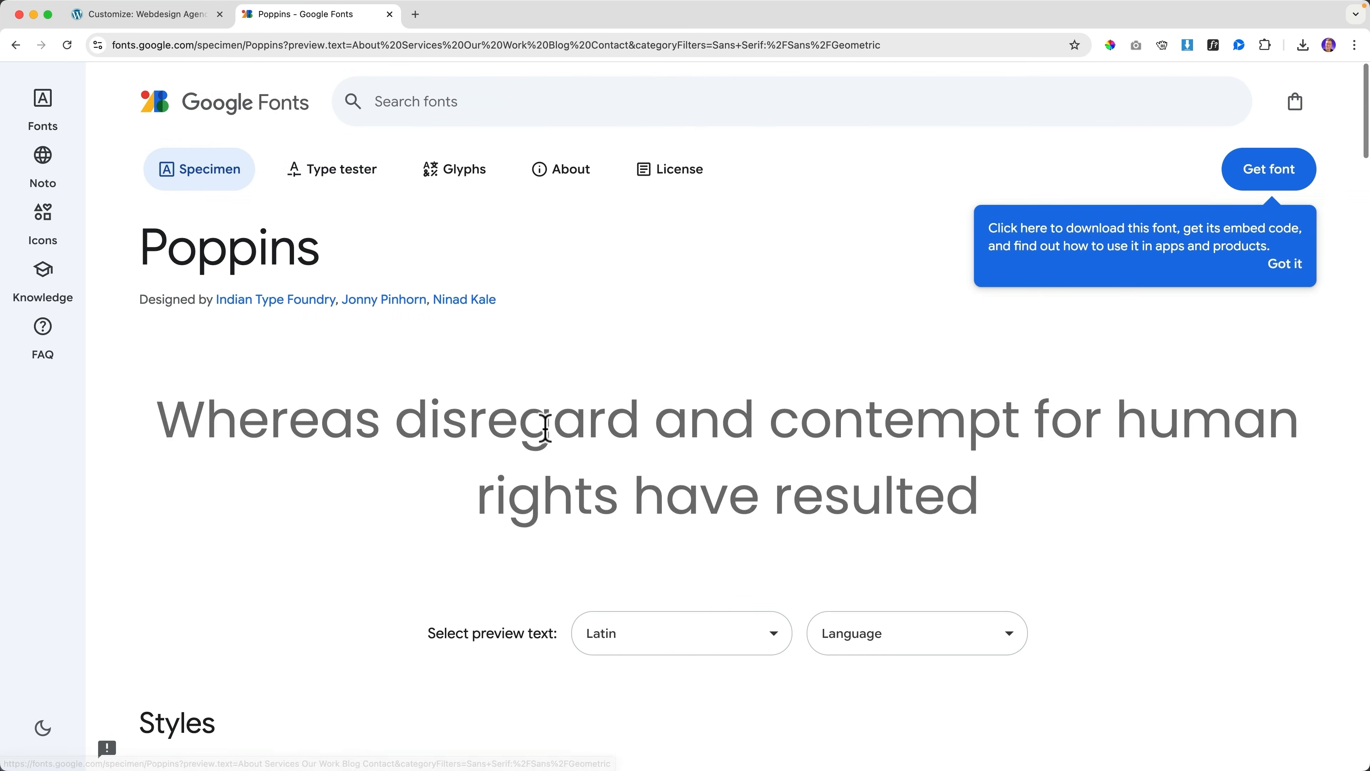
pyautogui.moveTo(243, 409); pyautogui.dragTo(1044, 508)
pyautogui.click(1044, 509)
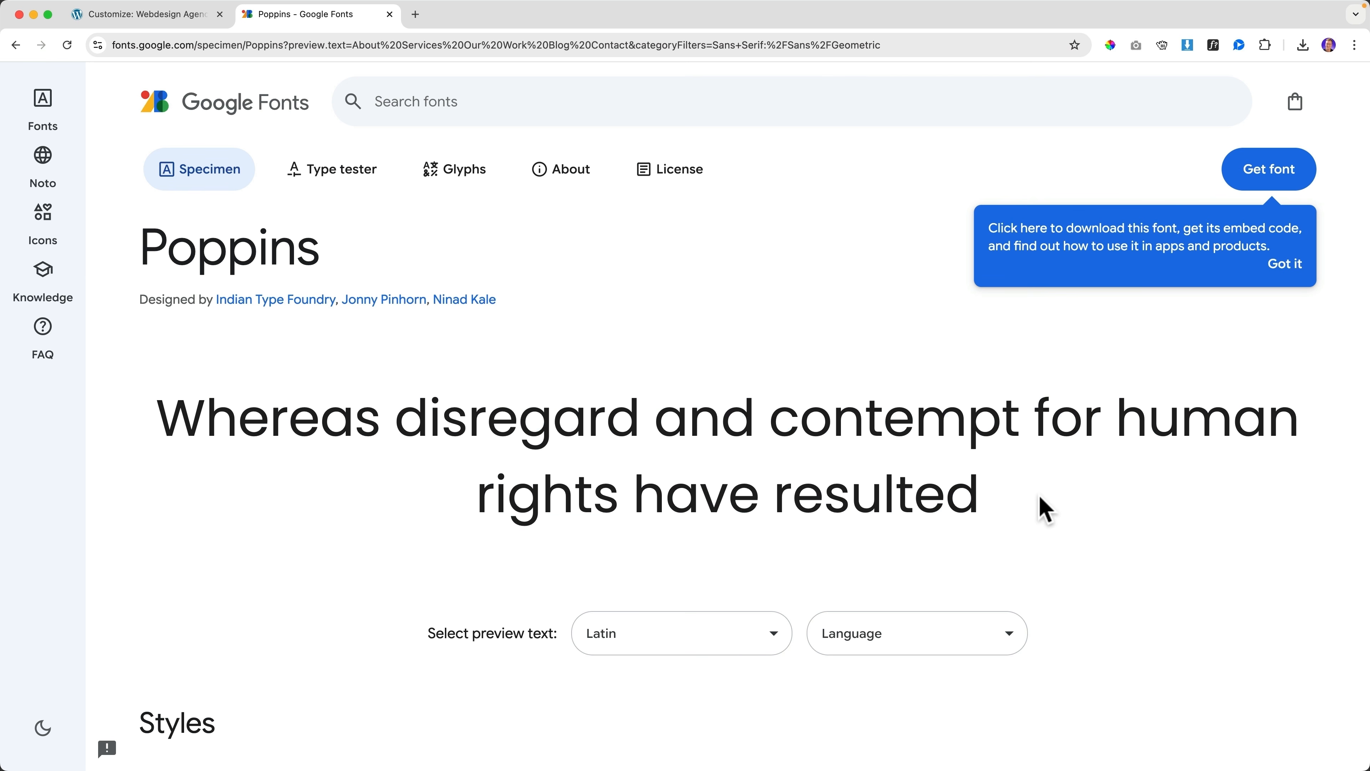
# Back in the customizer, navigate from the menu settings up to the Typography section
pyautogui.click(169, 22)
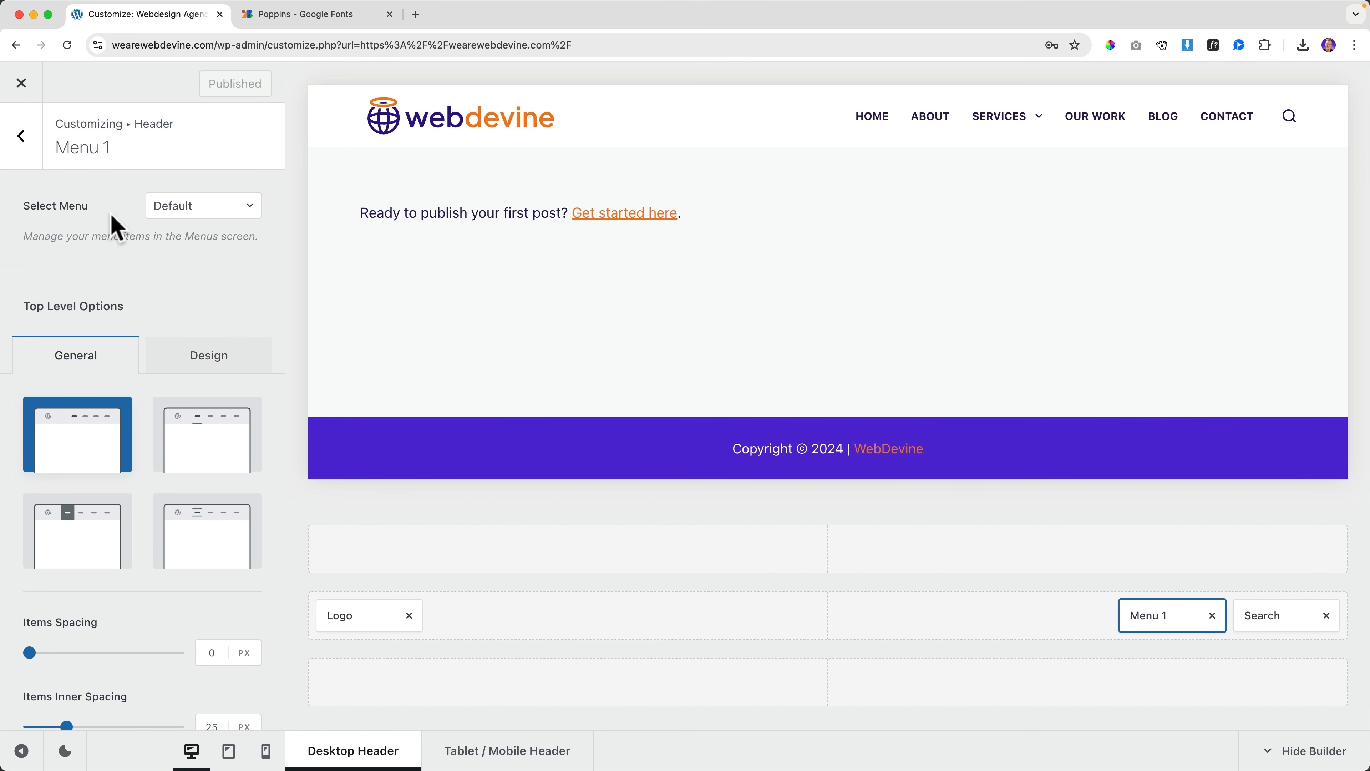
pyautogui.click(24, 138)
pyautogui.click(27, 139)
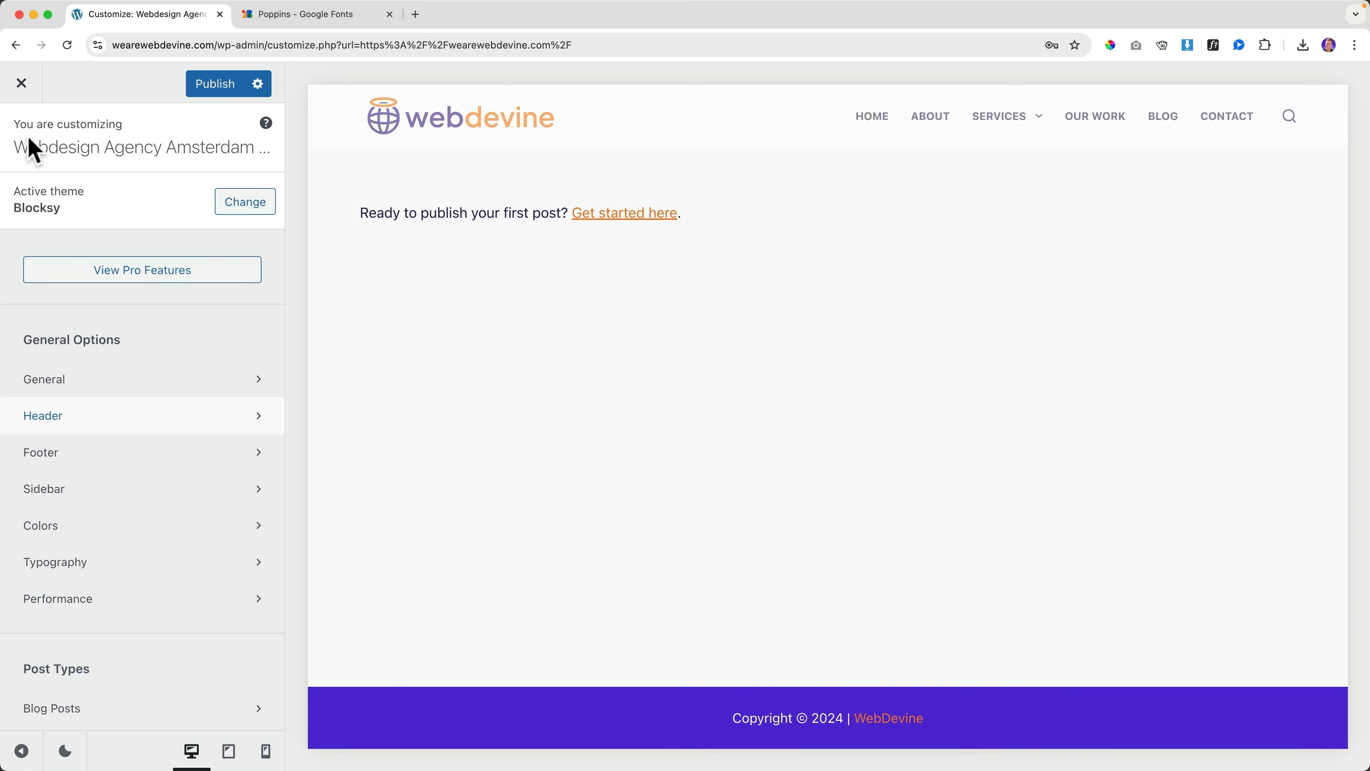
pyautogui.scroll(-2, 178, 335)
pyautogui.scroll(-1, 178, 336)
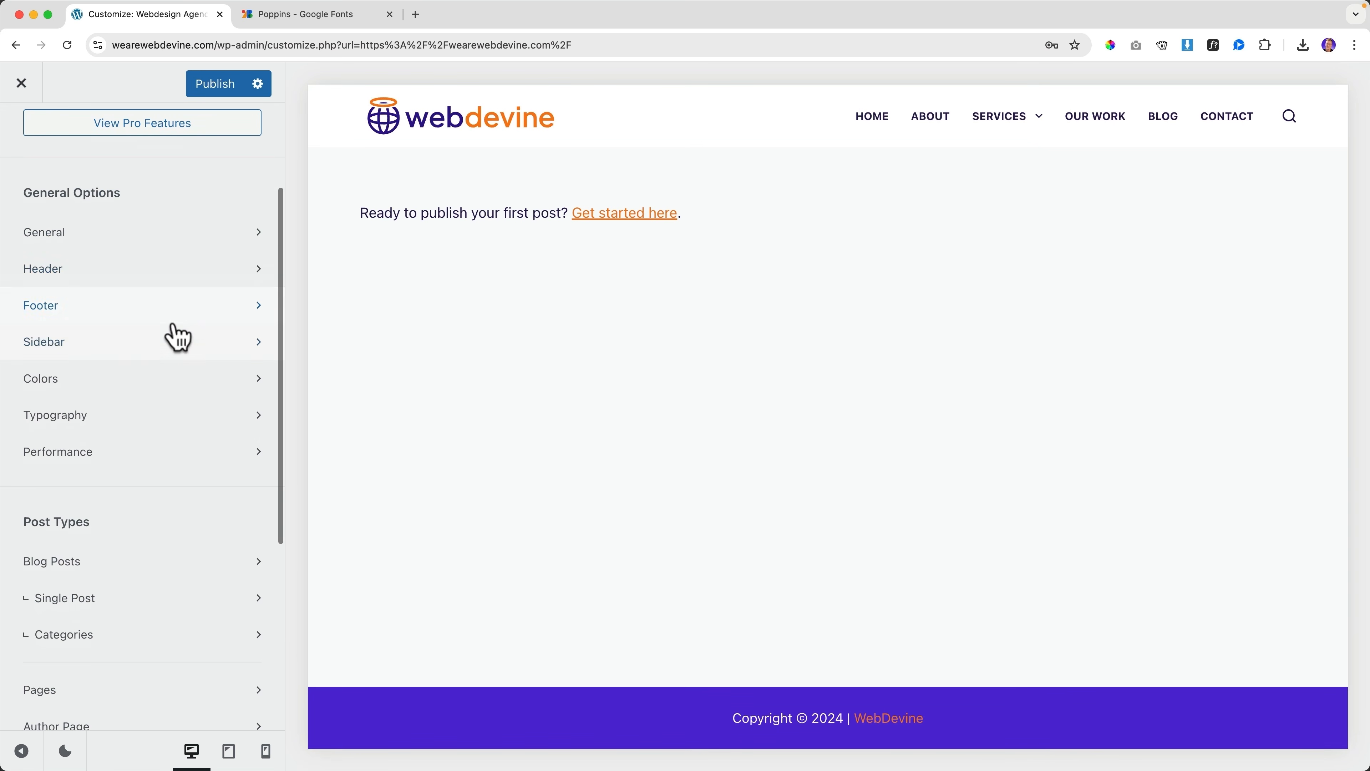
pyautogui.click(75, 427)
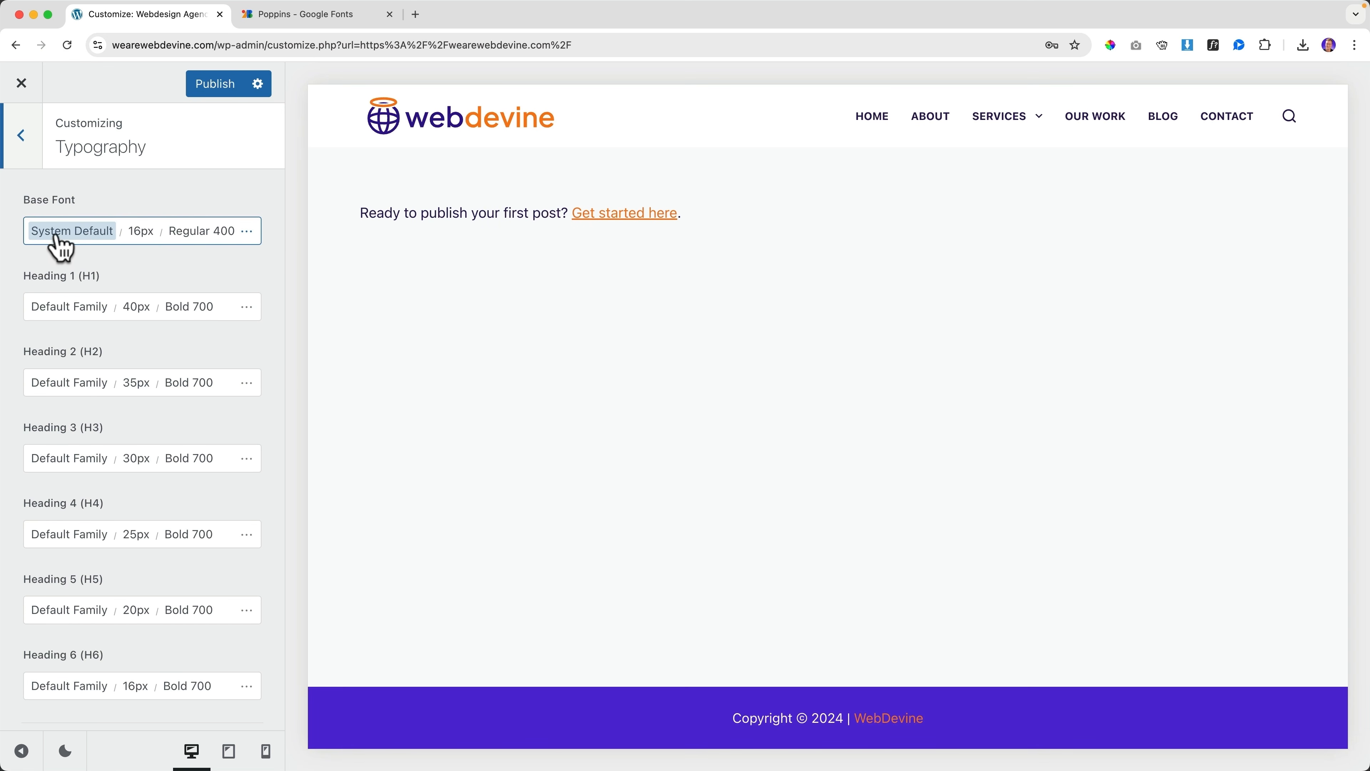
# Recheck the Poppins page and the geometric font list, then return to WordPress
pyautogui.click(302, 17)
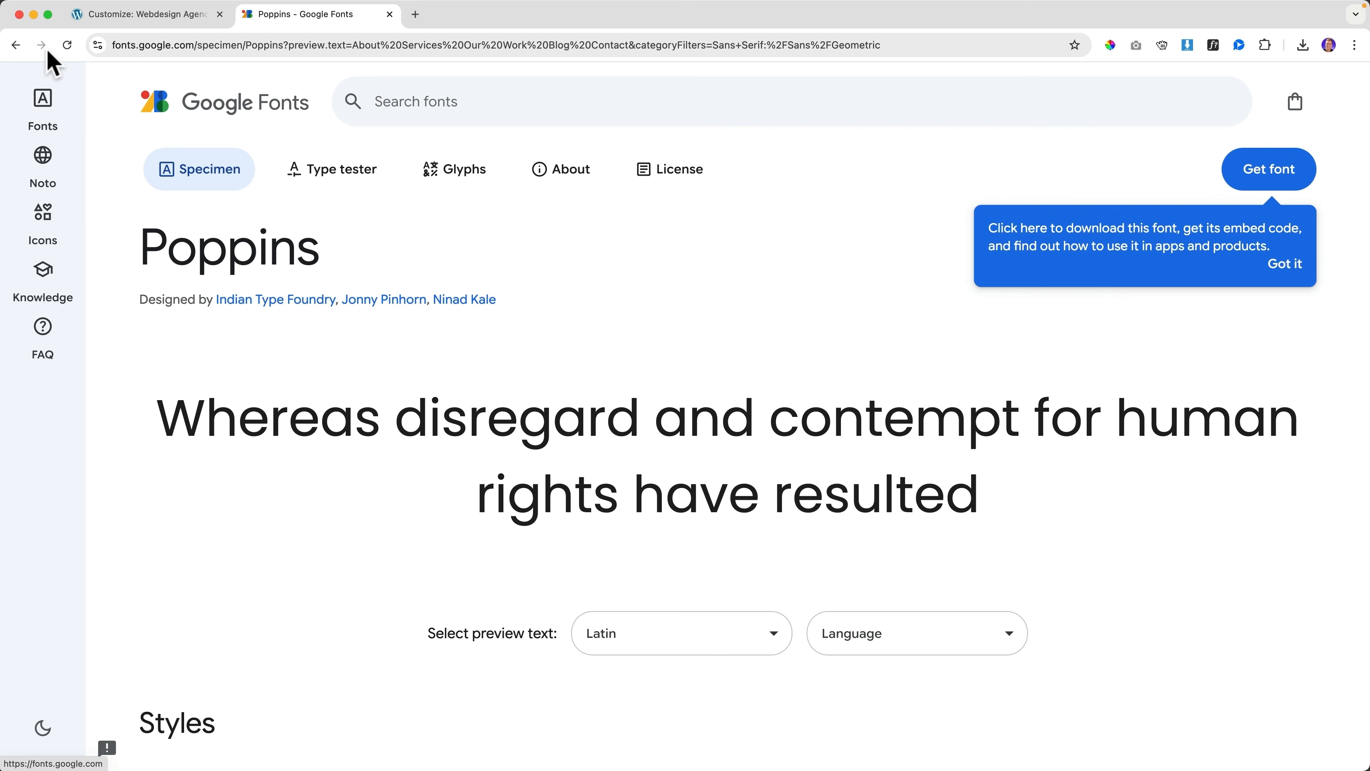
pyautogui.click(16, 47)
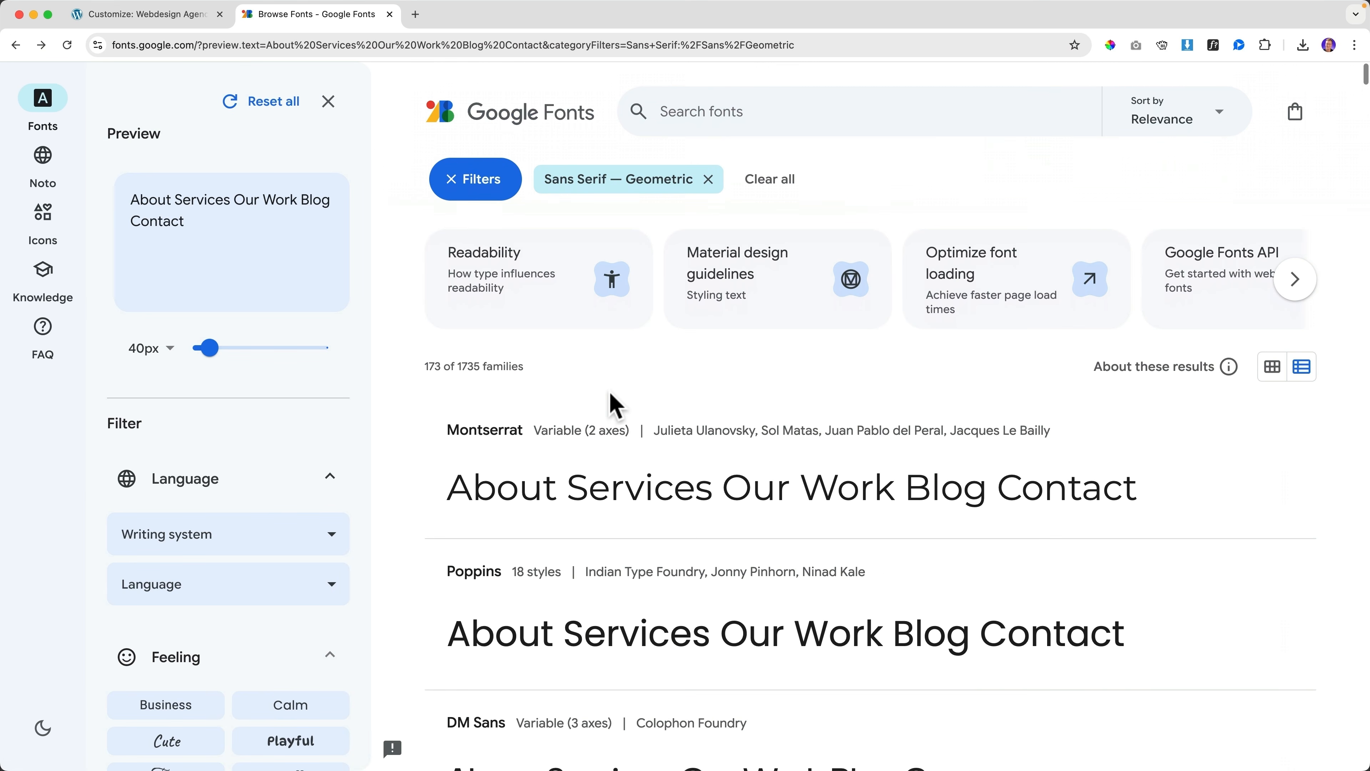
pyautogui.scroll(-2, 566, 464)
pyautogui.scroll(-5, 561, 464)
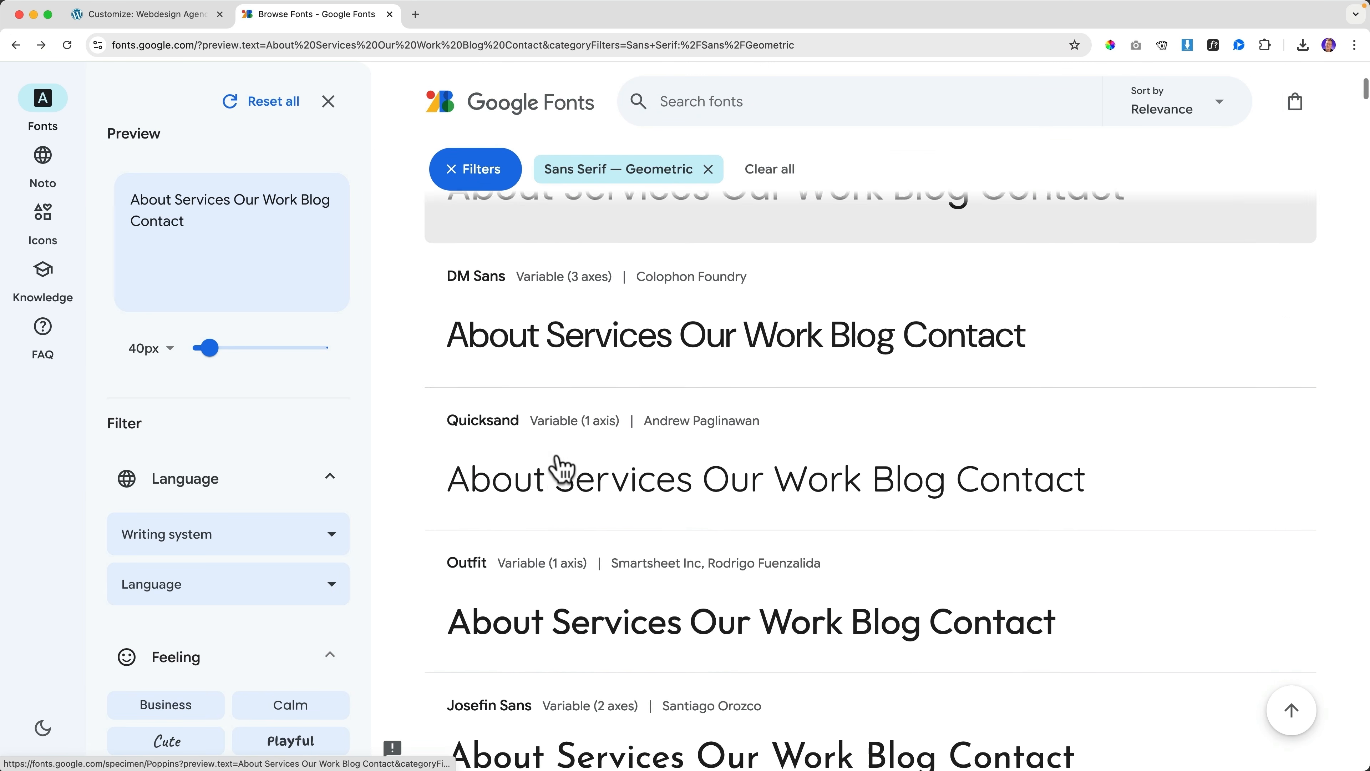
pyautogui.click(187, 21)
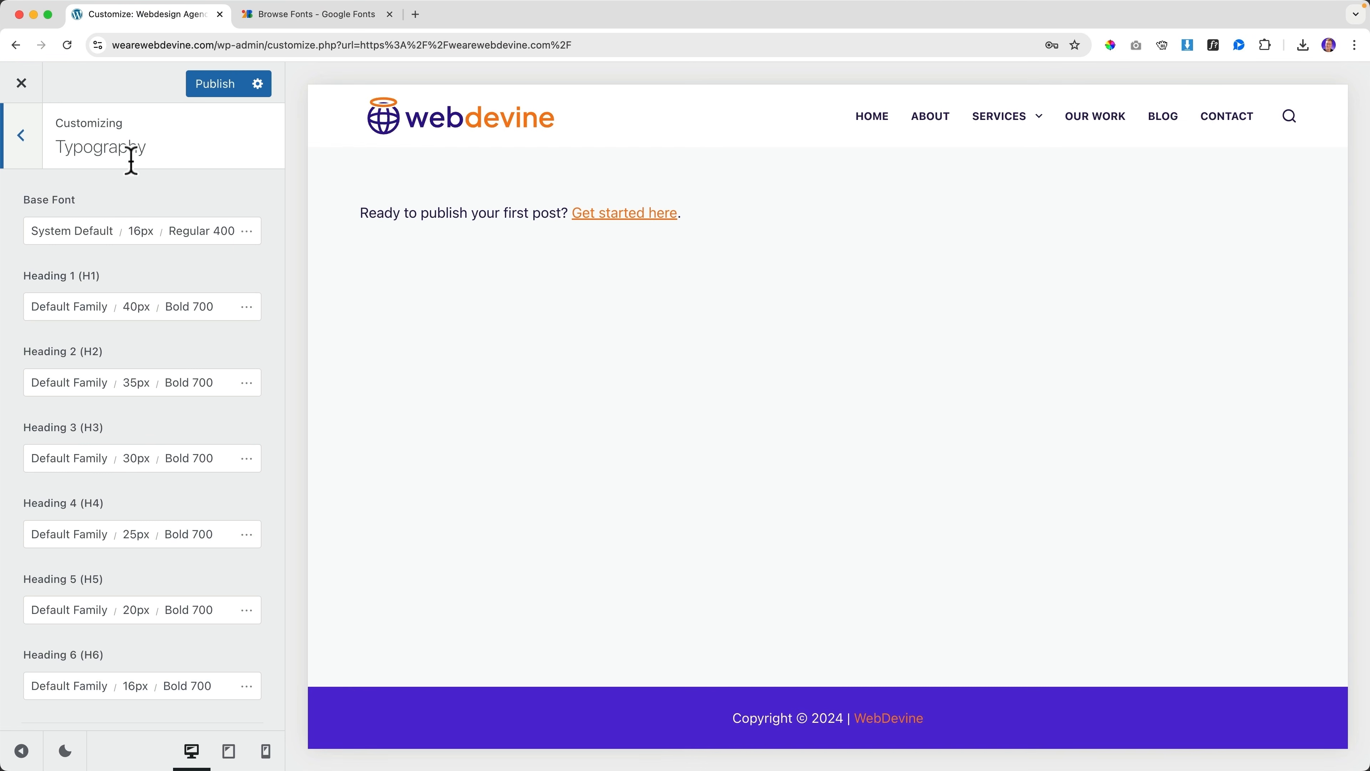
# Set the base font to Open Sans, accepting the Google Fonts notice
pyautogui.click(64, 237)
pyautogui.click(108, 294)
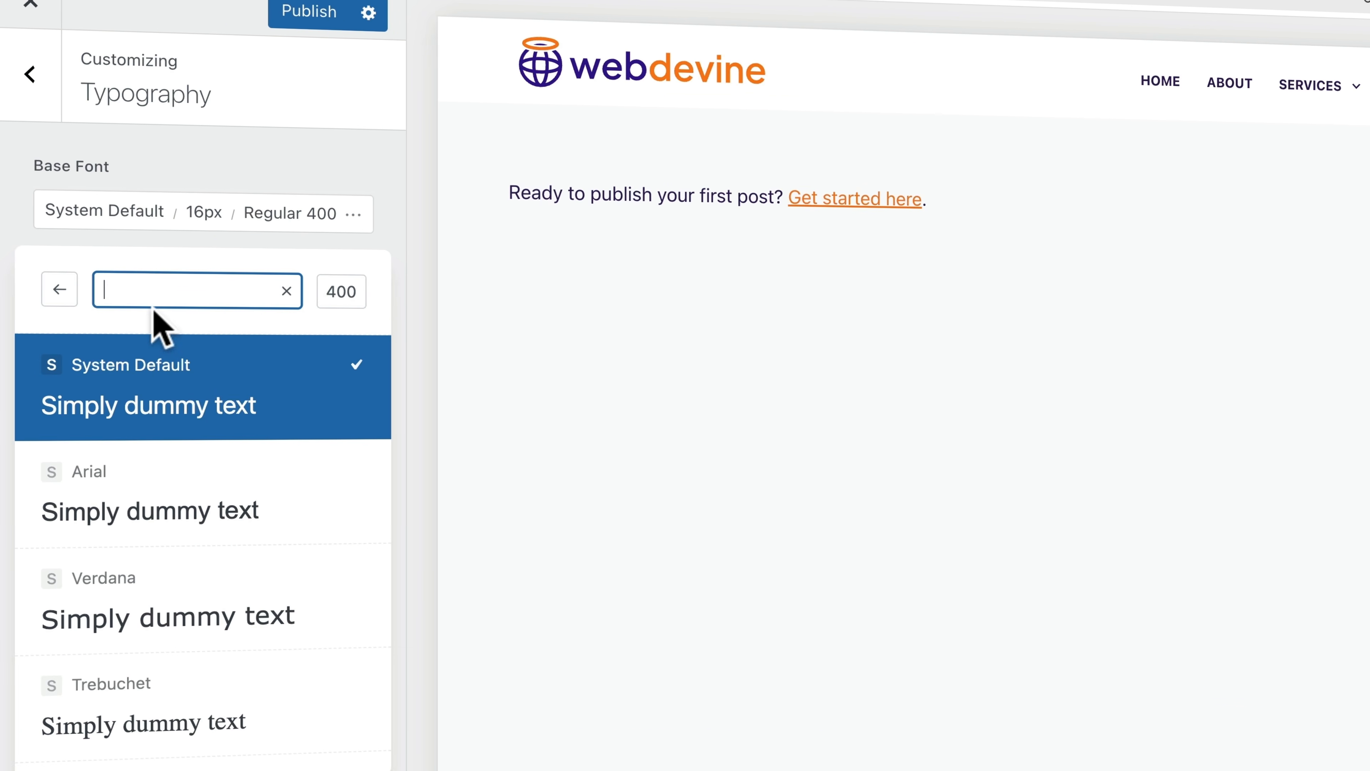
pyautogui.write('open sans')
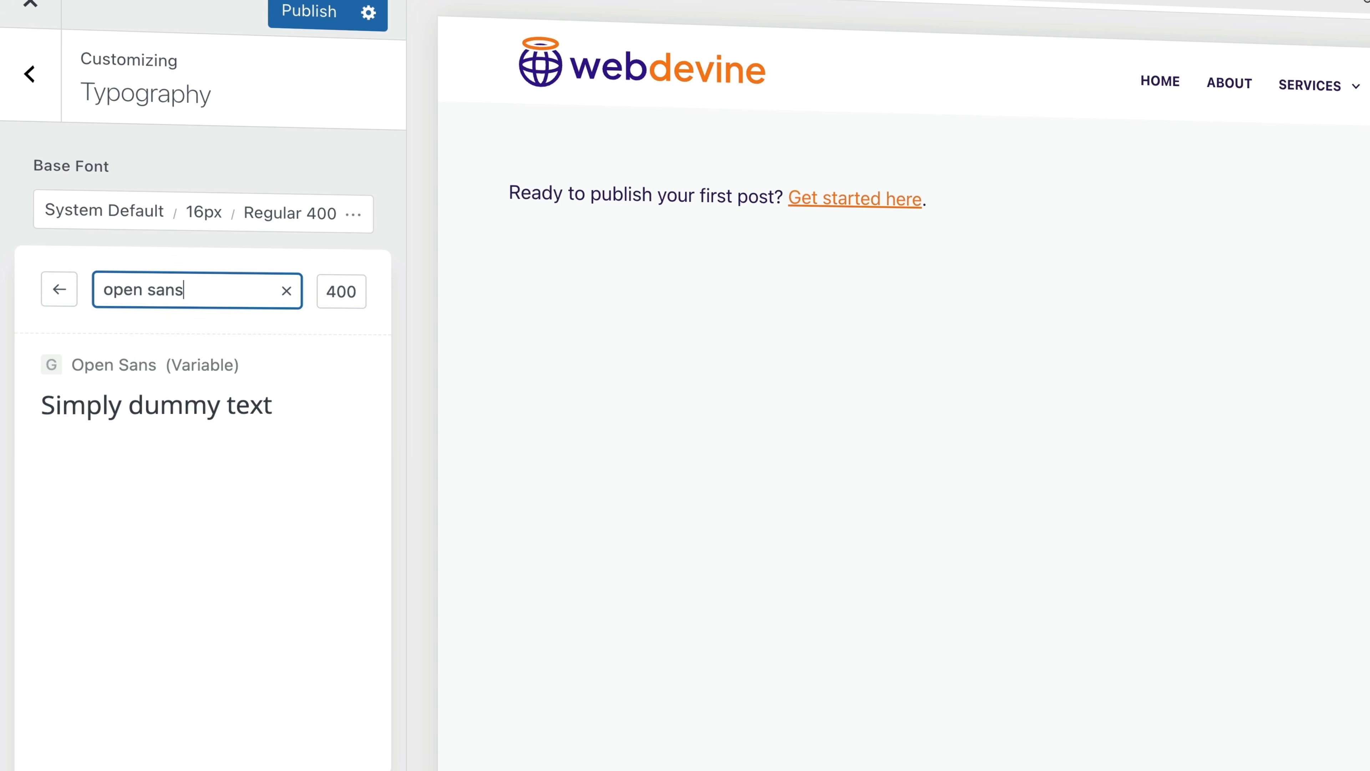
pyautogui.click(105, 369)
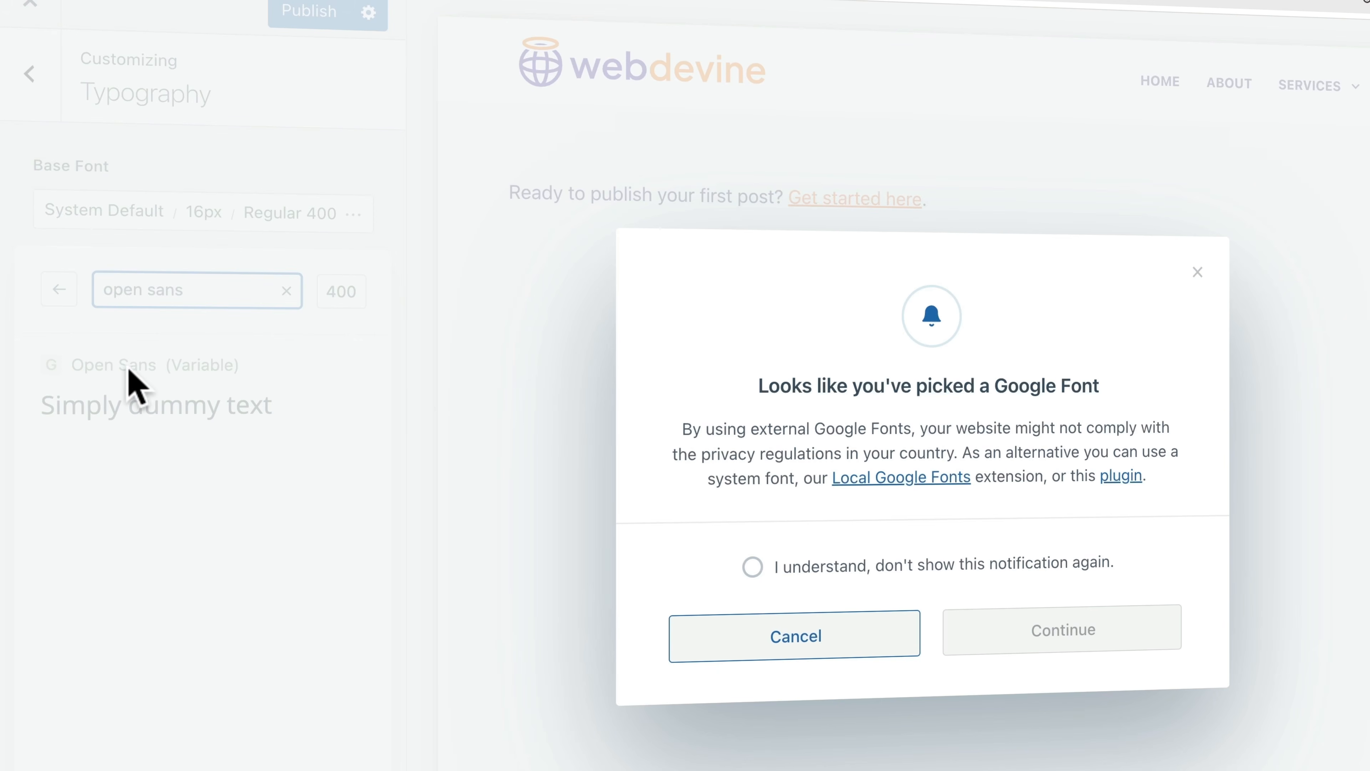
pyautogui.click(829, 561)
pyautogui.click(1028, 632)
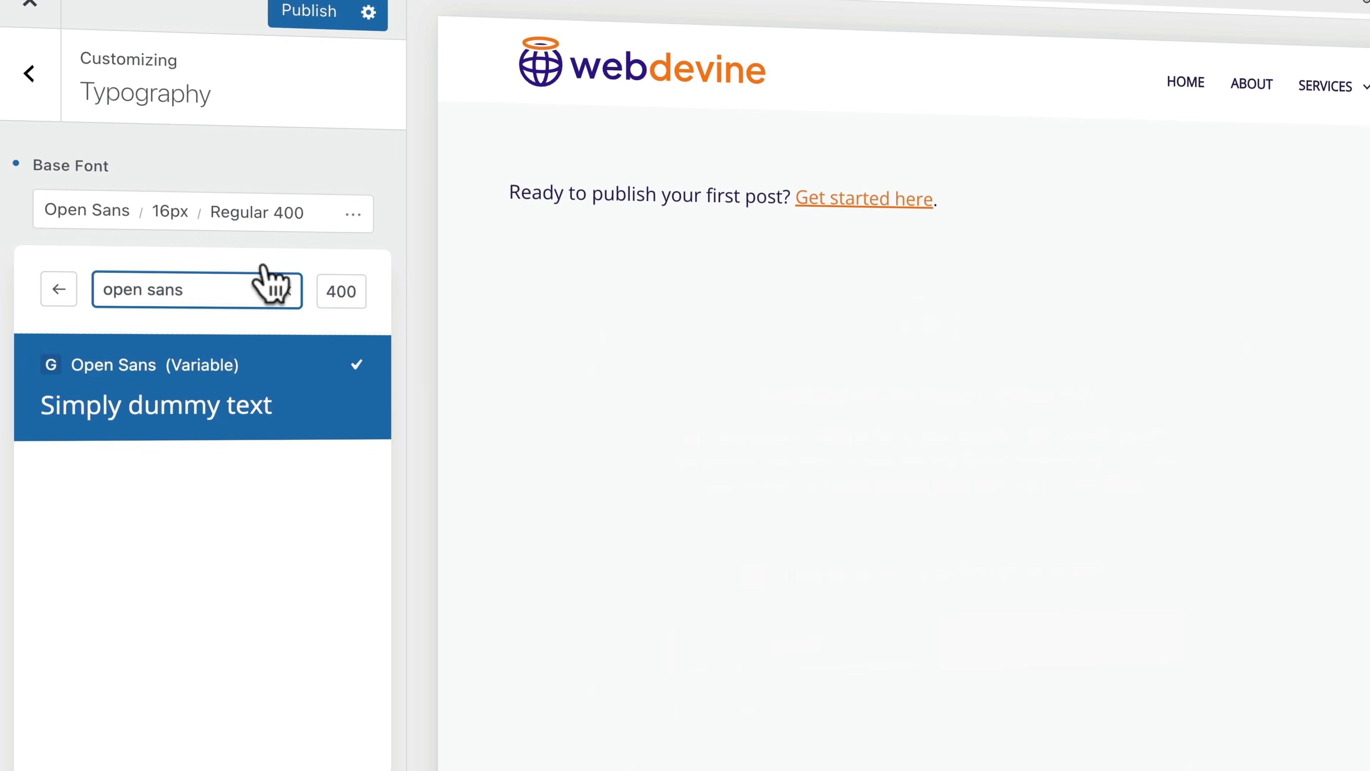
pyautogui.click(235, 174)
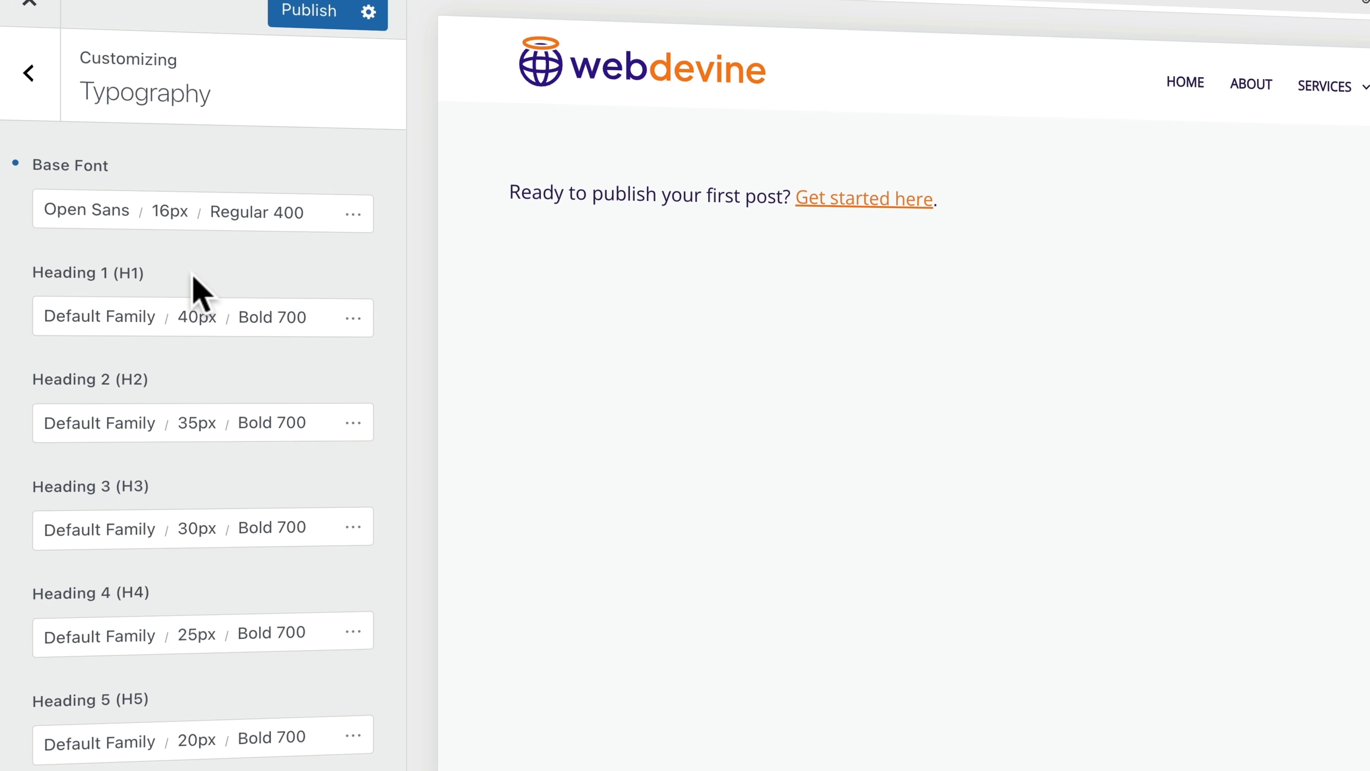
pyautogui.scroll(-5, 192, 274)
pyautogui.scroll(5, 192, 274)
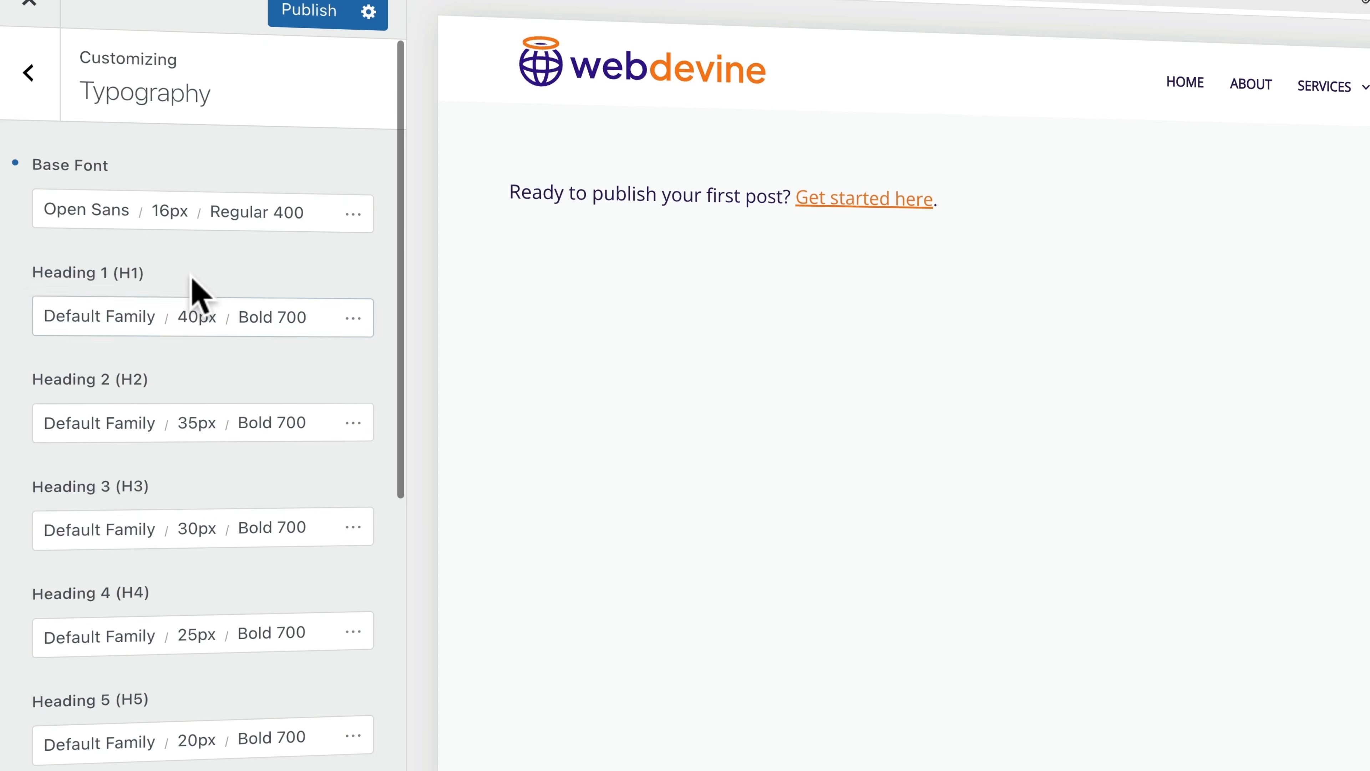
# Set Heading 1, Heading 2 and Heading 3 fonts to Poppins
pyautogui.click(103, 317)
pyautogui.click(164, 392)
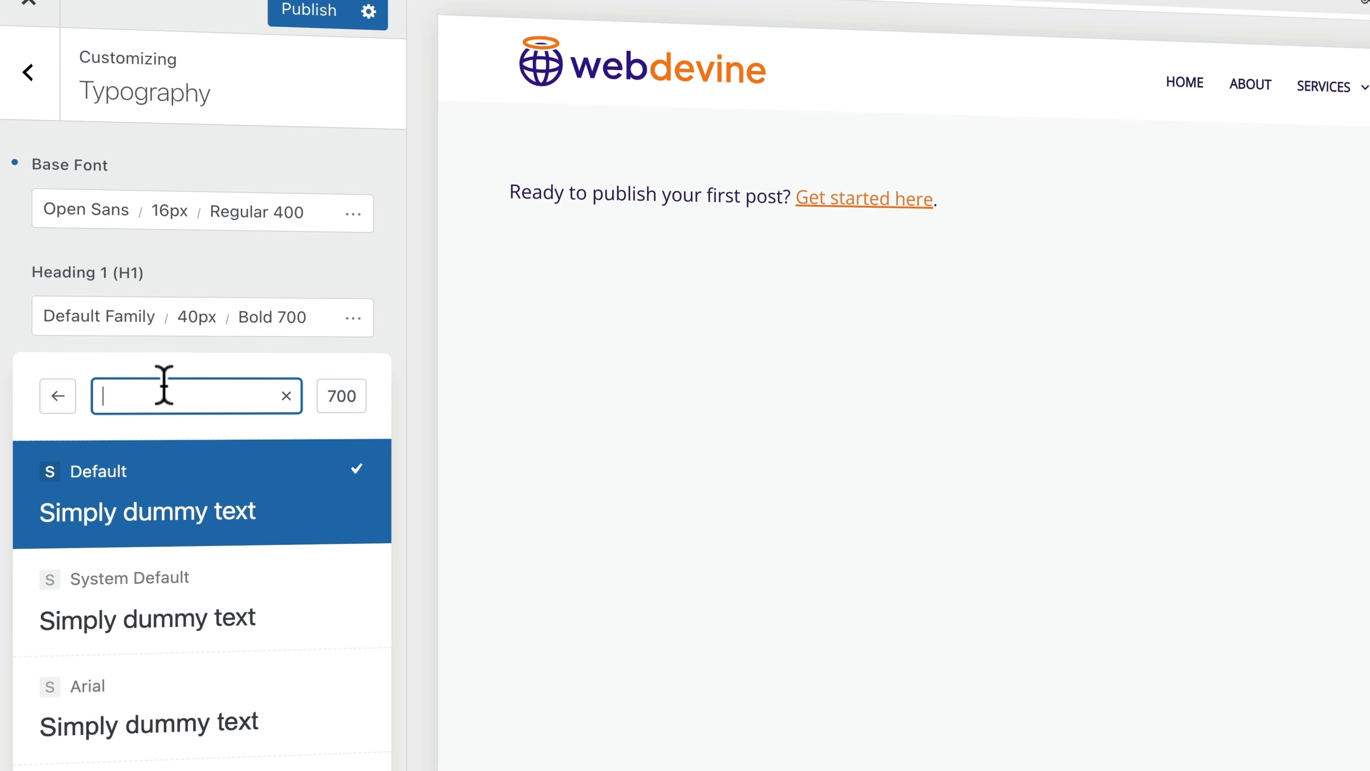
pyautogui.write('poppins')
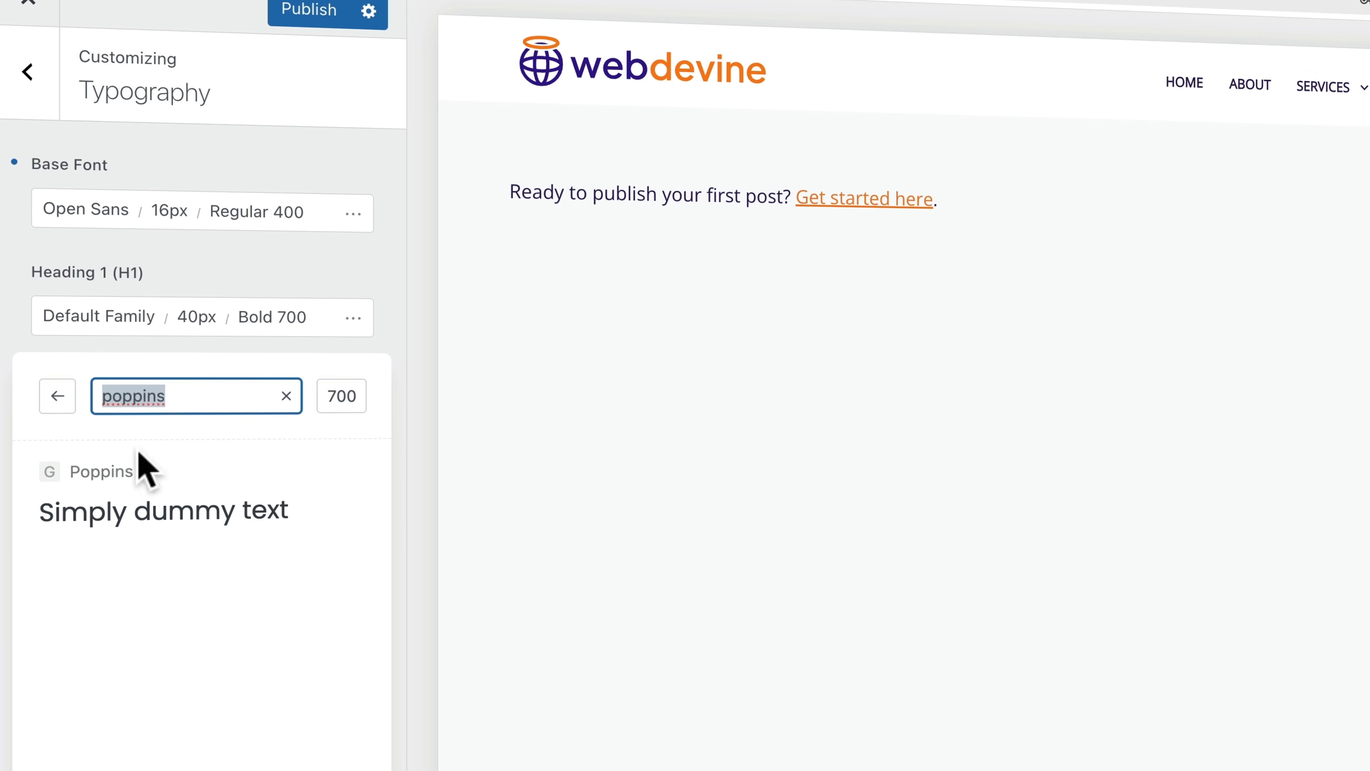
pyautogui.click(122, 502)
pyautogui.click(190, 275)
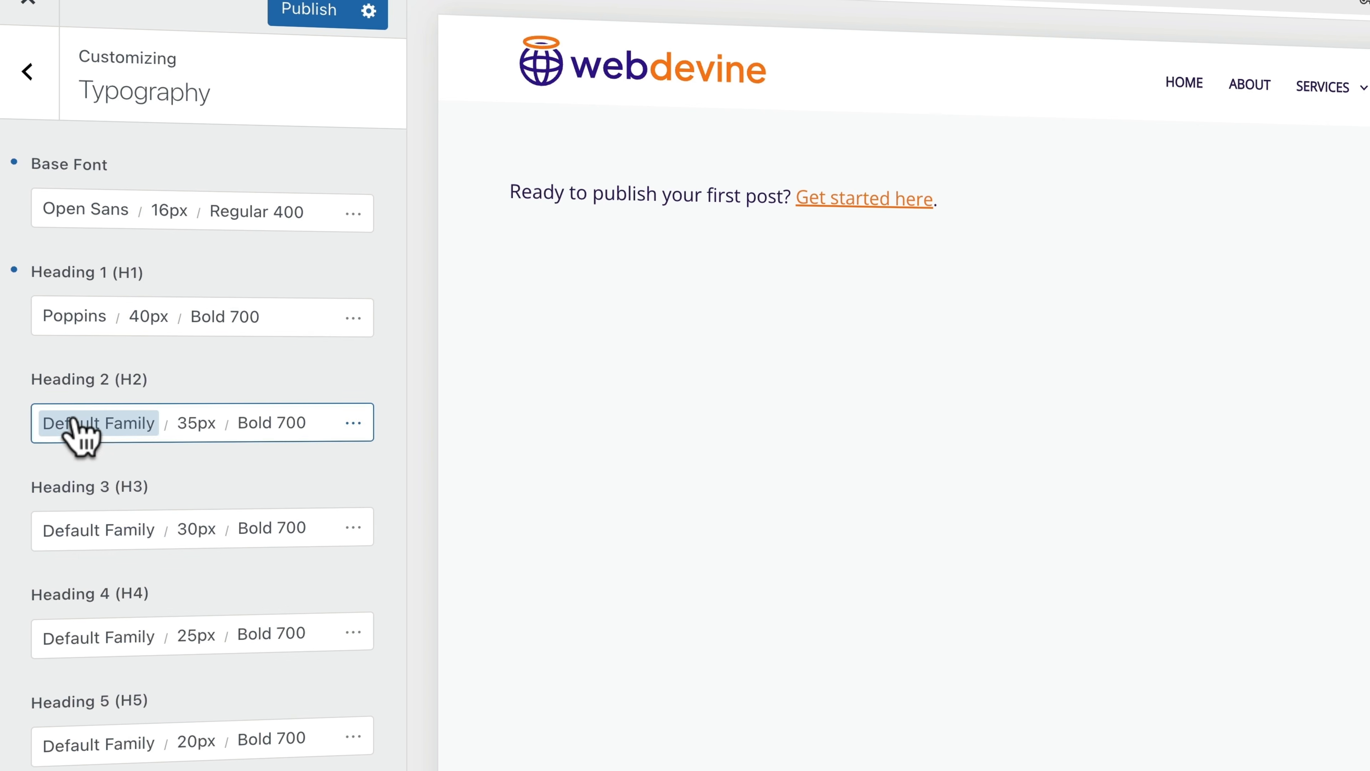
pyautogui.click(75, 431)
pyautogui.press('BackSpace')
pyautogui.write('poppins')
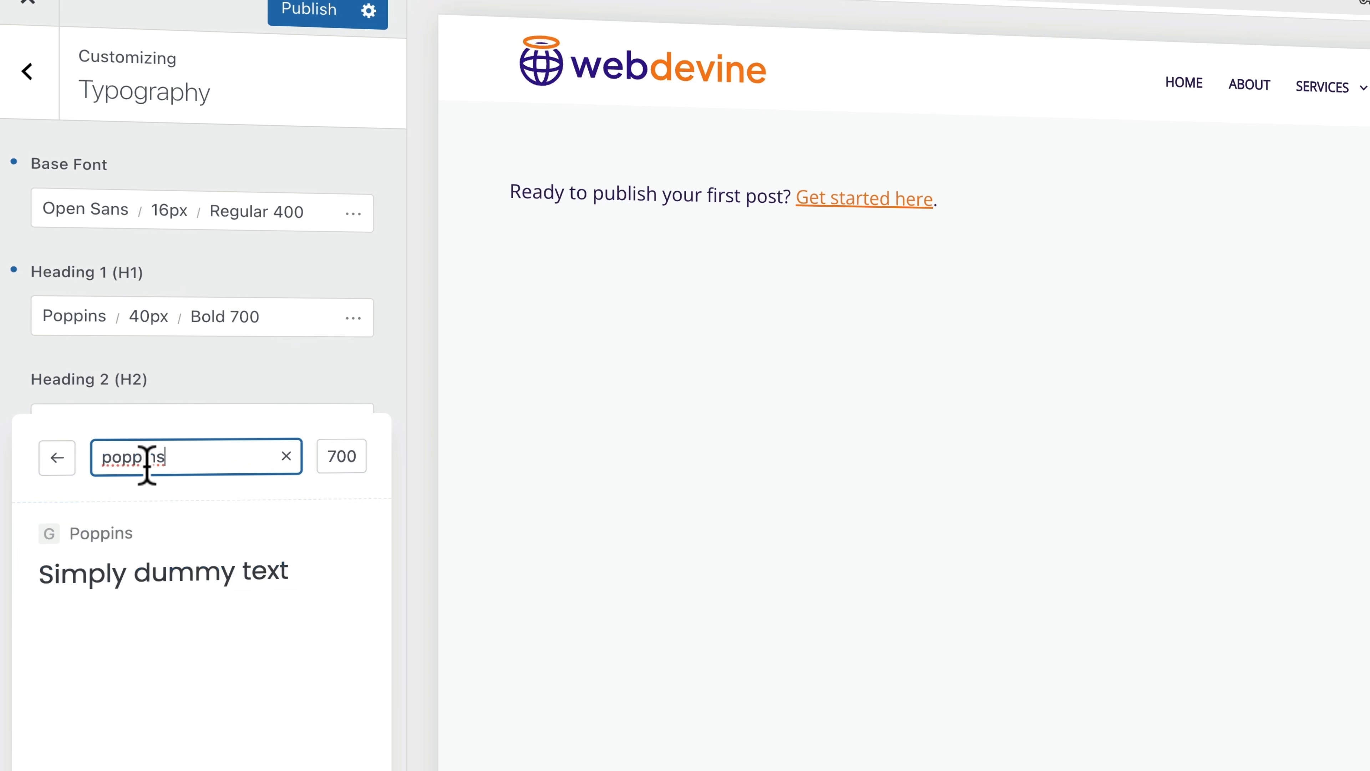
pyautogui.click(131, 537)
pyautogui.click(214, 407)
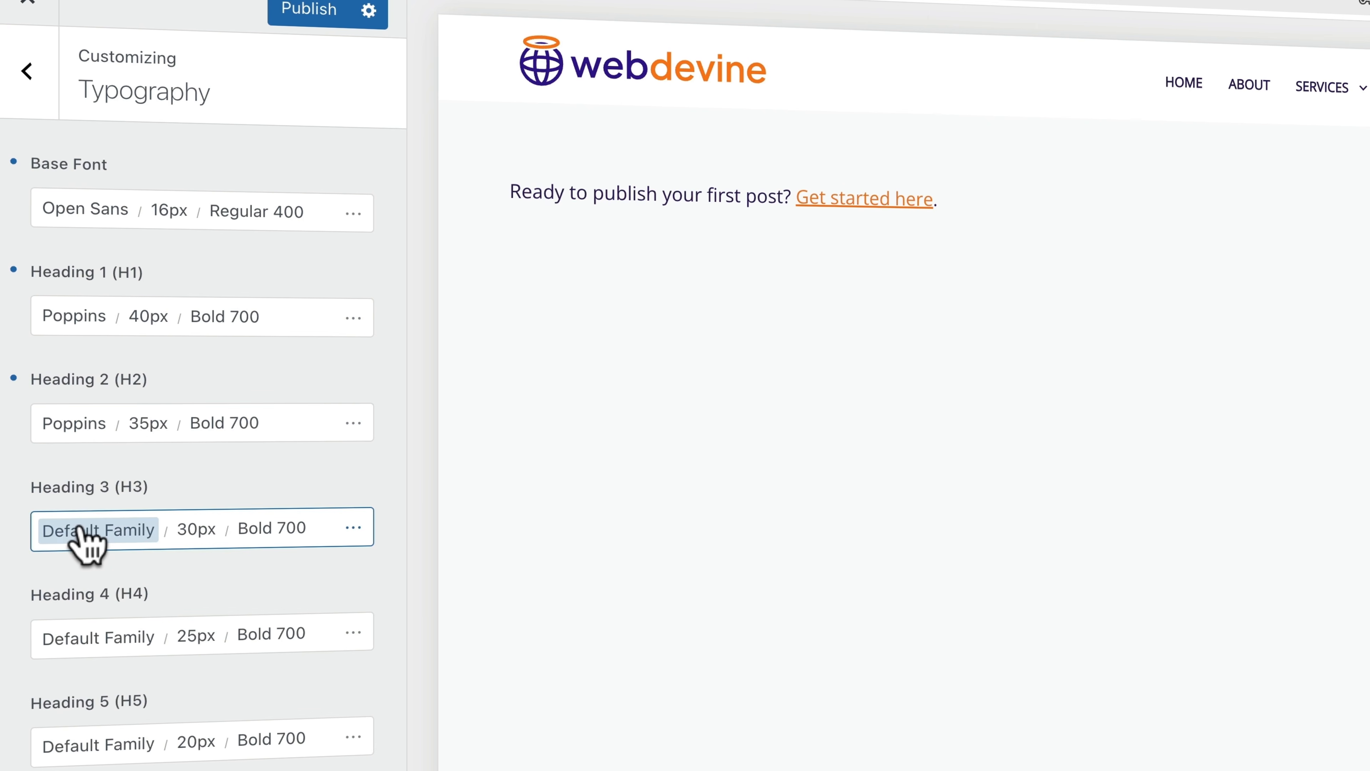
pyautogui.click(78, 529)
pyautogui.click(165, 458)
pyautogui.press('BackSpace')
pyautogui.write('poppins')
pyautogui.click(143, 532)
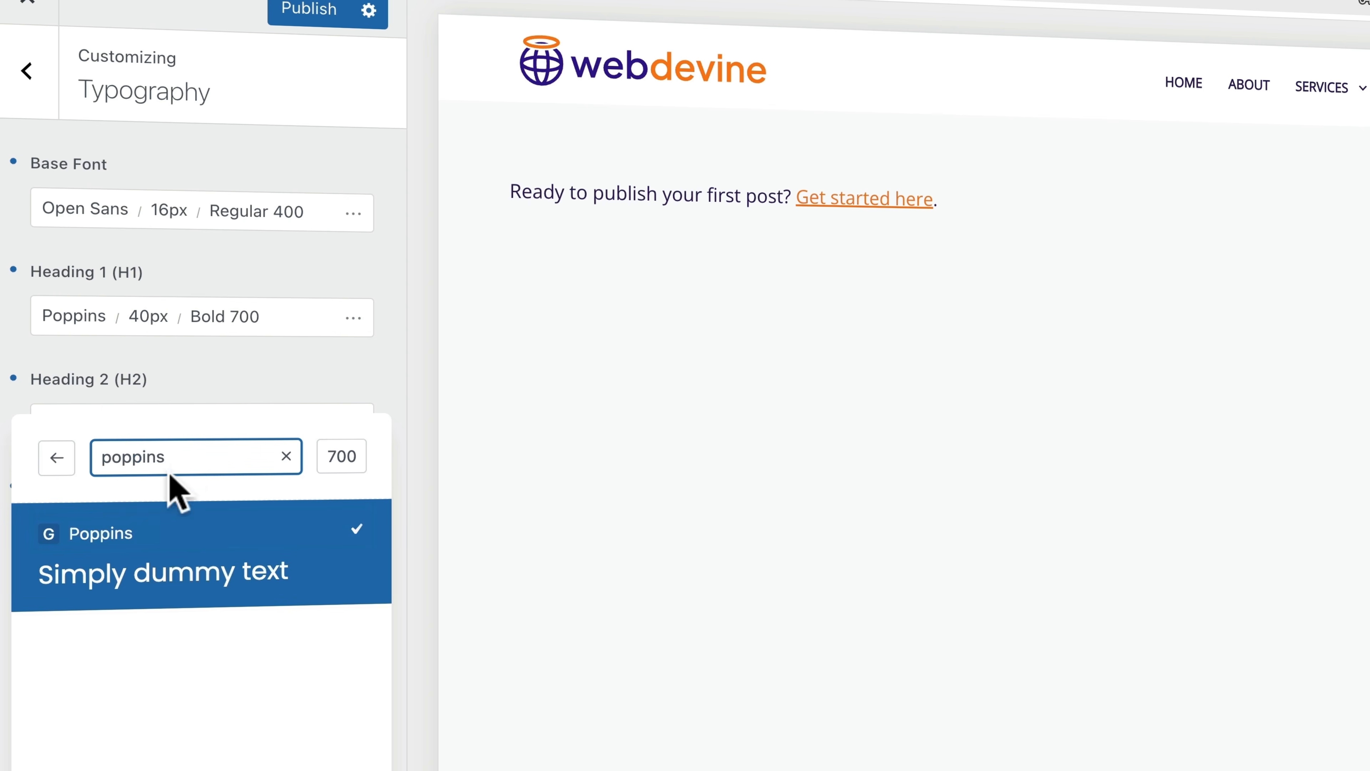
pyautogui.click(229, 413)
# Set Heading 4, Heading 5 and Heading 6 fonts to Poppins
pyautogui.scroll(-1, 83, 615)
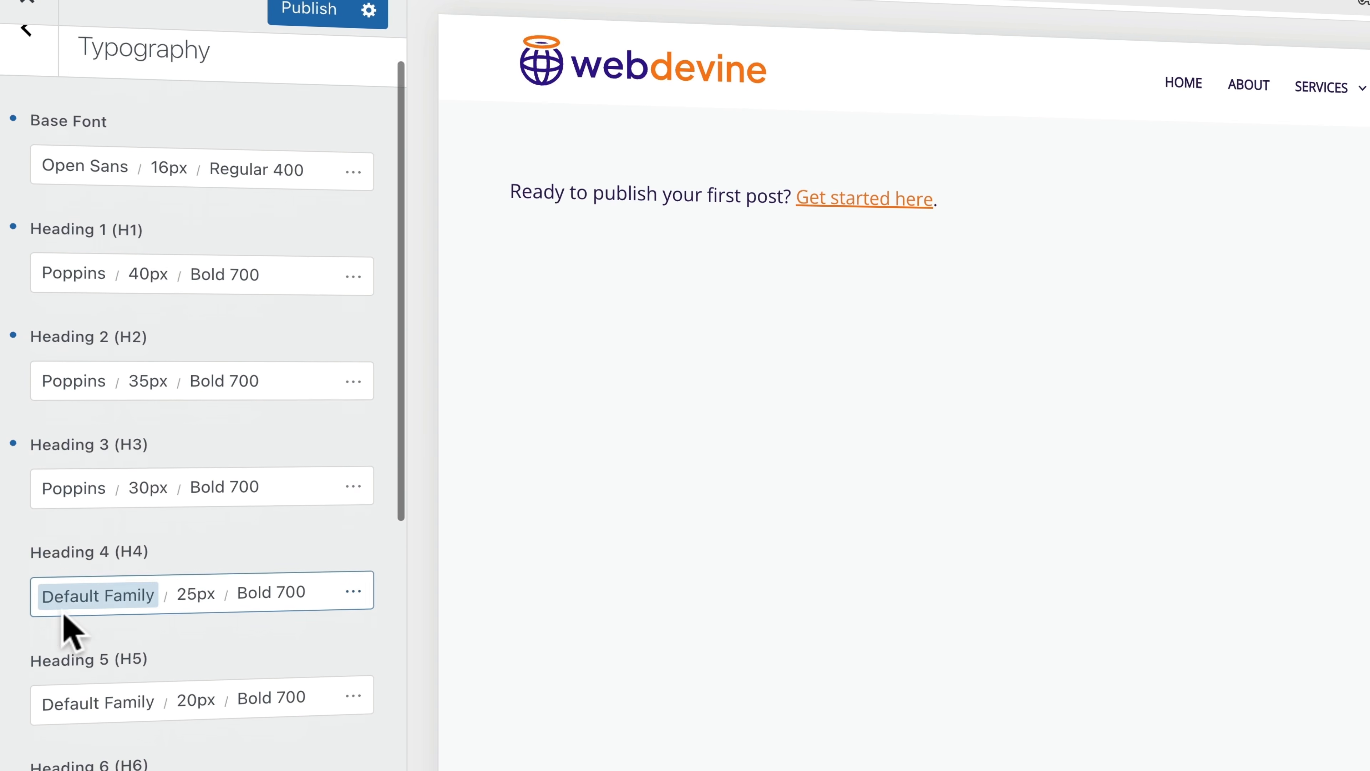
pyautogui.click(76, 573)
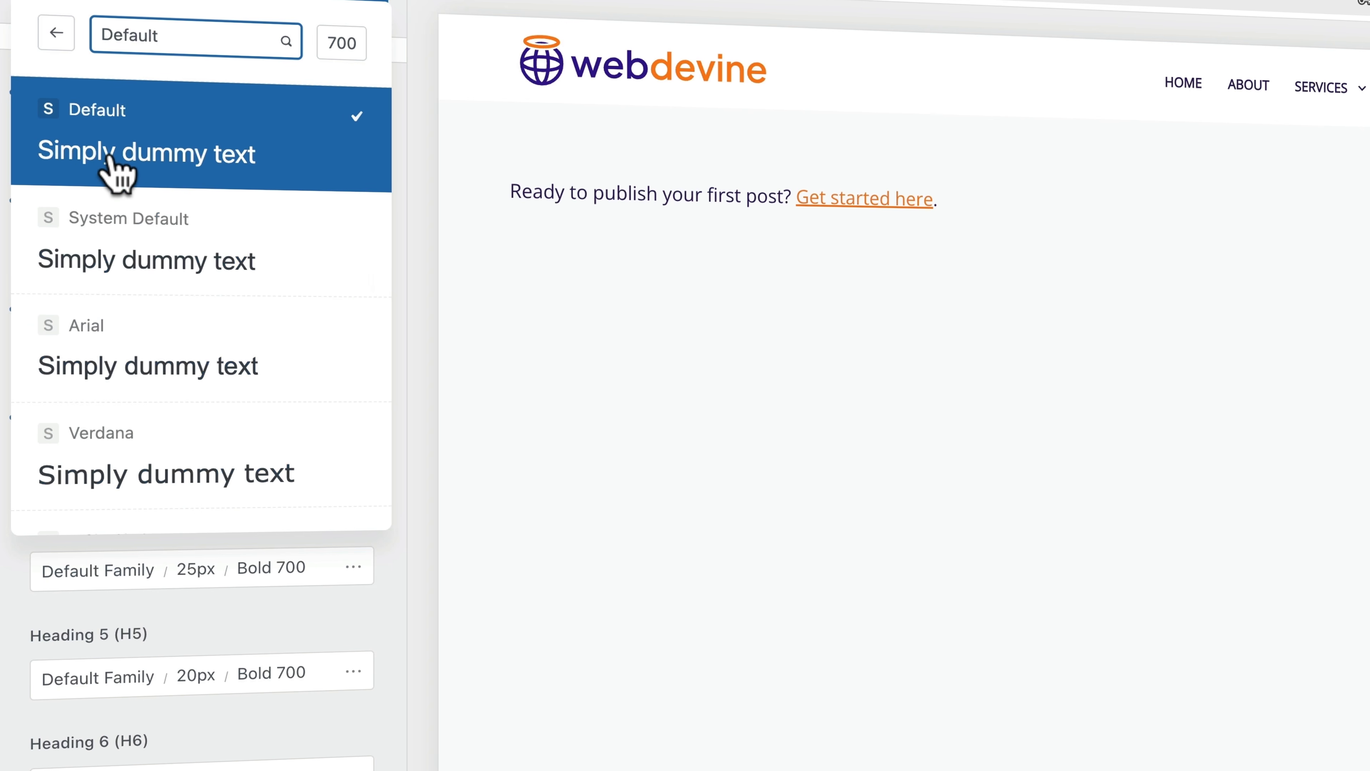
pyautogui.click(138, 39)
pyautogui.press('BackSpace')
pyautogui.write('poppins')
pyautogui.click(126, 120)
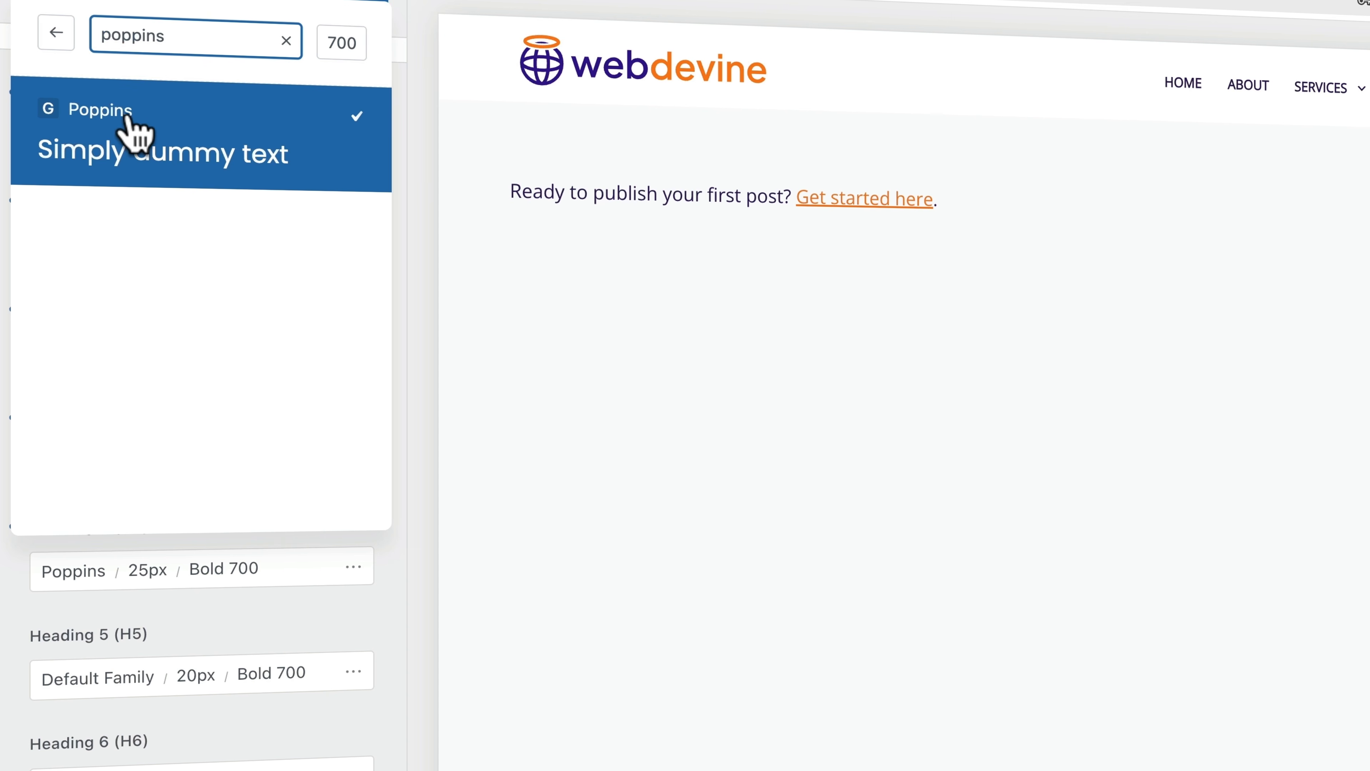
pyautogui.click(87, 677)
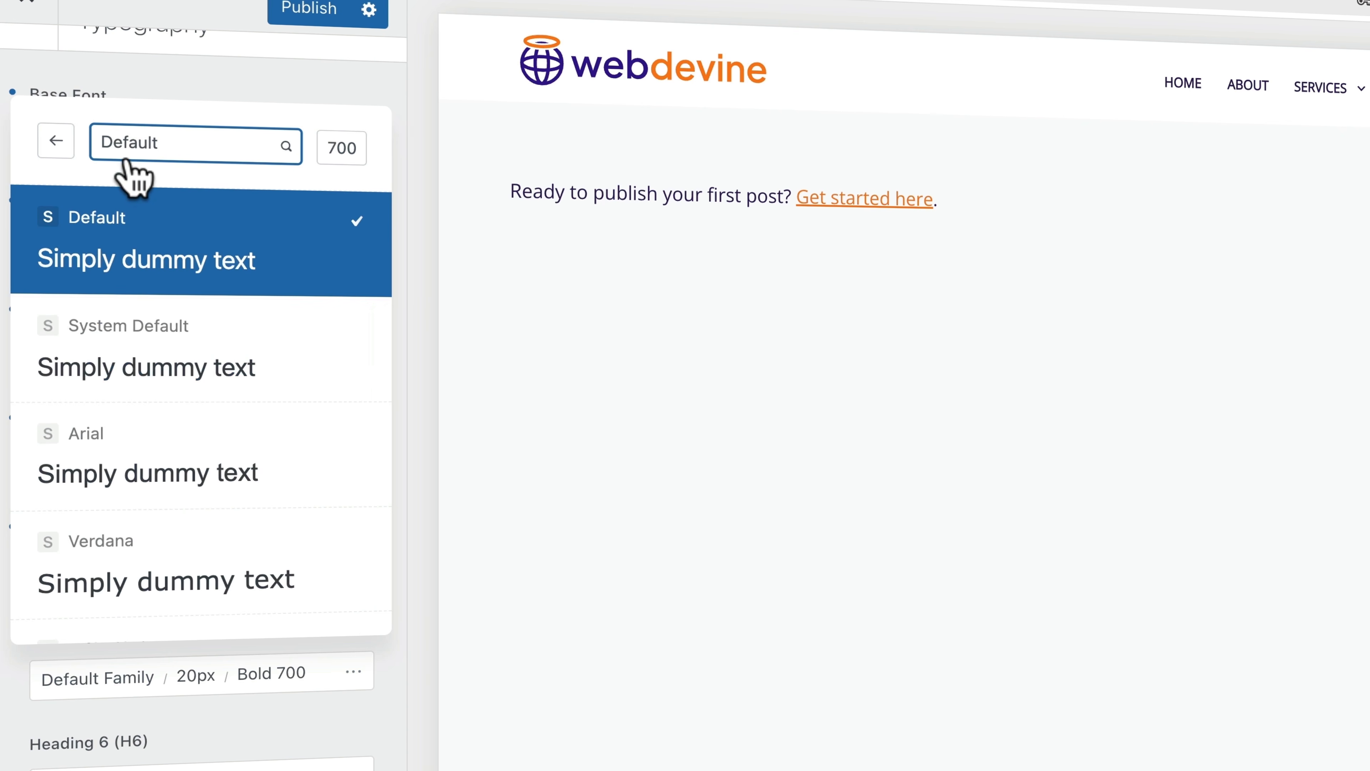
pyautogui.write('poppins')
pyautogui.click(138, 248)
pyautogui.click(132, 232)
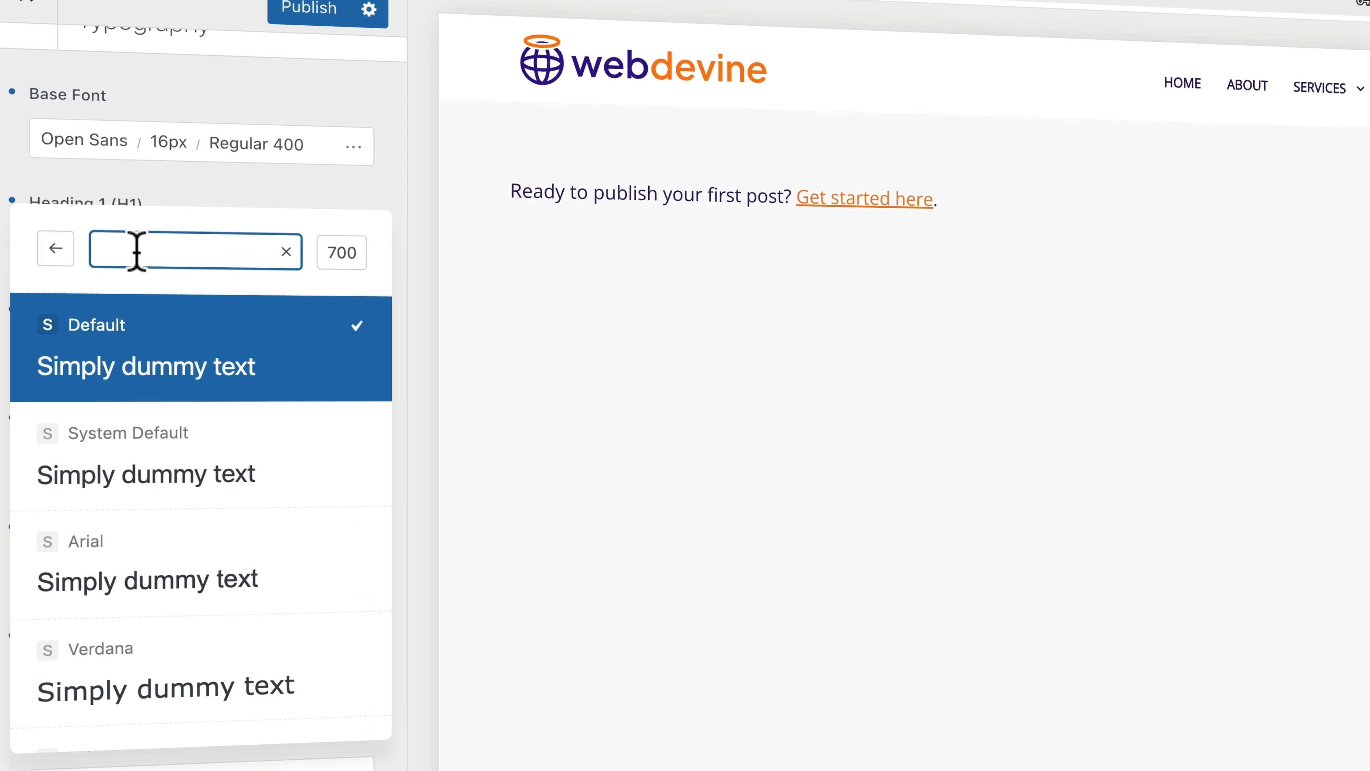
pyautogui.write('poppins')
pyautogui.click(146, 340)
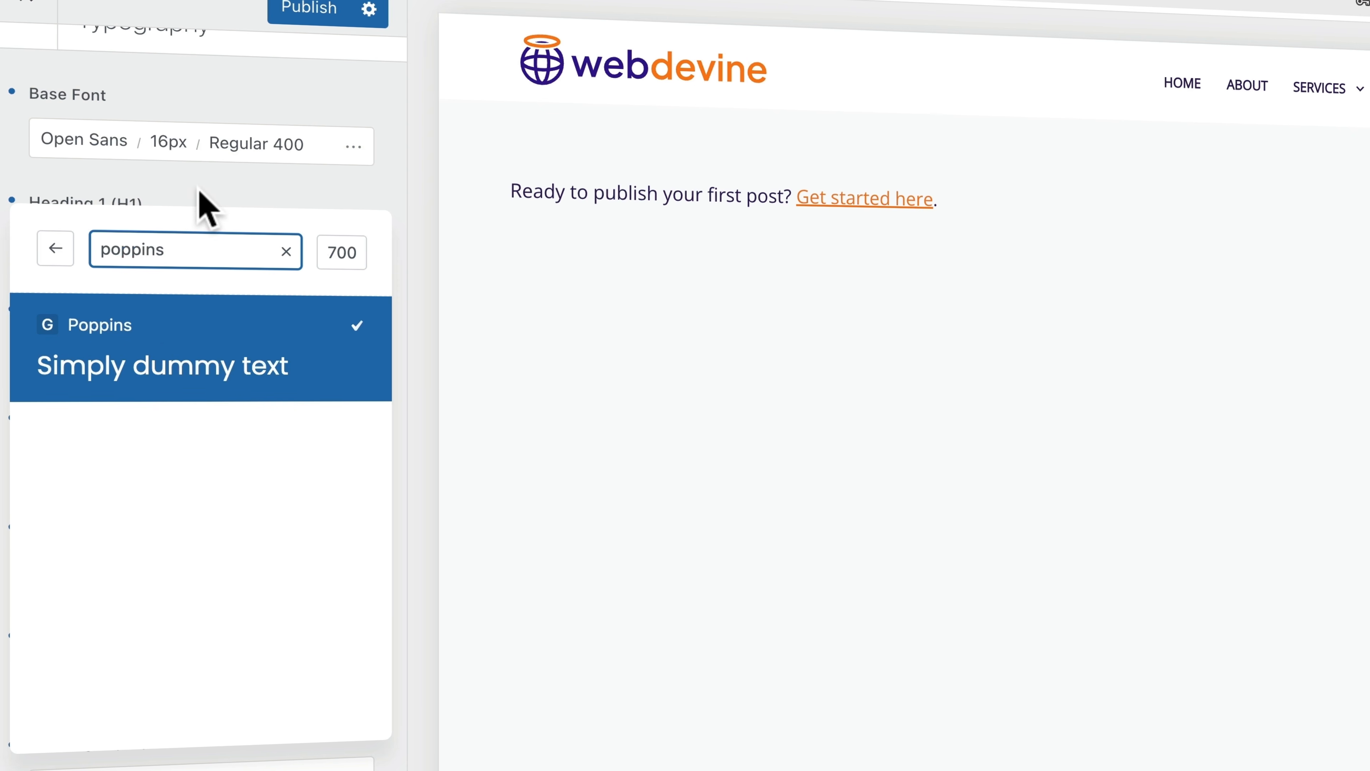
pyautogui.click(200, 206)
pyautogui.scroll(-10, 202, 327)
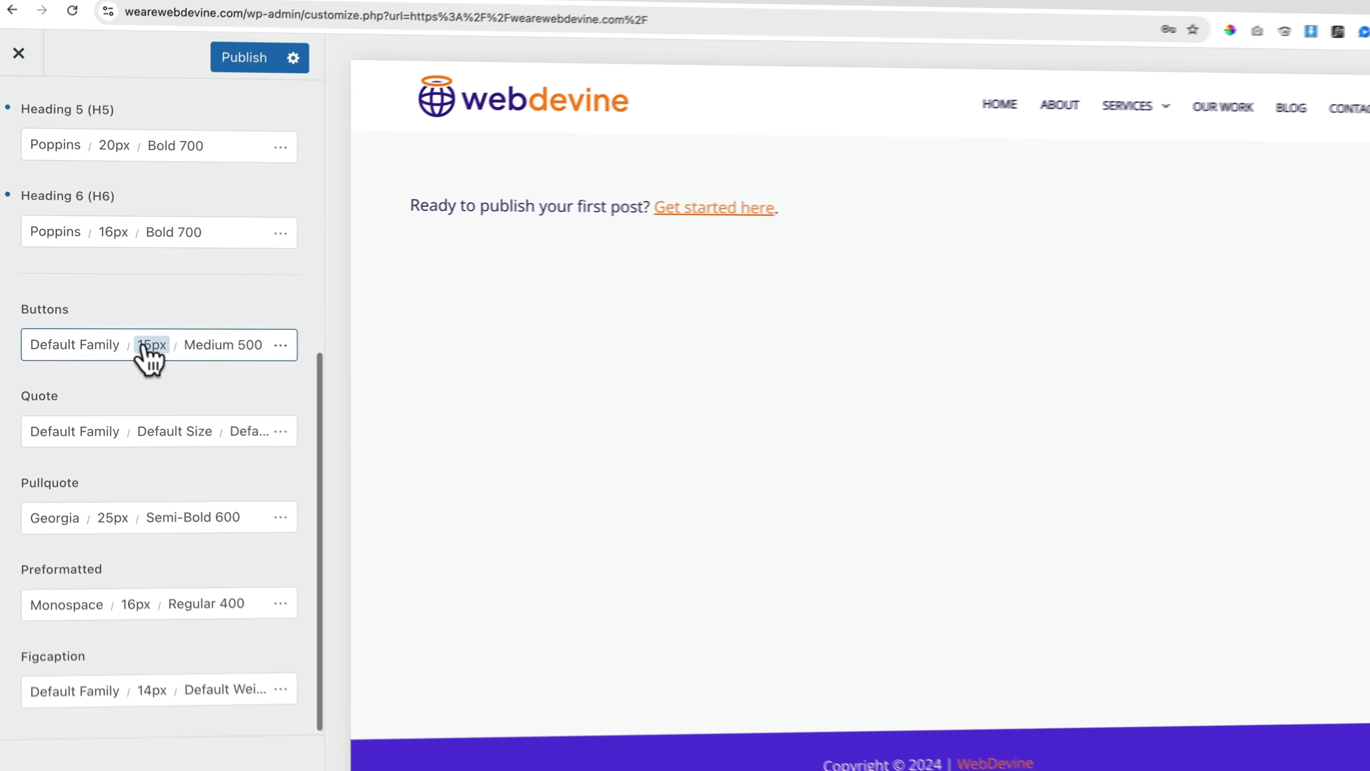
pyautogui.scroll(10, 148, 356)
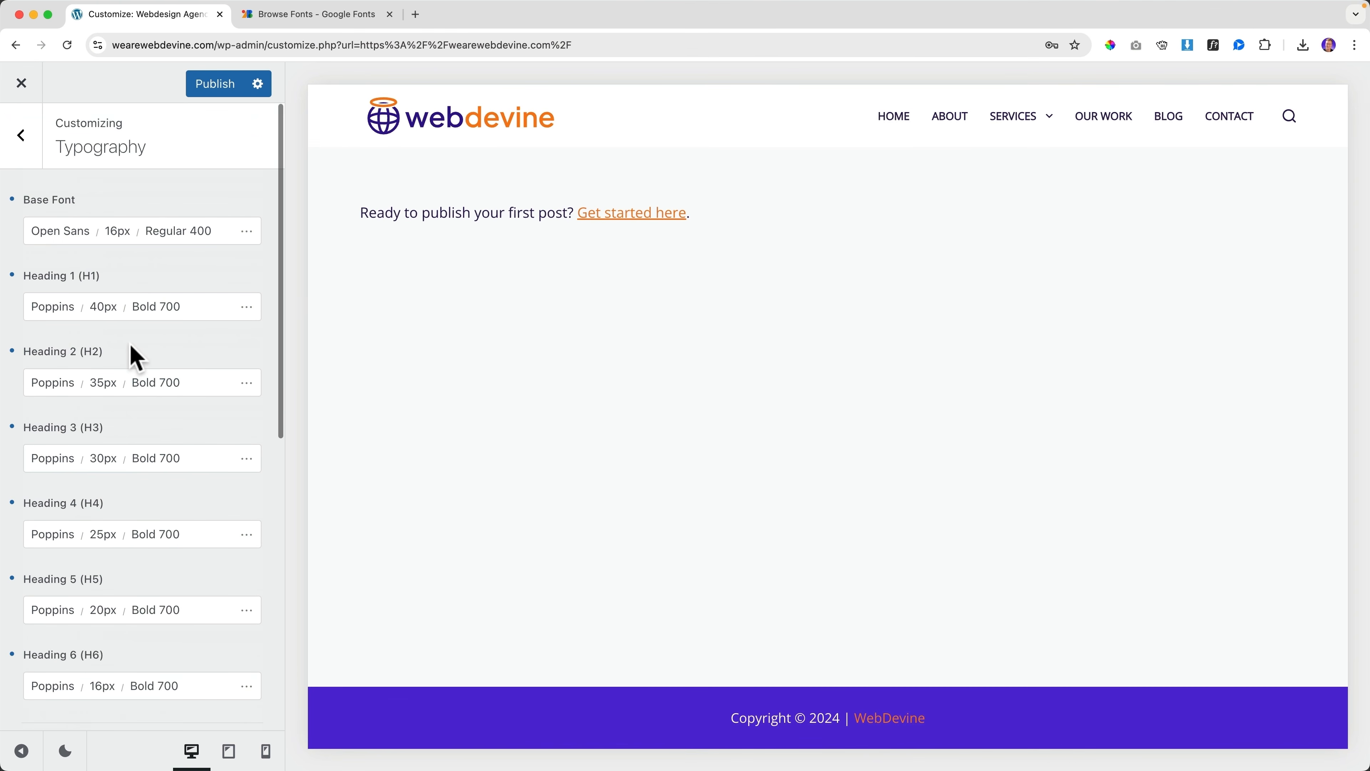
# Publish the typography changes, then set the header menu font to Poppins
pyautogui.click(208, 91)
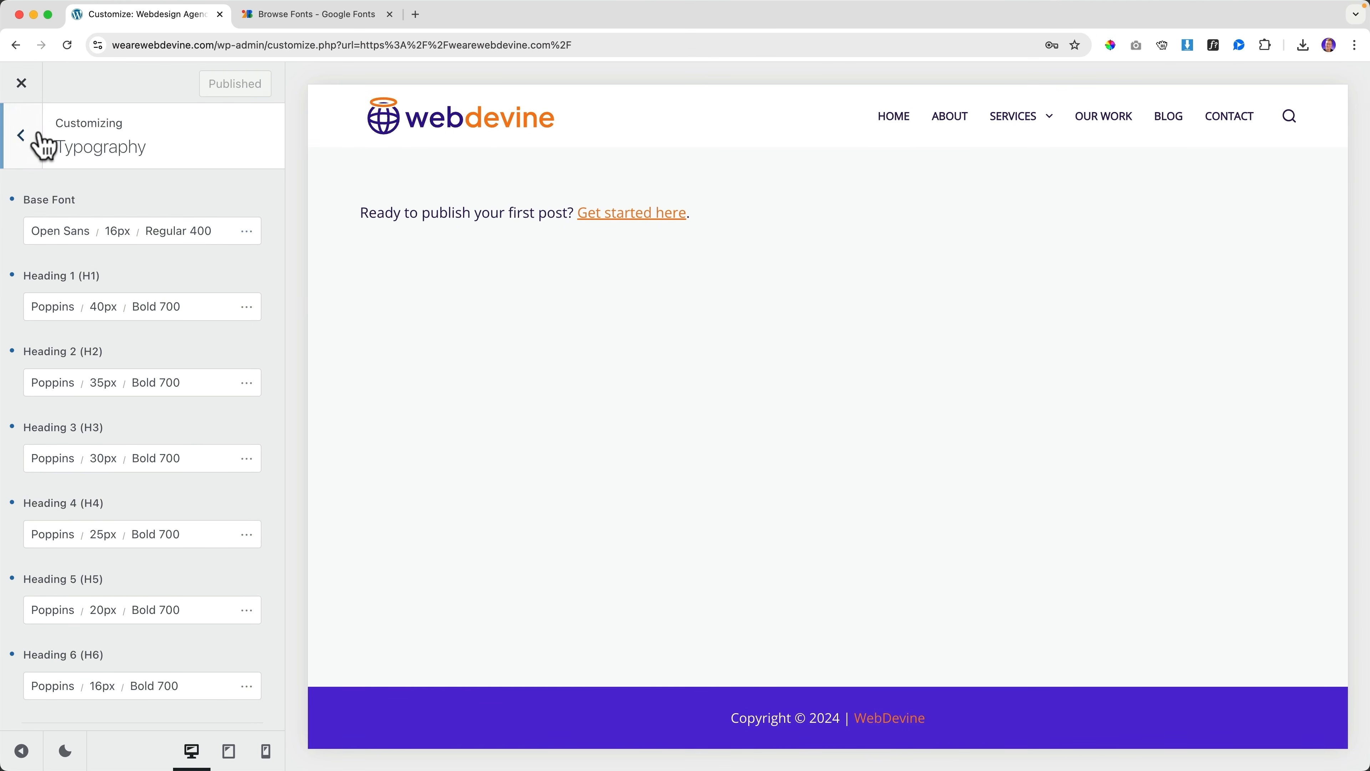
pyautogui.click(26, 139)
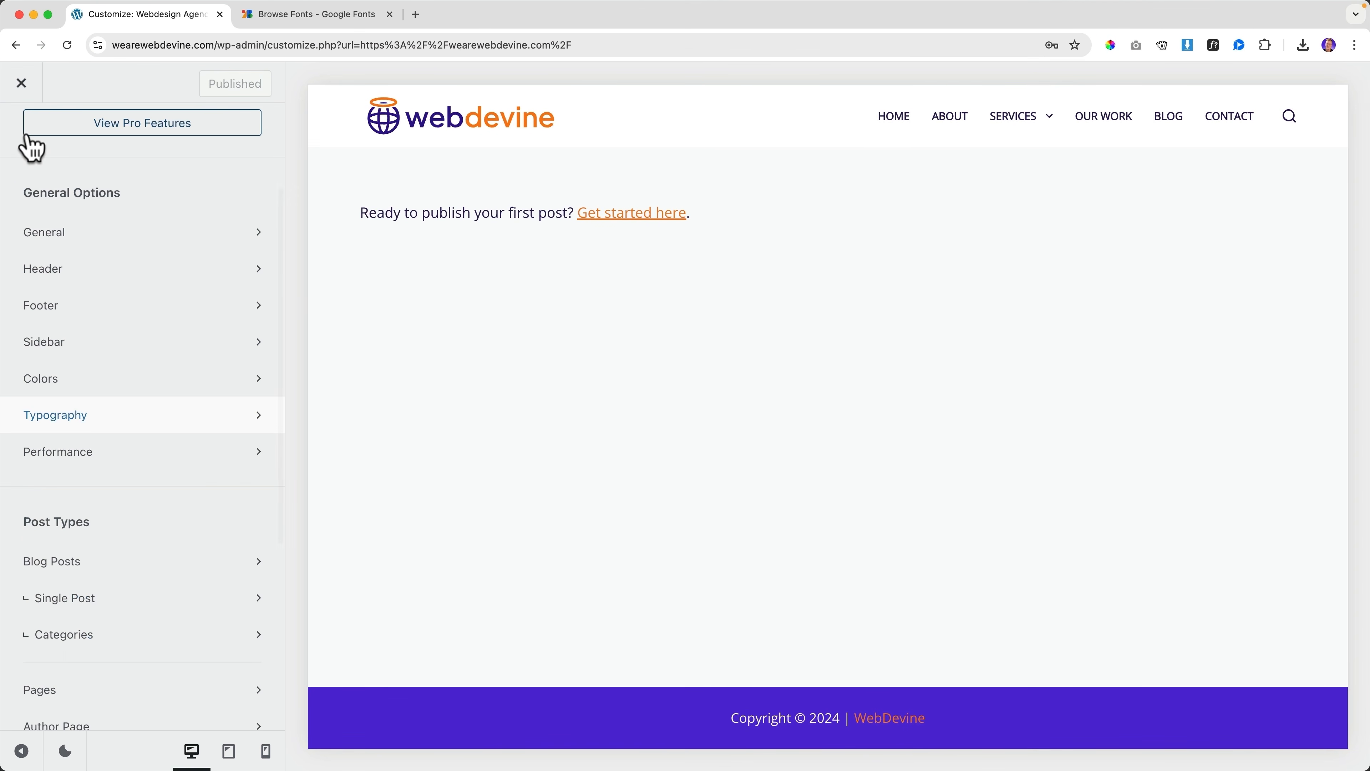
pyautogui.moveTo(1046, 130)
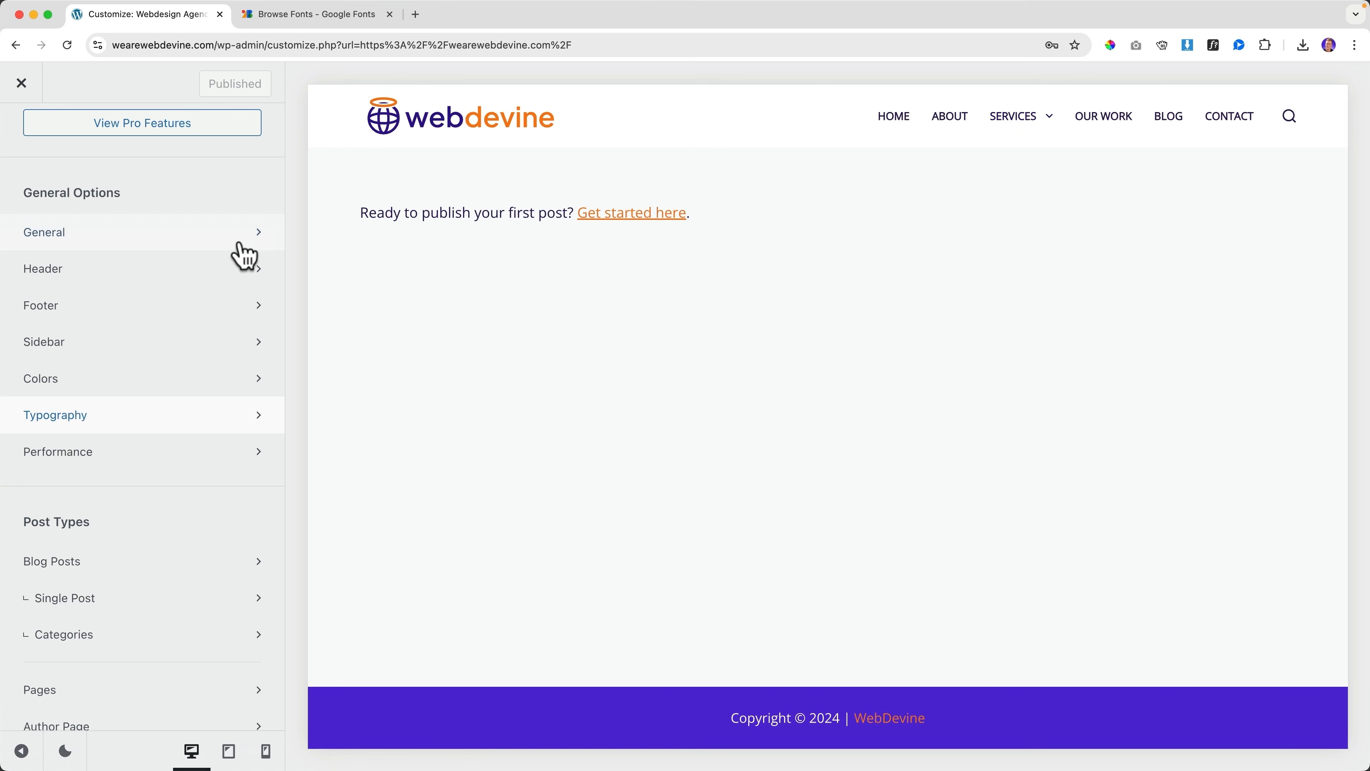
pyautogui.click(1288, 116)
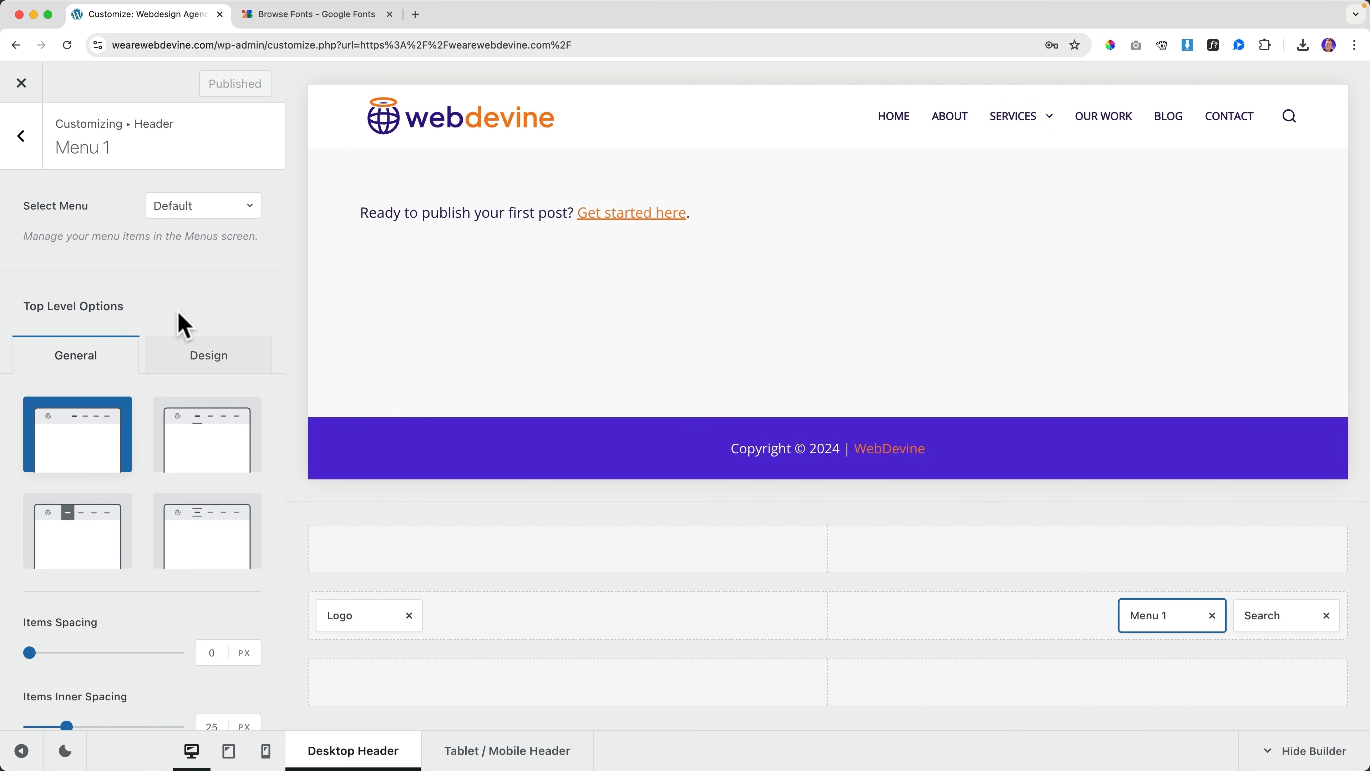
pyautogui.click(212, 365)
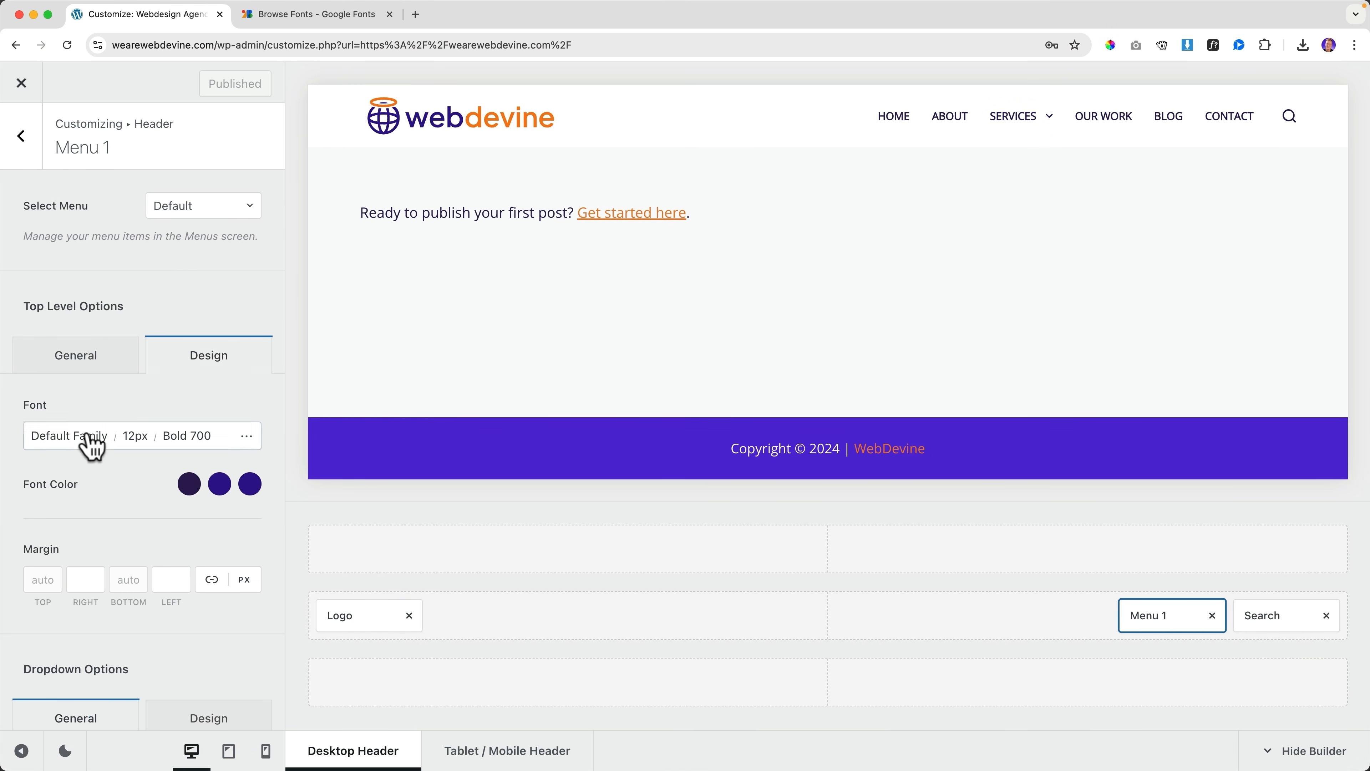
pyautogui.click(71, 451)
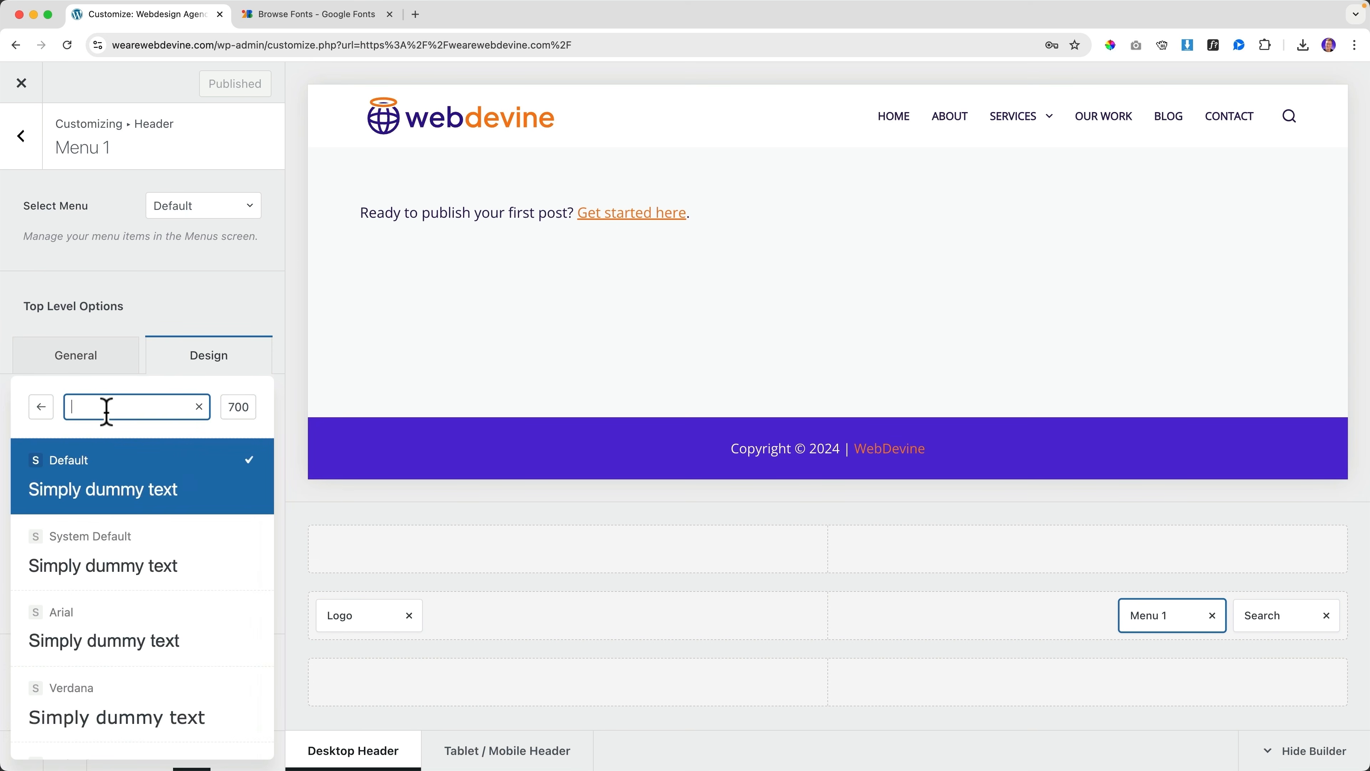
pyautogui.write('poppins')
pyautogui.click(106, 470)
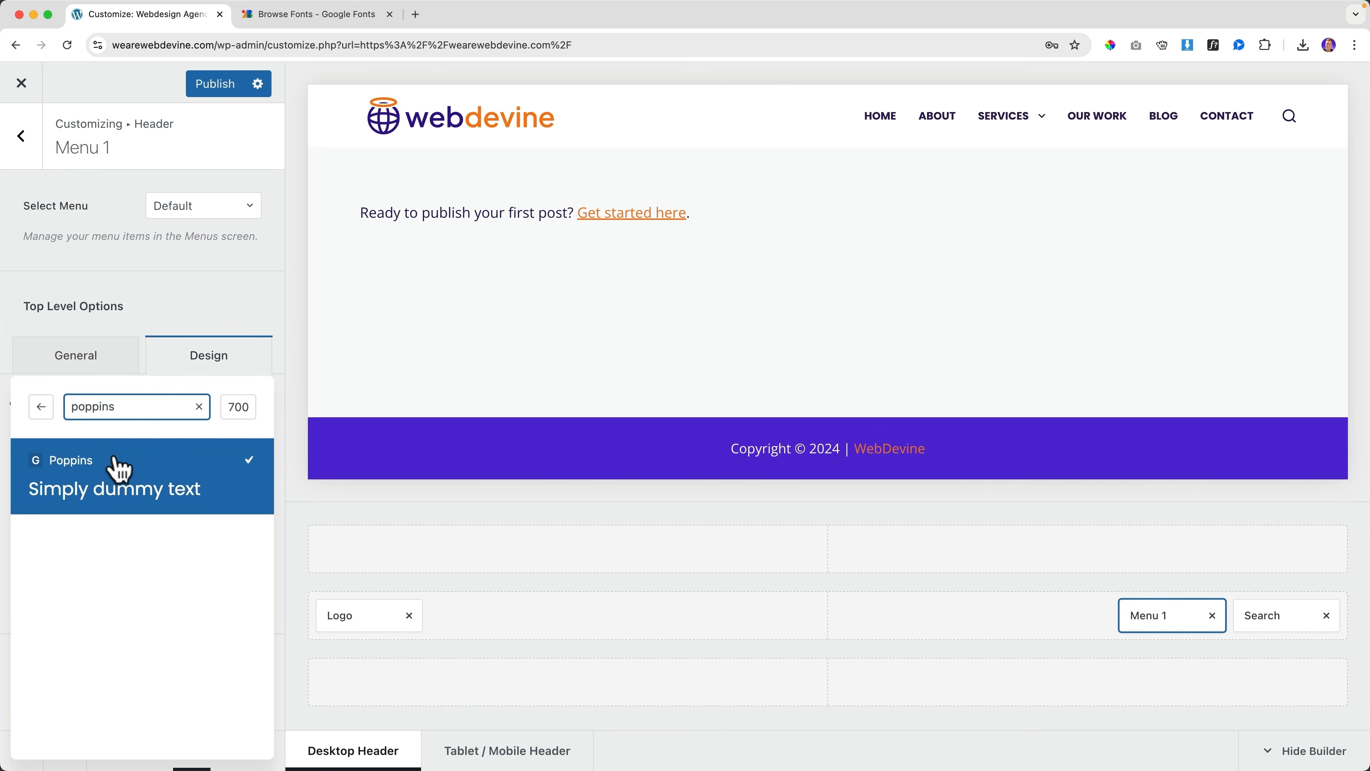
pyautogui.click(214, 364)
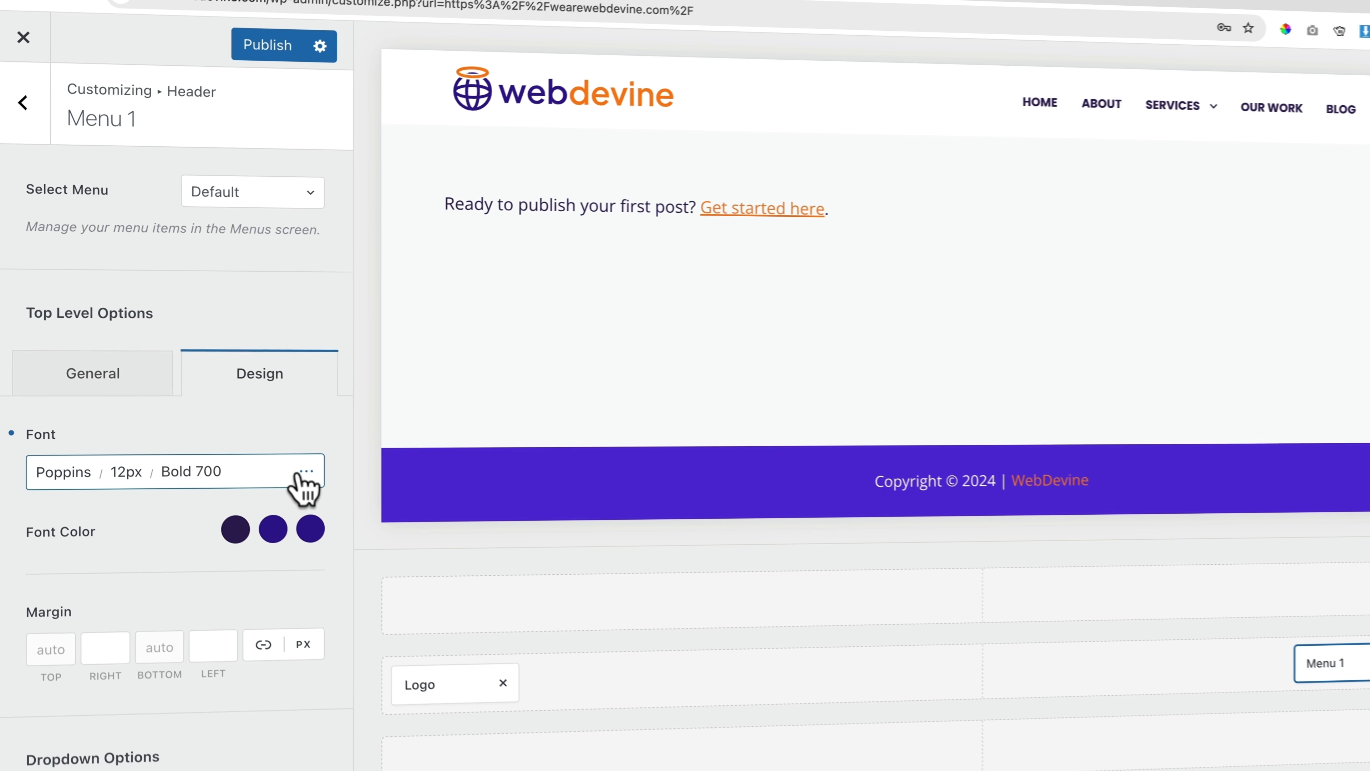
# Give the menu text a 14px size and Medium 500 weight
pyautogui.click(303, 472)
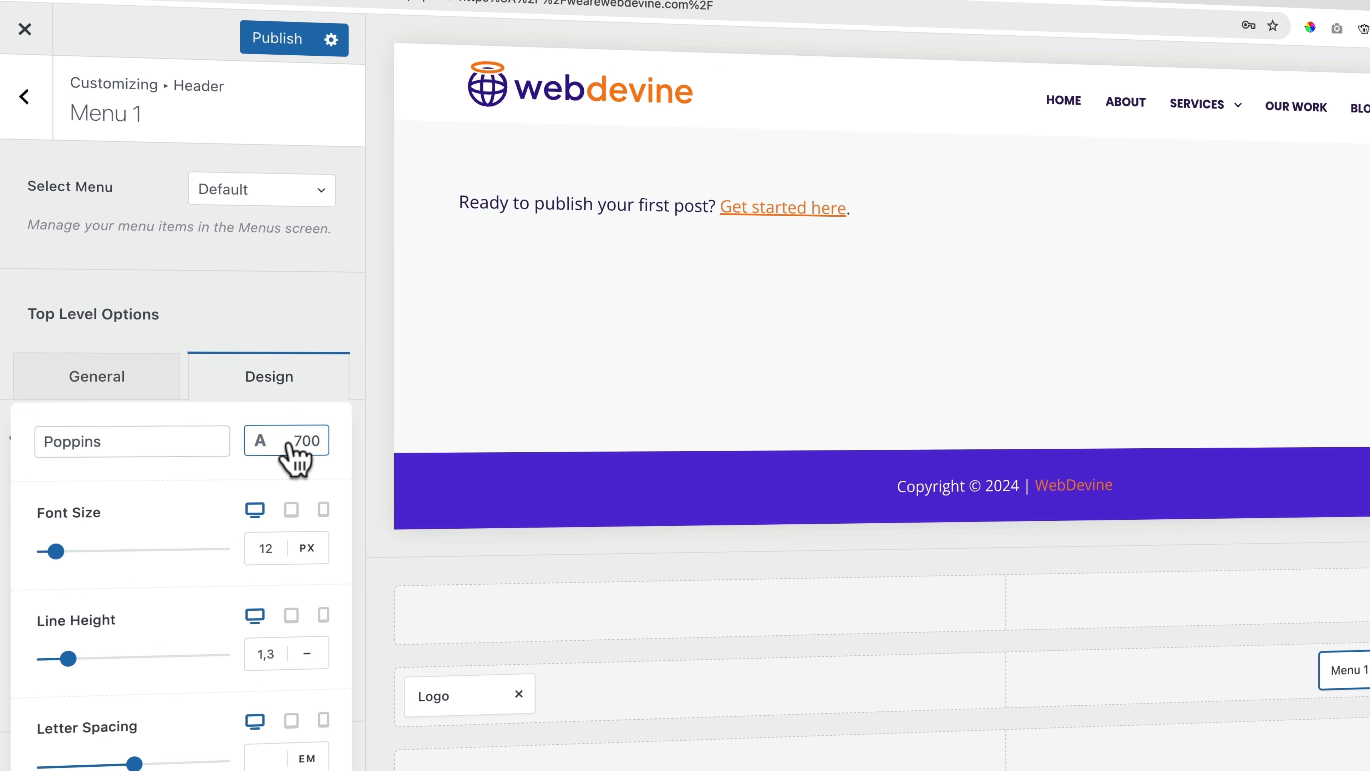
pyautogui.click(290, 445)
pyautogui.scroll(5, 154, 626)
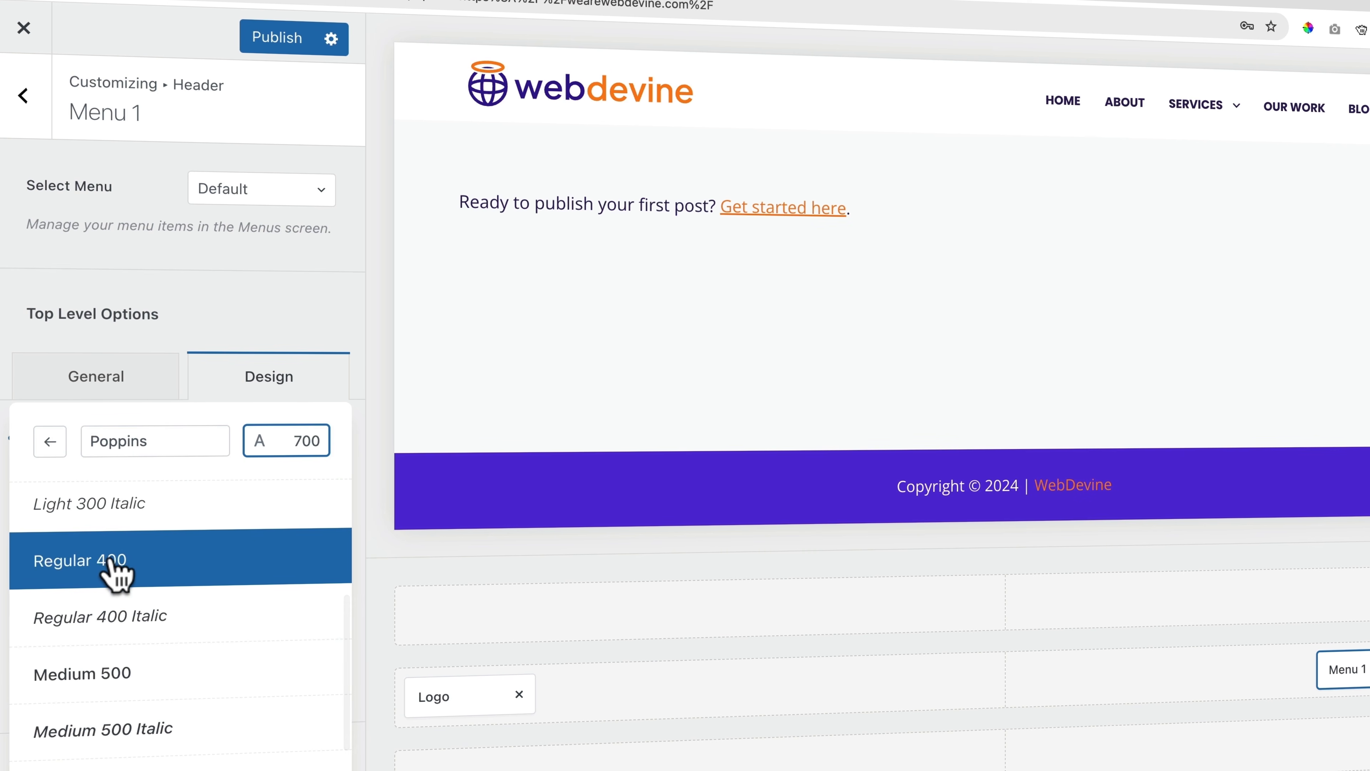
pyautogui.click(115, 565)
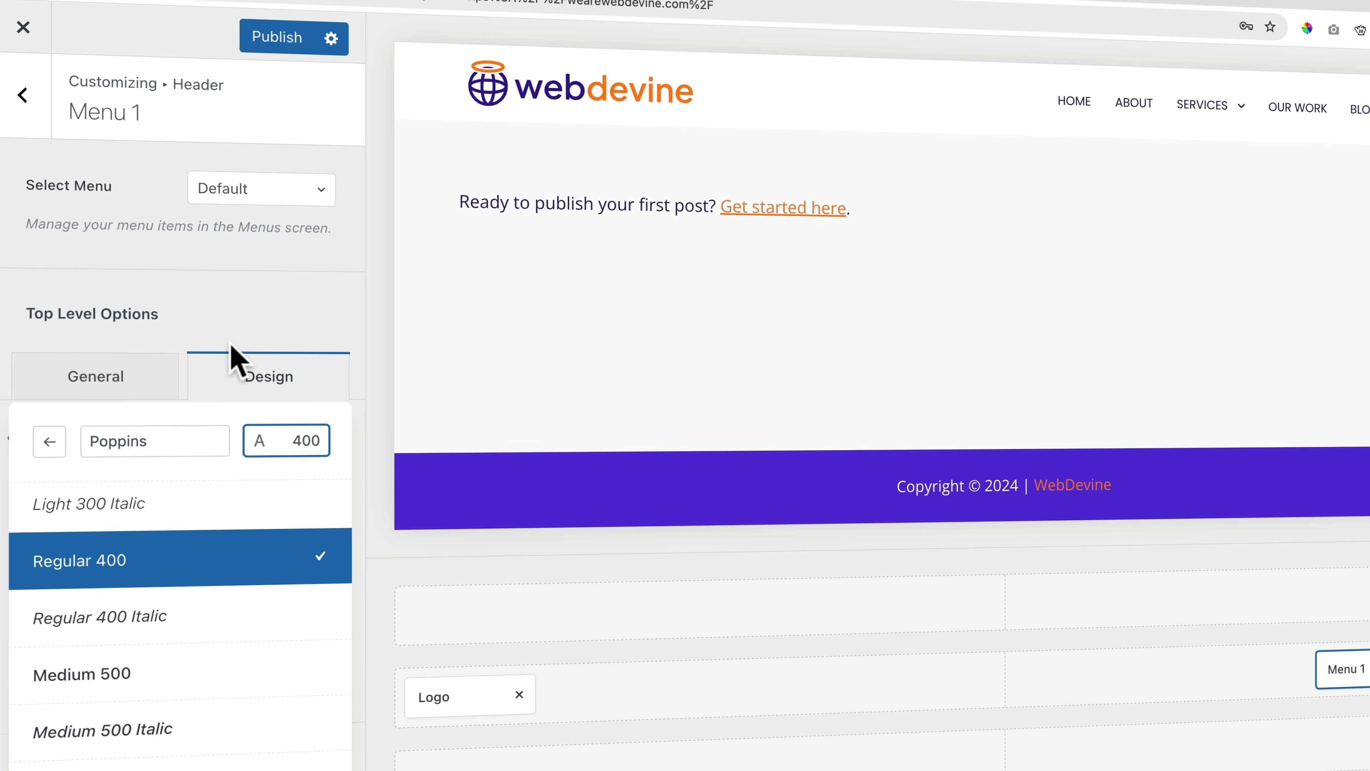
pyautogui.click(222, 377)
pyautogui.click(116, 500)
pyautogui.click(247, 546)
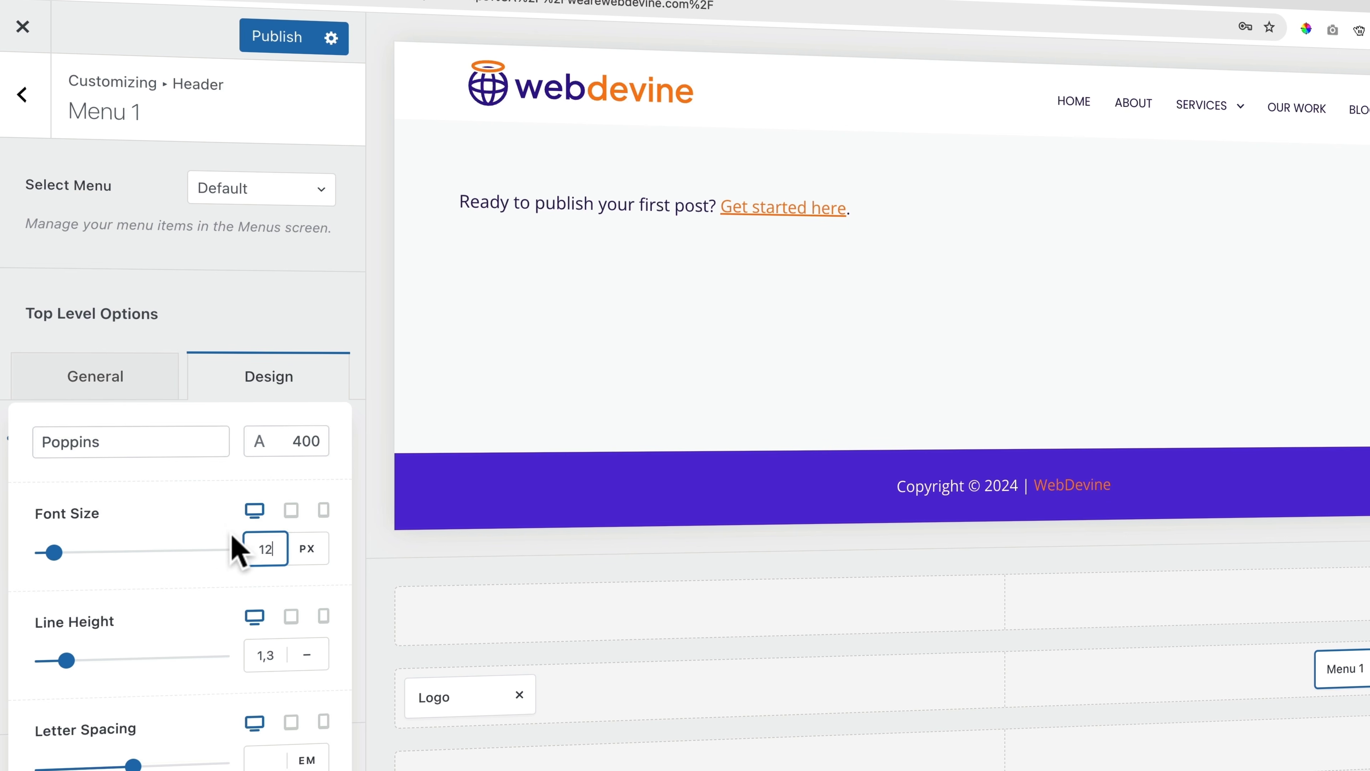
pyautogui.press('Up')
pyautogui.press('Up')
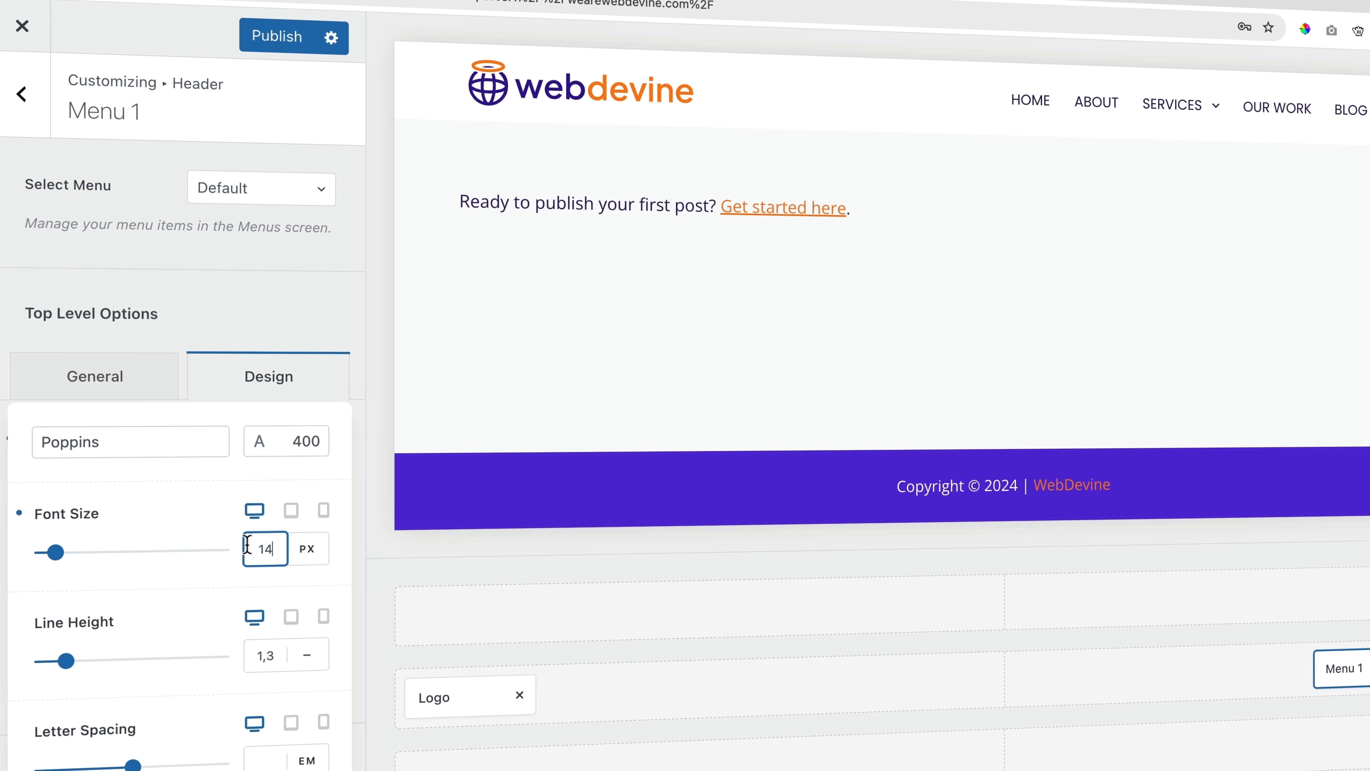
pyautogui.click(300, 451)
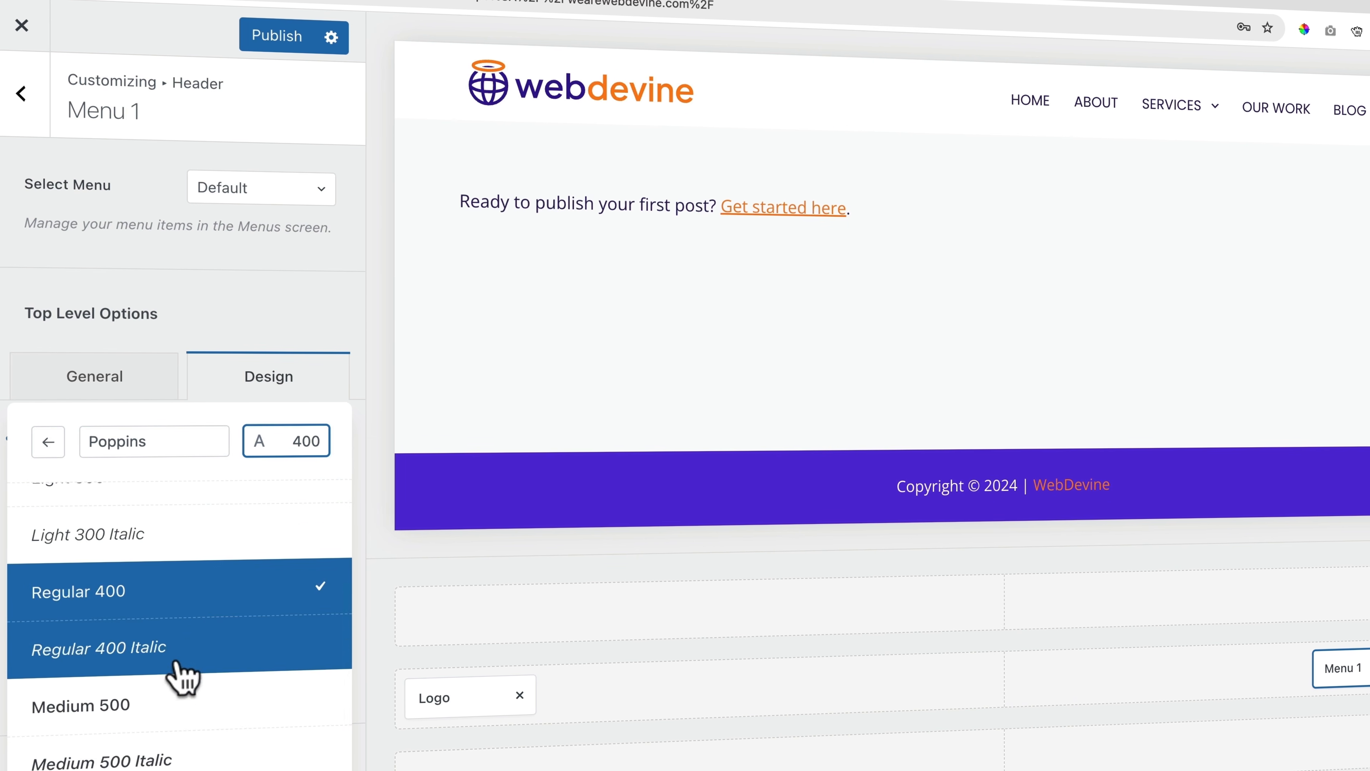
pyautogui.click(159, 696)
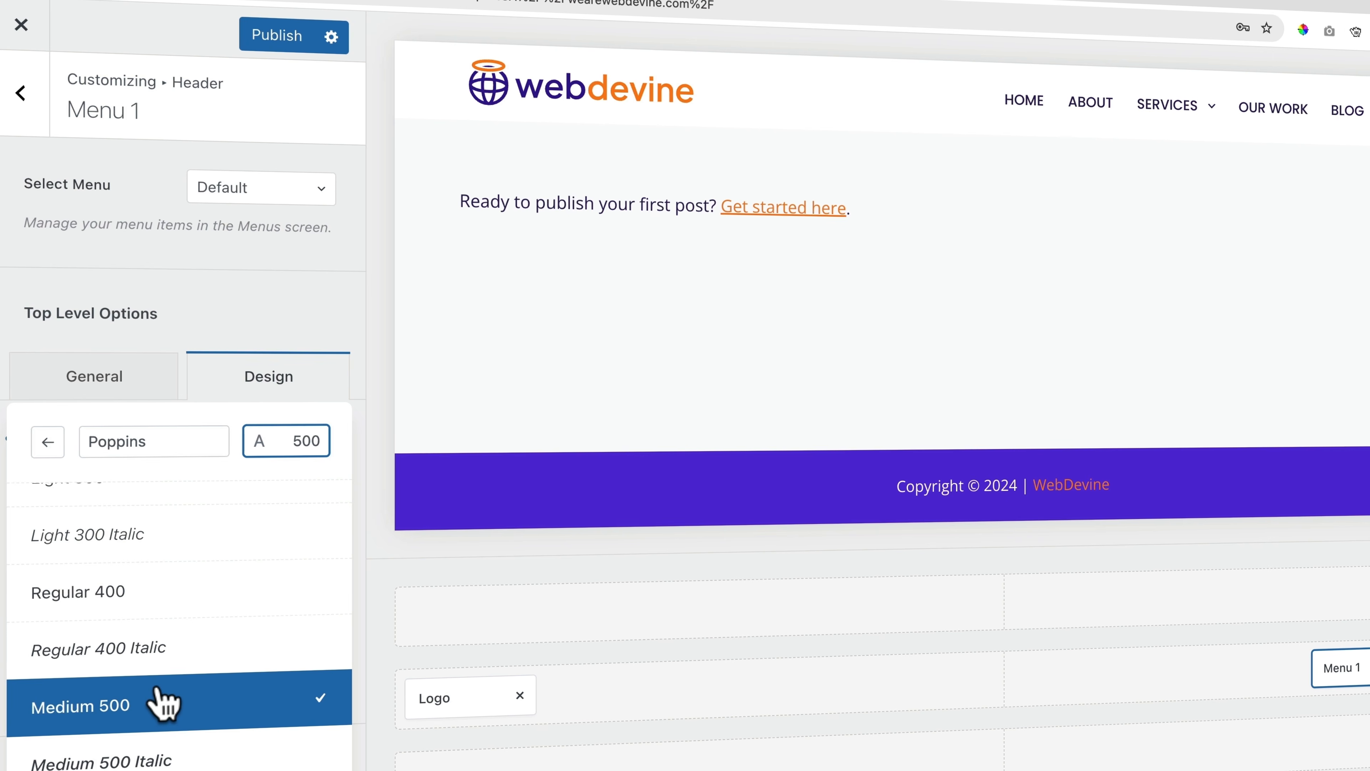
pyautogui.click(251, 345)
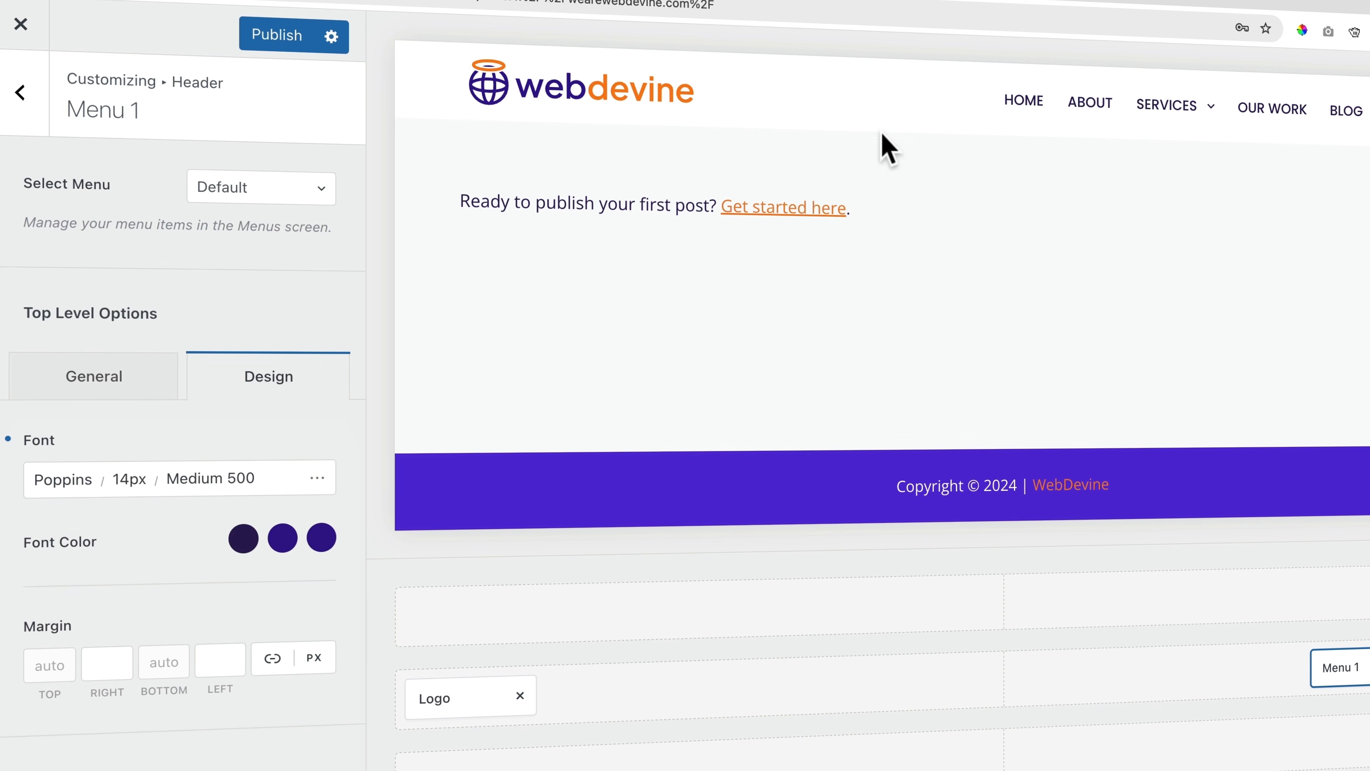
# Make the menu's hover and active link colours orange Color 1
pyautogui.moveTo(1198, 110)
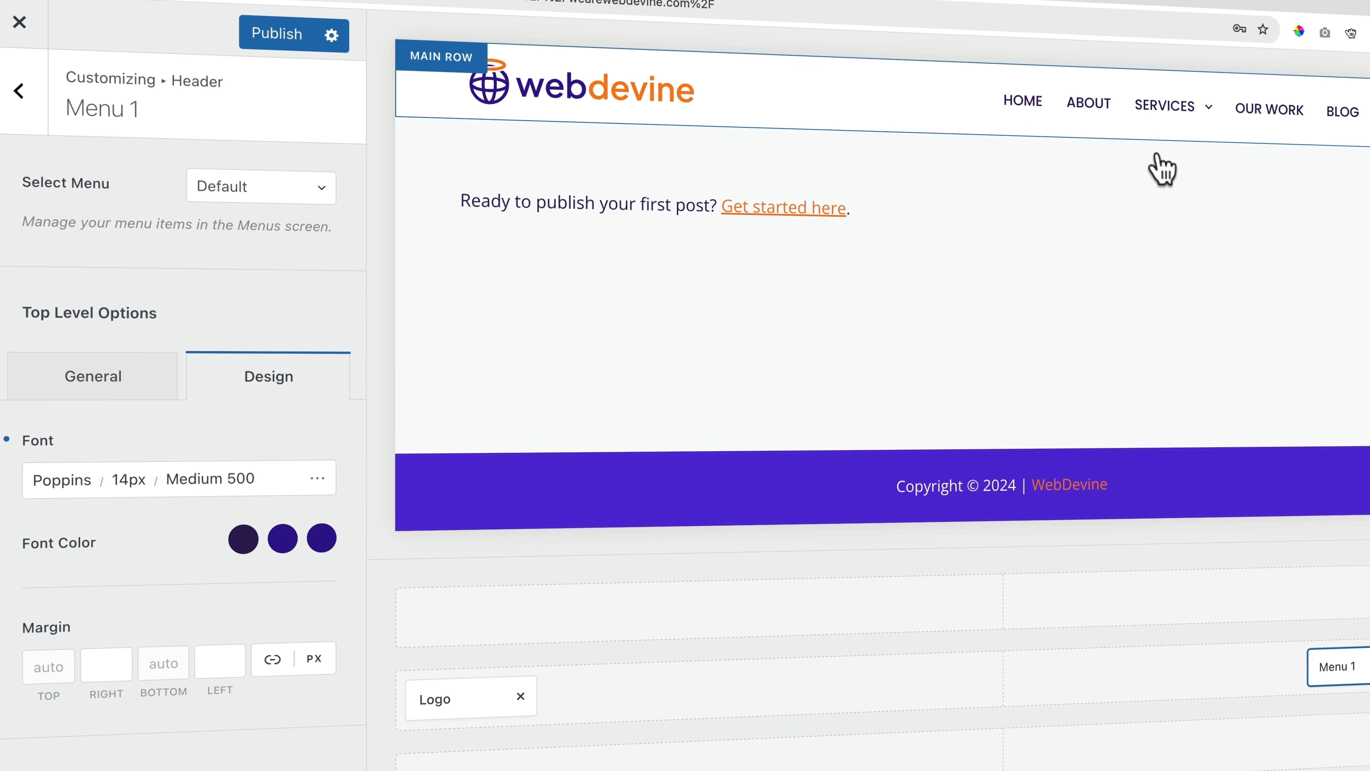
pyautogui.click(244, 540)
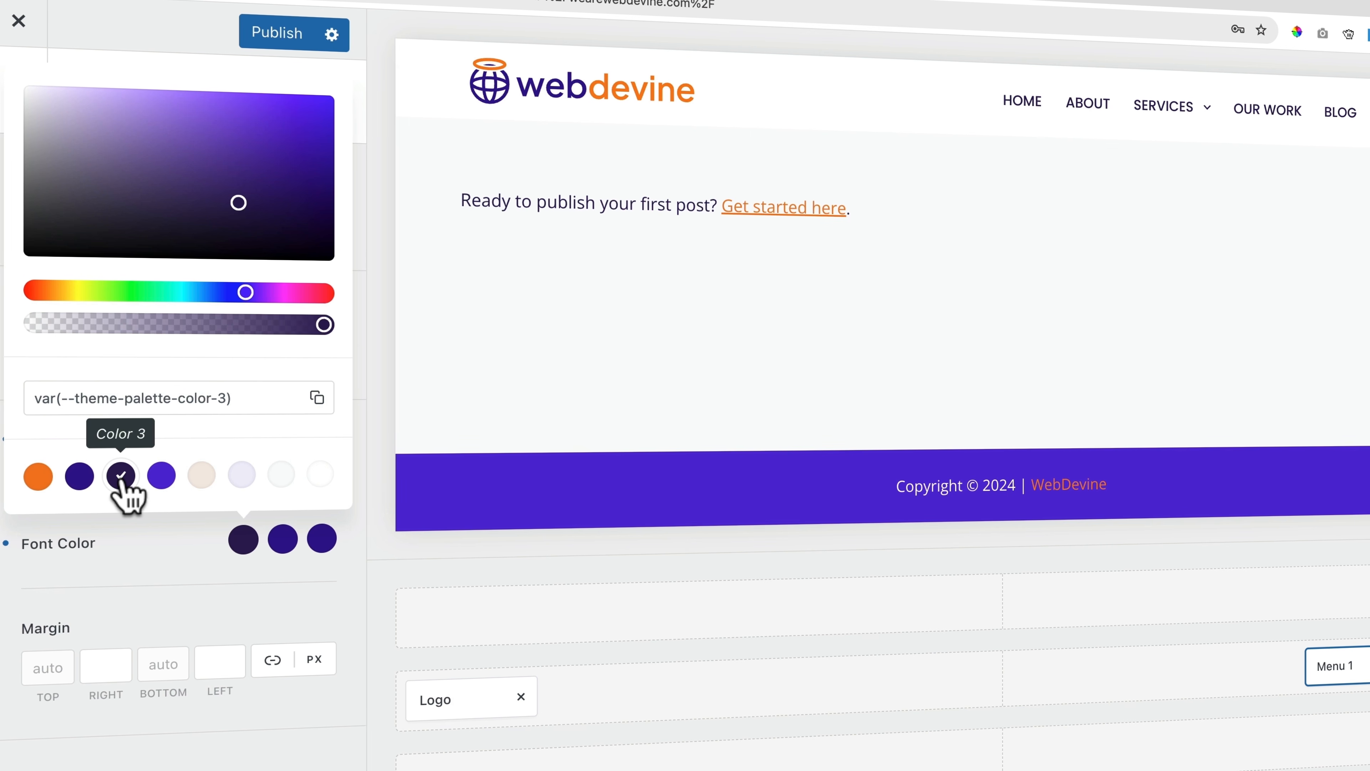
pyautogui.click(282, 544)
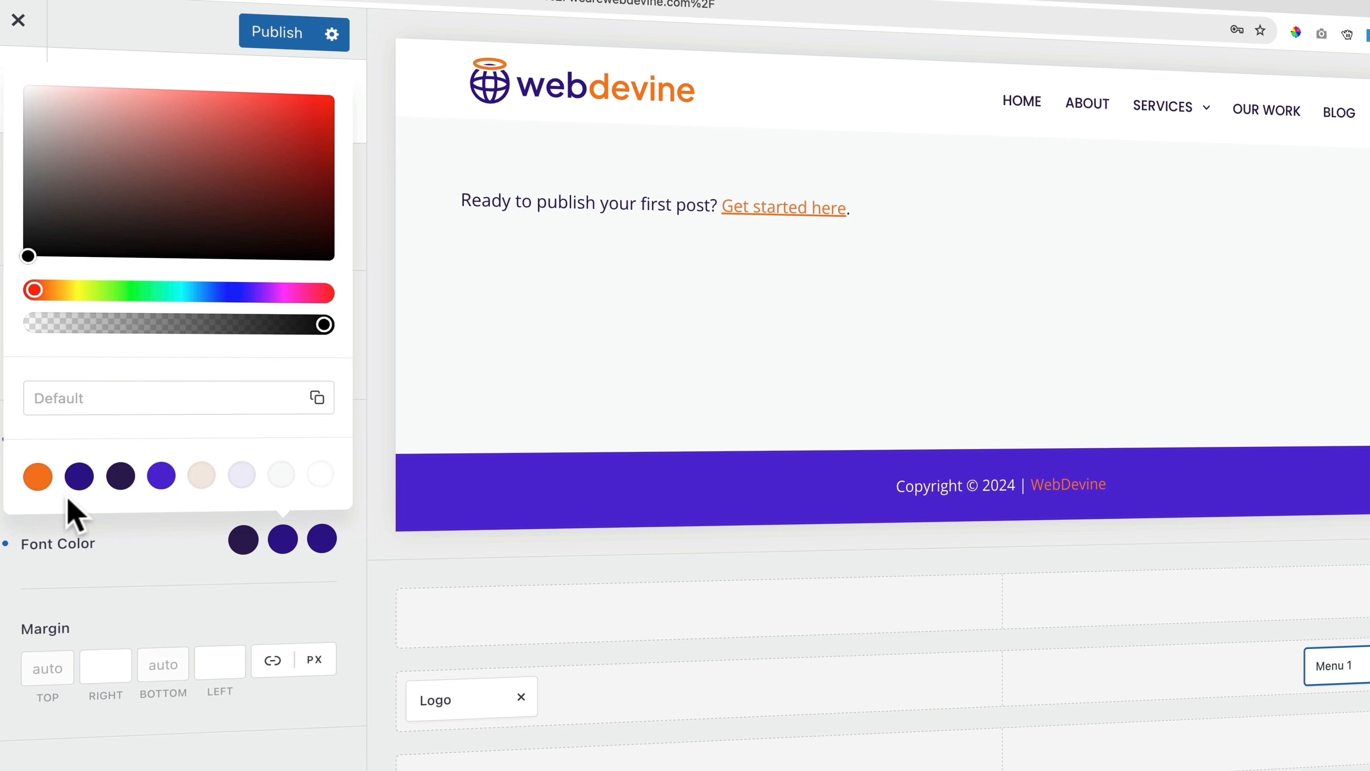
pyautogui.click(38, 476)
pyautogui.click(208, 541)
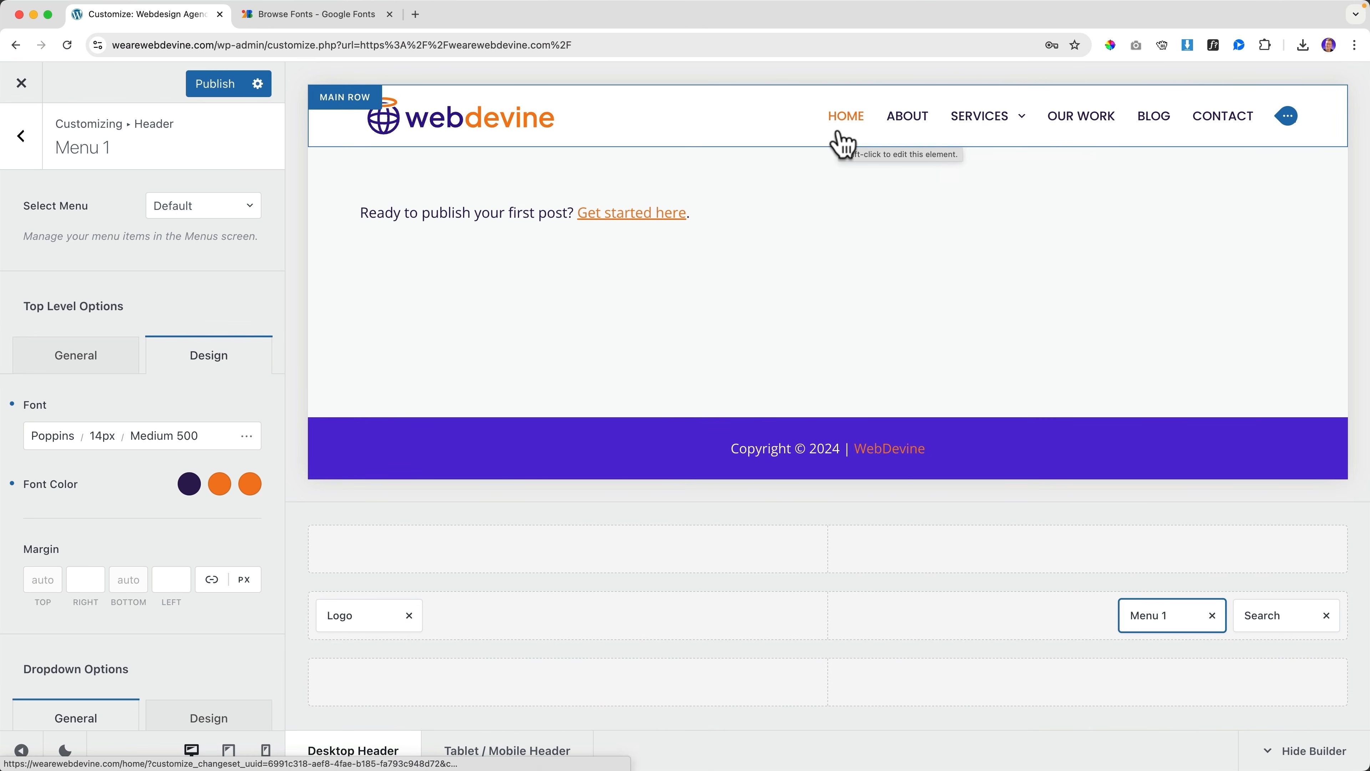
# Load apple.com in a new tab and close the Google Fonts tab
pyautogui.click(416, 15)
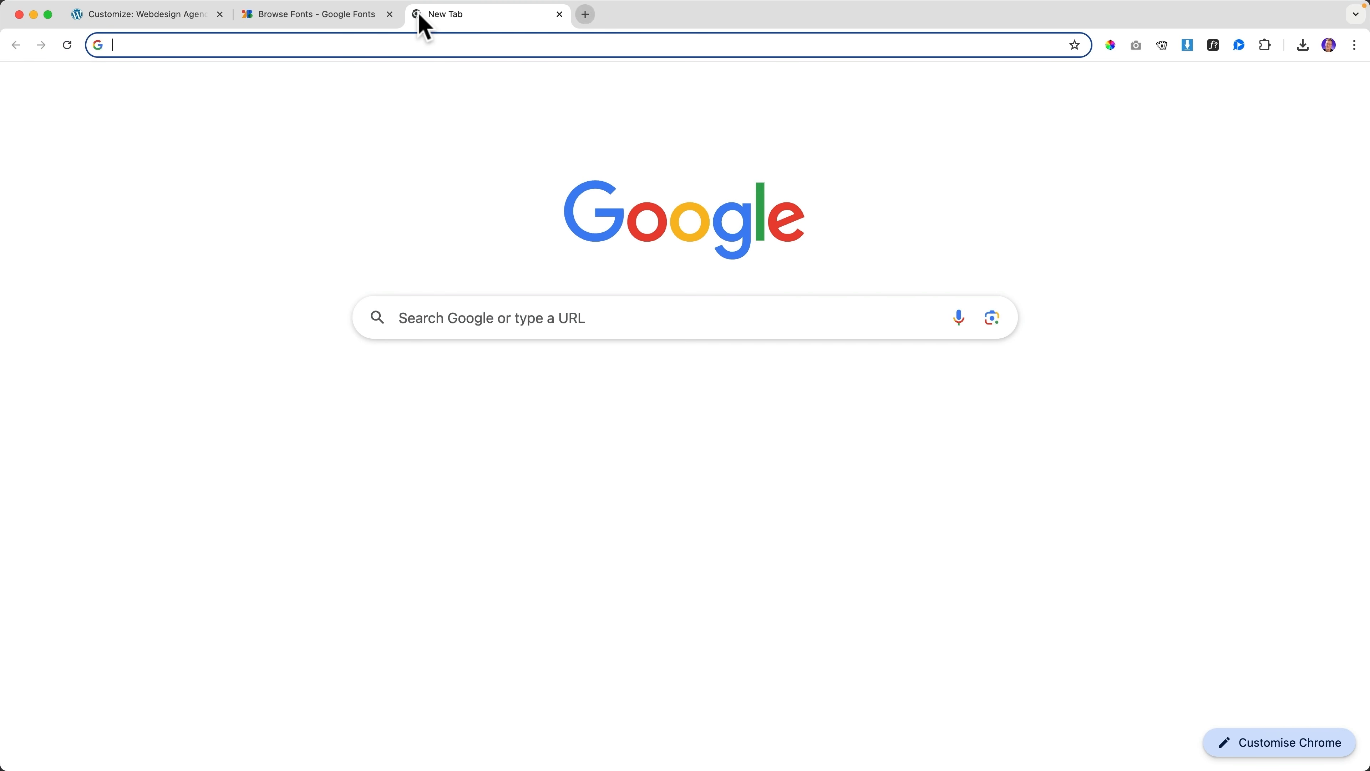
pyautogui.write('apple')
pyautogui.press('Return')
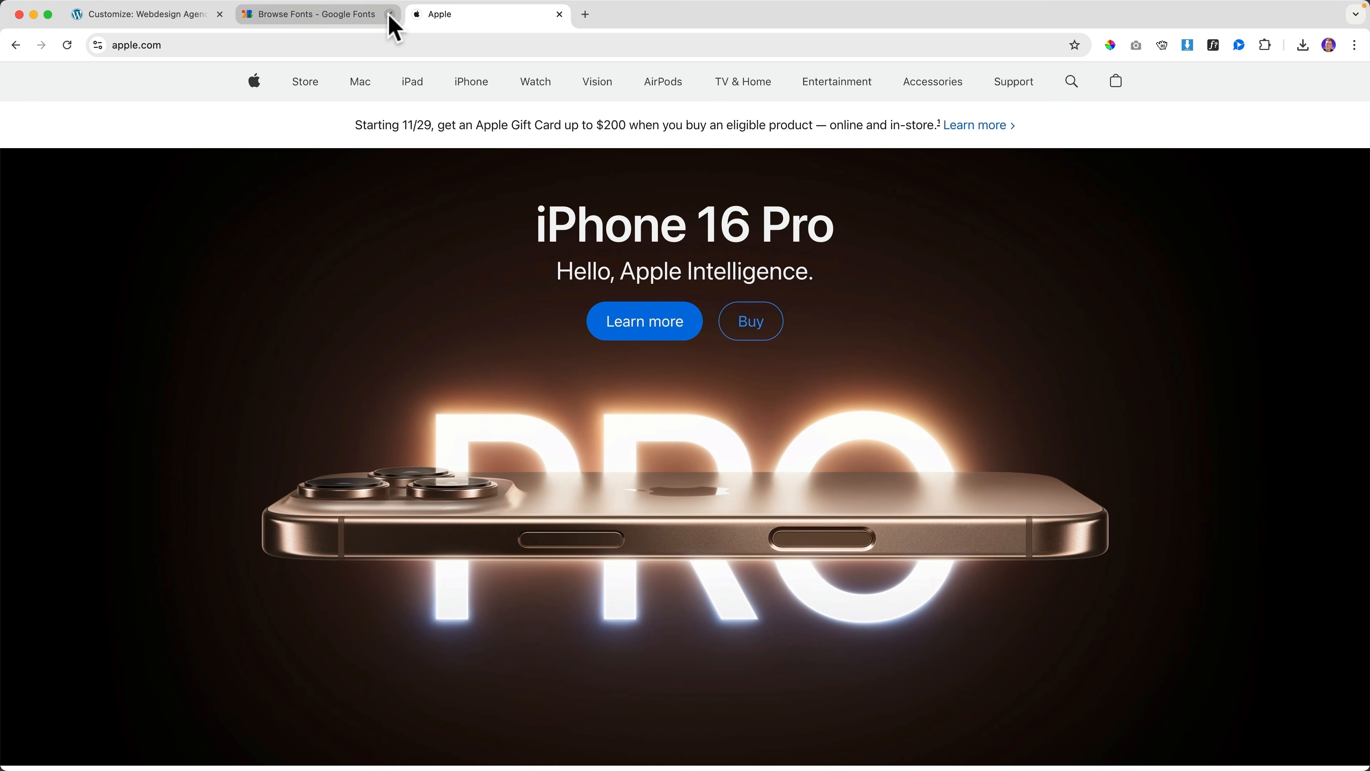
pyautogui.click(390, 14)
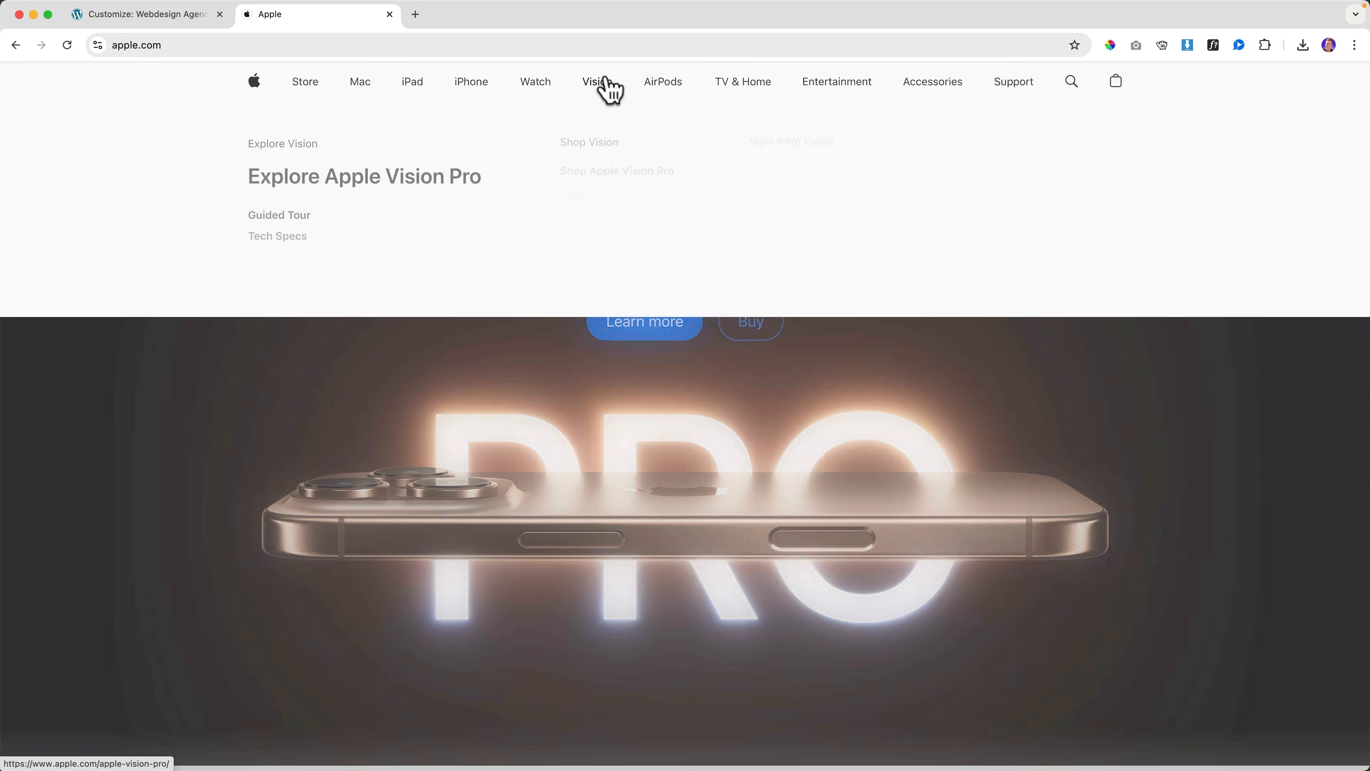
# Visit the Apple Vision Pro page, return to Apple's homepage, and close the Apple tab
pyautogui.click(604, 82)
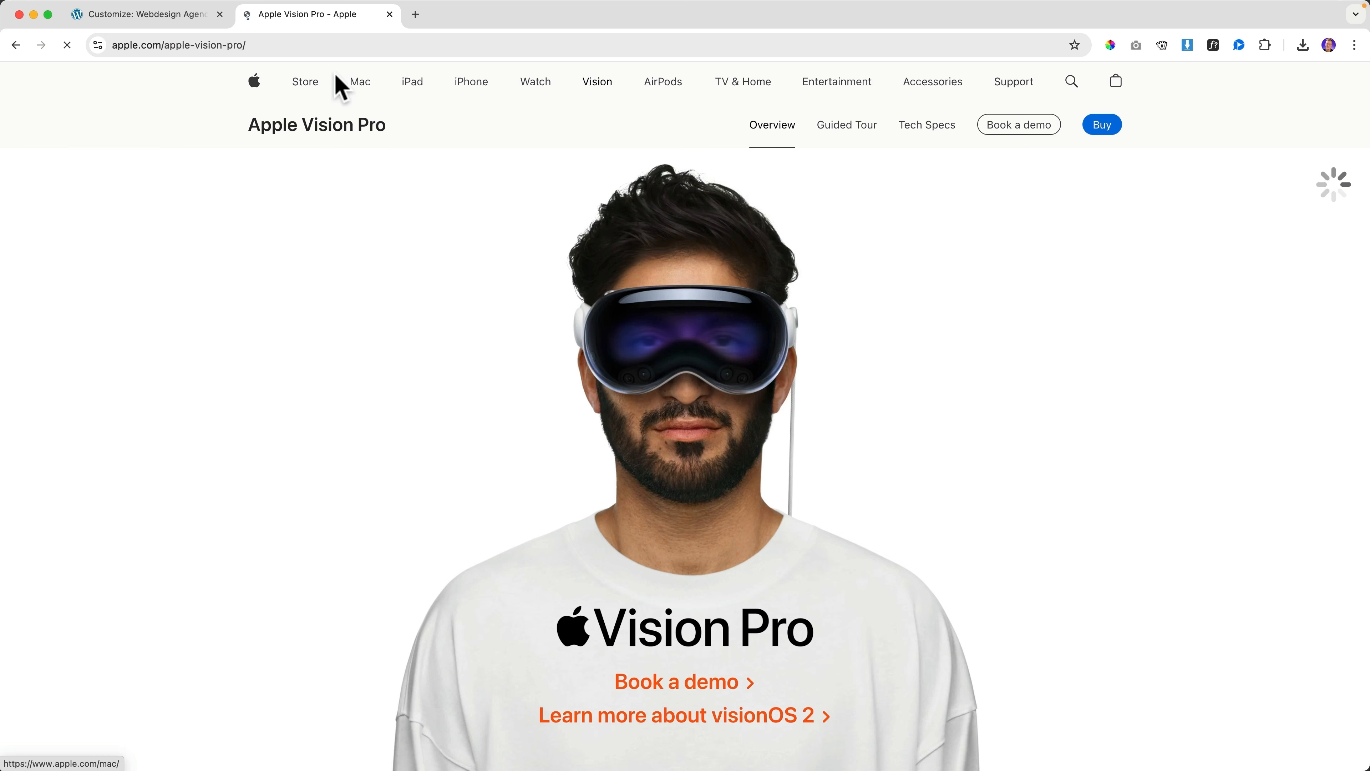
pyautogui.moveTo(1032, 95)
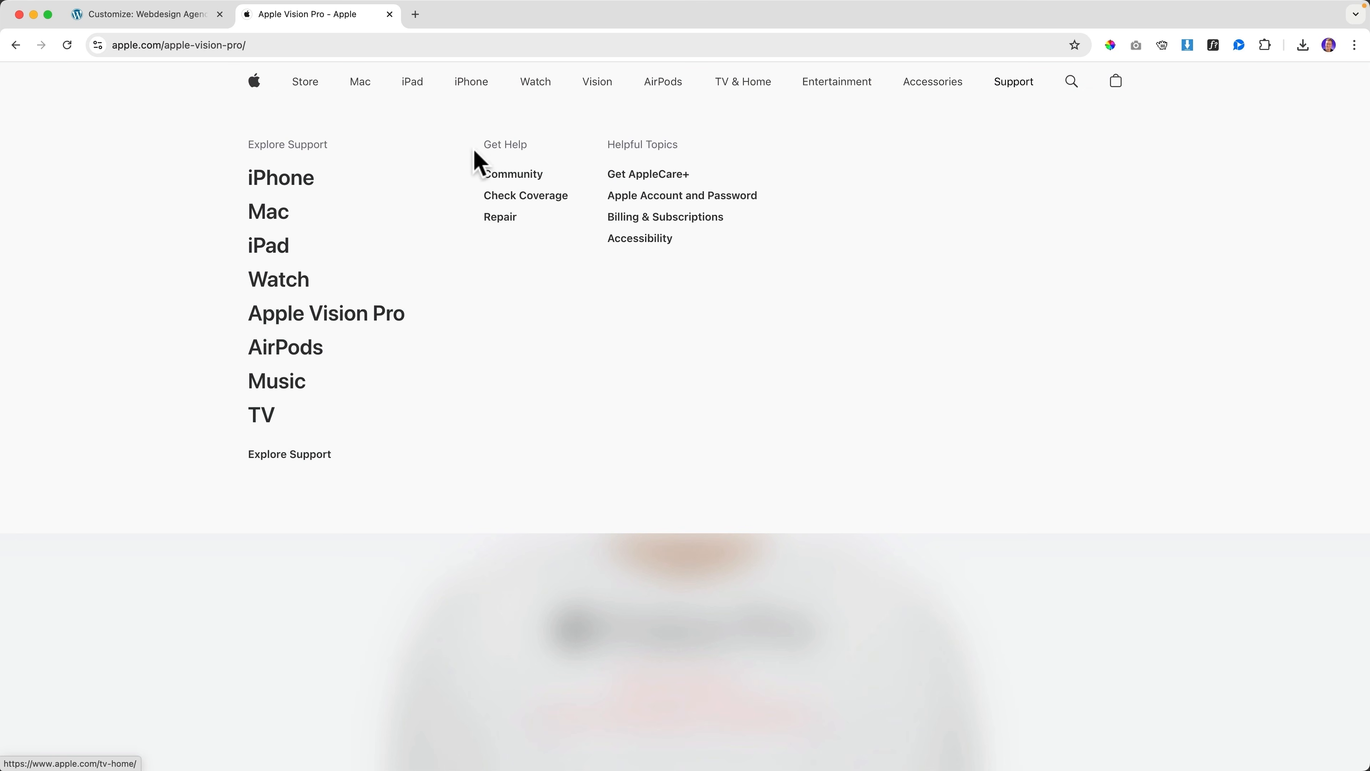
pyautogui.click(248, 95)
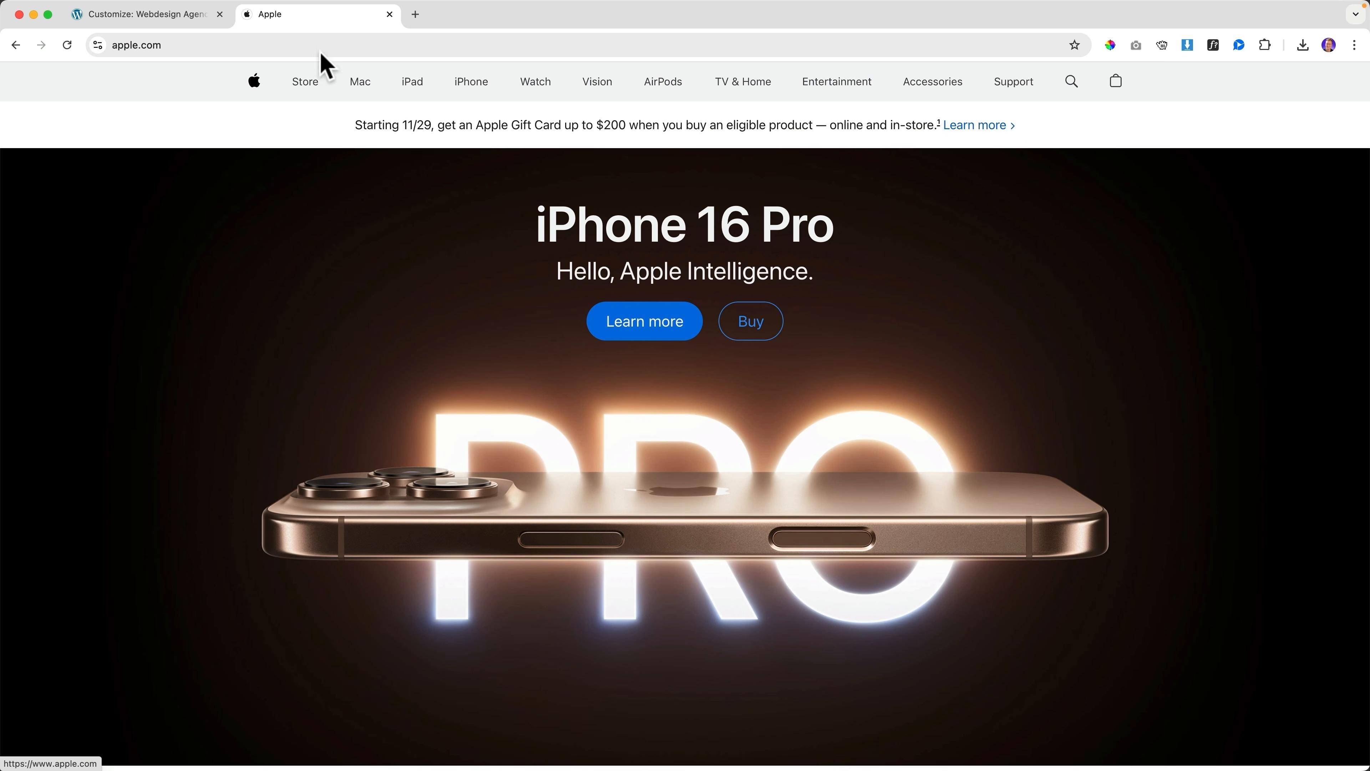
pyautogui.click(389, 15)
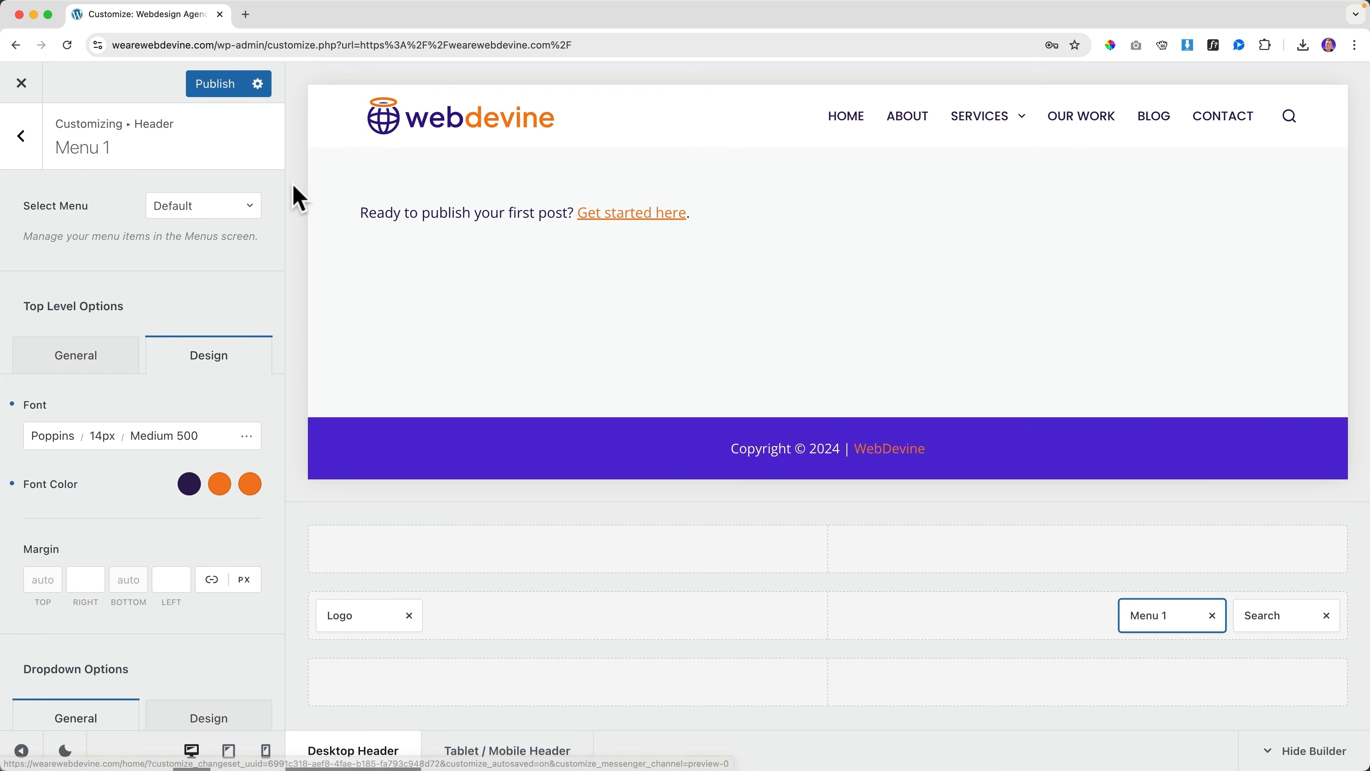
# Delete the Home item from Main Menu under Customizer Menus and publish
pyautogui.click(34, 150)
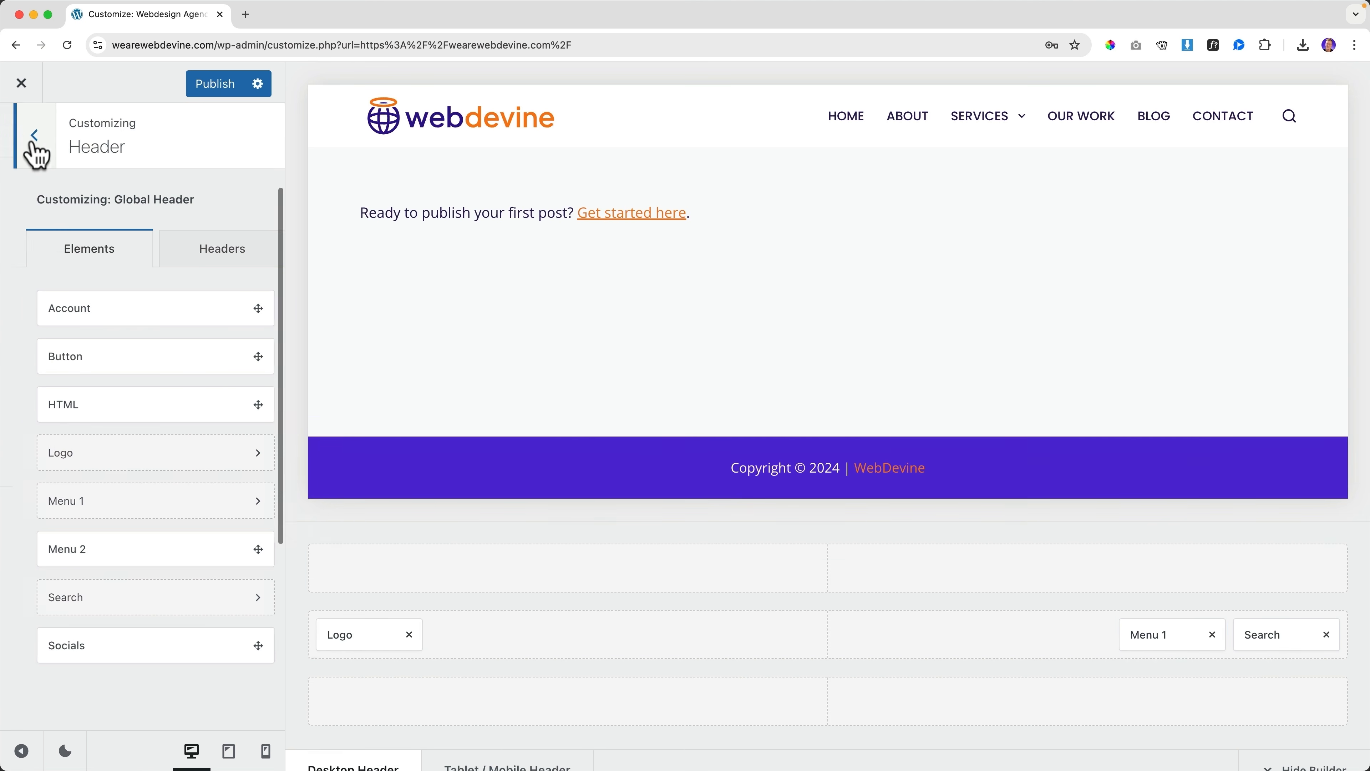
pyautogui.click(31, 147)
pyautogui.scroll(-6, 57, 251)
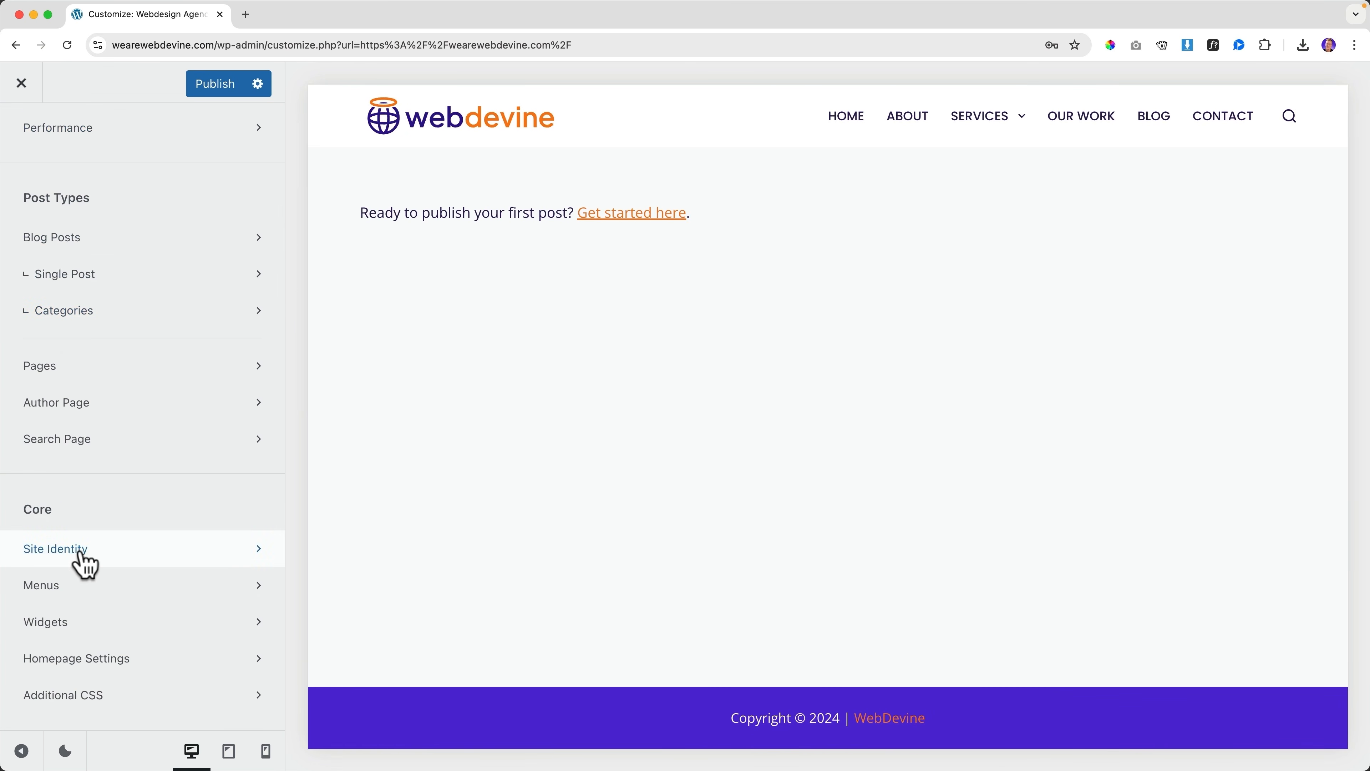
pyautogui.click(64, 594)
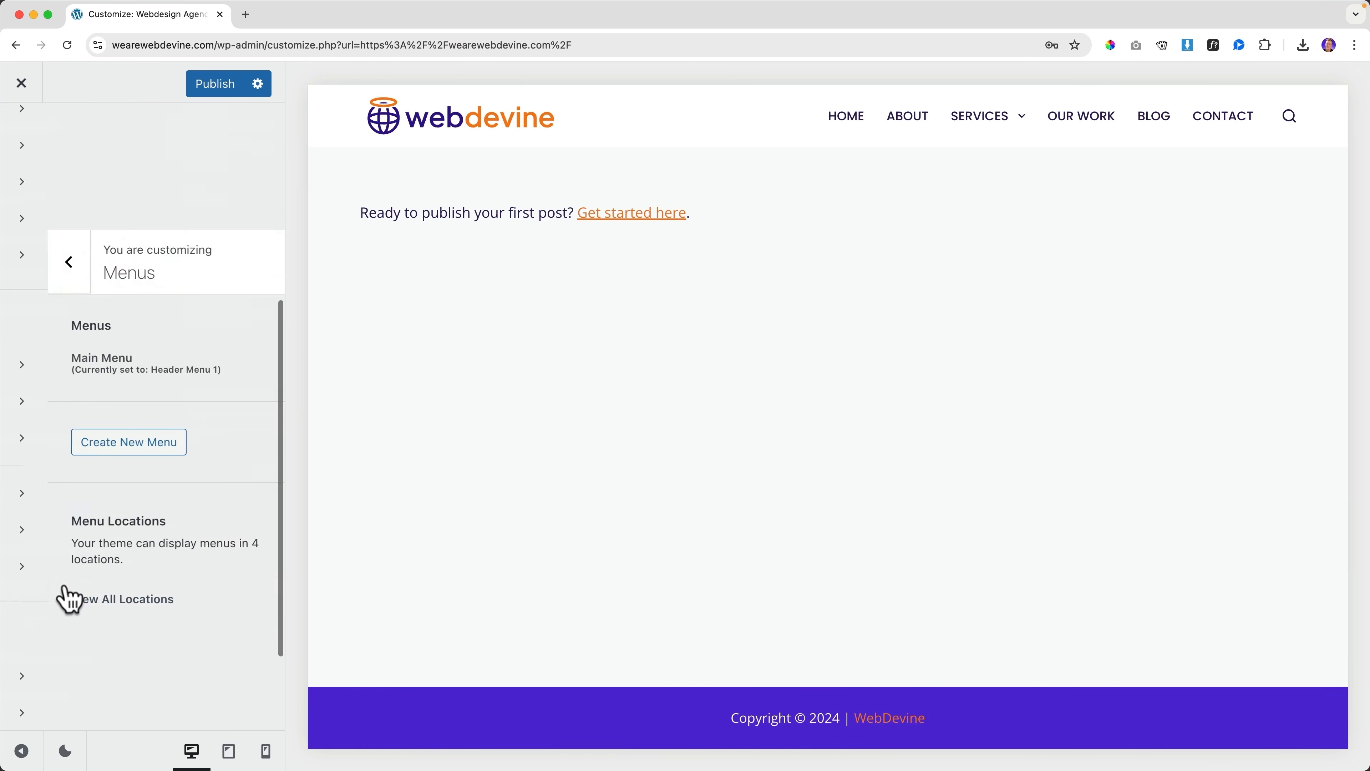
pyautogui.click(85, 252)
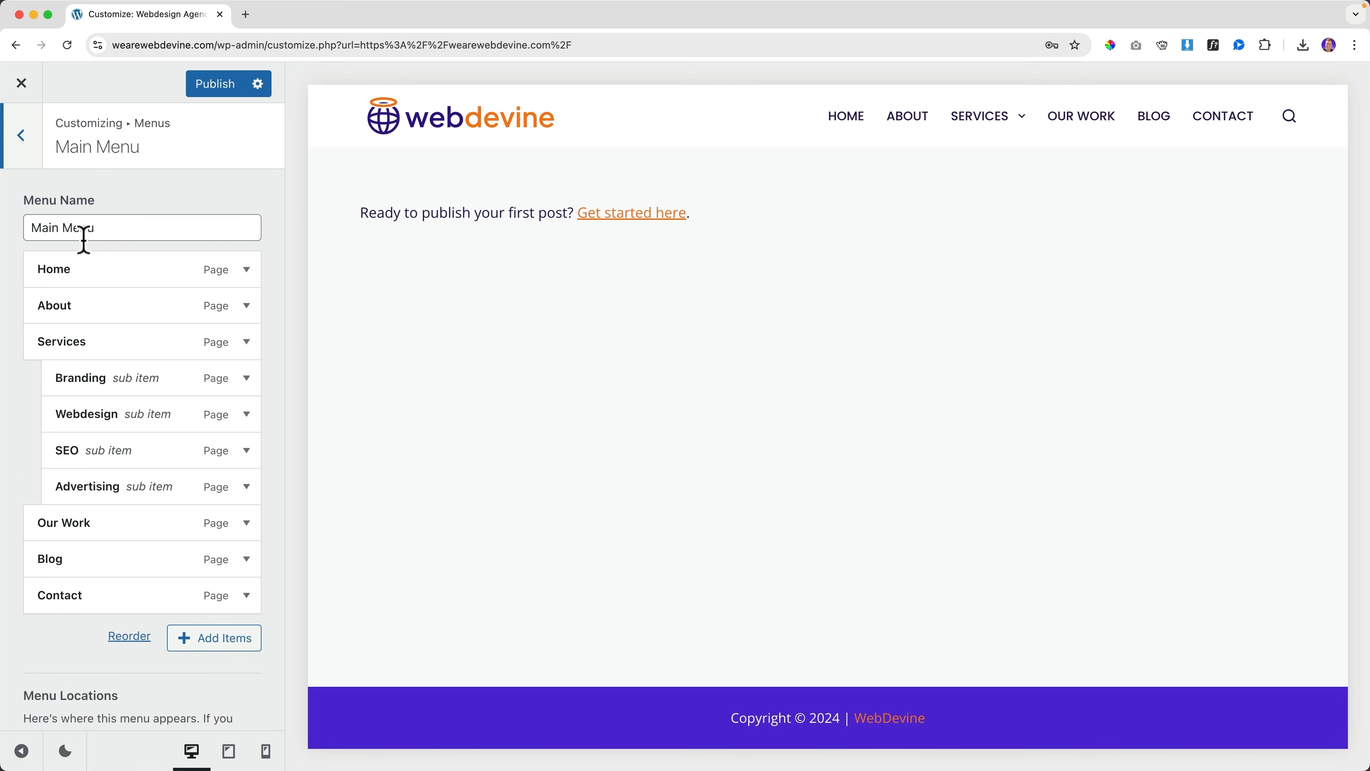
pyautogui.click(246, 270)
pyautogui.click(54, 695)
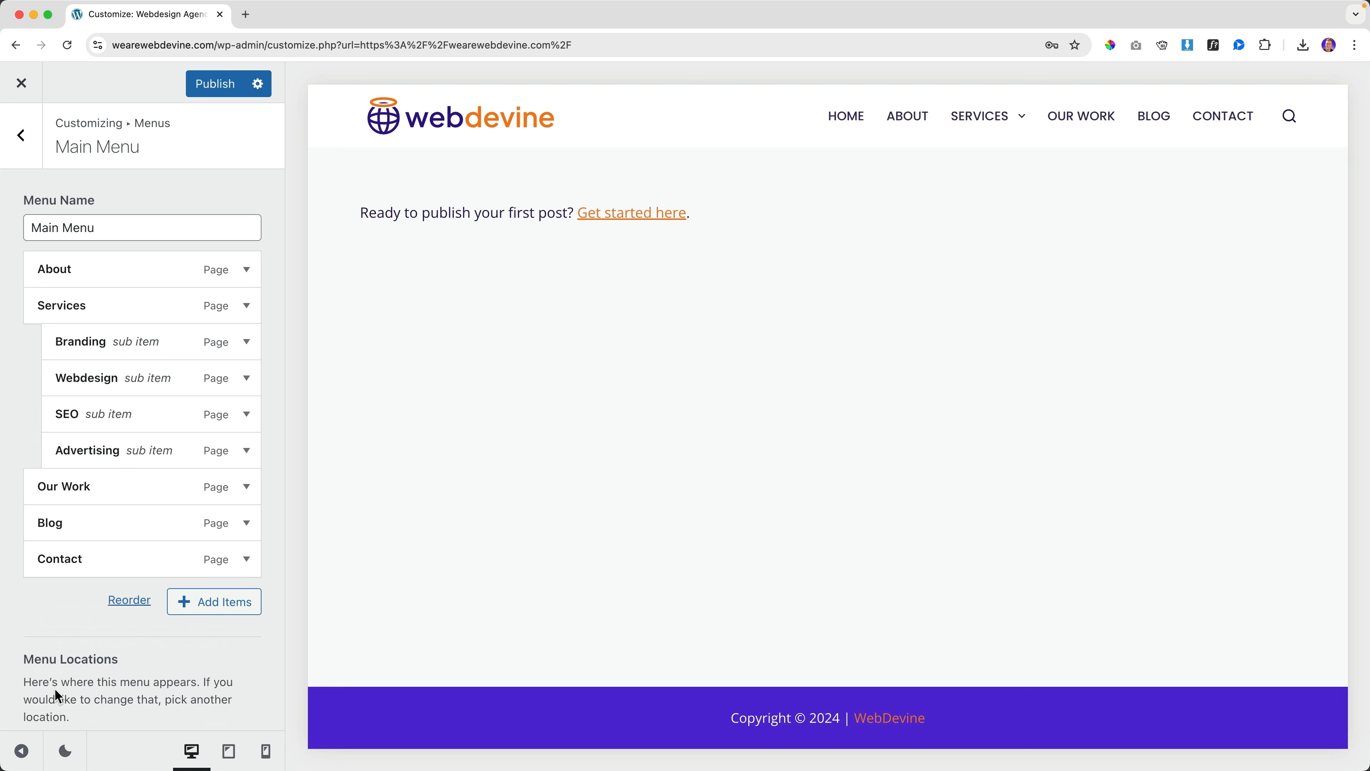
pyautogui.click(24, 147)
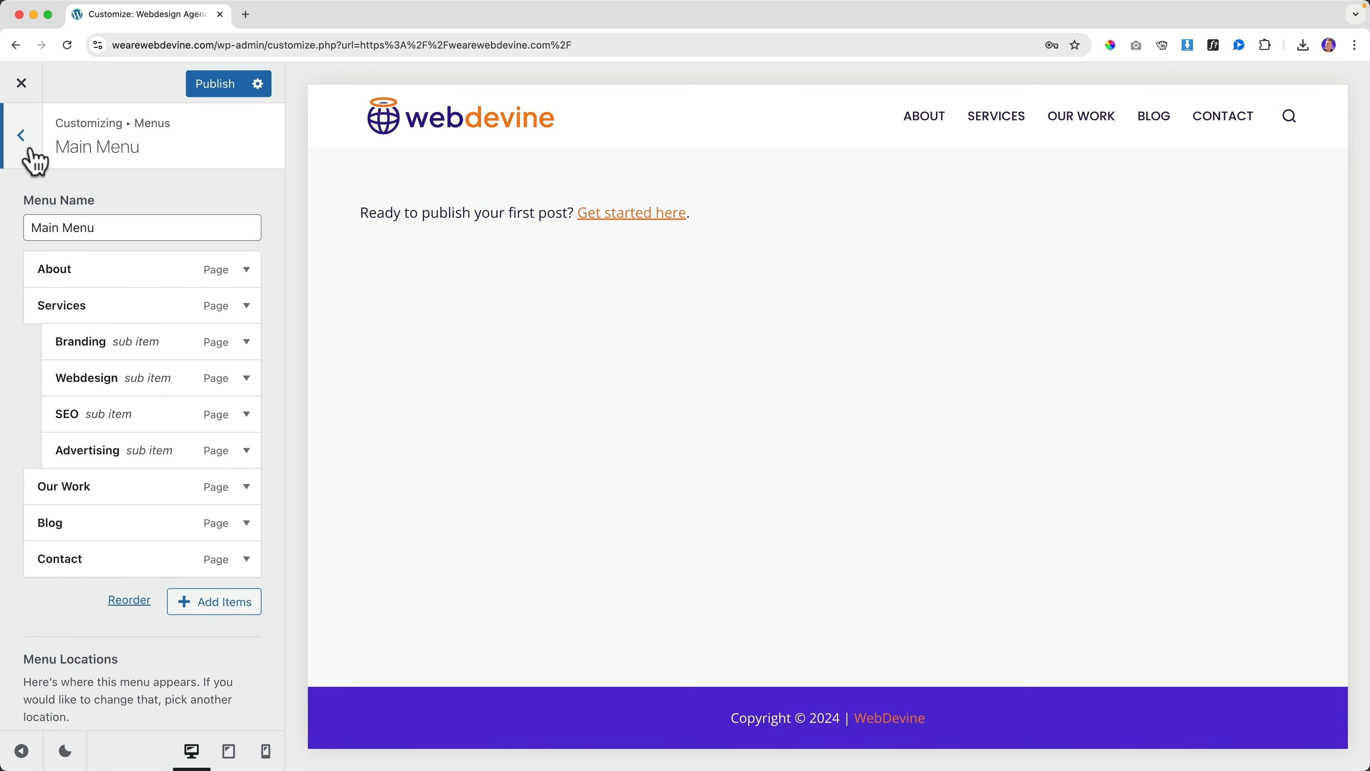
pyautogui.click(215, 90)
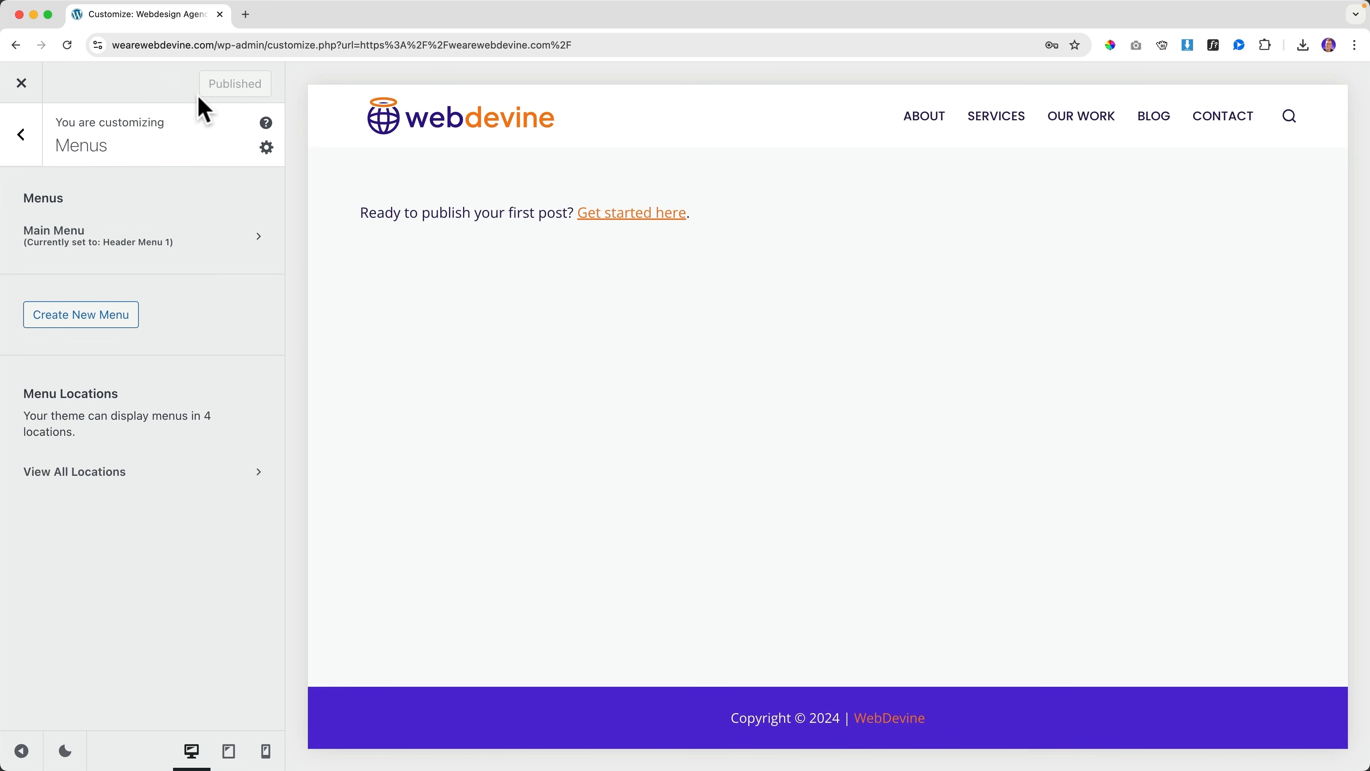
# Exit the customizer, visit the About page, then return home via the webdevine logo
pyautogui.click(22, 84)
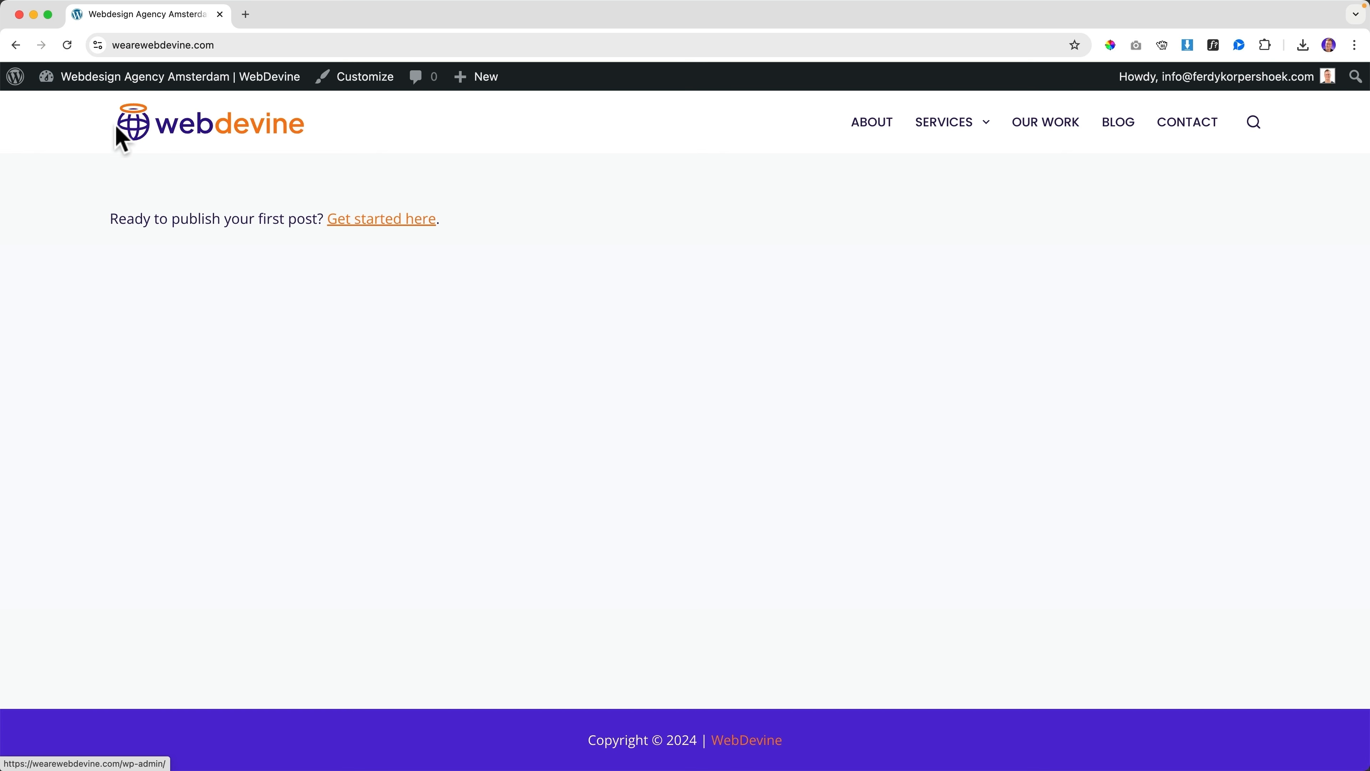
pyautogui.click(866, 125)
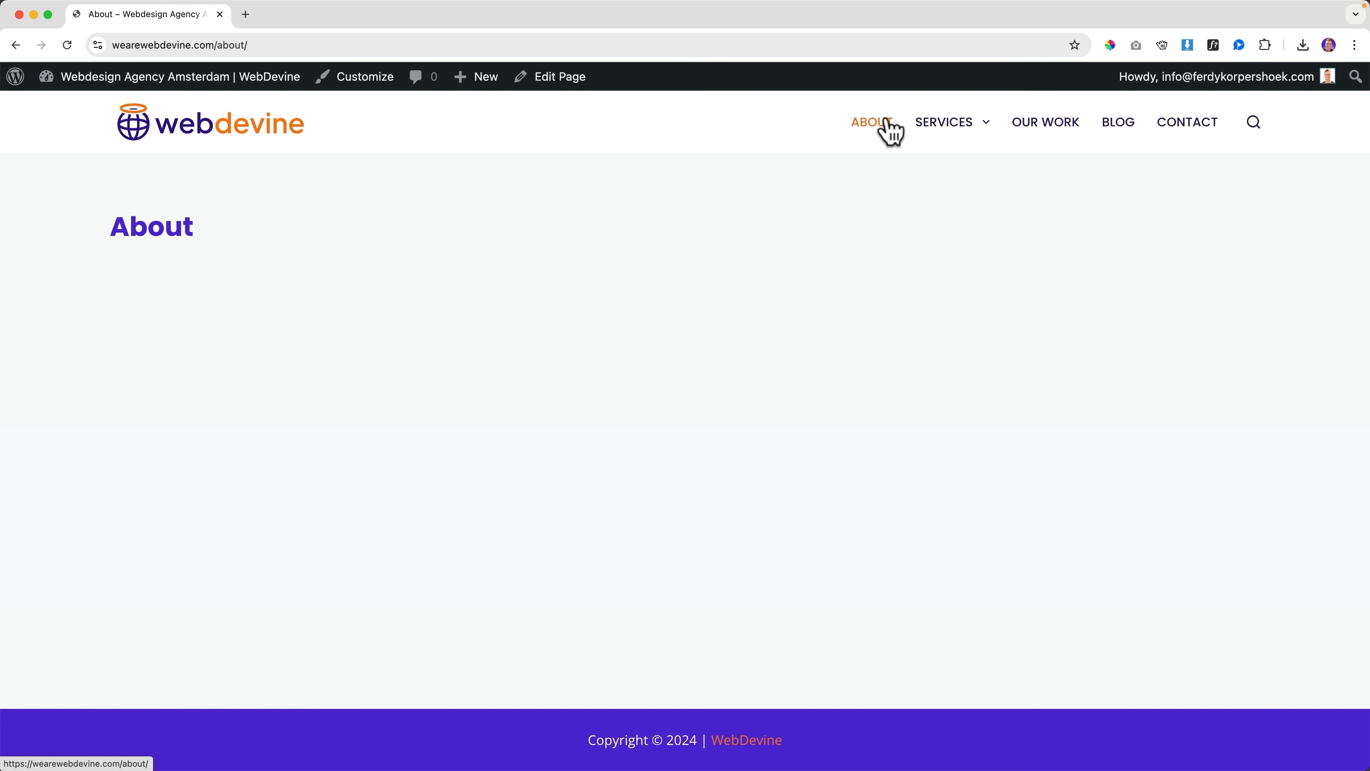
pyautogui.click(243, 138)
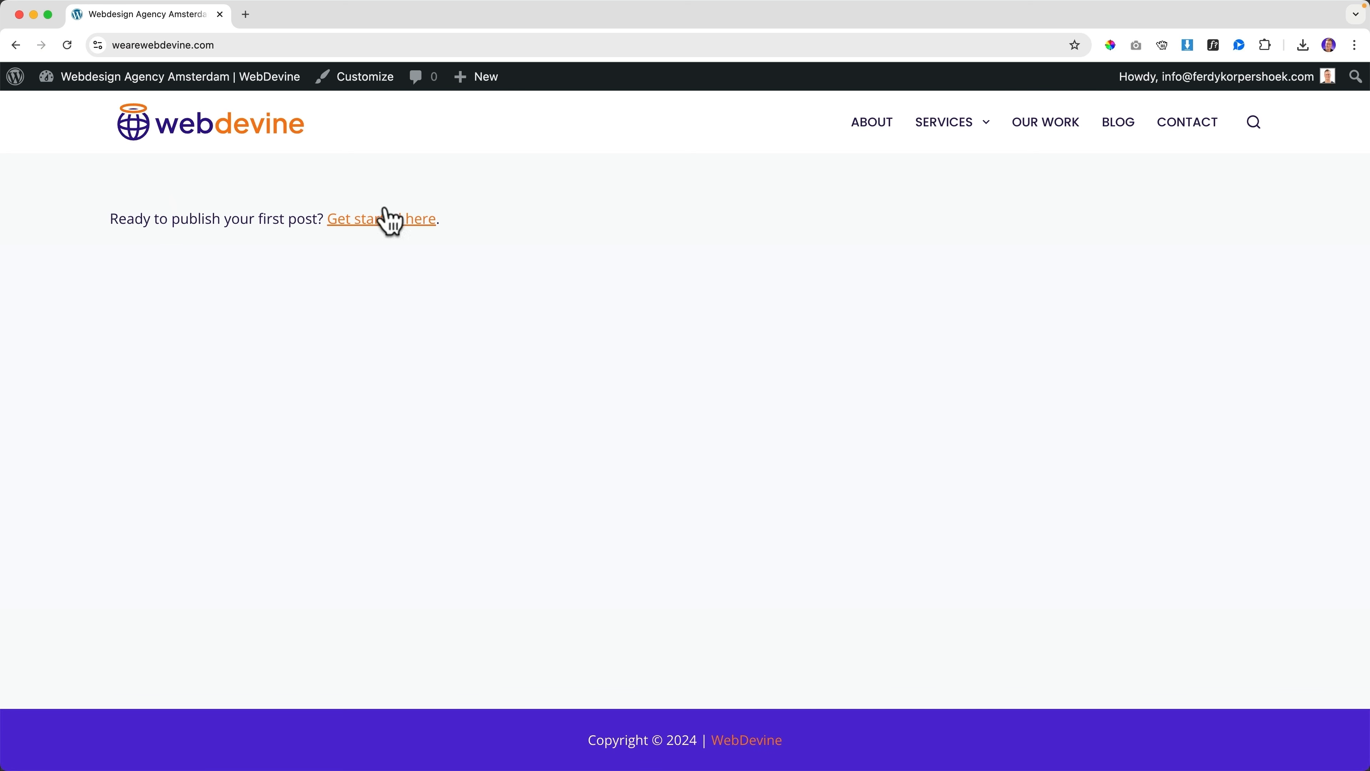
# Use a static homepage with Home as front page and Blog as posts page, publish, and exit
pyautogui.click(357, 82)
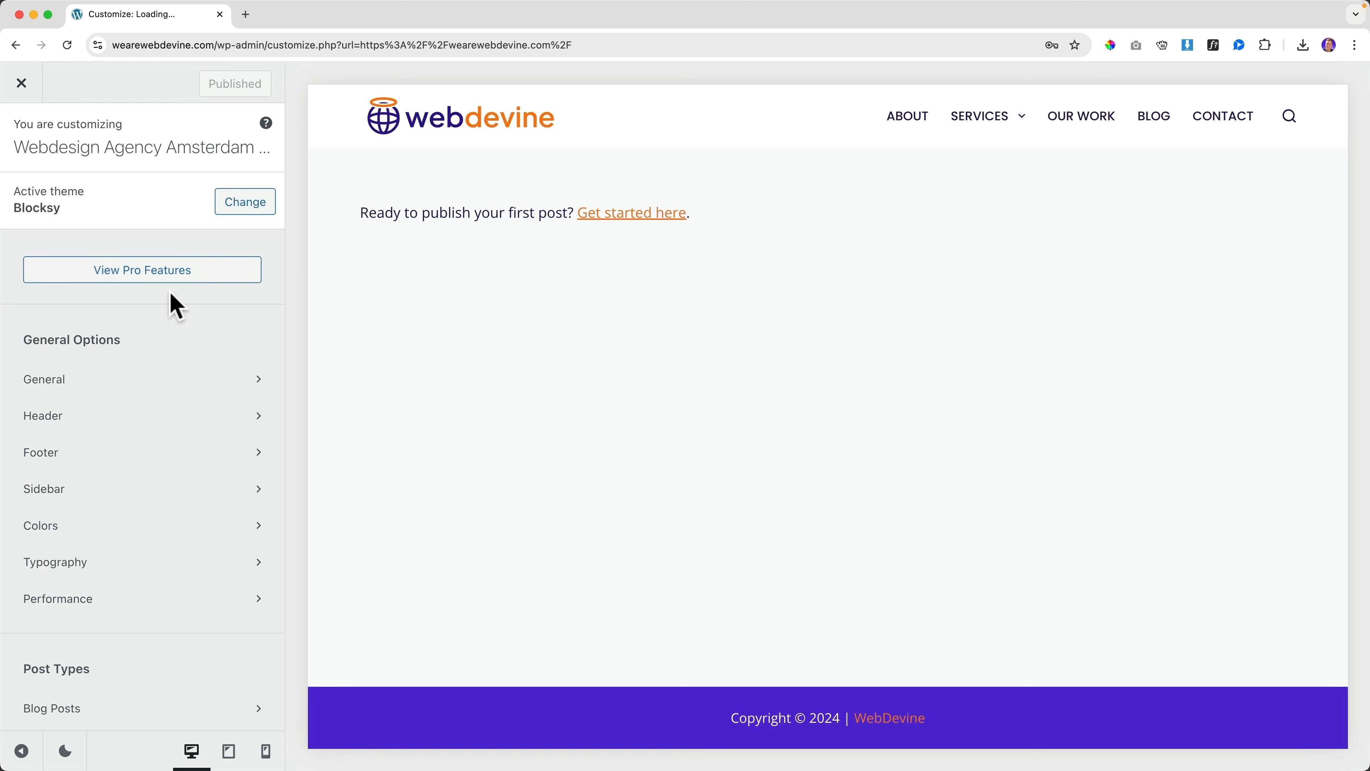
pyautogui.scroll(-8, 162, 307)
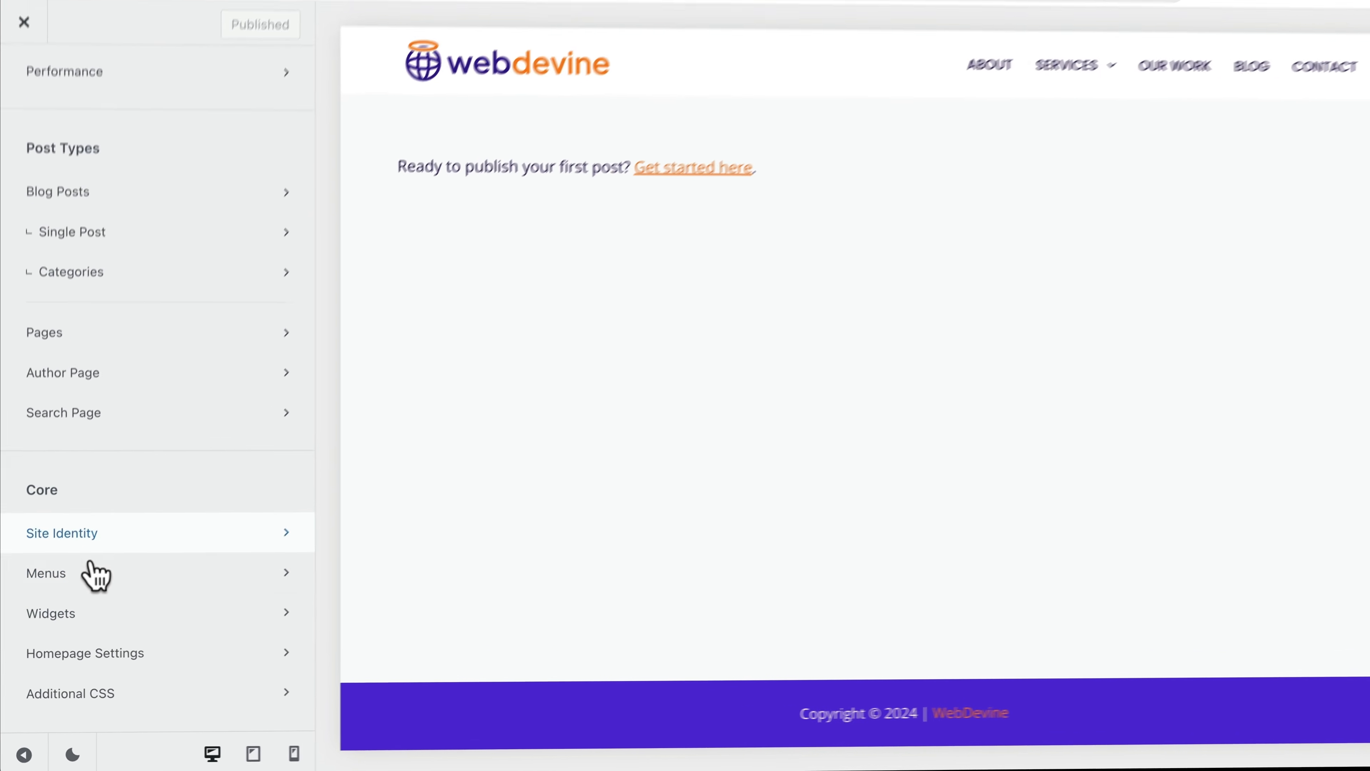
pyautogui.click(98, 654)
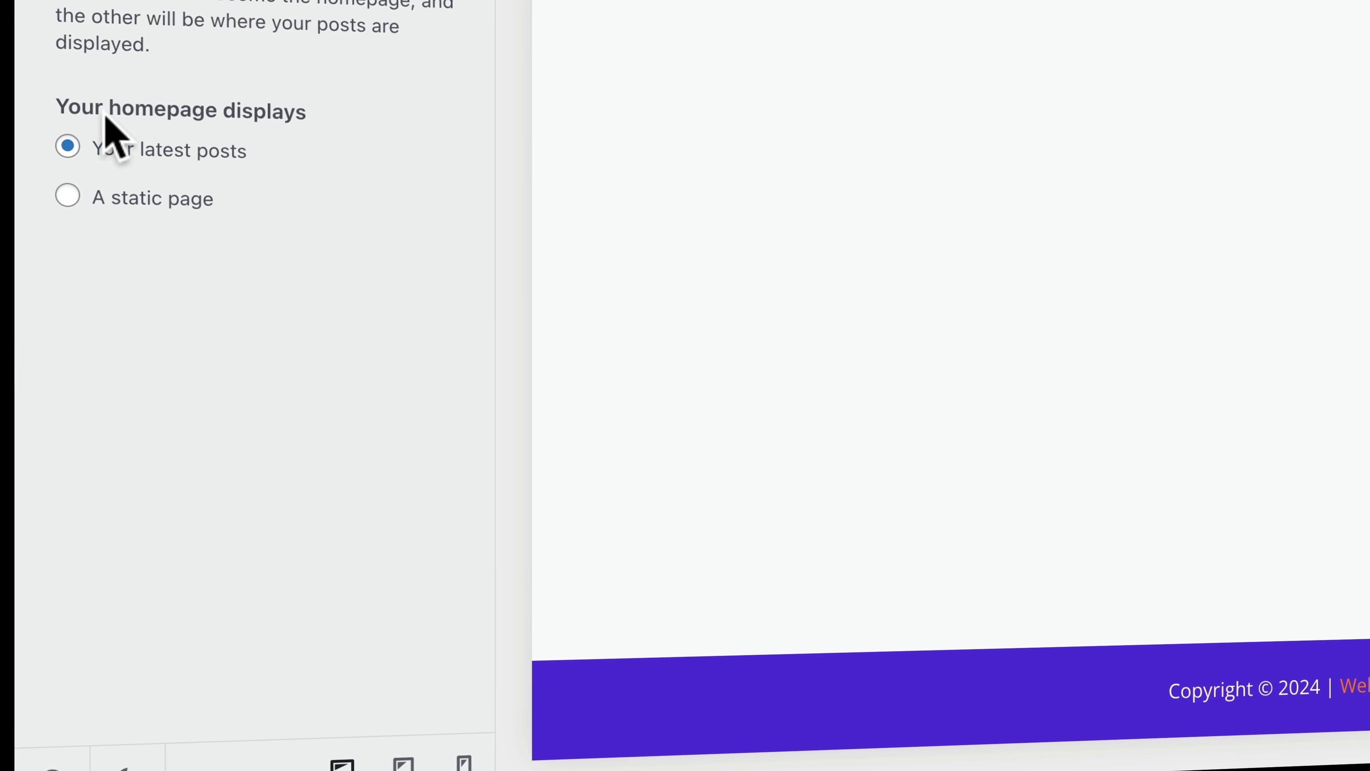
pyautogui.moveTo(73, 110); pyautogui.dragTo(291, 113)
pyautogui.click(290, 113)
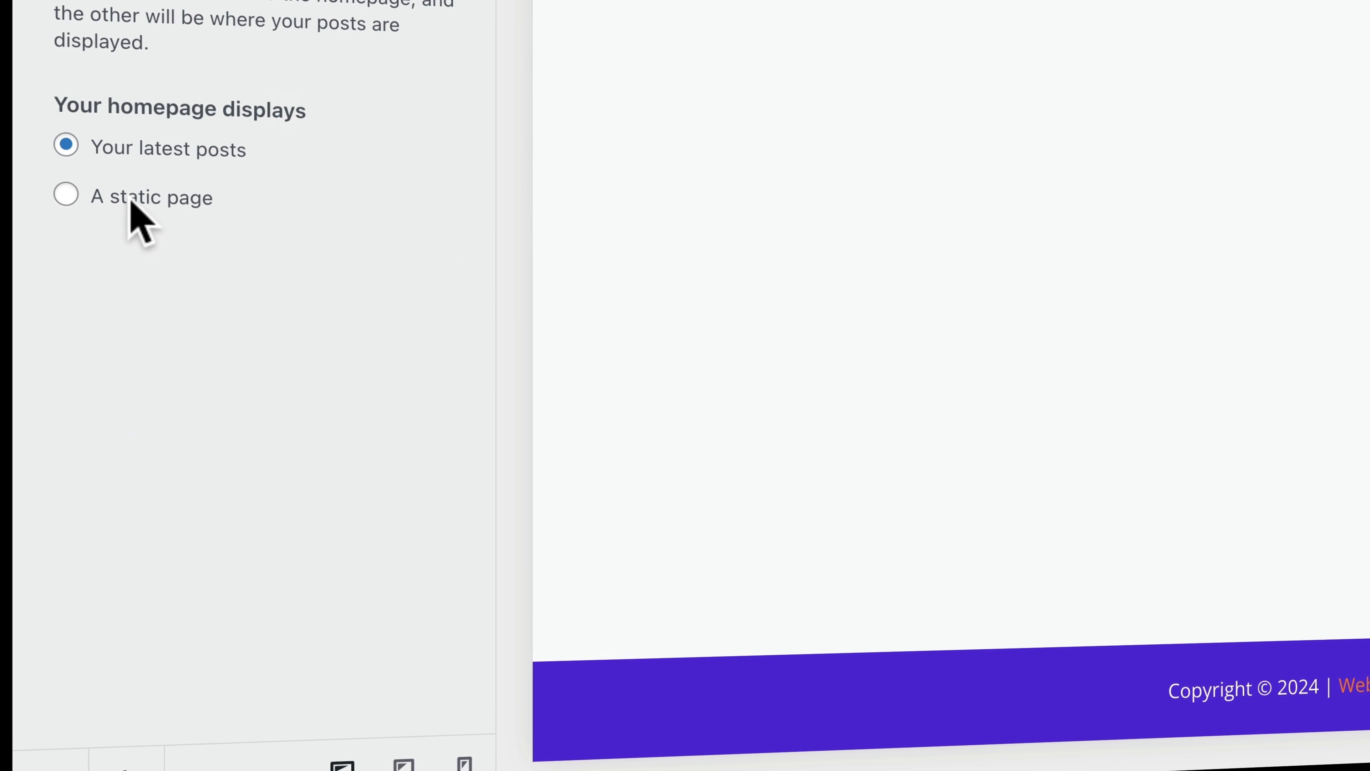
pyautogui.click(66, 194)
pyautogui.click(145, 303)
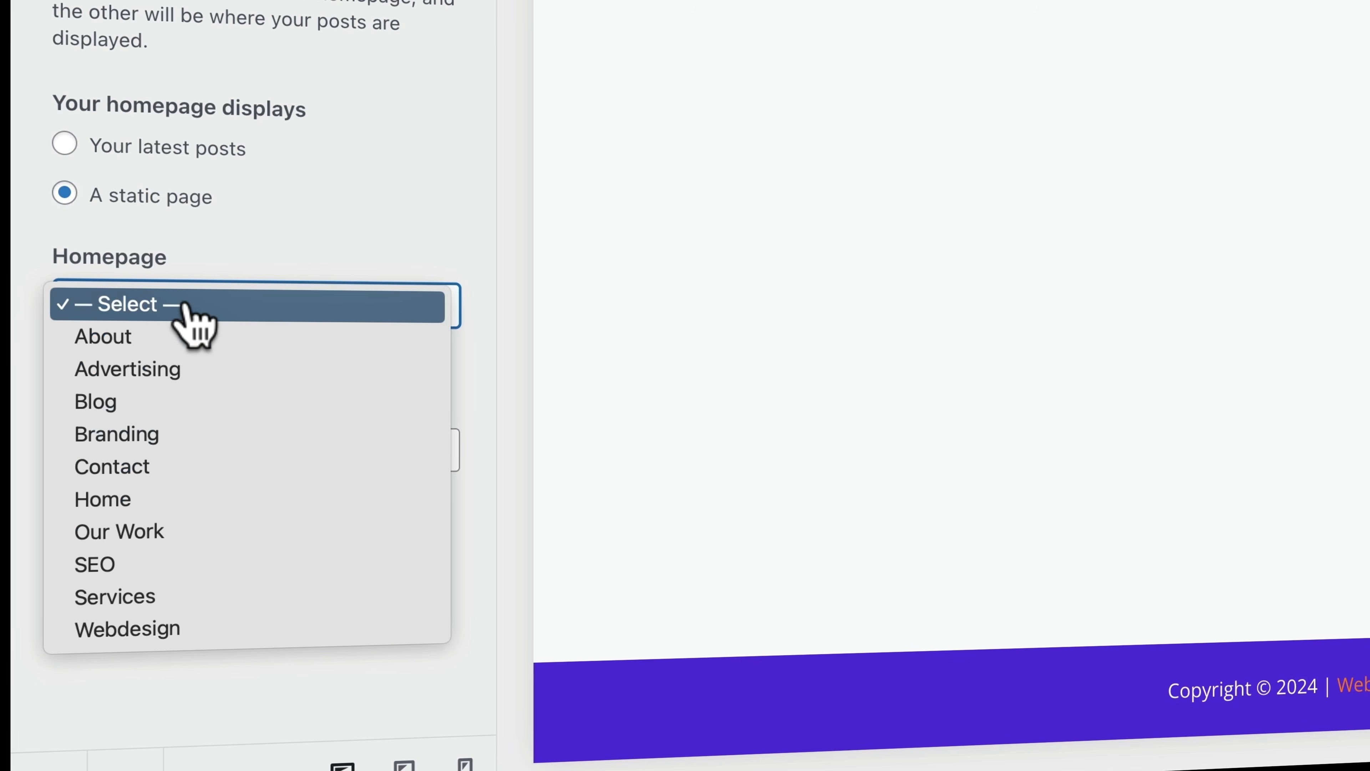
pyautogui.click(166, 499)
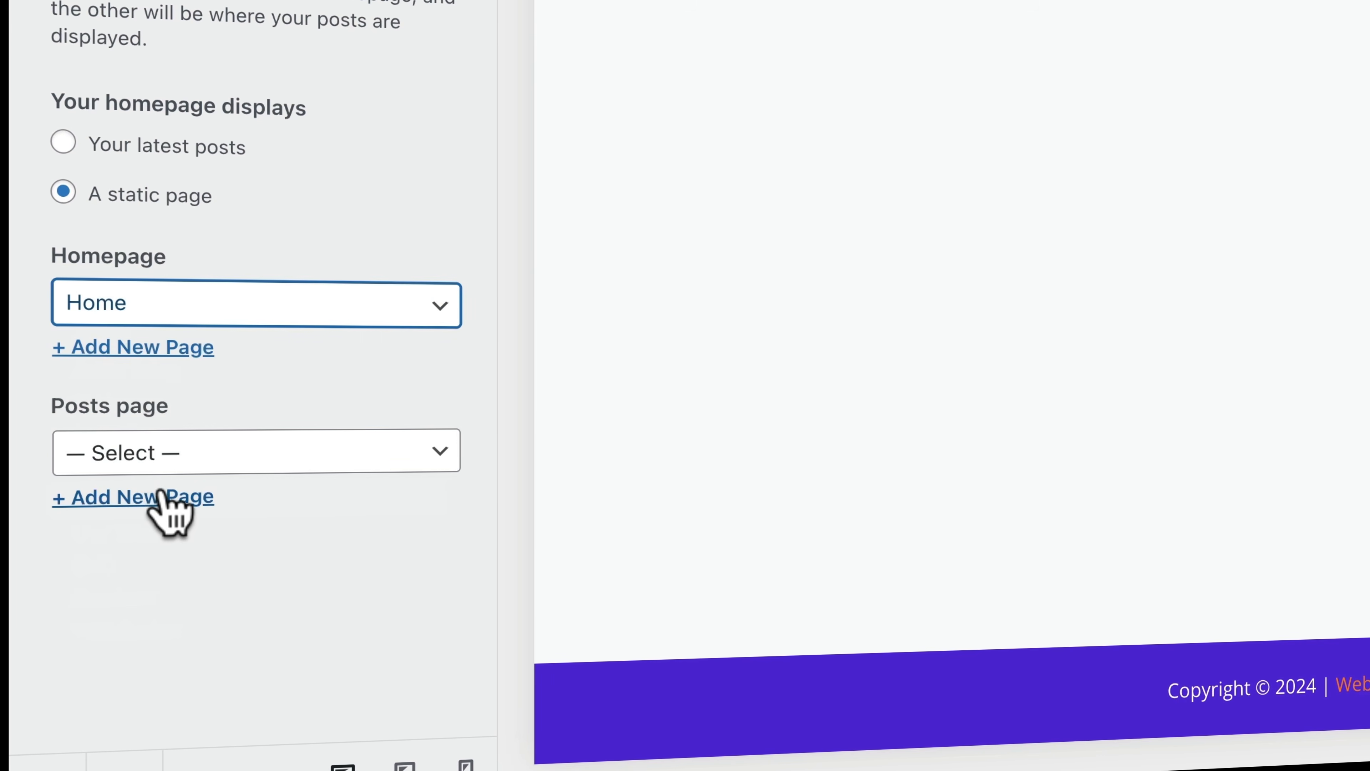
pyautogui.click(224, 455)
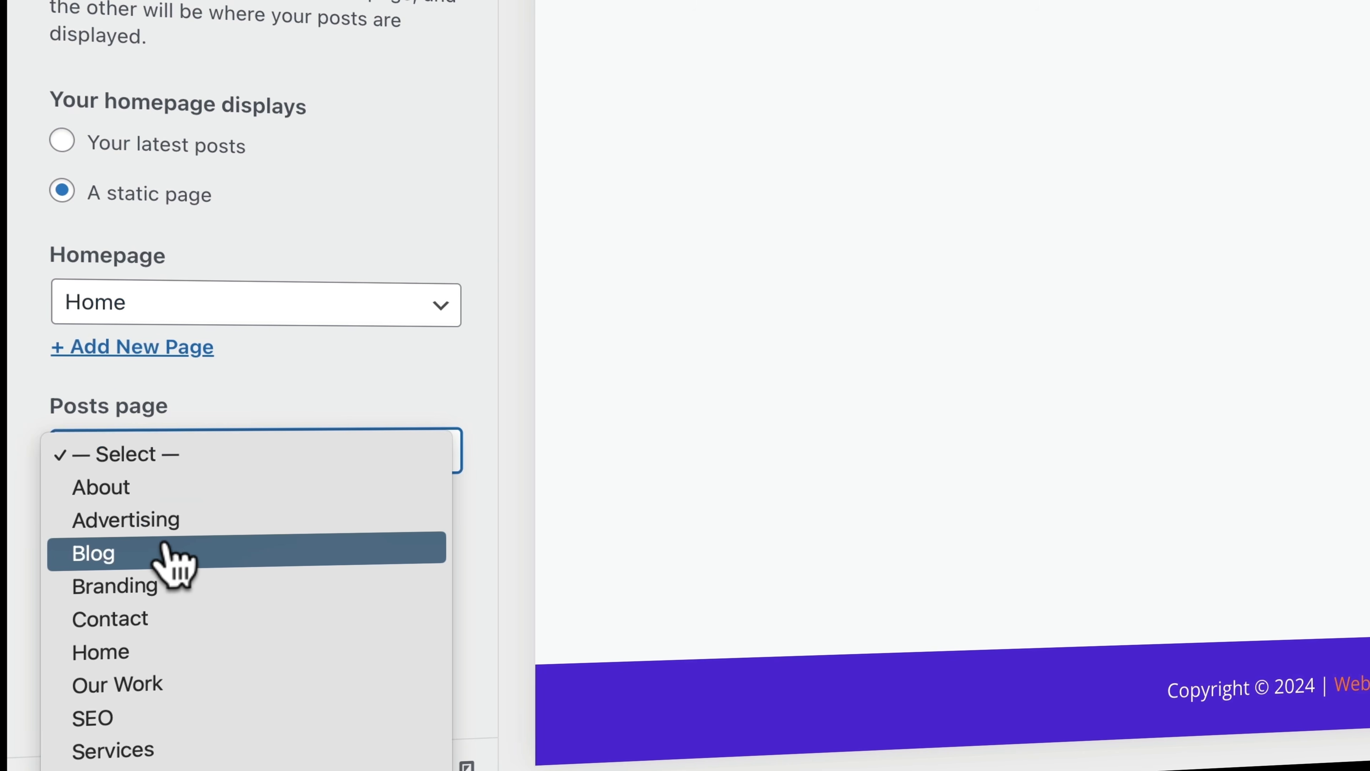
pyautogui.click(168, 554)
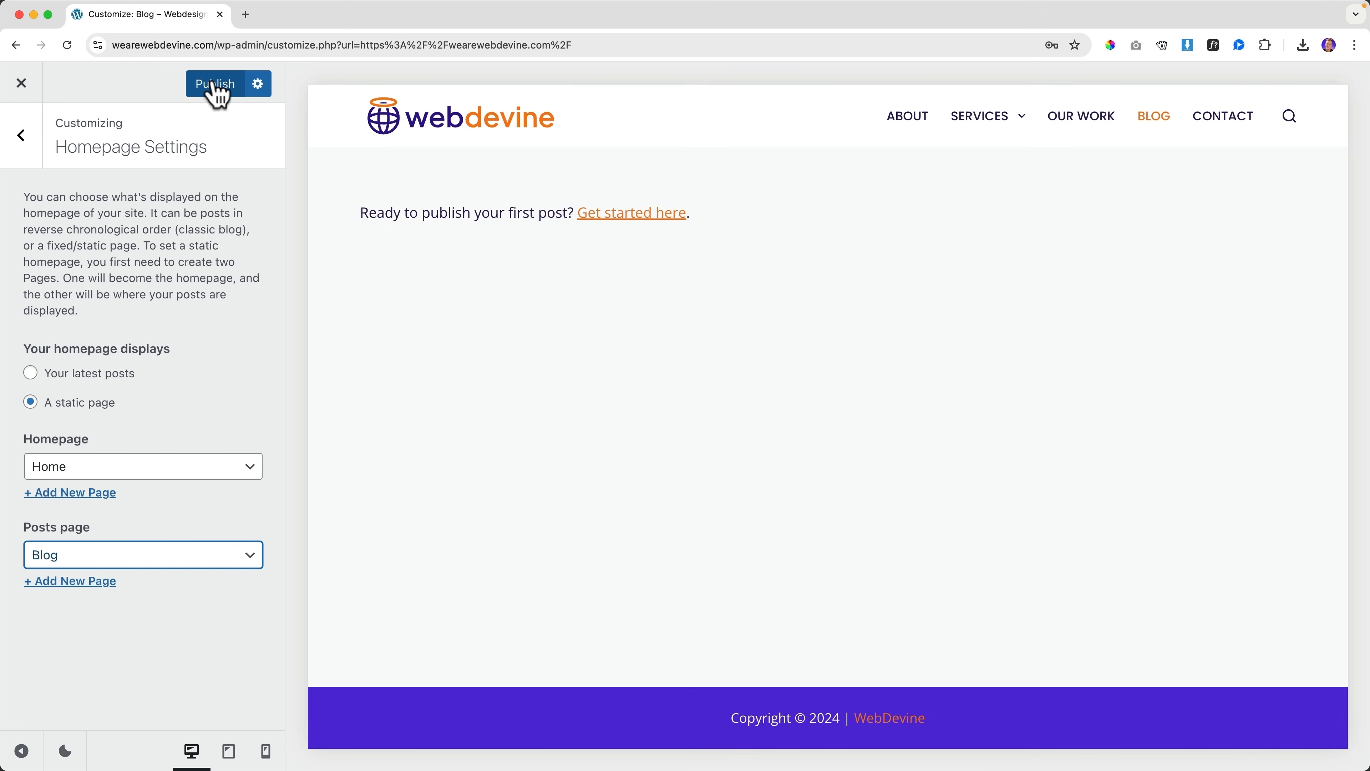
pyautogui.click(217, 86)
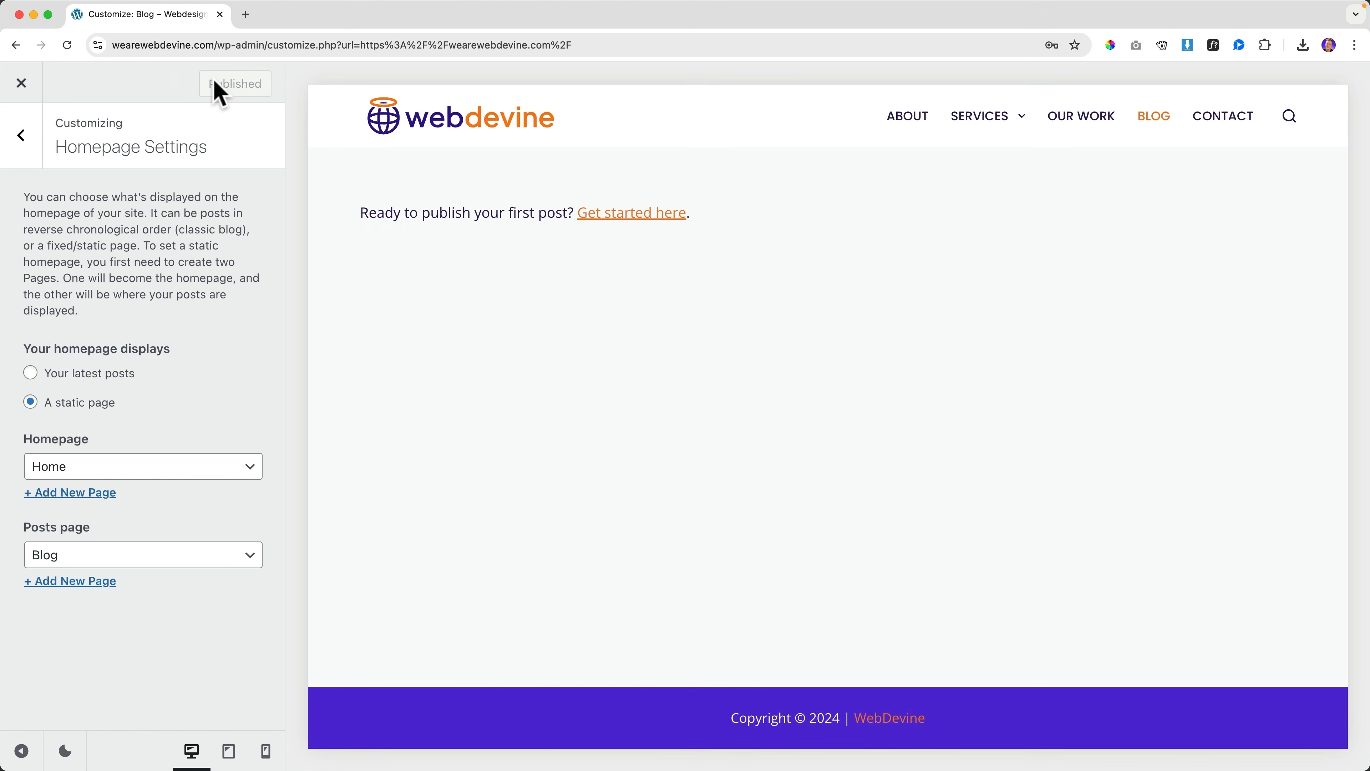
pyautogui.click(22, 82)
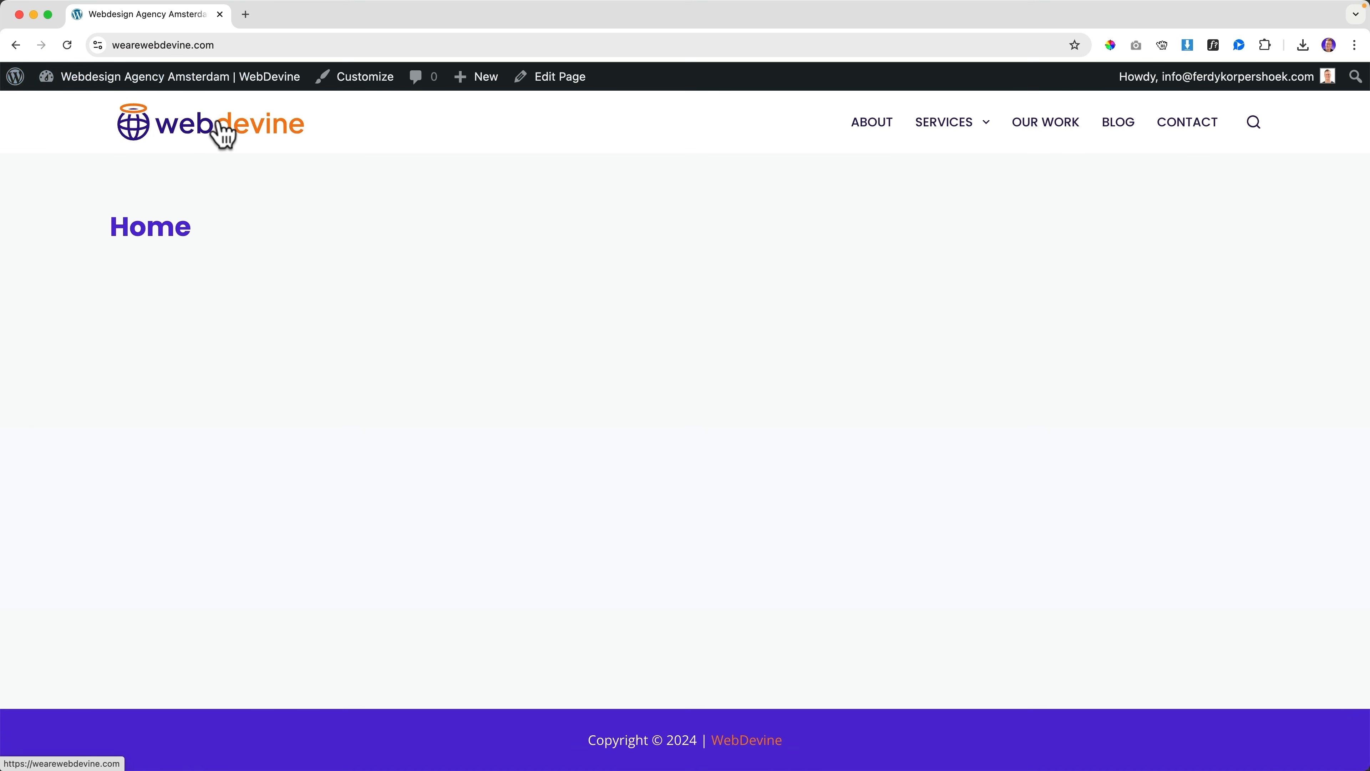
# Look over the live Home page, then visit the About and Blog pages
pyautogui.moveTo(95, 231); pyautogui.dragTo(322, 254)
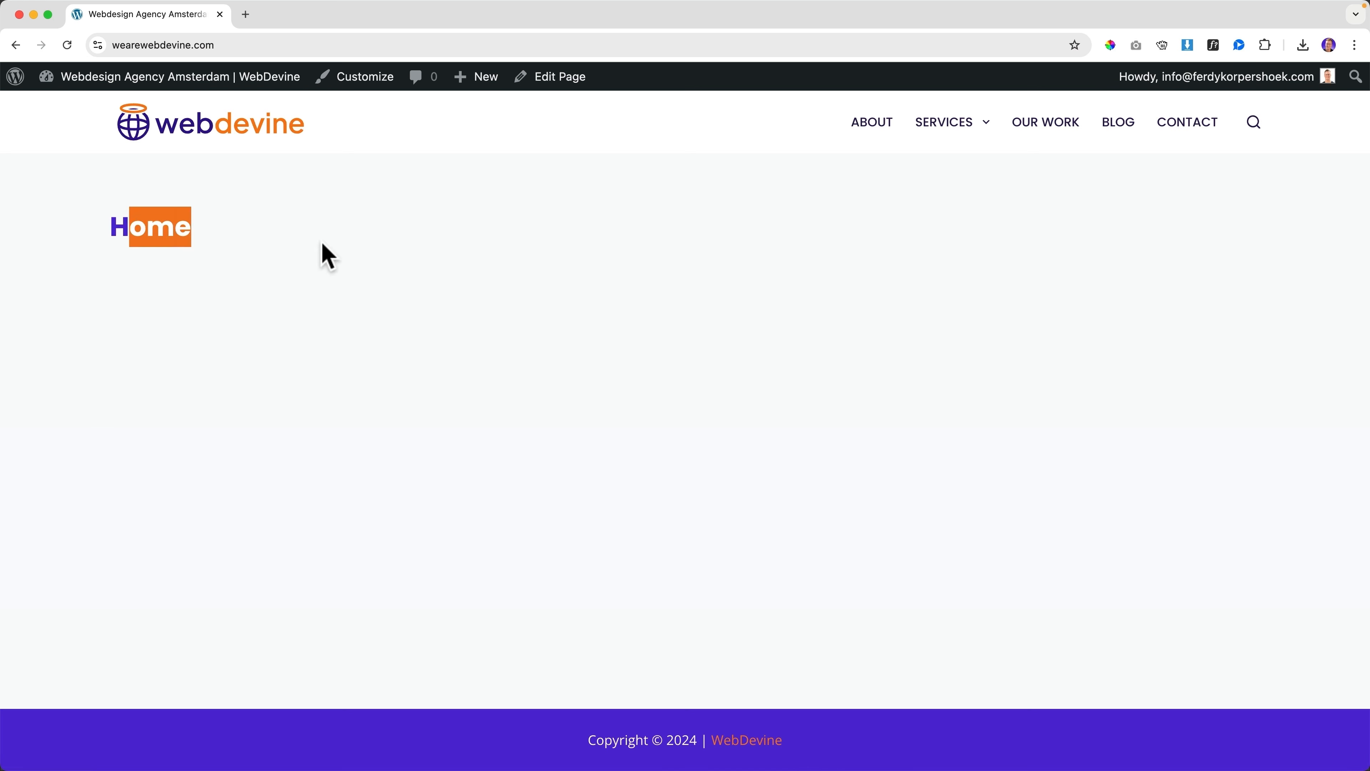
pyautogui.click(353, 254)
pyautogui.click(875, 127)
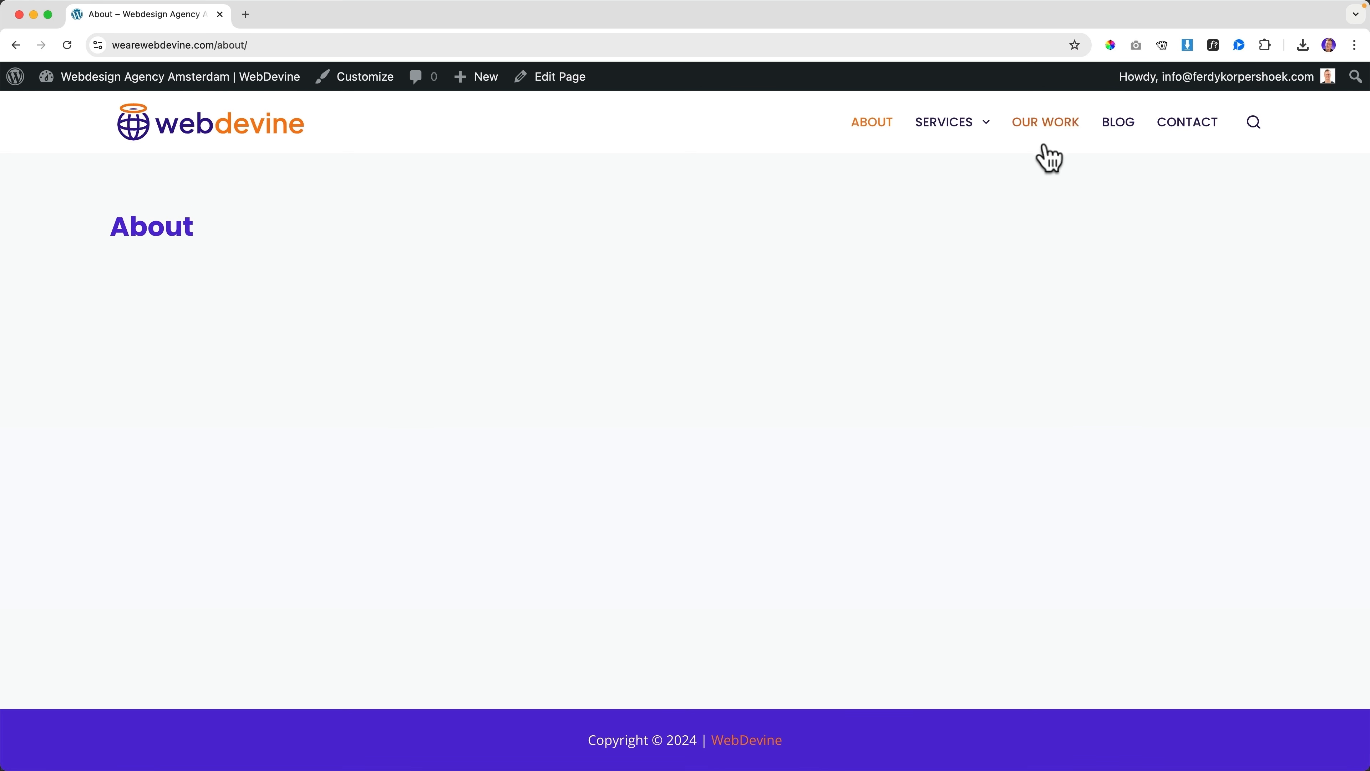
pyautogui.click(1119, 131)
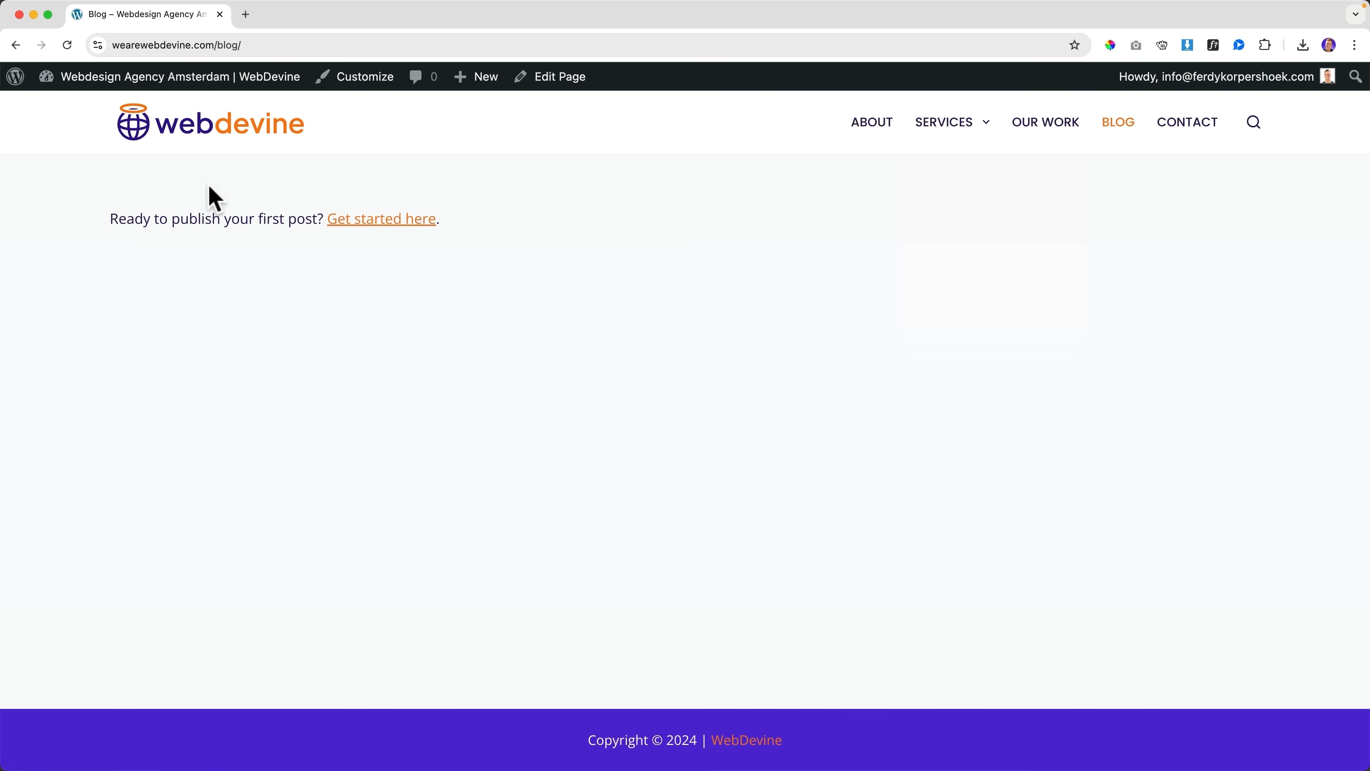
# Return from the Blog page to the Home page and launch the Customizer
pyautogui.moveTo(226, 225); pyautogui.dragTo(281, 222)
pyautogui.click(582, 222)
pyautogui.click(253, 129)
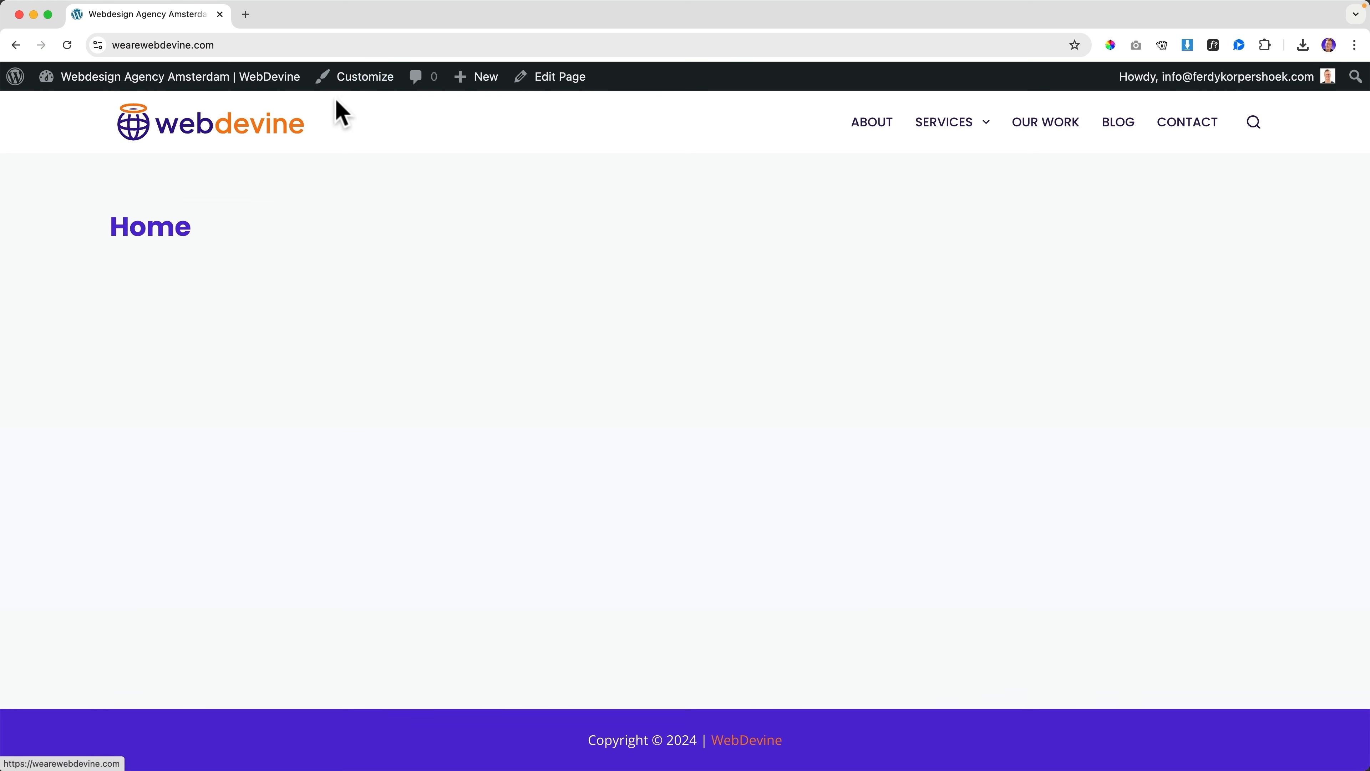
pyautogui.click(364, 81)
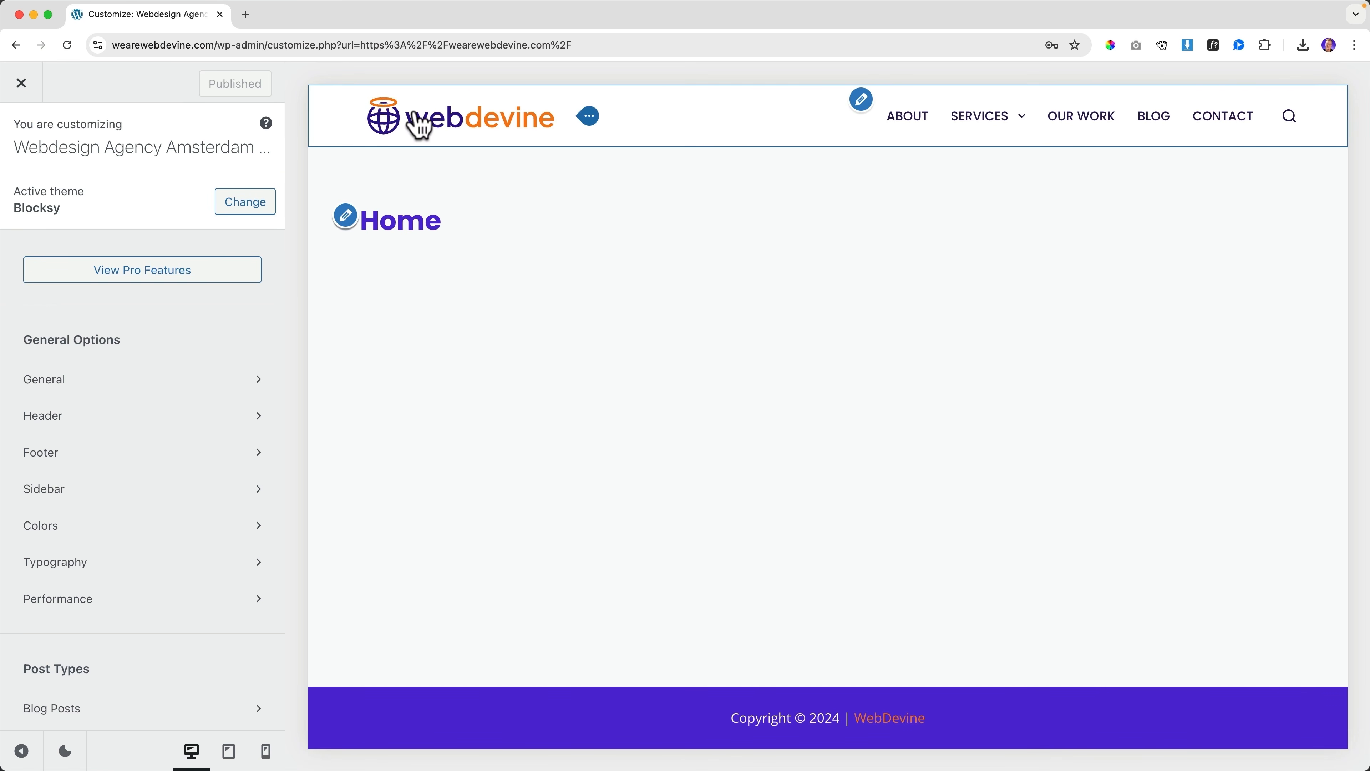
# Preview header menu layouts Type 2, 3 and 4, then keep Type 1
pyautogui.click(1285, 116)
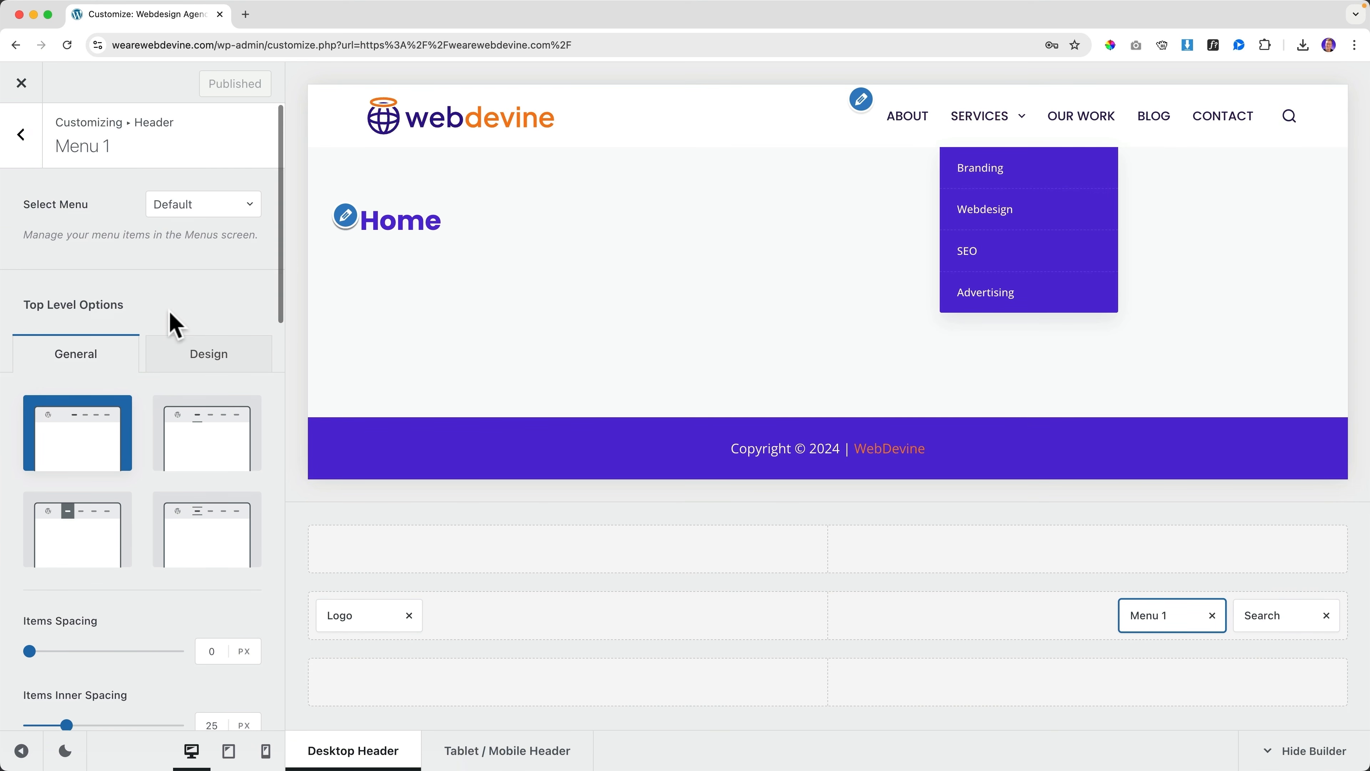
pyautogui.scroll(-1, 174, 322)
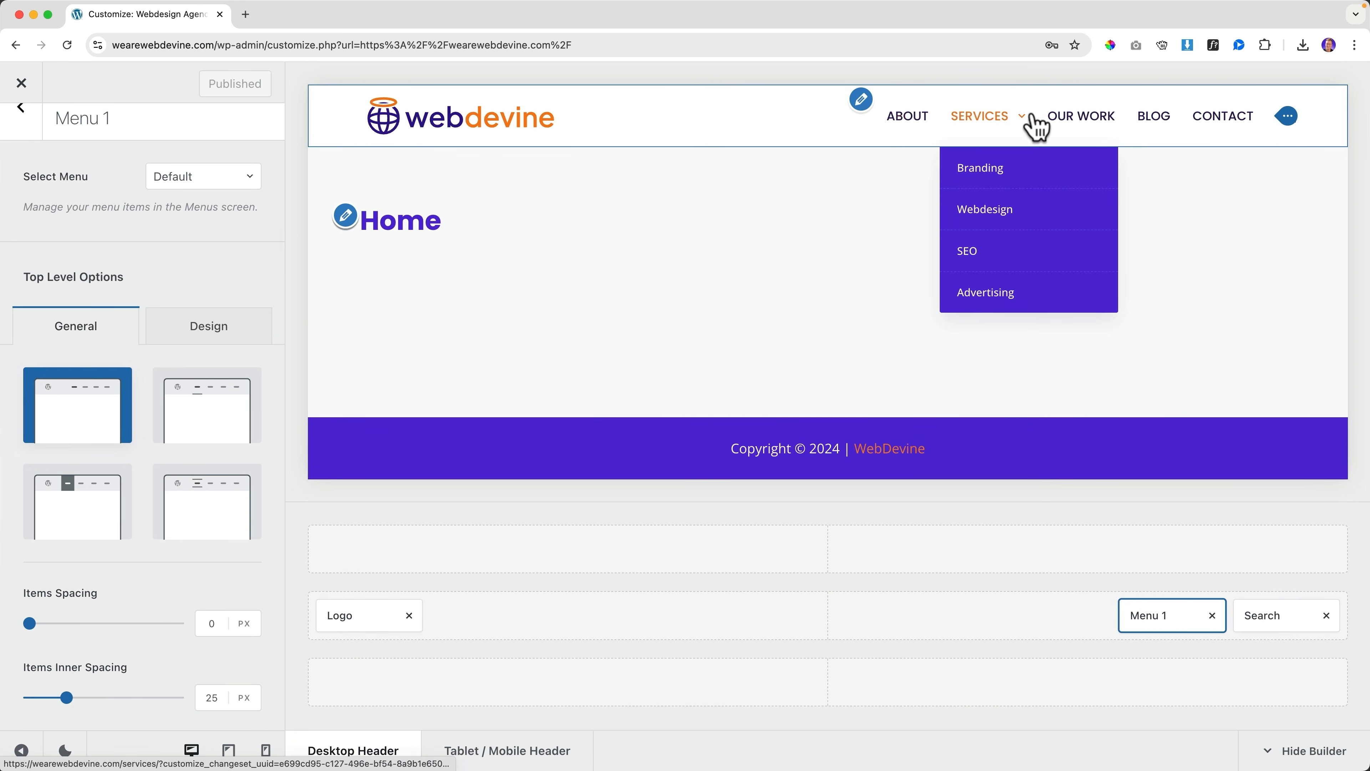
pyautogui.click(218, 406)
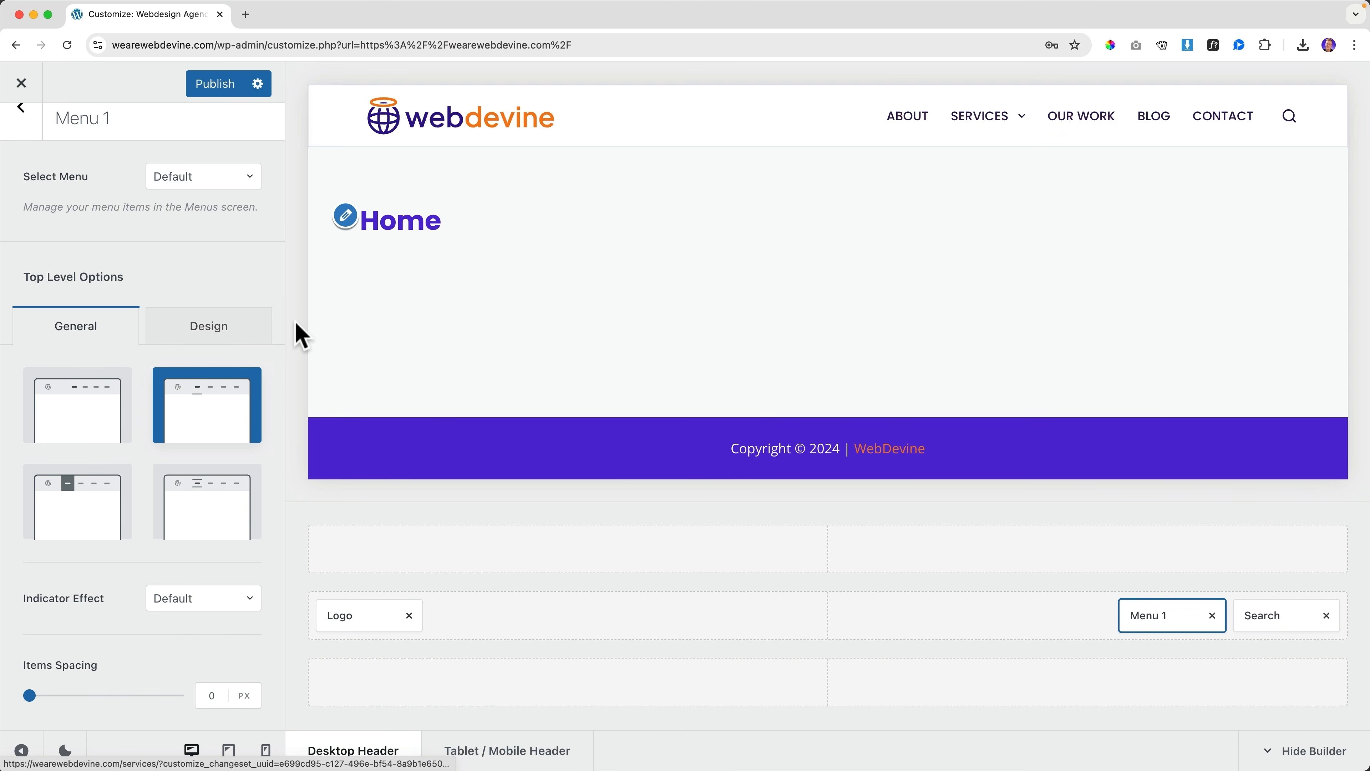
pyautogui.click(72, 494)
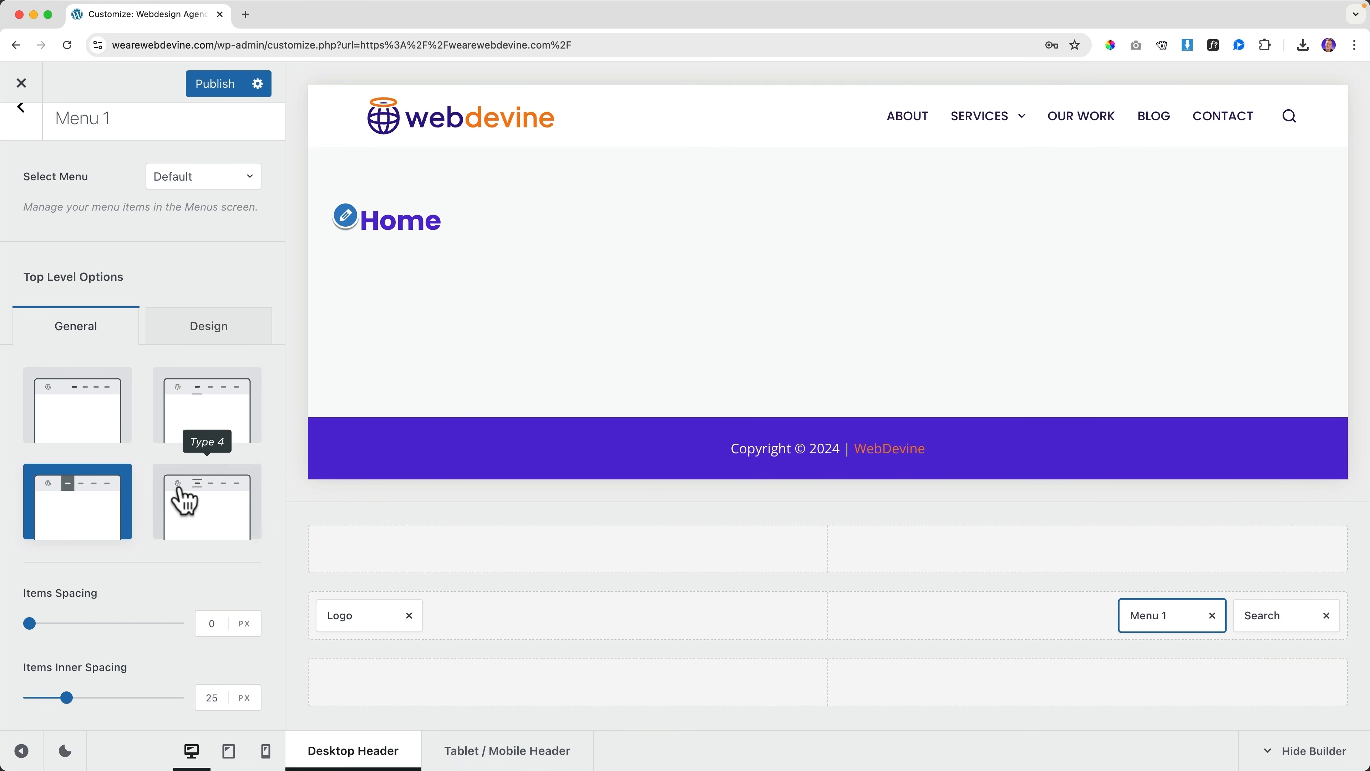
pyautogui.click(184, 501)
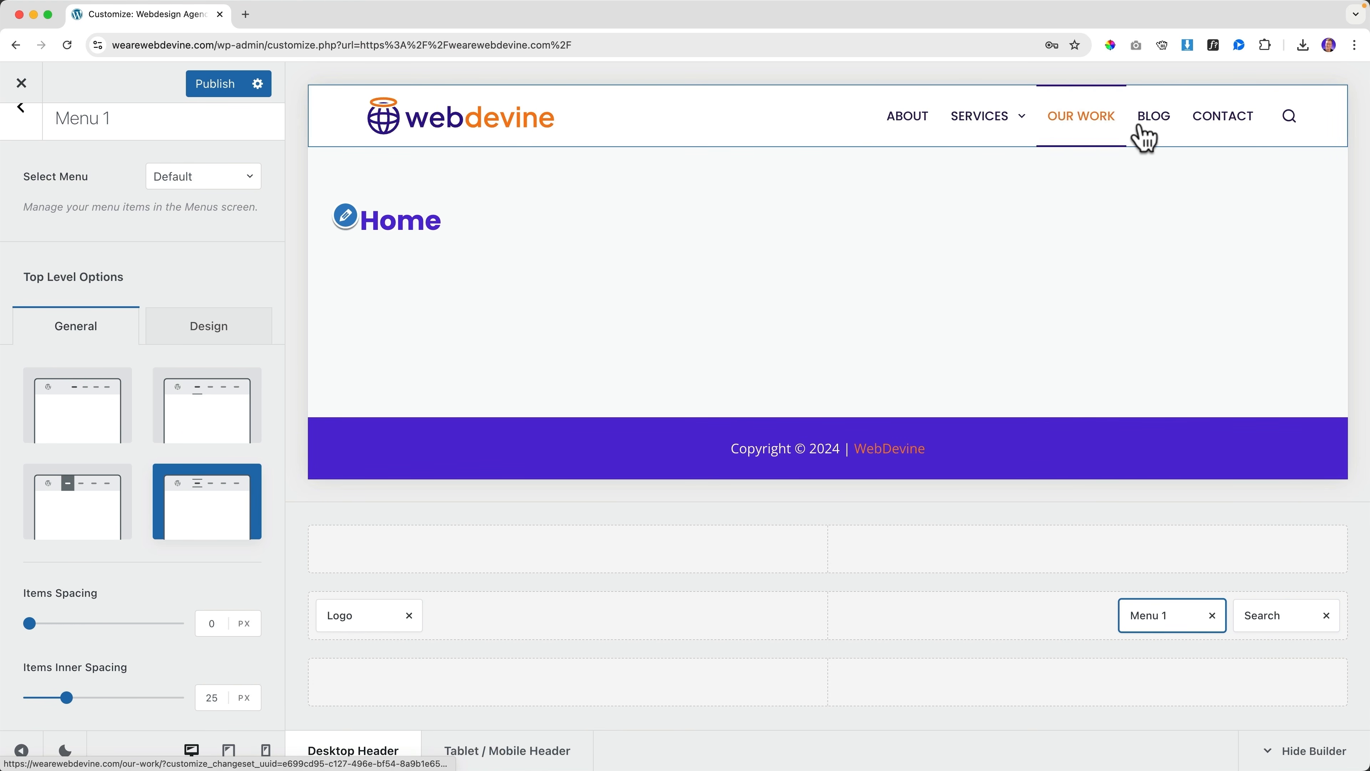
pyautogui.click(88, 430)
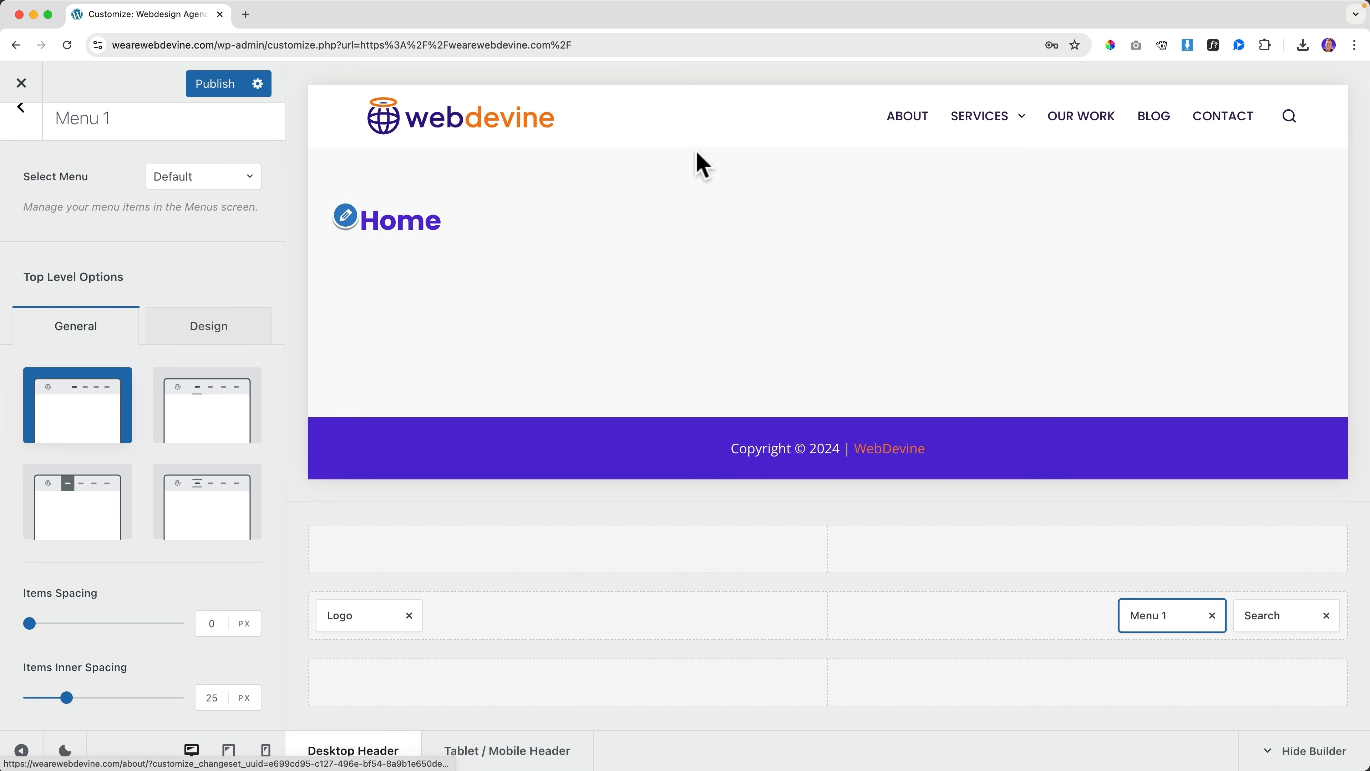
# Scroll down to Dropdown Options and preview the Services page
pyautogui.scroll(-10, 147, 444)
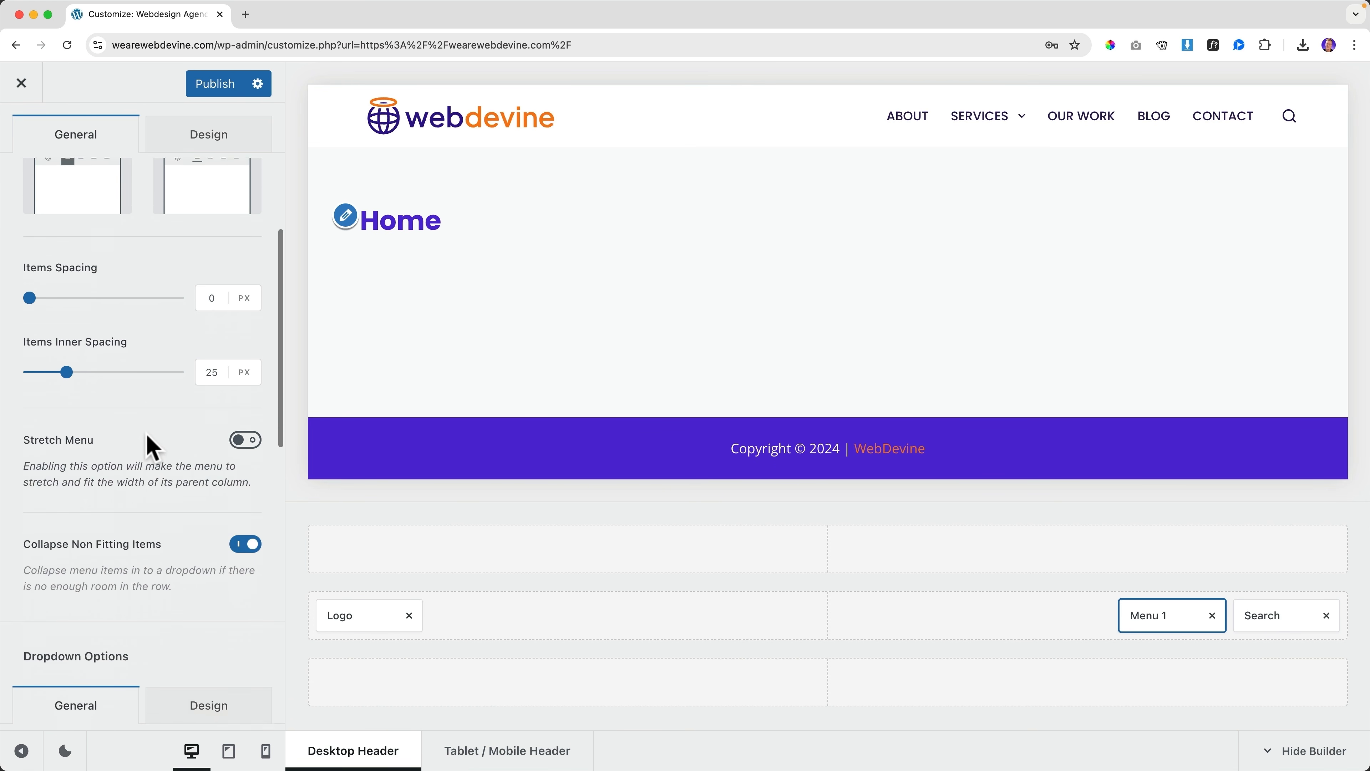
pyautogui.scroll(-2, 153, 447)
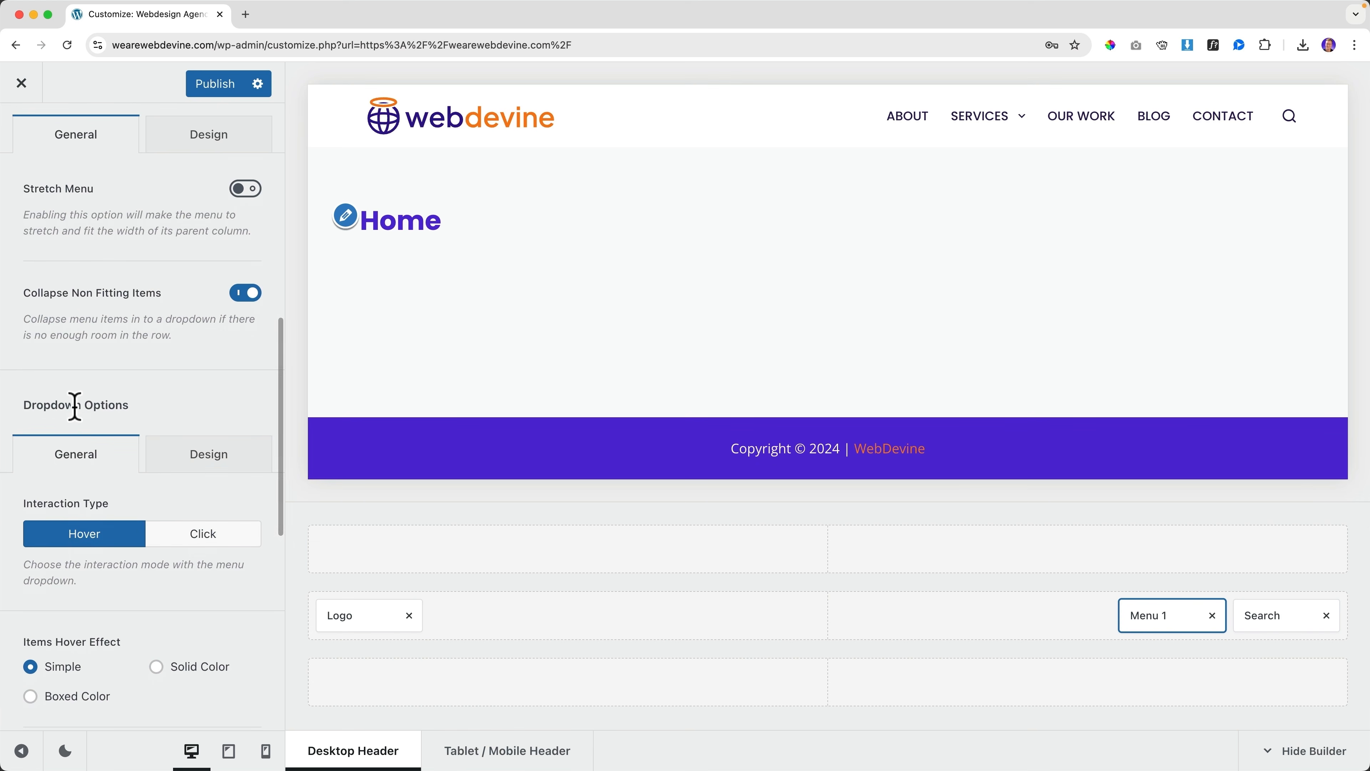
pyautogui.click(1000, 132)
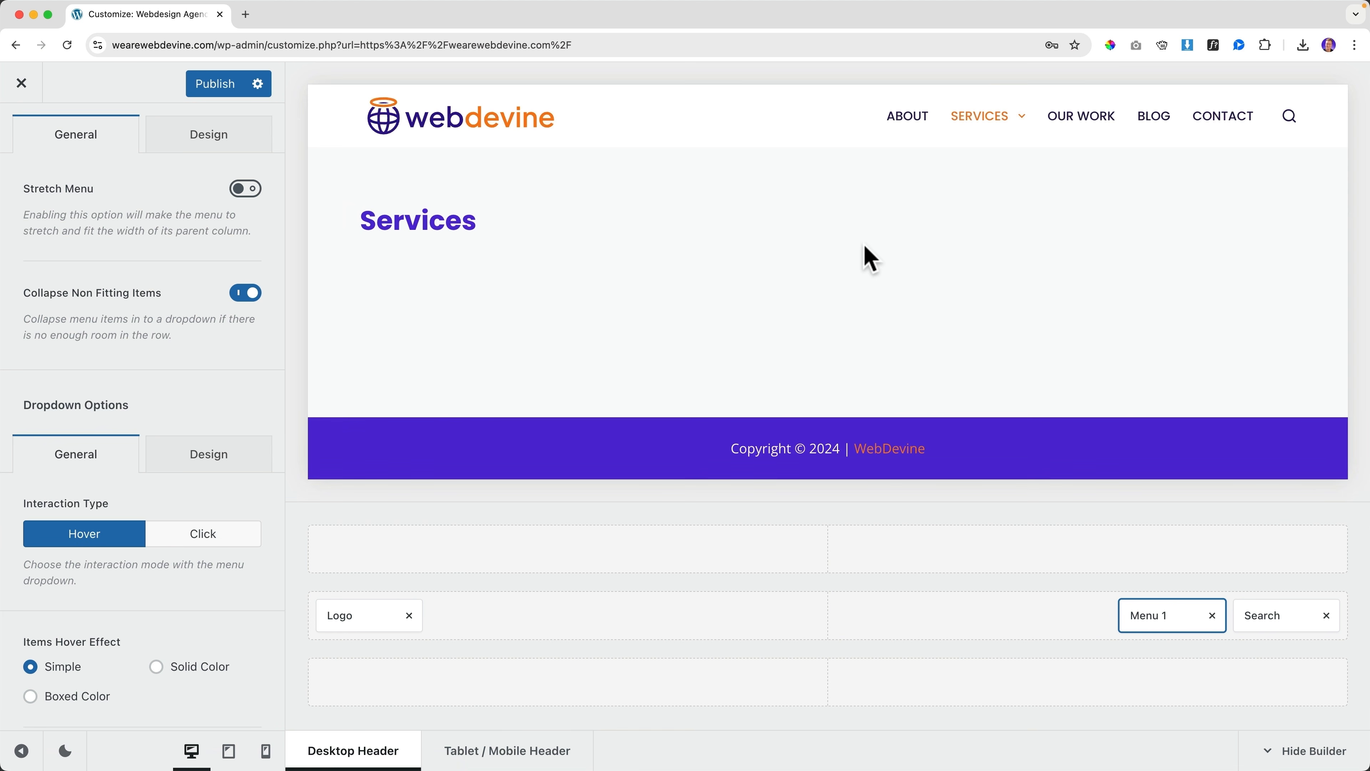
pyautogui.moveTo(1000, 132)
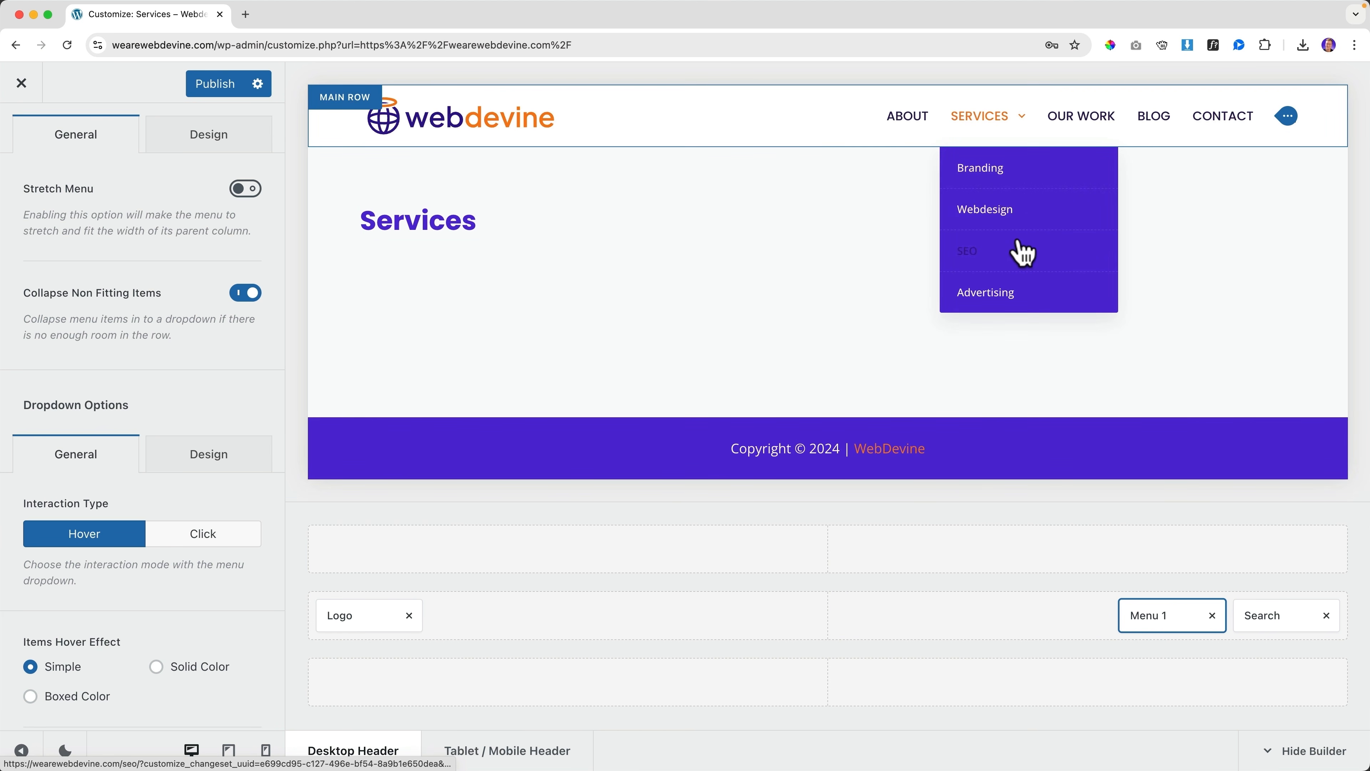
pyautogui.scroll(-5, 189, 416)
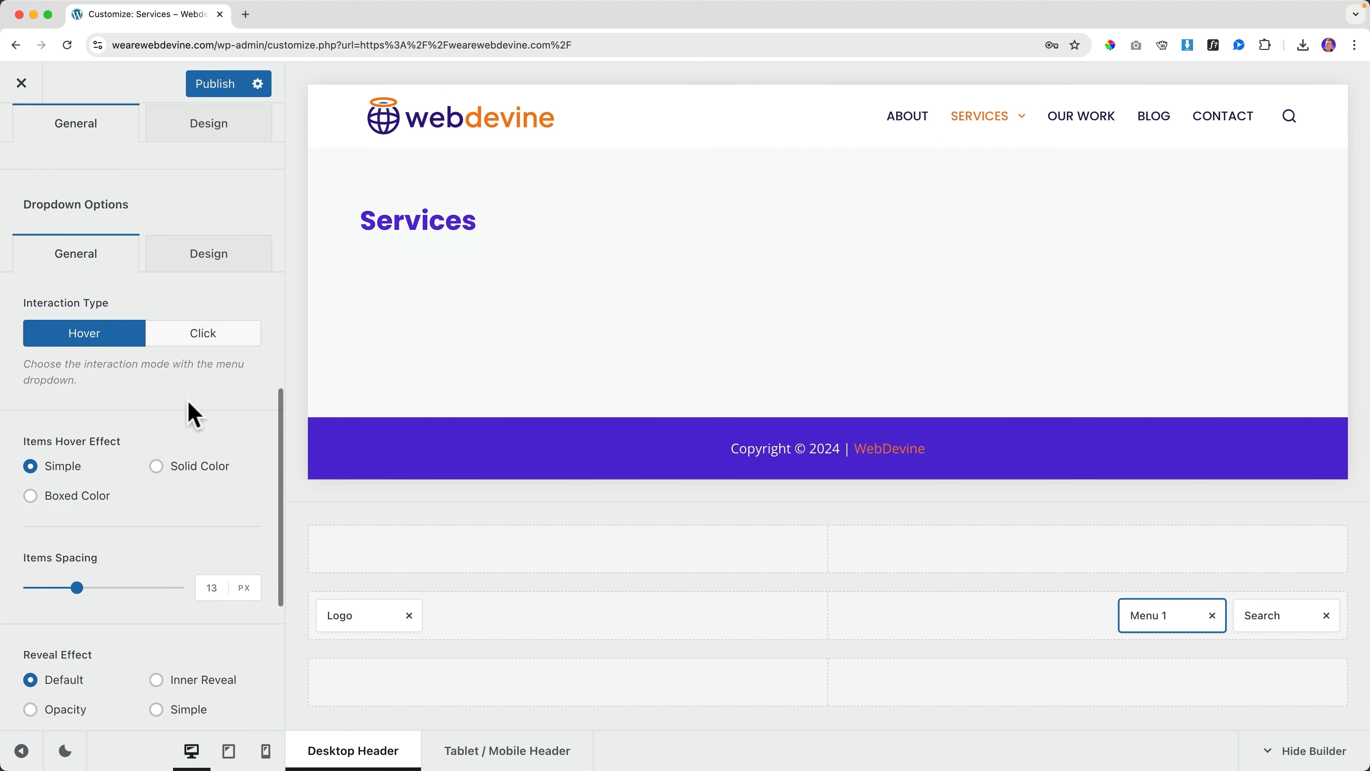
# Give the Services dropdown items a white background and dark purple text
pyautogui.click(197, 268)
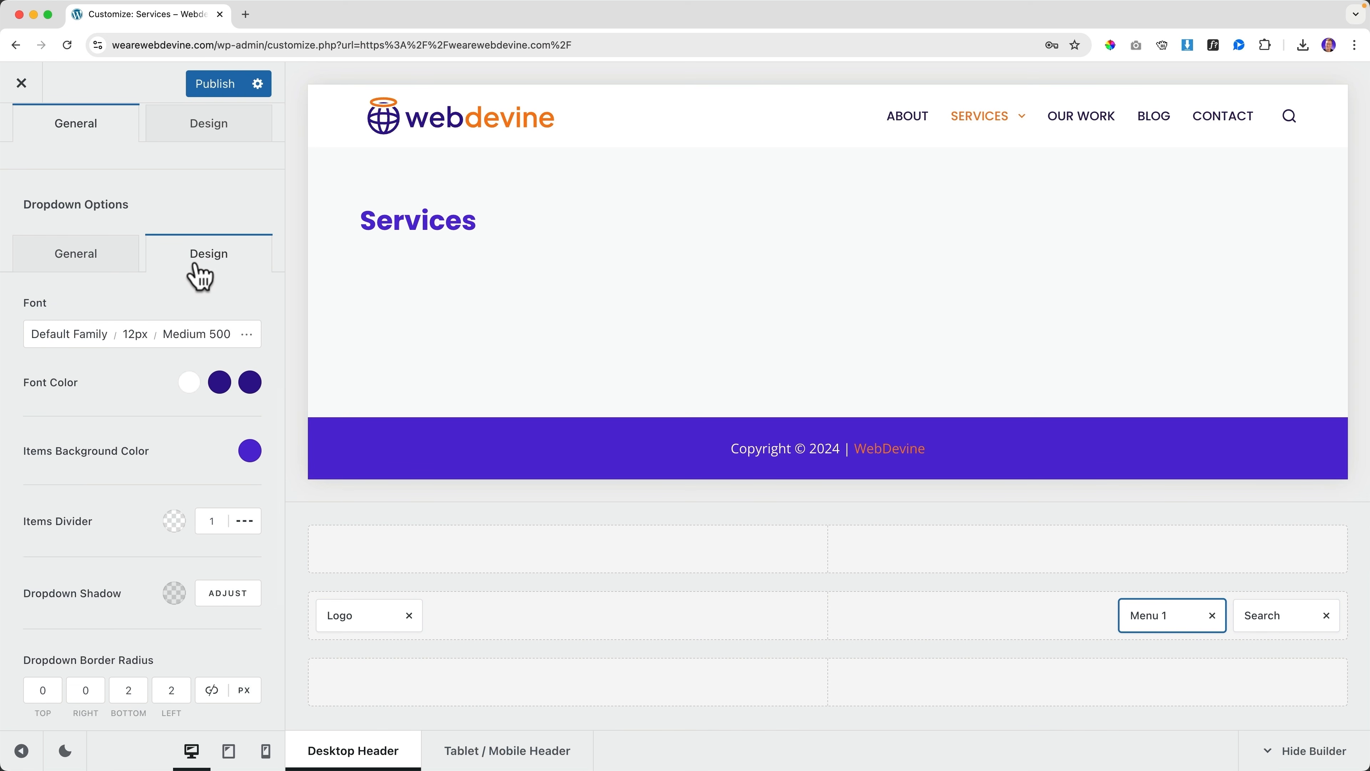
pyautogui.click(250, 452)
pyautogui.click(250, 402)
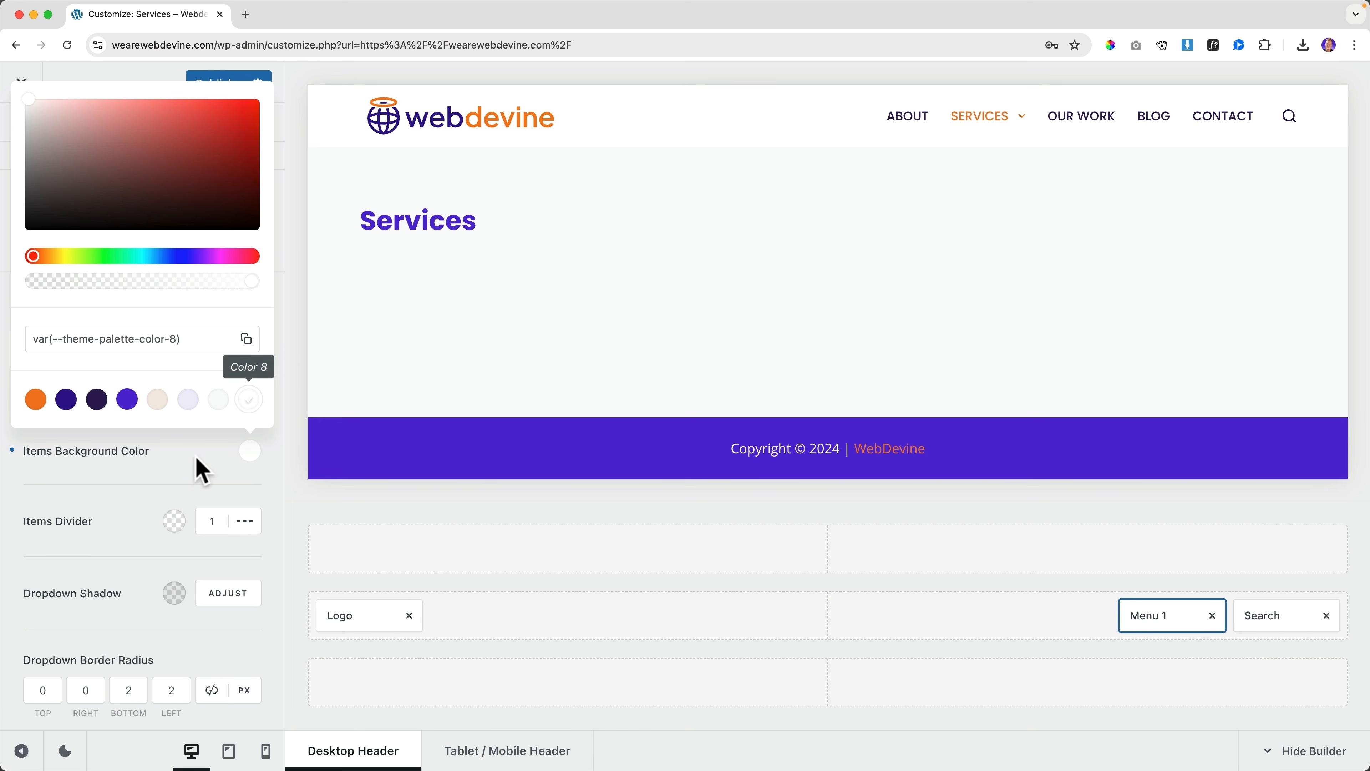
pyautogui.click(197, 466)
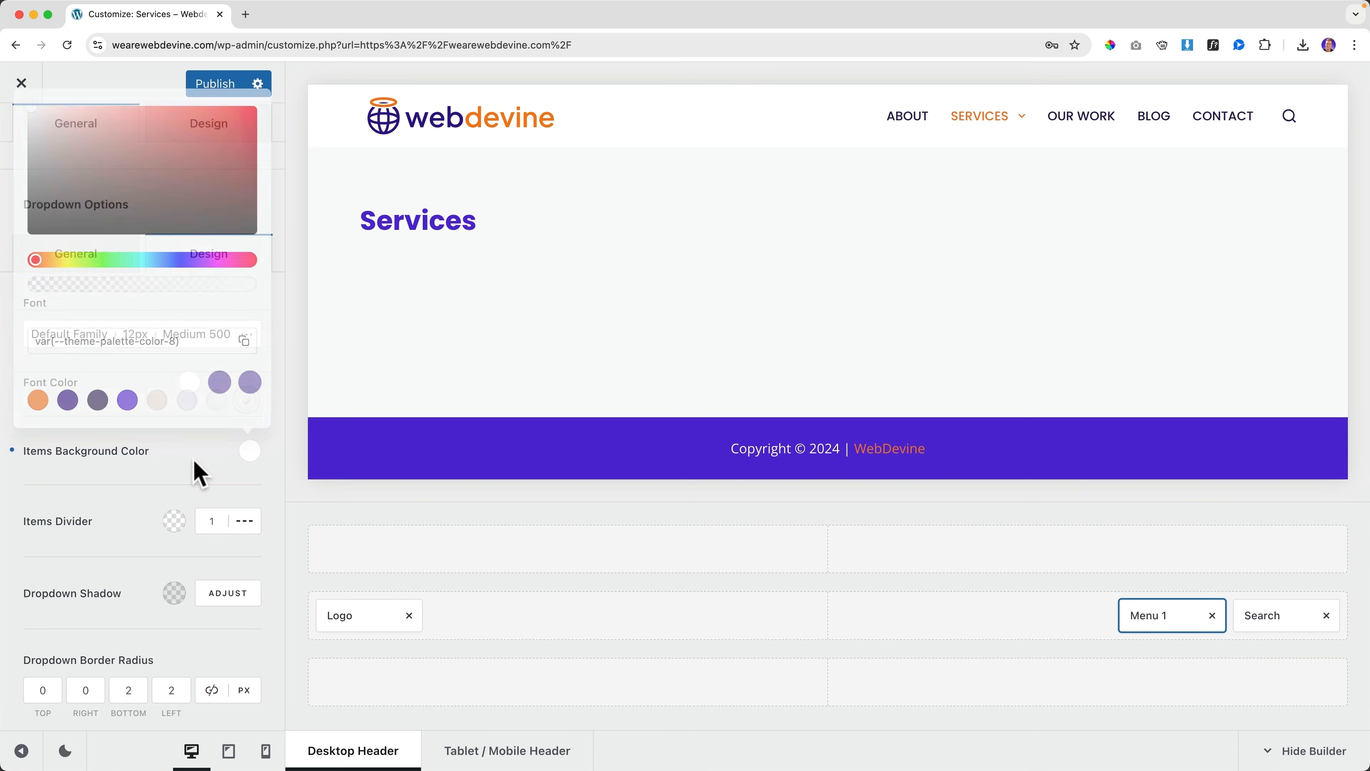
pyautogui.click(190, 385)
pyautogui.click(96, 723)
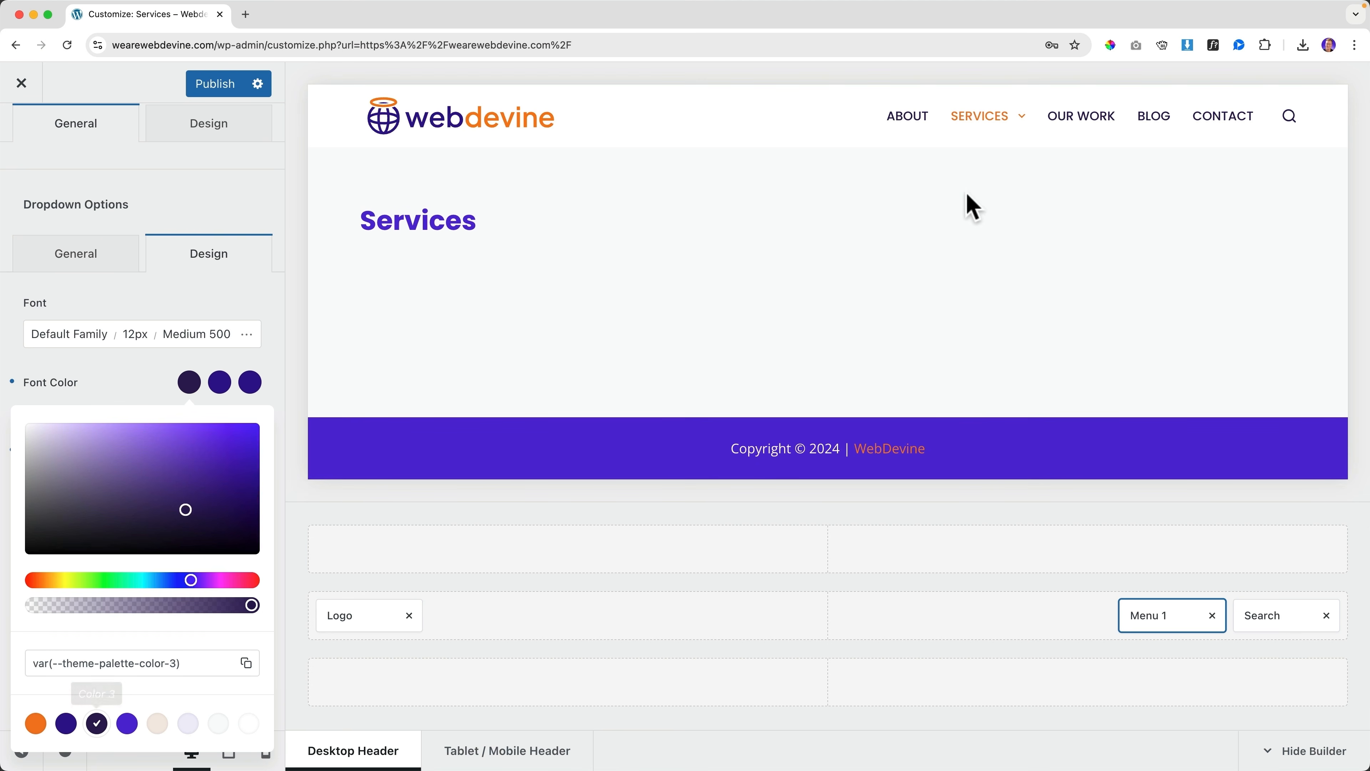
pyautogui.moveTo(1037, 123)
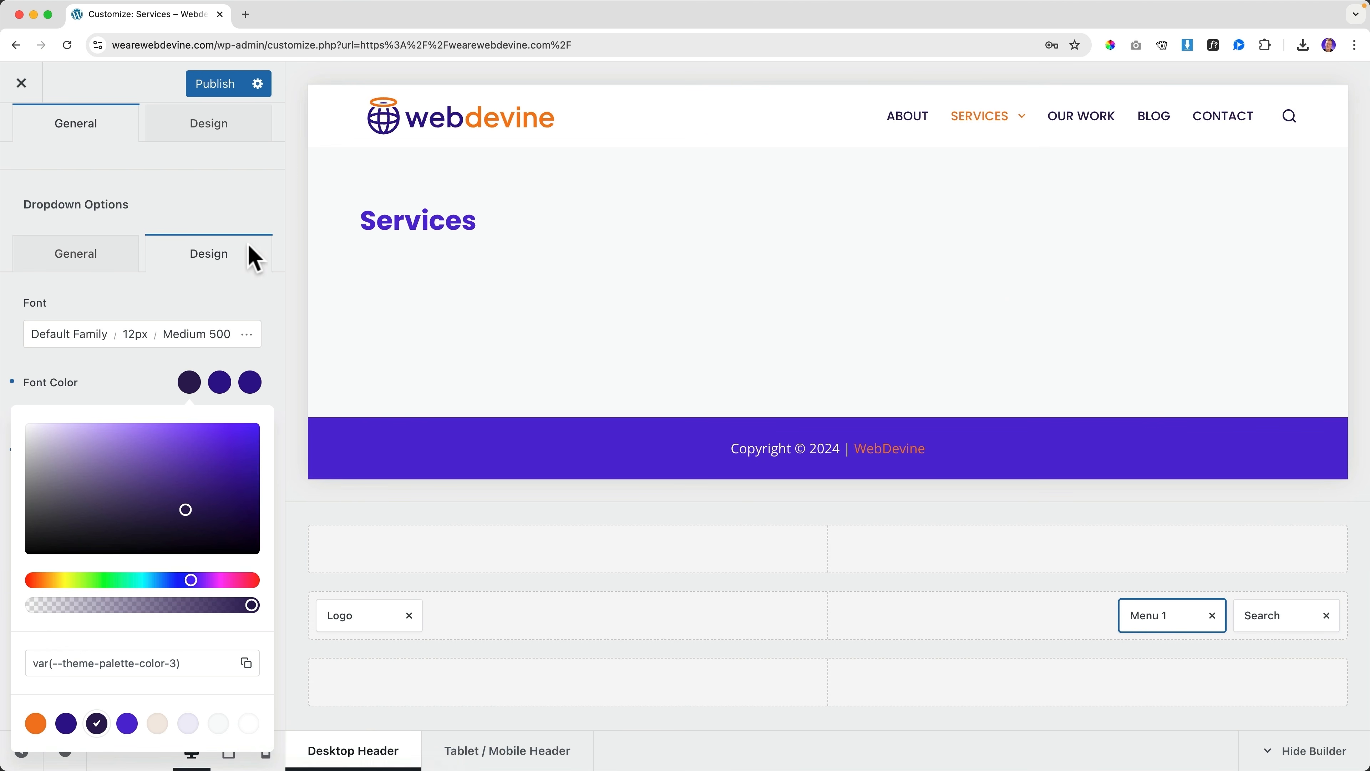
pyautogui.click(183, 296)
# Give dropdown items a Solid Color hover effect with an orange hover background
pyautogui.click(73, 263)
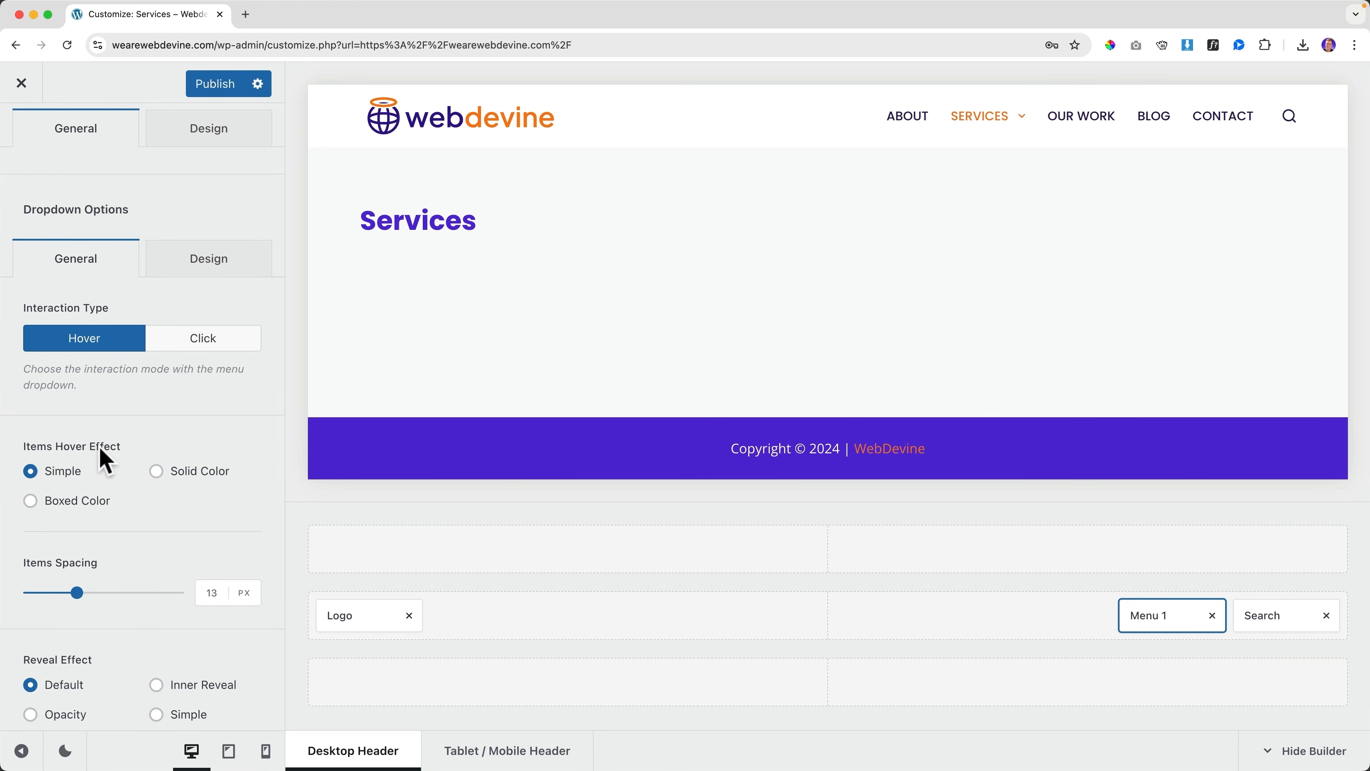
pyautogui.click(156, 471)
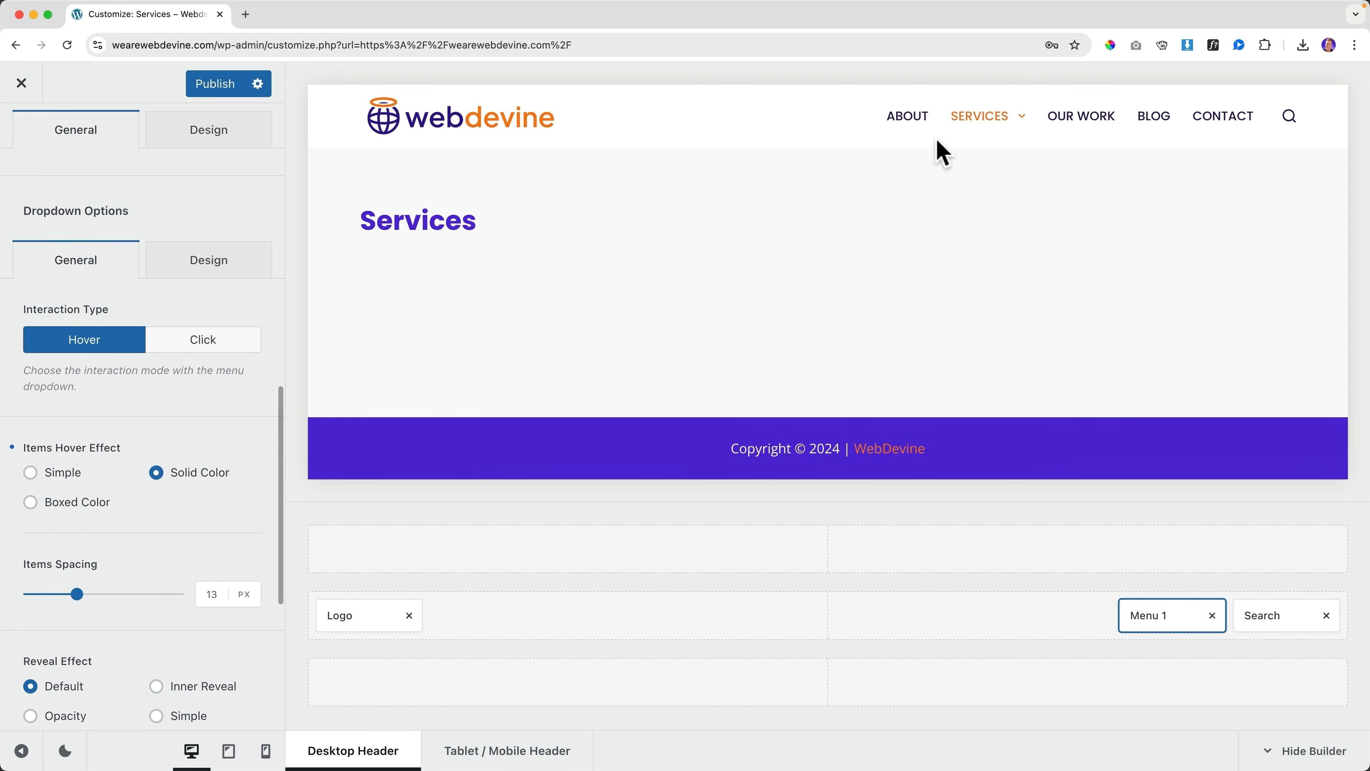
pyautogui.moveTo(987, 164)
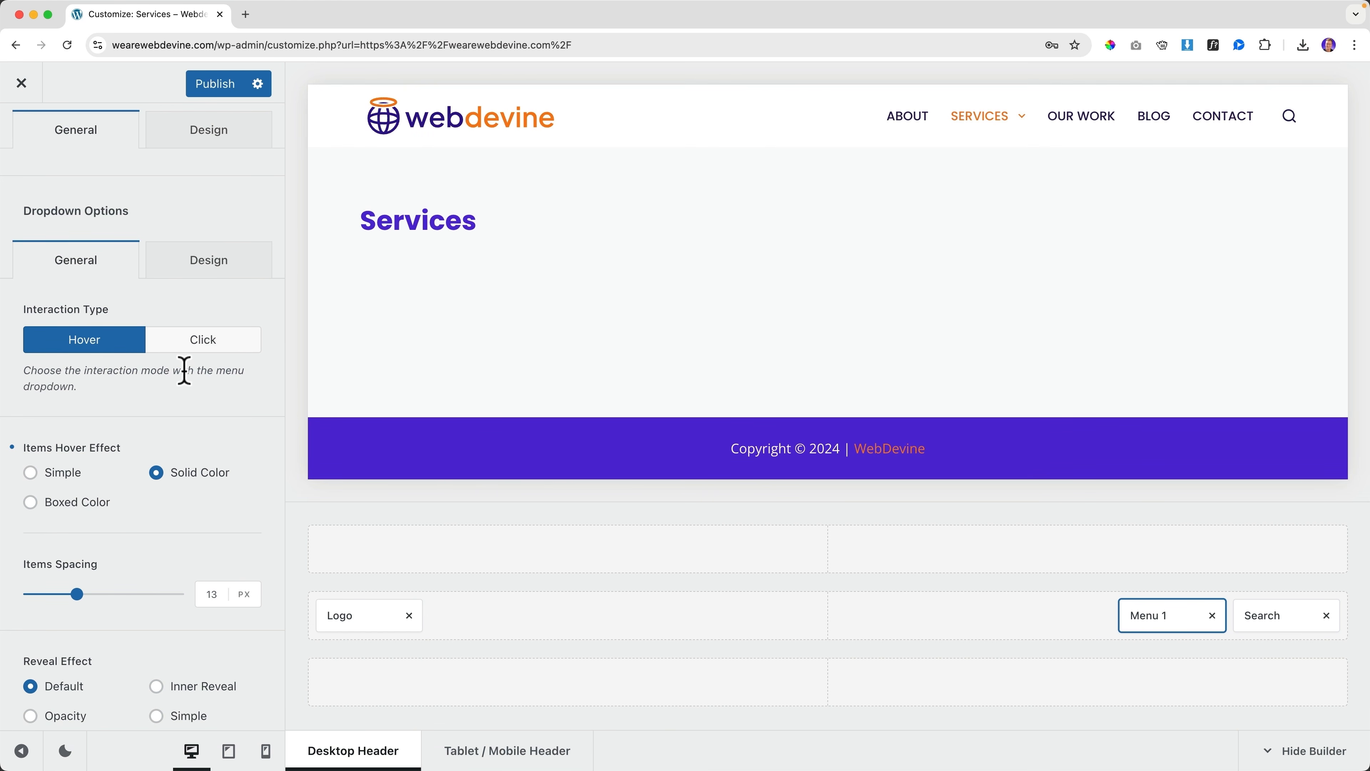
pyautogui.click(211, 267)
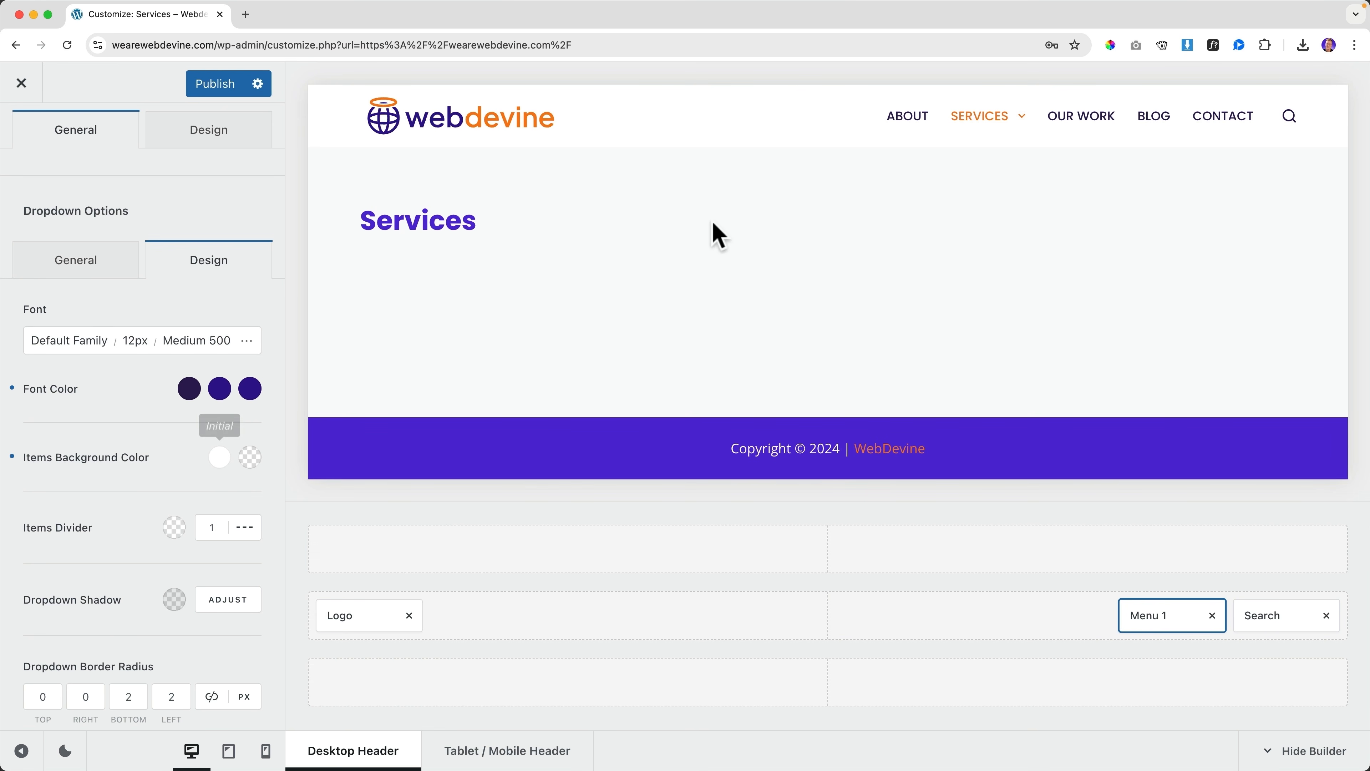
pyautogui.click(250, 458)
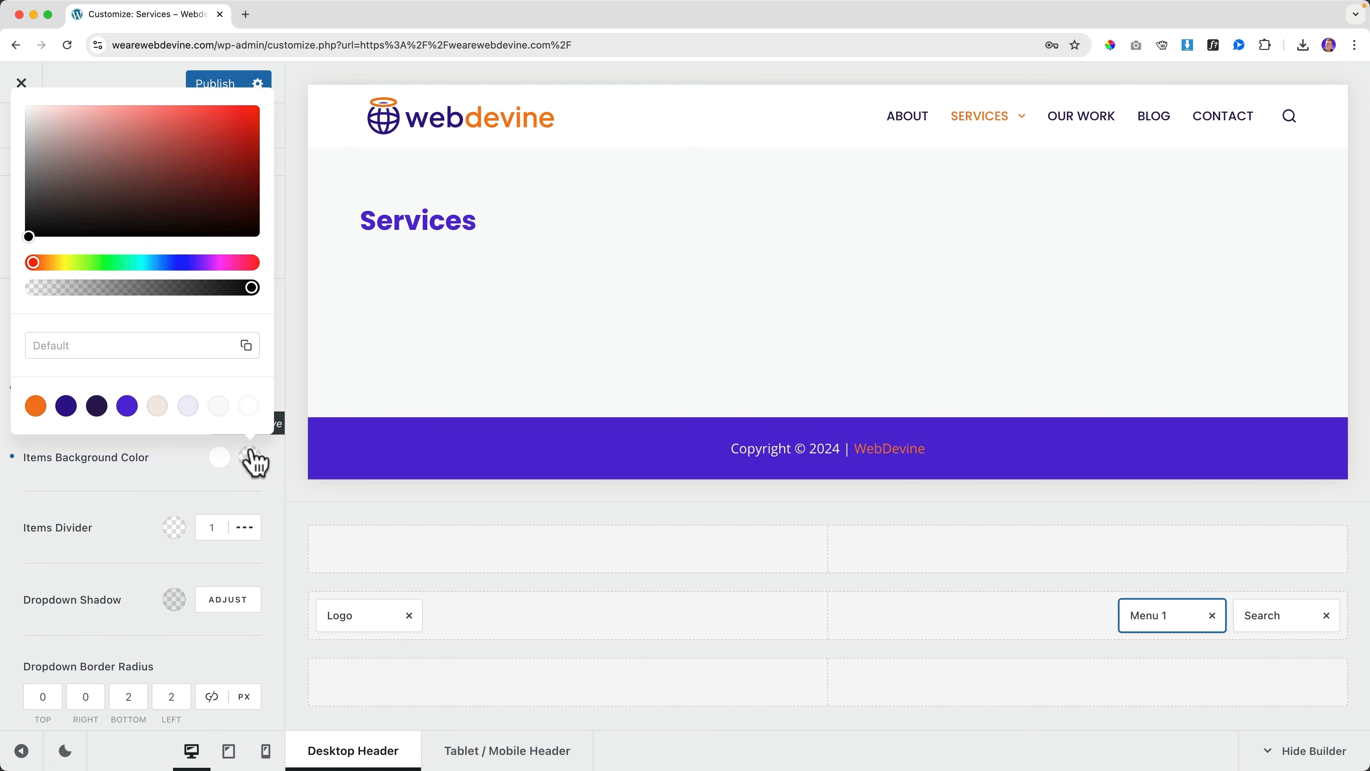
pyautogui.click(36, 407)
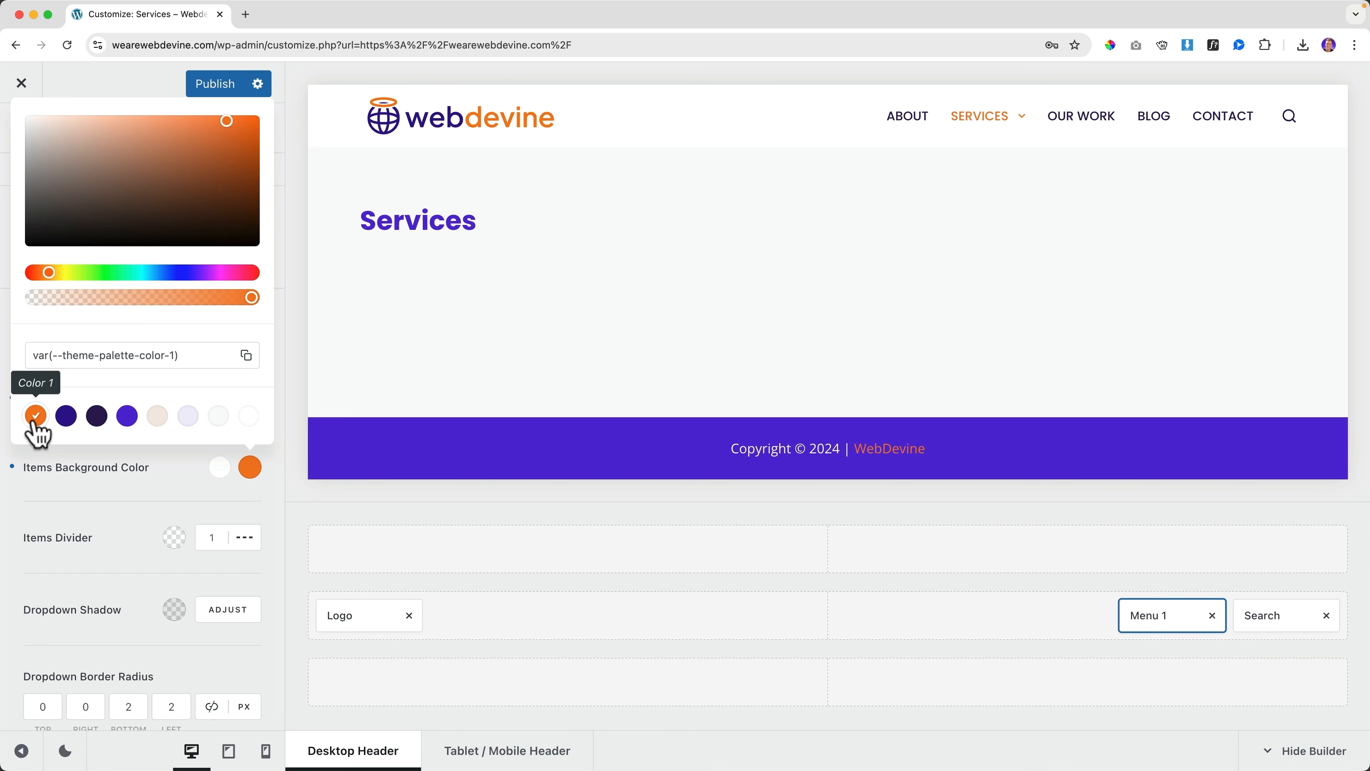
pyautogui.click(113, 488)
pyautogui.moveTo(1017, 124)
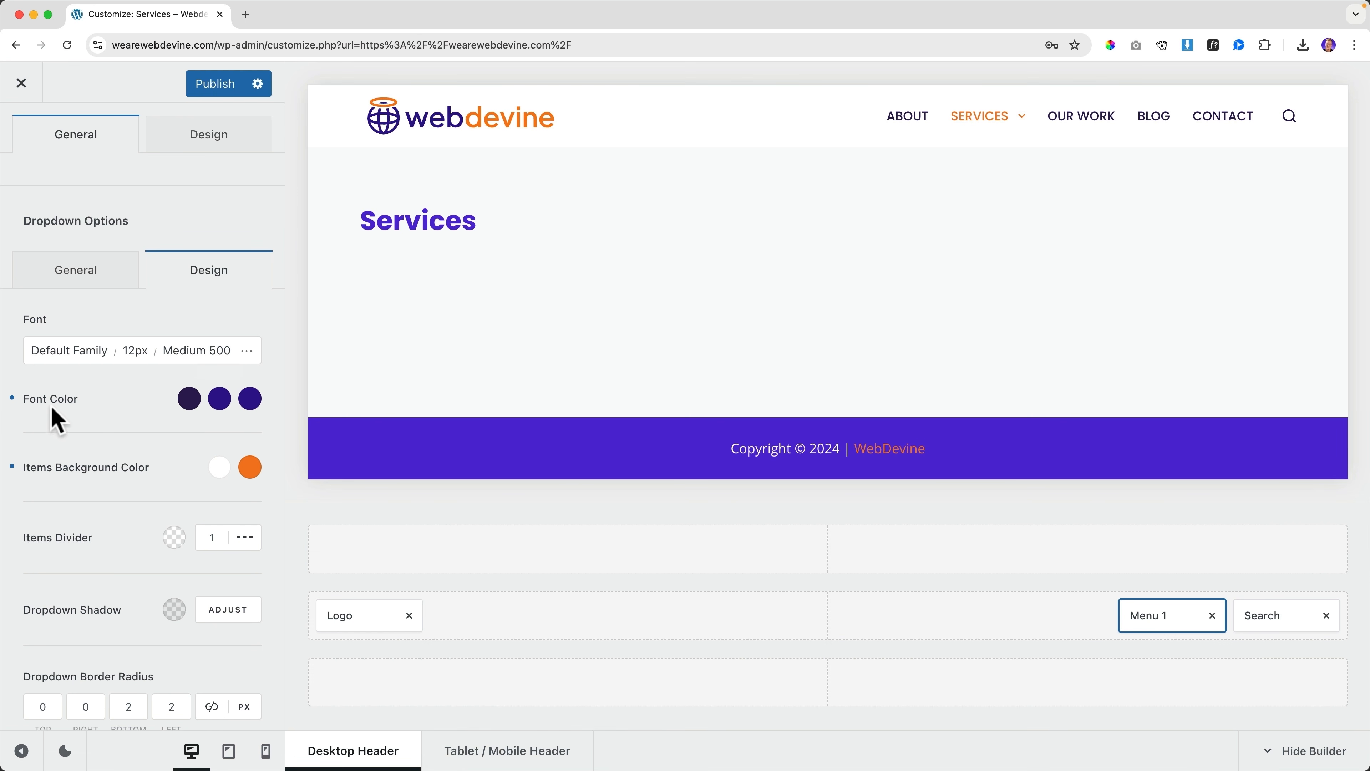
# Set the dropdown hover text colour to palette Color 8, white
pyautogui.click(220, 402)
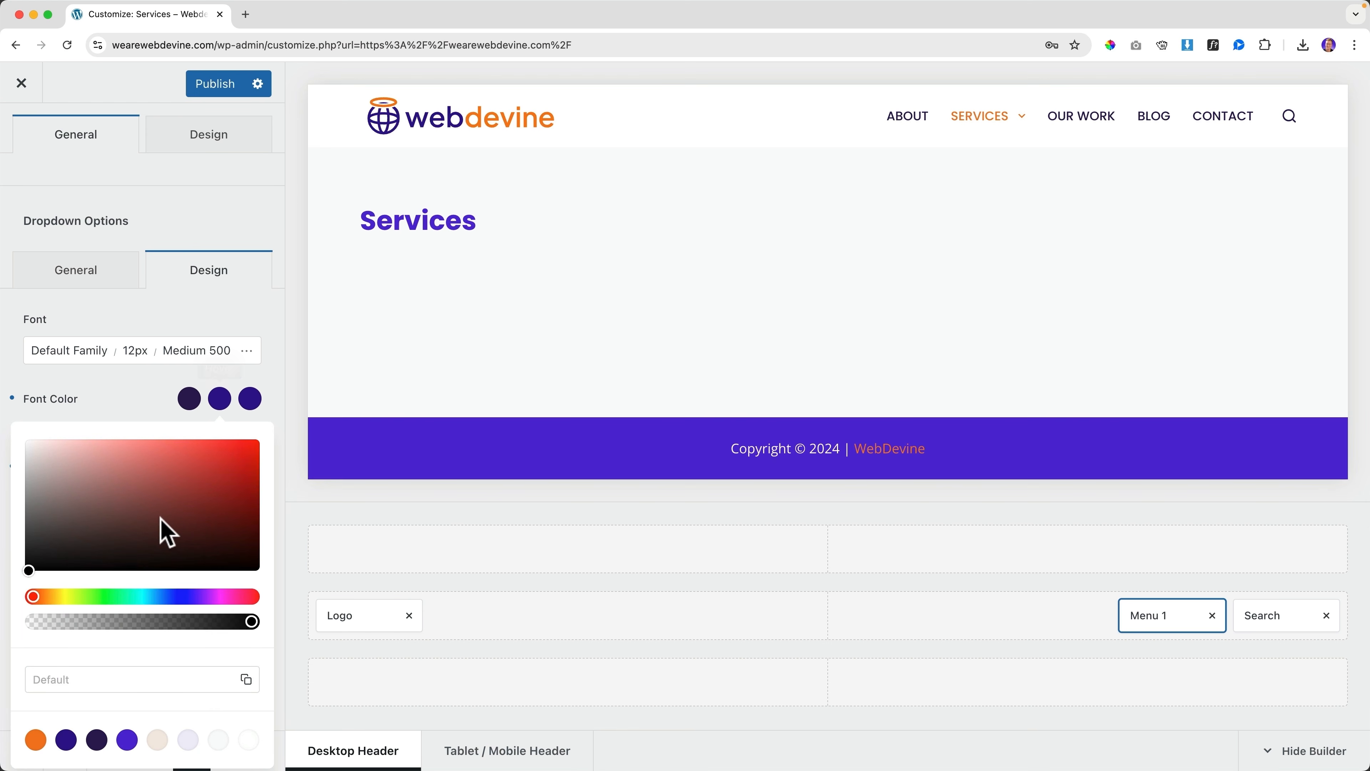
pyautogui.click(249, 739)
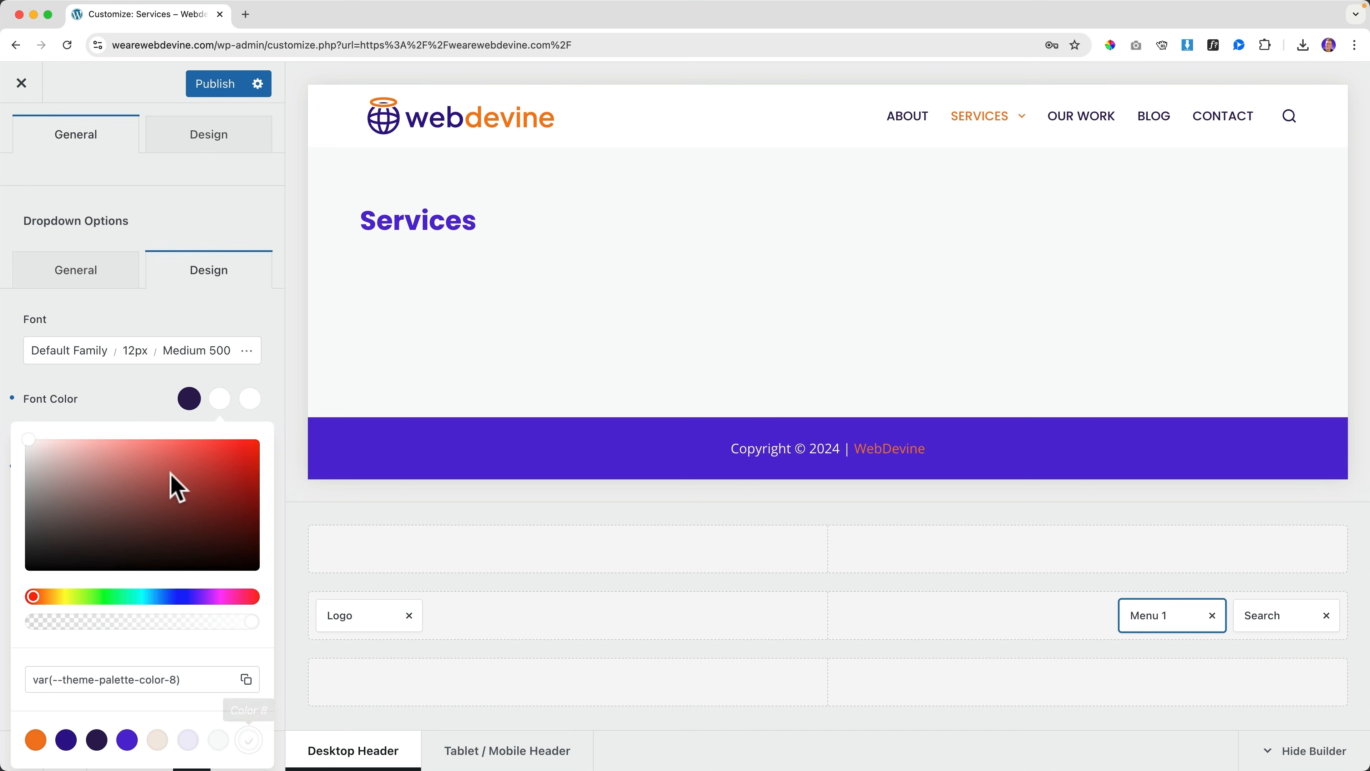
pyautogui.click(153, 412)
pyautogui.moveTo(1009, 157)
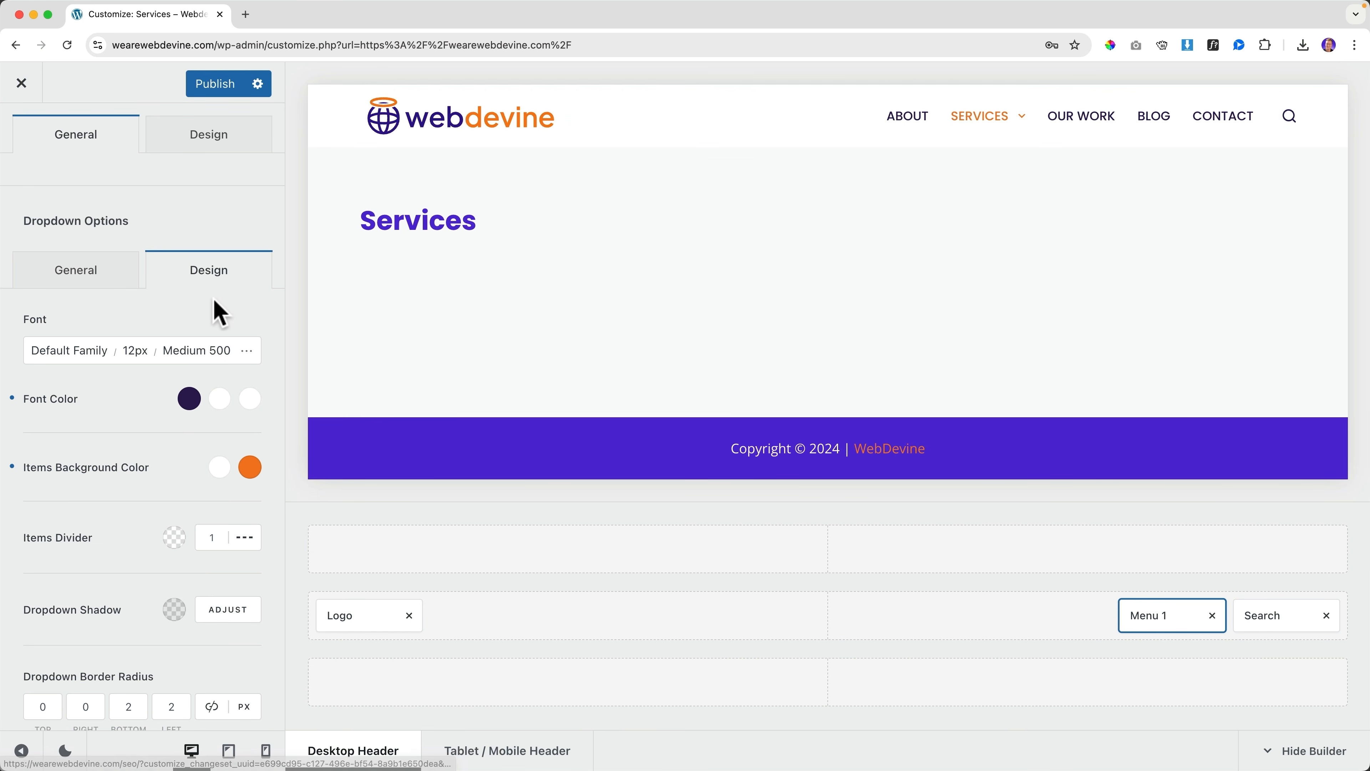
# Set the dropdown items' font family to Poppins
pyautogui.click(249, 357)
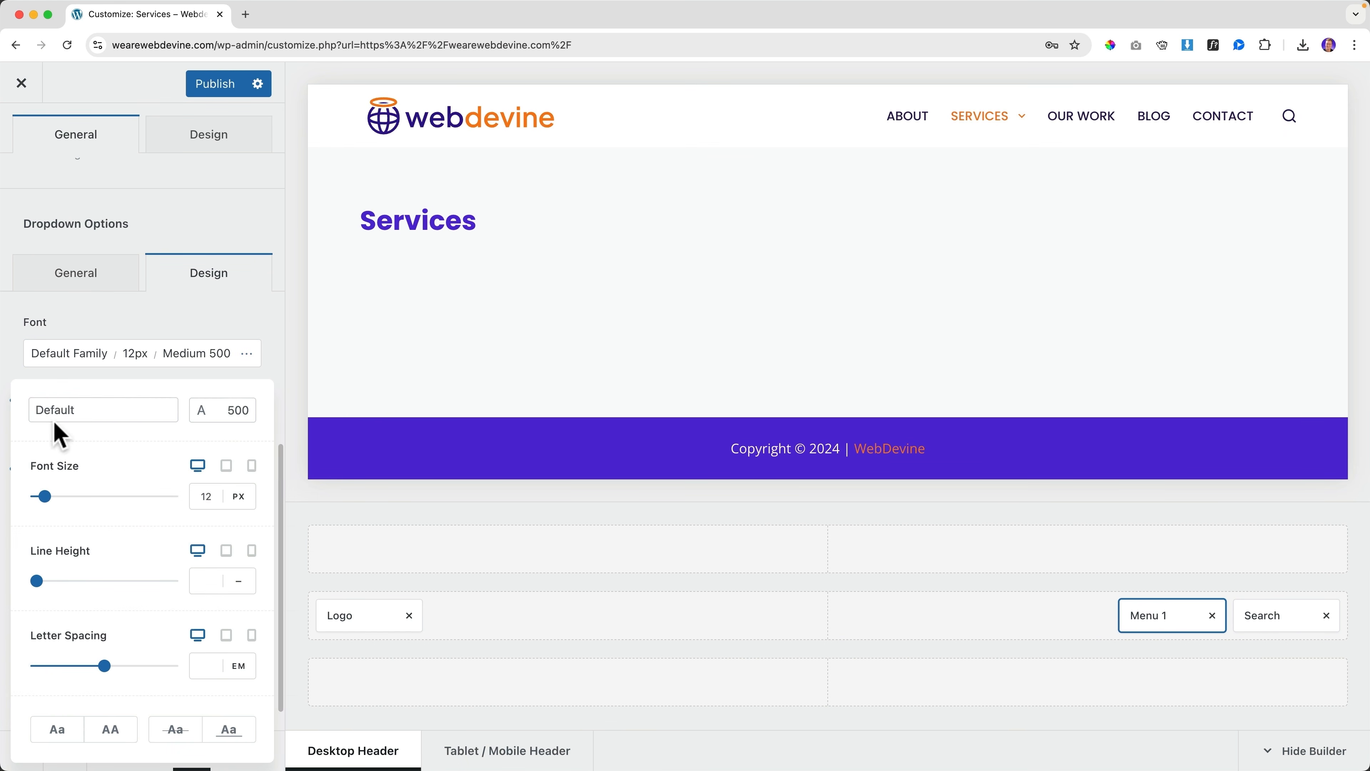
pyautogui.click(68, 426)
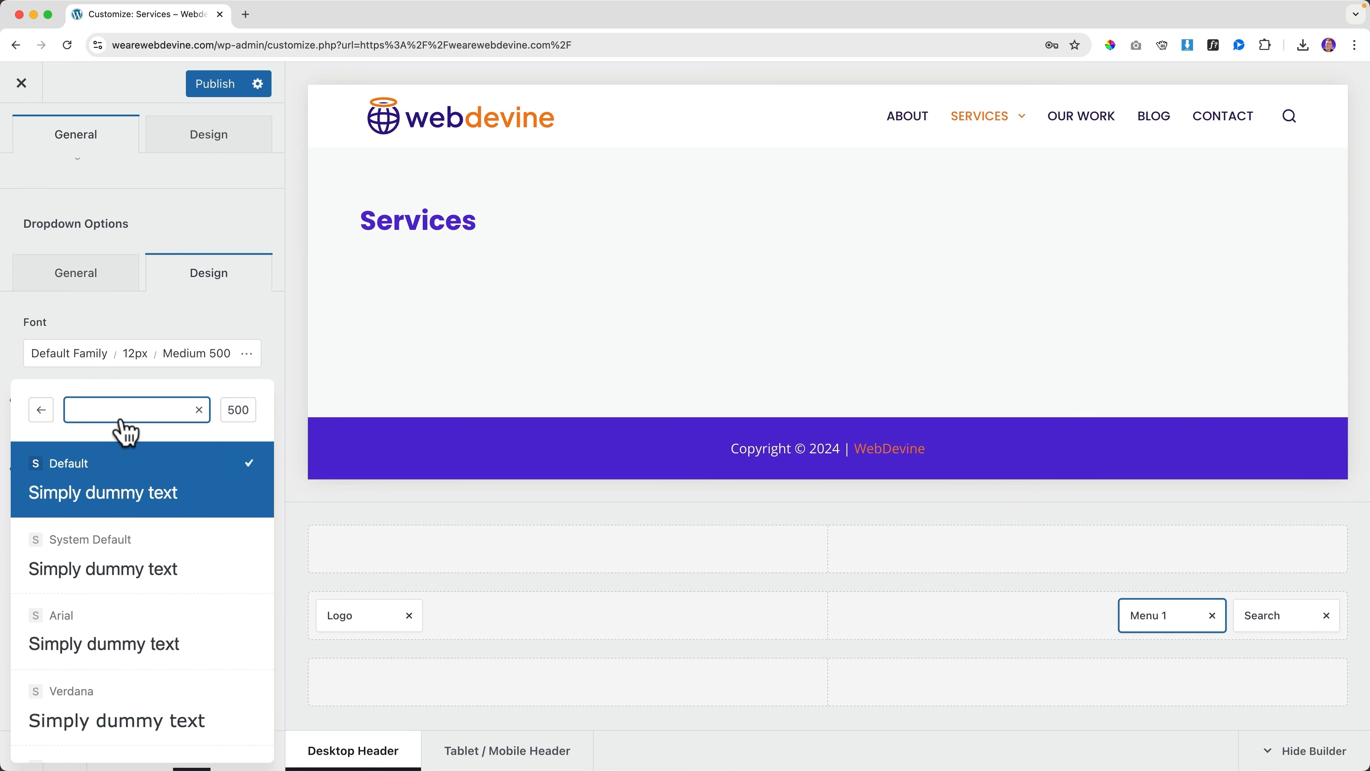
pyautogui.write('popp')
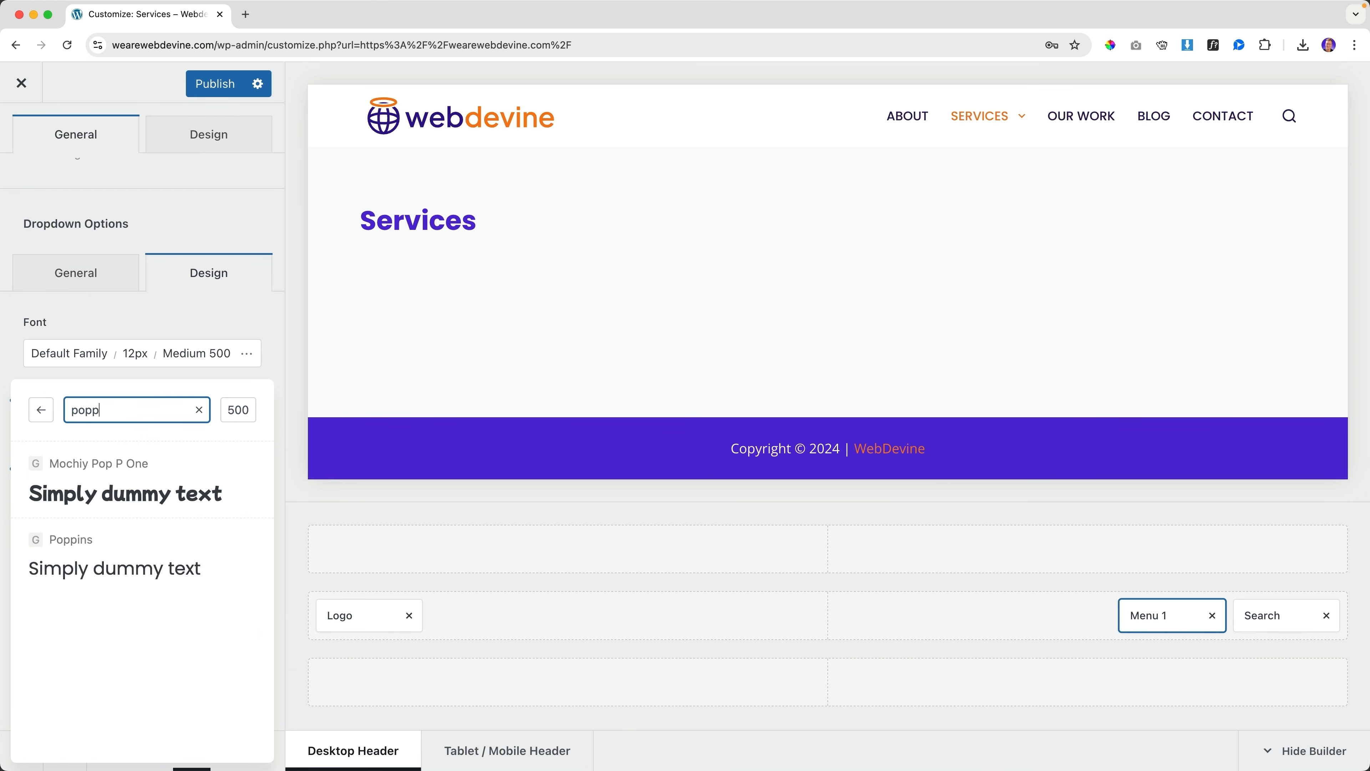
pyautogui.write('ins')
pyautogui.click(117, 480)
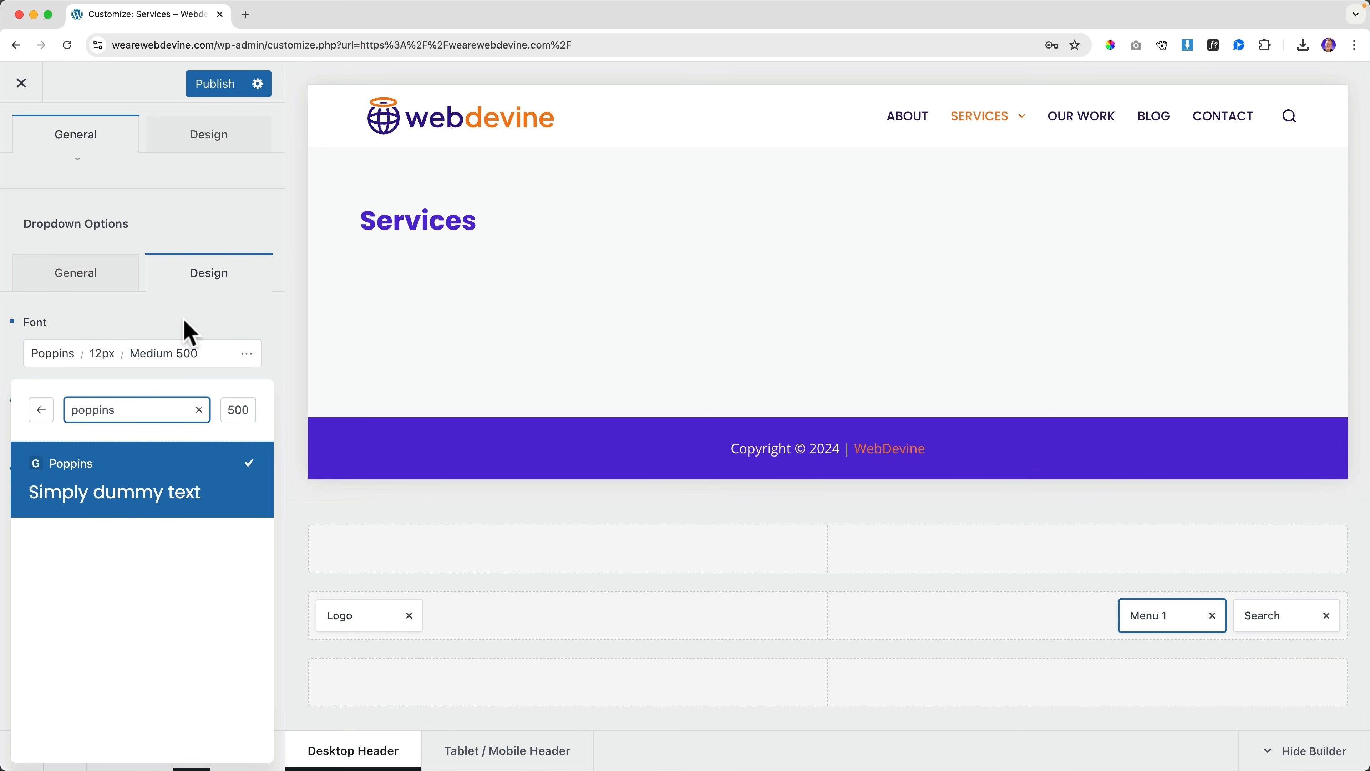
pyautogui.click(190, 332)
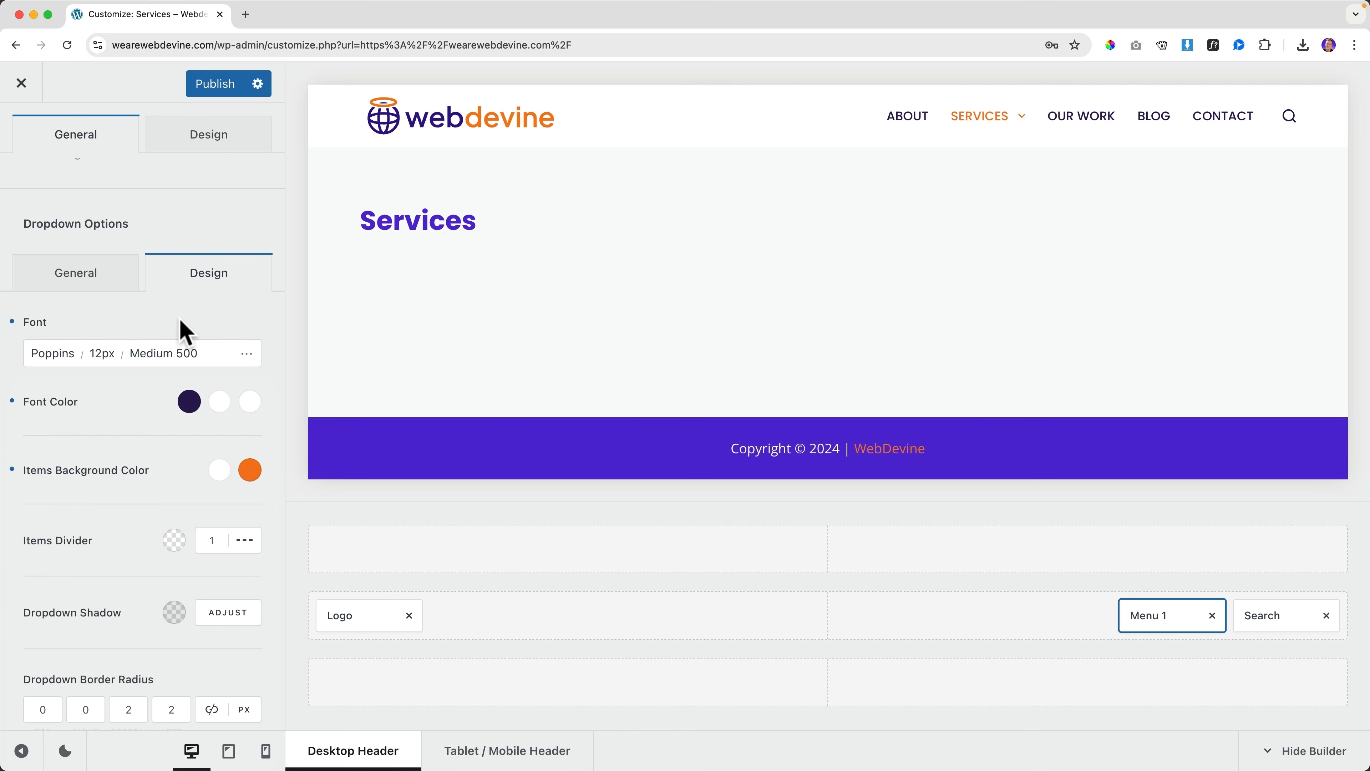
# Make the dropdown items uppercase with Regular 400 font weight
pyautogui.click(238, 351)
pyautogui.click(119, 725)
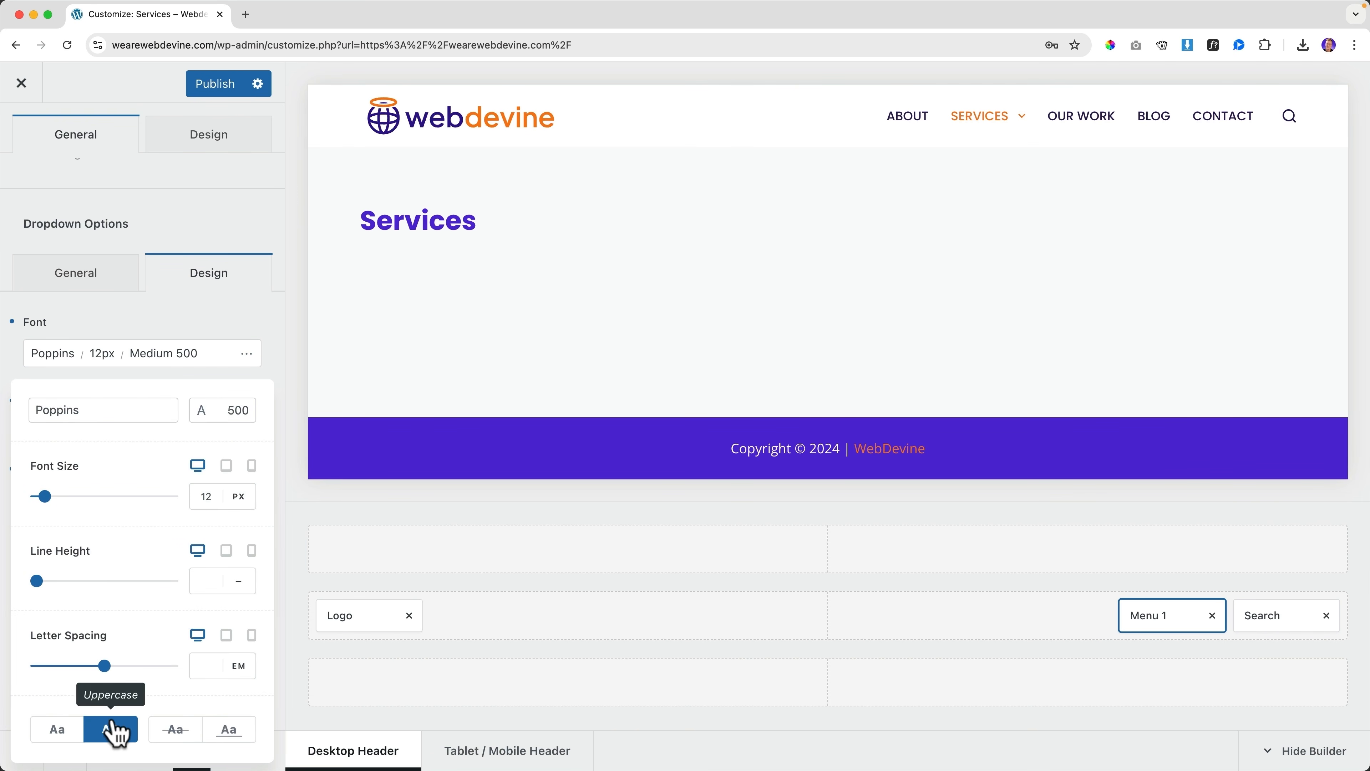
pyautogui.moveTo(1010, 141)
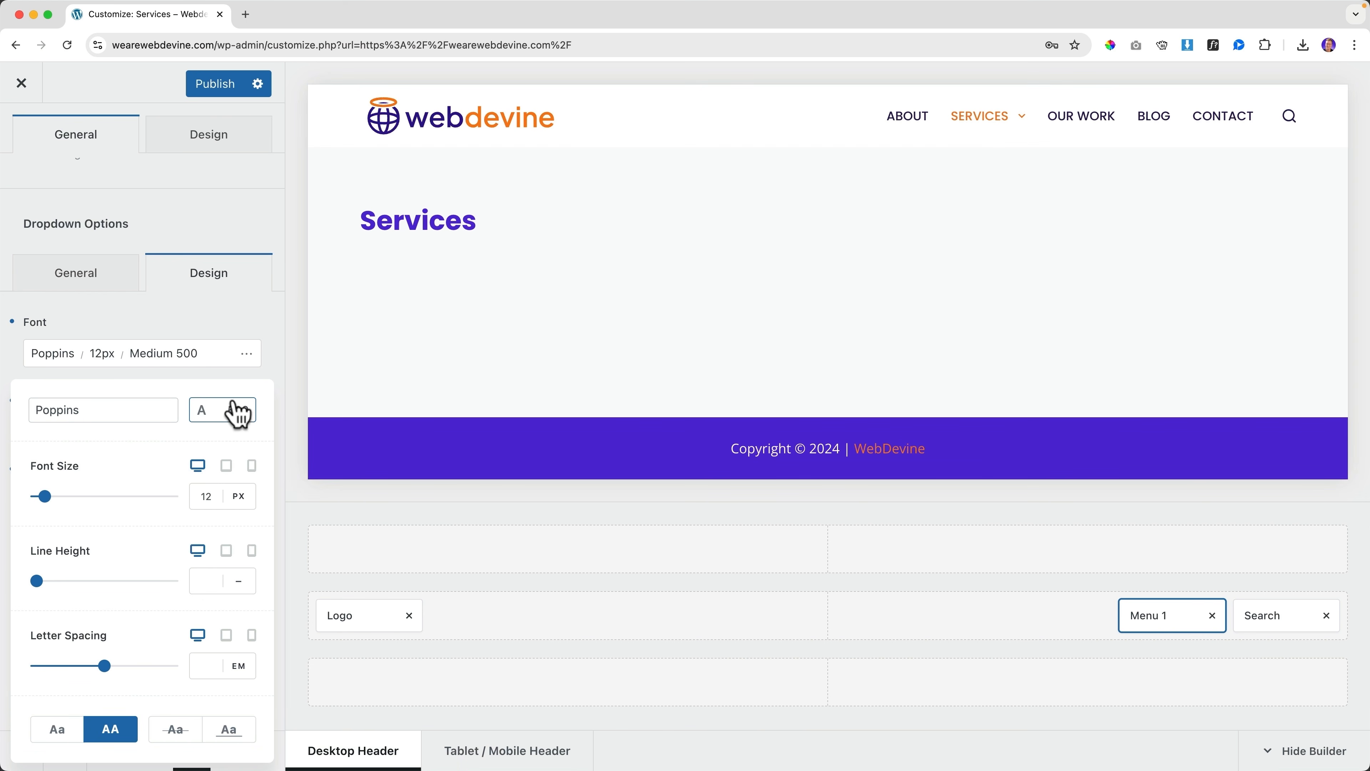
pyautogui.click(238, 410)
pyautogui.scroll(1, 132, 507)
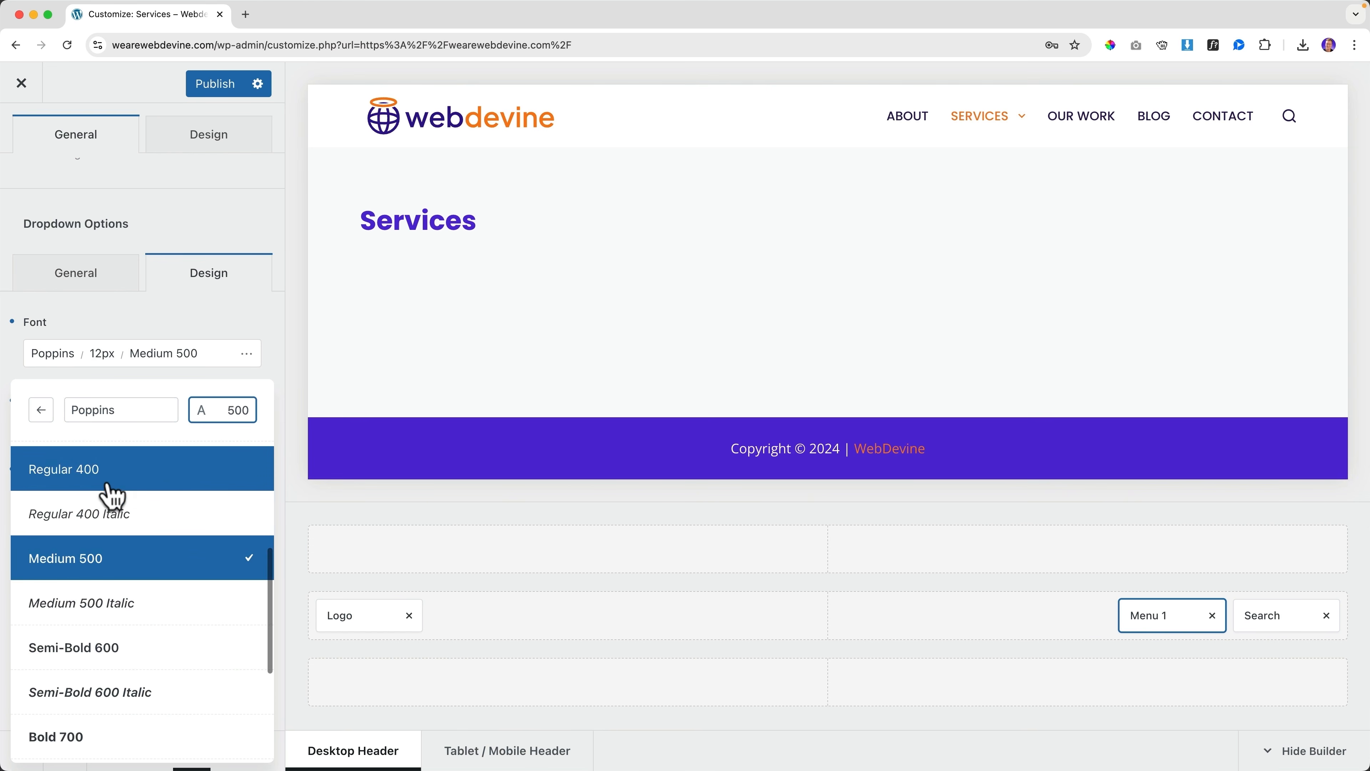
pyautogui.click(108, 469)
pyautogui.moveTo(1004, 131)
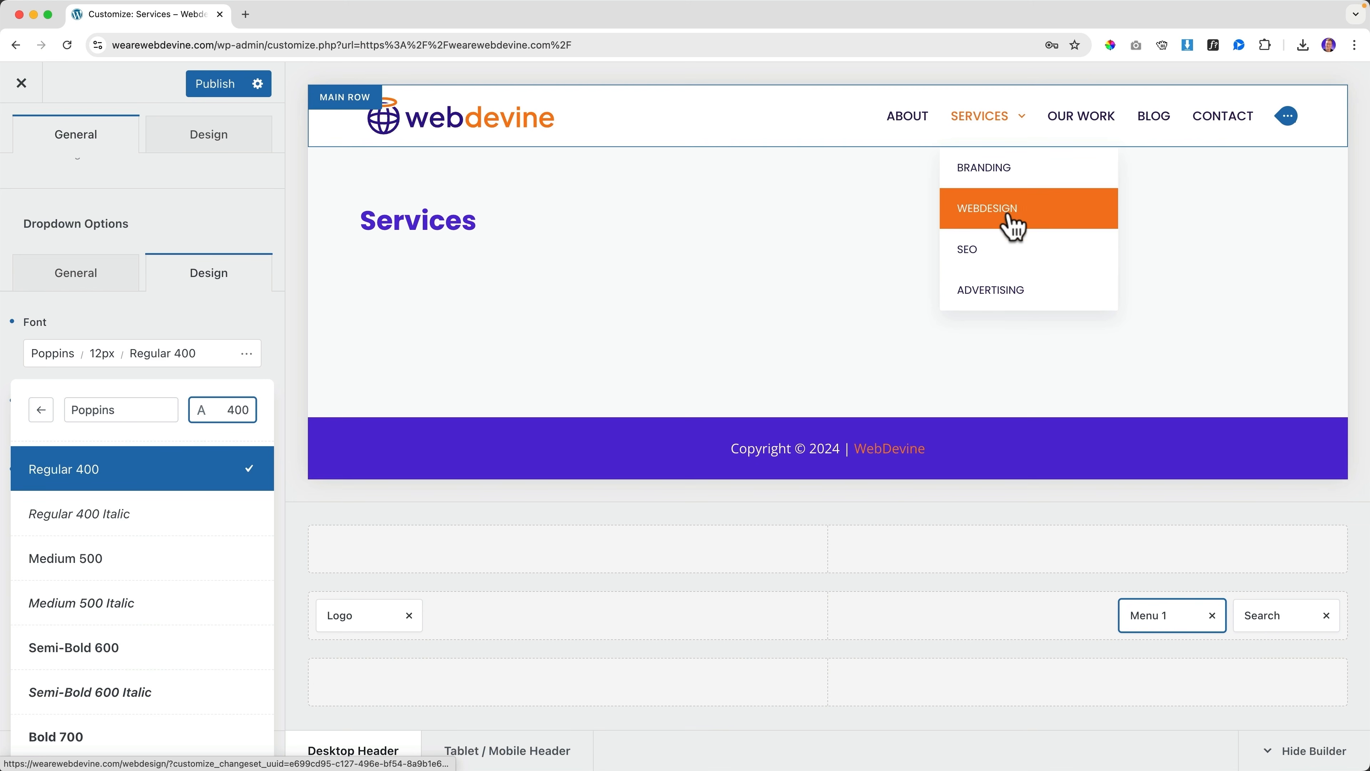
pyautogui.click(200, 315)
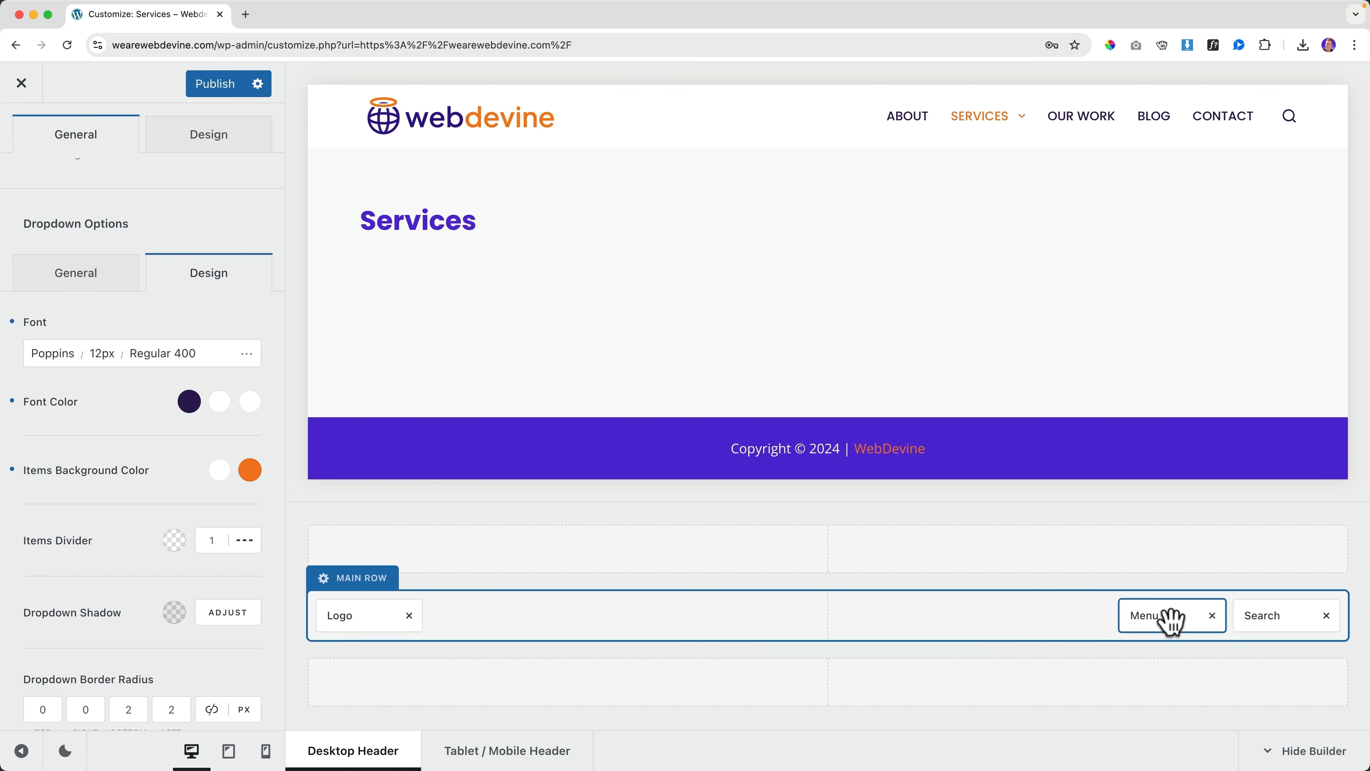
# Move Menu 1 to the header's centre column, then back to the right
pyautogui.moveTo(1168, 618); pyautogui.dragTo(872, 631)
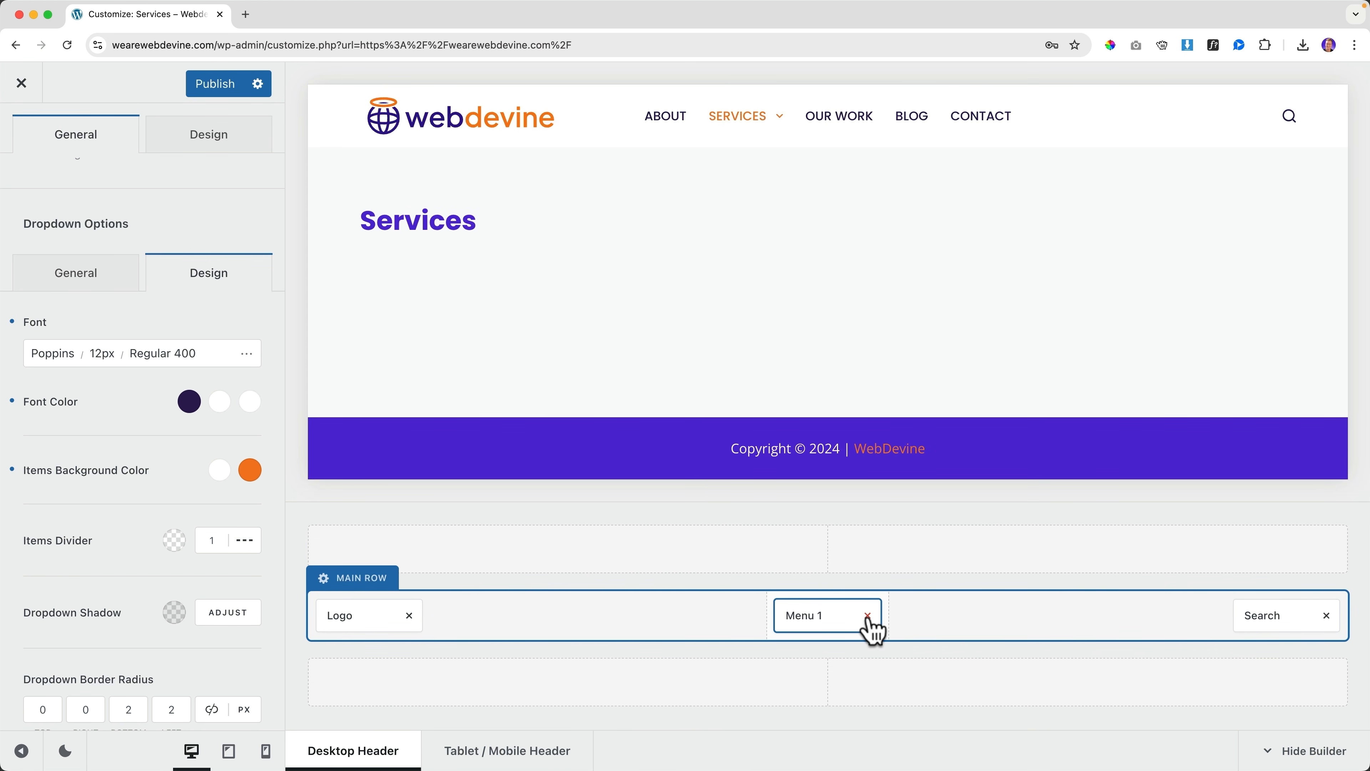
pyautogui.moveTo(765, 160)
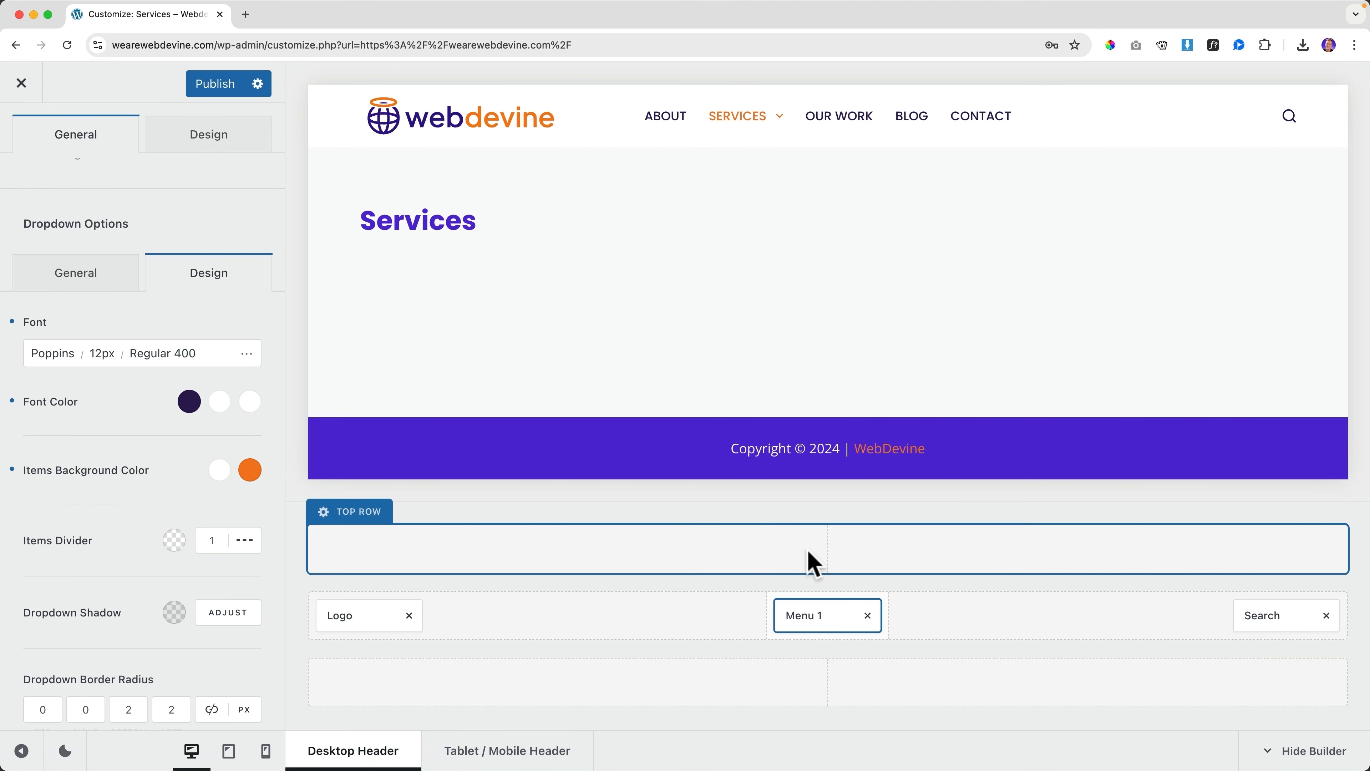
pyautogui.moveTo(833, 617); pyautogui.dragTo(1185, 617)
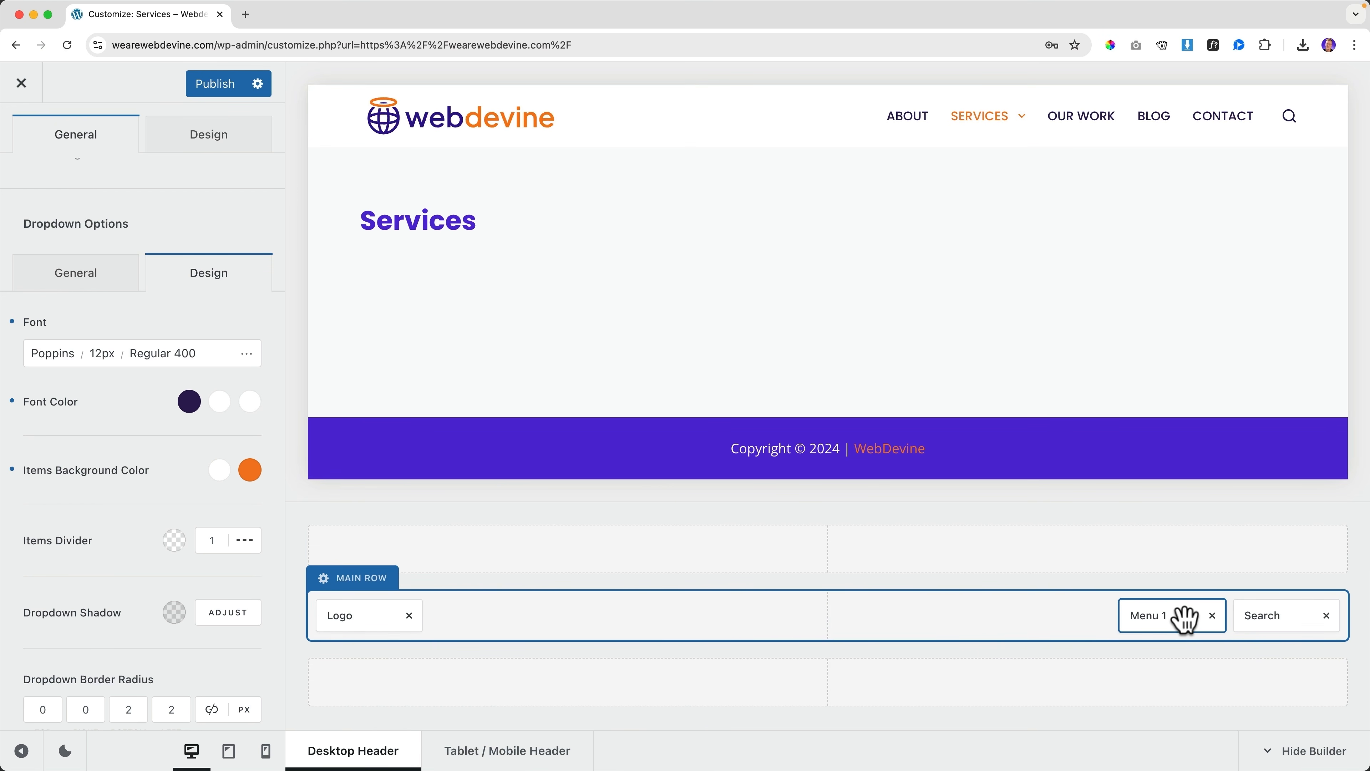
pyautogui.moveTo(1182, 617)
pyautogui.mouseDown()
pyautogui.moveTo(857, 620)
pyautogui.moveTo(1189, 617)
pyautogui.mouseUp()
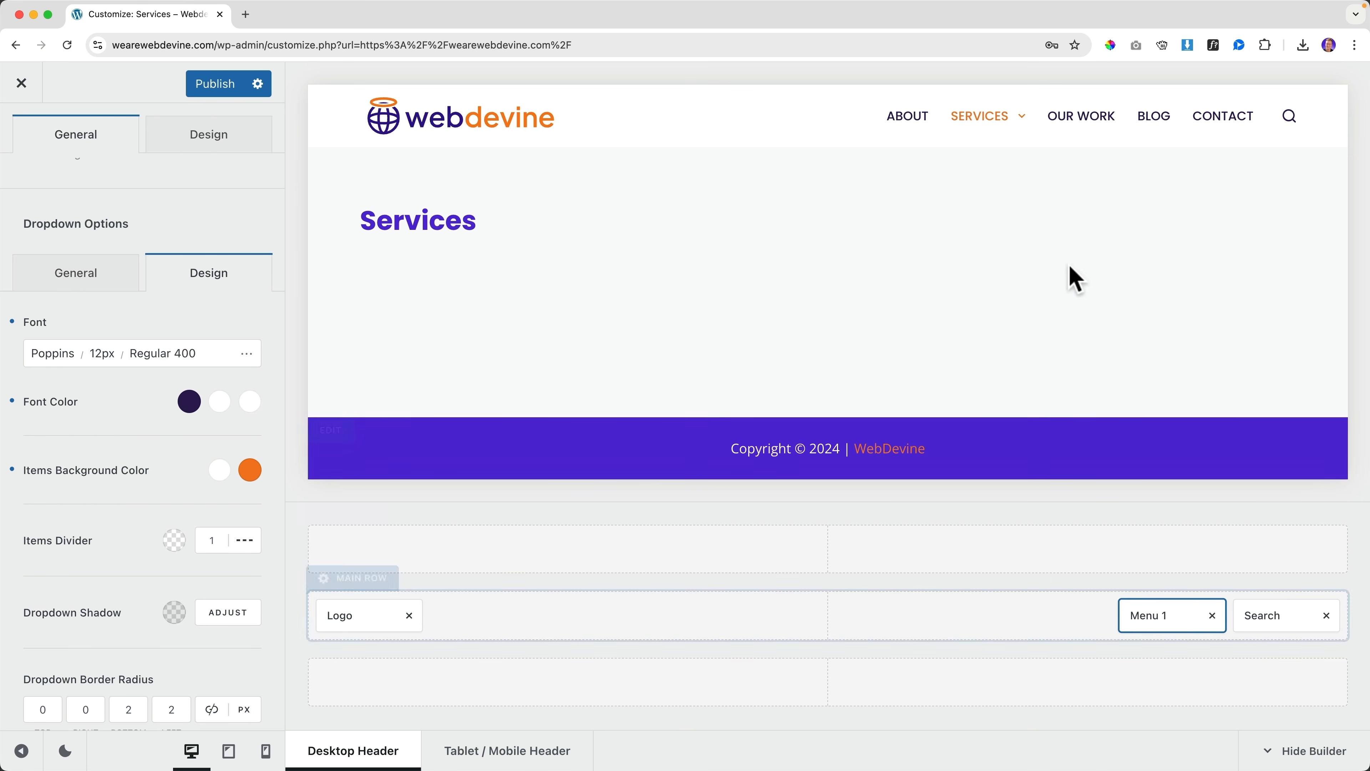
# Publish the header and dropdown changes
pyautogui.moveTo(1000, 122)
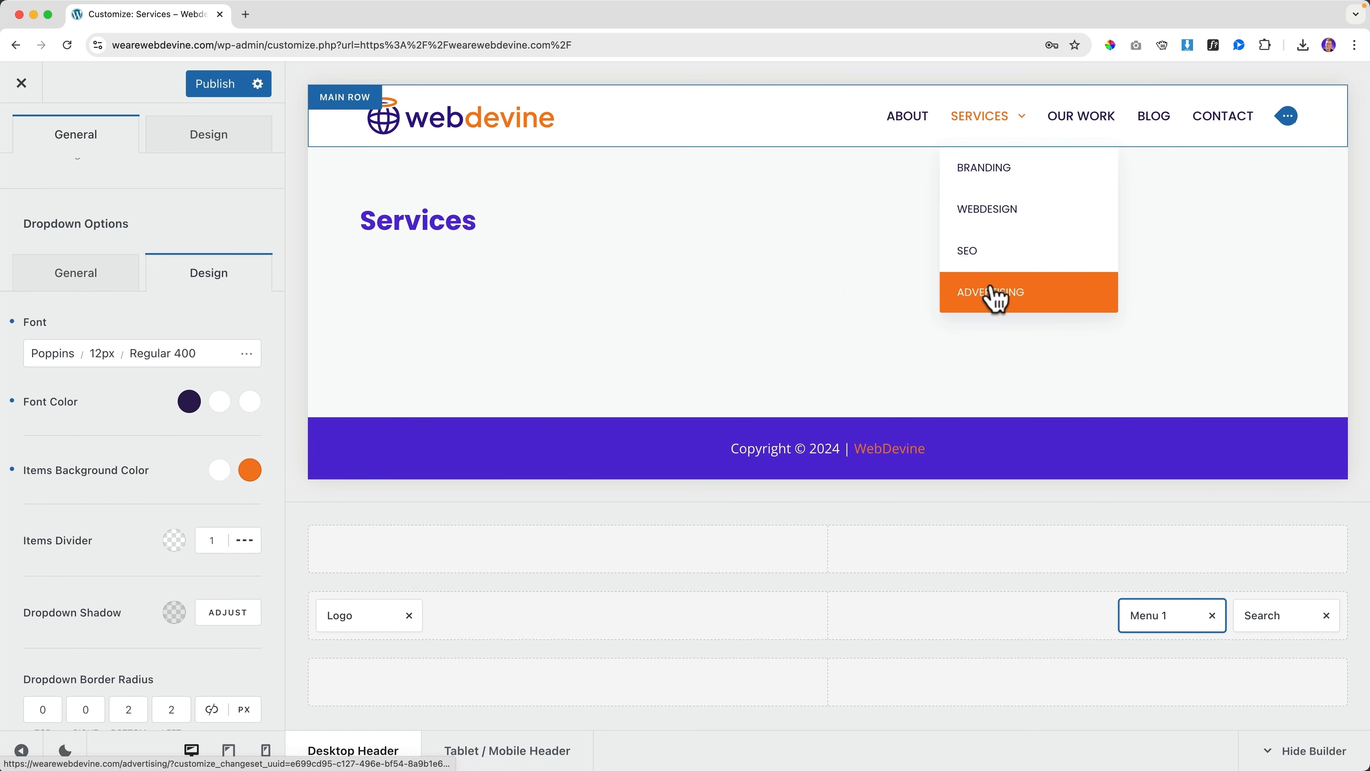
pyautogui.scroll(4, 105, 246)
pyautogui.scroll(10, 106, 245)
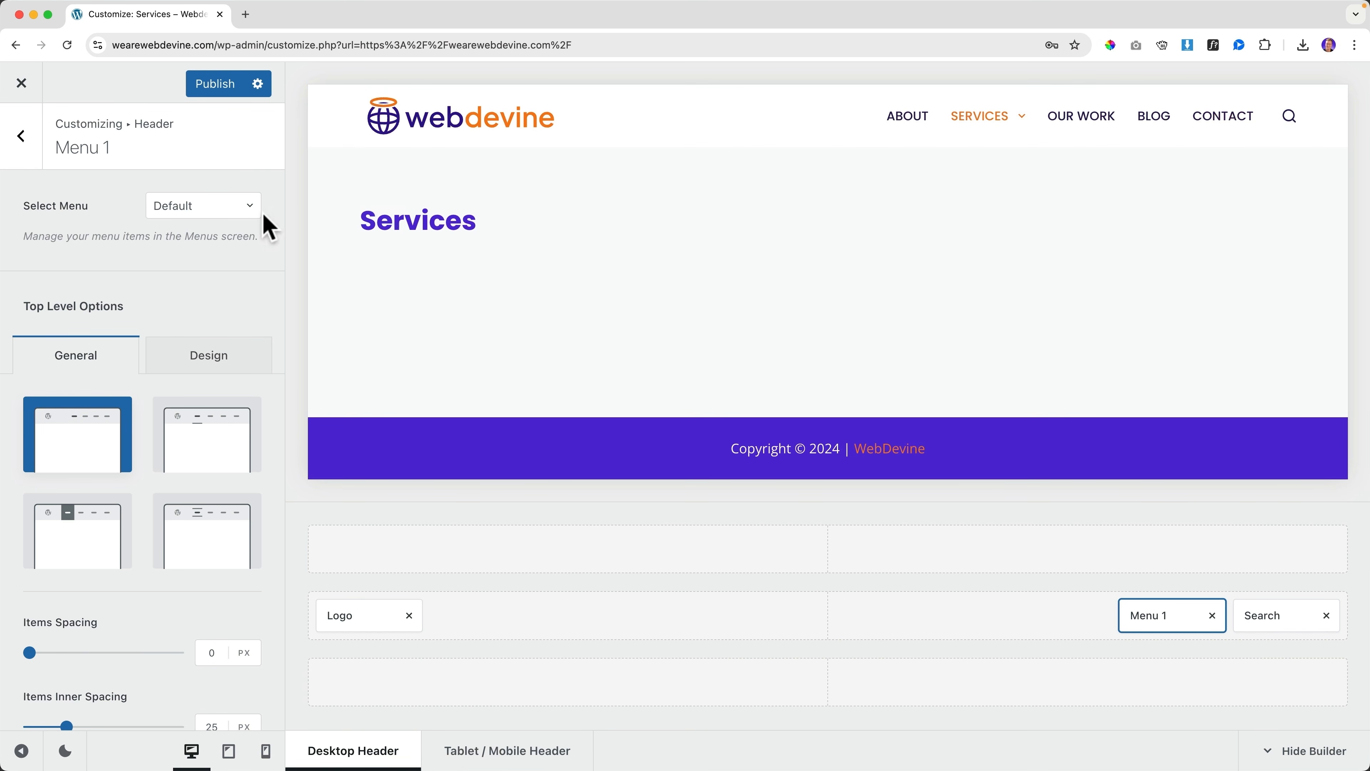
pyautogui.click(219, 89)
# Exit the Customizer, zoom the live Home page out and back in, then reopen Customize
pyautogui.click(22, 84)
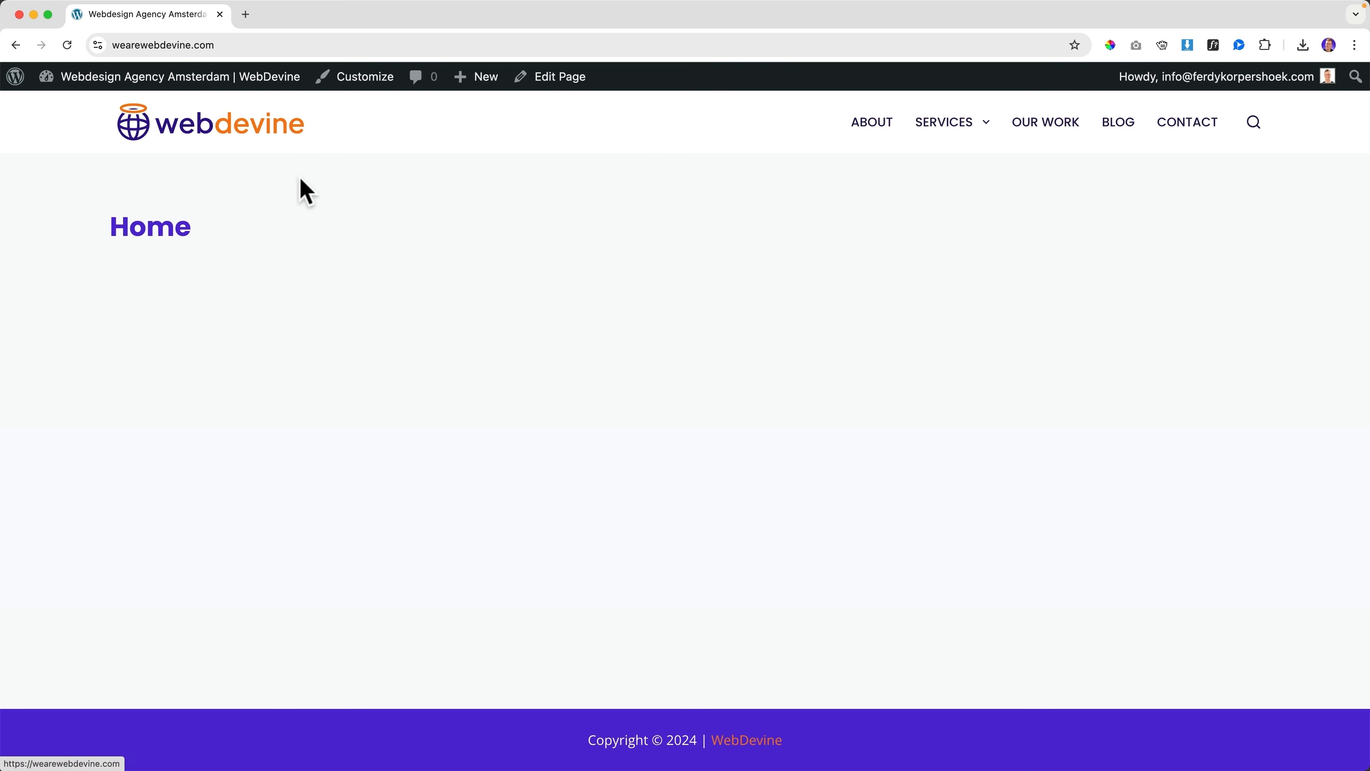
pyautogui.press('super+minus')
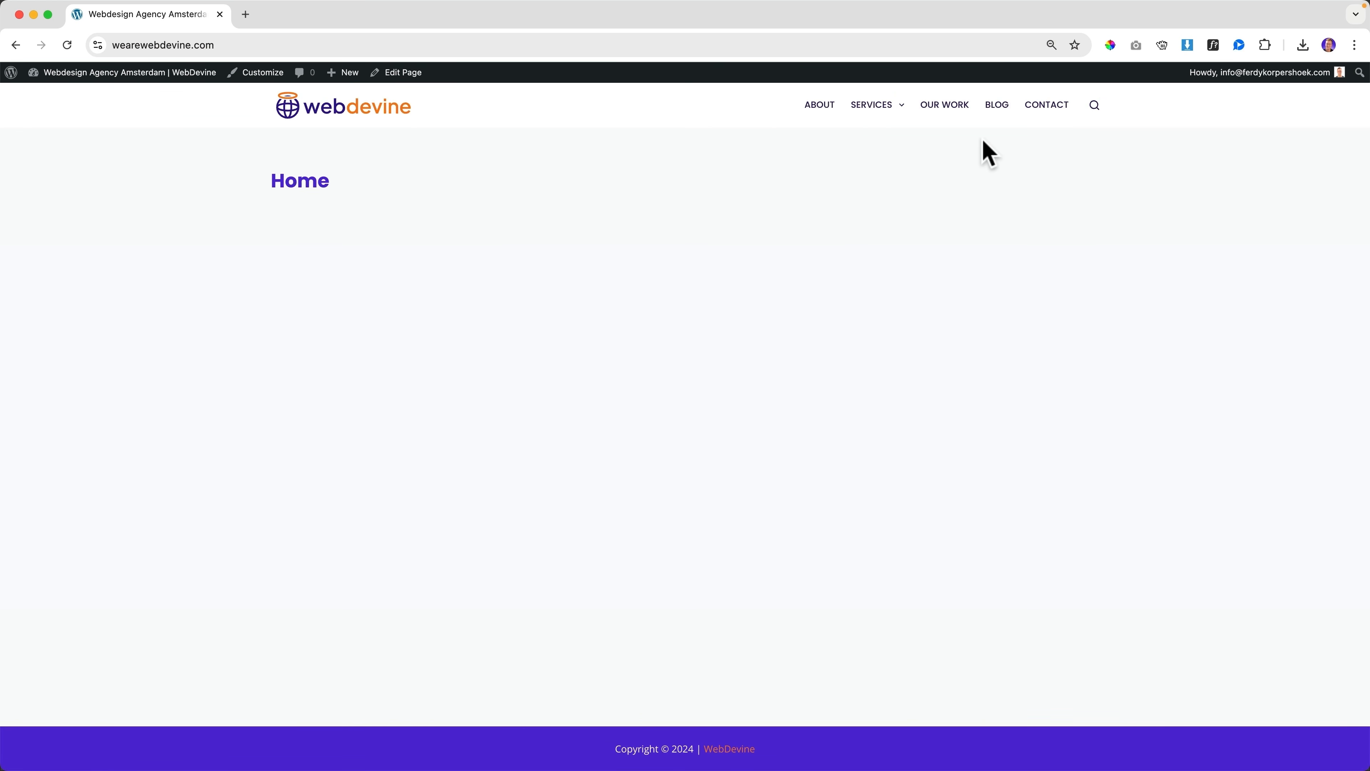
pyautogui.press('super+equal')
pyautogui.press('super+equal')
pyautogui.press('super+equal')
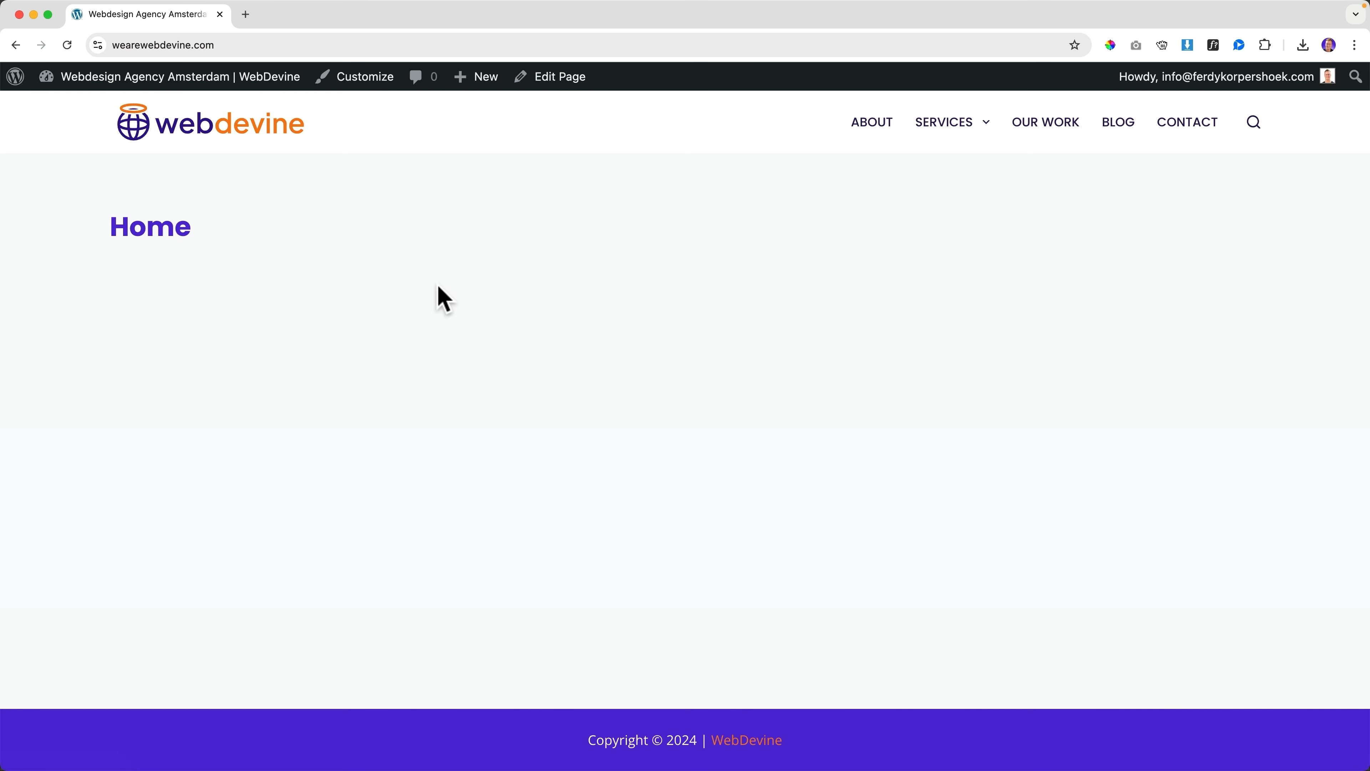
pyautogui.click(358, 78)
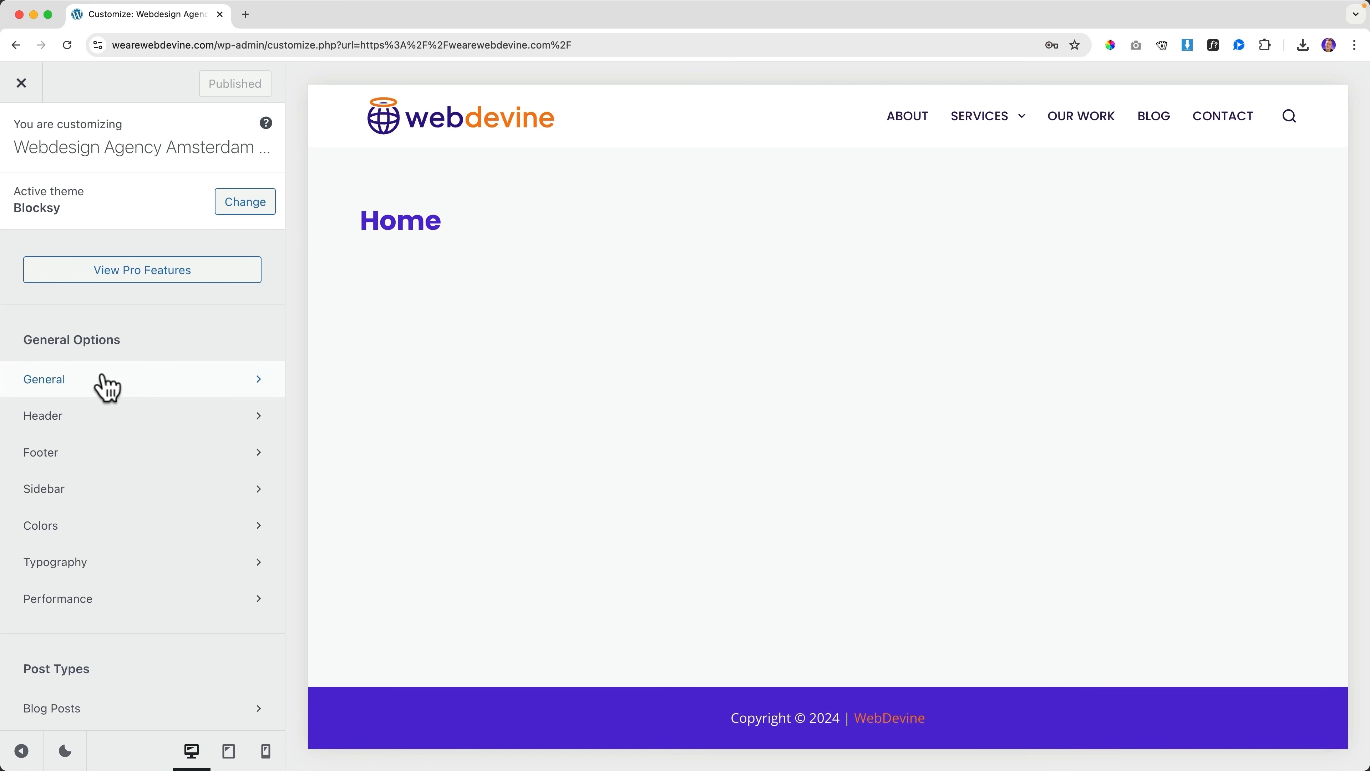
# Change General > Layout Maximum Site Width from 1290 to 1120 and publish
pyautogui.click(97, 379)
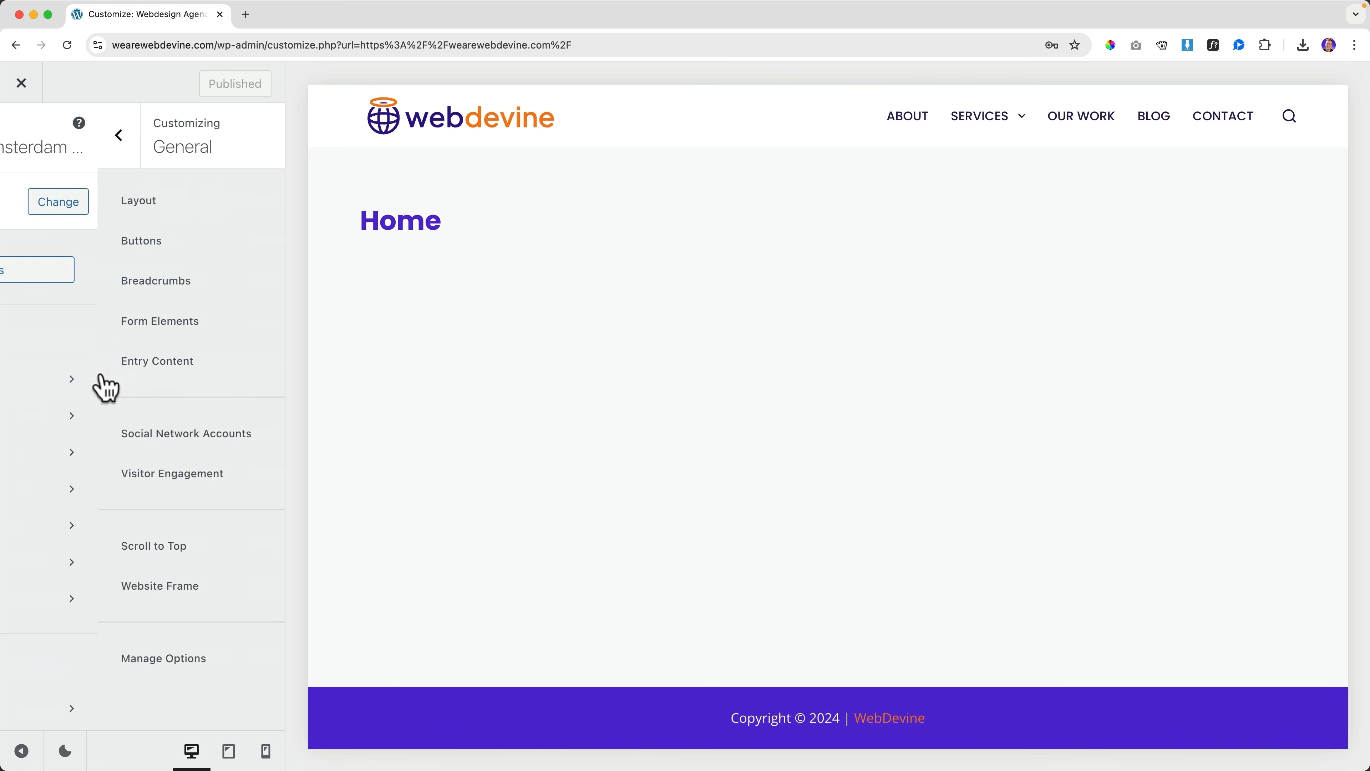
pyautogui.click(89, 207)
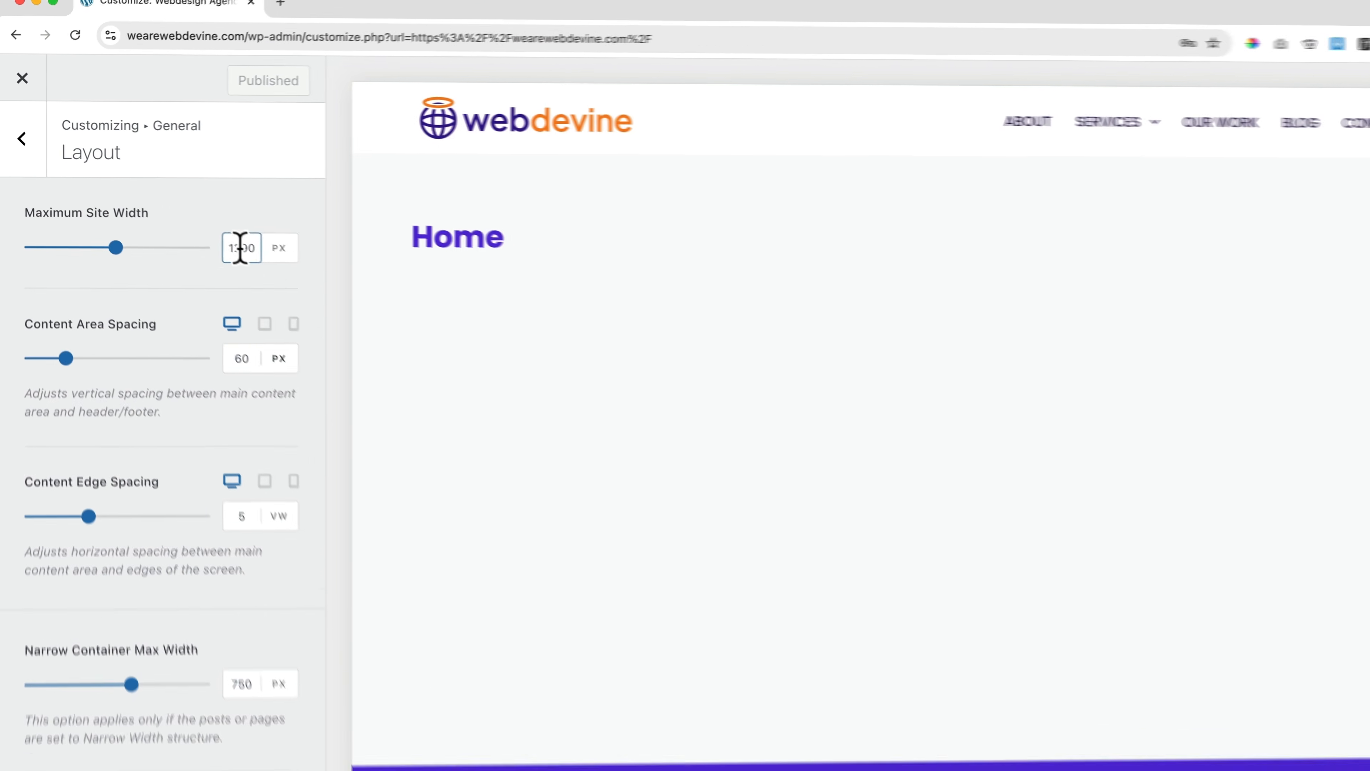
pyautogui.doubleClick(208, 230)
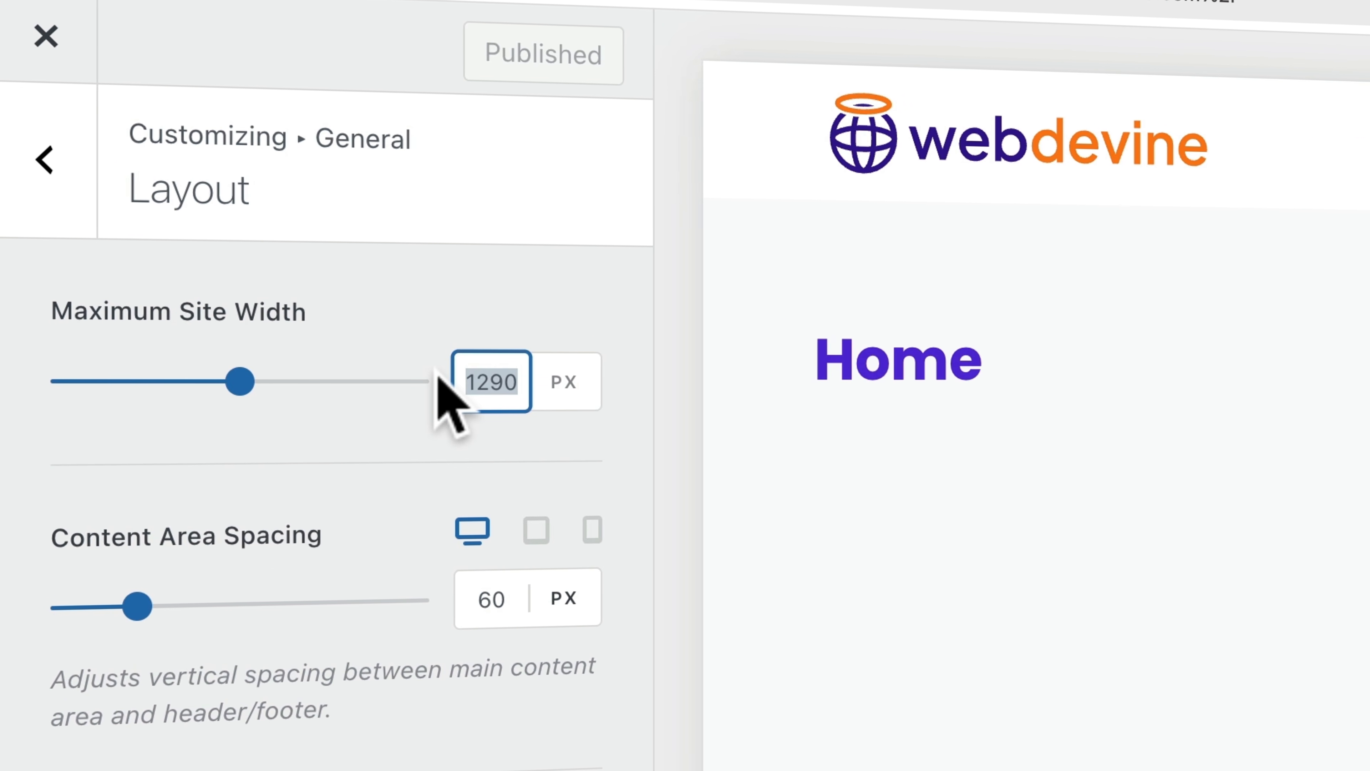
pyautogui.write('1120')
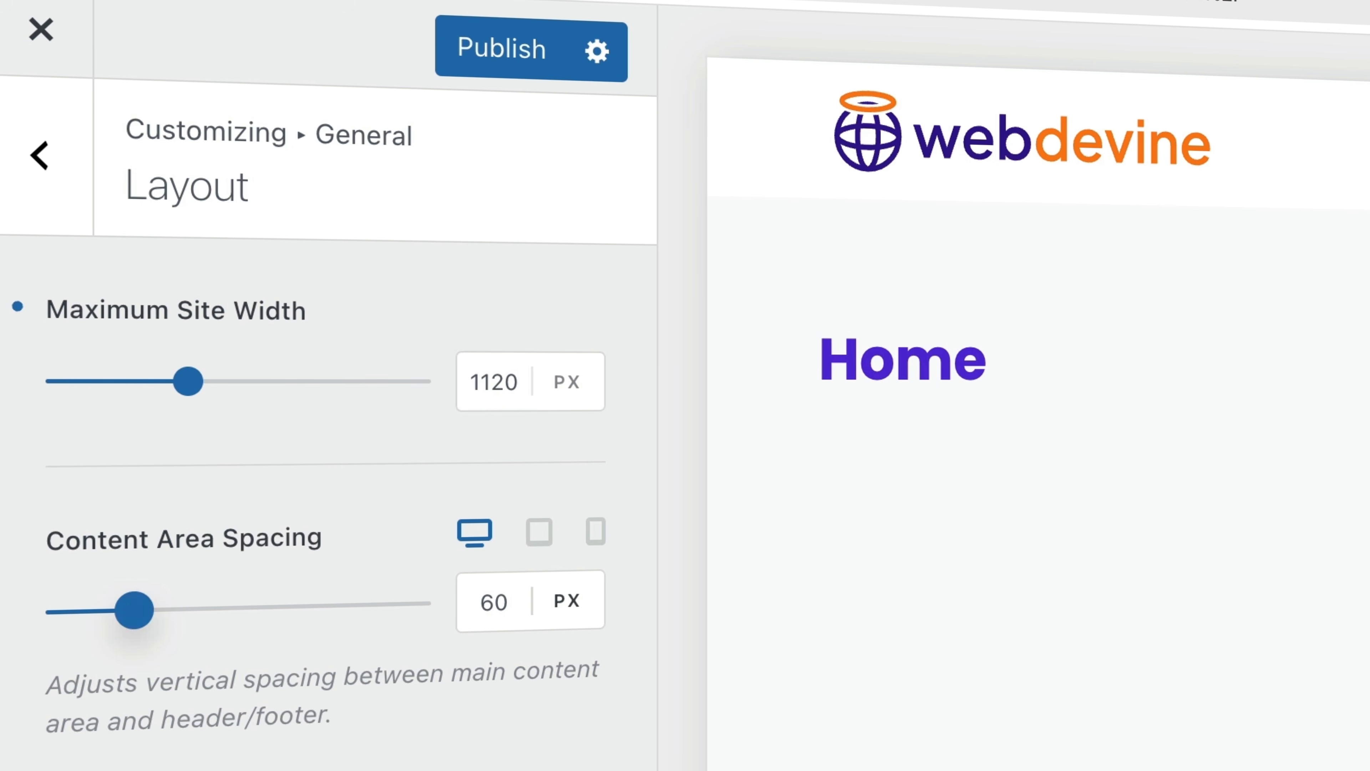
pyautogui.click(485, 50)
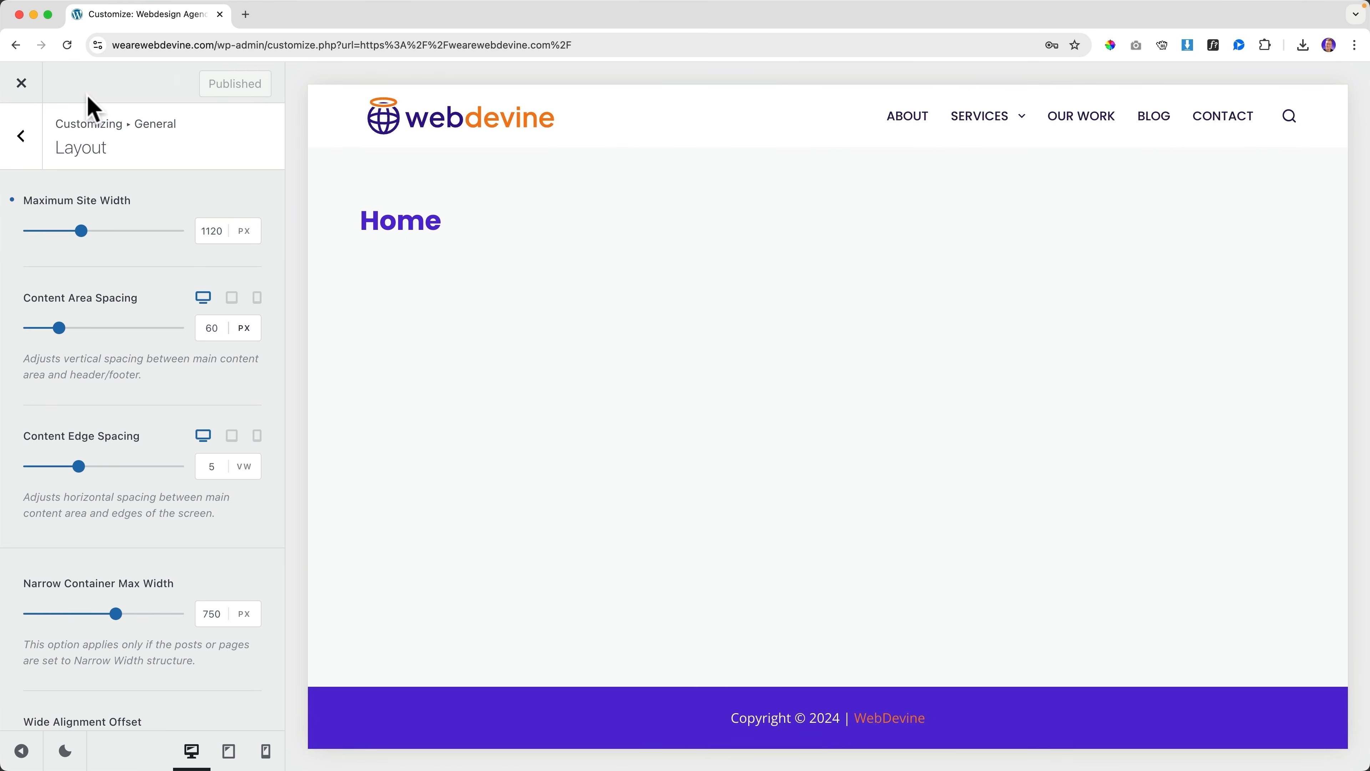
# Inspect the narrower live site, then reopen the Customizer
pyautogui.click(21, 82)
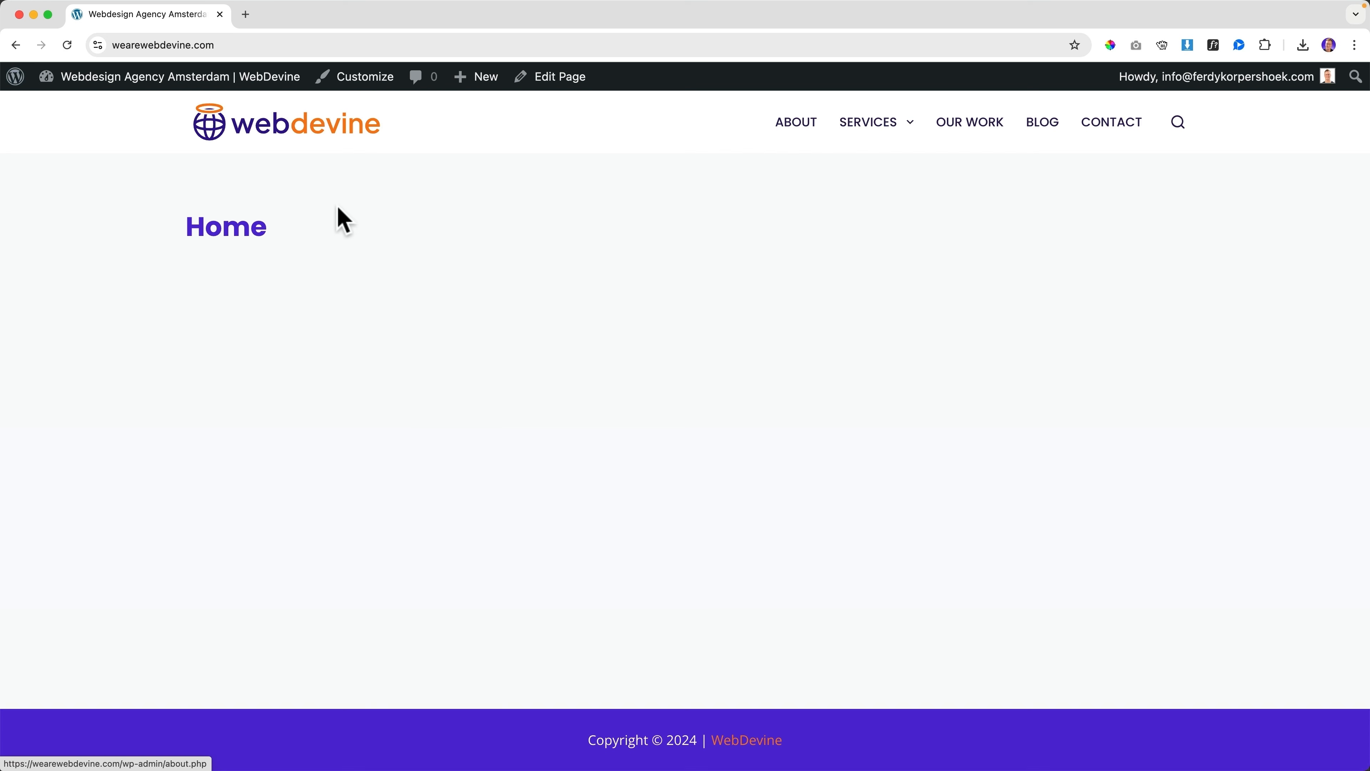
pyautogui.moveTo(863, 123)
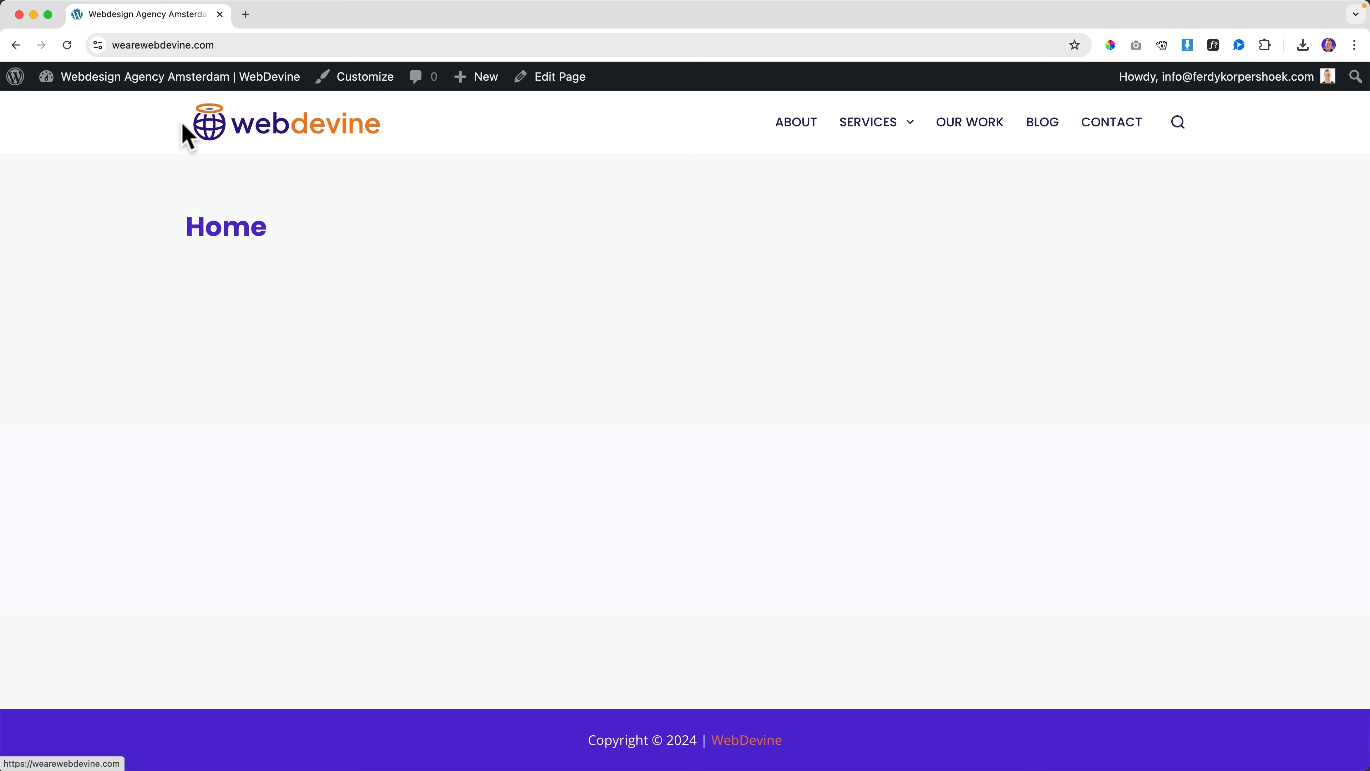
pyautogui.moveTo(866, 131)
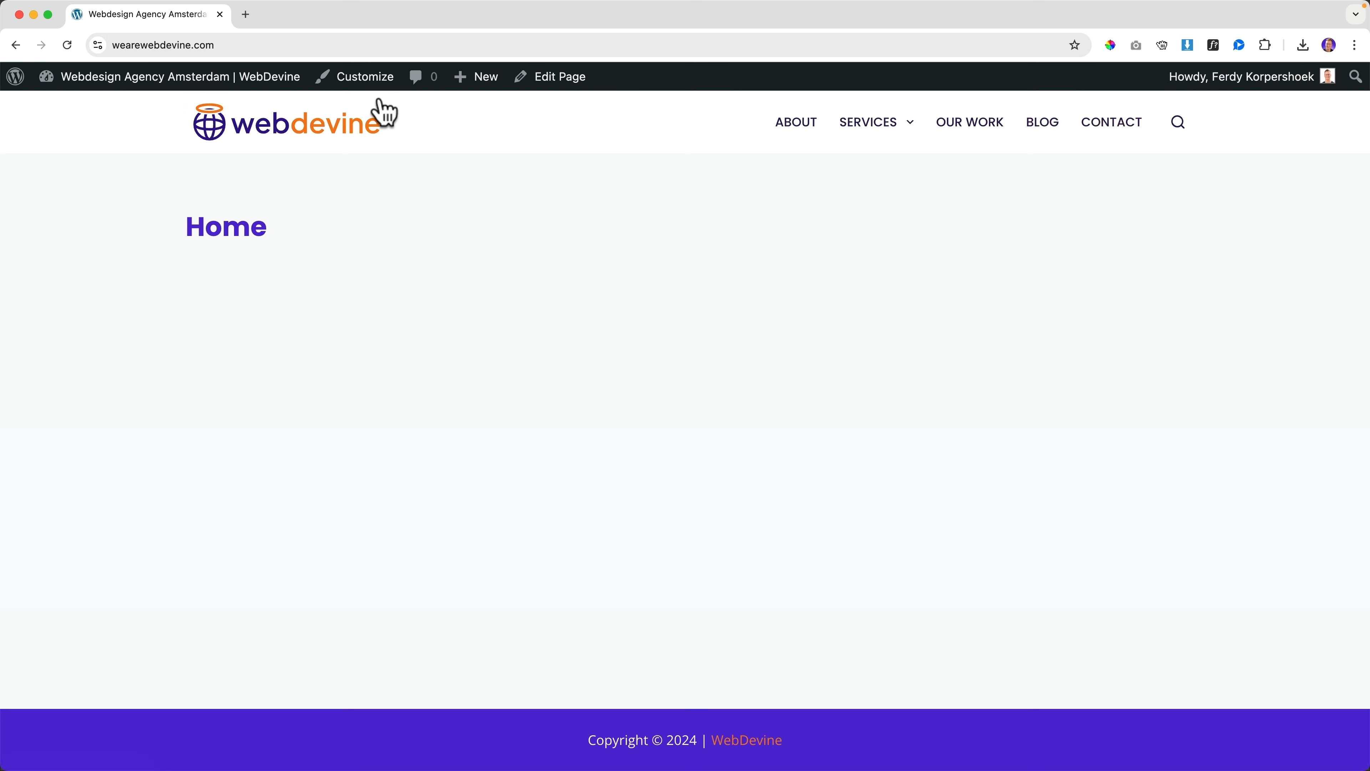
pyautogui.click(359, 76)
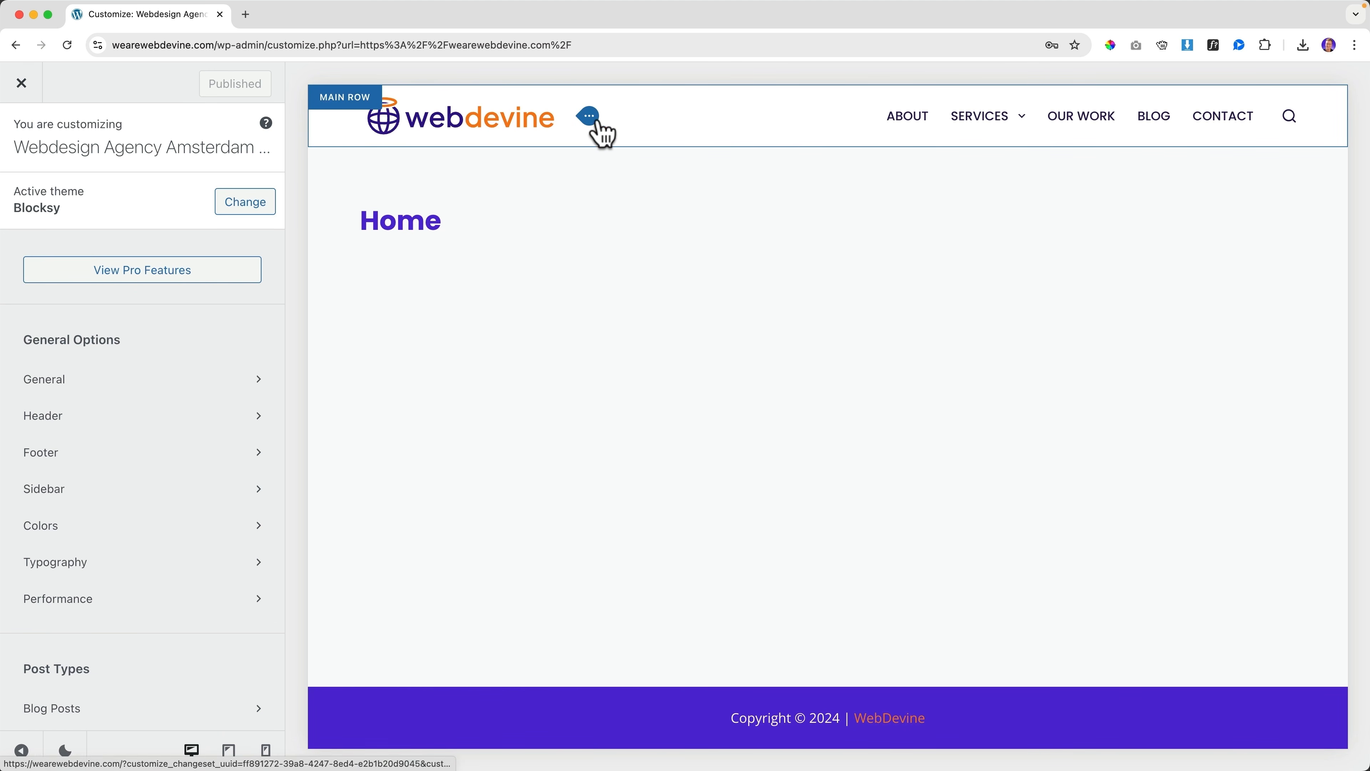
# Add a Button element to the main header row in the Header builder
pyautogui.click(588, 120)
pyautogui.click(30, 139)
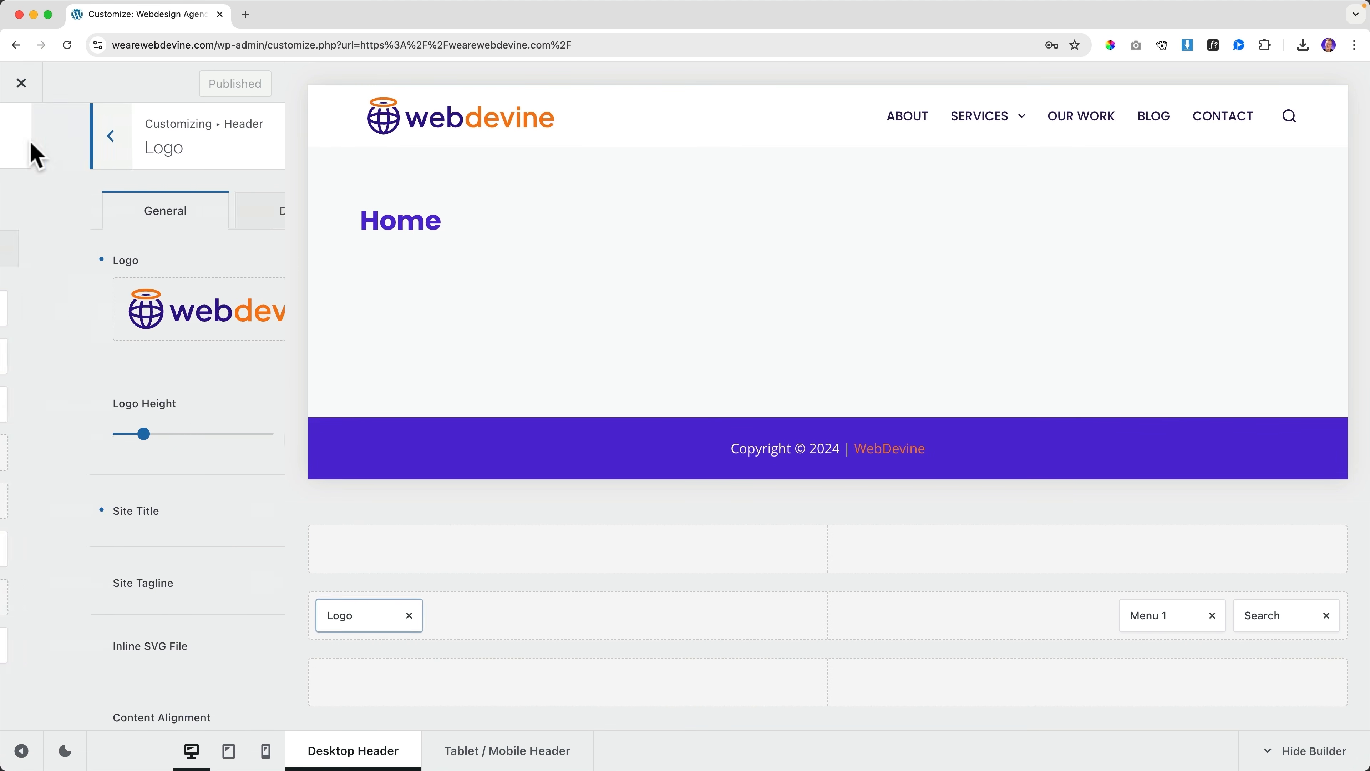
pyautogui.click(31, 142)
pyautogui.click(75, 416)
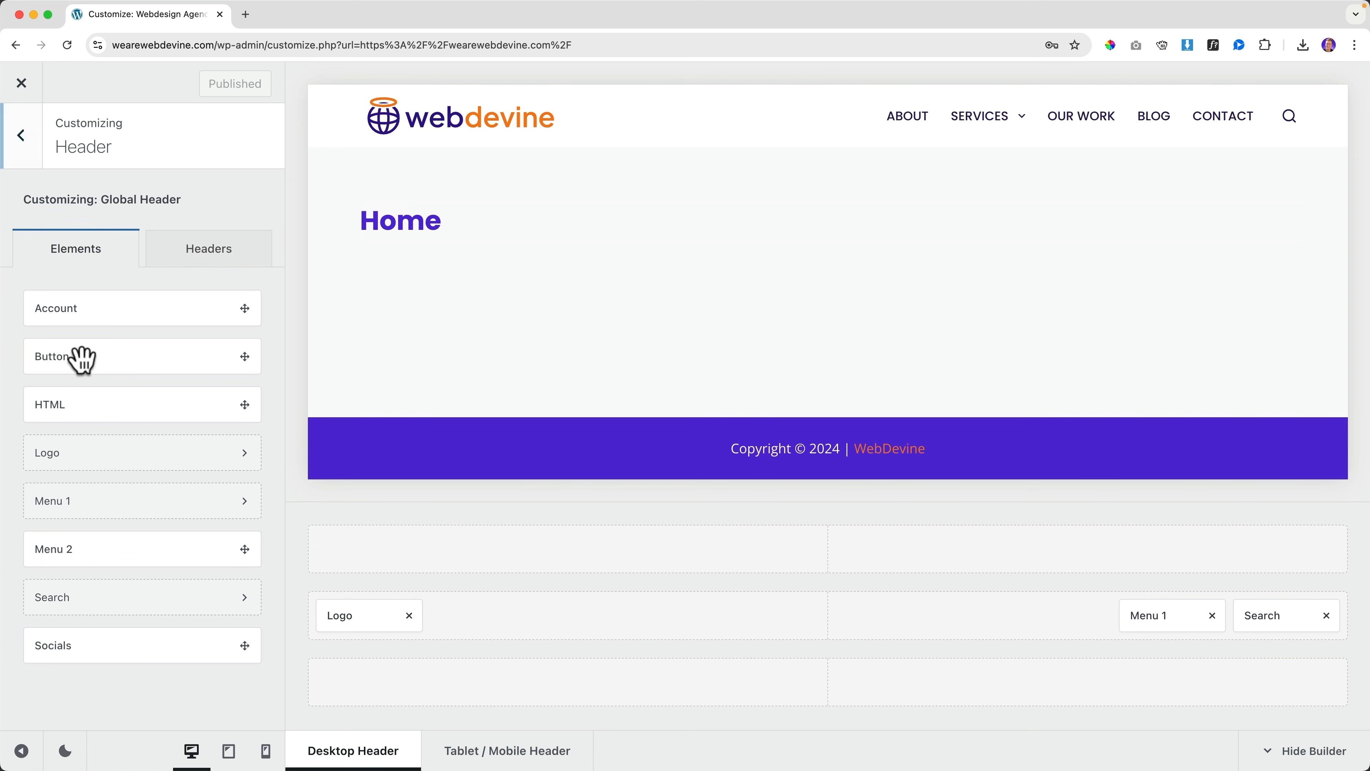
pyautogui.moveTo(82, 358); pyautogui.dragTo(1164, 615)
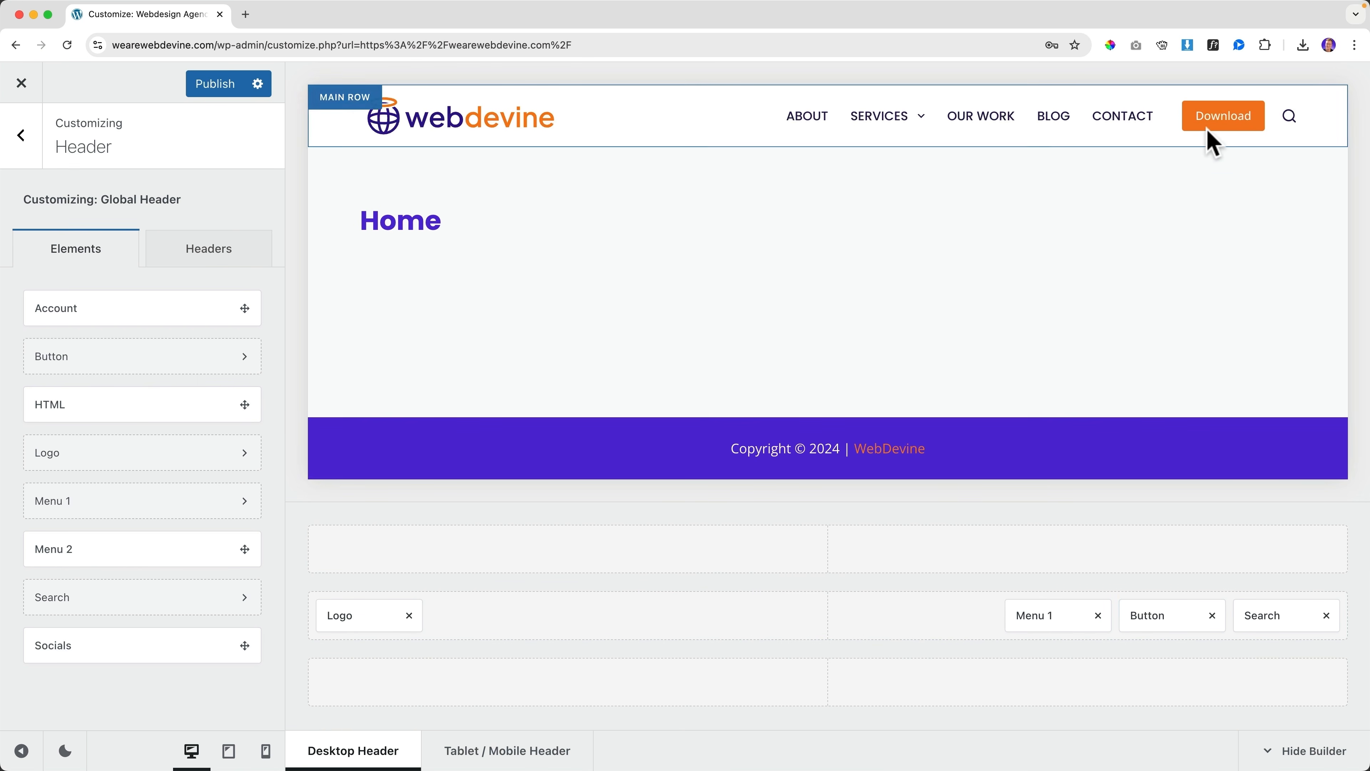
# Relabel the header button from Download to Contact and link it to /contact
pyautogui.click(1141, 616)
pyautogui.doubleClick(214, 457)
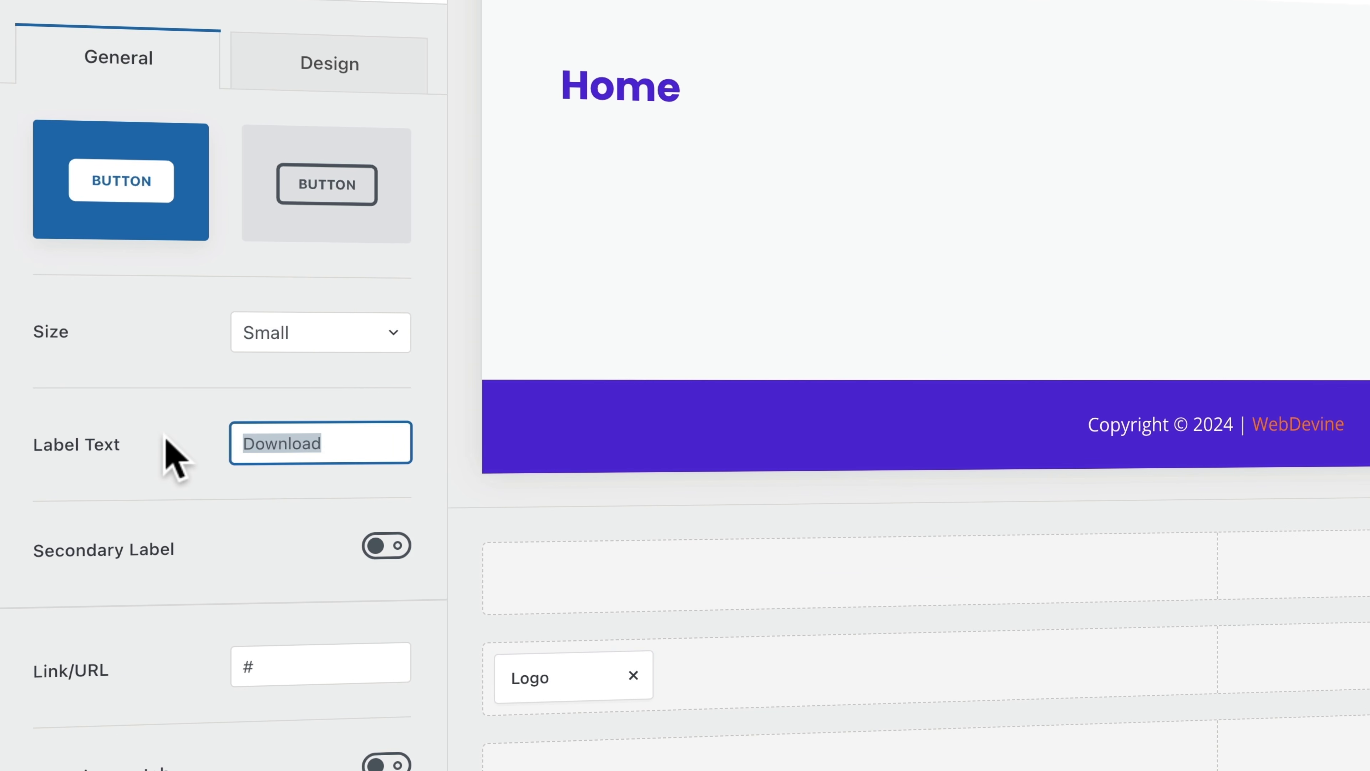
pyautogui.write('Contact')
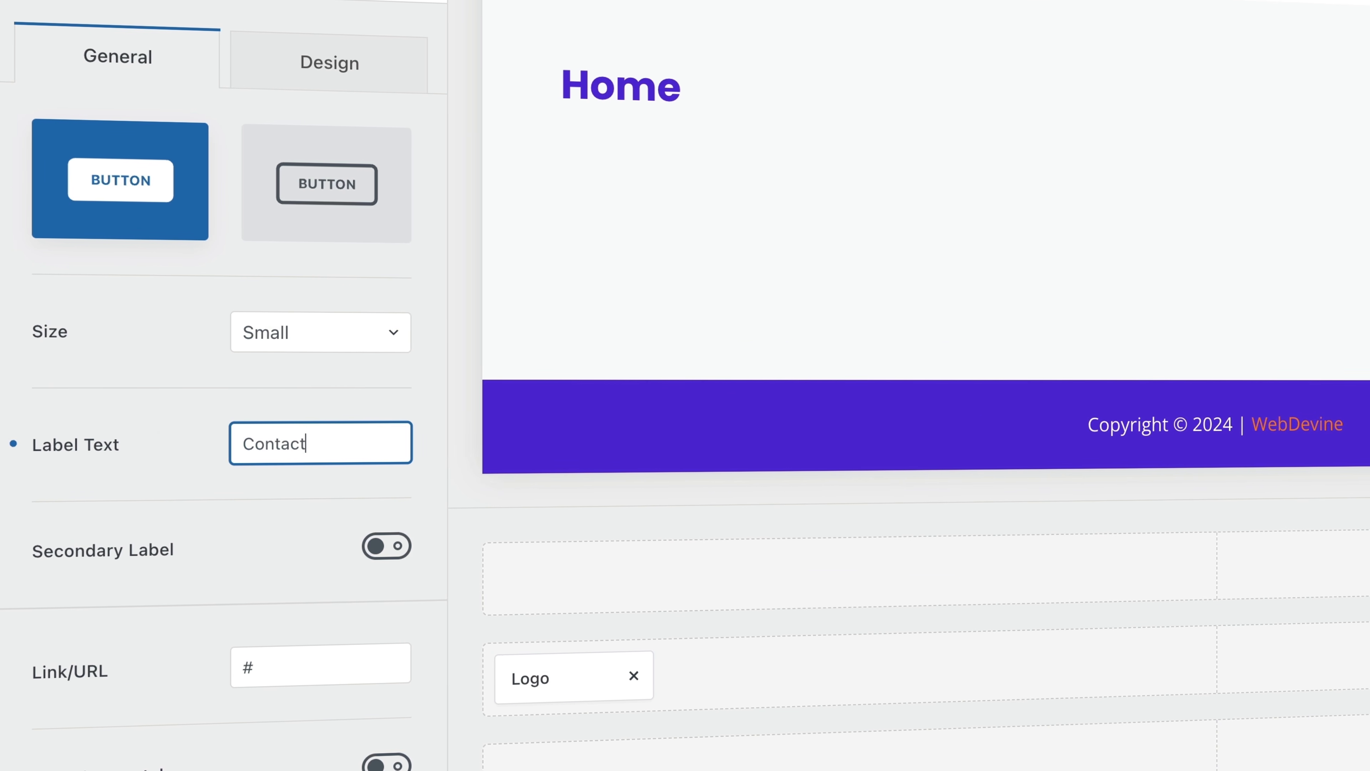
pyautogui.doubleClick(256, 667)
pyautogui.write('contact')
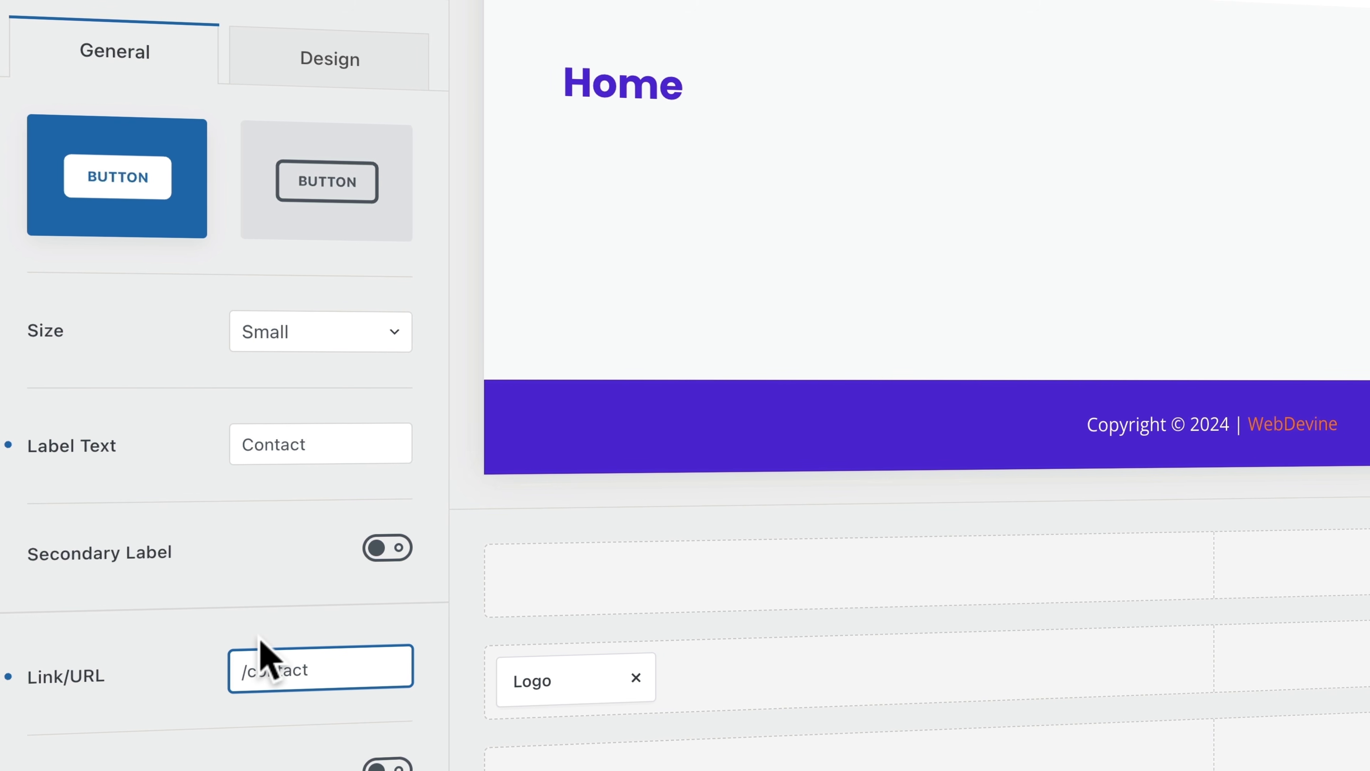
# Give the button border radius 25 and an uppercase Medium 500 label
pyautogui.click(305, 66)
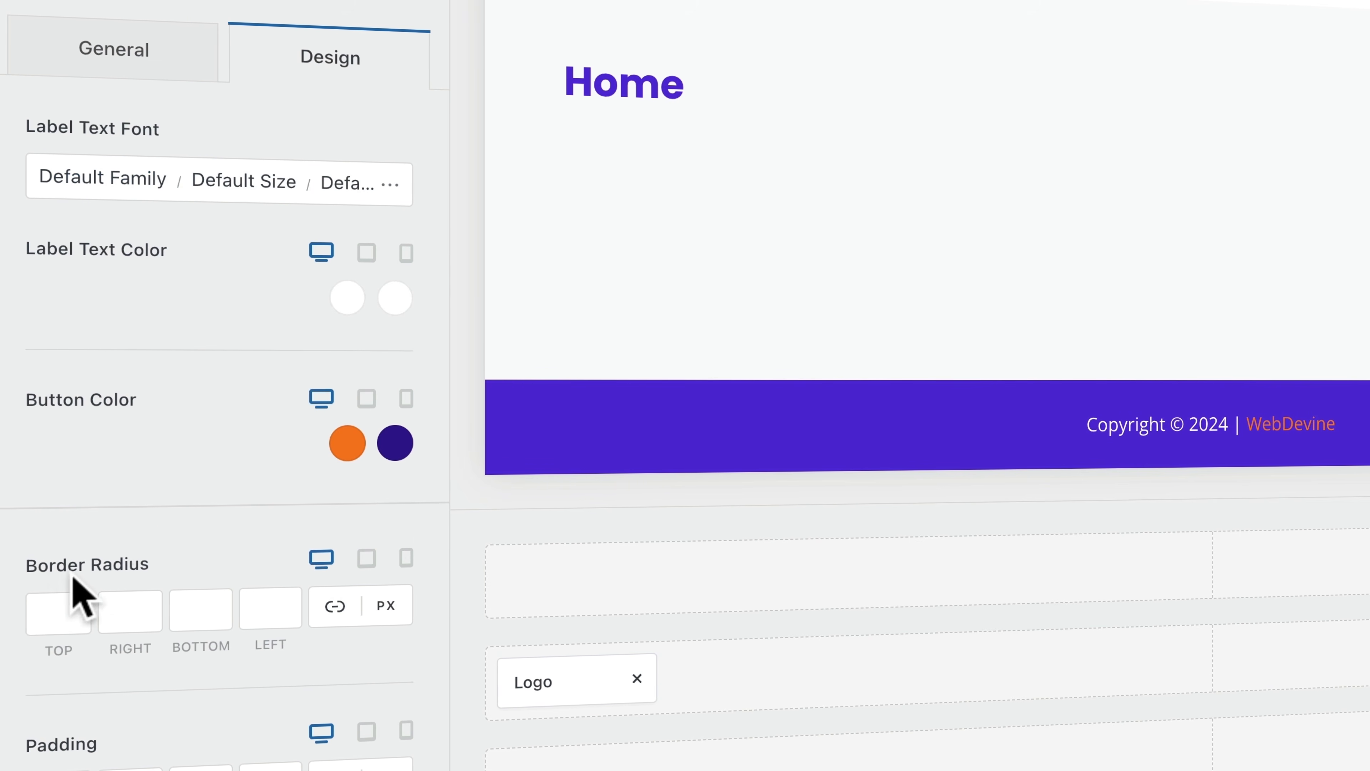
pyautogui.click(48, 612)
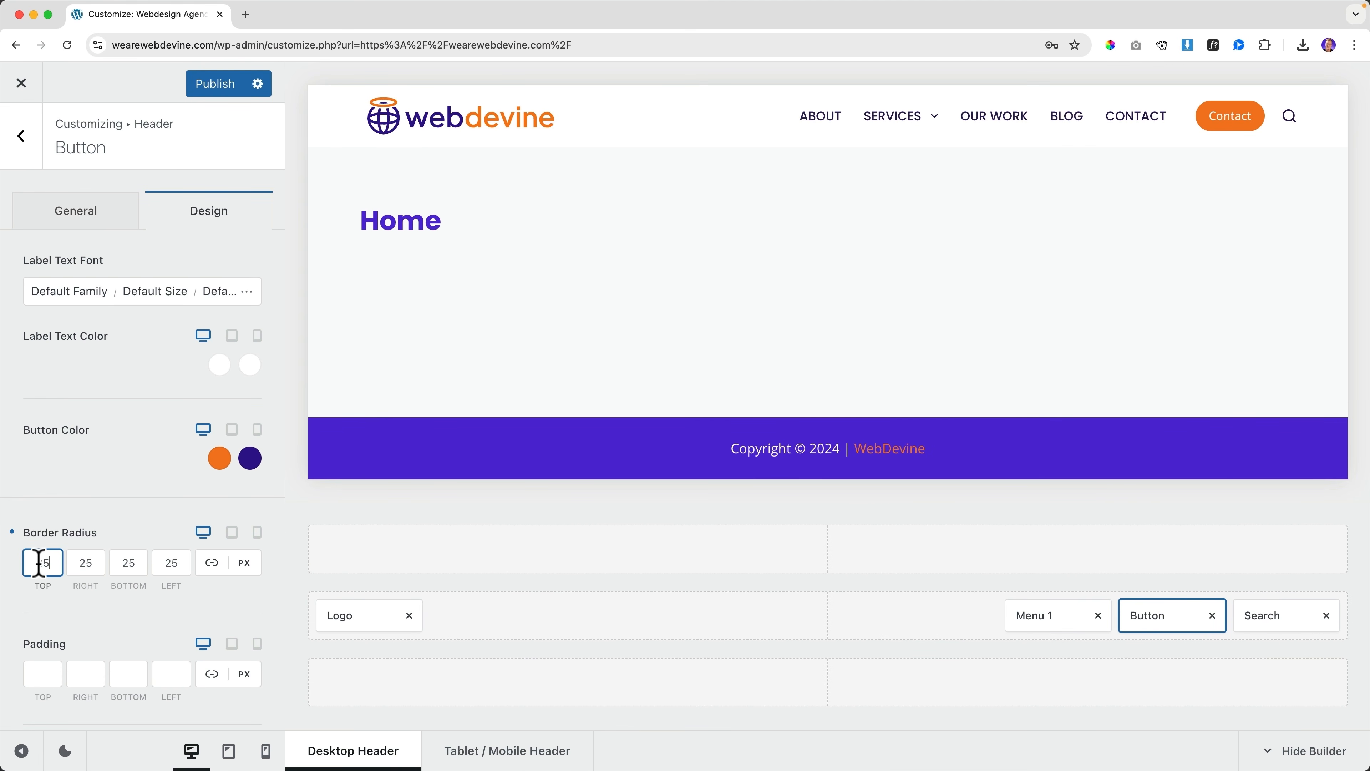
pyautogui.click(247, 294)
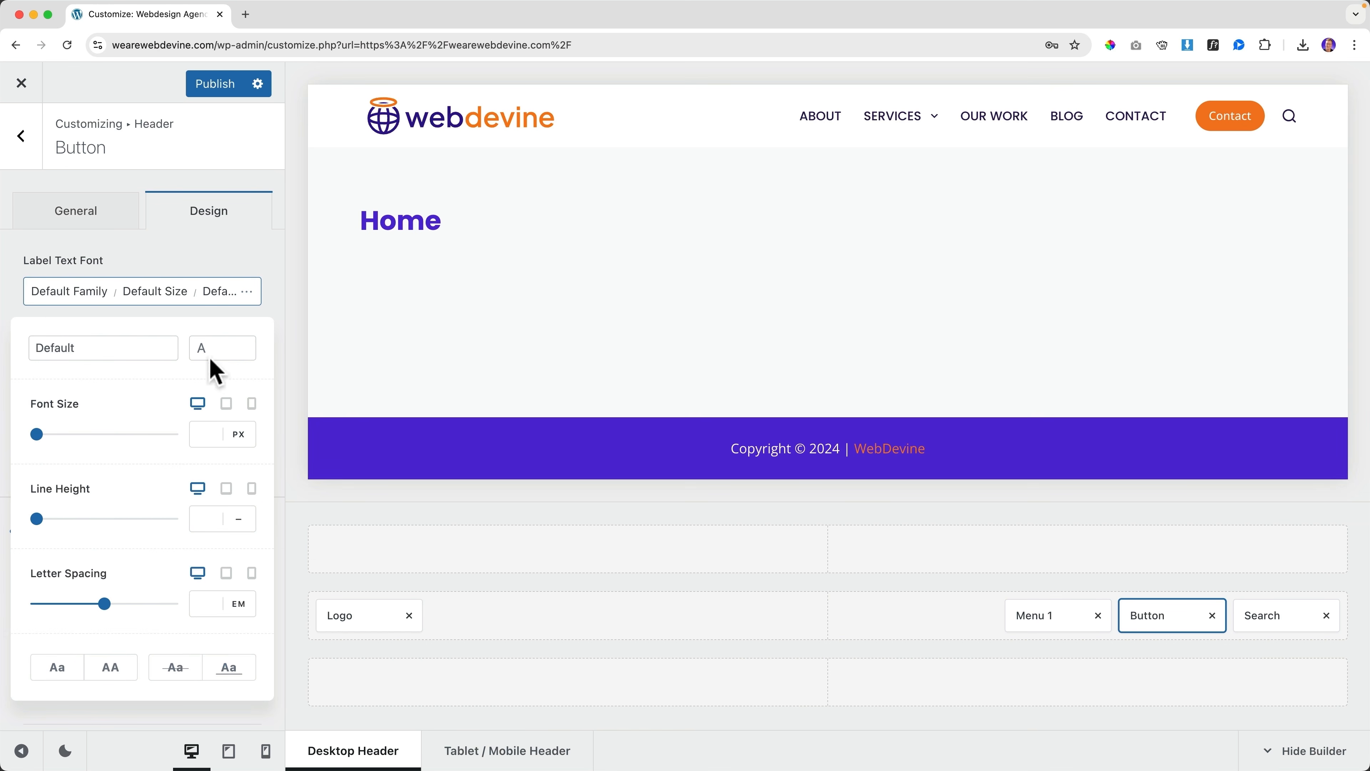
pyautogui.click(120, 669)
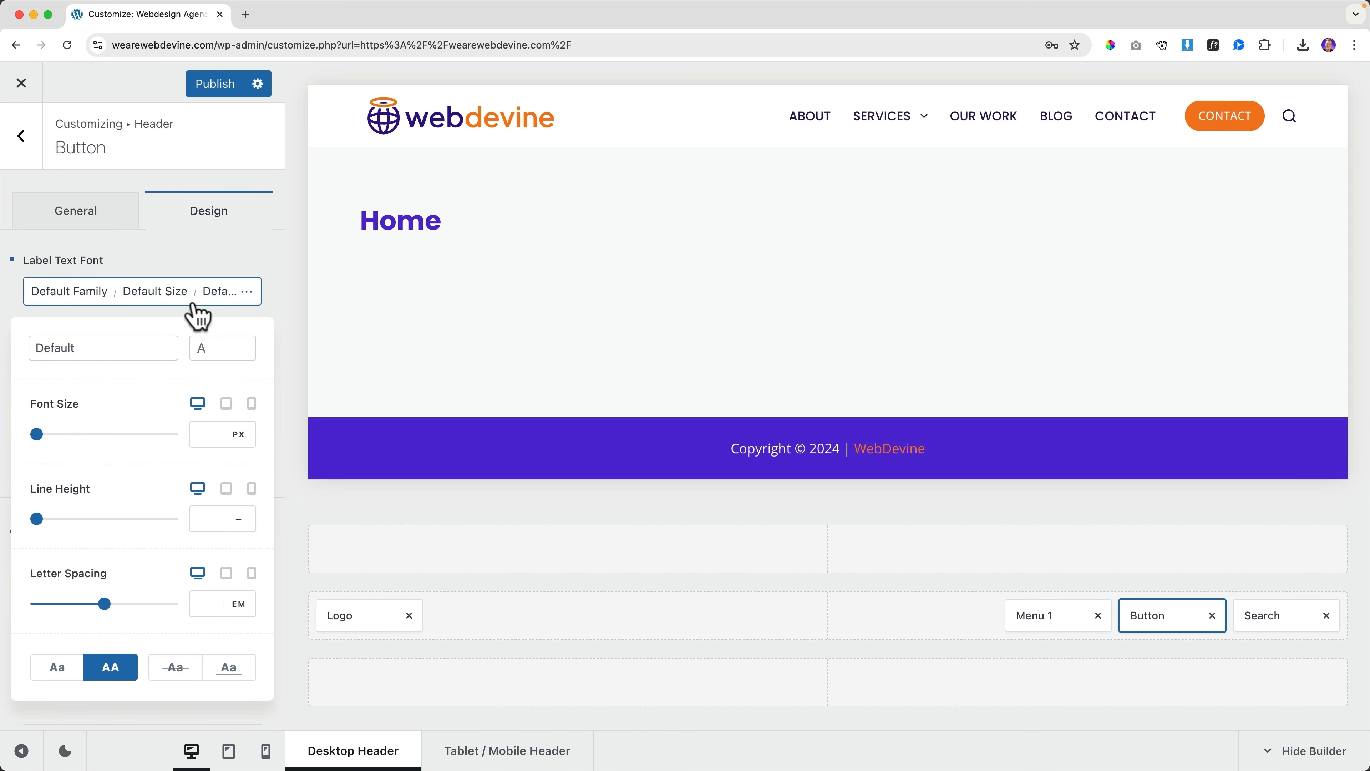
pyautogui.click(231, 292)
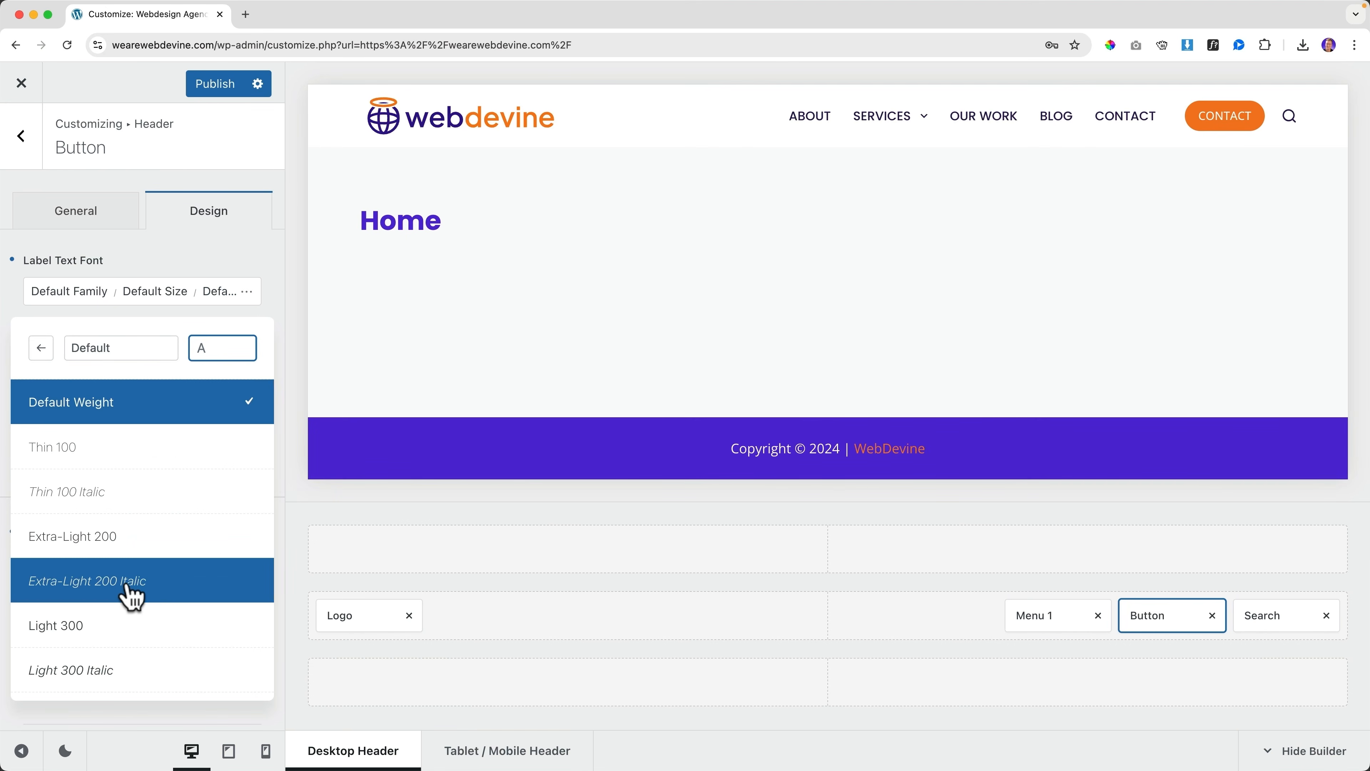
pyautogui.scroll(-5, 128, 596)
pyautogui.click(110, 548)
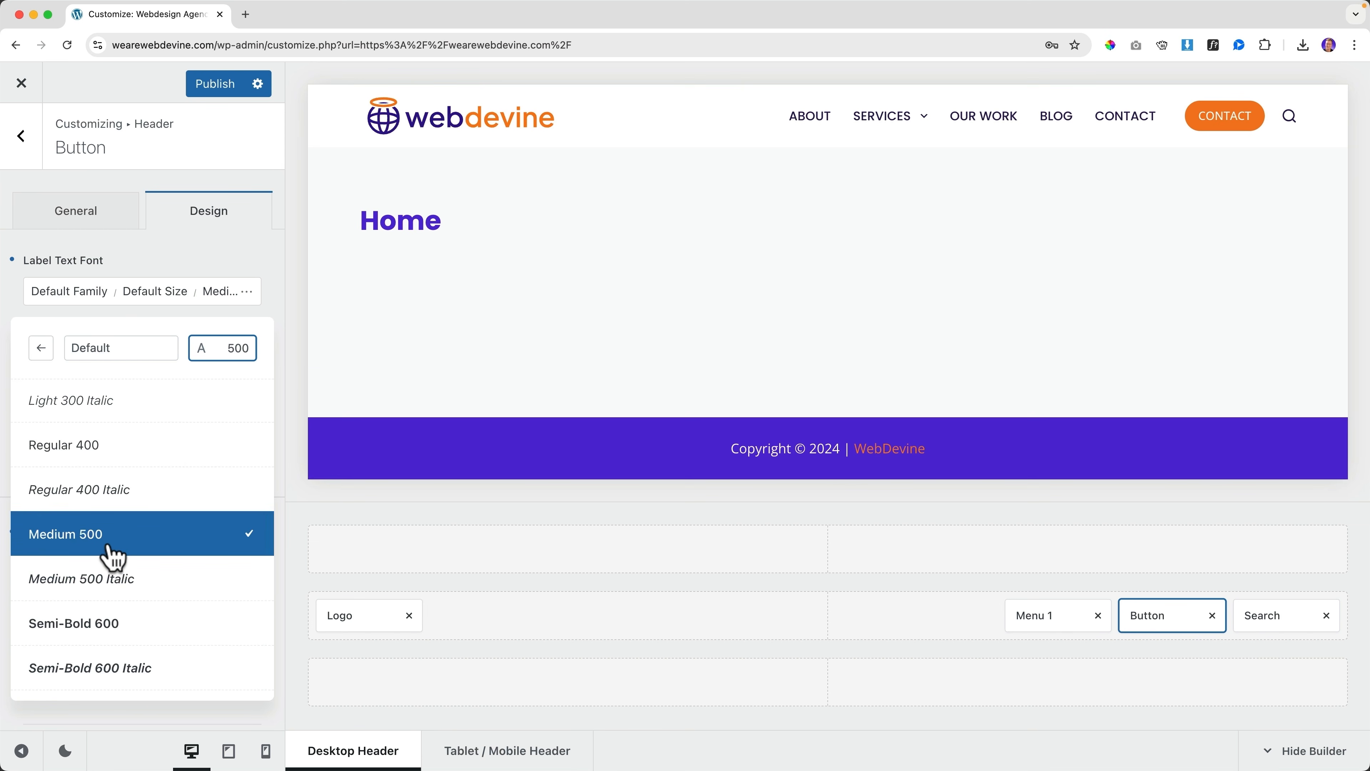
pyautogui.click(139, 257)
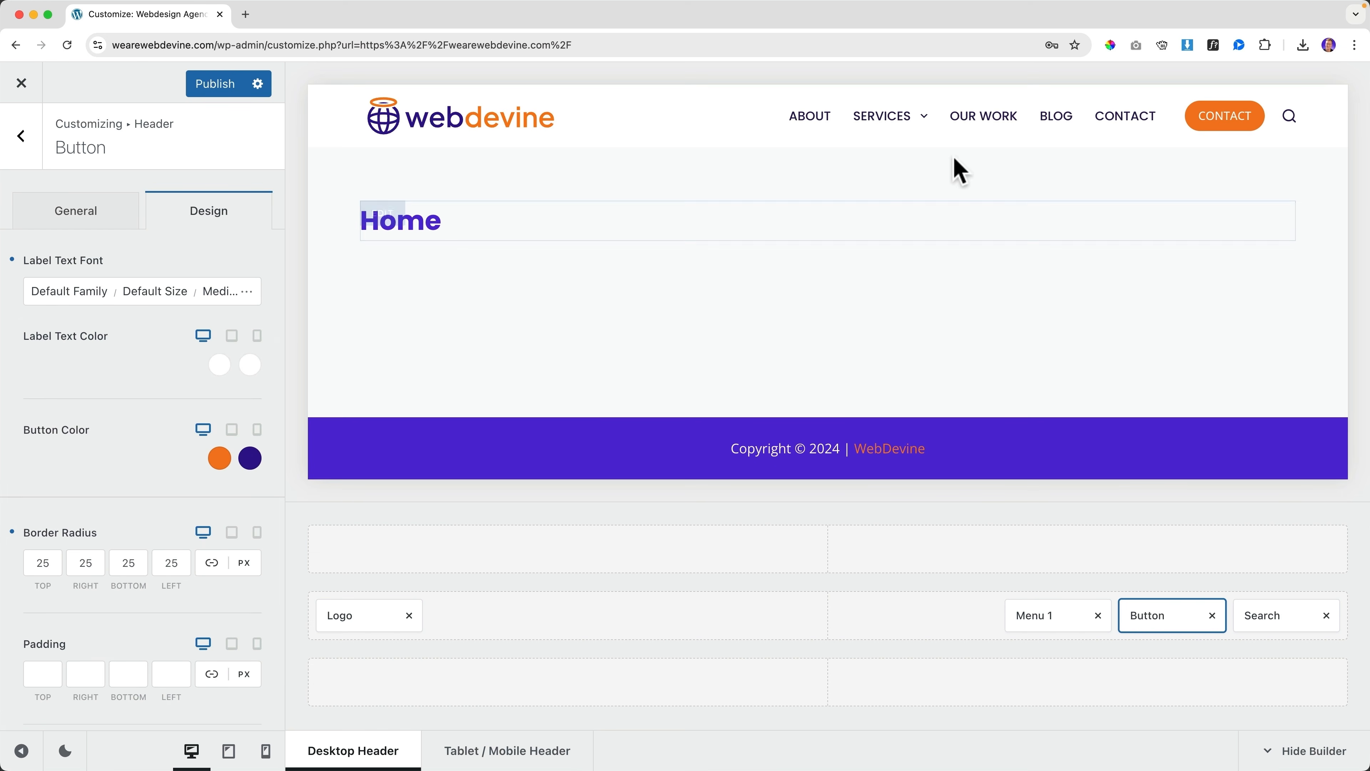
pyautogui.click(22, 141)
pyautogui.click(24, 144)
pyautogui.scroll(-4, 118, 418)
pyautogui.scroll(-5, 111, 405)
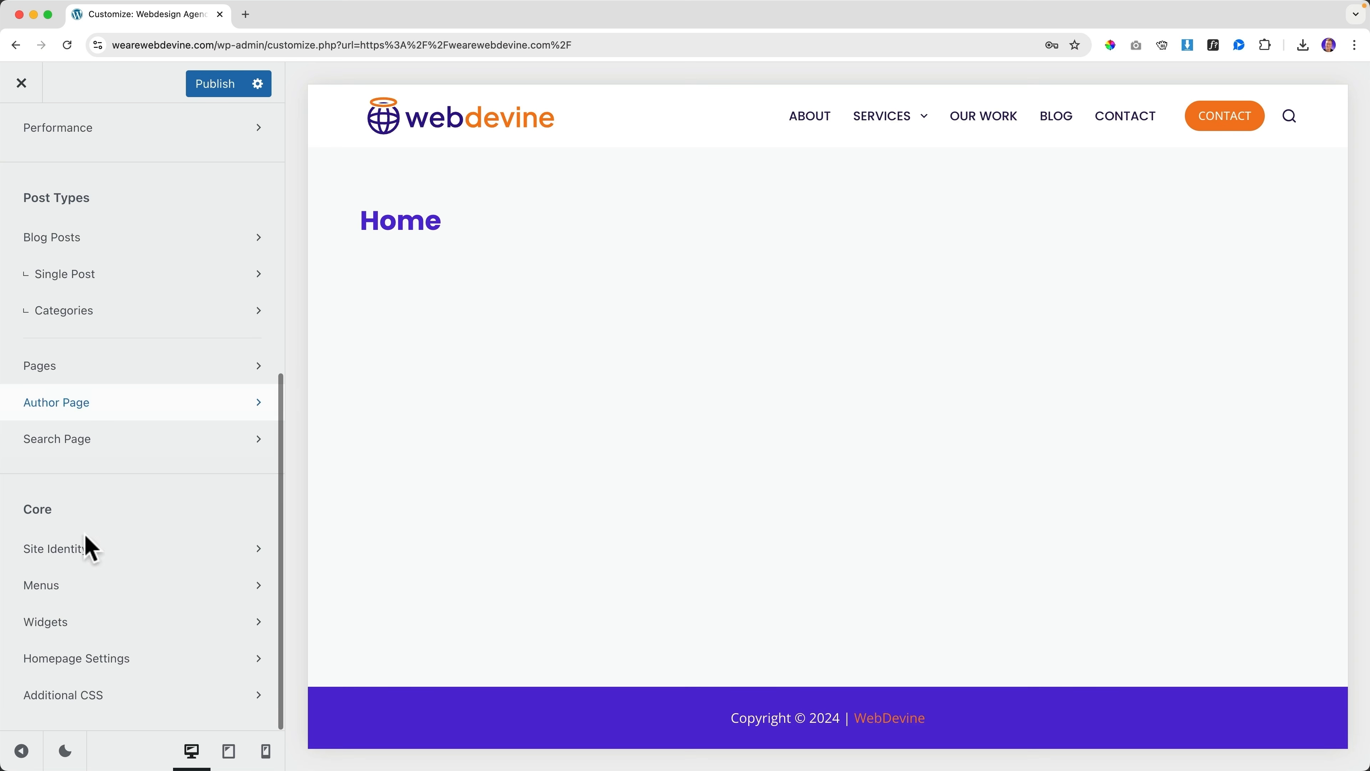
# Remove the Contact item from the Main Menu and publish
pyautogui.click(79, 594)
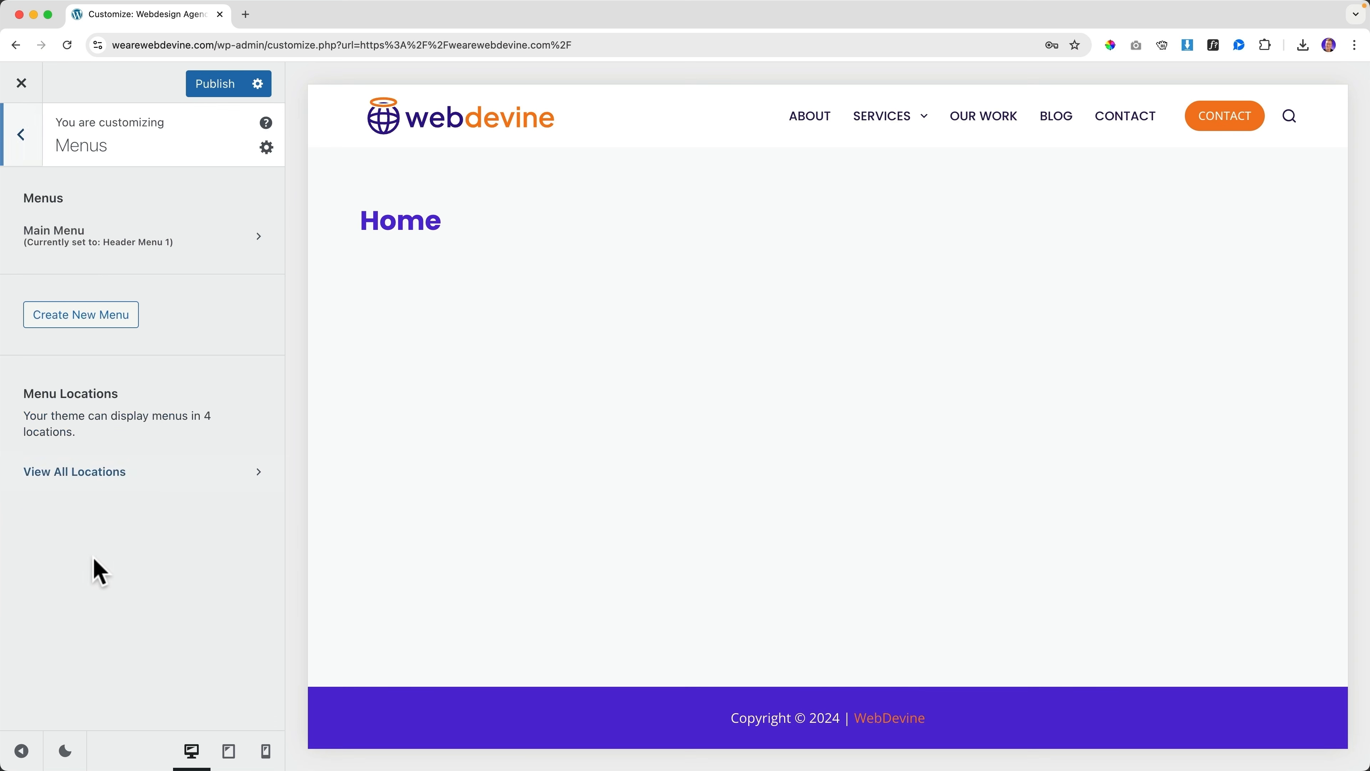
pyautogui.click(79, 244)
pyautogui.click(246, 560)
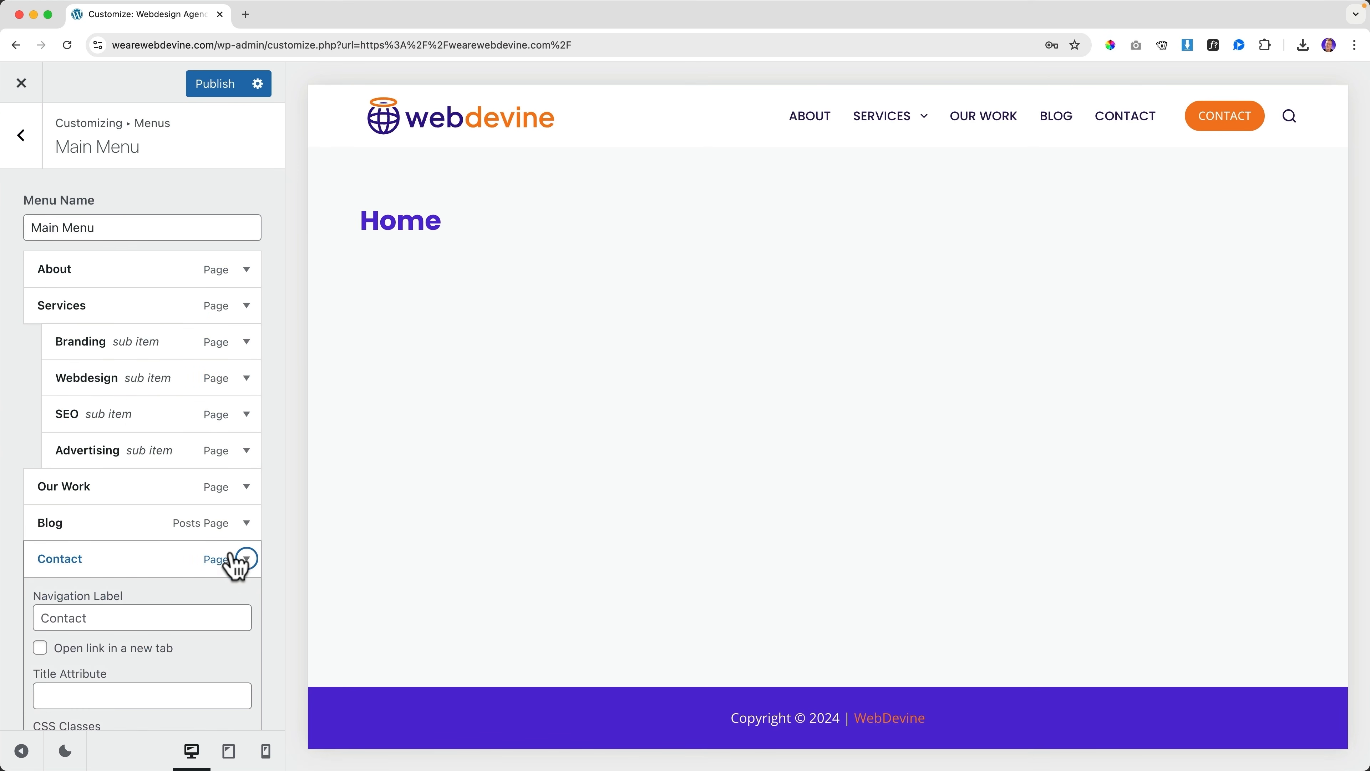
pyautogui.scroll(-8, 184, 551)
pyautogui.click(55, 534)
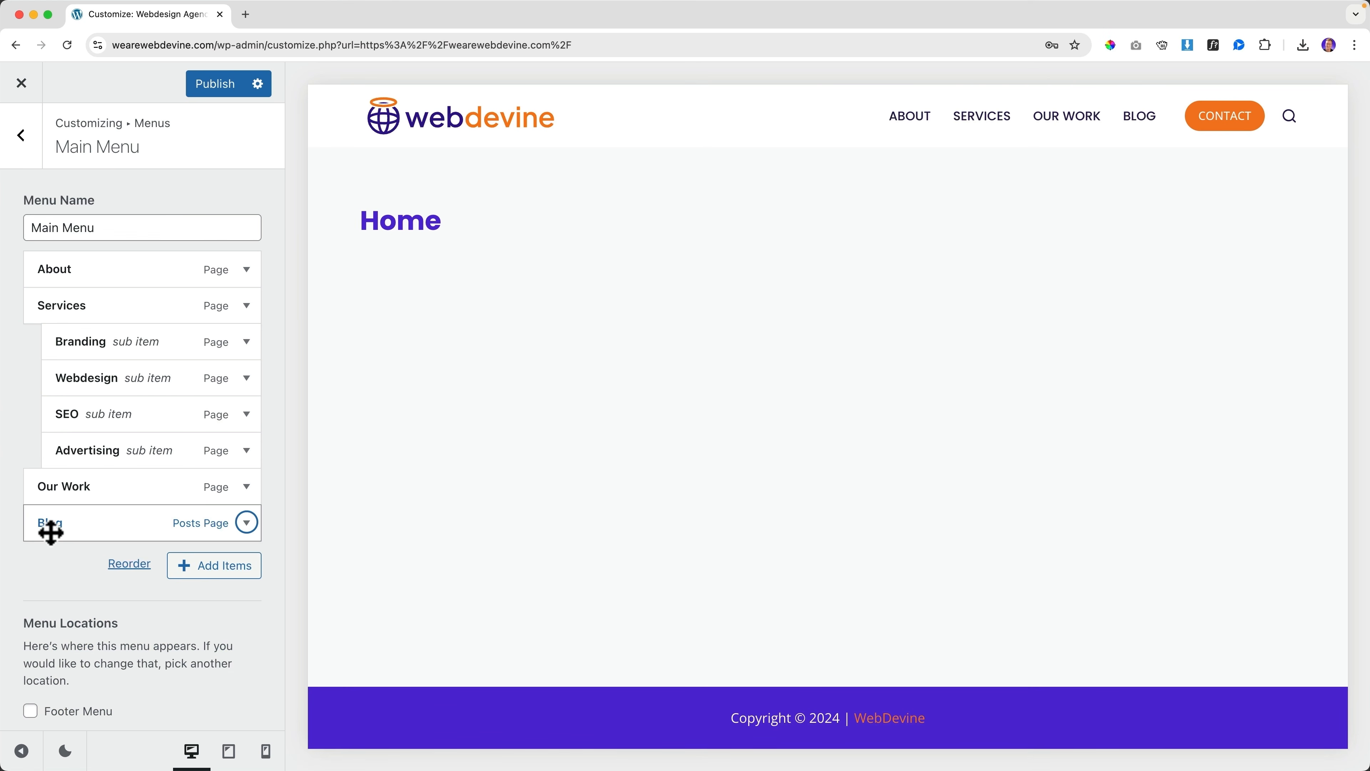
pyautogui.click(226, 89)
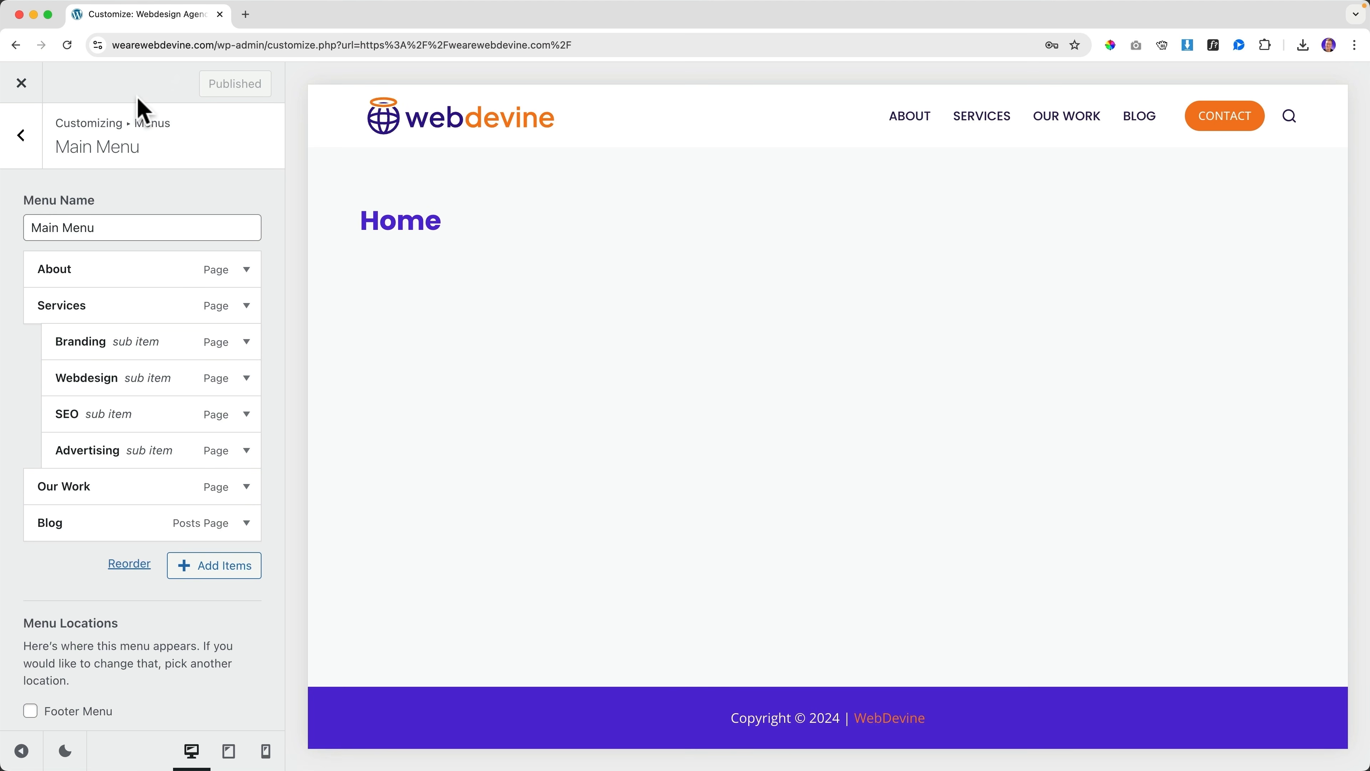
# Reset the CONTACT button's padding and set its top margin to 0, unlinking the margins
pyautogui.click(1289, 116)
pyautogui.click(207, 222)
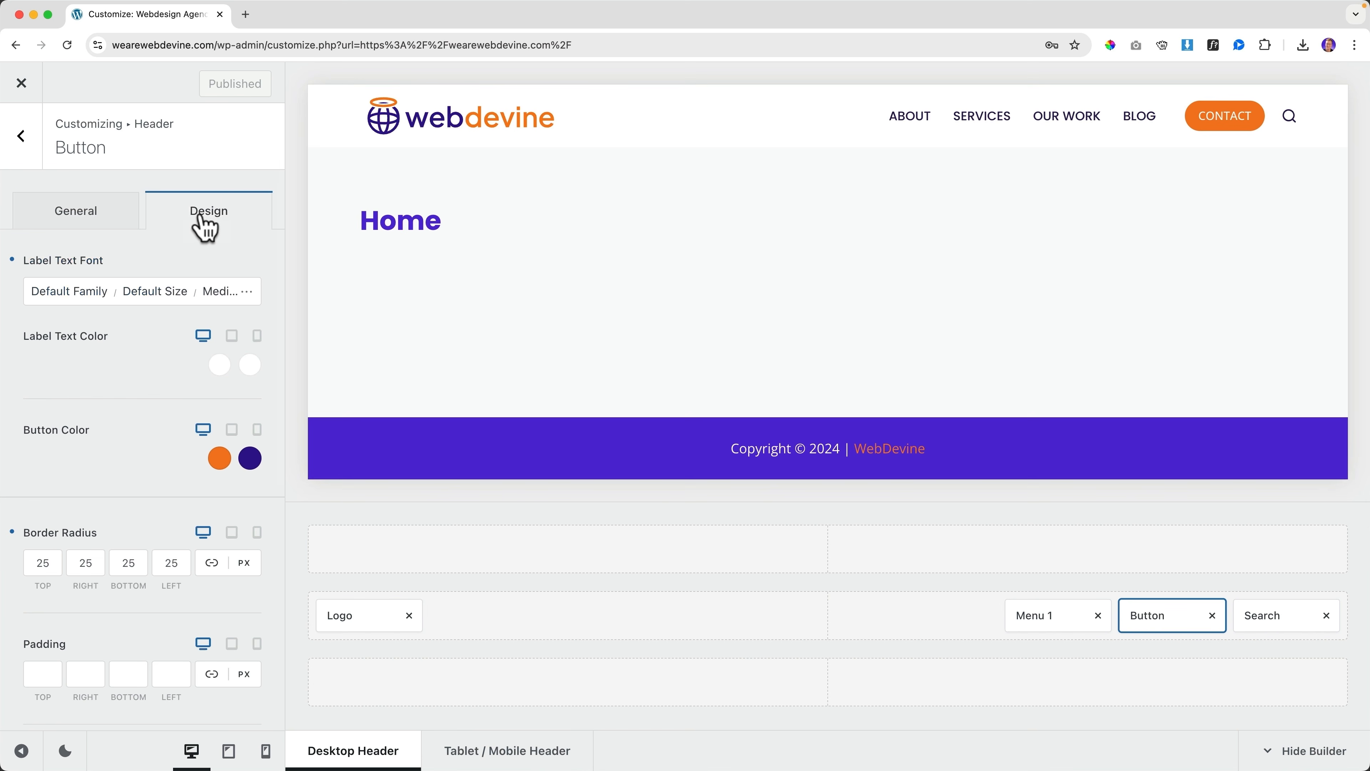
pyautogui.scroll(-3, 141, 438)
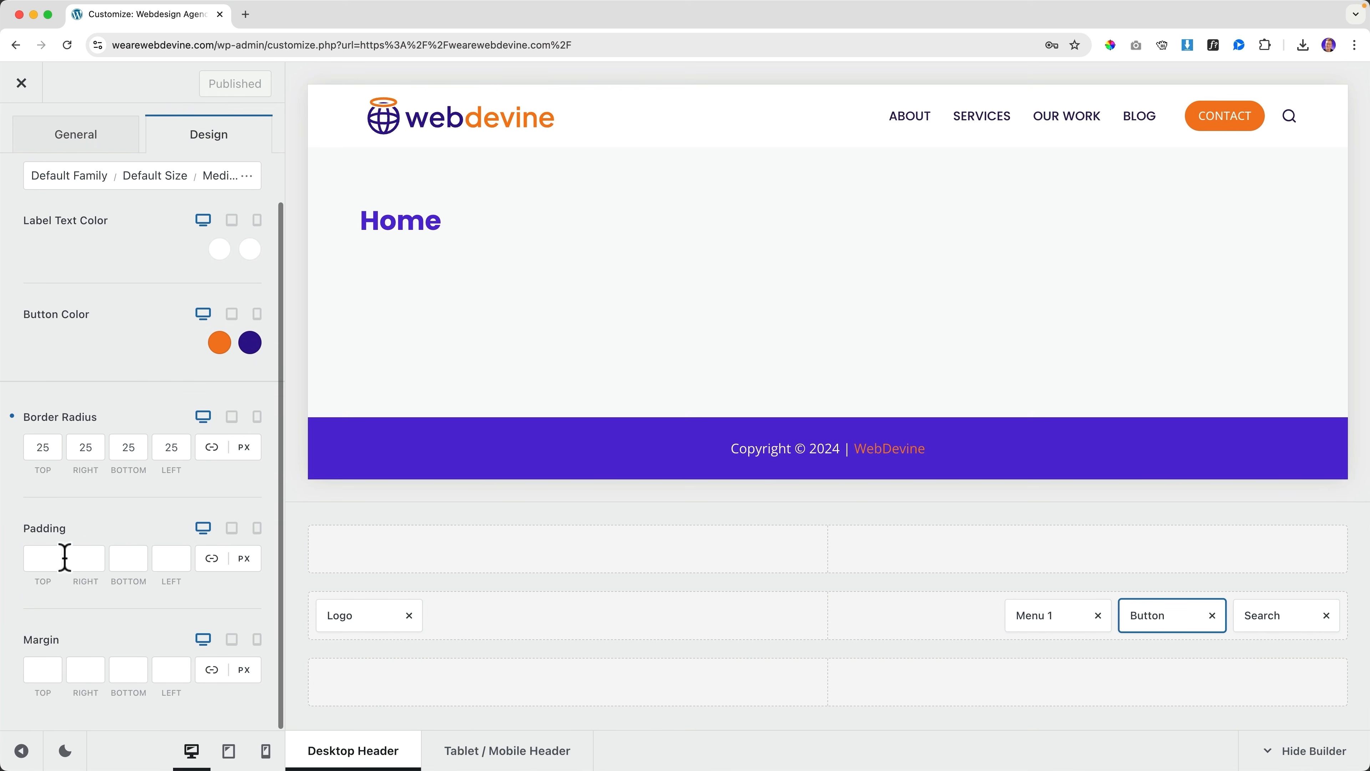
pyautogui.write('0')
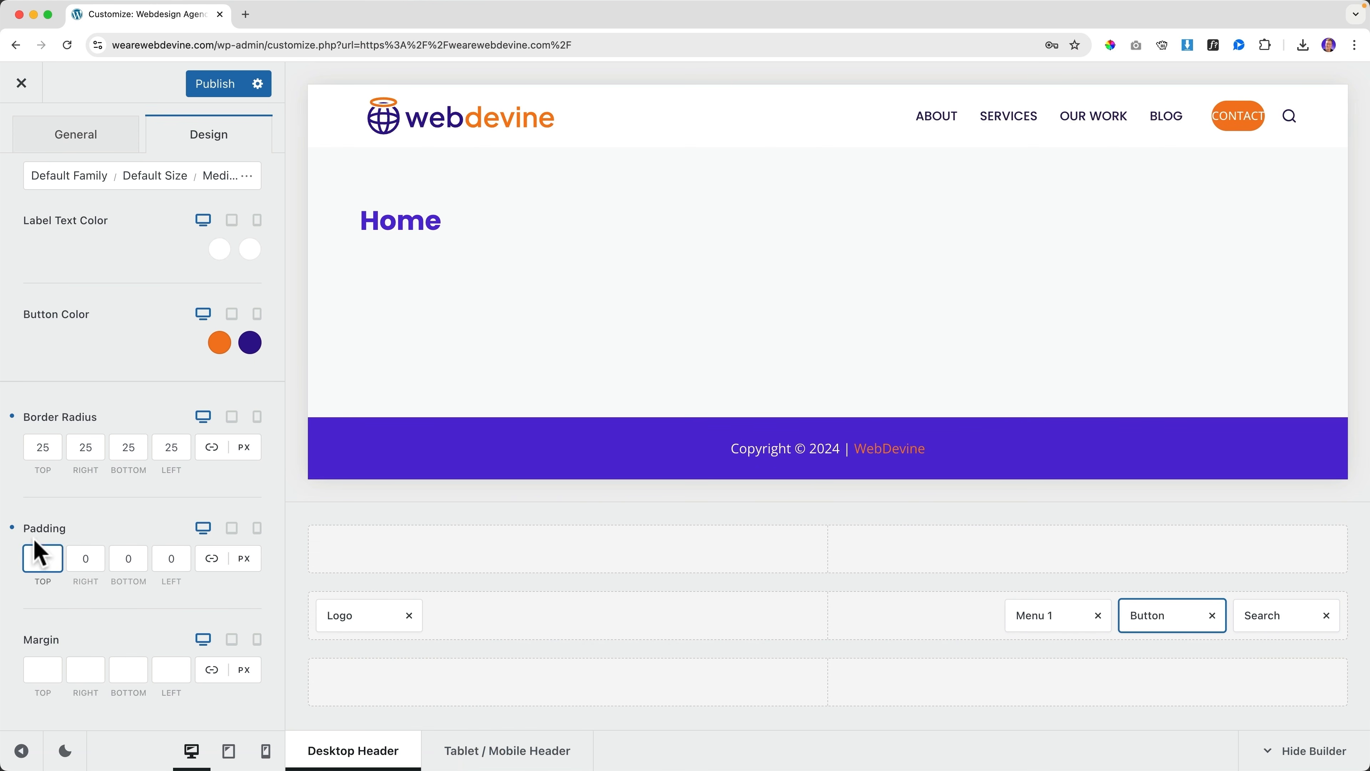
pyautogui.click(12, 526)
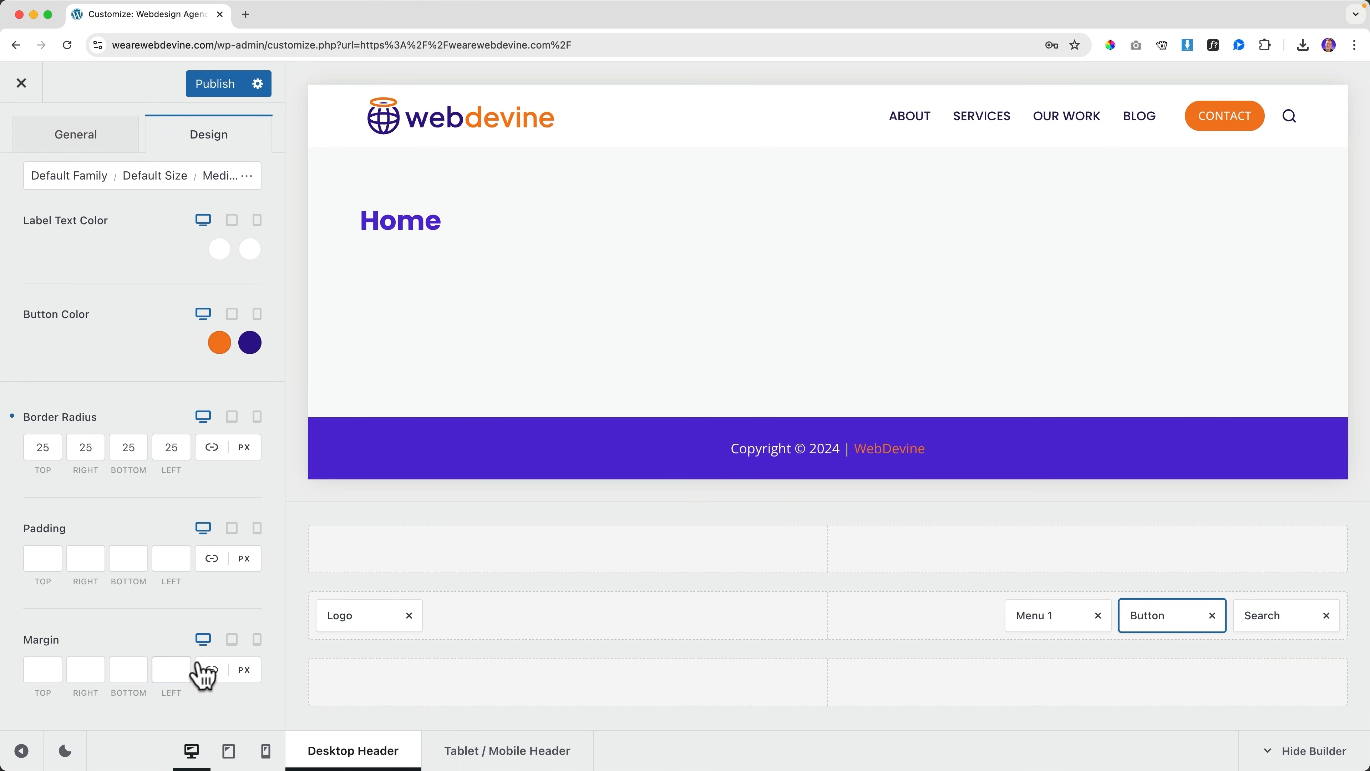
pyautogui.click(43, 672)
pyautogui.write('0')
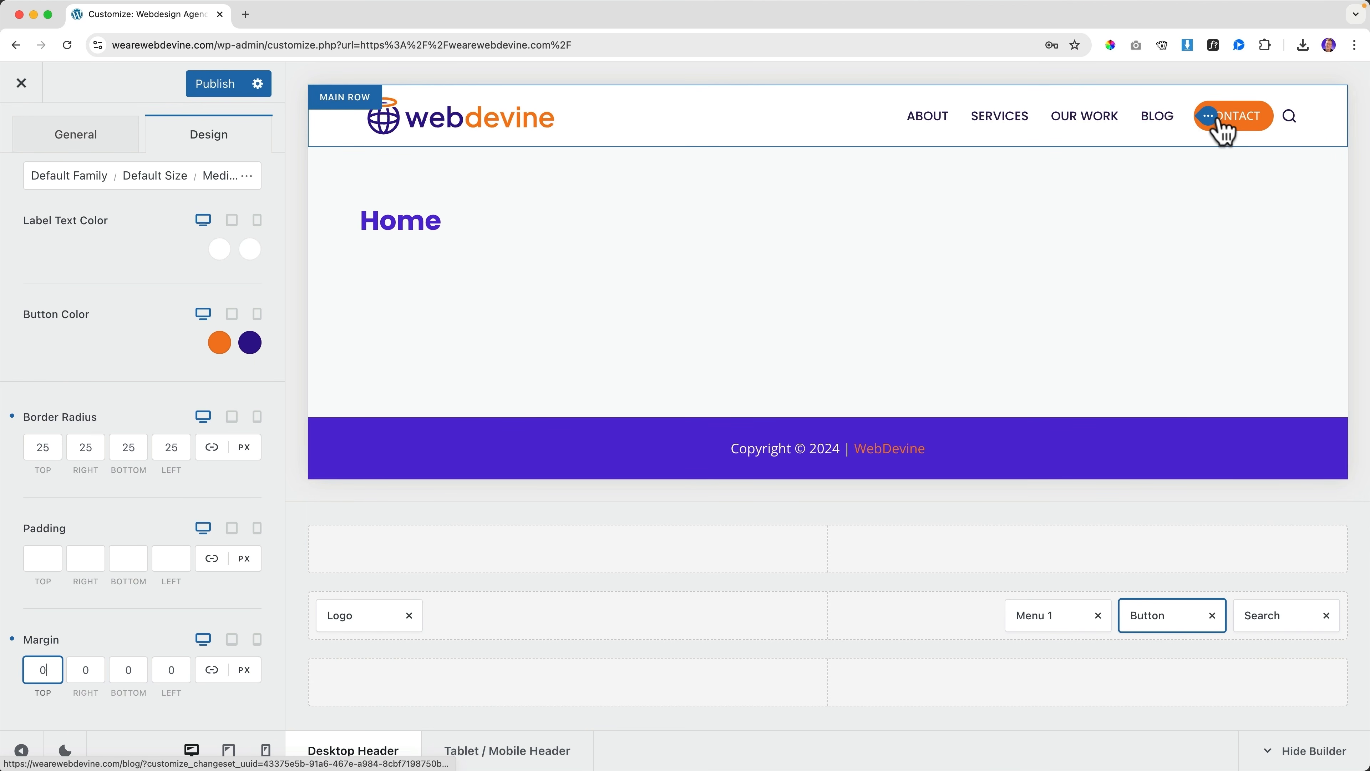
pyautogui.click(213, 669)
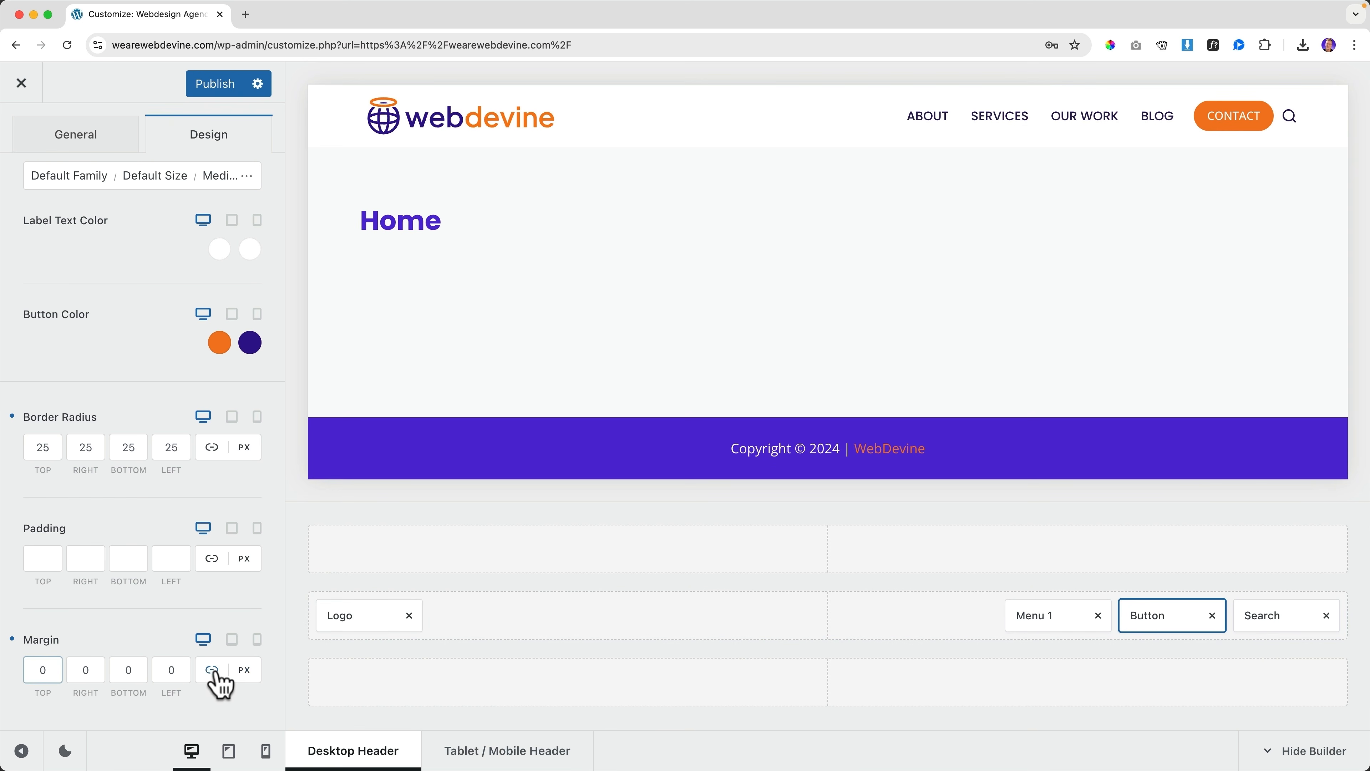
pyautogui.click(99, 672)
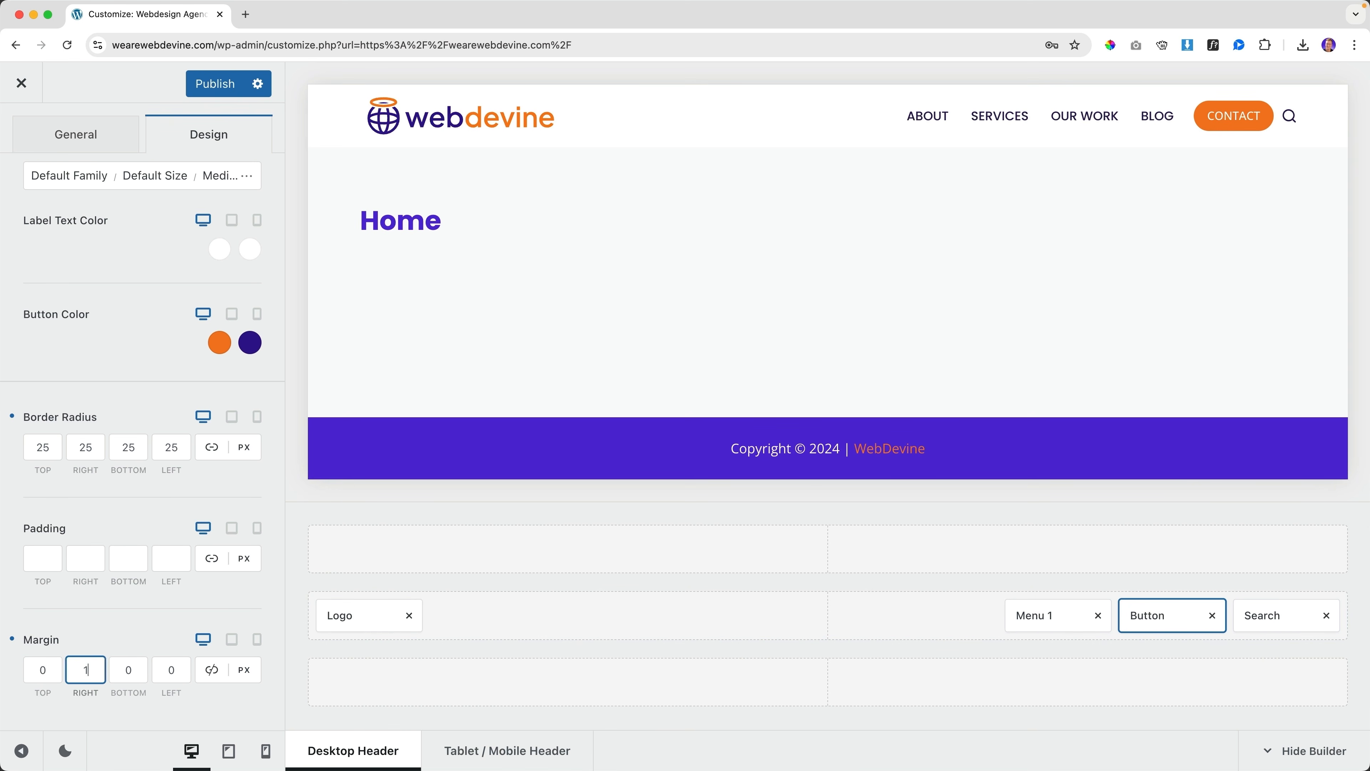
pyautogui.press('Up')
pyautogui.press('Up')
pyautogui.press('Up')
pyautogui.press('Up')
pyautogui.press('Up')
pyautogui.press('Up')
pyautogui.press('Up')
pyautogui.press('Up')
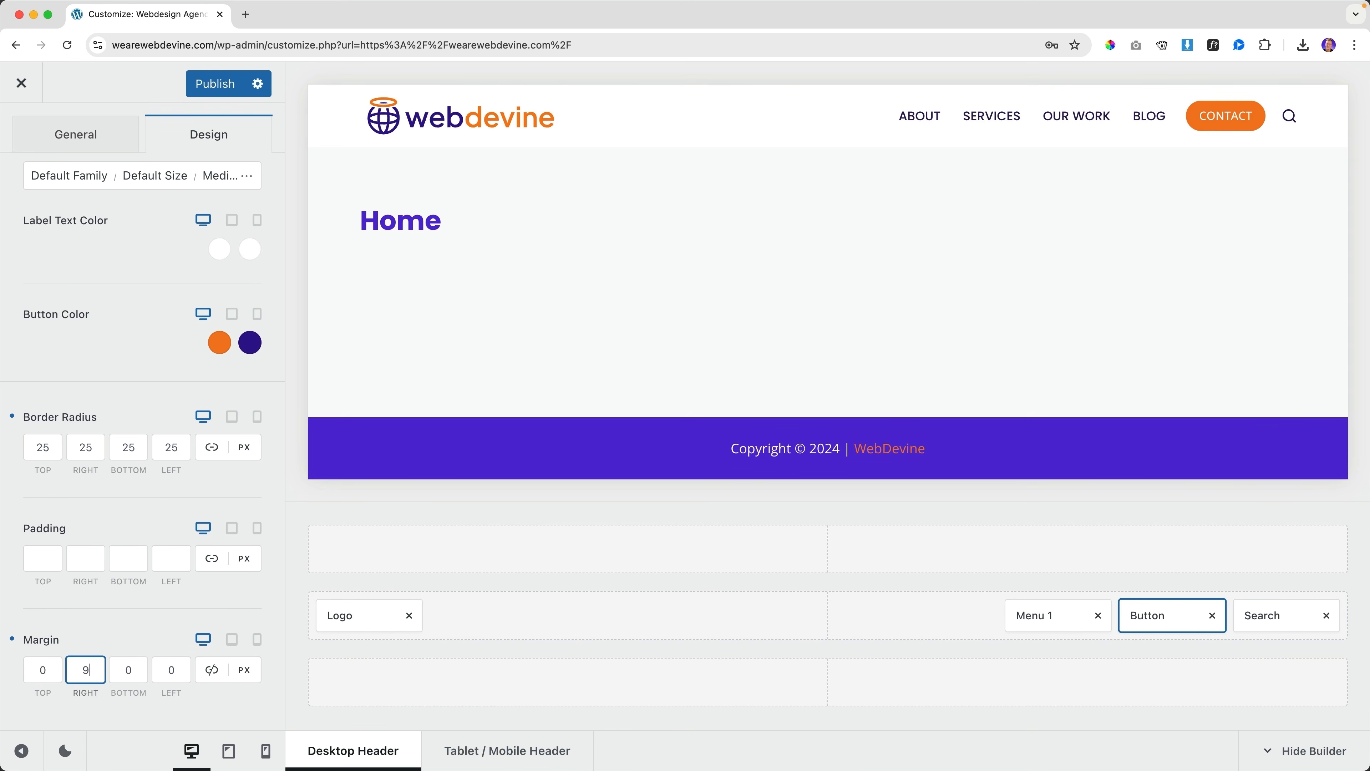
# Remove the Search element, set the button's right margin to 0, and close the Customizer
pyautogui.click(1327, 615)
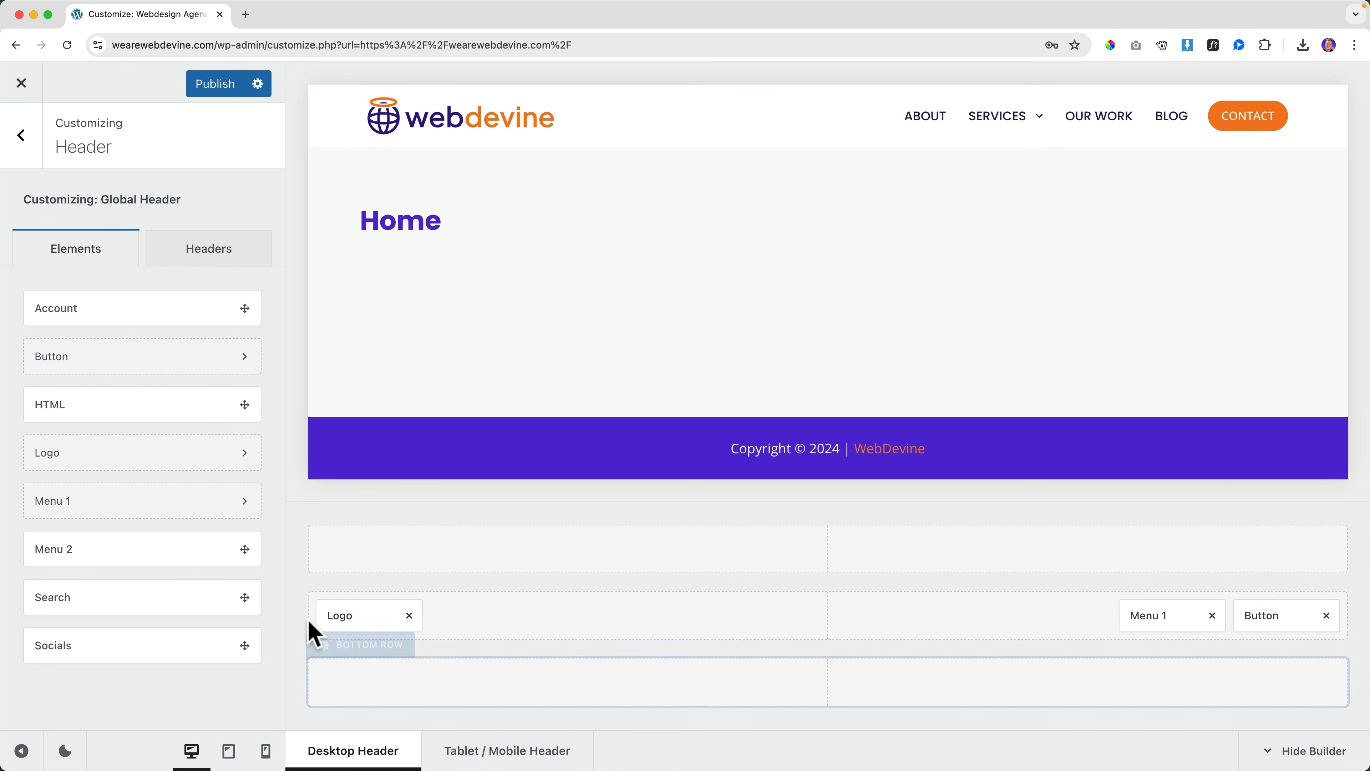
pyautogui.click(1270, 614)
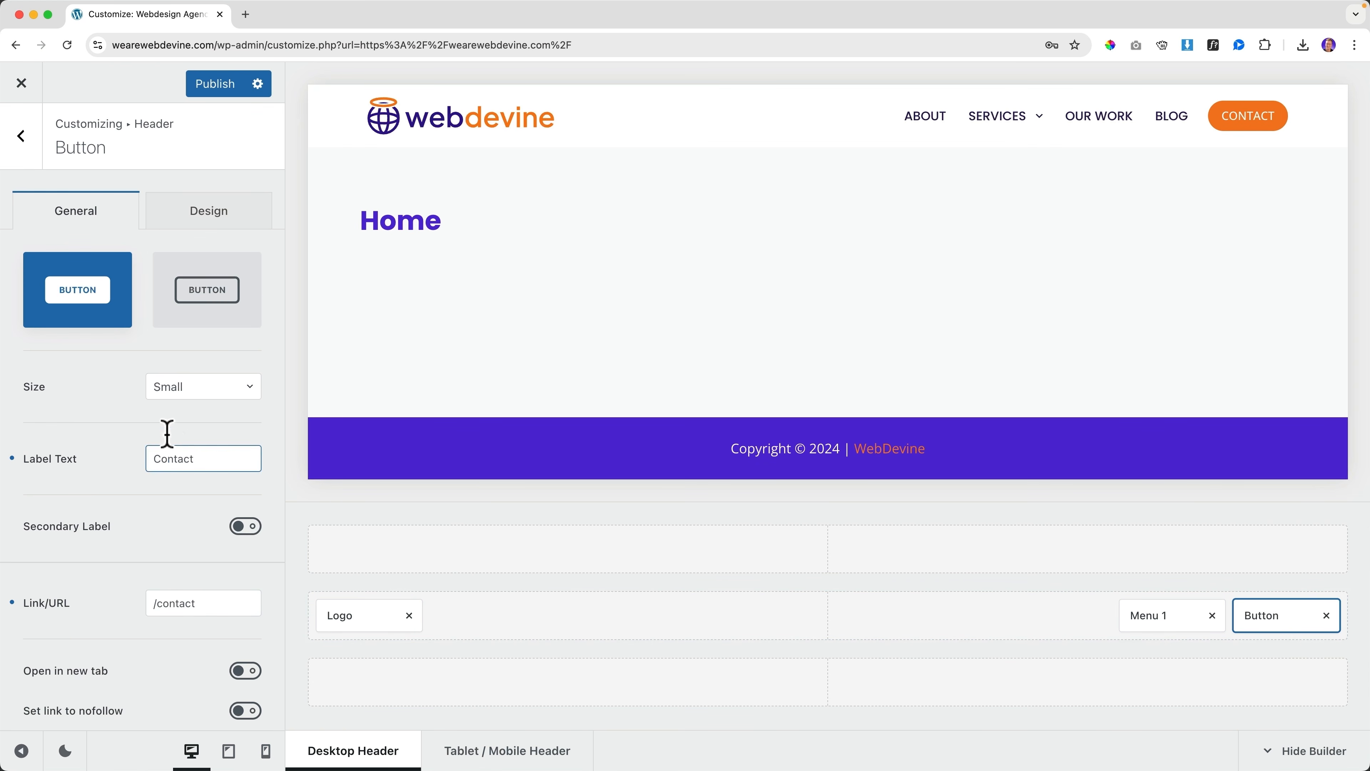
pyautogui.click(216, 218)
pyautogui.scroll(-3, 102, 566)
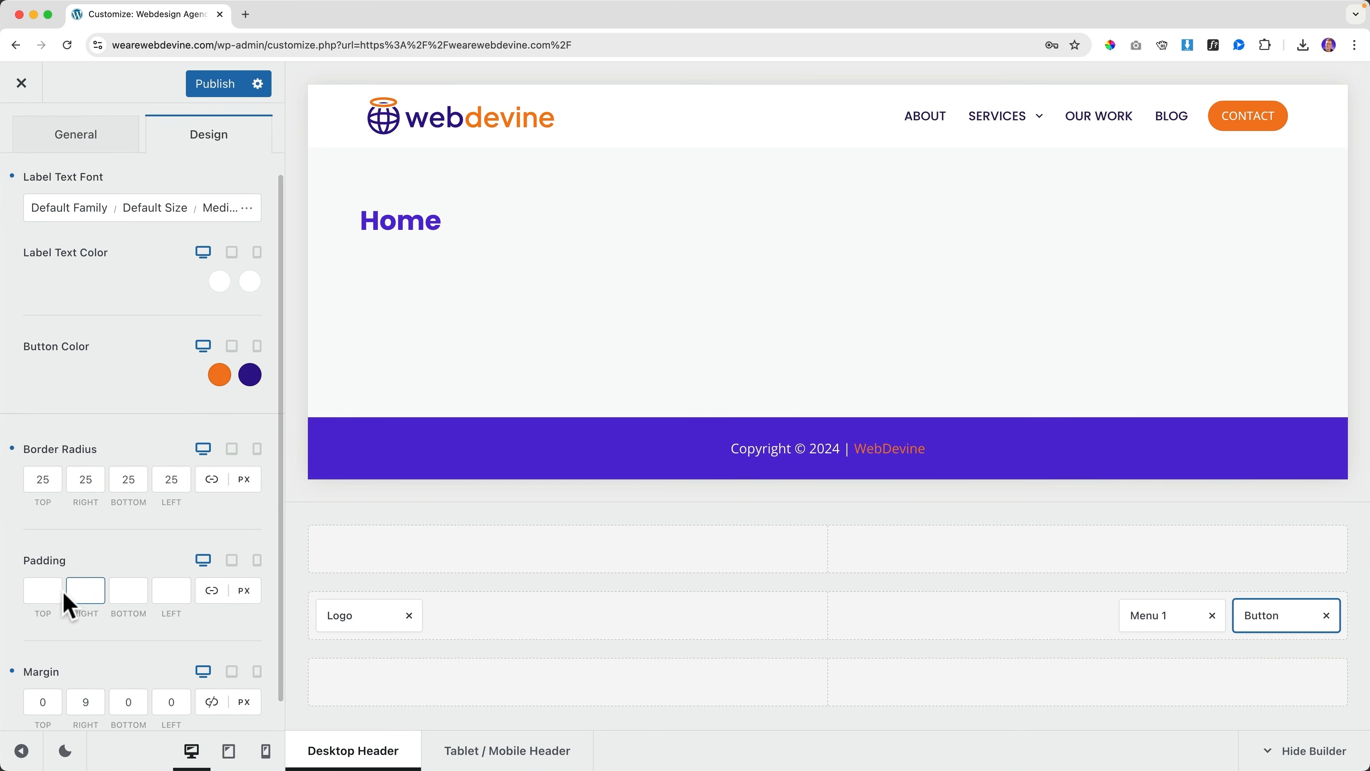
pyautogui.click(86, 669)
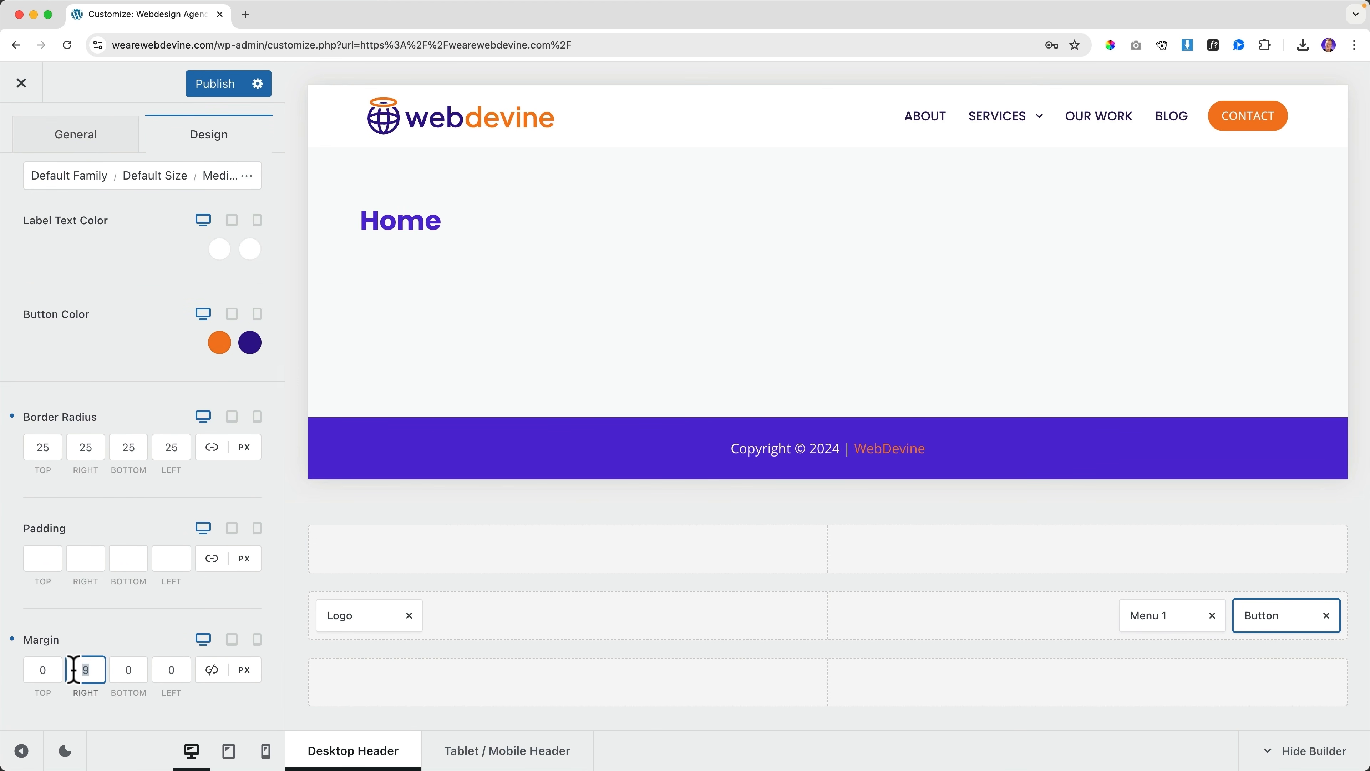
pyautogui.write('0')
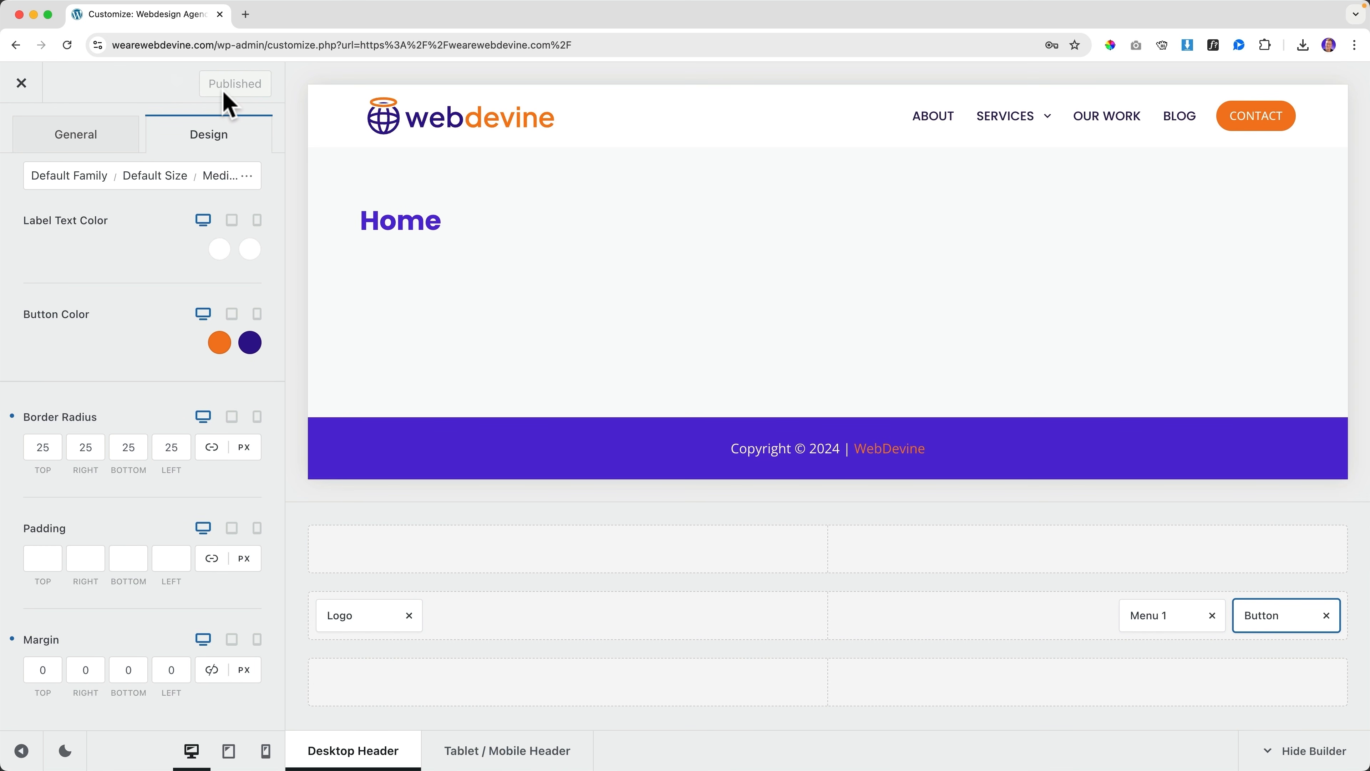
pyautogui.click(25, 87)
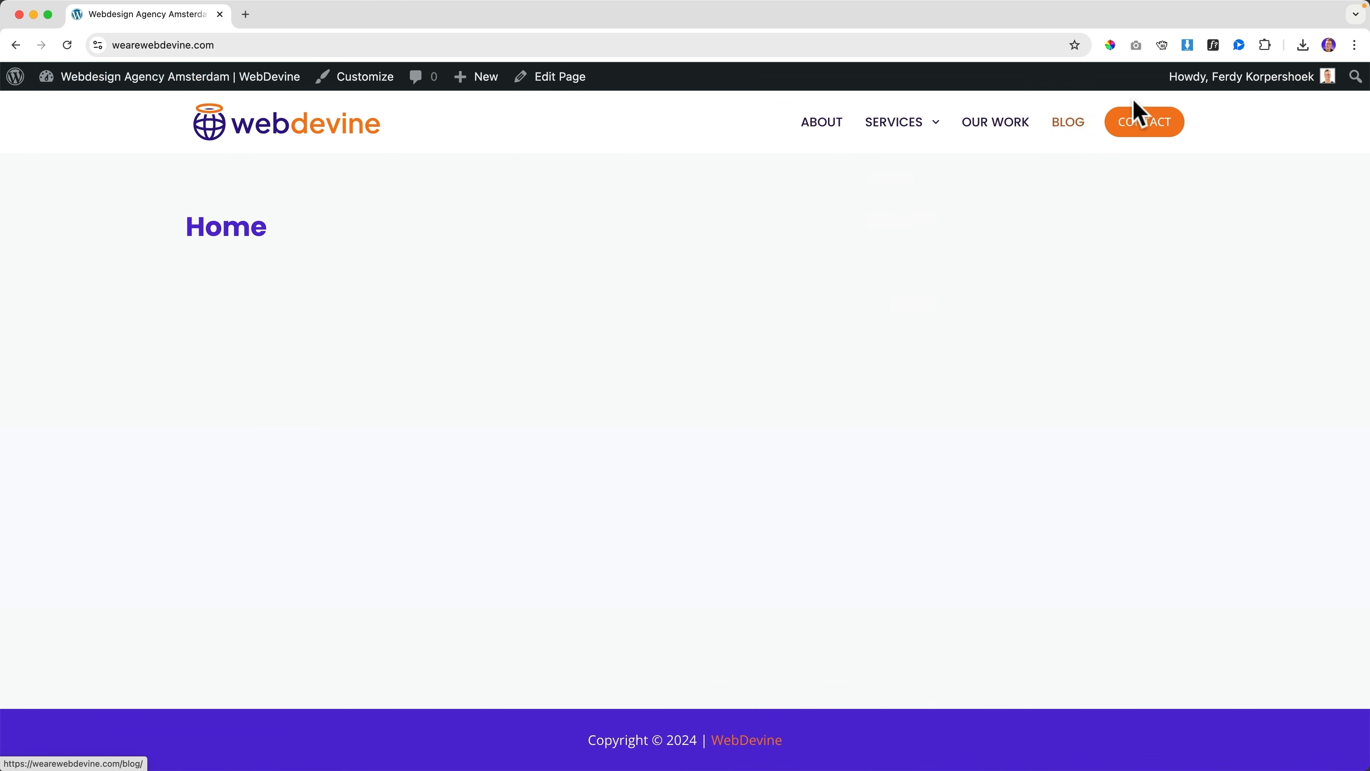
# Reopen the Customizer's header builder and drag an HTML element into the top row
pyautogui.click(365, 82)
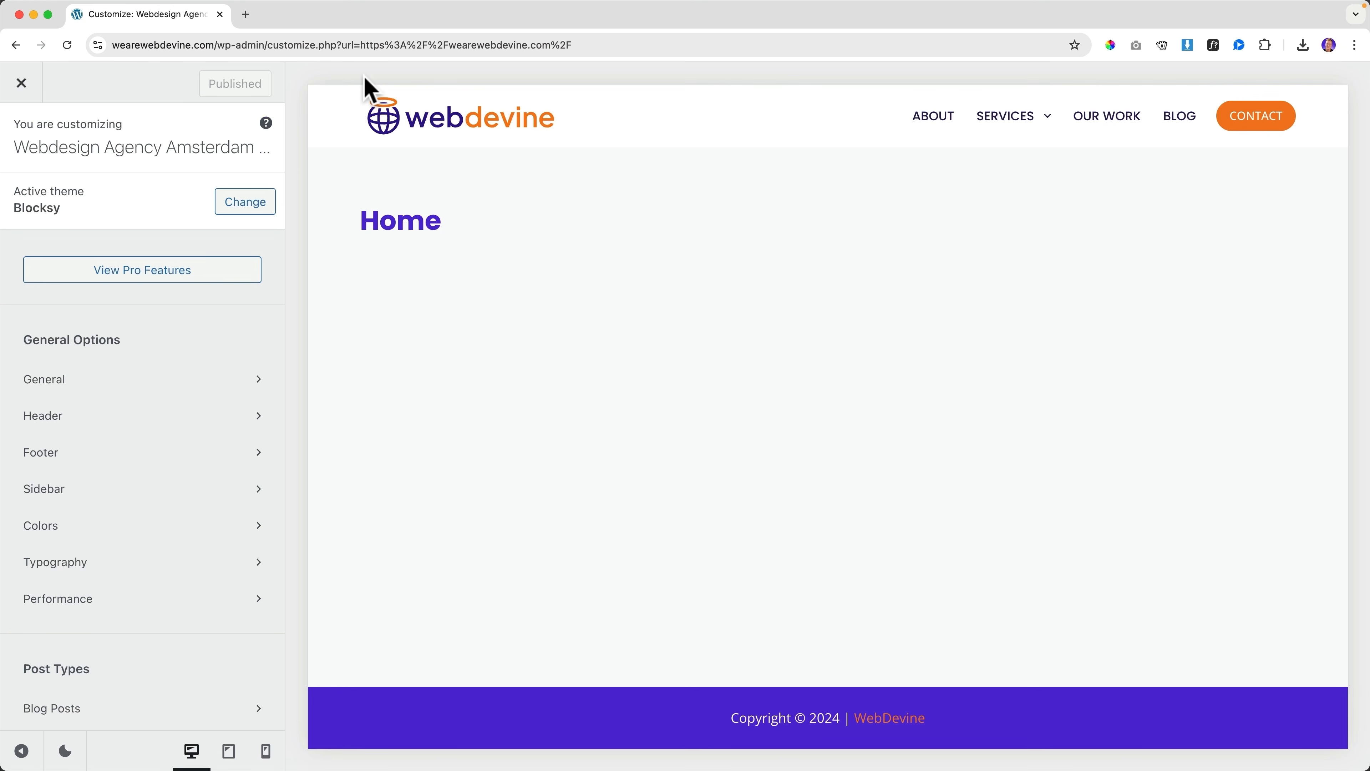
pyautogui.click(364, 102)
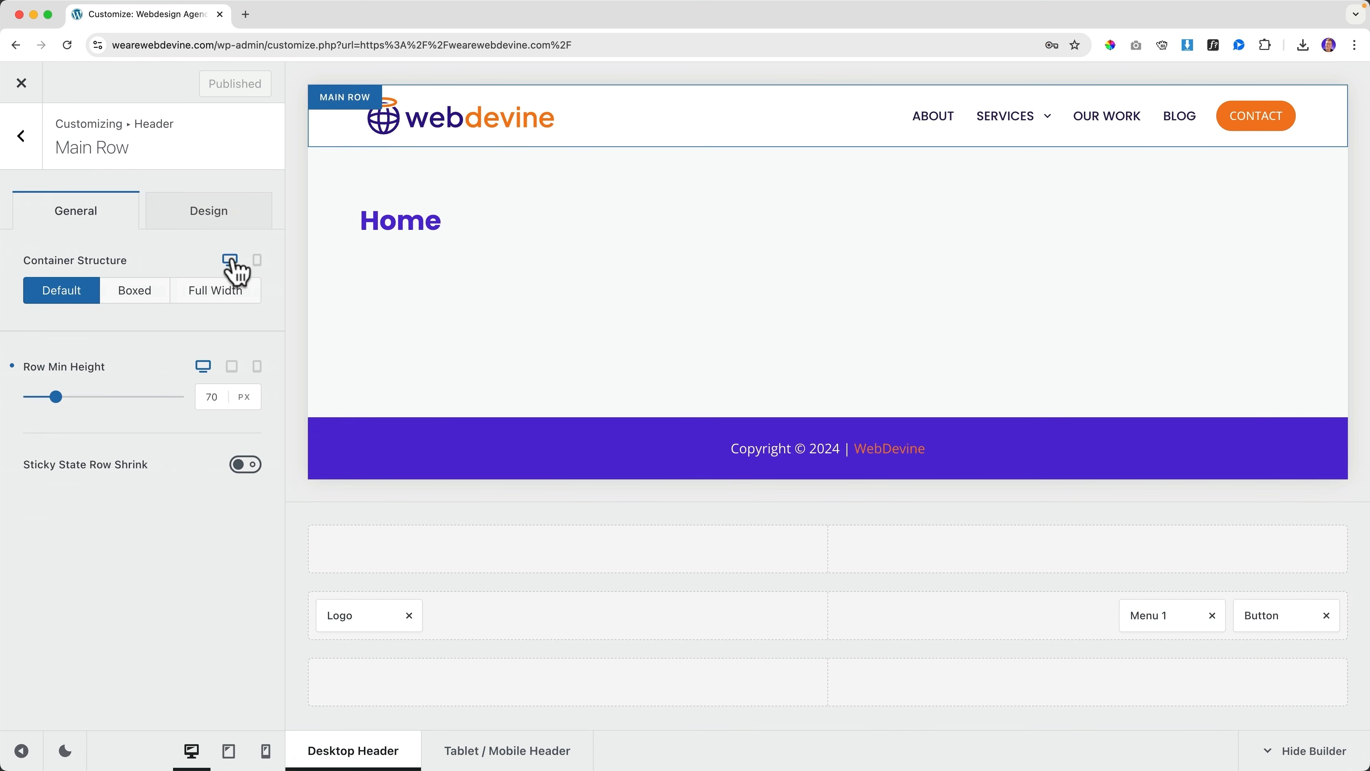
pyautogui.click(21, 141)
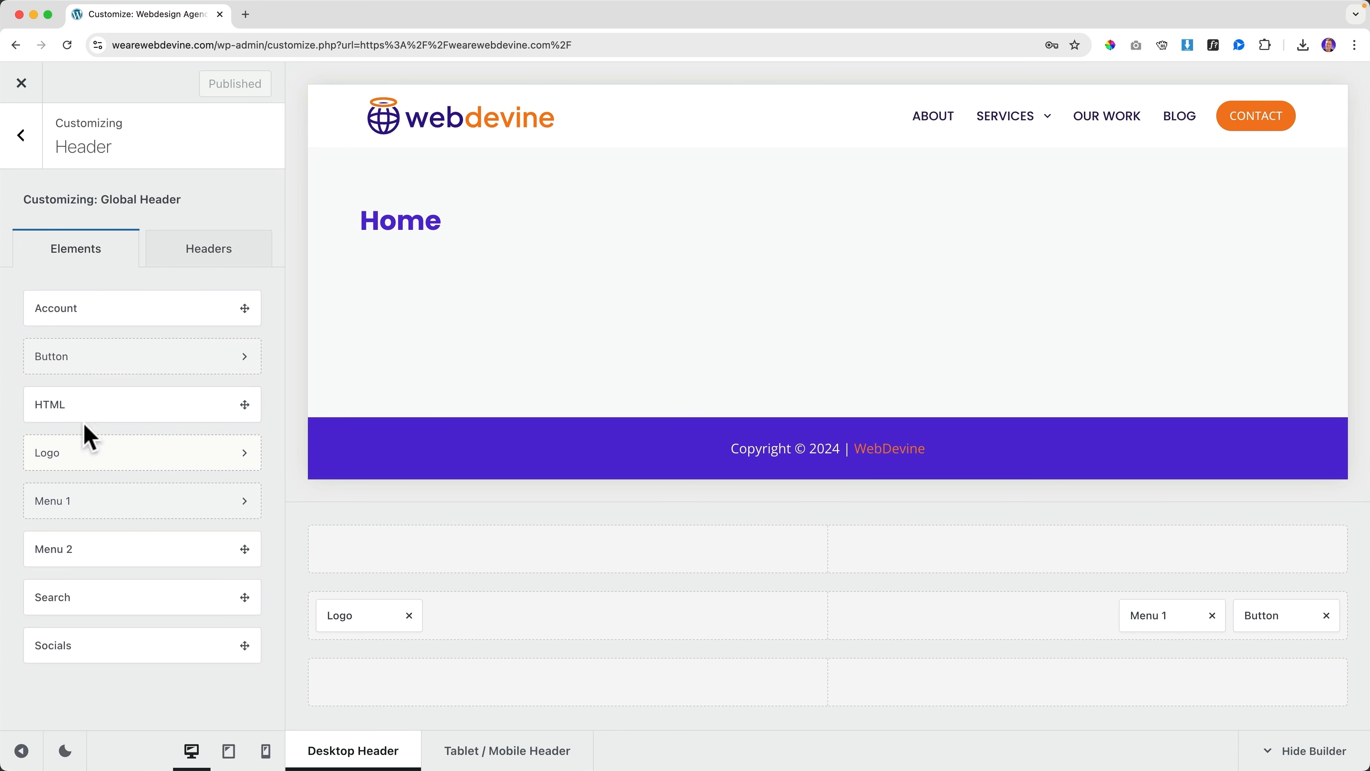
pyautogui.moveTo(82, 407); pyautogui.dragTo(389, 561)
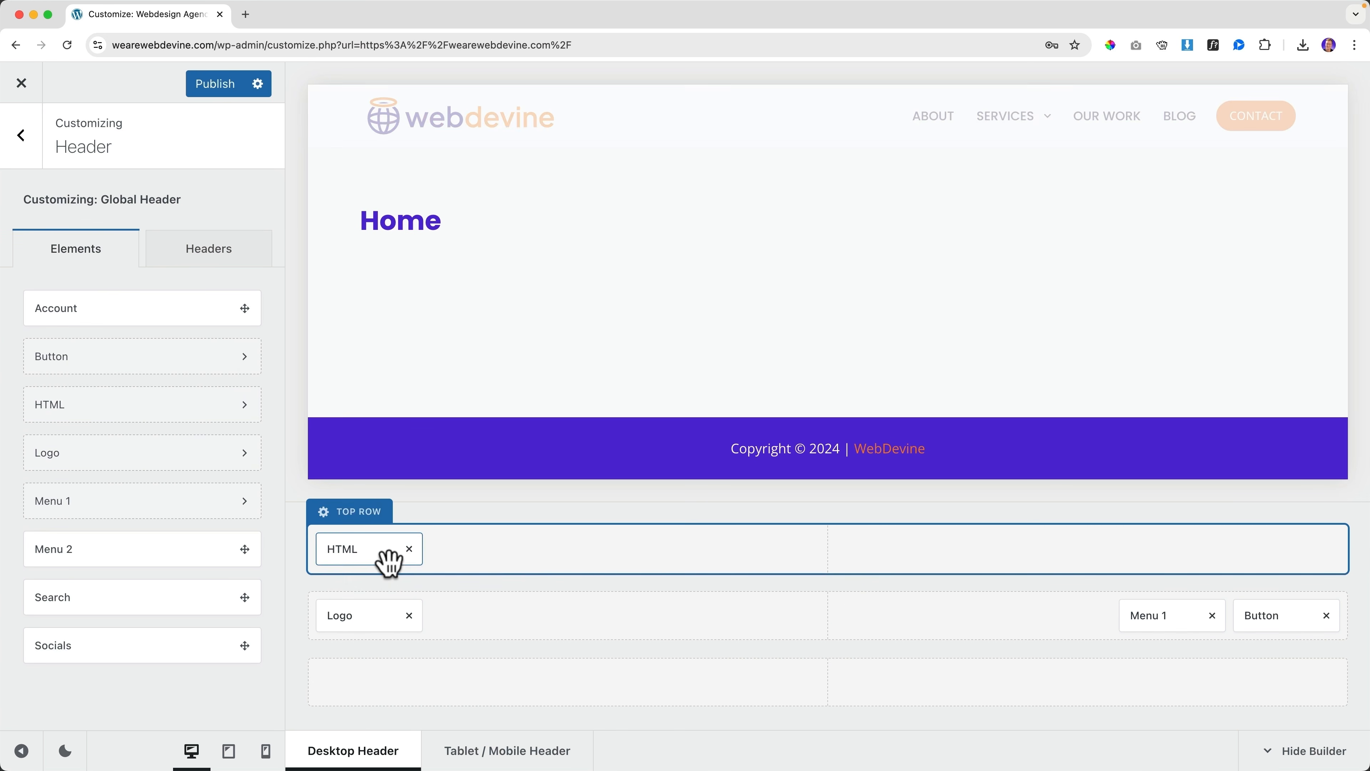
# Give the header's top row a purple palette Color 4 background
pyautogui.click(349, 516)
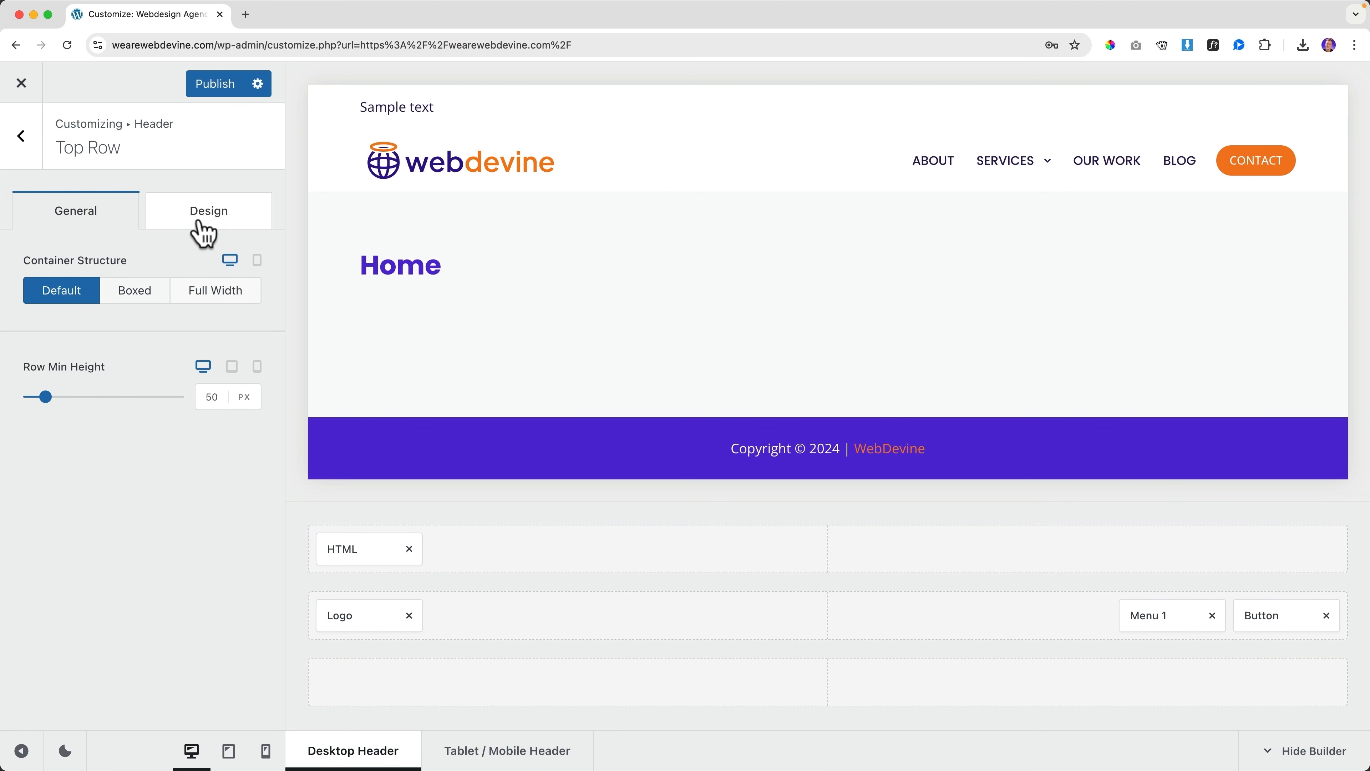
pyautogui.click(203, 231)
pyautogui.click(243, 287)
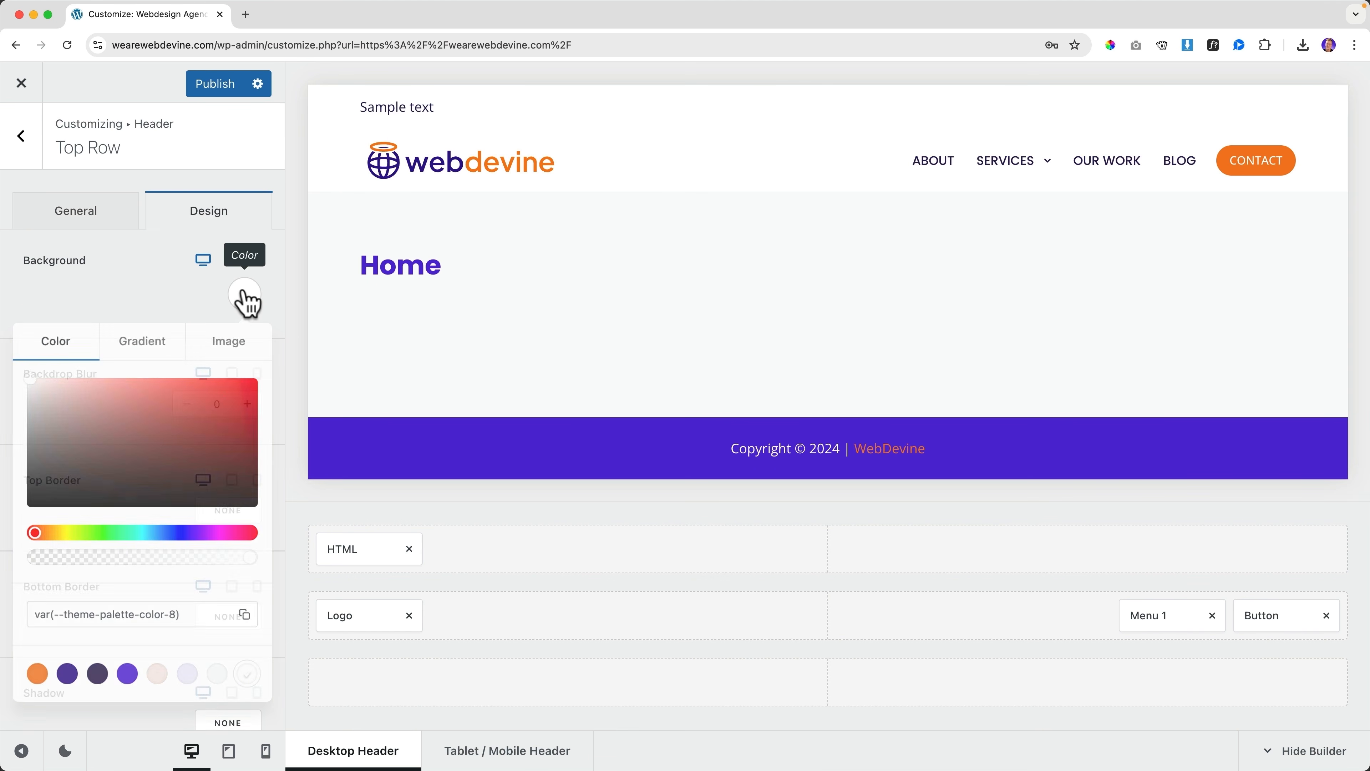
pyautogui.click(131, 680)
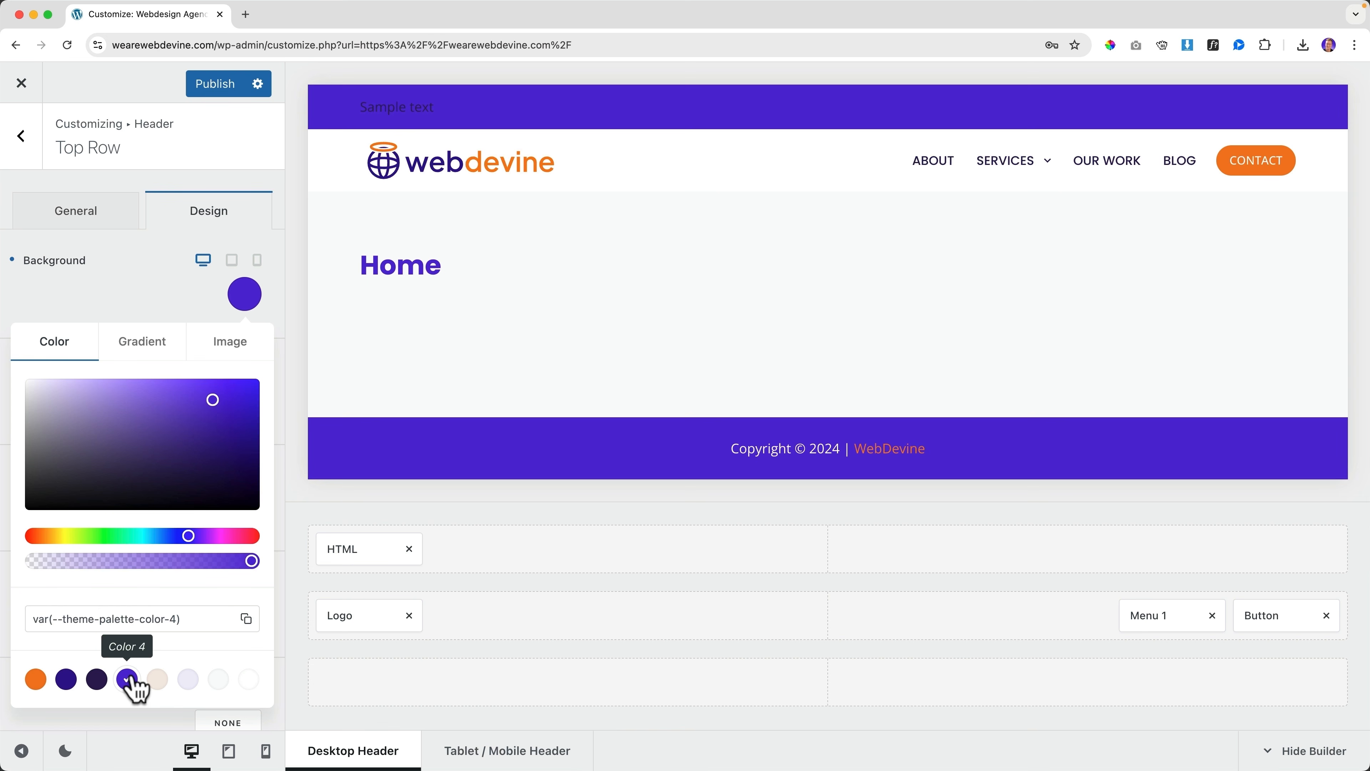
pyautogui.click(161, 297)
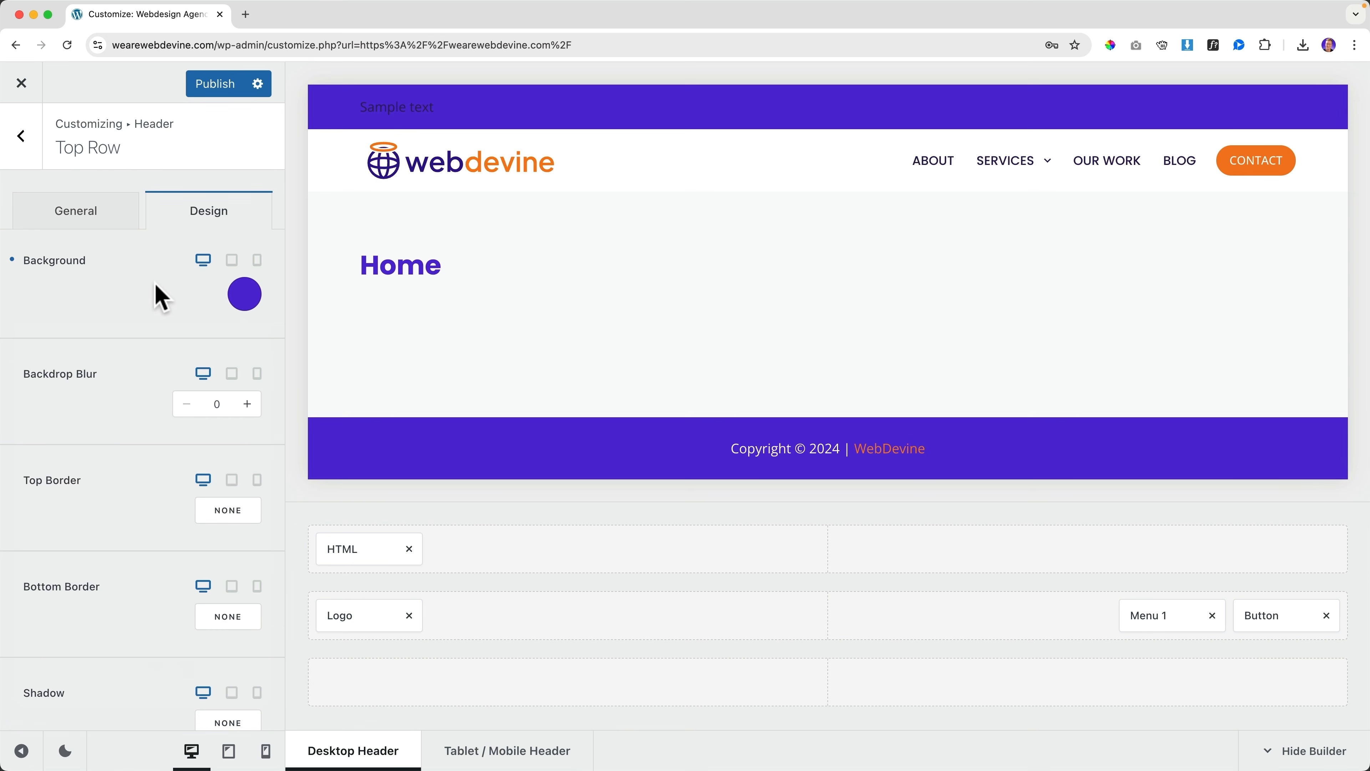
# Lower the top row's minimum height to 35 px
pyautogui.click(83, 215)
pyautogui.doubleClick(210, 397)
pyautogui.write('38')
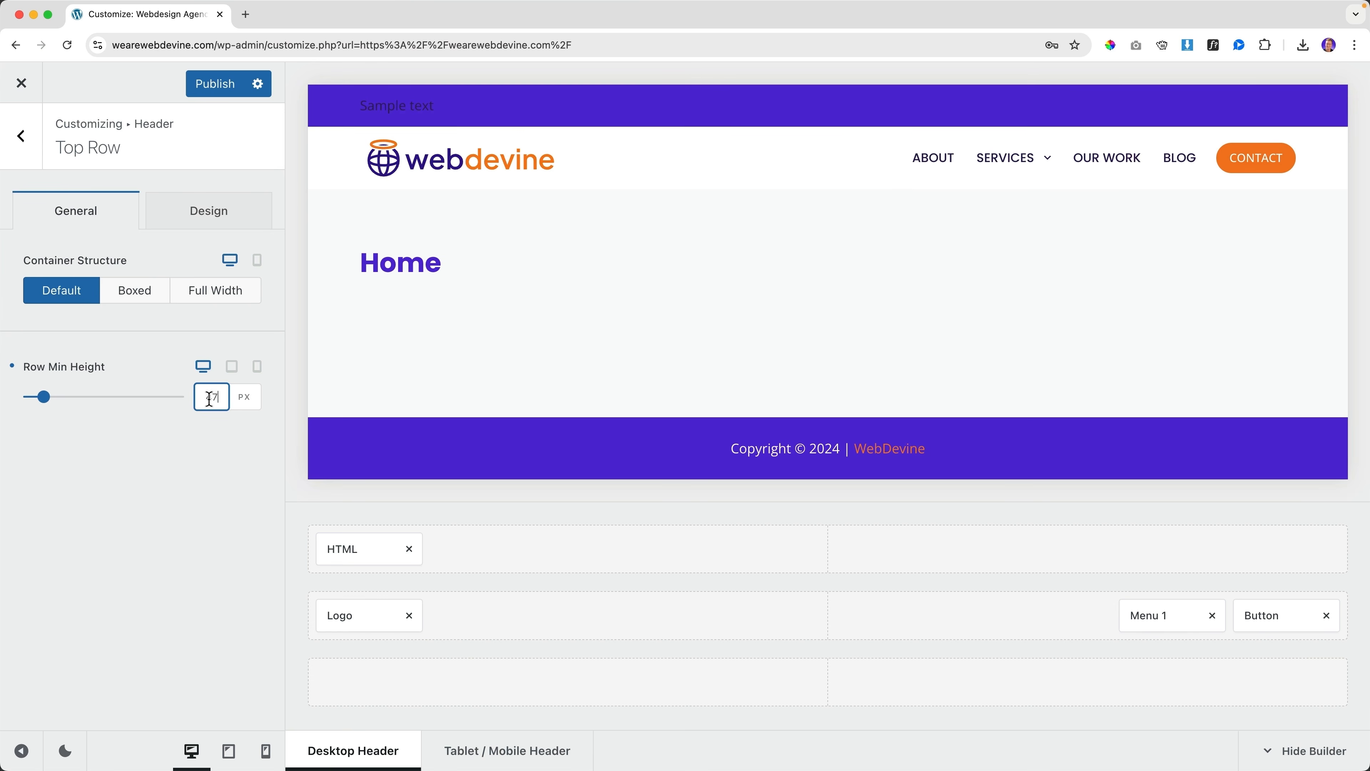
pyautogui.press('BackSpace')
pyautogui.write('6')
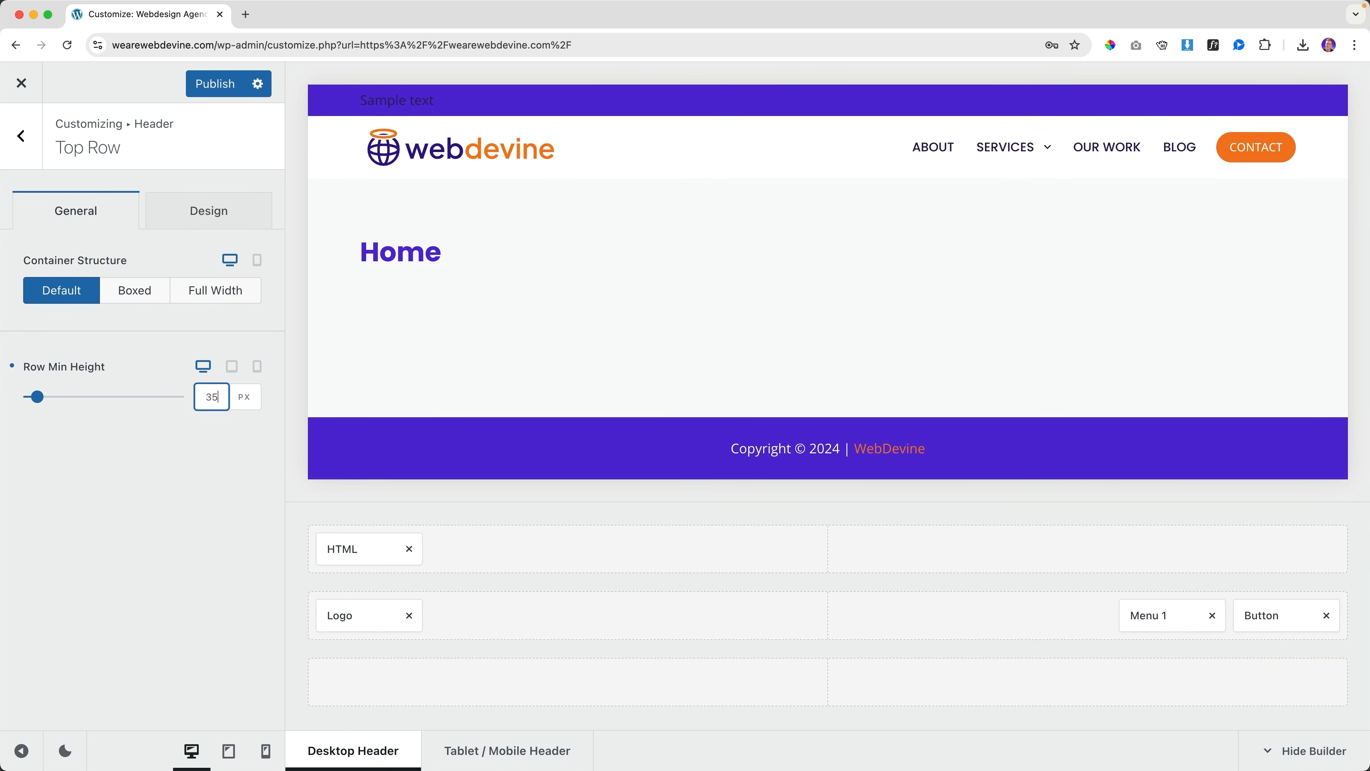
# Set the HTML element's font colour to white
pyautogui.click(352, 550)
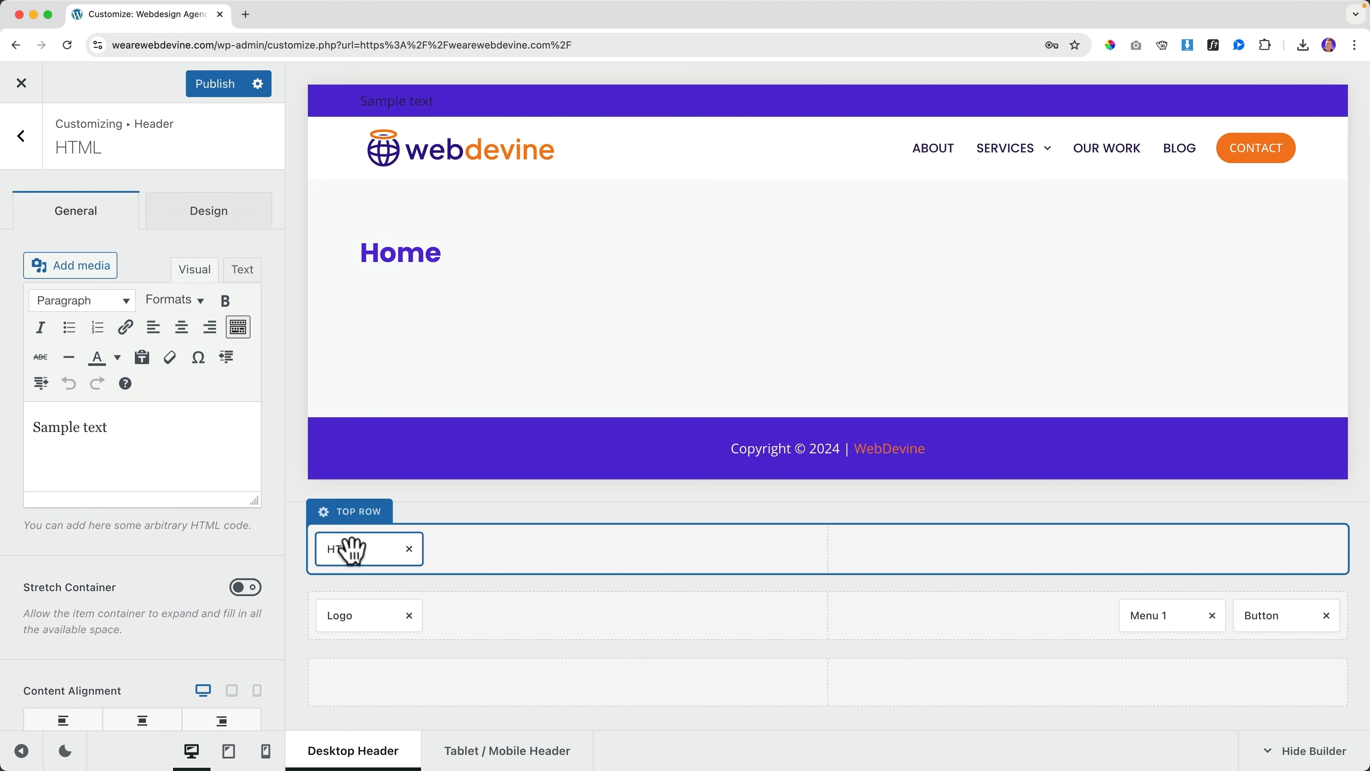
pyautogui.click(212, 235)
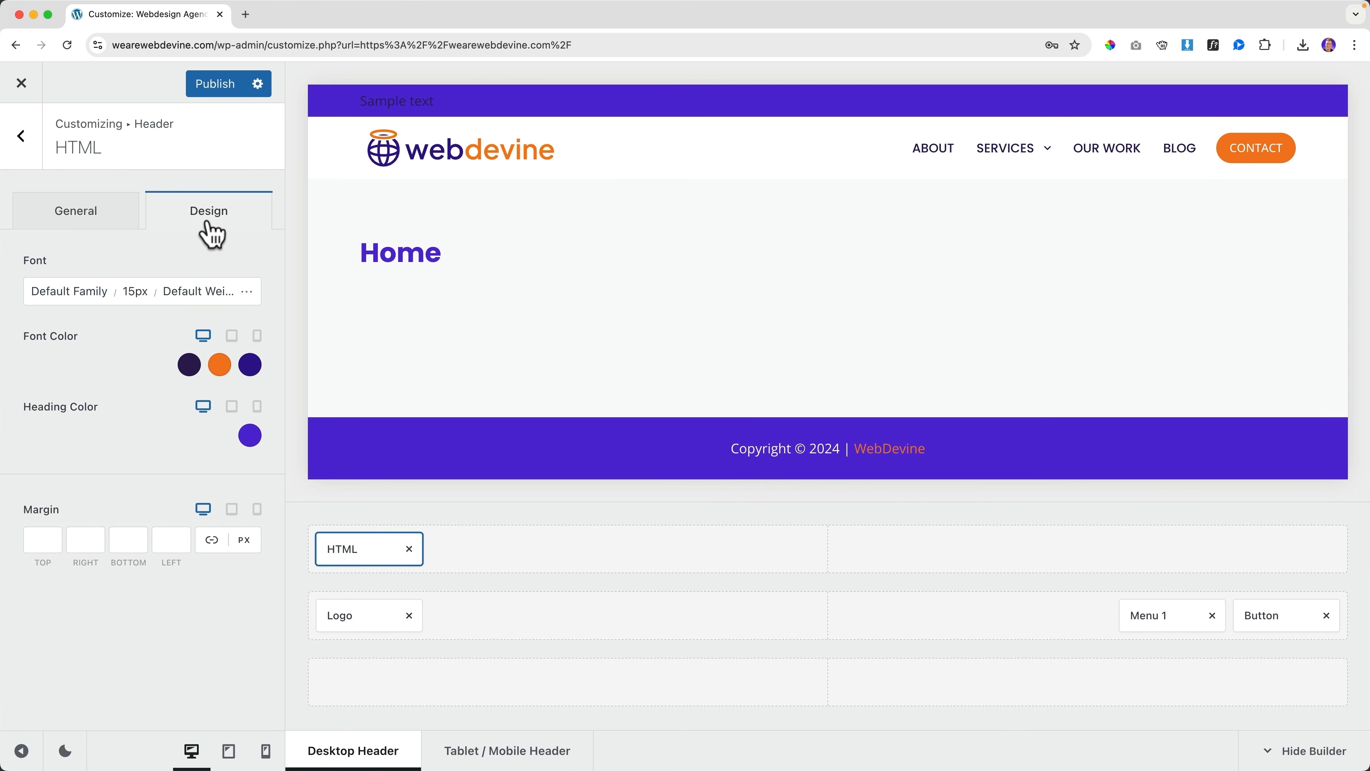
pyautogui.click(189, 365)
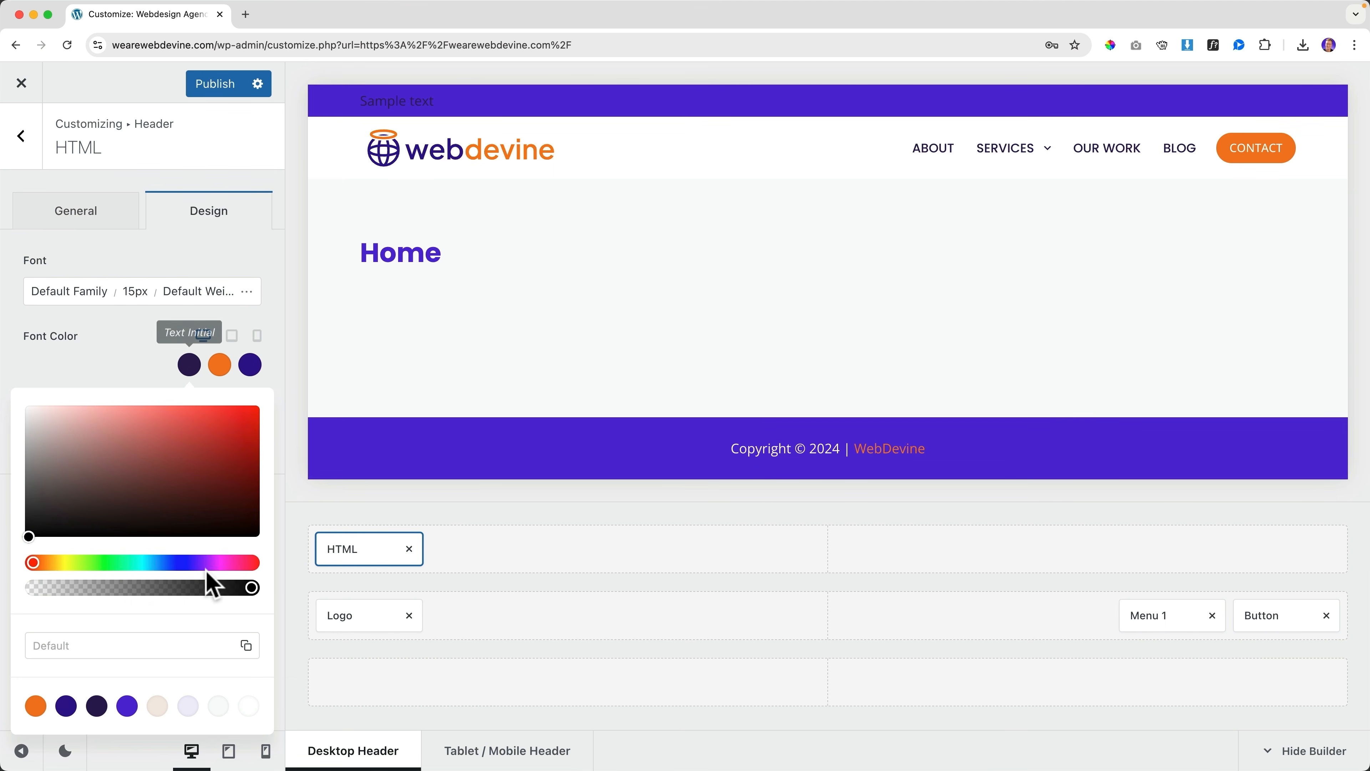
pyautogui.click(248, 707)
pyautogui.click(136, 354)
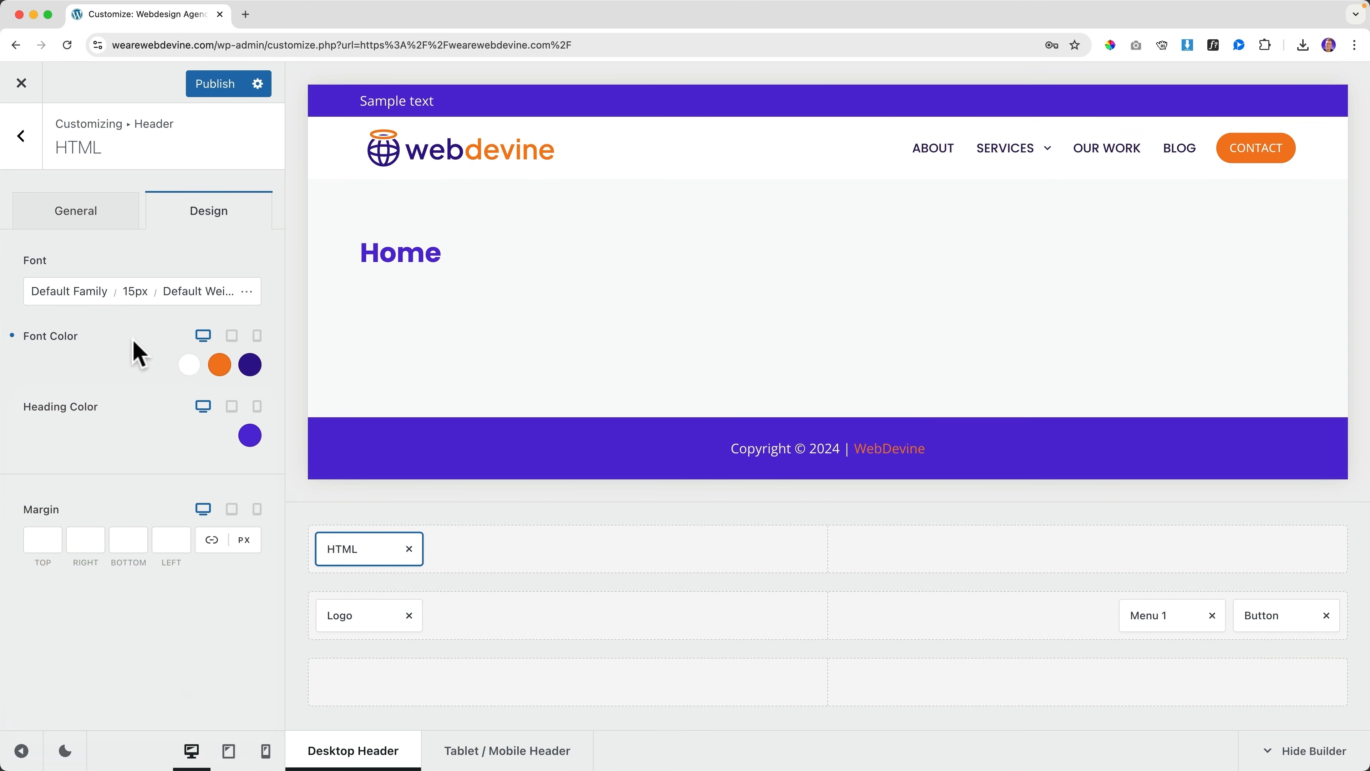
# Reduce the HTML text to 12px and select the Sample text for replacement
pyautogui.click(136, 294)
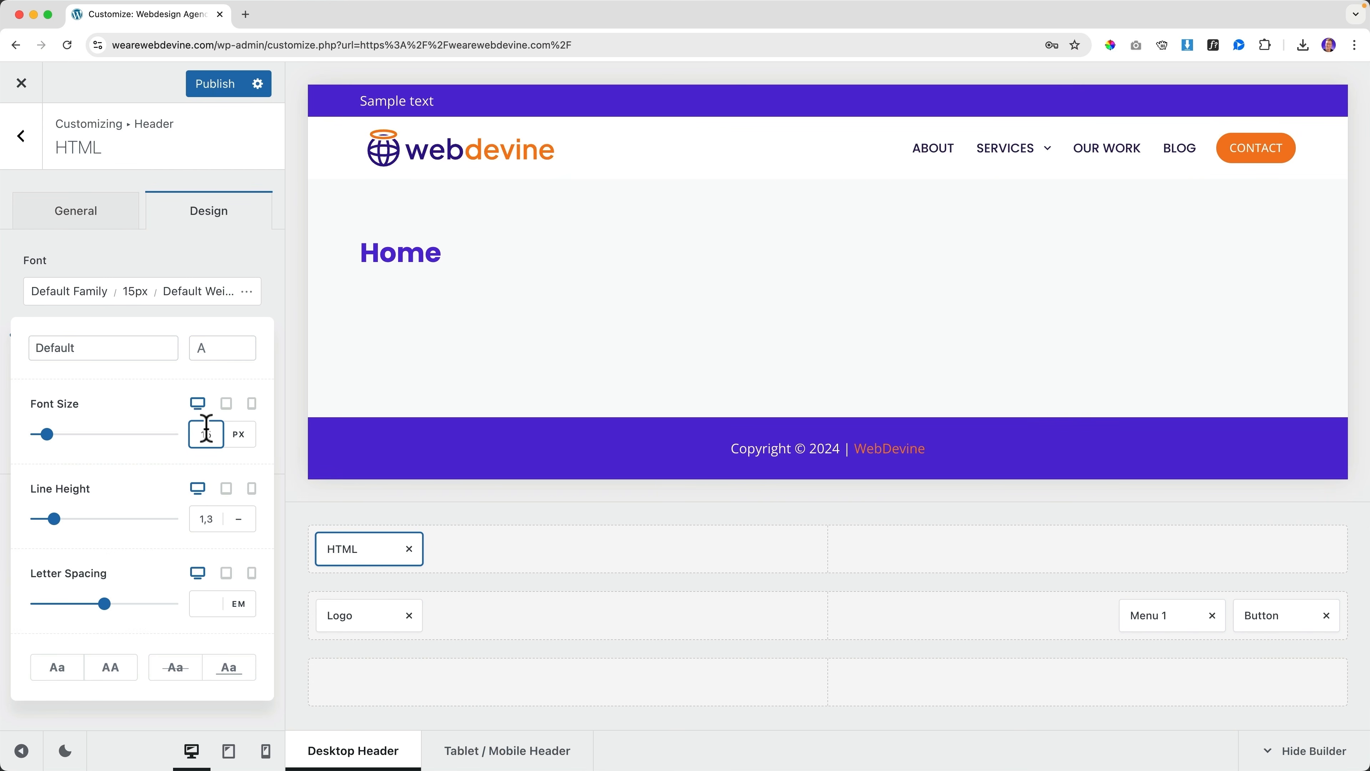
pyautogui.press('BackSpace')
pyautogui.write('3')
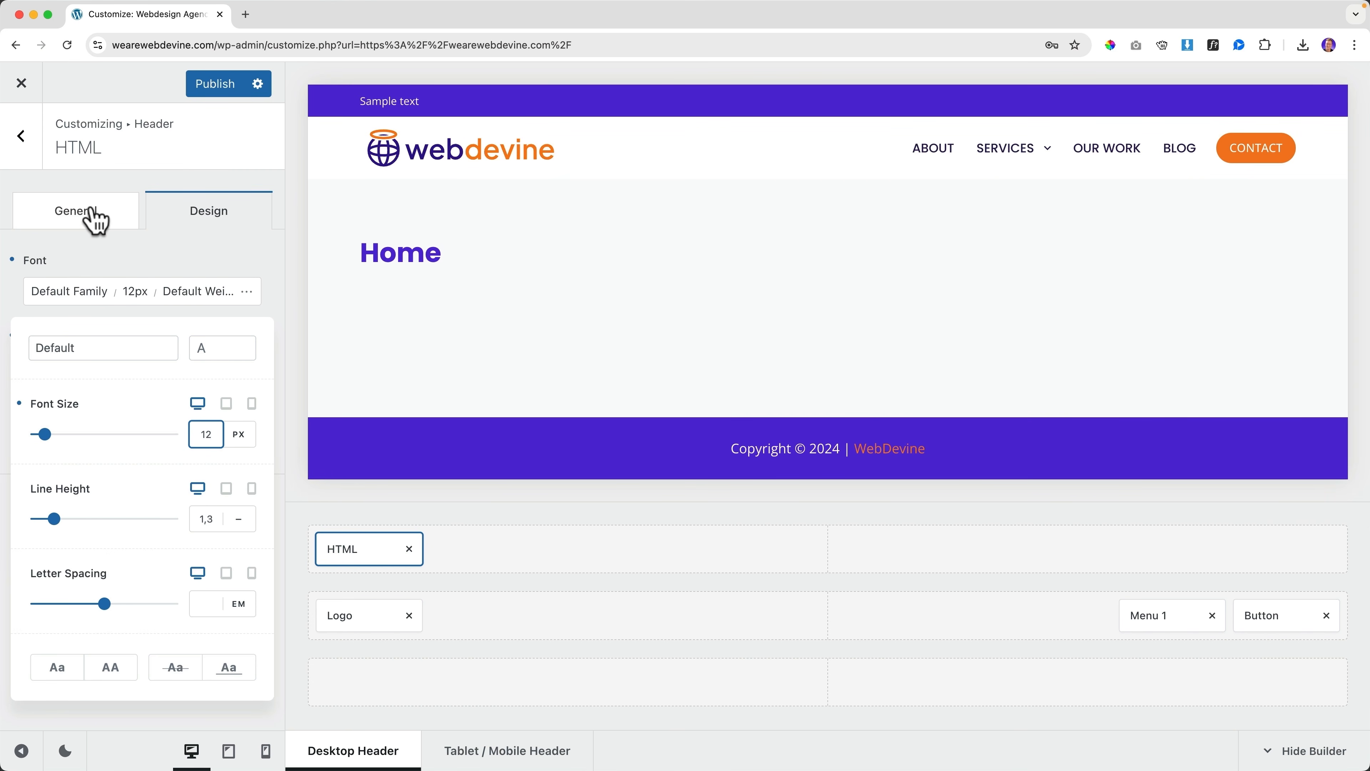
pyautogui.click(94, 223)
pyautogui.tripleClick(140, 436)
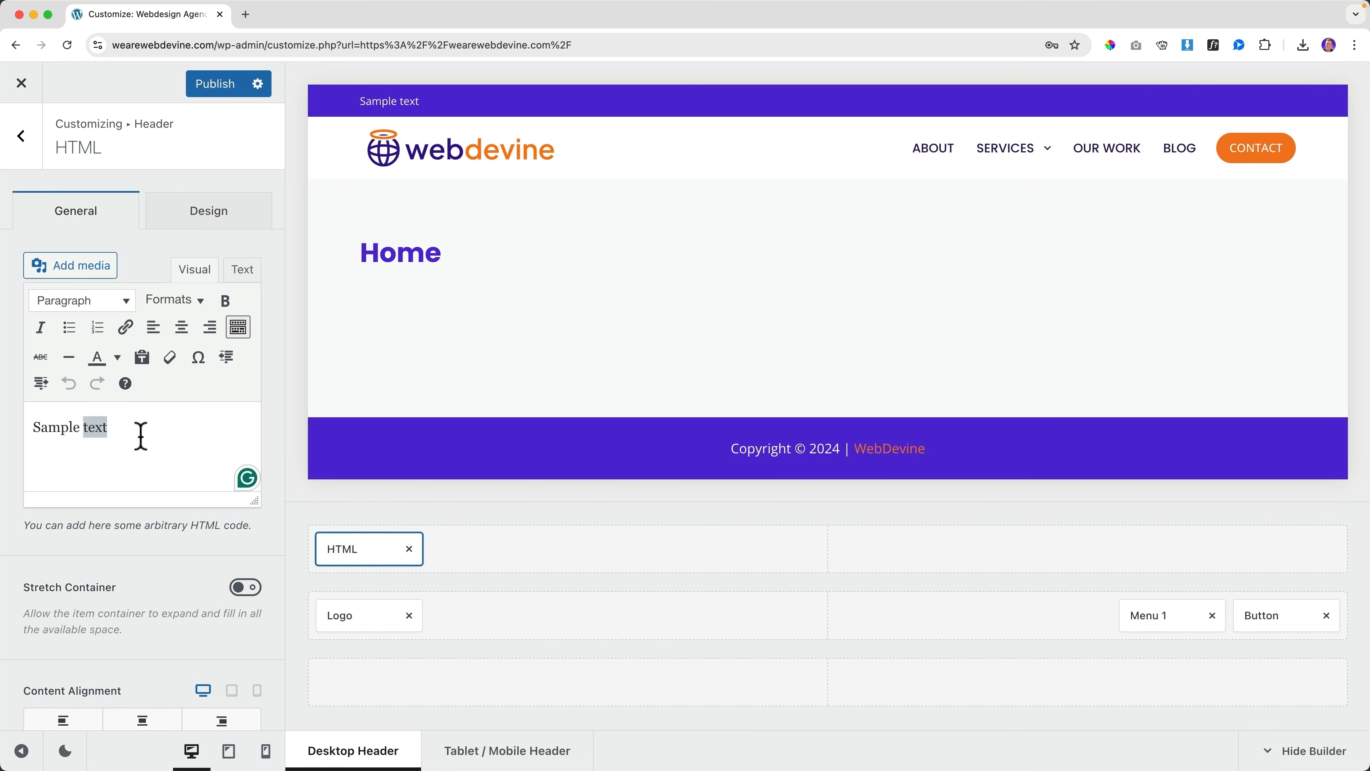
# Replace Sample text with a 'Call Us At' phone line and drag Menu 2 beside it
pyautogui.write('Call Us At 123-456-6780')
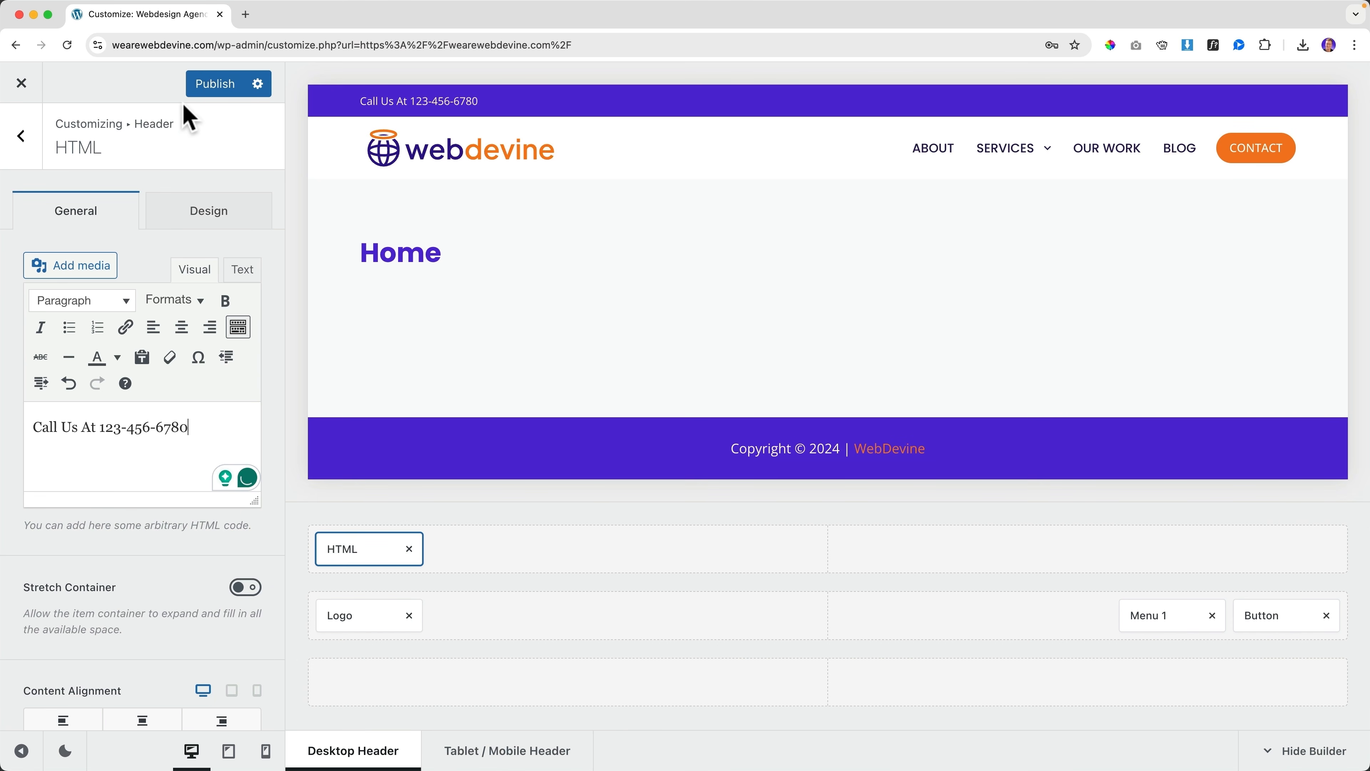
pyautogui.click(37, 148)
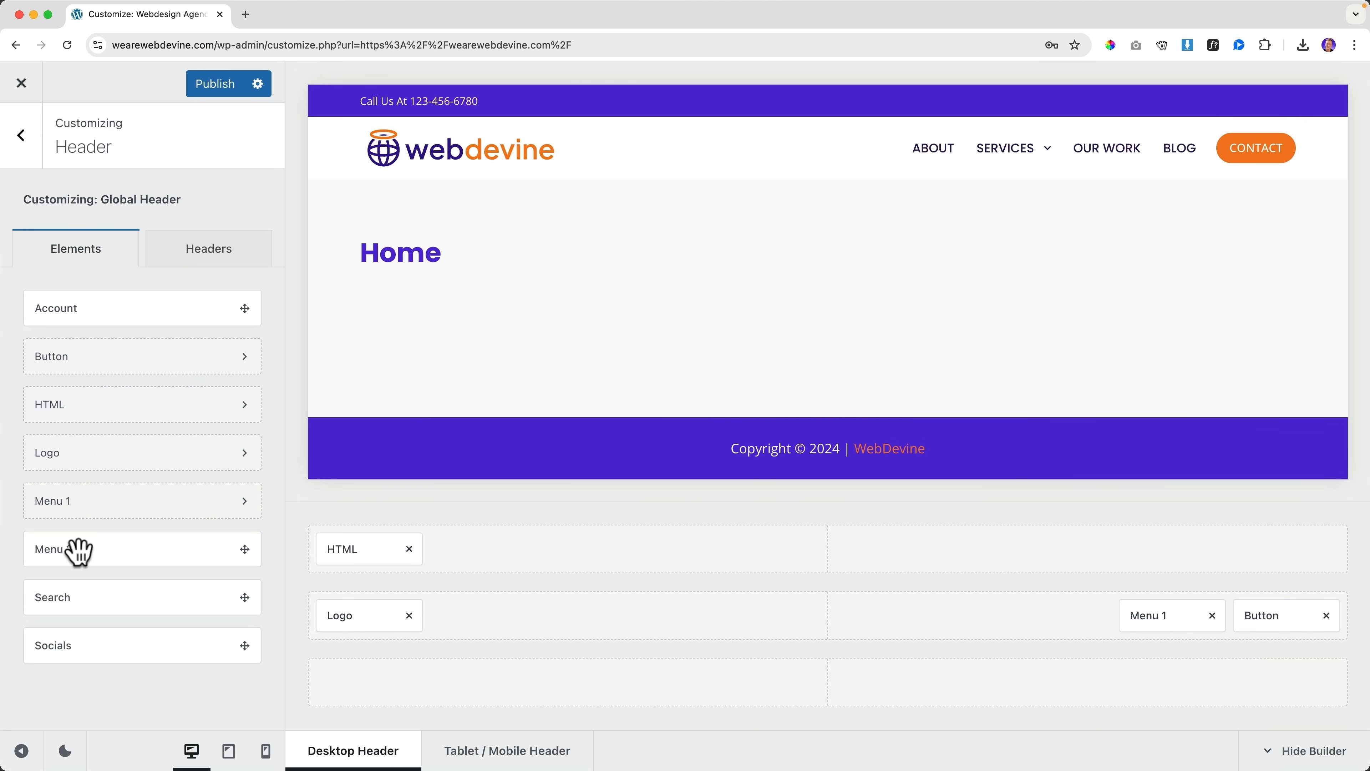
pyautogui.moveTo(79, 551); pyautogui.dragTo(541, 553)
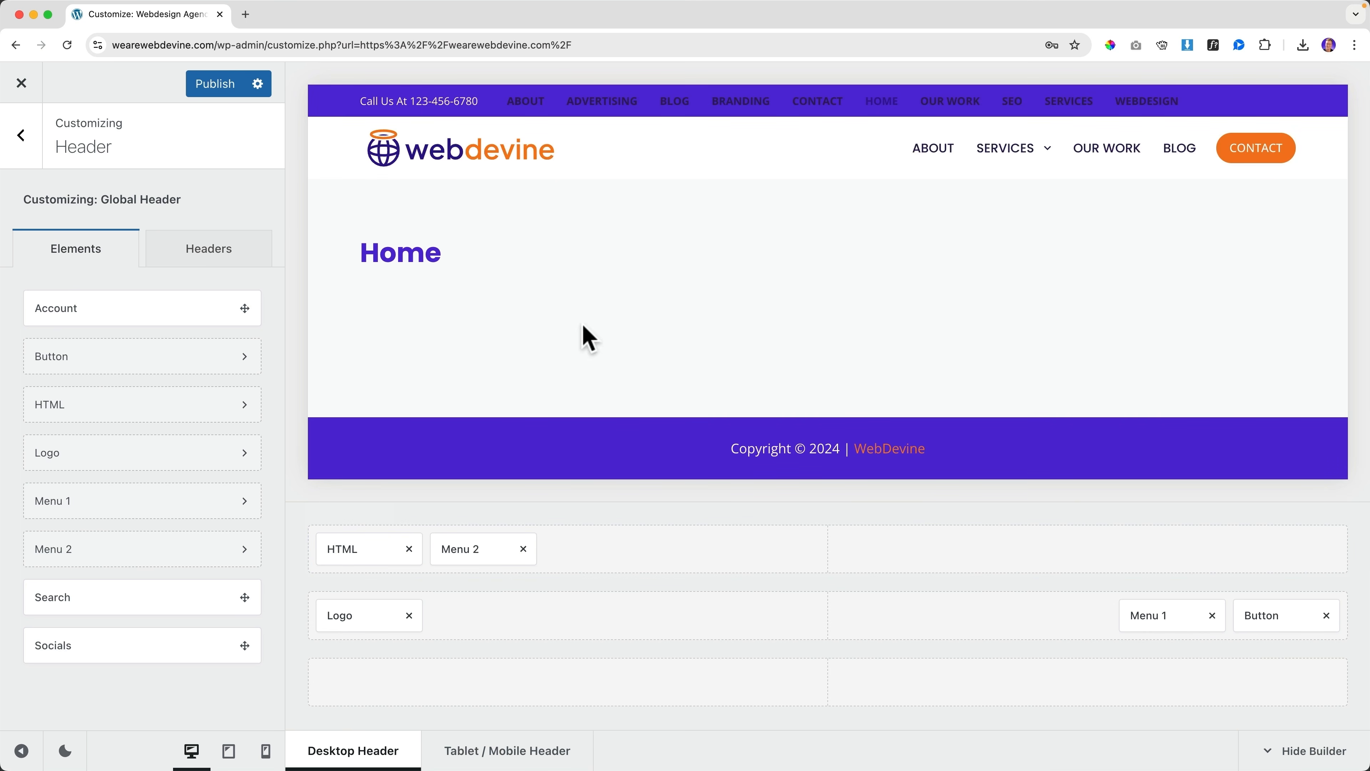
# Swap Menu 2 for a search icon at the top row's right, white with orange hover
pyautogui.click(523, 548)
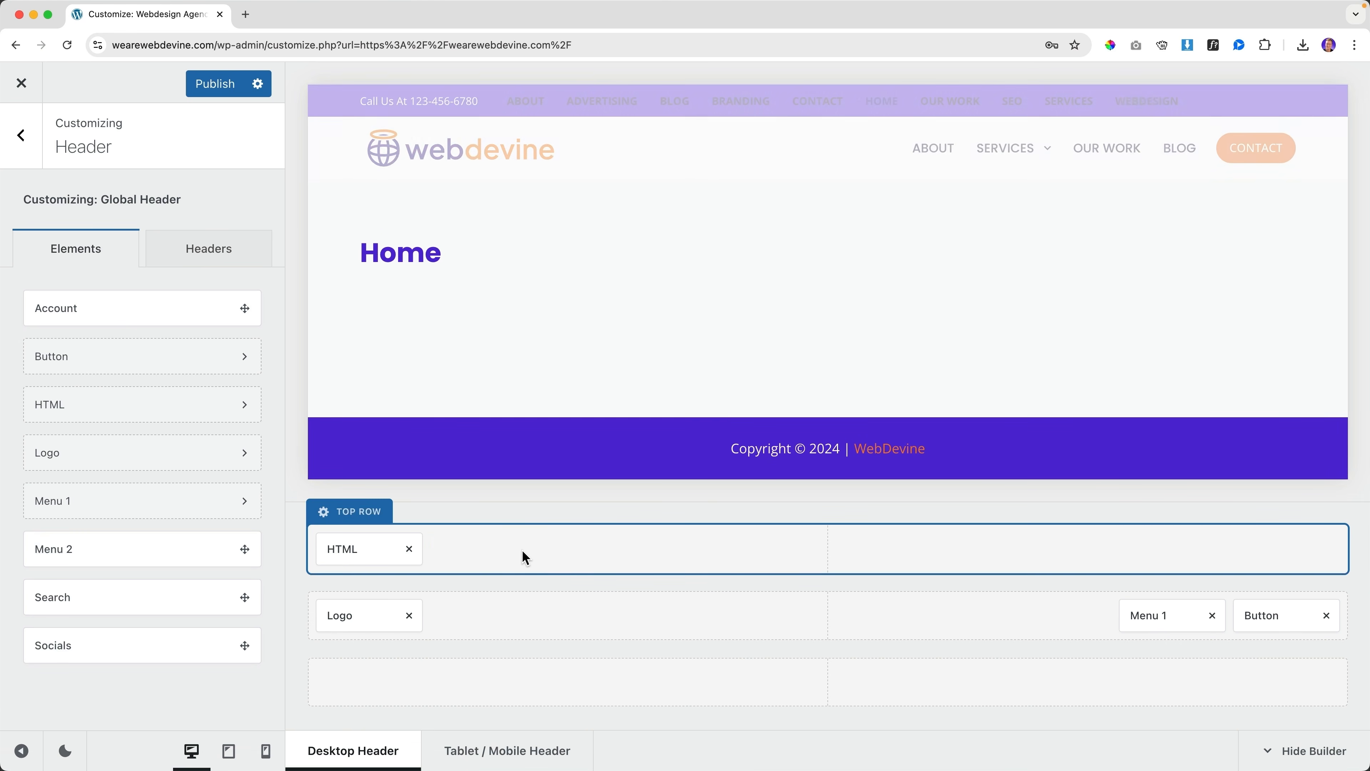
pyautogui.moveTo(53, 602); pyautogui.dragTo(1257, 545)
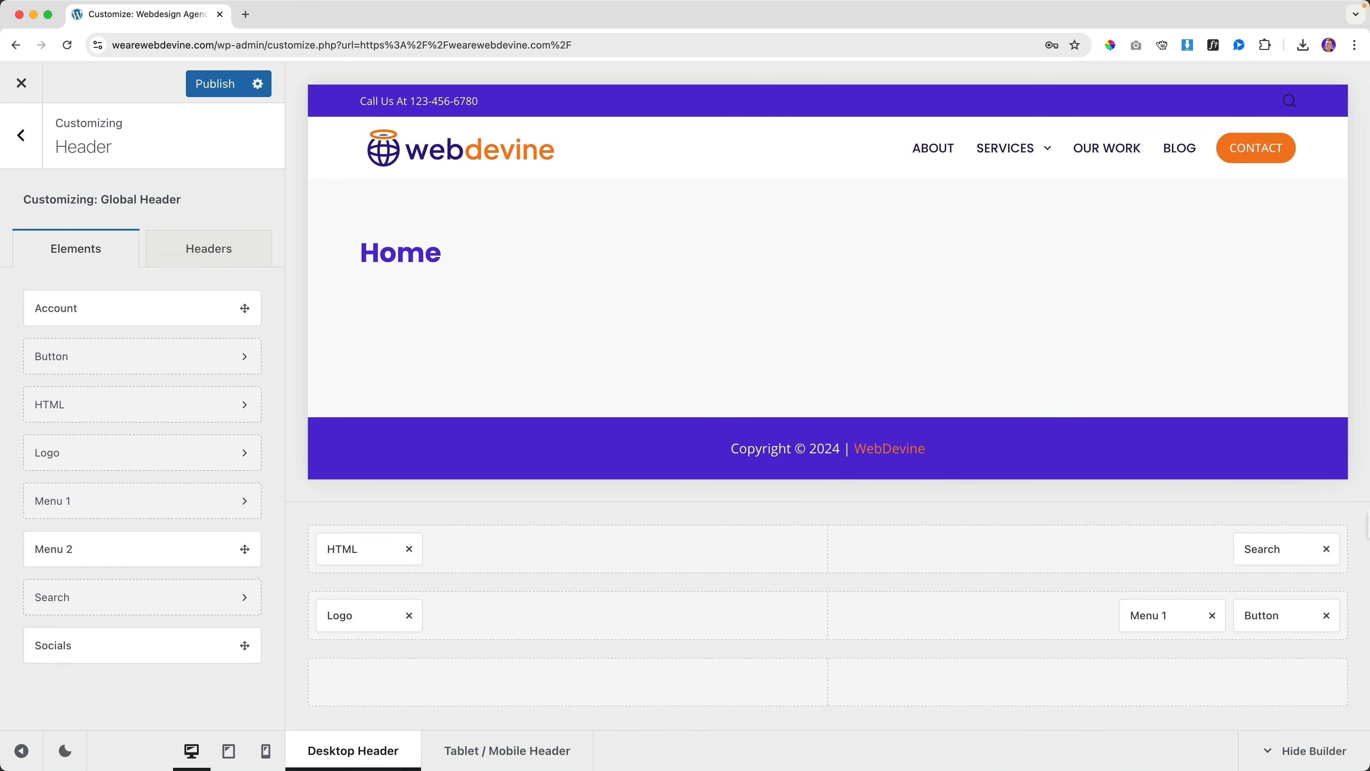
pyautogui.click(1282, 549)
pyautogui.click(206, 216)
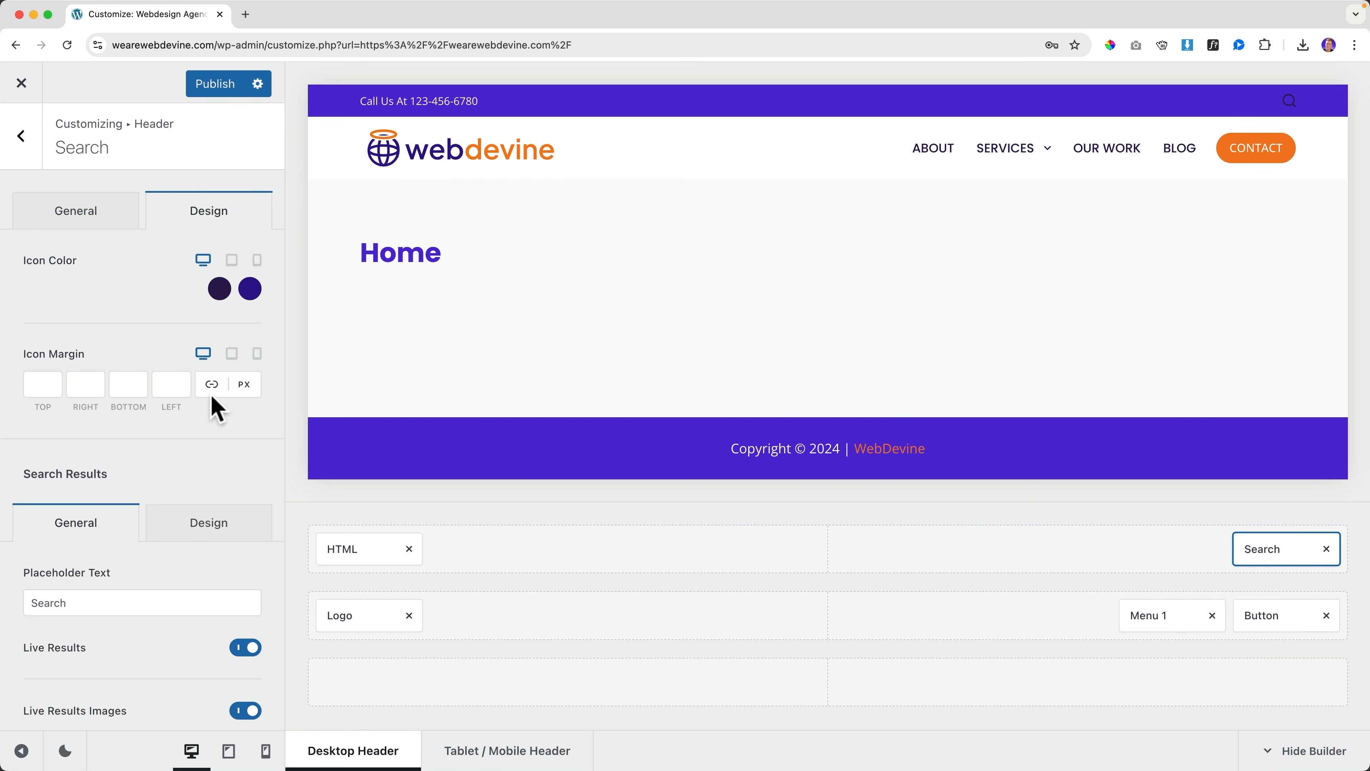
pyautogui.click(218, 289)
pyautogui.click(249, 630)
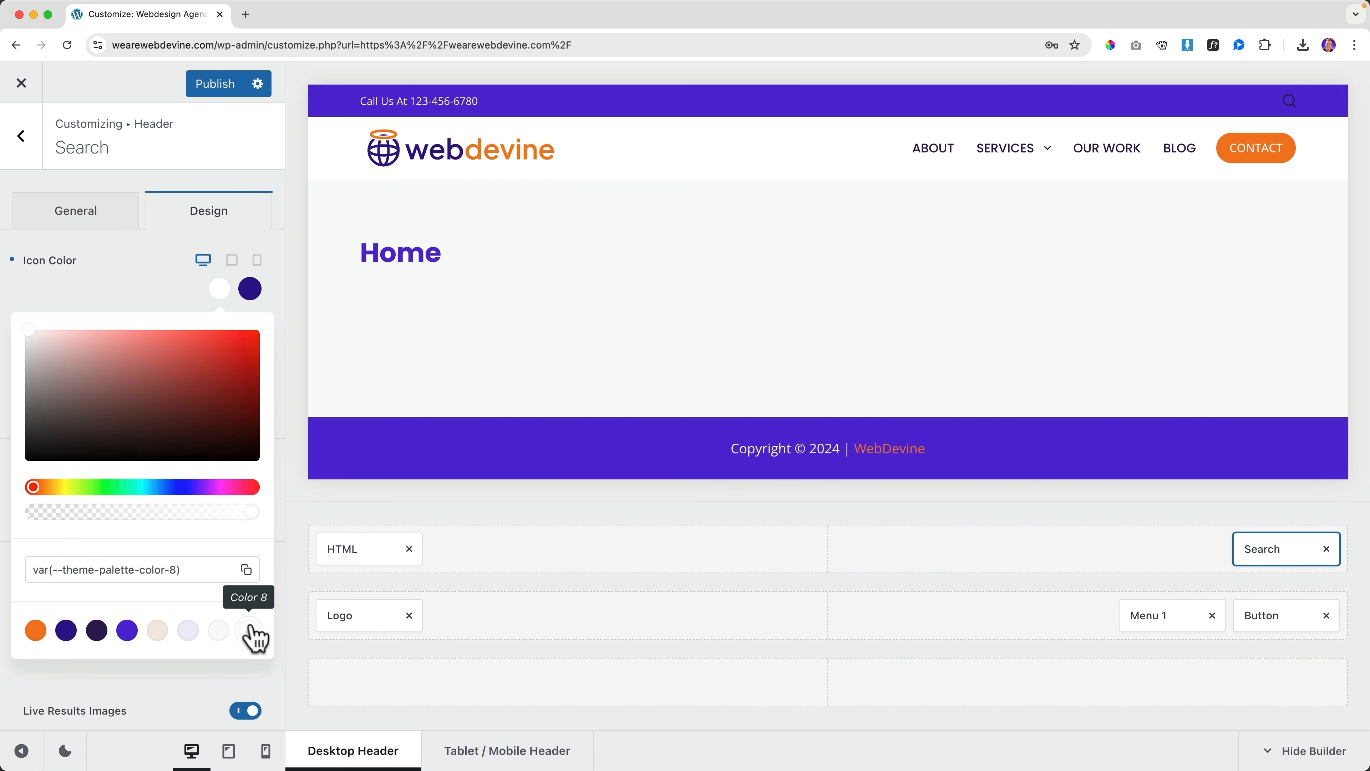
pyautogui.click(250, 289)
pyautogui.click(41, 628)
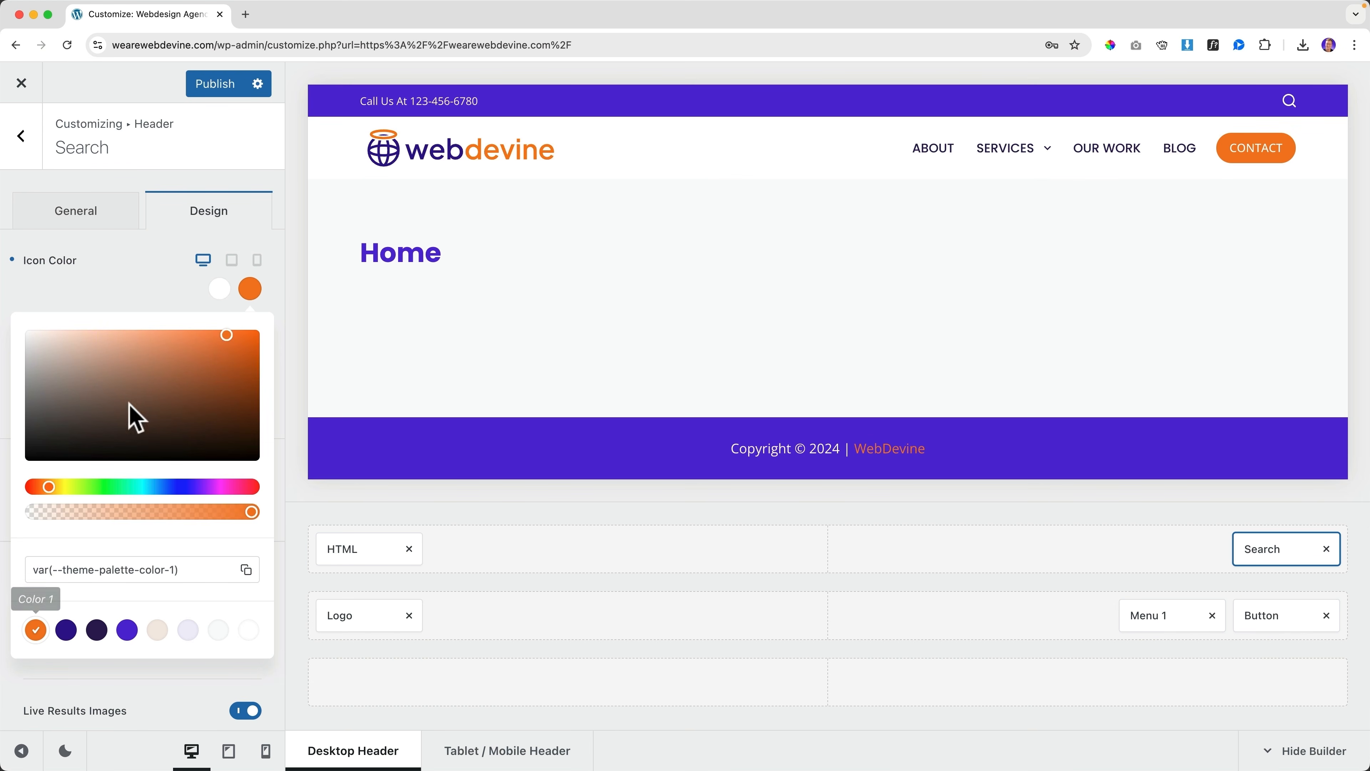
pyautogui.click(153, 294)
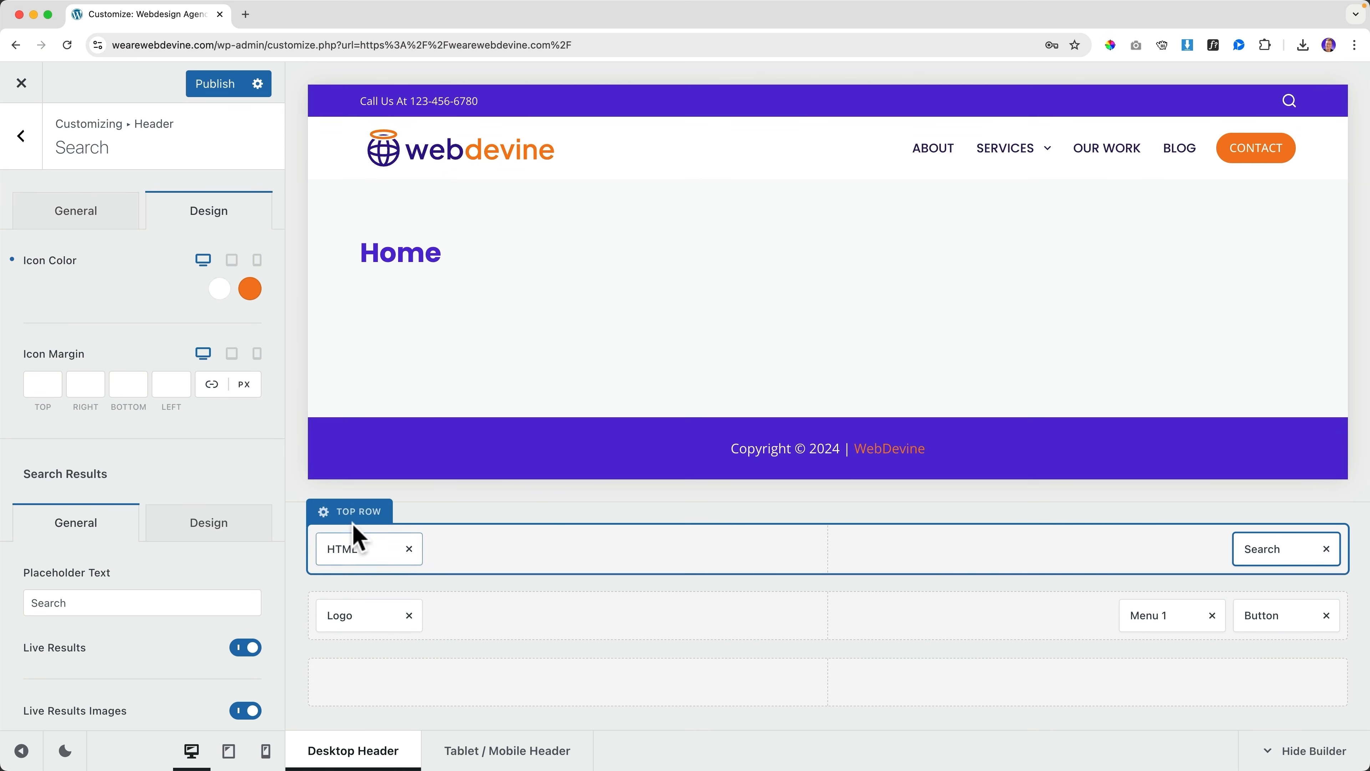
# Set the top row height to 30 px, publish, and view the live site
pyautogui.click(356, 513)
pyautogui.click(217, 398)
pyautogui.press('Down')
pyautogui.press('Down')
pyautogui.press('Down')
pyautogui.press('Down')
pyautogui.press('Down')
pyautogui.press('Down')
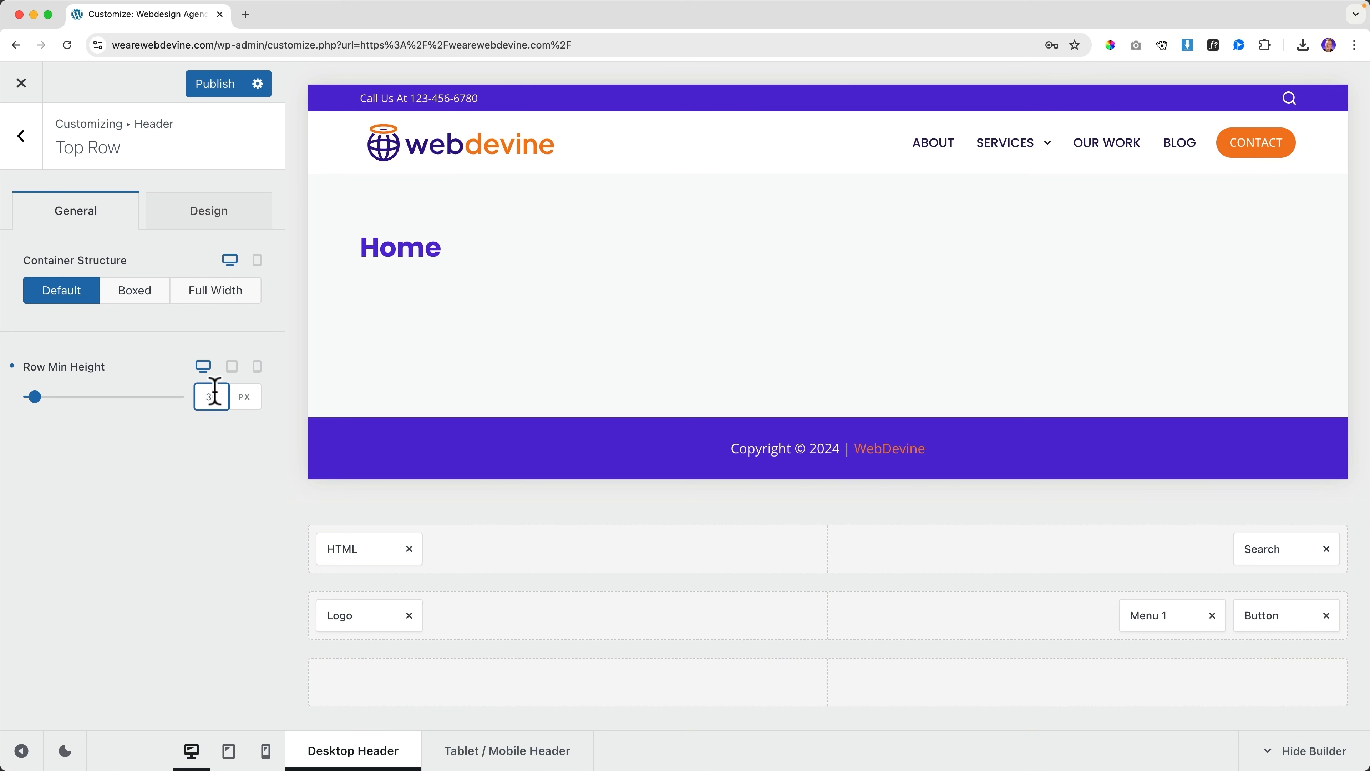
pyautogui.click(212, 93)
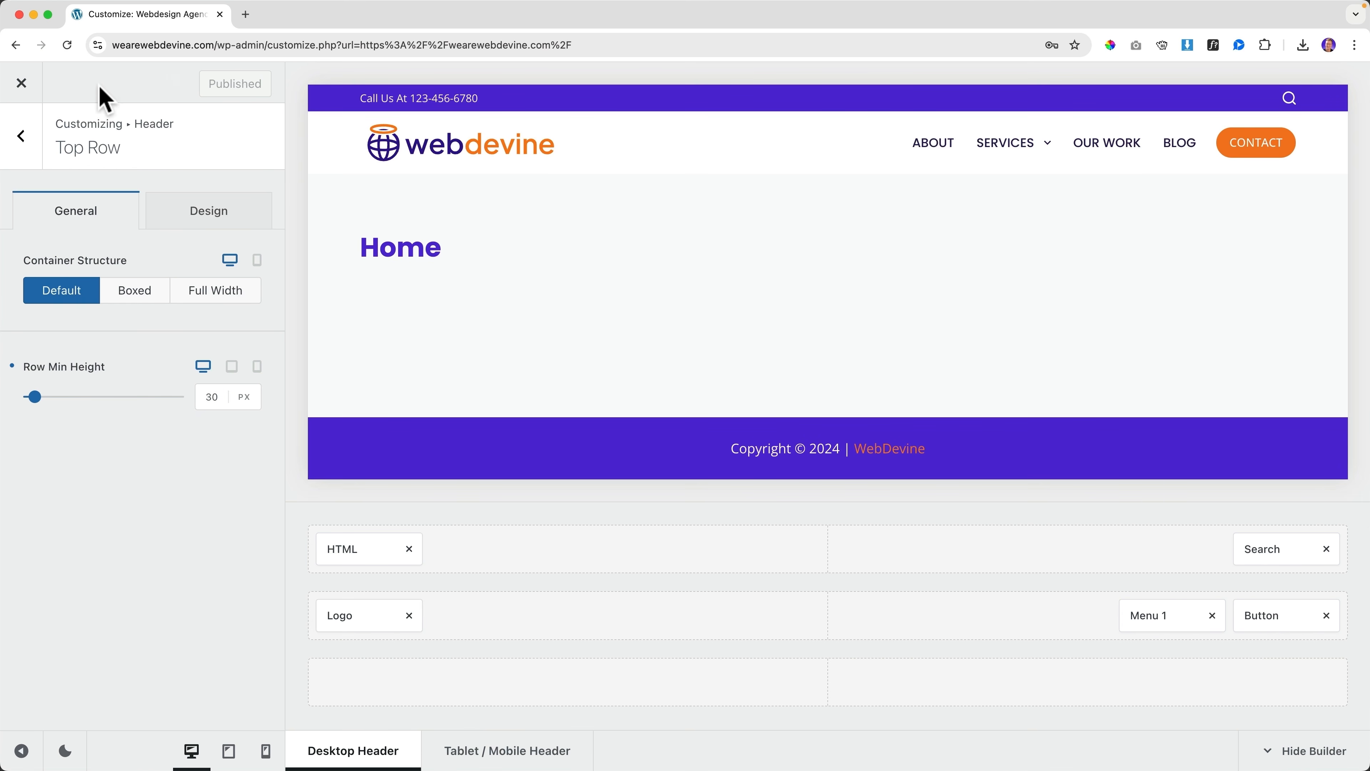
pyautogui.click(27, 87)
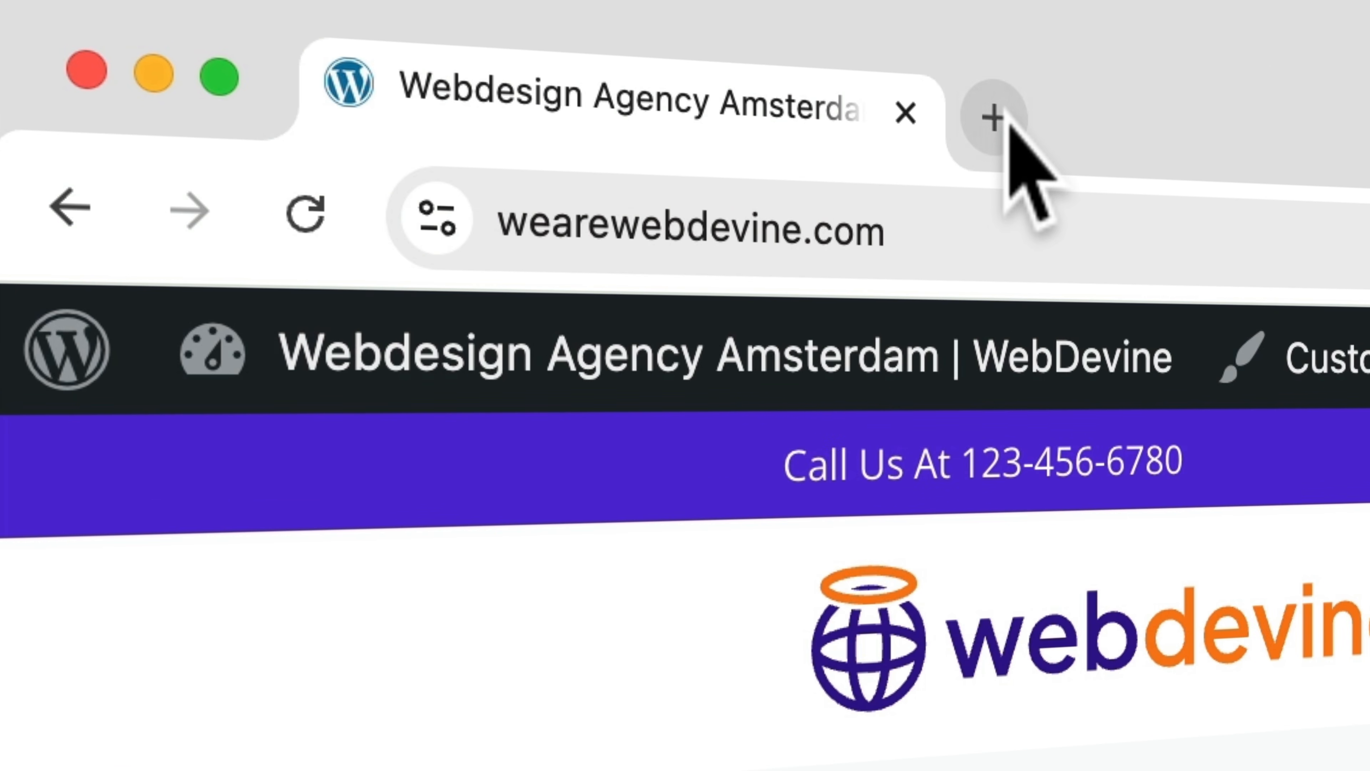
# Briefly load apple.com in a new browser tab, then close it
pyautogui.click(993, 118)
pyautogui.write('app')
pyautogui.press('Return')
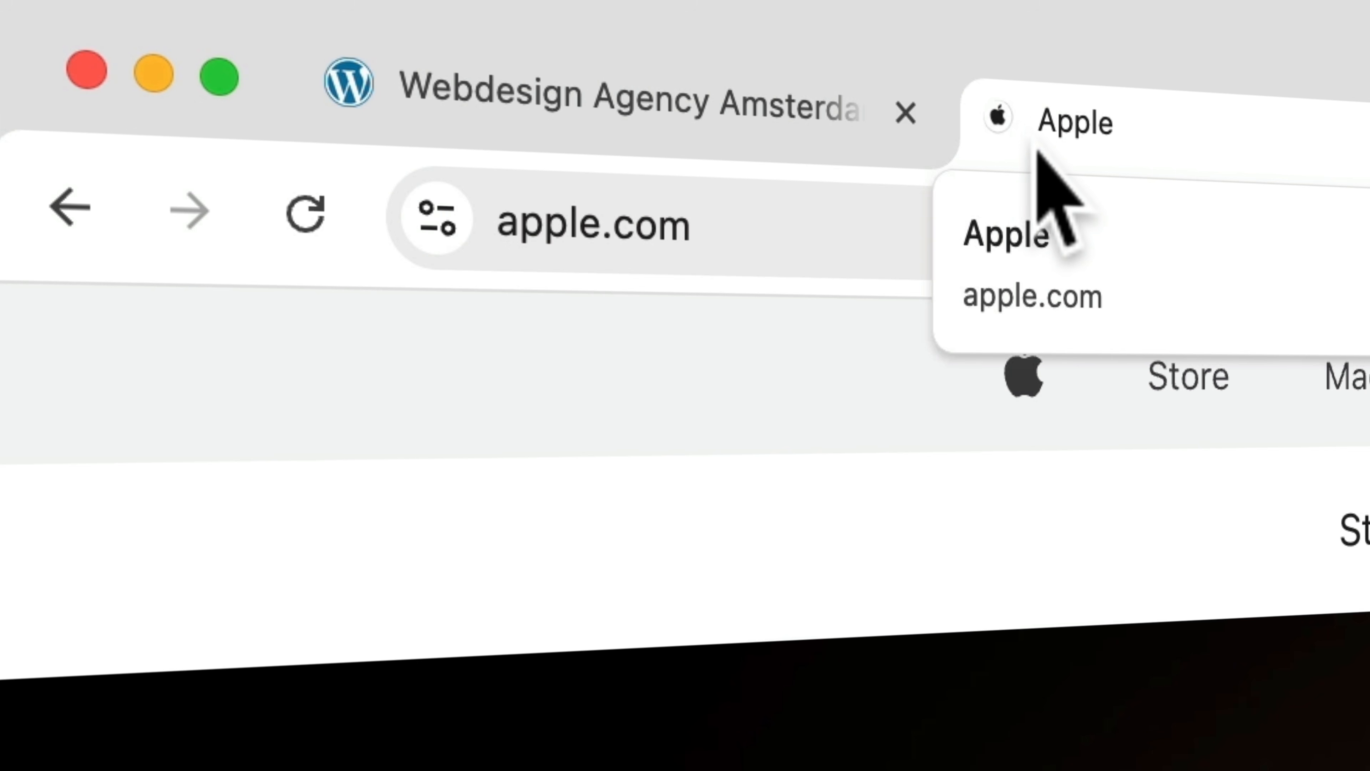
pyautogui.click(999, 118)
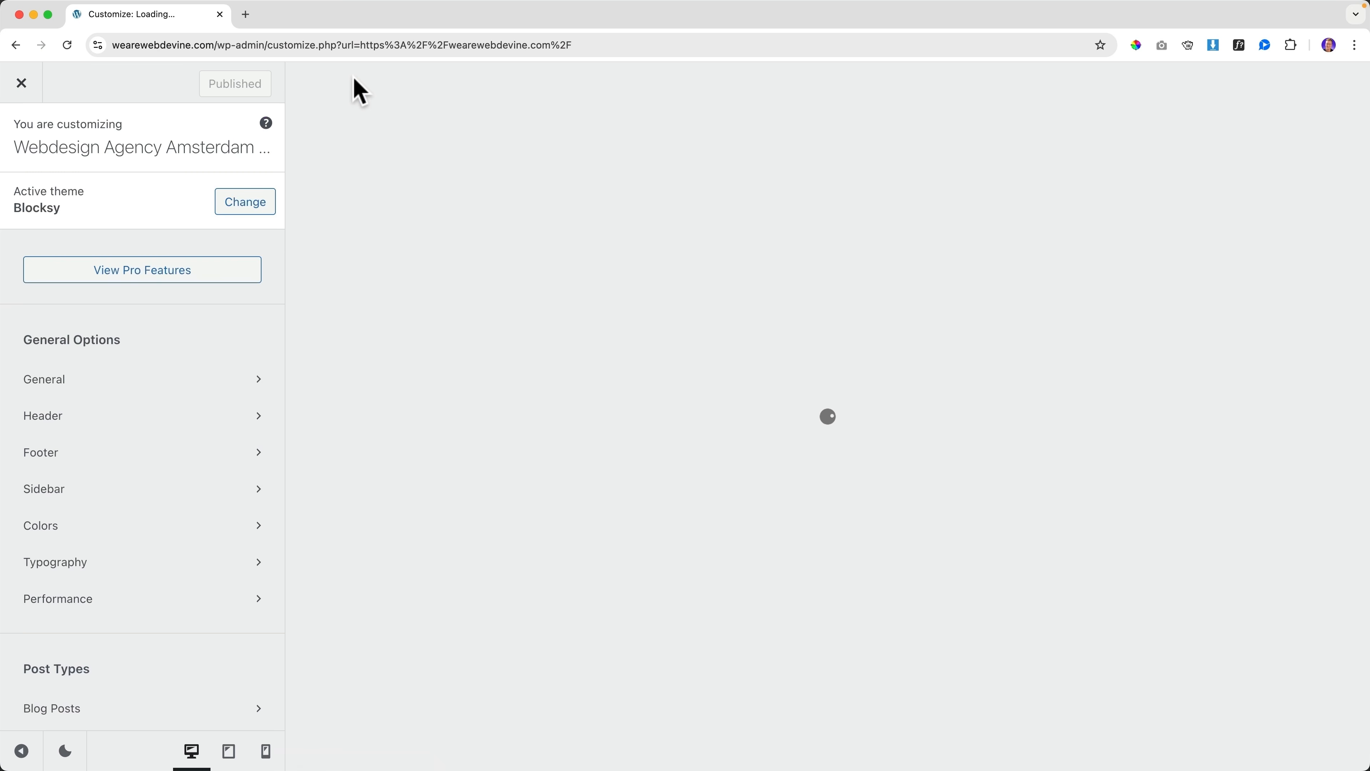
# Upload Favicon.png as the Site Identity site icon image
pyautogui.scroll(-8, 113, 306)
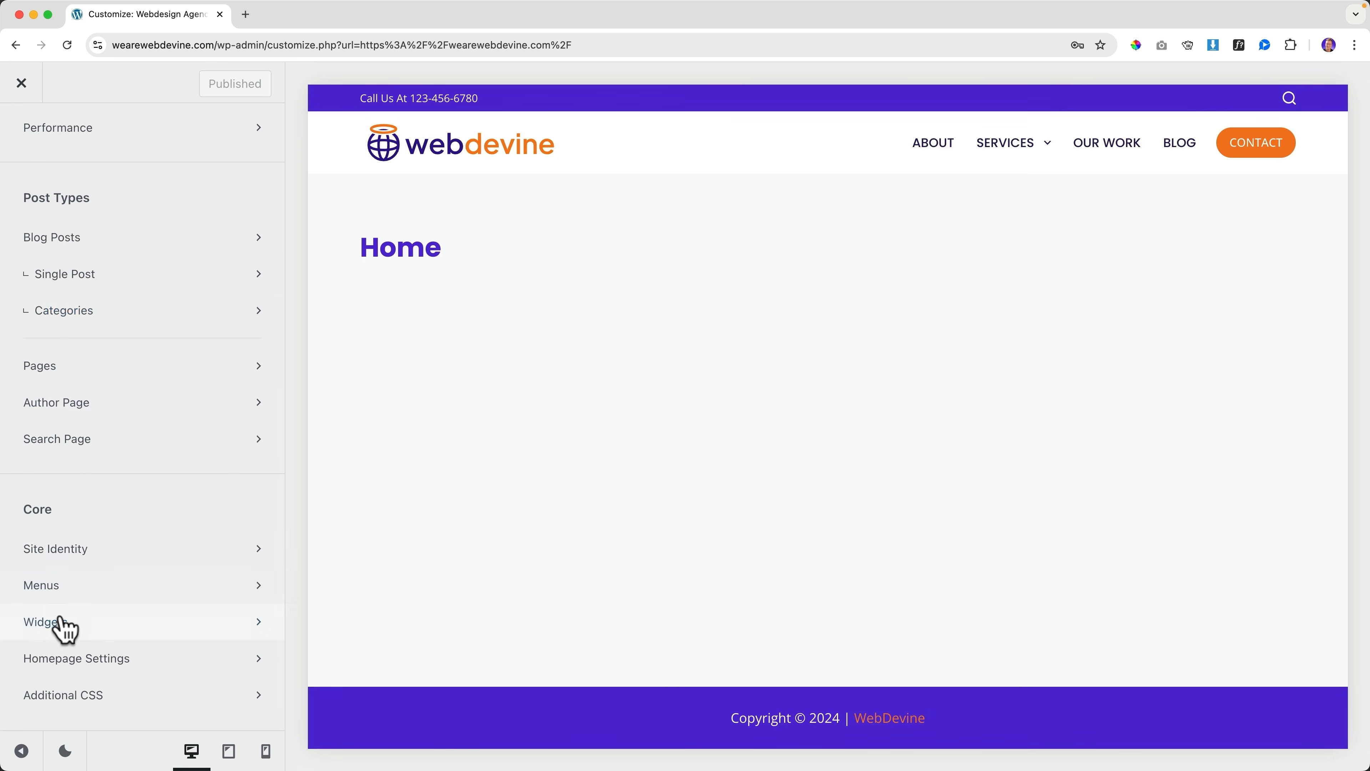
pyautogui.scroll(1, 61, 610)
pyautogui.click(67, 561)
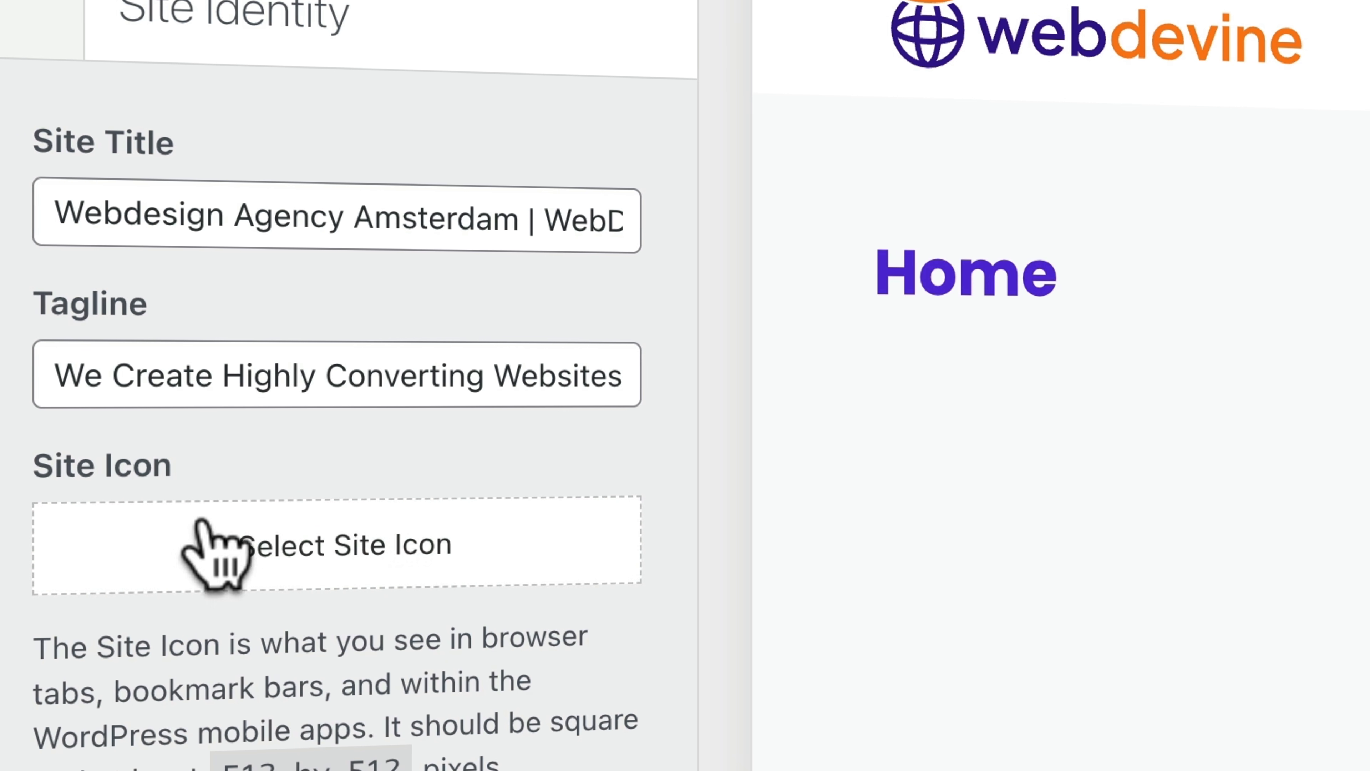
pyautogui.click(341, 545)
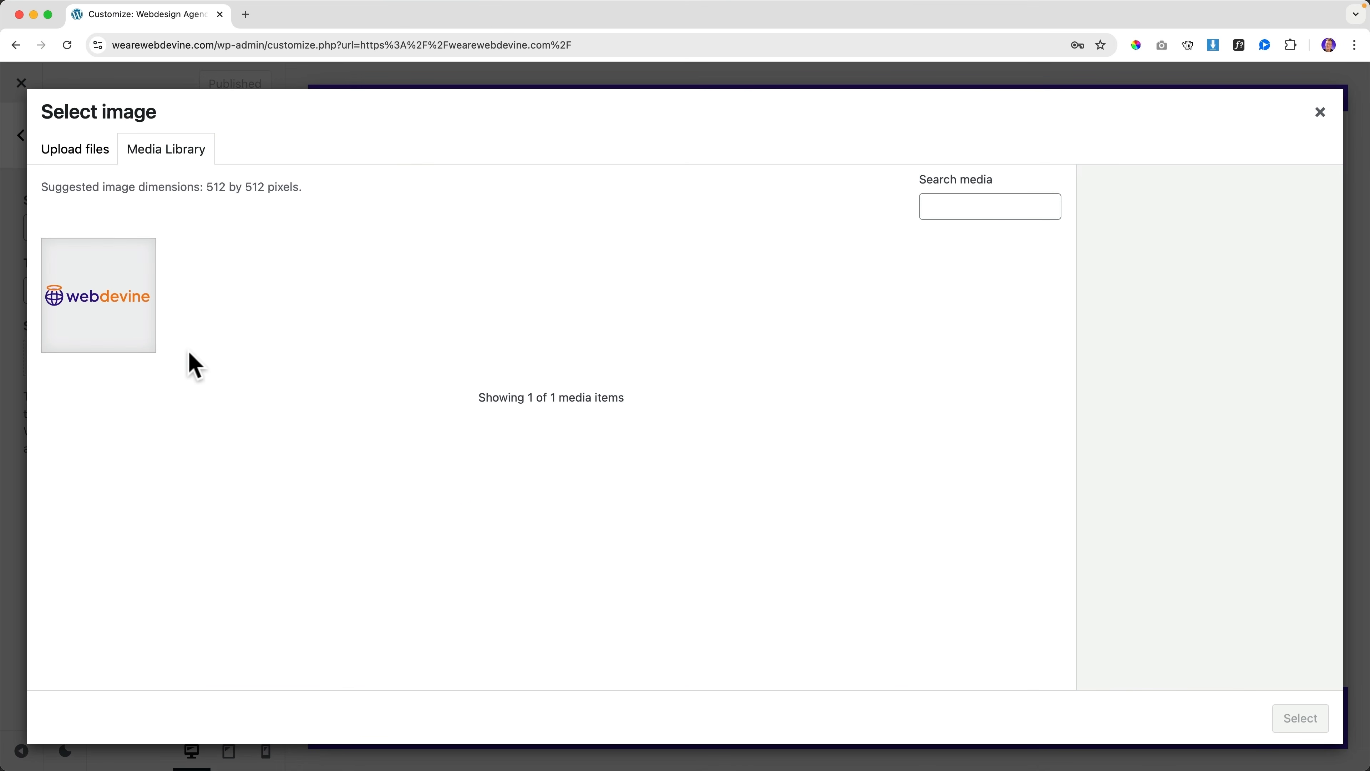
pyautogui.click(81, 154)
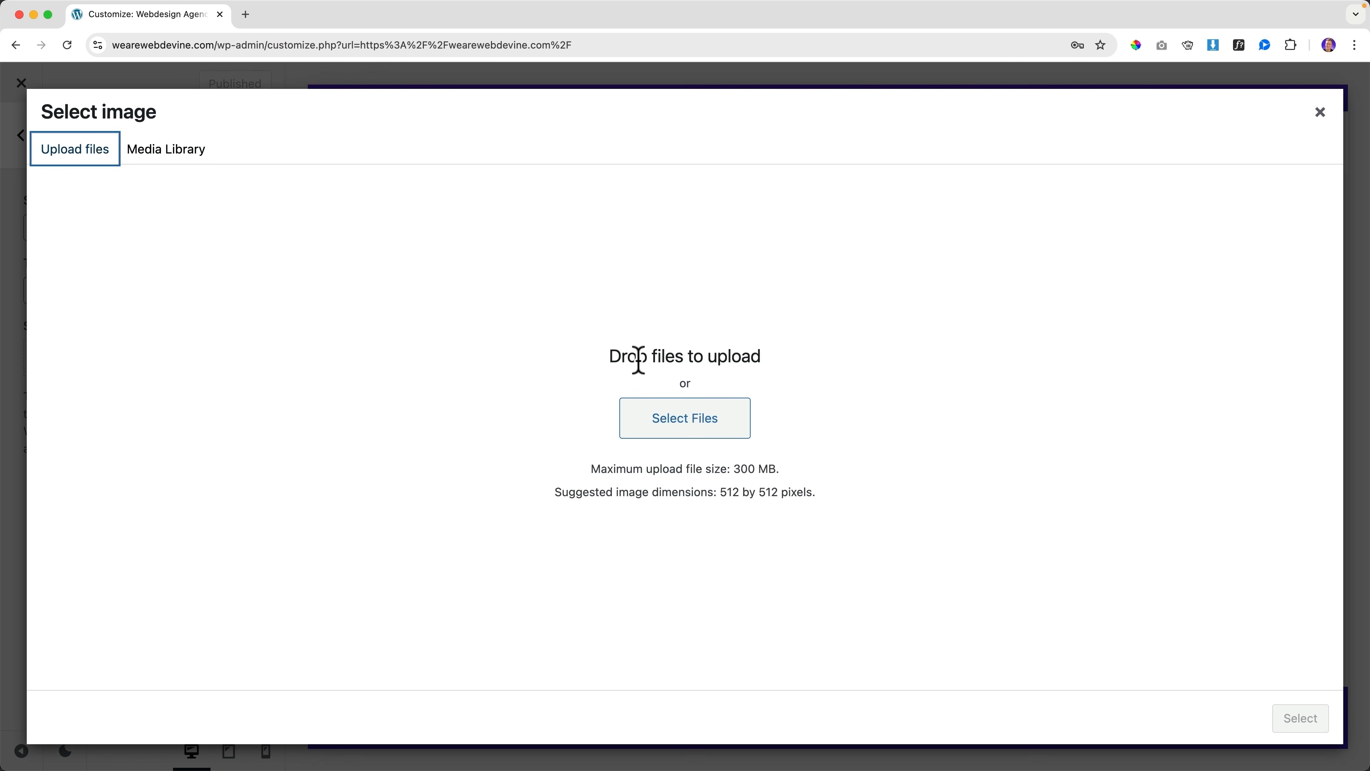
pyautogui.click(668, 418)
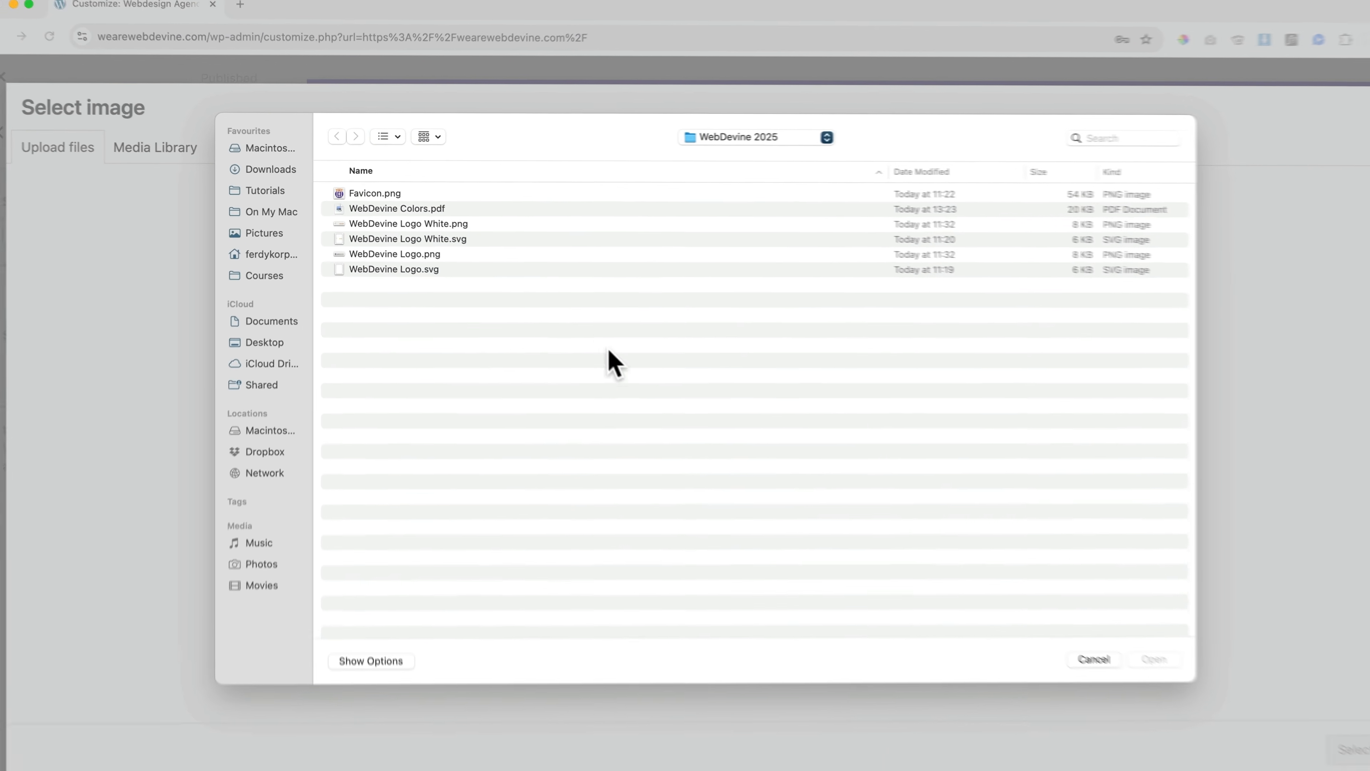
pyautogui.click(382, 190)
pyautogui.press('space')
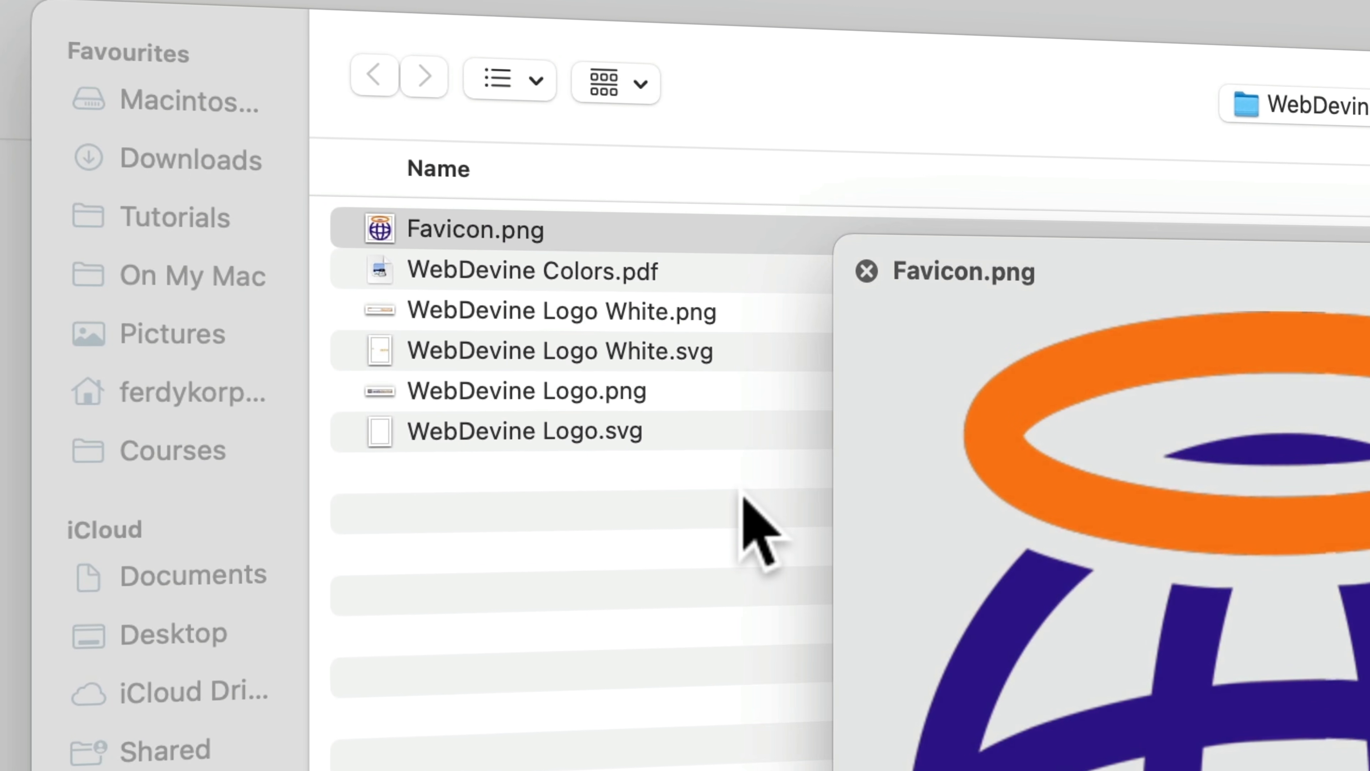
pyautogui.press('space')
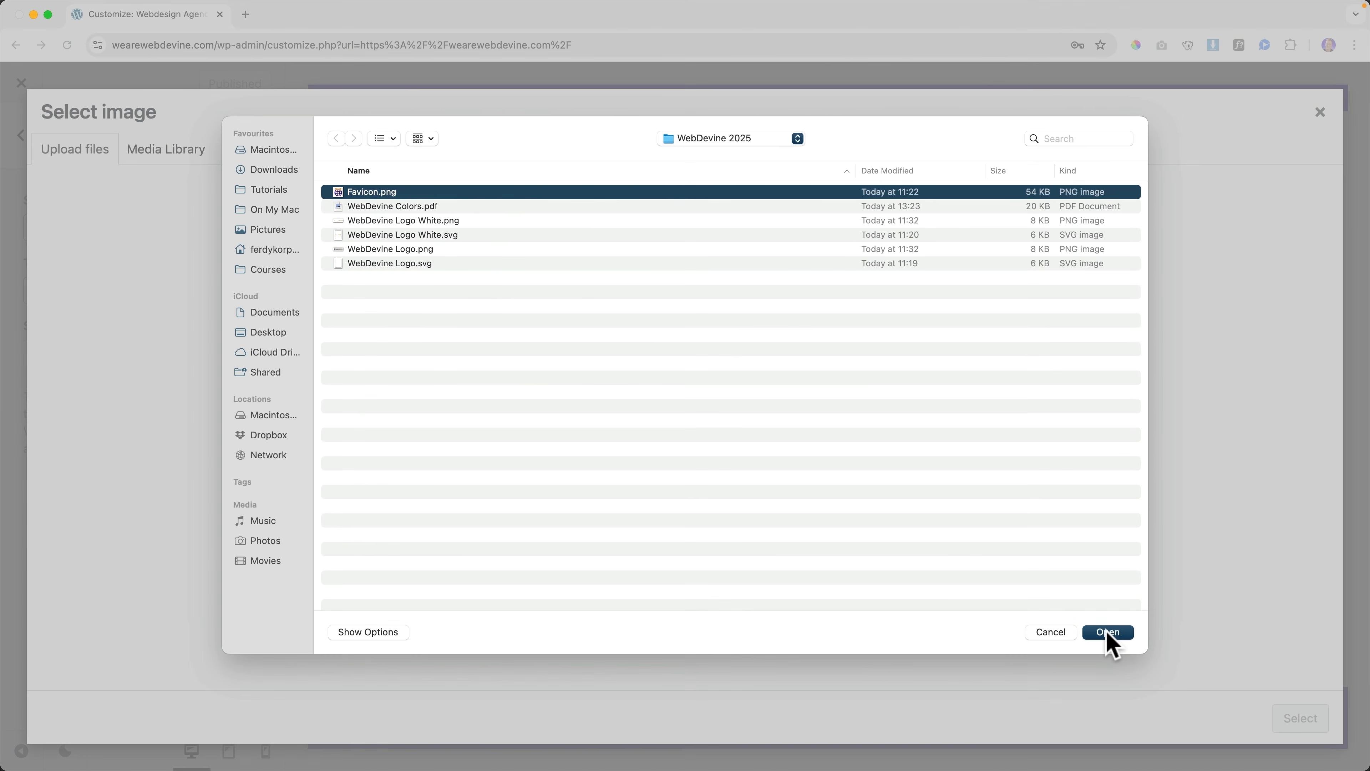
pyautogui.click(1220, 699)
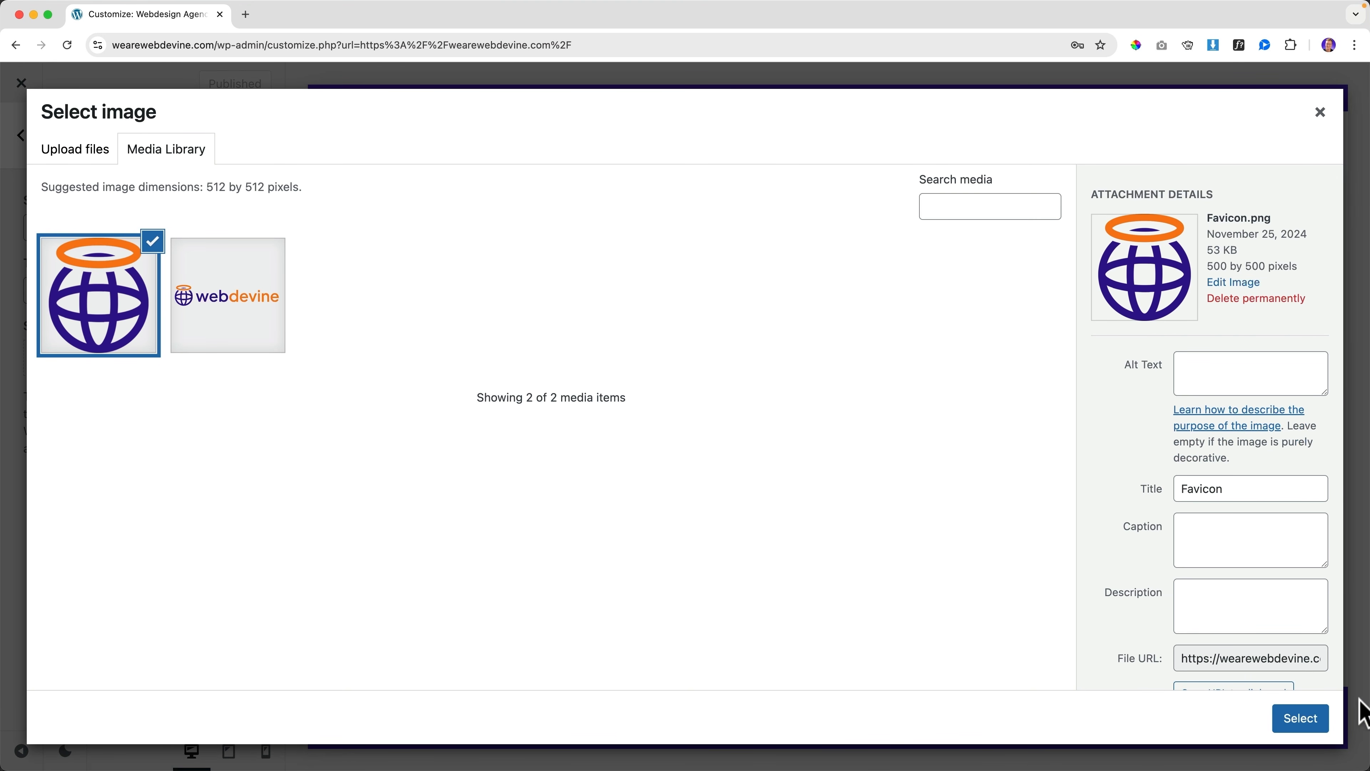
# Use the uploaded favicon as the site icon without cropping and publish
pyautogui.click(1317, 726)
pyautogui.click(1203, 723)
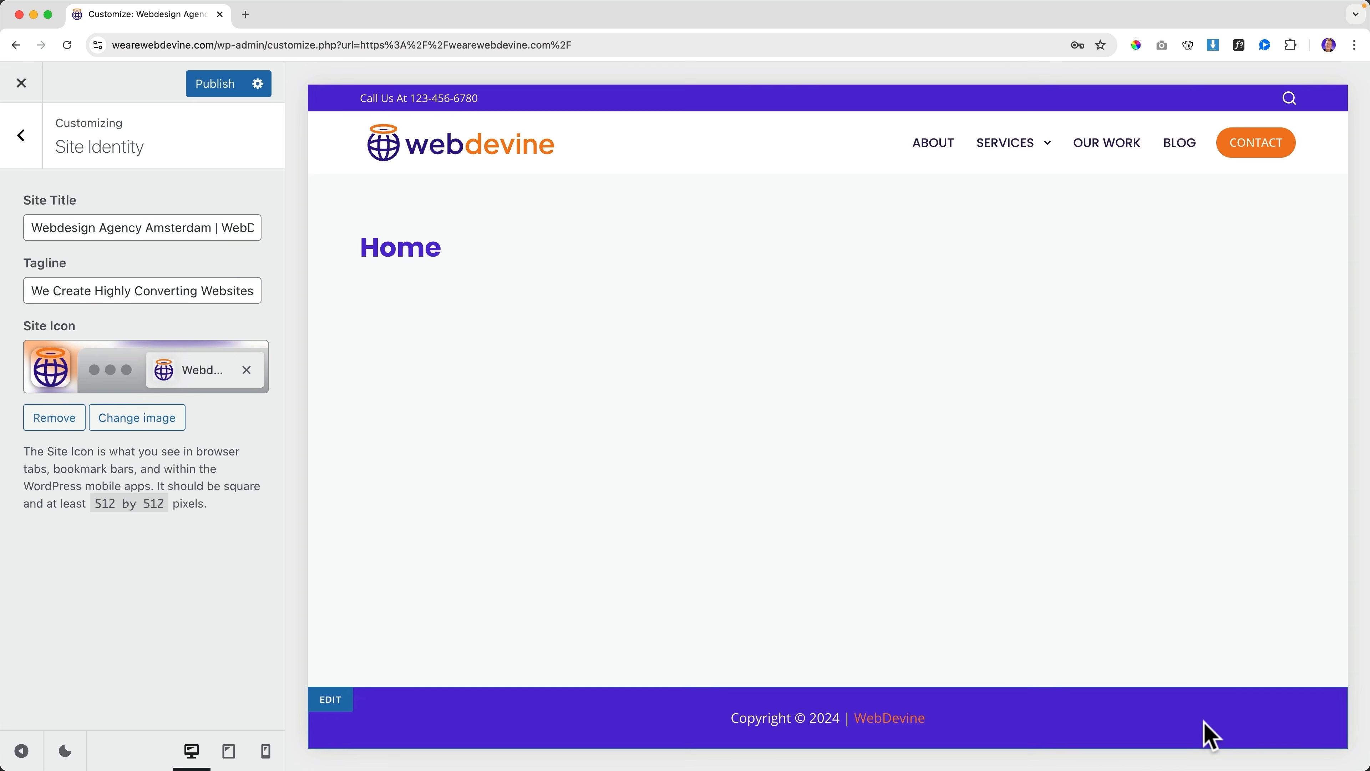
pyautogui.click(217, 91)
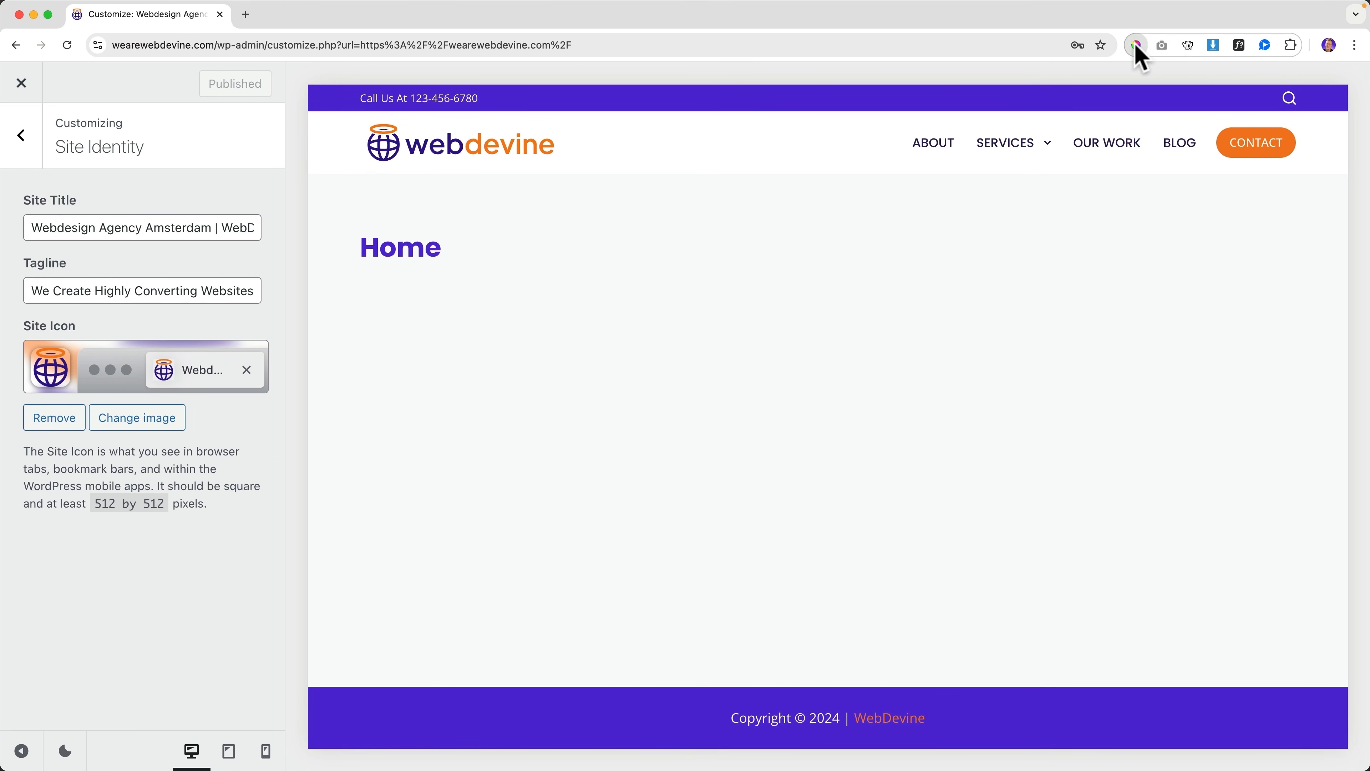
# Set the header menu font colour to Color 2 purple, publish, and return to the live site
pyautogui.click(1138, 48)
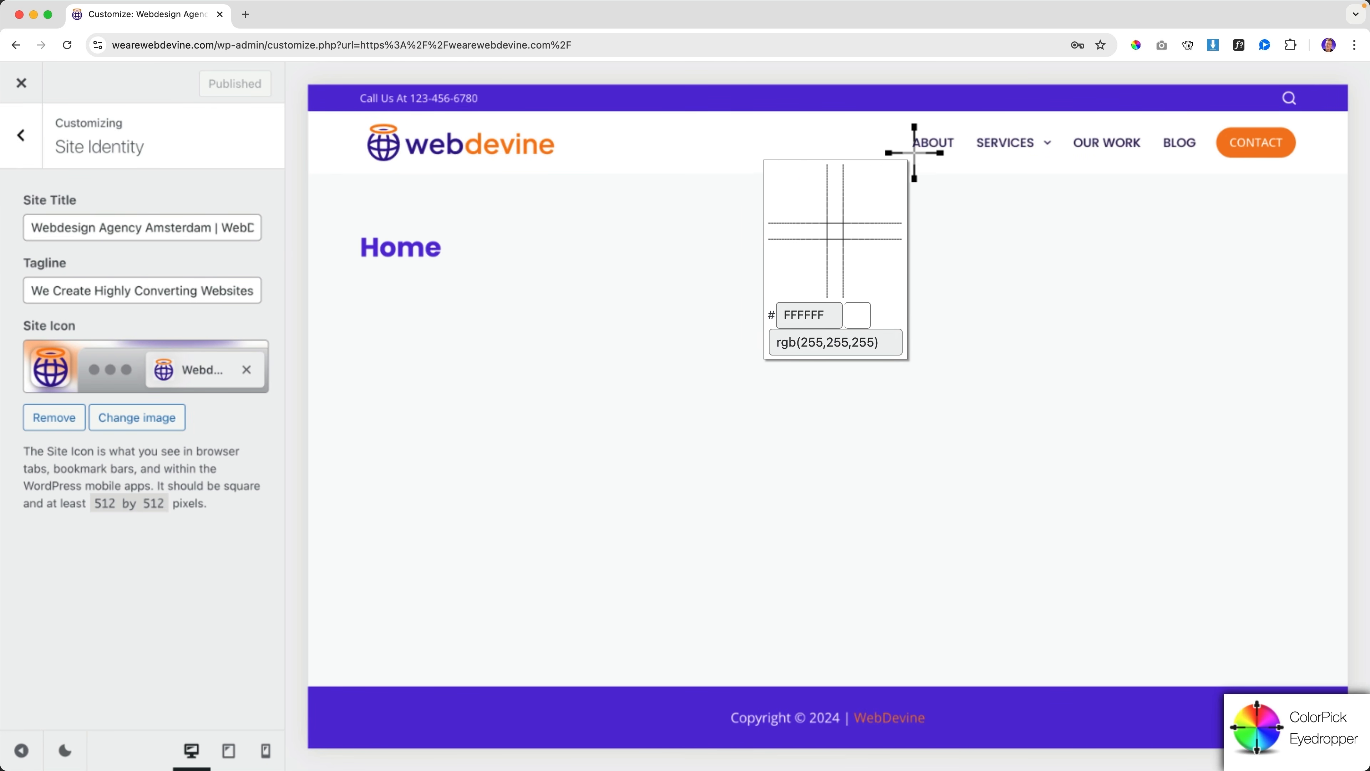
pyautogui.press('Escape')
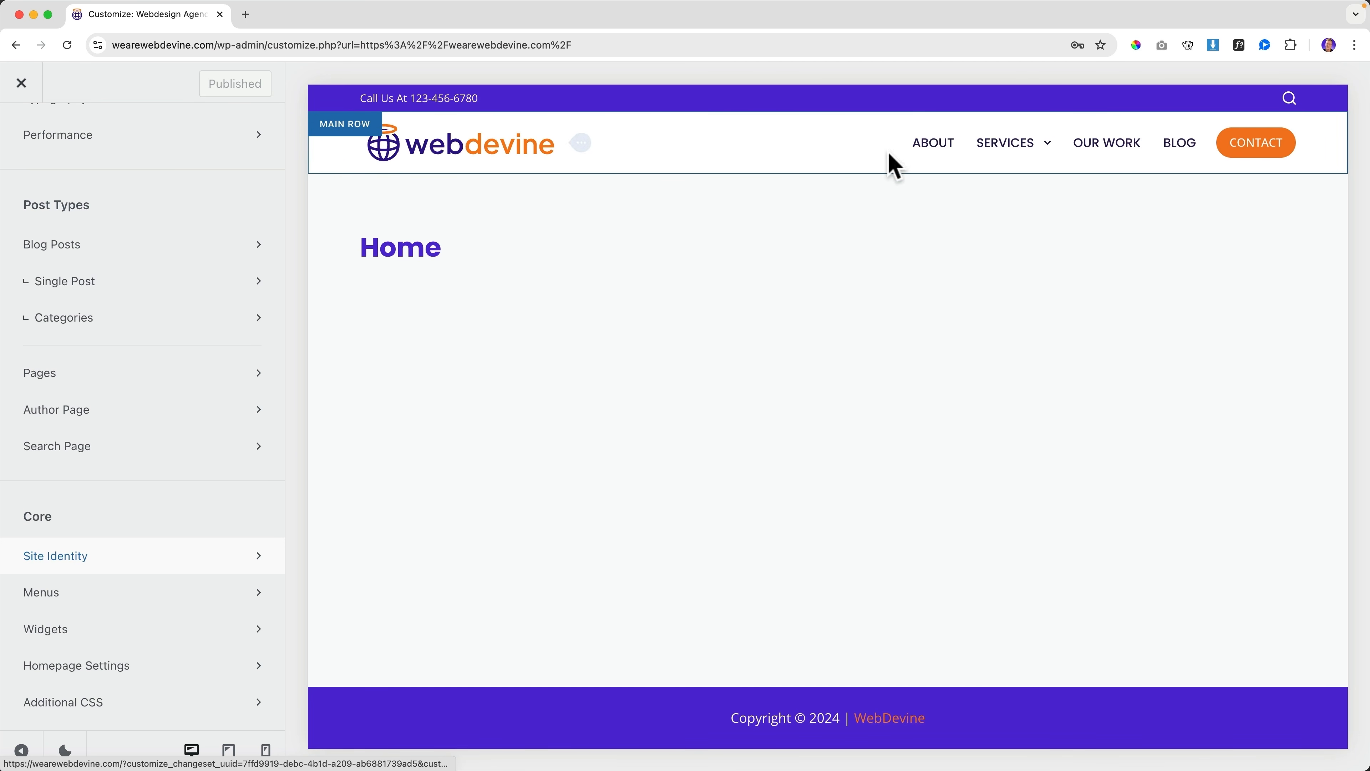
pyautogui.click(1194, 157)
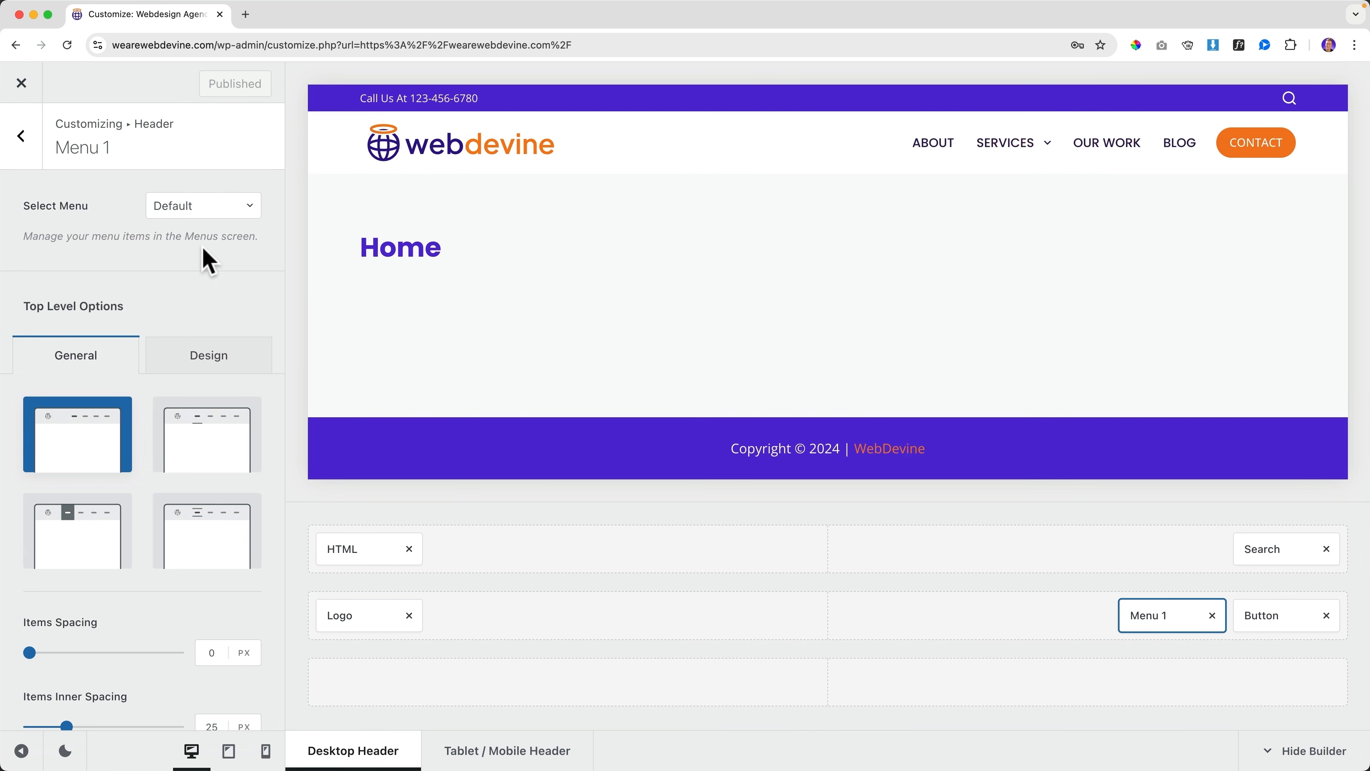
pyautogui.click(211, 361)
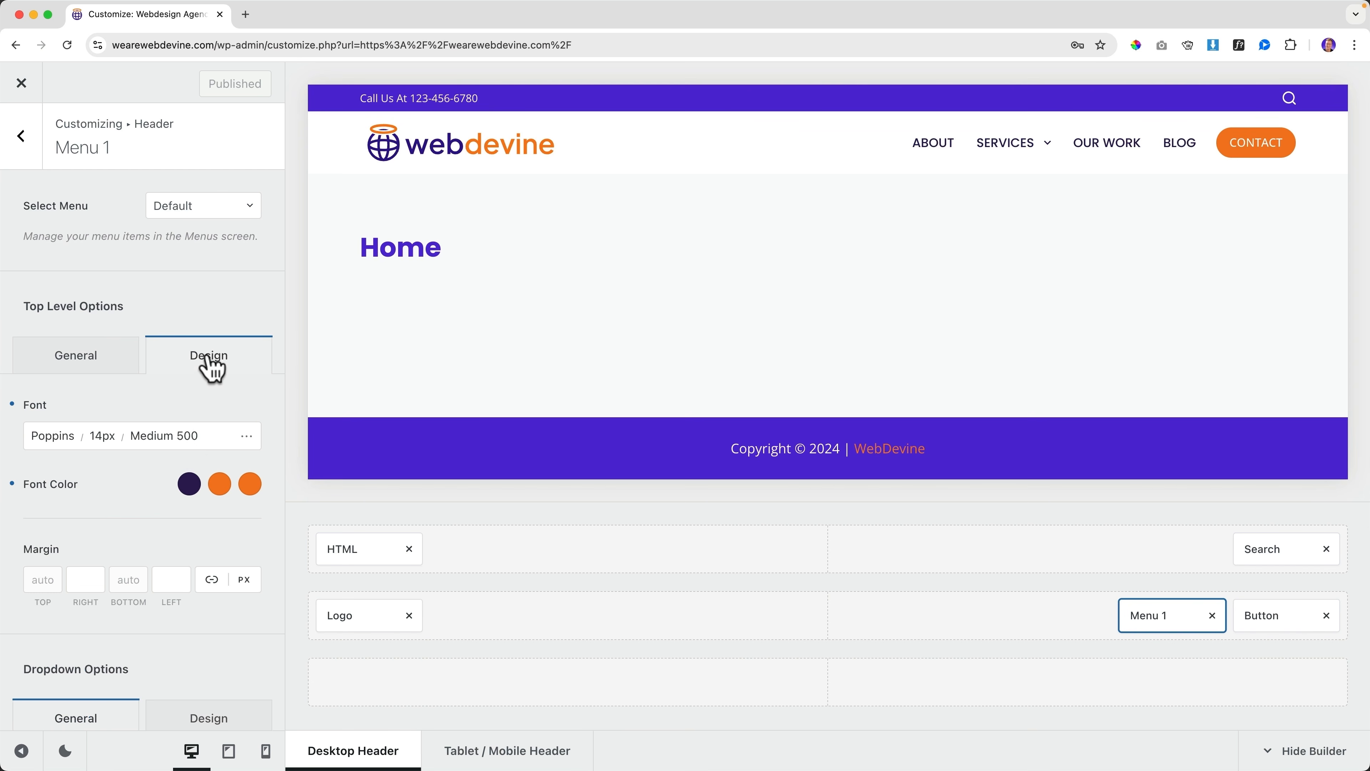
pyautogui.click(189, 486)
pyautogui.click(66, 433)
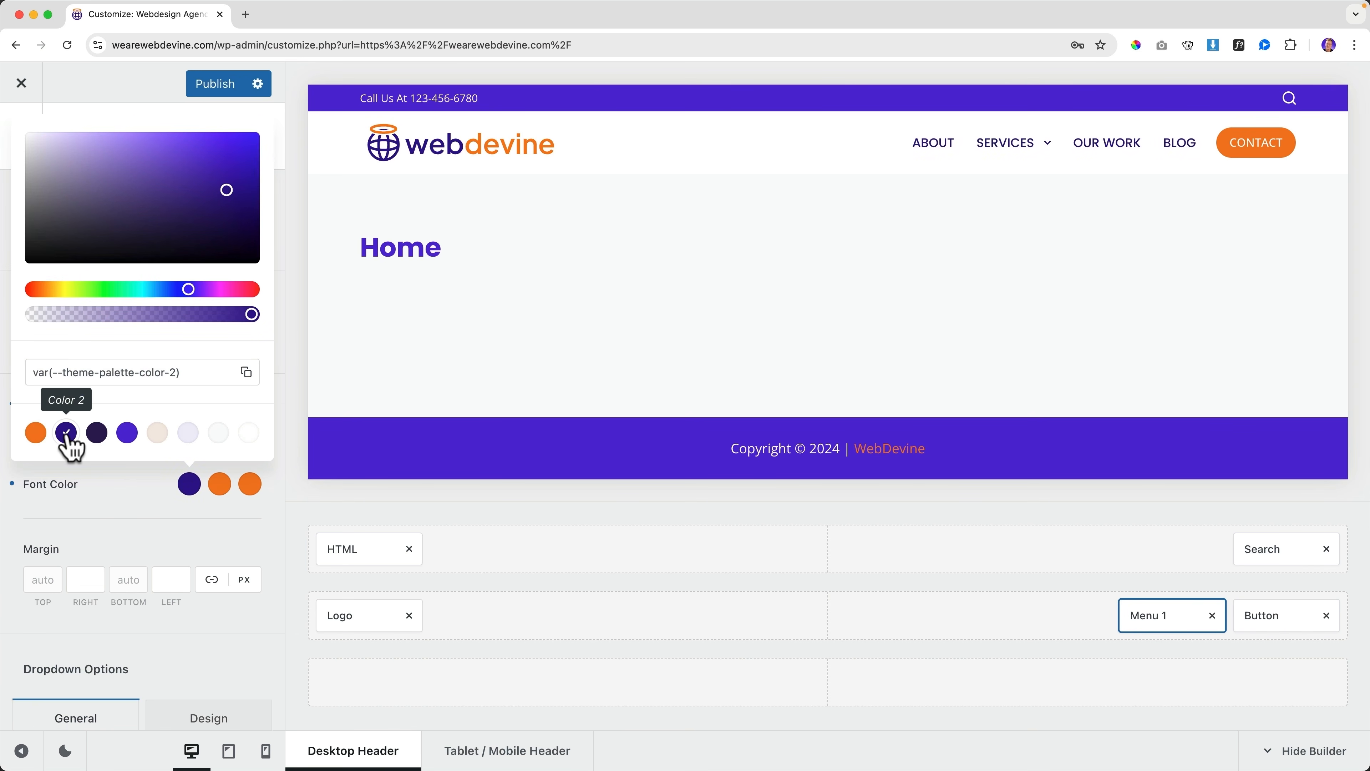
pyautogui.click(212, 85)
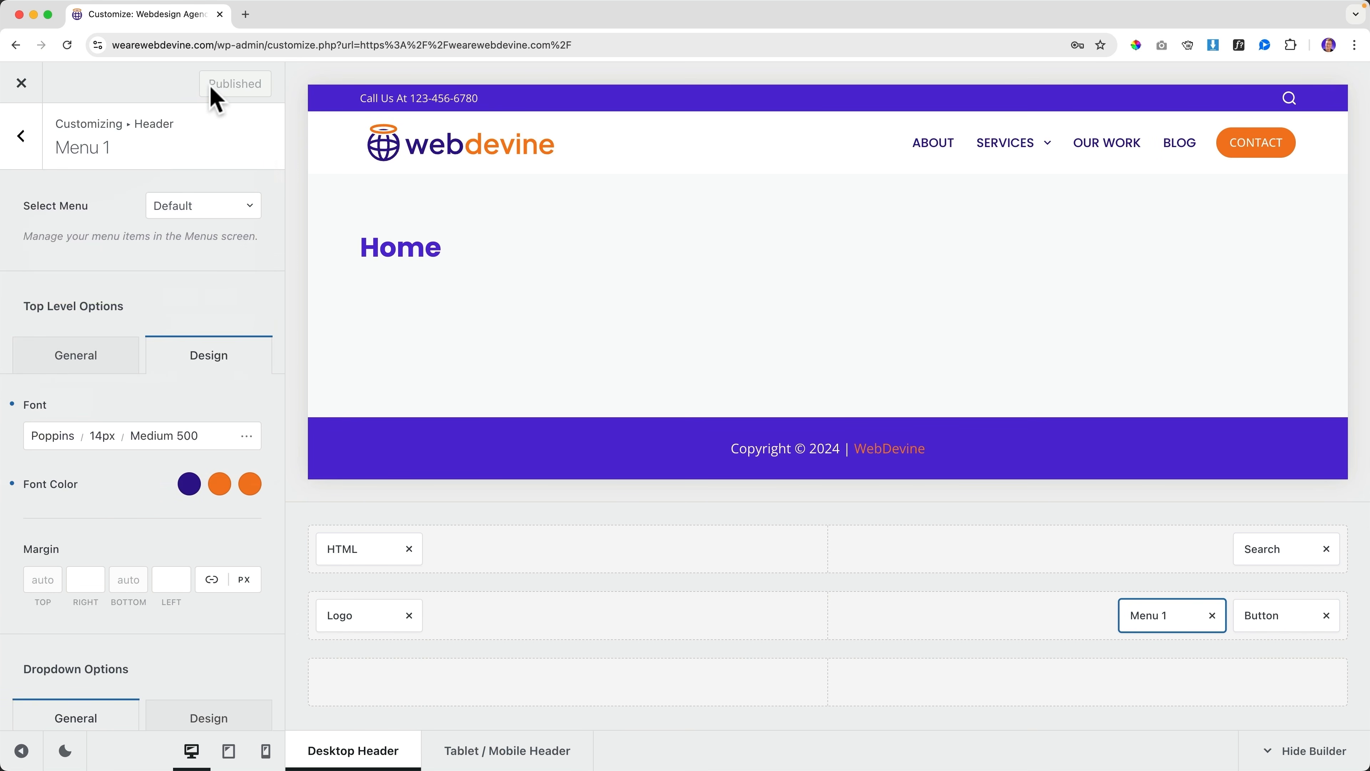
pyautogui.click(22, 83)
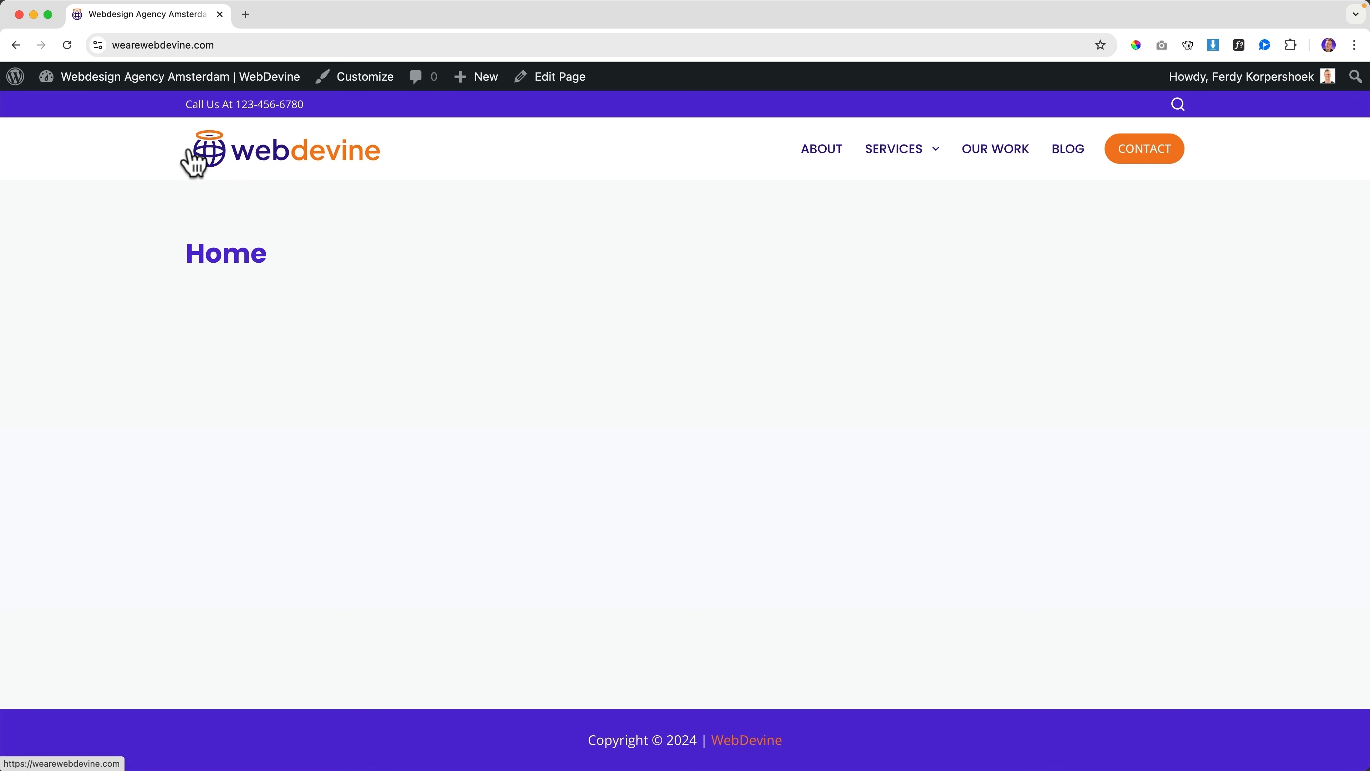
# Reopen the Customizer on the header logo's spacing settings and unlink its margins
pyautogui.click(355, 77)
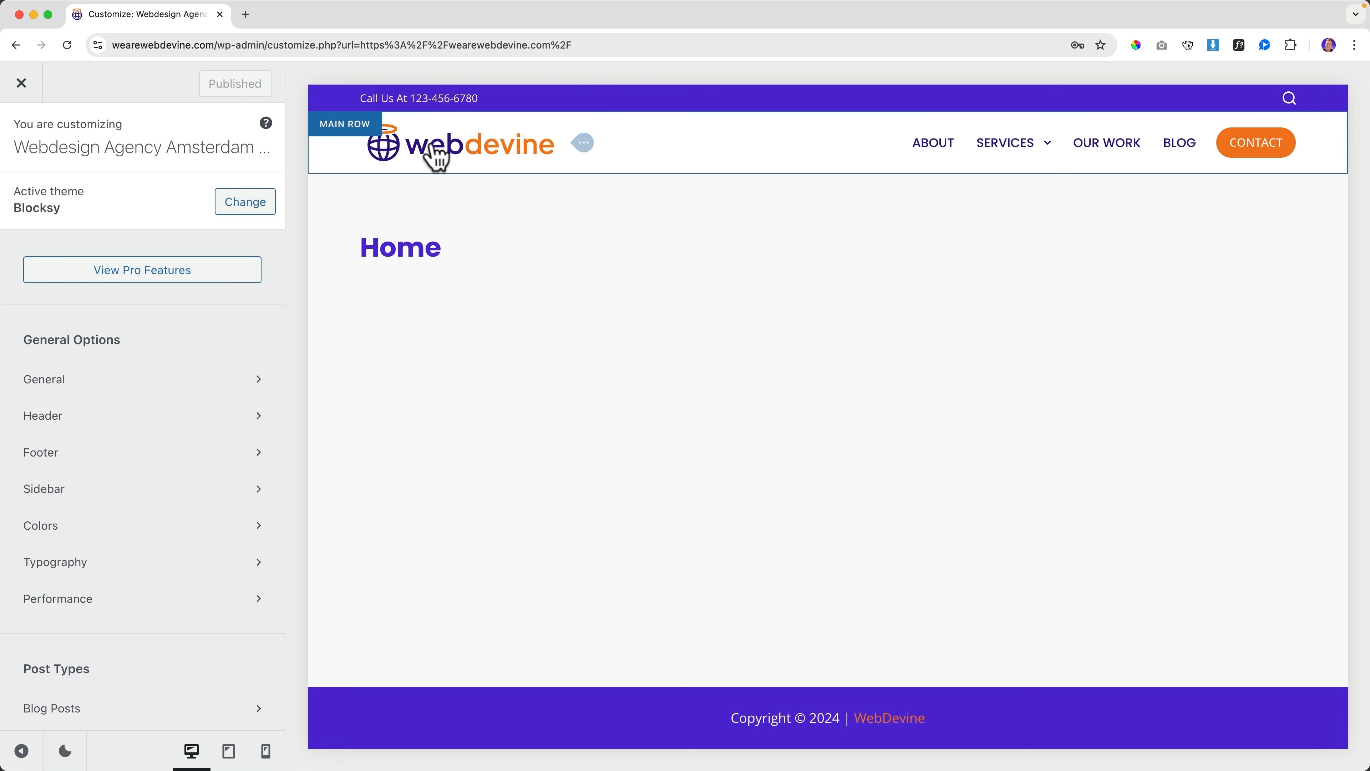
pyautogui.click(589, 144)
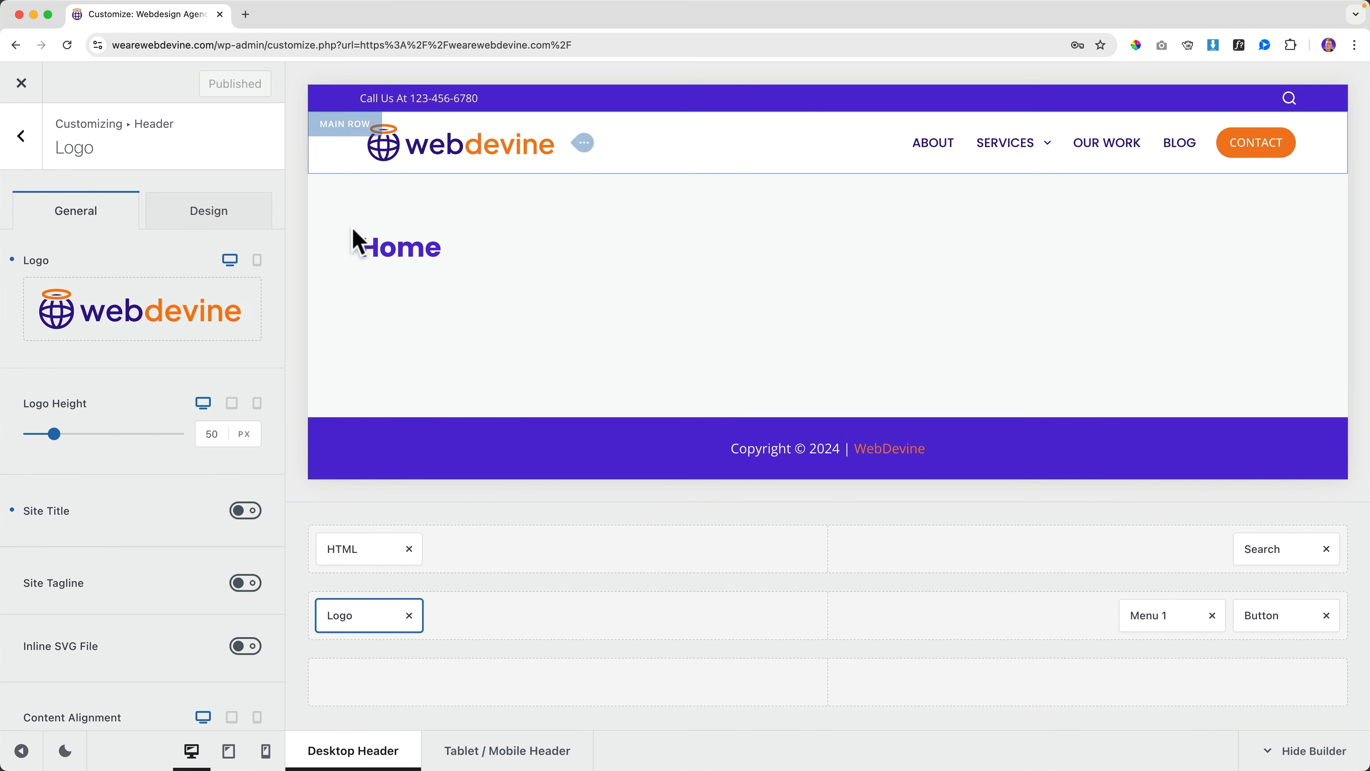
pyautogui.click(215, 221)
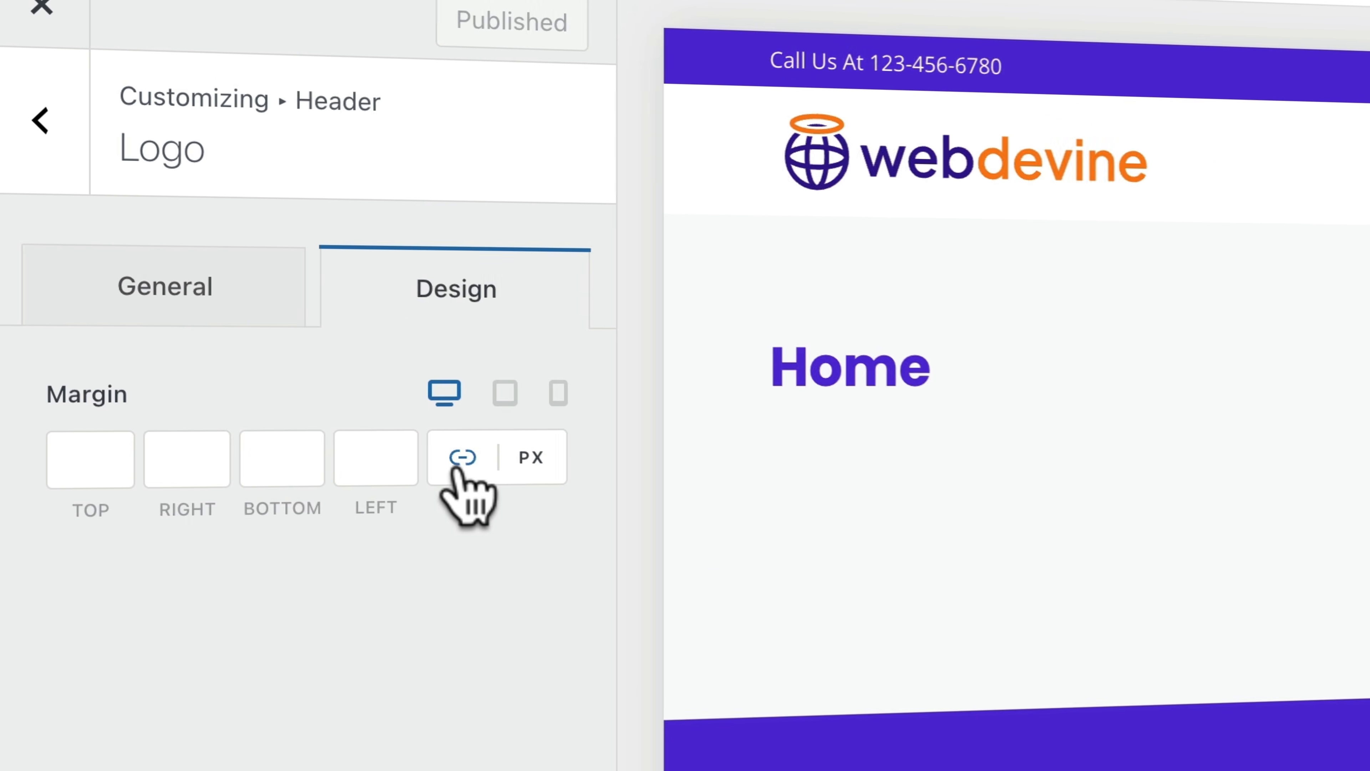
pyautogui.click(212, 291)
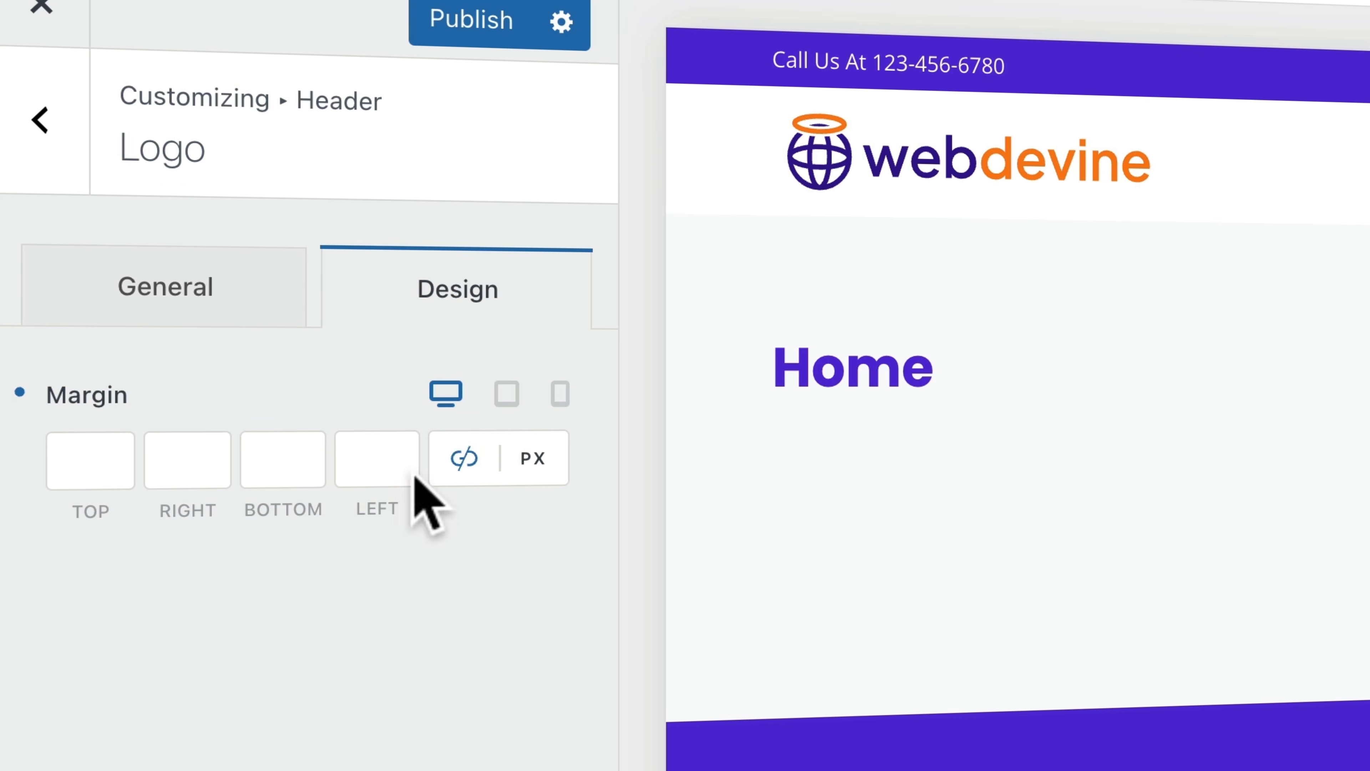
# Set the logo's left margin to -8 px, publish, and return to the live site
pyautogui.click(377, 463)
pyautogui.write('10')
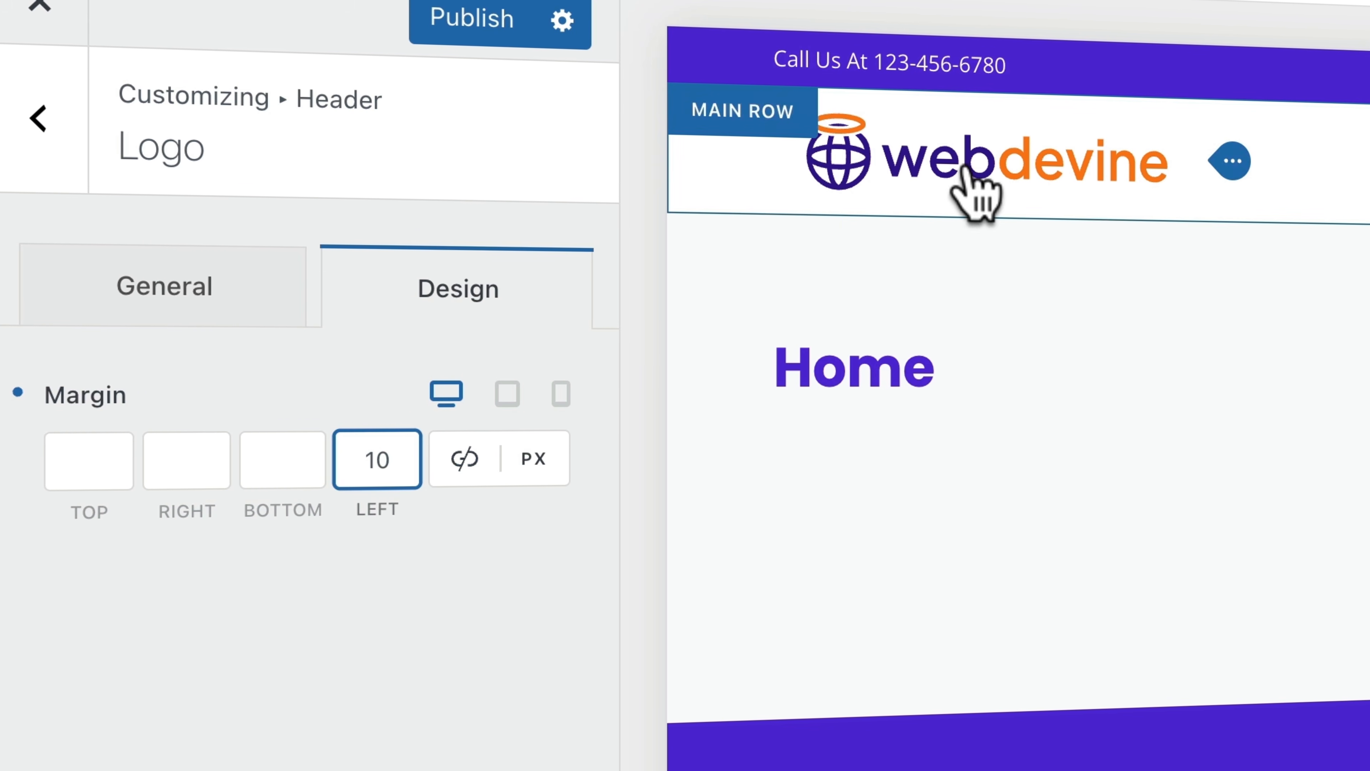
pyautogui.press('BackSpace')
pyautogui.press('BackSpace')
pyautogui.write('7')
pyautogui.press('Down')
pyautogui.press('Down')
pyautogui.press('Down')
pyautogui.press('Down')
pyautogui.press('Down')
pyautogui.press('Down')
pyautogui.press('Down')
pyautogui.press('Down')
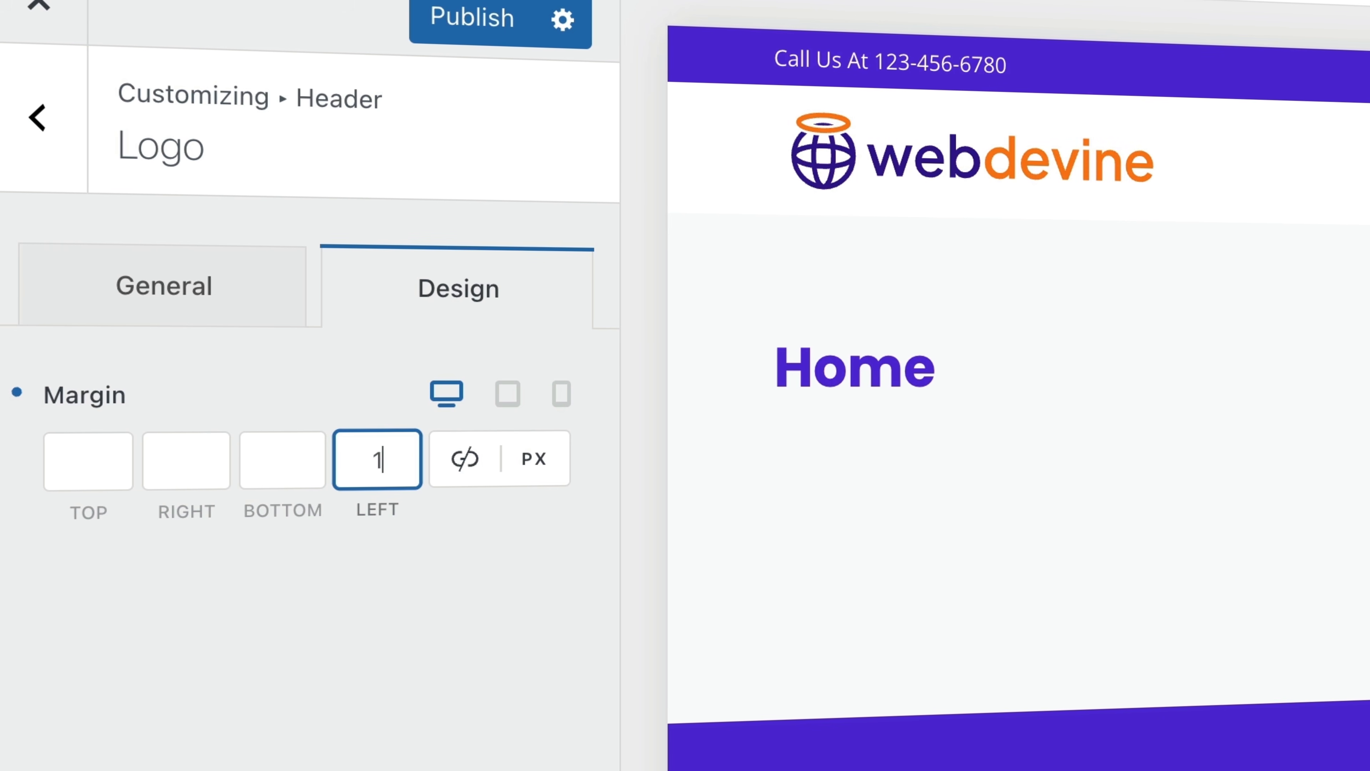
pyautogui.press('Down')
pyautogui.press('Down')
pyautogui.press('Down')
pyautogui.press('Down')
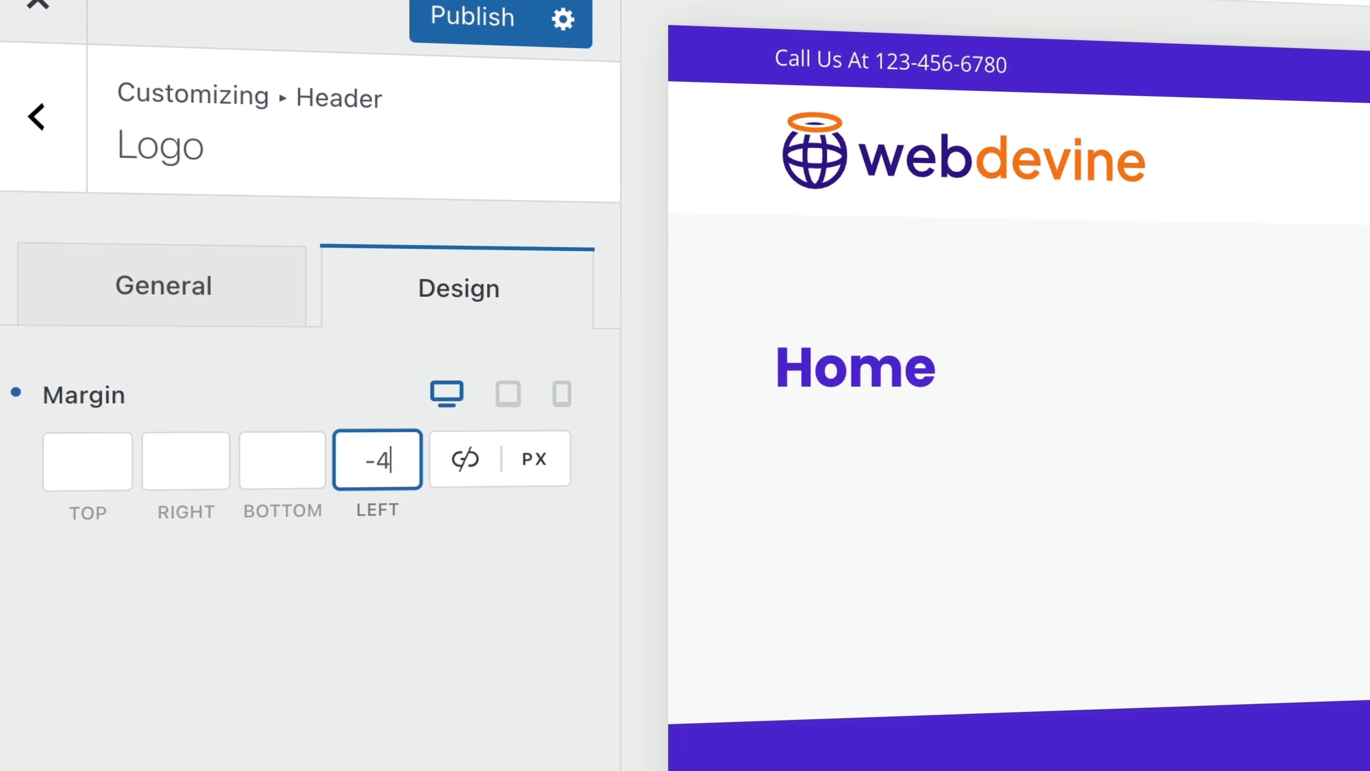
pyautogui.press('Down')
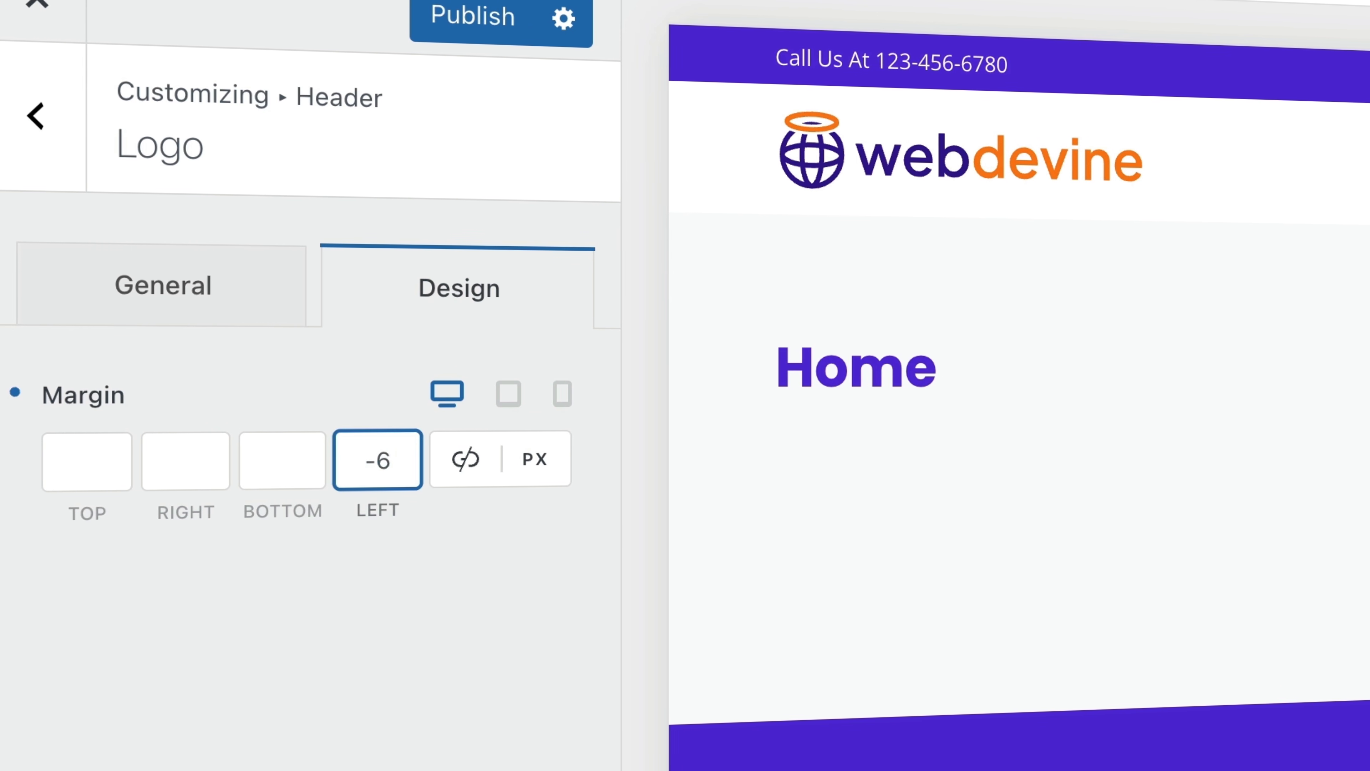
pyautogui.press('Down')
pyautogui.press('Down')
pyautogui.press('Up')
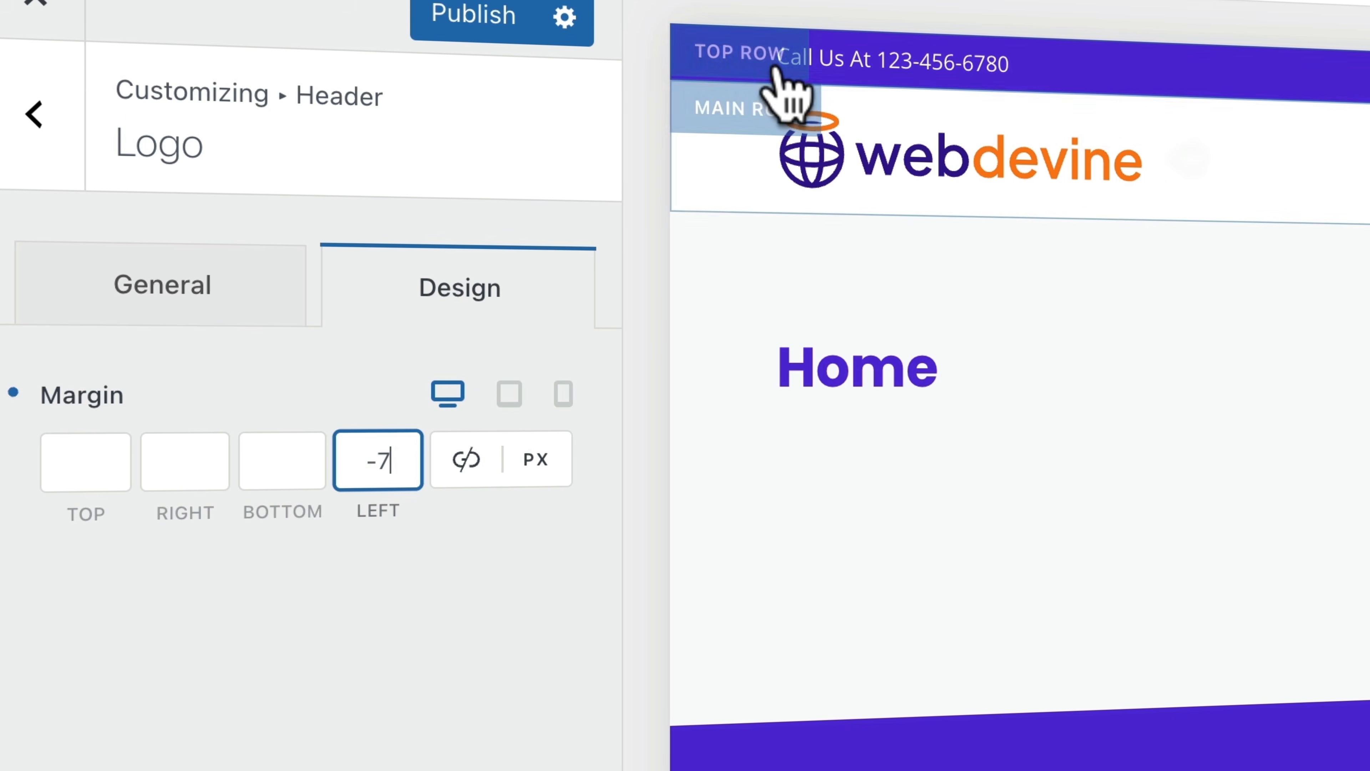
pyautogui.press('Down')
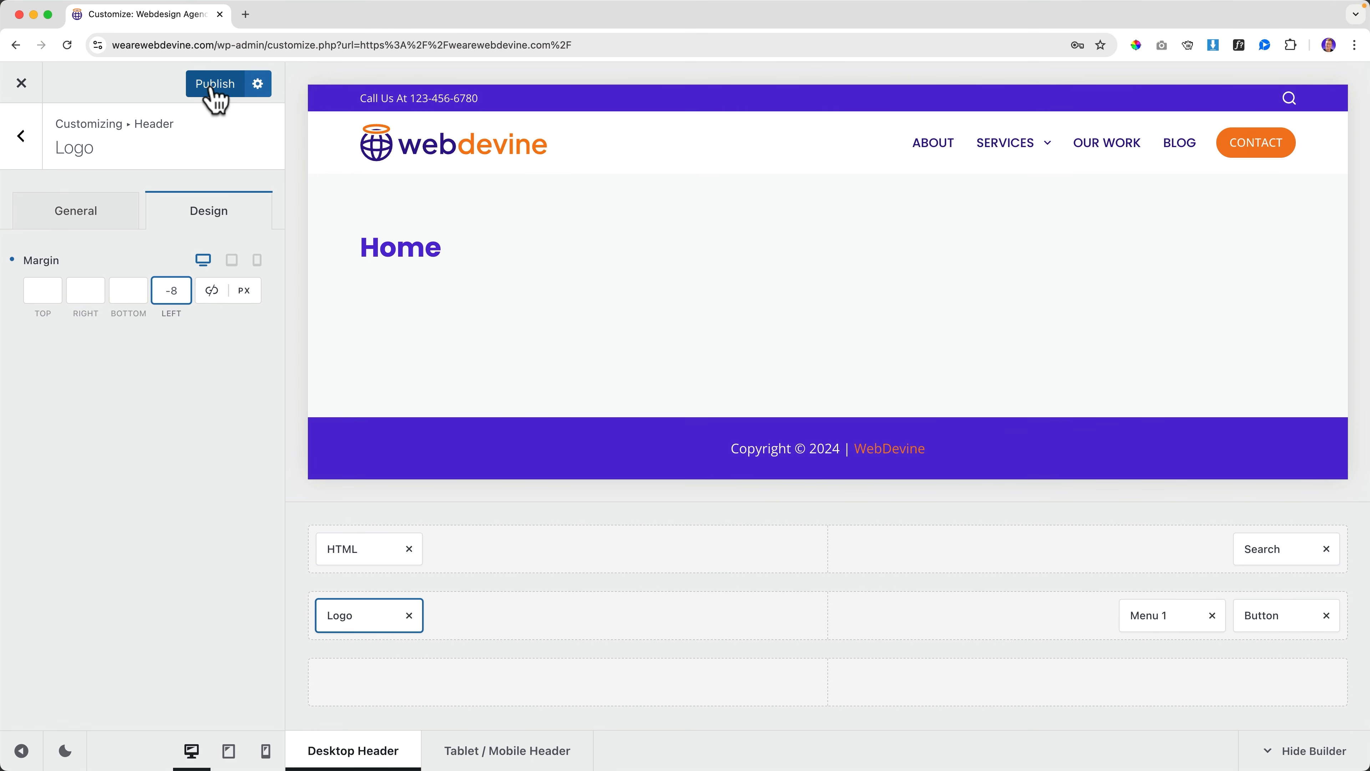
pyautogui.click(426, 24)
pyautogui.click(23, 85)
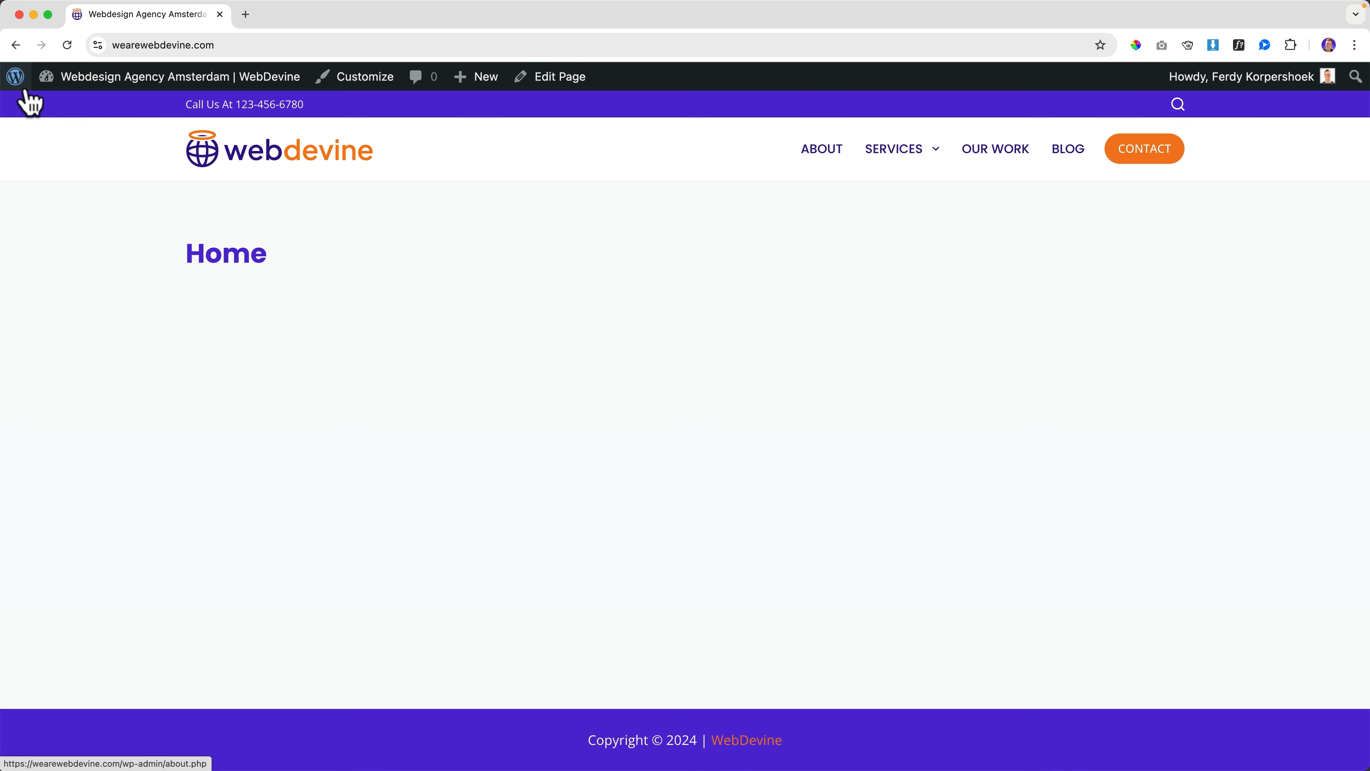